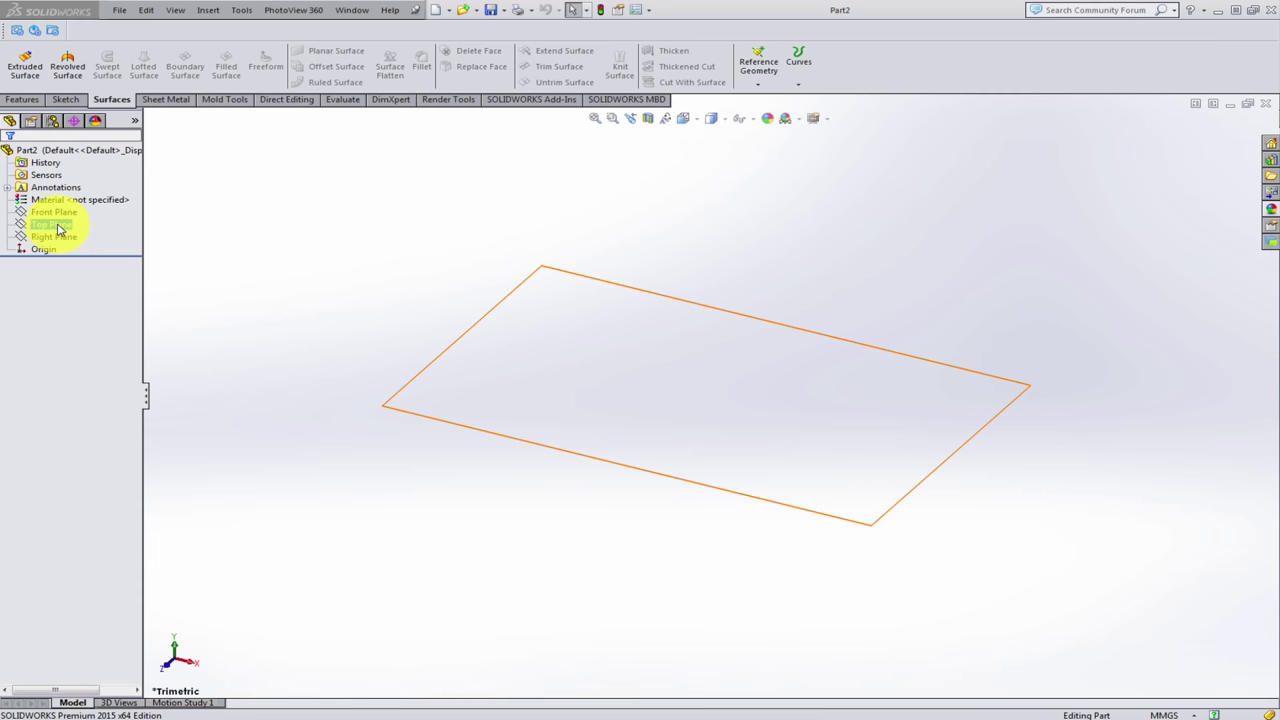
- Start a Top Plane sketch and draw a center rectangle from the origin
{"action": "left_click", "coordinate": [58, 226]}
{"action": "left_click", "coordinate": [104, 206]}
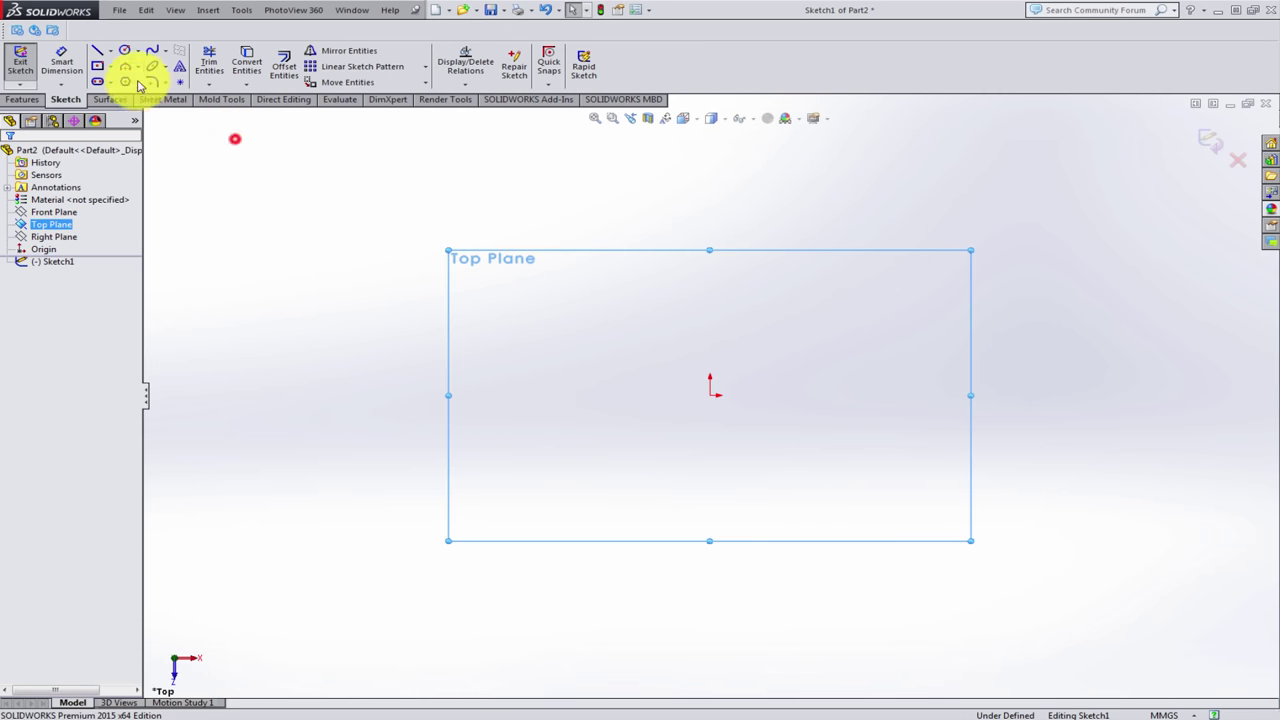
{"action": "left_click", "coordinate": [97, 65]}
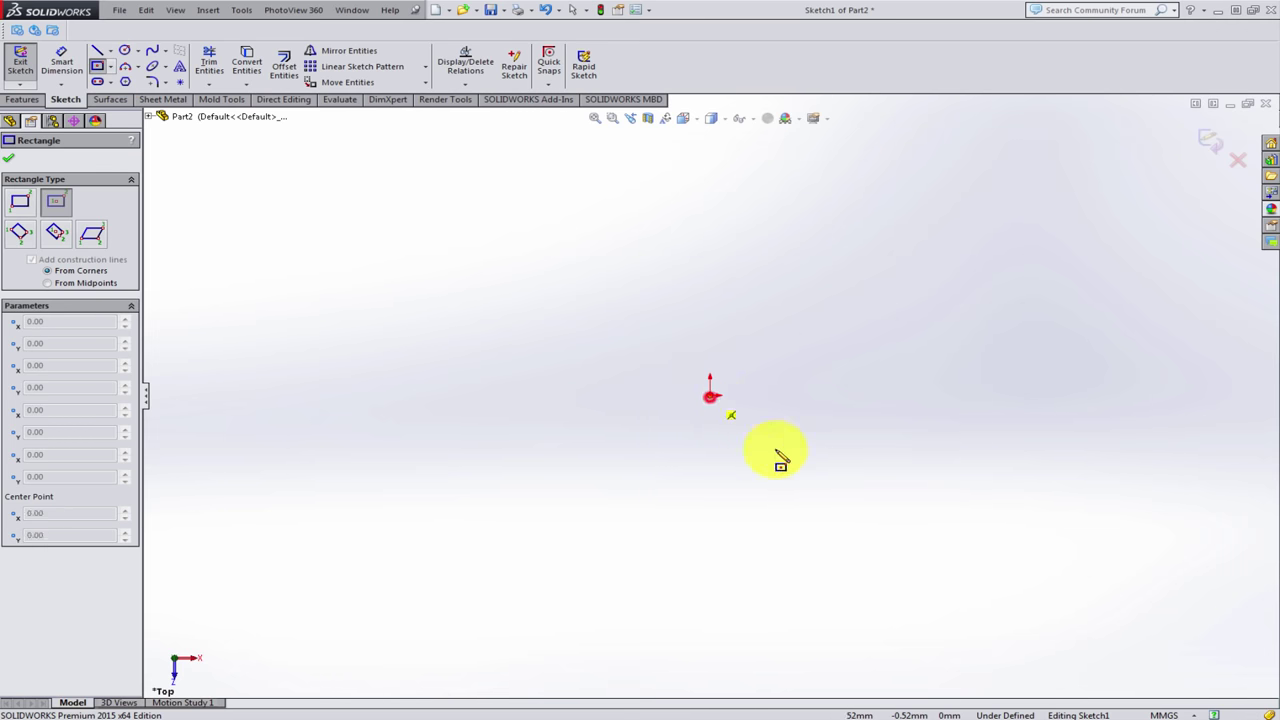
{"action": "left_click", "coordinate": [710, 395]}
{"action": "left_click", "coordinate": [842, 572]}
{"action": "key", "text": "Escape"}
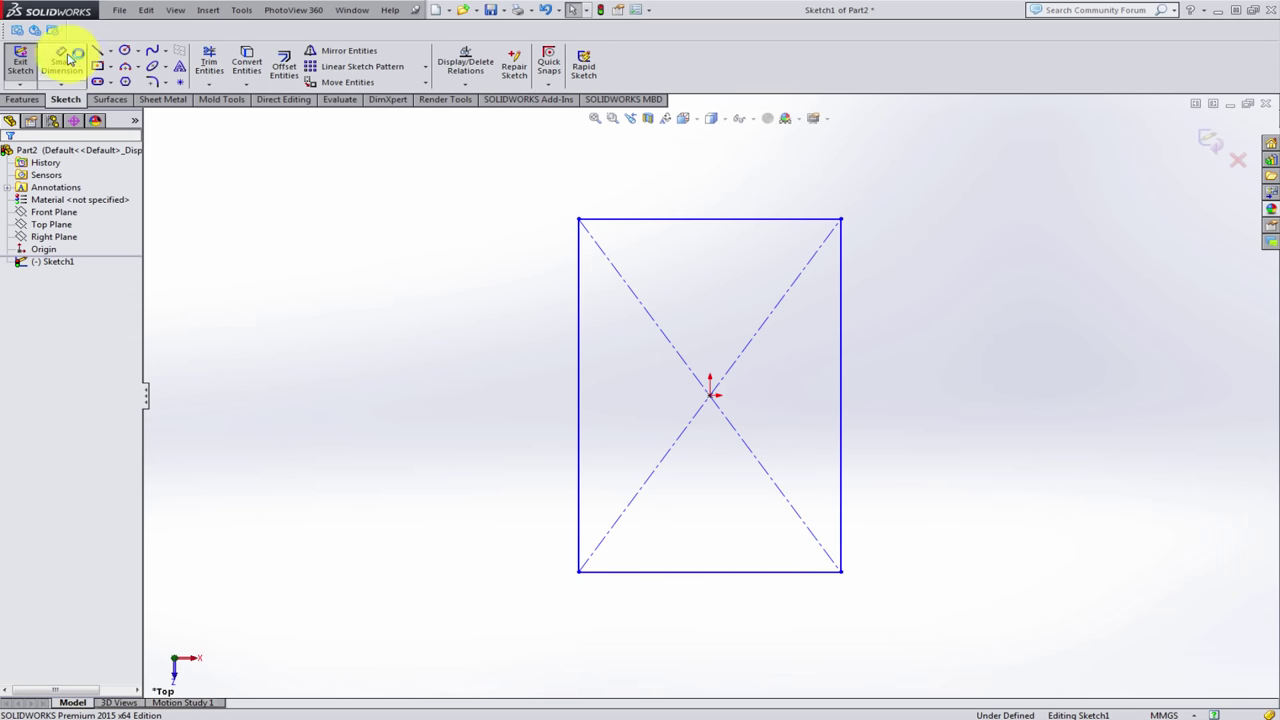
- Dimension the rectangle's left edge 110 mm and top edge 75 mm
{"action": "left_click", "coordinate": [68, 58]}
{"action": "left_click", "coordinate": [578, 338]}
{"action": "left_click", "coordinate": [521, 340]}
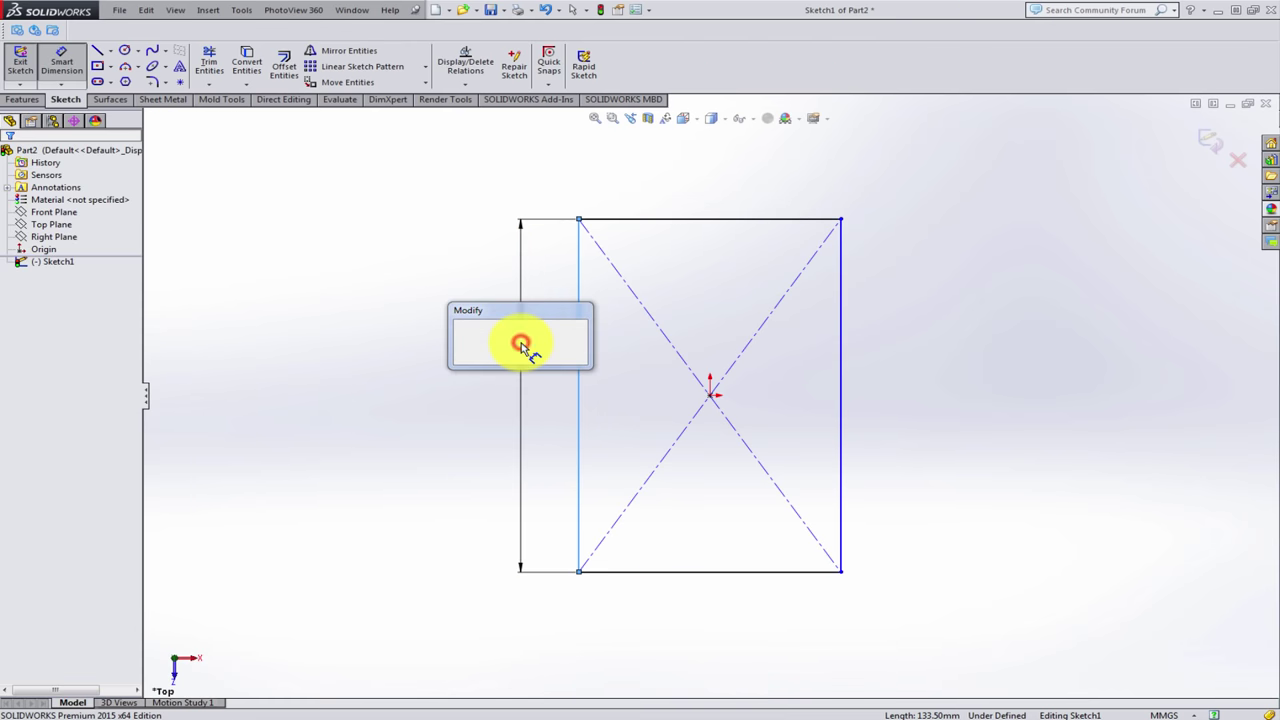
{"action": "type", "text": "110"}
{"action": "key", "text": "Return"}
{"action": "left_click", "coordinate": [1066, 315]}
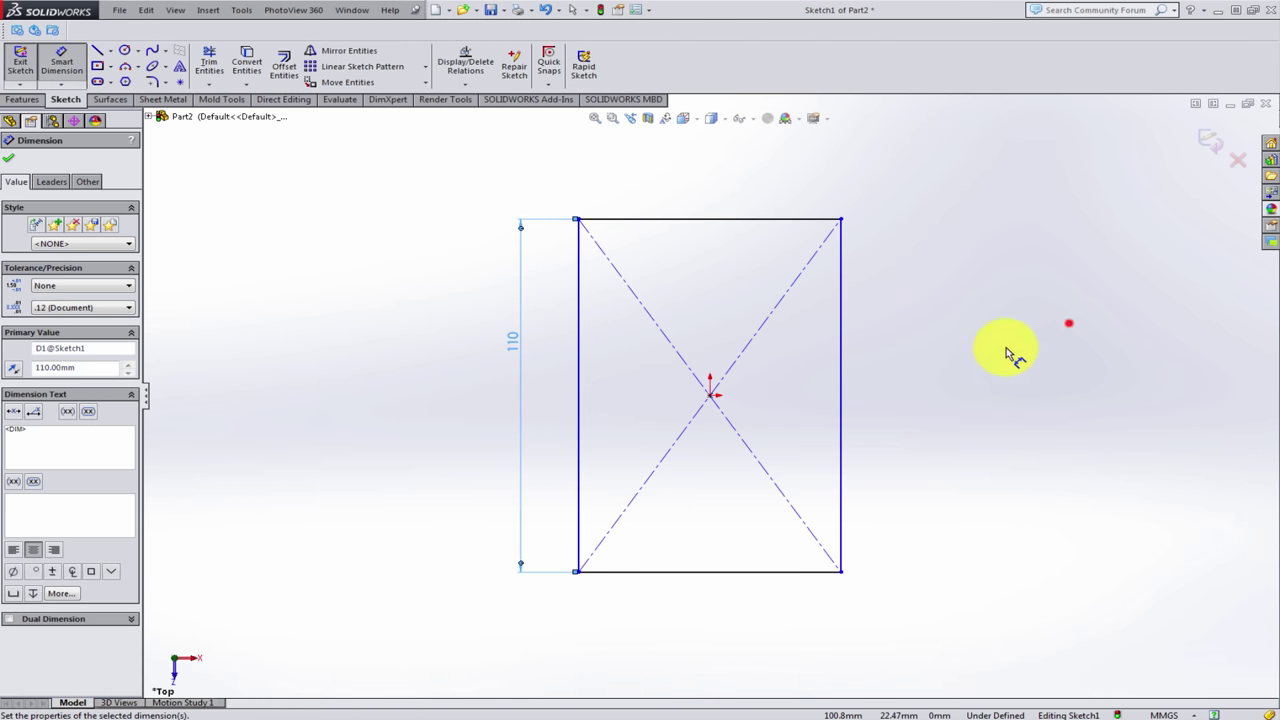
{"action": "left_click", "coordinate": [745, 205]}
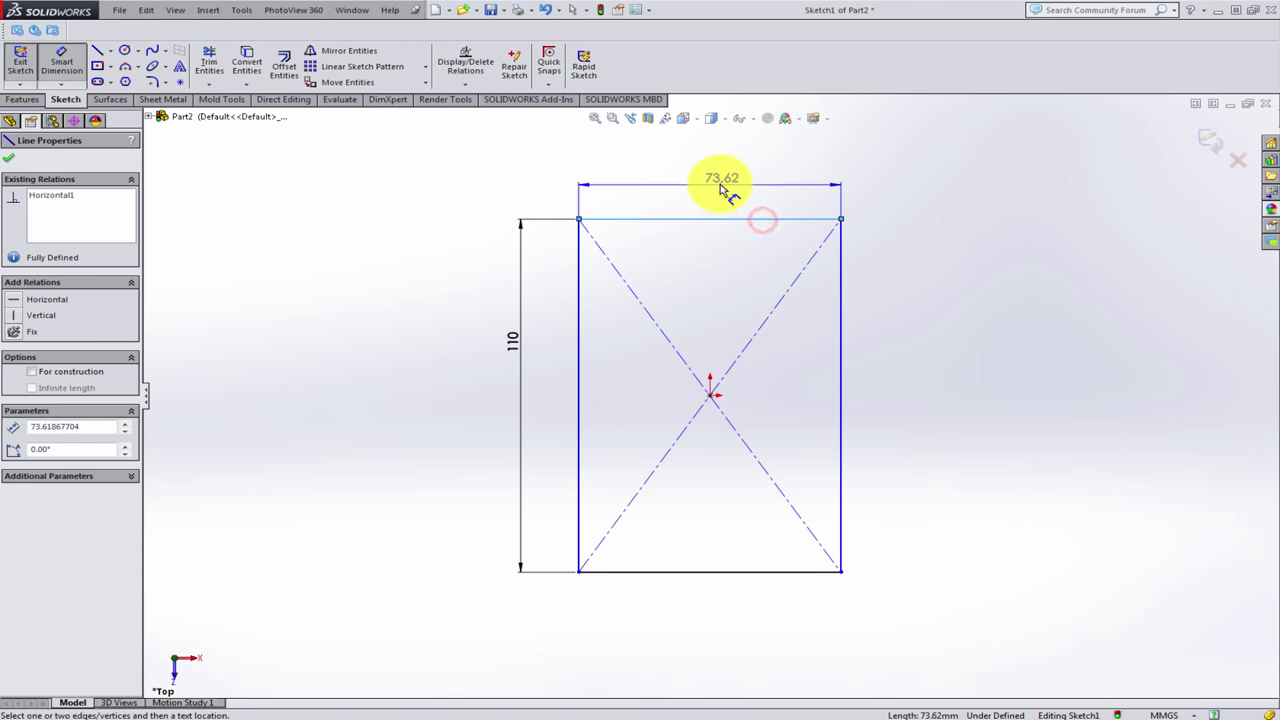
{"action": "left_click", "coordinate": [720, 180]}
{"action": "type", "text": "75"}
{"action": "key", "text": "Return"}
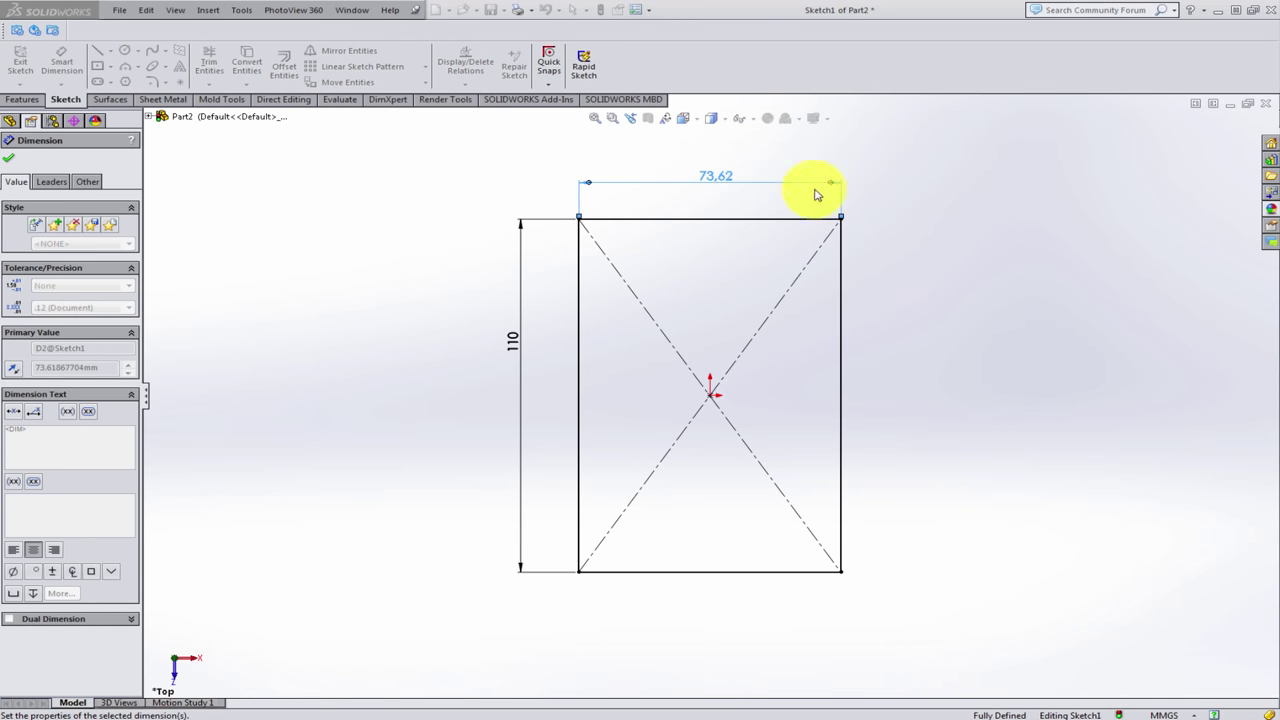
{"action": "left_click", "coordinate": [910, 342]}
{"action": "key", "text": "Escape"}
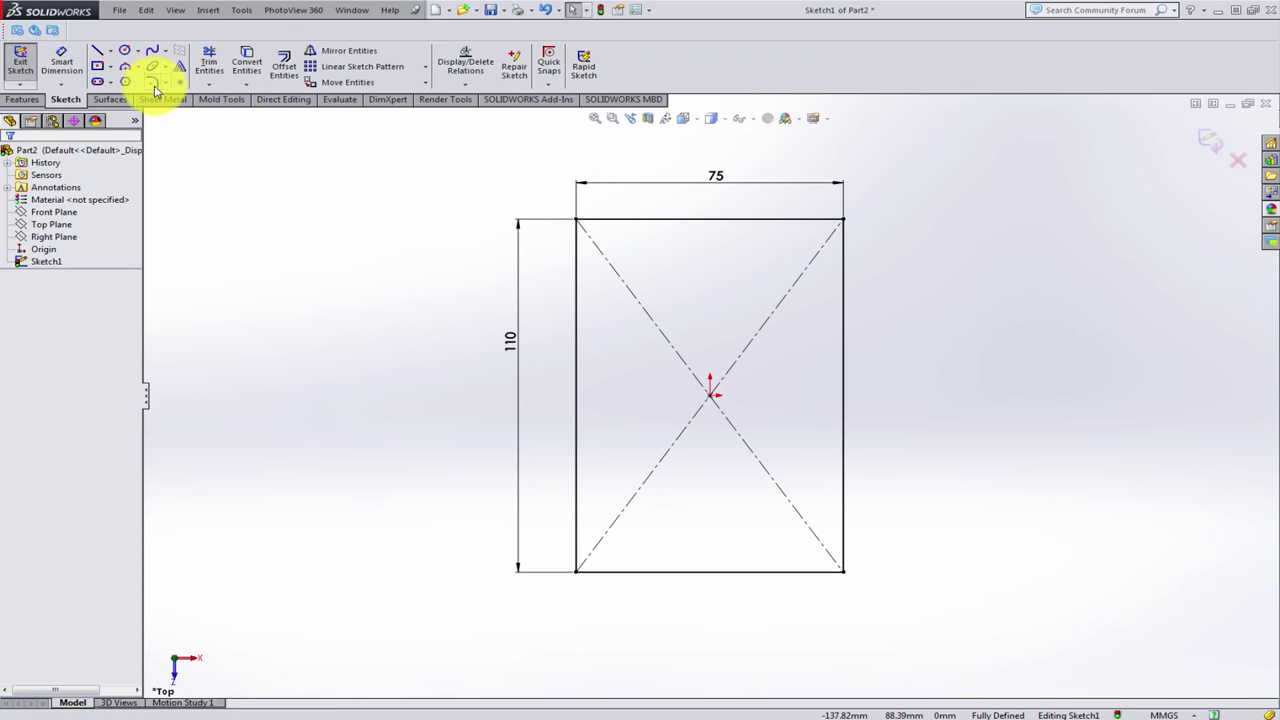
- Fillet the rectangle's two top corners with a 20 mm radius
{"action": "left_click", "coordinate": [153, 82]}
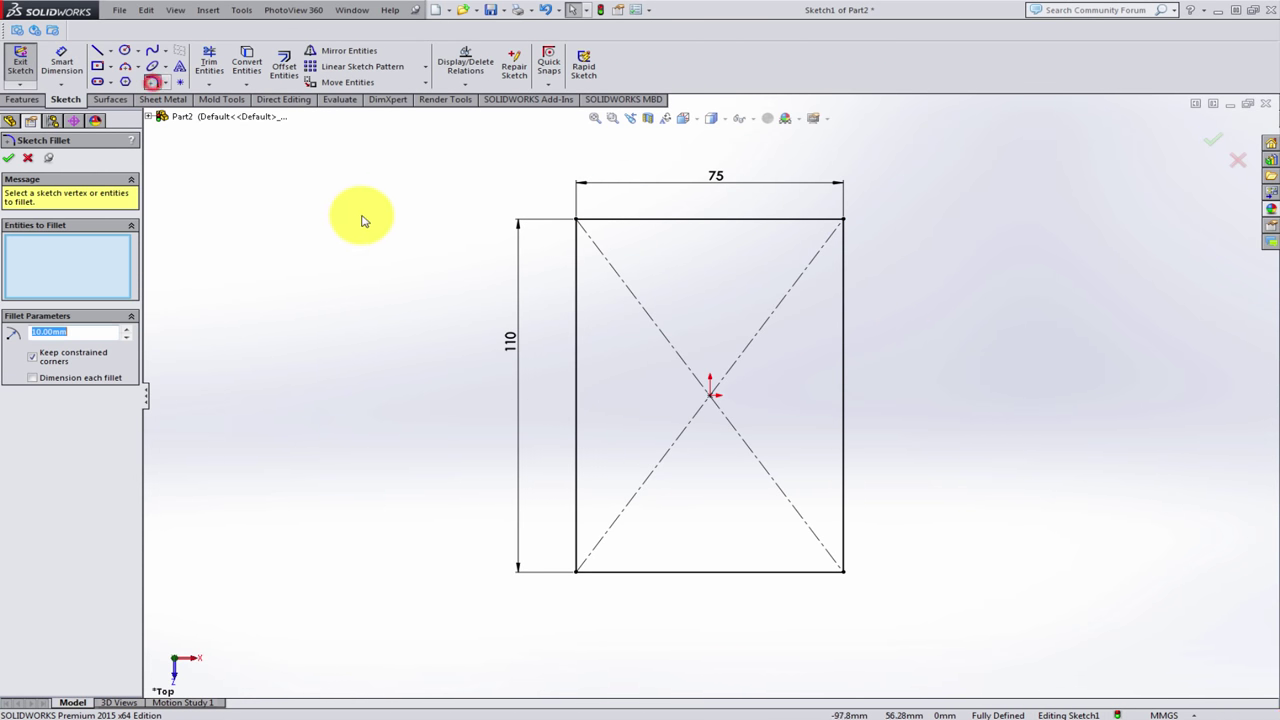
{"action": "left_click", "coordinate": [576, 218]}
{"action": "left_click", "coordinate": [843, 218]}
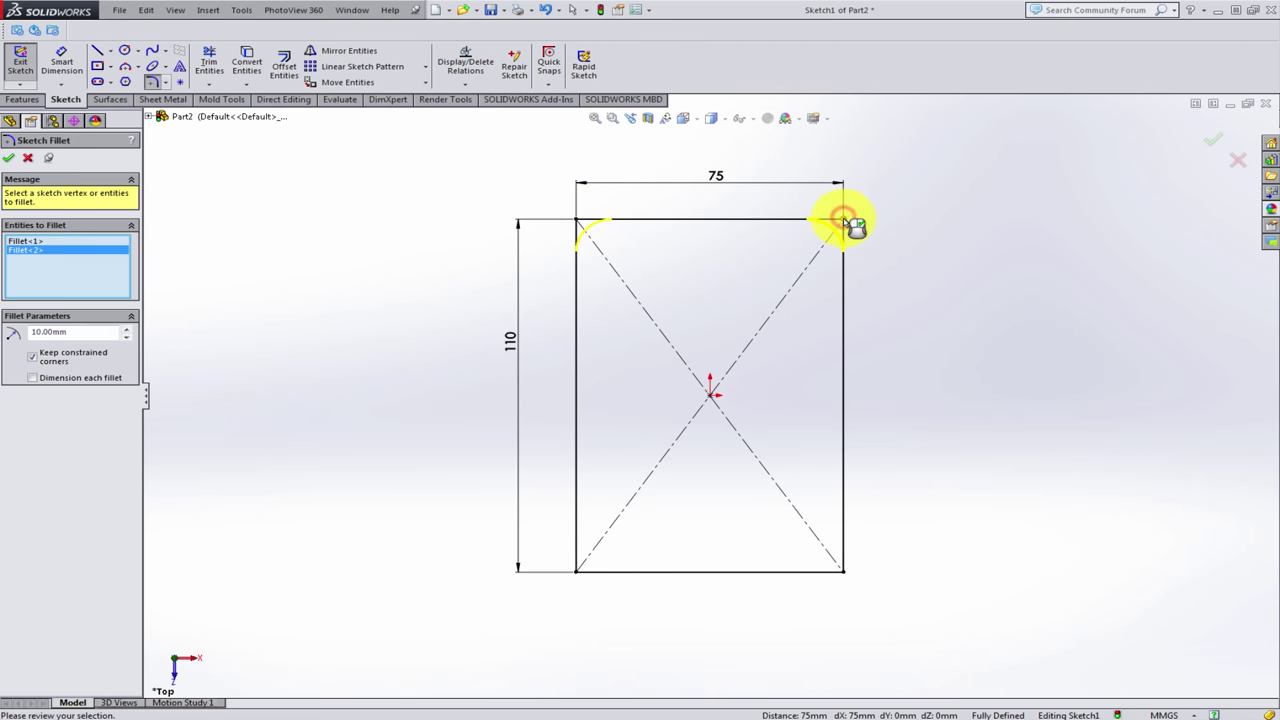
{"action": "left_click", "coordinate": [75, 331]}
{"action": "type", "text": "20"}
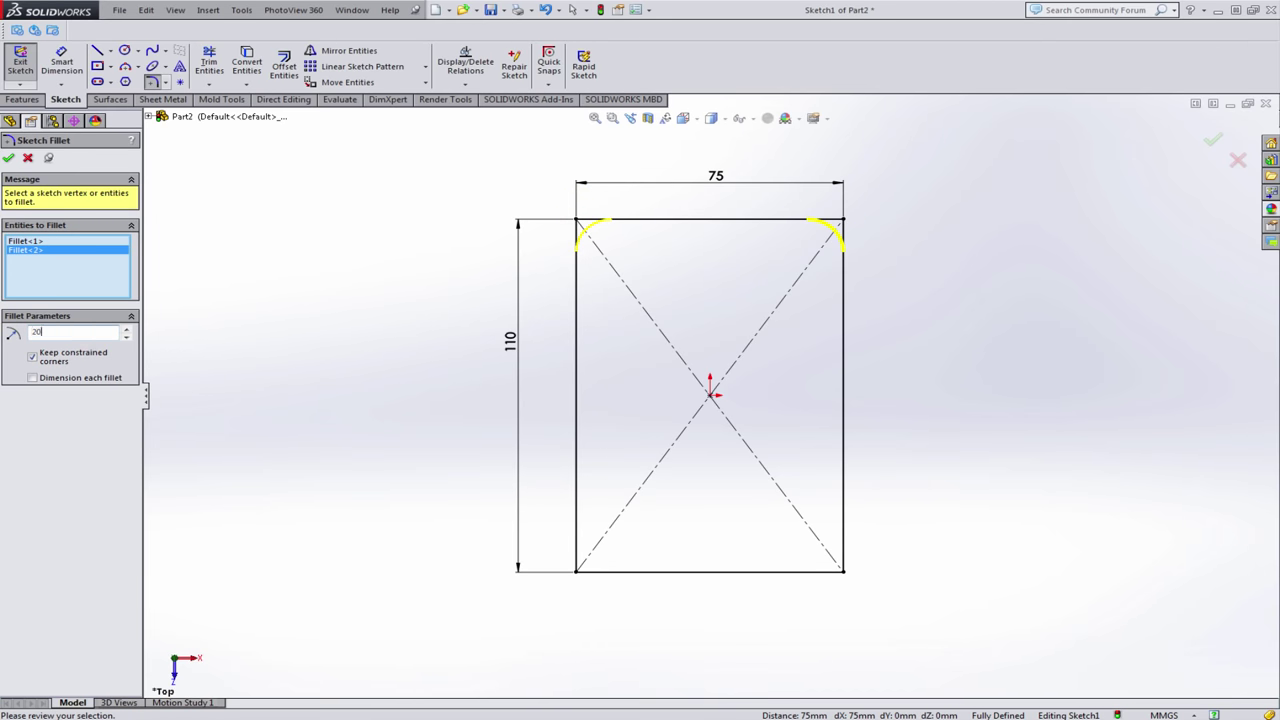
{"action": "left_click", "coordinate": [14, 157]}
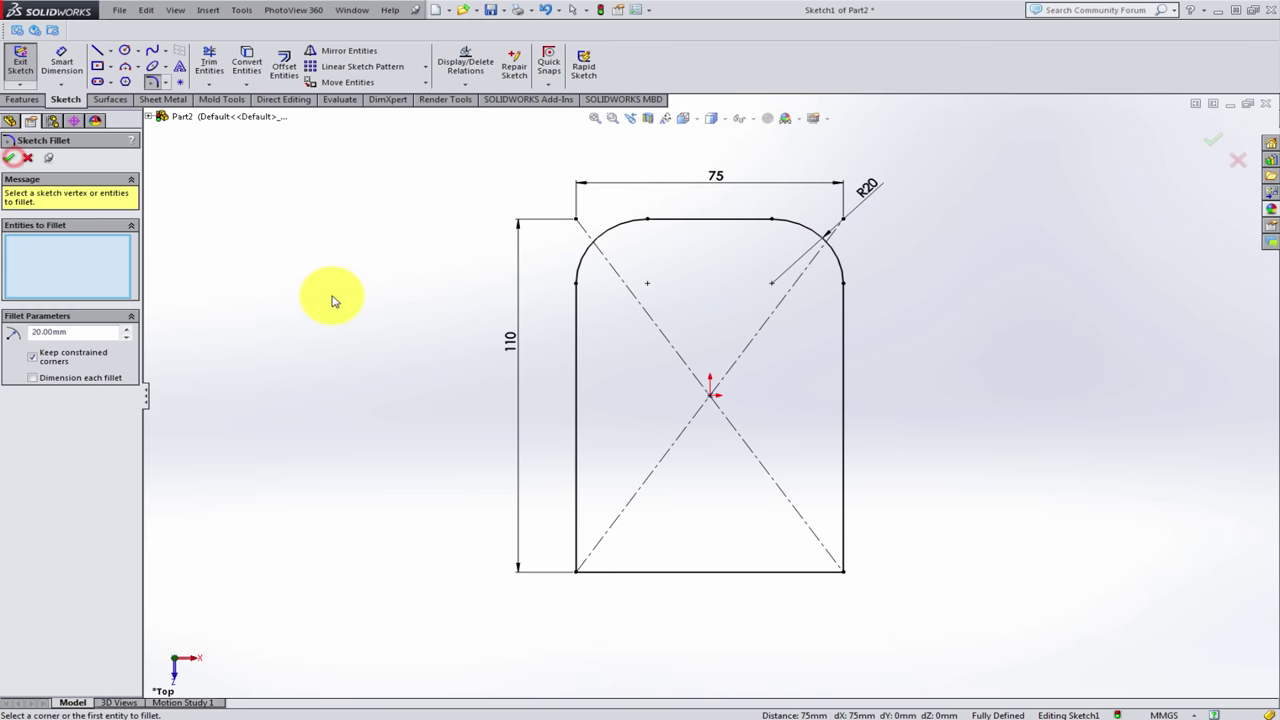
- Fillet the two bottom corners with a 35 mm radius
{"action": "left_click", "coordinate": [577, 576]}
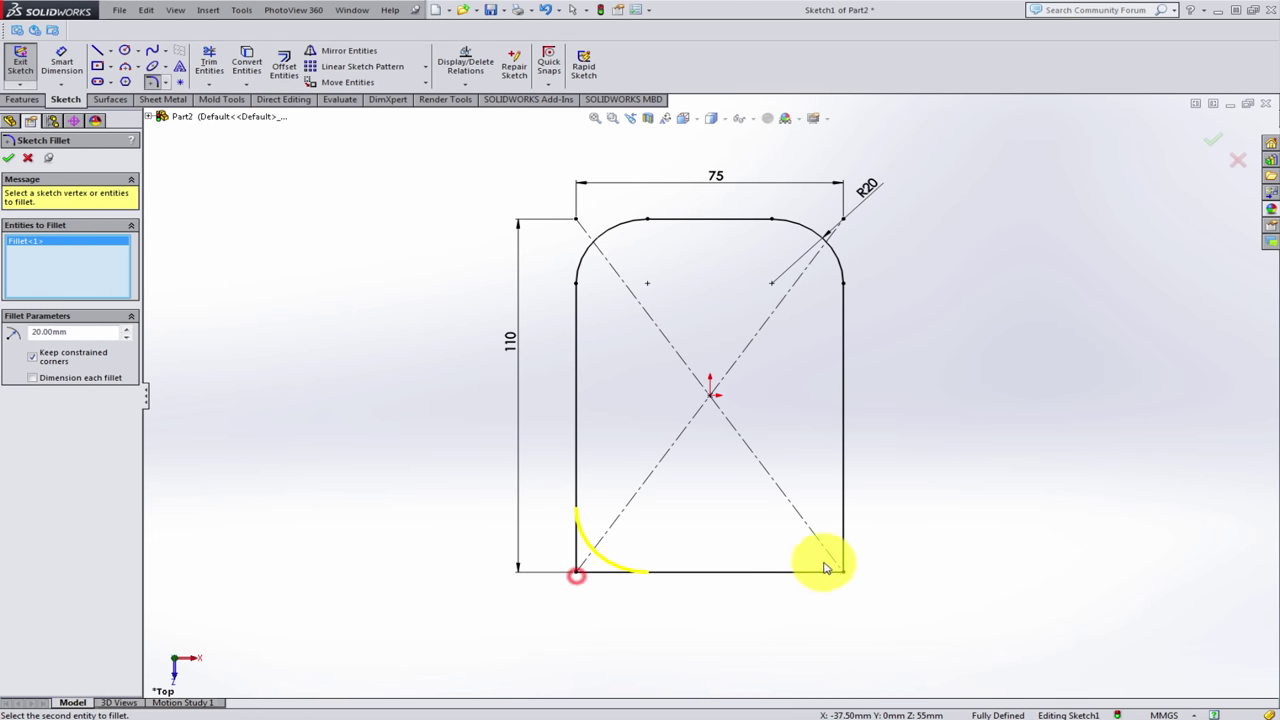
{"action": "left_click", "coordinate": [840, 575]}
{"action": "type", "text": "35"}
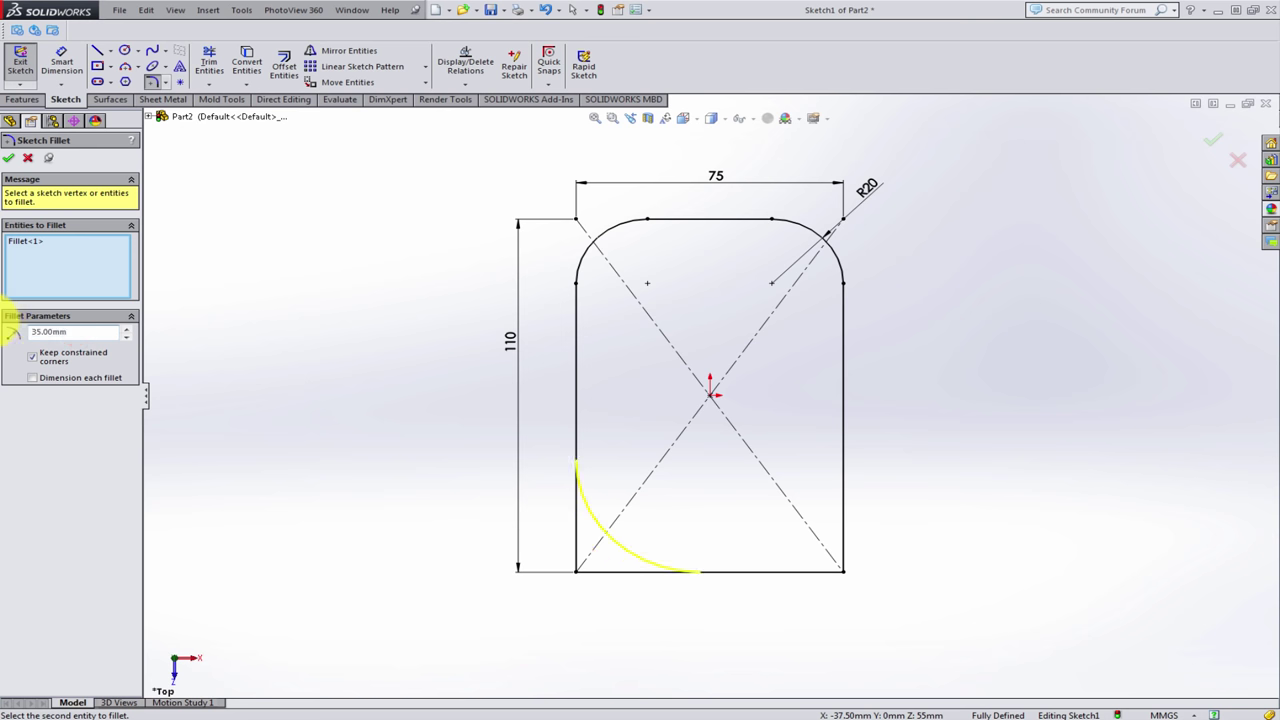
{"action": "left_click", "coordinate": [845, 574]}
{"action": "key", "text": "Return"}
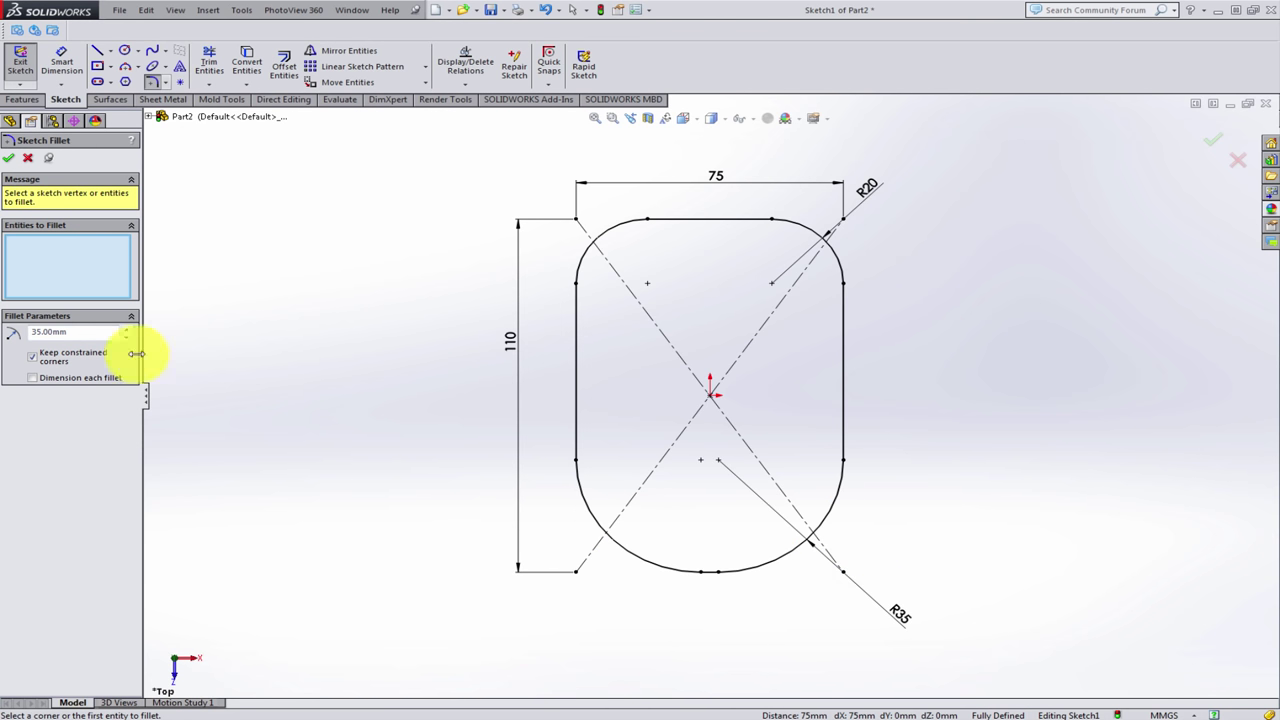
- Draw a three-point arc along the left side, bulging inward
{"action": "left_click", "coordinate": [132, 74]}
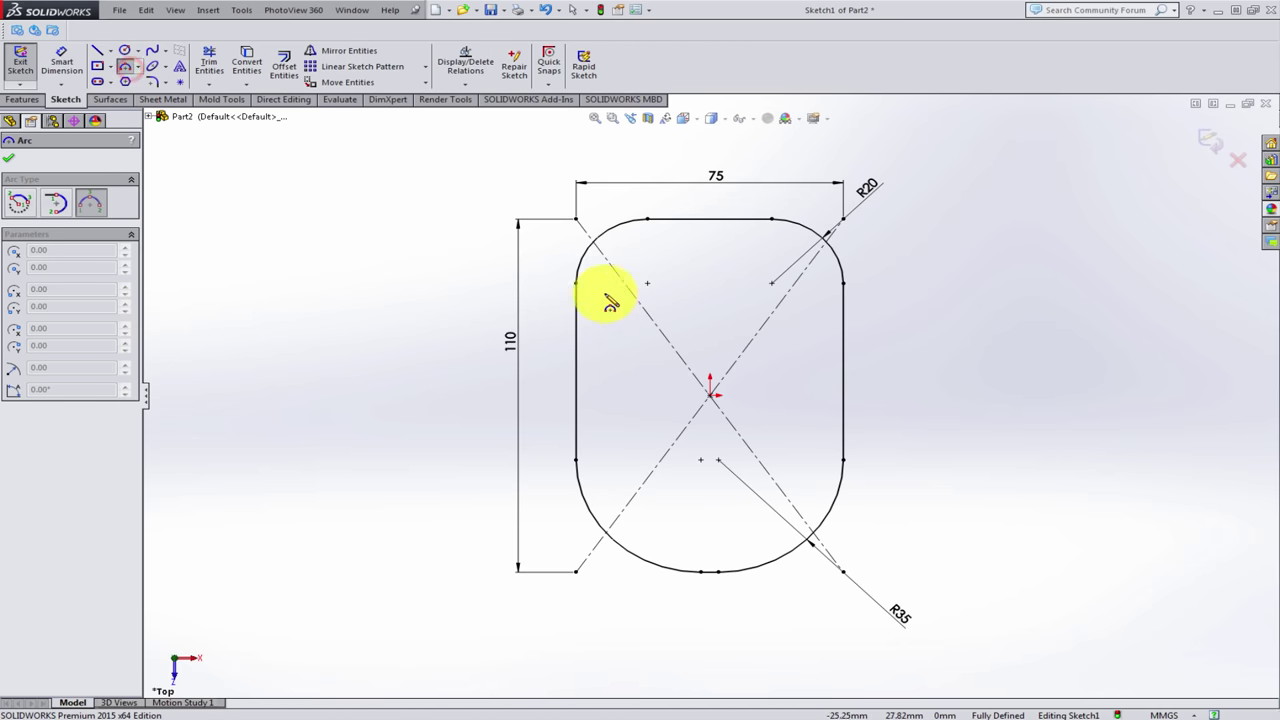
{"action": "left_click", "coordinate": [576, 284]}
{"action": "left_click", "coordinate": [576, 460]}
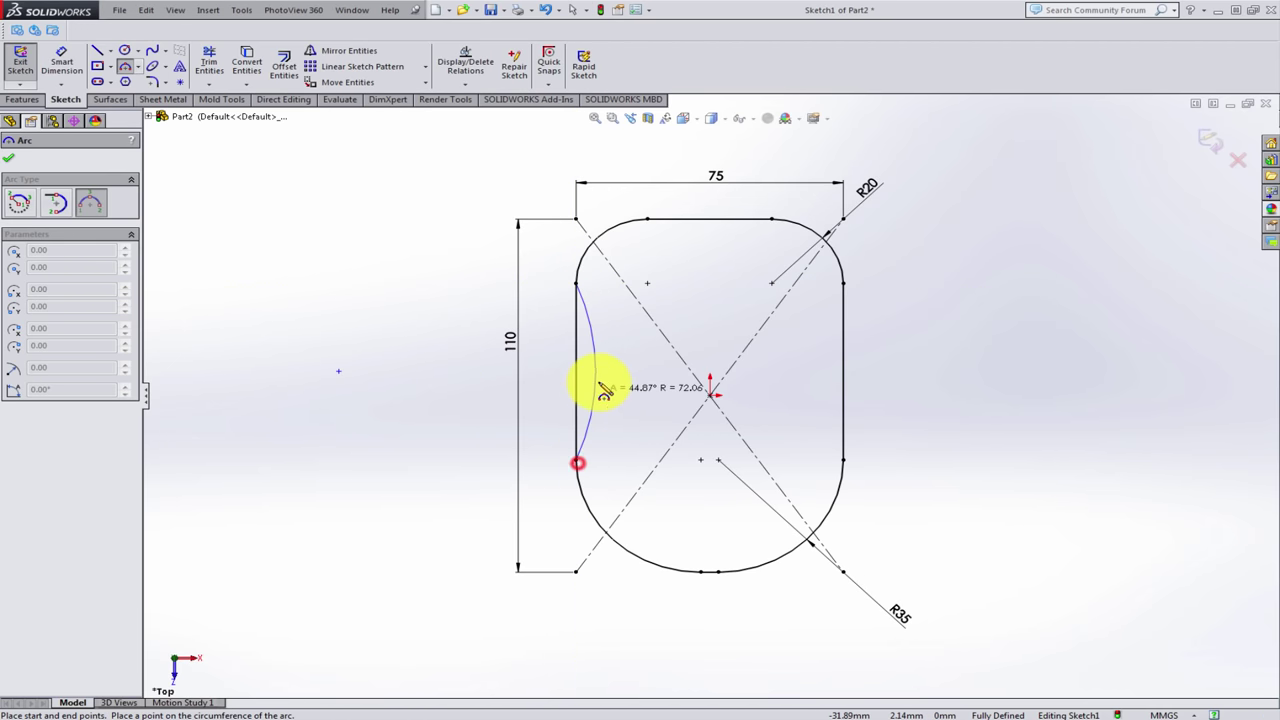
{"action": "left_click", "coordinate": [600, 378]}
{"action": "key", "text": "Escape"}
- Dimension the left arc to R80 and make the straight left line construction geometry
{"action": "left_click", "coordinate": [61, 63]}
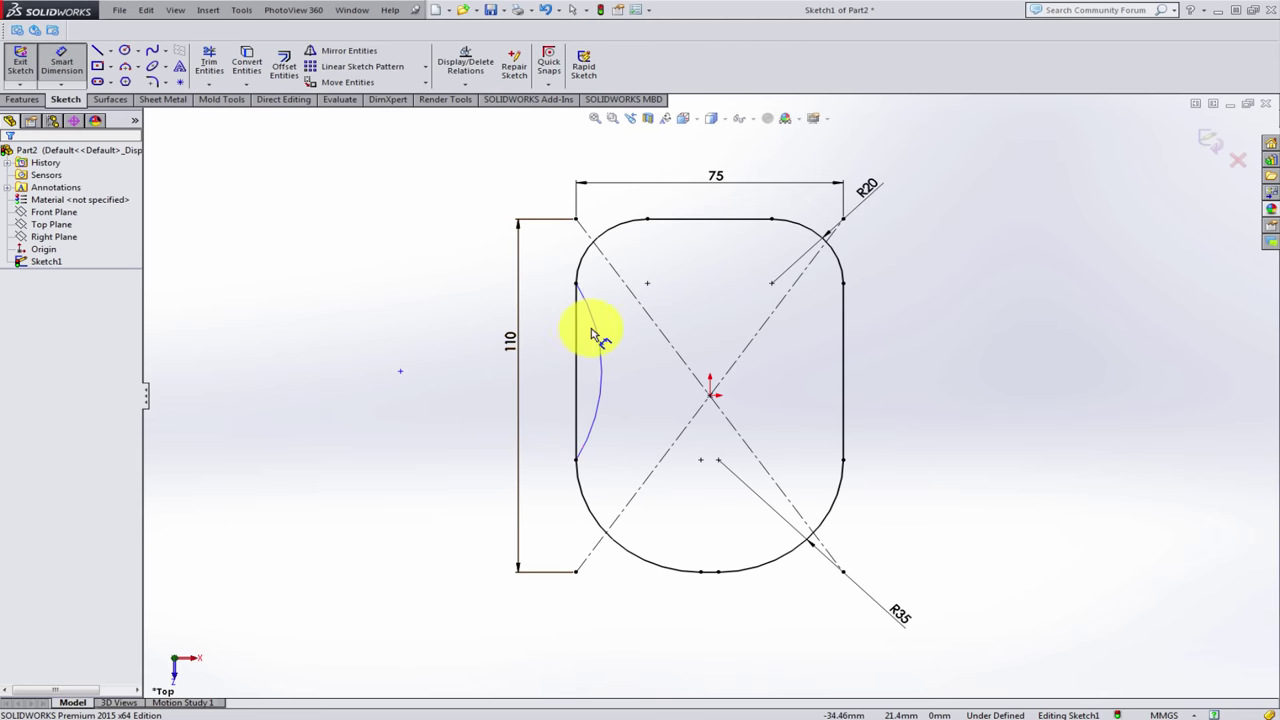
{"action": "left_click", "coordinate": [460, 366]}
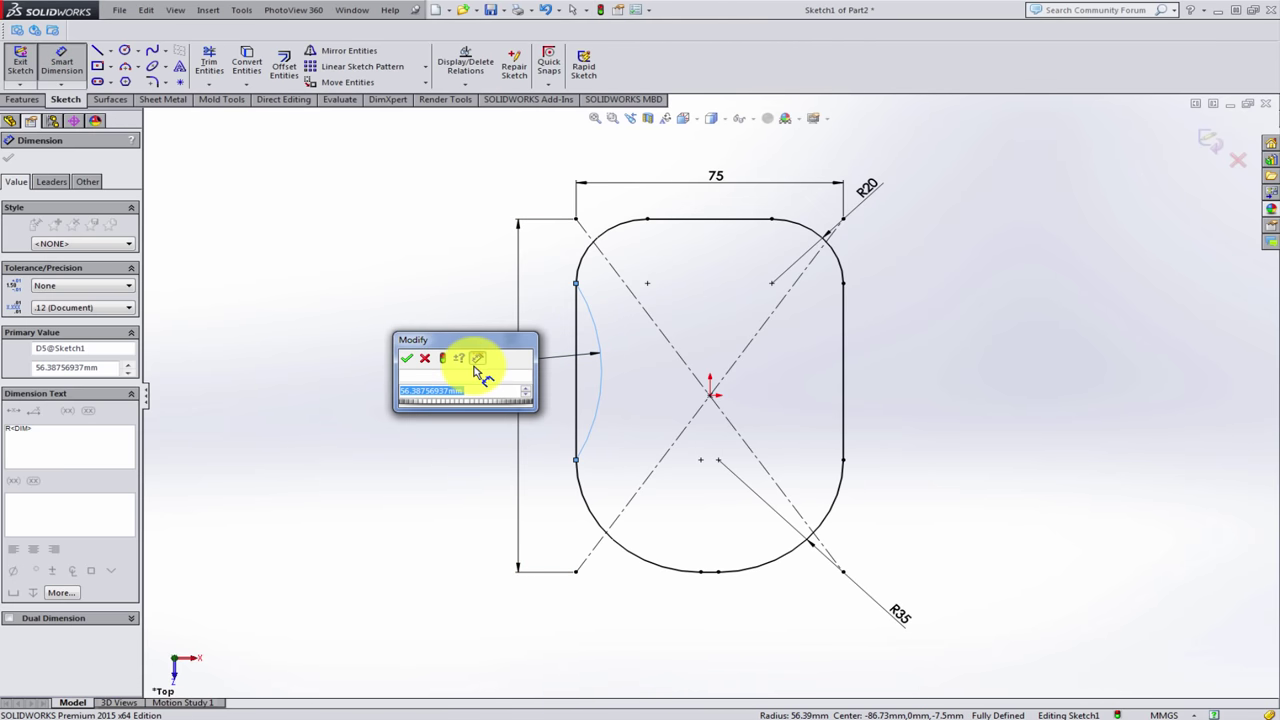
{"action": "type", "text": "80"}
{"action": "key", "text": "Return"}
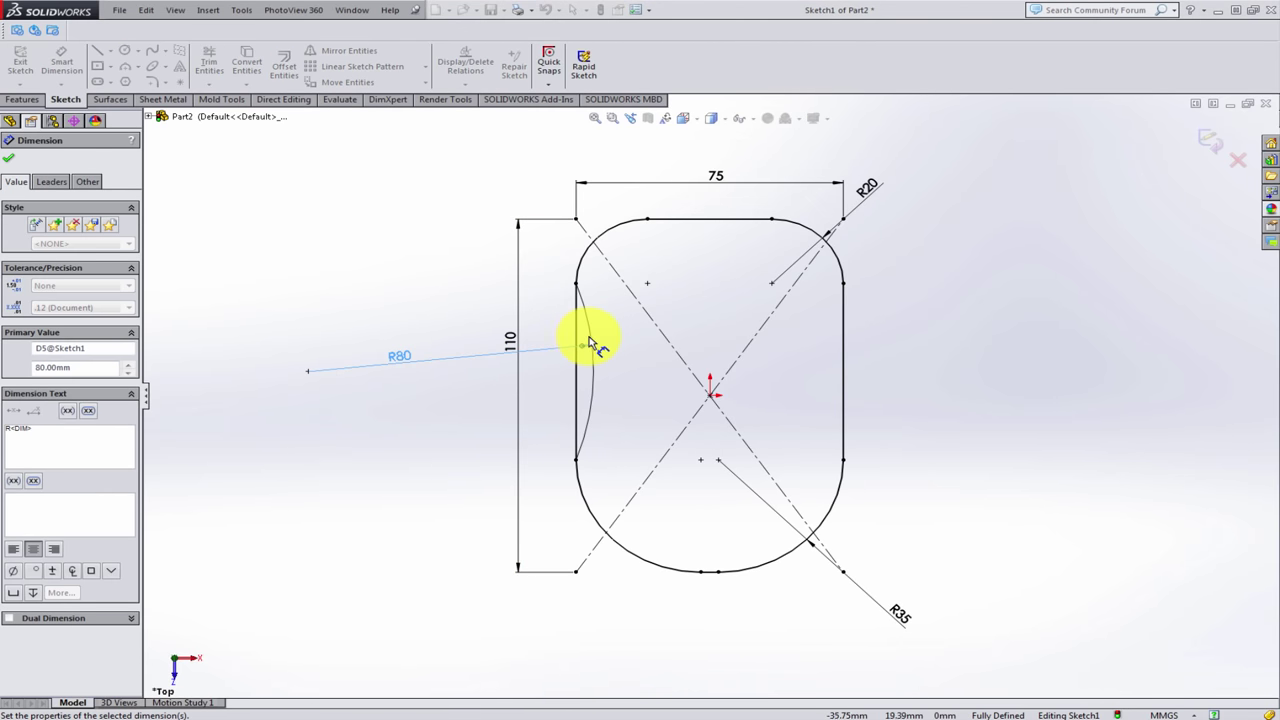
{"action": "scroll", "coordinate": [586, 337], "scroll_direction": "down", "scroll_amount": 2}
{"action": "key", "text": "Escape"}
{"action": "key", "text": "Escape"}
{"action": "left_click", "coordinate": [585, 325]}
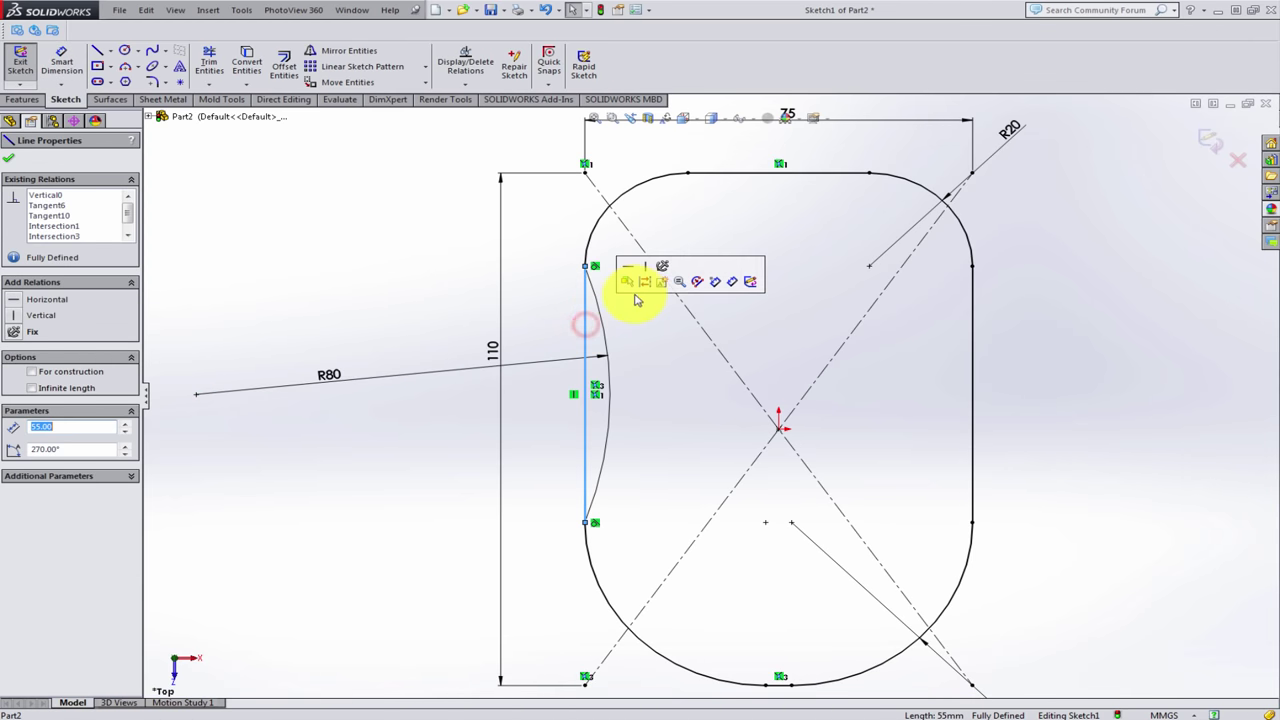
{"action": "left_click", "coordinate": [644, 287]}
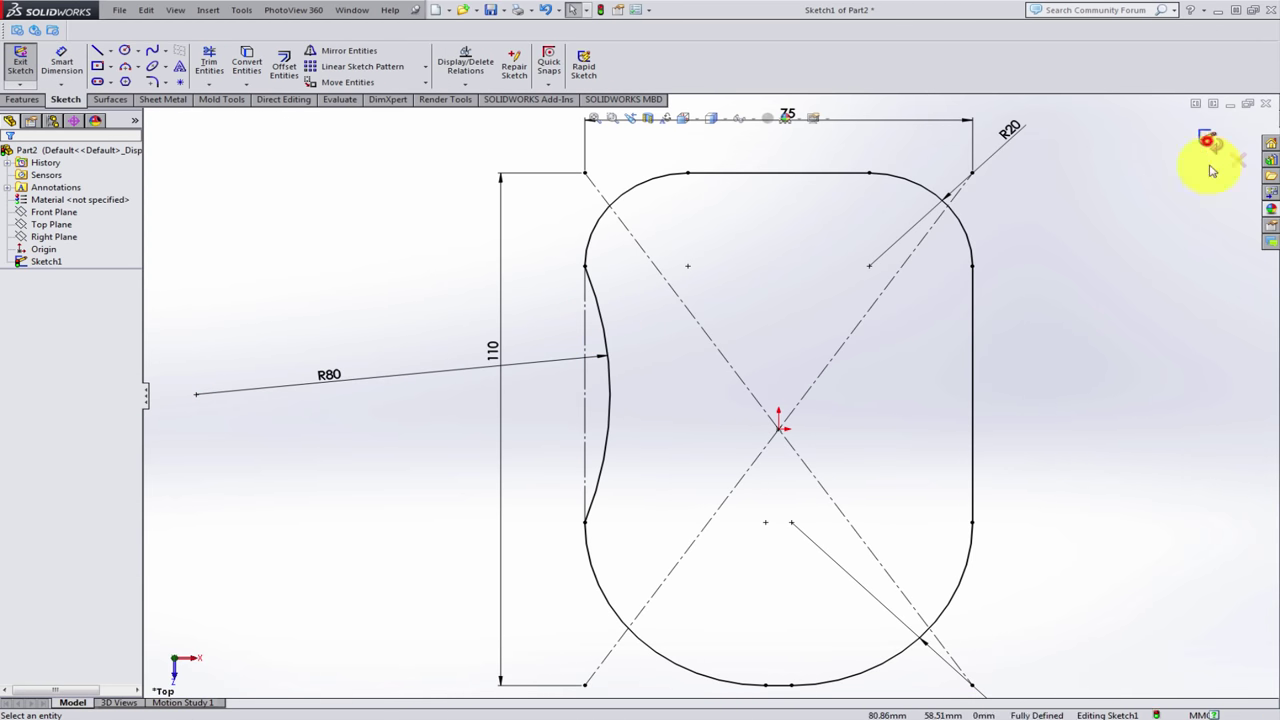
- Exit the sketch and extrude it as a 100 mm Blind surface (Surface-Extrude1)
{"action": "key", "text": "ctrl+b"}
{"action": "scroll", "coordinate": [951, 429], "scroll_direction": "up", "scroll_amount": 2}
{"action": "middle_click_drag", "start_coordinate": [894, 449], "coordinate": [826, 343]}
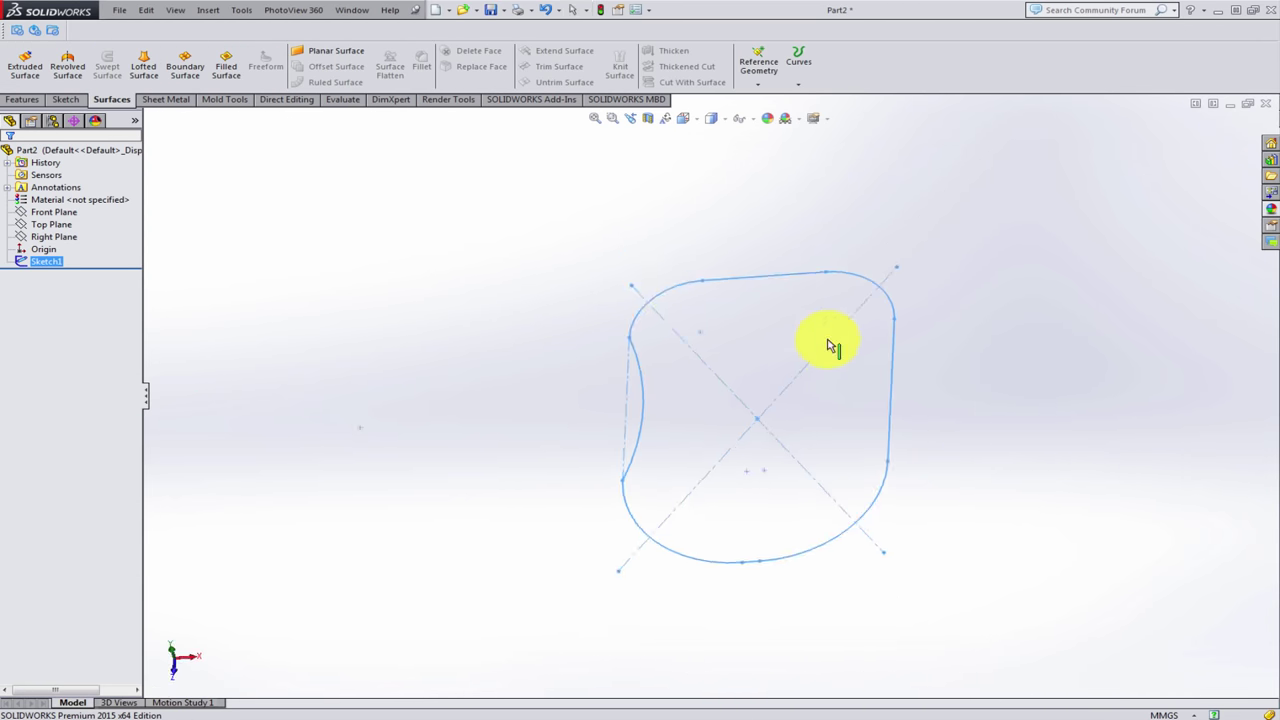
{"action": "left_click", "coordinate": [20, 62]}
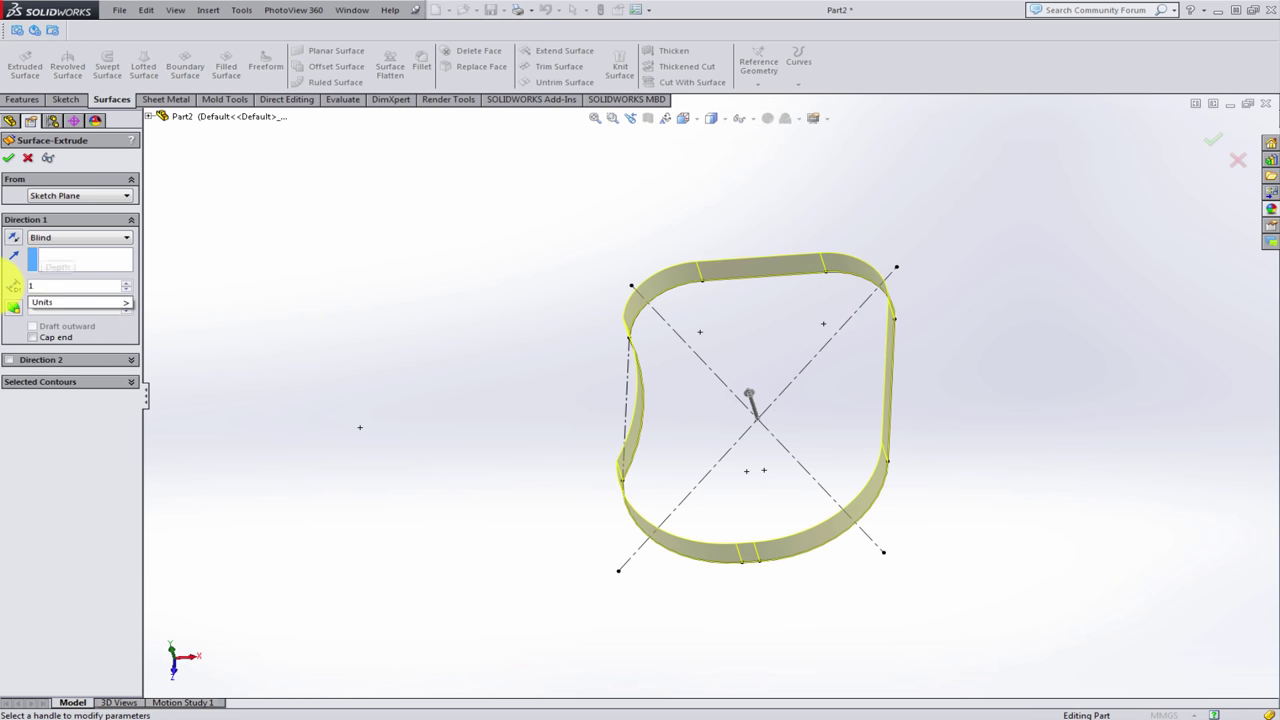
{"action": "type", "text": "00"}
{"action": "key", "text": "Return"}
{"action": "scroll", "coordinate": [709, 314], "scroll_direction": "up", "scroll_amount": 3}
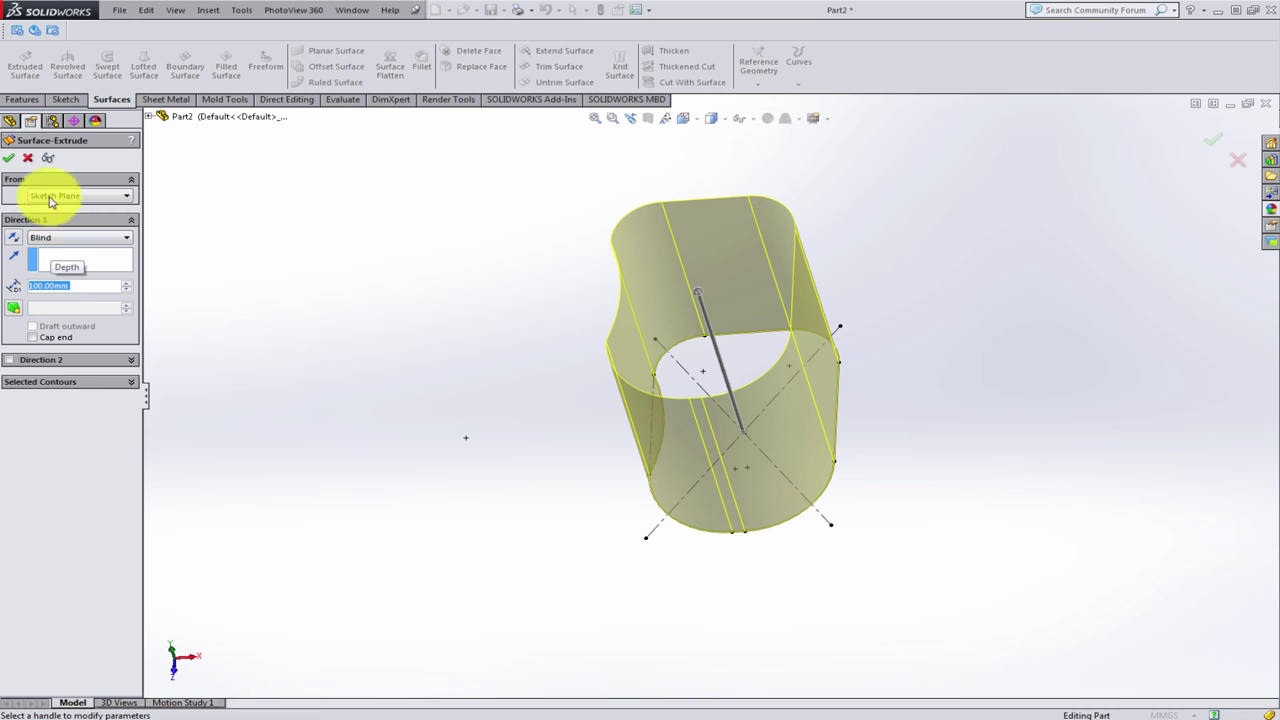
{"action": "key", "text": "Return"}
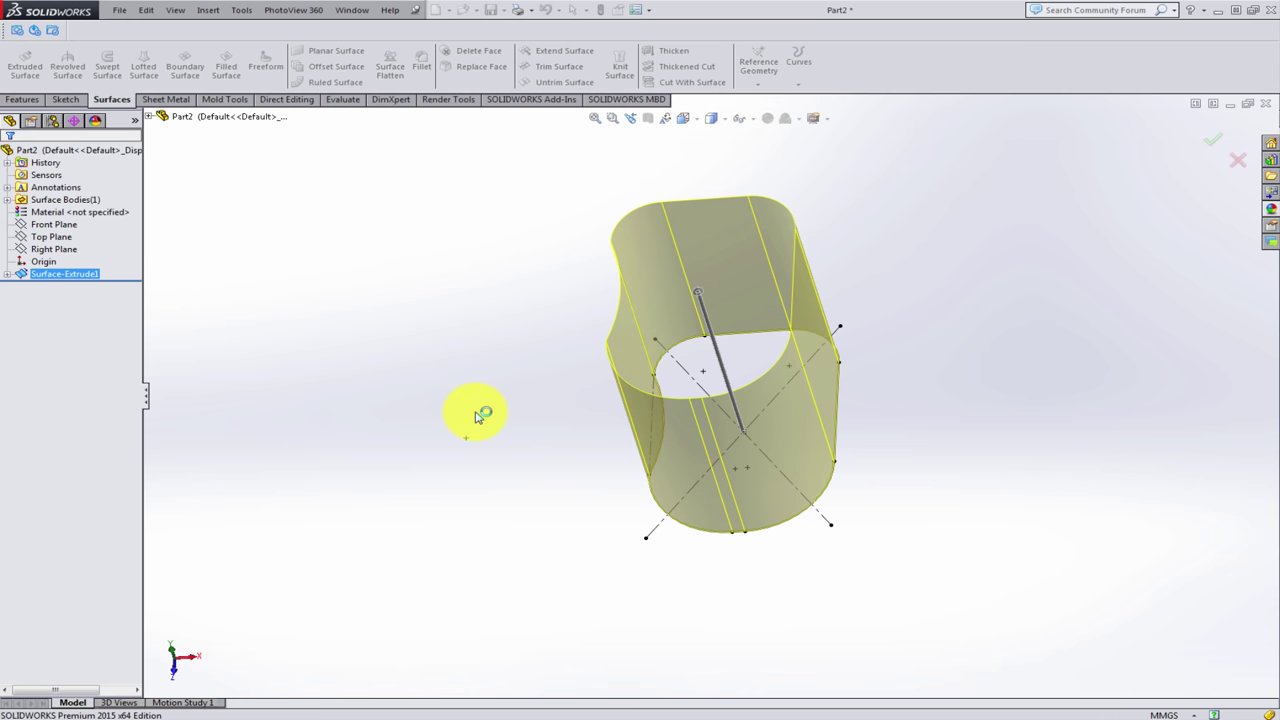
{"action": "mouse_move", "coordinate": [651, 457]}
{"action": "middle_mouse_down"}
{"action": "mouse_move", "coordinate": [686, 320]}
{"action": "mouse_move", "coordinate": [758, 373]}
{"action": "middle_mouse_up"}
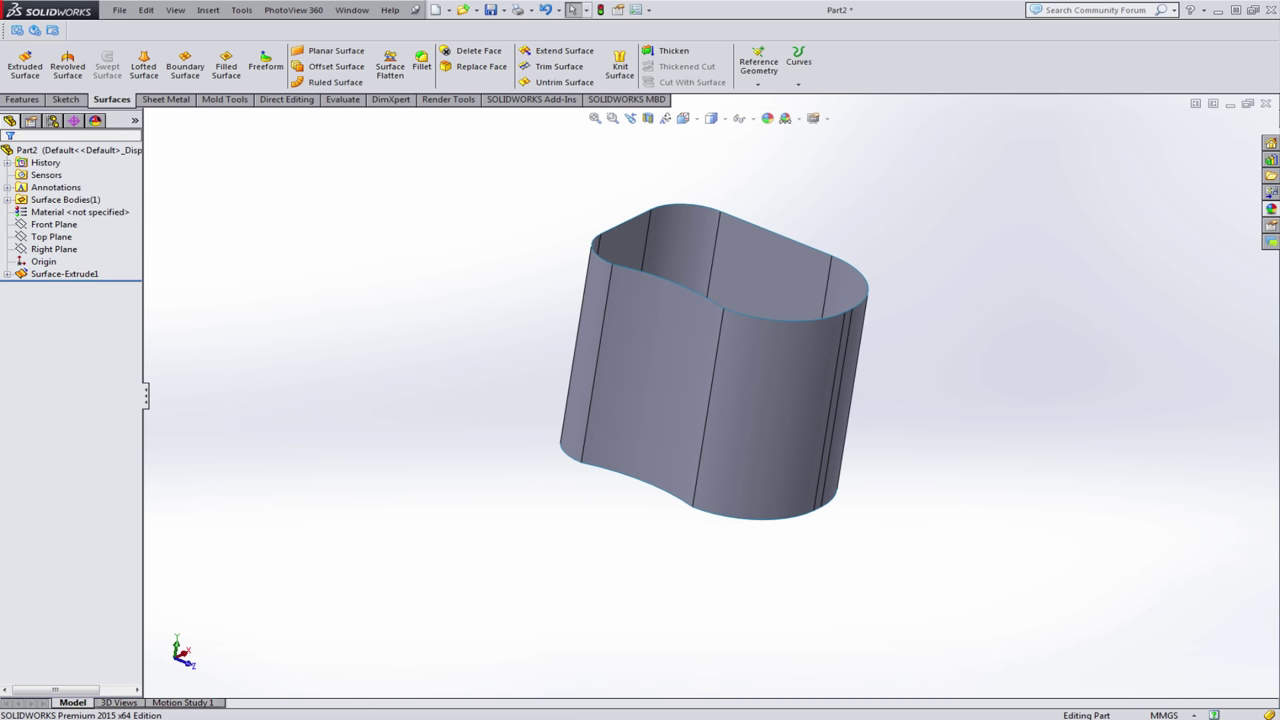
- Save the part as '1' and start a new sketch on the Right Plane
{"action": "left_click", "coordinate": [279, 420]}
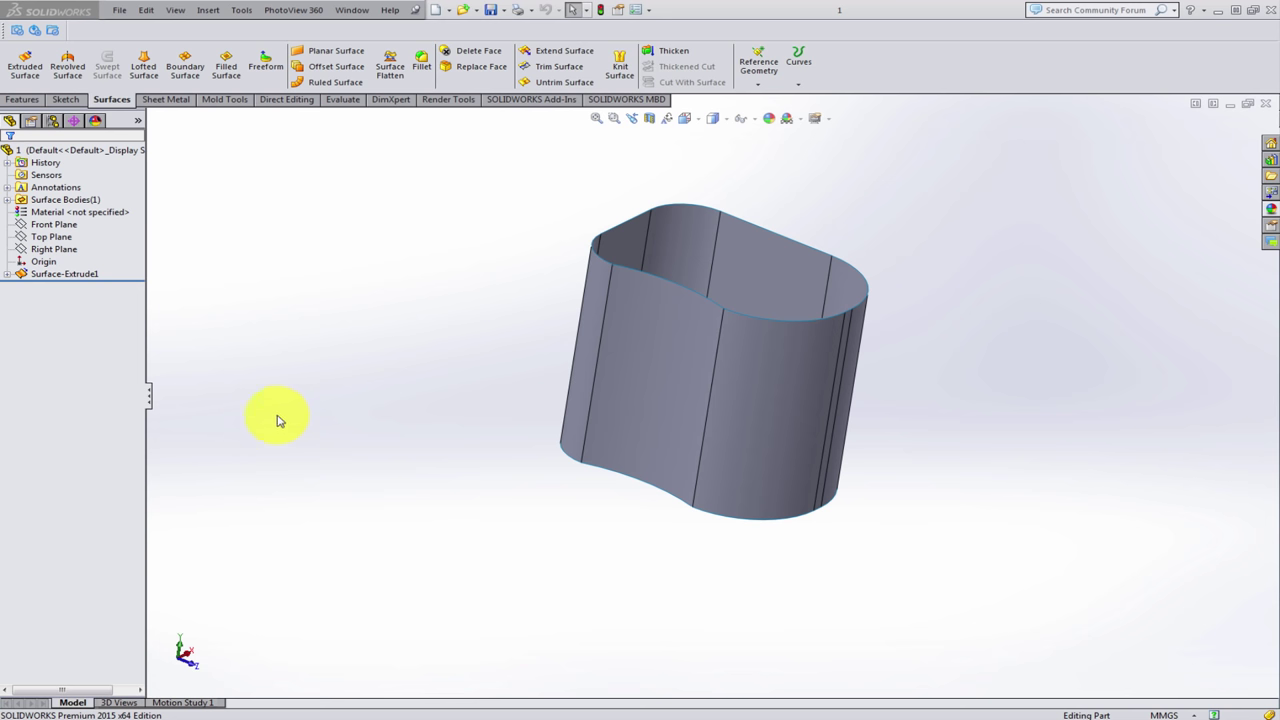
{"action": "left_click", "coordinate": [55, 248]}
{"action": "left_click", "coordinate": [65, 229]}
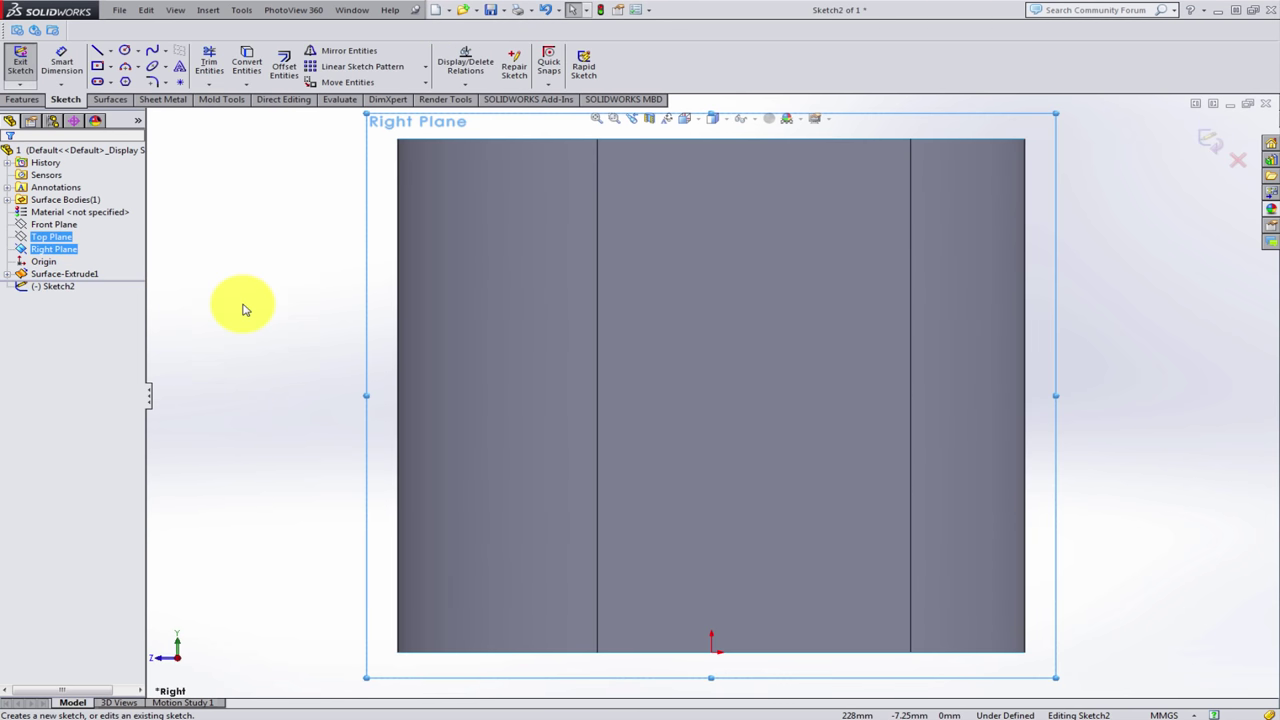
{"action": "left_click", "coordinate": [243, 309]}
- Draw a shallow upward-bowing three-point arc from left of the body to right of it
{"action": "left_click", "coordinate": [127, 66]}
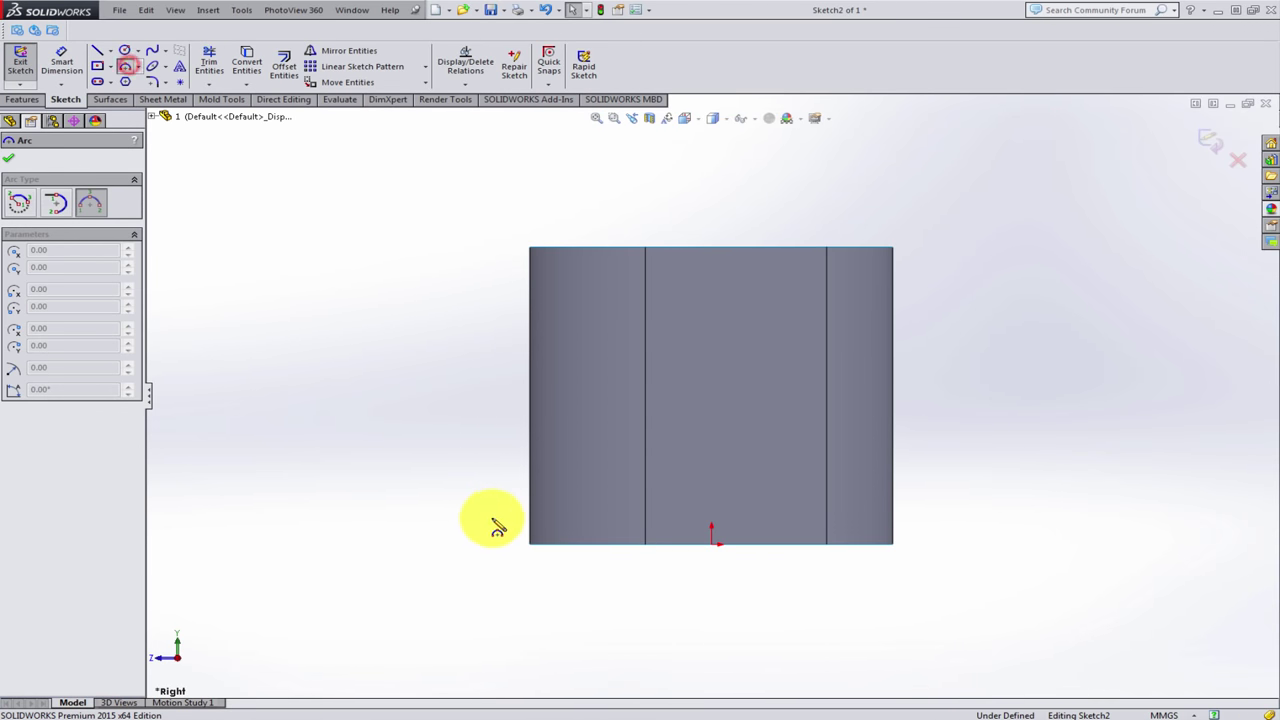
{"action": "left_click", "coordinate": [491, 516]}
{"action": "key", "text": "Escape"}
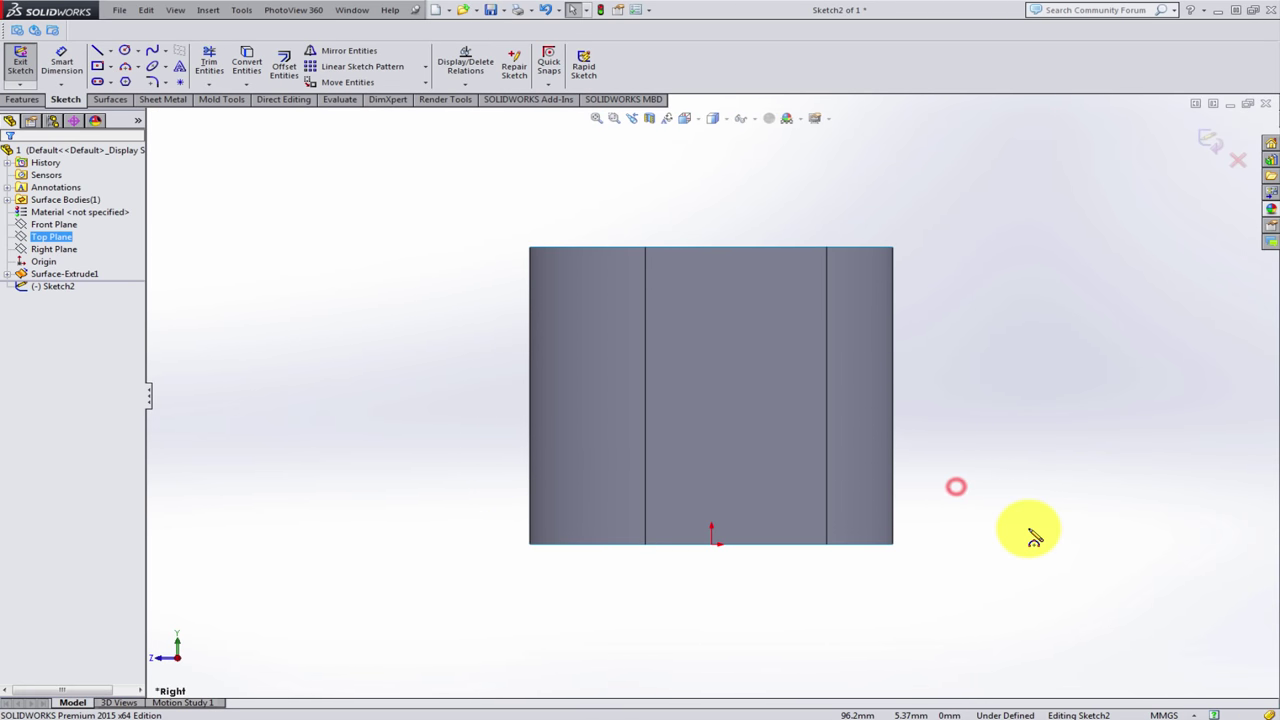
{"action": "left_click", "coordinate": [125, 67]}
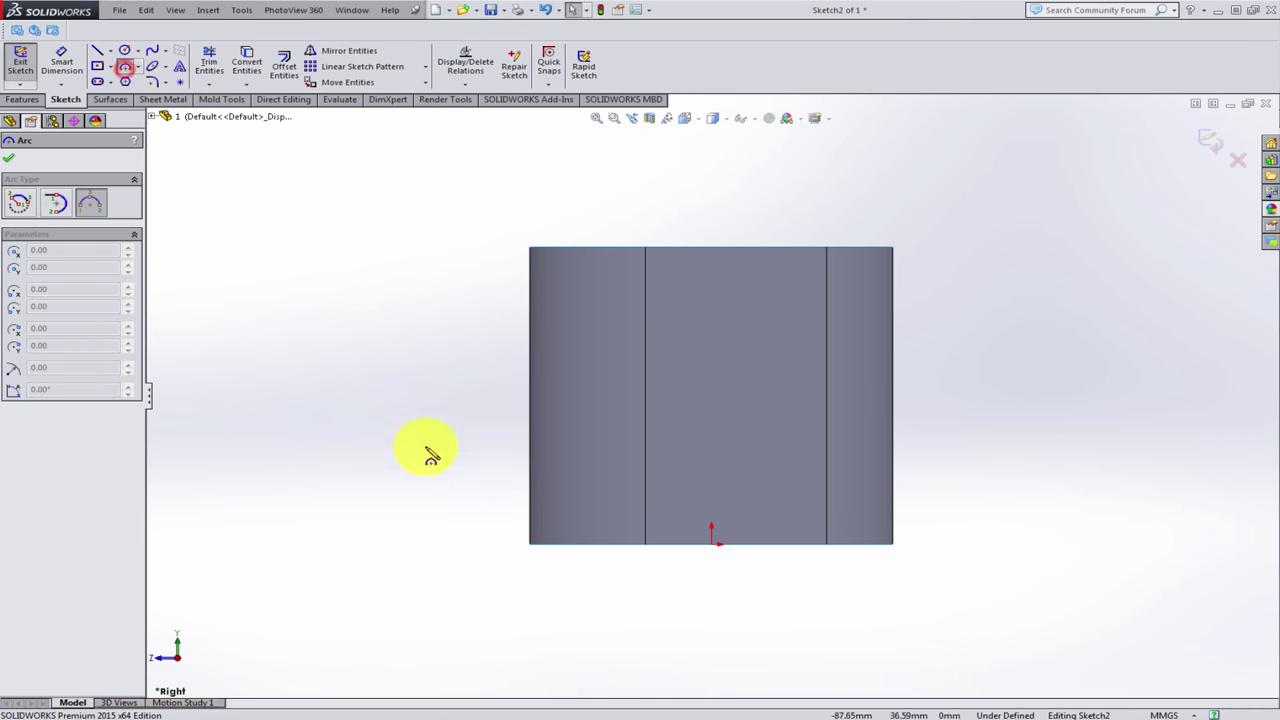
{"action": "left_click", "coordinate": [474, 515]}
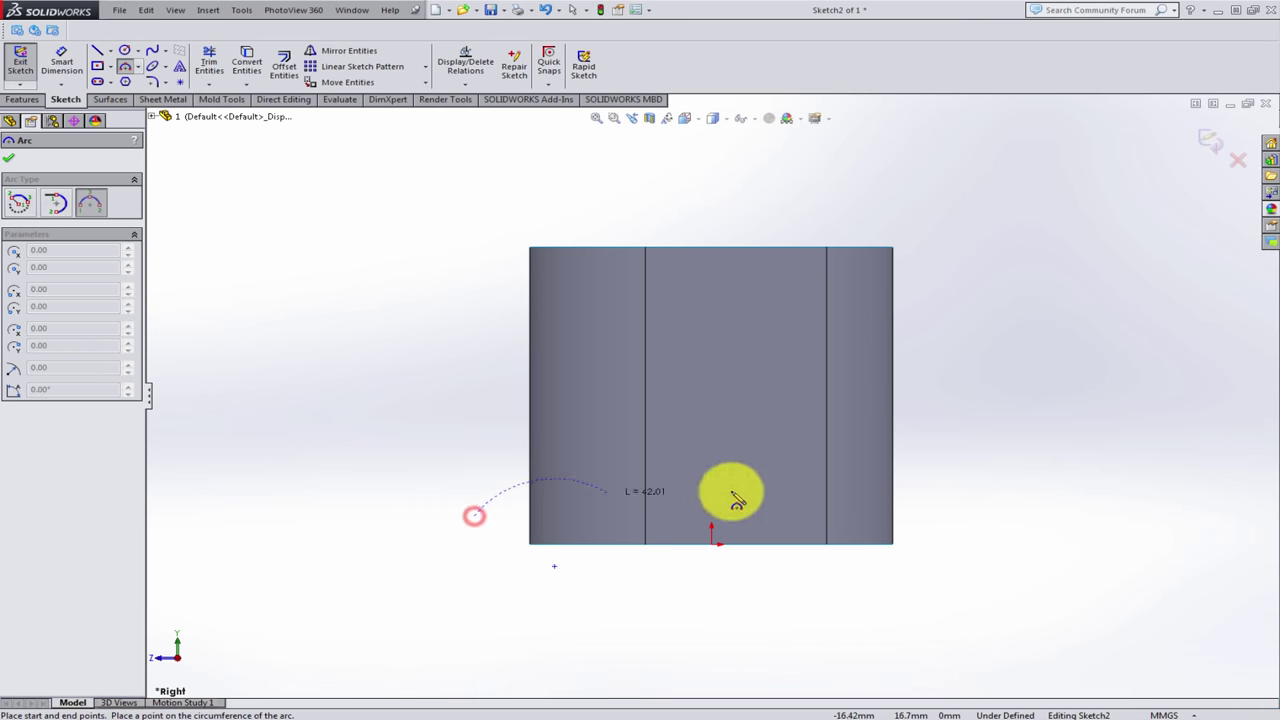
{"action": "left_click", "coordinate": [935, 510]}
{"action": "left_click", "coordinate": [786, 460]}
{"action": "key", "text": "Escape"}
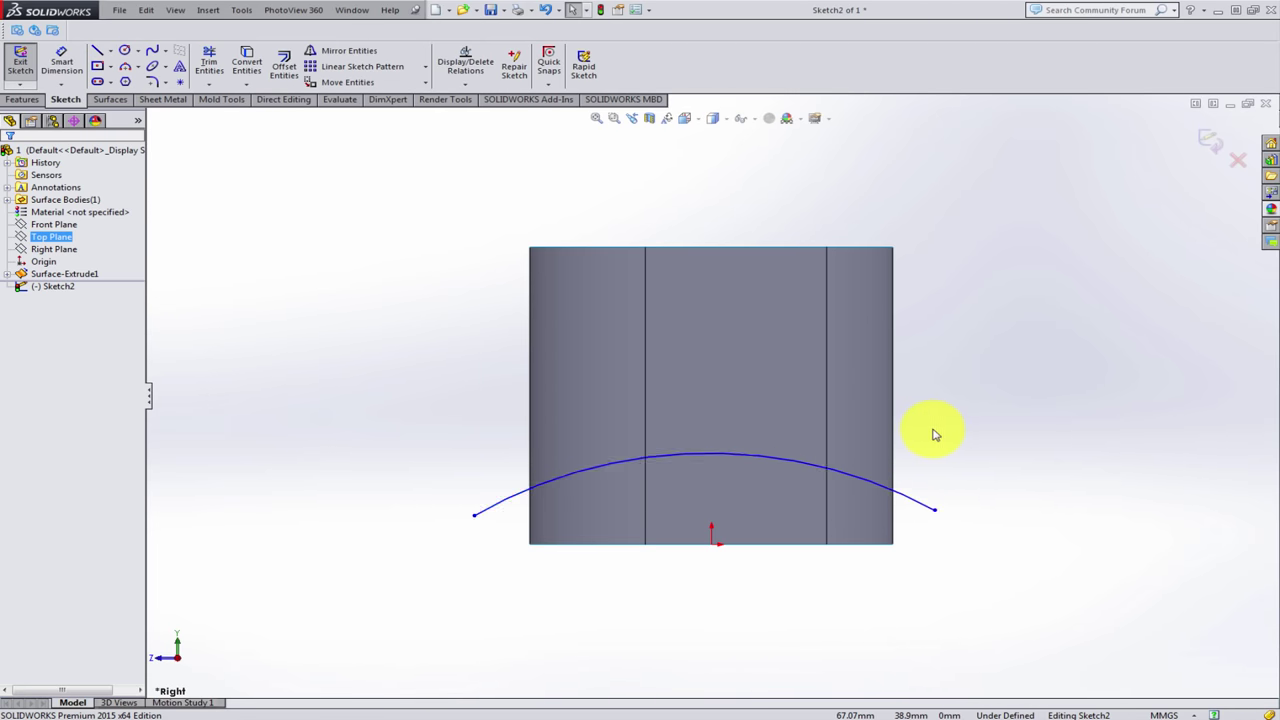
{"action": "scroll", "coordinate": [932, 435], "scroll_direction": "down", "scroll_amount": 2}
{"action": "left_click", "coordinate": [61, 62]}
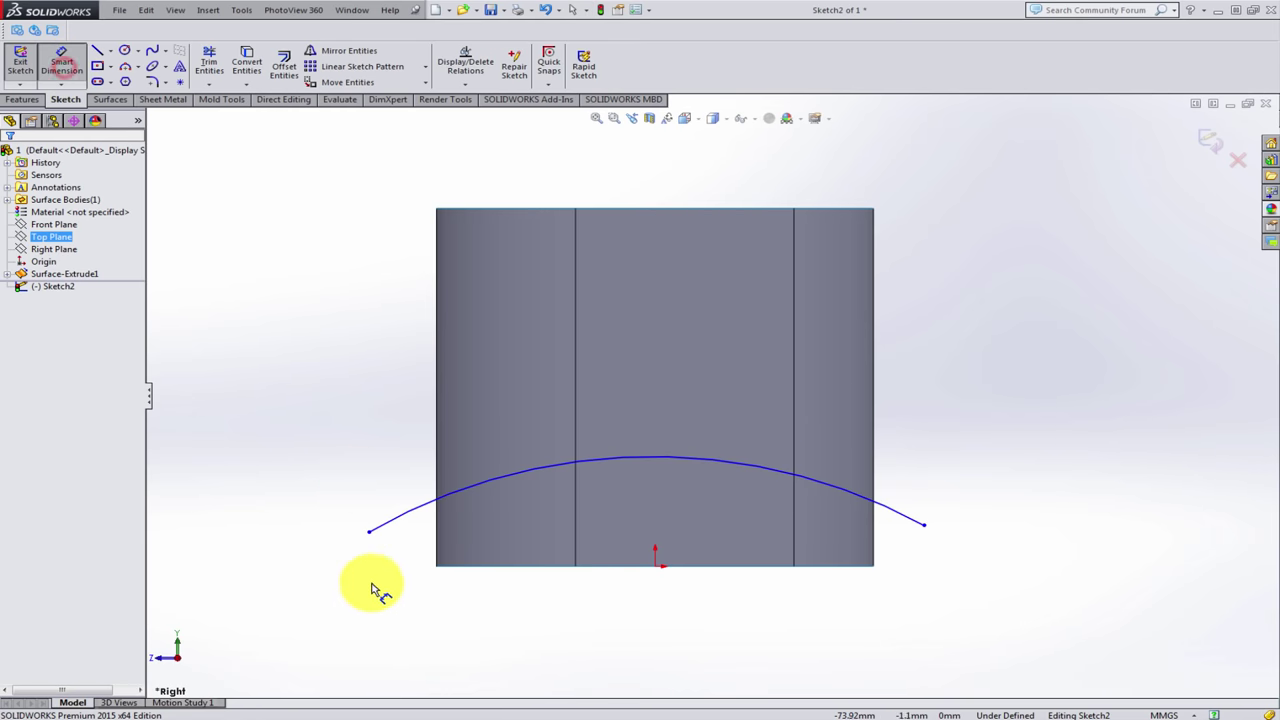
- Dimension the arc's left and right endpoints 70 mm and 60 mm horizontally from the origin
{"action": "left_click", "coordinate": [369, 532]}
{"action": "left_click", "coordinate": [655, 566]}
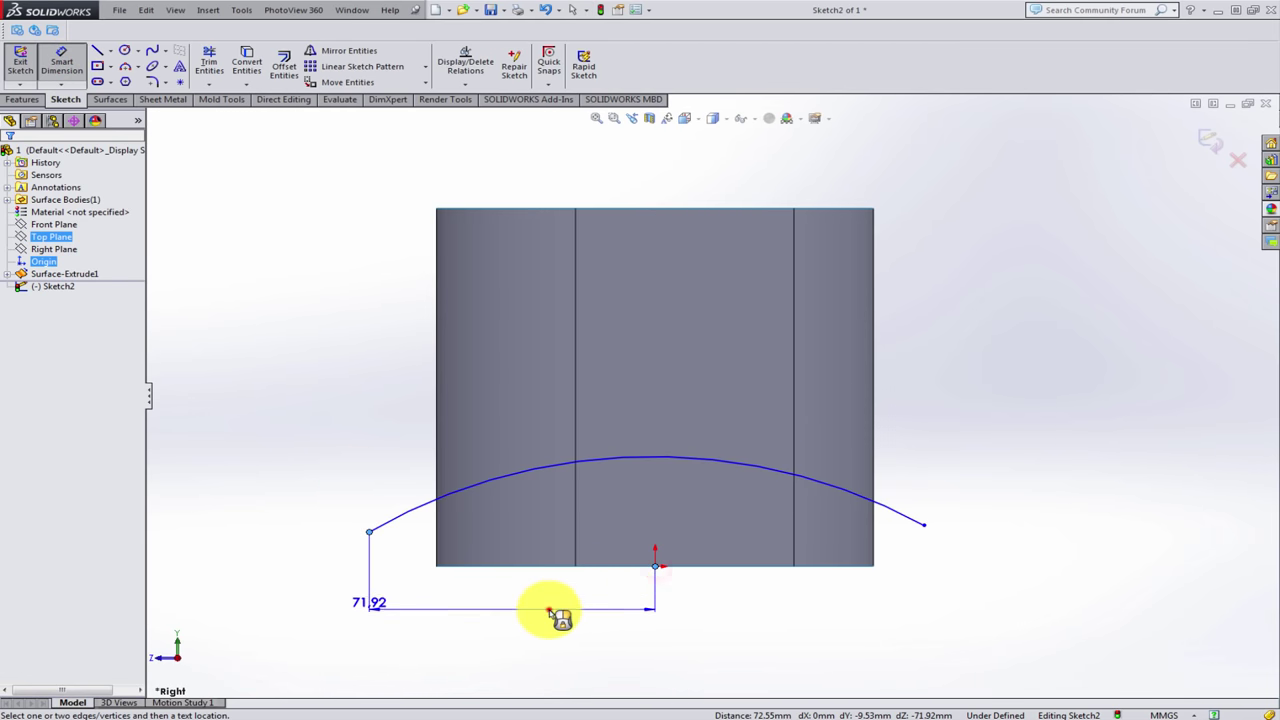
{"action": "left_click", "coordinate": [549, 611]}
{"action": "type", "text": "70"}
{"action": "key", "text": "Return"}
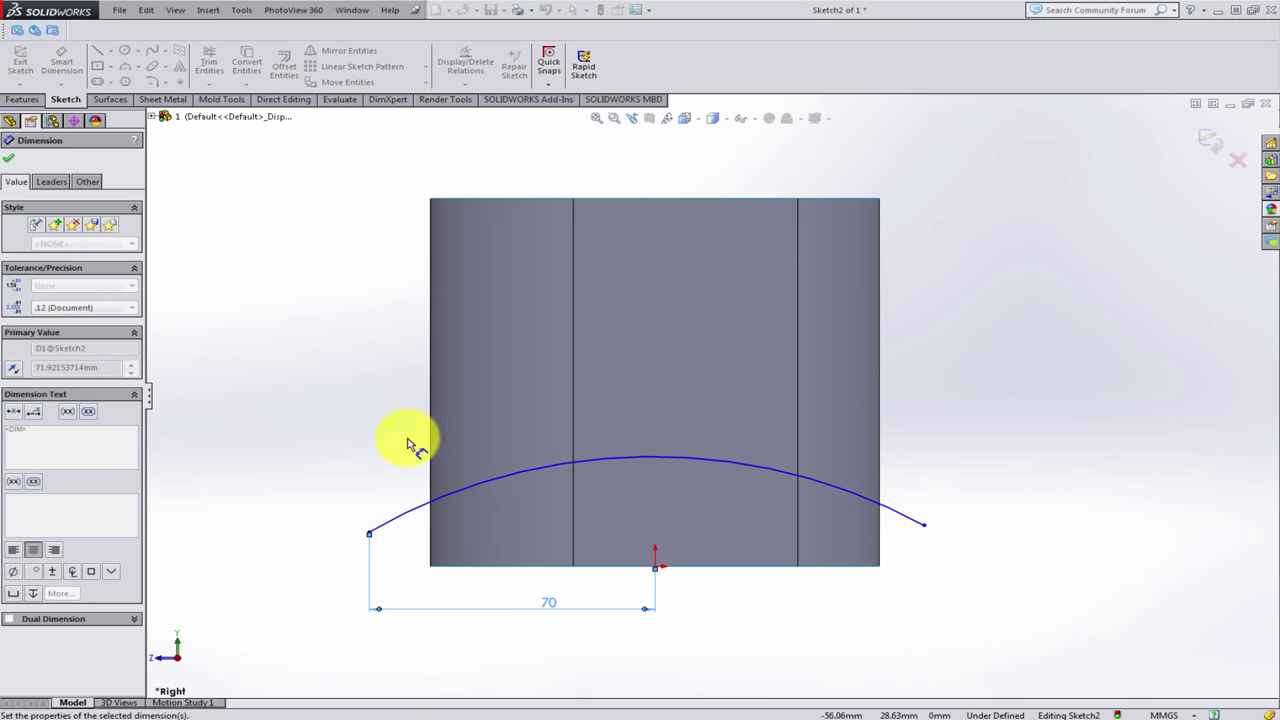
{"action": "left_click", "coordinate": [300, 423]}
{"action": "left_click", "coordinate": [924, 524]}
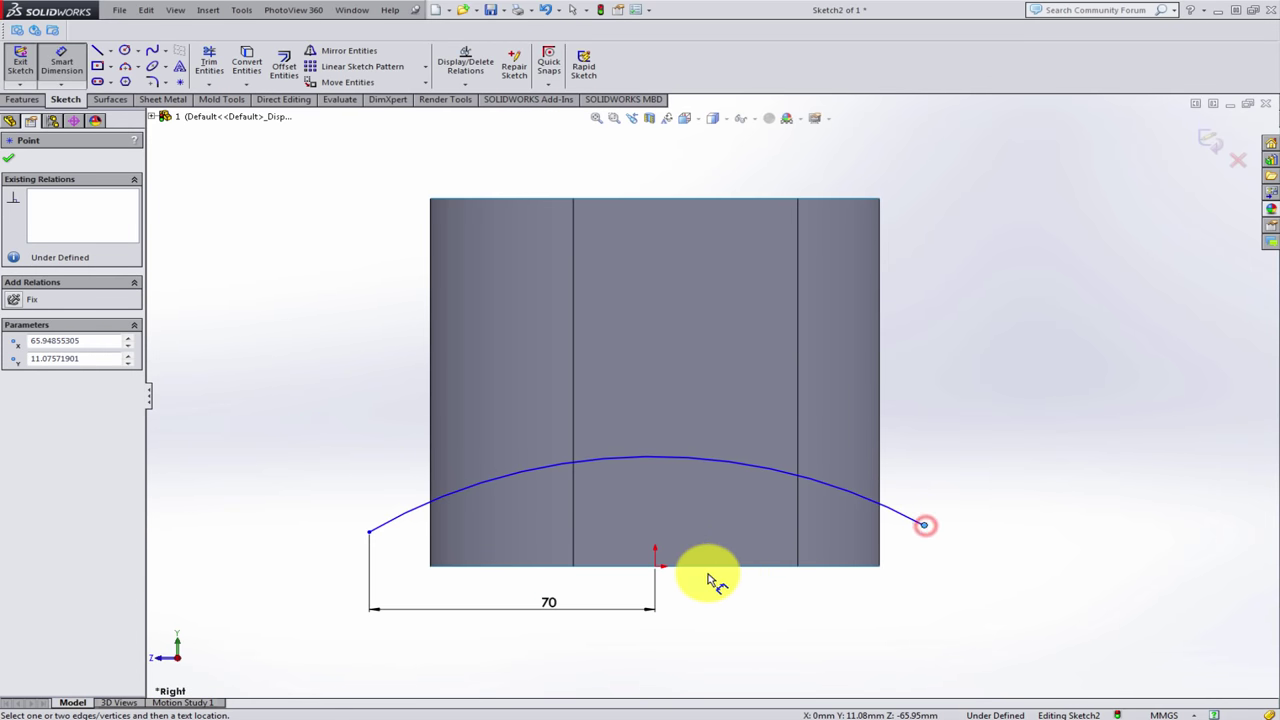
{"action": "left_click", "coordinate": [684, 576]}
{"action": "left_click", "coordinate": [749, 609]}
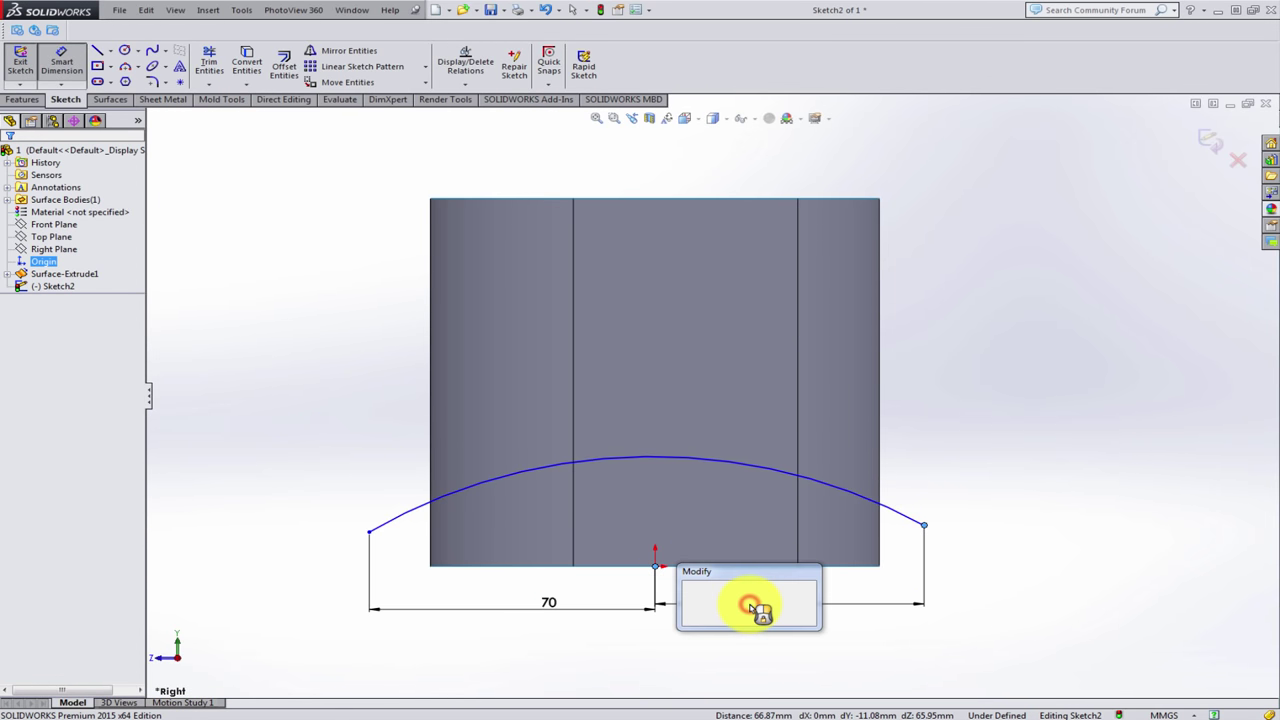
{"action": "type", "text": "60"}
{"action": "key", "text": "Return"}
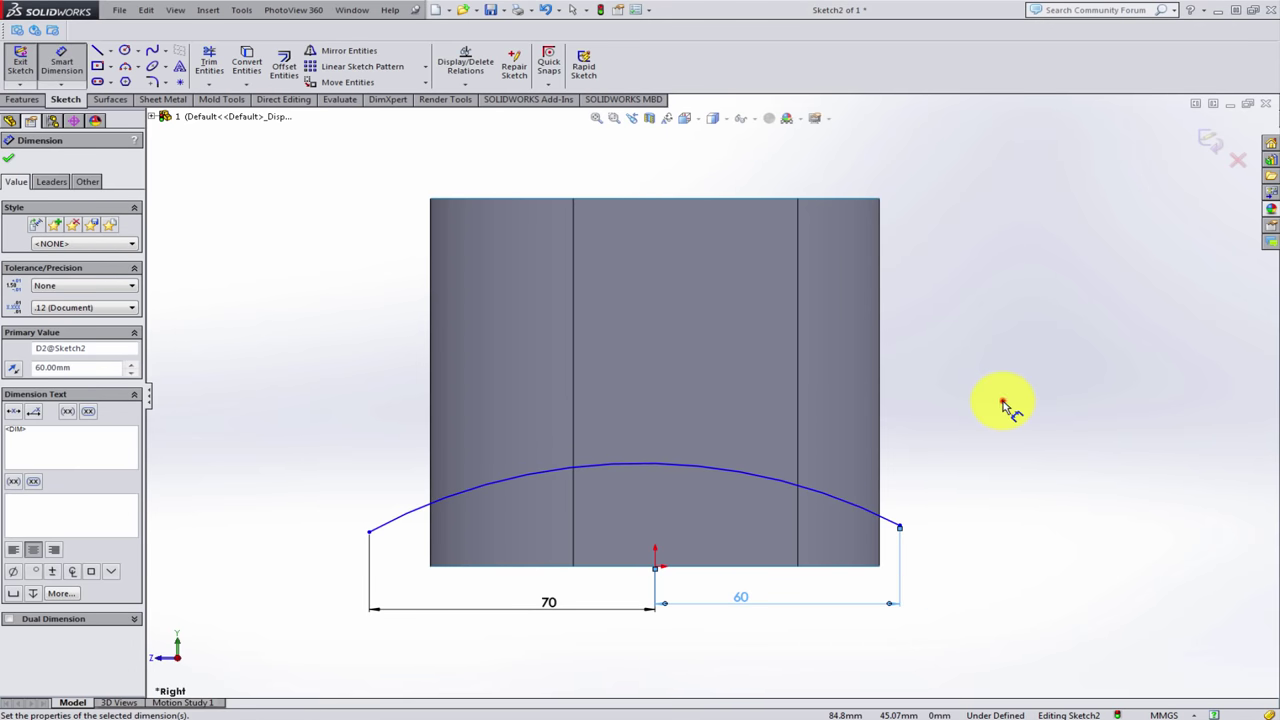
{"action": "left_click", "coordinate": [1003, 400]}
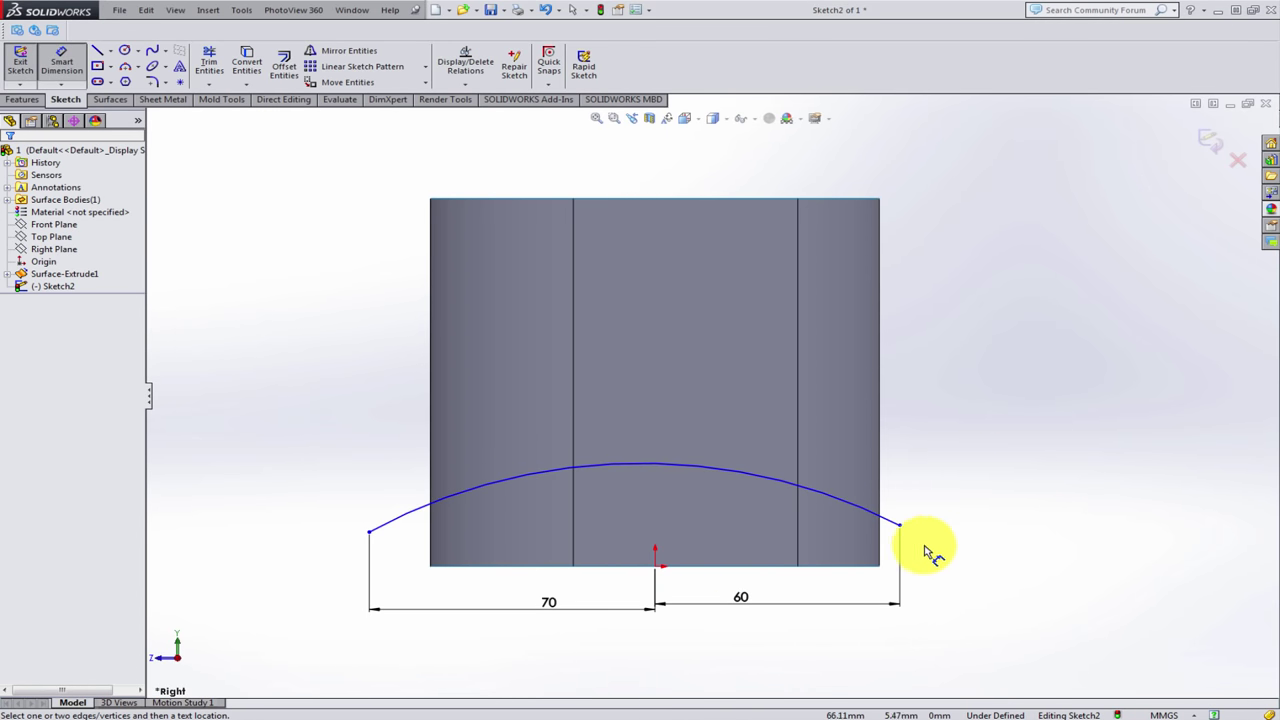
- Add vertical dimensions of 9 mm to the right endpoint and 82 mm to the arc centre
{"action": "left_click", "coordinate": [900, 526]}
{"action": "left_click", "coordinate": [655, 567]}
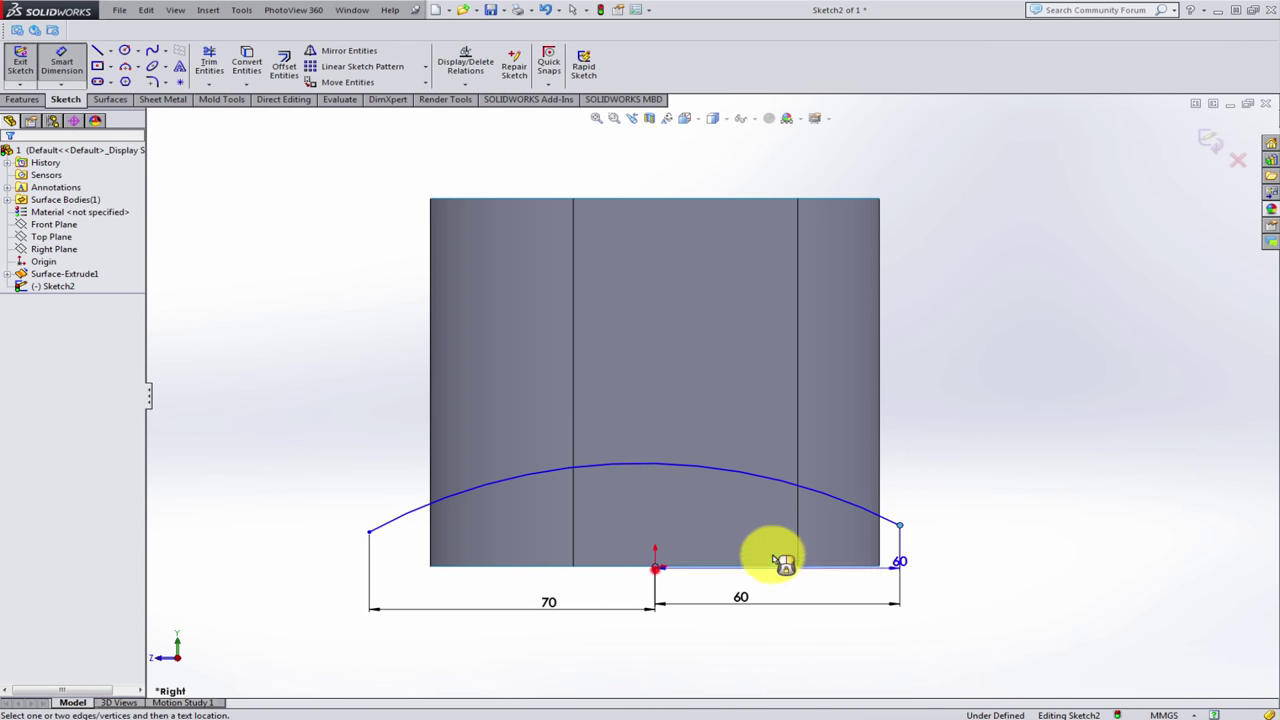
{"action": "left_click", "coordinate": [965, 550]}
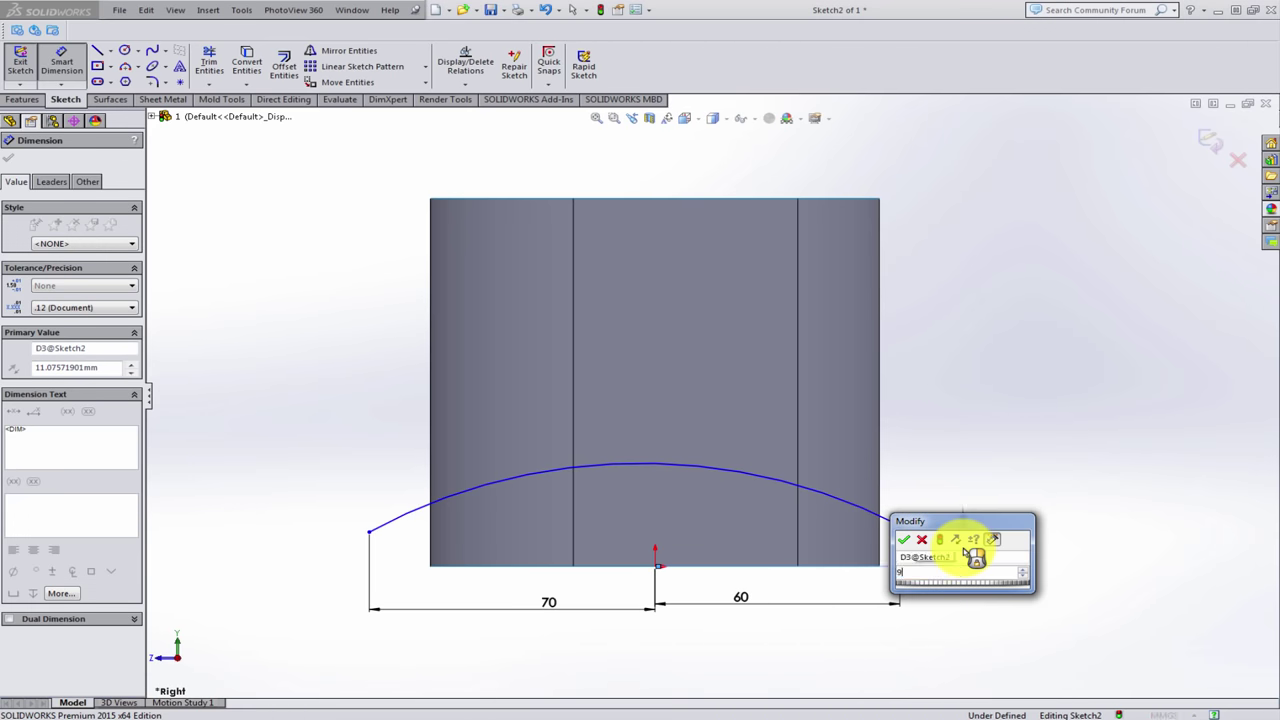
{"action": "type", "text": "9"}
{"action": "key", "text": "Return"}
{"action": "scroll", "coordinate": [850, 555], "scroll_direction": "up", "scroll_amount": 2}
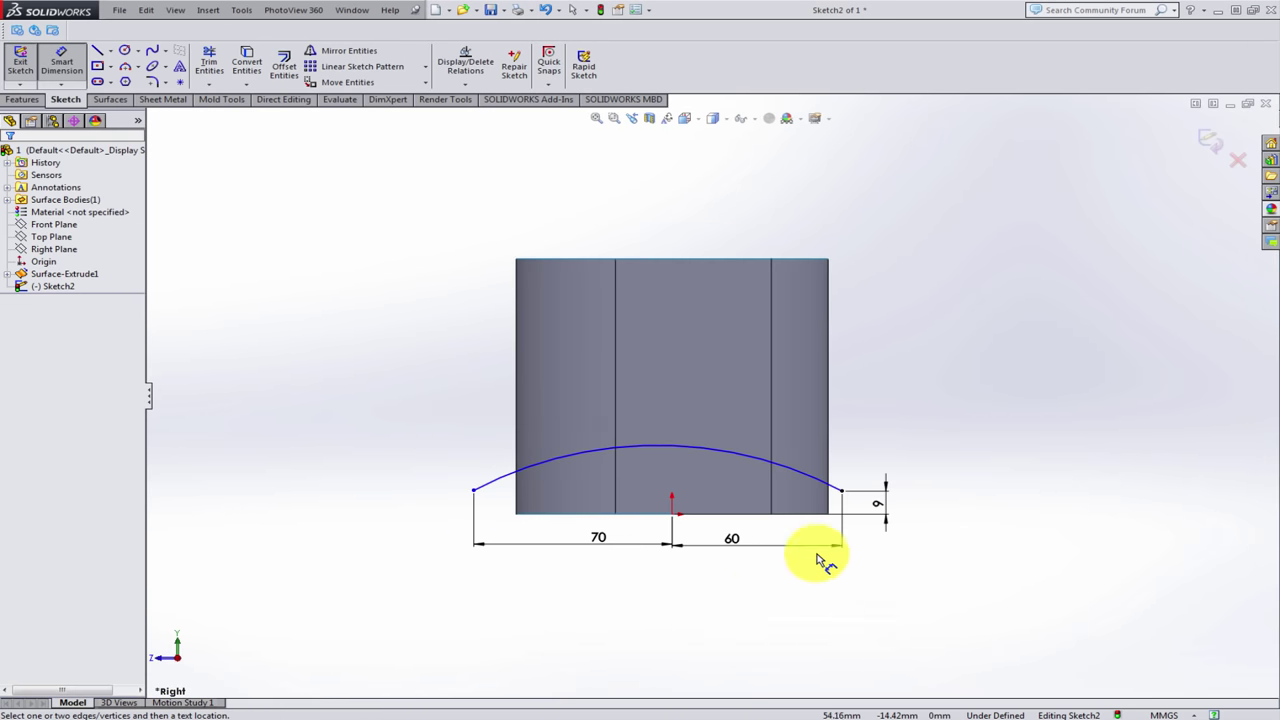
{"action": "scroll", "coordinate": [770, 557], "scroll_direction": "up", "scroll_amount": 2}
{"action": "left_click", "coordinate": [673, 657]}
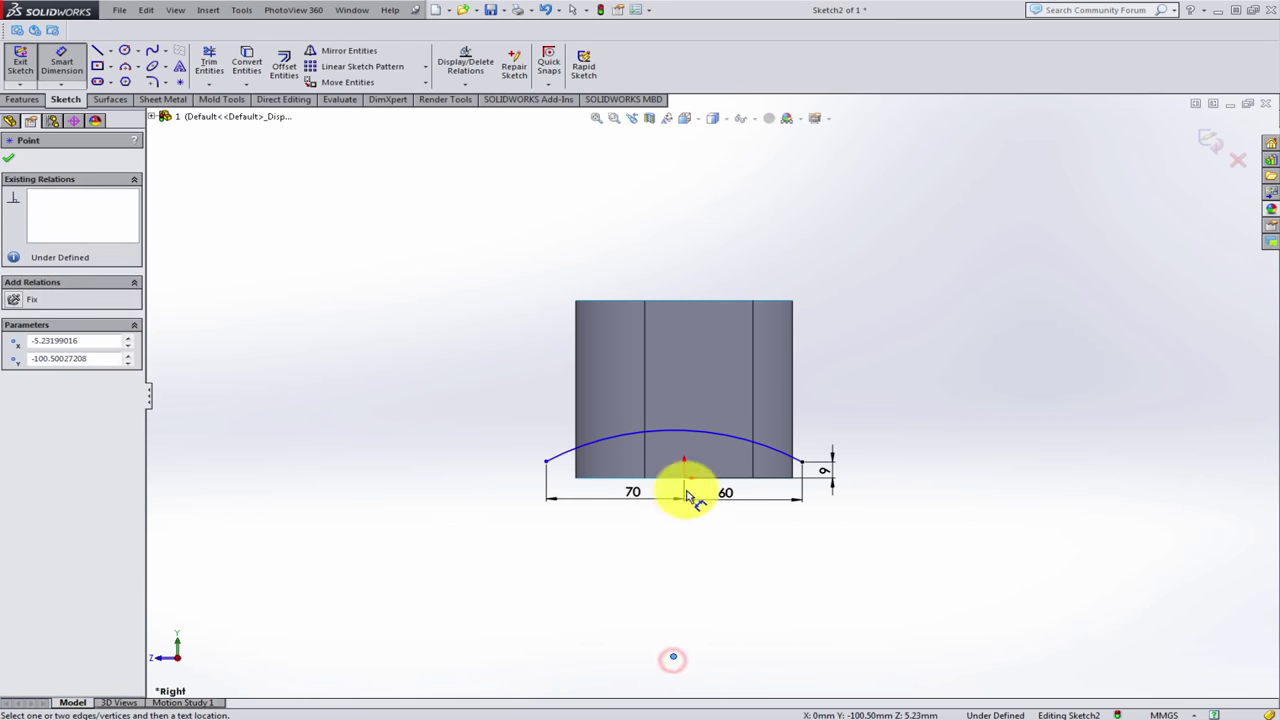
{"action": "left_click", "coordinate": [687, 485]}
{"action": "left_click", "coordinate": [893, 534]}
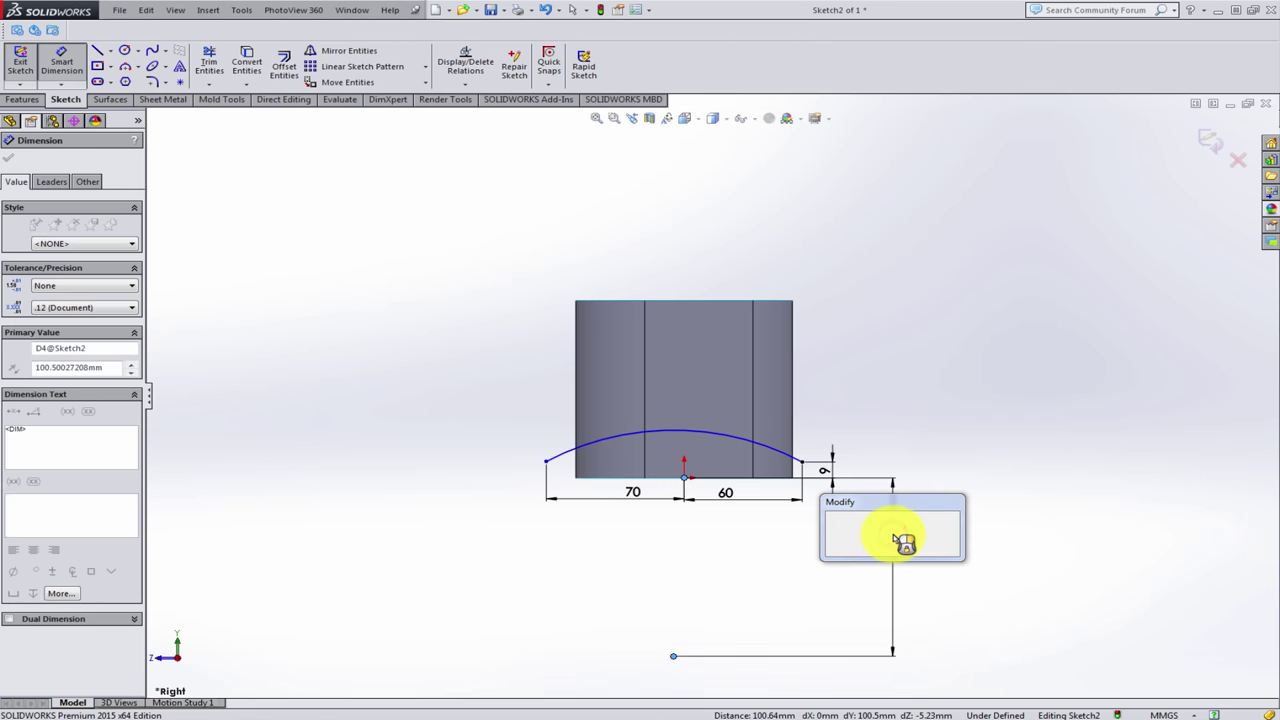
{"action": "type", "text": "82"}
{"action": "key", "text": "Return"}
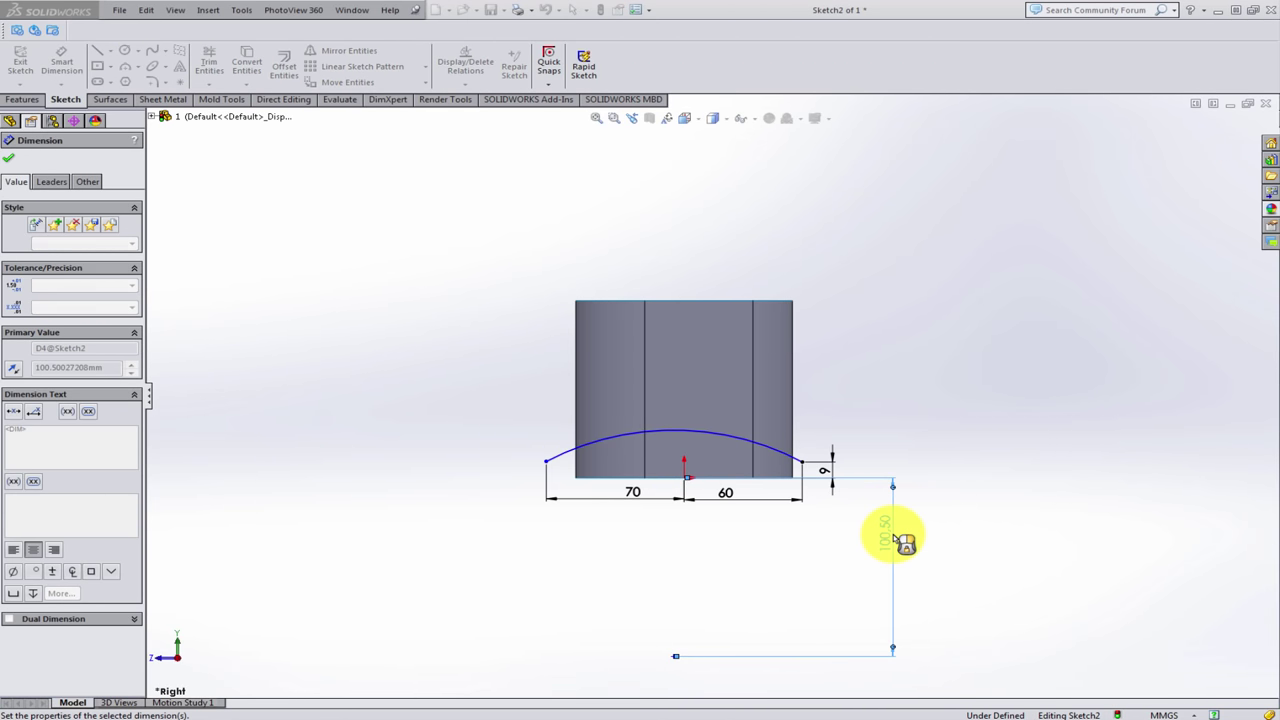
{"action": "left_click", "coordinate": [952, 471]}
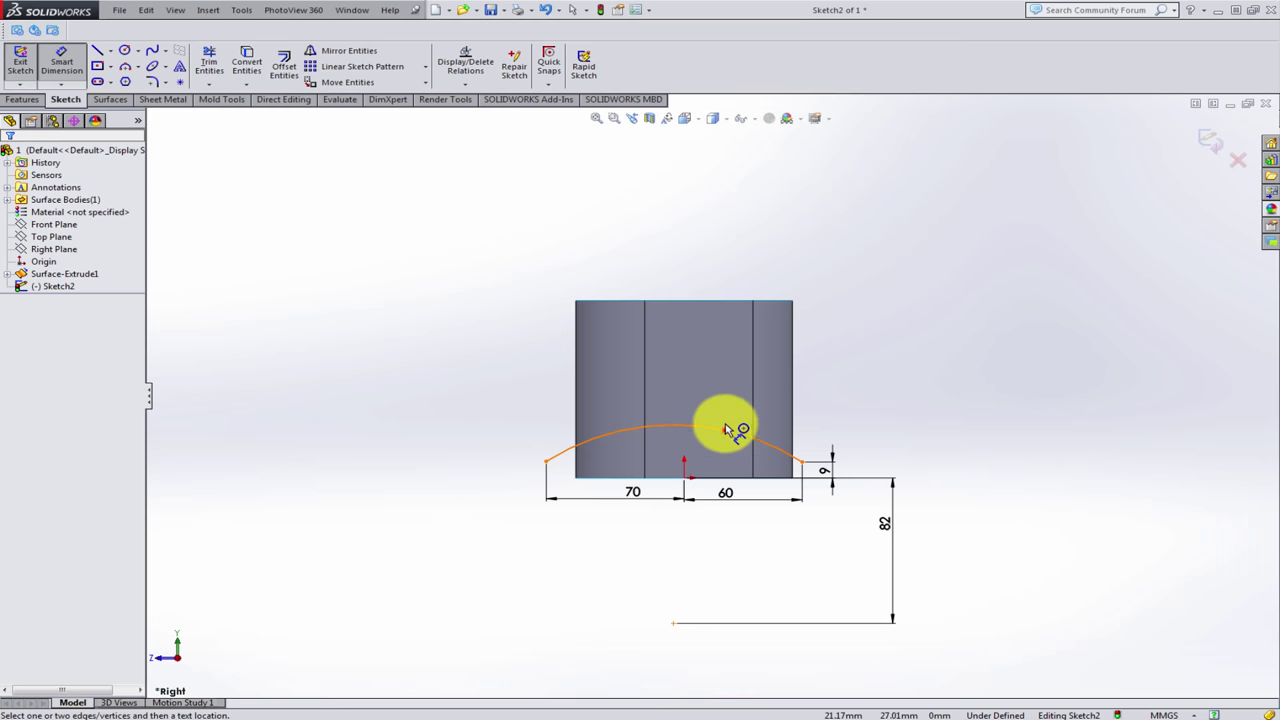
- Set the arc radius to R110
{"action": "left_click", "coordinate": [728, 430]}
{"action": "left_click", "coordinate": [708, 382]}
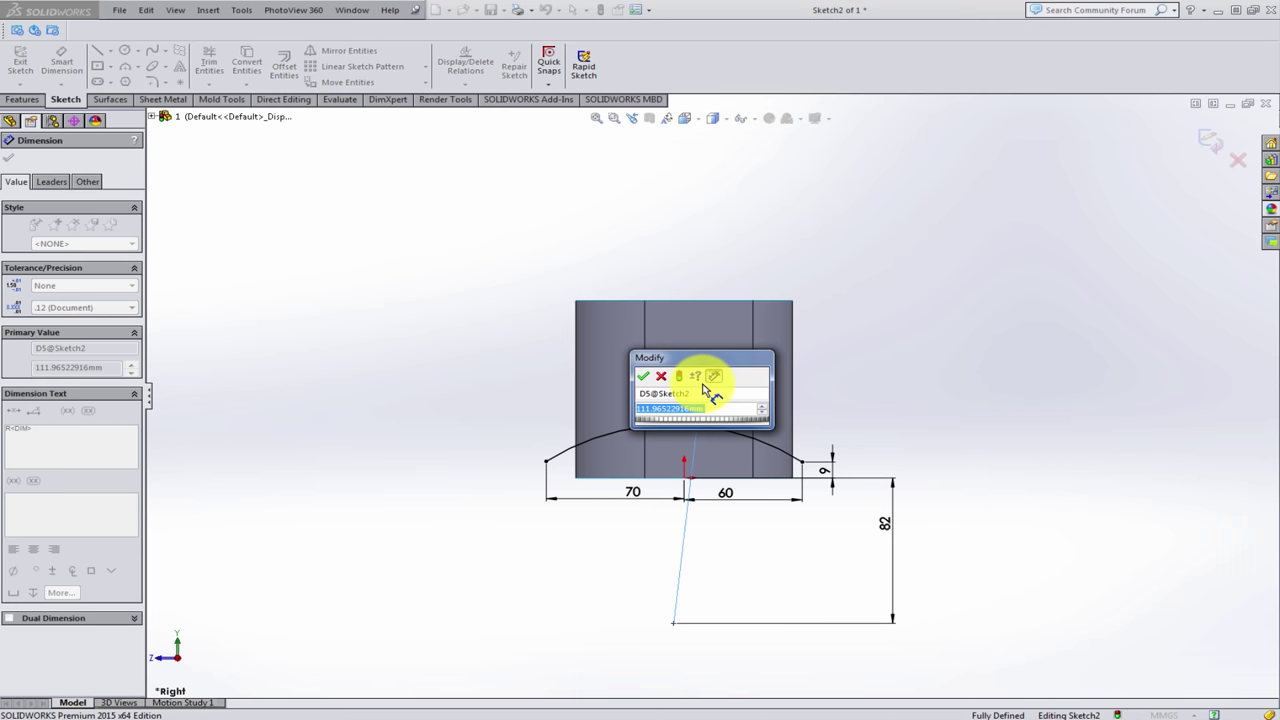
{"action": "type", "text": "110"}
{"action": "key", "text": "Return"}
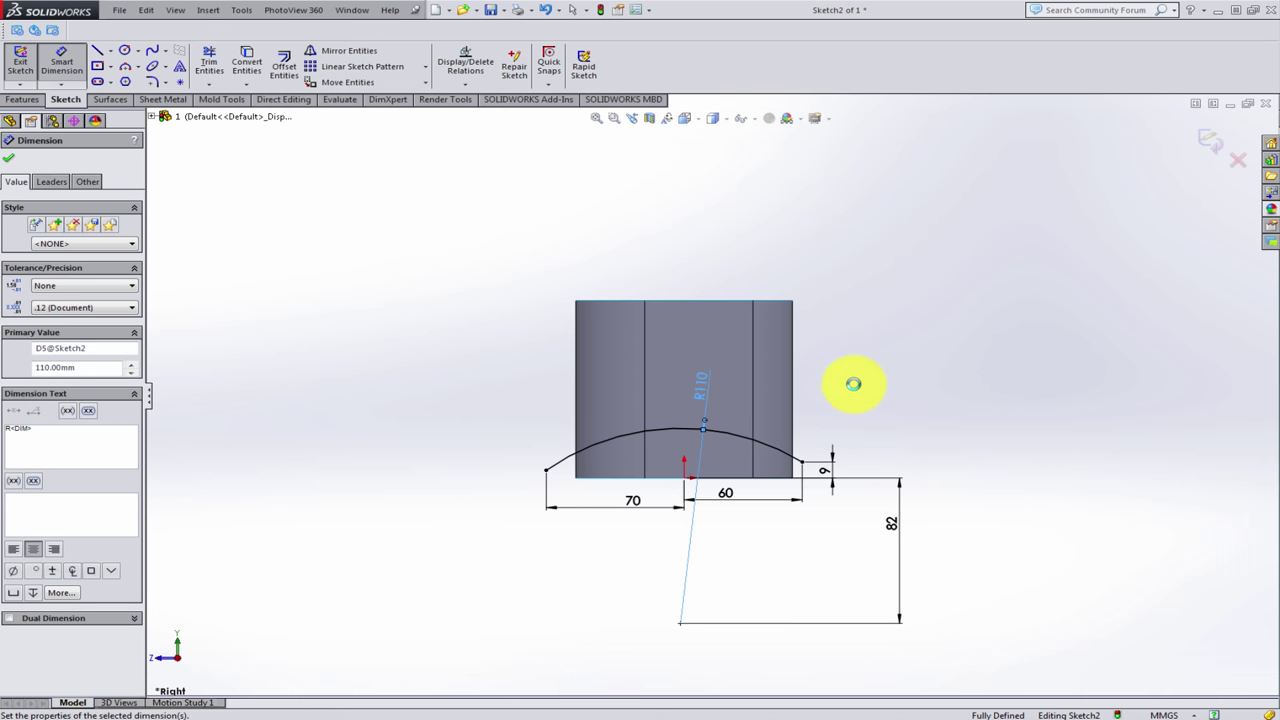
{"action": "left_click", "coordinate": [854, 395]}
{"action": "scroll", "coordinate": [797, 447], "scroll_direction": "down", "scroll_amount": 1}
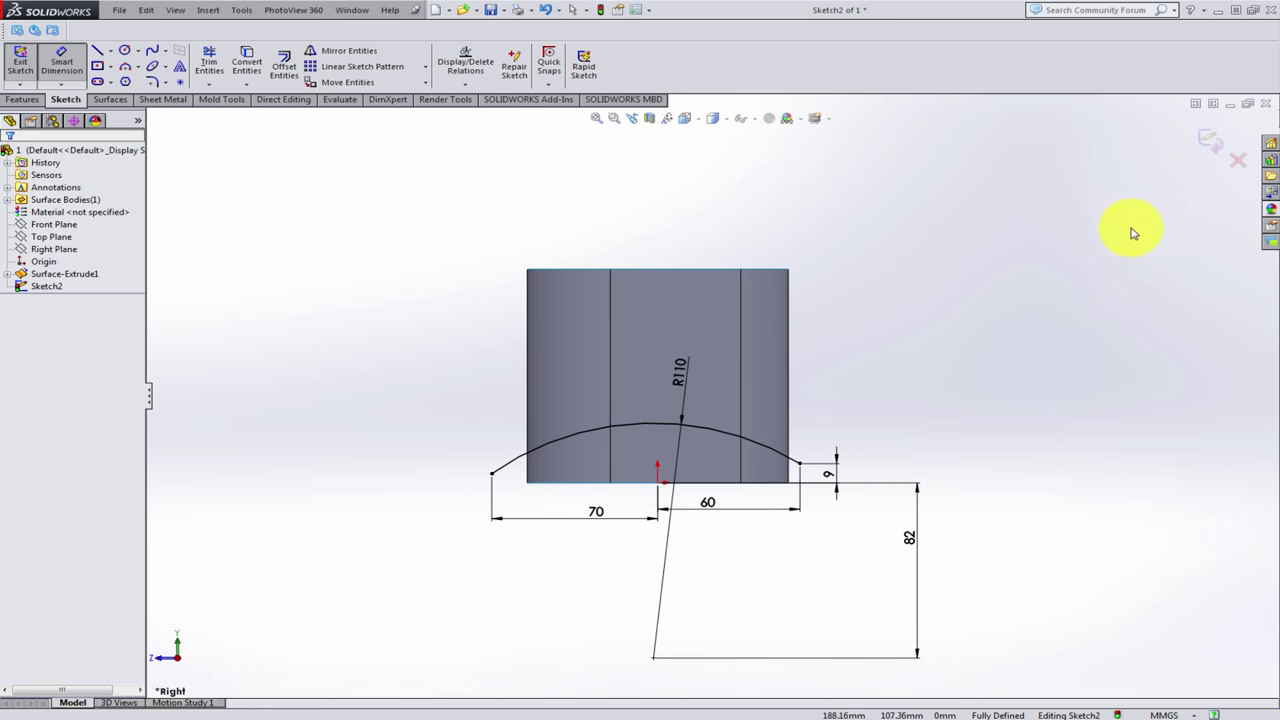
{"action": "right_click_drag", "start_coordinate": [979, 433], "coordinate": [957, 417]}
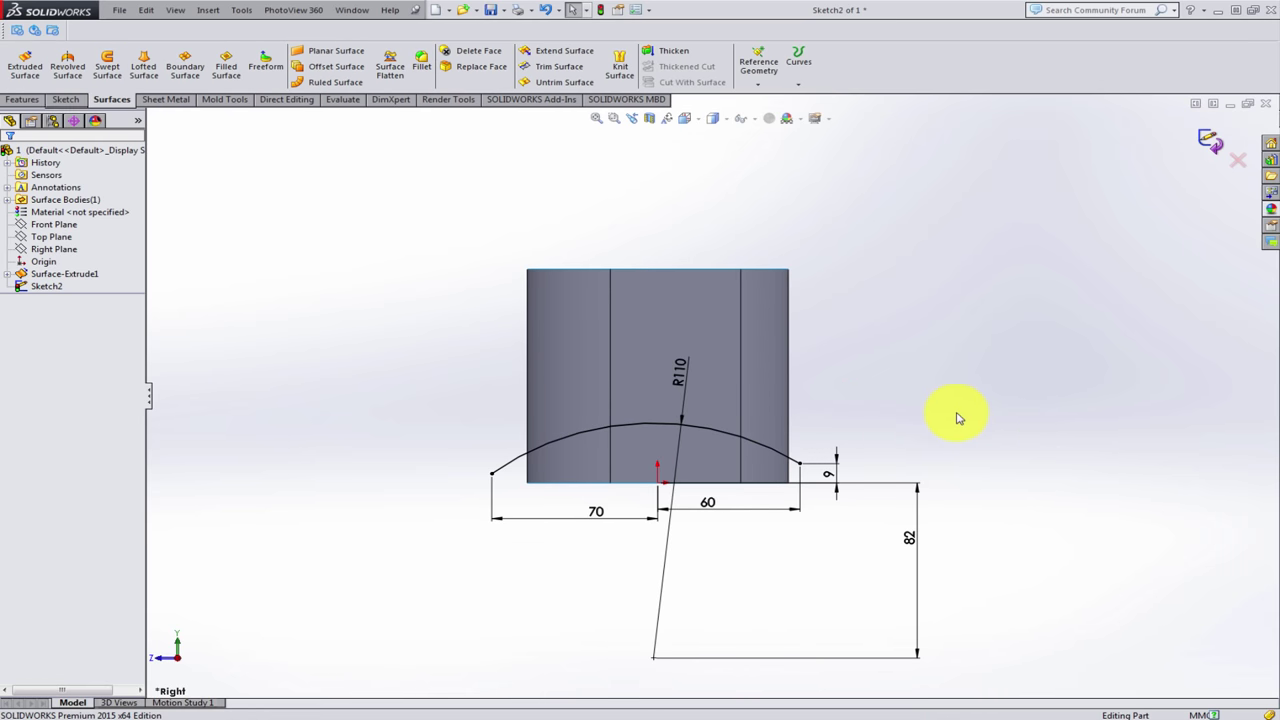
{"action": "mouse_move", "coordinate": [628, 417]}
{"action": "middle_mouse_down"}
{"action": "mouse_move", "coordinate": [700, 449]}
{"action": "mouse_move", "coordinate": [723, 491]}
{"action": "middle_mouse_up"}
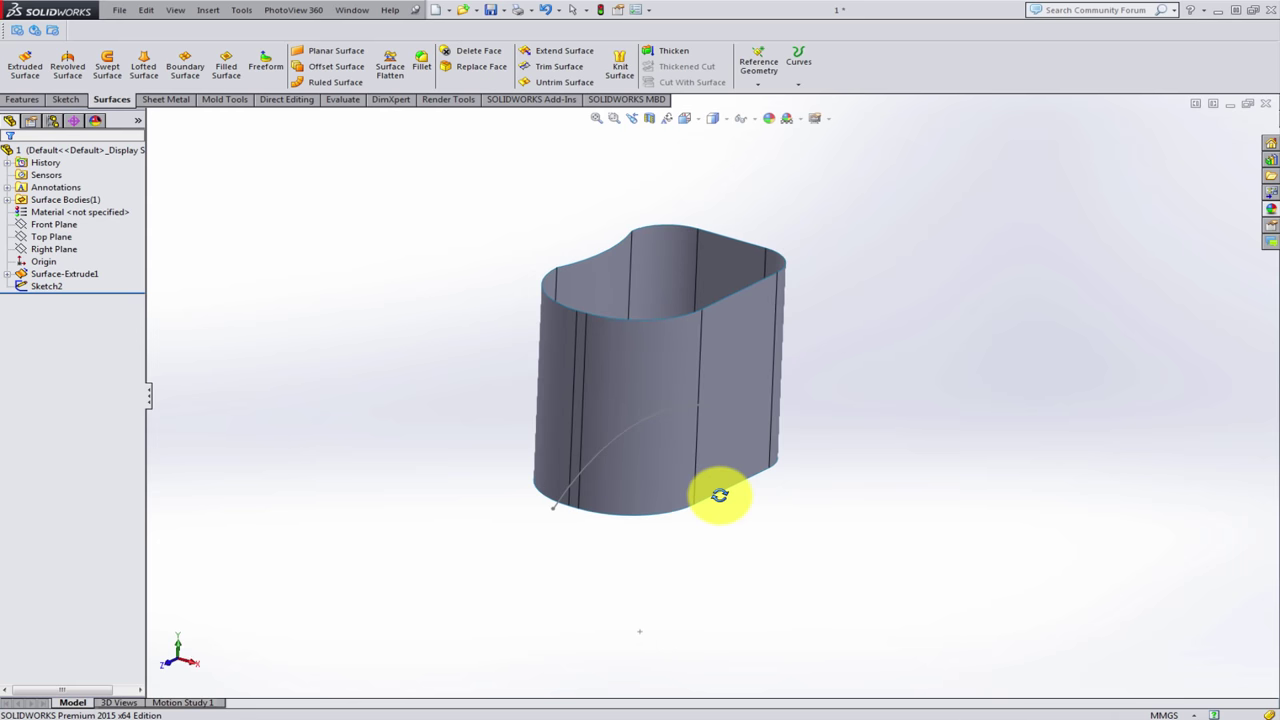
{"action": "left_click", "coordinate": [57, 224]}
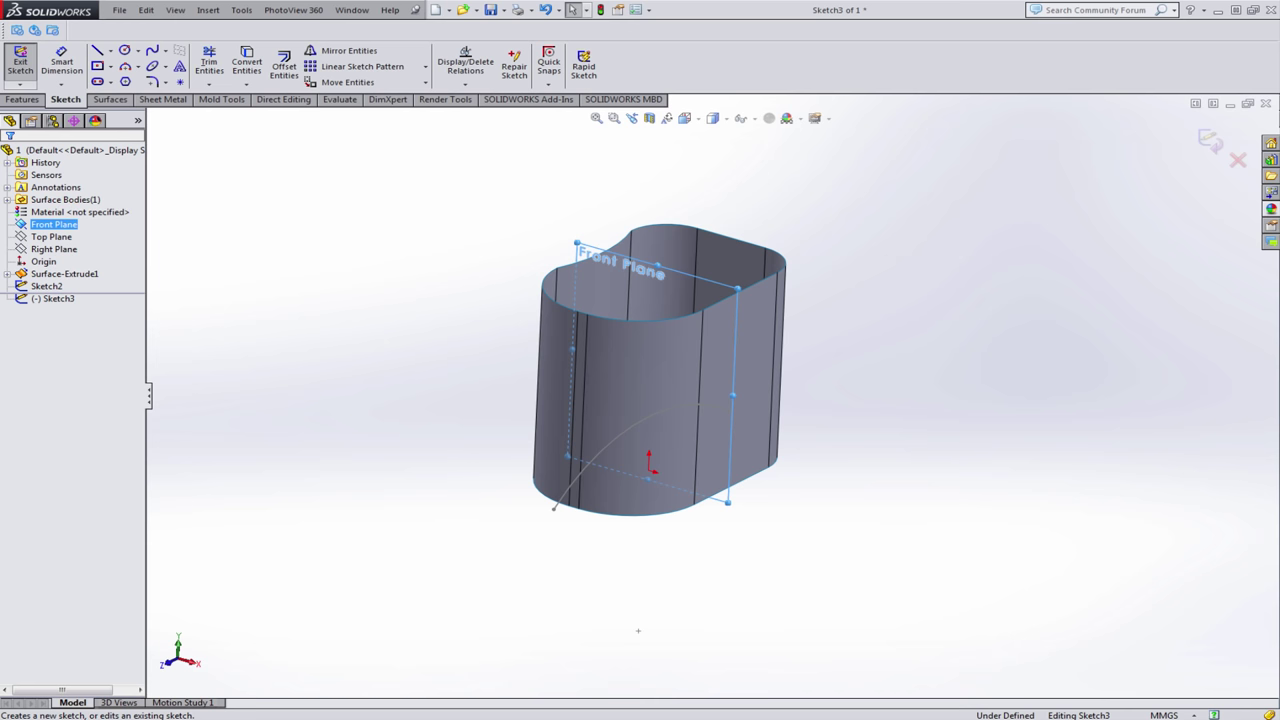
{"action": "left_click", "coordinate": [337, 314]}
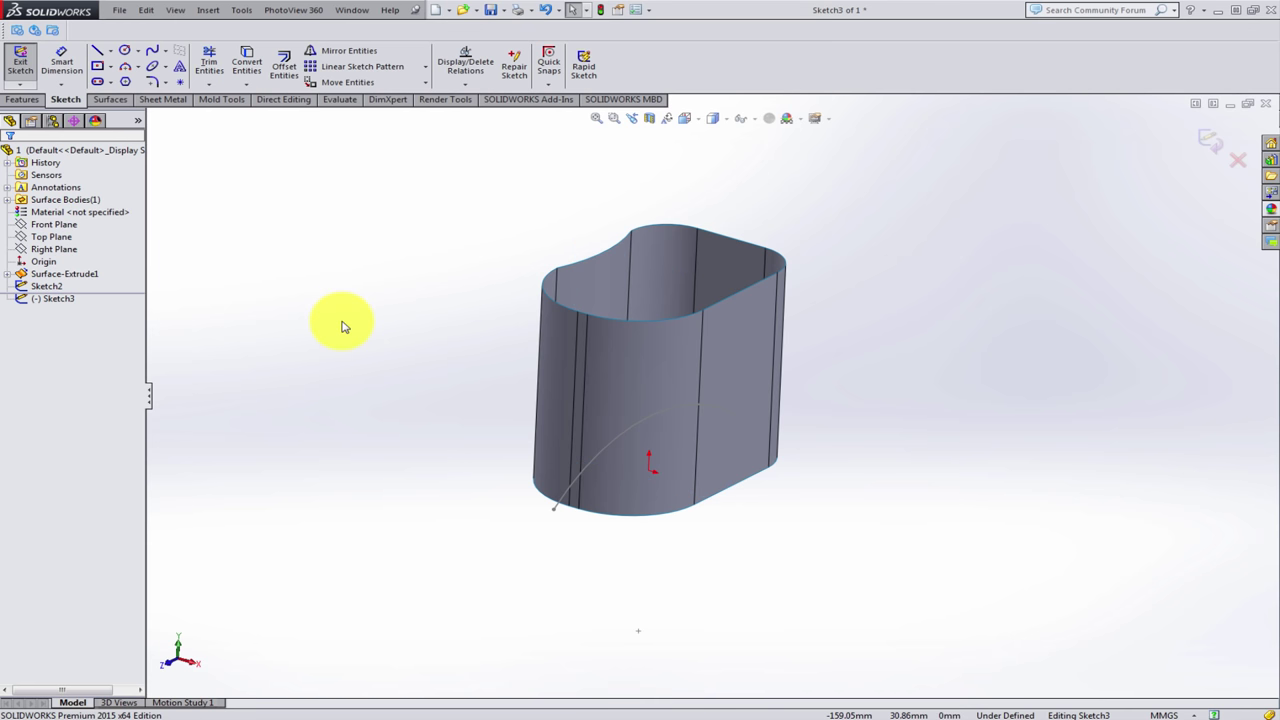
{"action": "key", "text": "ctrl+1"}
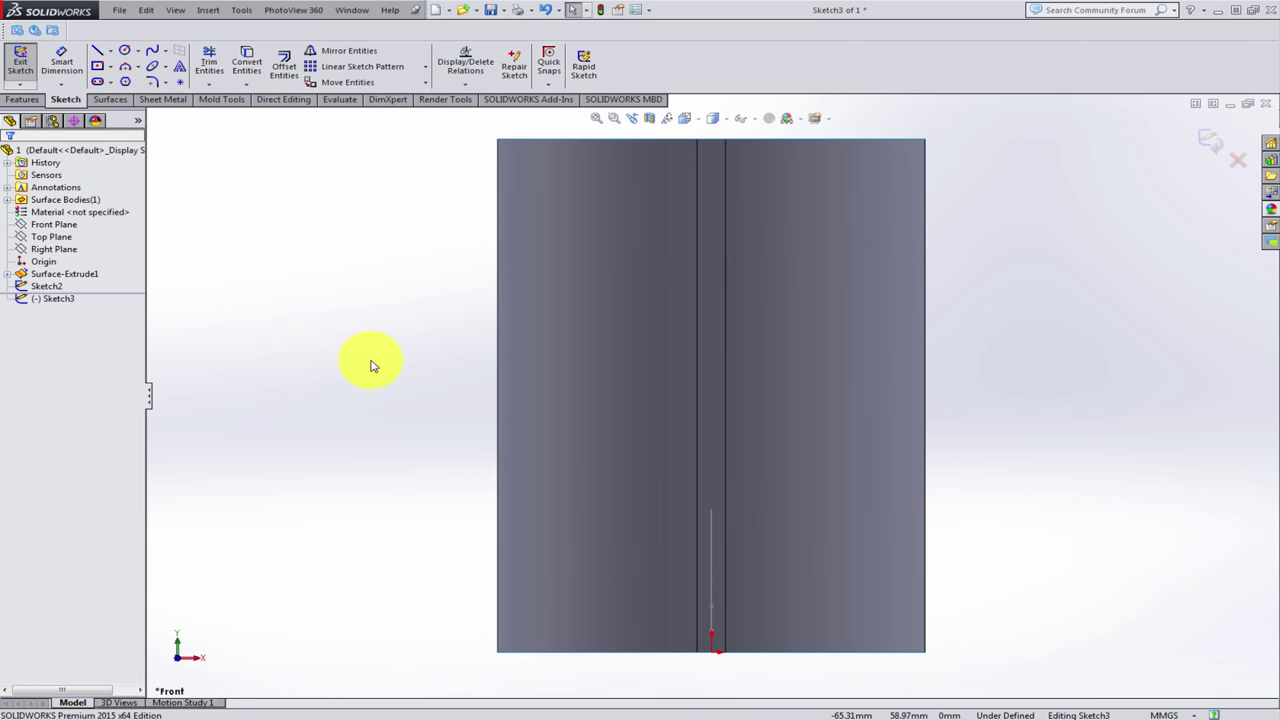
{"action": "left_click", "coordinate": [126, 66]}
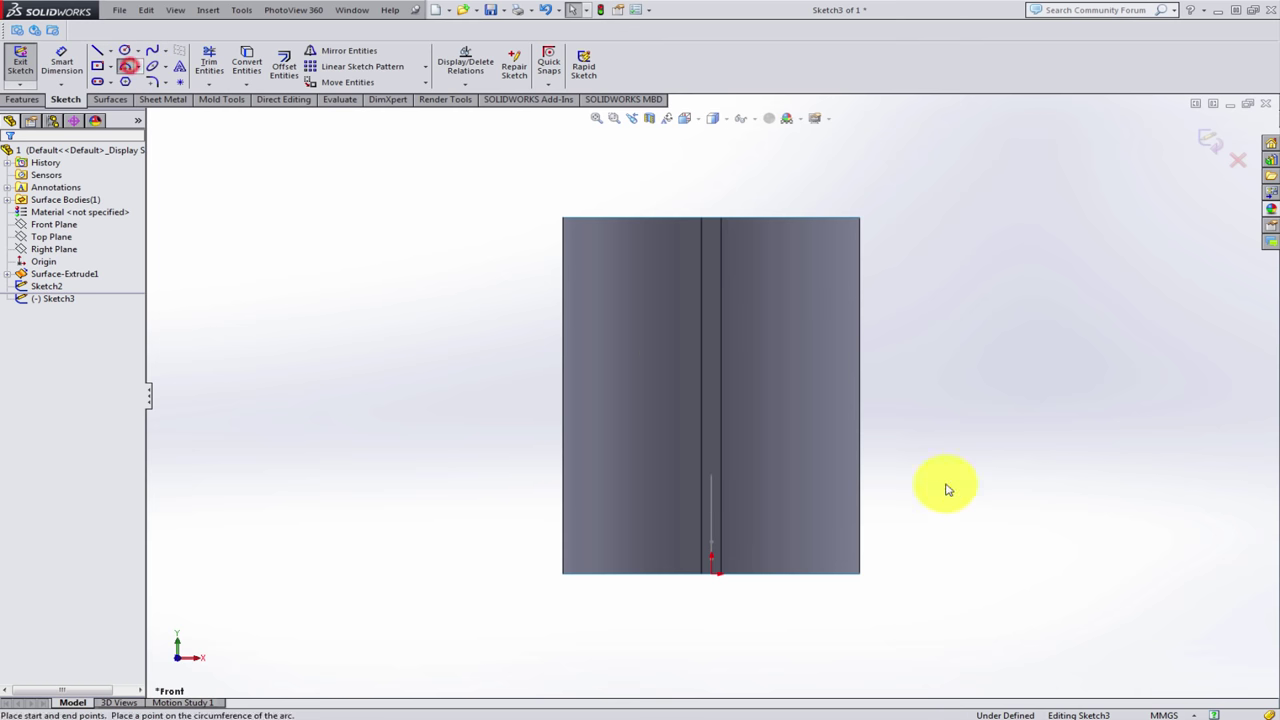
{"action": "left_click", "coordinate": [460, 541]}
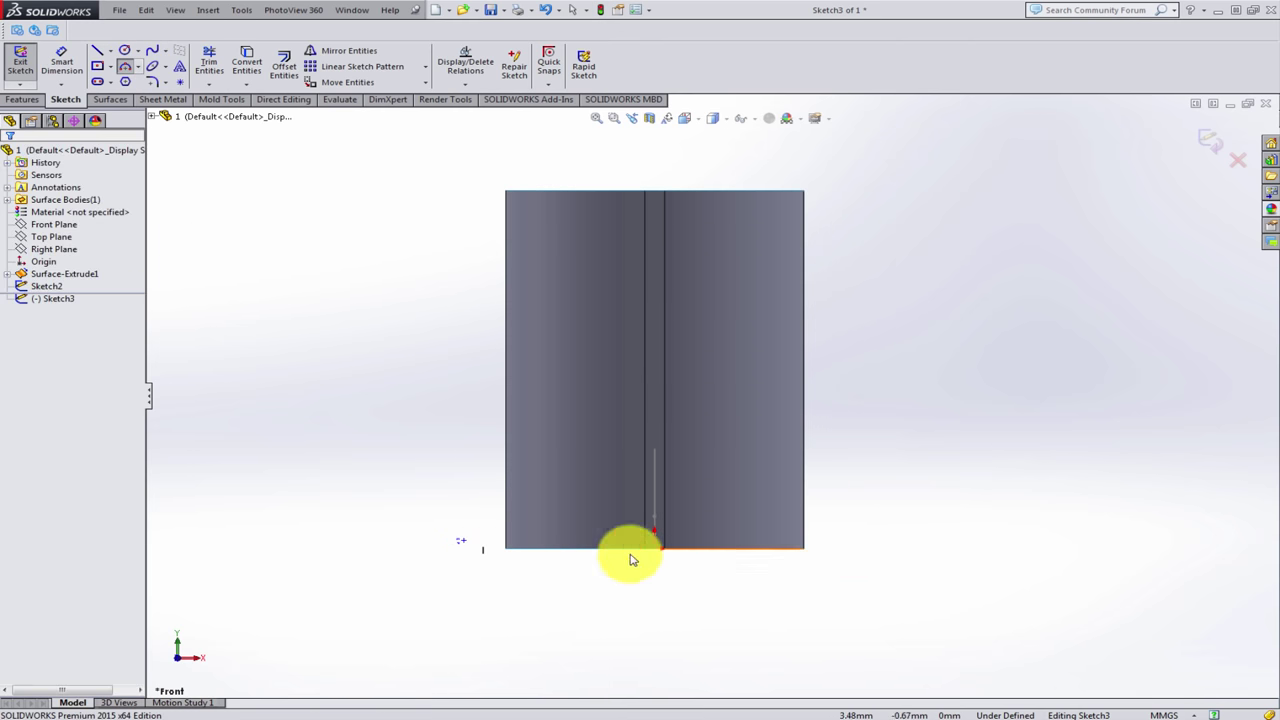
{"action": "left_click", "coordinate": [125, 66]}
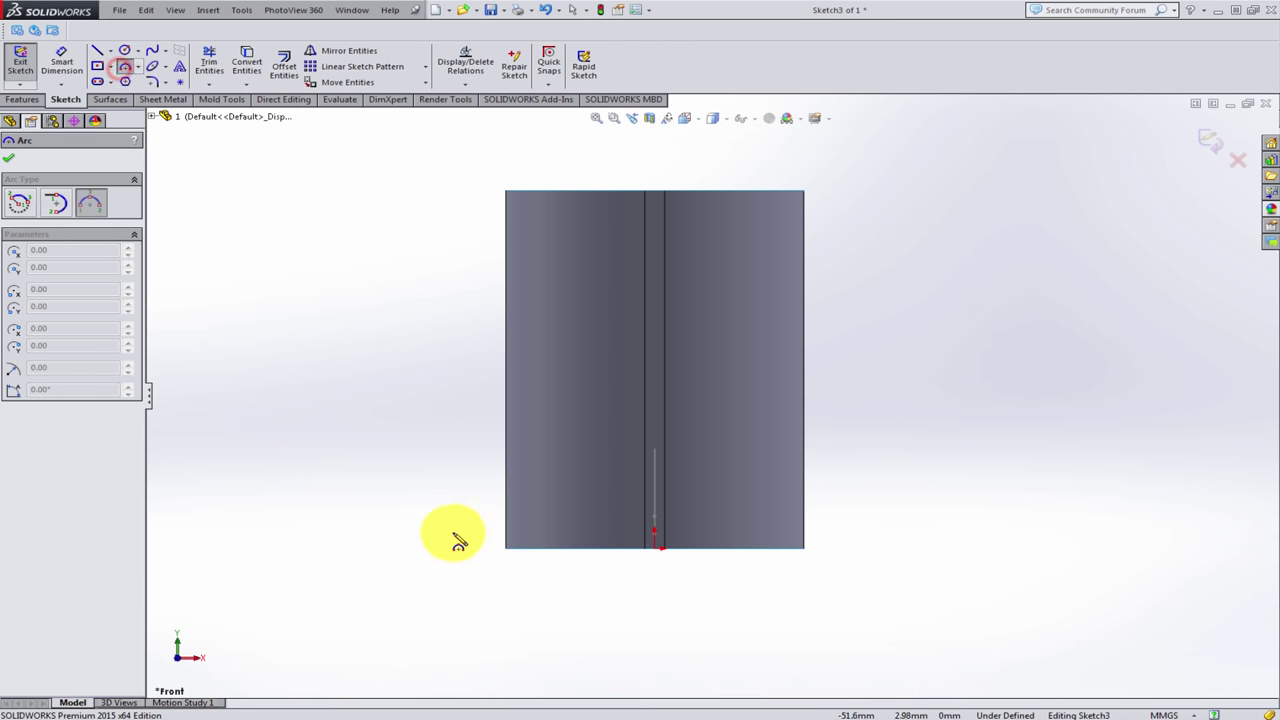
{"action": "left_click_drag", "start_coordinate": [457, 523], "coordinate": [830, 522]}
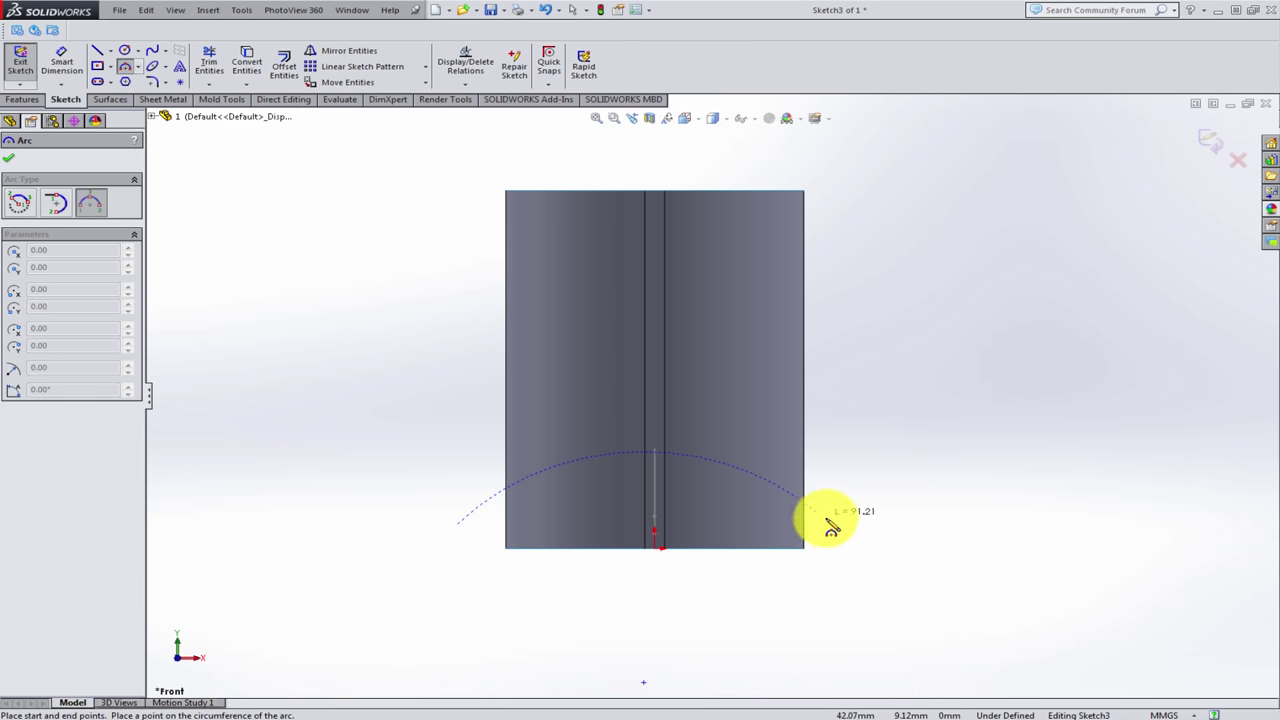
{"action": "left_click", "coordinate": [855, 517]}
{"action": "left_click", "coordinate": [125, 66]}
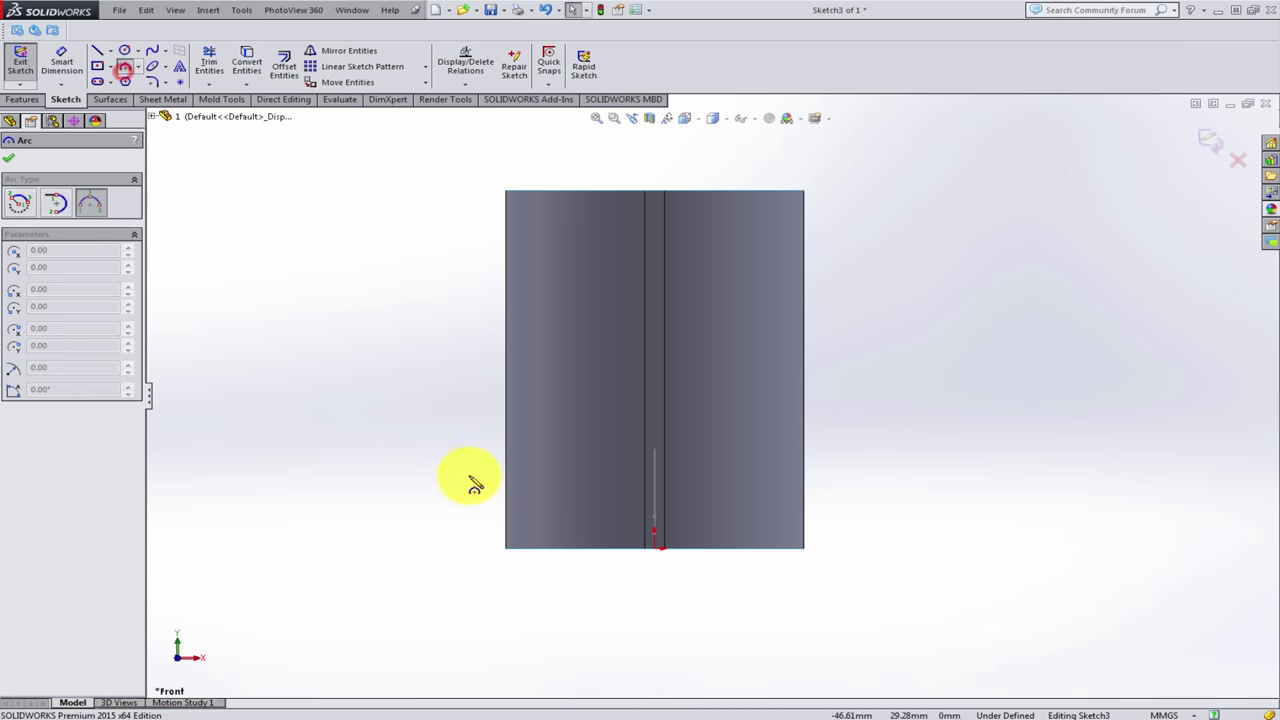
{"action": "left_click_drag", "start_coordinate": [466, 517], "coordinate": [857, 500]}
{"action": "key", "text": "Escape"}
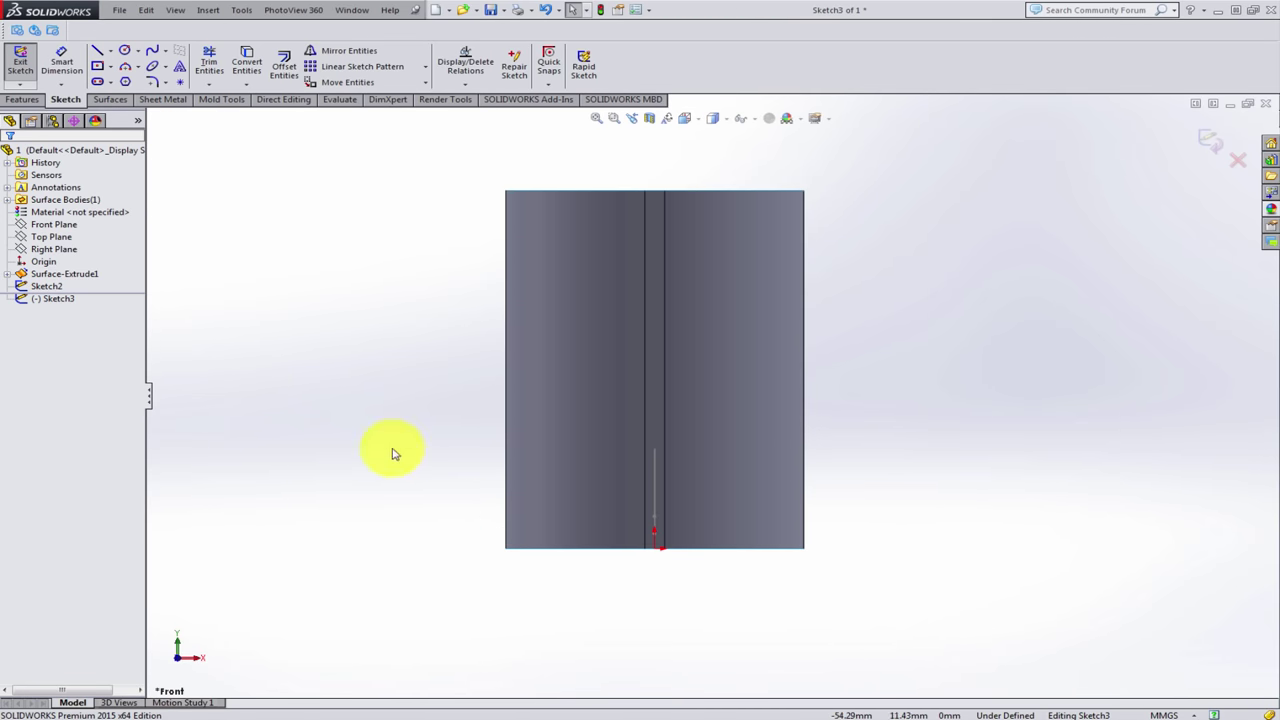
- Draw a three-point arc across the part's bottom and dimension its left end 61 mm from the origin
{"action": "left_click", "coordinate": [125, 66]}
{"action": "left_click_drag", "start_coordinate": [461, 523], "coordinate": [873, 522]}
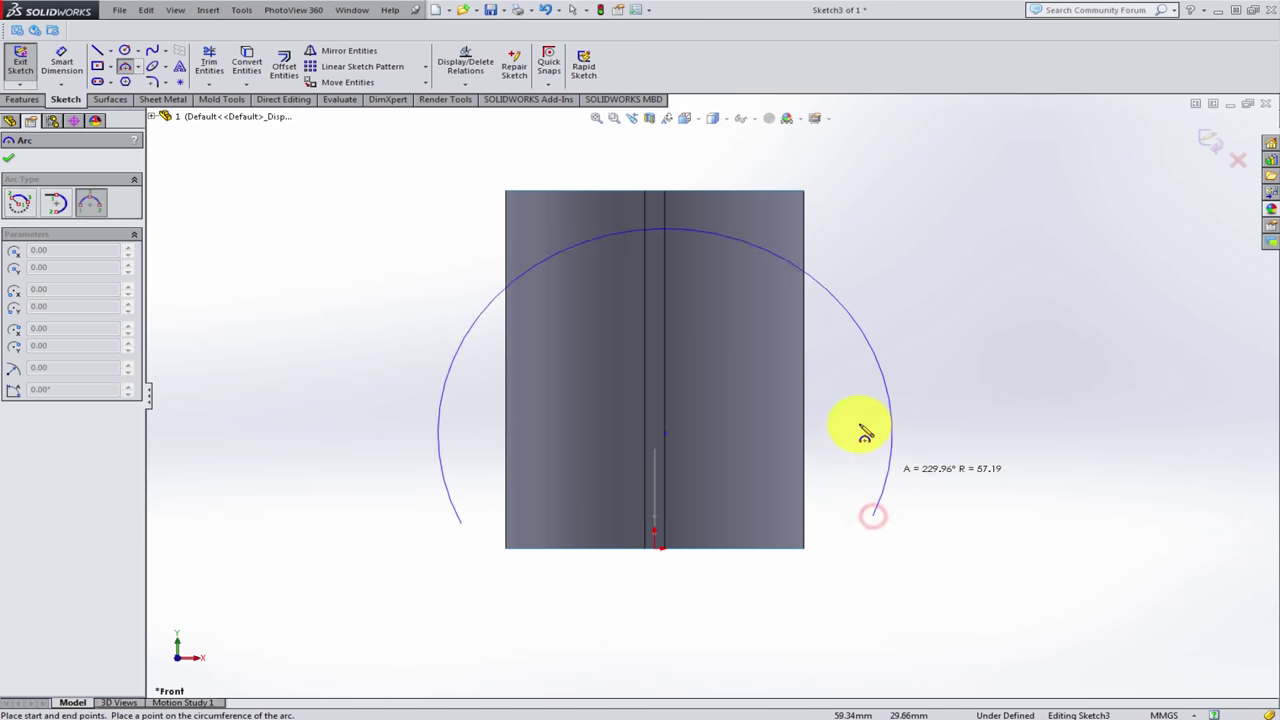
{"action": "left_click", "coordinate": [778, 478]}
{"action": "key", "text": "Escape"}
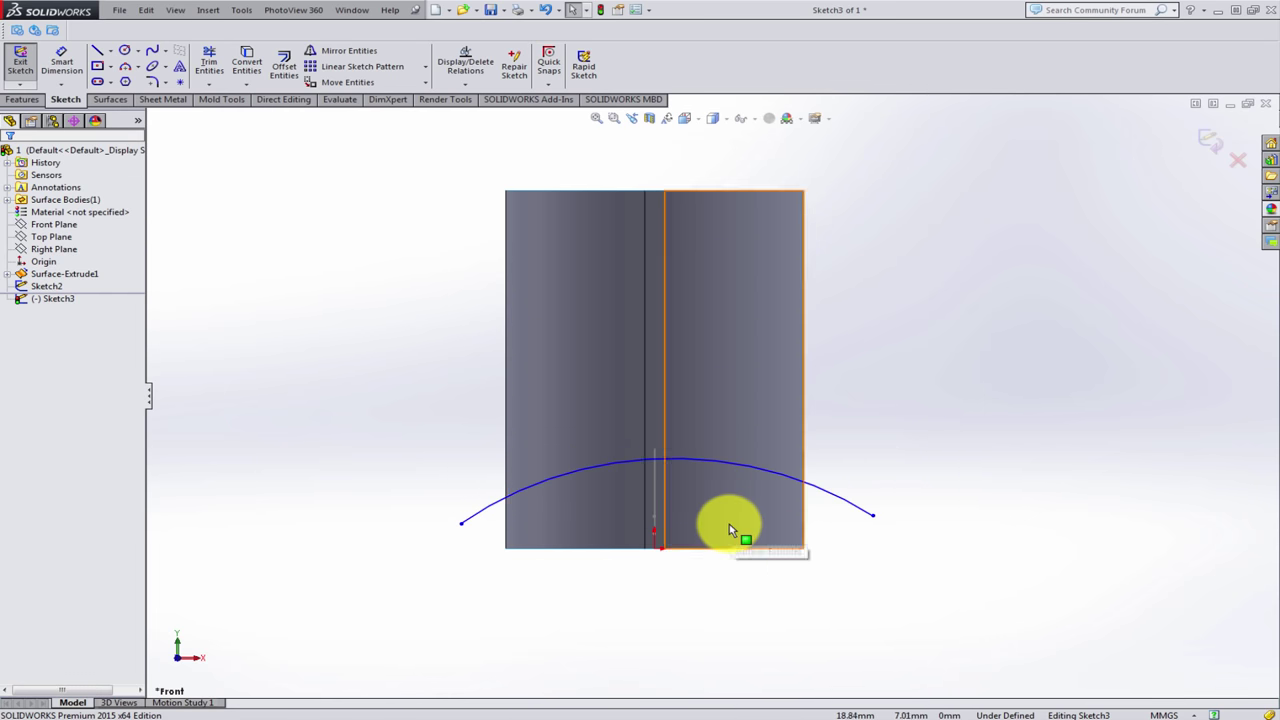
{"action": "left_click", "coordinate": [62, 62]}
{"action": "left_click", "coordinate": [462, 524]}
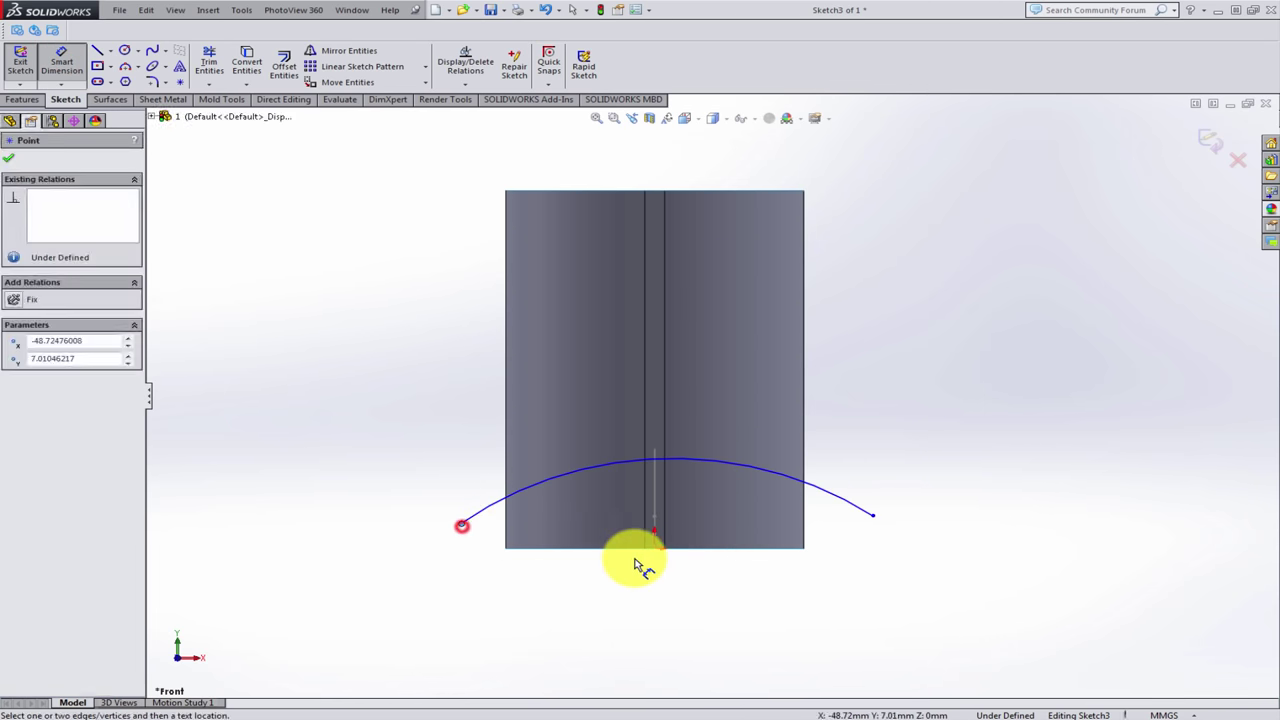
{"action": "left_click", "coordinate": [654, 548]}
{"action": "left_click", "coordinate": [603, 597]}
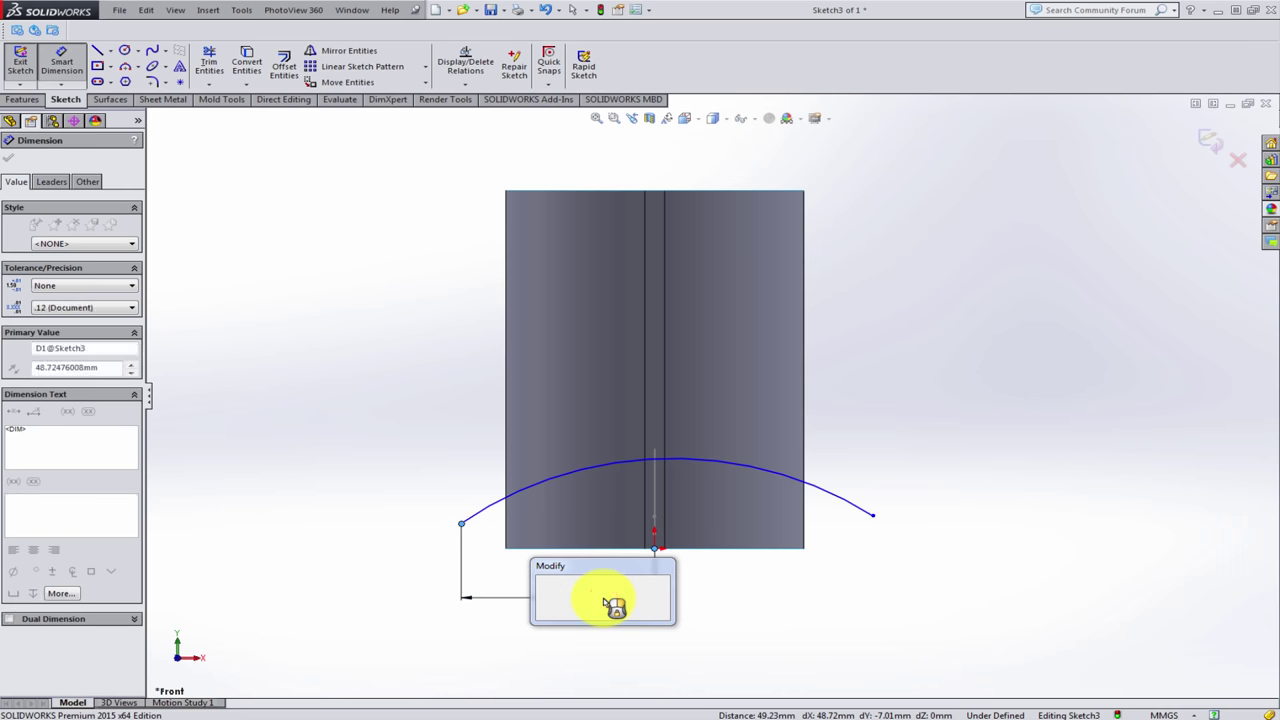
{"action": "type", "text": "61"}
{"action": "key", "text": "Return"}
{"action": "left_click", "coordinate": [866, 417]}
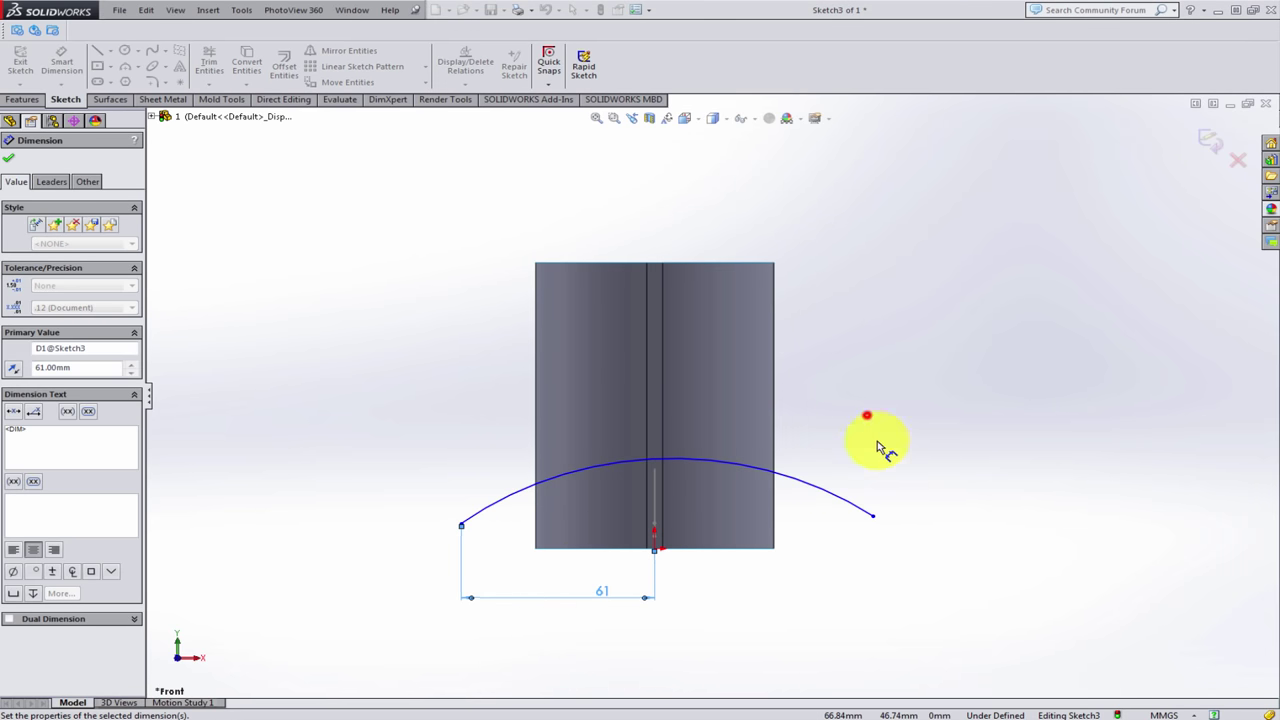
- Dimension the right end 49 mm from the origin, then select it with the bottom edge
{"action": "left_click", "coordinate": [873, 516]}
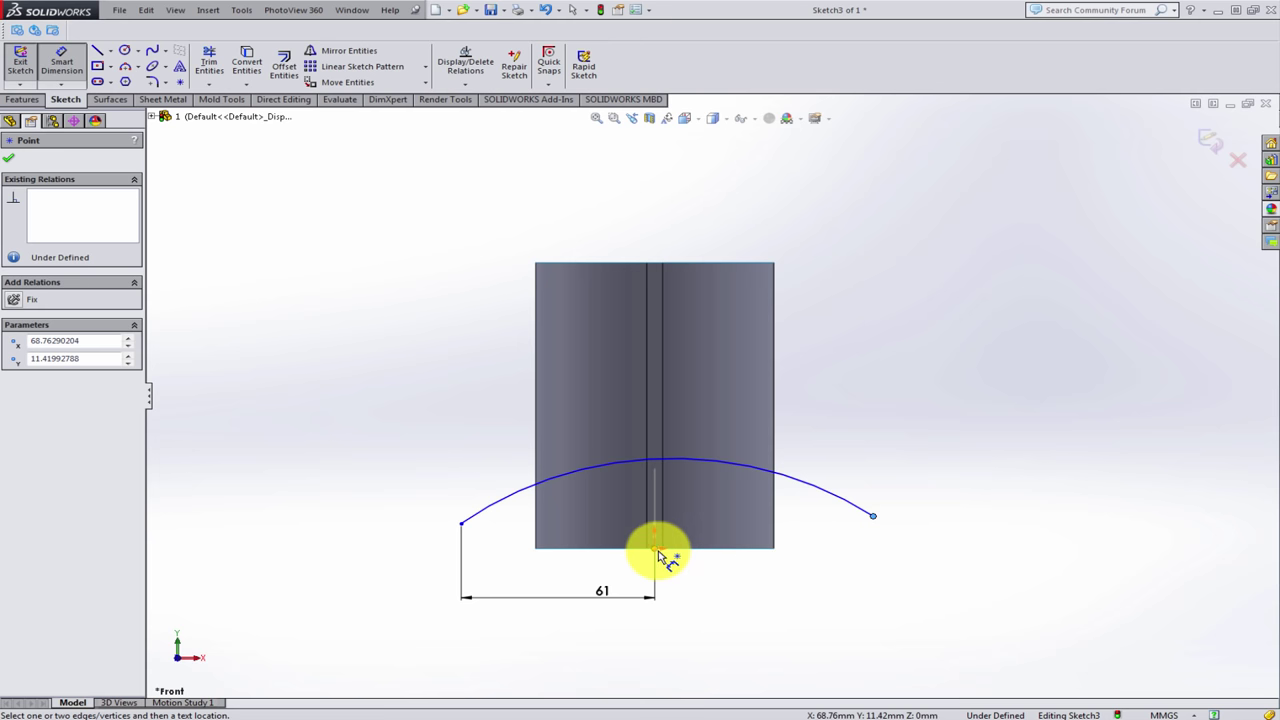
{"action": "left_click", "coordinate": [656, 550]}
{"action": "left_click", "coordinate": [706, 592]}
{"action": "type", "text": "49"}
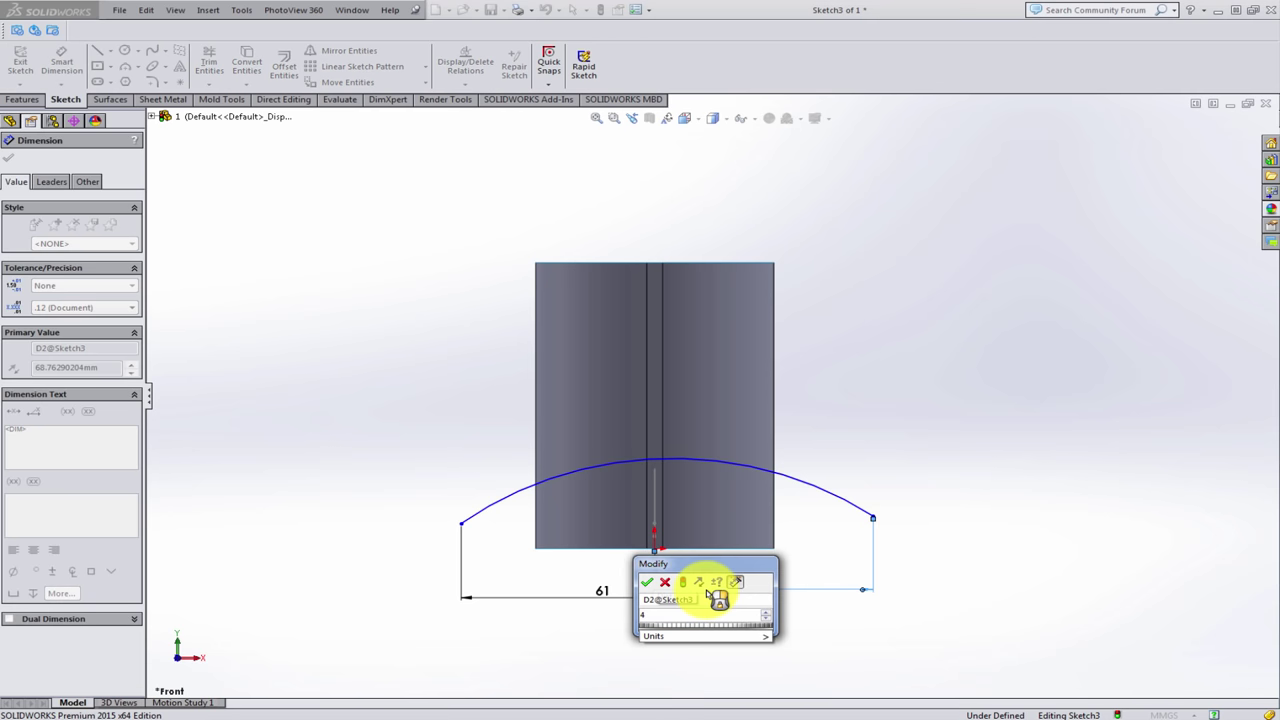
{"action": "key", "text": "Return"}
{"action": "left_click", "coordinate": [899, 385]}
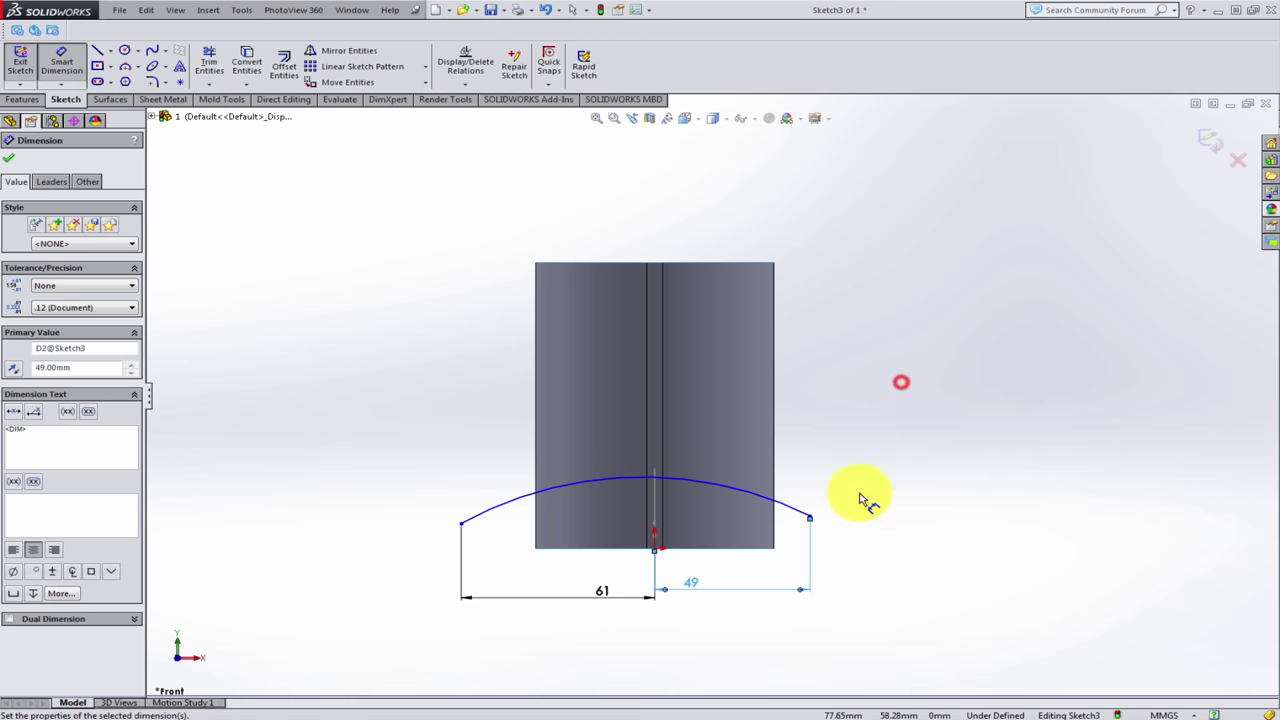
{"action": "key", "text": "Escape"}
{"action": "left_click", "coordinate": [810, 517]}
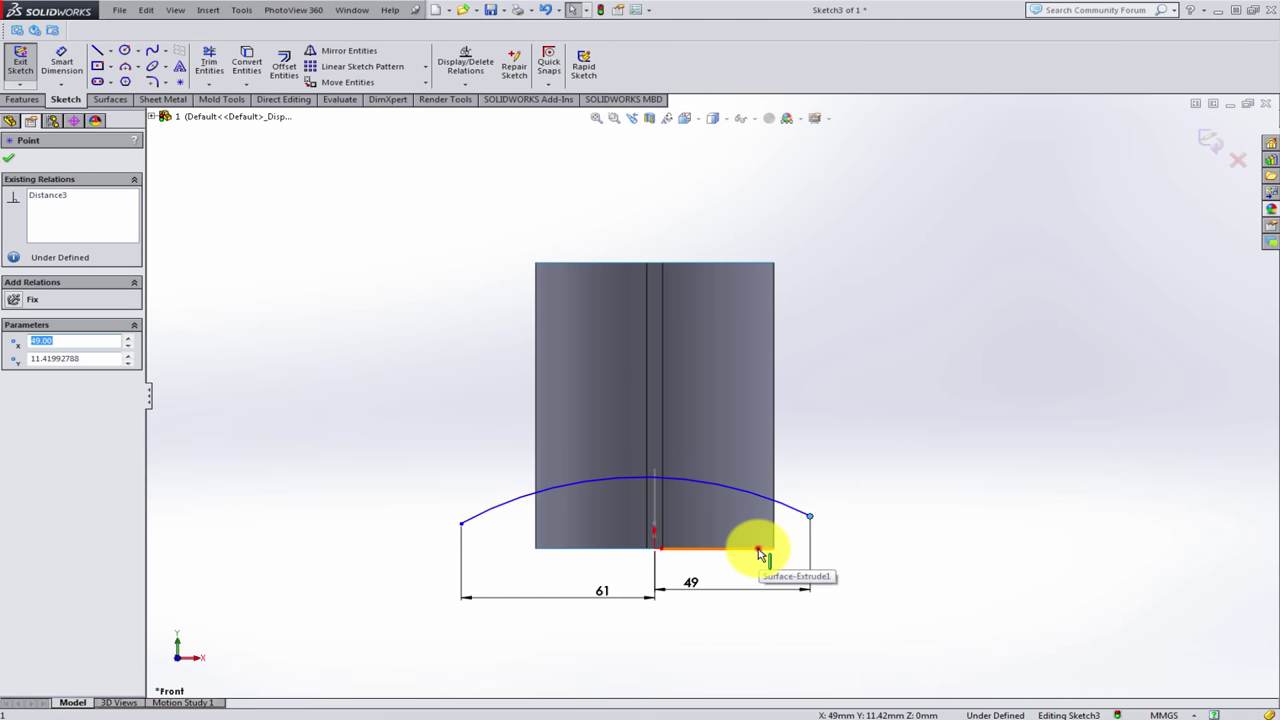
{"action": "left_click", "coordinate": [759, 550], "text": "ctrl"}
- Make the arc's right end coincident with the bottom edge and horizontal with the origin
{"action": "left_click", "coordinate": [808, 497]}
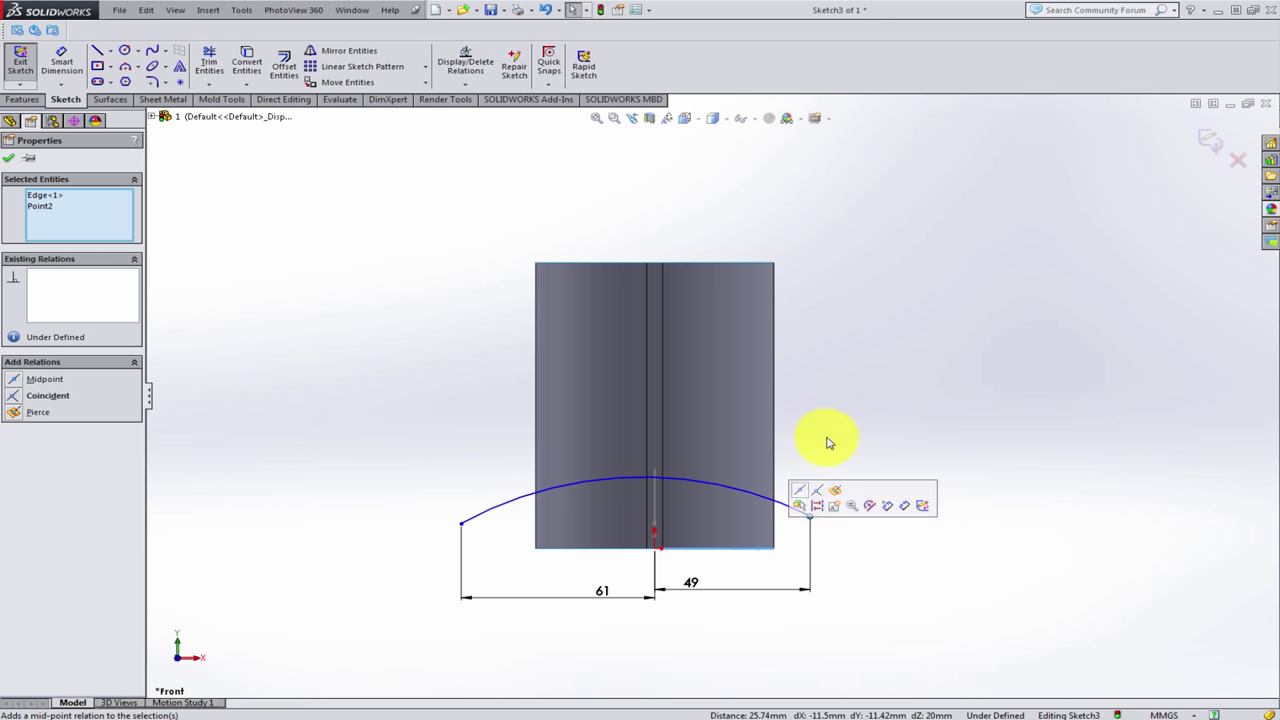
{"action": "left_click", "coordinate": [823, 437]}
{"action": "left_click", "coordinate": [676, 547]}
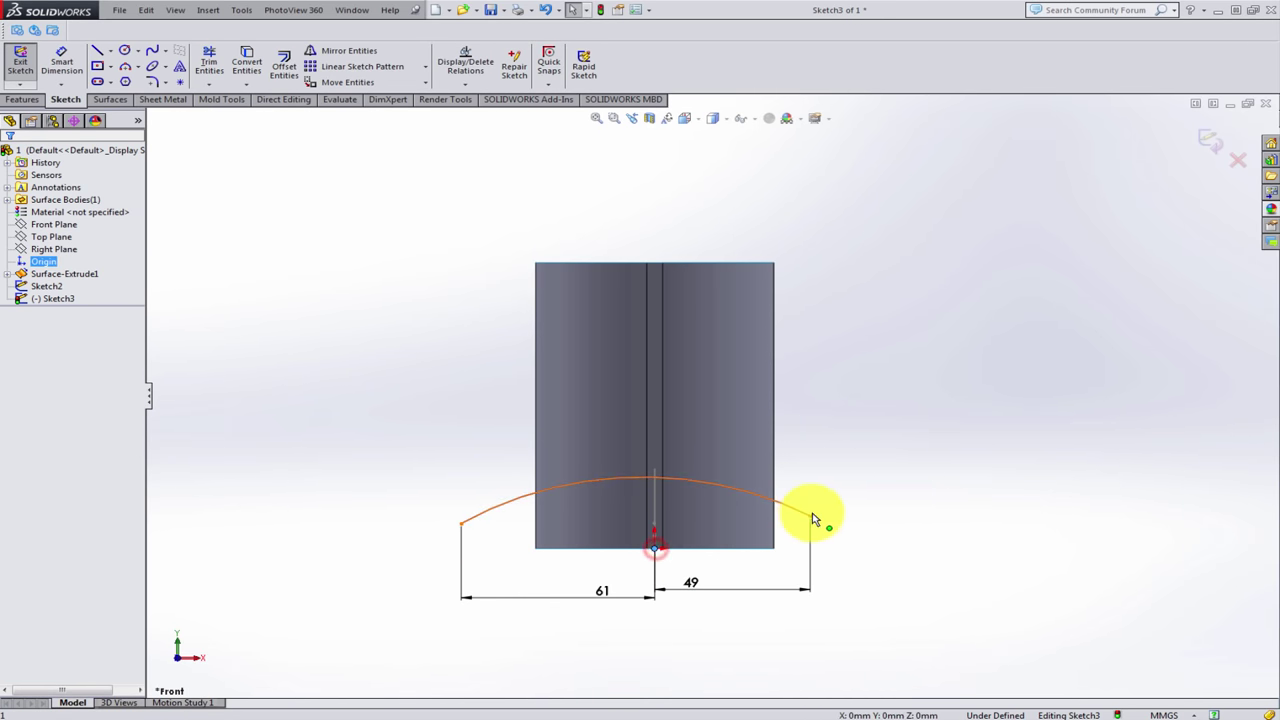
{"action": "left_click", "coordinate": [811, 517], "text": "ctrl"}
{"action": "left_click", "coordinate": [851, 457]}
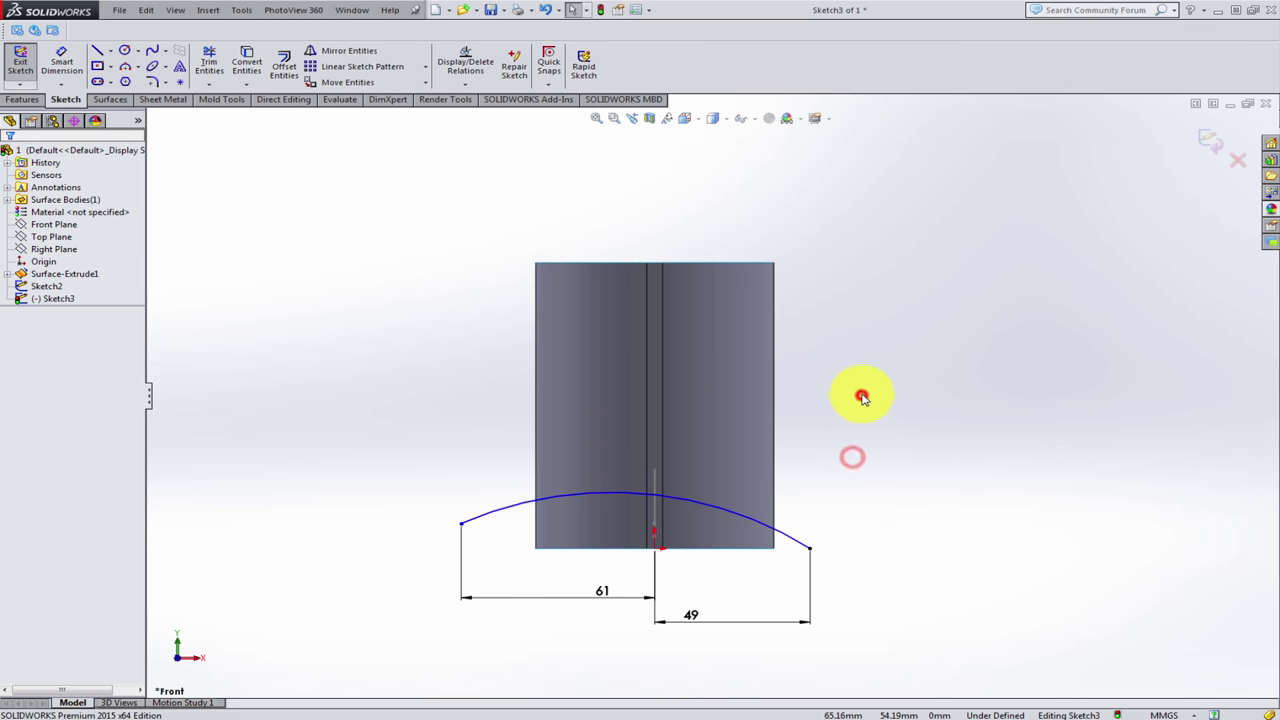
- Dimension the arc radius to R68
{"action": "left_click", "coordinate": [462, 526]}
{"action": "left_click", "coordinate": [62, 68]}
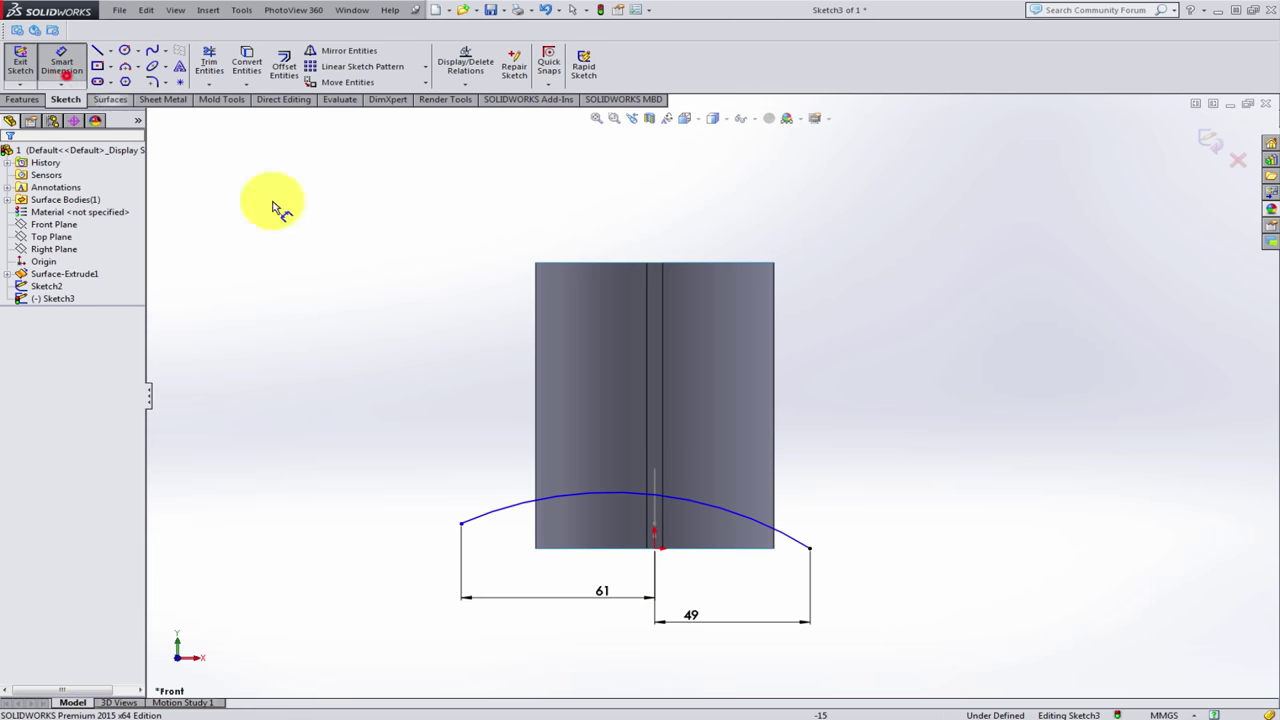
{"action": "left_click", "coordinate": [500, 470]}
{"action": "left_click", "coordinate": [491, 432]}
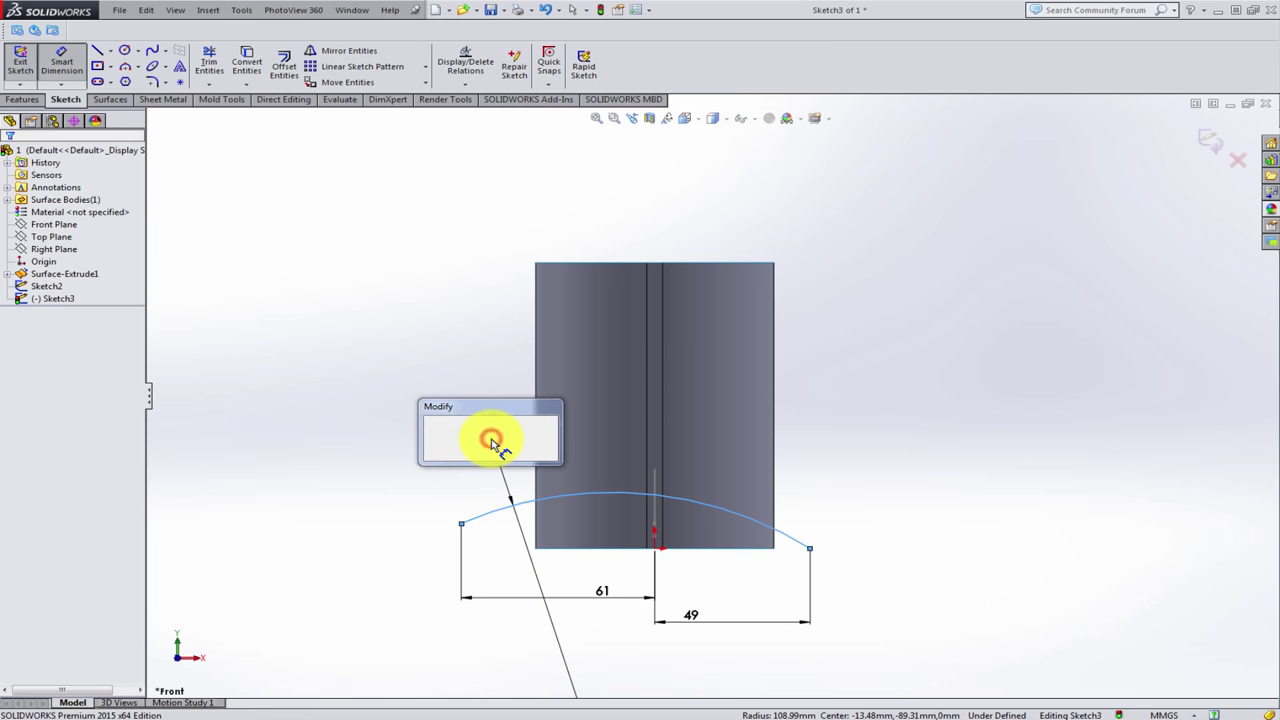
{"action": "type", "text": "68"}
{"action": "key", "text": "Return"}
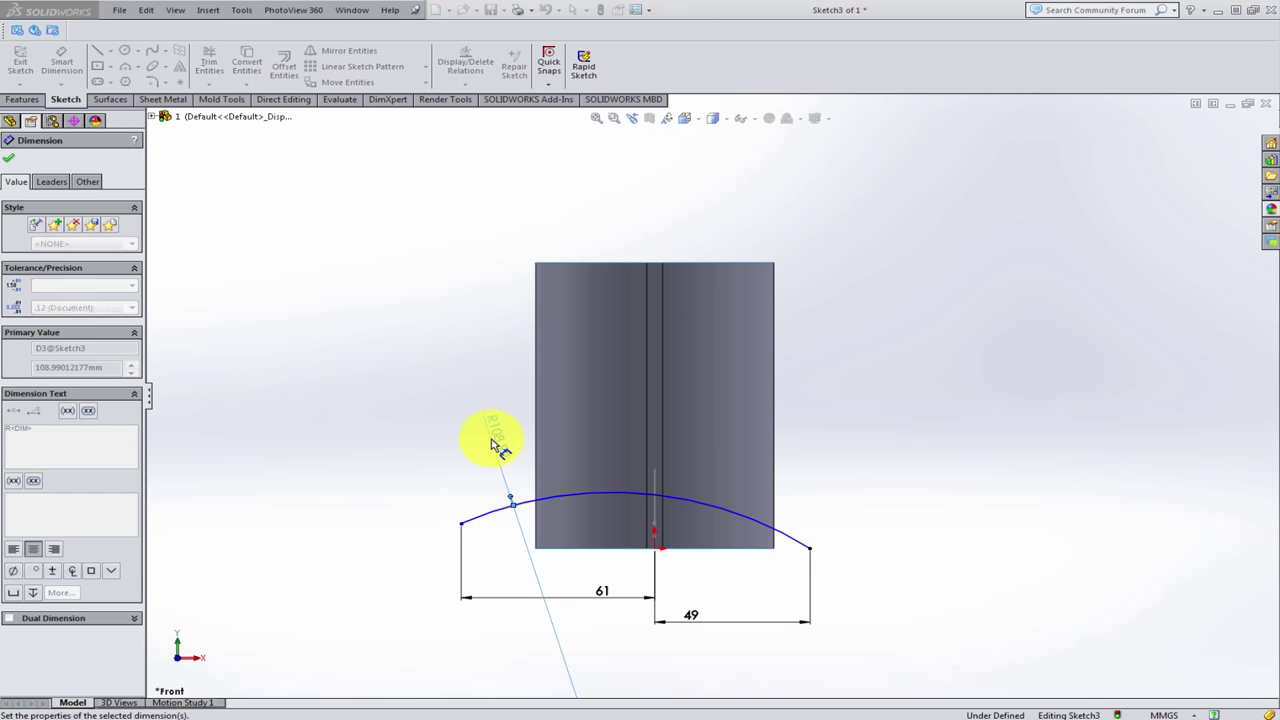
{"action": "left_click", "coordinate": [466, 337]}
{"action": "scroll", "coordinate": [700, 506], "scroll_direction": "down", "scroll_amount": 2}
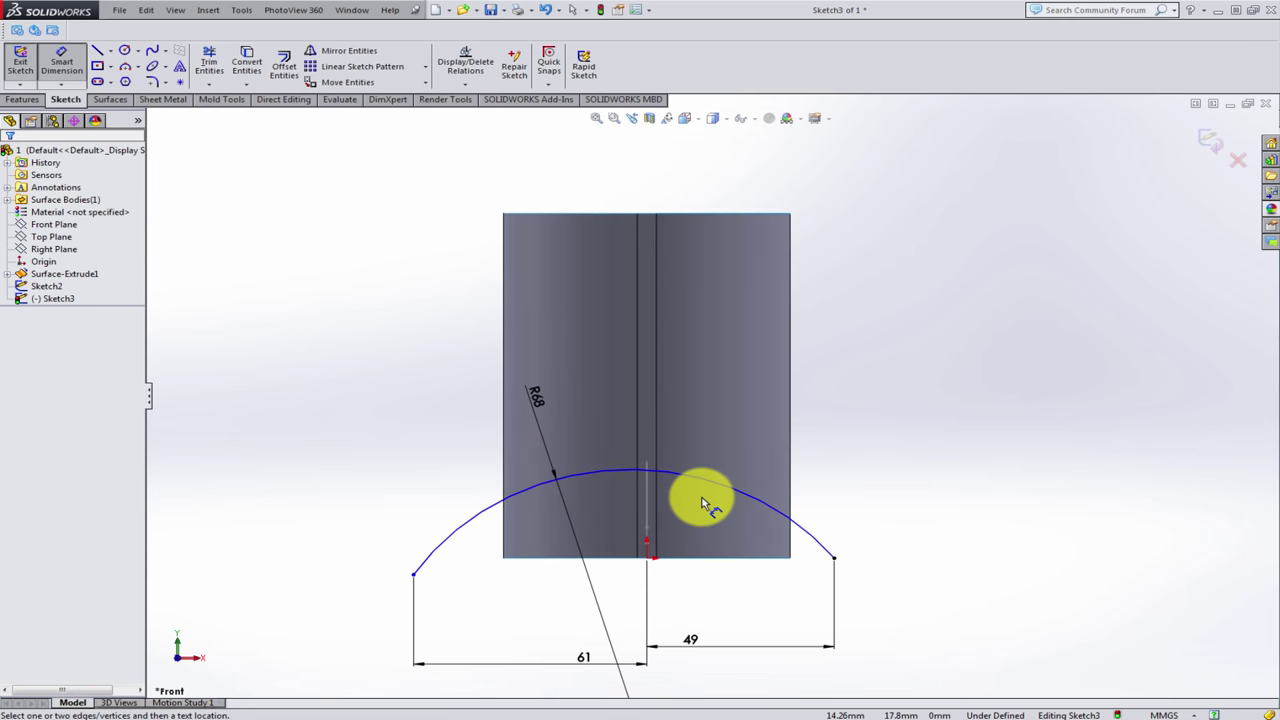
{"action": "scroll", "coordinate": [703, 505], "scroll_direction": "down", "scroll_amount": 2}
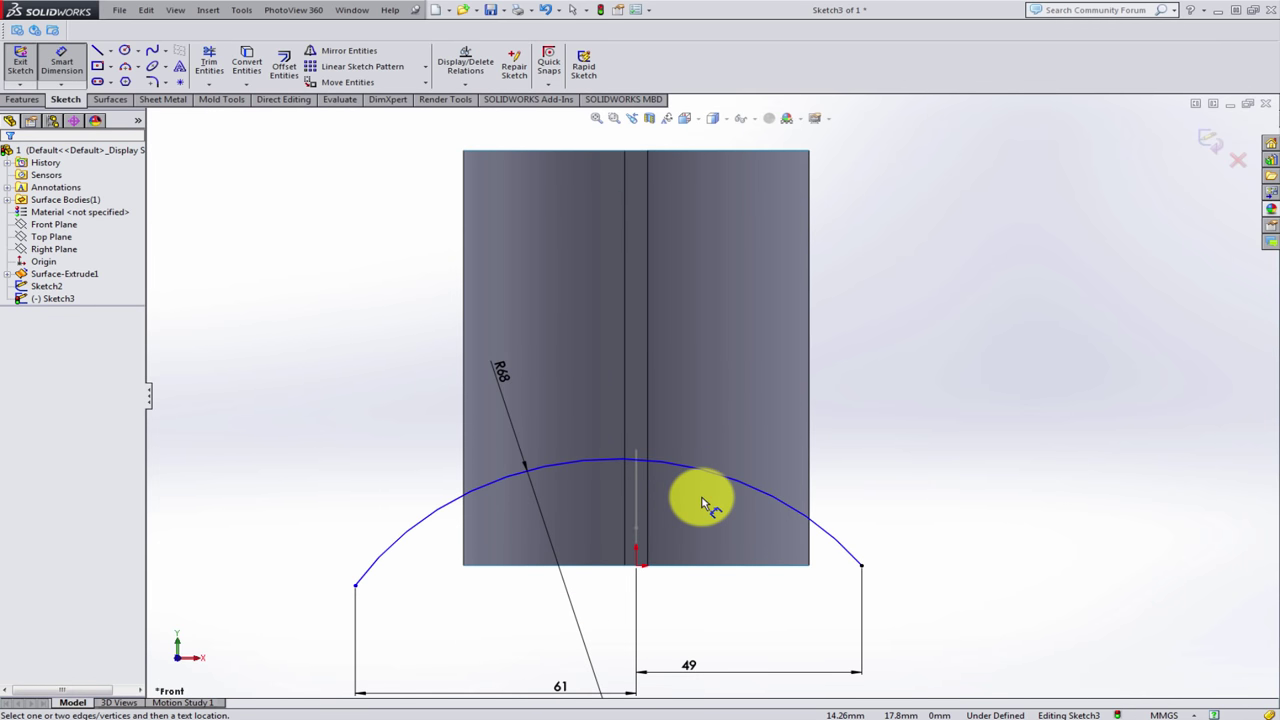
{"action": "key", "text": "Escape"}
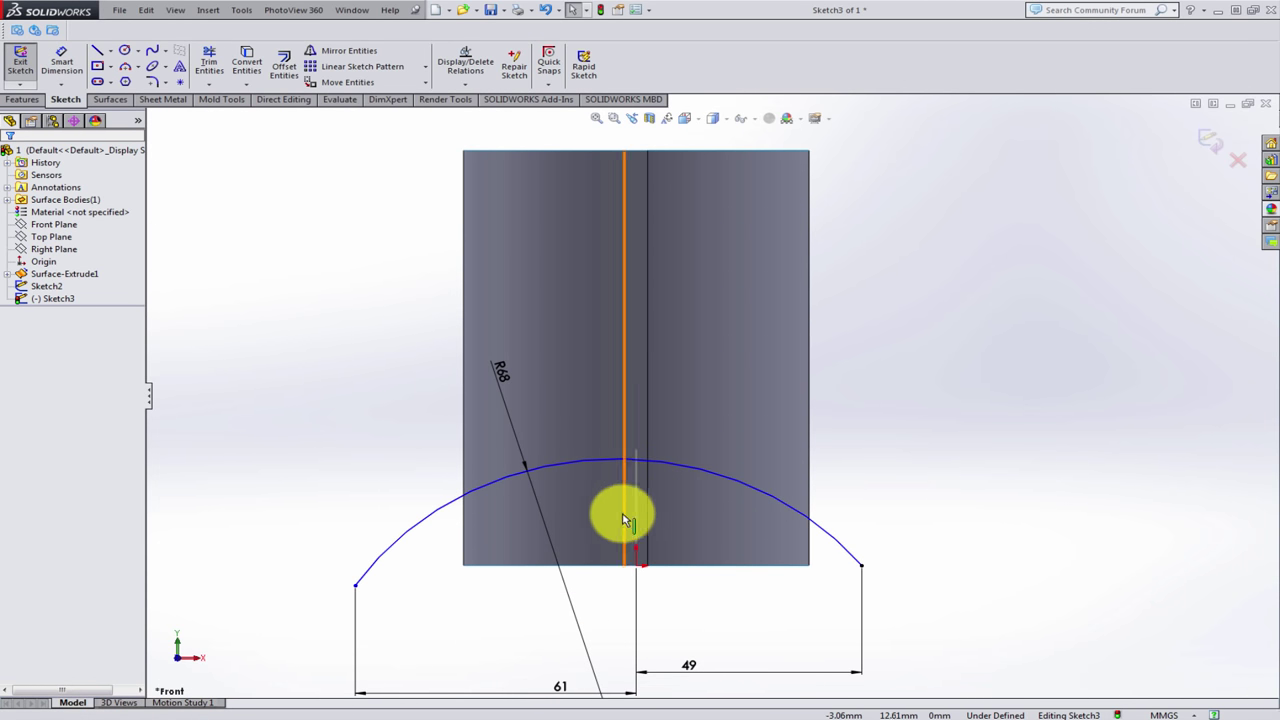
{"action": "left_click", "coordinate": [617, 463]}
- Split the Sketch3 arc at its top above the origin
{"action": "right_click", "coordinate": [617, 463]}
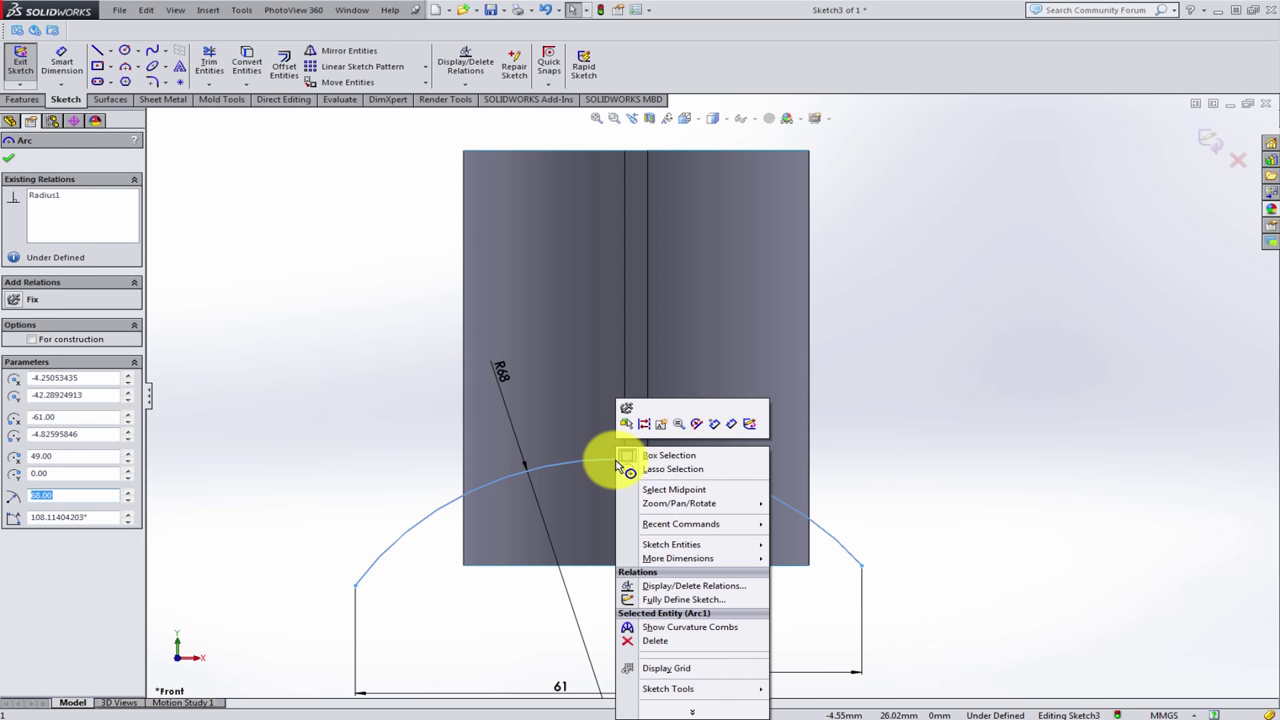
{"action": "left_click", "coordinate": [718, 708]}
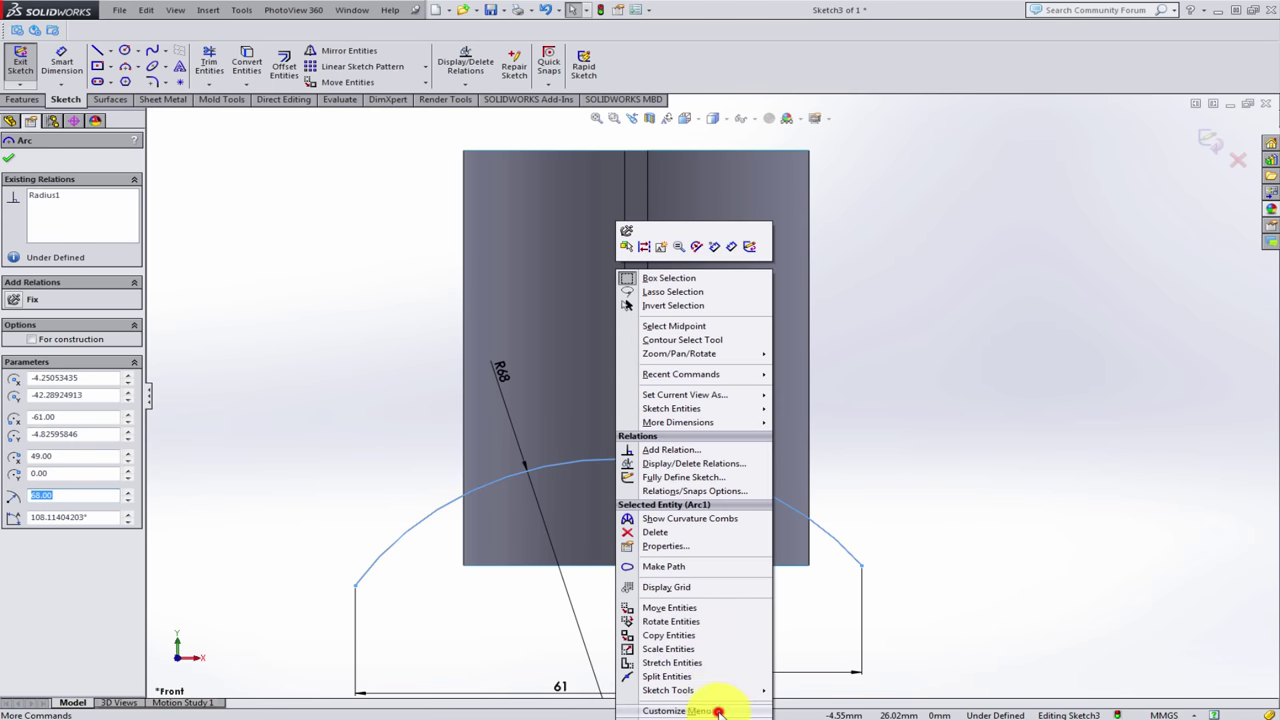
{"action": "left_click", "coordinate": [666, 676]}
{"action": "scroll", "coordinate": [655, 503], "scroll_direction": "down", "scroll_amount": 1}
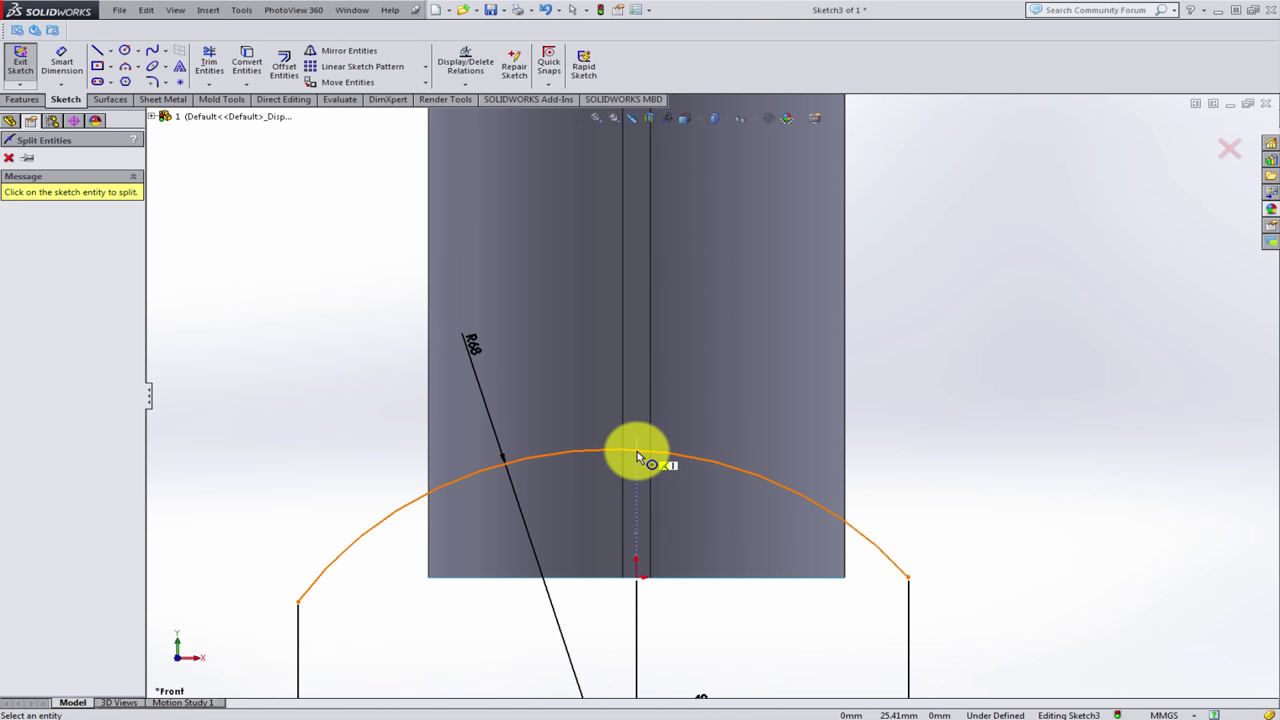
{"action": "left_click", "coordinate": [637, 457]}
{"action": "scroll", "coordinate": [648, 452], "scroll_direction": "down", "scroll_amount": 2}
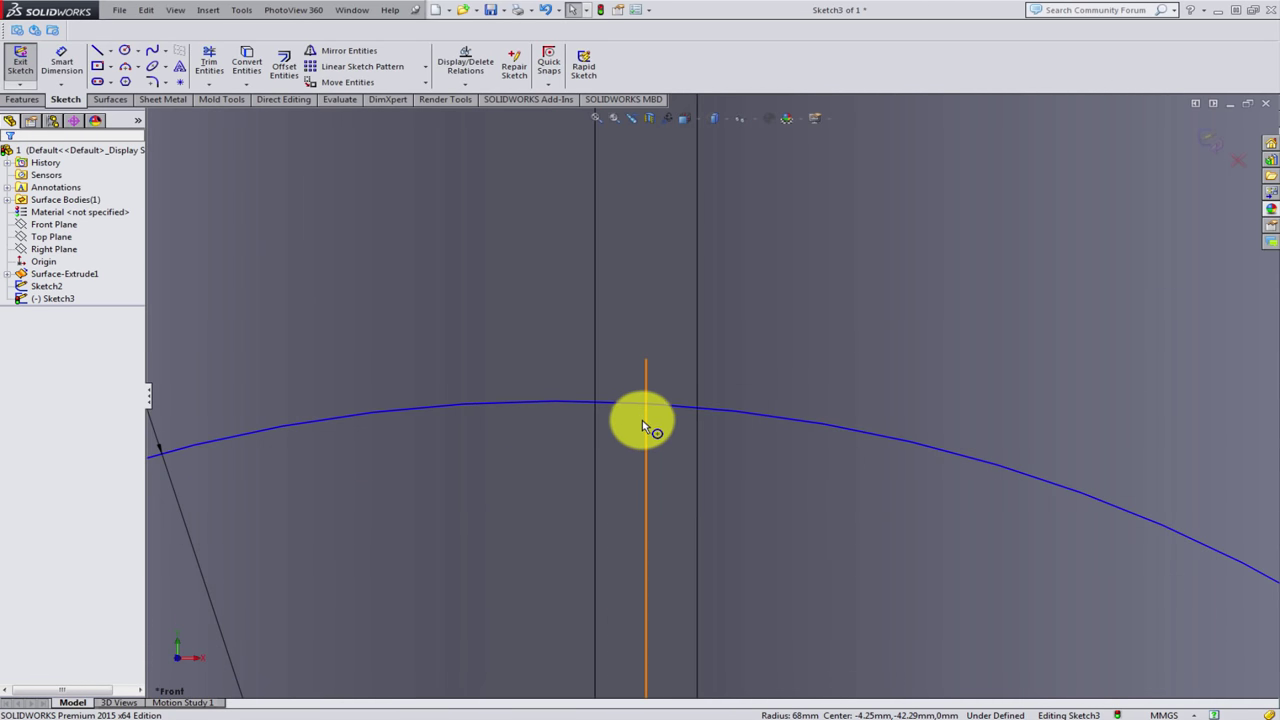
- Place a point on the arc and pierce it onto the Sketch2 curve, fully defining Sketch3
{"action": "left_click", "coordinate": [643, 425]}
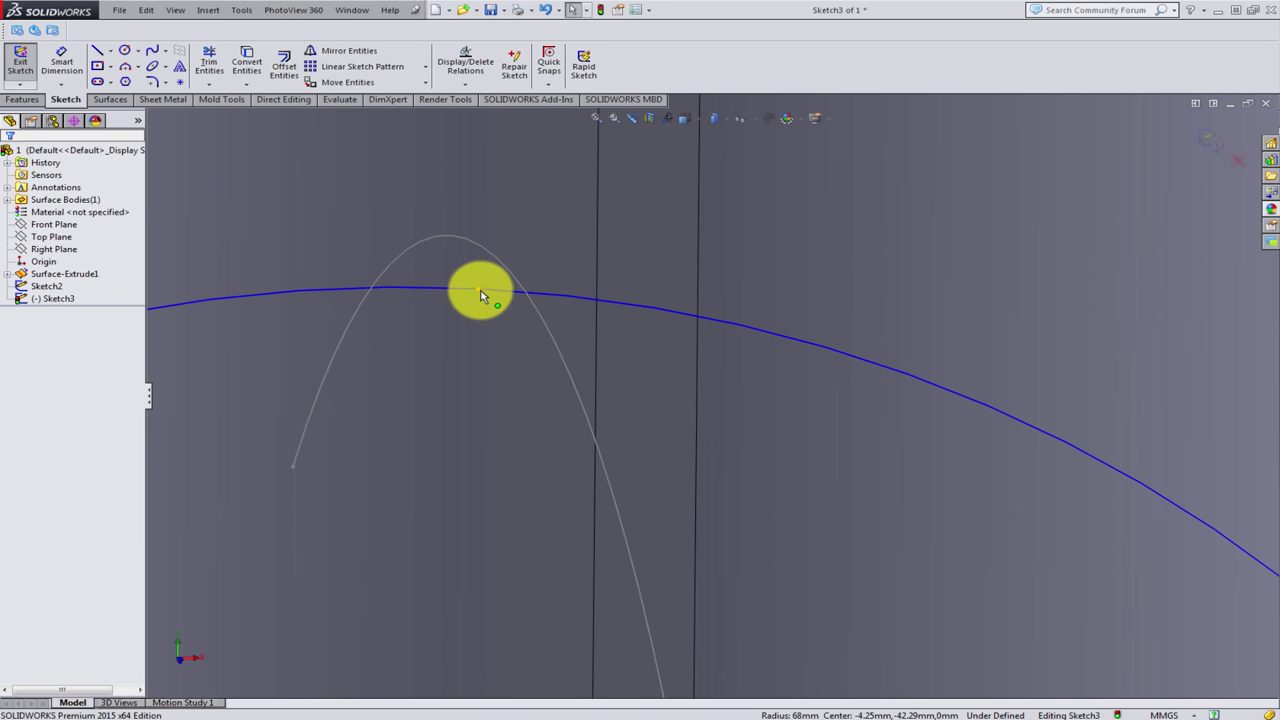
{"action": "left_click", "coordinate": [481, 290]}
{"action": "left_click", "coordinate": [507, 272], "text": "ctrl"}
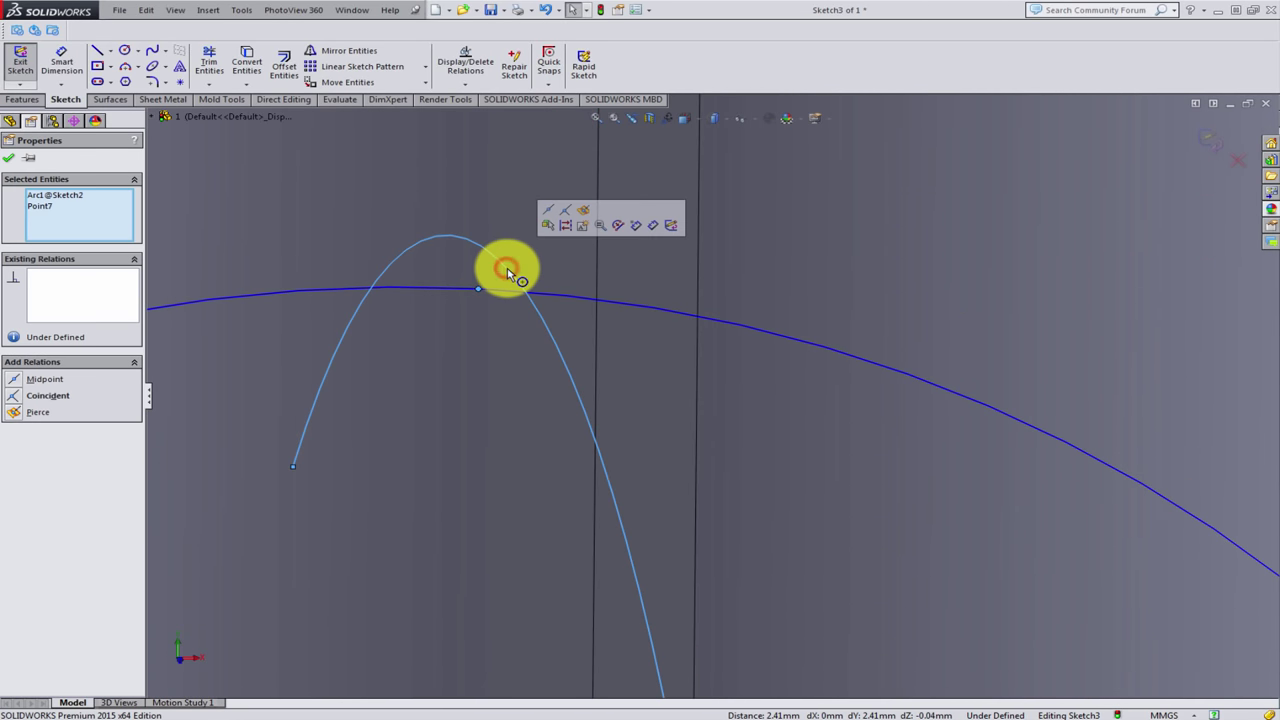
{"action": "left_click", "coordinate": [583, 216]}
{"action": "key", "text": "ctrl+shift+z"}
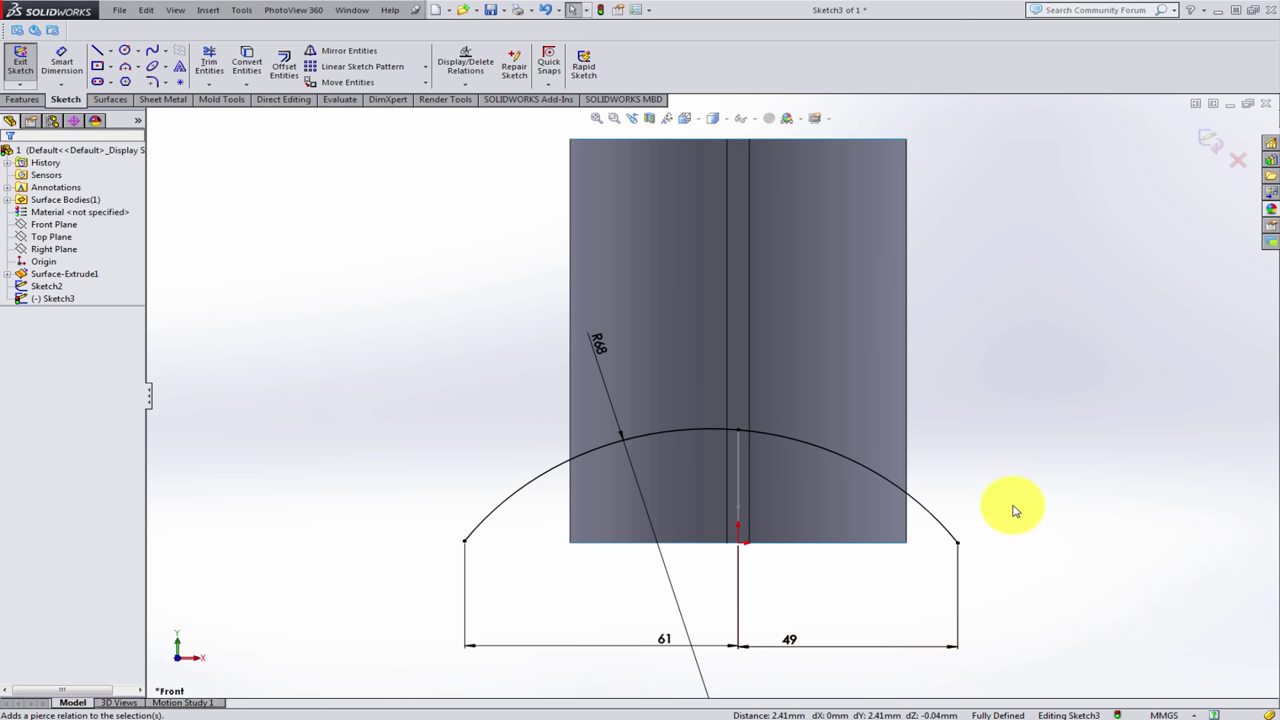
- Reopen Sketch3, convert the left arc portion to construction geometry, and exit the sketch
{"action": "left_click", "coordinate": [1207, 137]}
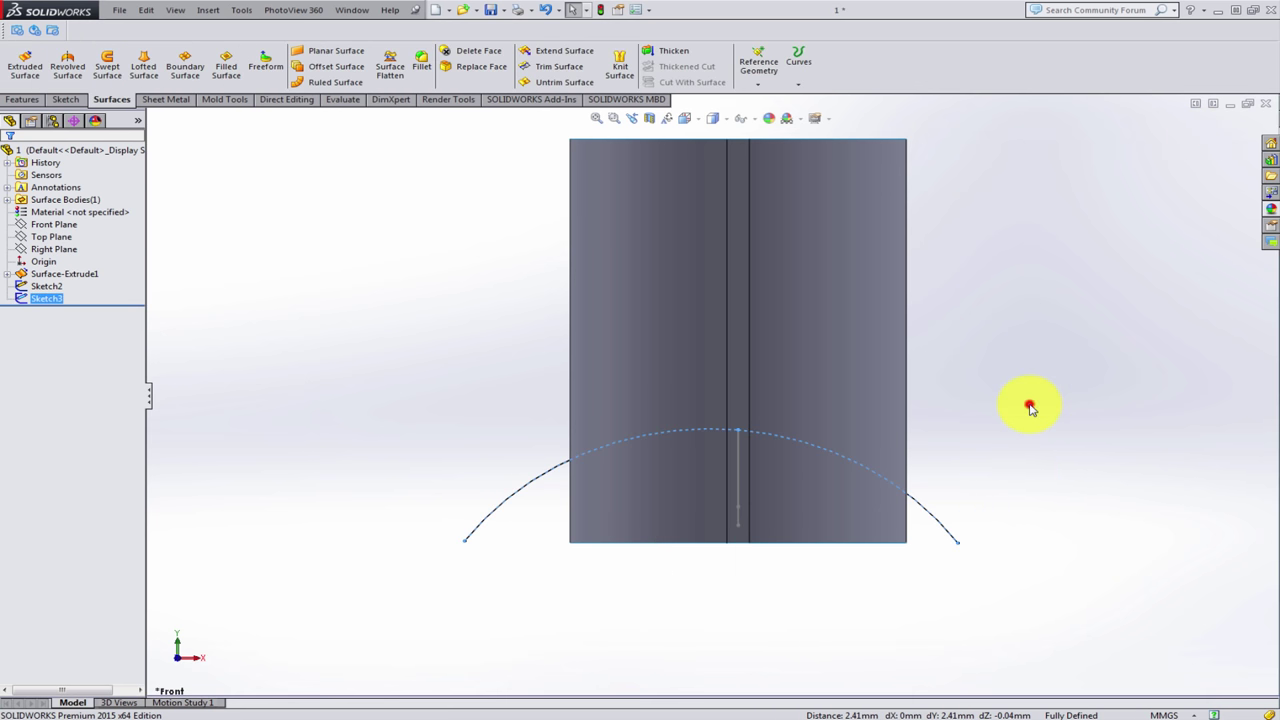
{"action": "middle_click_drag", "start_coordinate": [897, 423], "coordinate": [857, 423]}
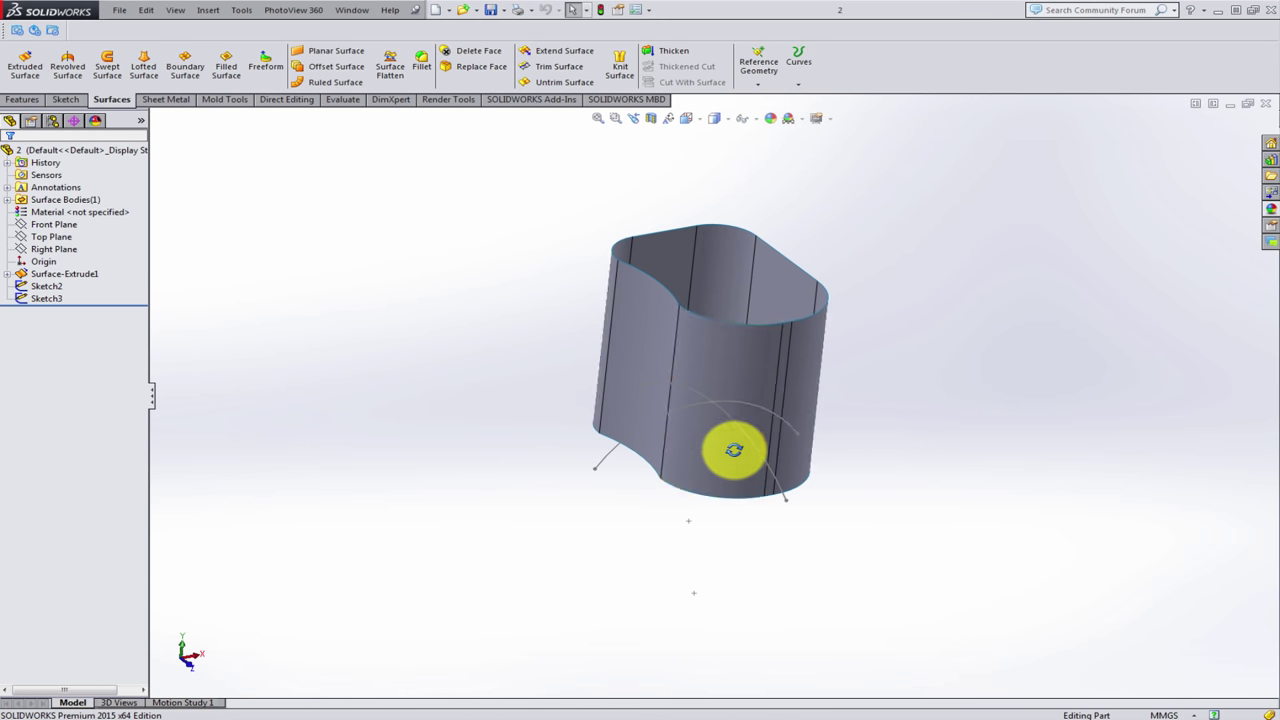
{"action": "scroll", "coordinate": [749, 421], "scroll_direction": "down", "scroll_amount": 2}
{"action": "left_click", "coordinate": [770, 378]}
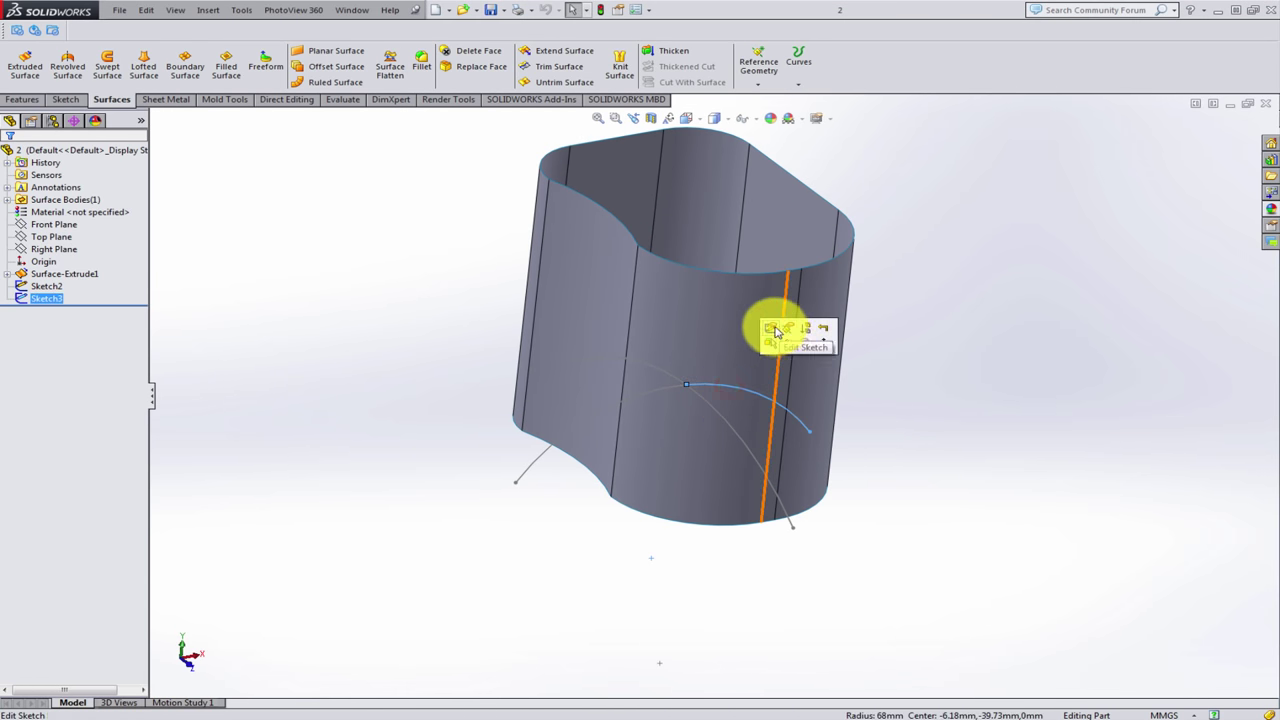
{"action": "left_click", "coordinate": [771, 330]}
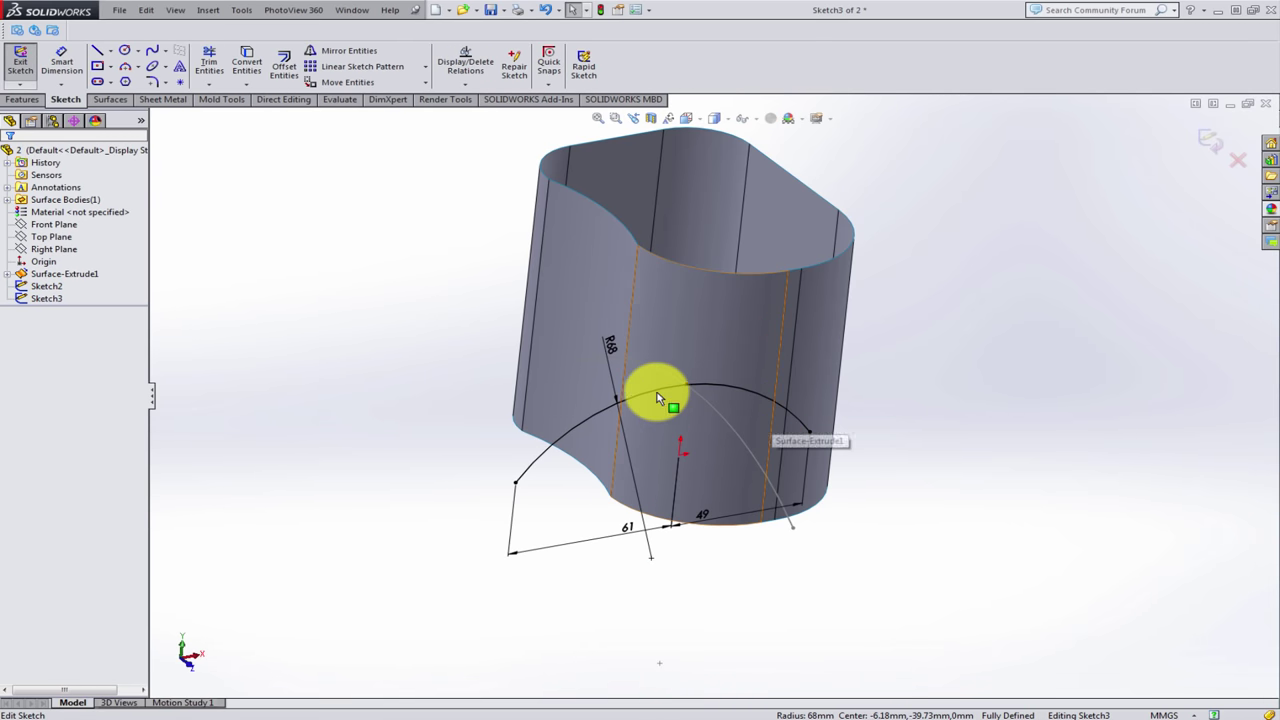
{"action": "mouse_move", "coordinate": [657, 397]}
{"action": "middle_mouse_down"}
{"action": "mouse_move", "coordinate": [634, 363]}
{"action": "mouse_move", "coordinate": [652, 402]}
{"action": "middle_mouse_up"}
{"action": "left_click", "coordinate": [651, 400]}
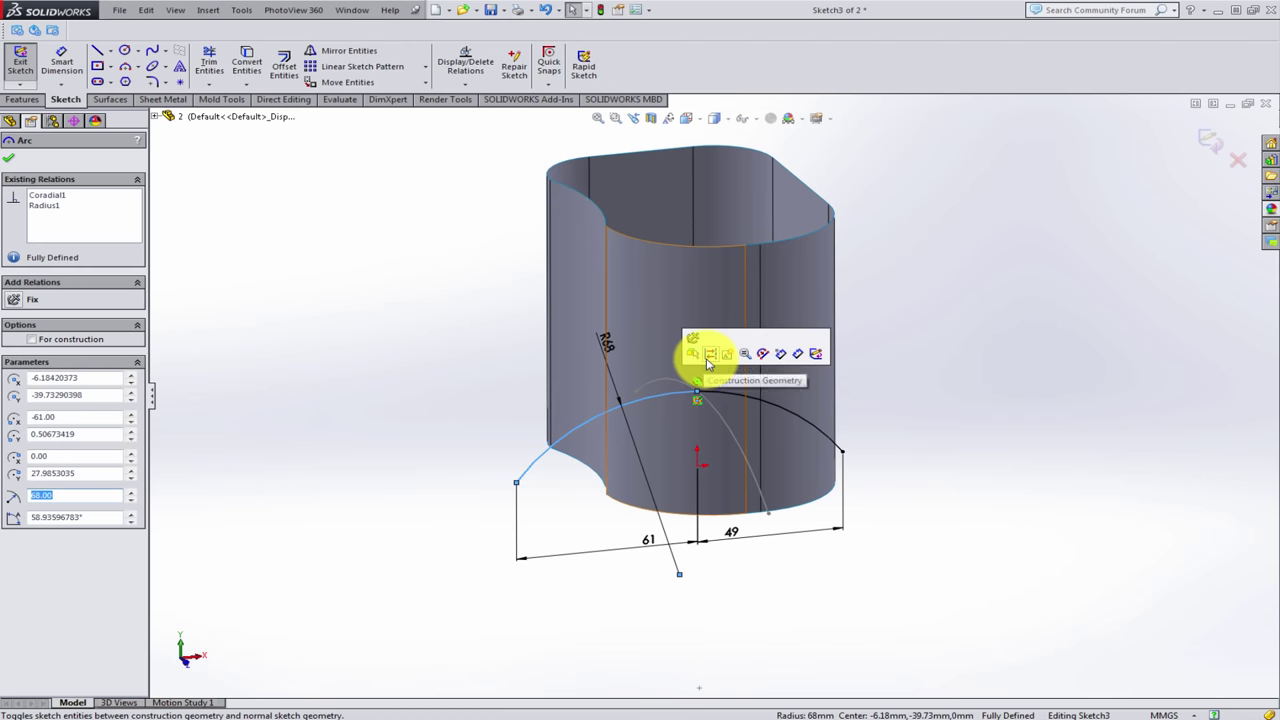
{"action": "left_click", "coordinate": [707, 358]}
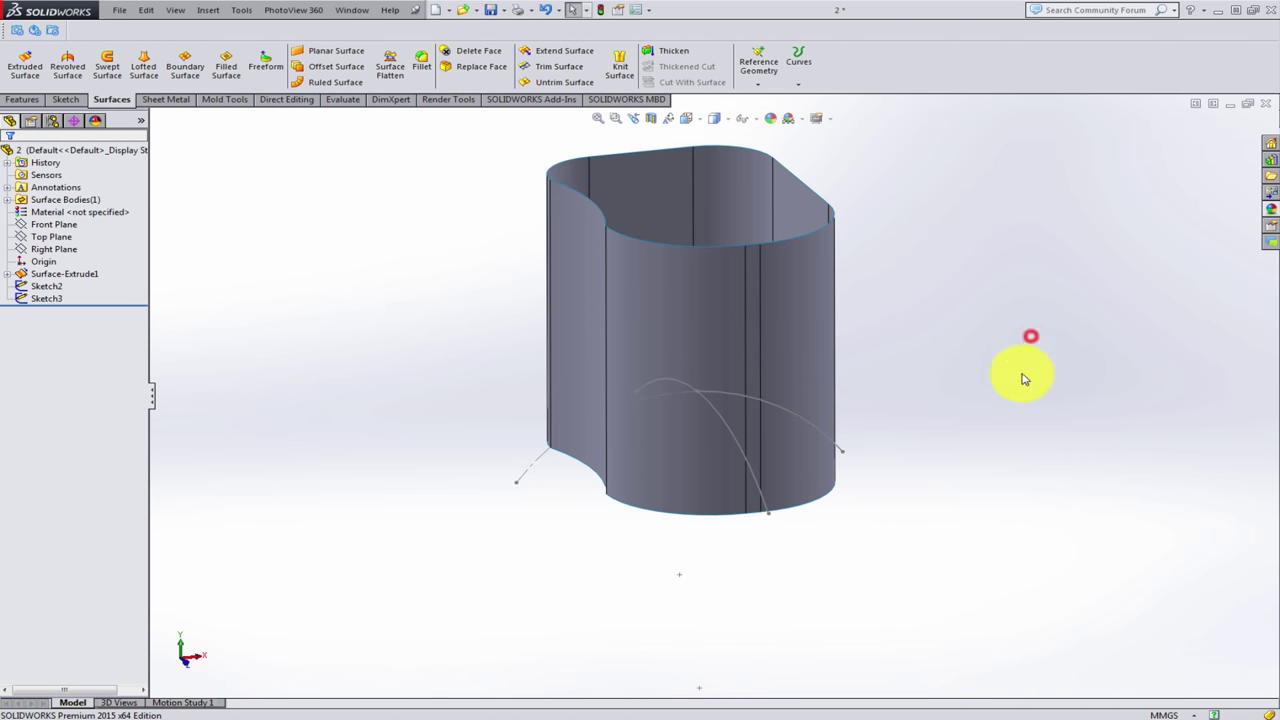
{"action": "middle_click_drag", "start_coordinate": [1029, 374], "coordinate": [760, 437]}
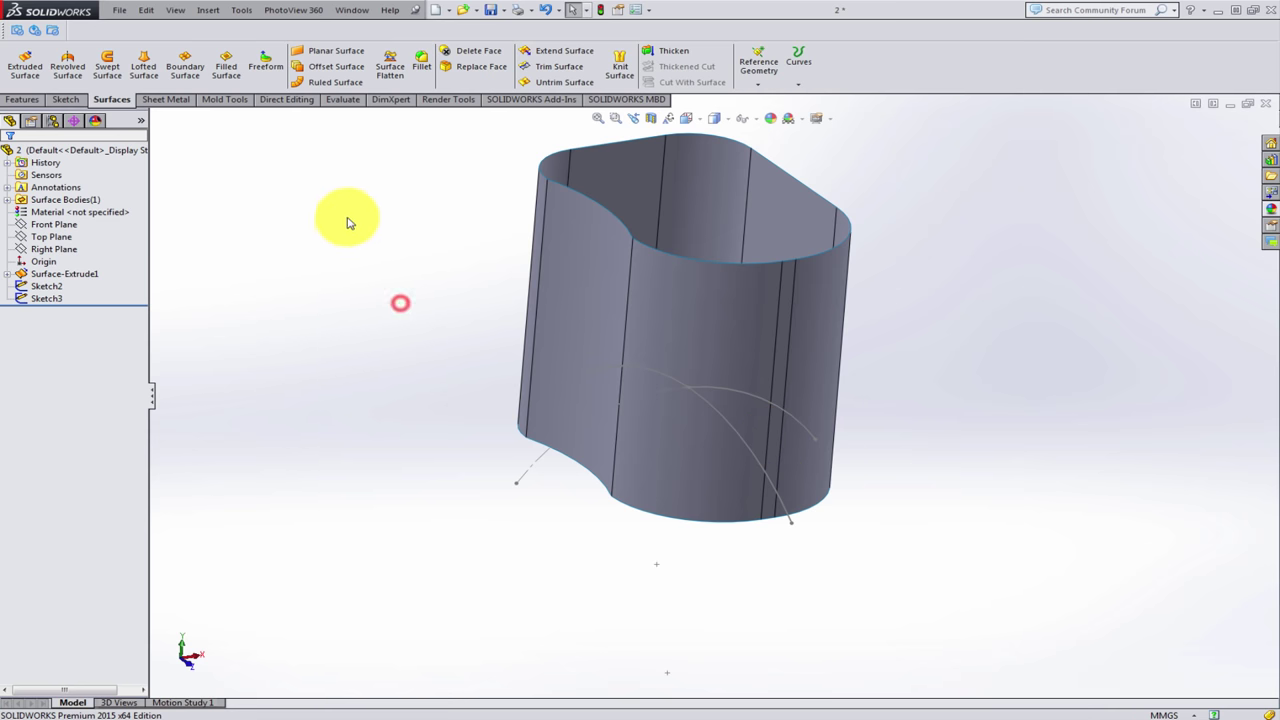
- Sweep the arc profile along the orange Sketch2 curve to create Surface-Sweep1
{"action": "left_click", "coordinate": [107, 66]}
{"action": "left_click", "coordinate": [659, 374]}
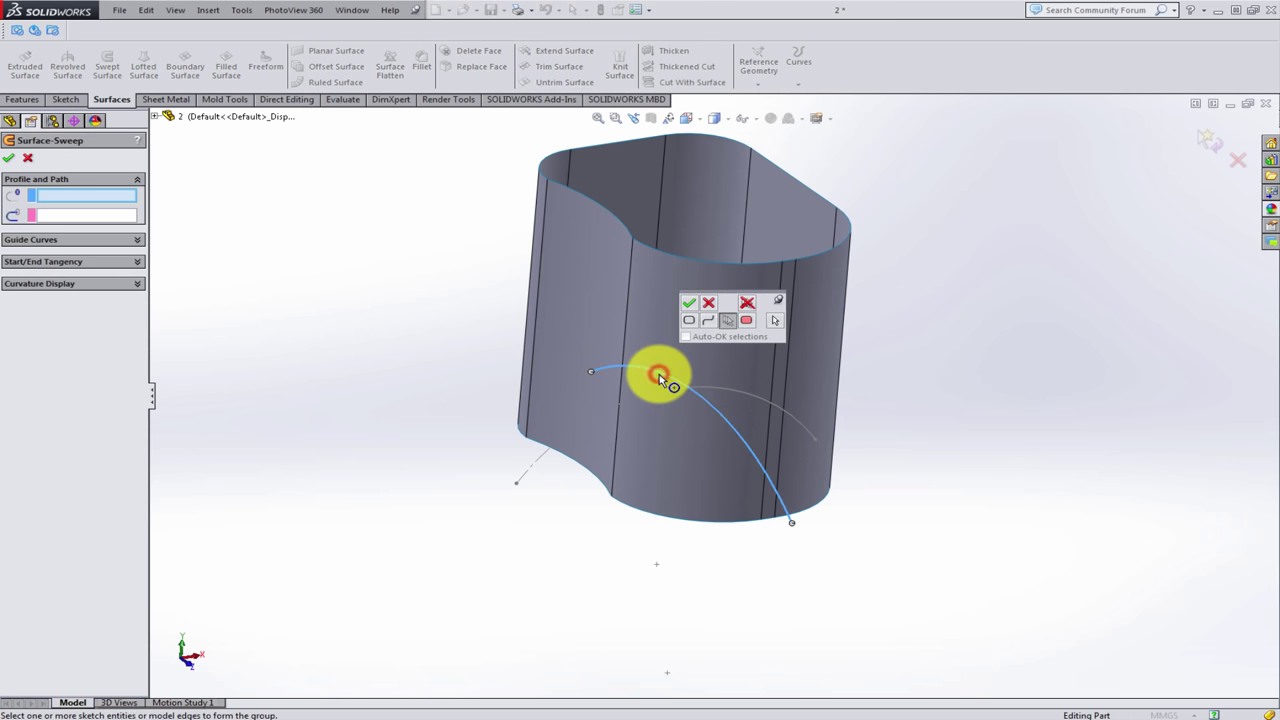
{"action": "left_click", "coordinate": [713, 304]}
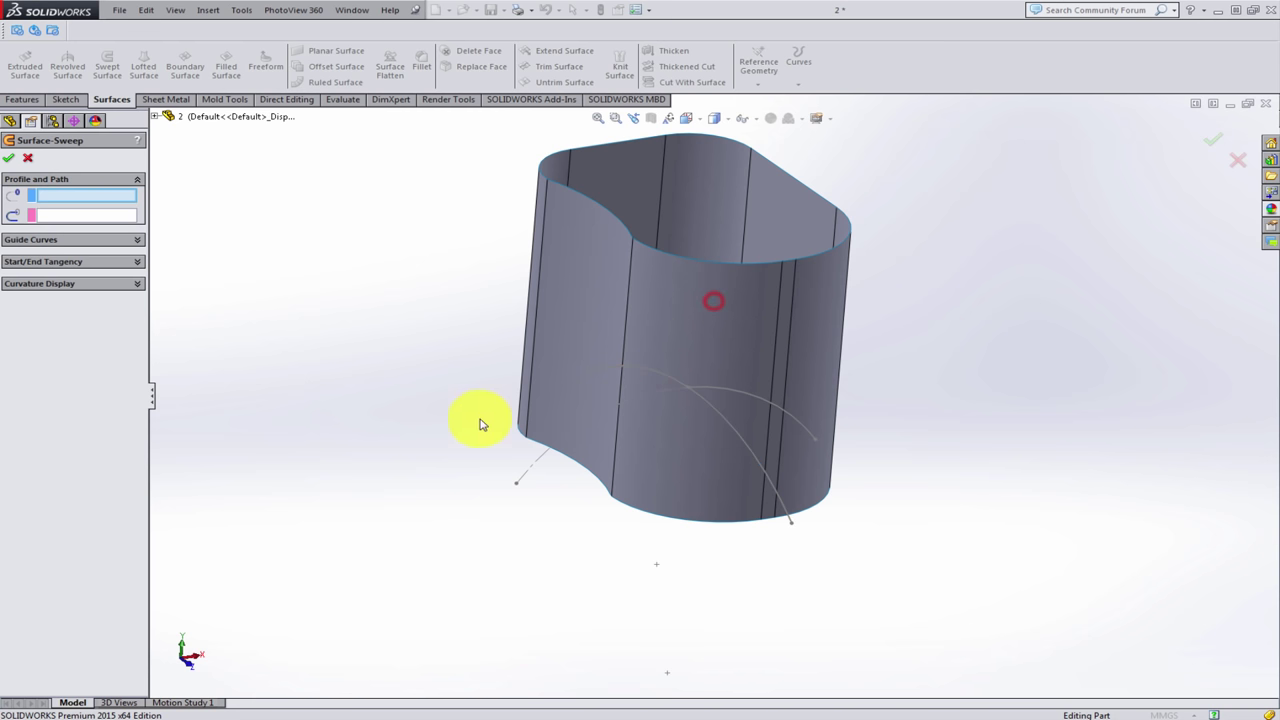
{"action": "right_click", "coordinate": [449, 424]}
{"action": "left_click", "coordinate": [500, 459]}
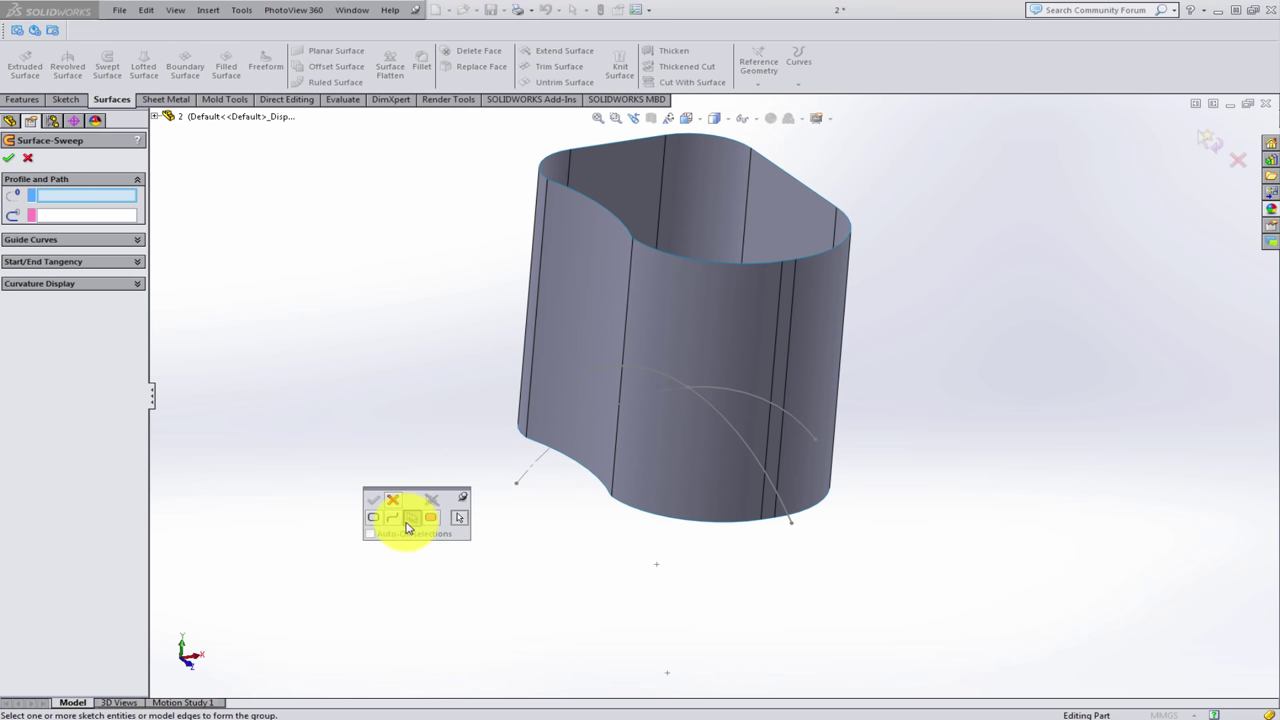
{"action": "left_click", "coordinate": [409, 520]}
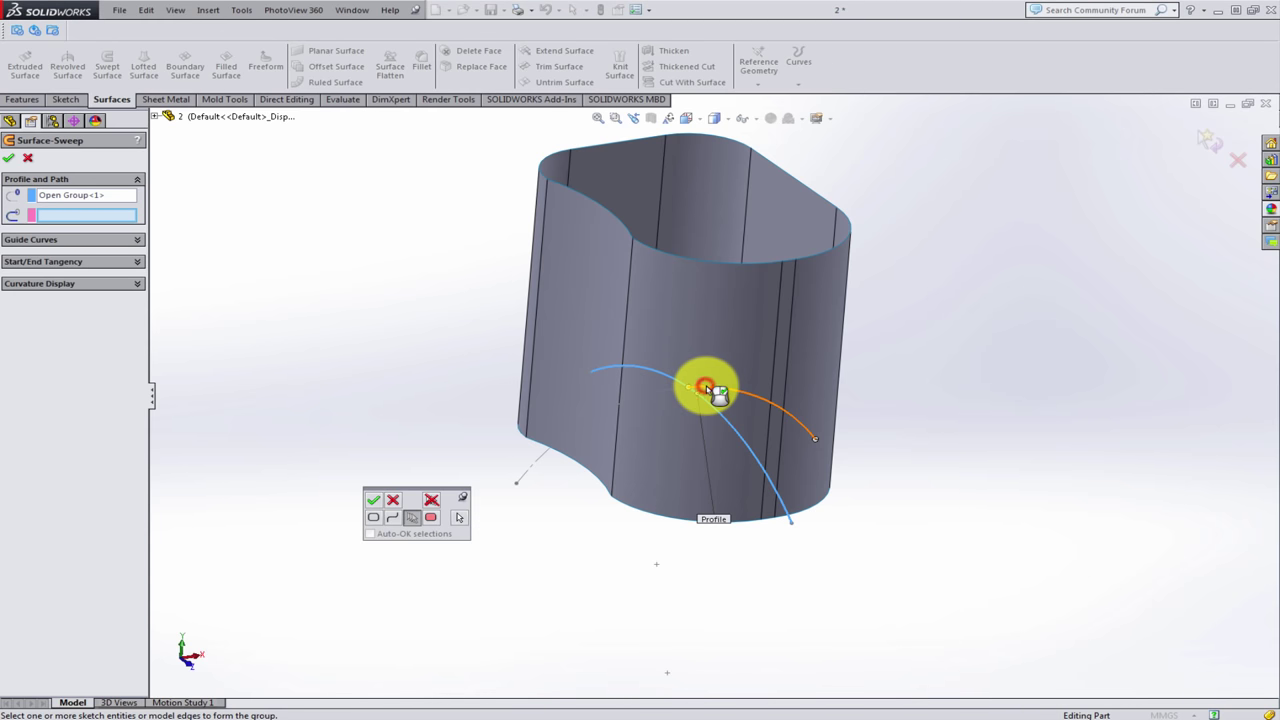
{"action": "left_click", "coordinate": [705, 387]}
{"action": "left_click", "coordinate": [1208, 148]}
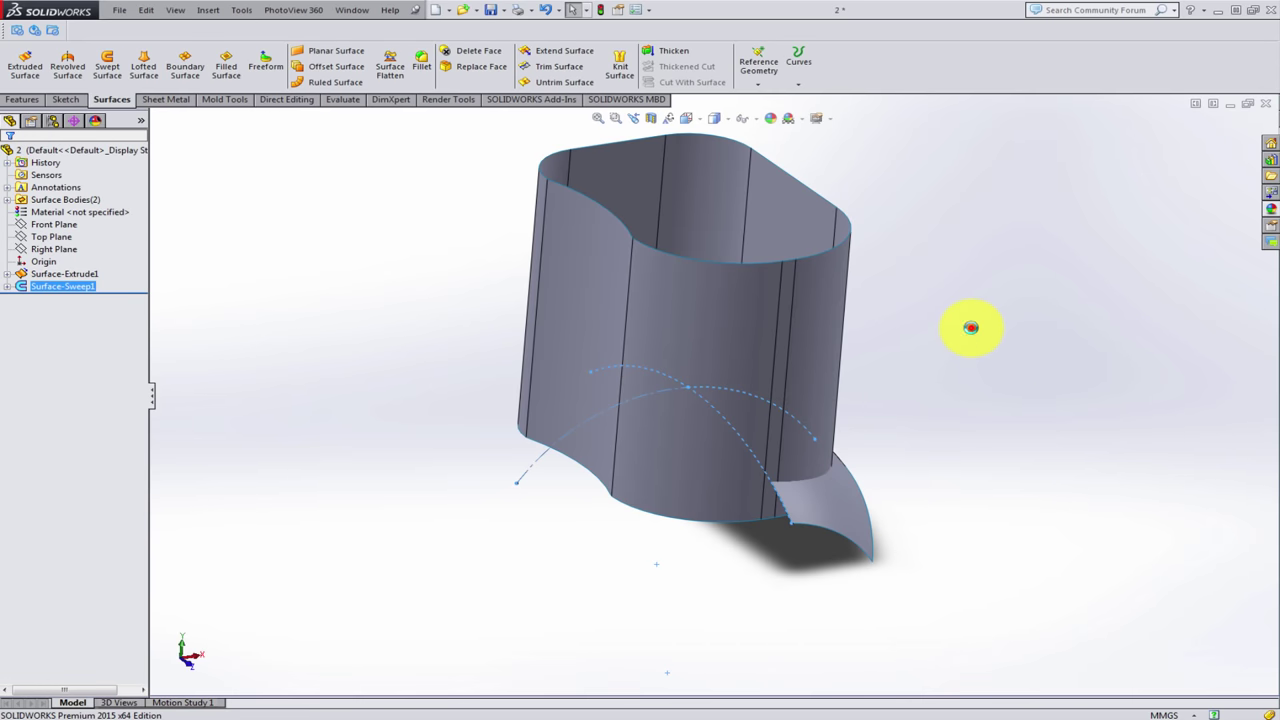
{"action": "left_click", "coordinate": [975, 334]}
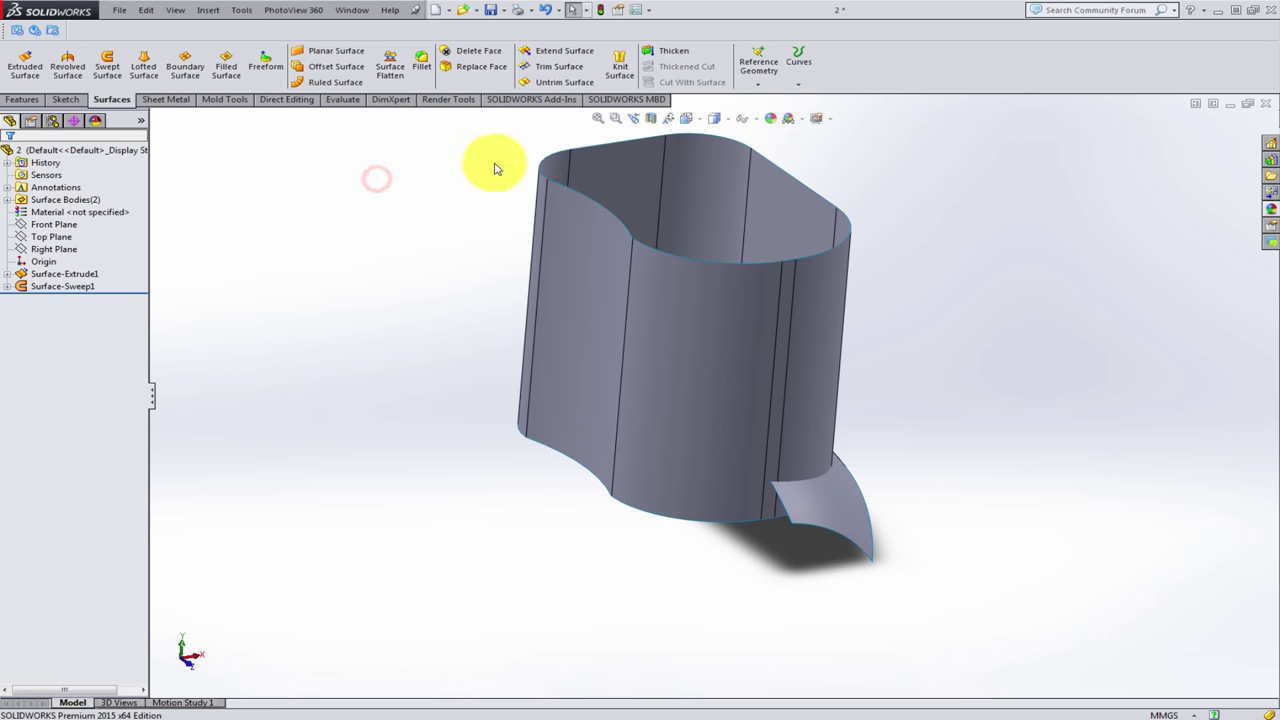
- Mirror Surface-Sweep1 across the Right Plane to create Mirror1
{"action": "left_click", "coordinate": [22, 99]}
{"action": "left_click", "coordinate": [557, 85]}
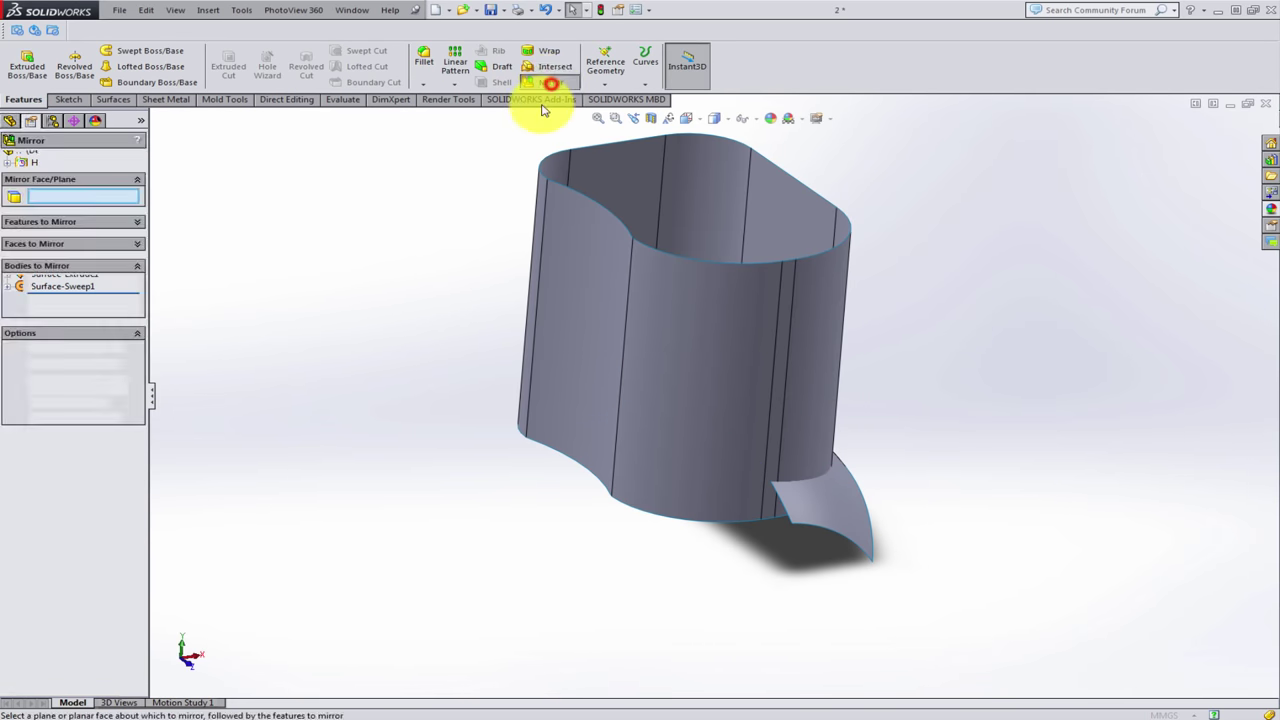
{"action": "left_click", "coordinate": [155, 118]}
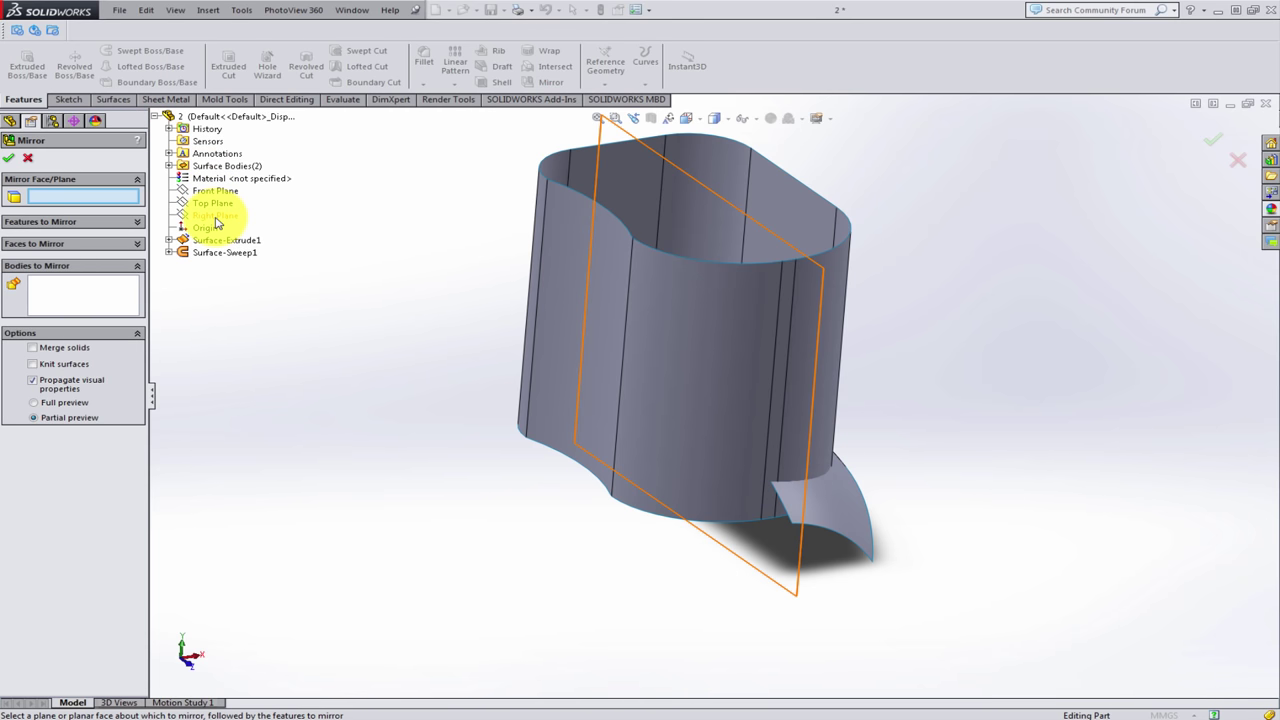
{"action": "left_click", "coordinate": [215, 216]}
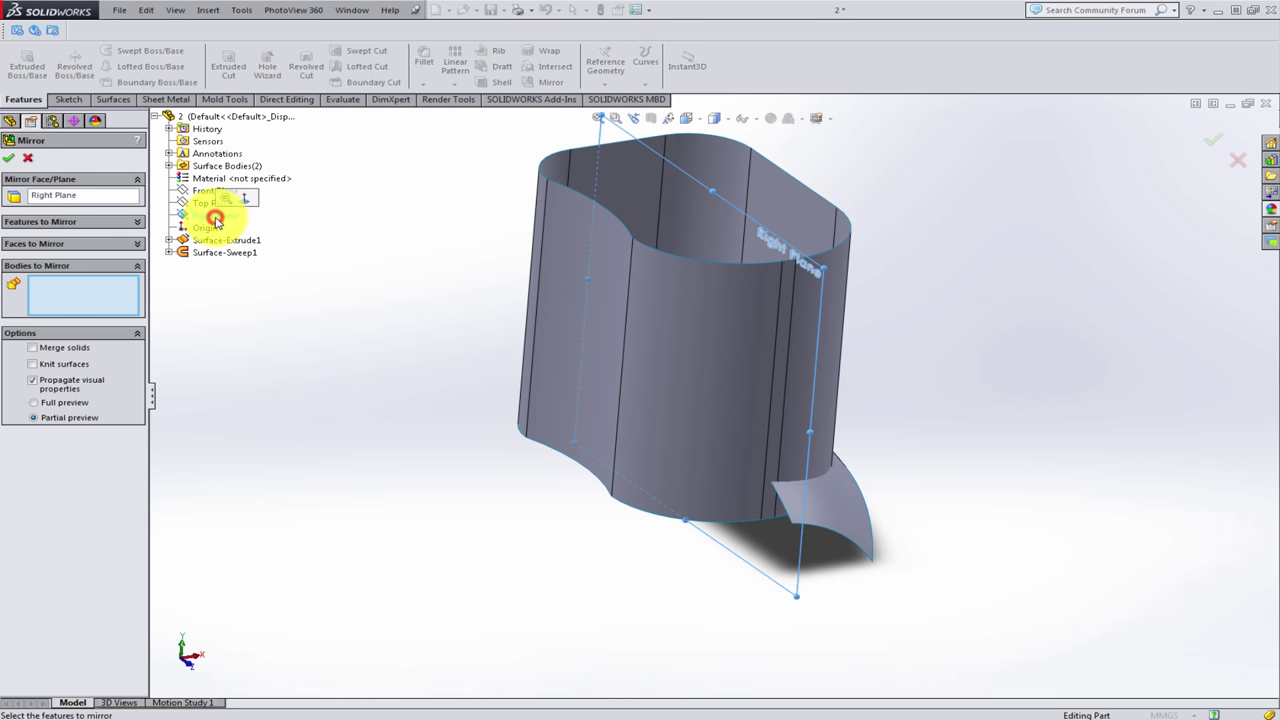
{"action": "left_click", "coordinate": [815, 508]}
{"action": "left_click", "coordinate": [42, 371]}
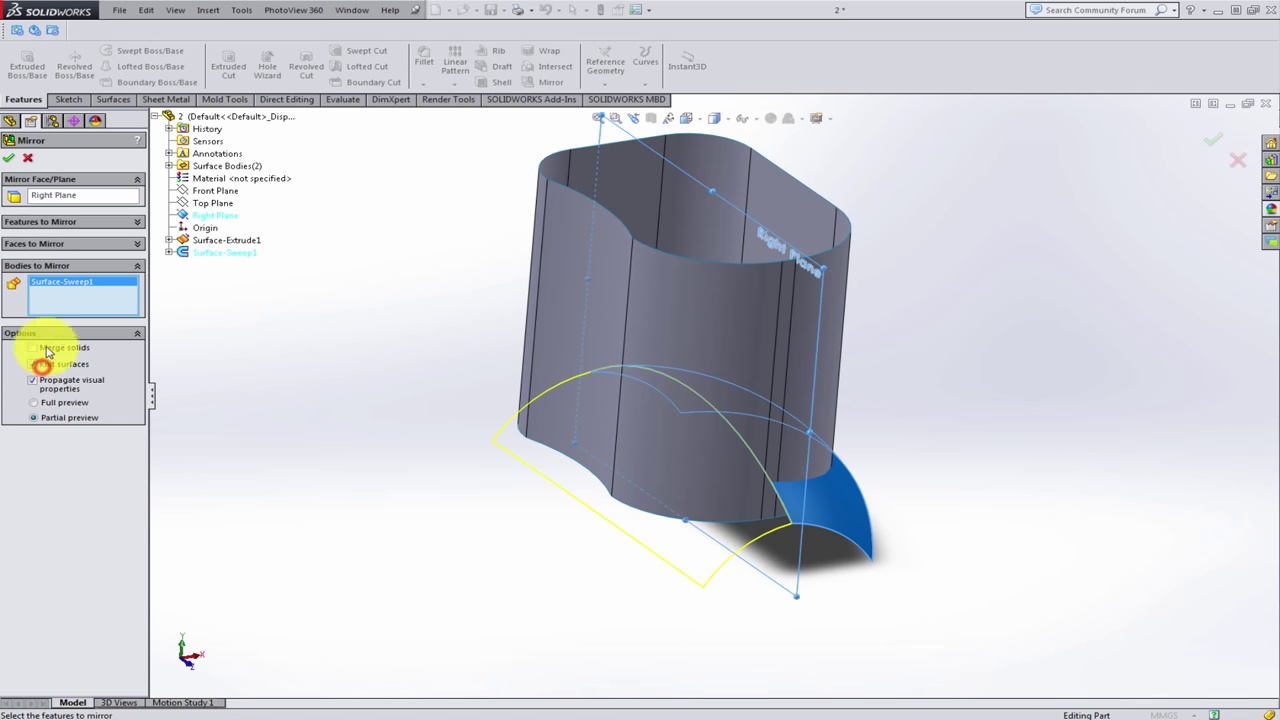
{"action": "left_click", "coordinate": [7, 159]}
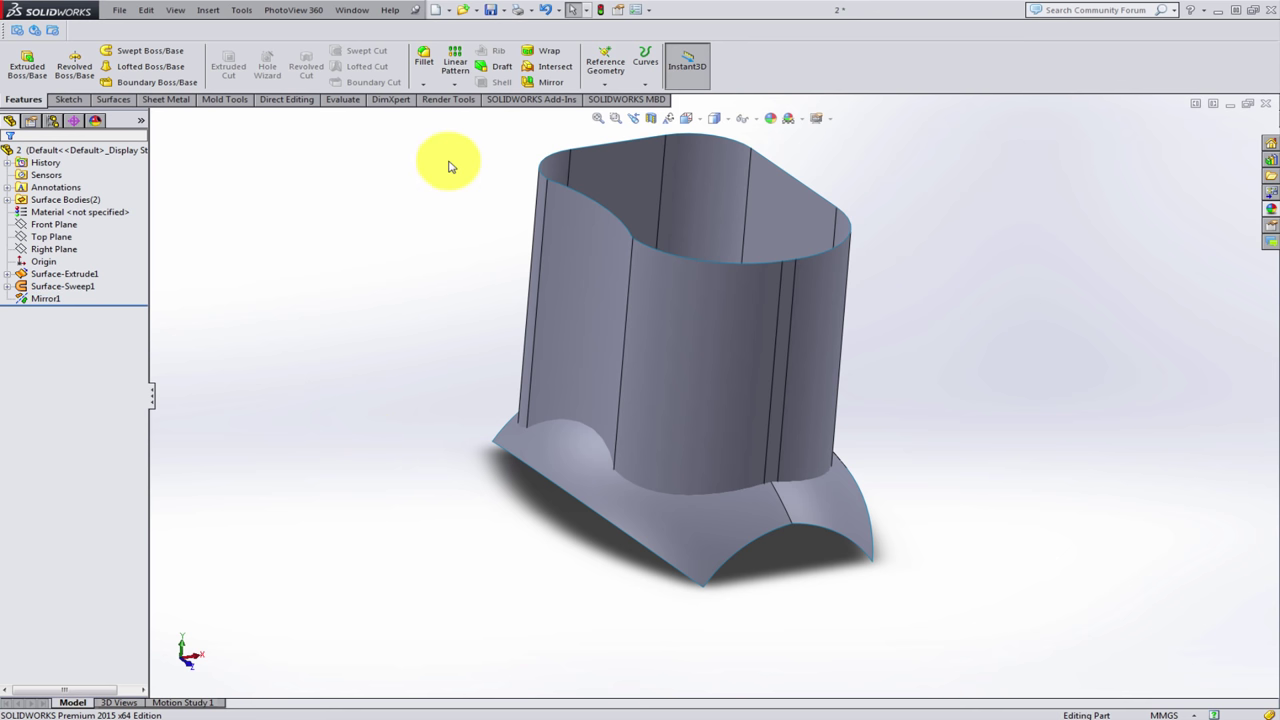
- Trim away the lower wall piece using the mirrored bottom surface as the tool, creating Surface-Trim1
{"action": "left_click", "coordinate": [68, 103]}
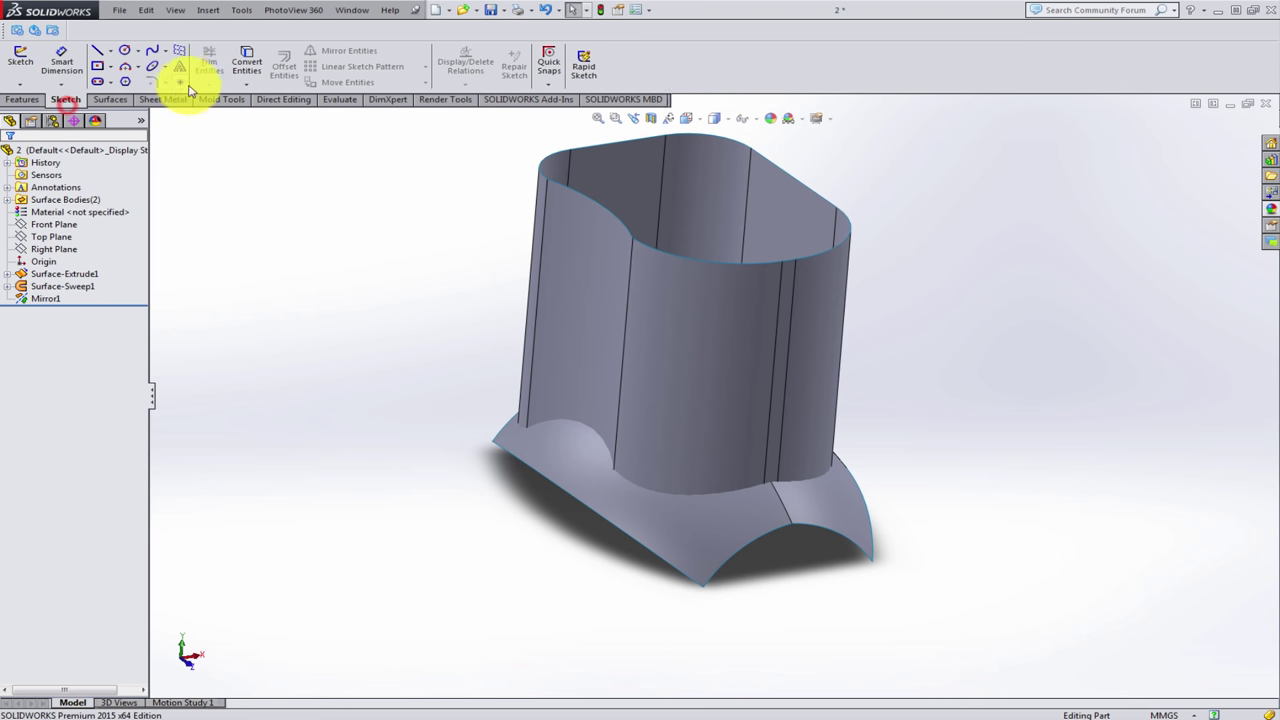
{"action": "left_click", "coordinate": [110, 99]}
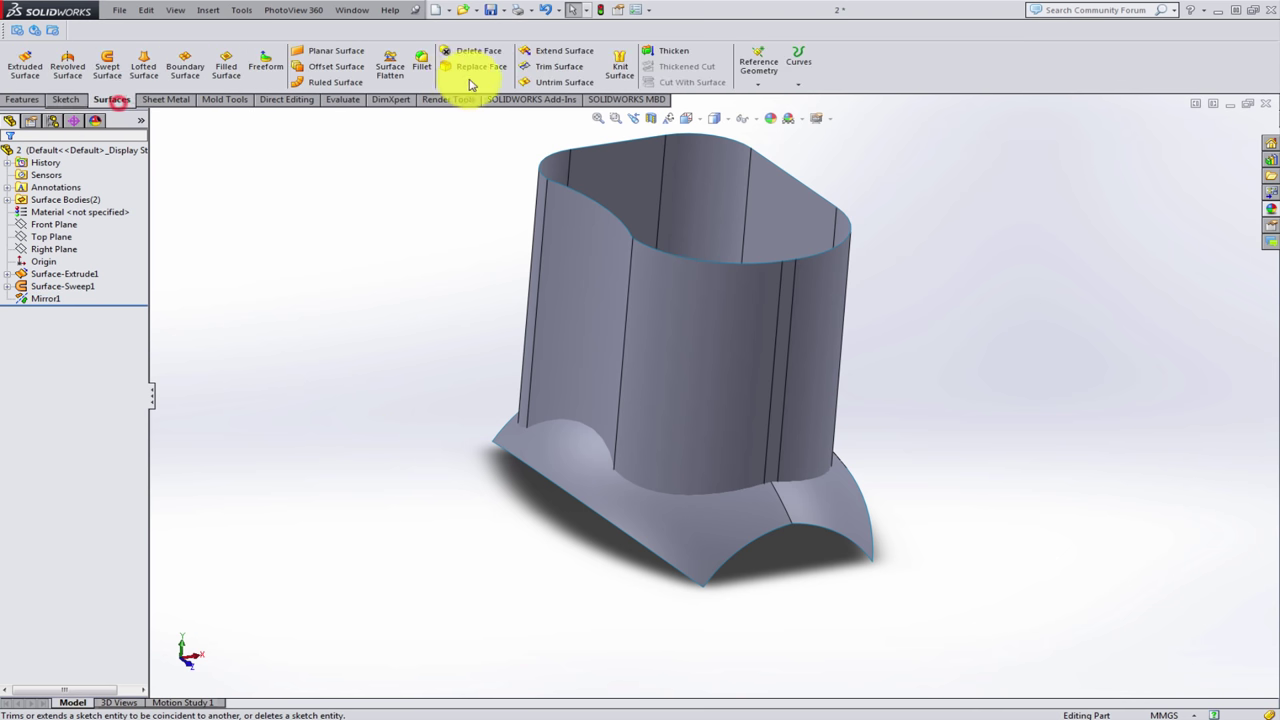
{"action": "left_click", "coordinate": [557, 66]}
{"action": "left_click", "coordinate": [577, 463]}
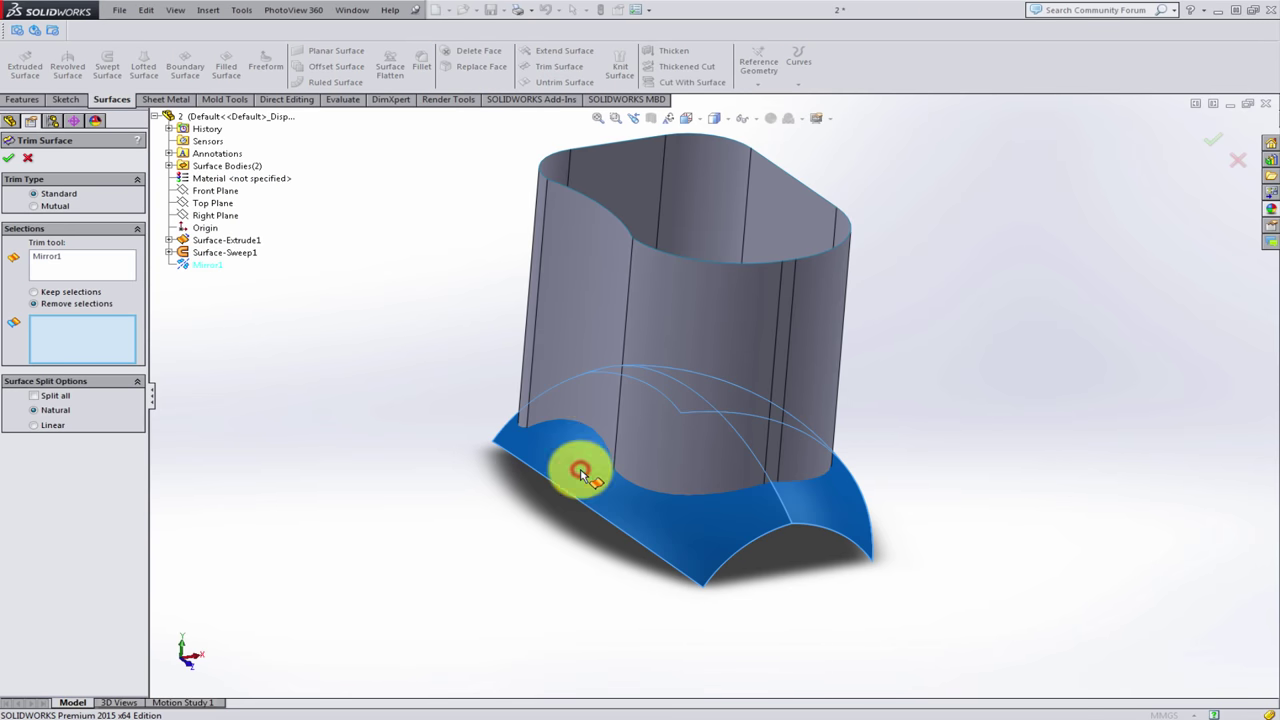
{"action": "left_click", "coordinate": [589, 386]}
{"action": "right_click", "coordinate": [580, 381]}
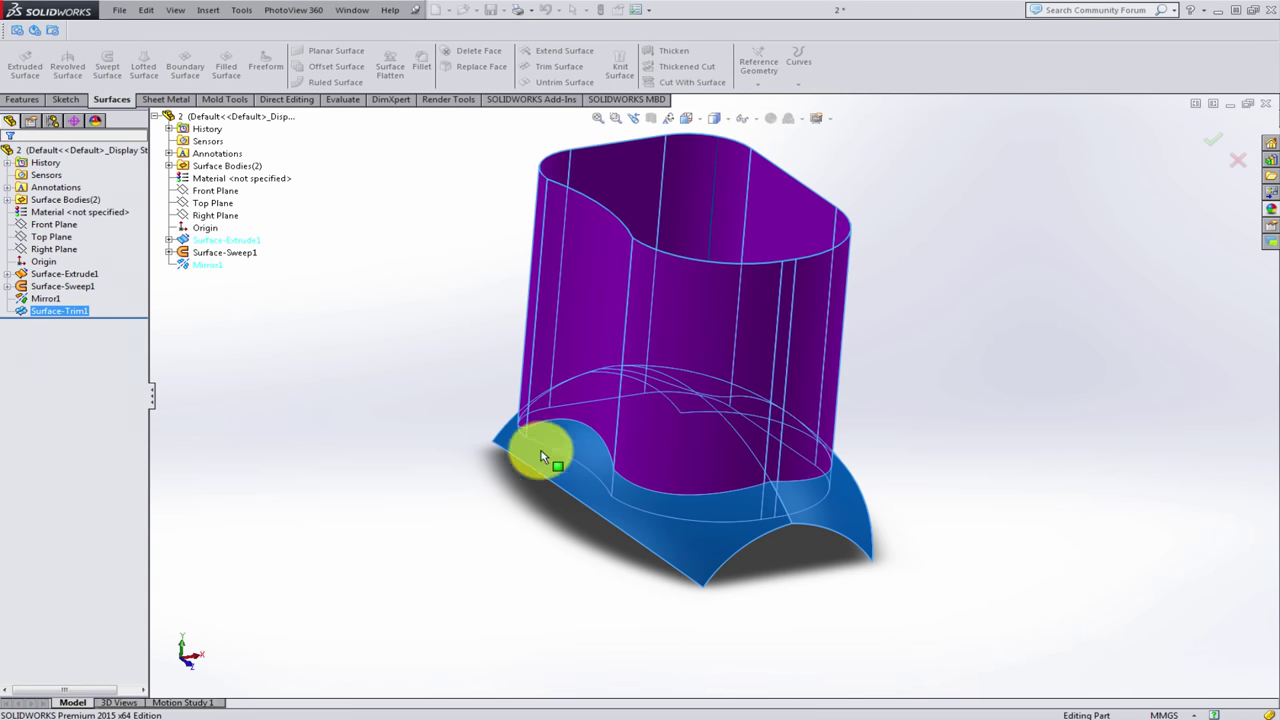
{"action": "middle_click_drag", "start_coordinate": [570, 475], "coordinate": [549, 294]}
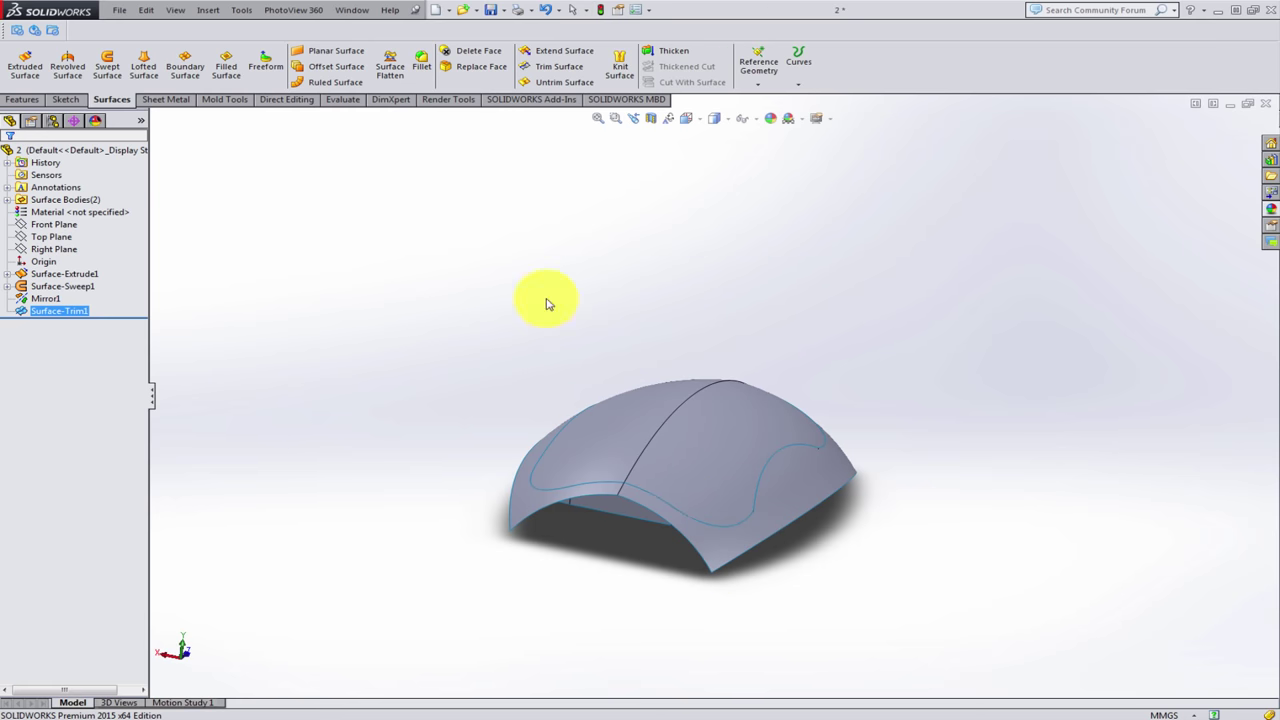
- Trim off the outer bottom pieces using Surface-Trim1 as the tool, creating Surface-Trim2
{"action": "left_click", "coordinate": [538, 67]}
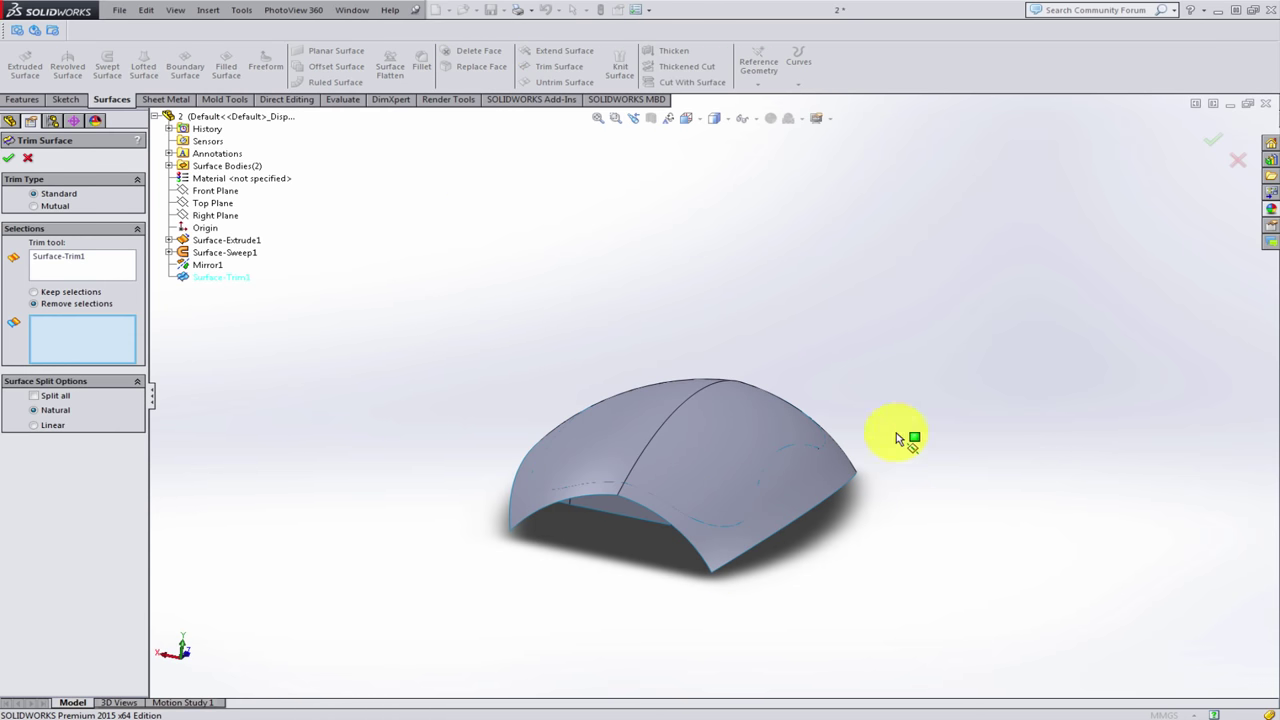
{"action": "middle_click_drag", "start_coordinate": [903, 434], "coordinate": [729, 534]}
{"action": "left_click", "coordinate": [729, 537]}
{"action": "right_click", "coordinate": [872, 441]}
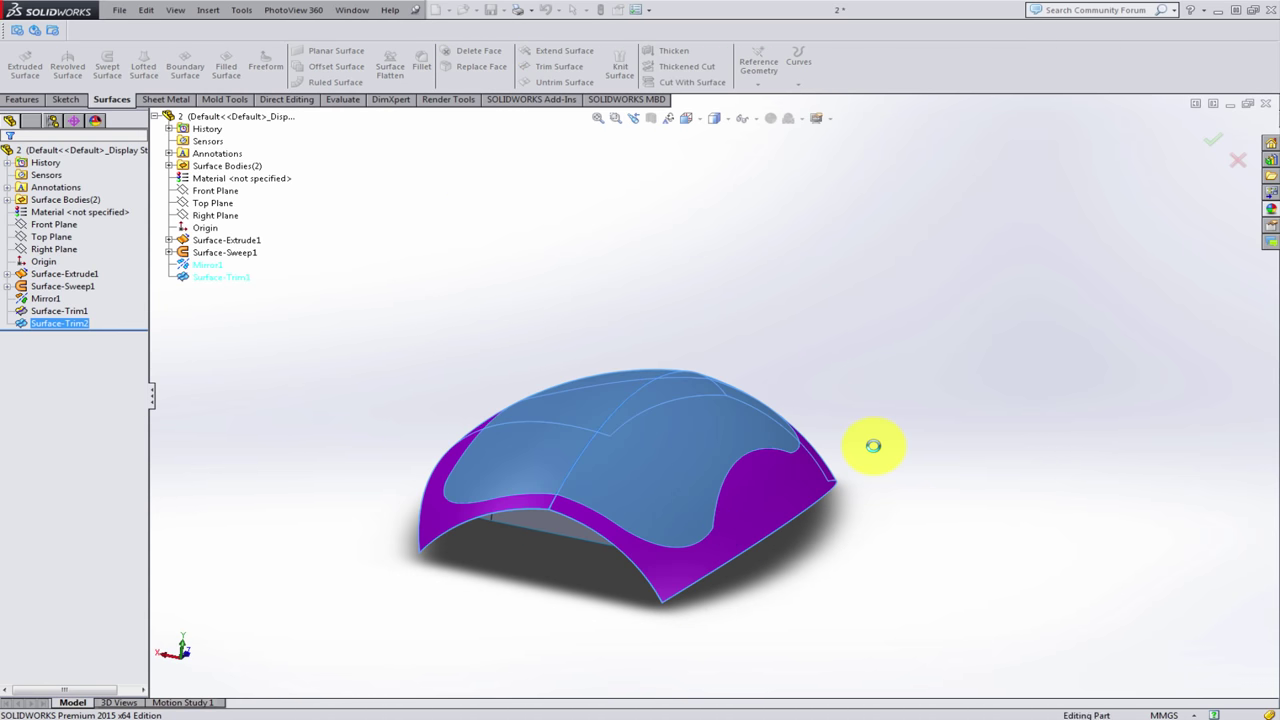
{"action": "middle_click_drag", "start_coordinate": [790, 542], "coordinate": [538, 350]}
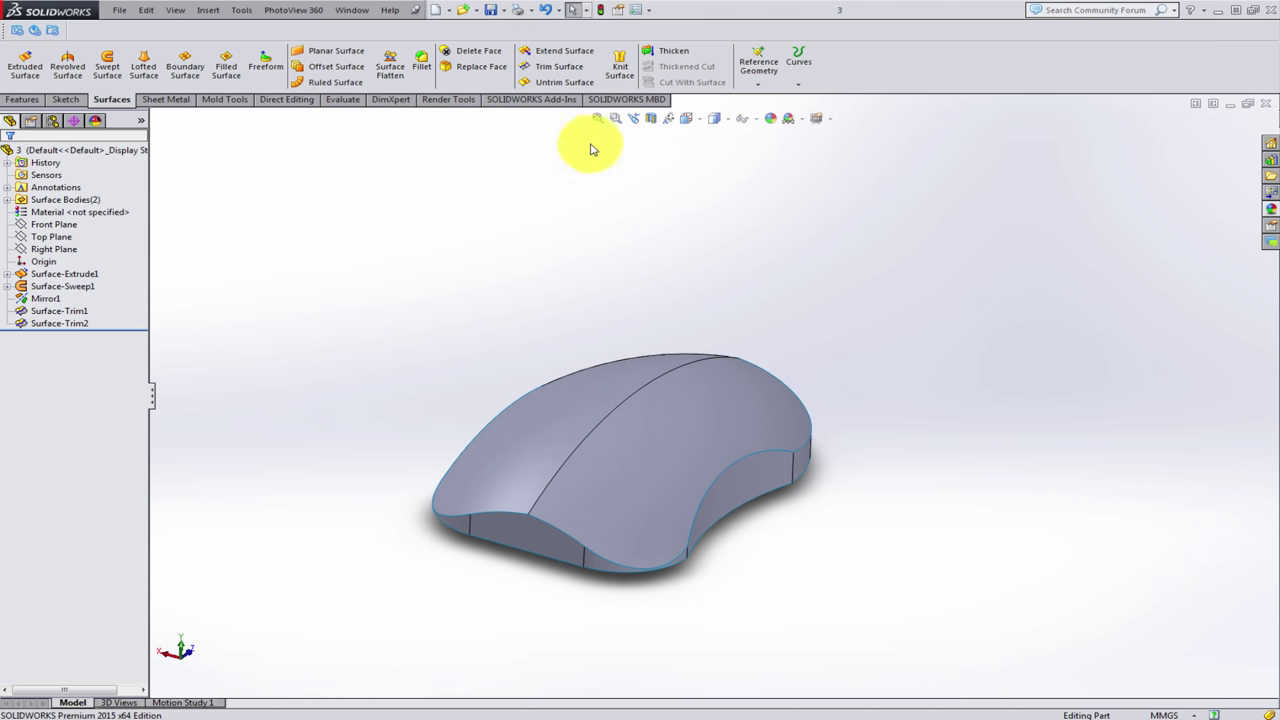
- Knit the trimmed surfaces into Surface-Knit1 with Merge entities enabled
{"action": "left_click", "coordinate": [620, 68]}
{"action": "left_click", "coordinate": [596, 498]}
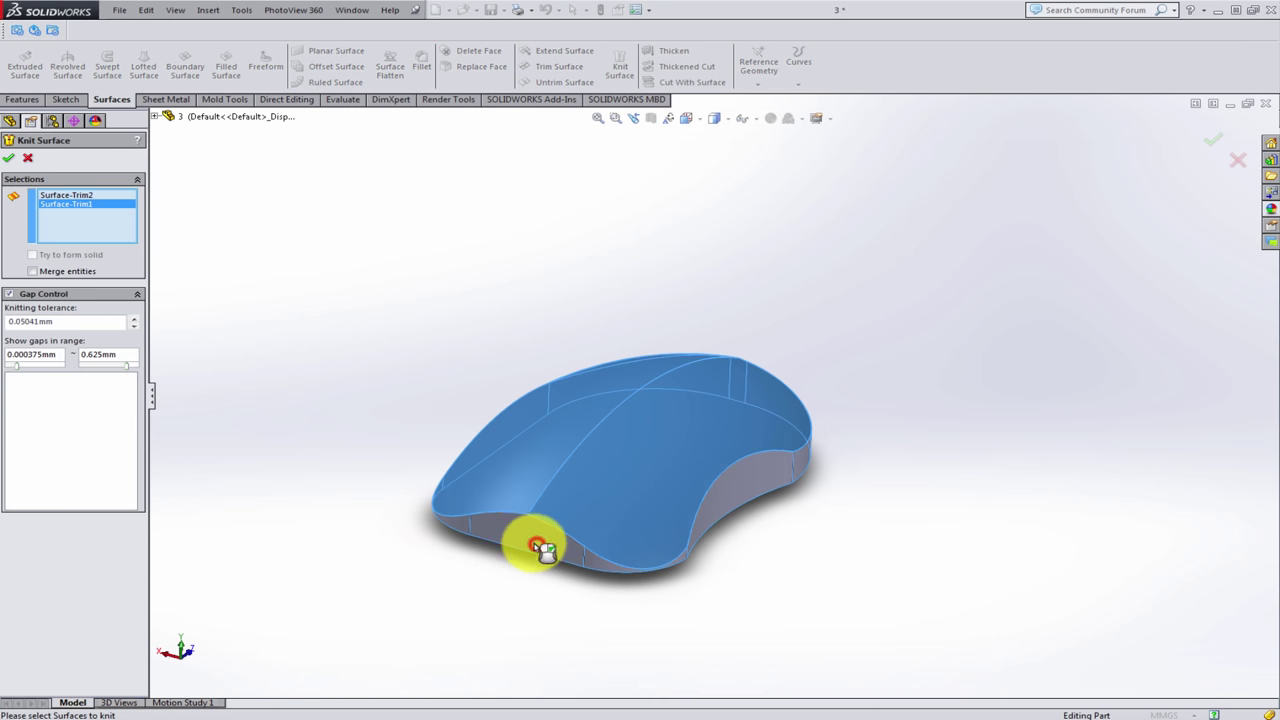
{"action": "left_click", "coordinate": [46, 273]}
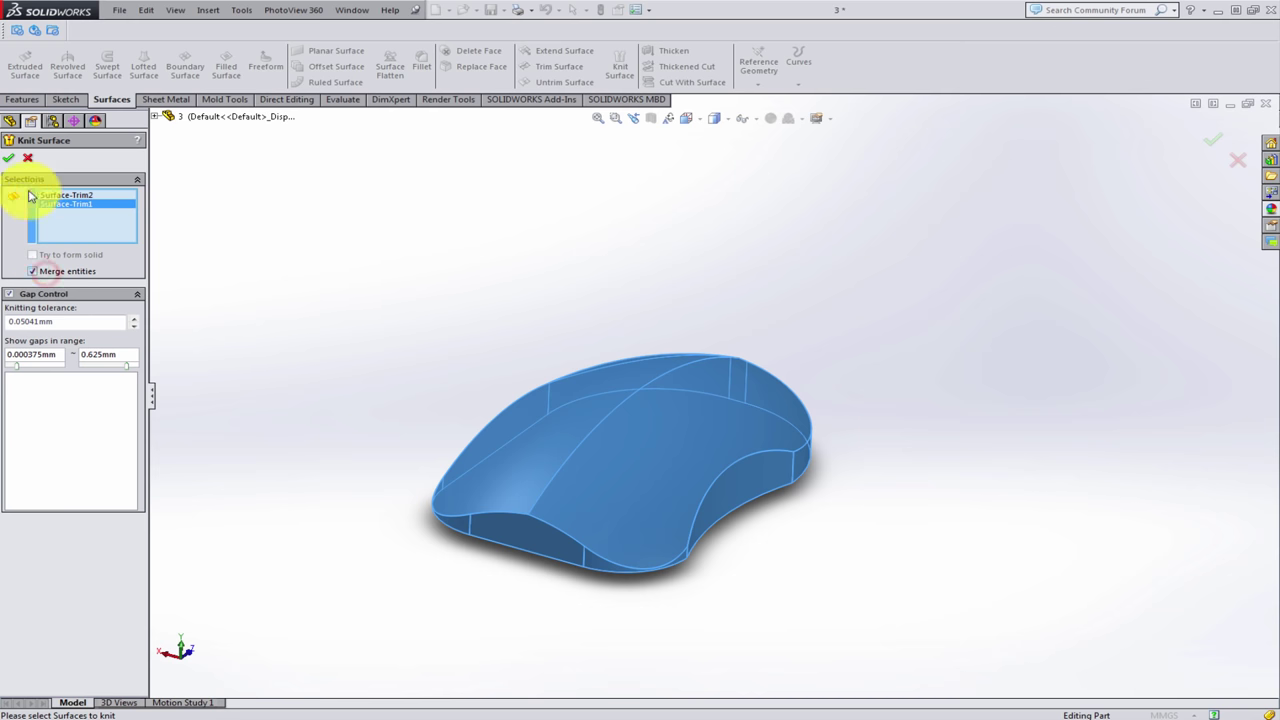
{"action": "left_click", "coordinate": [11, 158]}
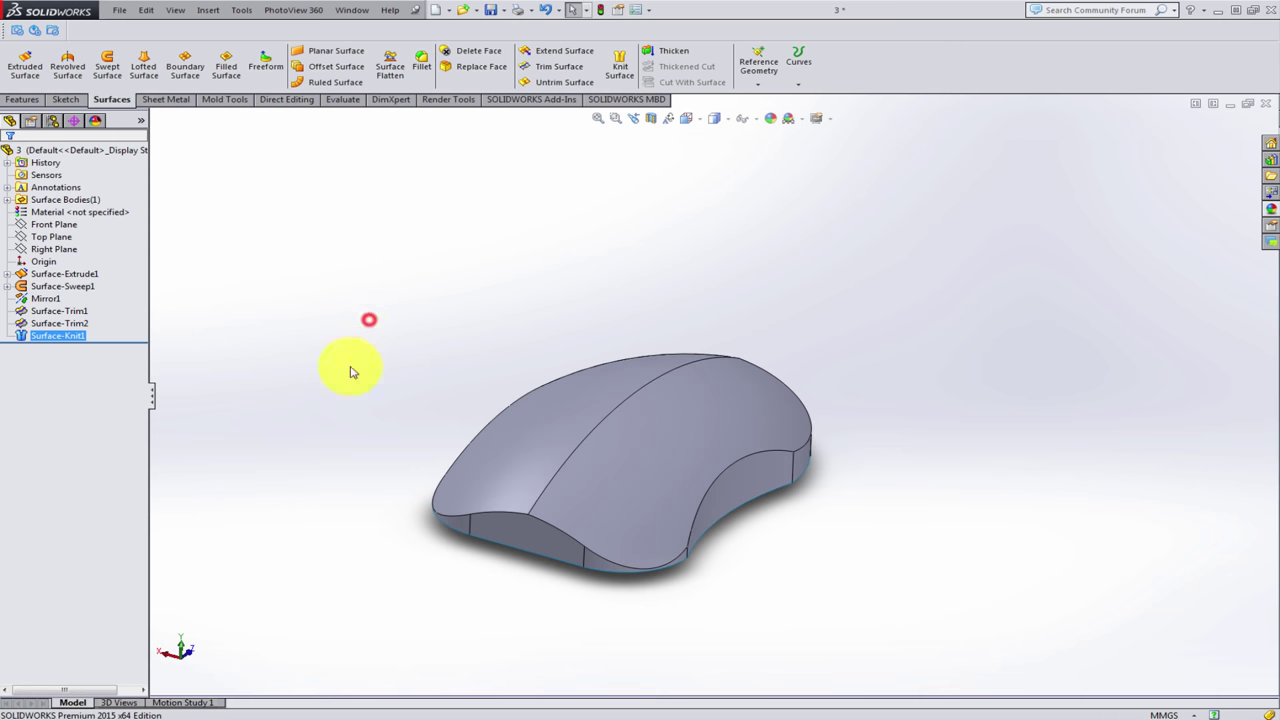
- Start a 10 mm fillet and select the first four top edges around the mouse
{"action": "left_click", "coordinate": [421, 58]}
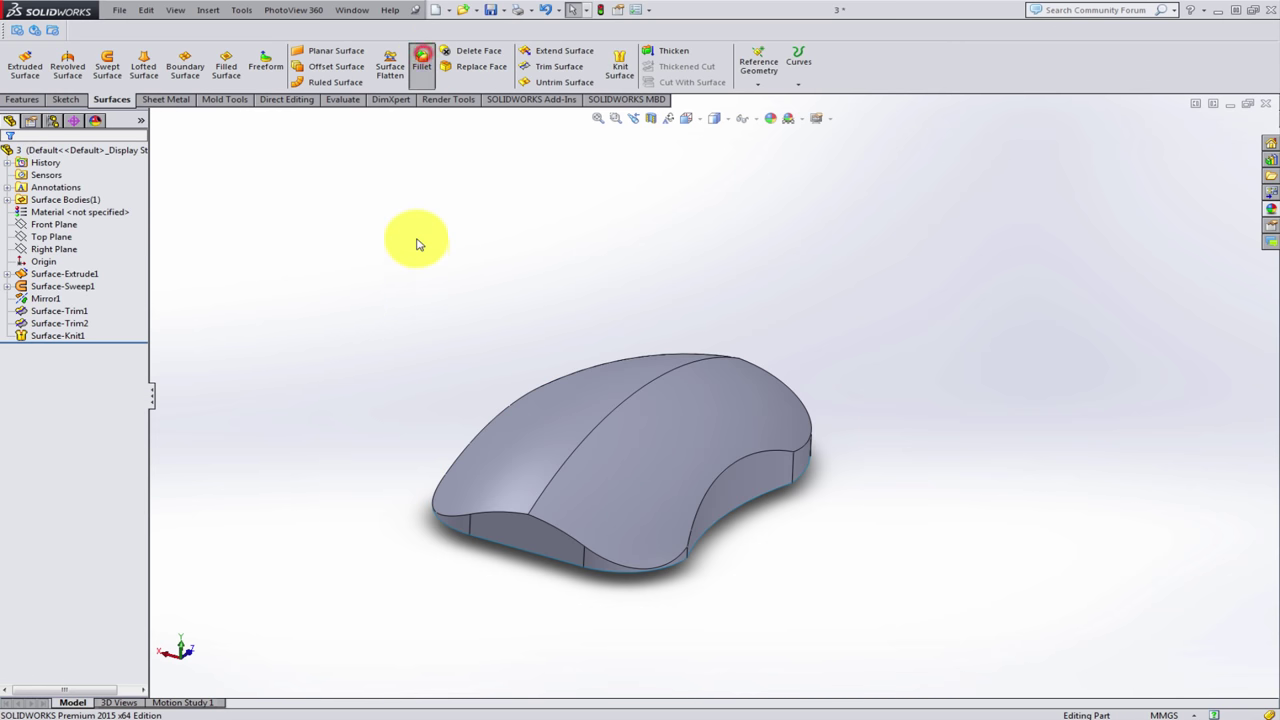
{"action": "middle_click_drag", "start_coordinate": [781, 457], "coordinate": [747, 504]}
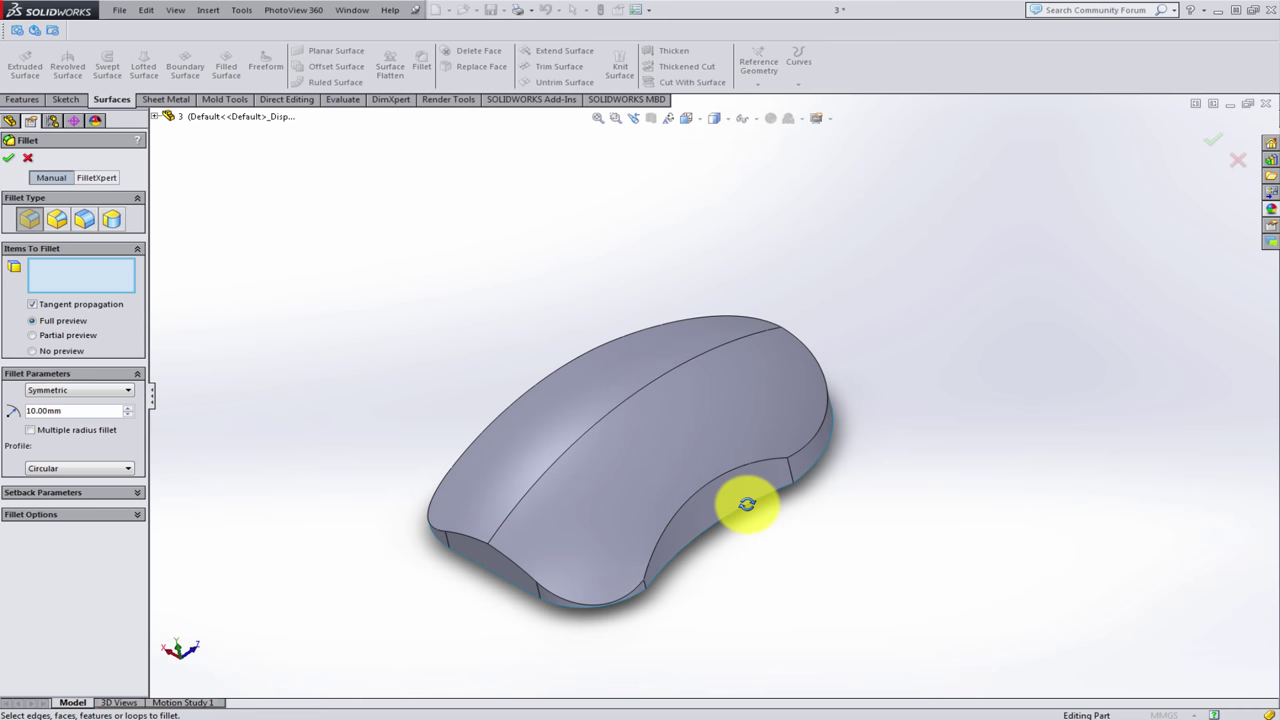
{"action": "left_click", "coordinate": [807, 451]}
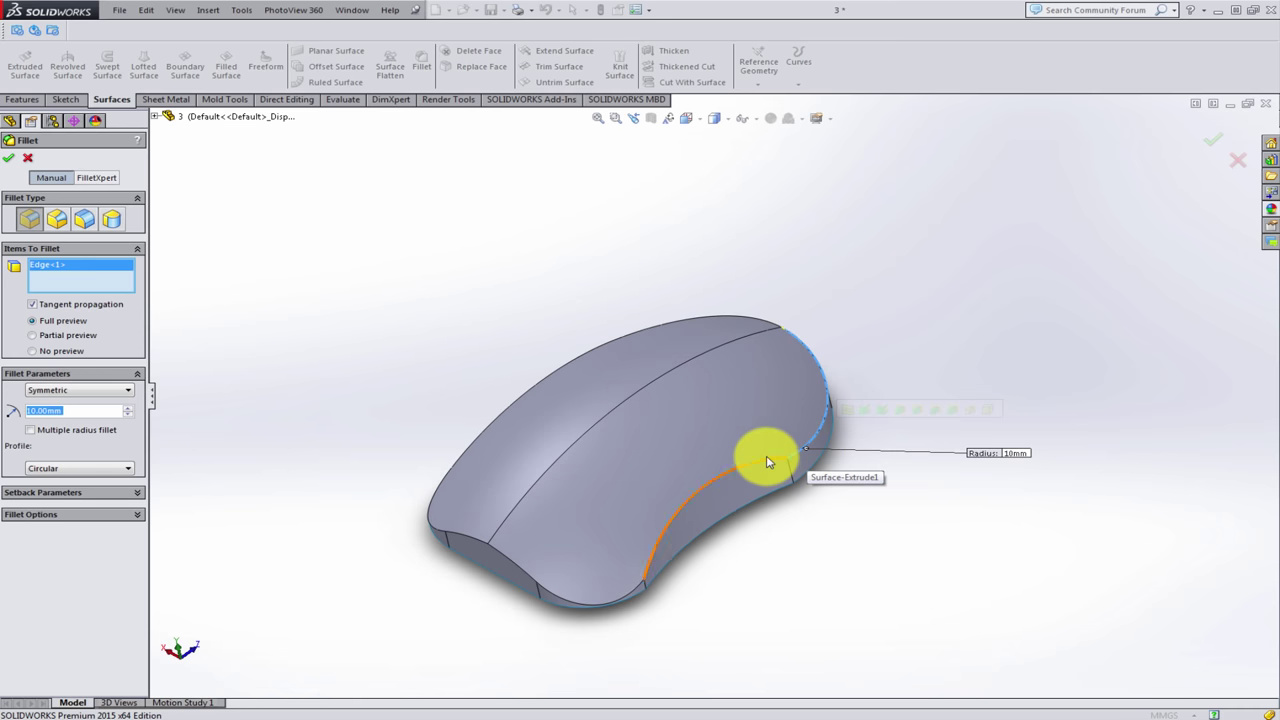
{"action": "left_click", "coordinate": [776, 464]}
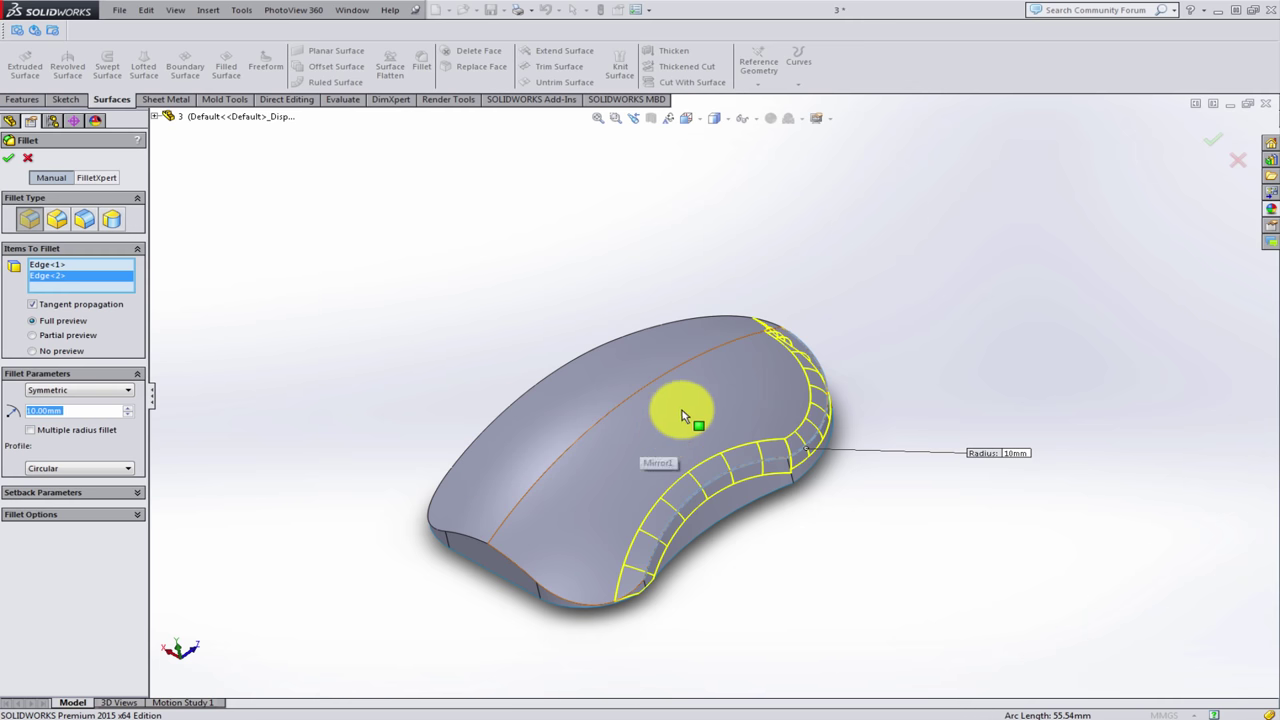
{"action": "mouse_move", "coordinate": [671, 414]}
{"action": "middle_mouse_down"}
{"action": "mouse_move", "coordinate": [909, 371]}
{"action": "mouse_move", "coordinate": [991, 507]}
{"action": "middle_mouse_up"}
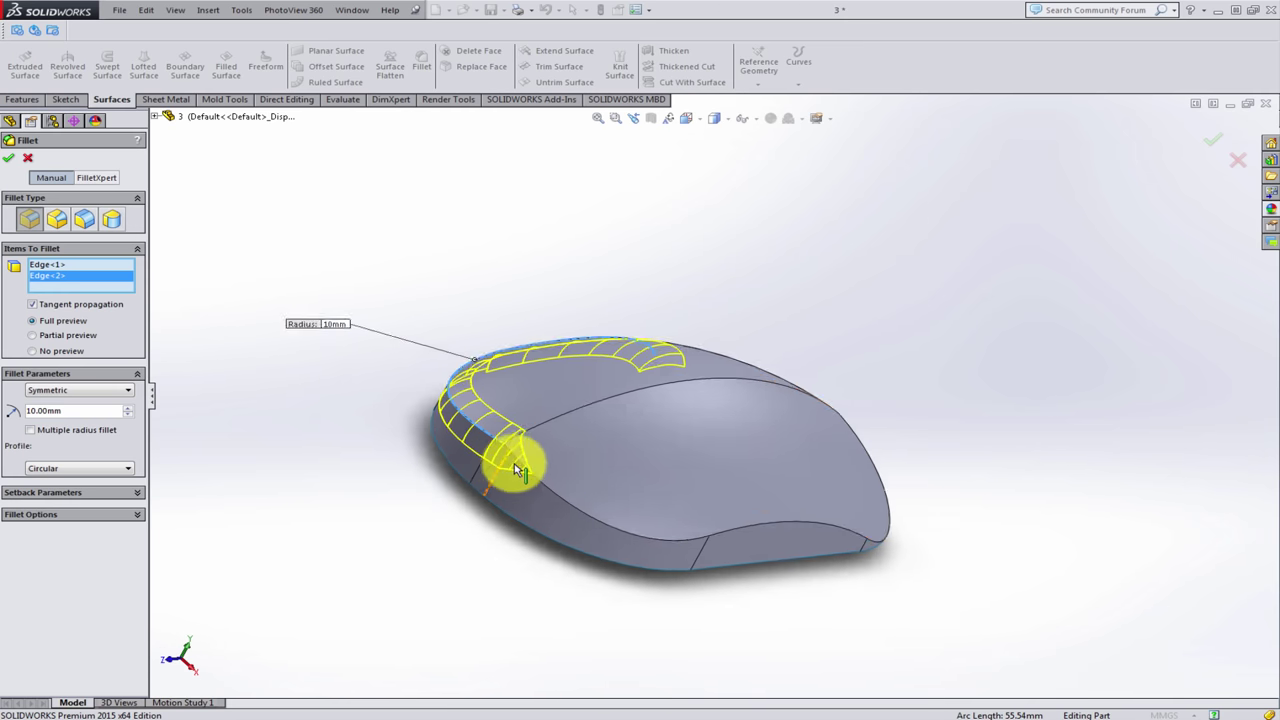
{"action": "scroll", "coordinate": [520, 445], "scroll_direction": "down", "scroll_amount": 5}
{"action": "left_click", "coordinate": [604, 375]}
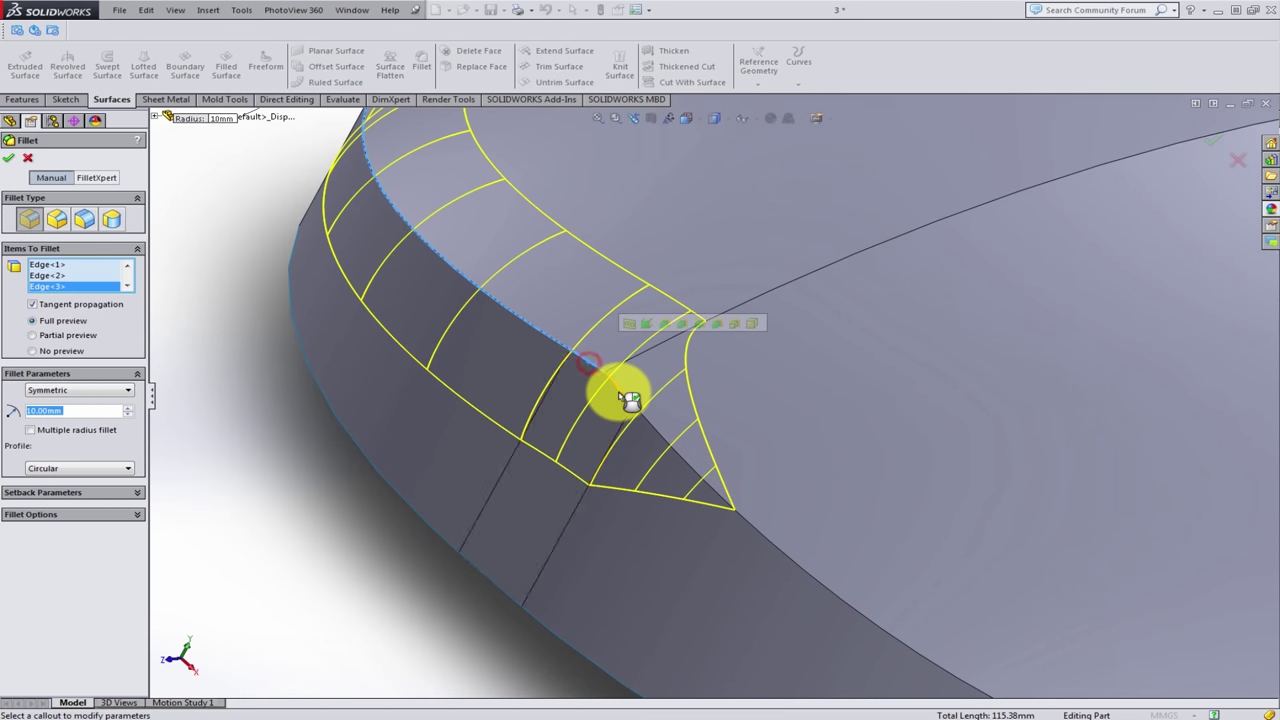
{"action": "left_click", "coordinate": [651, 420]}
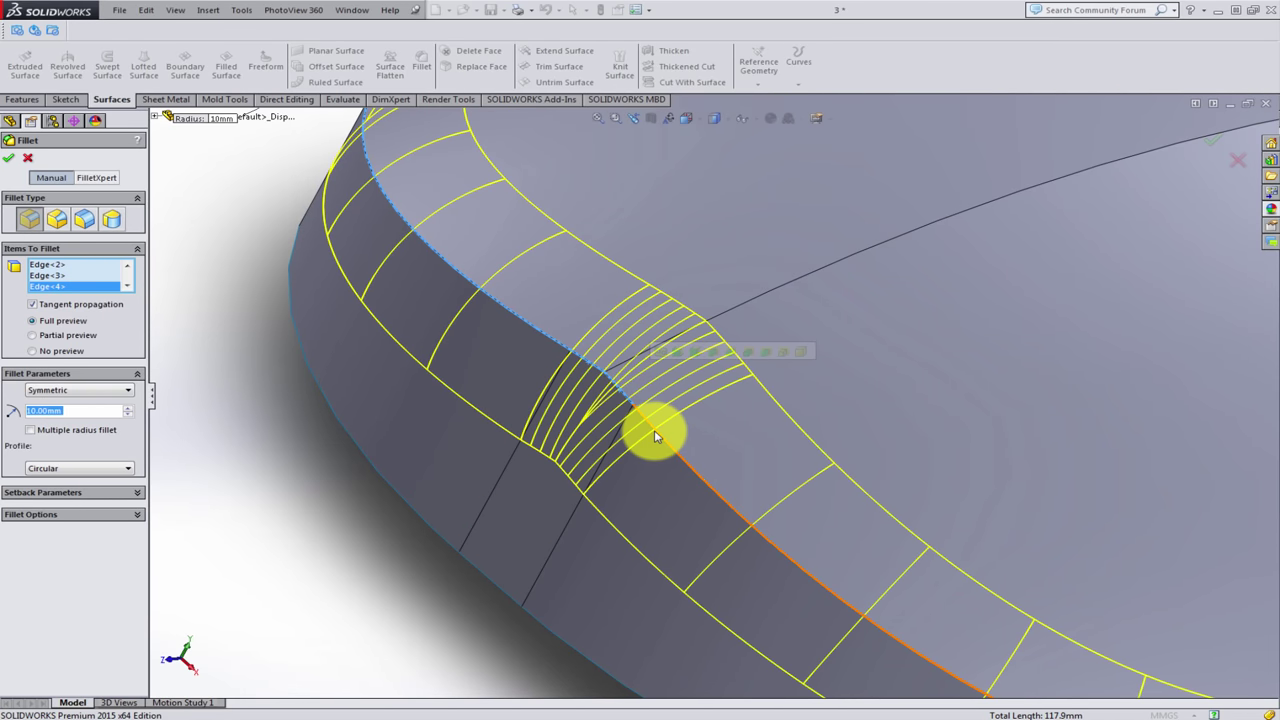
{"action": "scroll", "coordinate": [654, 430], "scroll_direction": "up", "scroll_amount": 3}
{"action": "scroll", "coordinate": [795, 495], "scroll_direction": "up", "scroll_amount": 5}
- Add the fifth and sixth edges, turn off tangent propagation, and apply Fillet1
{"action": "mouse_move", "coordinate": [908, 508]}
{"action": "middle_mouse_down"}
{"action": "mouse_move", "coordinate": [857, 420]}
{"action": "mouse_move", "coordinate": [671, 408]}
{"action": "mouse_move", "coordinate": [659, 443]}
{"action": "mouse_move", "coordinate": [706, 449]}
{"action": "mouse_move", "coordinate": [766, 494]}
{"action": "mouse_move", "coordinate": [794, 566]}
{"action": "middle_mouse_up"}
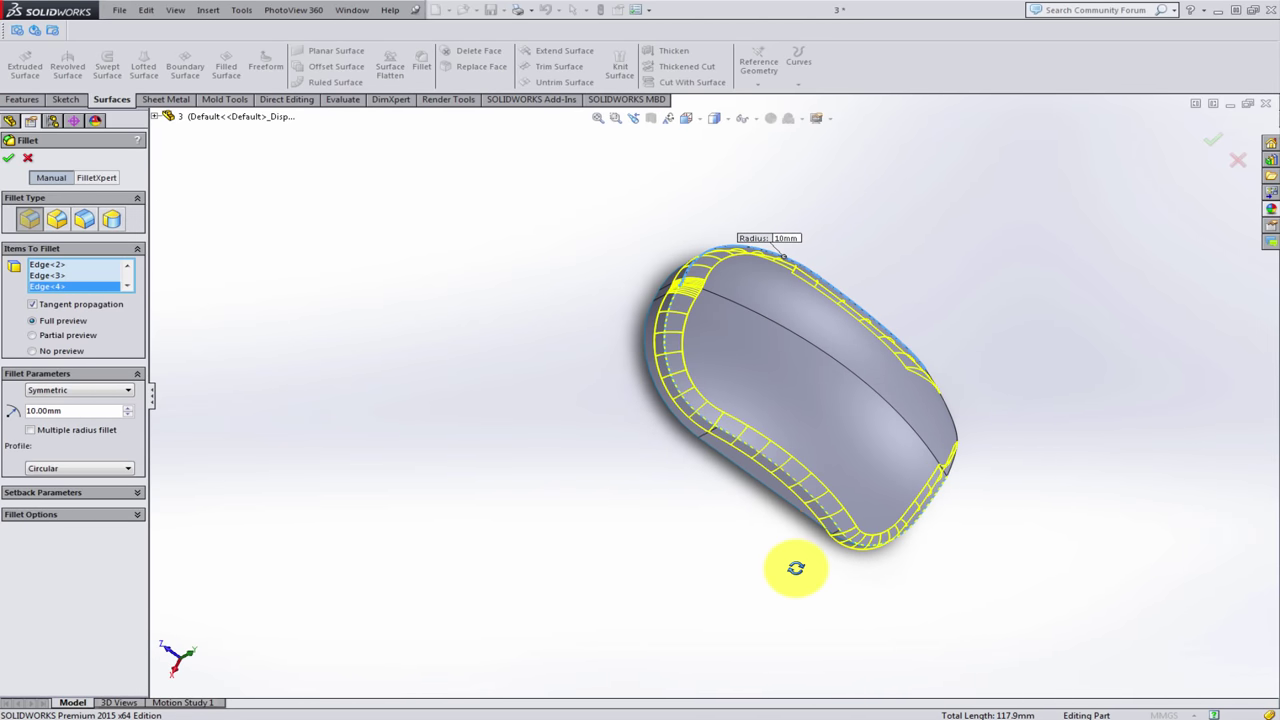
{"action": "scroll", "coordinate": [700, 297], "scroll_direction": "down", "scroll_amount": 5}
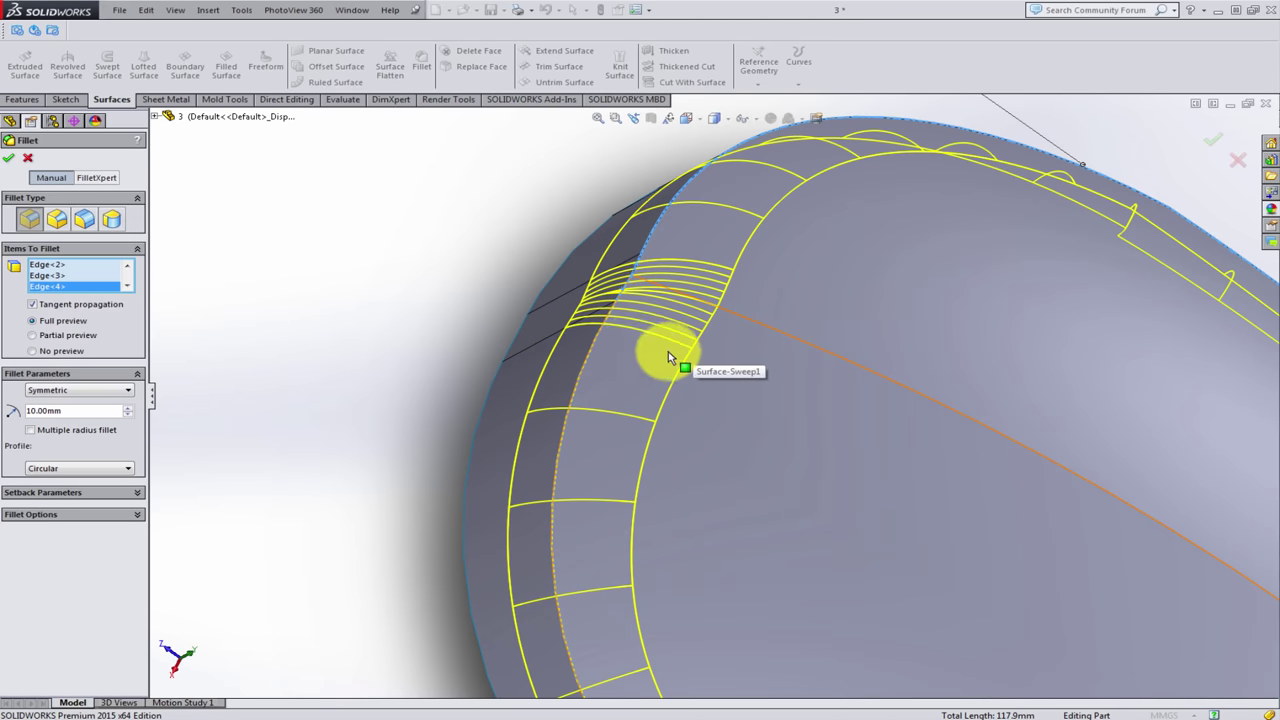
{"action": "left_click", "coordinate": [604, 328]}
{"action": "scroll", "coordinate": [729, 429], "scroll_direction": "up", "scroll_amount": 3}
{"action": "scroll", "coordinate": [757, 500], "scroll_direction": "up", "scroll_amount": 2}
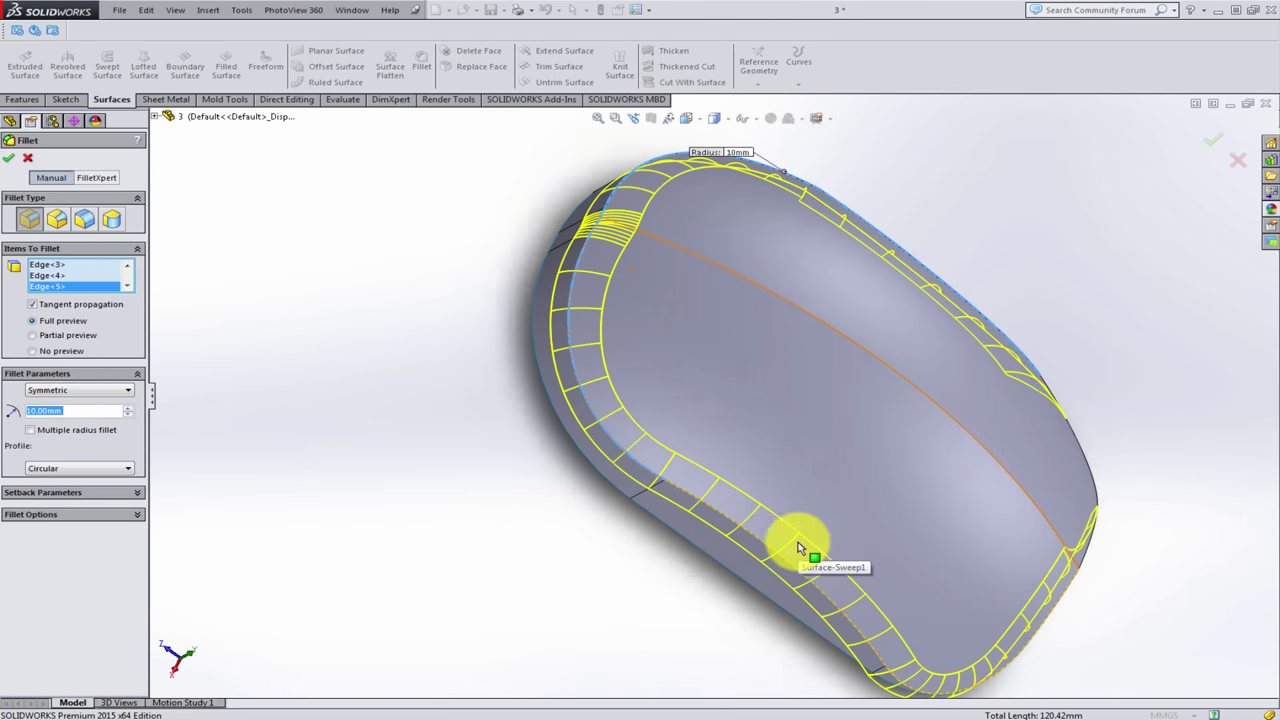
{"action": "scroll", "coordinate": [798, 548], "scroll_direction": "down", "scroll_amount": 5}
{"action": "left_click", "coordinate": [700, 500]}
{"action": "scroll", "coordinate": [935, 456], "scroll_direction": "up", "scroll_amount": 4}
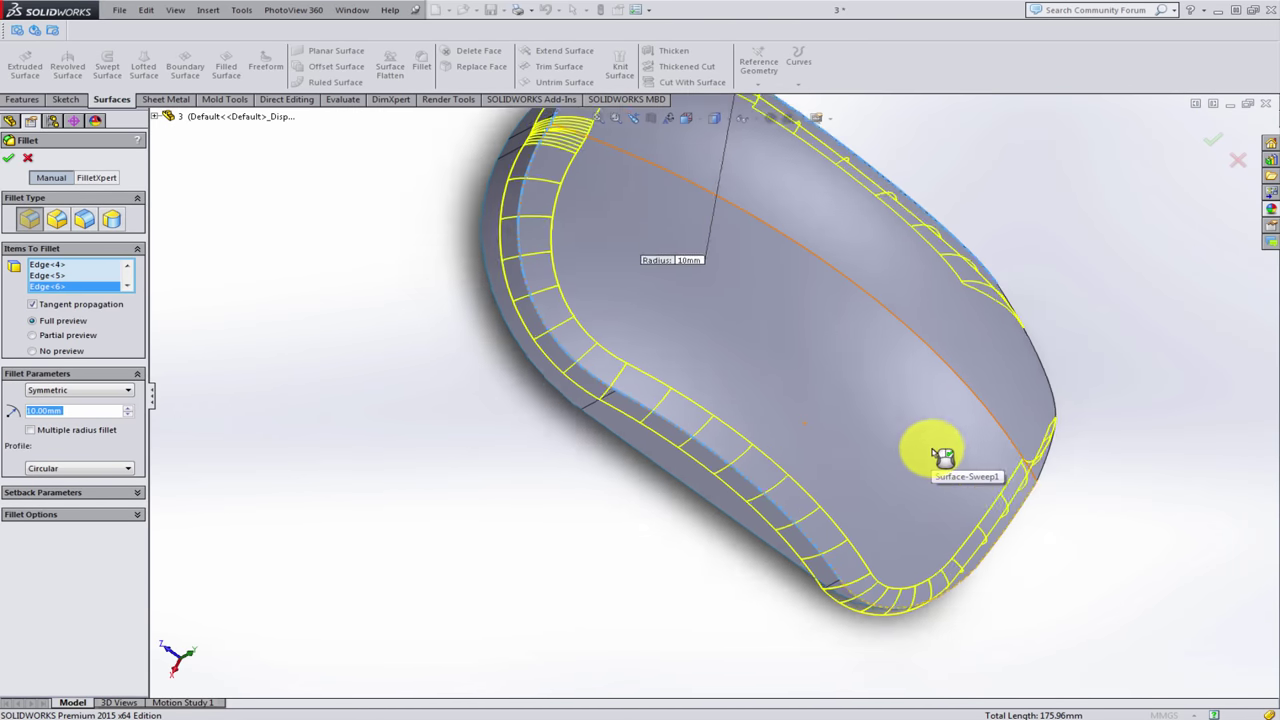
{"action": "scroll", "coordinate": [940, 456], "scroll_direction": "up", "scroll_amount": 2}
{"action": "mouse_move", "coordinate": [943, 462]}
{"action": "middle_mouse_down"}
{"action": "mouse_move", "coordinate": [886, 400]}
{"action": "mouse_move", "coordinate": [860, 410]}
{"action": "middle_mouse_up"}
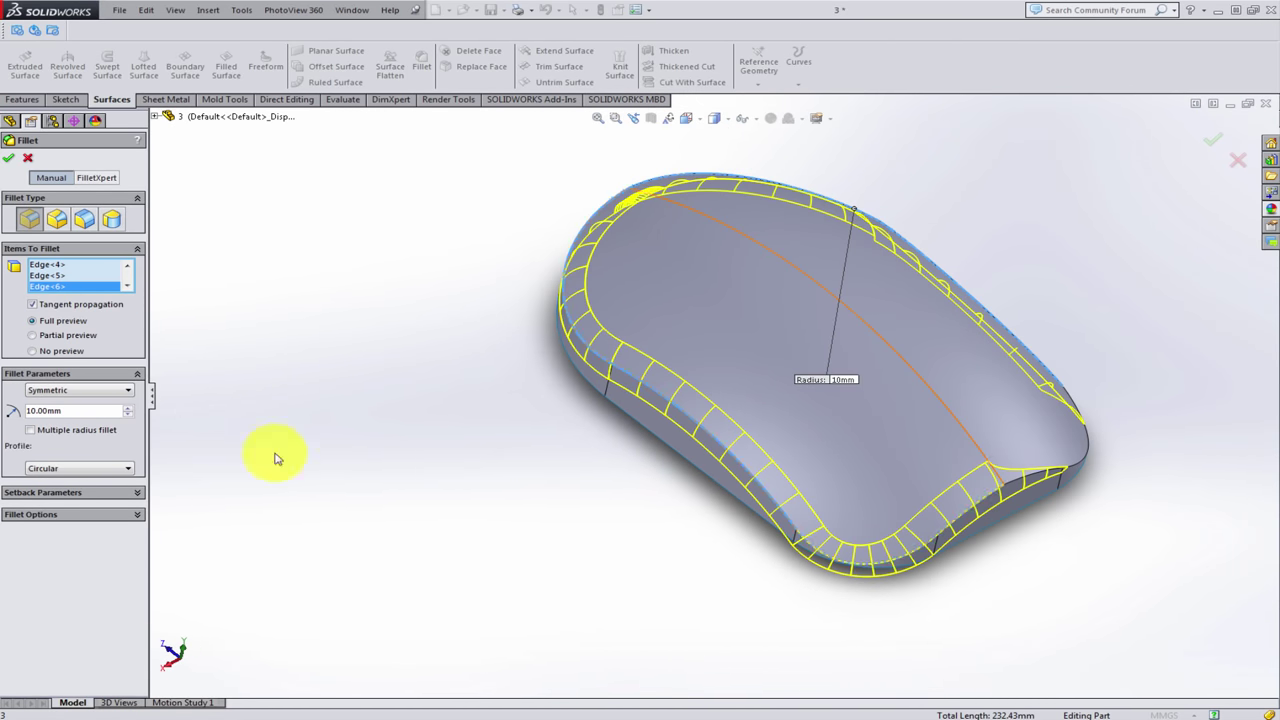
{"action": "left_click", "coordinate": [69, 307]}
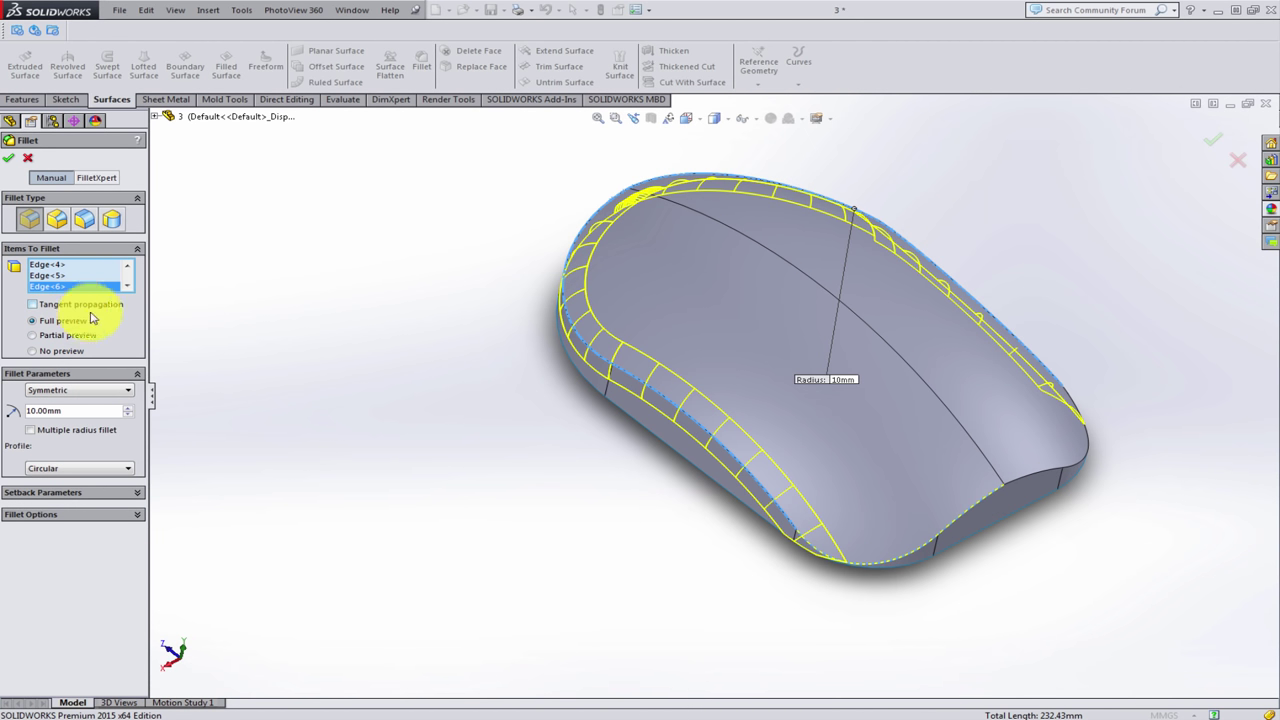
{"action": "mouse_move", "coordinate": [857, 443]}
{"action": "middle_mouse_down"}
{"action": "mouse_move", "coordinate": [749, 391]}
{"action": "mouse_move", "coordinate": [683, 448]}
{"action": "middle_mouse_up"}
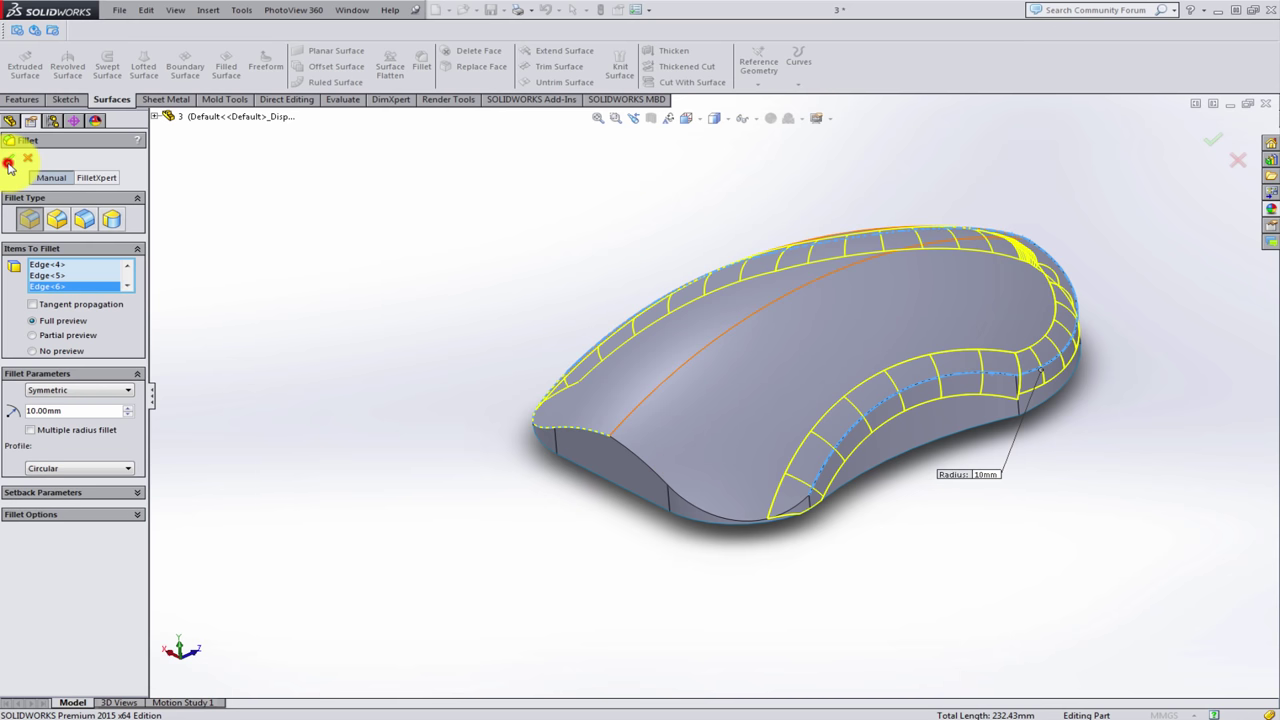
{"action": "left_click", "coordinate": [8, 160]}
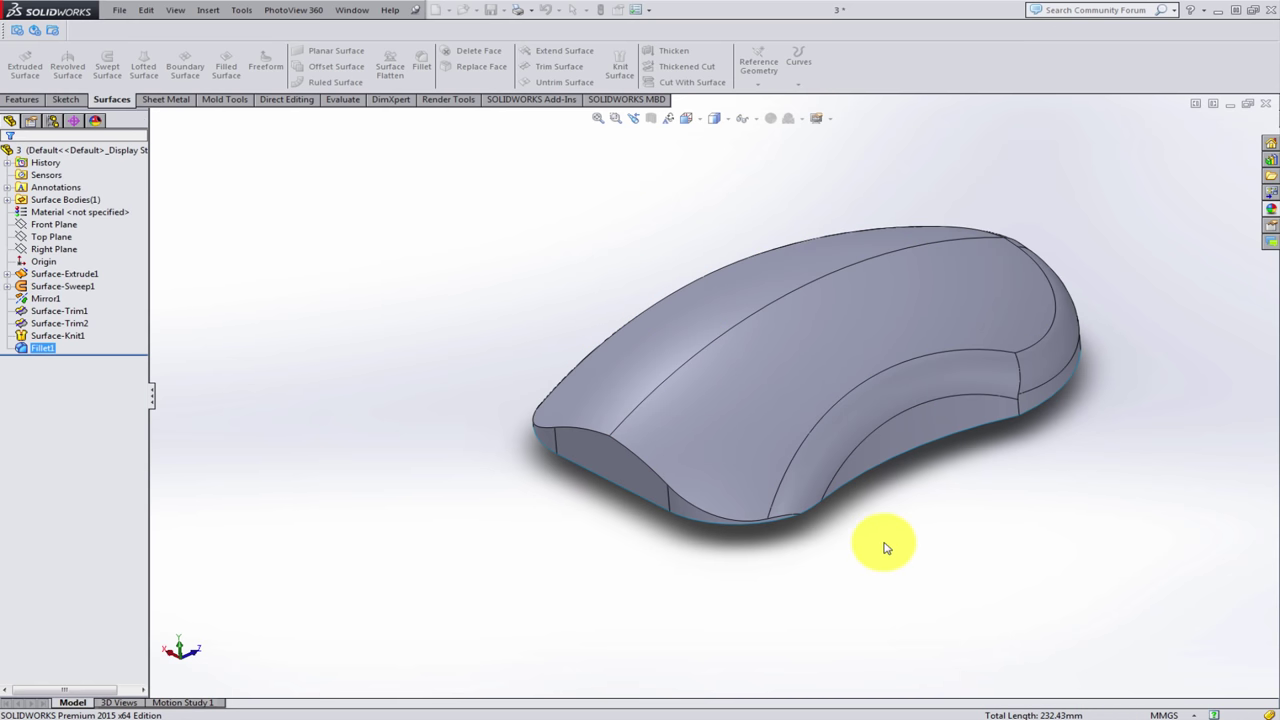
{"action": "left_click", "coordinate": [936, 533]}
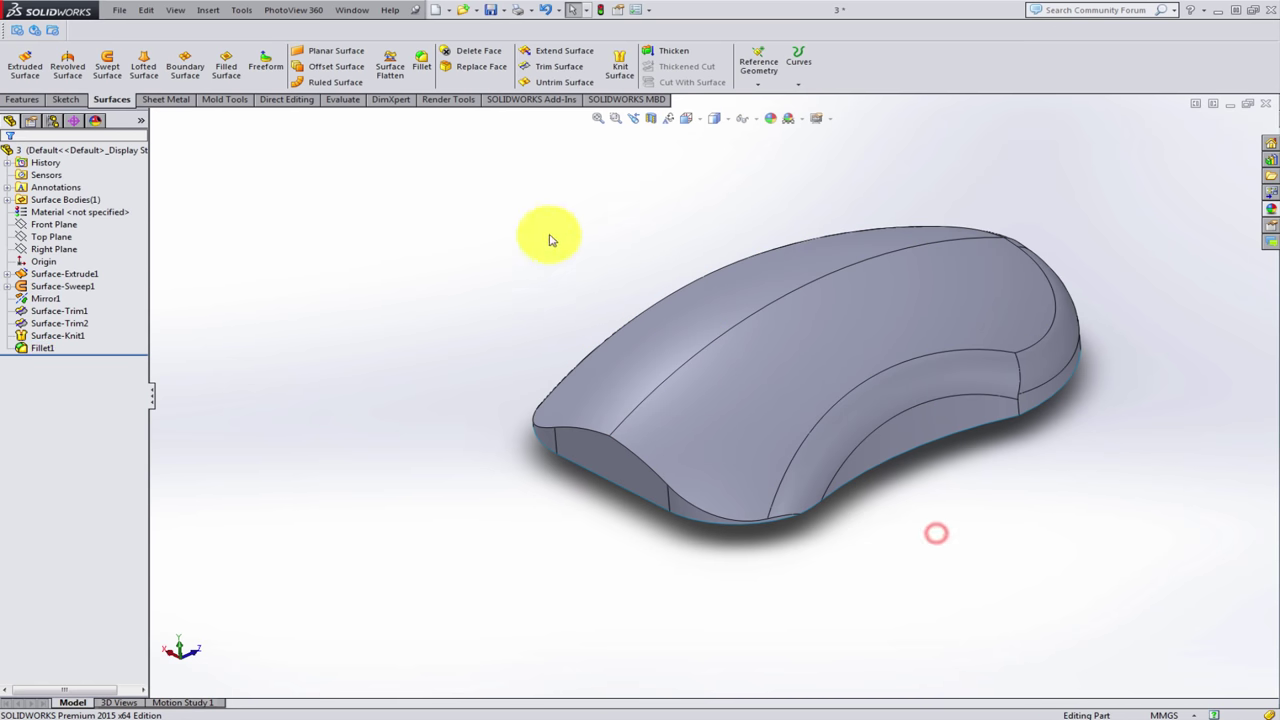
- Start a second fillet on the two side corner edges of the mouse
{"action": "left_click", "coordinate": [421, 62]}
{"action": "scroll", "coordinate": [1060, 390], "scroll_direction": "down", "scroll_amount": 5}
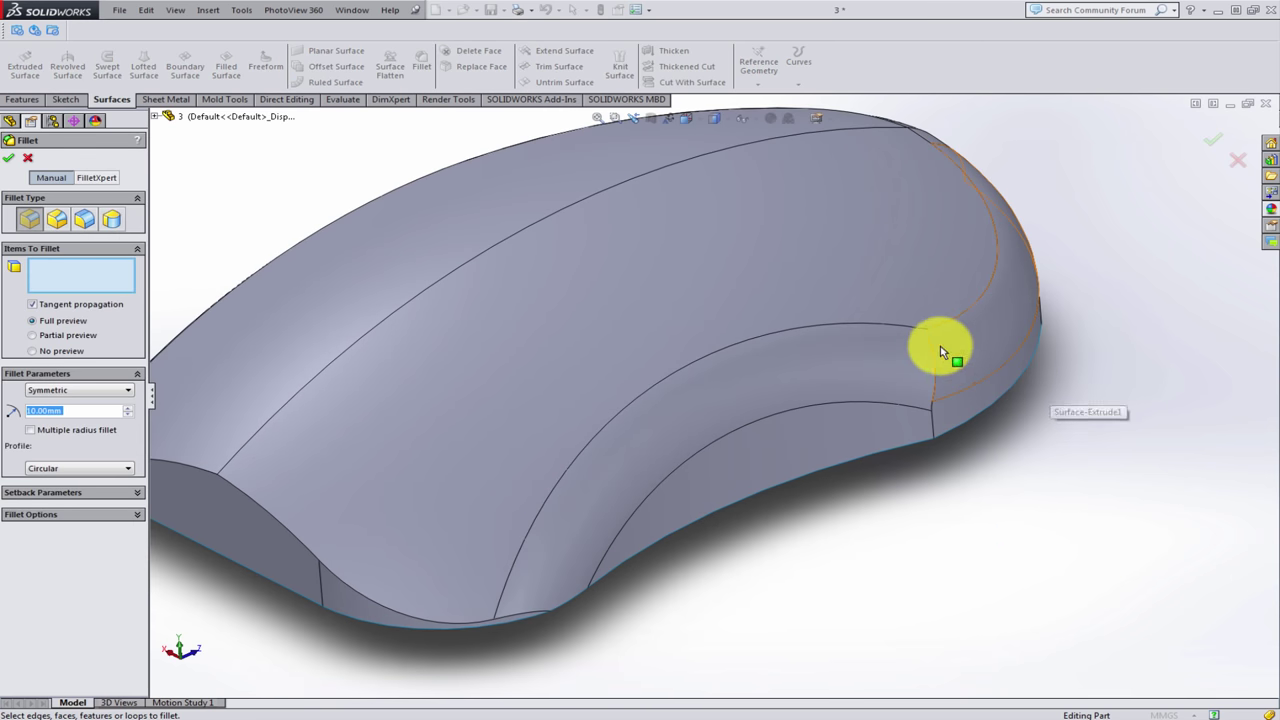
{"action": "left_click", "coordinate": [932, 350]}
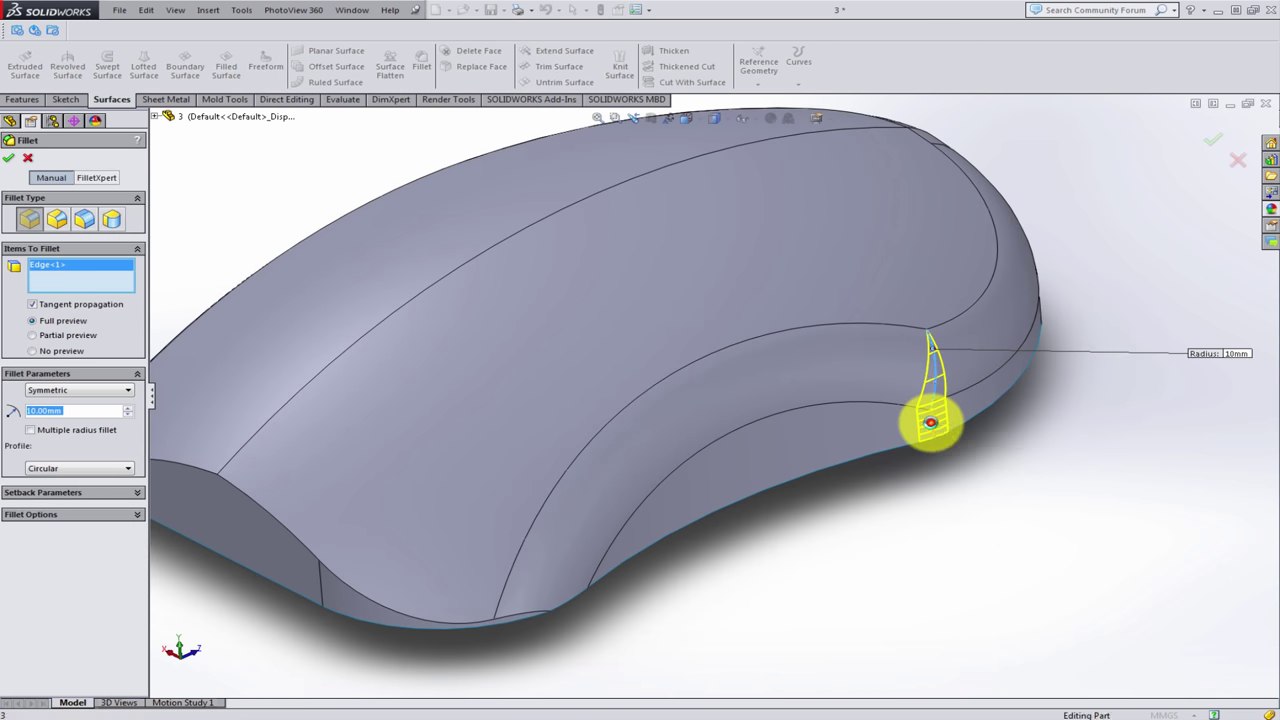
{"action": "left_click", "coordinate": [930, 422]}
{"action": "scroll", "coordinate": [500, 420], "scroll_direction": "up", "scroll_amount": 3}
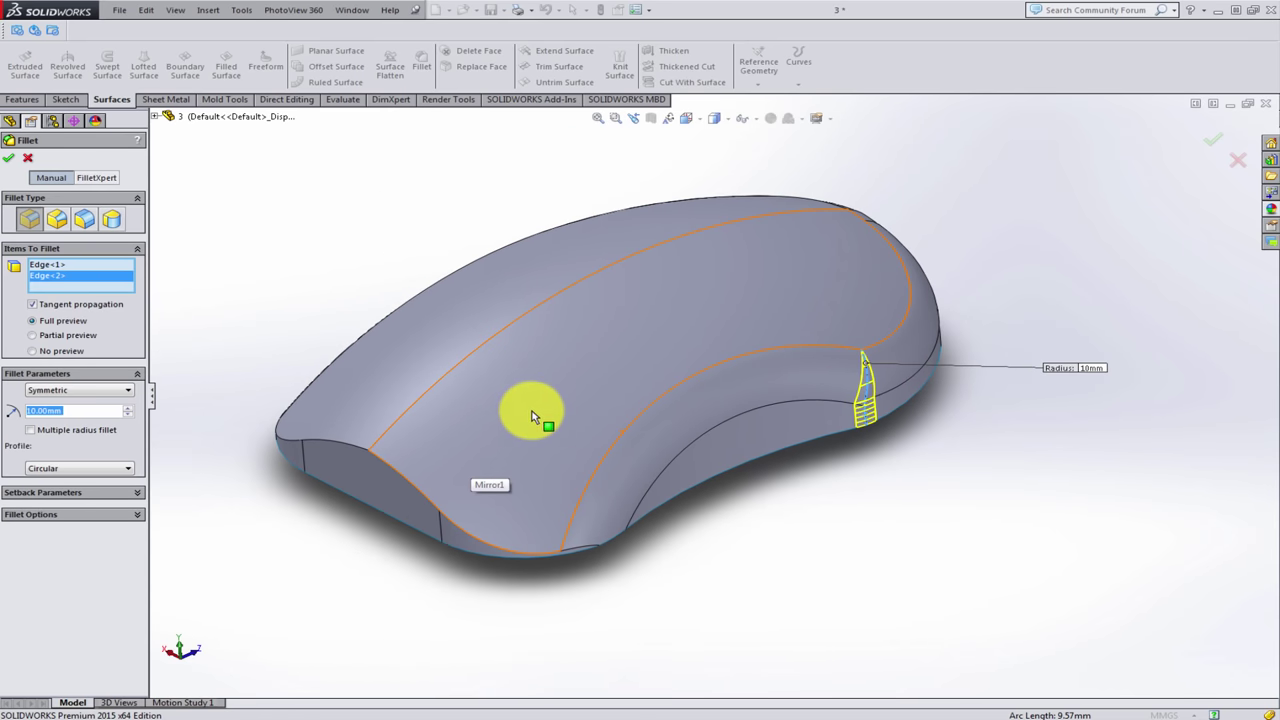
{"action": "mouse_move", "coordinate": [532, 417]}
{"action": "middle_mouse_down"}
{"action": "mouse_move", "coordinate": [723, 434]}
{"action": "mouse_move", "coordinate": [663, 477]}
{"action": "mouse_move", "coordinate": [457, 346]}
{"action": "middle_mouse_up"}
{"action": "scroll", "coordinate": [533, 333], "scroll_direction": "down", "scroll_amount": 3}
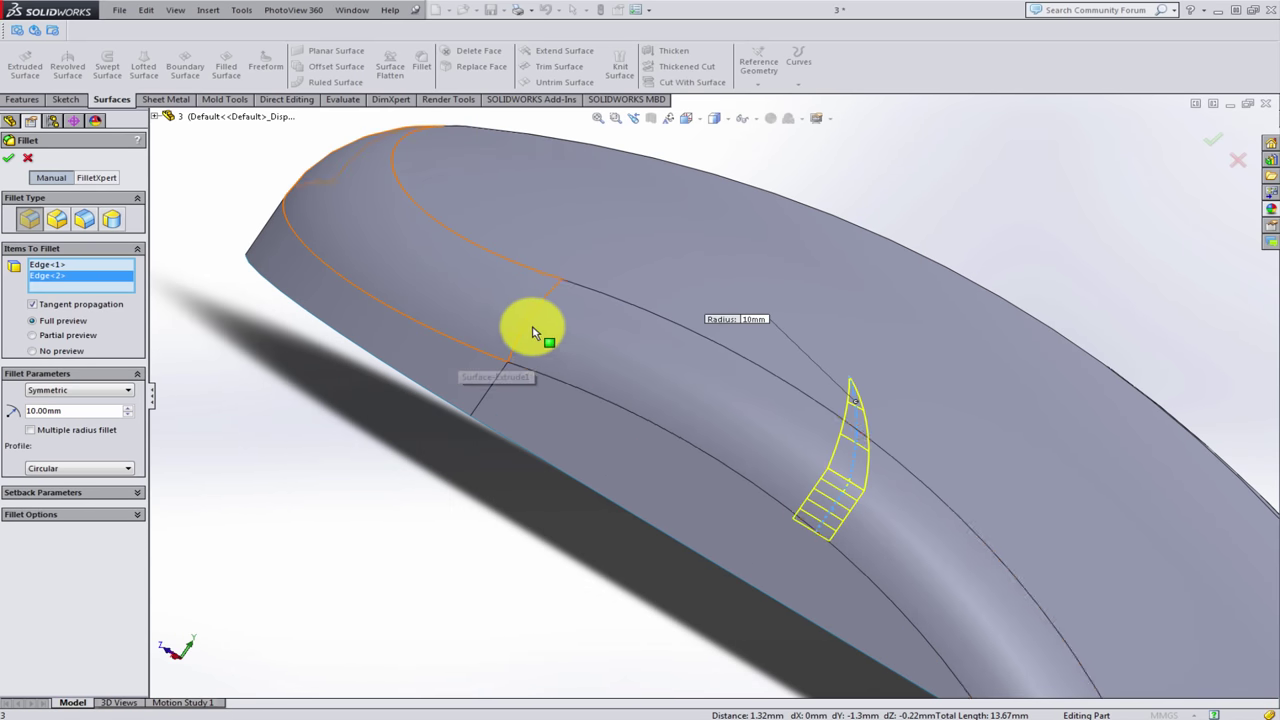
{"action": "scroll", "coordinate": [527, 330], "scroll_direction": "up", "scroll_amount": 3}
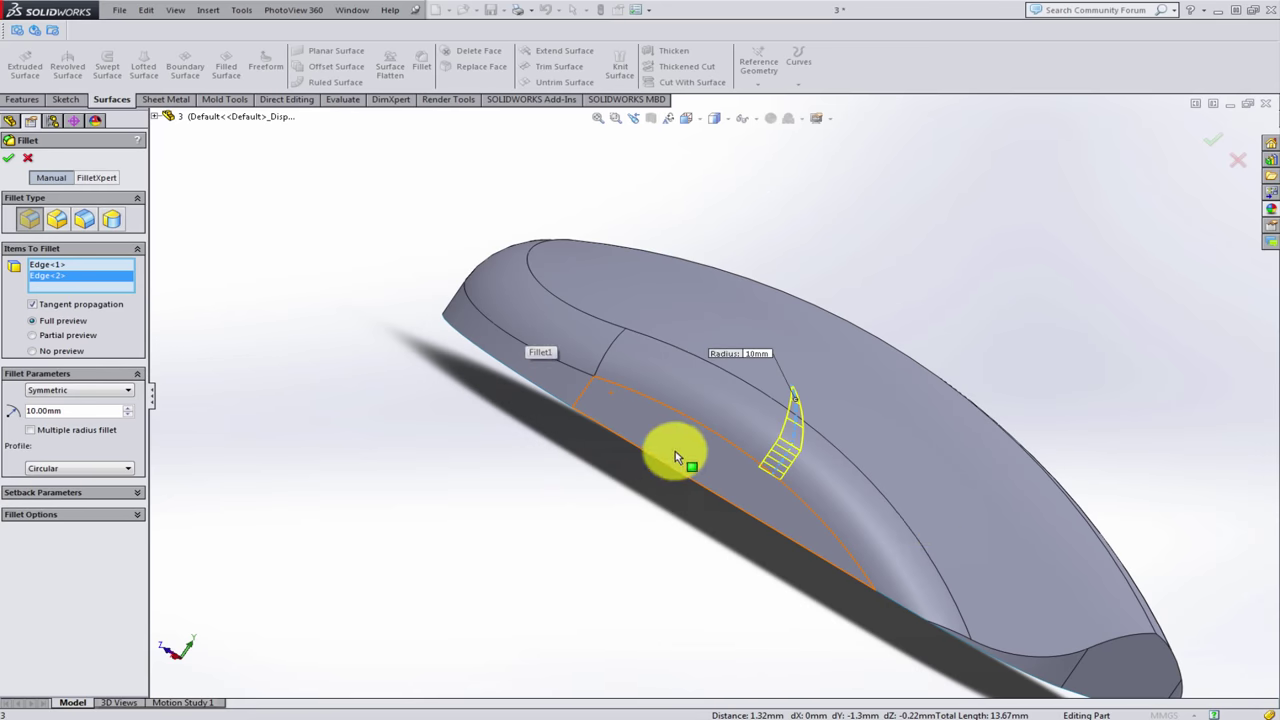
{"action": "mouse_move", "coordinate": [677, 451]}
{"action": "middle_mouse_down"}
{"action": "mouse_move", "coordinate": [820, 477]}
{"action": "mouse_move", "coordinate": [980, 534]}
{"action": "mouse_move", "coordinate": [1045, 505]}
{"action": "mouse_move", "coordinate": [943, 480]}
{"action": "middle_mouse_up"}
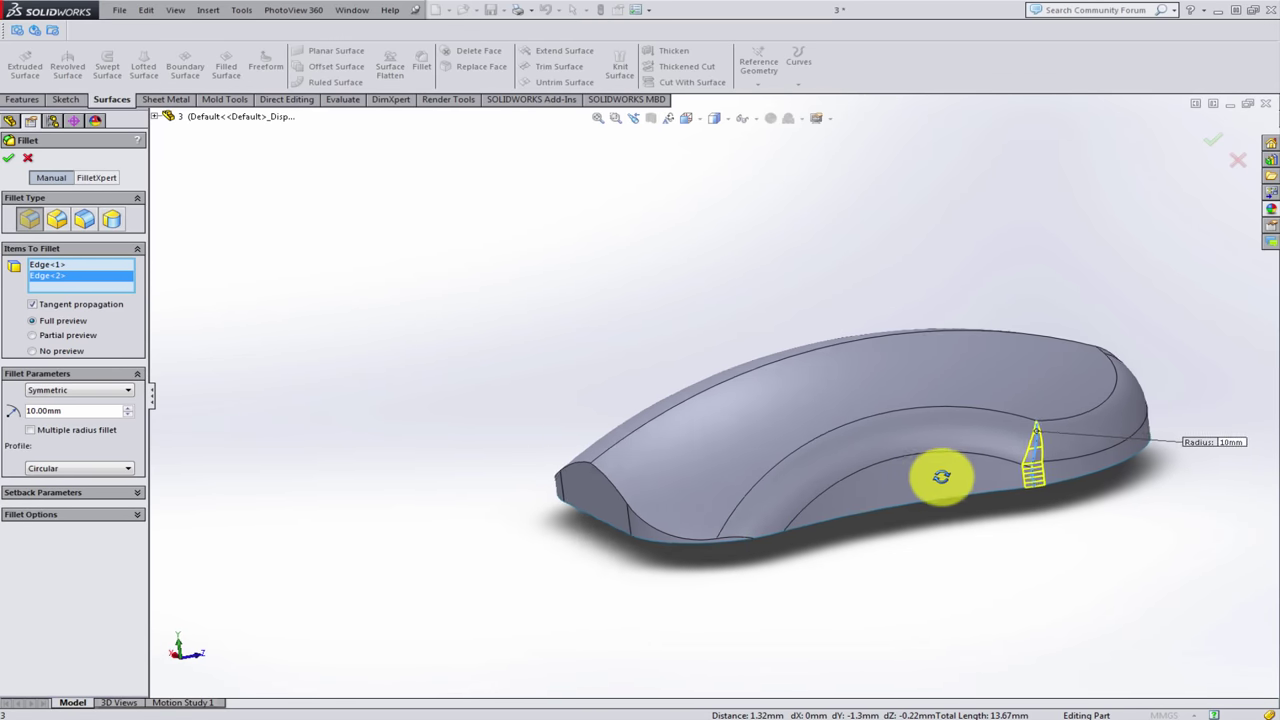
{"action": "scroll", "coordinate": [1057, 466], "scroll_direction": "down", "scroll_amount": 3}
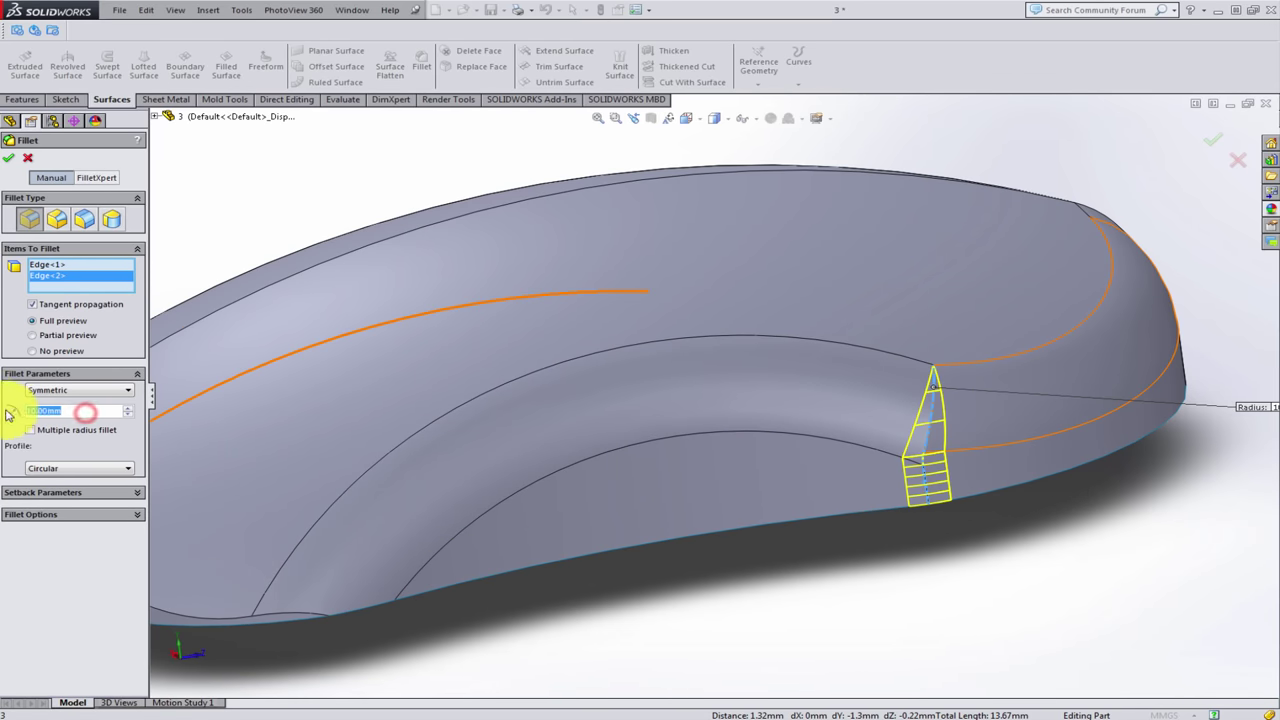
- Set the radius to 25 mm, add the top centre seam, and apply the fillet
{"action": "key", "text": "f"}
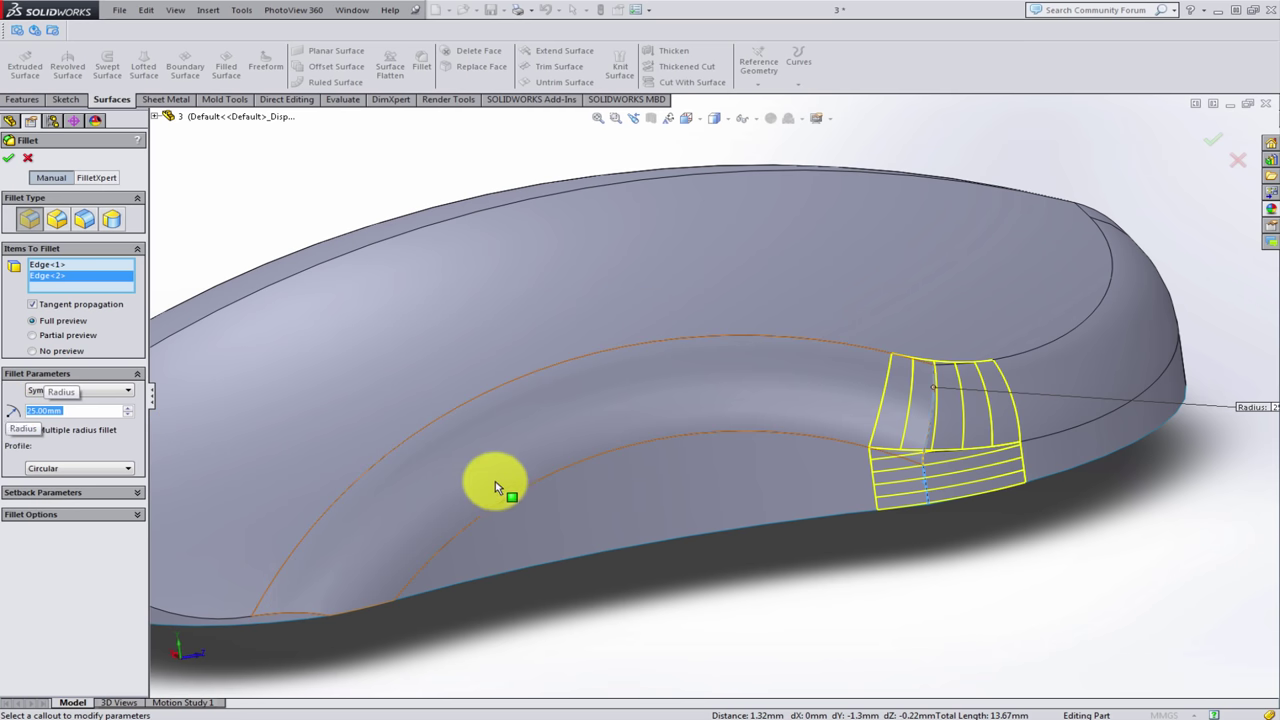
{"action": "mouse_move", "coordinate": [543, 451]}
{"action": "middle_mouse_down"}
{"action": "mouse_move", "coordinate": [560, 415]}
{"action": "mouse_move", "coordinate": [523, 417]}
{"action": "middle_mouse_up"}
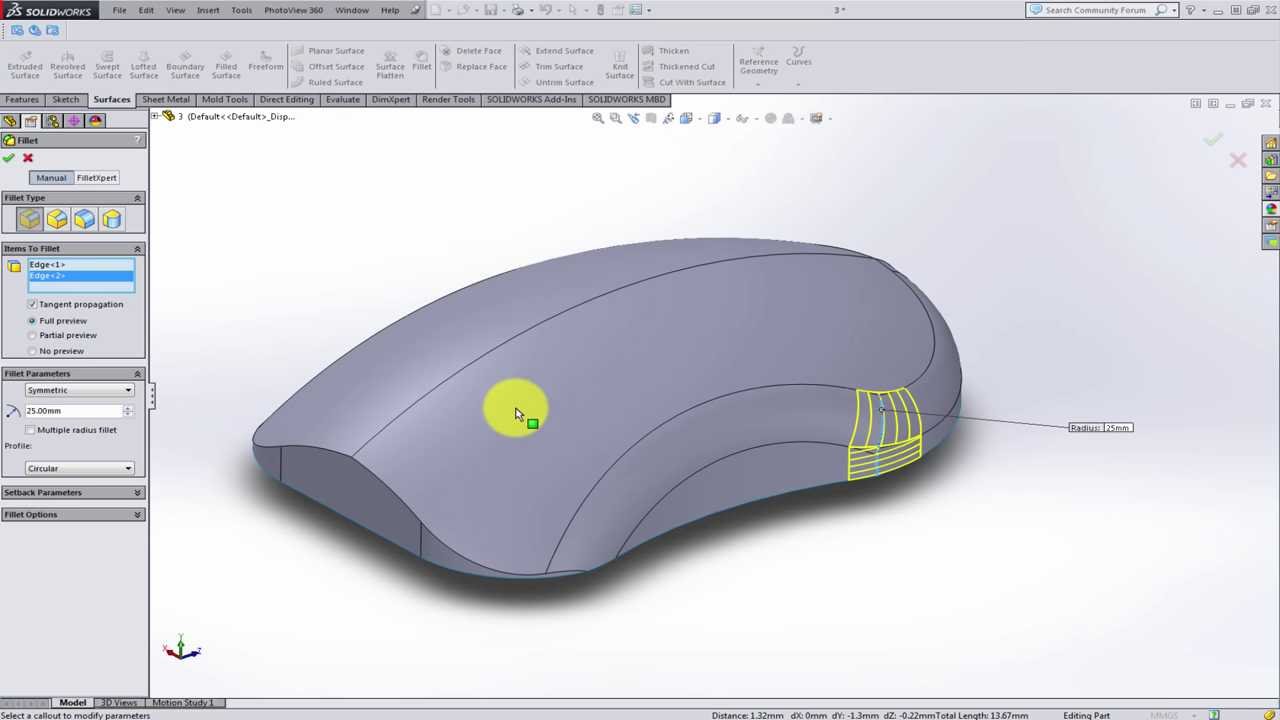
{"action": "left_click", "coordinate": [465, 376]}
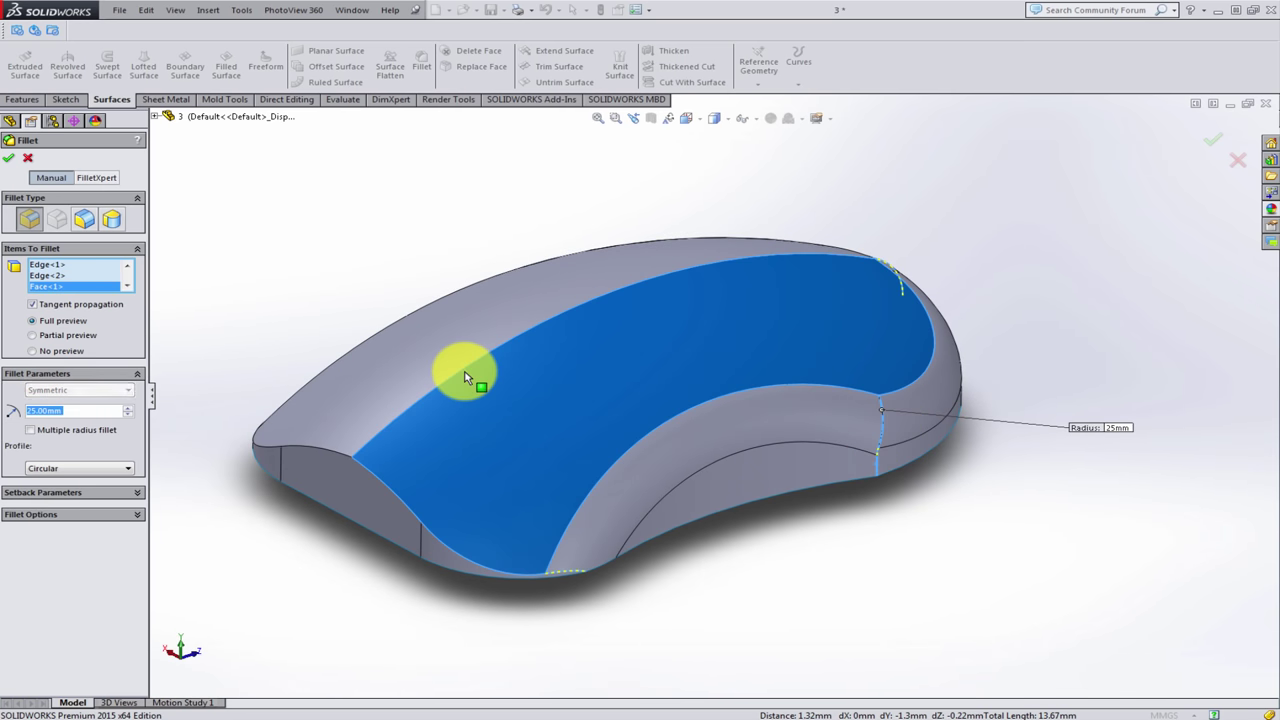
{"action": "left_click", "coordinate": [464, 373]}
{"action": "left_click", "coordinate": [466, 372]}
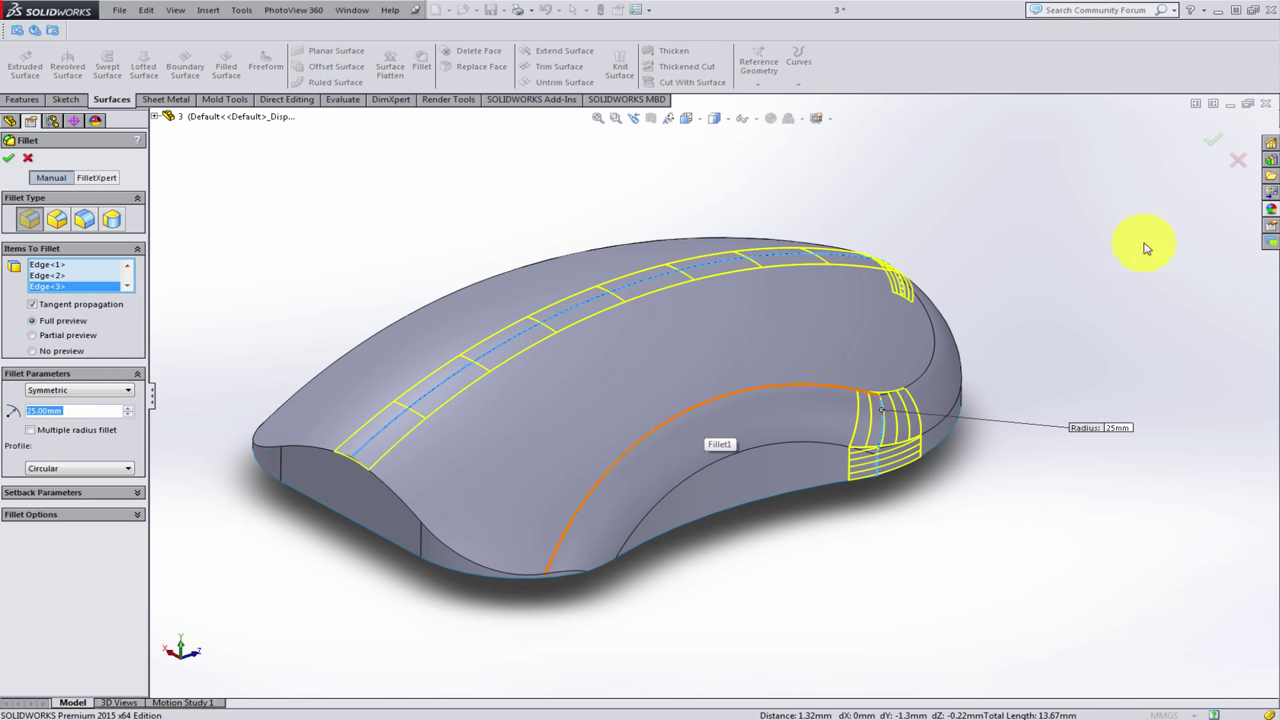
{"action": "left_click", "coordinate": [1216, 135]}
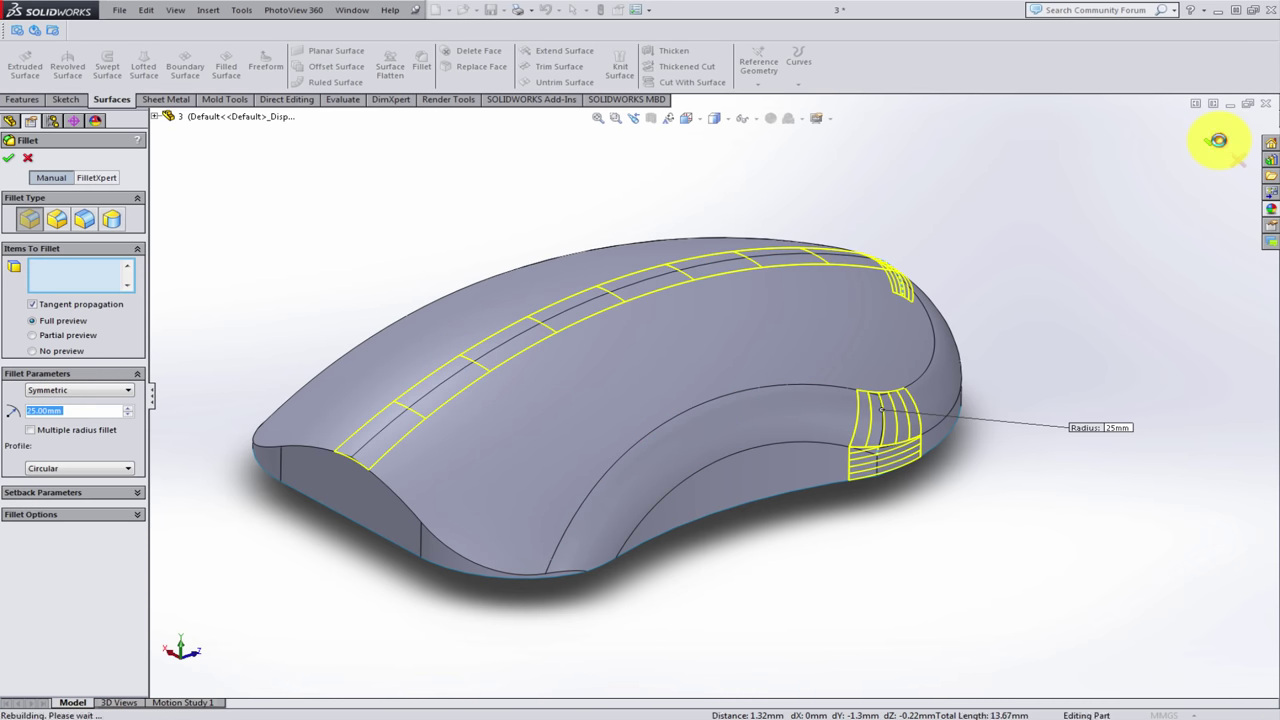
- Accept the 25 mm fillet and orbit to show the mouse's open underside
{"action": "right_click", "coordinate": [990, 548]}
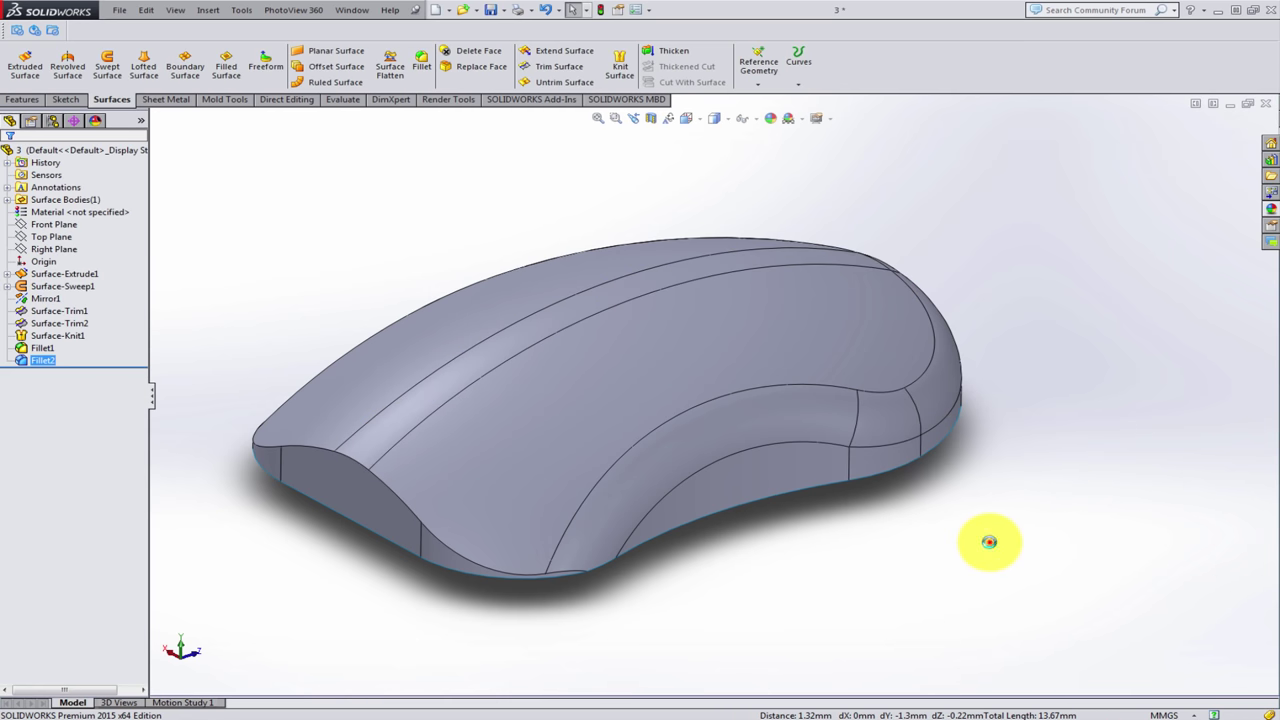
{"action": "scroll", "coordinate": [614, 429], "scroll_direction": "up", "scroll_amount": 3}
{"action": "scroll", "coordinate": [670, 381], "scroll_direction": "down", "scroll_amount": 2}
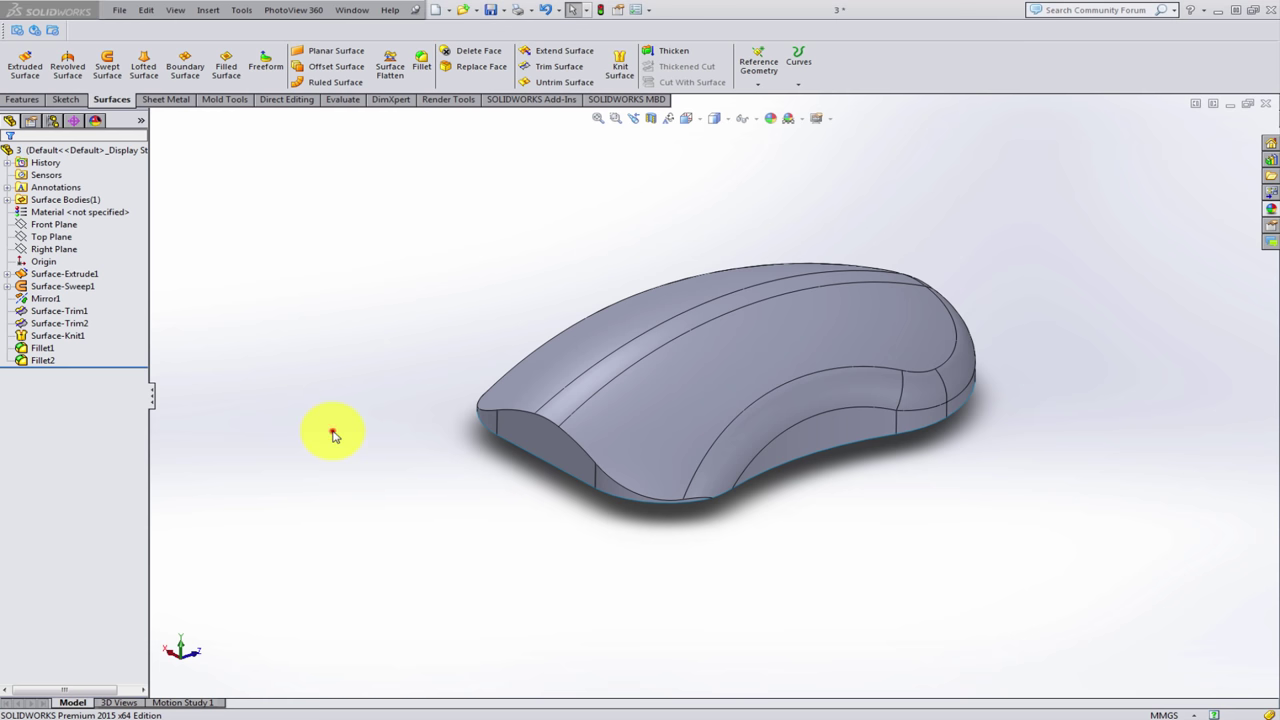
{"action": "mouse_move", "coordinate": [502, 411]}
{"action": "middle_mouse_down"}
{"action": "mouse_move", "coordinate": [500, 294]}
{"action": "mouse_move", "coordinate": [443, 229]}
{"action": "middle_mouse_up"}
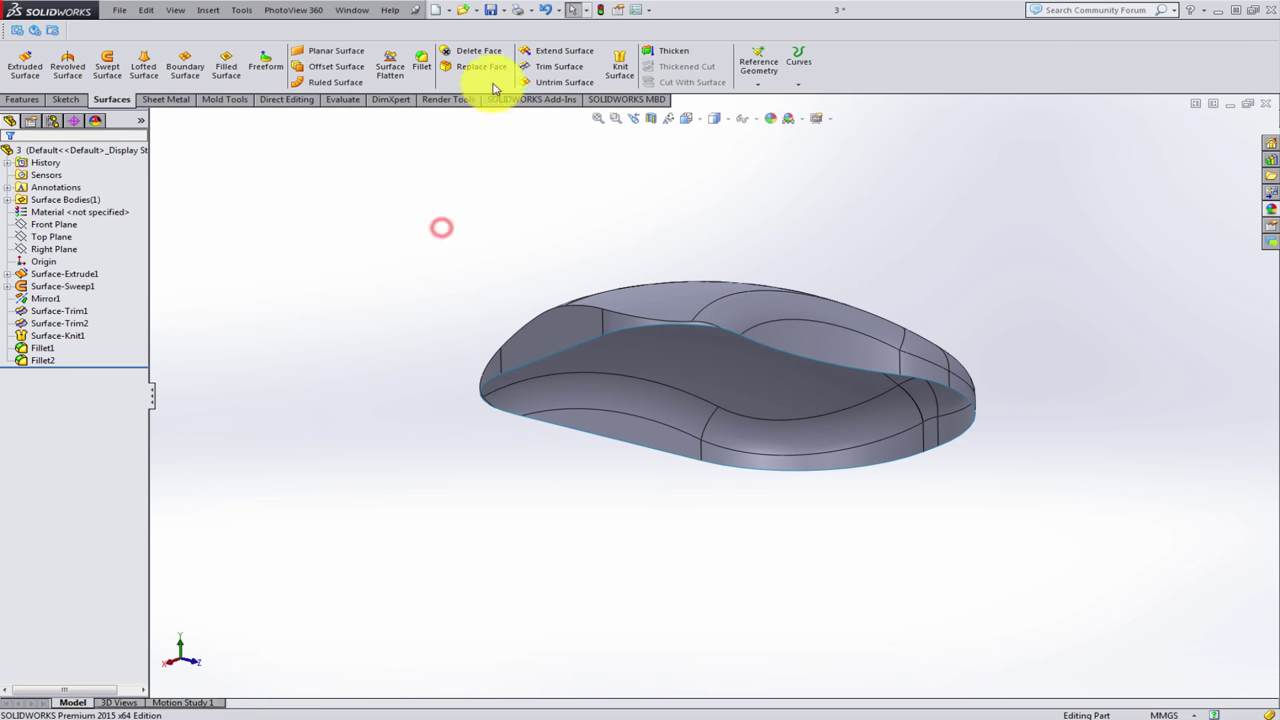
{"action": "middle_click_drag", "start_coordinate": [490, 306], "coordinate": [557, 387]}
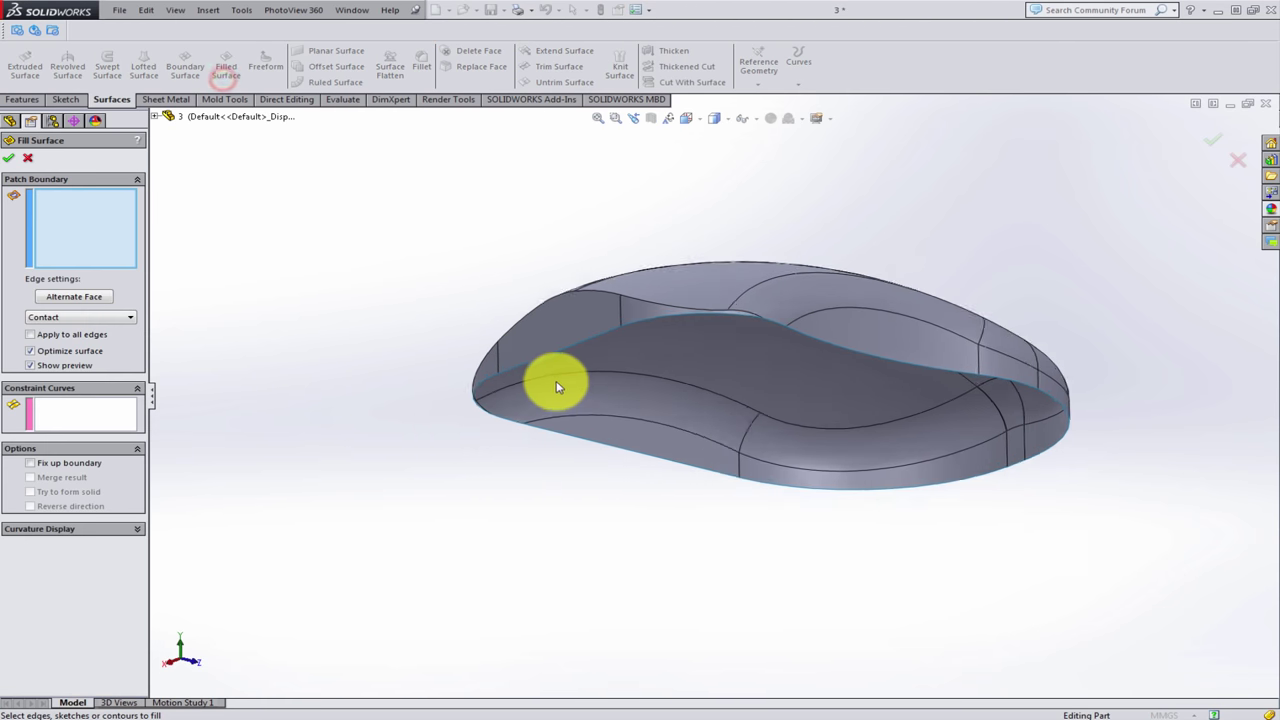
- Select the bottom rim edges around the opening as the filled-surface patch boundary
{"action": "left_click", "coordinate": [557, 350]}
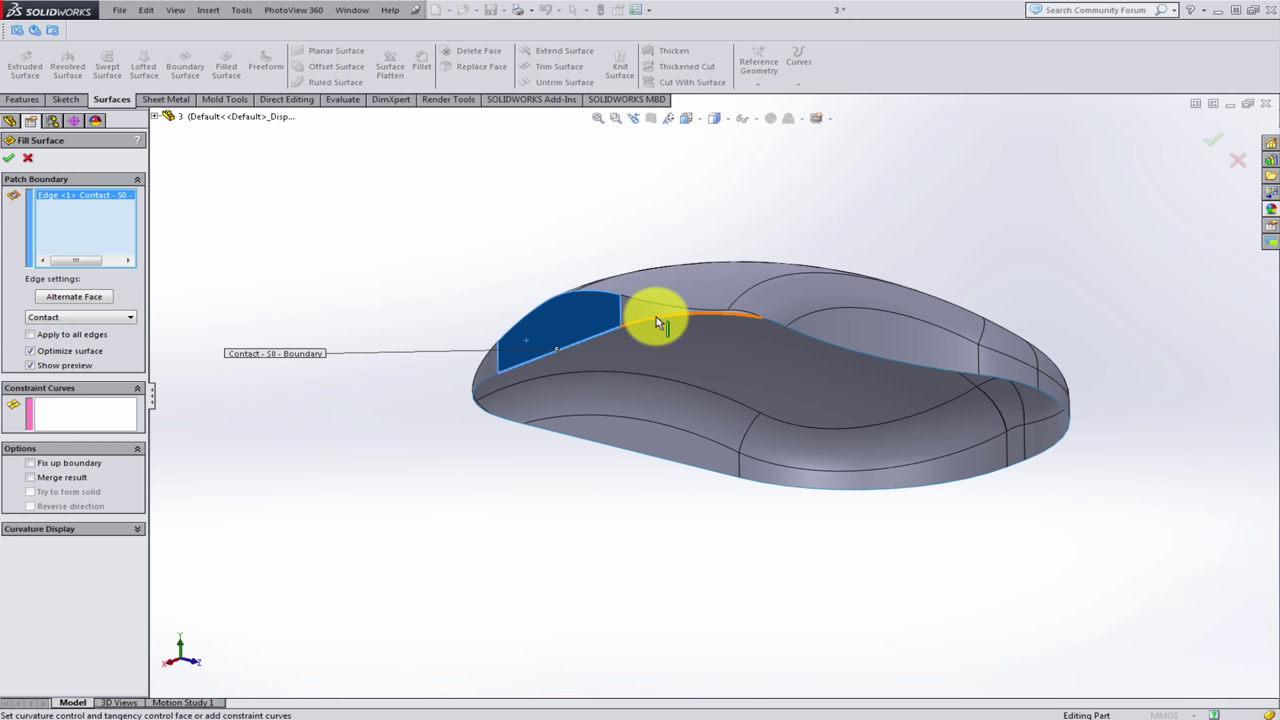
{"action": "left_click", "coordinate": [656, 317]}
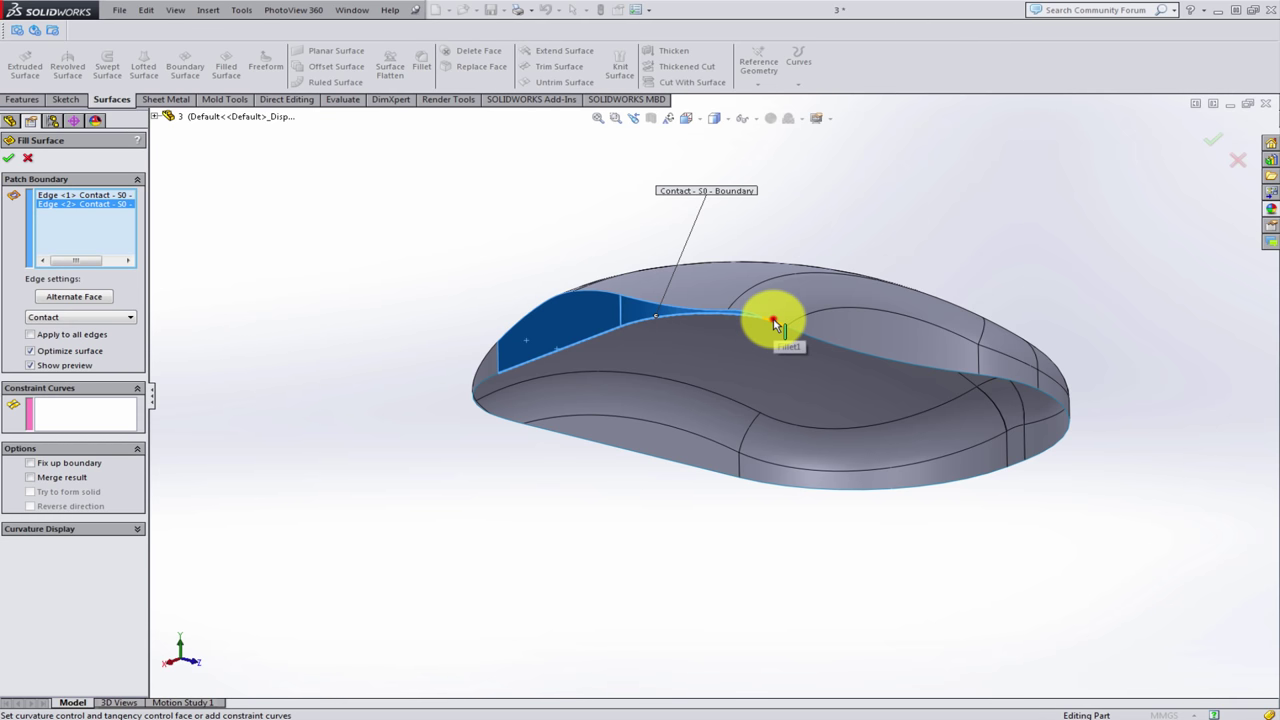
{"action": "left_click", "coordinate": [773, 320]}
{"action": "left_click", "coordinate": [805, 333]}
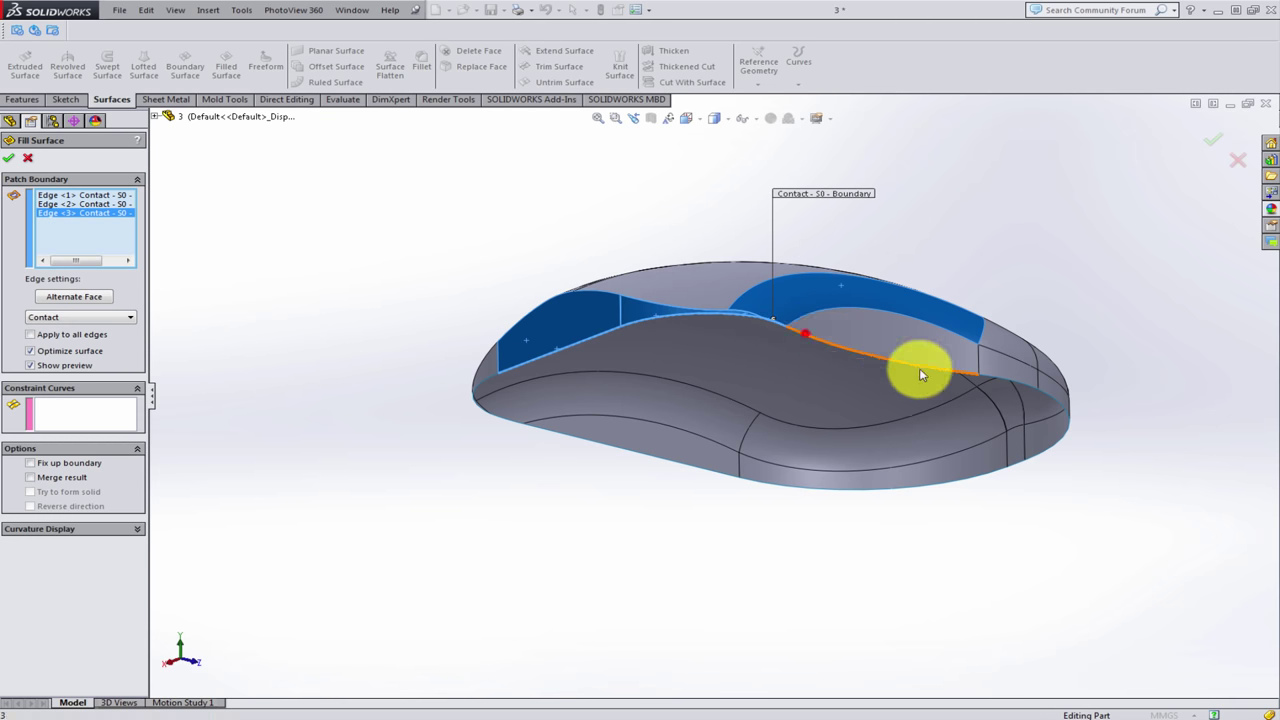
{"action": "left_click", "coordinate": [1036, 389]}
{"action": "left_click", "coordinate": [1057, 403]}
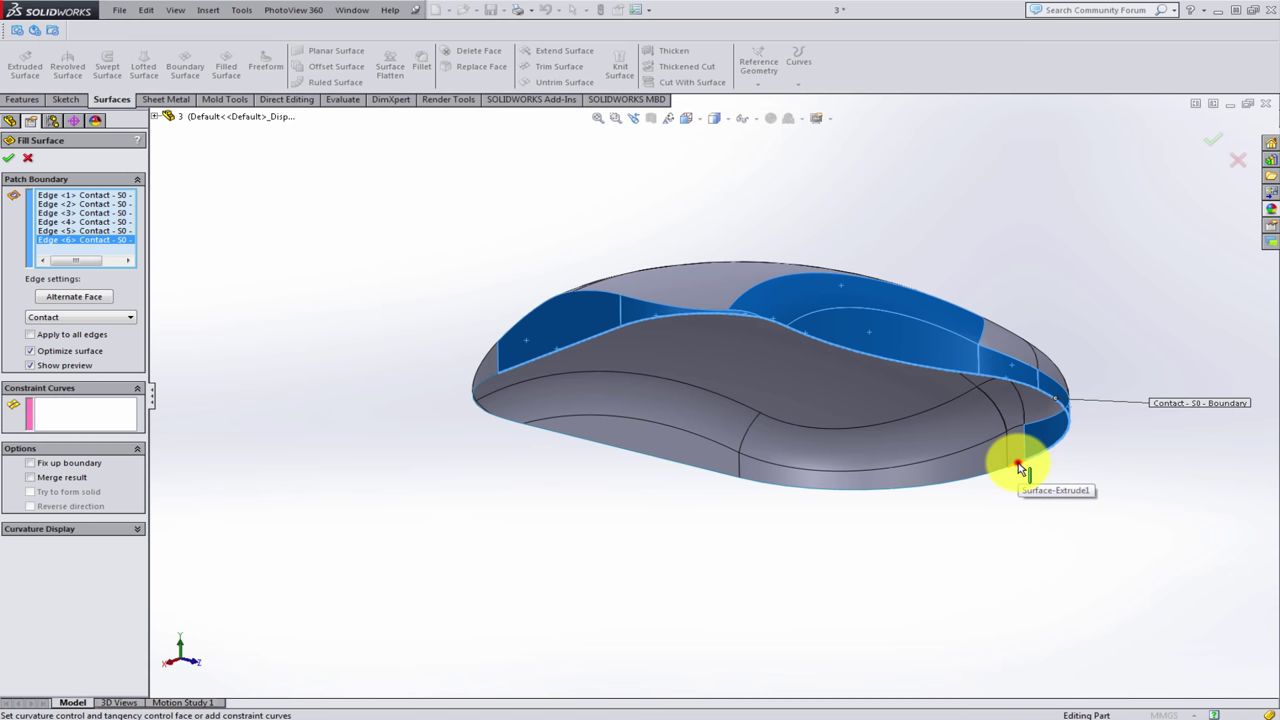
{"action": "left_click", "coordinate": [1018, 467]}
{"action": "left_click", "coordinate": [717, 472]}
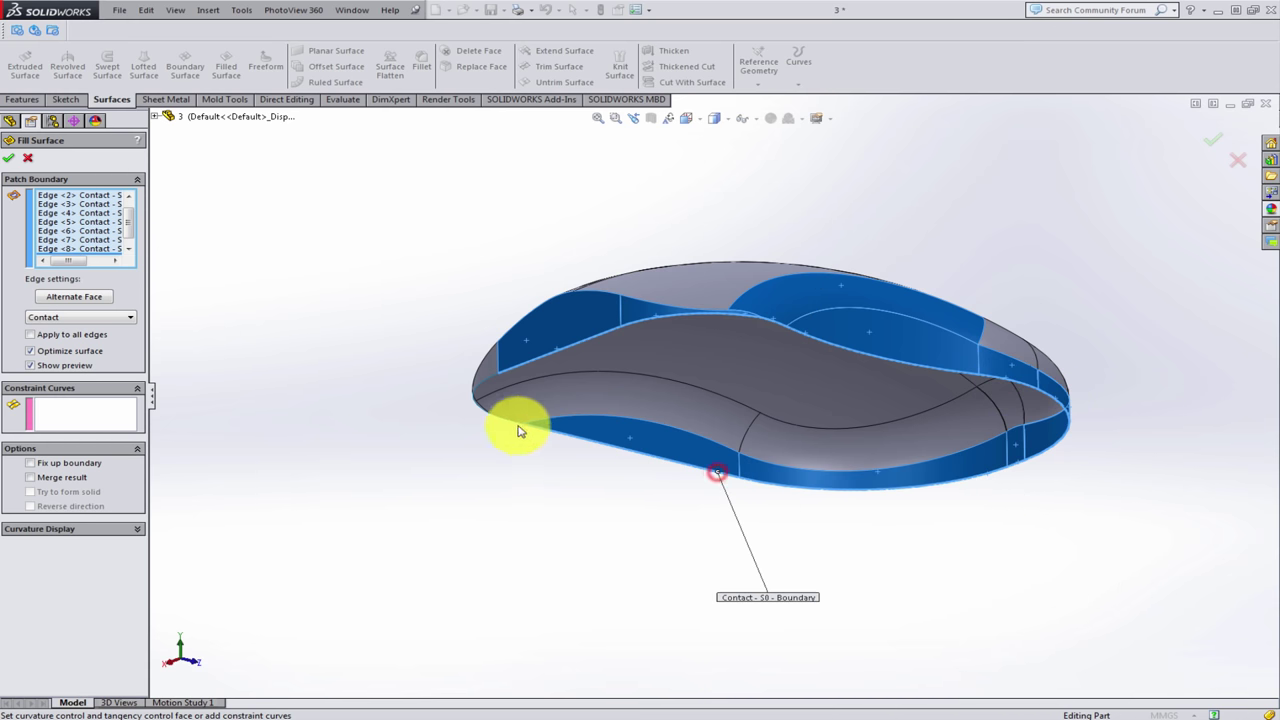
{"action": "left_click", "coordinate": [486, 414]}
- Add the last rim edge to close the patch boundary loop
{"action": "scroll", "coordinate": [534, 423], "scroll_direction": "down", "scroll_amount": 3}
{"action": "scroll", "coordinate": [529, 414], "scroll_direction": "down", "scroll_amount": 3}
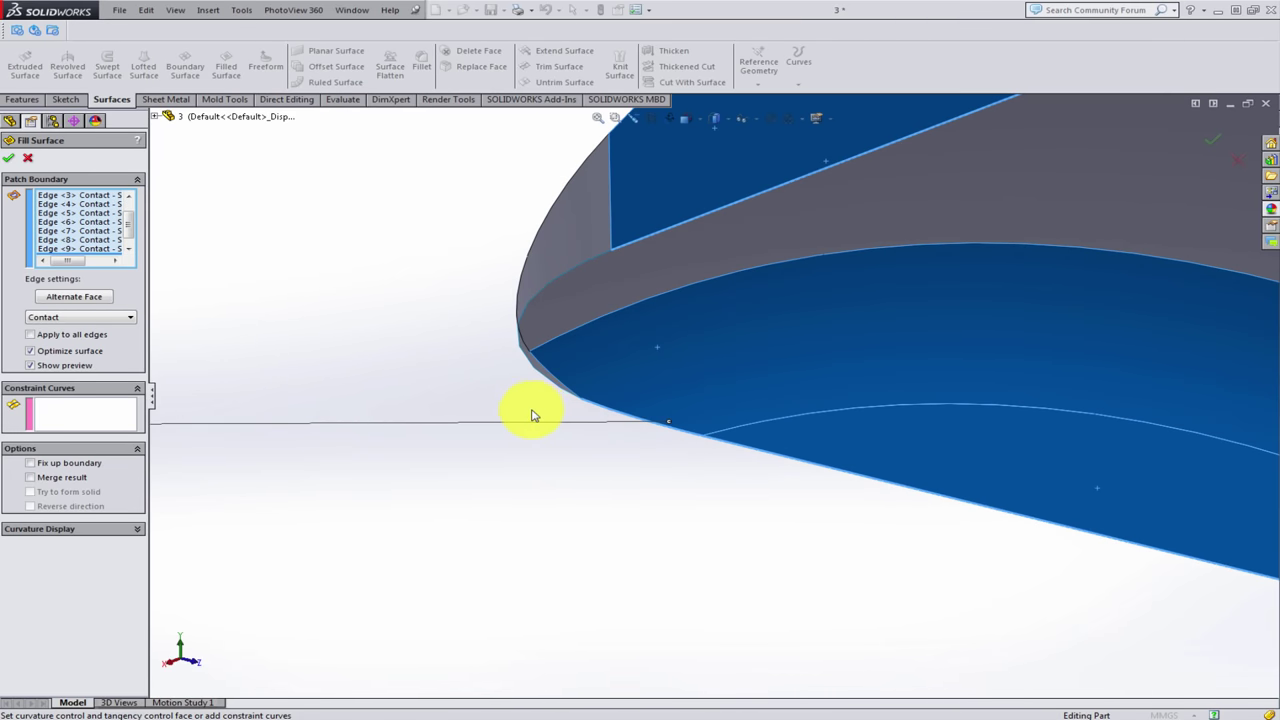
{"action": "scroll", "coordinate": [505, 405], "scroll_direction": "down", "scroll_amount": 2}
{"action": "left_click", "coordinate": [515, 378]}
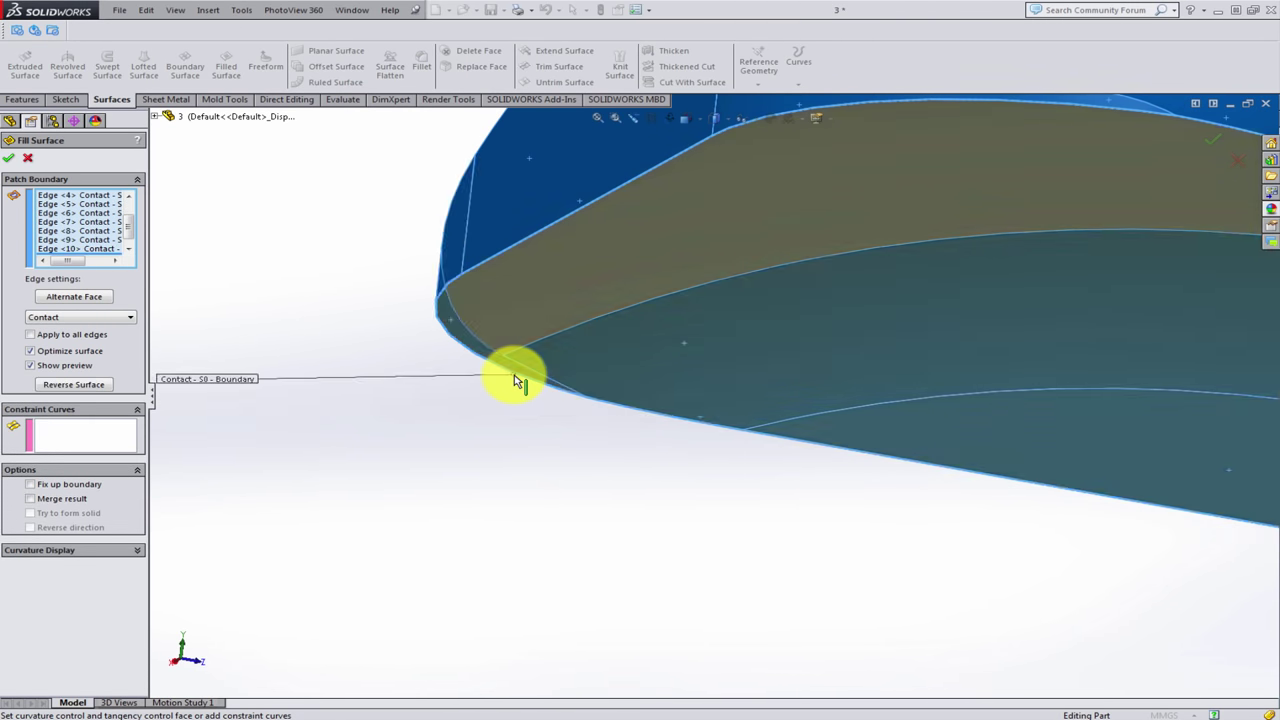
{"action": "scroll", "coordinate": [686, 431], "scroll_direction": "up", "scroll_amount": 3}
{"action": "scroll", "coordinate": [1057, 351], "scroll_direction": "up", "scroll_amount": 2}
{"action": "scroll", "coordinate": [907, 430], "scroll_direction": "down", "scroll_amount": 1}
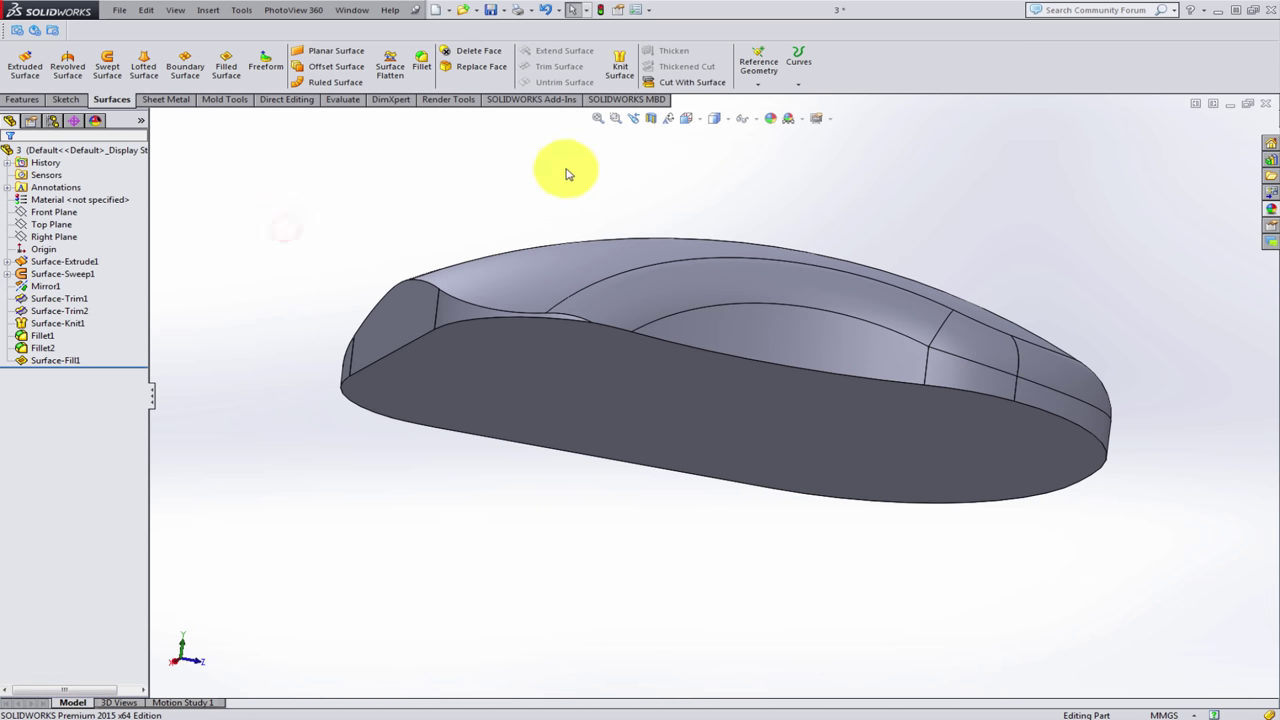
- Inspect the body's interior with a section view at -15 mm, then close it
{"action": "left_click", "coordinate": [15, 103]}
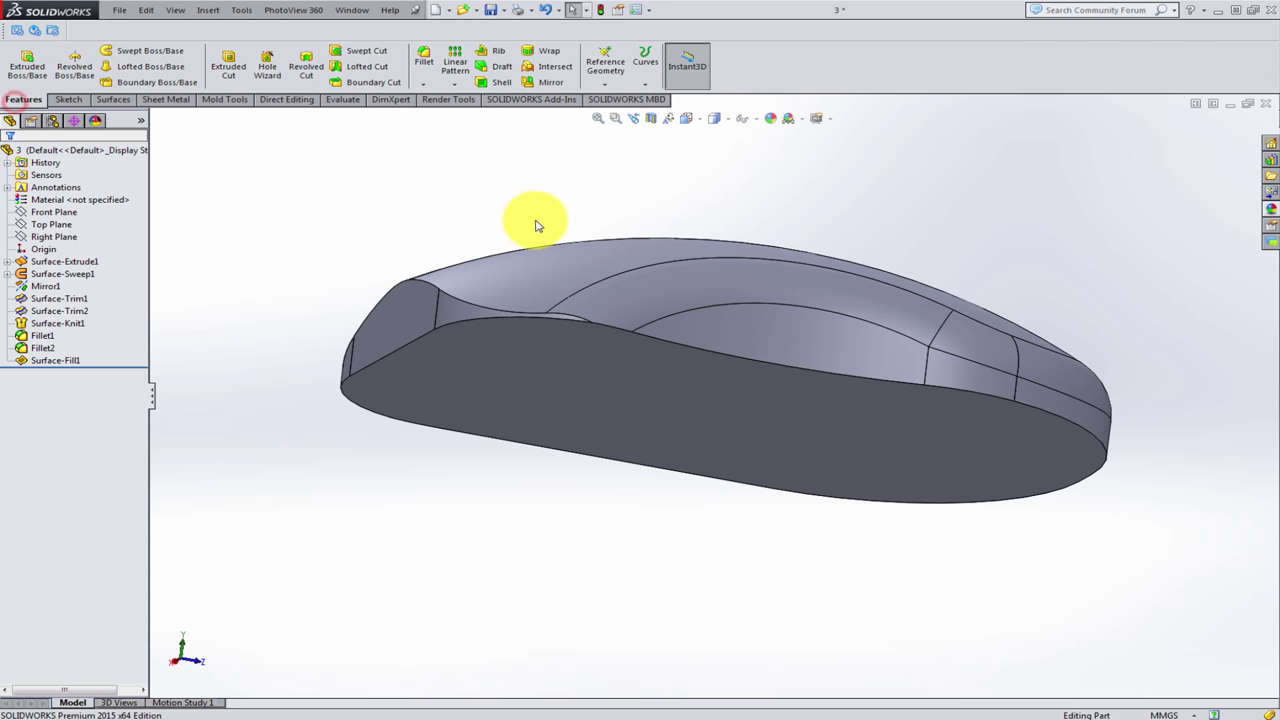
{"action": "middle_click_drag", "start_coordinate": [528, 214], "coordinate": [580, 331]}
{"action": "left_click", "coordinate": [652, 119]}
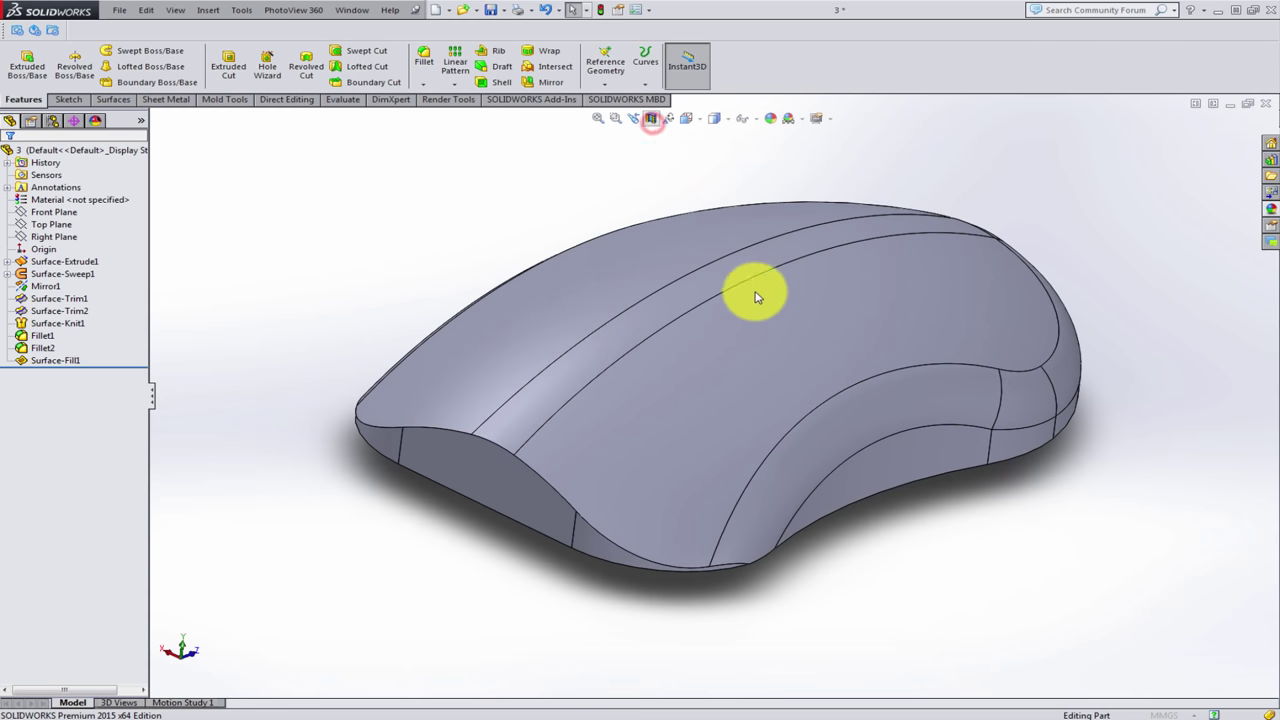
{"action": "mouse_move", "coordinate": [757, 403]}
{"action": "left_mouse_down"}
{"action": "mouse_move", "coordinate": [600, 466]}
{"action": "mouse_move", "coordinate": [680, 426]}
{"action": "left_mouse_up"}
{"action": "left_click", "coordinate": [1240, 163]}
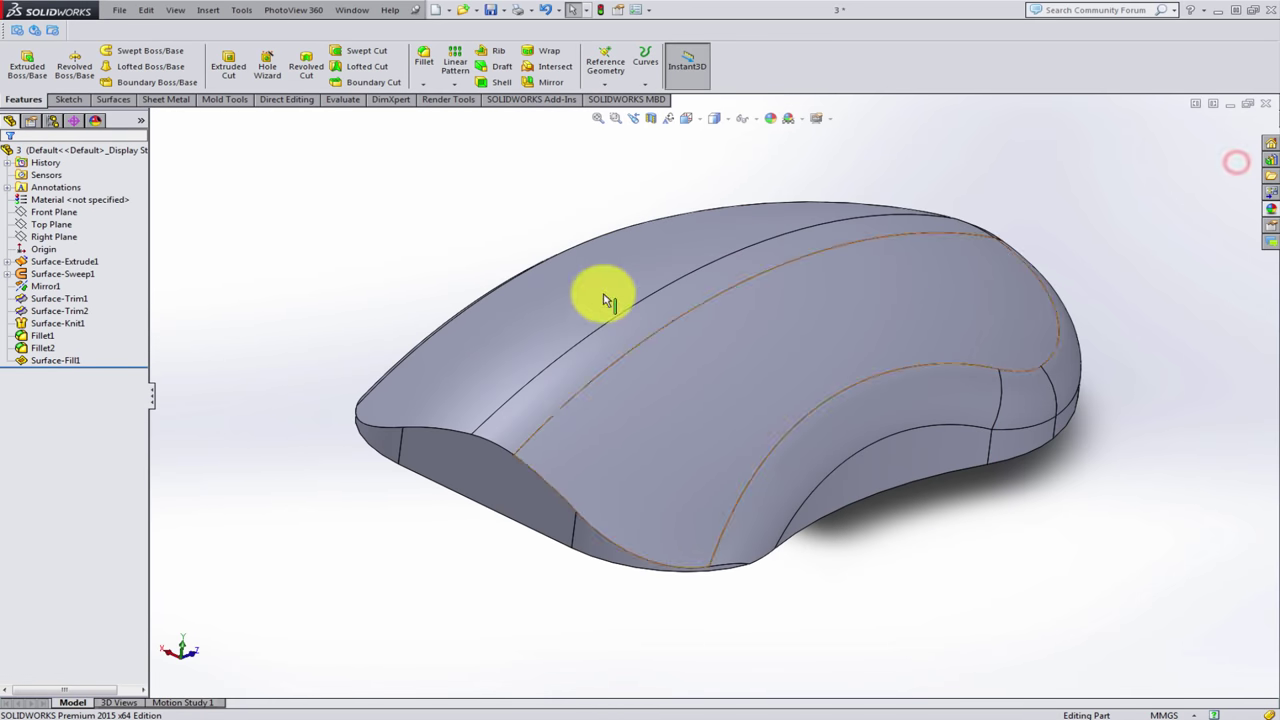
{"action": "left_click", "coordinate": [237, 235]}
- Shell the body with 2.00 mm walls, giving the bottom face its own 2.00 mm thickness
{"action": "left_click", "coordinate": [497, 82]}
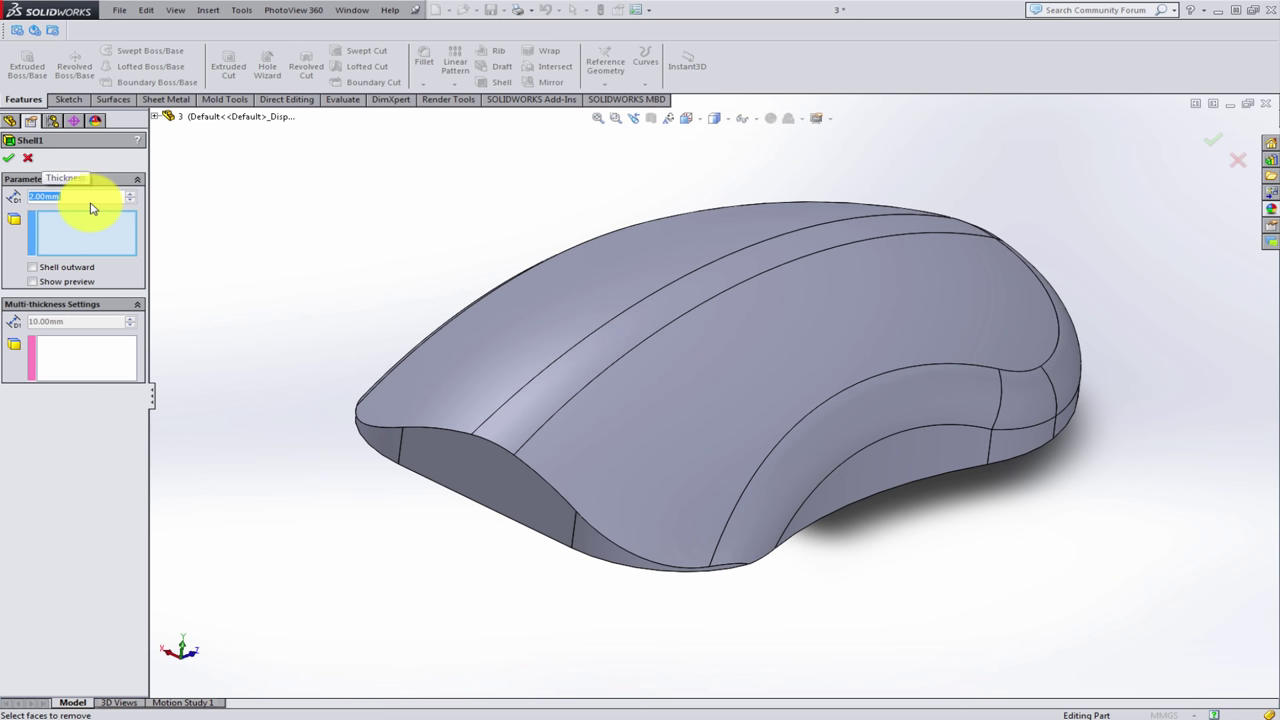
{"action": "left_click", "coordinate": [70, 347]}
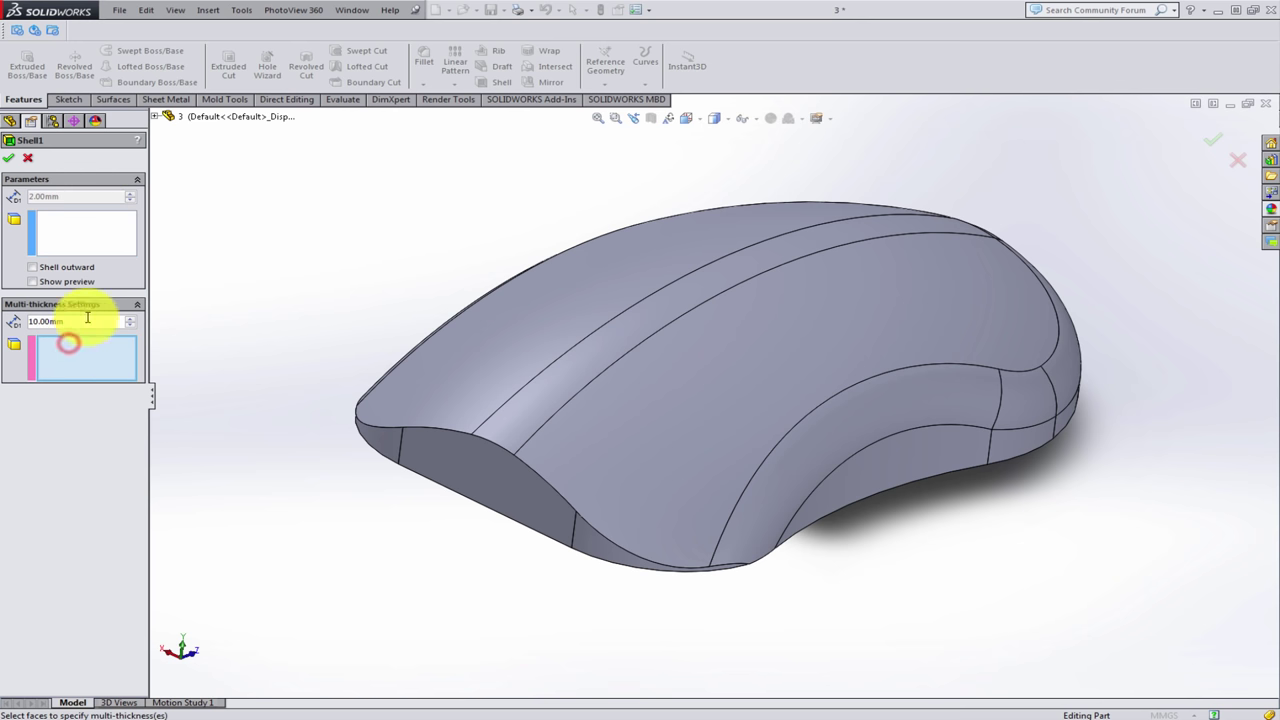
{"action": "middle_click_drag", "start_coordinate": [472, 518], "coordinate": [520, 414]}
{"action": "left_click", "coordinate": [558, 543]}
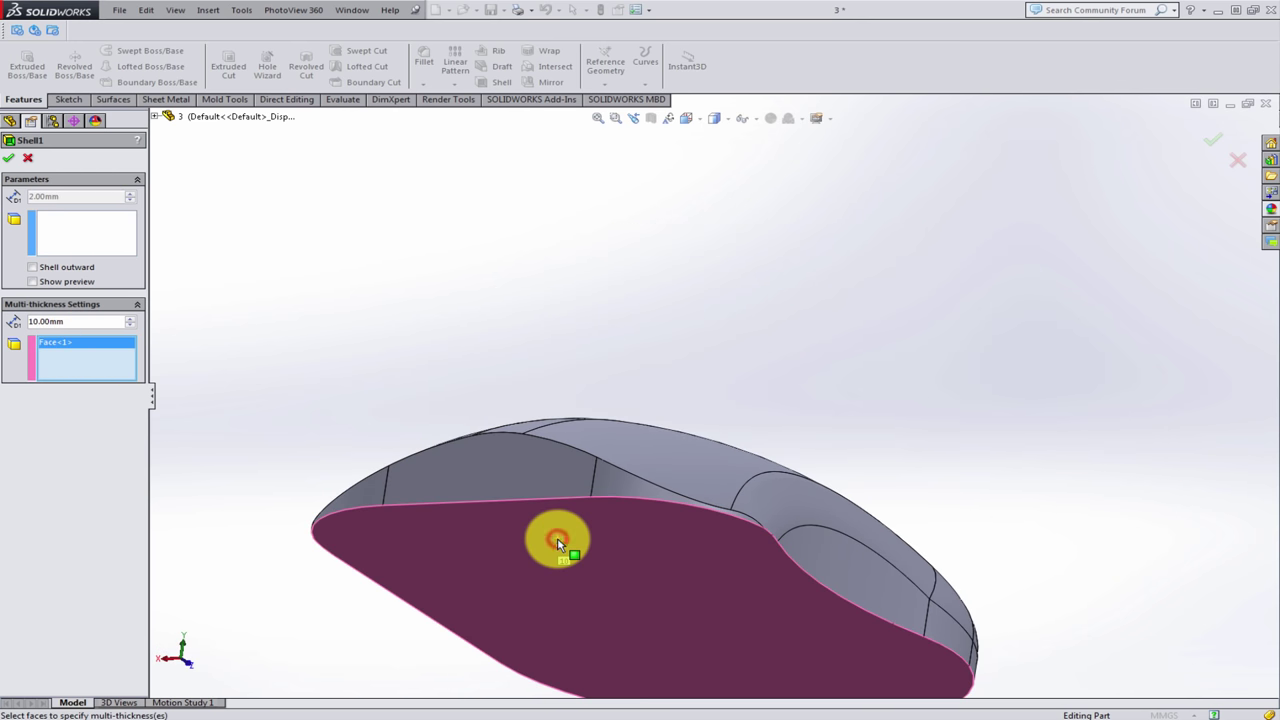
{"action": "left_click_drag", "start_coordinate": [81, 321], "coordinate": [26, 321]}
{"action": "type", "text": "2"}
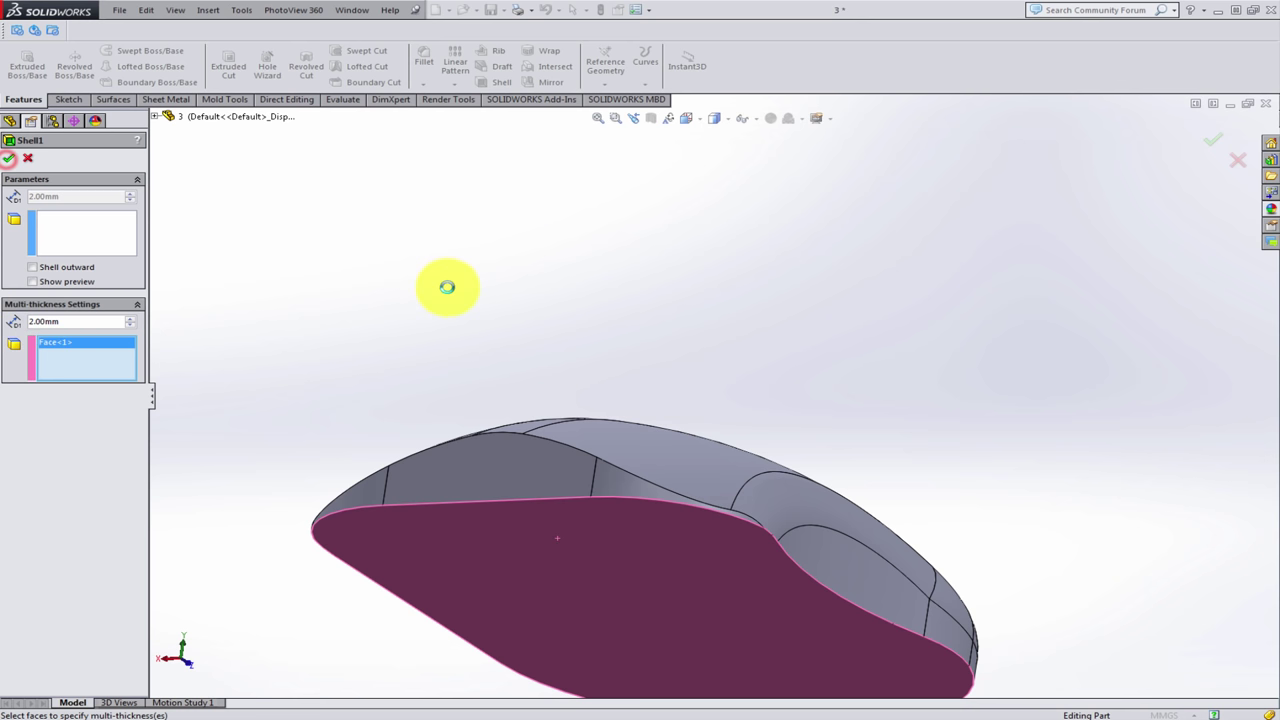
{"action": "key", "text": "Return"}
- Check the shelled walls with a section view offset 20 mm, then close it
{"action": "middle_click_drag", "start_coordinate": [494, 343], "coordinate": [656, 578]}
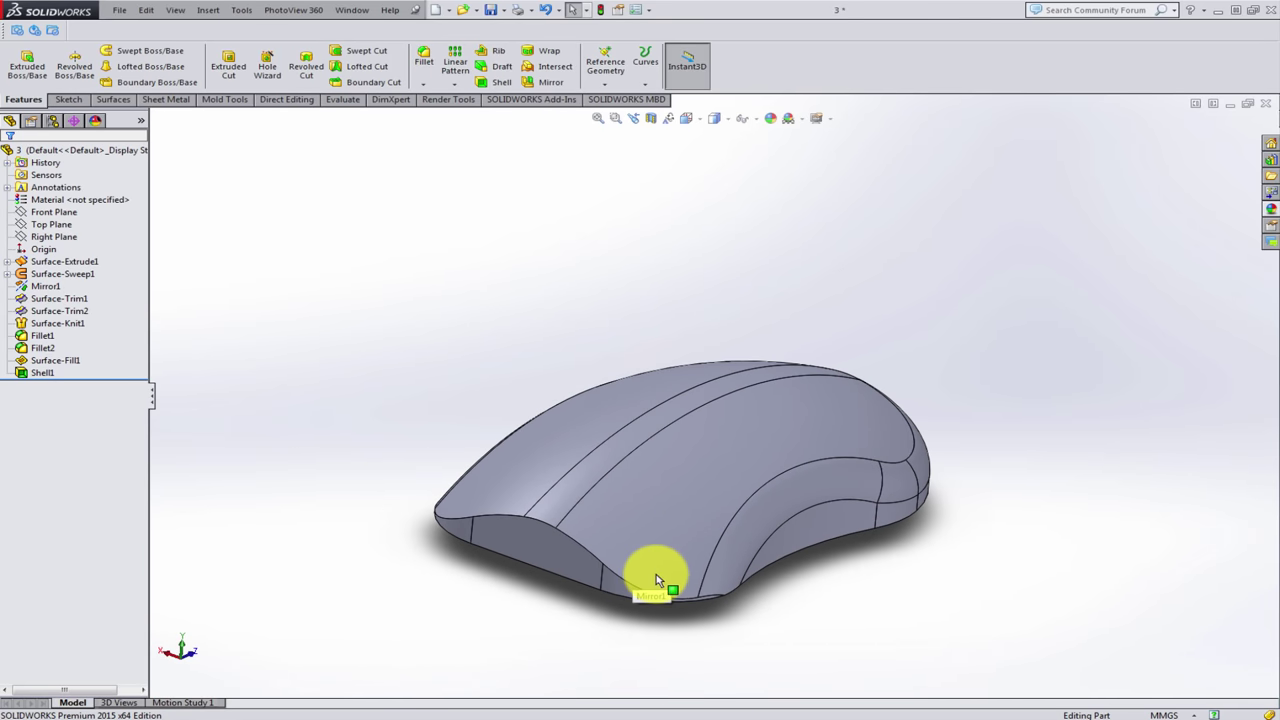
{"action": "left_click", "coordinate": [651, 118]}
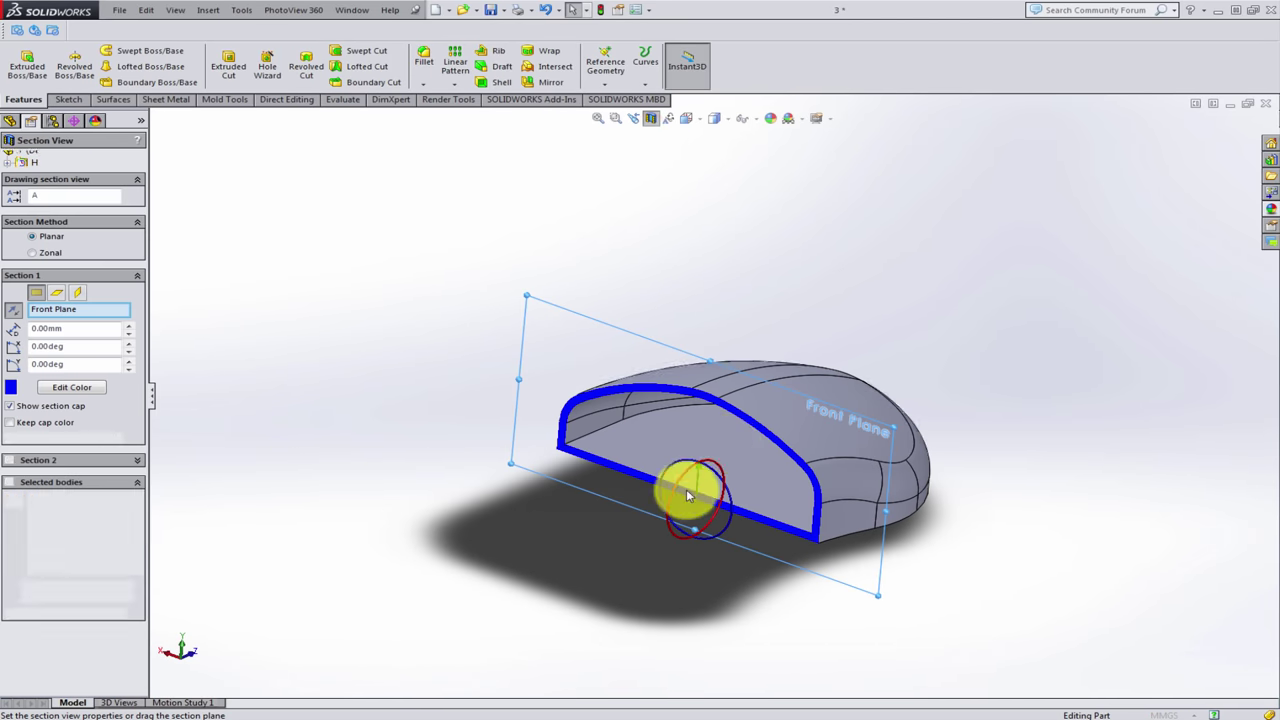
{"action": "mouse_move", "coordinate": [720, 493]}
{"action": "left_mouse_down"}
{"action": "mouse_move", "coordinate": [651, 531]}
{"action": "mouse_move", "coordinate": [643, 523]}
{"action": "mouse_move", "coordinate": [771, 471]}
{"action": "left_mouse_up"}
{"action": "left_click", "coordinate": [1236, 161]}
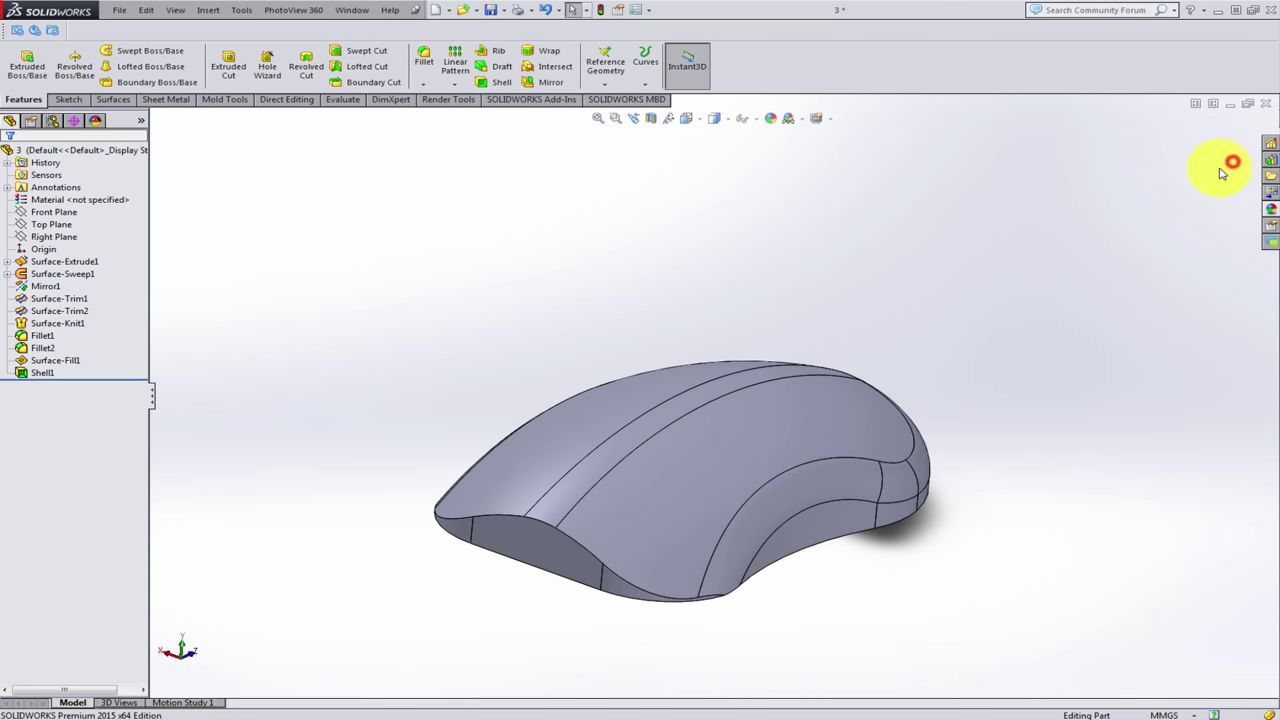
{"action": "middle_click_drag", "start_coordinate": [965, 288], "coordinate": [669, 551]}
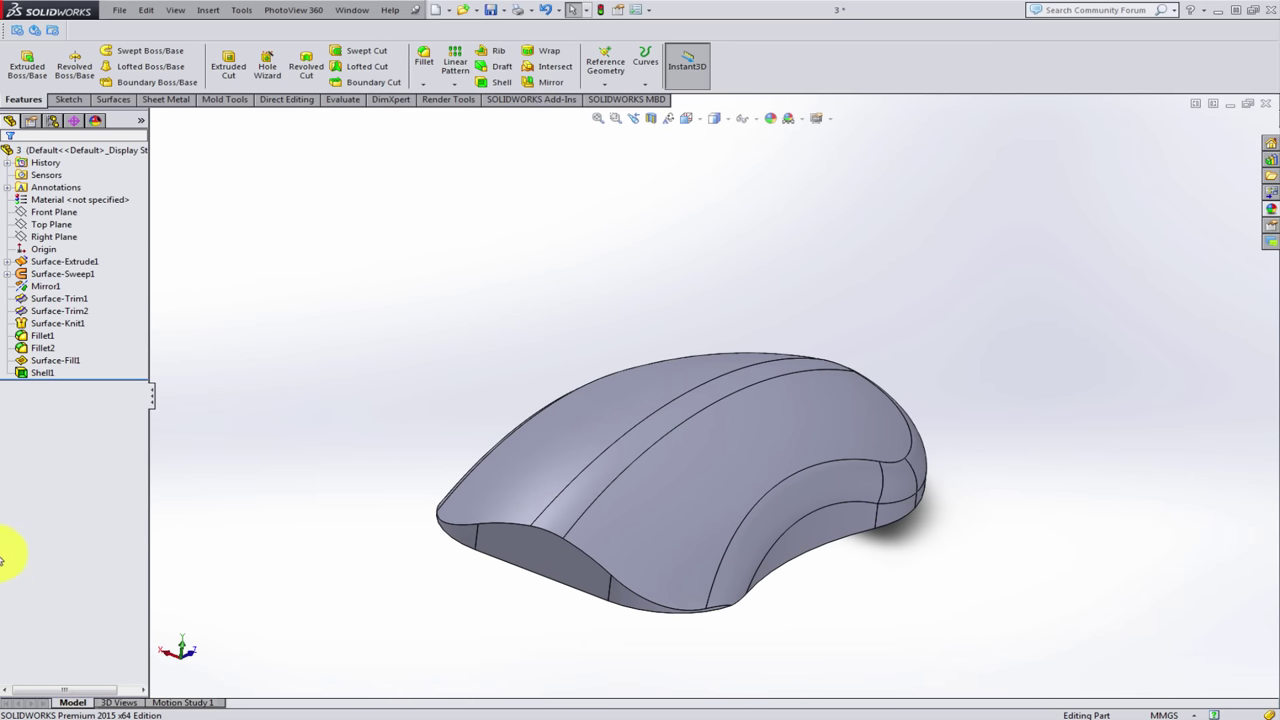
{"action": "middle_click_drag", "start_coordinate": [453, 291], "coordinate": [466, 200]}
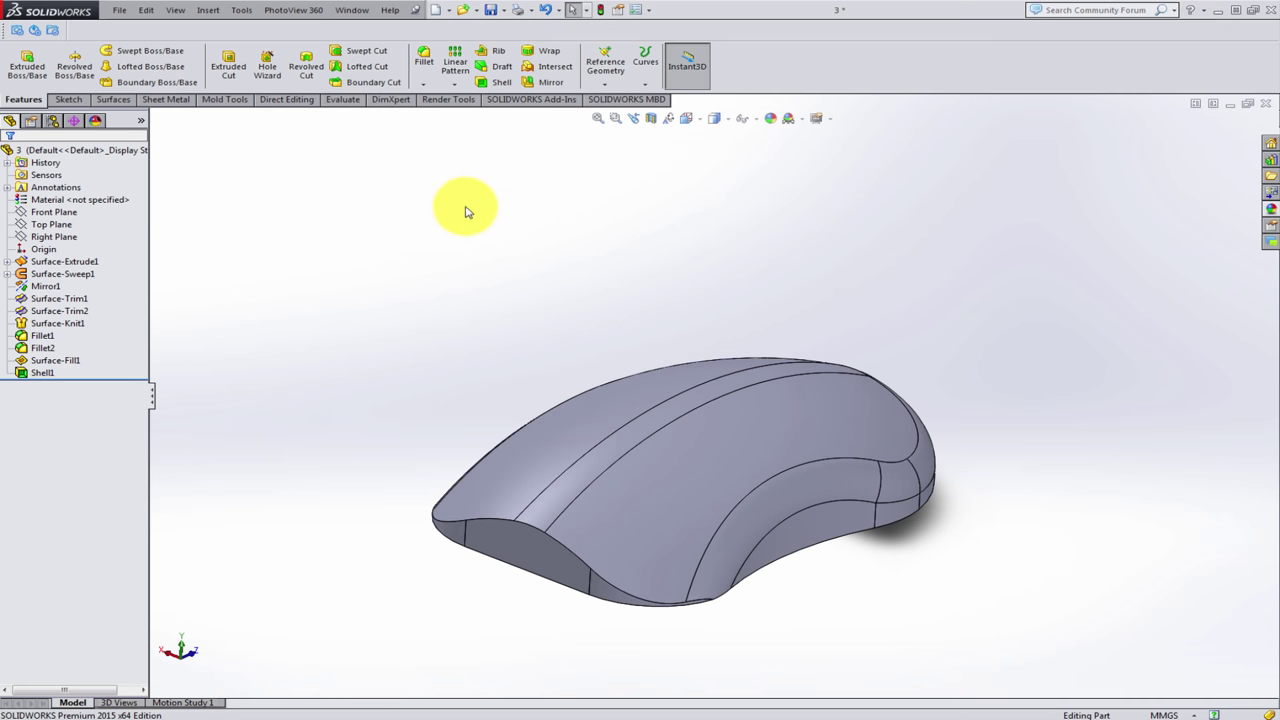
{"action": "left_click", "coordinate": [424, 56]}
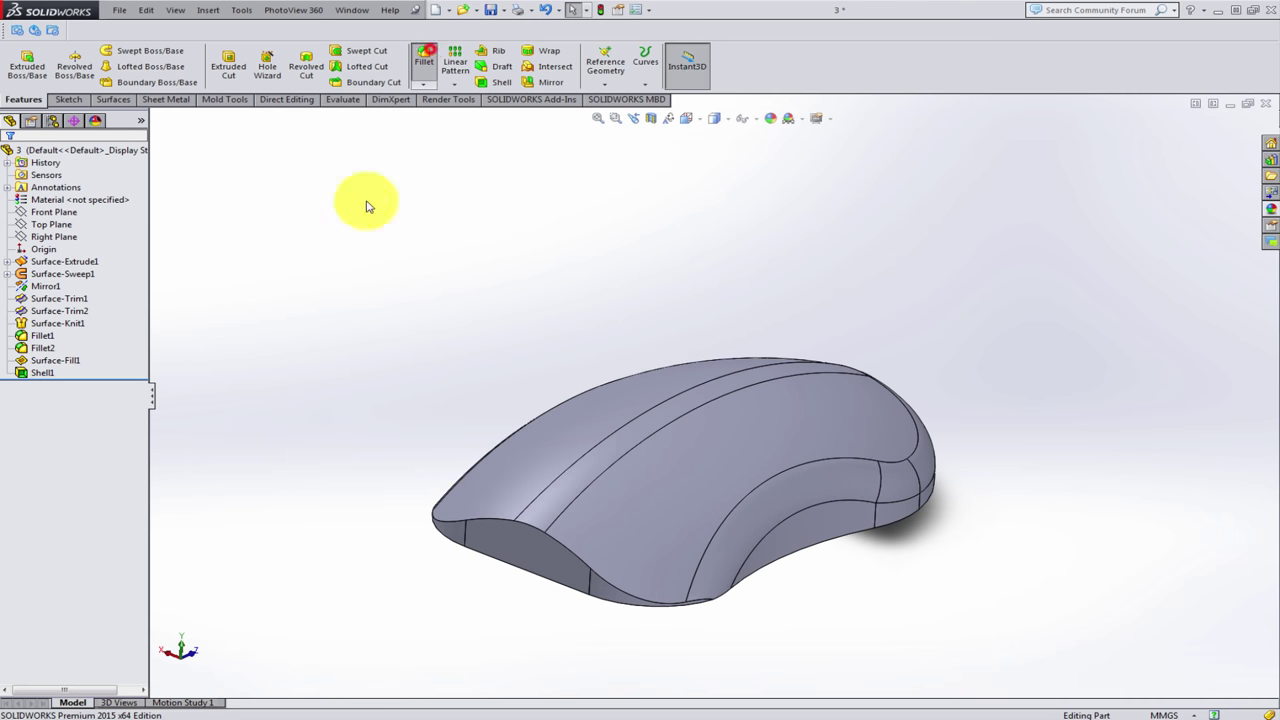
{"action": "left_click", "coordinate": [477, 517]}
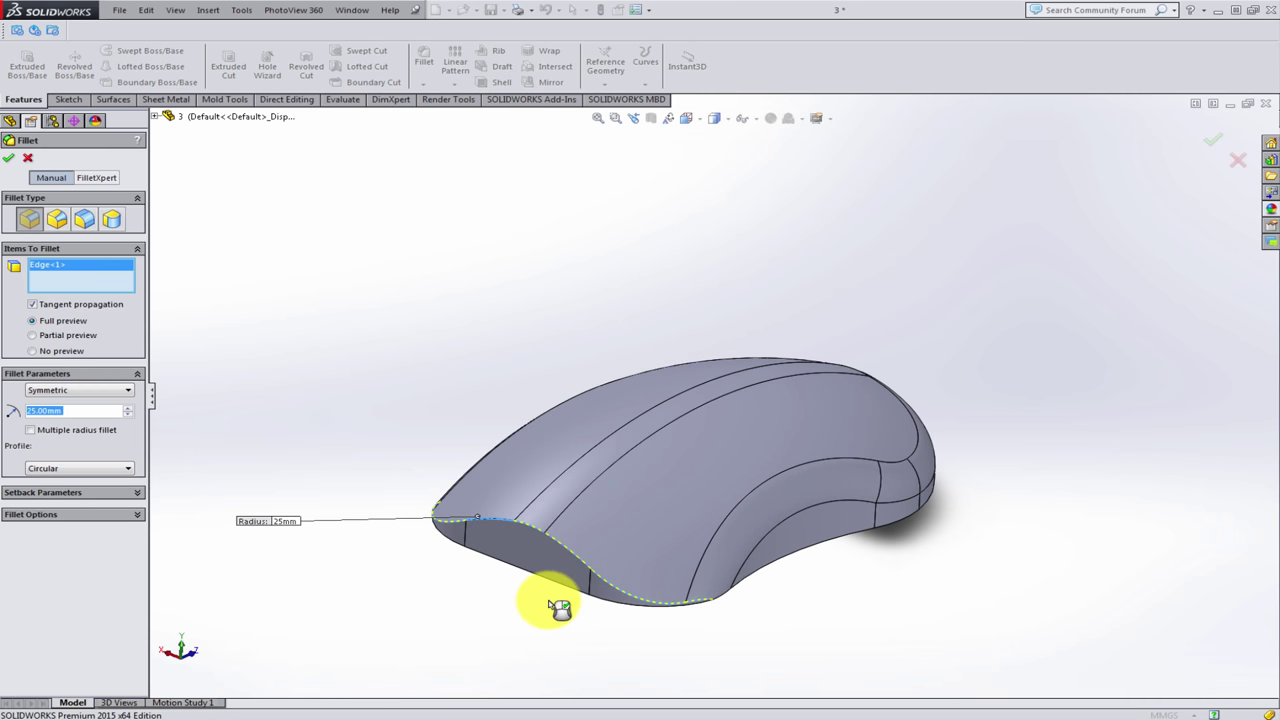
{"action": "type", "text": "2"}
{"action": "key", "text": "Return"}
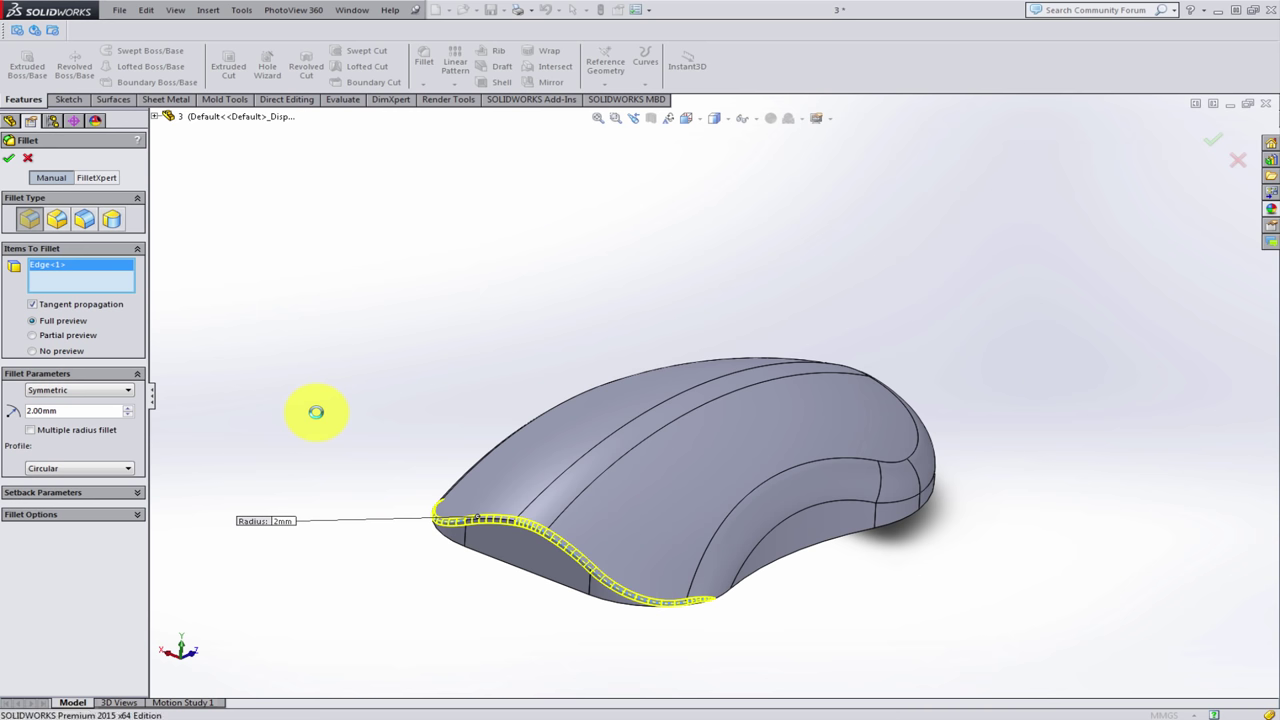
{"action": "key", "text": "Return"}
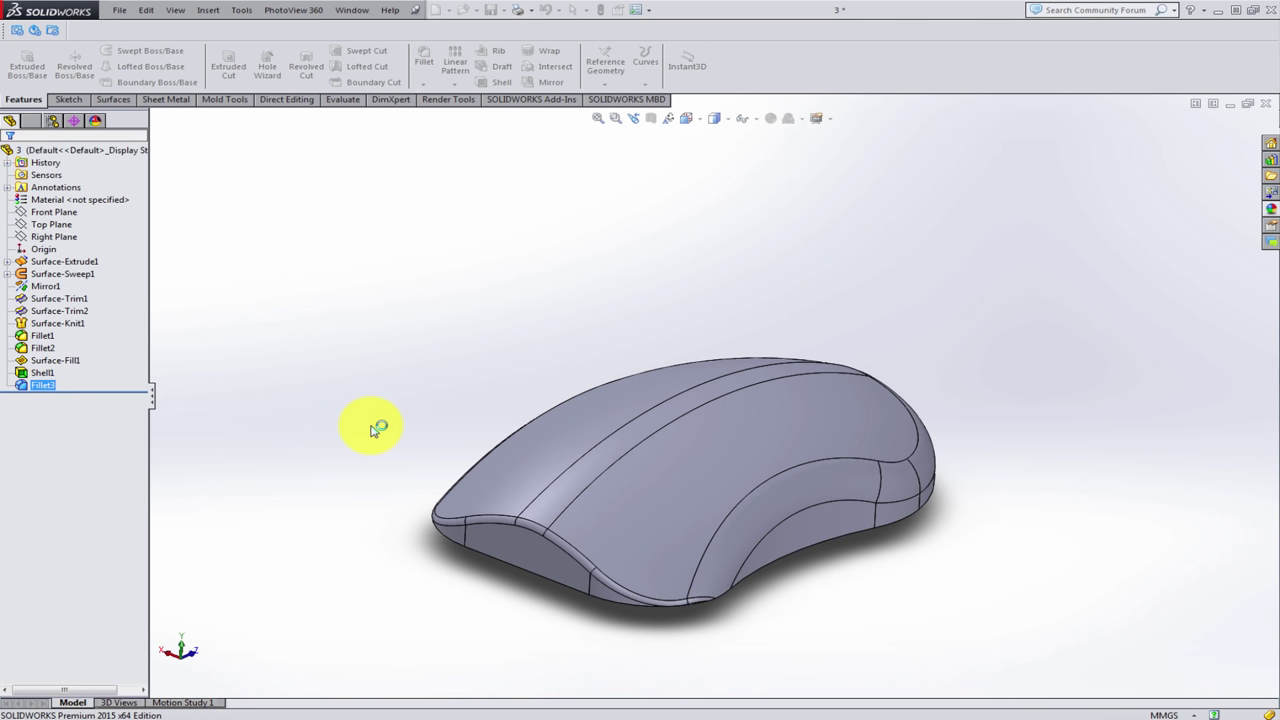
{"action": "scroll", "coordinate": [725, 608], "scroll_direction": "down", "scroll_amount": 3}
{"action": "scroll", "coordinate": [725, 608], "scroll_direction": "down", "scroll_amount": 5}
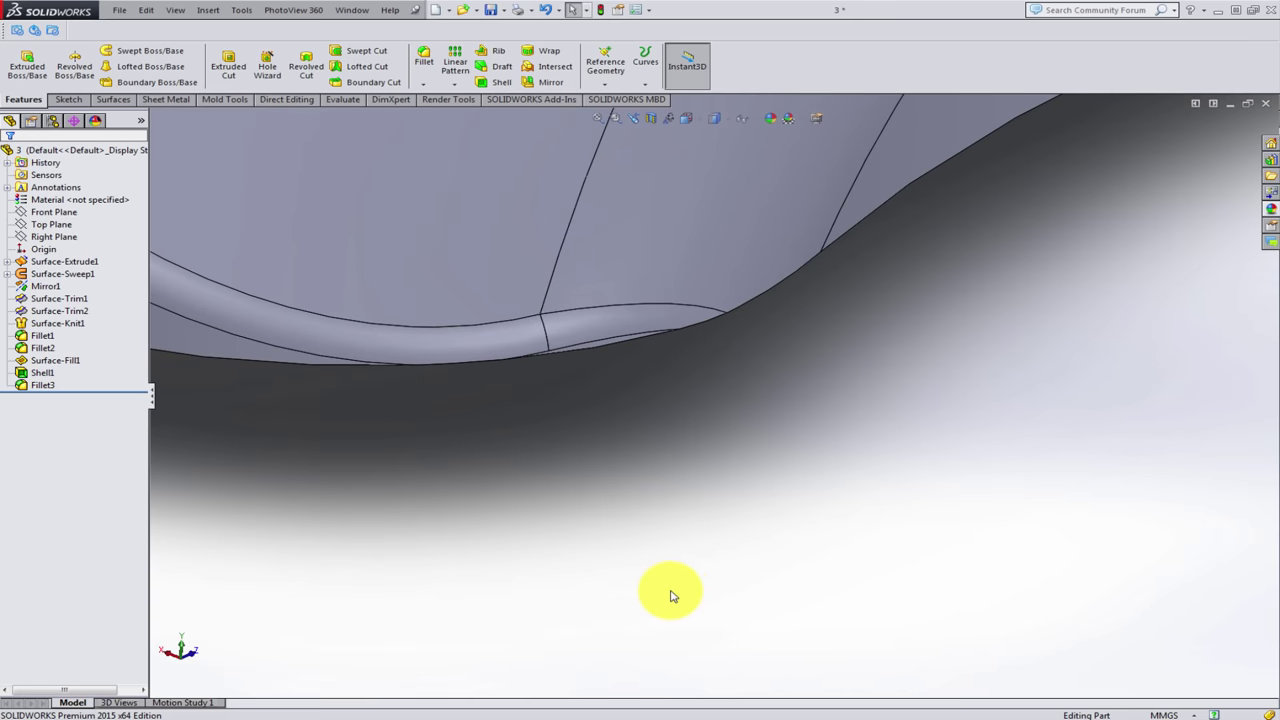
{"action": "middle_click_drag", "start_coordinate": [680, 588], "coordinate": [680, 280]}
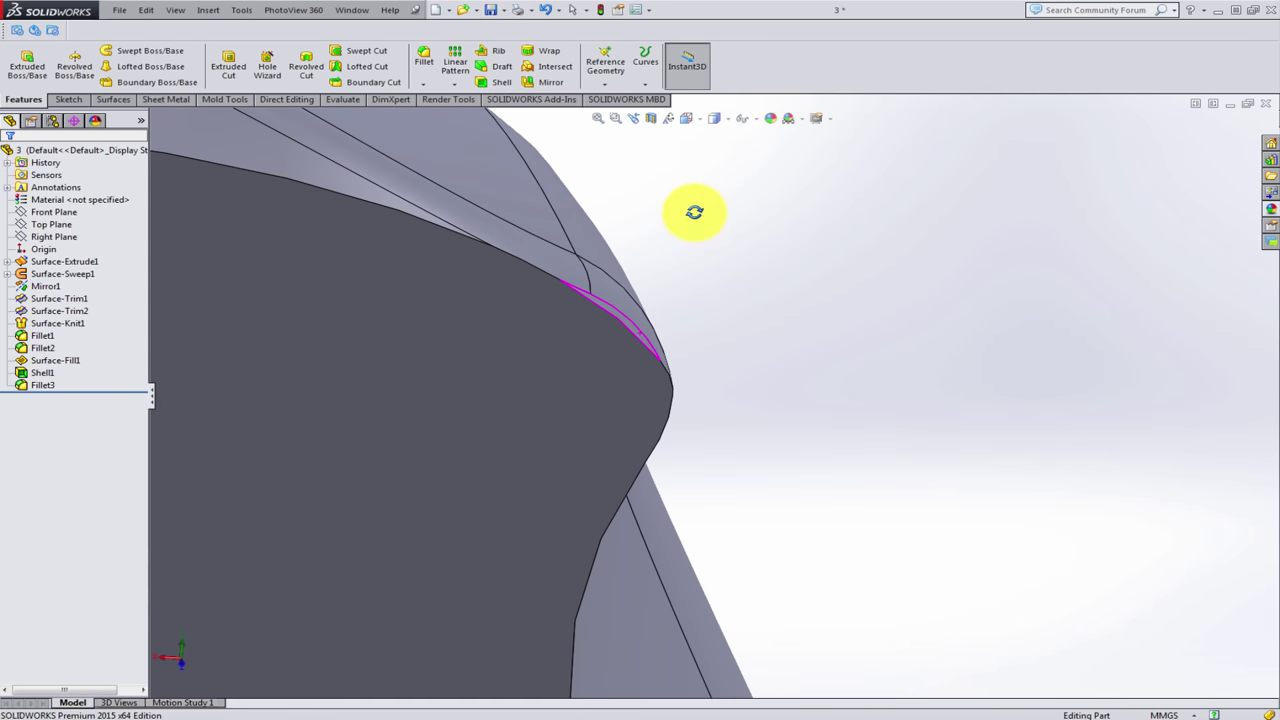
{"action": "scroll", "coordinate": [678, 285], "scroll_direction": "up", "scroll_amount": 6}
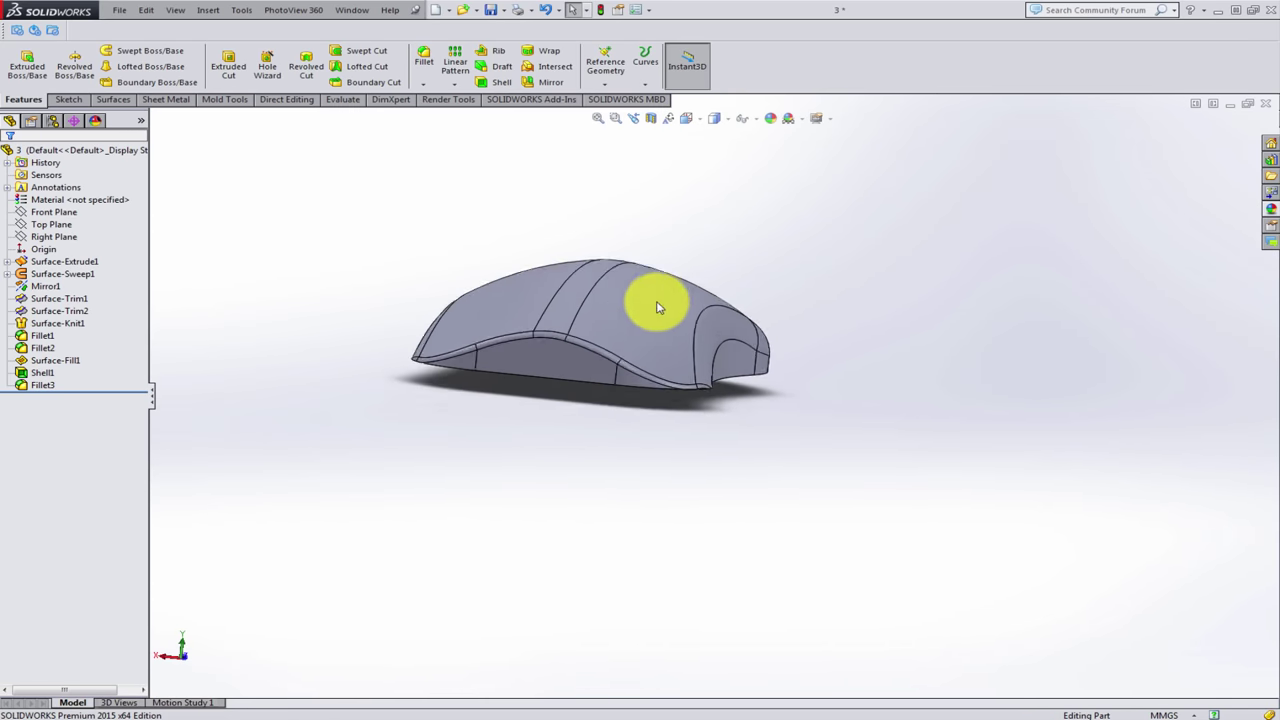
{"action": "mouse_move", "coordinate": [678, 290]}
{"action": "middle_mouse_down"}
{"action": "mouse_move", "coordinate": [641, 345]}
{"action": "mouse_move", "coordinate": [643, 329]}
{"action": "mouse_move", "coordinate": [643, 357]}
{"action": "mouse_move", "coordinate": [586, 343]}
{"action": "mouse_move", "coordinate": [663, 314]}
{"action": "mouse_move", "coordinate": [491, 320]}
{"action": "mouse_move", "coordinate": [607, 432]}
{"action": "mouse_move", "coordinate": [674, 406]}
{"action": "middle_mouse_up"}
- Start a sketch on the bottom face and offset its outline 4 mm inward
{"action": "left_click", "coordinate": [680, 400]}
{"action": "left_click", "coordinate": [727, 362]}
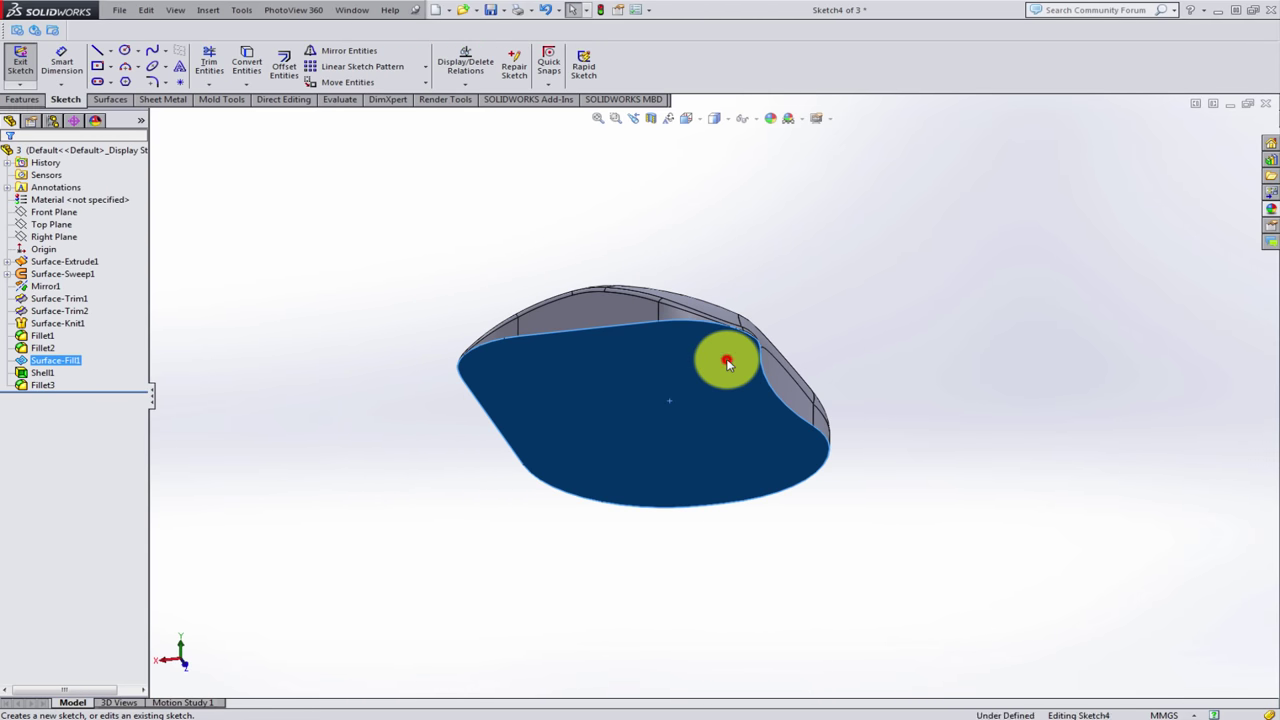
{"action": "left_click", "coordinate": [286, 72]}
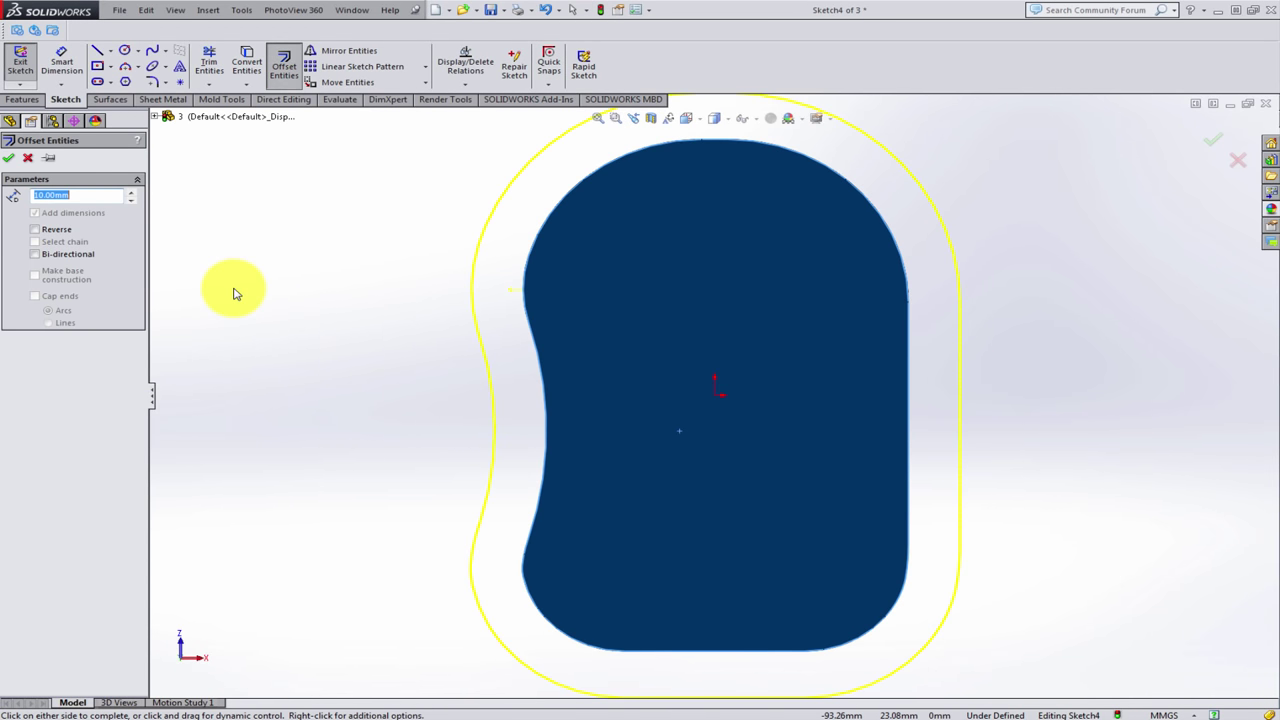
{"action": "type", "text": "4"}
{"action": "left_click", "coordinate": [60, 232]}
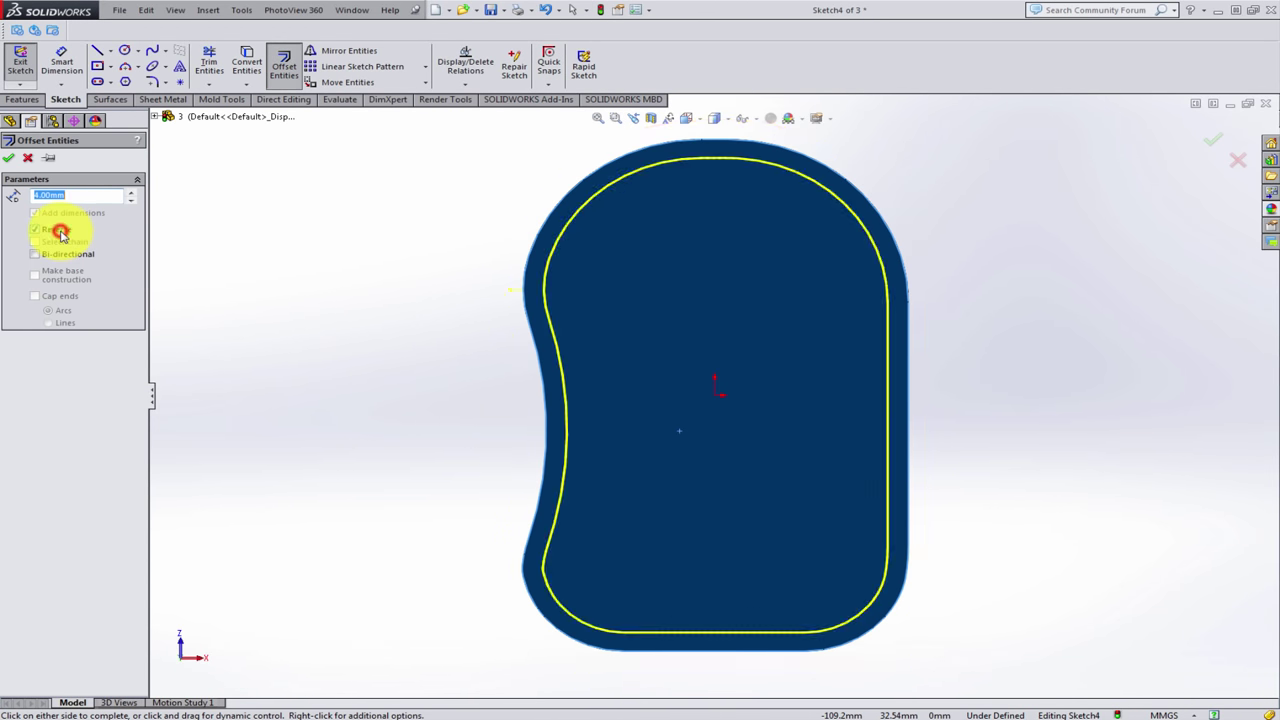
{"action": "left_click", "coordinate": [11, 158]}
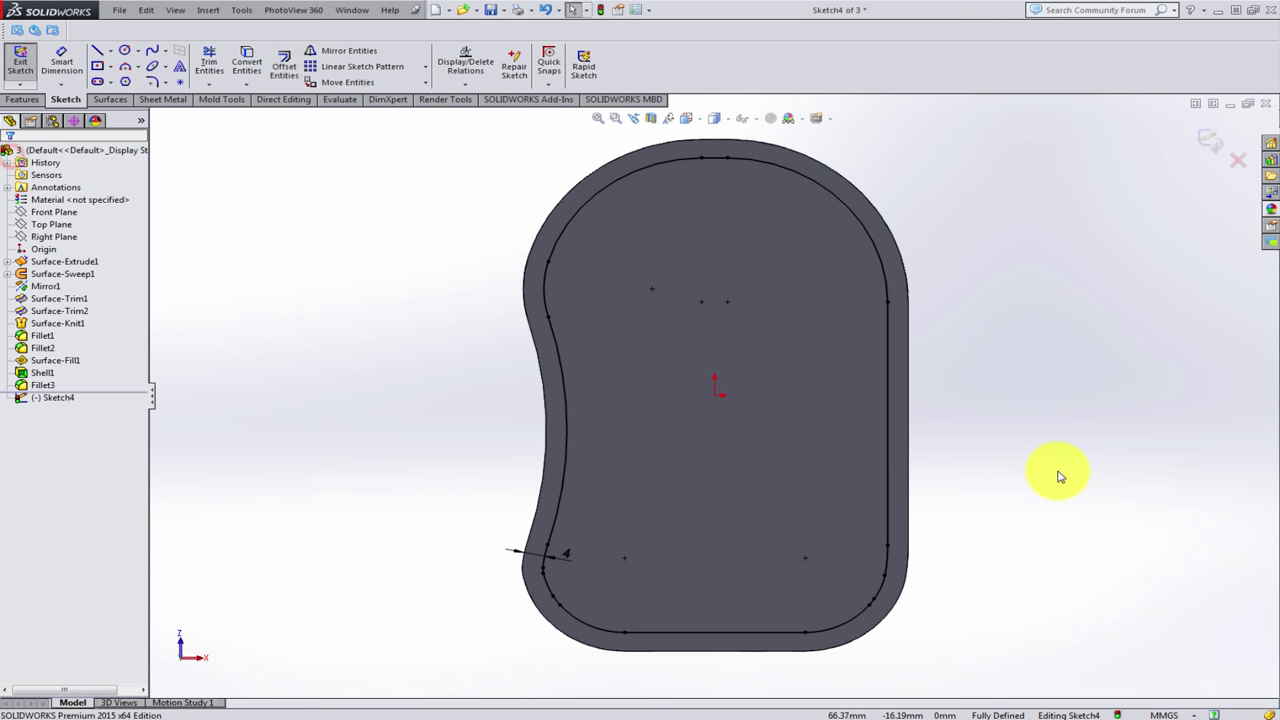
{"action": "scroll", "coordinate": [960, 540], "scroll_direction": "down", "scroll_amount": 2}
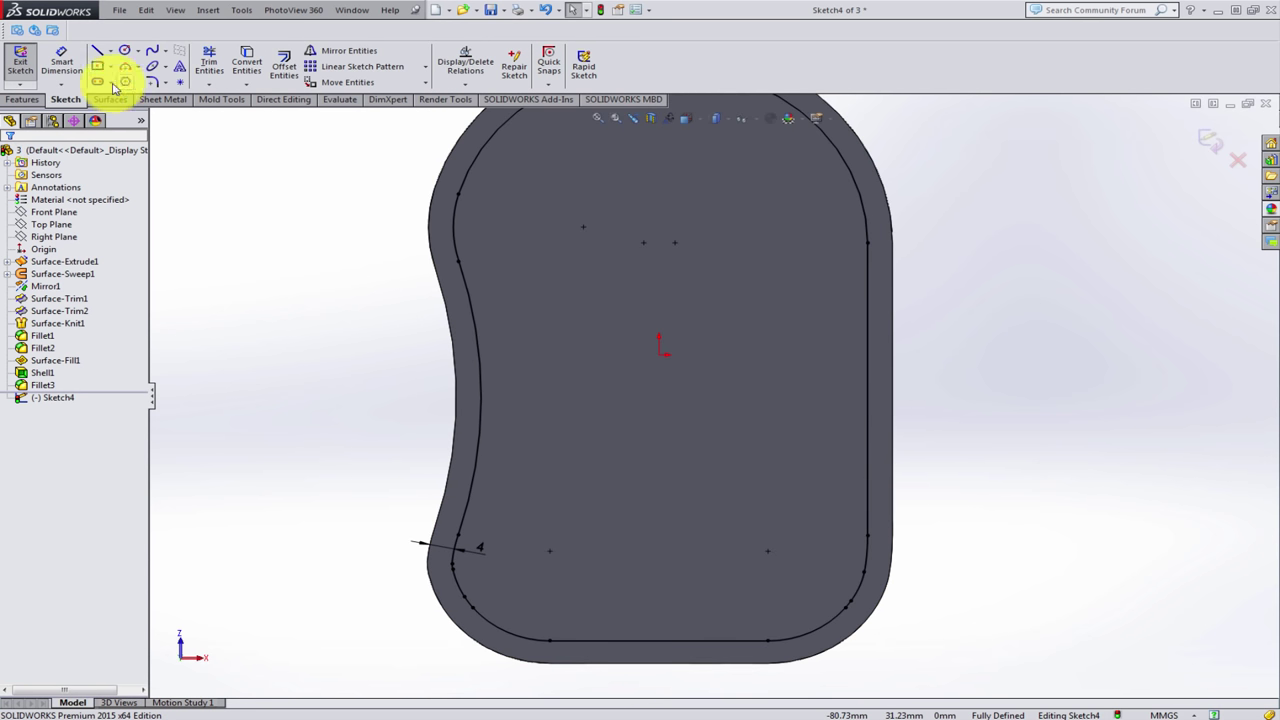
- Draw a narrow ellipse on the centreline, its top end pulled down to the origin
{"action": "left_click", "coordinate": [150, 67]}
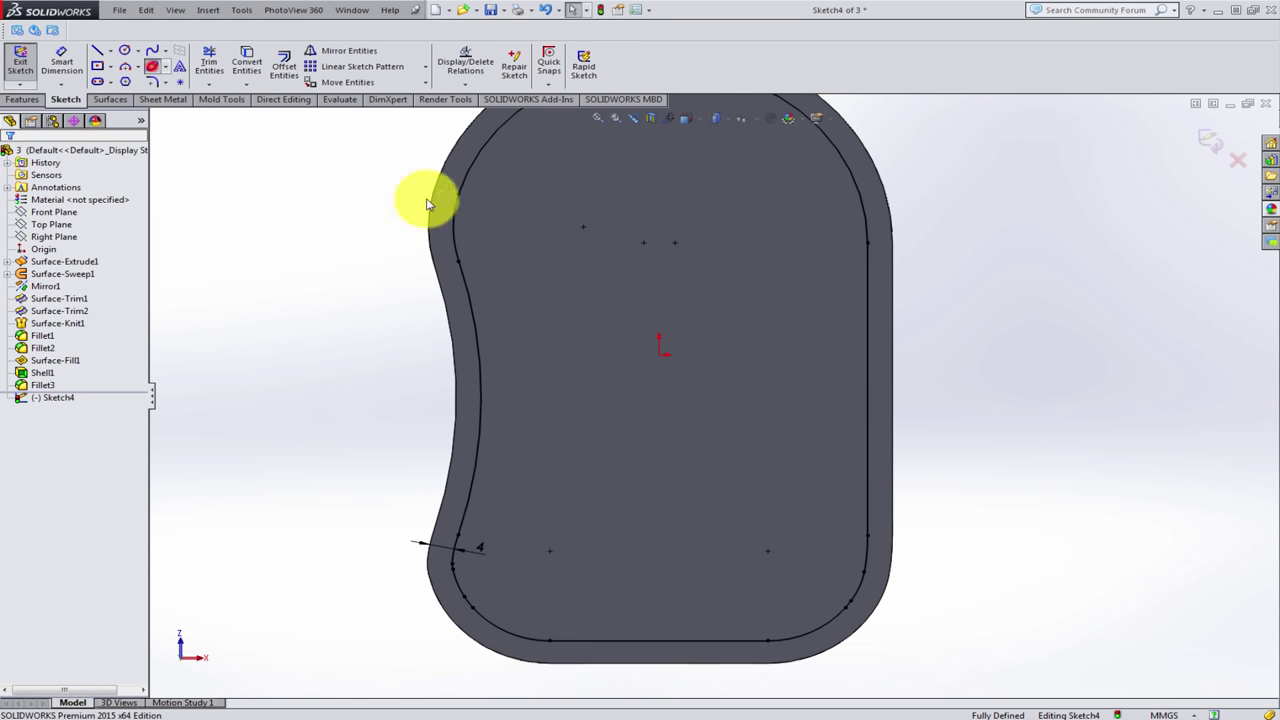
{"action": "left_click", "coordinate": [659, 356]}
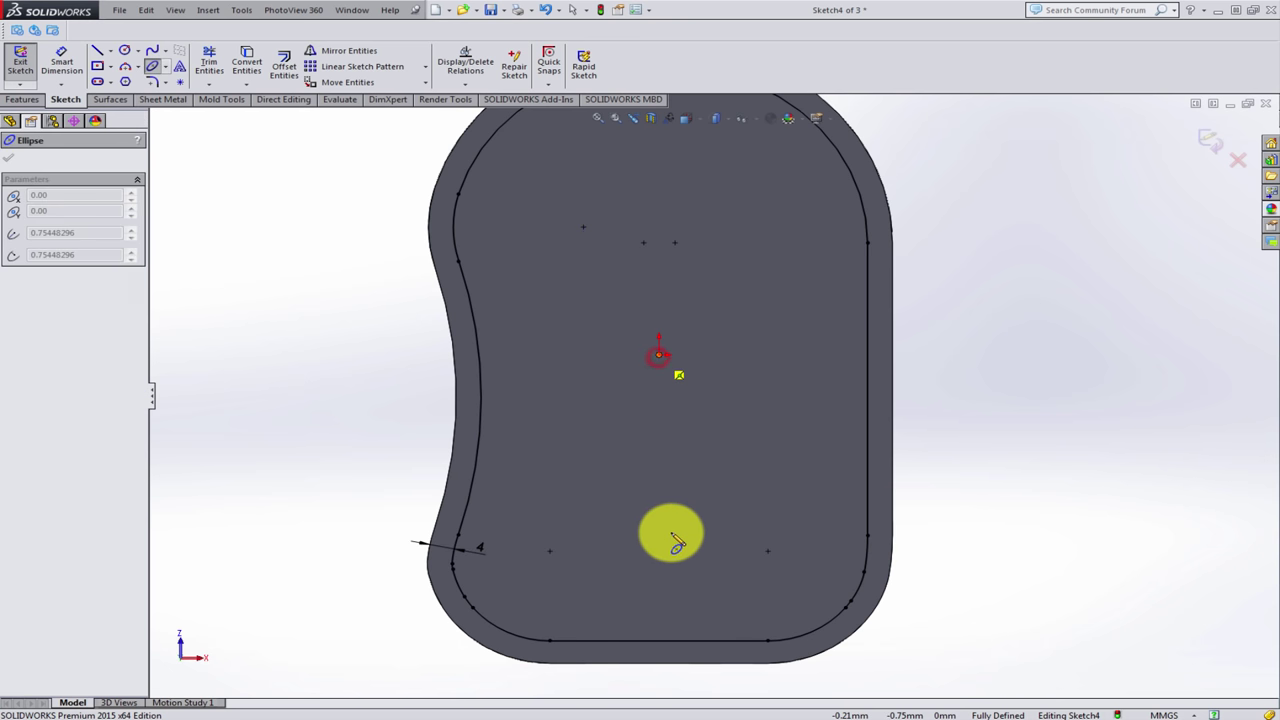
{"action": "left_click", "coordinate": [660, 664]}
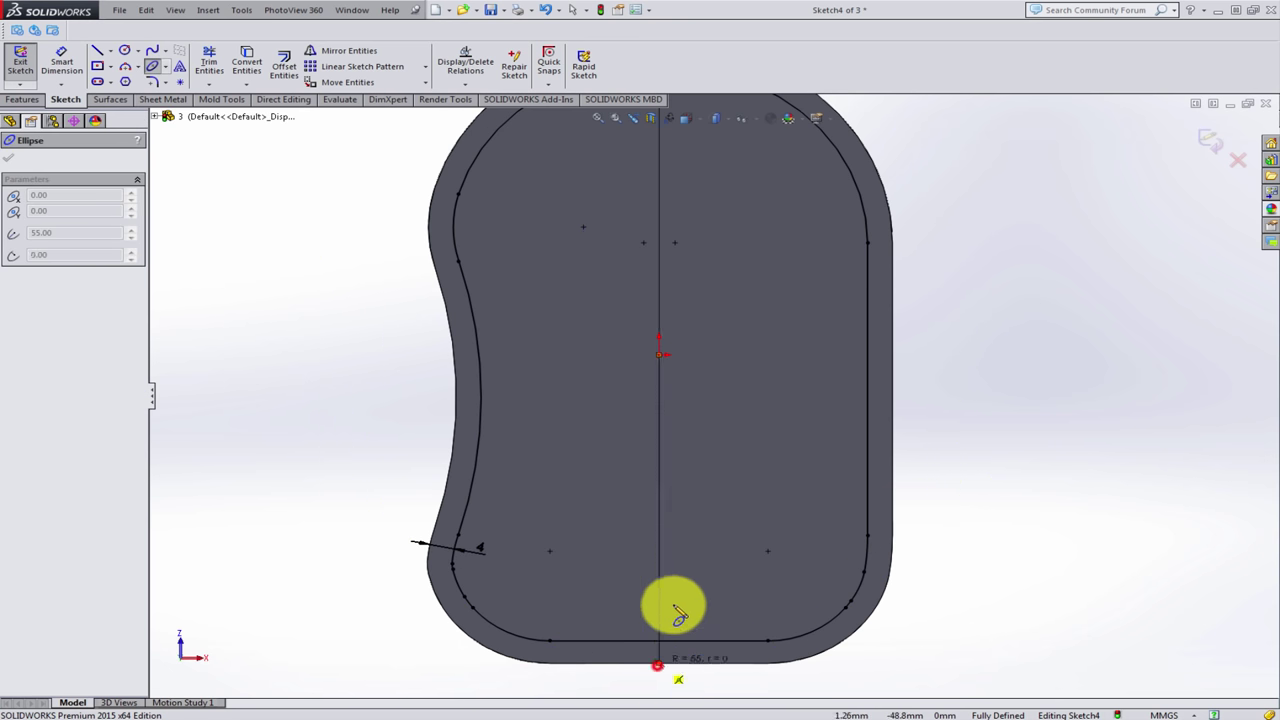
{"action": "key", "text": "Escape"}
{"action": "key", "text": "f"}
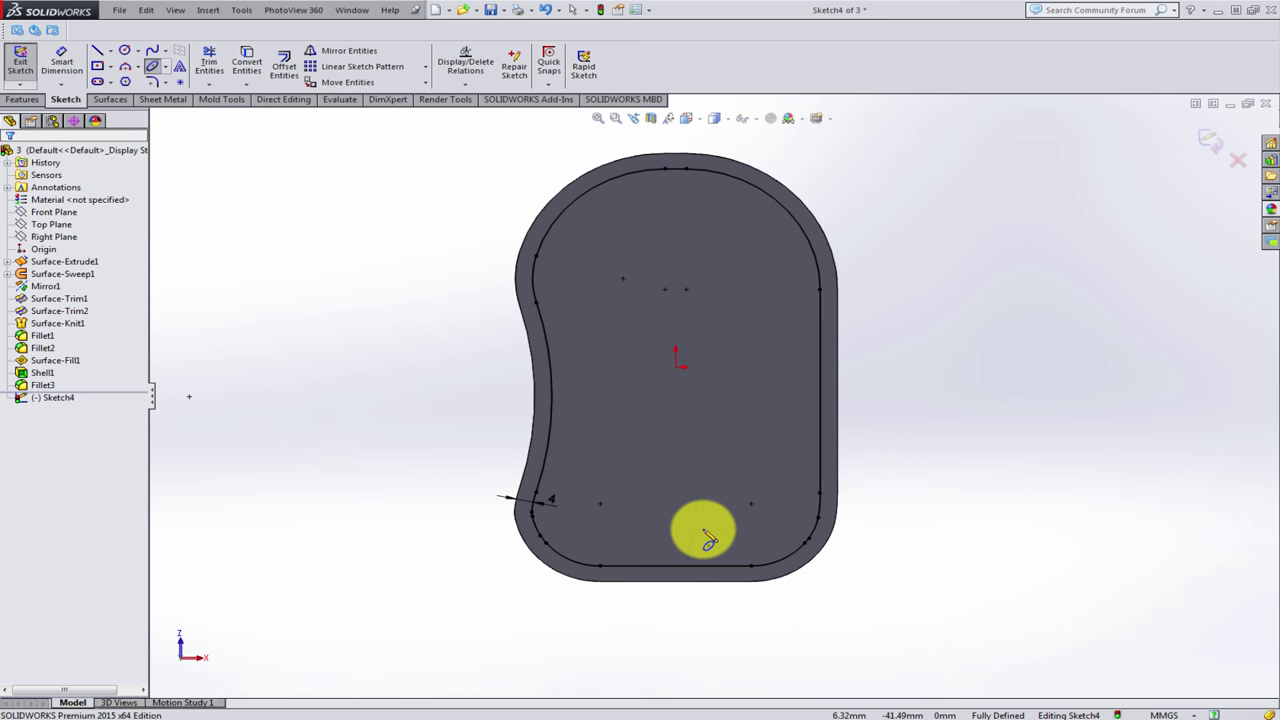
{"action": "left_click", "coordinate": [151, 66]}
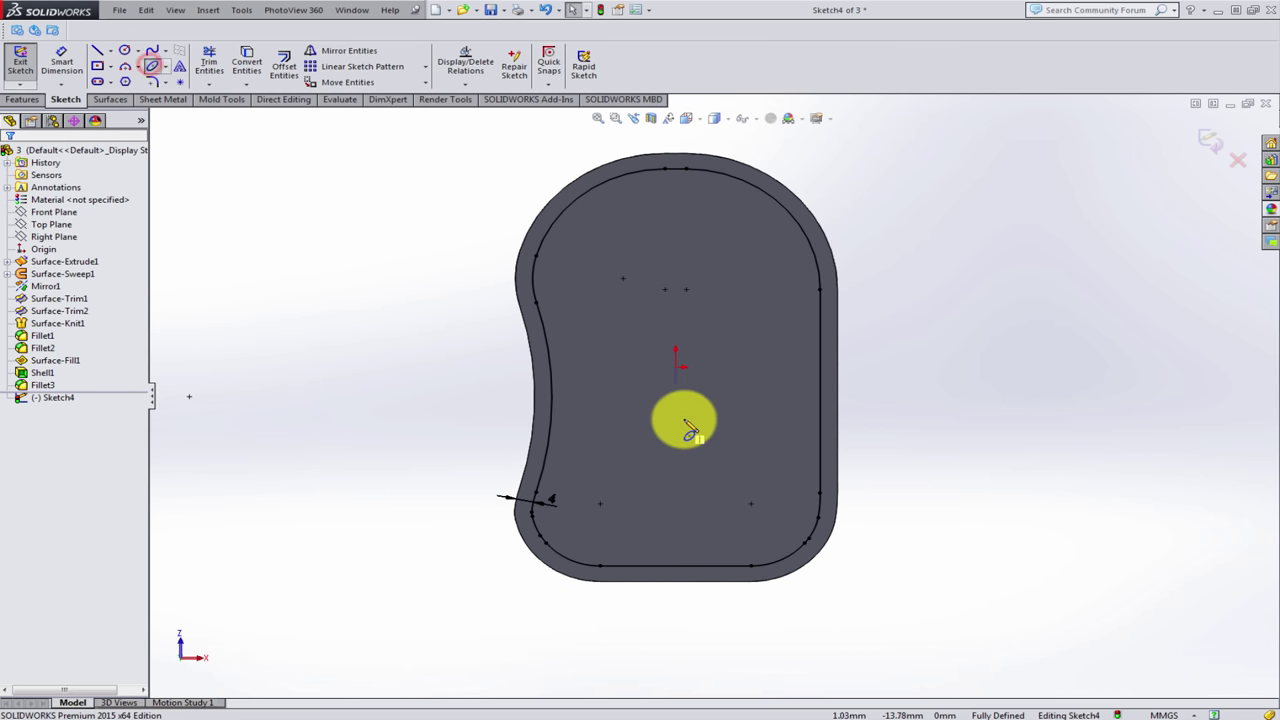
{"action": "left_click", "coordinate": [677, 409]}
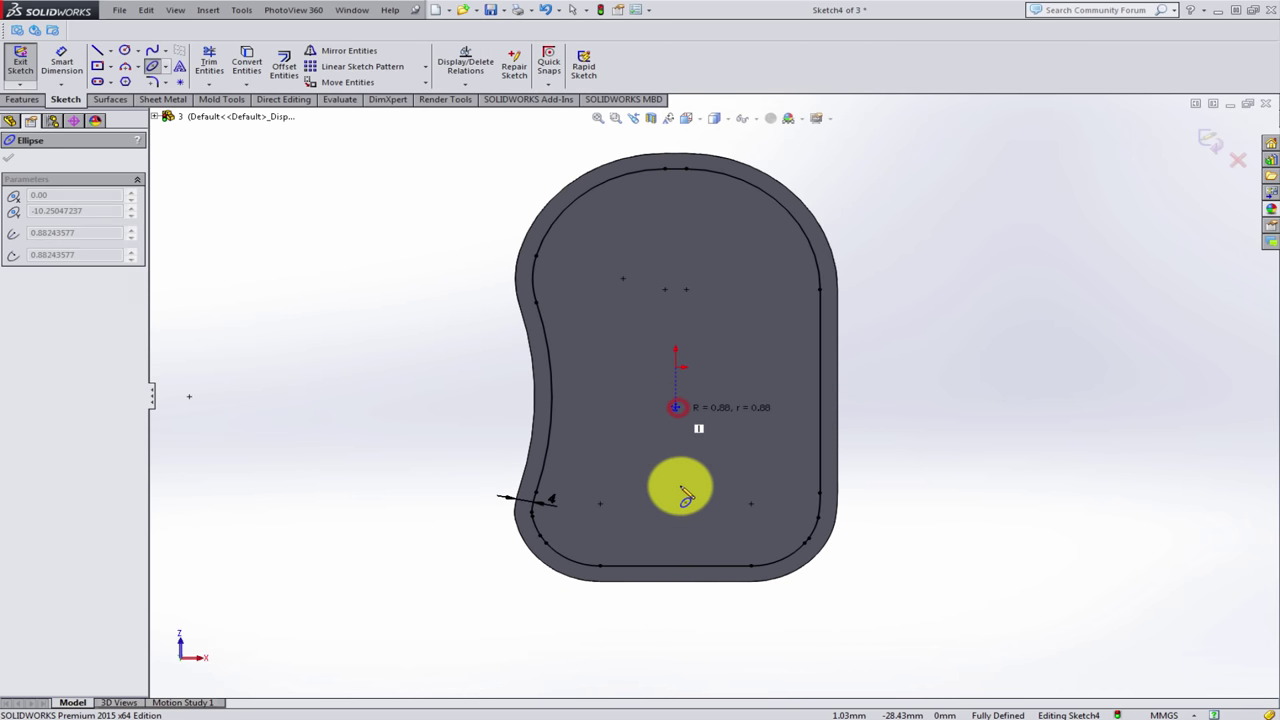
{"action": "left_click", "coordinate": [676, 580]}
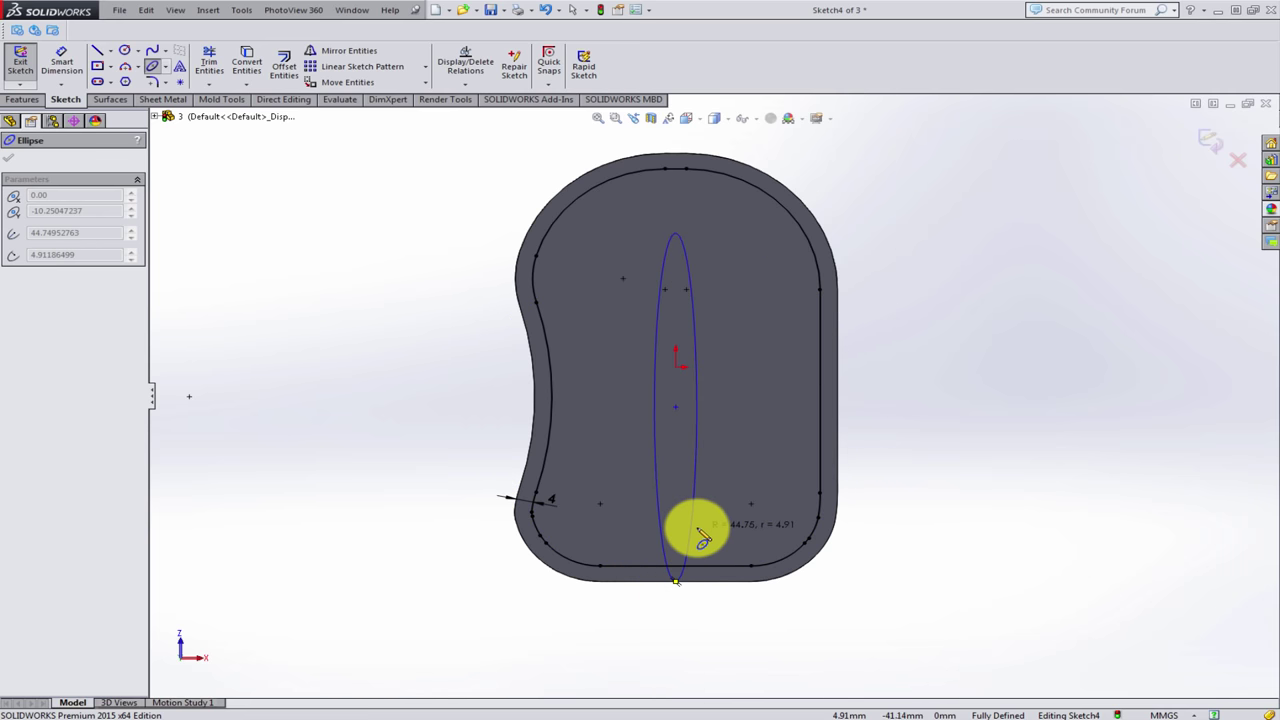
{"action": "left_click", "coordinate": [700, 537]}
{"action": "key", "text": "Escape"}
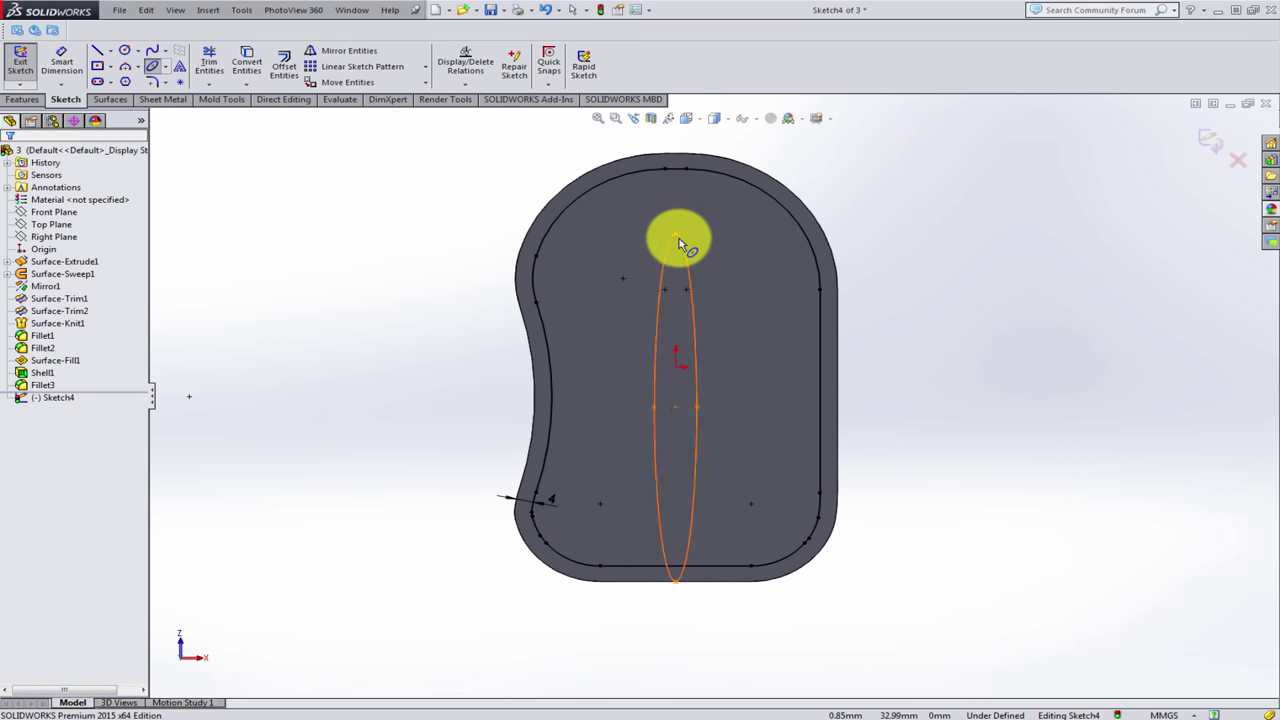
{"action": "left_click_drag", "start_coordinate": [677, 237], "coordinate": [689, 376]}
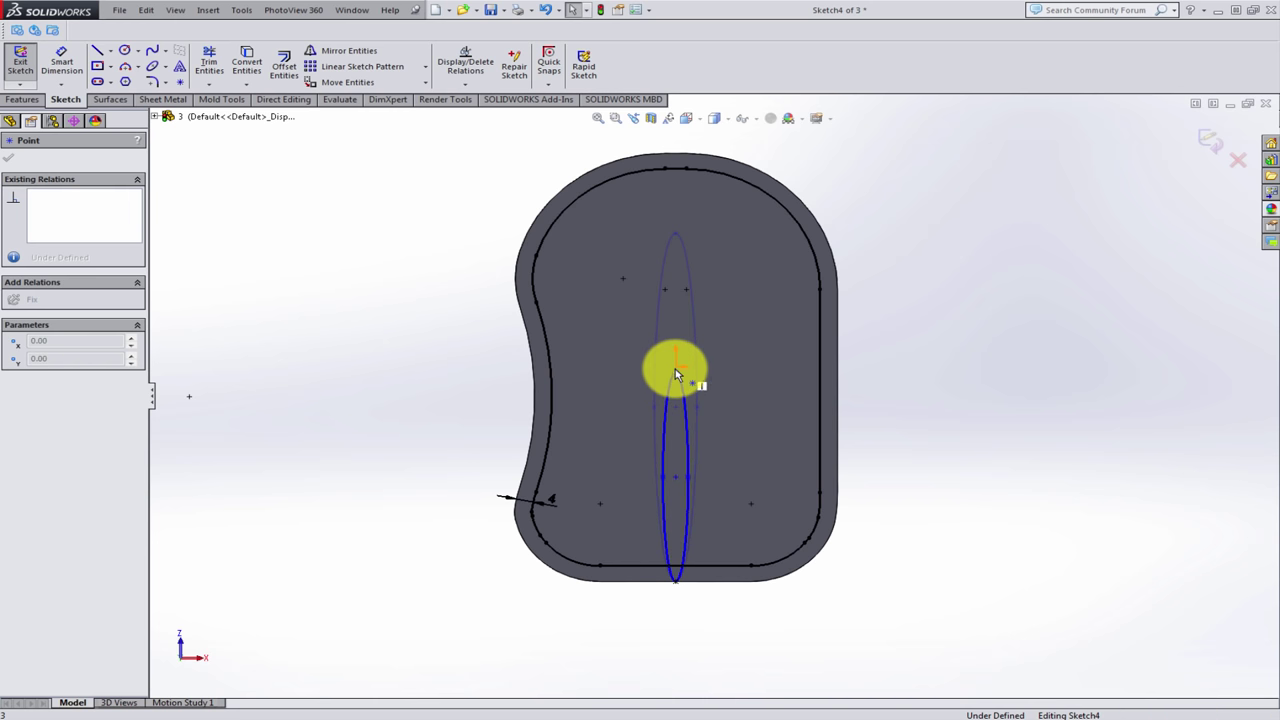
- Dimension the ellipse width to 15 mm
{"action": "scroll", "coordinate": [762, 443], "scroll_direction": "down", "scroll_amount": 2}
{"action": "left_click", "coordinate": [61, 62]}
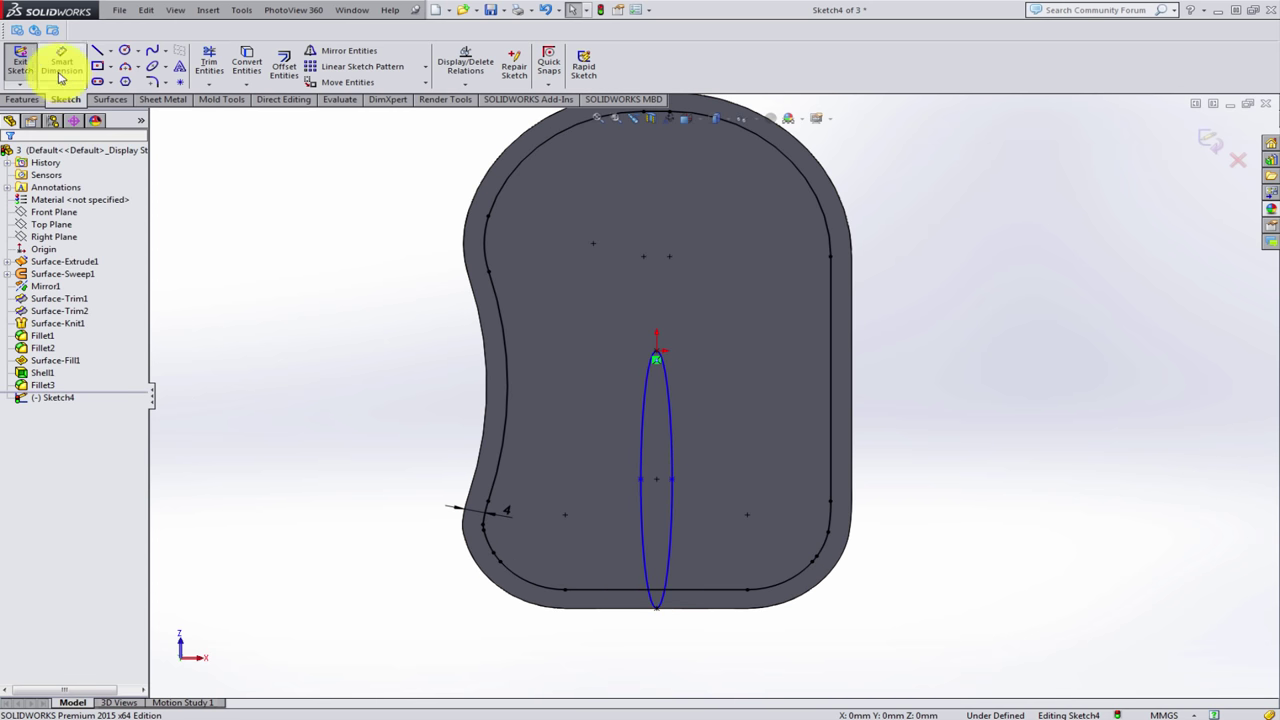
{"action": "scroll", "coordinate": [678, 515], "scroll_direction": "down", "scroll_amount": 1}
{"action": "left_click", "coordinate": [634, 467]}
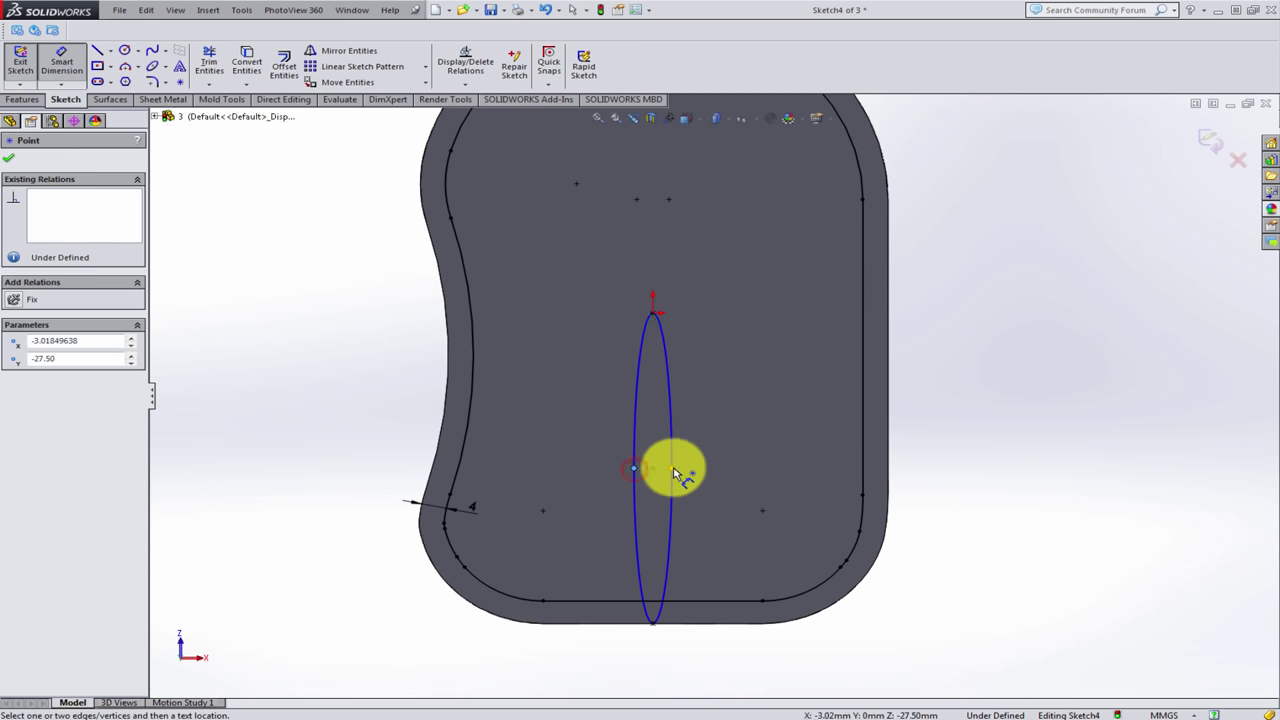
{"action": "left_click", "coordinate": [755, 447]}
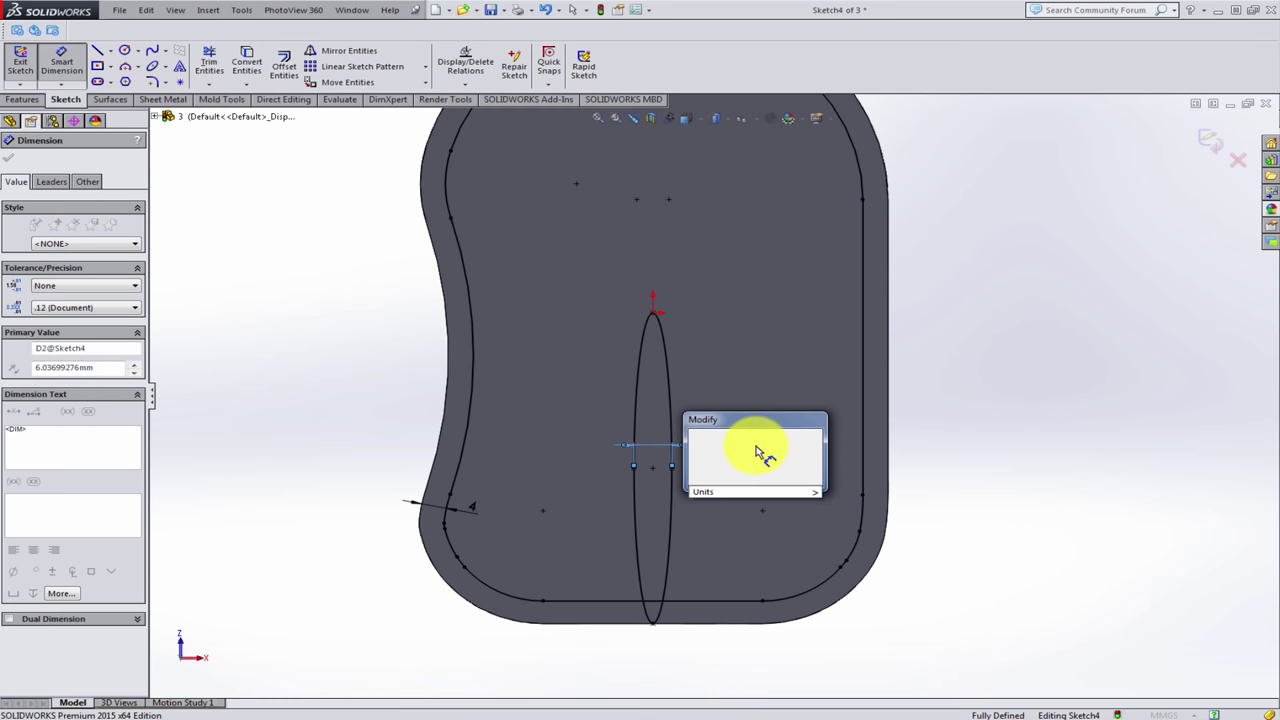
{"action": "key", "text": "Return"}
{"action": "key", "text": "Escape"}
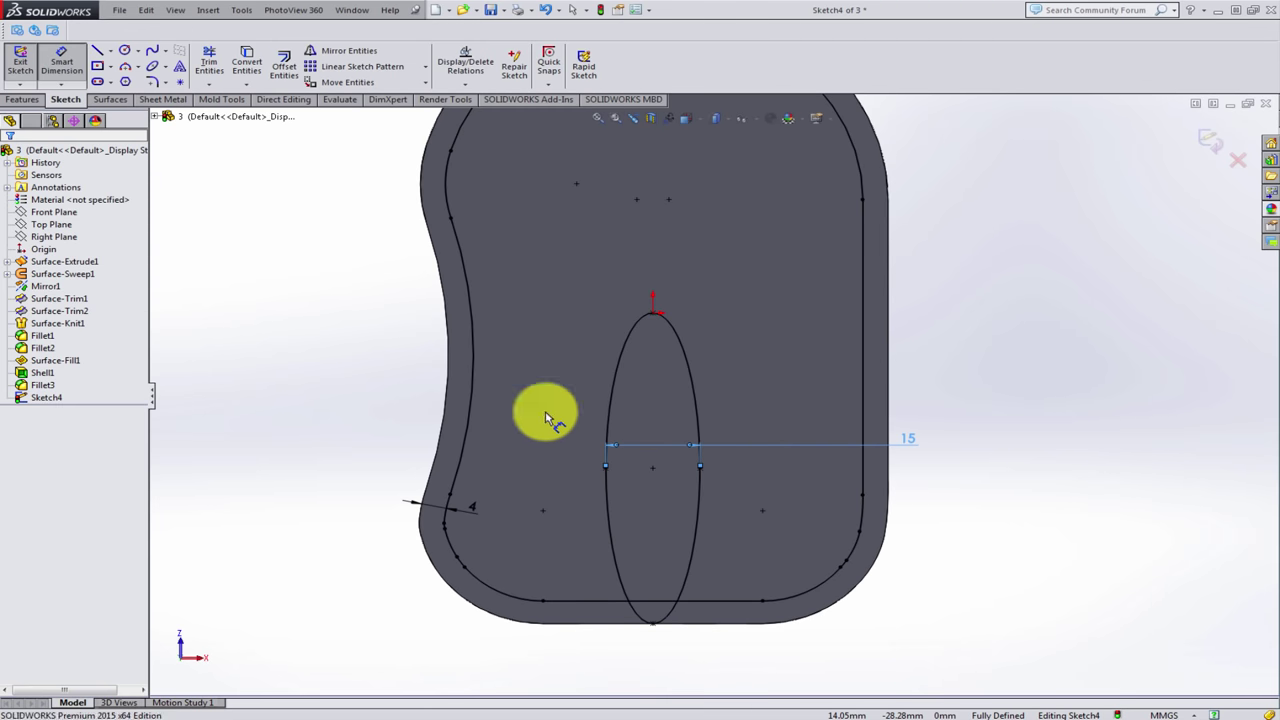
- Trim away the part of the ellipse below the offset line
{"action": "left_click", "coordinate": [207, 62]}
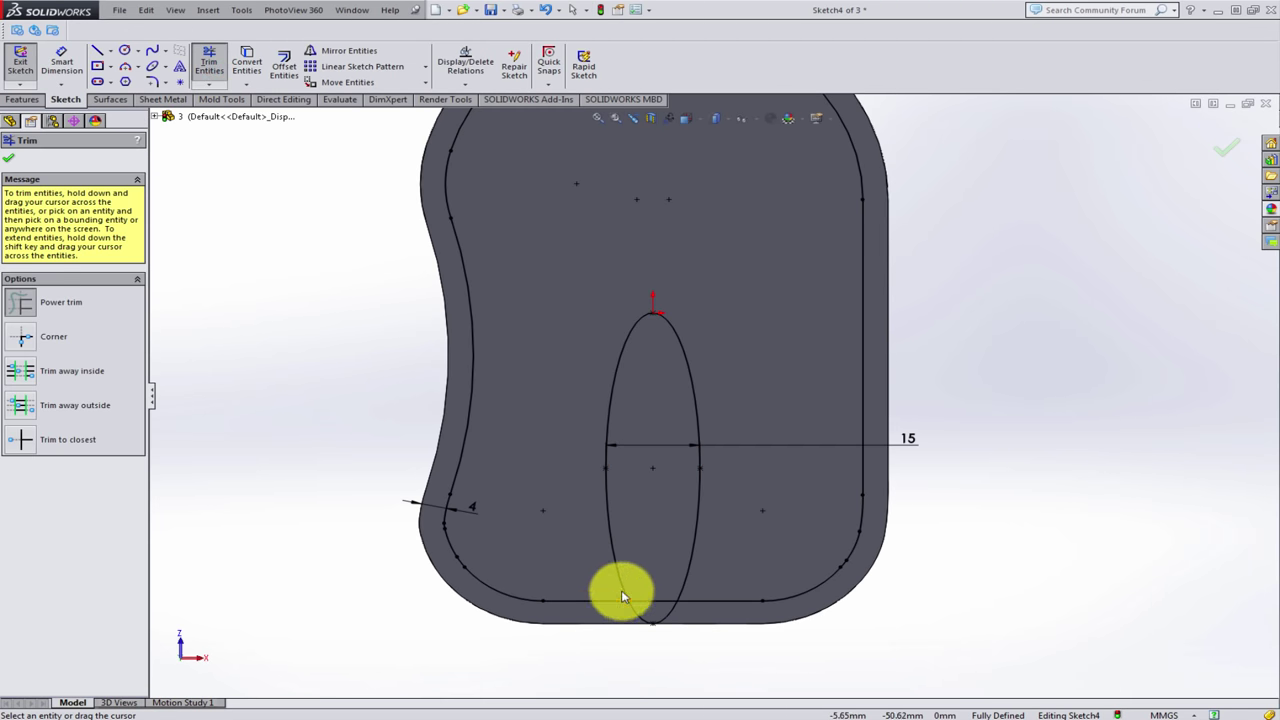
{"action": "scroll", "coordinate": [621, 597], "scroll_direction": "down", "scroll_amount": 2}
{"action": "mouse_move", "coordinate": [766, 594]}
{"action": "left_mouse_down"}
{"action": "mouse_move", "coordinate": [660, 590]}
{"action": "mouse_move", "coordinate": [695, 550]}
{"action": "left_mouse_up"}
{"action": "scroll", "coordinate": [700, 500], "scroll_direction": "up", "scroll_amount": 3}
{"action": "scroll", "coordinate": [715, 360], "scroll_direction": "up", "scroll_amount": 2}
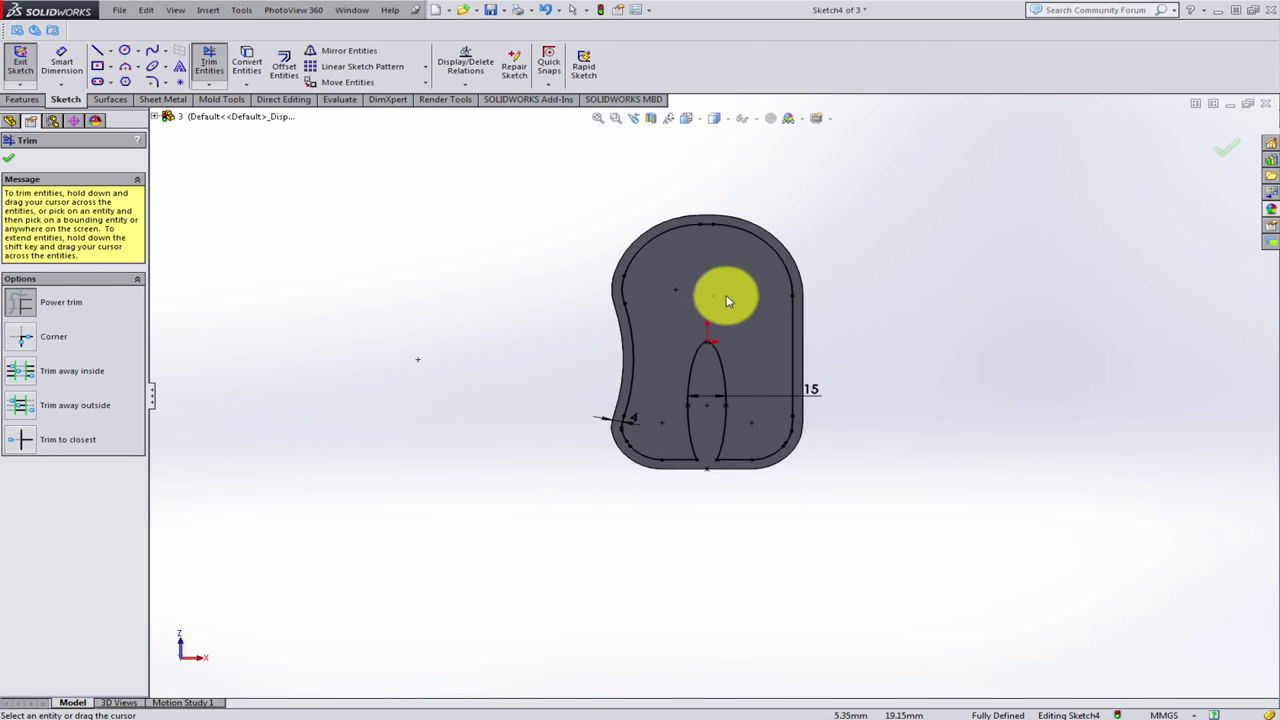
{"action": "left_click", "coordinate": [1222, 150]}
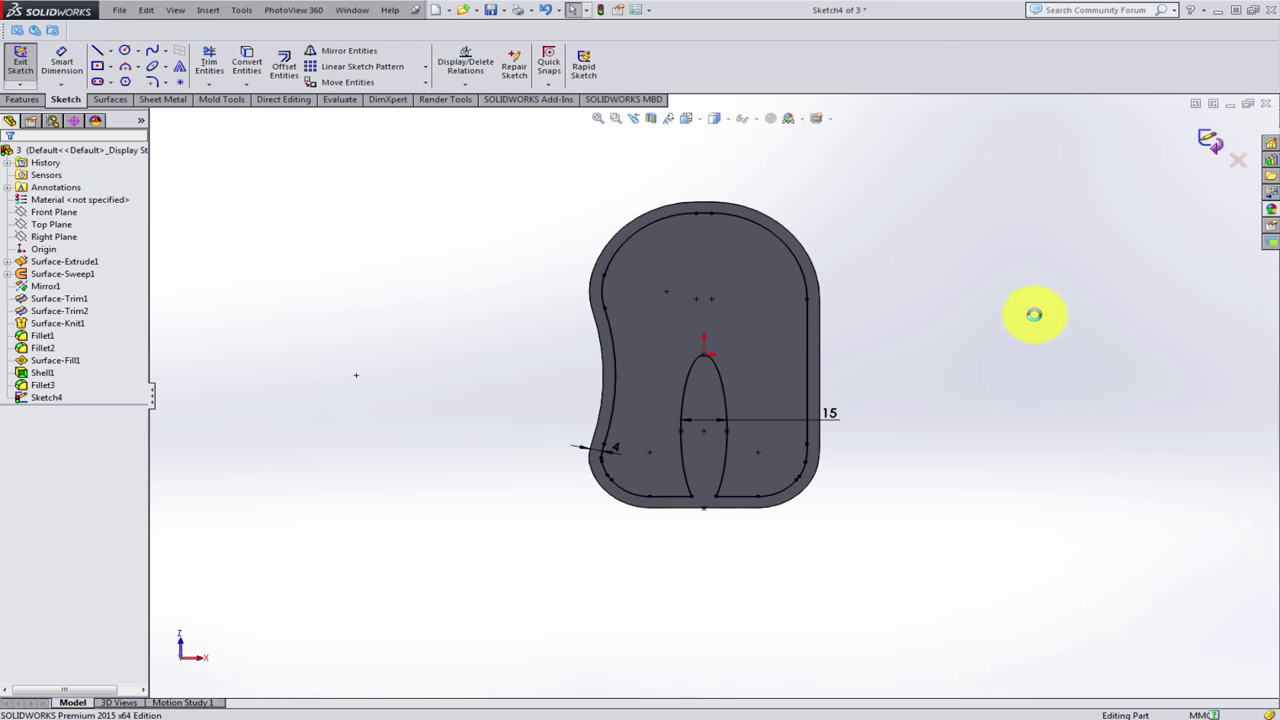
- Exit Sketch4 and orbit to view the shelled mouse body in 3D
{"action": "key", "text": "ctrl+b"}
{"action": "mouse_move", "coordinate": [585, 315]}
{"action": "middle_mouse_down"}
{"action": "mouse_move", "coordinate": [784, 470]}
{"action": "mouse_move", "coordinate": [934, 420]}
{"action": "mouse_move", "coordinate": [914, 374]}
{"action": "mouse_move", "coordinate": [857, 411]}
{"action": "mouse_move", "coordinate": [868, 390]}
{"action": "middle_mouse_up"}
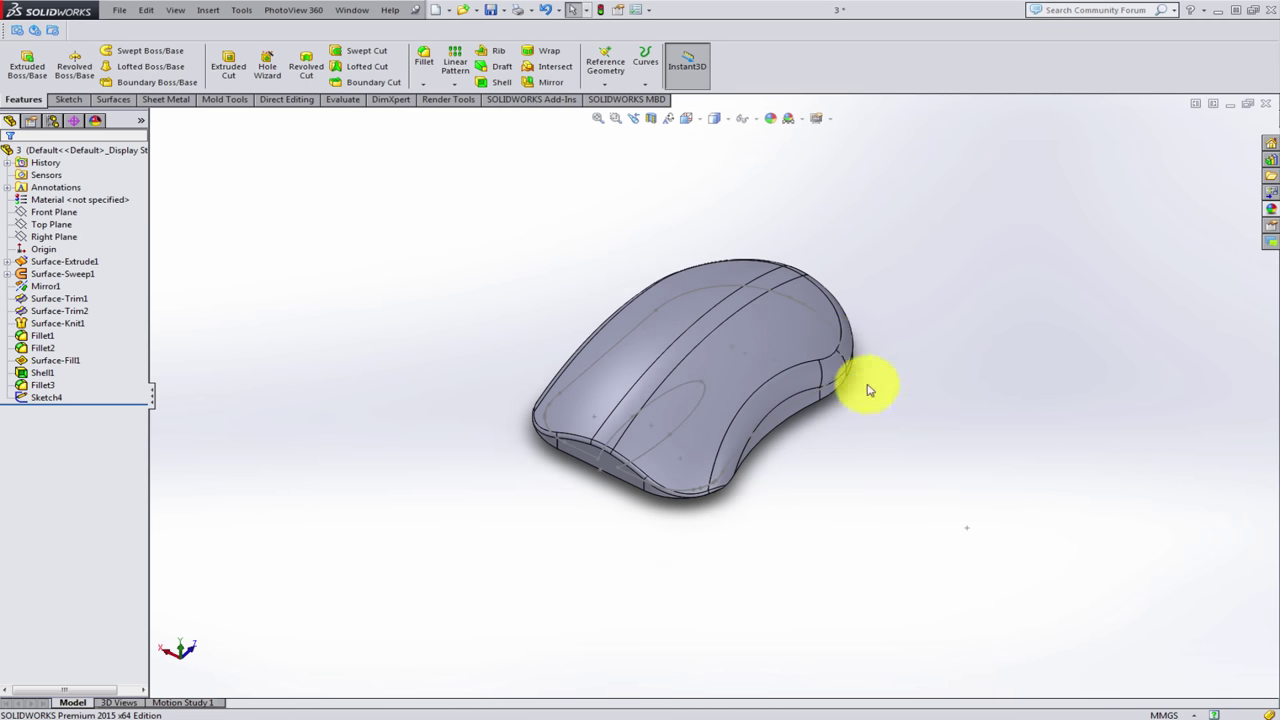
{"action": "scroll", "coordinate": [868, 390], "scroll_direction": "down", "scroll_amount": 1}
{"action": "scroll", "coordinate": [803, 349], "scroll_direction": "down", "scroll_amount": 2}
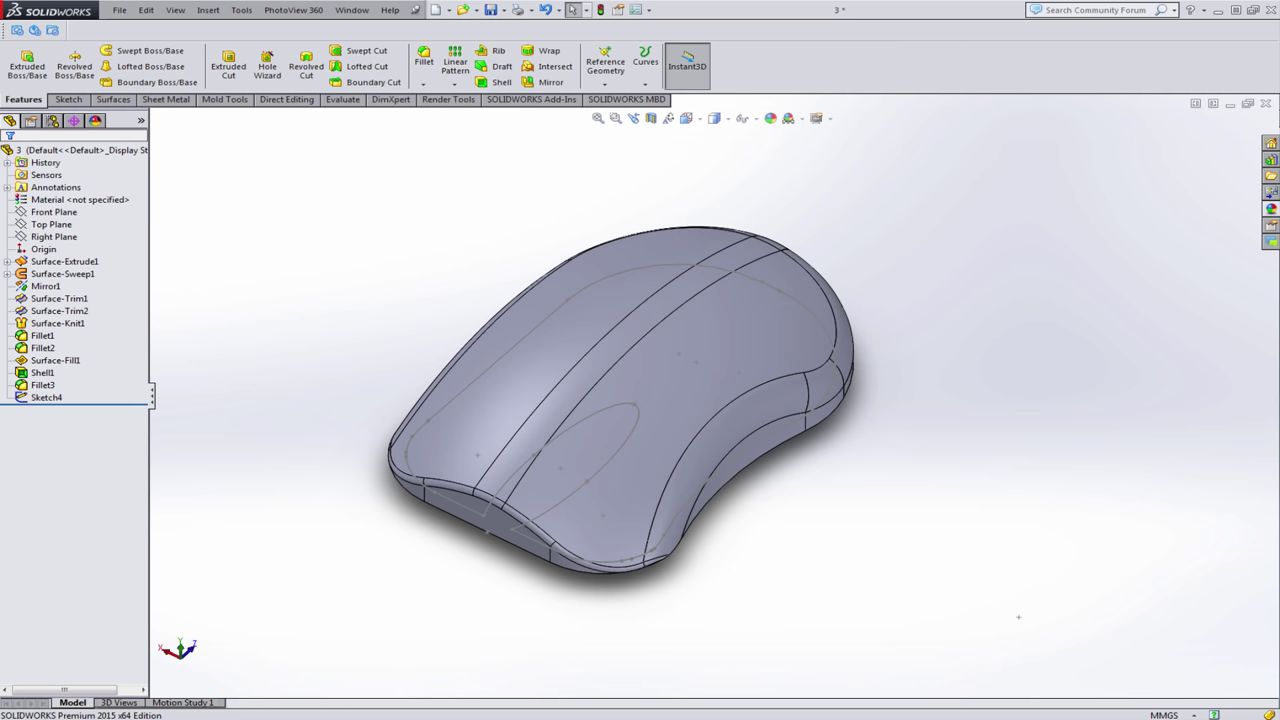
{"action": "middle_click_drag", "start_coordinate": [257, 429], "coordinate": [251, 263]}
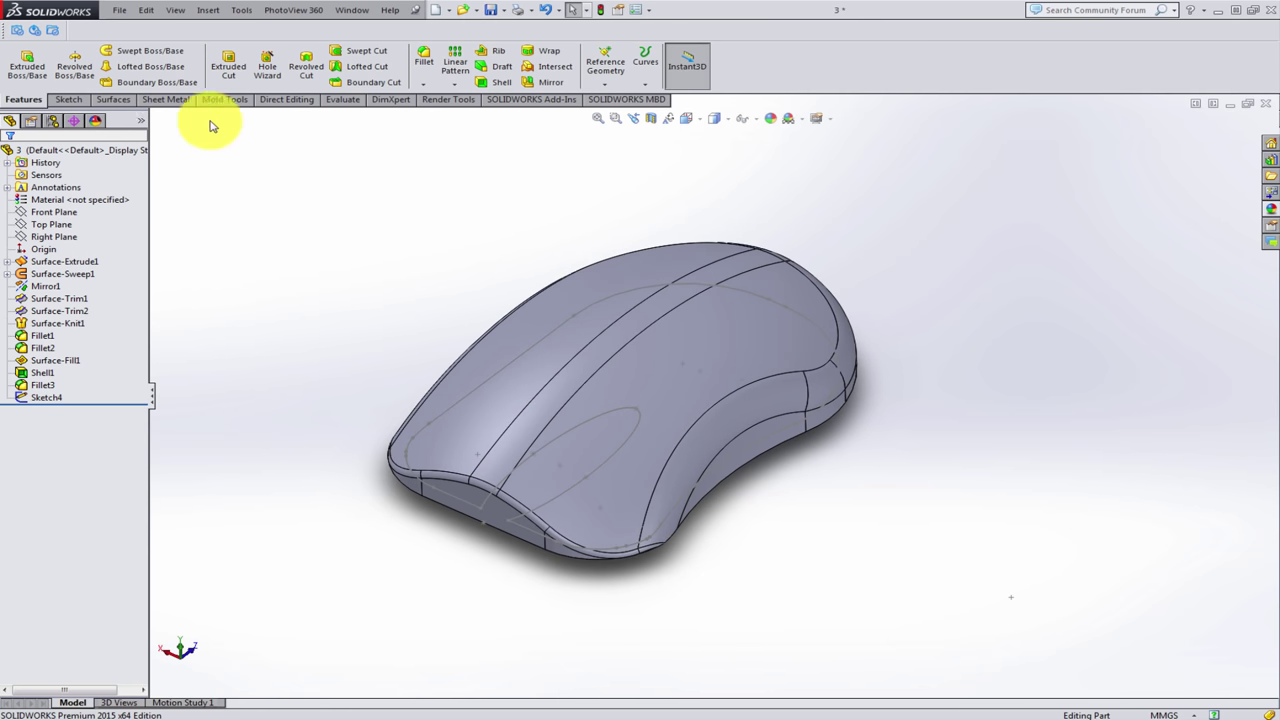
- Split the mouse along Sketch4 into separate bodies with Cut Part
{"action": "left_click", "coordinate": [267, 100]}
{"action": "right_click", "coordinate": [267, 100]}
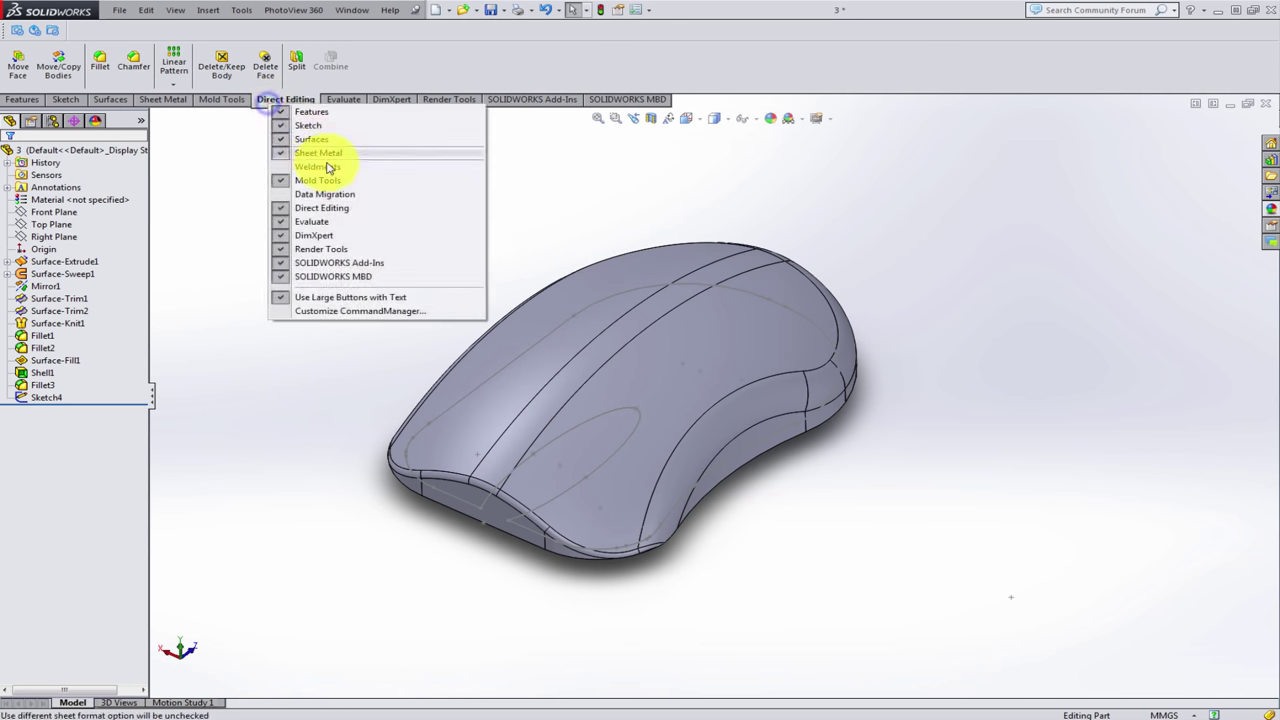
{"action": "left_click", "coordinate": [230, 140]}
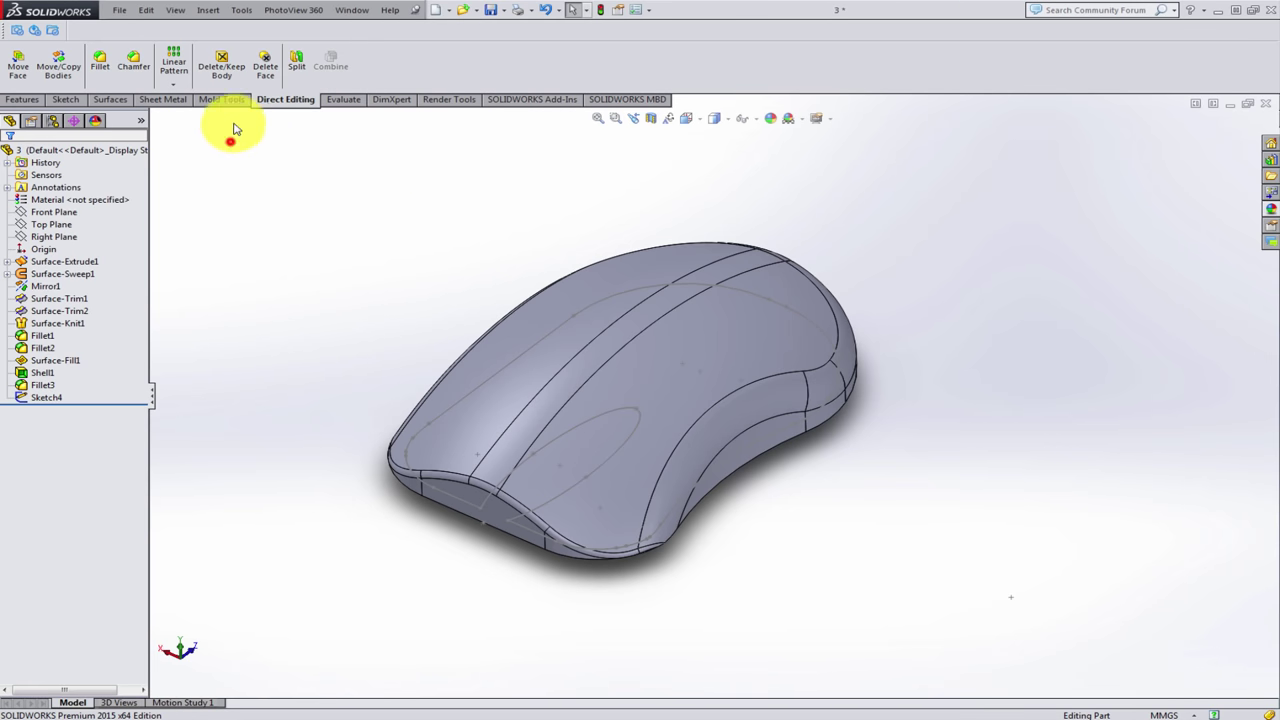
{"action": "left_click", "coordinate": [294, 66]}
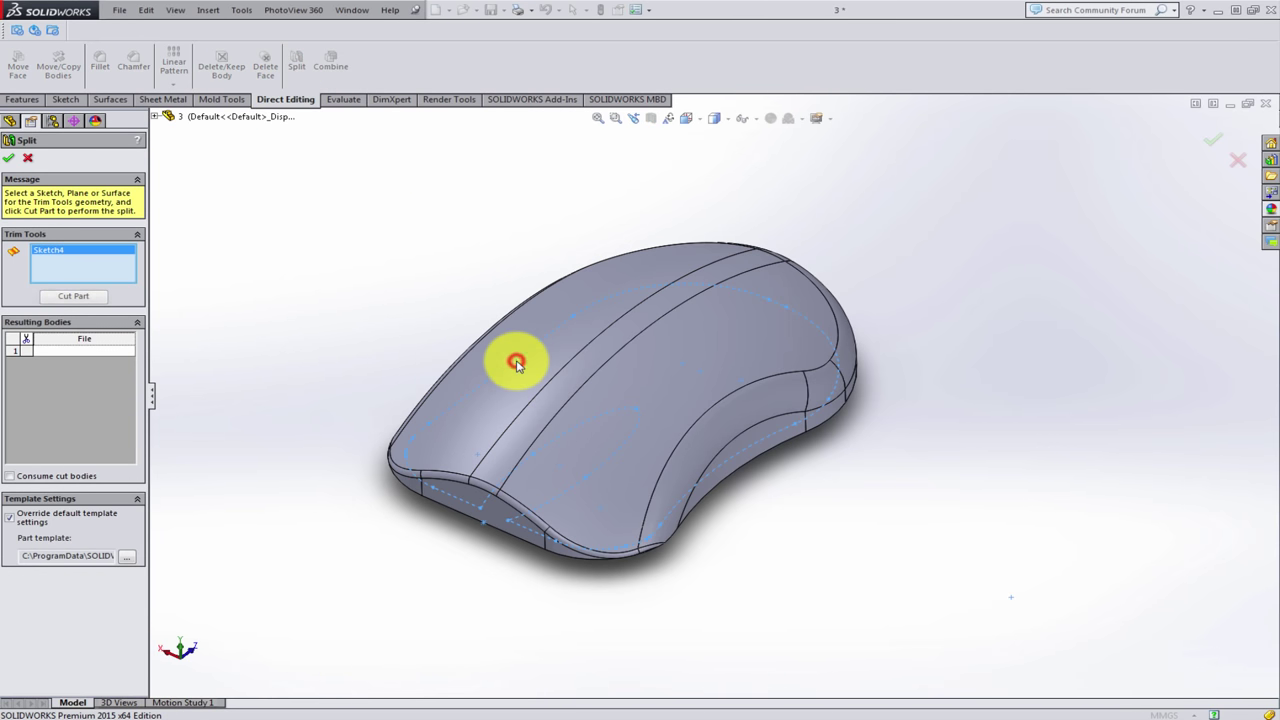
{"action": "left_click", "coordinate": [88, 301]}
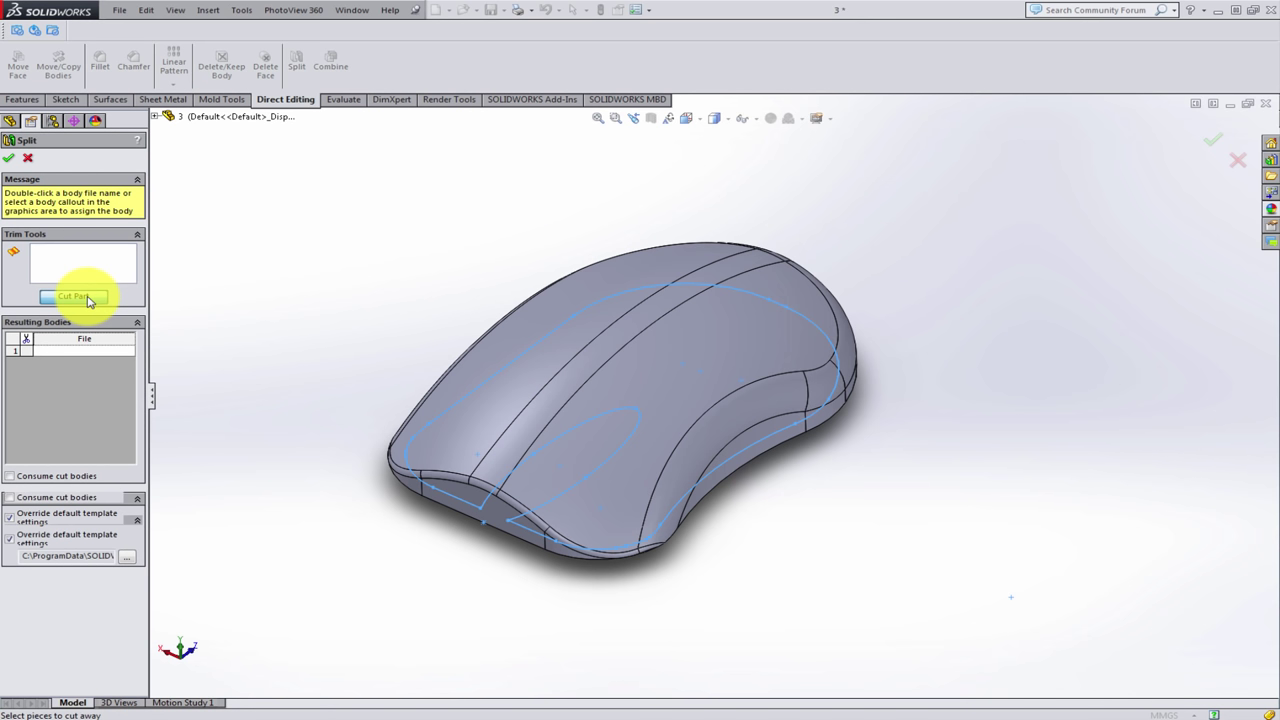
{"action": "left_click", "coordinate": [520, 362]}
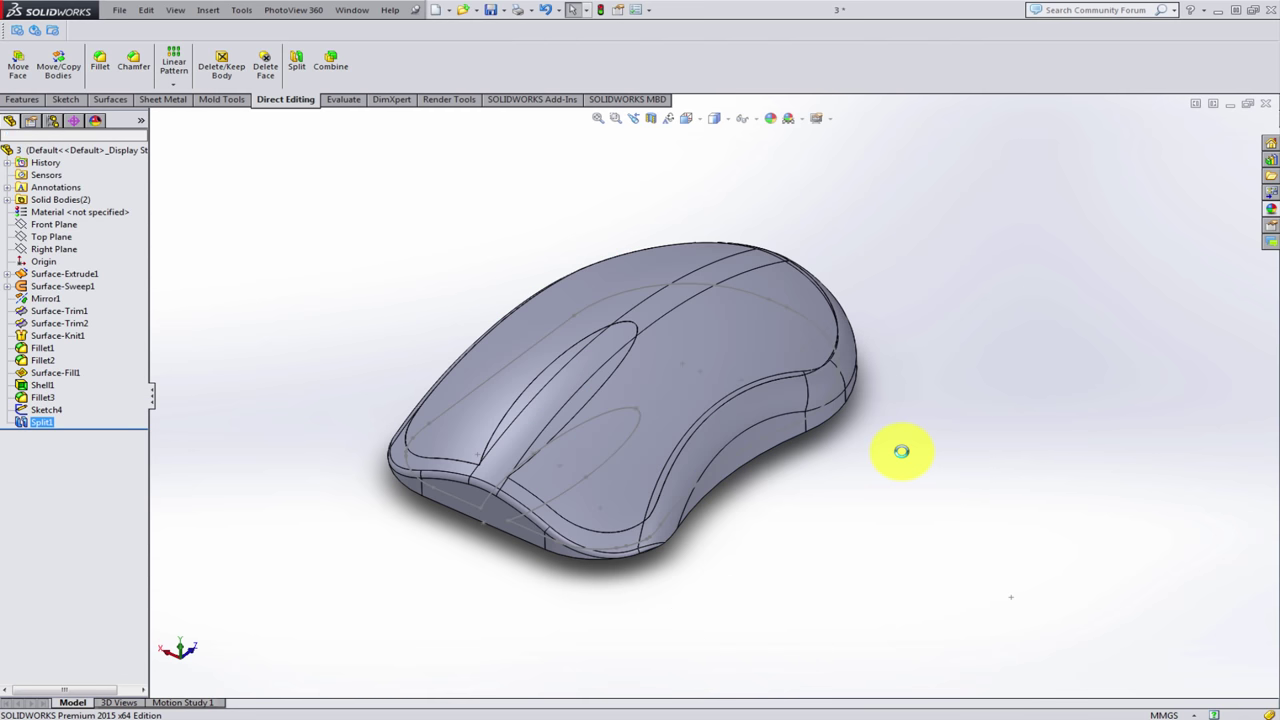
{"action": "left_click", "coordinate": [510, 364]}
{"action": "left_click", "coordinate": [405, 272]}
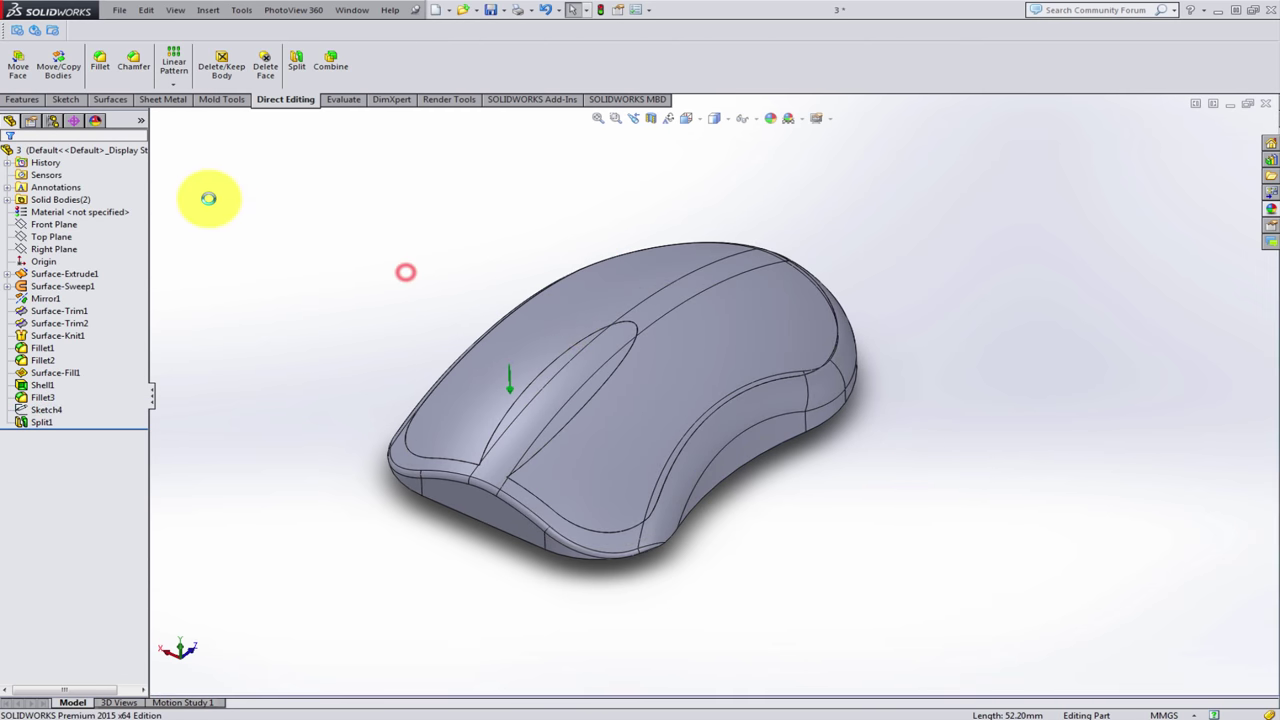
- Expand Solid Bodies and hide the lower body Split1[2]
{"action": "left_click", "coordinate": [7, 199]}
{"action": "left_click", "coordinate": [55, 213]}
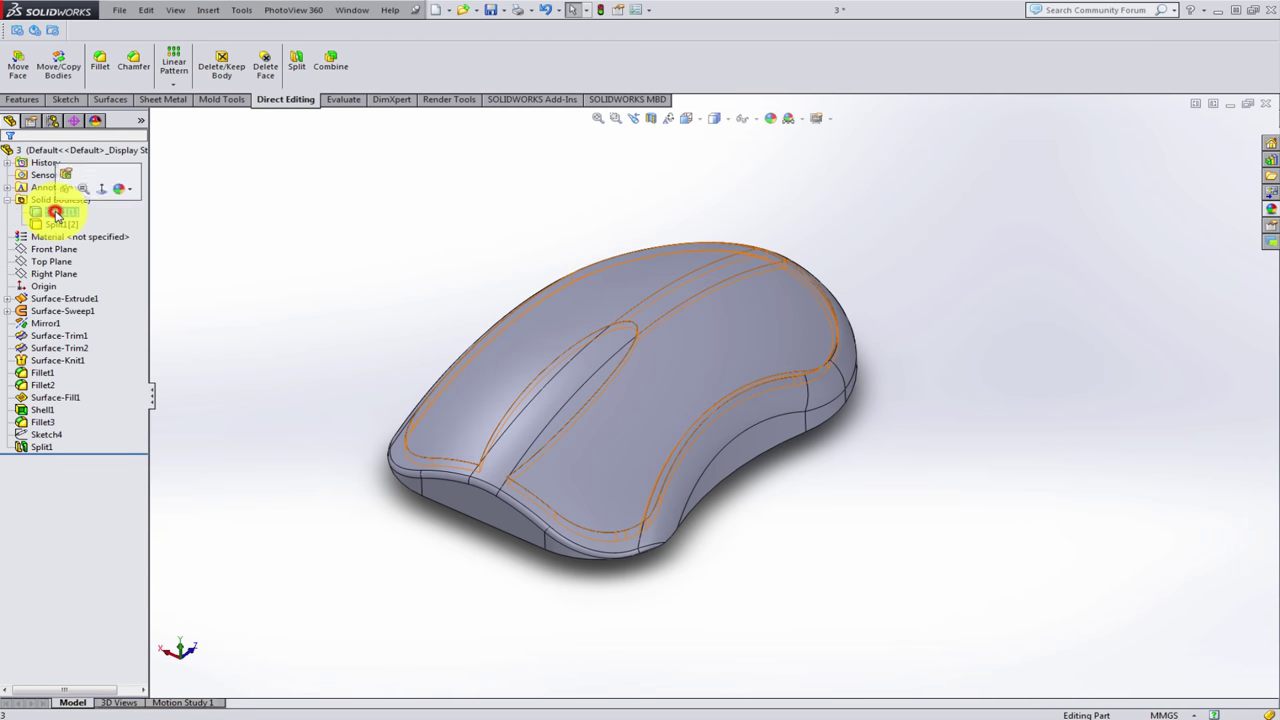
{"action": "mouse_move", "coordinate": [266, 349]}
{"action": "middle_mouse_down"}
{"action": "mouse_move", "coordinate": [294, 329]}
{"action": "mouse_move", "coordinate": [223, 306]}
{"action": "middle_mouse_up"}
{"action": "left_click", "coordinate": [207, 284]}
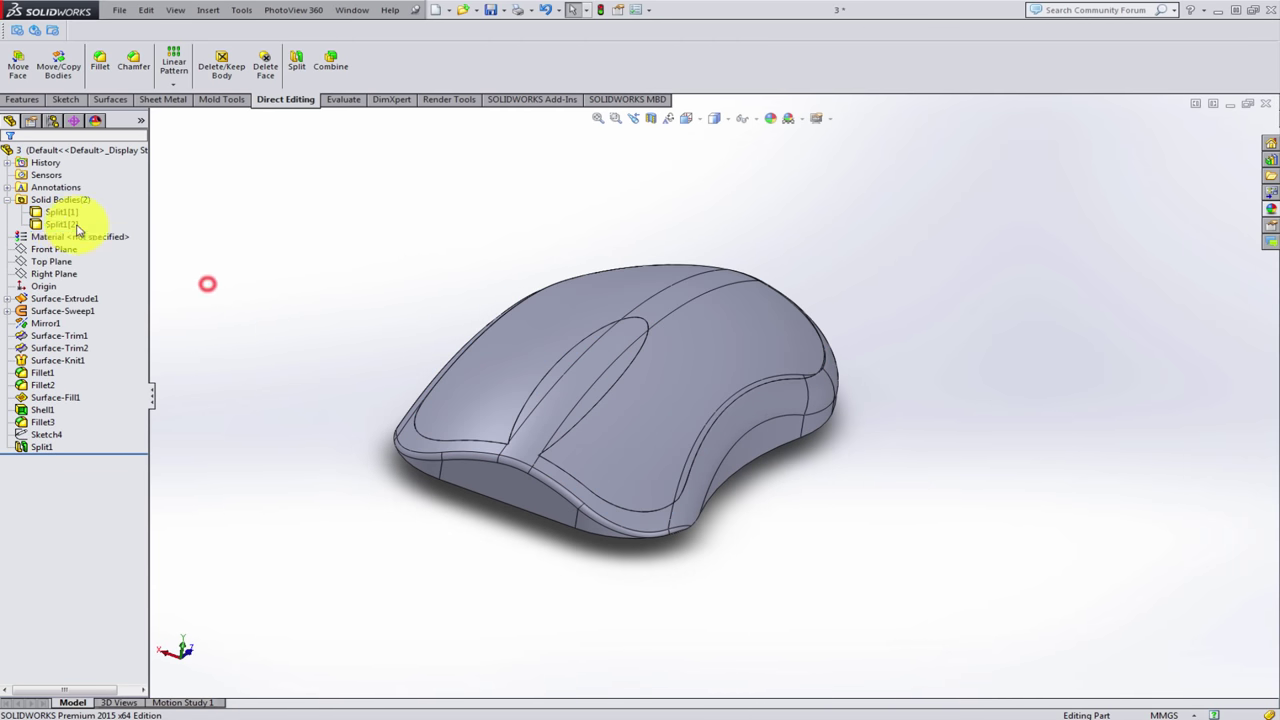
{"action": "left_click", "coordinate": [86, 221]}
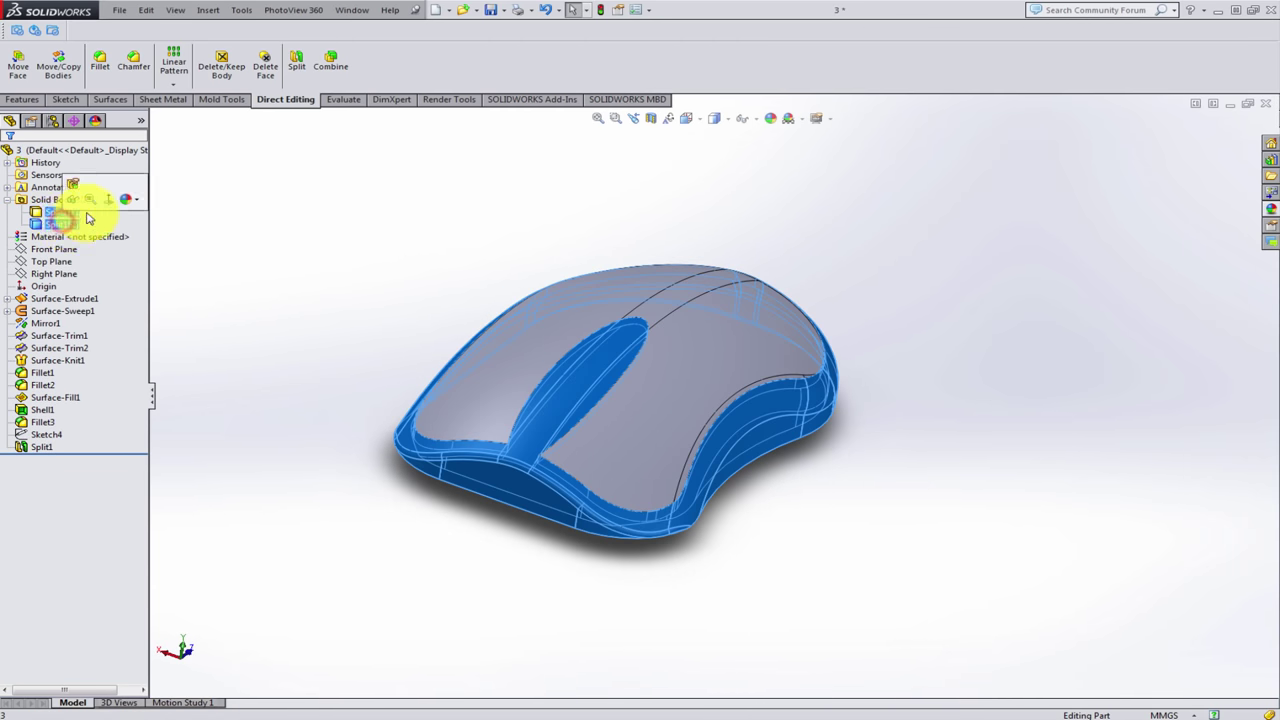
{"action": "left_click", "coordinate": [257, 414]}
- Show Split1[2] again and orbit to the underside, selecting the bottom face
{"action": "mouse_move", "coordinate": [429, 486]}
{"action": "middle_mouse_down"}
{"action": "mouse_move", "coordinate": [471, 277]}
{"action": "mouse_move", "coordinate": [478, 450]}
{"action": "mouse_move", "coordinate": [365, 413]}
{"action": "middle_mouse_up"}
{"action": "left_click", "coordinate": [70, 223]}
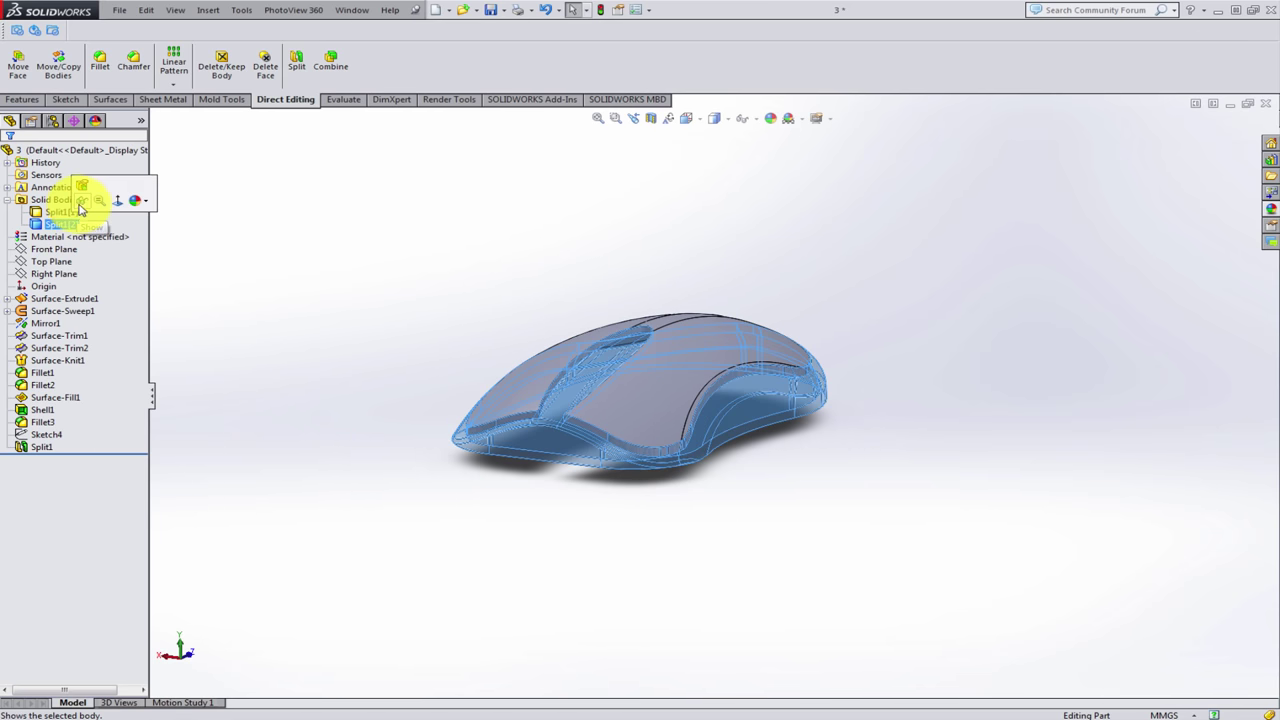
{"action": "left_click", "coordinate": [344, 295]}
{"action": "middle_click_drag", "start_coordinate": [729, 346], "coordinate": [729, 423]}
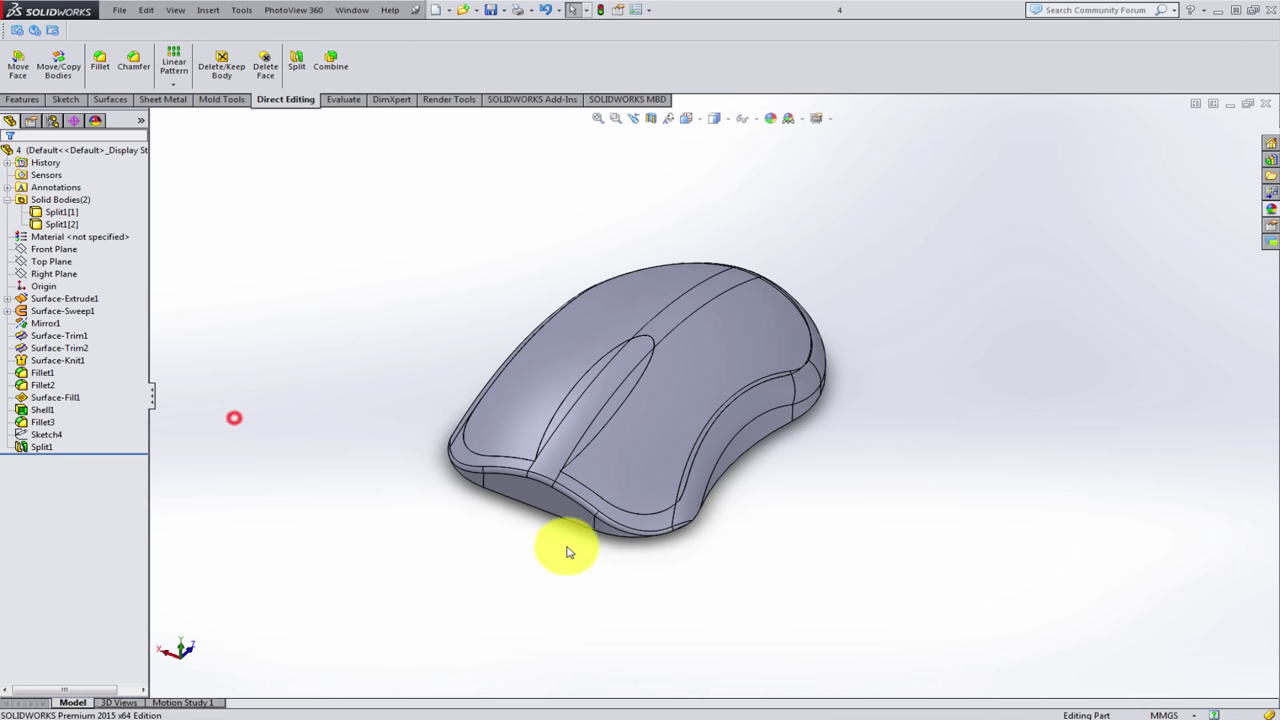
{"action": "middle_click_drag", "start_coordinate": [566, 549], "coordinate": [643, 380]}
{"action": "left_click", "coordinate": [642, 380]}
- Start a sketch on the bottom face with a centre rectangle spanning past the mouse's side
{"action": "left_click", "coordinate": [702, 340]}
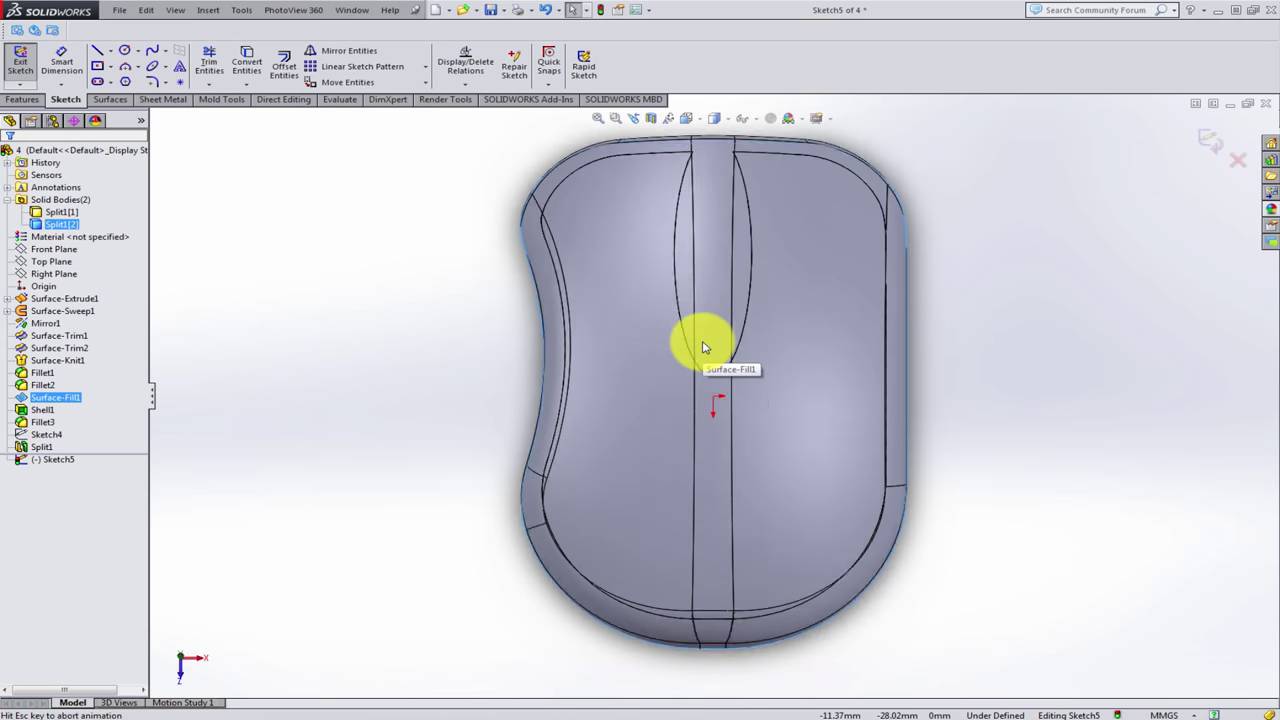
{"action": "left_click", "coordinate": [382, 354]}
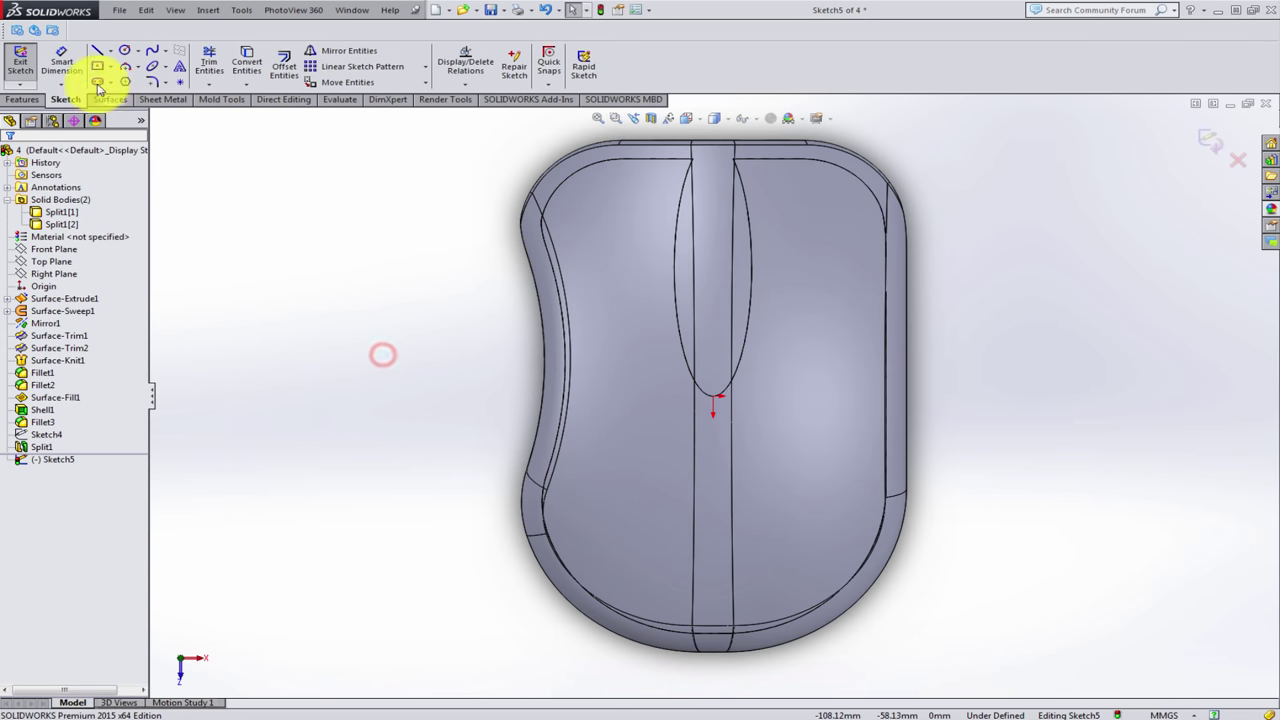
{"action": "left_click", "coordinate": [96, 74]}
{"action": "scroll", "coordinate": [717, 389], "scroll_direction": "down", "scroll_amount": 2}
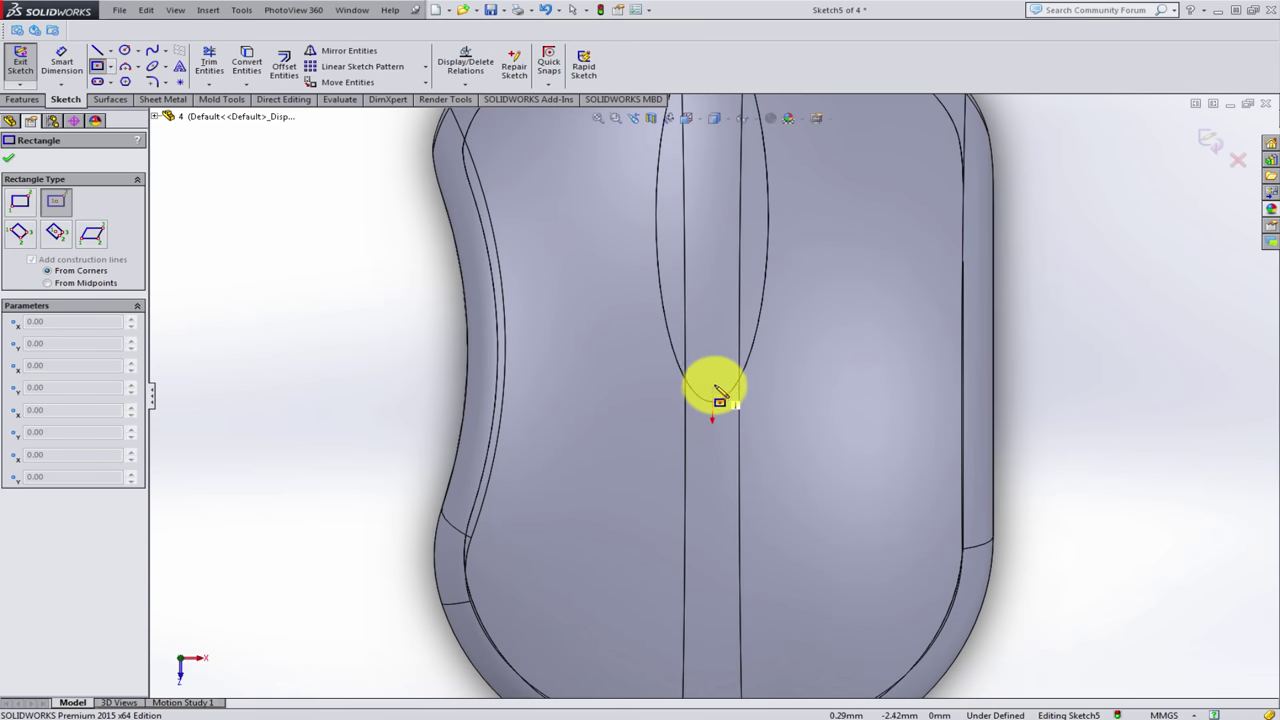
{"action": "left_click", "coordinate": [713, 381]}
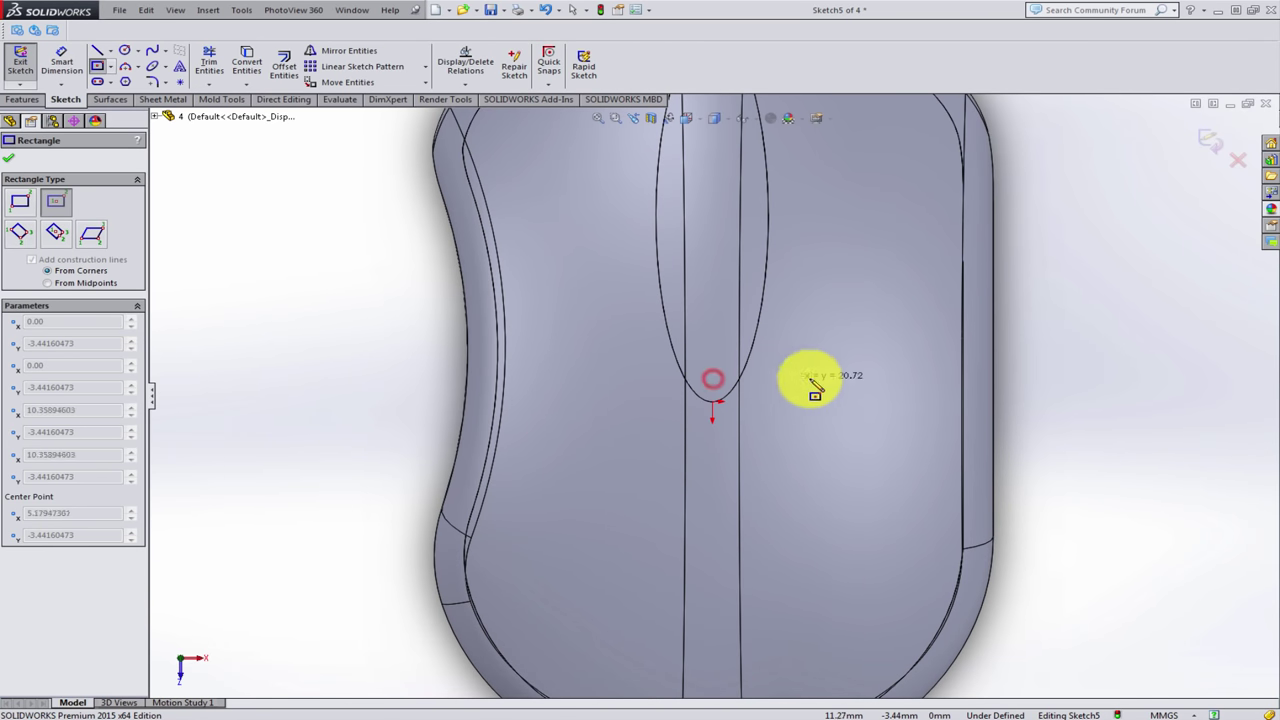
{"action": "left_click", "coordinate": [1121, 390]}
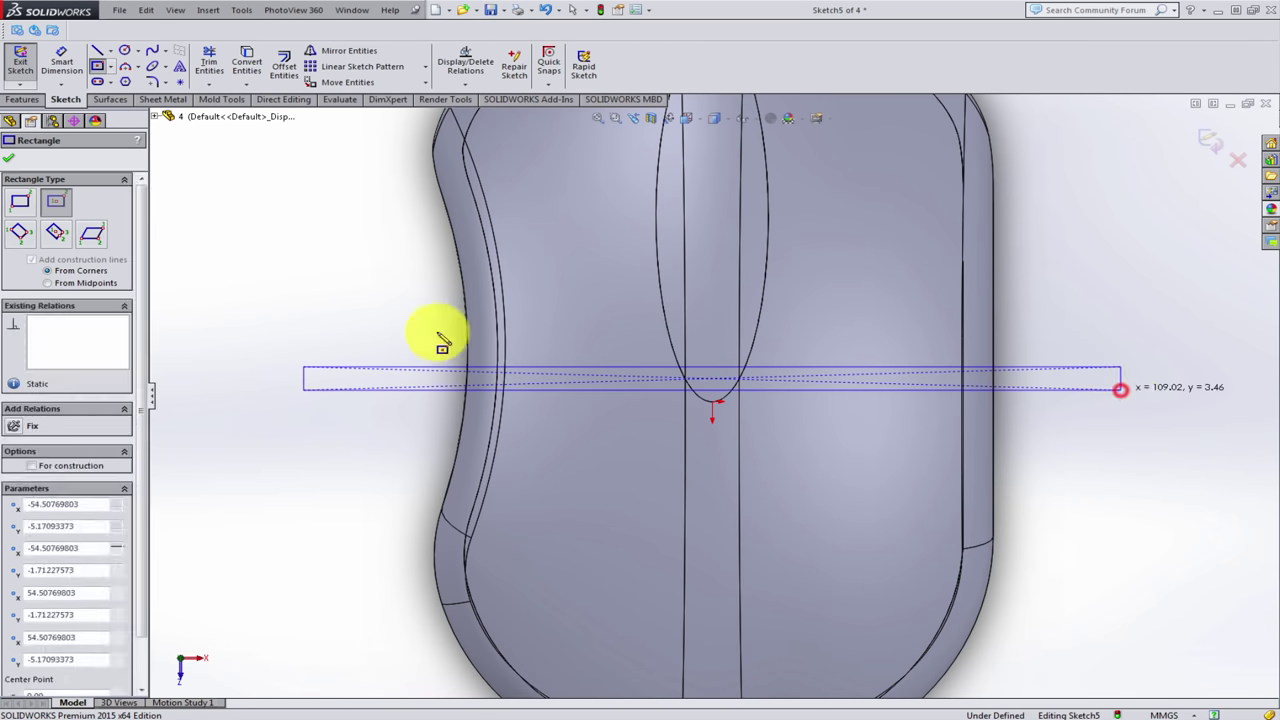
- Dimension the rectangle's centre 6.50 mm from the ellipse's bottom point
{"action": "left_click", "coordinate": [61, 60]}
{"action": "scroll", "coordinate": [711, 392], "scroll_direction": "down", "scroll_amount": 1}
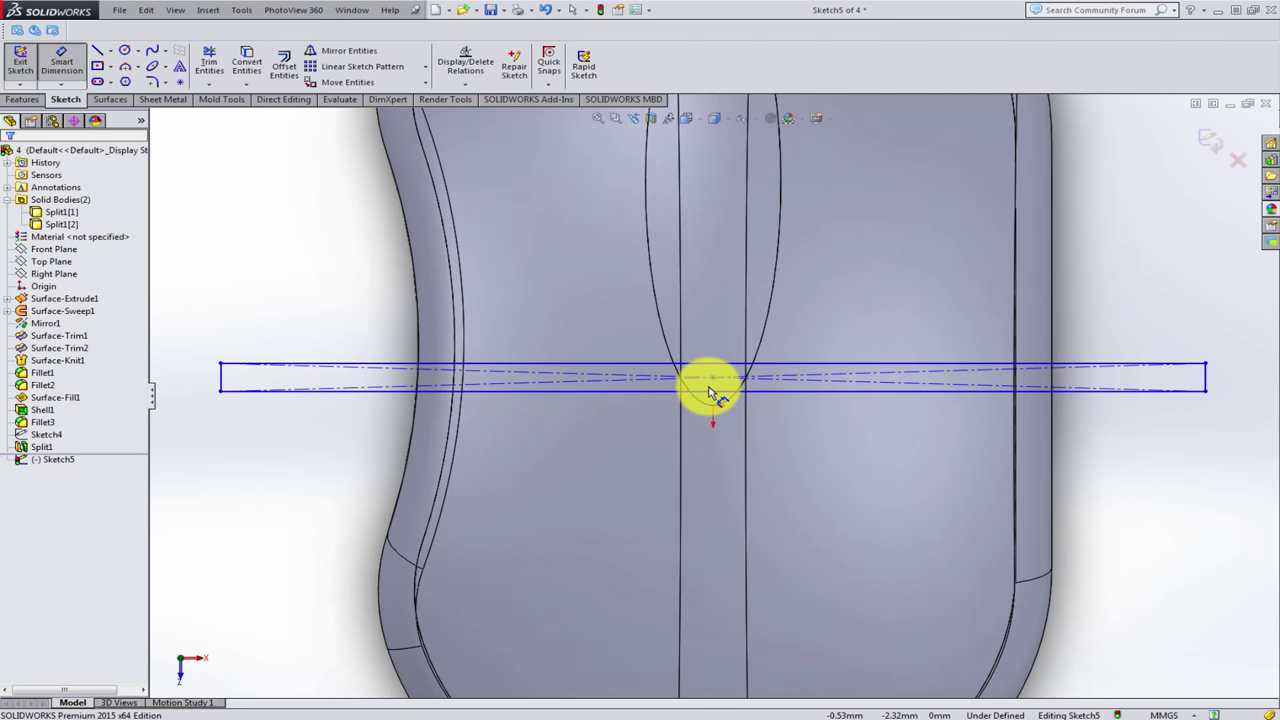
{"action": "left_click", "coordinate": [712, 378]}
{"action": "left_click", "coordinate": [713, 406]}
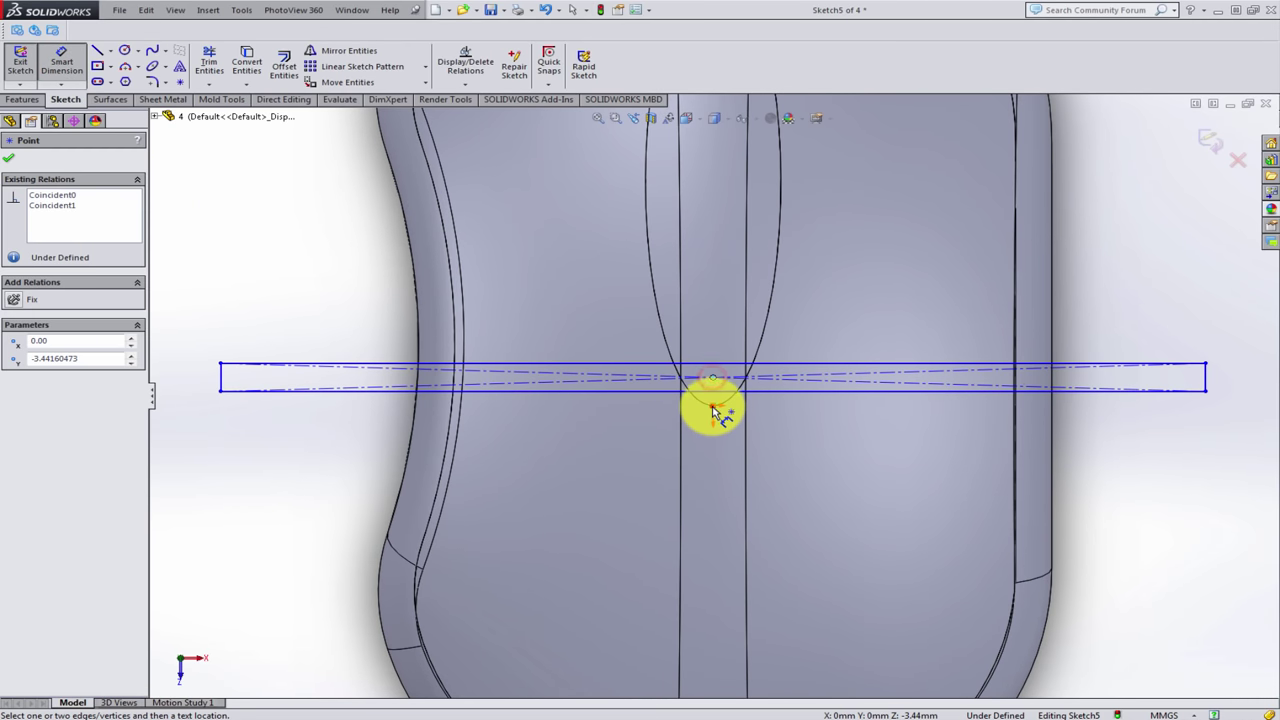
{"action": "left_click", "coordinate": [815, 406]}
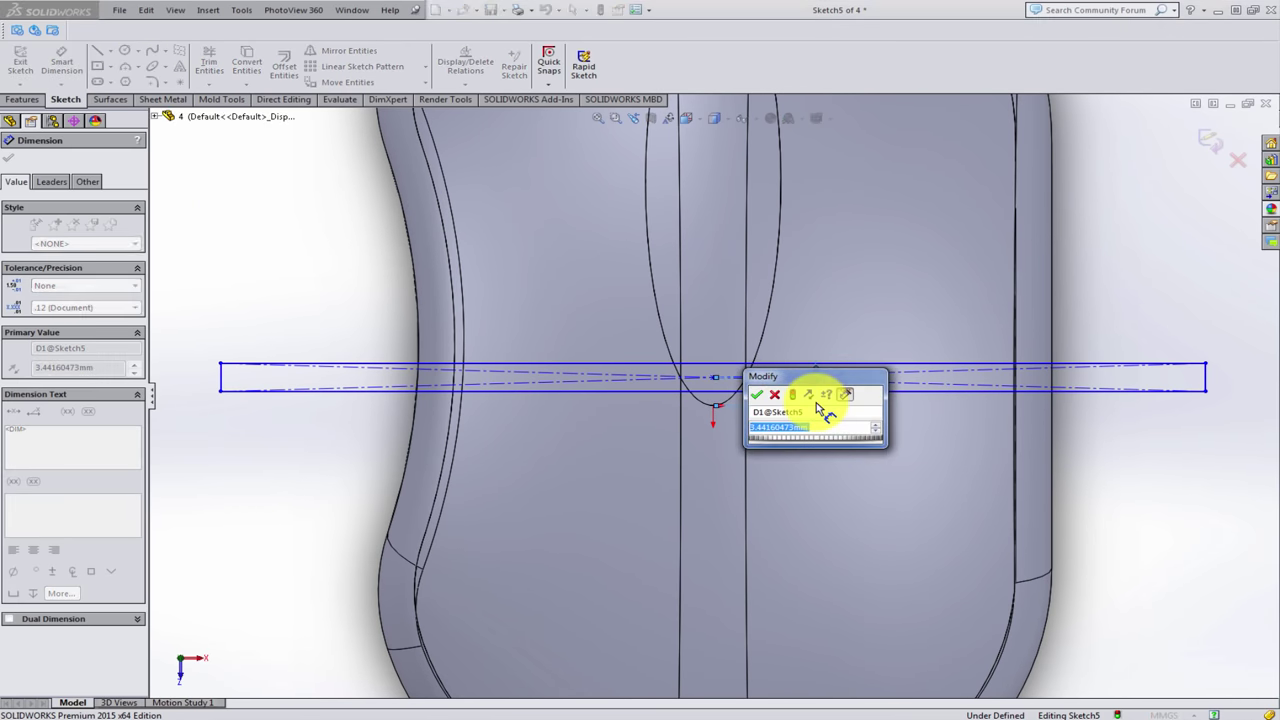
{"action": "key", "text": "Return"}
{"action": "left_click", "coordinate": [1128, 469]}
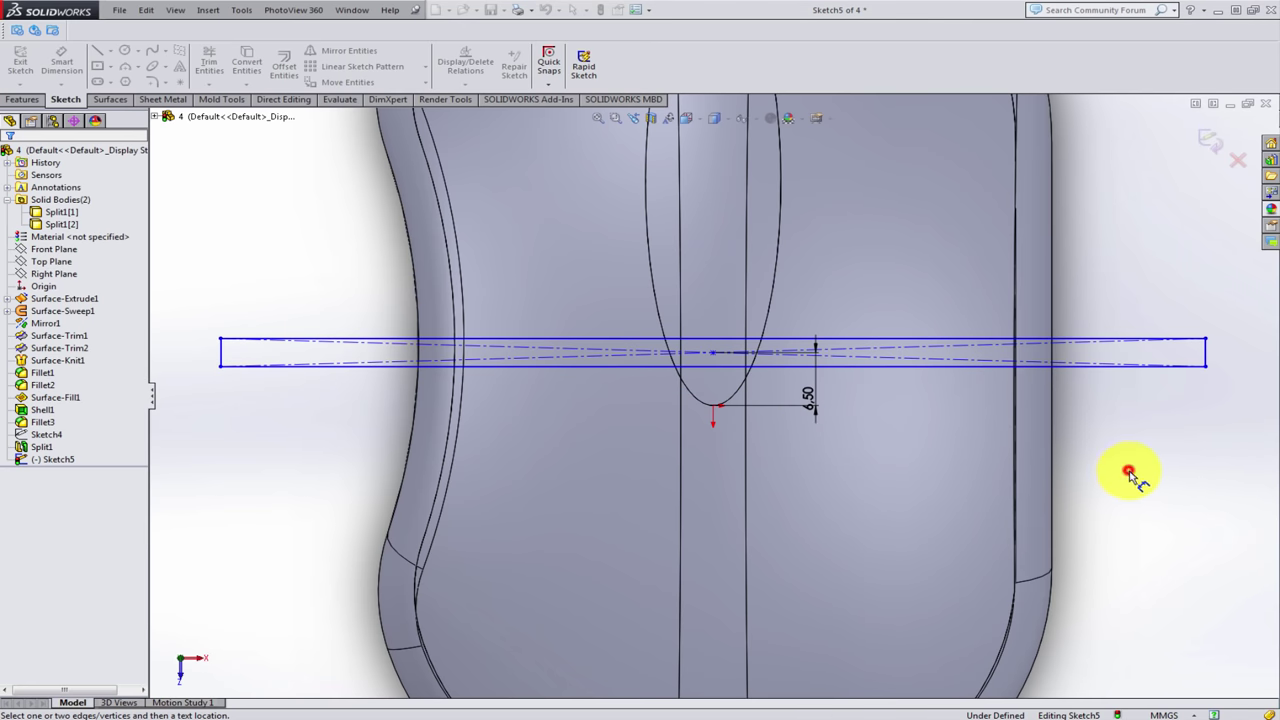
- Set the rectangle height to 0.3 mm and exit Sketch5
{"action": "left_click", "coordinate": [225, 355]}
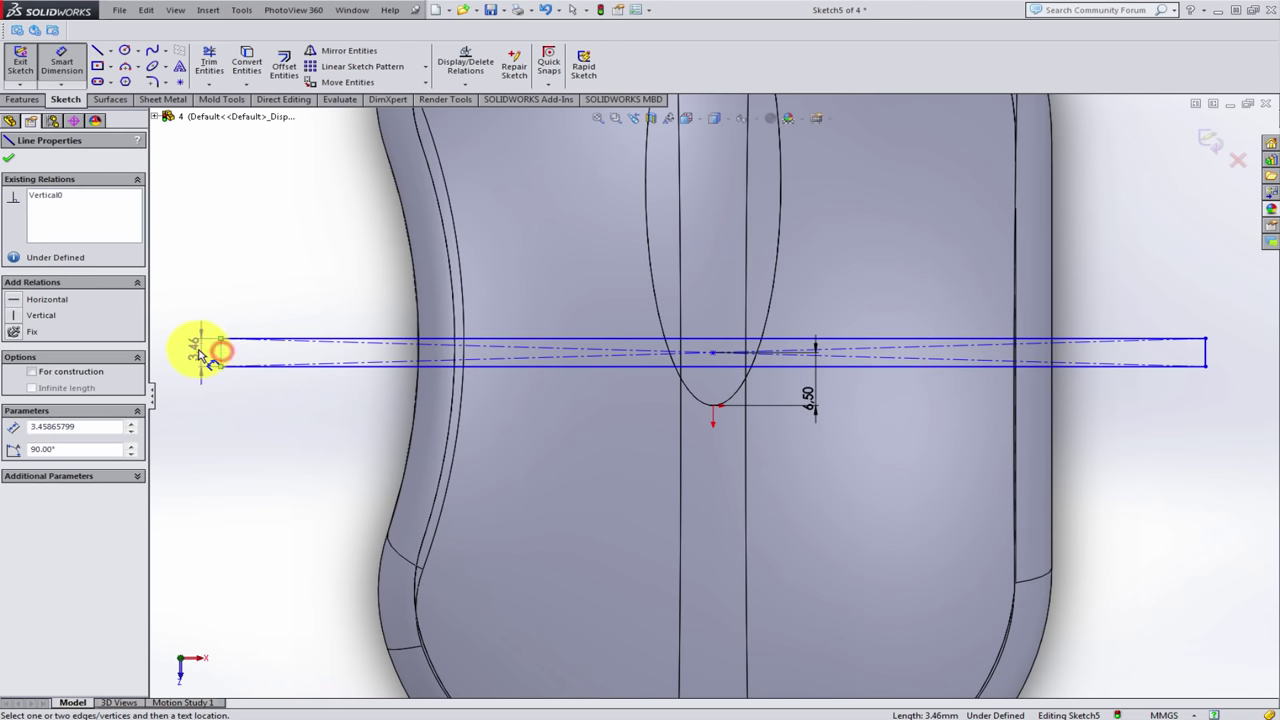
{"action": "left_click", "coordinate": [196, 349]}
{"action": "type", "text": "0.3"}
{"action": "key", "text": "Return"}
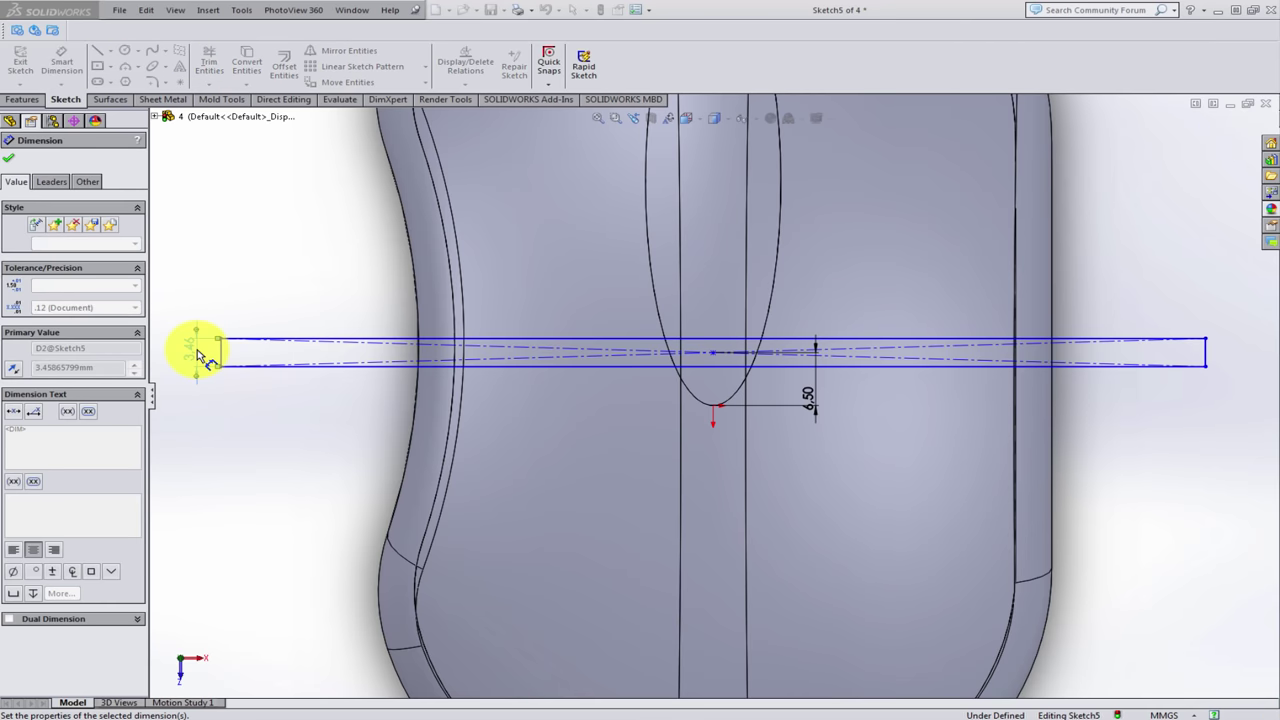
{"action": "left_click", "coordinate": [298, 397]}
{"action": "key", "text": "Escape"}
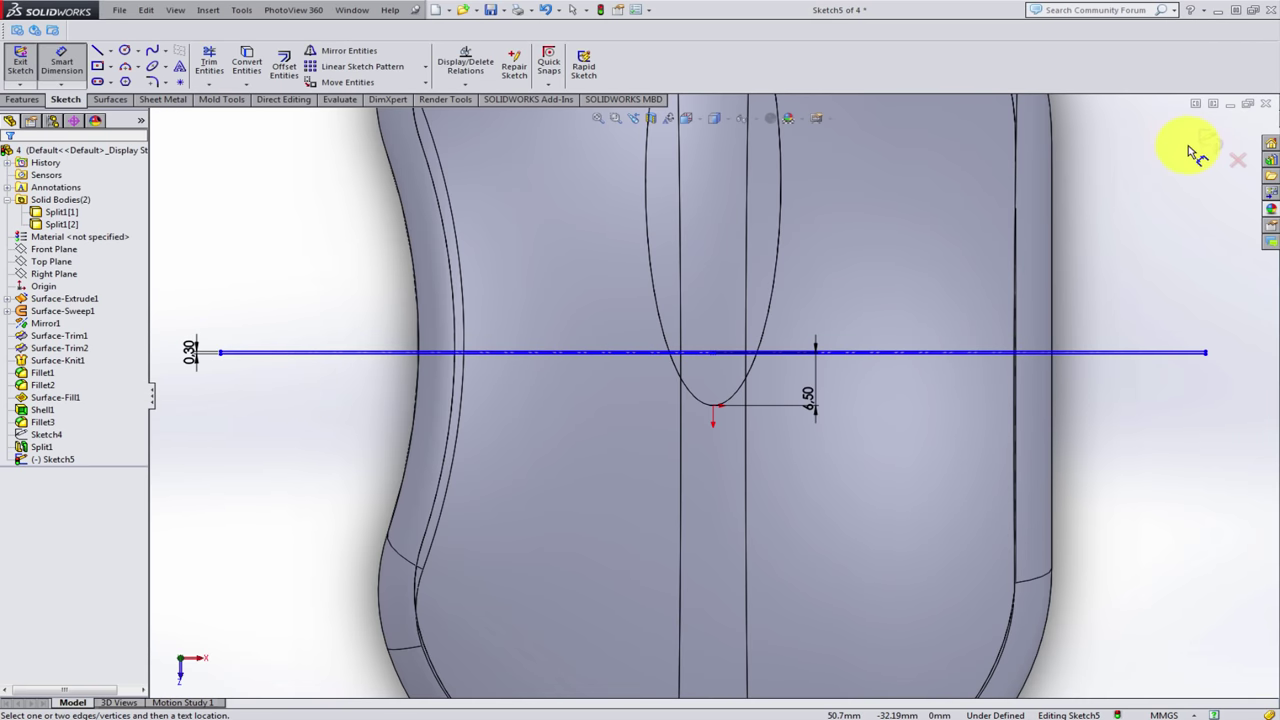
{"action": "key", "text": "ctrl+b"}
- Orbit to an angled view and start the Split feature with Sketch5
{"action": "scroll", "coordinate": [900, 410], "scroll_direction": "up", "scroll_amount": 1}
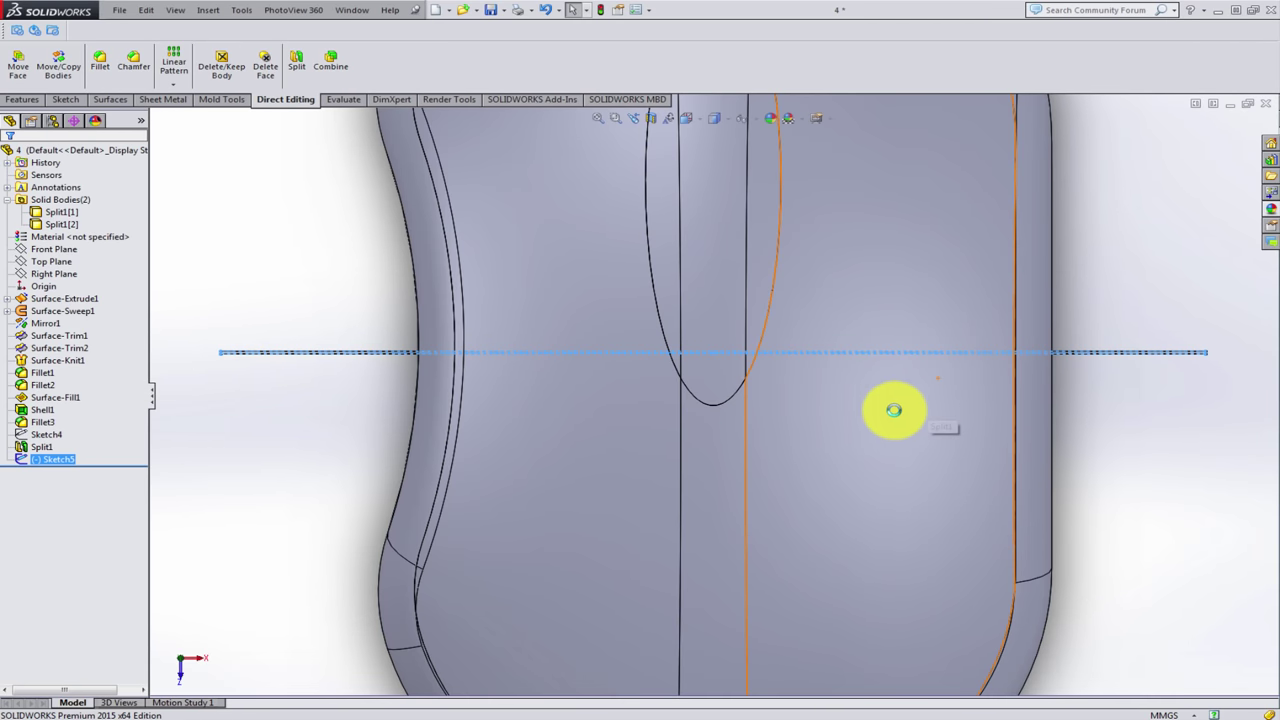
{"action": "scroll", "coordinate": [850, 425], "scroll_direction": "up", "scroll_amount": 2}
{"action": "scroll", "coordinate": [780, 445], "scroll_direction": "up", "scroll_amount": 2}
{"action": "mouse_move", "coordinate": [750, 457]}
{"action": "middle_mouse_down"}
{"action": "mouse_move", "coordinate": [829, 251]}
{"action": "mouse_move", "coordinate": [1020, 306]}
{"action": "mouse_move", "coordinate": [1031, 434]}
{"action": "mouse_move", "coordinate": [828, 410]}
{"action": "middle_mouse_up"}
{"action": "scroll", "coordinate": [760, 410], "scroll_direction": "down", "scroll_amount": 3}
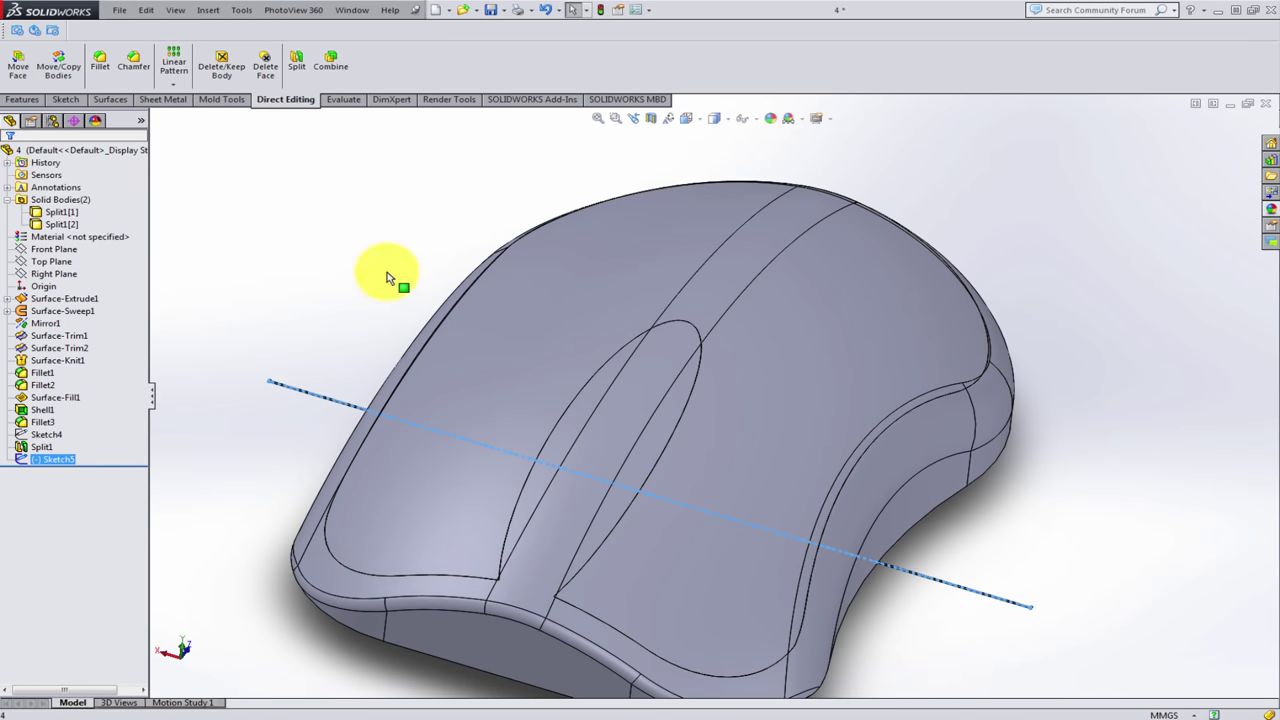
{"action": "left_click", "coordinate": [295, 70]}
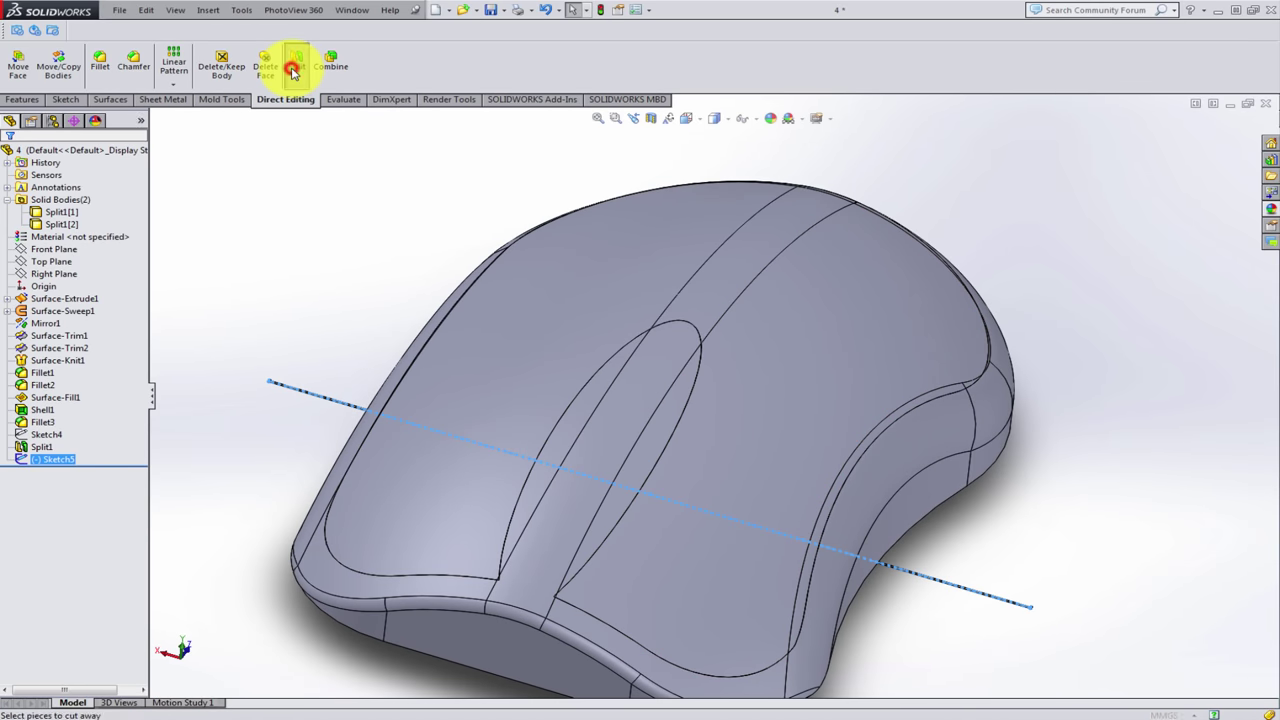
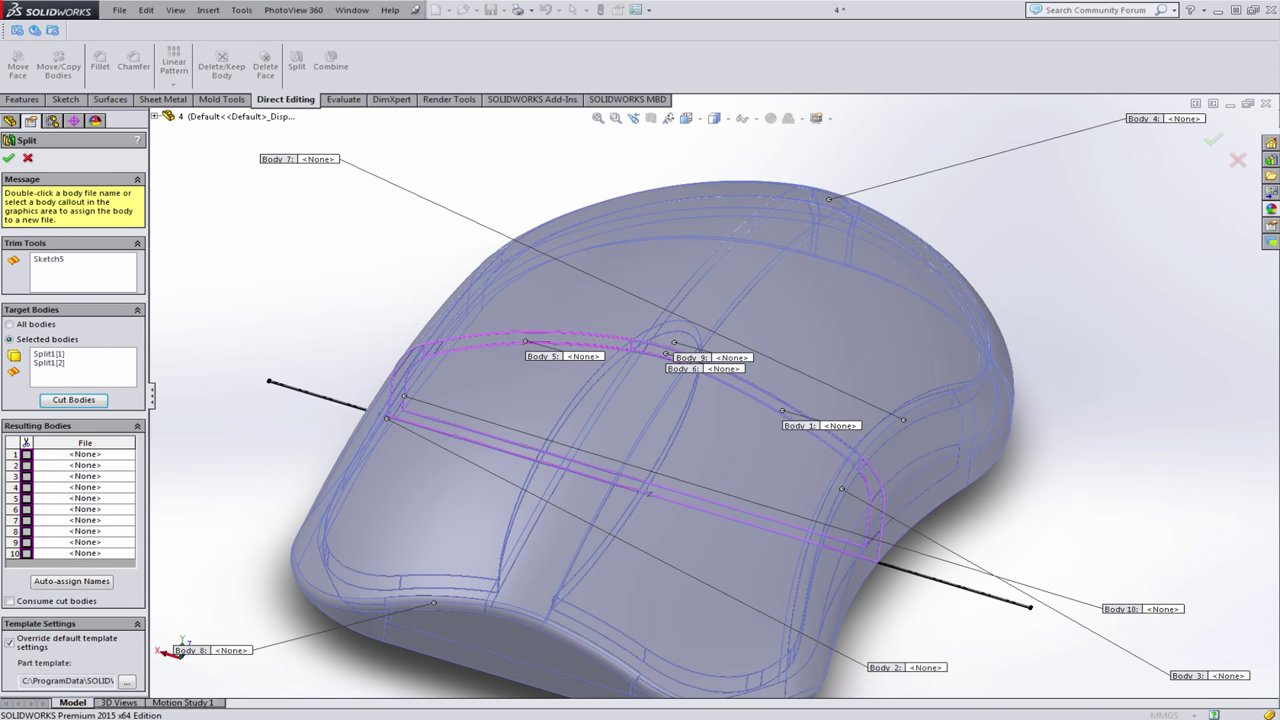
- Mark bodies 1, 2, 3, 5 and 6, including both button bodies, as kept bodies
{"action": "left_click", "coordinate": [495, 403]}
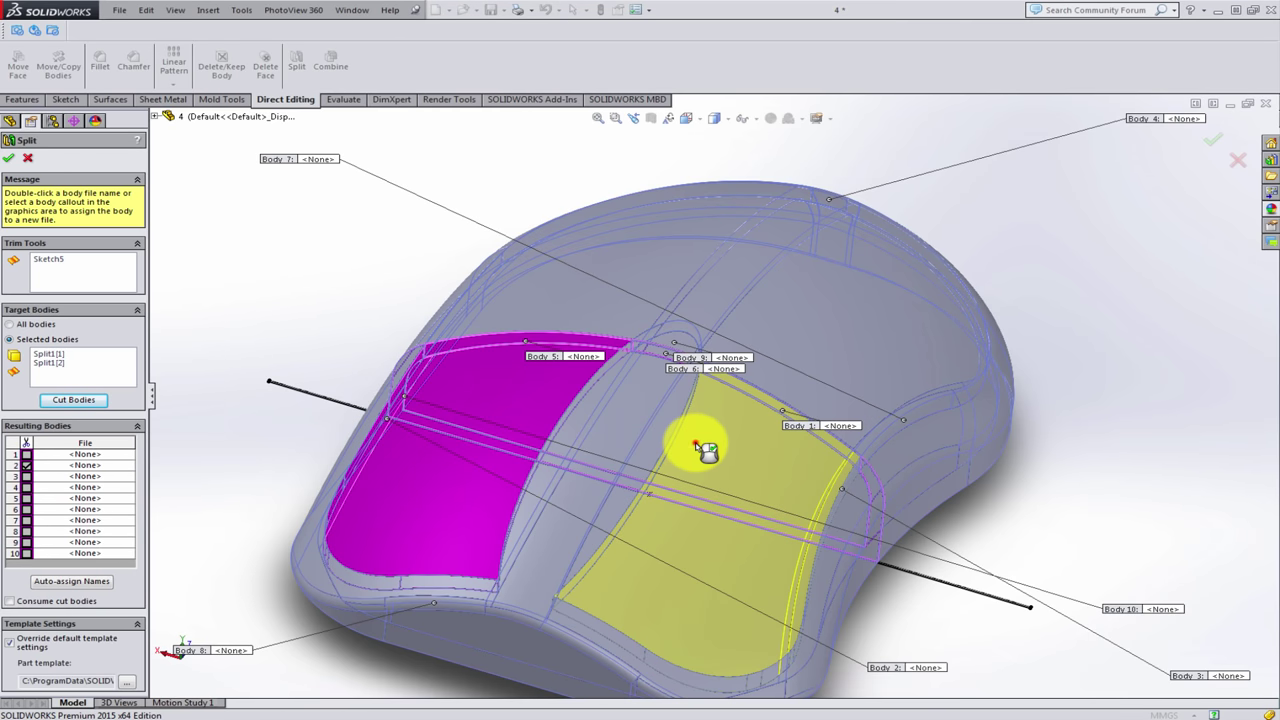
{"action": "left_click", "coordinate": [697, 445]}
{"action": "scroll", "coordinate": [660, 380], "scroll_direction": "down", "scroll_amount": 3}
{"action": "scroll", "coordinate": [645, 348], "scroll_direction": "down", "scroll_amount": 2}
{"action": "scroll", "coordinate": [652, 340], "scroll_direction": "down", "scroll_amount": 2}
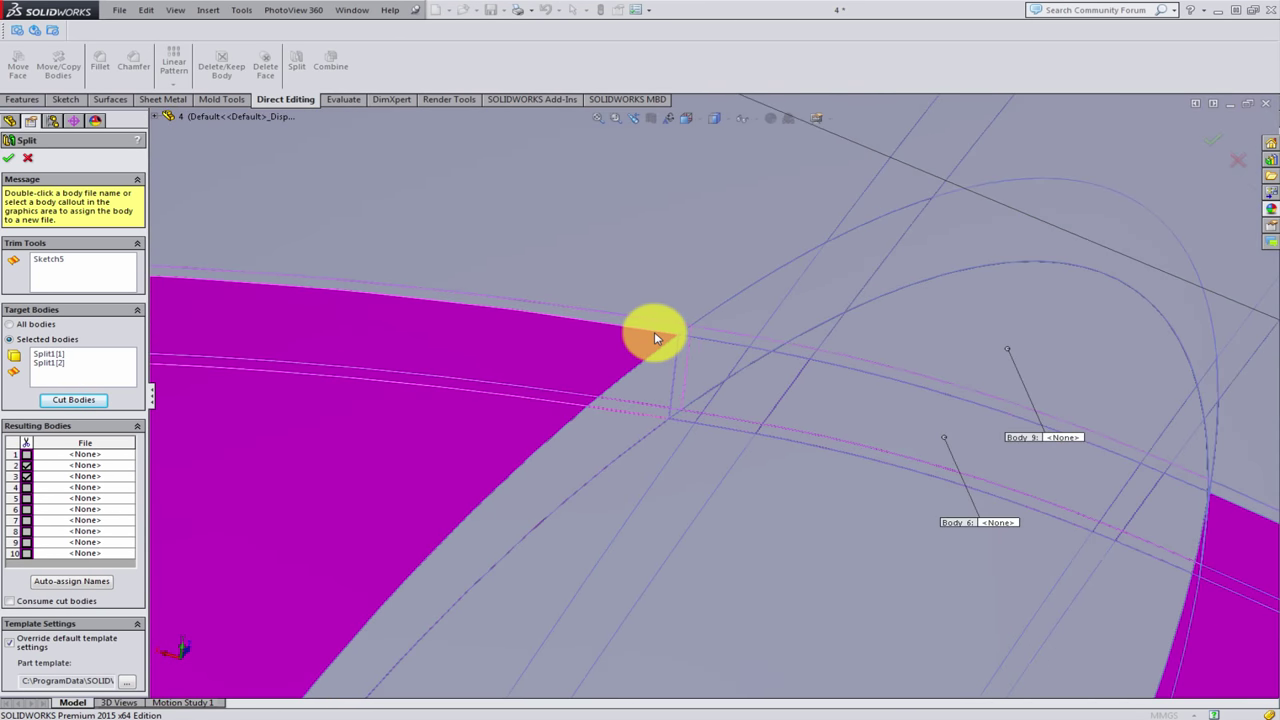
{"action": "left_click", "coordinate": [703, 340]}
{"action": "scroll", "coordinate": [714, 349], "scroll_direction": "up", "scroll_amount": 1}
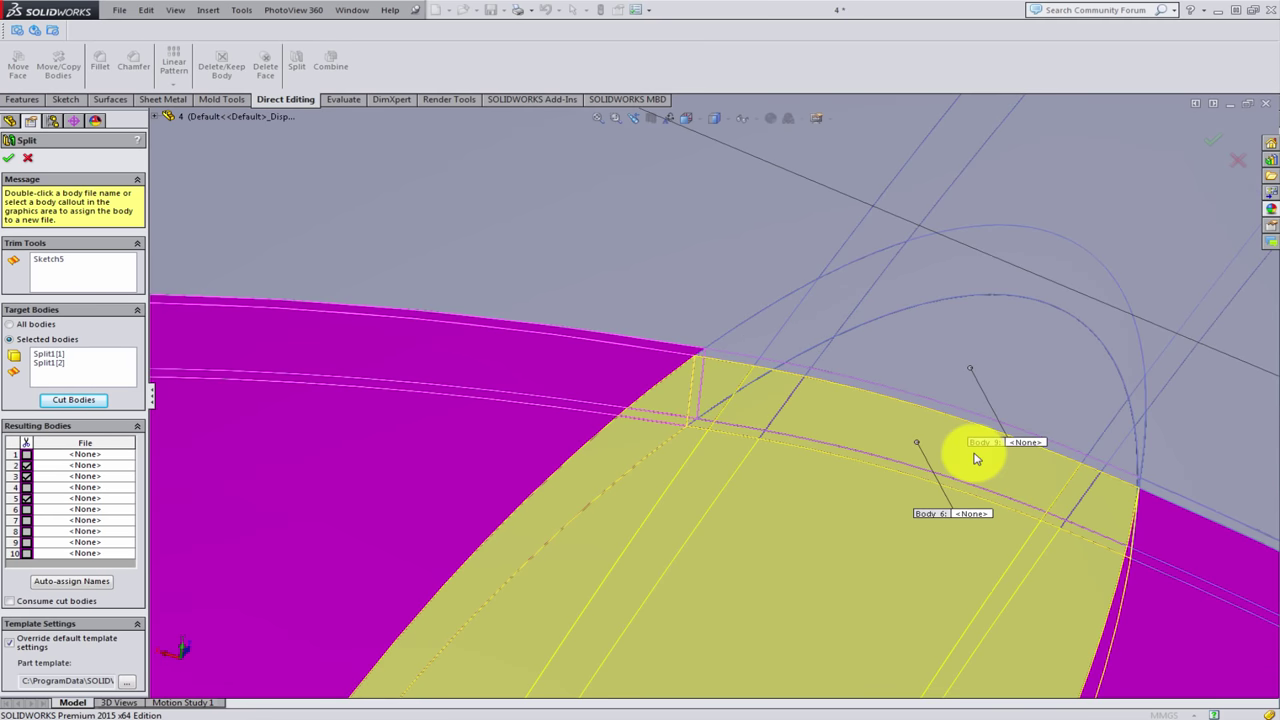
{"action": "scroll", "coordinate": [900, 470], "scroll_direction": "up", "scroll_amount": 3}
{"action": "scroll", "coordinate": [792, 432], "scroll_direction": "down", "scroll_amount": 3}
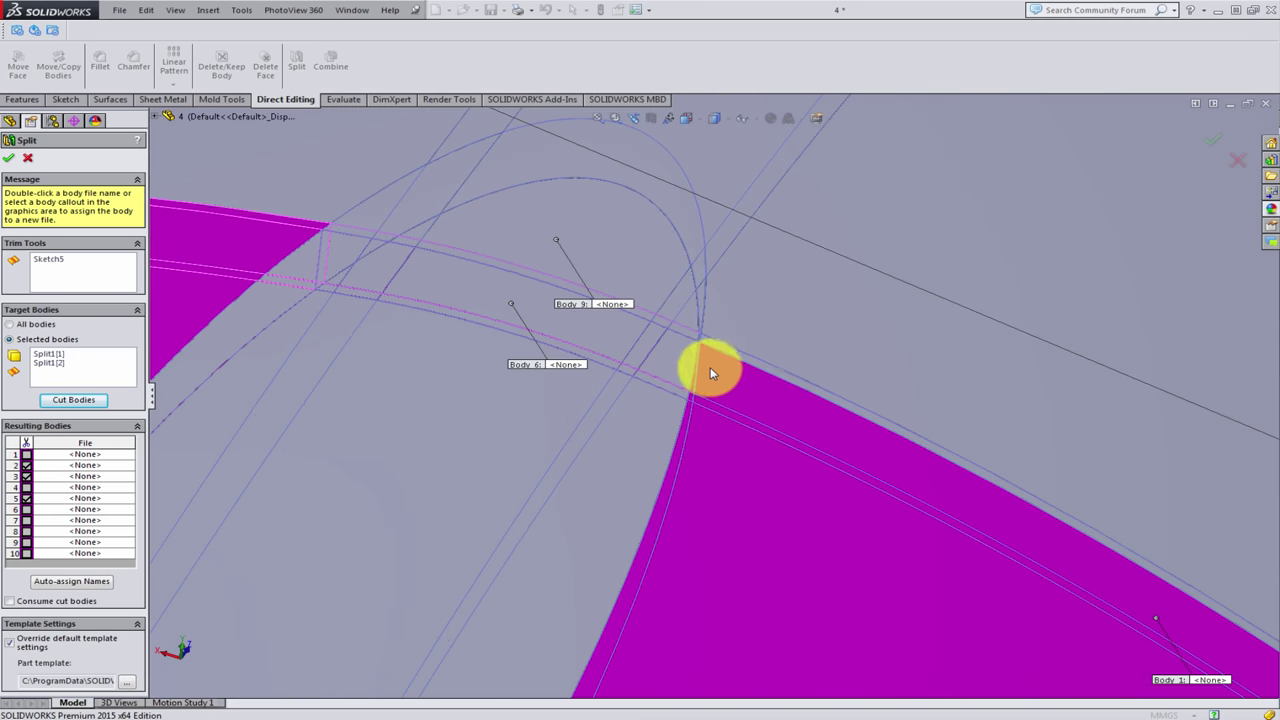
{"action": "scroll", "coordinate": [710, 368], "scroll_direction": "down", "scroll_amount": 2}
{"action": "scroll", "coordinate": [709, 365], "scroll_direction": "down", "scroll_amount": 1}
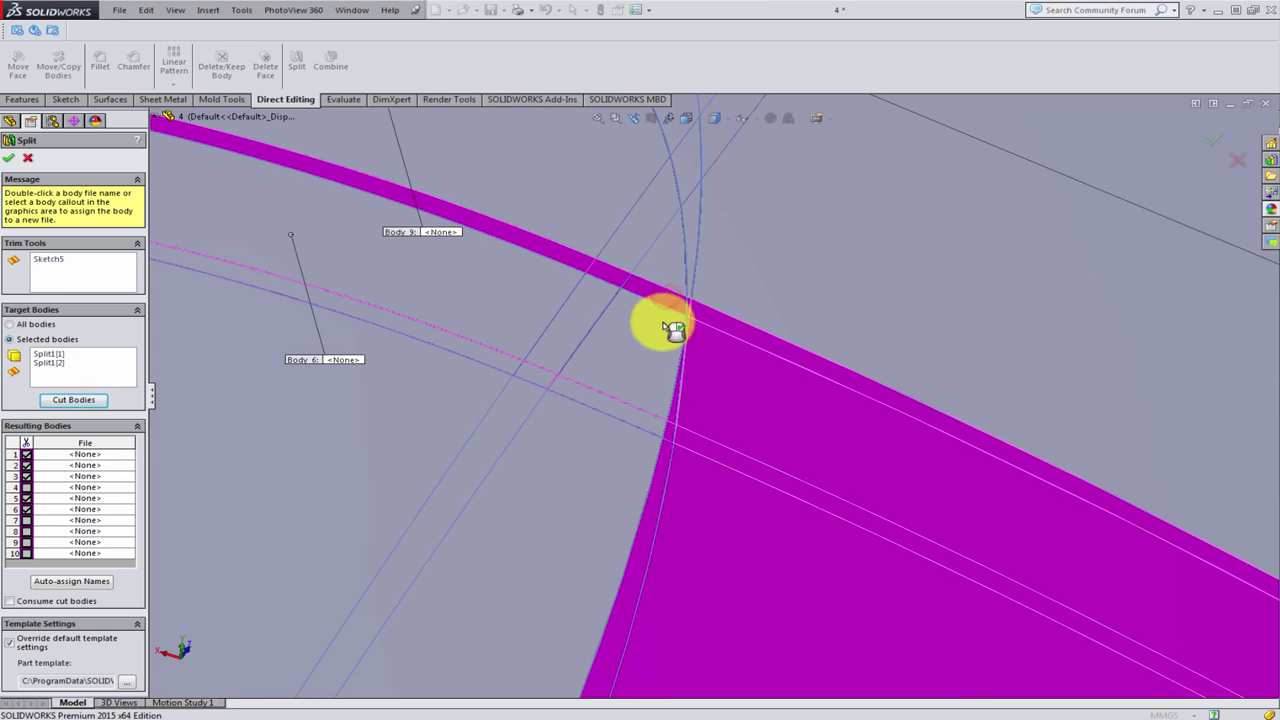
{"action": "scroll", "coordinate": [677, 329], "scroll_direction": "up", "scroll_amount": 2}
{"action": "scroll", "coordinate": [634, 391], "scroll_direction": "up", "scroll_amount": 1}
{"action": "scroll", "coordinate": [637, 420], "scroll_direction": "up", "scroll_amount": 2}
{"action": "scroll", "coordinate": [652, 443], "scroll_direction": "up", "scroll_amount": 1}
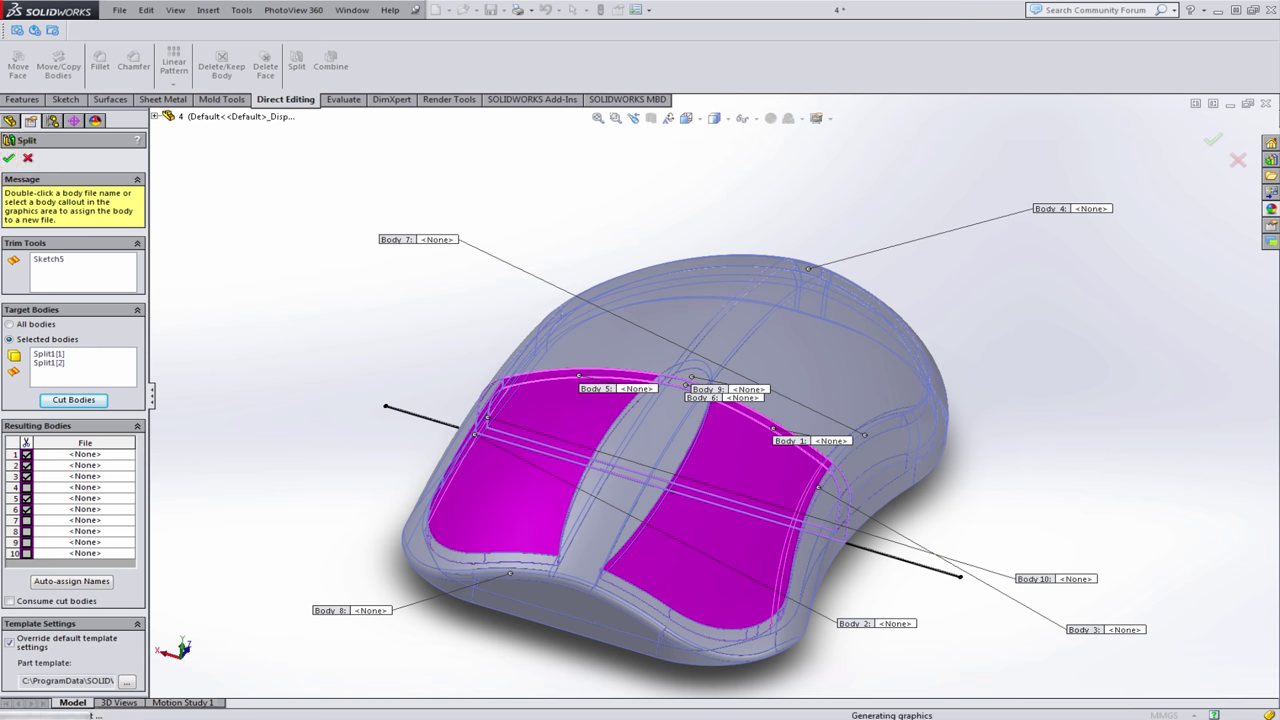
- Accept Split2 and hide the Sketch5 cutting line
{"action": "key", "text": "Return"}
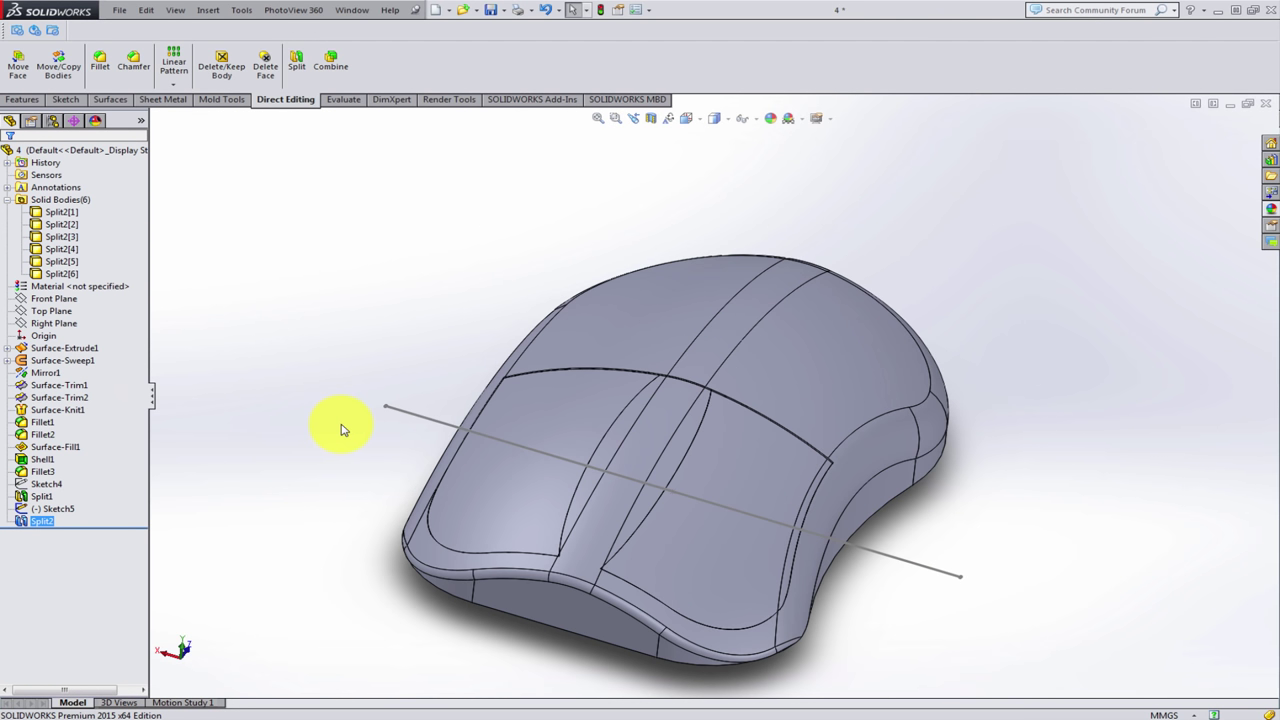
{"action": "mouse_move", "coordinate": [459, 470]}
{"action": "middle_mouse_down"}
{"action": "mouse_move", "coordinate": [428, 448]}
{"action": "mouse_move", "coordinate": [472, 425]}
{"action": "middle_mouse_up"}
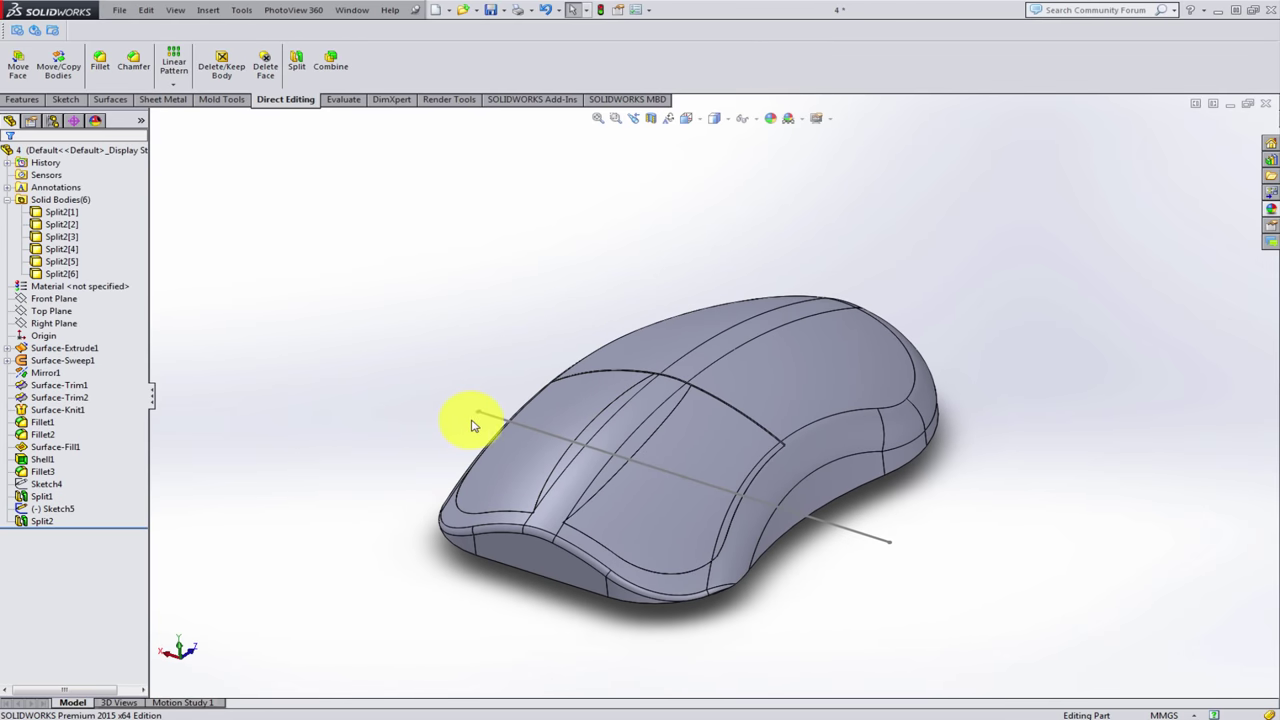
{"action": "left_click", "coordinate": [485, 423]}
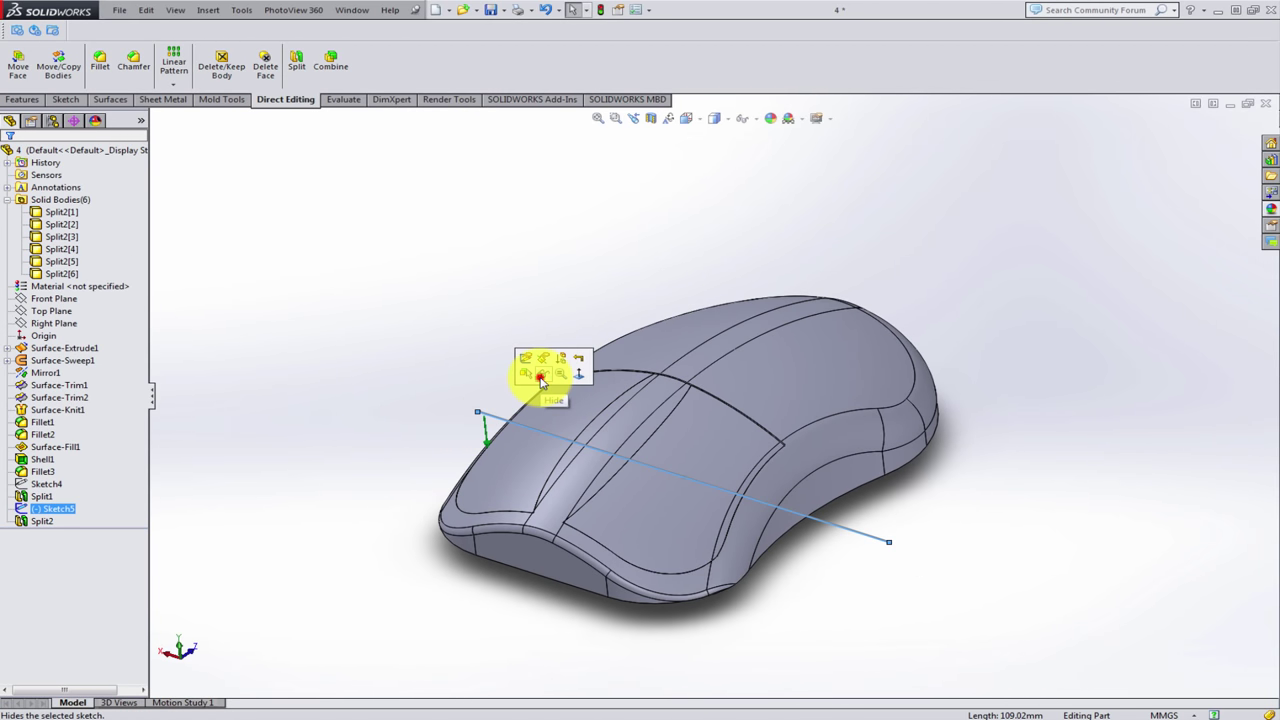
{"action": "left_click", "coordinate": [541, 376]}
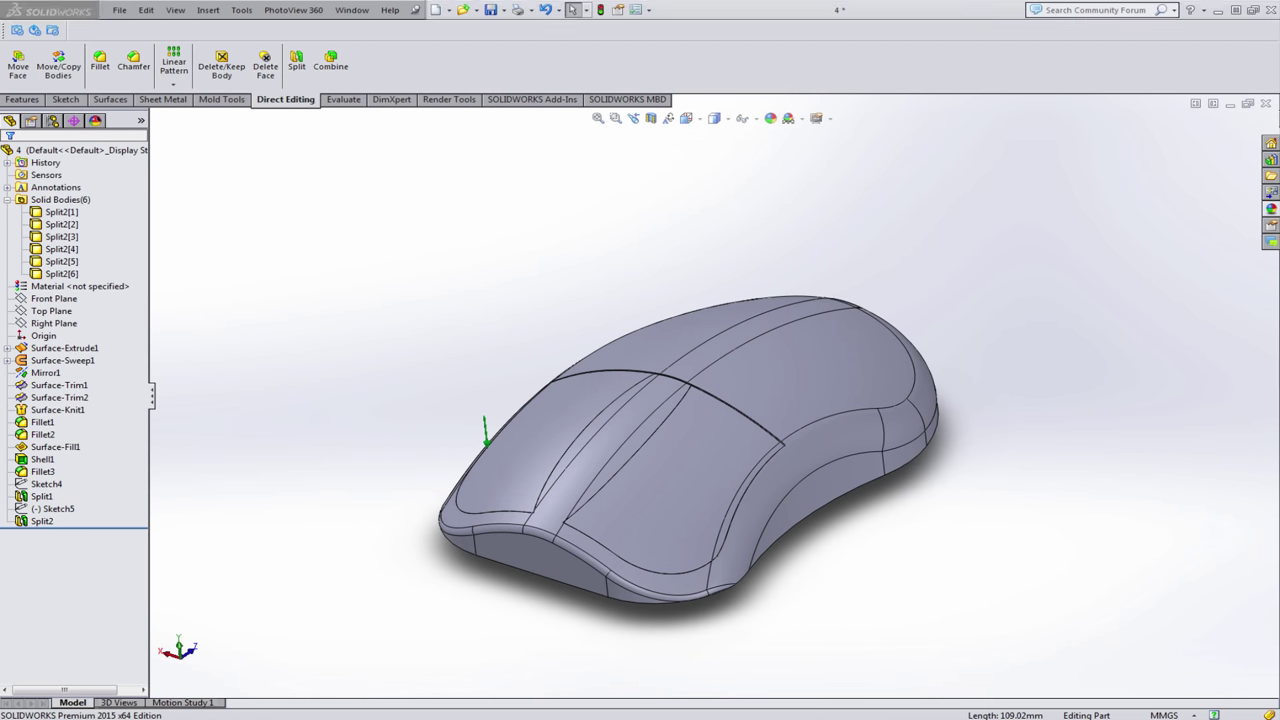
- Re-edit Split2 so only bodies 1, 2, 3 and 5 are kept
{"action": "mouse_move", "coordinate": [452, 449]}
{"action": "middle_mouse_down"}
{"action": "mouse_move", "coordinate": [466, 471]}
{"action": "mouse_move", "coordinate": [205, 487]}
{"action": "middle_mouse_up"}
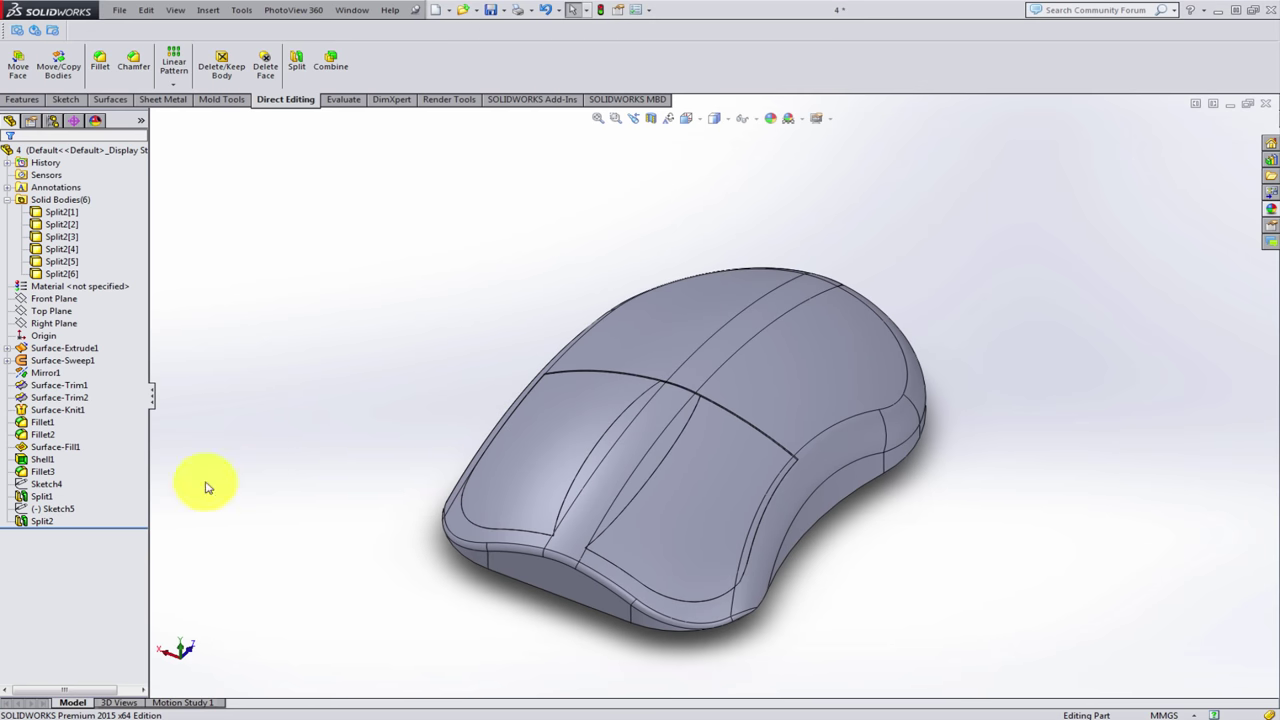
{"action": "left_click", "coordinate": [48, 519]}
{"action": "left_click", "coordinate": [65, 480]}
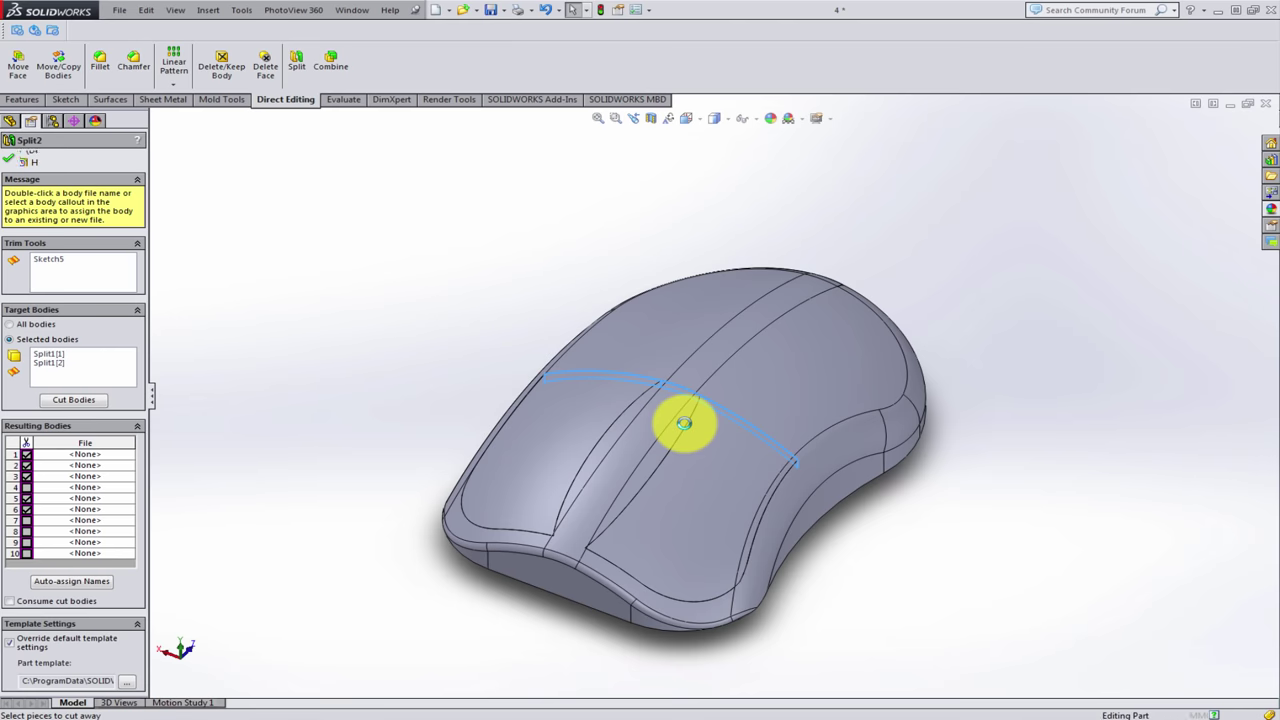
{"action": "scroll", "coordinate": [680, 390], "scroll_direction": "down", "scroll_amount": 1}
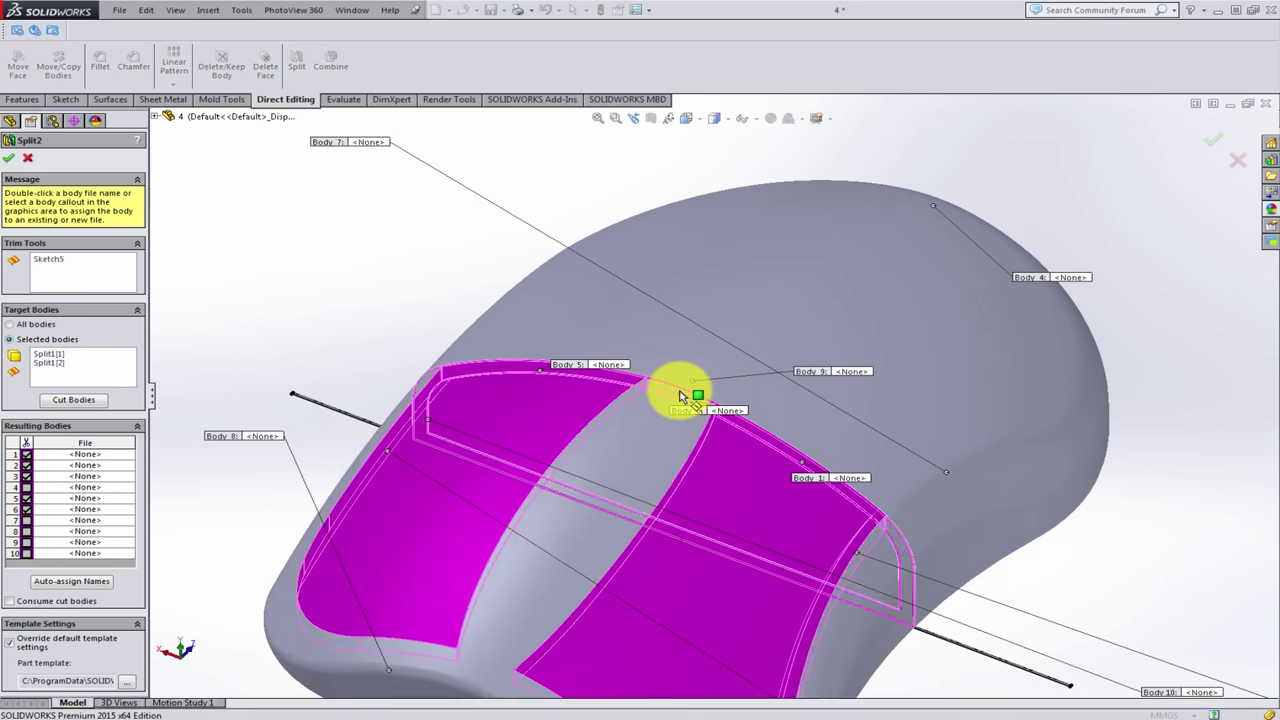
{"action": "scroll", "coordinate": [685, 385], "scroll_direction": "down", "scroll_amount": 3}
{"action": "scroll", "coordinate": [689, 379], "scroll_direction": "down", "scroll_amount": 1}
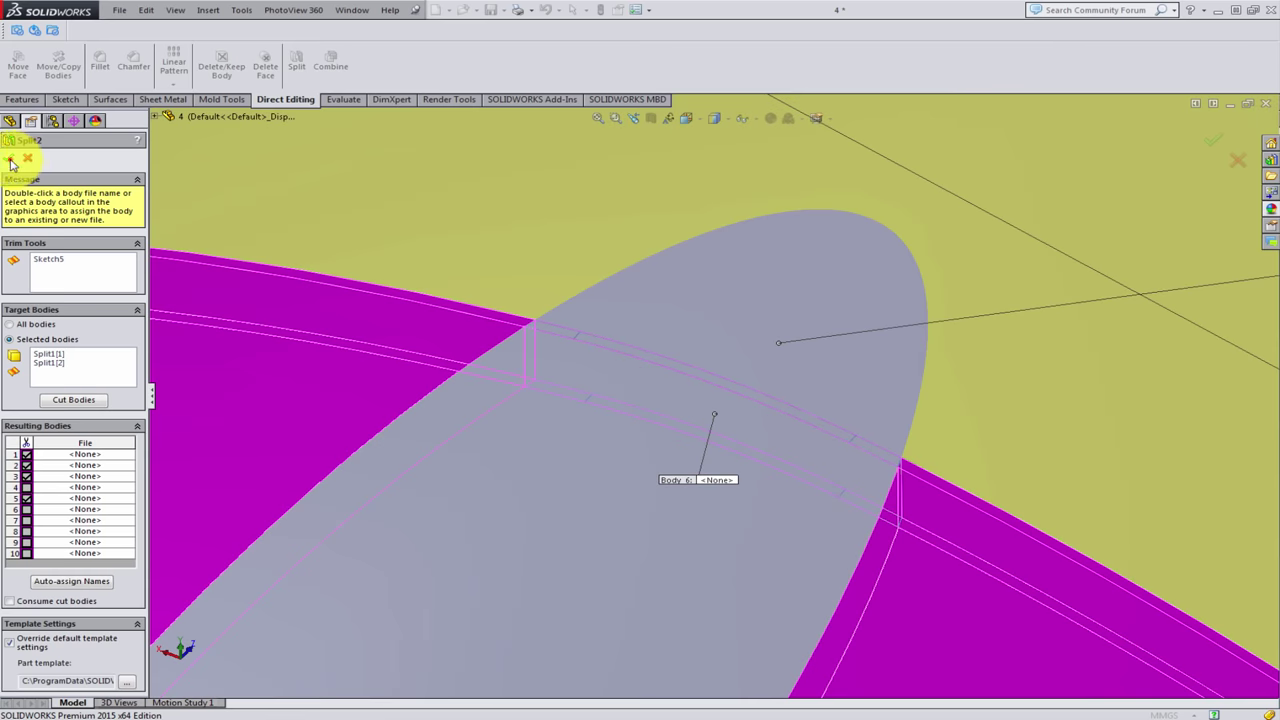
{"action": "left_click", "coordinate": [10, 160]}
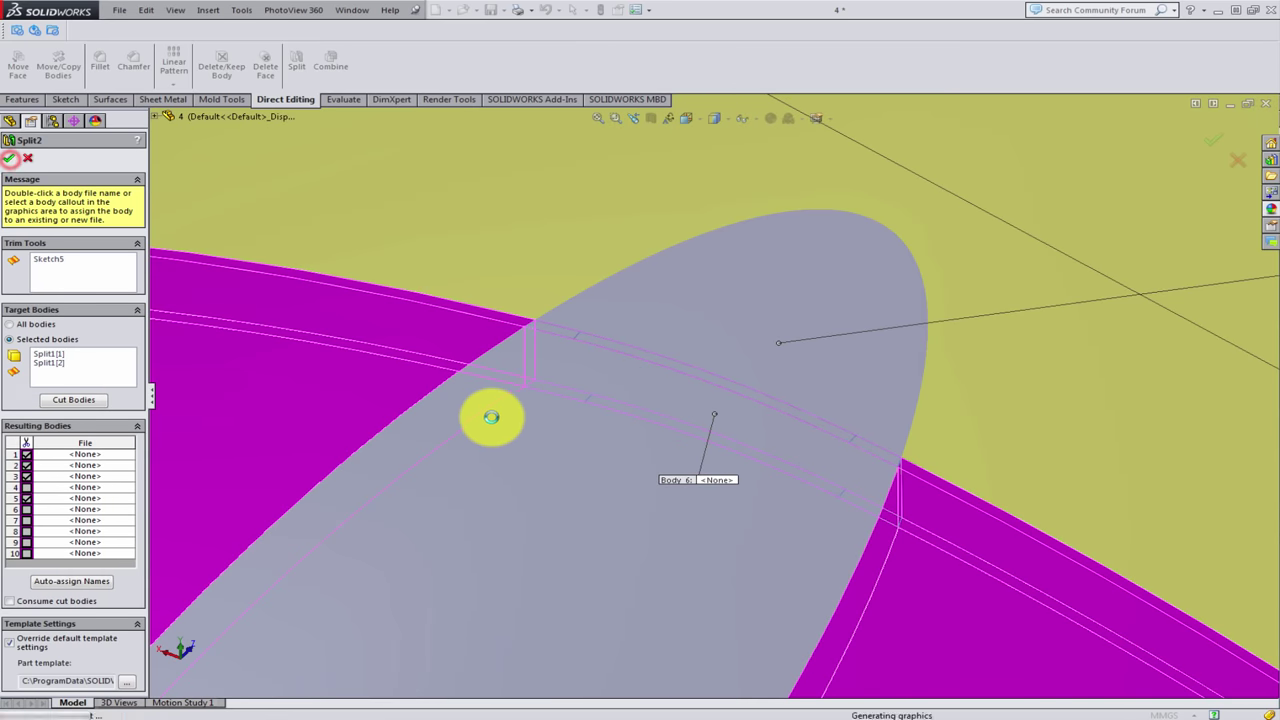
- Start a new reference plane from the mouse's flat bottom face
{"action": "scroll", "coordinate": [679, 428], "scroll_direction": "up", "scroll_amount": 6}
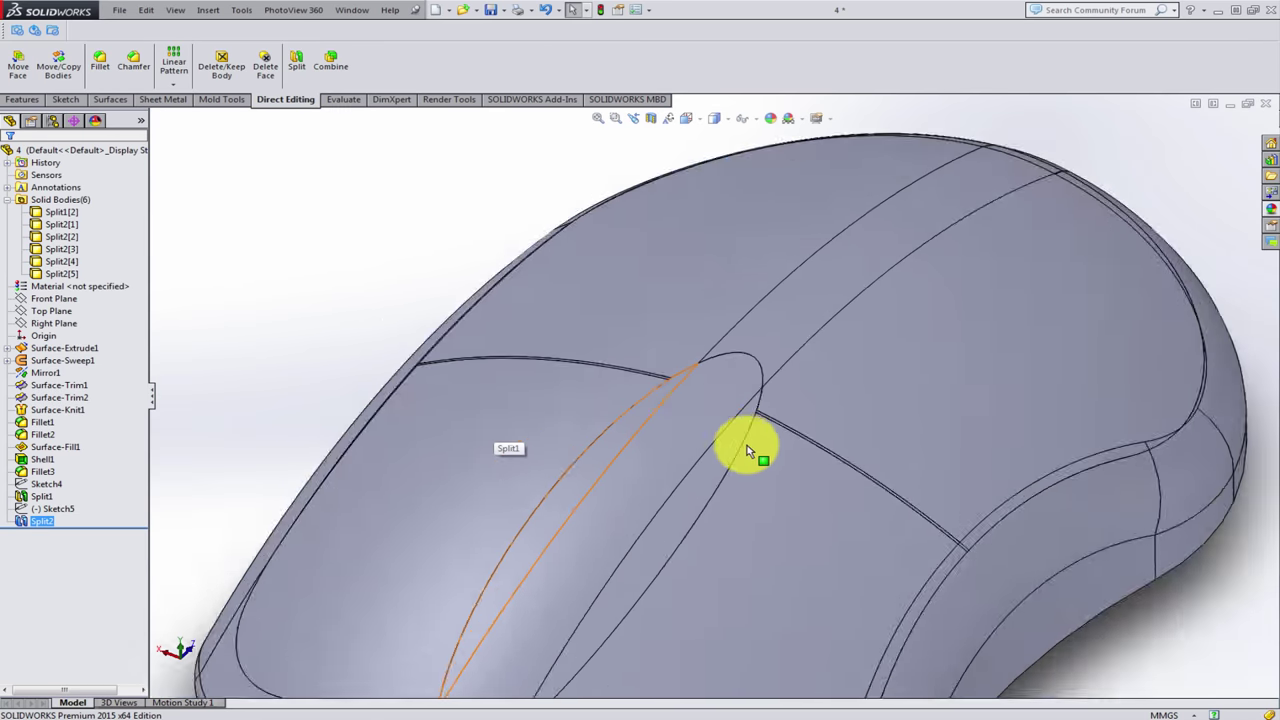
{"action": "scroll", "coordinate": [857, 443], "scroll_direction": "down", "scroll_amount": 2}
{"action": "middle_click_drag", "start_coordinate": [745, 507], "coordinate": [714, 420]}
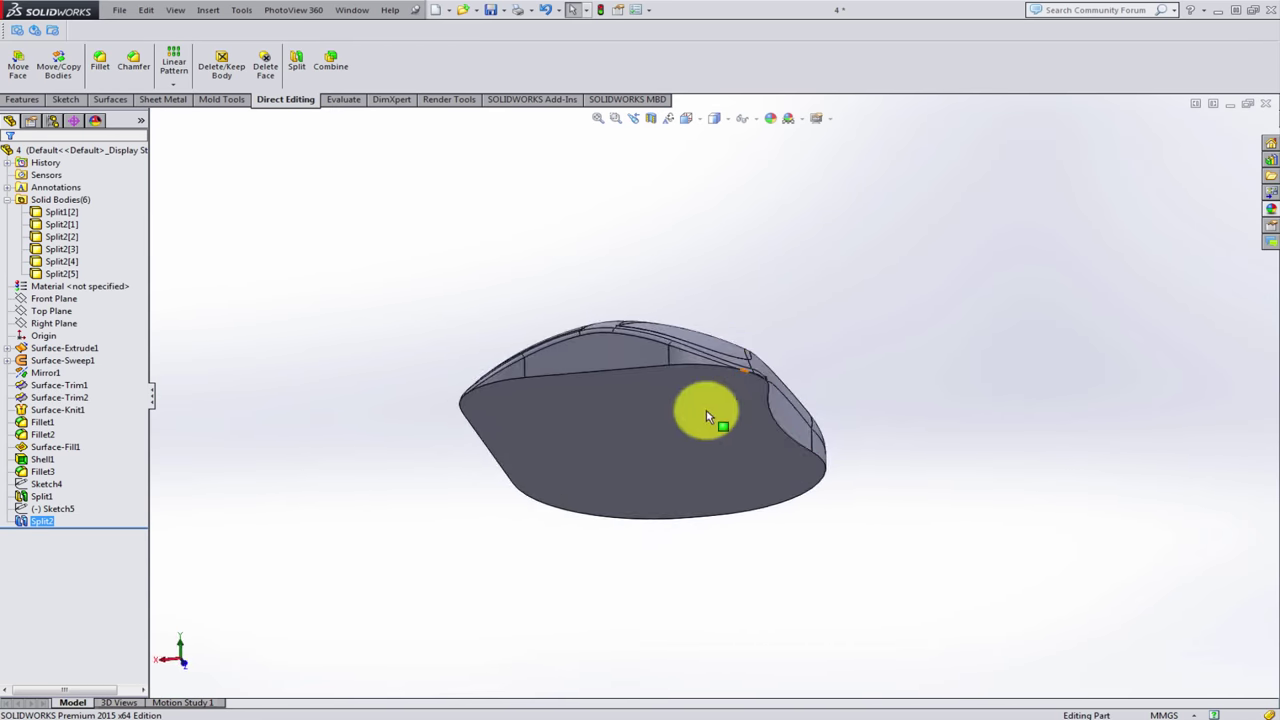
{"action": "left_click", "coordinate": [705, 385]}
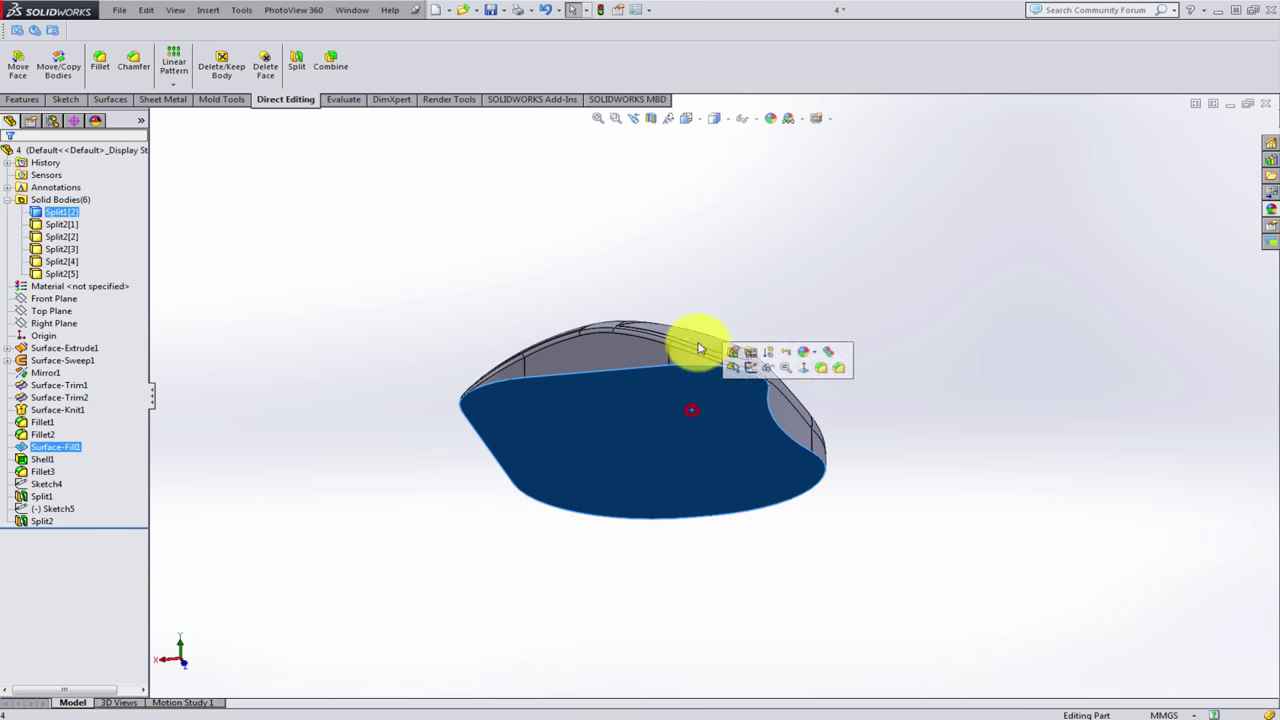
{"action": "left_click", "coordinate": [22, 99]}
{"action": "left_click", "coordinate": [604, 72]}
{"action": "left_click", "coordinate": [616, 104]}
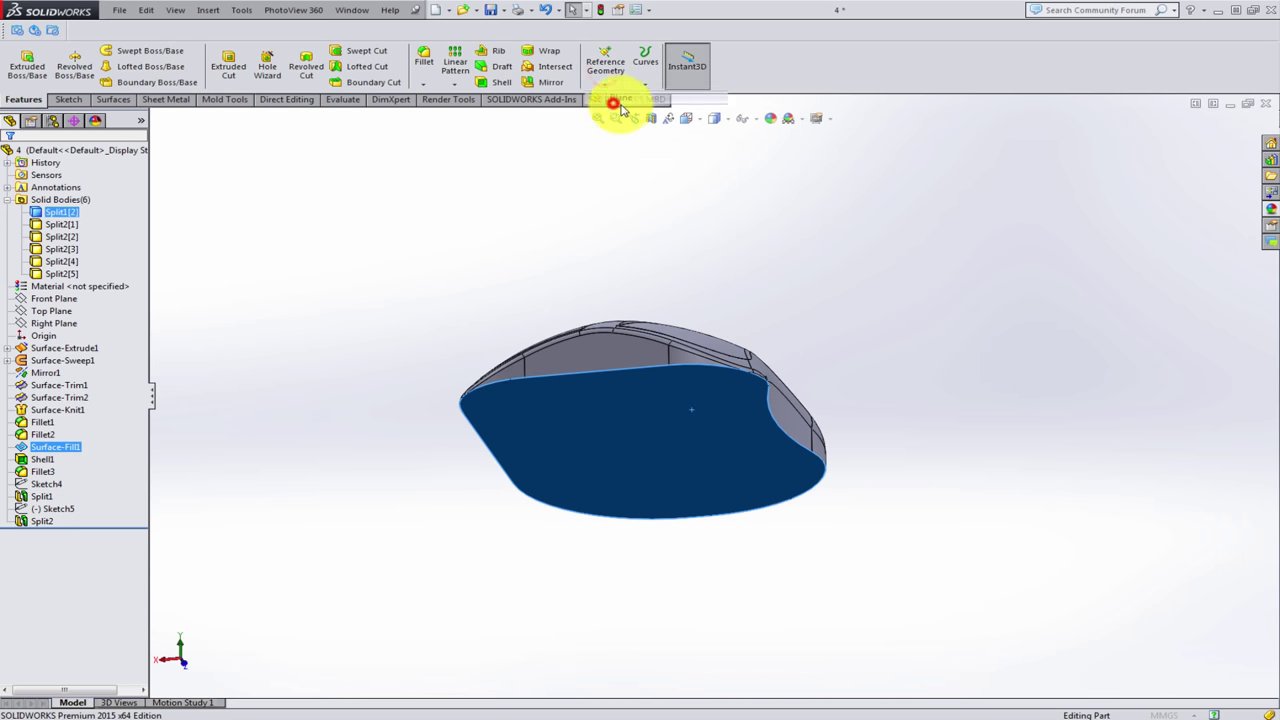
- Flip the offset to place Plane1 50 mm above the bottom face
{"action": "middle_click_drag", "start_coordinate": [712, 288], "coordinate": [620, 433]}
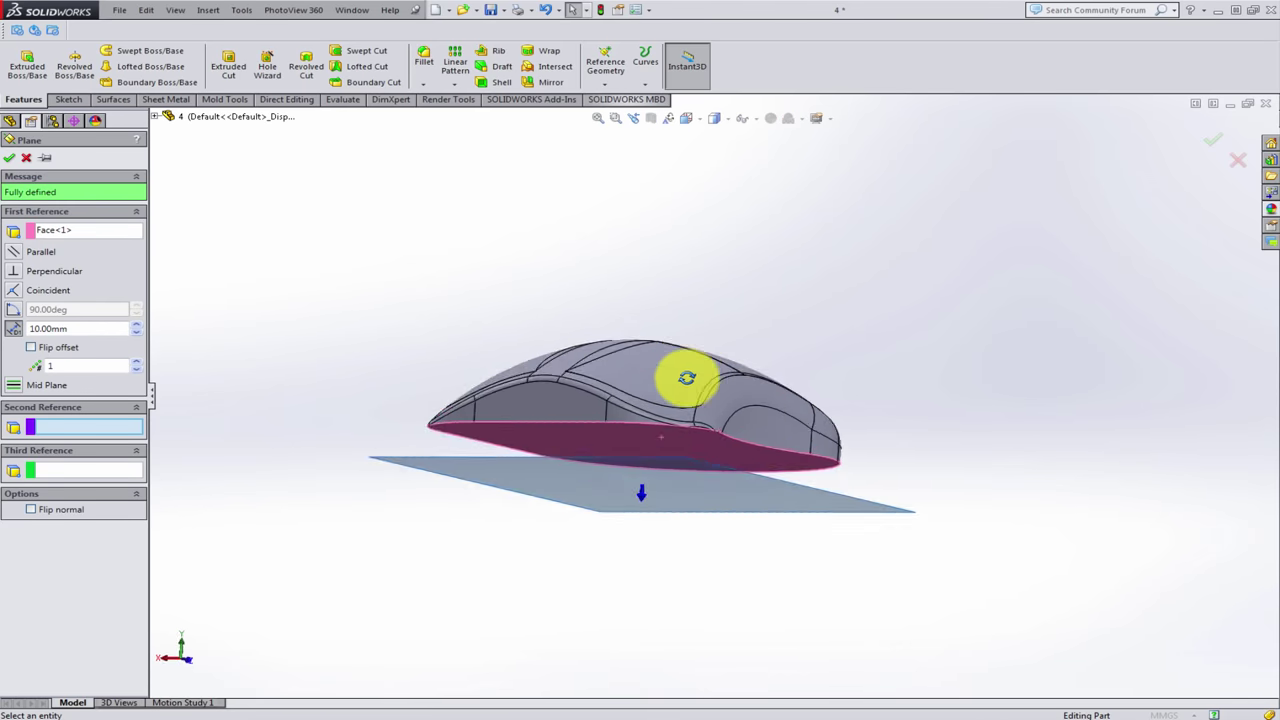
{"action": "left_click", "coordinate": [54, 348]}
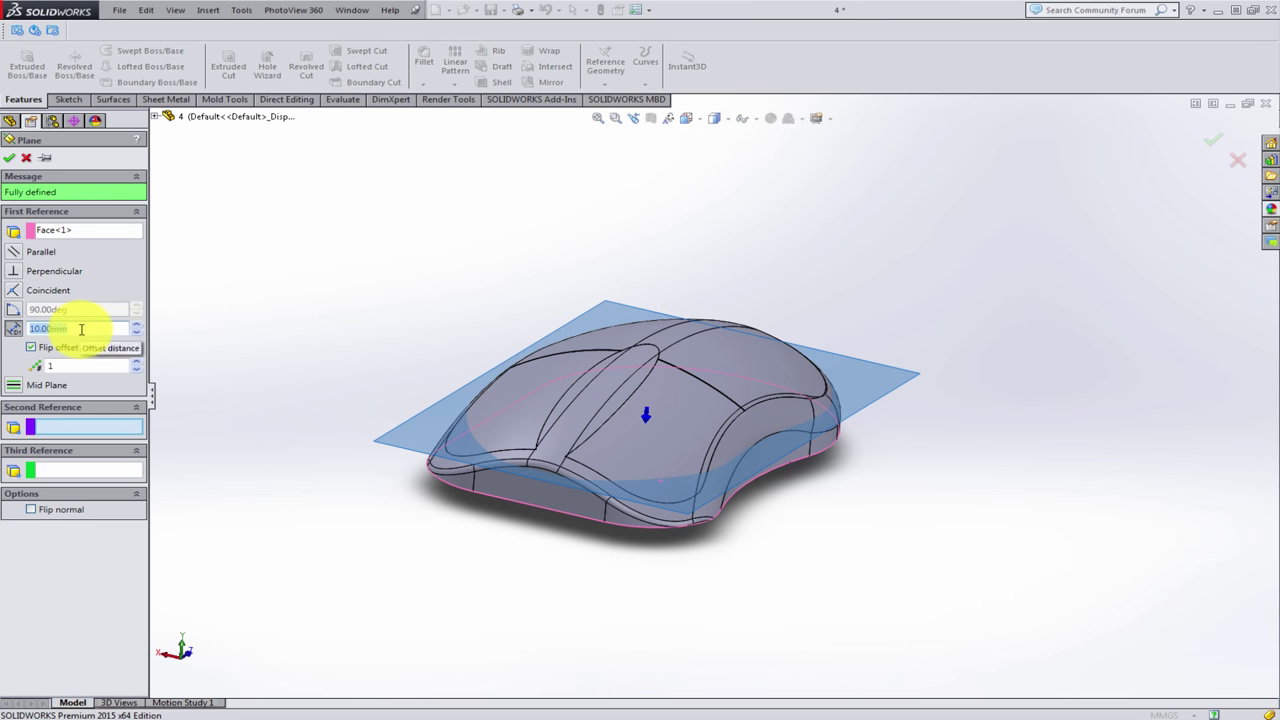
{"action": "type", "text": "50"}
{"action": "key", "text": "Return"}
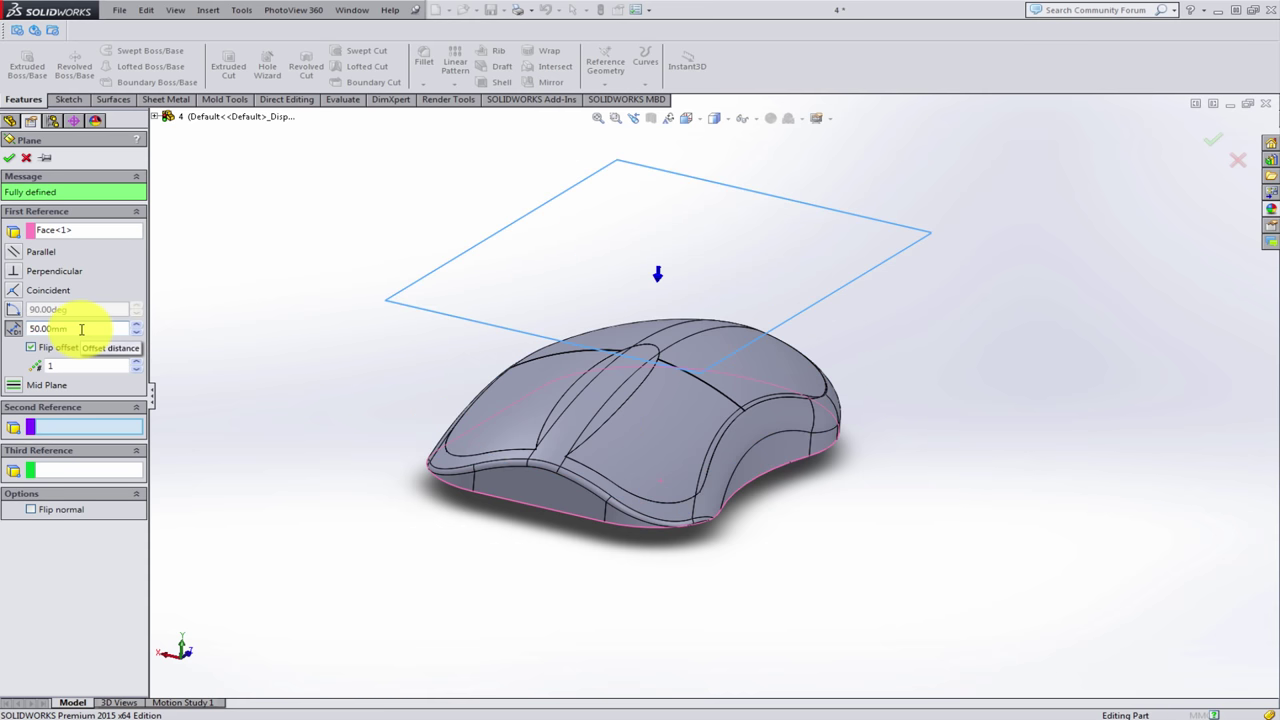
{"action": "left_click", "coordinate": [945, 320]}
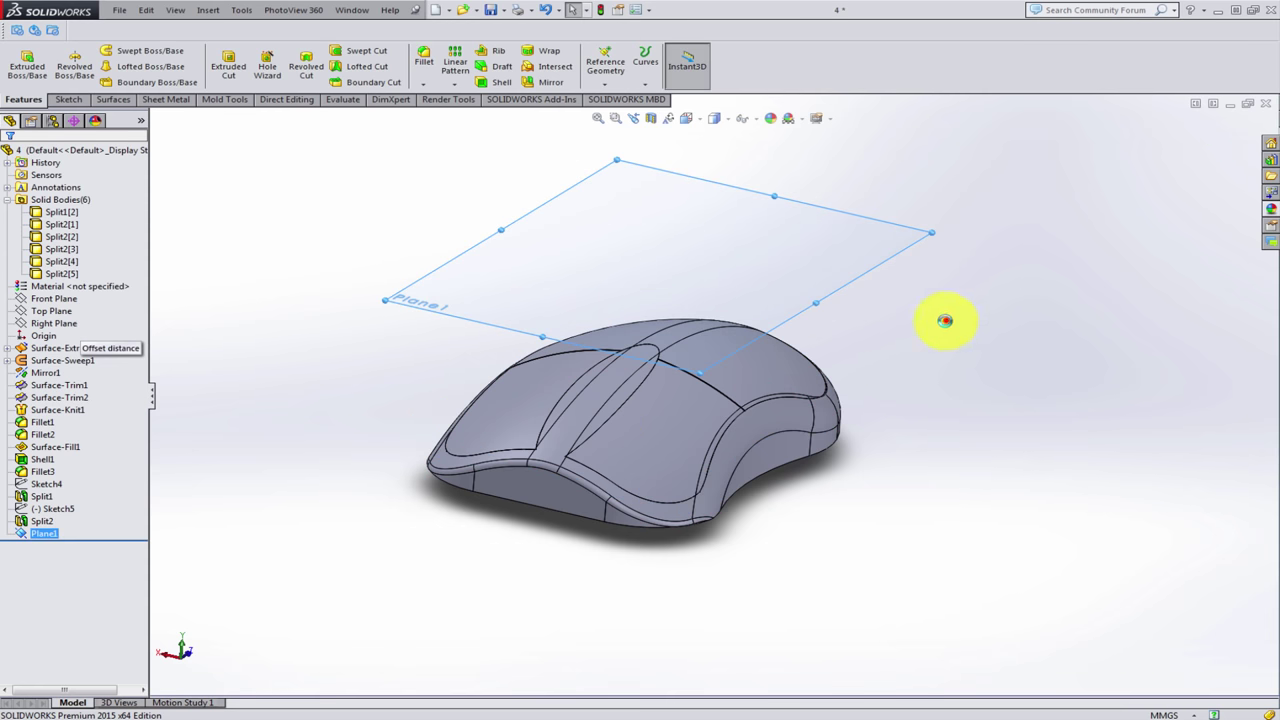
{"action": "left_click", "coordinate": [812, 274]}
- Sketch on Plane1 normal-to and convert the horizontal edge between the buttons
{"action": "left_click", "coordinate": [869, 231]}
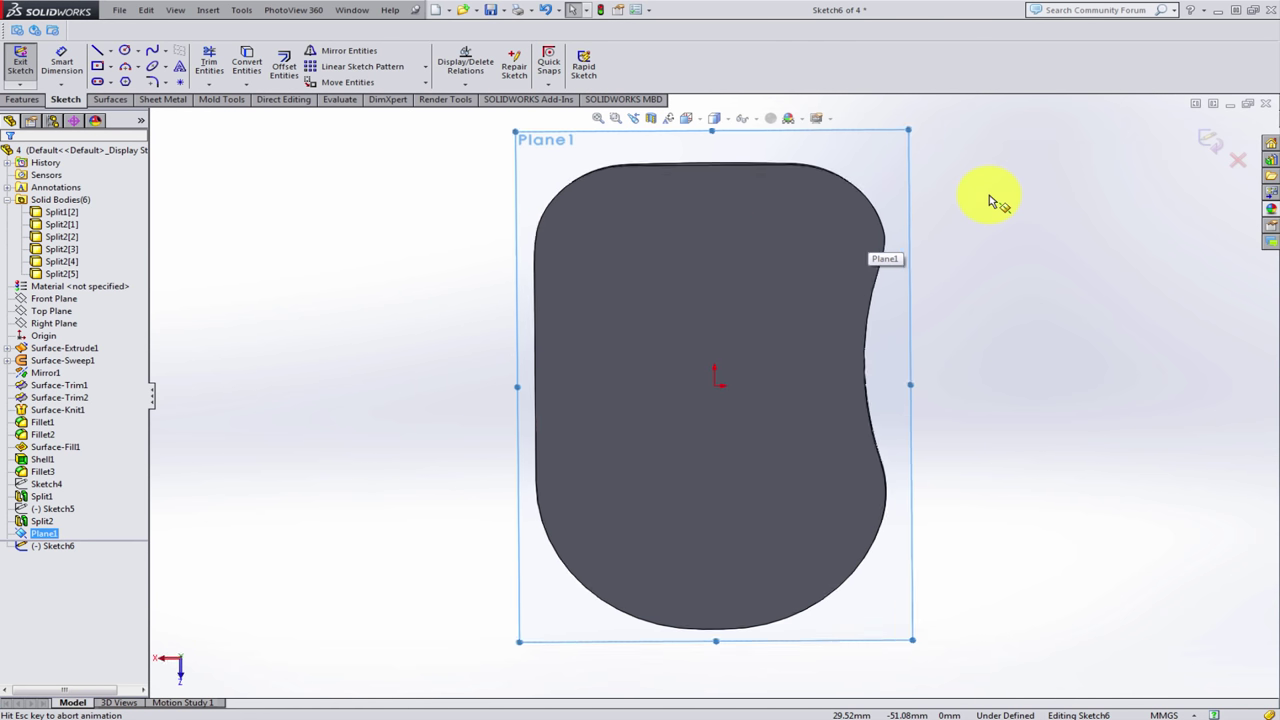
{"action": "key", "text": "ctrl+8"}
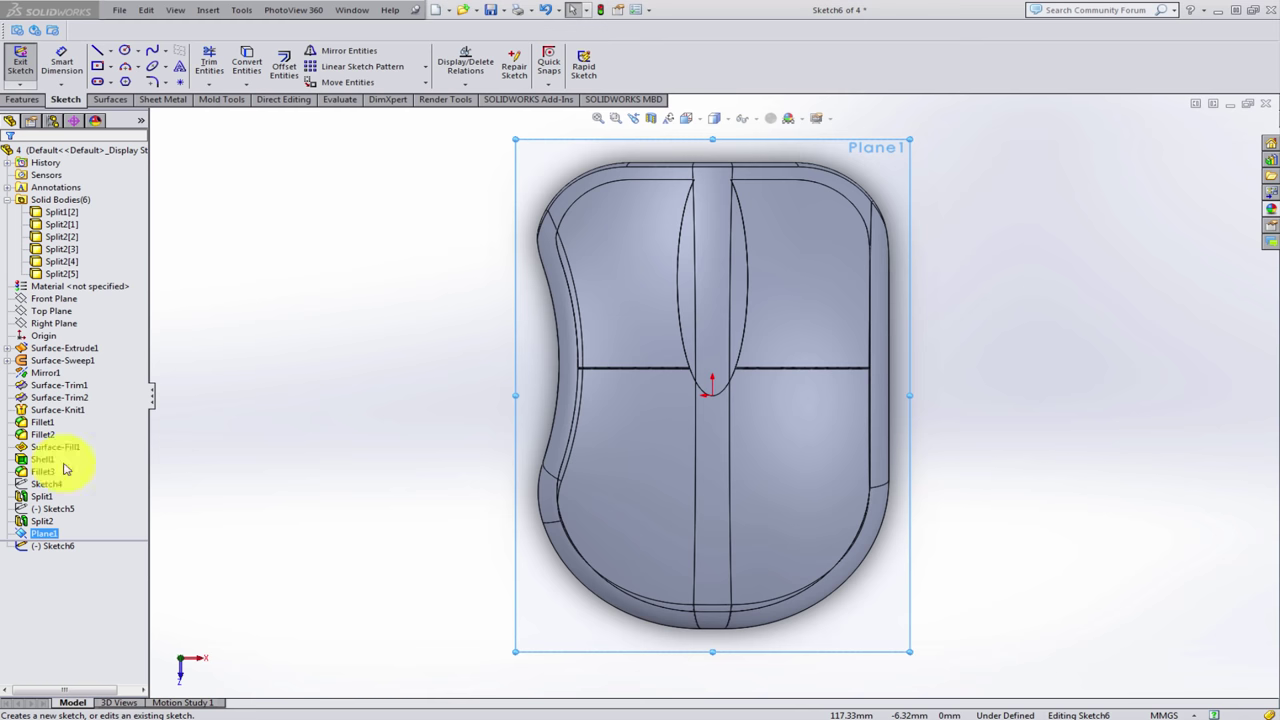
{"action": "scroll", "coordinate": [650, 372], "scroll_direction": "down", "scroll_amount": 5}
{"action": "scroll", "coordinate": [620, 385], "scroll_direction": "down", "scroll_amount": 2}
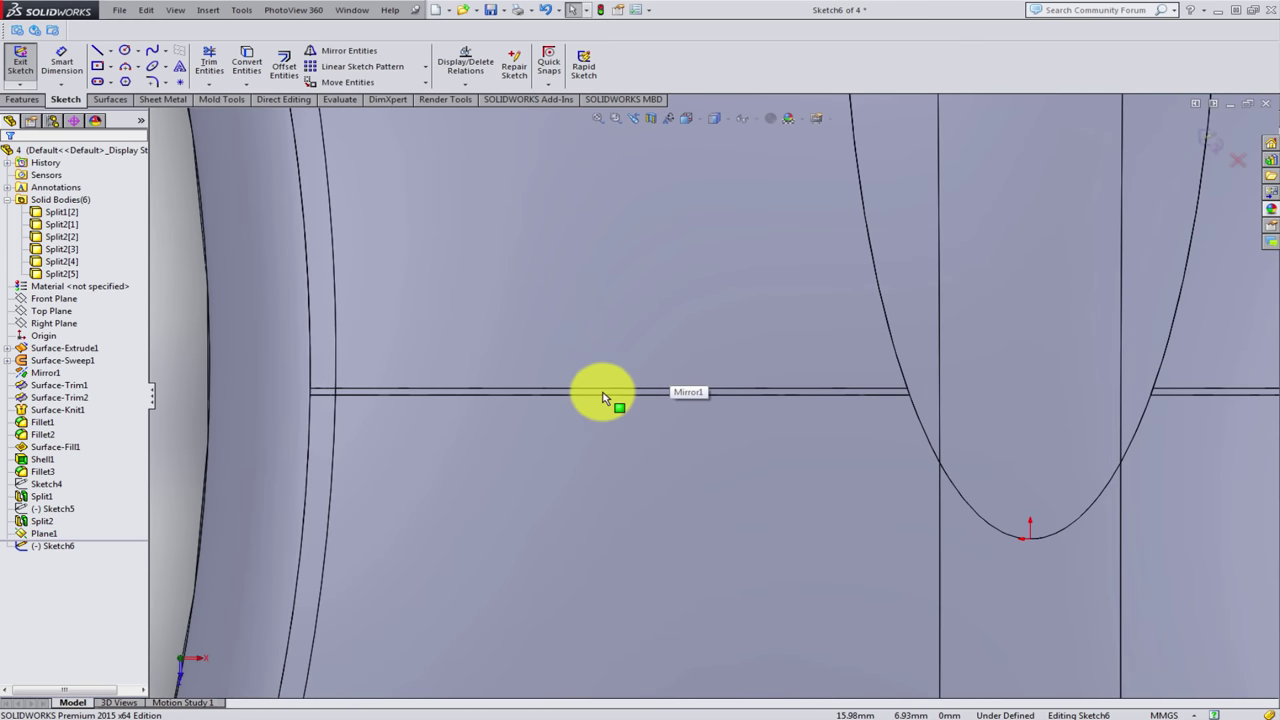
{"action": "scroll", "coordinate": [350, 395], "scroll_direction": "down", "scroll_amount": 1}
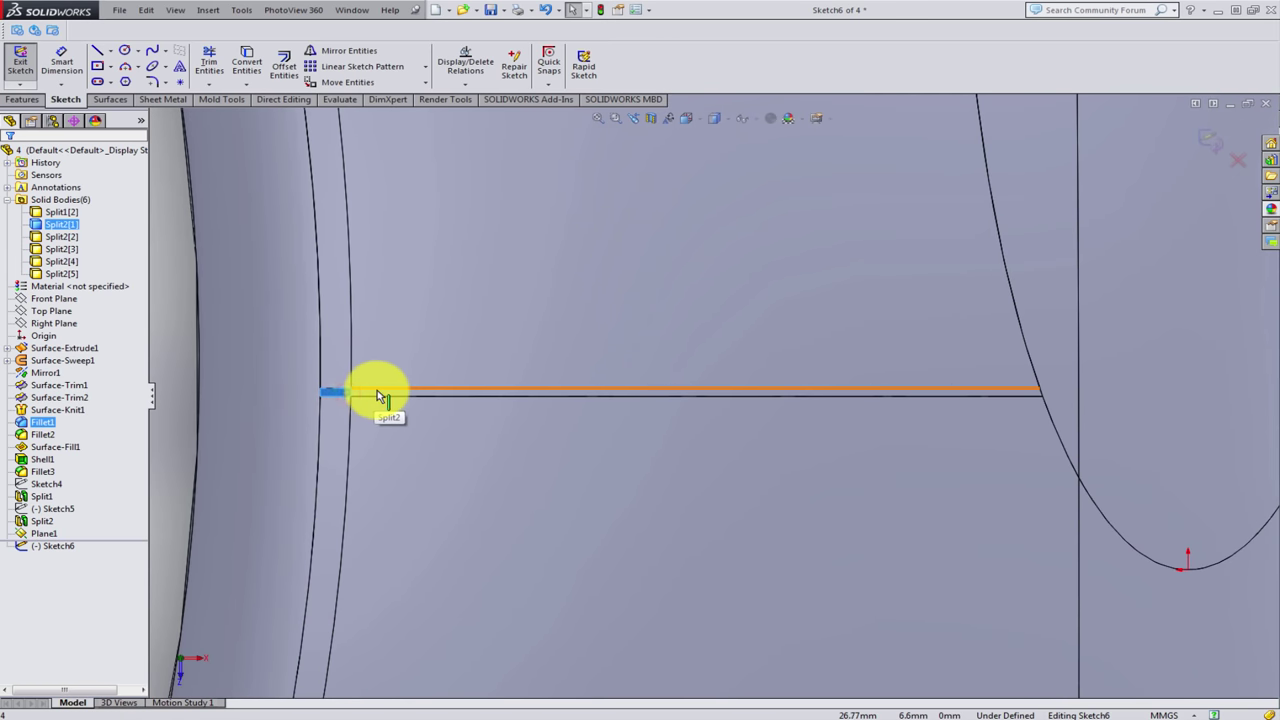
{"action": "left_click", "coordinate": [396, 393]}
{"action": "scroll", "coordinate": [600, 396], "scroll_direction": "up", "scroll_amount": 2}
{"action": "scroll", "coordinate": [820, 397], "scroll_direction": "up", "scroll_amount": 1}
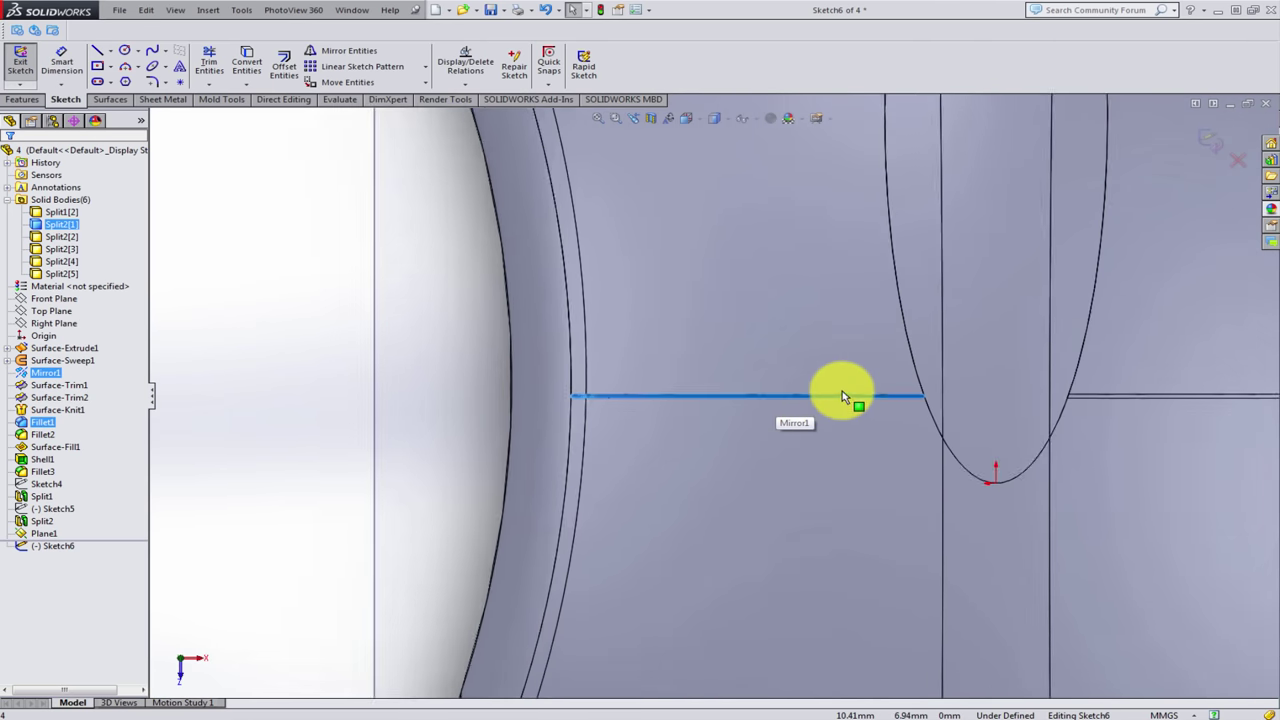
{"action": "scroll", "coordinate": [842, 397], "scroll_direction": "down", "scroll_amount": 3}
{"action": "left_click", "coordinate": [258, 60]}
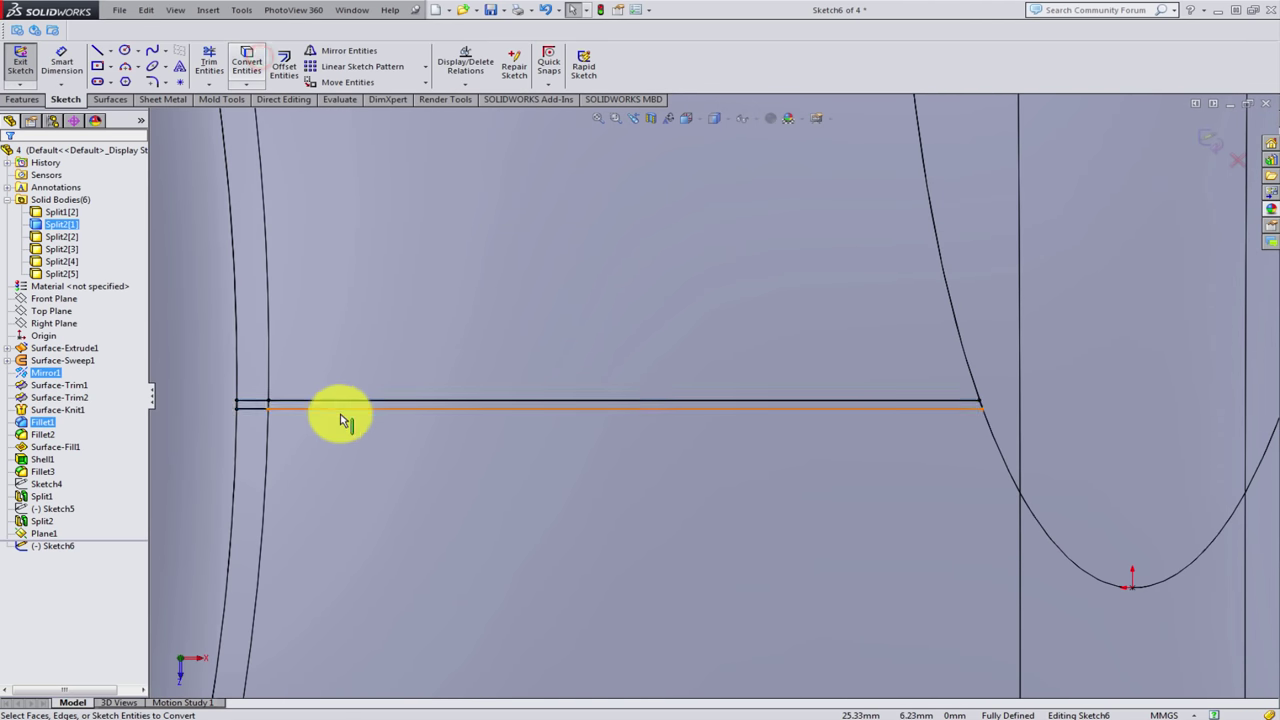
{"action": "scroll", "coordinate": [337, 417], "scroll_direction": "down", "scroll_amount": 3}
{"action": "scroll", "coordinate": [260, 300], "scroll_direction": "down", "scroll_amount": 2}
- Power-trim the converted lines into a thin slot outline on the left button
{"action": "left_click", "coordinate": [208, 62]}
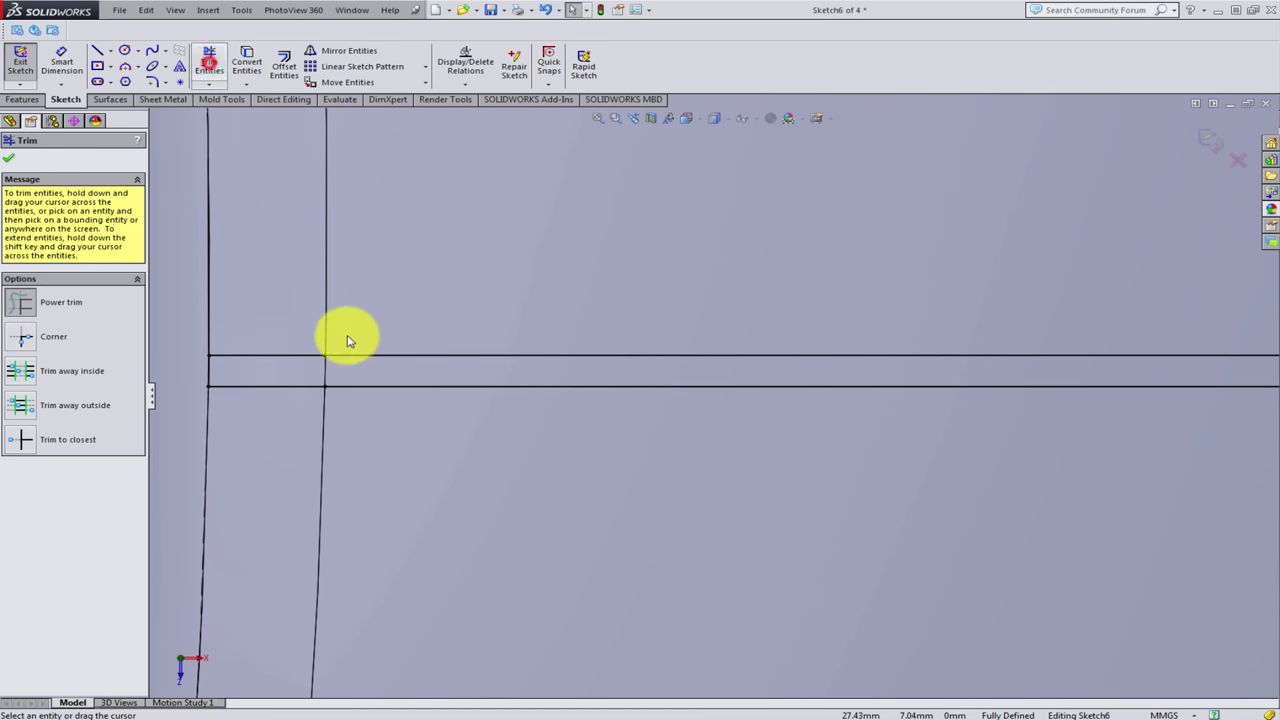
{"action": "scroll", "coordinate": [640, 371], "scroll_direction": "up", "scroll_amount": 3}
{"action": "scroll", "coordinate": [660, 375], "scroll_direction": "up", "scroll_amount": 2}
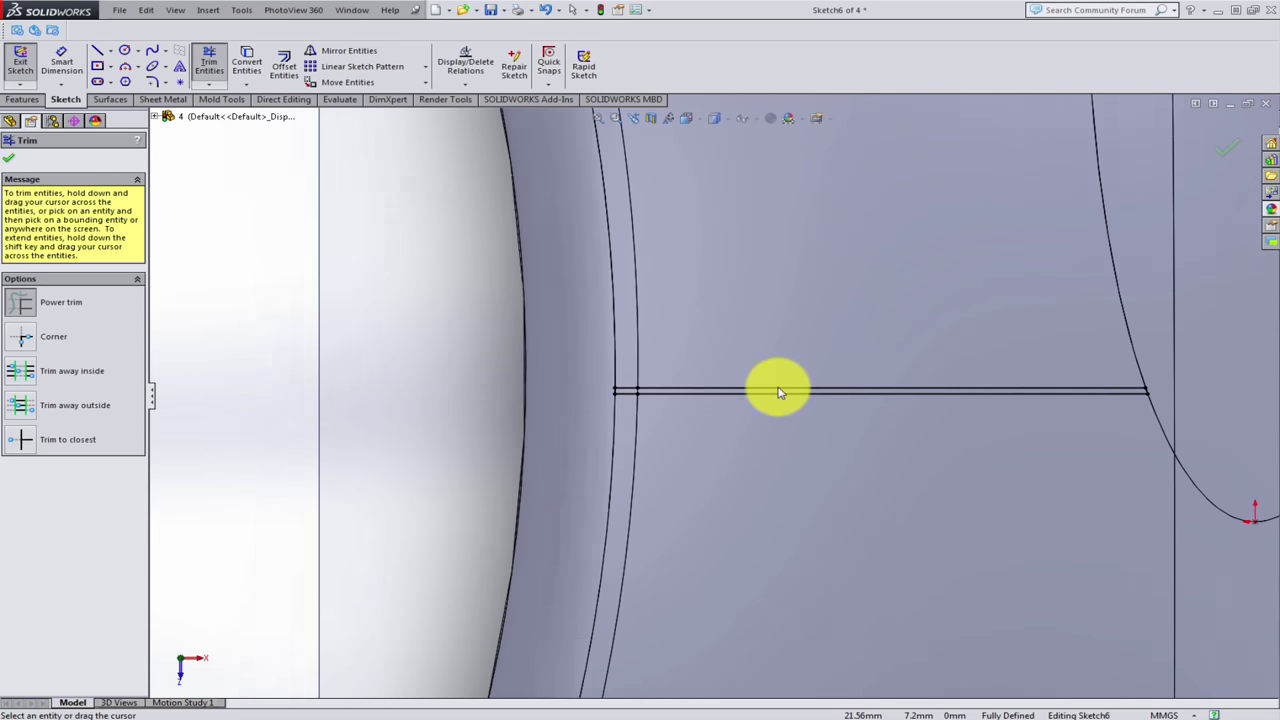
{"action": "scroll", "coordinate": [780, 388], "scroll_direction": "up", "scroll_amount": 2}
{"action": "scroll", "coordinate": [975, 398], "scroll_direction": "down", "scroll_amount": 1}
{"action": "scroll", "coordinate": [970, 393], "scroll_direction": "down", "scroll_amount": 4}
{"action": "scroll", "coordinate": [868, 370], "scroll_direction": "down", "scroll_amount": 4}
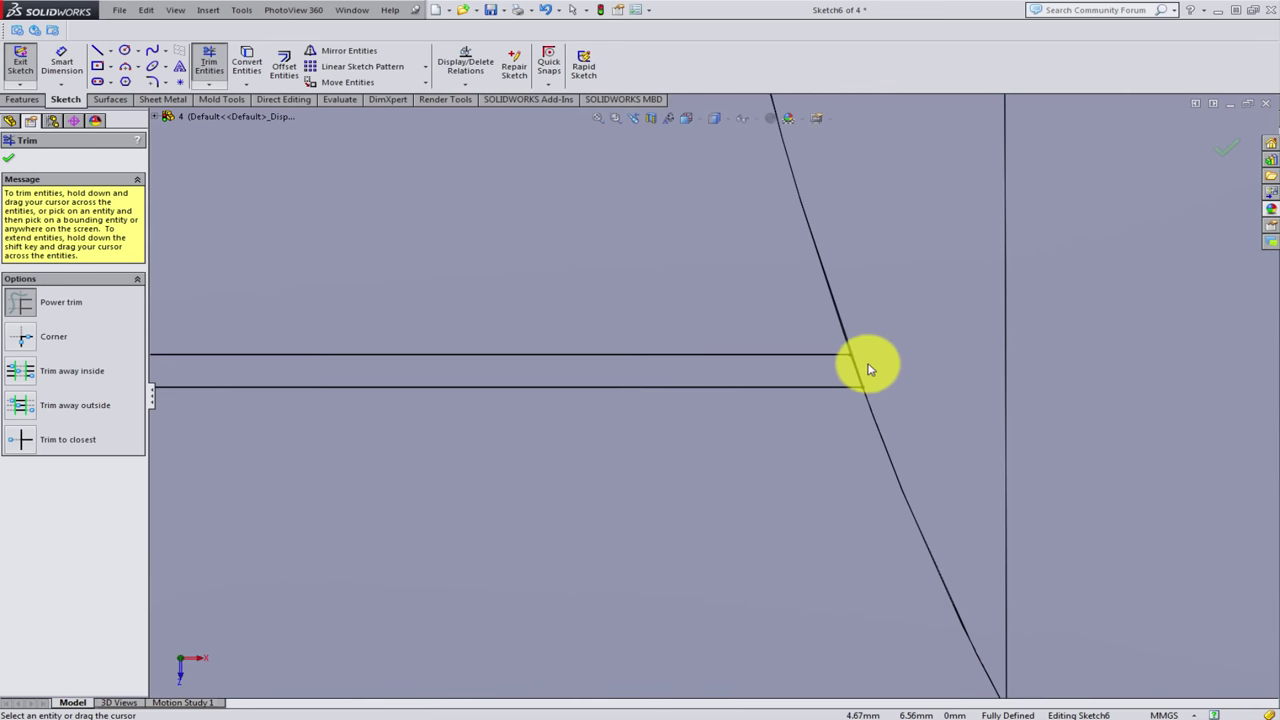
{"action": "scroll", "coordinate": [760, 400], "scroll_direction": "up", "scroll_amount": 2}
{"action": "scroll", "coordinate": [650, 426], "scroll_direction": "up", "scroll_amount": 2}
{"action": "scroll", "coordinate": [594, 429], "scroll_direction": "up", "scroll_amount": 2}
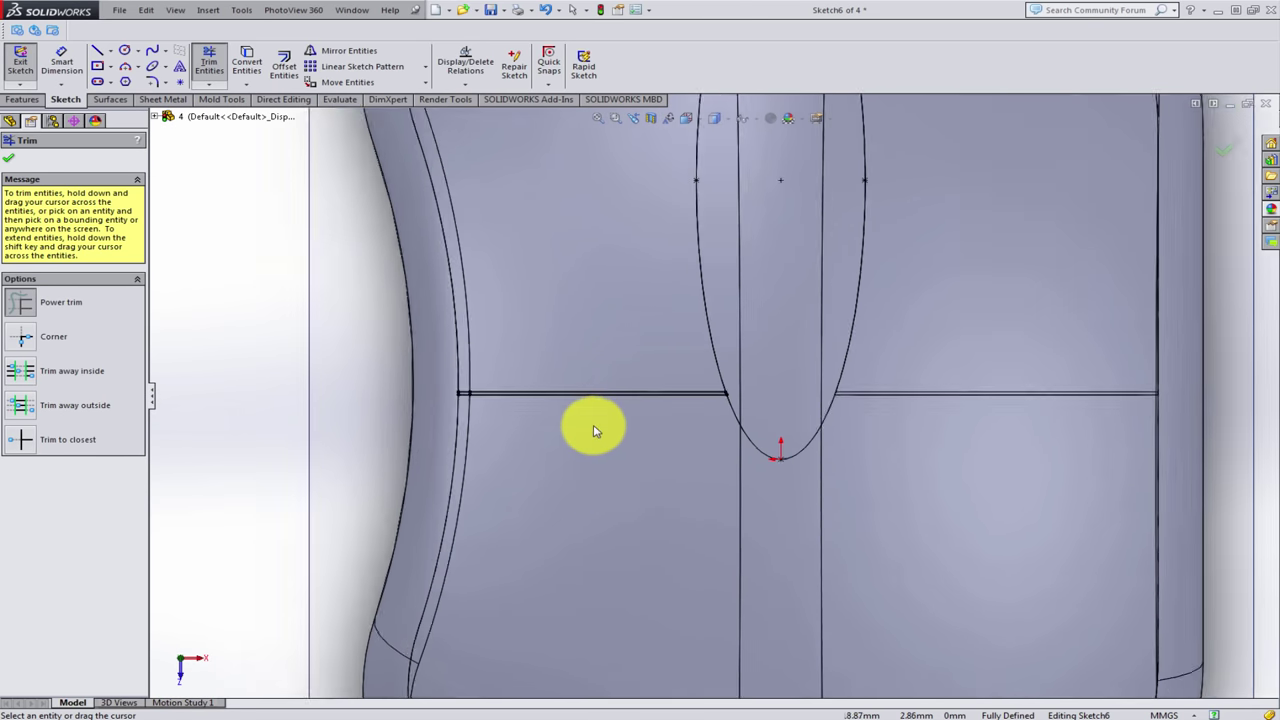
{"action": "middle_click_drag", "start_coordinate": [594, 429], "coordinate": [606, 406]}
{"action": "scroll", "coordinate": [606, 406], "scroll_direction": "up", "scroll_amount": 2}
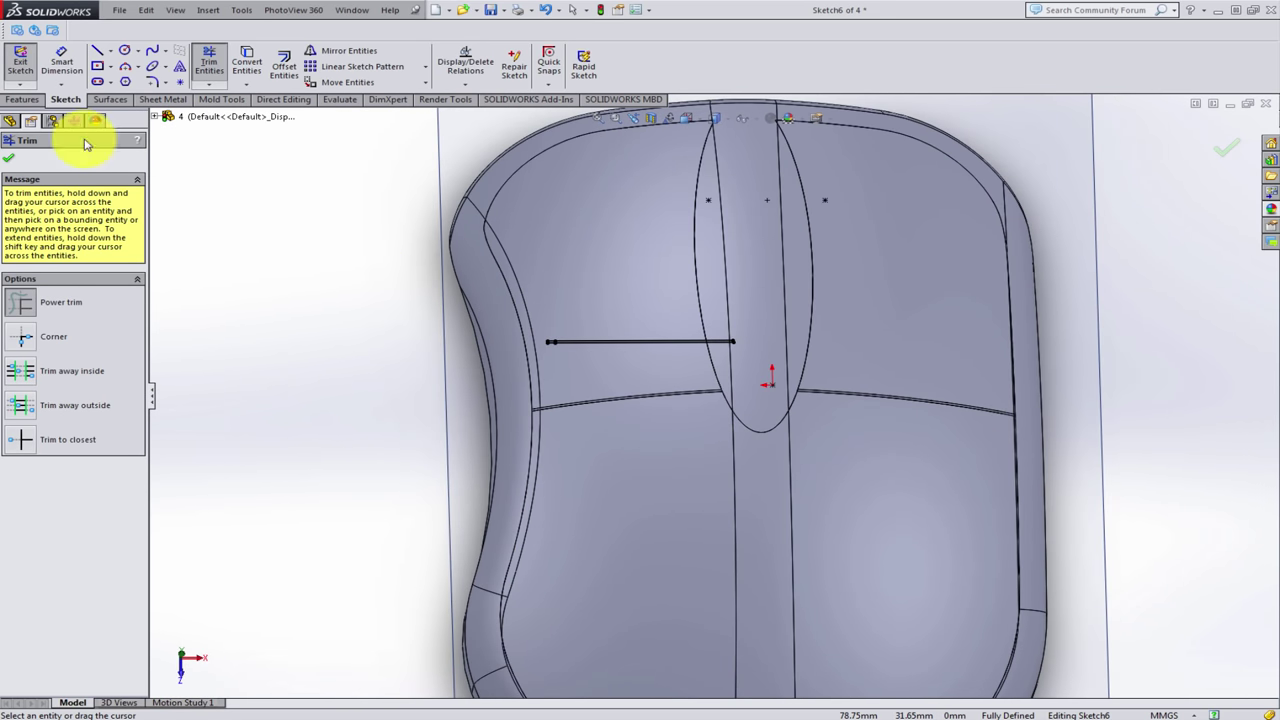
{"action": "left_click", "coordinate": [33, 104]}
- Extrude-cut the slot with Offset From Surface 0.50 mm from the left button face
{"action": "left_click", "coordinate": [227, 64]}
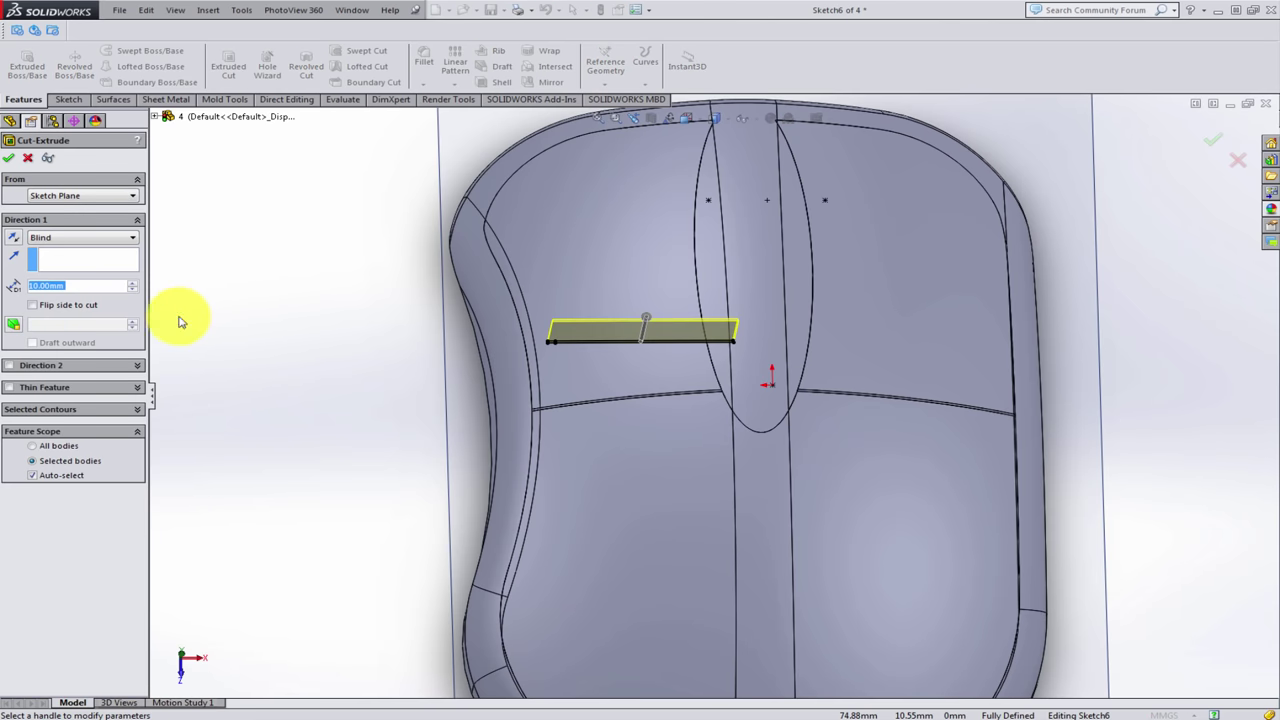
{"action": "left_click", "coordinate": [85, 237]}
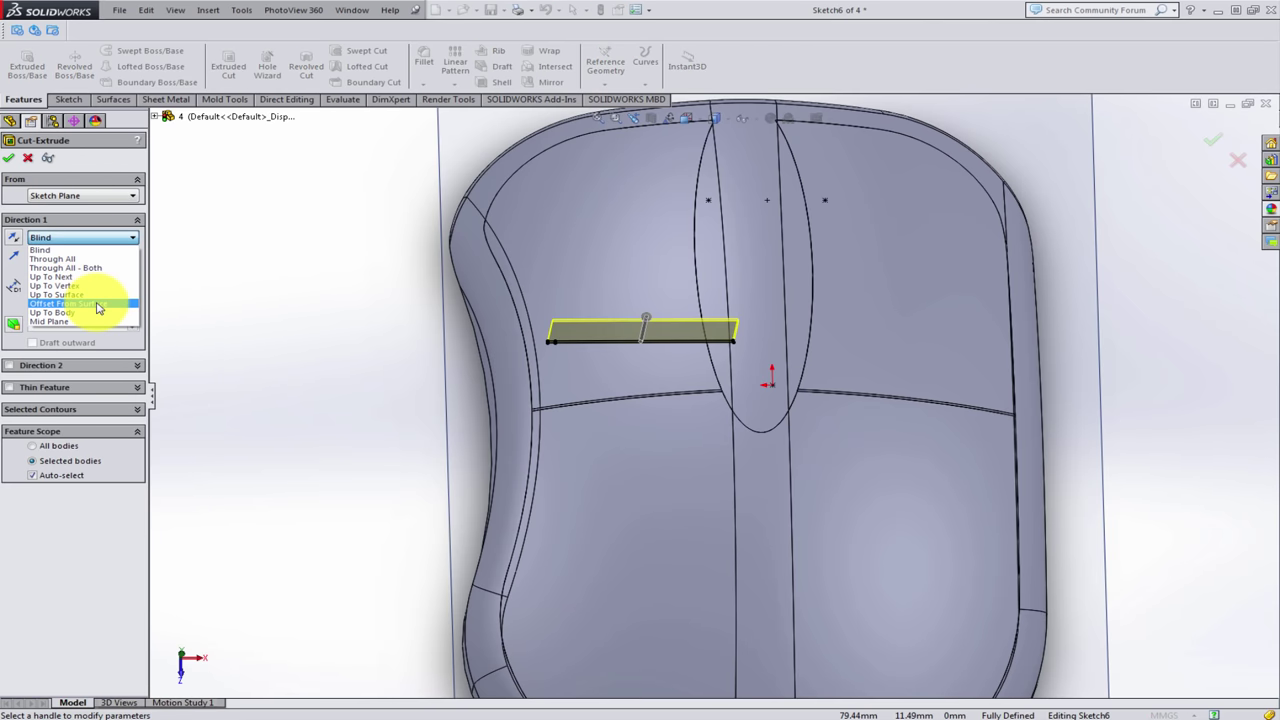
{"action": "left_click", "coordinate": [99, 305]}
{"action": "scroll", "coordinate": [582, 411], "scroll_direction": "down", "scroll_amount": 3}
{"action": "scroll", "coordinate": [551, 443], "scroll_direction": "down", "scroll_amount": 3}
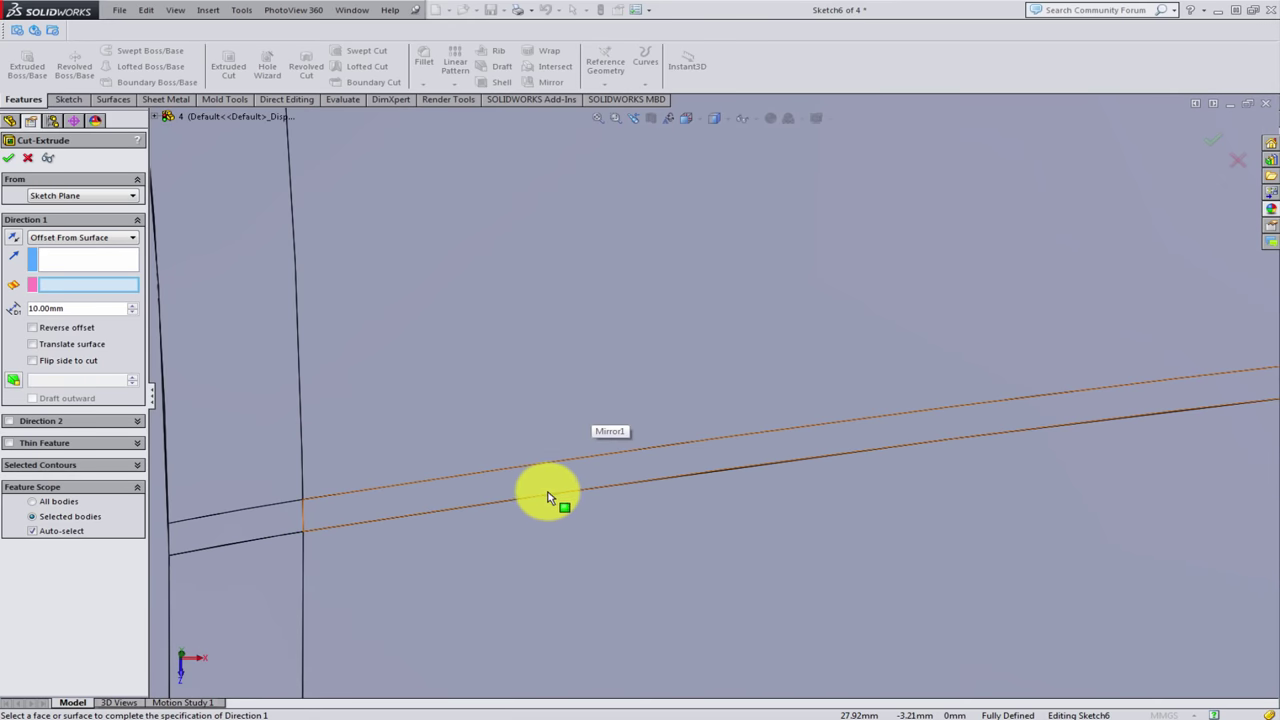
{"action": "left_click", "coordinate": [540, 494]}
{"action": "scroll", "coordinate": [571, 509], "scroll_direction": "up", "scroll_amount": 2}
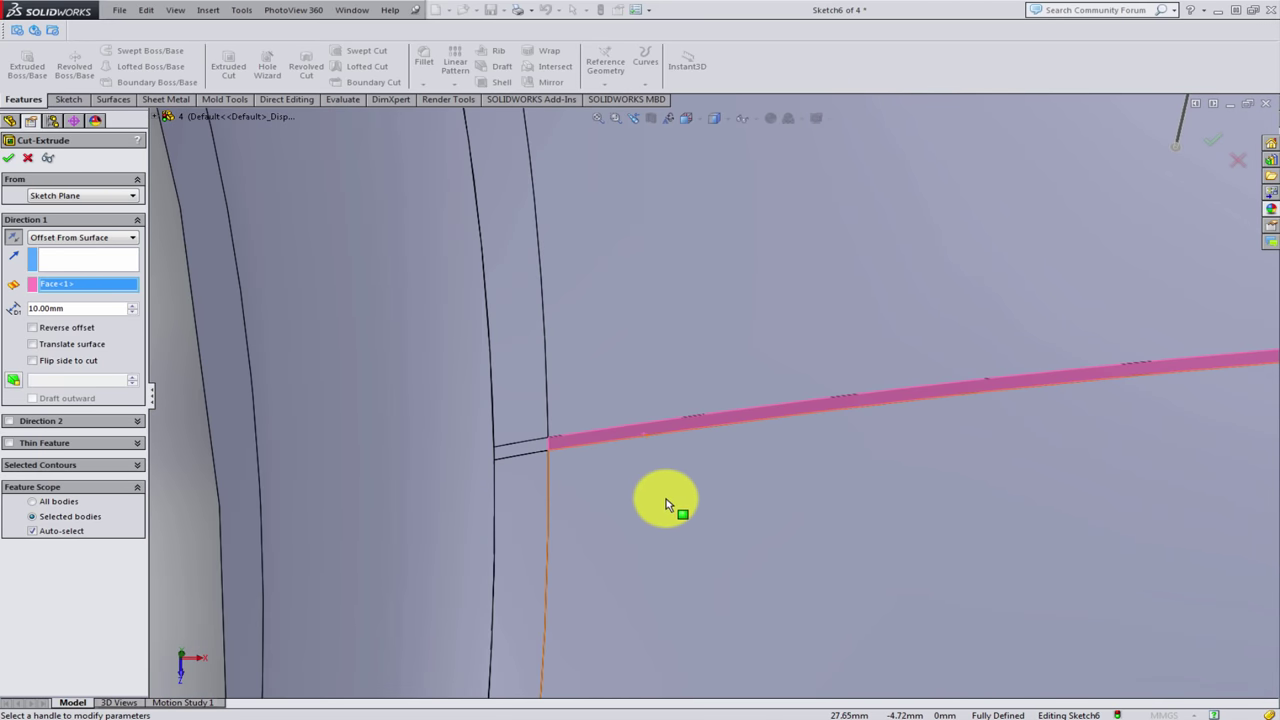
{"action": "scroll", "coordinate": [671, 509], "scroll_direction": "up", "scroll_amount": 2}
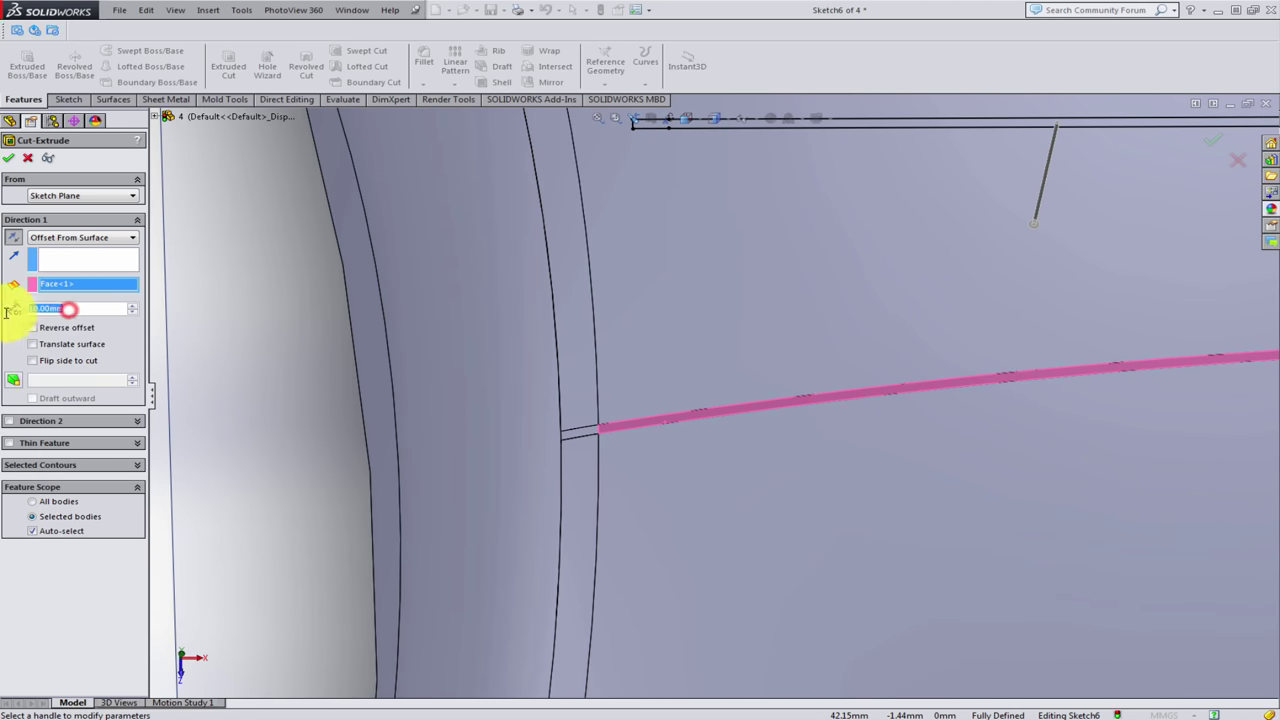
{"action": "left_click", "coordinate": [83, 308]}
{"action": "type", "text": "0.5"}
{"action": "key", "text": "Return"}
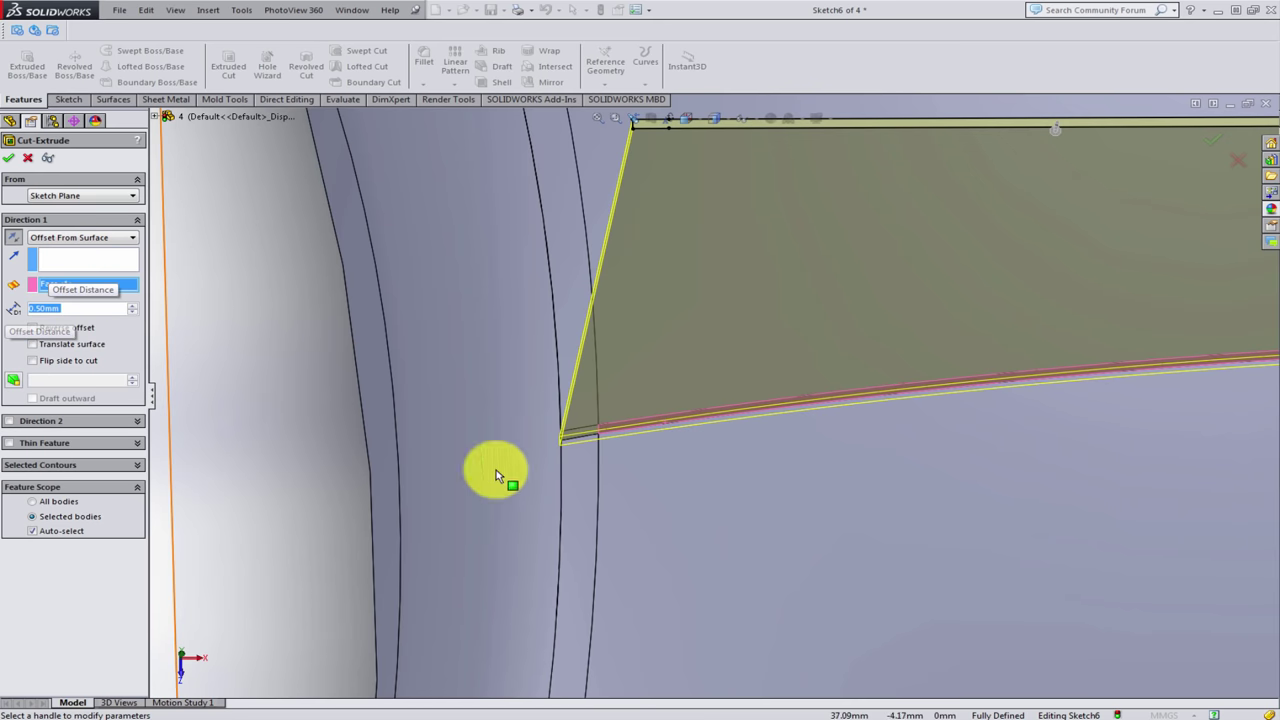
{"action": "mouse_move", "coordinate": [637, 429]}
{"action": "middle_mouse_down"}
{"action": "mouse_move", "coordinate": [634, 374]}
{"action": "mouse_move", "coordinate": [657, 337]}
{"action": "middle_mouse_up"}
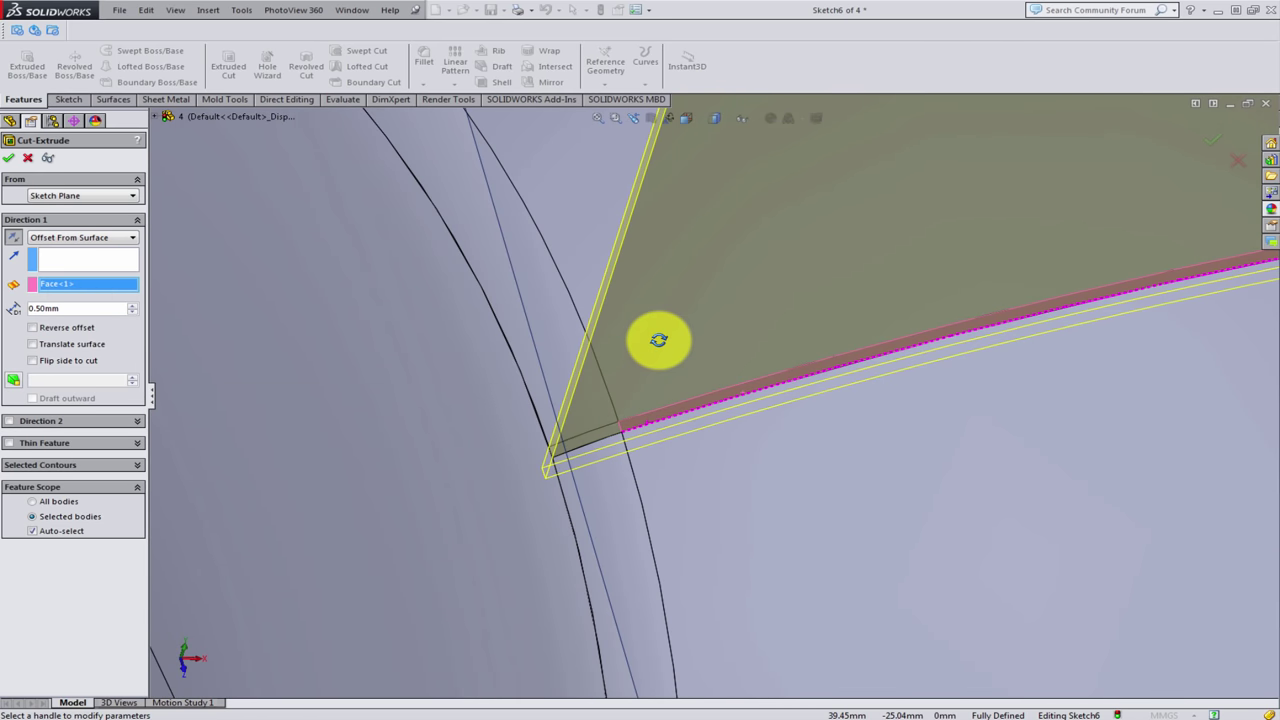
{"action": "left_click", "coordinate": [8, 160]}
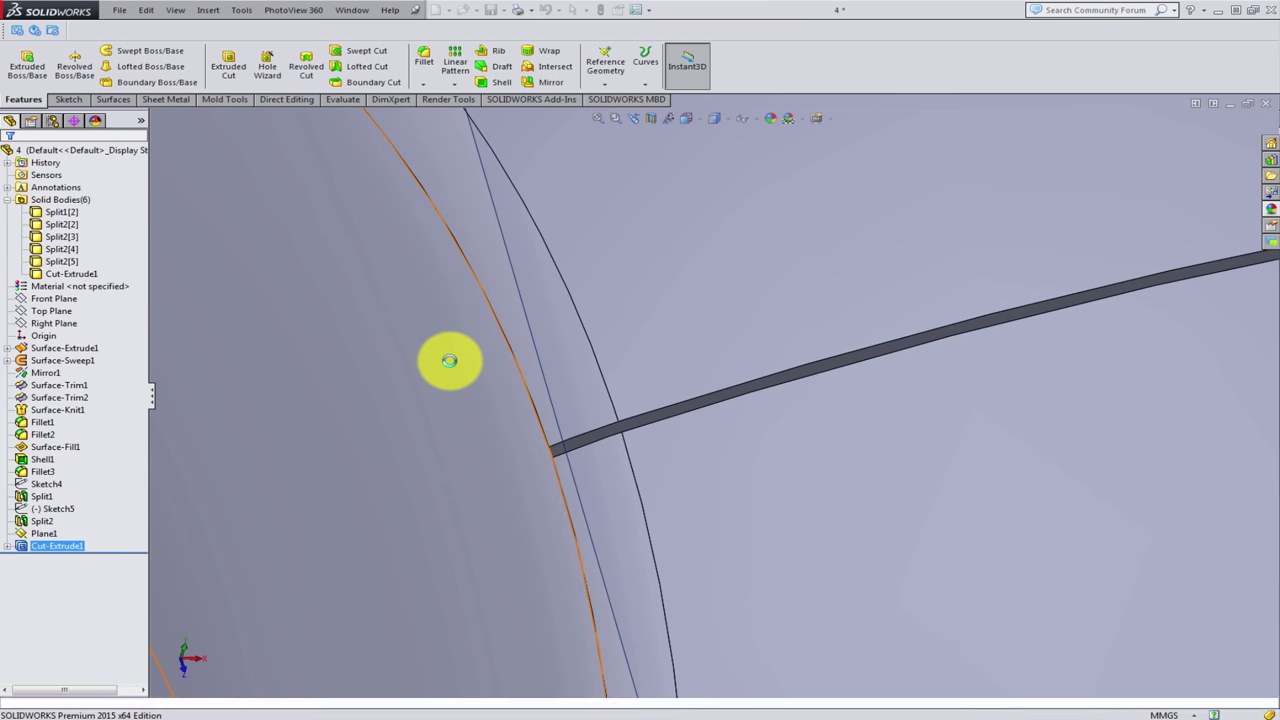
- Confirm the cut and start a new sketch on Plane1
{"action": "key", "text": "f"}
{"action": "scroll", "coordinate": [864, 406], "scroll_direction": "down", "scroll_amount": 5}
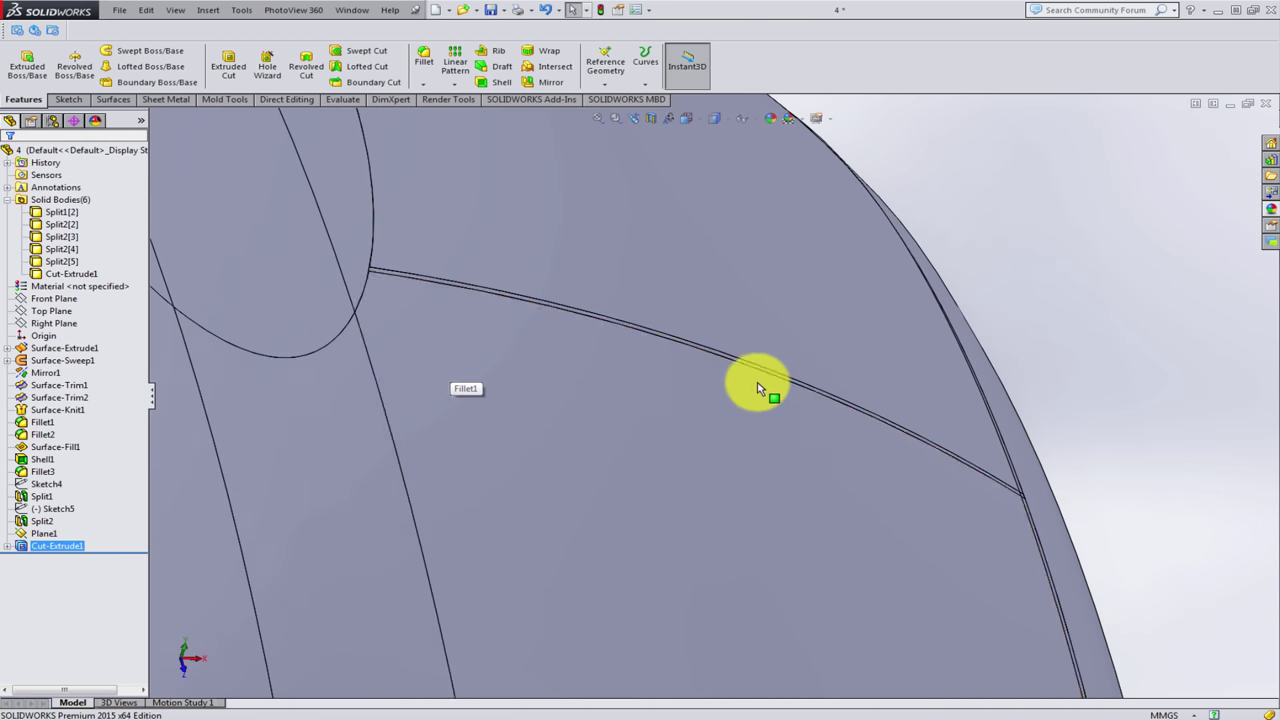
{"action": "scroll", "coordinate": [686, 323], "scroll_direction": "up", "scroll_amount": 1}
{"action": "scroll", "coordinate": [900, 334], "scroll_direction": "up", "scroll_amount": 4}
{"action": "left_click", "coordinate": [803, 330]}
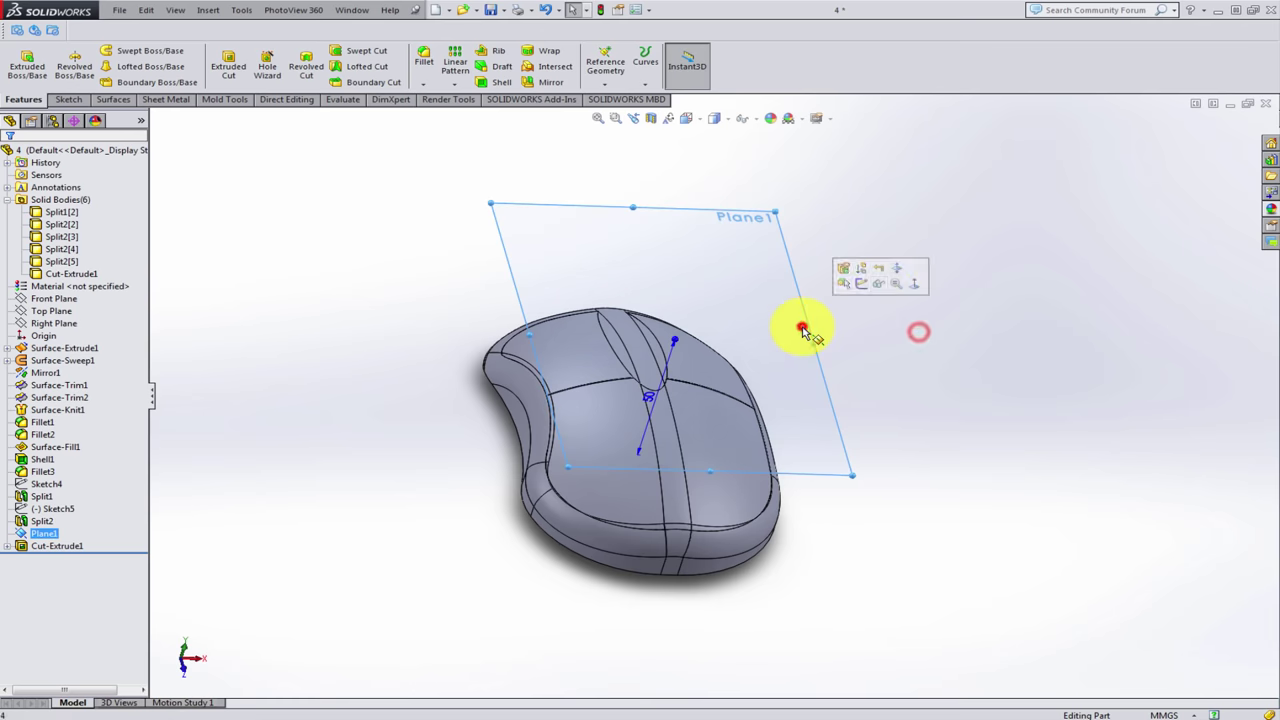
{"action": "left_click", "coordinate": [862, 285]}
- Convert the right button's split edge into Sketch7
{"action": "scroll", "coordinate": [703, 394], "scroll_direction": "down", "scroll_amount": 4}
{"action": "scroll", "coordinate": [677, 391], "scroll_direction": "down", "scroll_amount": 3}
{"action": "scroll", "coordinate": [664, 491], "scroll_direction": "down", "scroll_amount": 2}
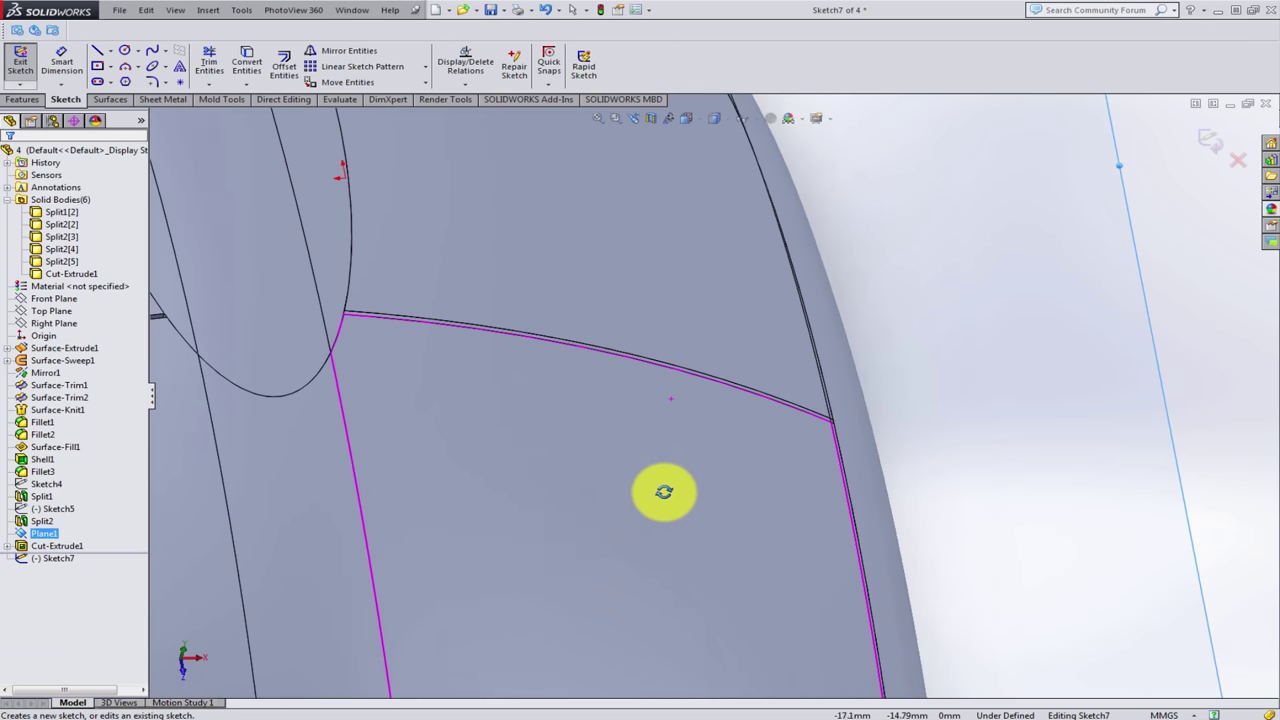
{"action": "middle_click_drag", "start_coordinate": [664, 491], "coordinate": [777, 363]}
{"action": "left_click", "coordinate": [828, 354]}
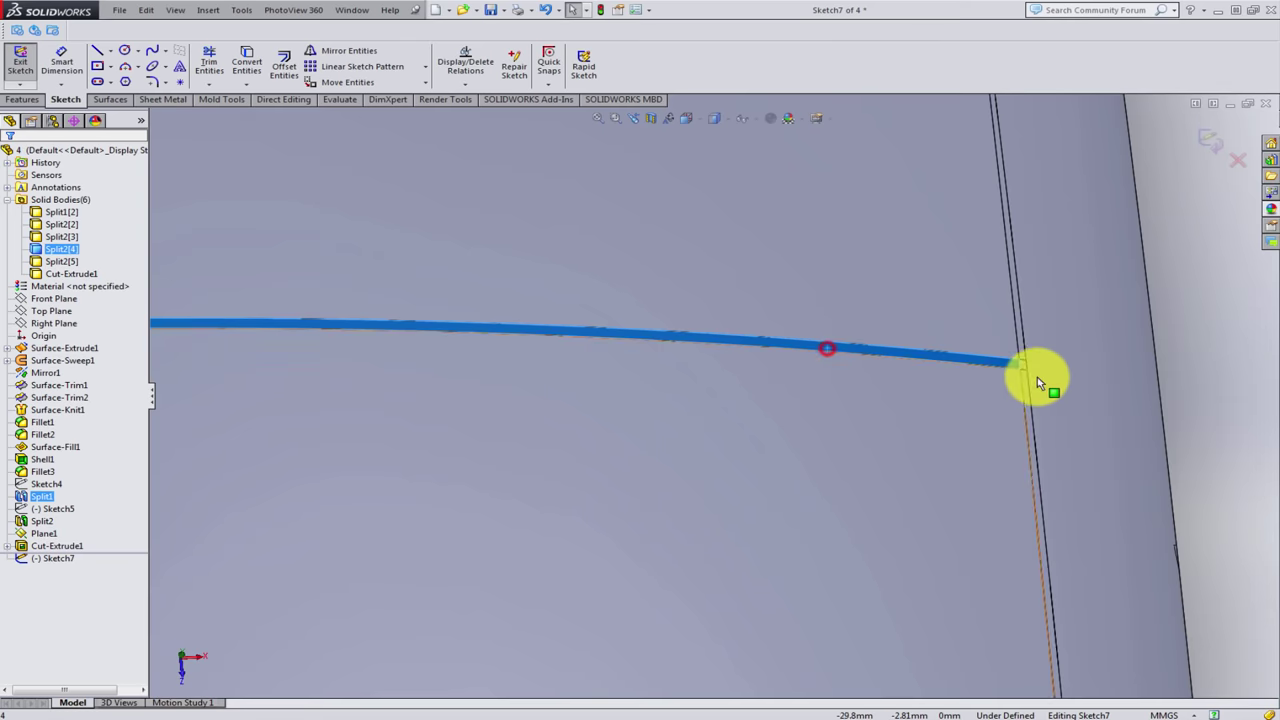
{"action": "scroll", "coordinate": [892, 357], "scroll_direction": "down", "scroll_amount": 2}
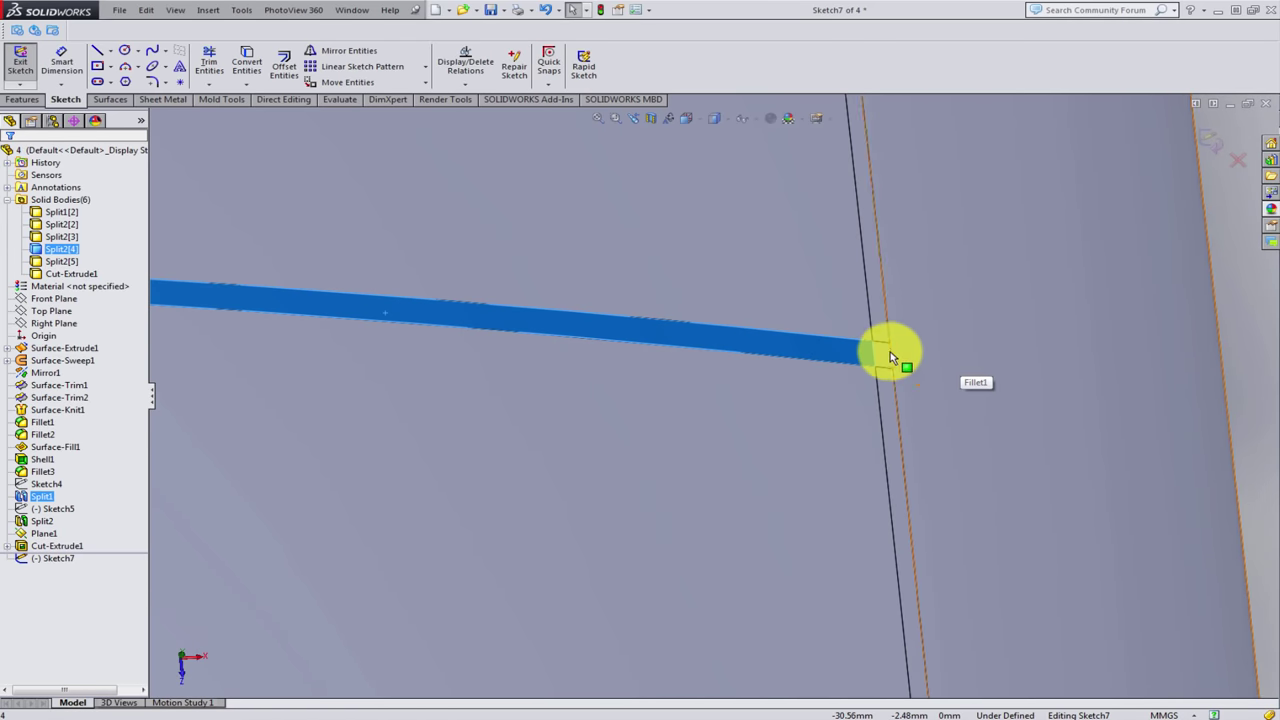
{"action": "left_click", "coordinate": [247, 62]}
{"action": "left_click", "coordinate": [18, 100]}
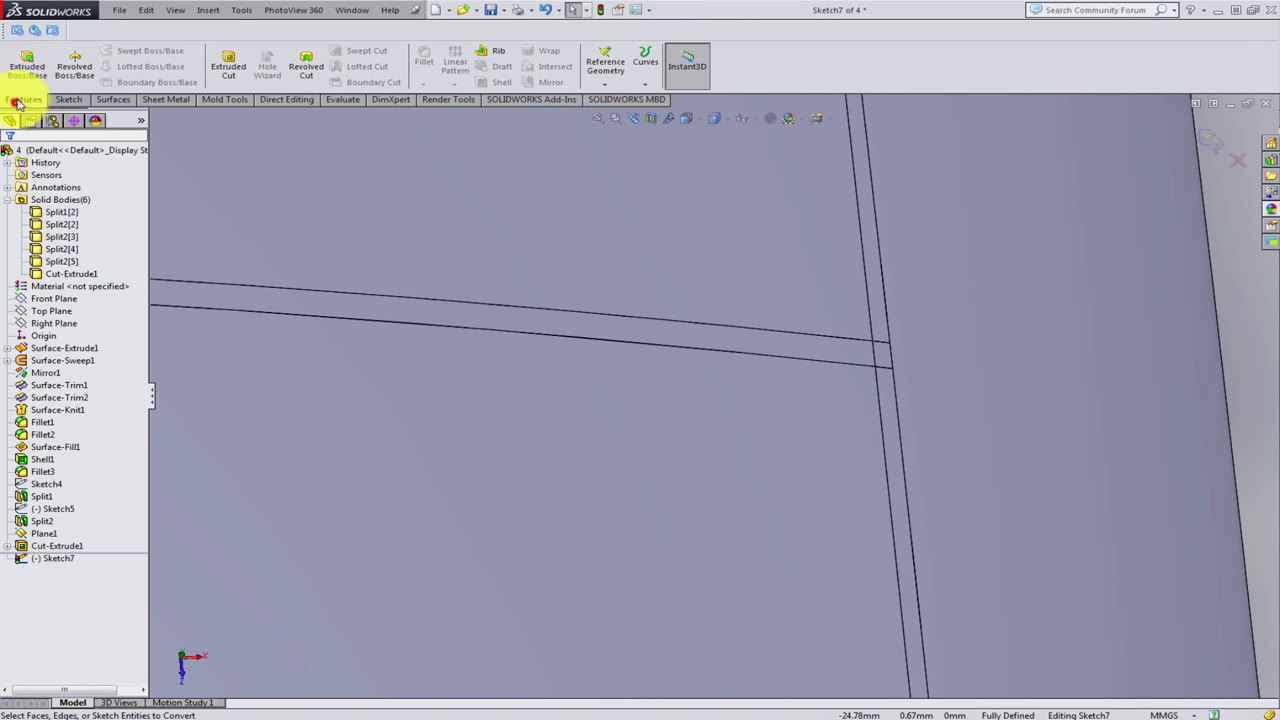
- Start an extruded cut from Sketch7 with end condition Offset From Surface
{"action": "left_click", "coordinate": [229, 62]}
{"action": "scroll", "coordinate": [865, 397], "scroll_direction": "up", "scroll_amount": 2}
{"action": "scroll", "coordinate": [823, 409], "scroll_direction": "up", "scroll_amount": 3}
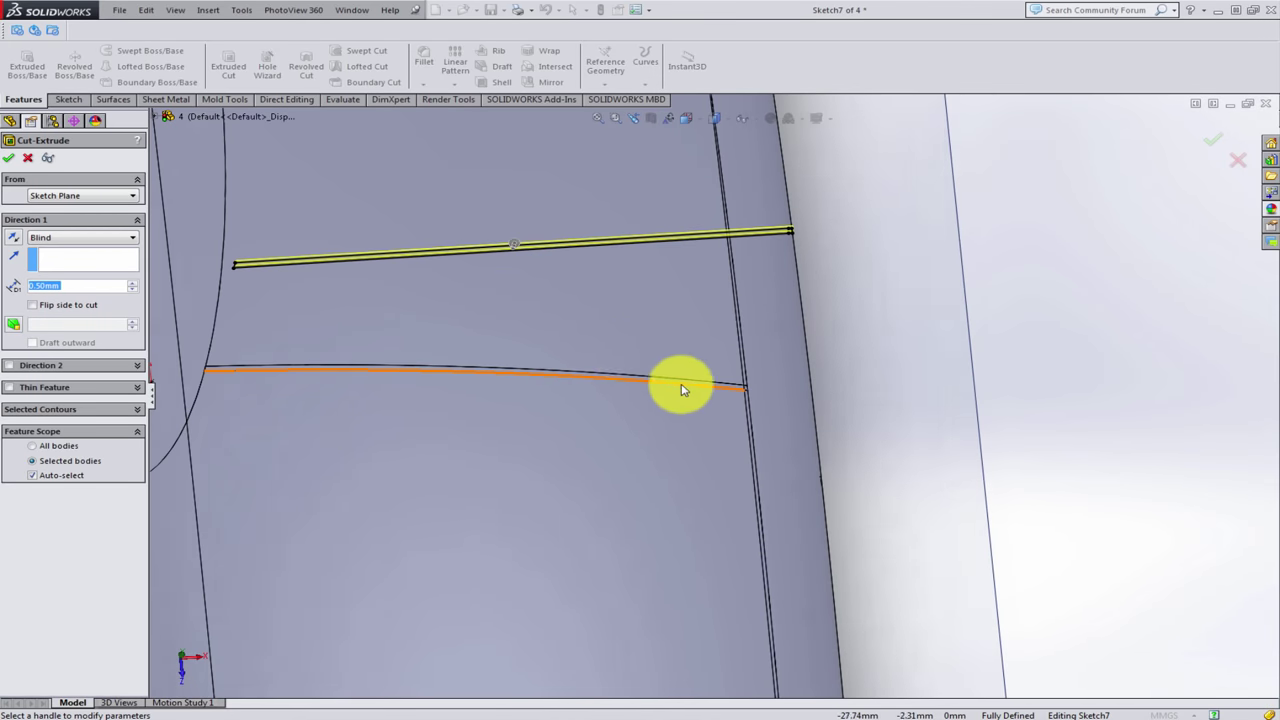
{"action": "scroll", "coordinate": [680, 386], "scroll_direction": "up", "scroll_amount": 1}
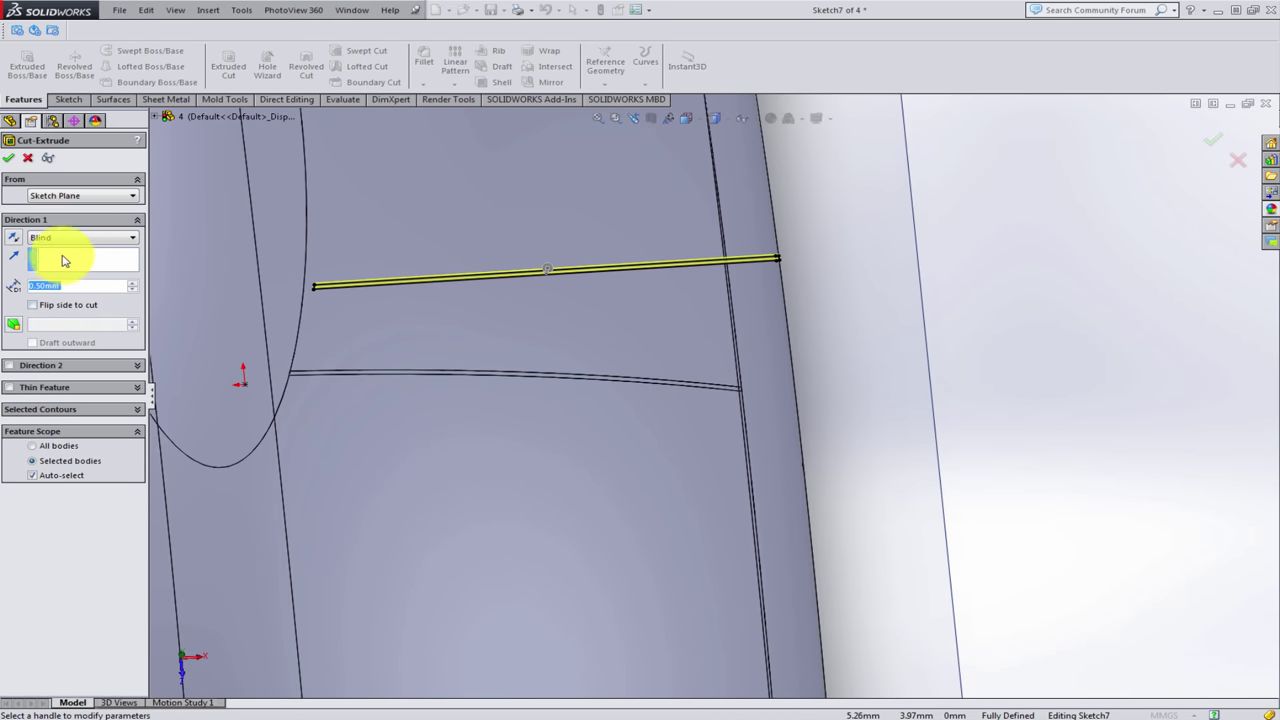
{"action": "left_click", "coordinate": [80, 237]}
{"action": "left_click", "coordinate": [95, 300]}
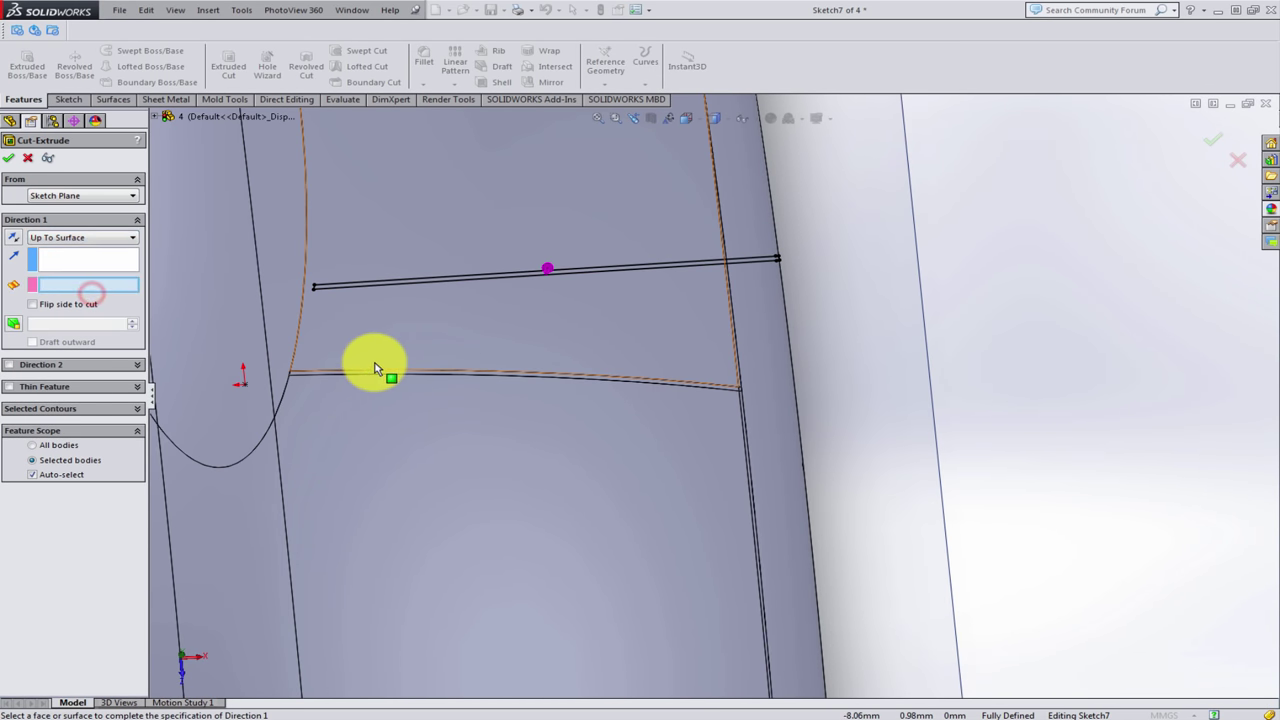
{"action": "left_click", "coordinate": [97, 238]}
{"action": "left_click", "coordinate": [90, 304]}
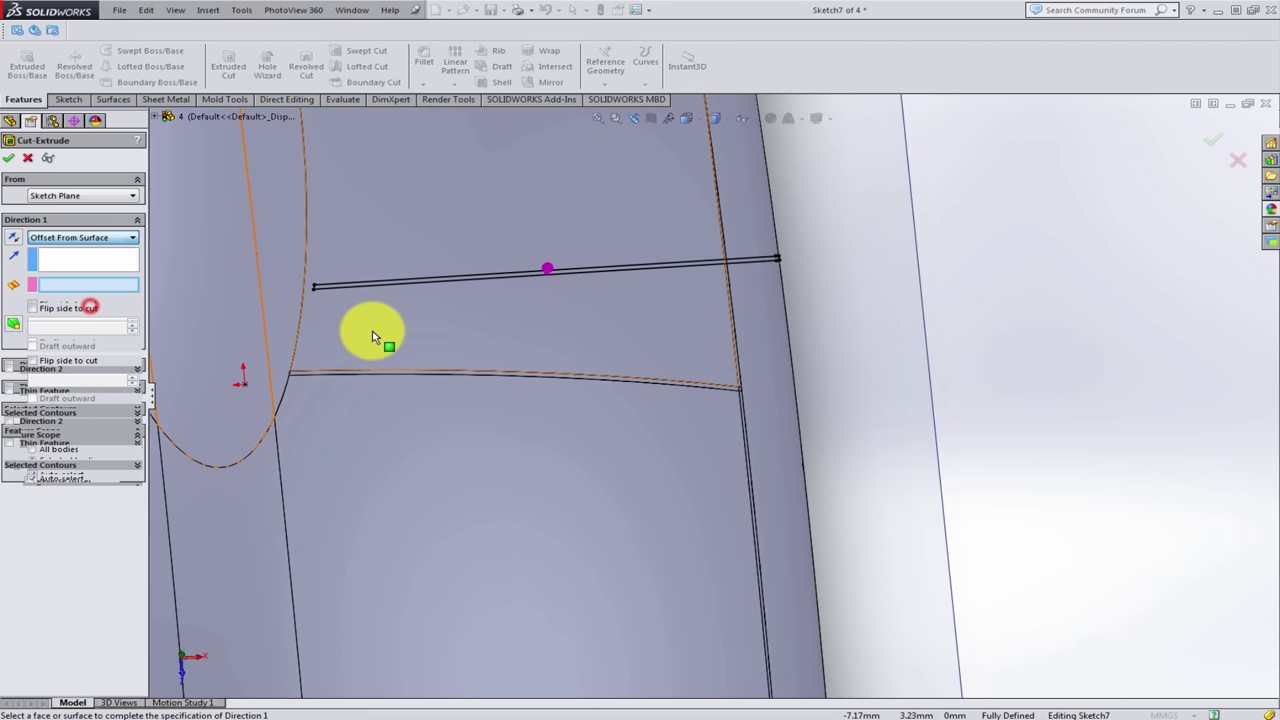
- Offset the cut 0.50 mm from the split face and confirm Cut-Extrude2
{"action": "scroll", "coordinate": [400, 368], "scroll_direction": "down", "scroll_amount": 2}
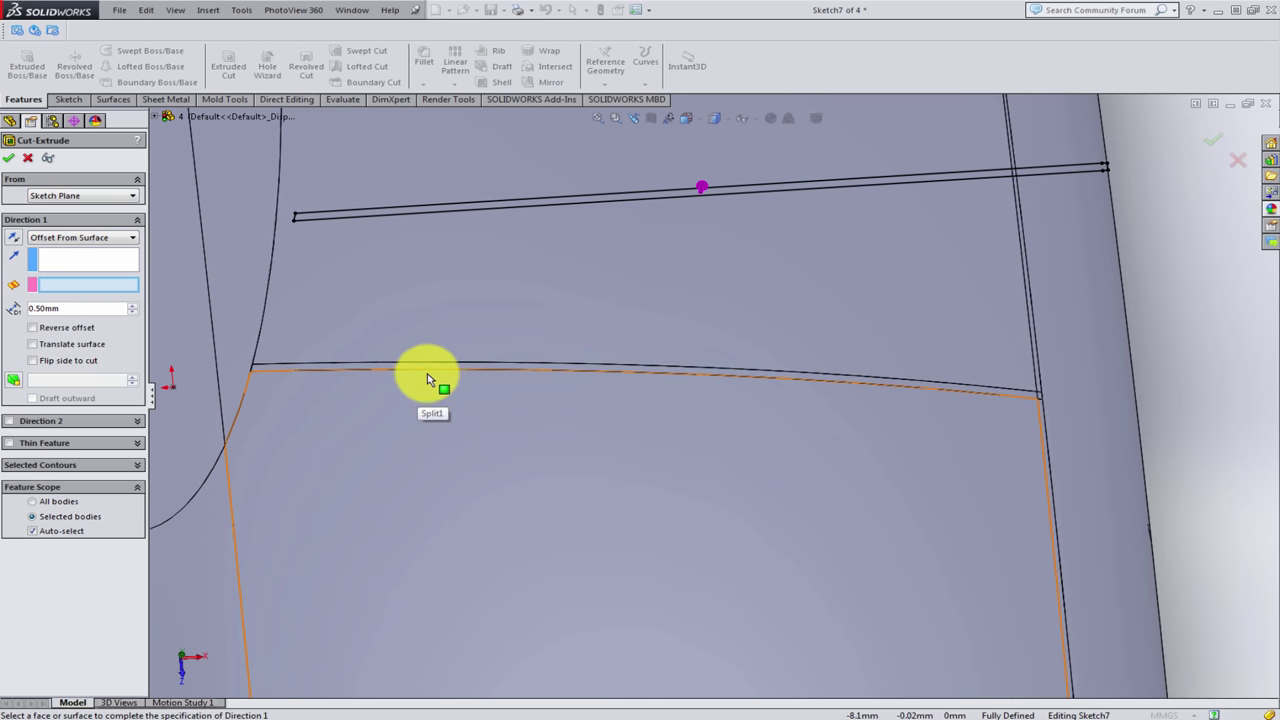
{"action": "scroll", "coordinate": [428, 370], "scroll_direction": "down", "scroll_amount": 2}
{"action": "scroll", "coordinate": [440, 370], "scroll_direction": "down", "scroll_amount": 2}
{"action": "left_click", "coordinate": [440, 370]}
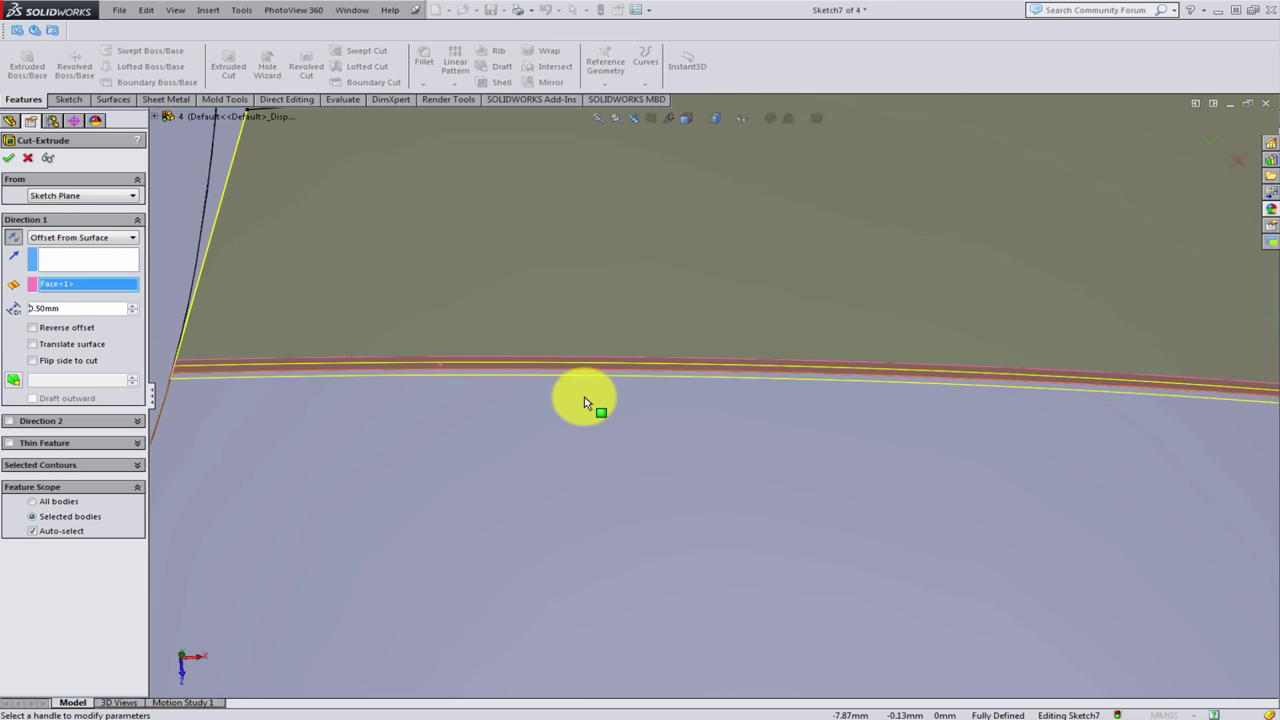
{"action": "scroll", "coordinate": [600, 405], "scroll_direction": "up", "scroll_amount": 2}
{"action": "scroll", "coordinate": [725, 410], "scroll_direction": "up", "scroll_amount": 2}
{"action": "middle_click_drag", "start_coordinate": [738, 383], "coordinate": [743, 334]}
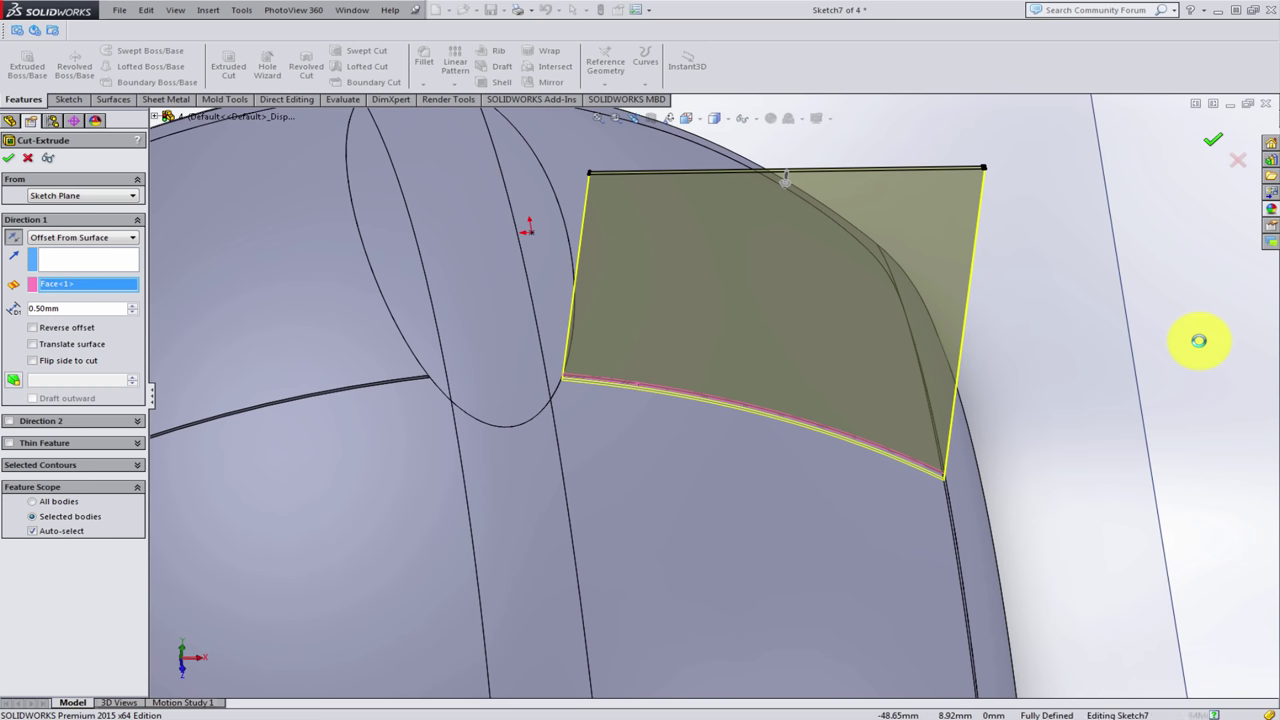
{"action": "key", "text": "Return"}
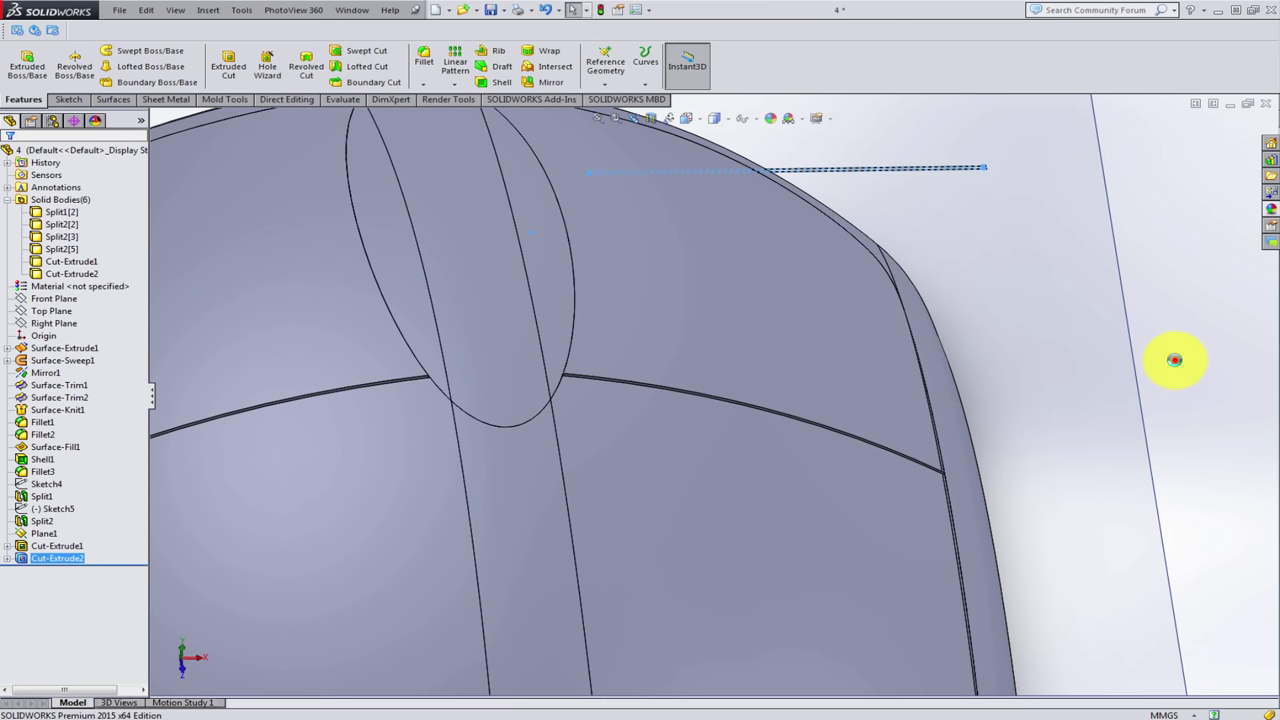
- Round the shell's flat bottom face edges with a 2 mm fillet, creating Fillet4
{"action": "right_click_drag", "start_coordinate": [1170, 358], "coordinate": [1140, 383]}
{"action": "mouse_move", "coordinate": [698, 521]}
{"action": "middle_mouse_down"}
{"action": "mouse_move", "coordinate": [694, 418]}
{"action": "mouse_move", "coordinate": [649, 440]}
{"action": "middle_mouse_up"}
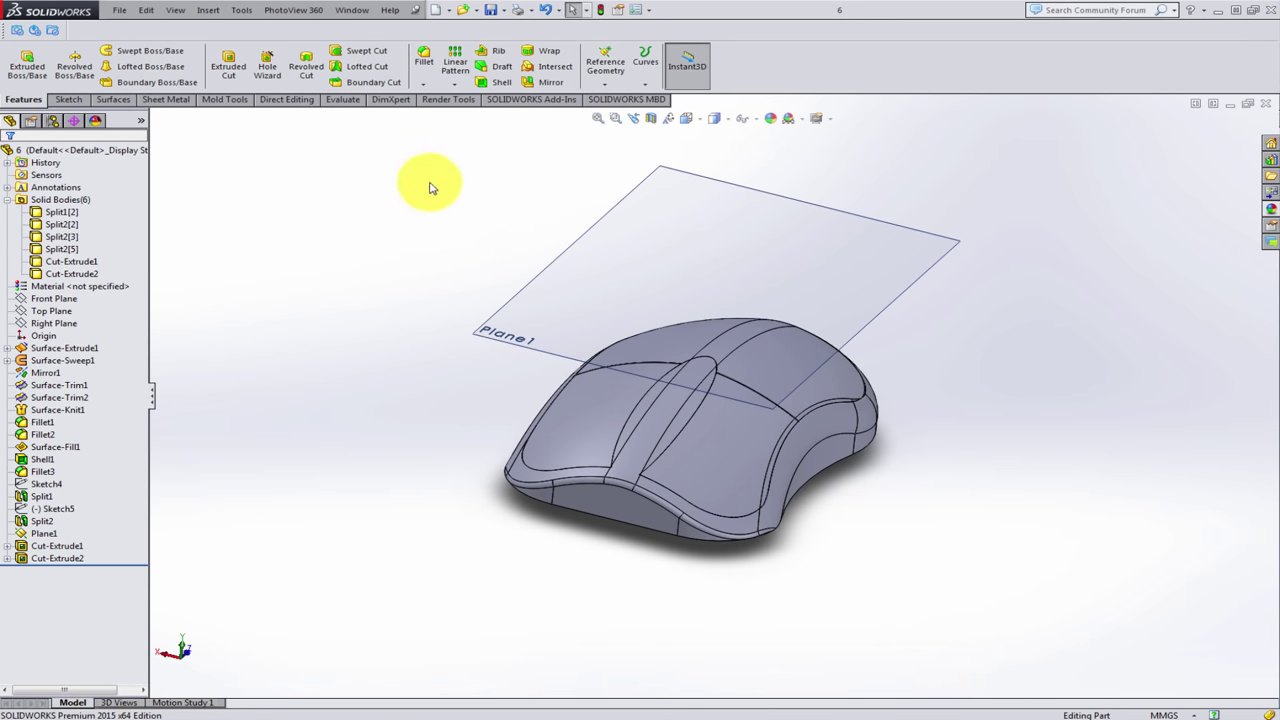
{"action": "middle_click_drag", "start_coordinate": [614, 500], "coordinate": [677, 409]}
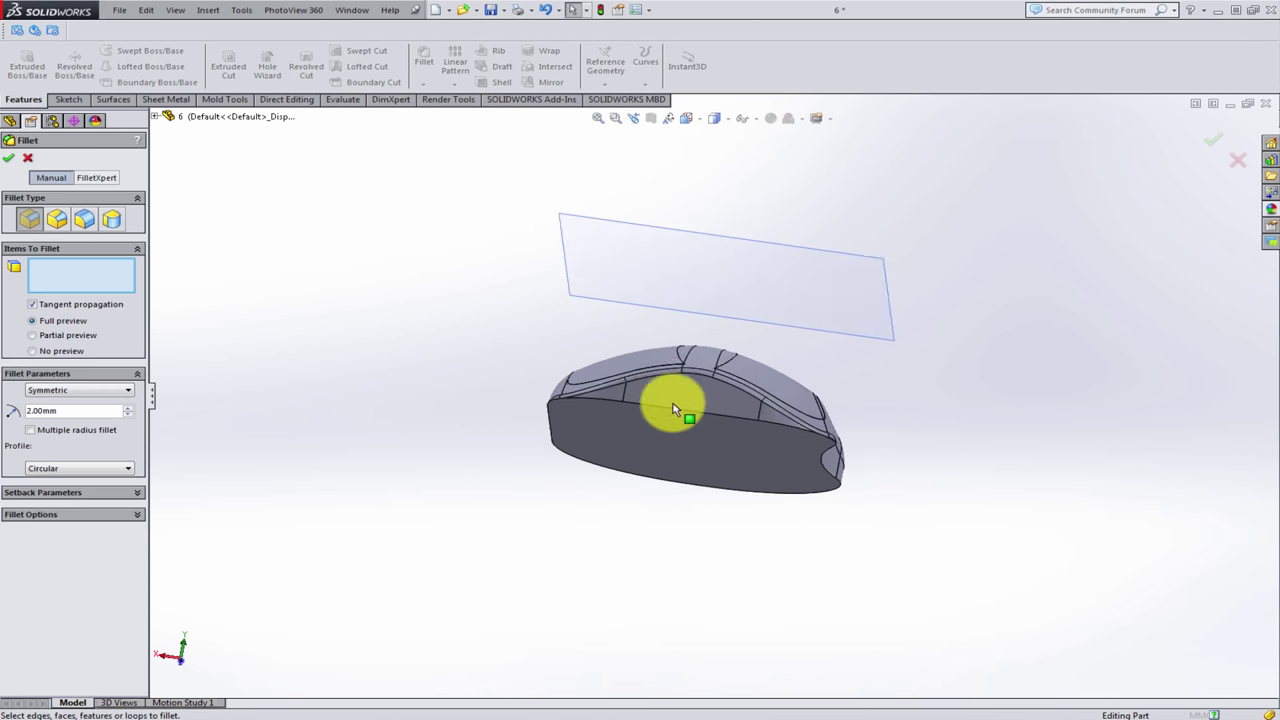
{"action": "scroll", "coordinate": [680, 410], "scroll_direction": "down", "scroll_amount": 3}
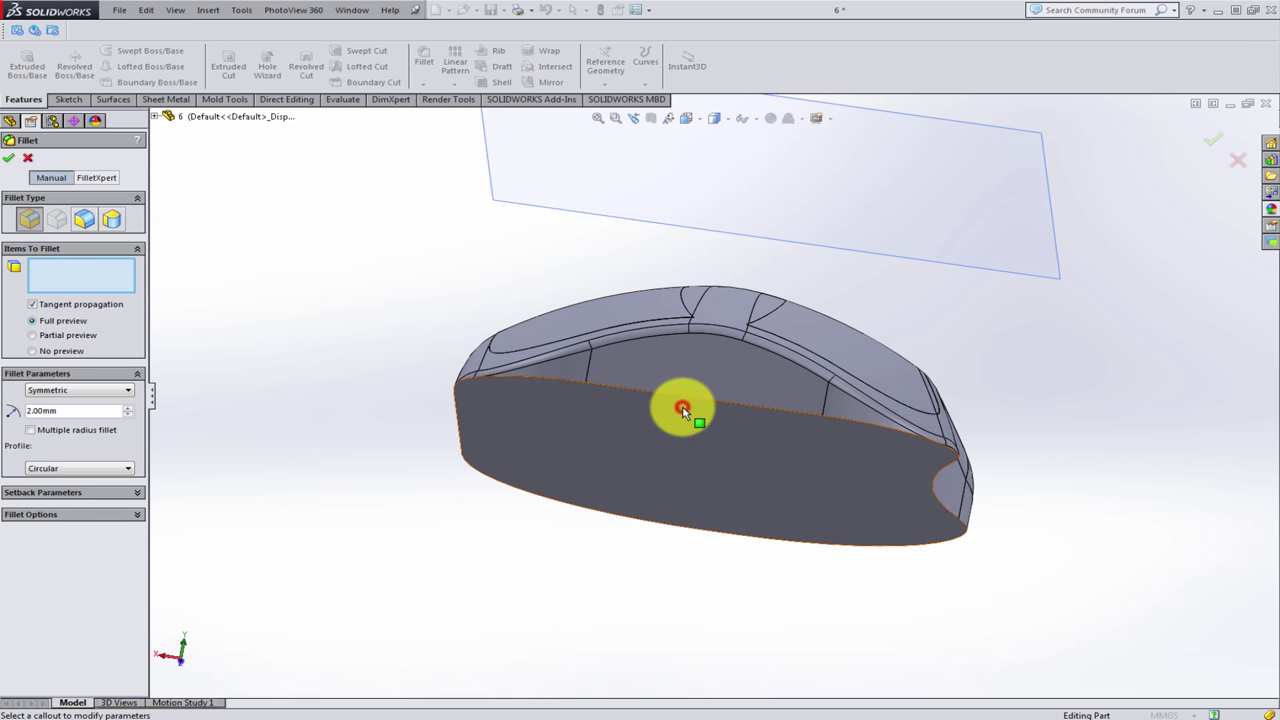
{"action": "left_click", "coordinate": [683, 410]}
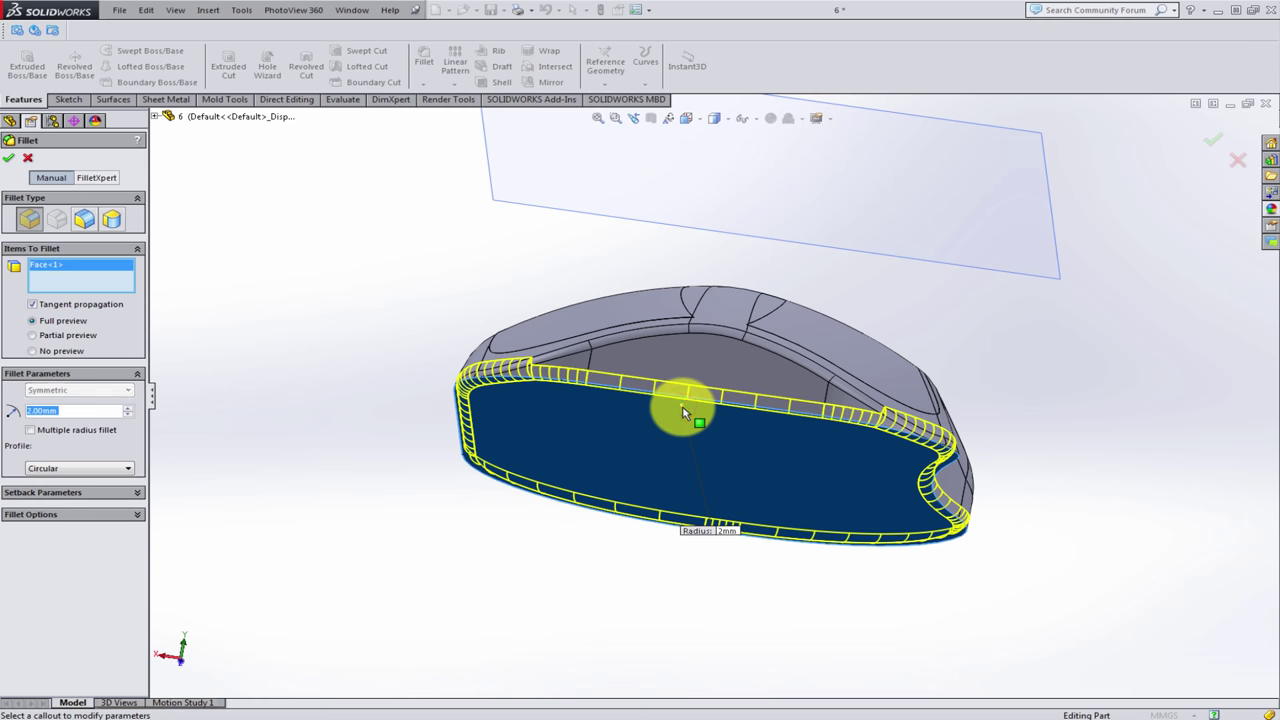
{"action": "left_click", "coordinate": [11, 157]}
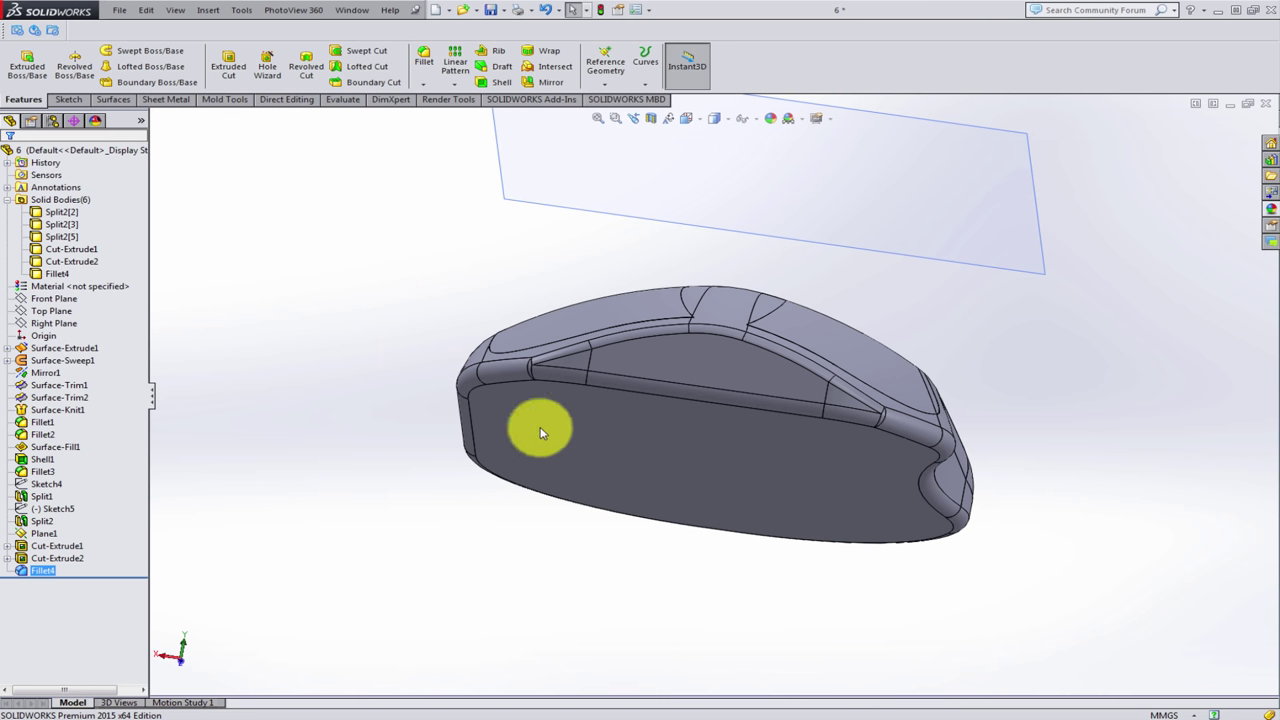
{"action": "mouse_move", "coordinate": [680, 457]}
{"action": "middle_mouse_down"}
{"action": "mouse_move", "coordinate": [657, 571]}
{"action": "mouse_move", "coordinate": [673, 615]}
{"action": "middle_mouse_up"}
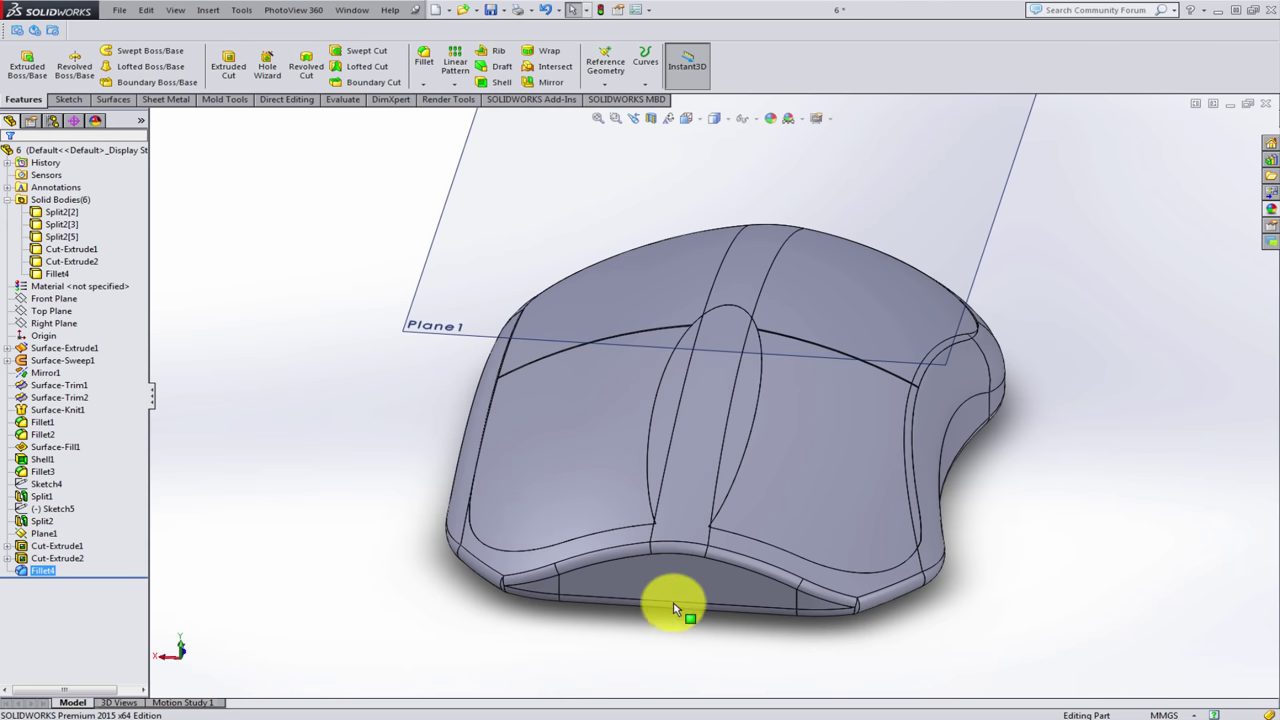
- Sketch a horizontal line across the mouse's lower front face
{"action": "left_click", "coordinate": [672, 595]}
{"action": "left_click", "coordinate": [733, 549]}
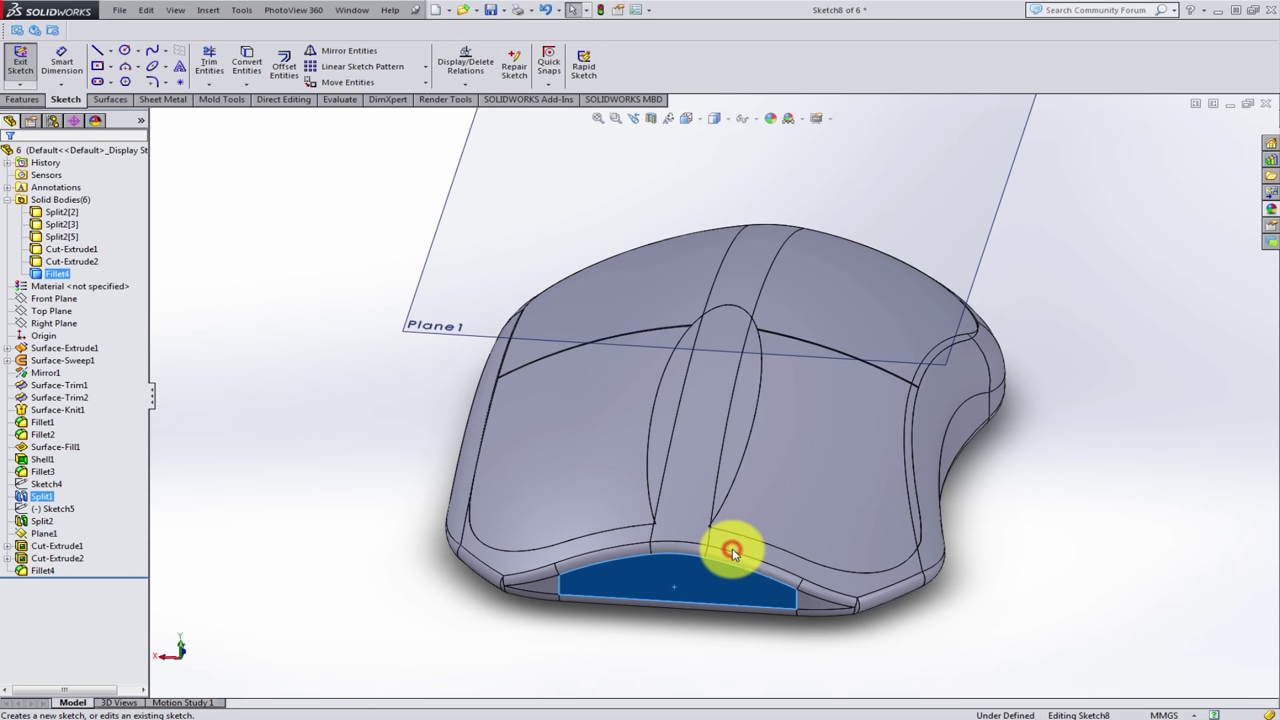
{"action": "left_click", "coordinate": [643, 680]}
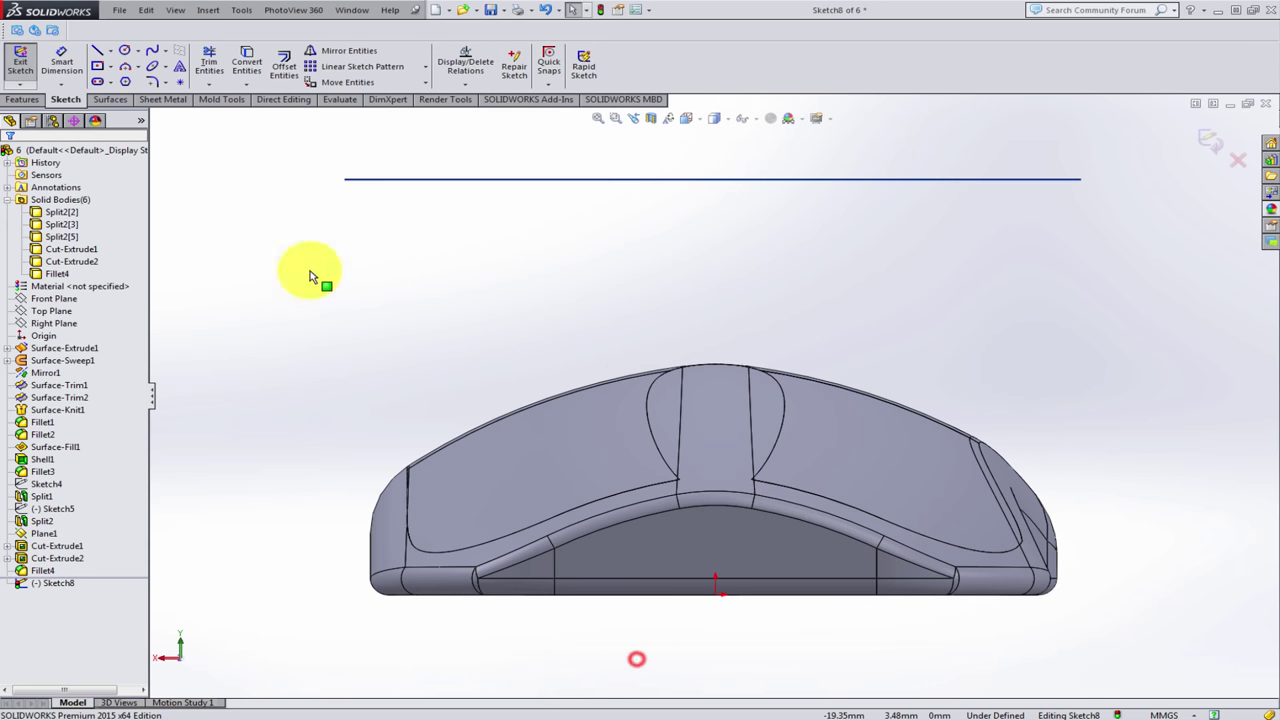
{"action": "left_click", "coordinate": [97, 50]}
{"action": "left_click", "coordinate": [314, 574]}
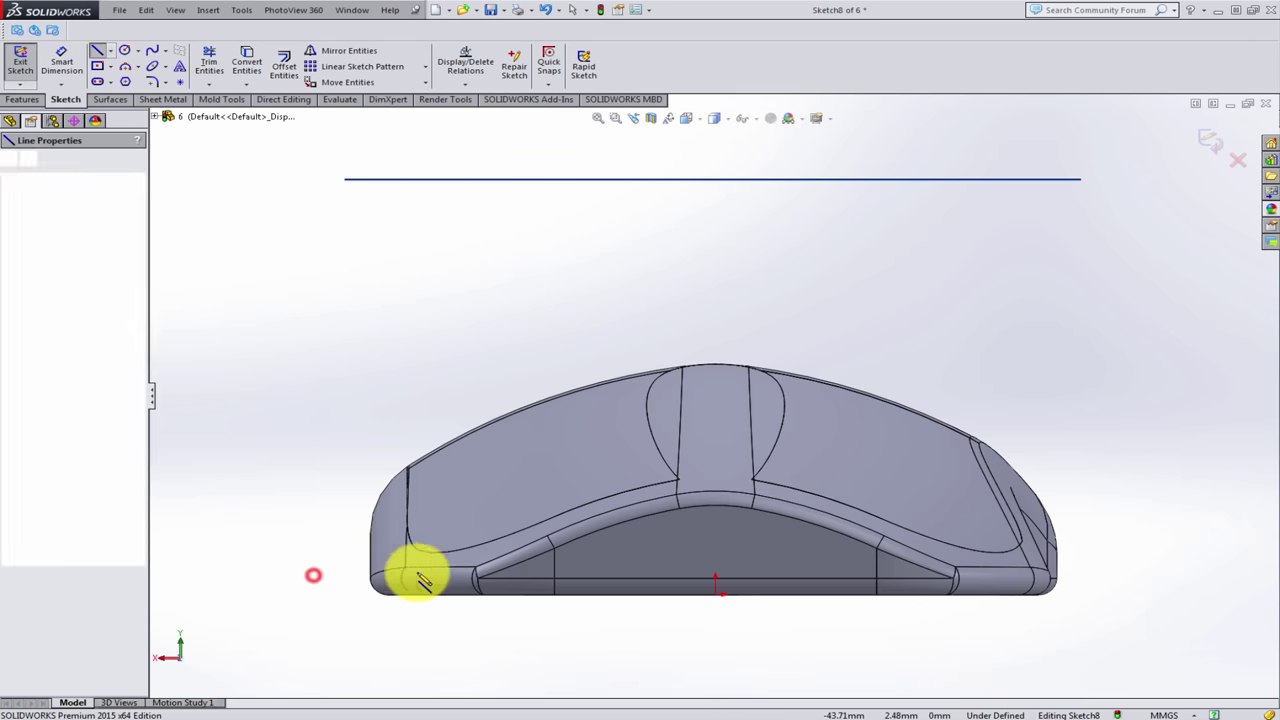
{"action": "left_click", "coordinate": [1160, 562]}
{"action": "key", "text": "Escape"}
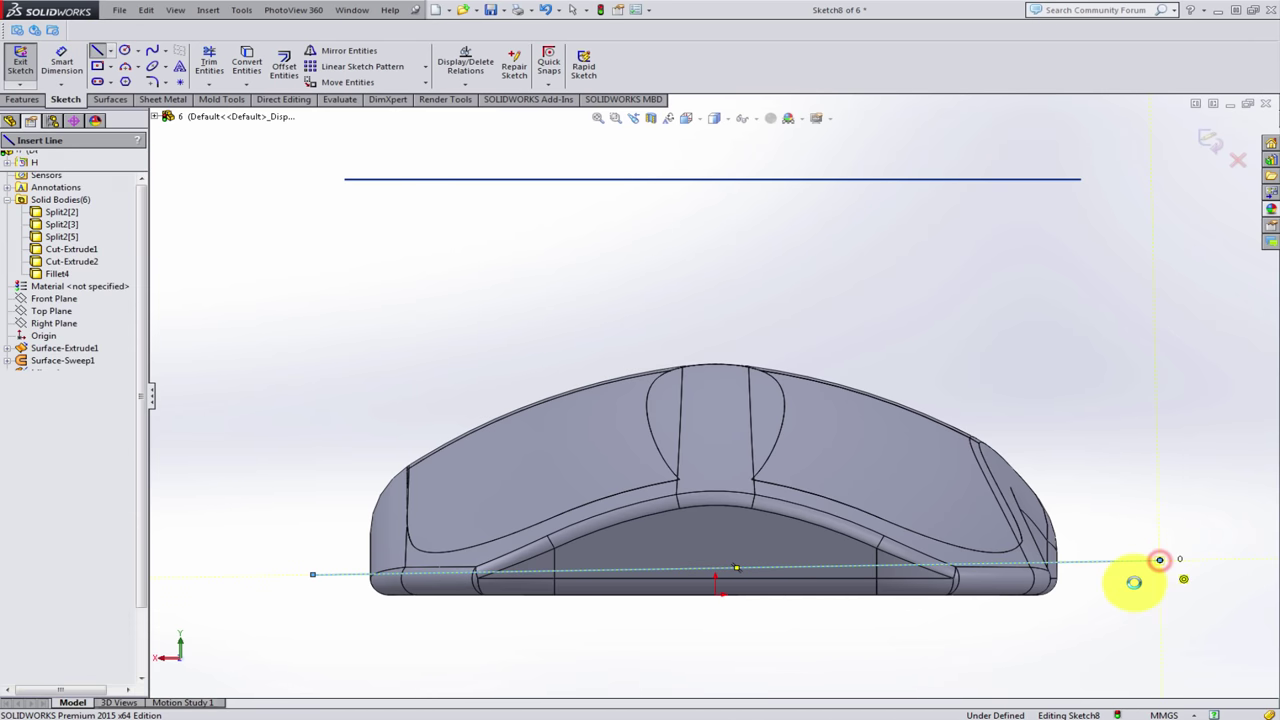
{"action": "left_click", "coordinate": [1125, 565]}
{"action": "left_click", "coordinate": [1134, 505]}
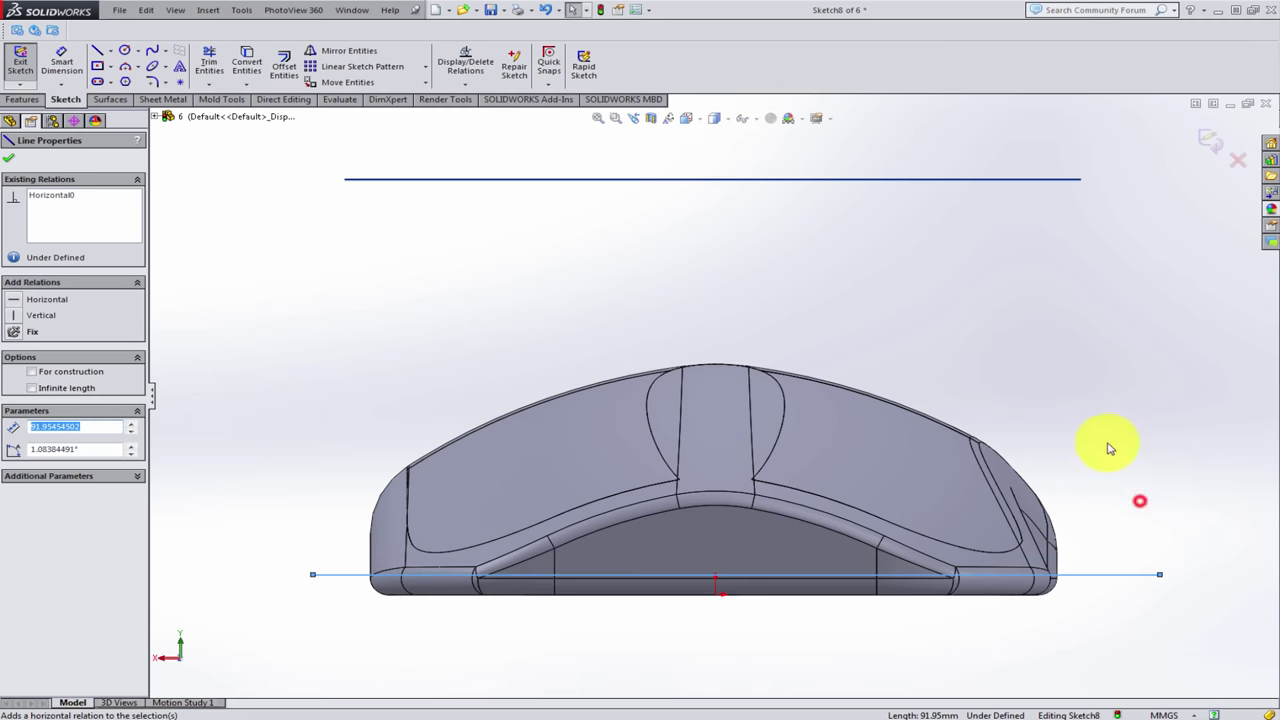
{"action": "key", "text": "Escape"}
- Make the line coincident with the rim fillet's corner point and exit the sketch
{"action": "scroll", "coordinate": [518, 612], "scroll_direction": "down", "scroll_amount": 3}
{"action": "scroll", "coordinate": [530, 605], "scroll_direction": "down", "scroll_amount": 2}
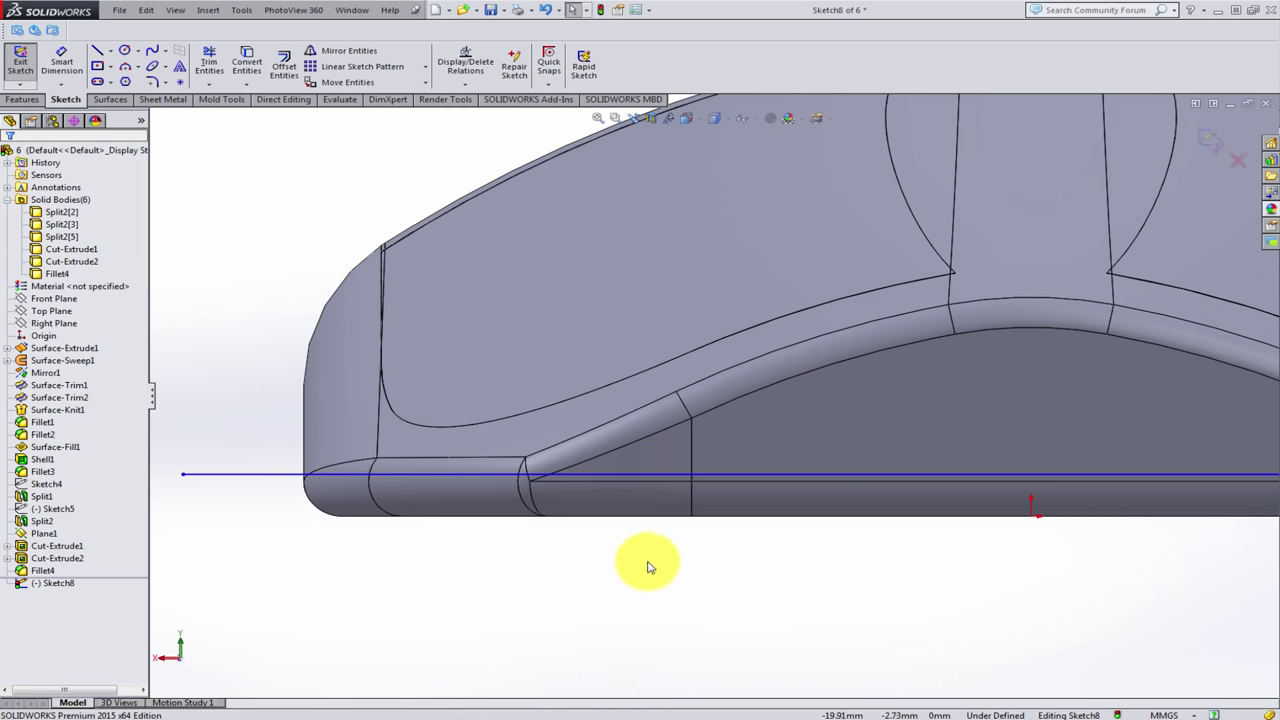
{"action": "scroll", "coordinate": [600, 495], "scroll_direction": "down", "scroll_amount": 1}
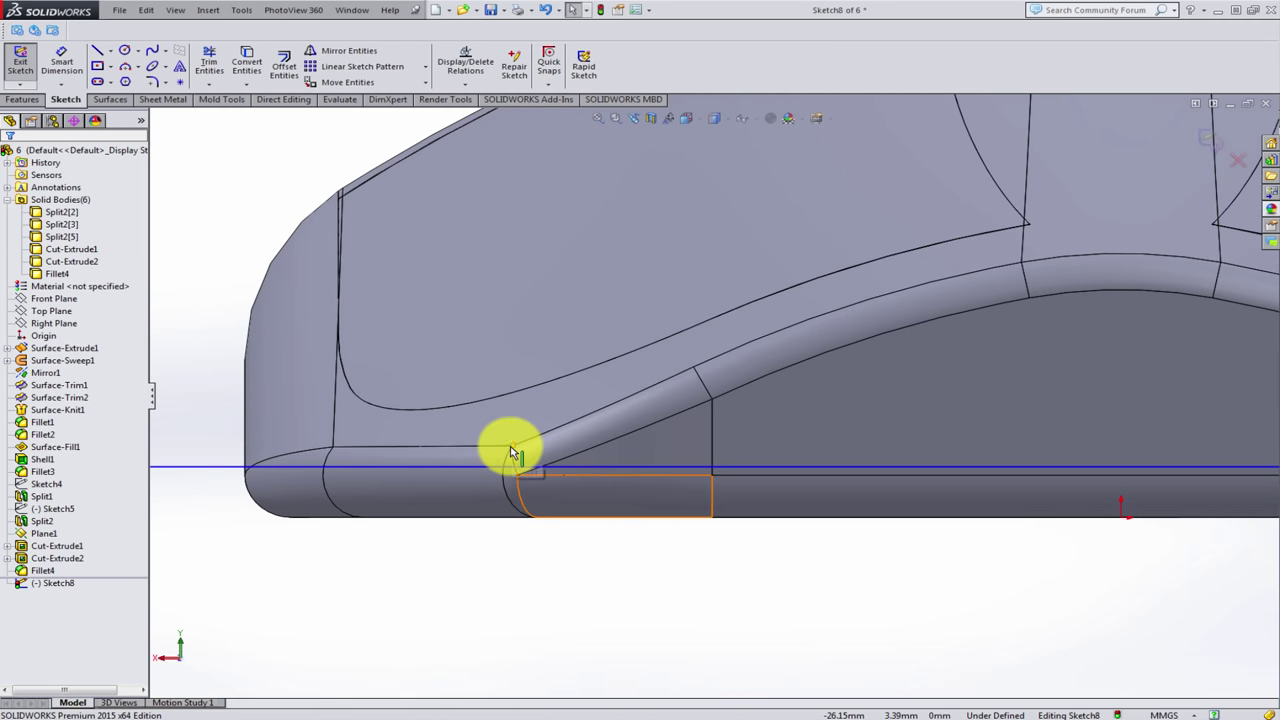
{"action": "left_click", "coordinate": [513, 470]}
{"action": "left_click", "coordinate": [510, 462], "text": "ctrl"}
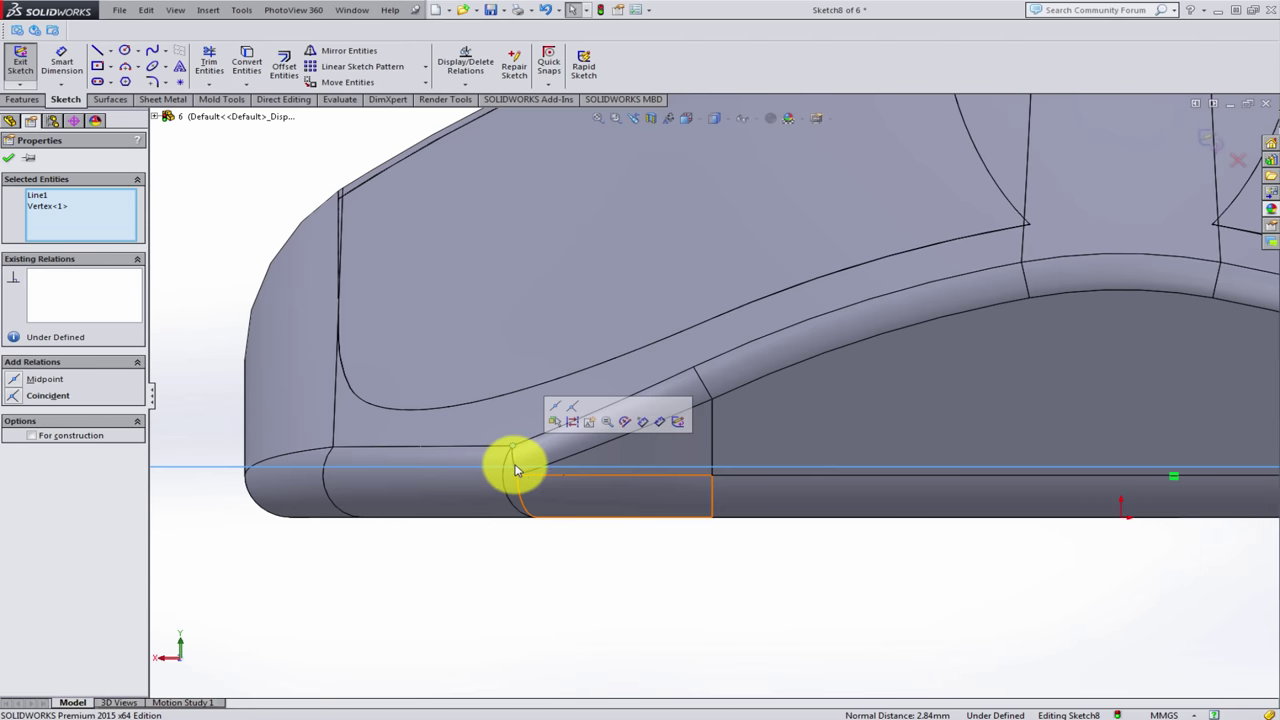
{"action": "left_click", "coordinate": [569, 408]}
{"action": "left_click", "coordinate": [572, 566]}
{"action": "key", "text": "ctrl+8"}
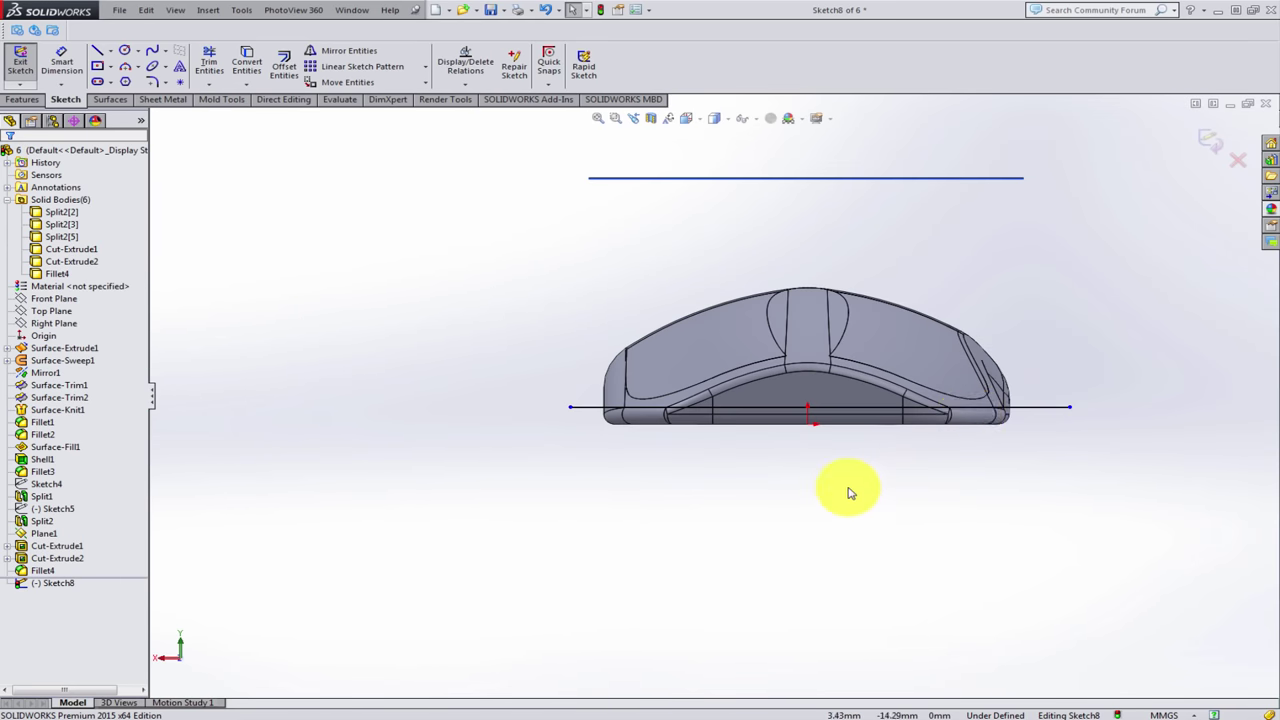
{"action": "key", "text": "ctrl+b"}
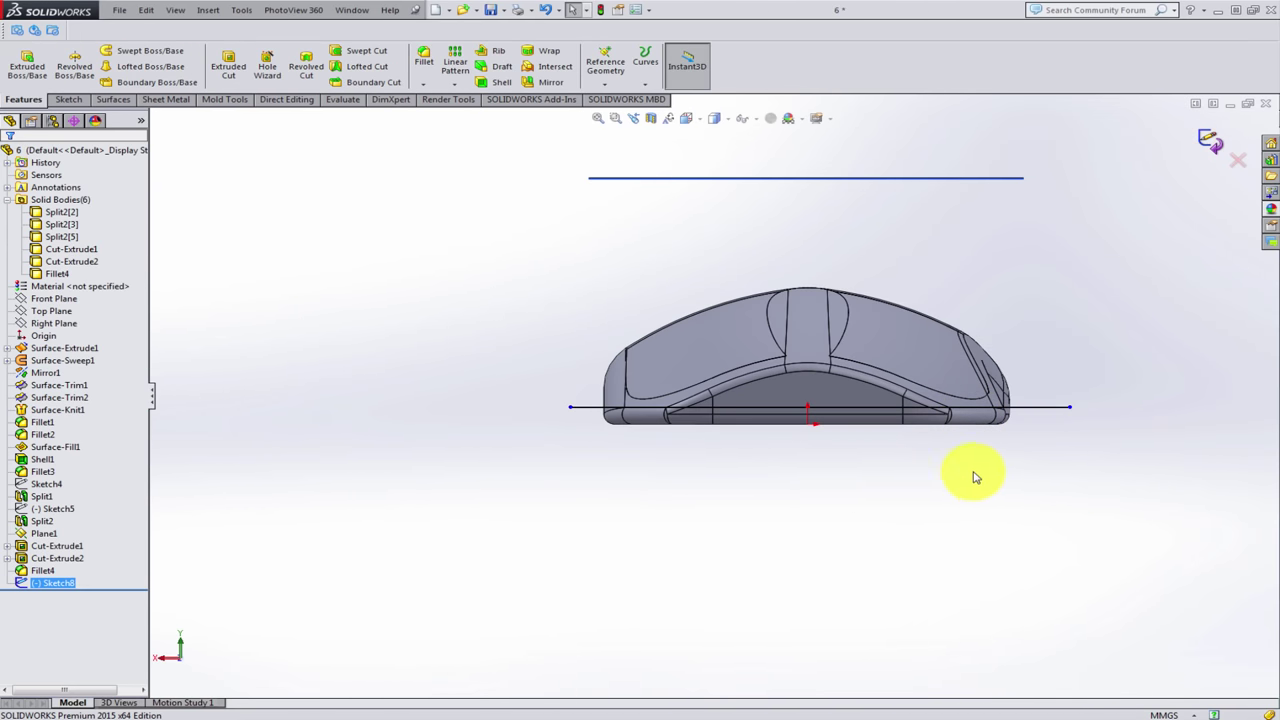
- Split the mouse body with Sketch8 as trim tool, cutting off the lower rim body
{"action": "mouse_move", "coordinate": [842, 366]}
{"action": "middle_mouse_down"}
{"action": "mouse_move", "coordinate": [801, 430]}
{"action": "mouse_move", "coordinate": [770, 420]}
{"action": "middle_mouse_up"}
{"action": "left_click", "coordinate": [297, 269]}
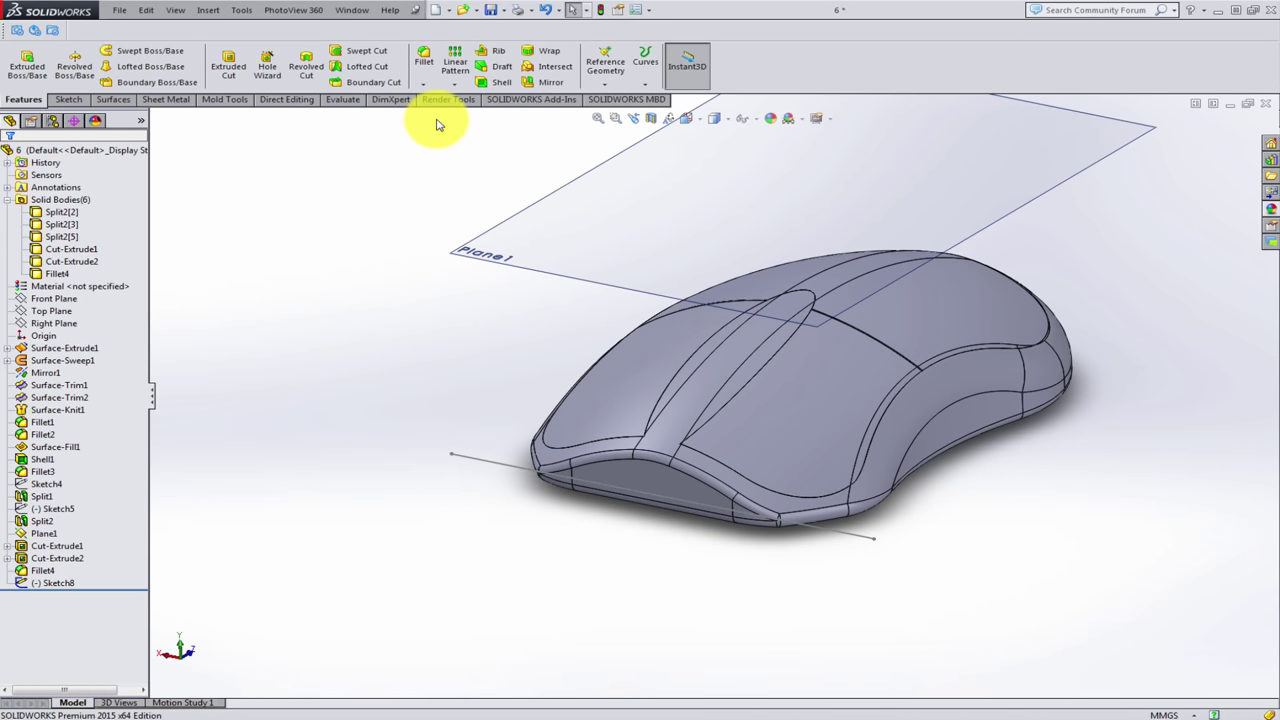
{"action": "left_click", "coordinate": [280, 99]}
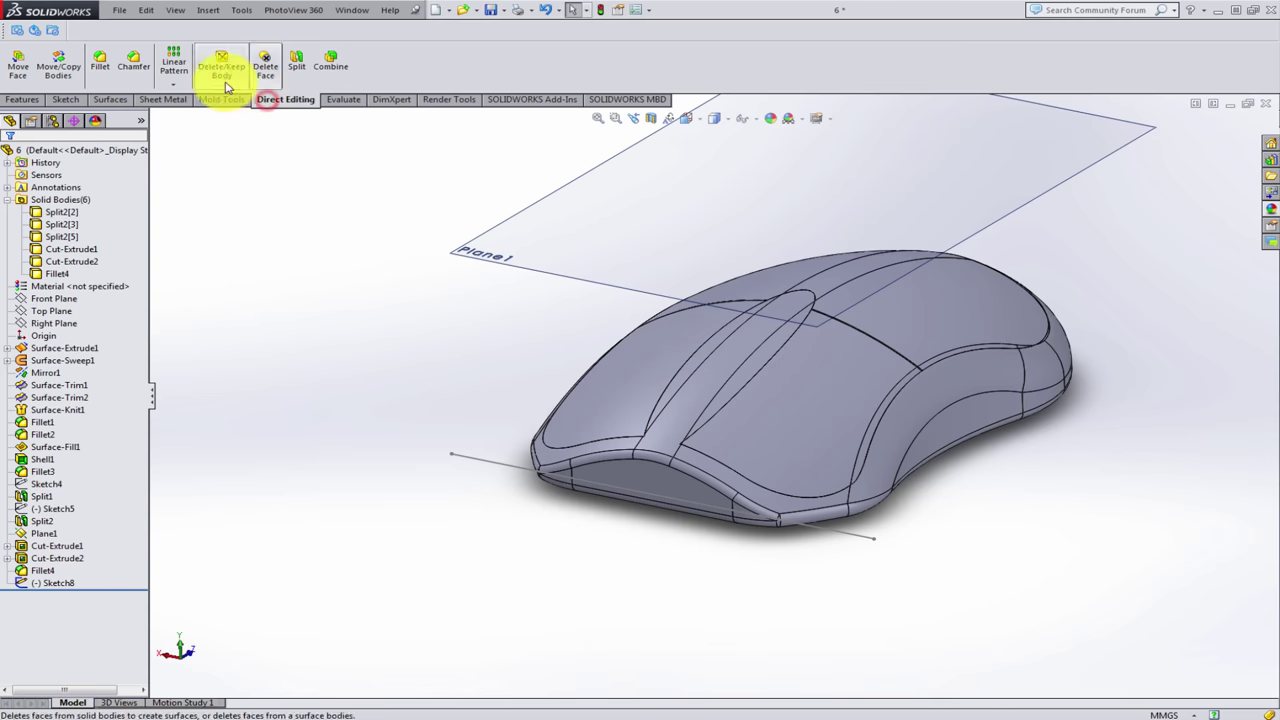
{"action": "left_click", "coordinate": [296, 70]}
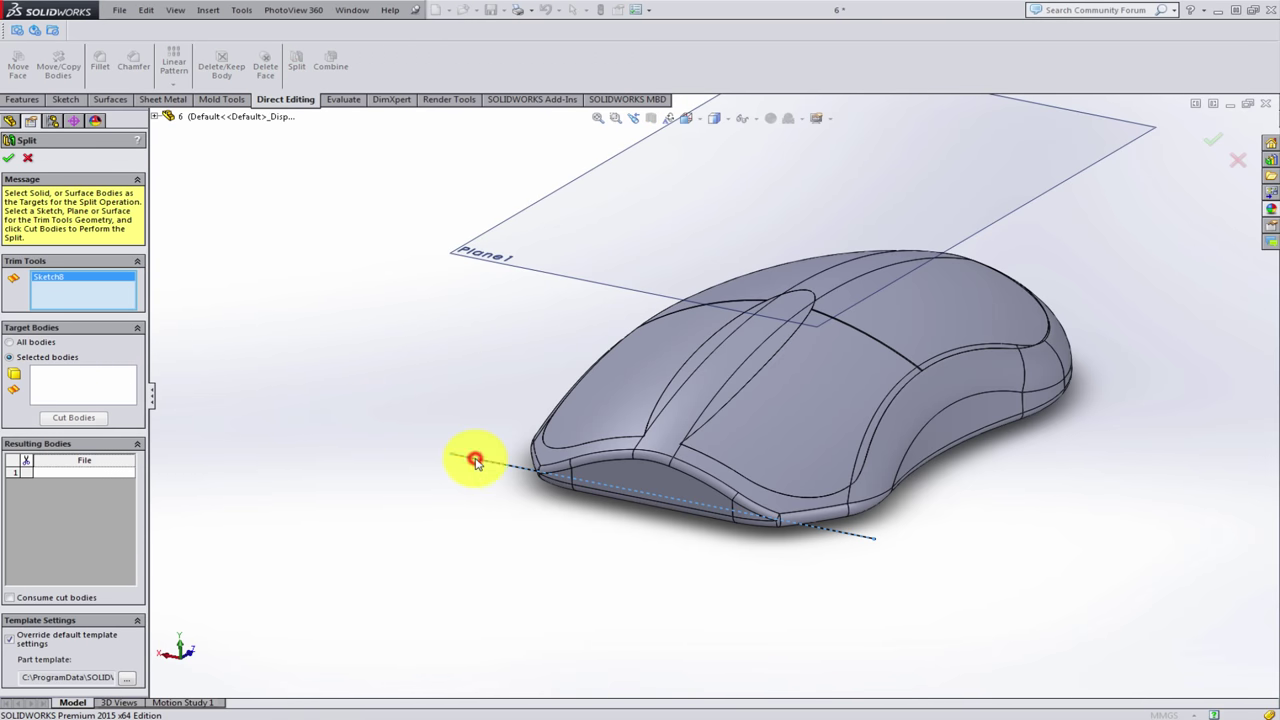
{"action": "left_click", "coordinate": [92, 418]}
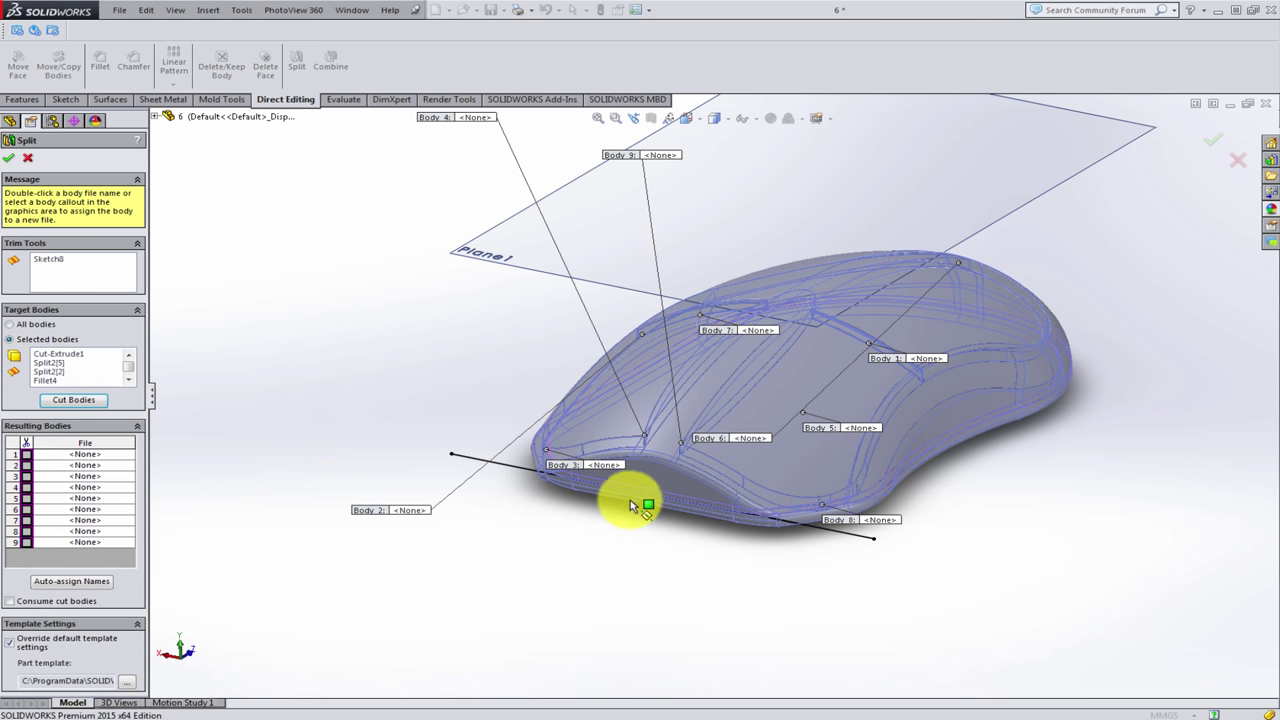
{"action": "left_click", "coordinate": [630, 500]}
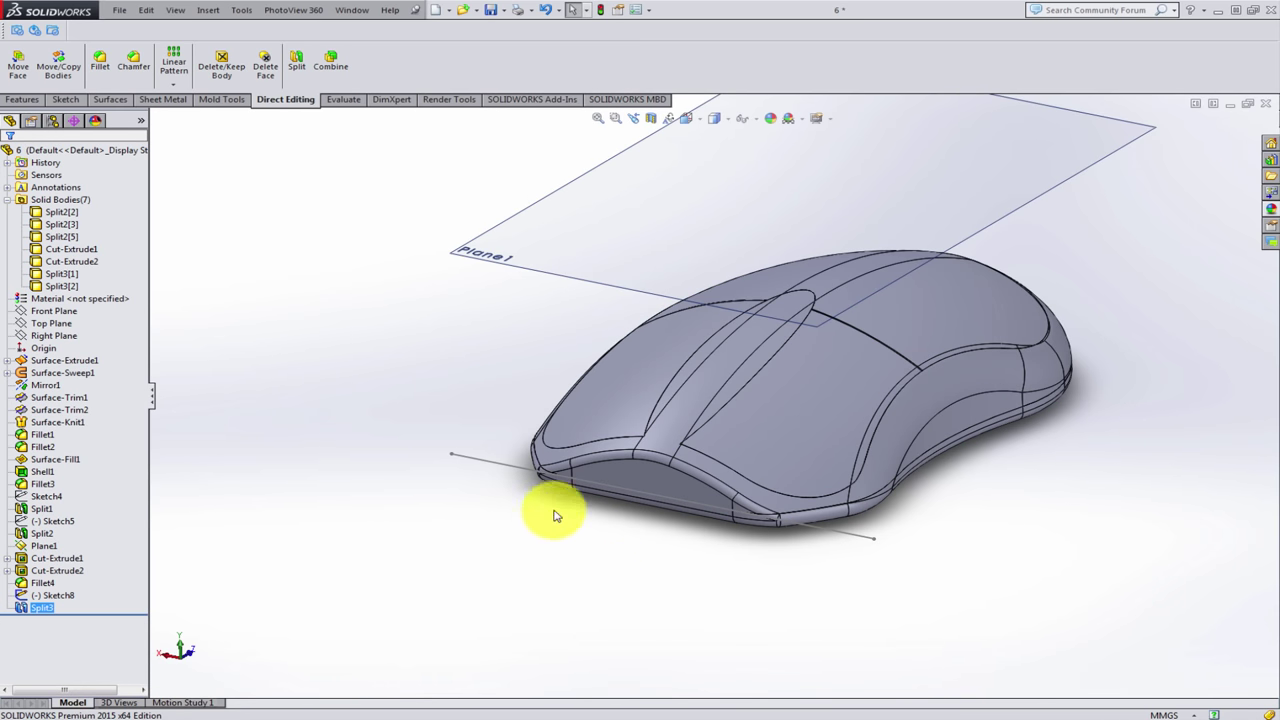
{"action": "left_click", "coordinate": [510, 470]}
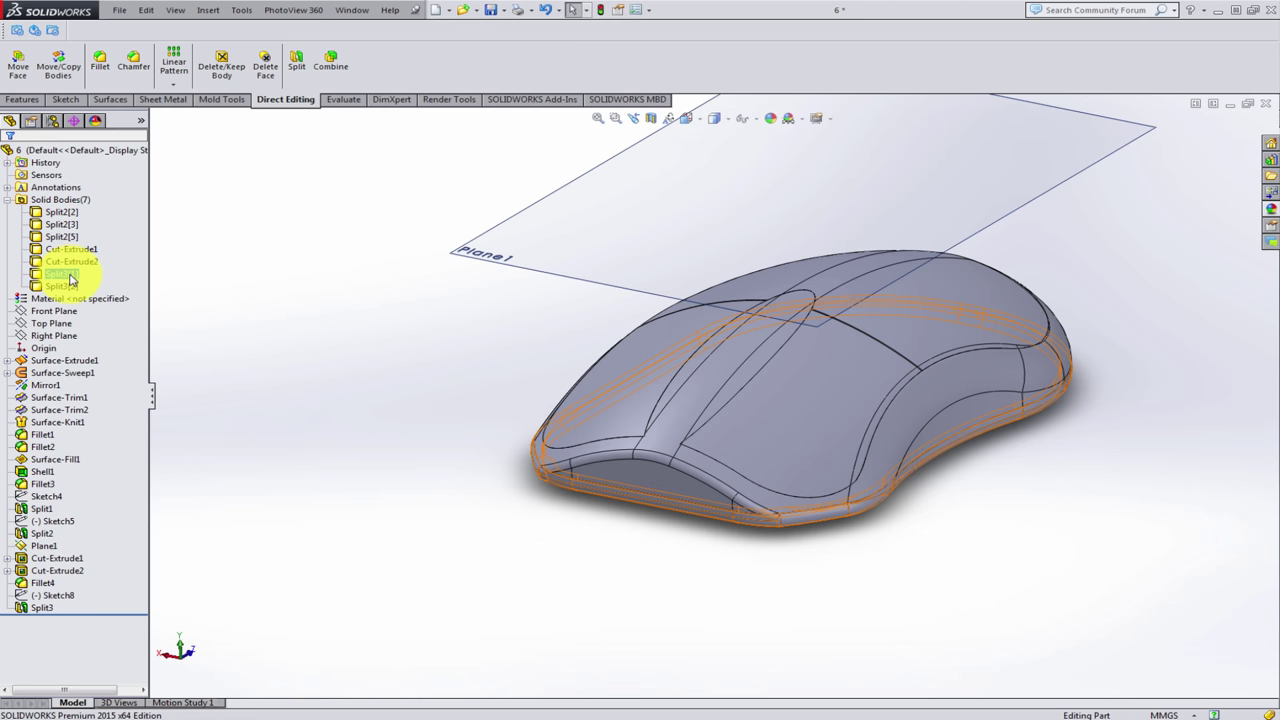
- Inspect the split-off lower body Split3[2] and Plane1 from a few angles
{"action": "left_click", "coordinate": [71, 289]}
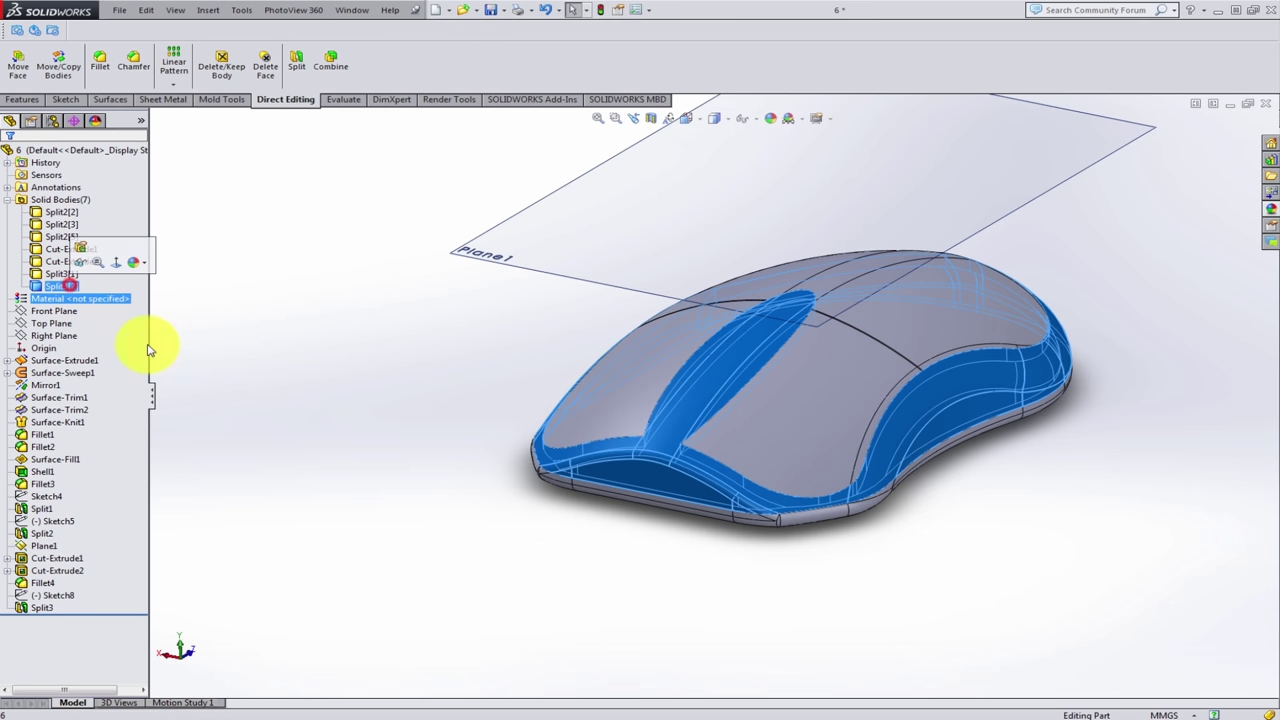
{"action": "mouse_move", "coordinate": [800, 543]}
{"action": "middle_mouse_down"}
{"action": "mouse_move", "coordinate": [814, 563]}
{"action": "mouse_move", "coordinate": [938, 591]}
{"action": "middle_mouse_up"}
{"action": "left_click", "coordinate": [983, 580]}
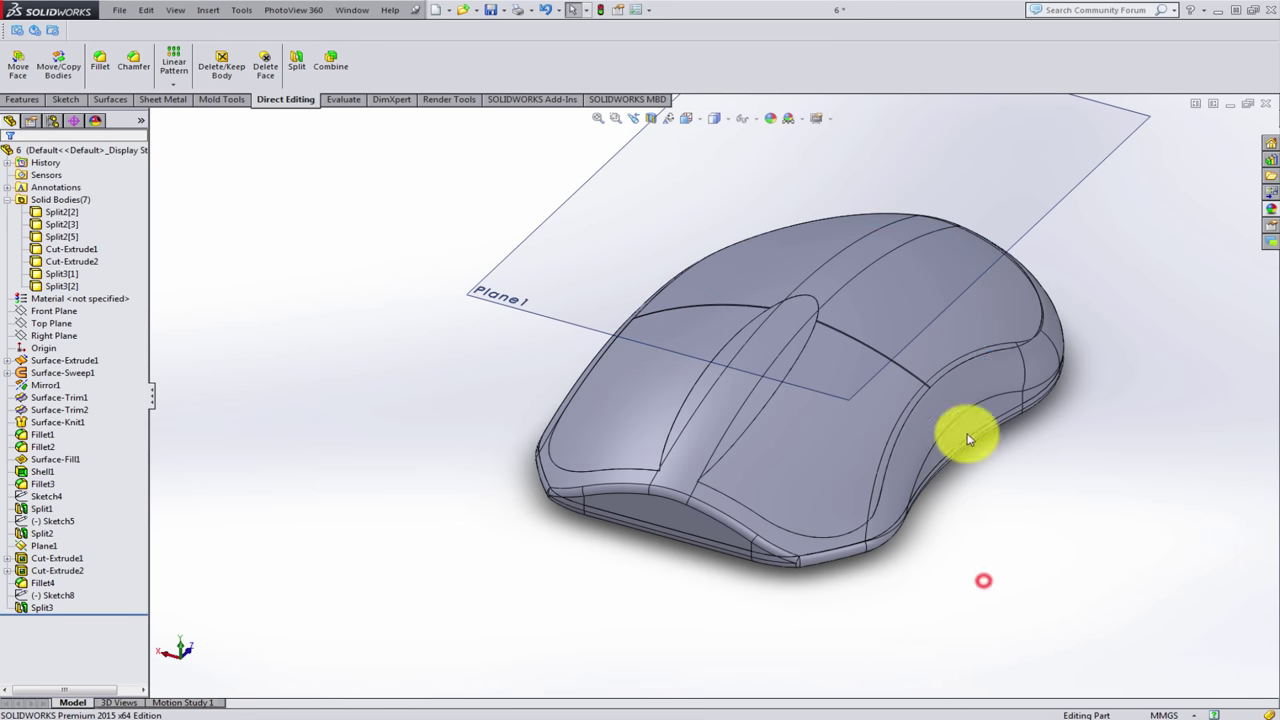
{"action": "middle_click_drag", "start_coordinate": [971, 434], "coordinate": [1000, 320]}
{"action": "left_click", "coordinate": [983, 191]}
{"action": "left_click", "coordinate": [1057, 152]}
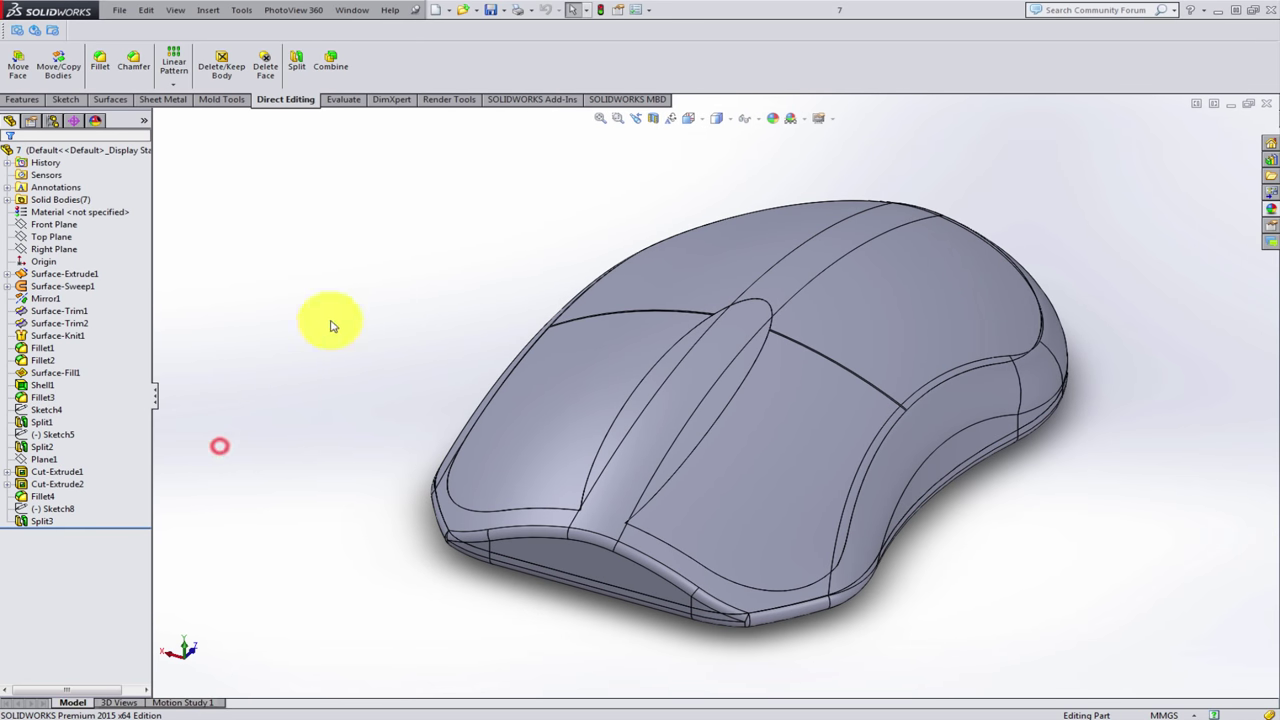
- Combine the top shell Split2[5] and lower rim Split3[2] with Add
{"action": "left_click", "coordinate": [331, 66]}
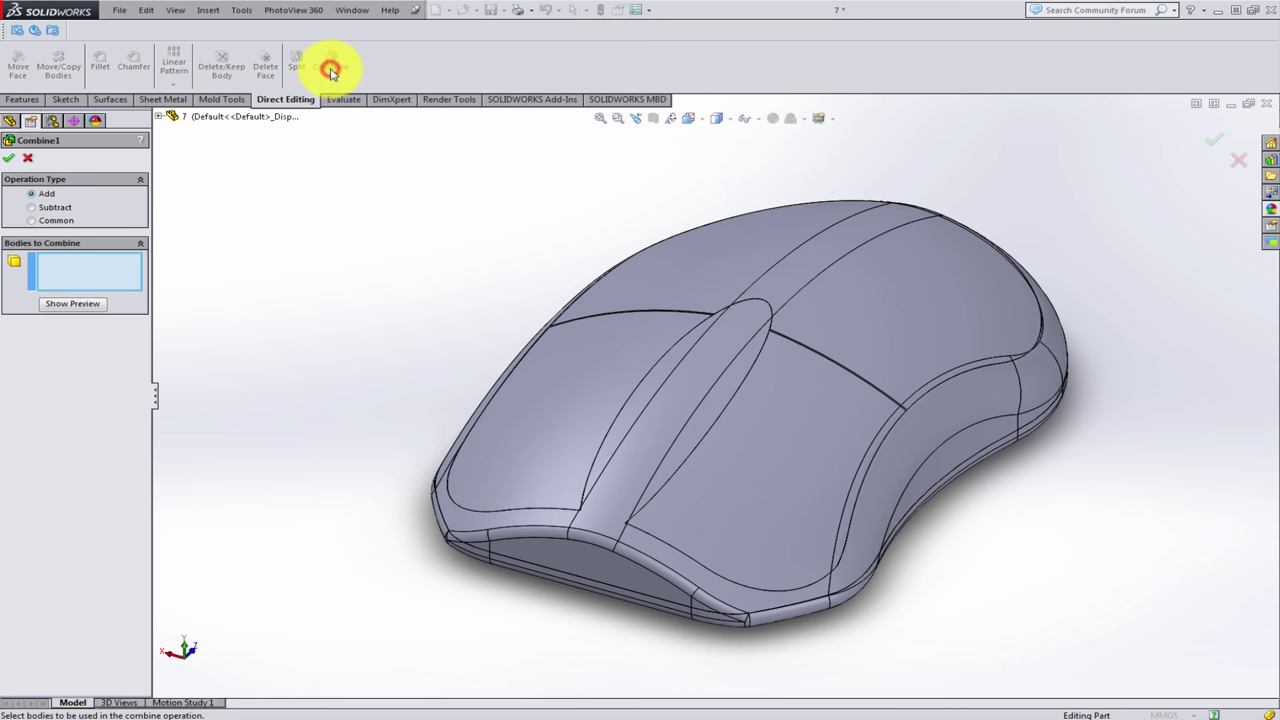
{"action": "left_click", "coordinate": [716, 266]}
{"action": "mouse_move", "coordinate": [716, 266]}
{"action": "middle_mouse_down"}
{"action": "mouse_move", "coordinate": [736, 415]}
{"action": "mouse_move", "coordinate": [749, 320]}
{"action": "middle_mouse_up"}
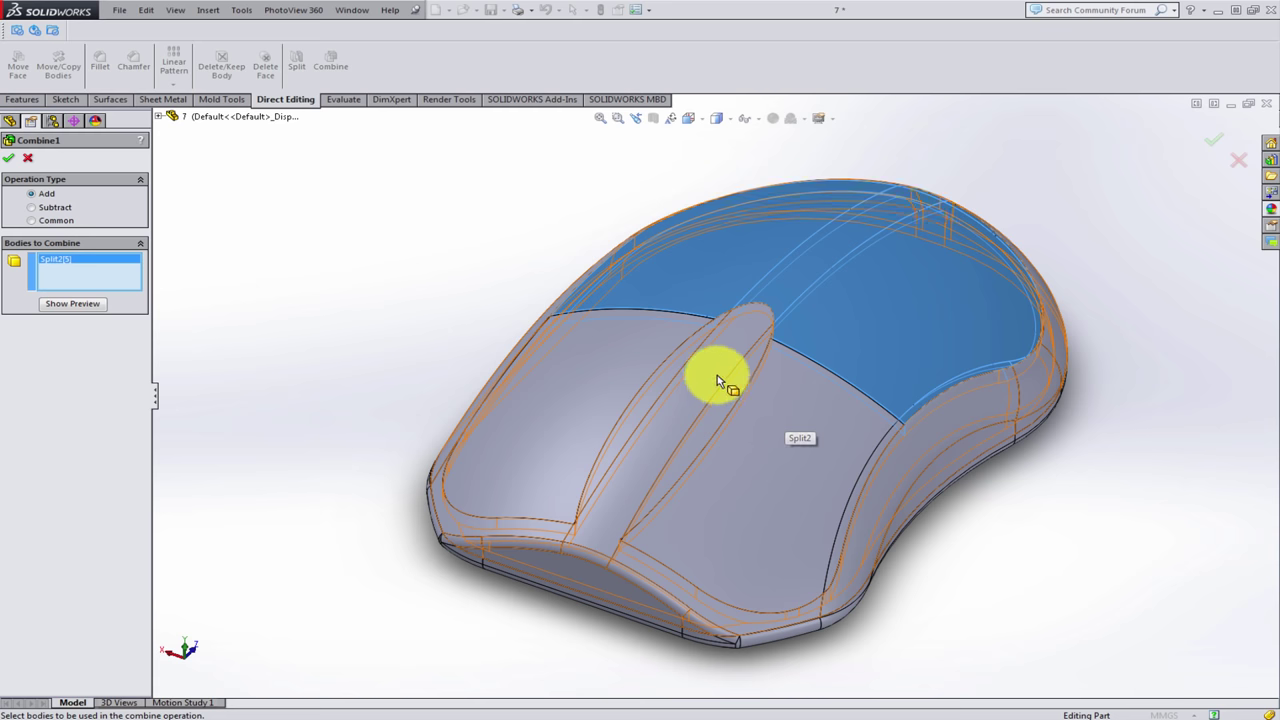
{"action": "left_click", "coordinate": [712, 375]}
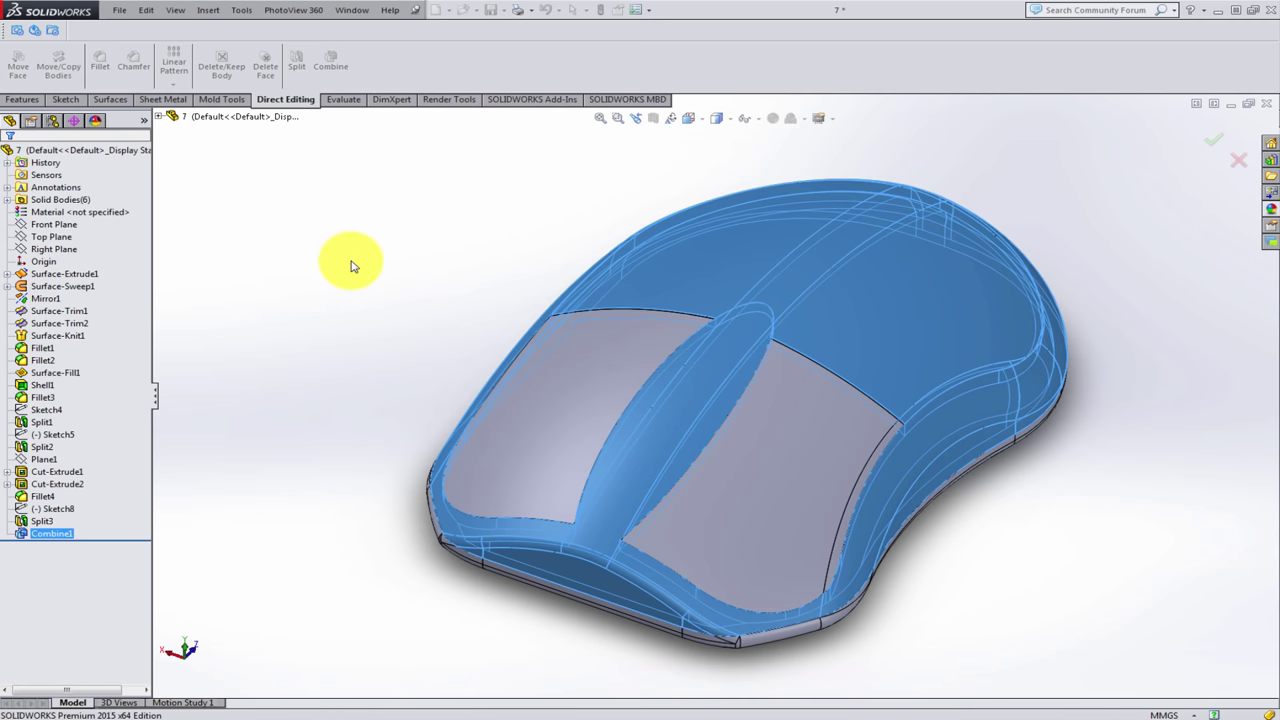
- Check the combined body in the six-body Solid Bodies list and view the underside
{"action": "left_click", "coordinate": [8, 201]}
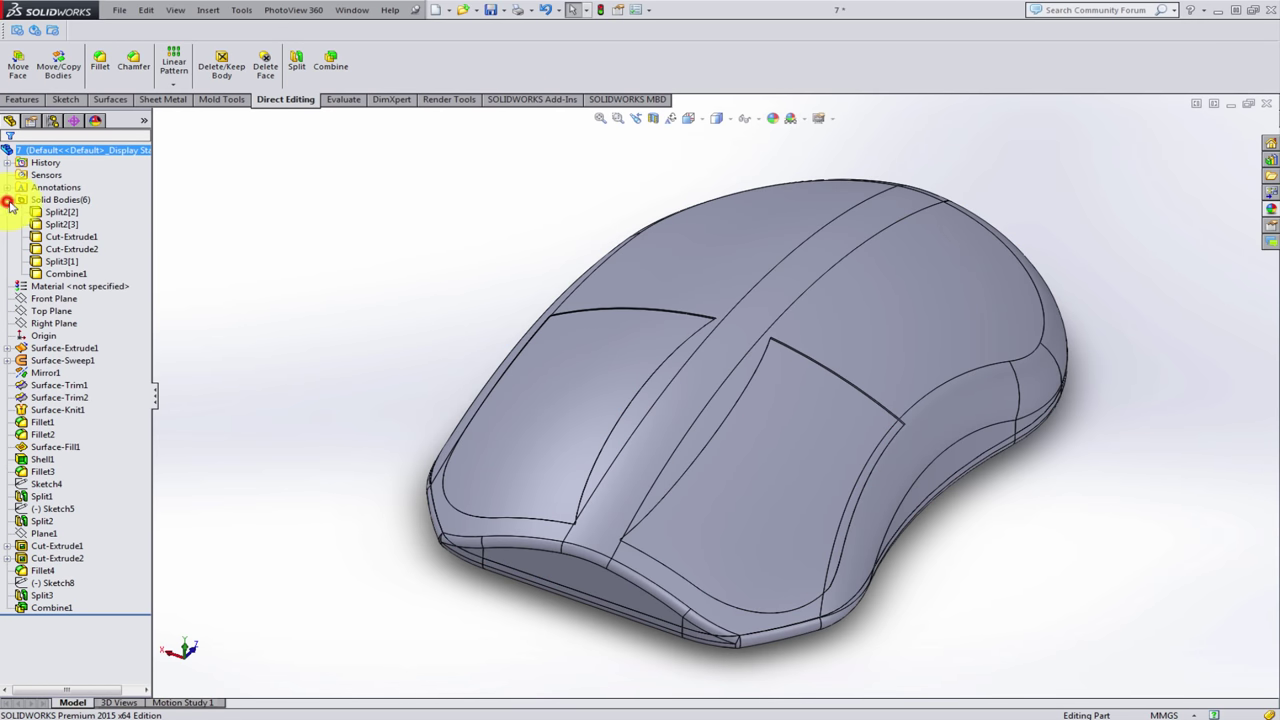
{"action": "left_click", "coordinate": [66, 273]}
{"action": "mouse_move", "coordinate": [186, 391]}
{"action": "middle_mouse_down"}
{"action": "mouse_move", "coordinate": [214, 331]}
{"action": "mouse_move", "coordinate": [216, 371]}
{"action": "middle_mouse_up"}
{"action": "left_click", "coordinate": [281, 344]}
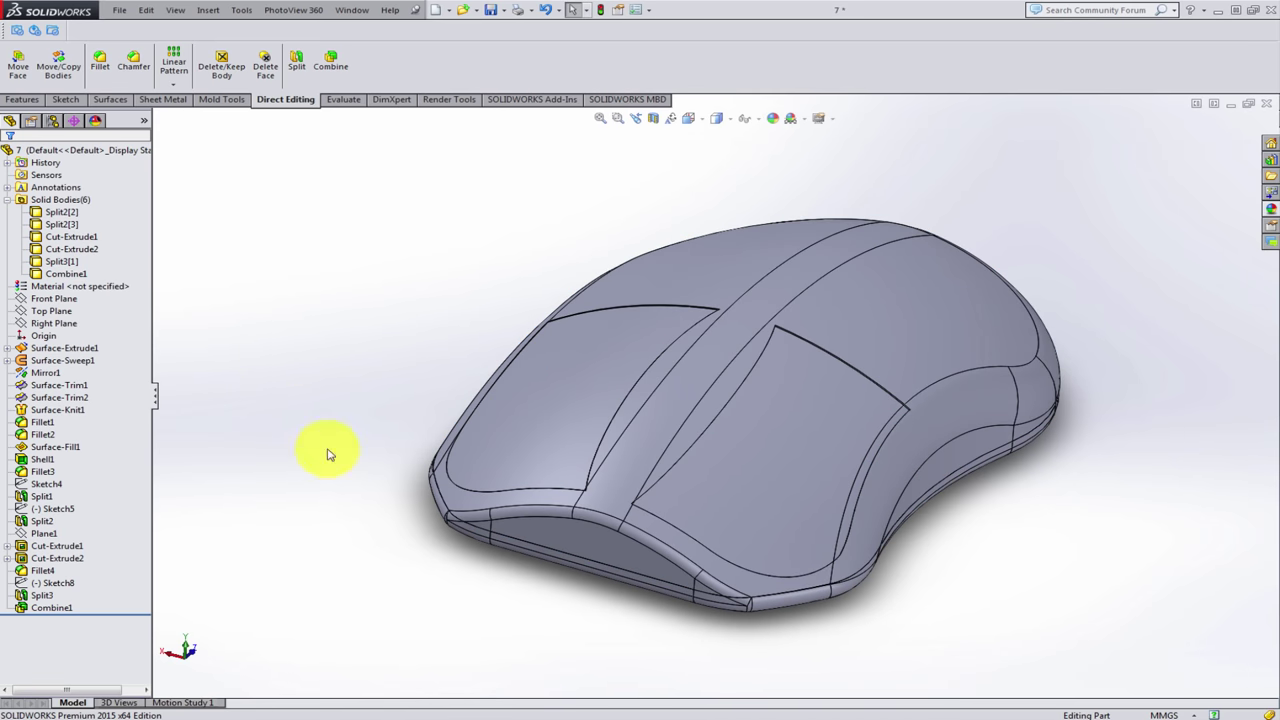
{"action": "mouse_move", "coordinate": [503, 583]}
{"action": "middle_mouse_down"}
{"action": "mouse_move", "coordinate": [517, 429]}
{"action": "mouse_move", "coordinate": [686, 380]}
{"action": "middle_mouse_up"}
- Start a sketch on the flat bottom face and draw a line between the curve ends
{"action": "left_click", "coordinate": [708, 376]}
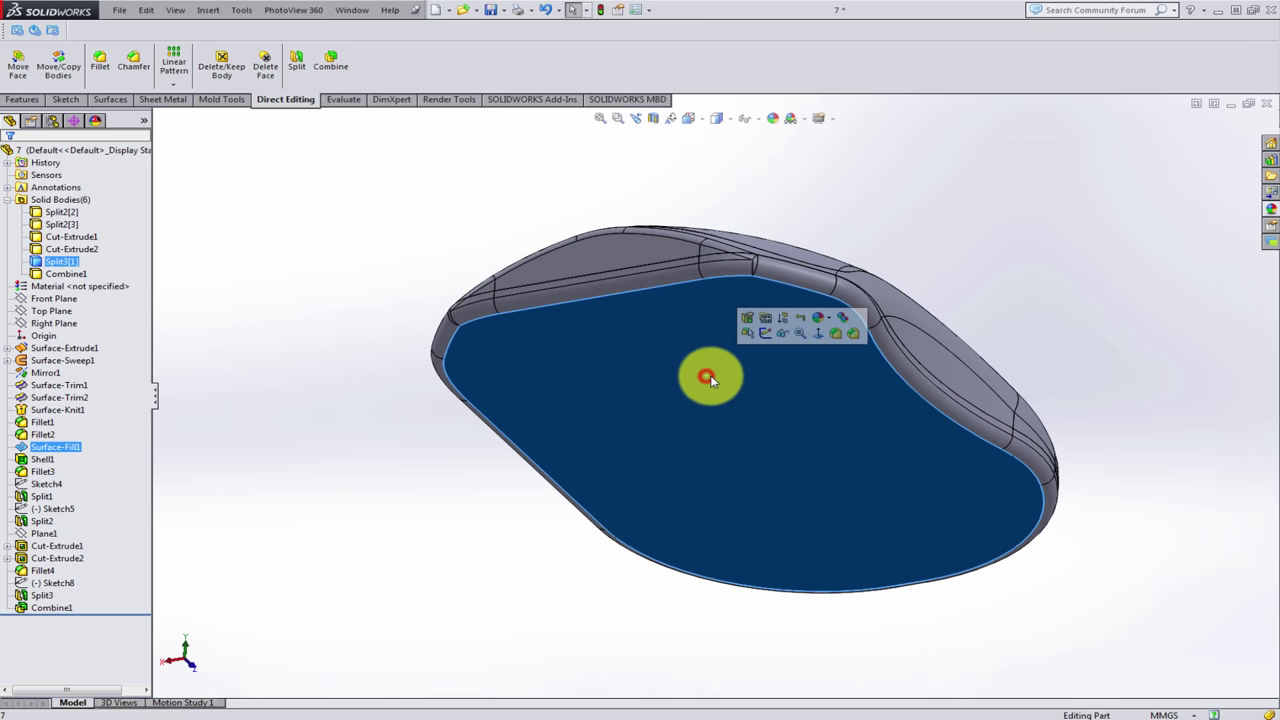
{"action": "left_click", "coordinate": [763, 336]}
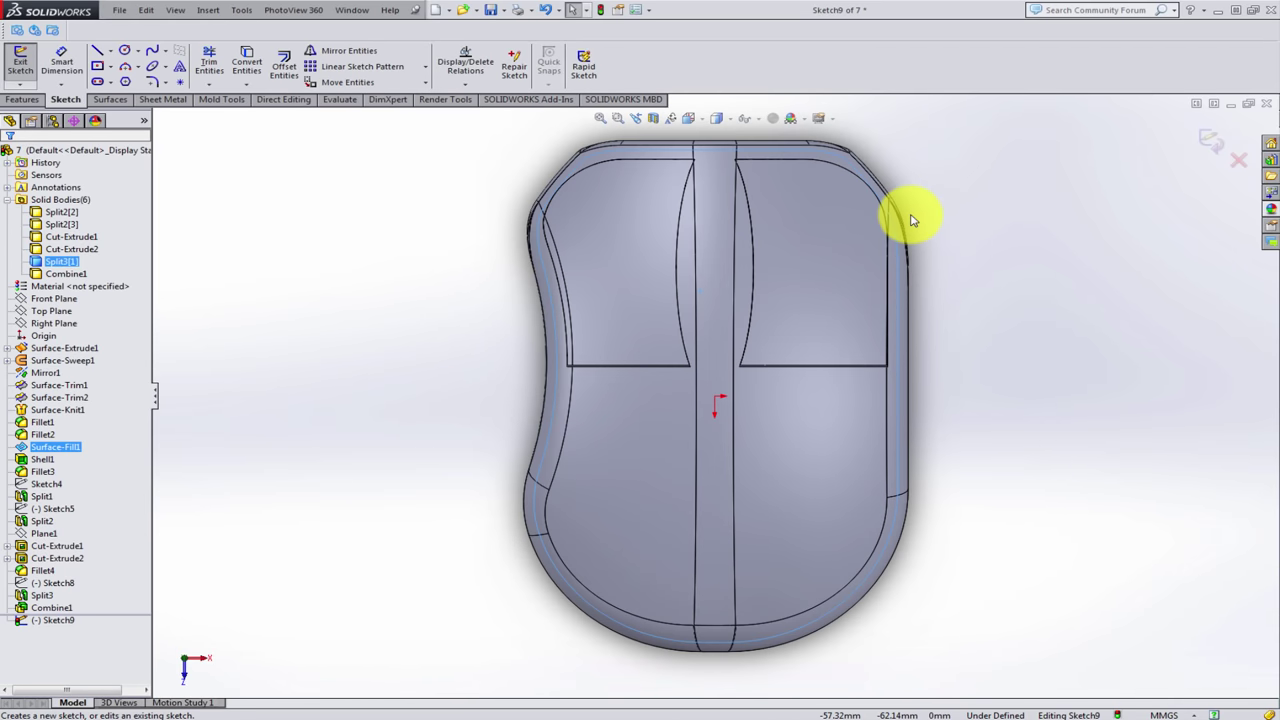
{"action": "left_click", "coordinate": [351, 490]}
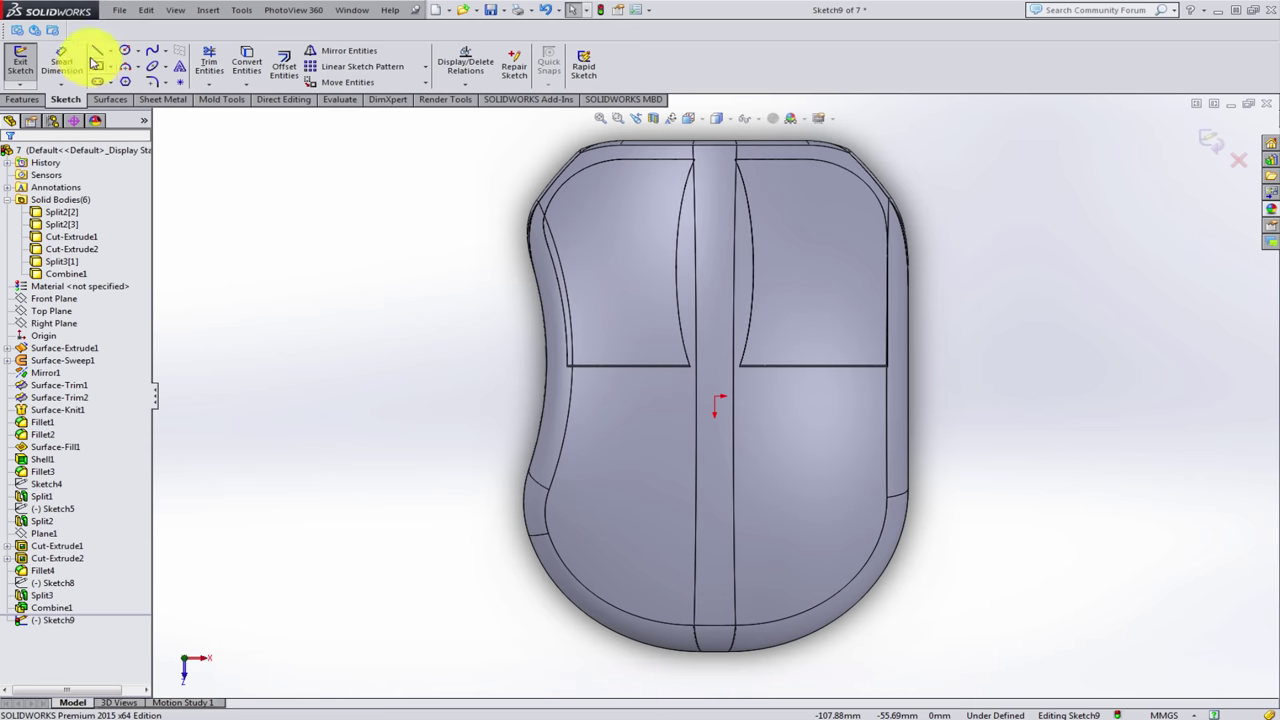
{"action": "left_click", "coordinate": [91, 51]}
{"action": "scroll", "coordinate": [700, 338], "scroll_direction": "down", "scroll_amount": 2}
{"action": "scroll", "coordinate": [686, 386], "scroll_direction": "down", "scroll_amount": 3}
{"action": "scroll", "coordinate": [620, 400], "scroll_direction": "down", "scroll_amount": 3}
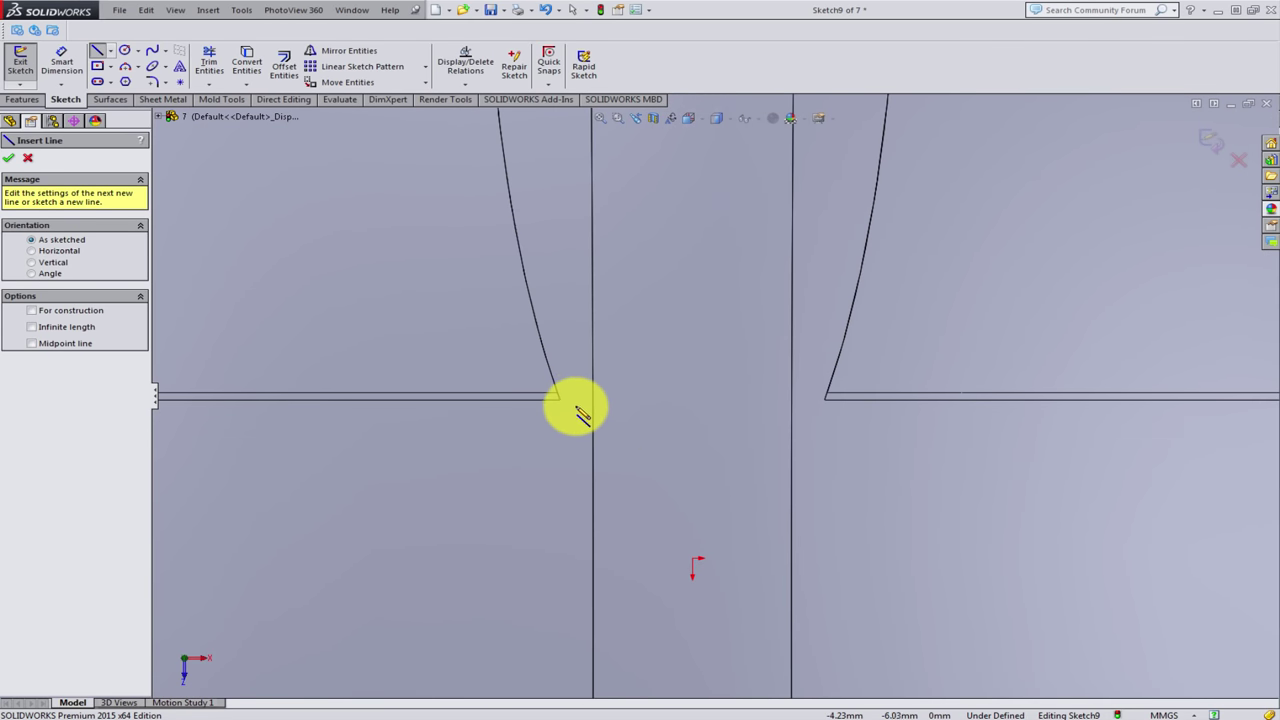
{"action": "left_click", "coordinate": [559, 397]}
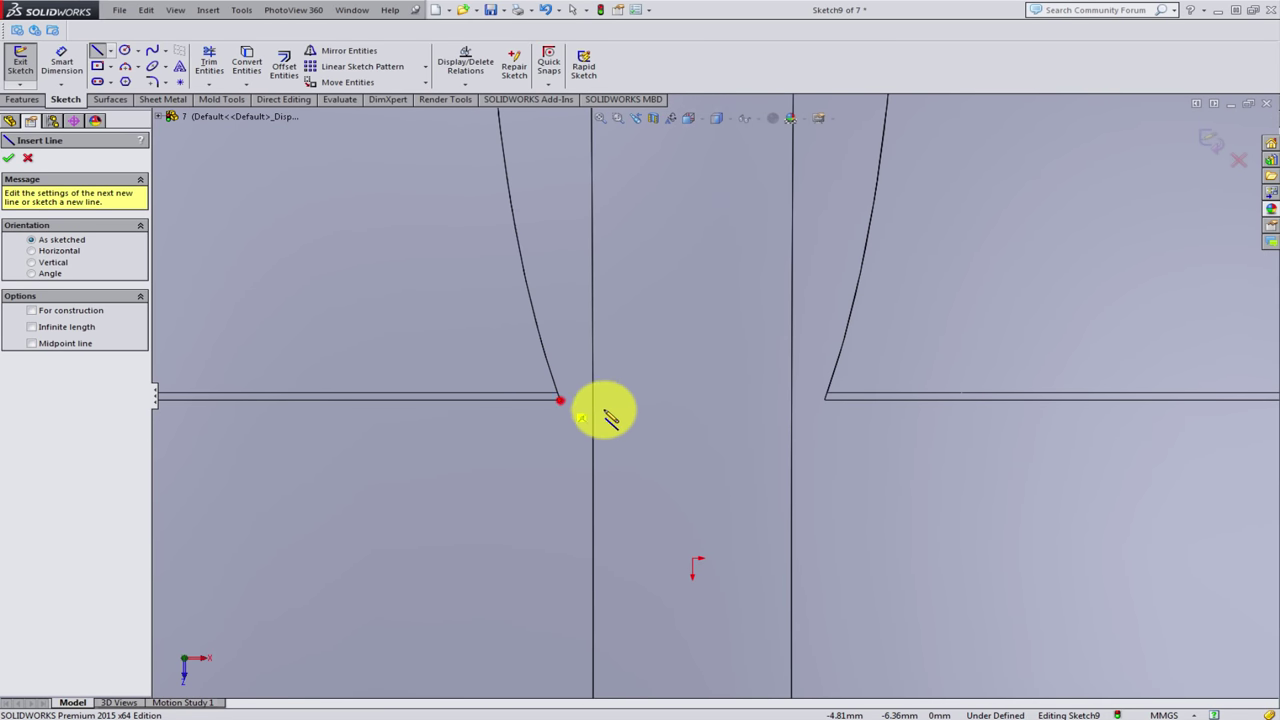
{"action": "left_click", "coordinate": [824, 400]}
{"action": "scroll", "coordinate": [808, 450], "scroll_direction": "up", "scroll_amount": 3}
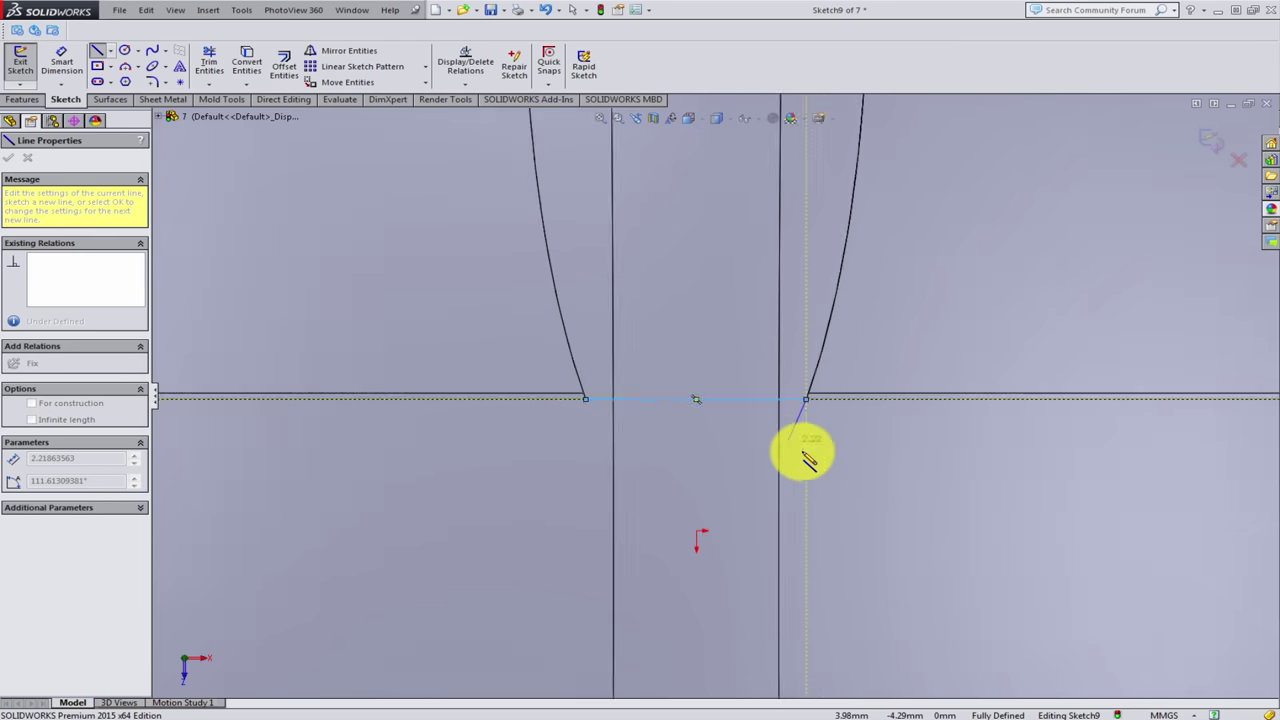
{"action": "scroll", "coordinate": [808, 460], "scroll_direction": "up", "scroll_amount": 1}
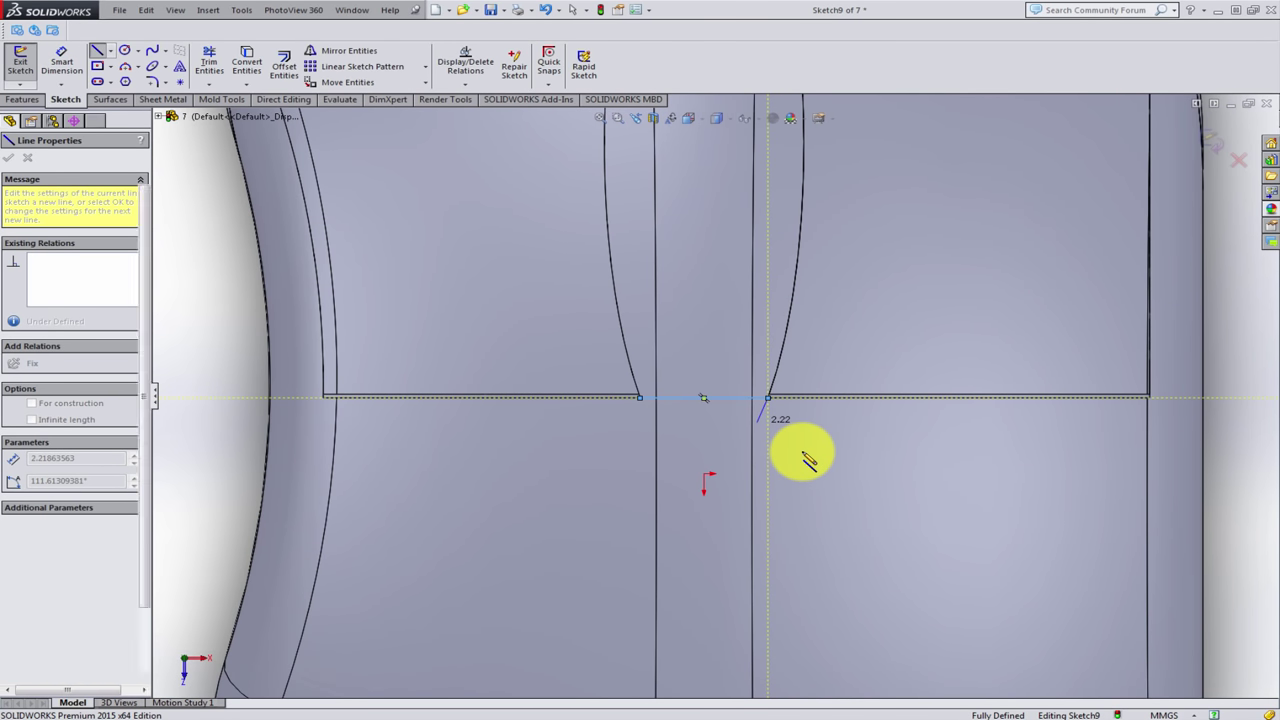
{"action": "key", "text": "Escape"}
- Delete the misplaced horizontal line between the curves
{"action": "scroll", "coordinate": [743, 380], "scroll_direction": "down", "scroll_amount": 2}
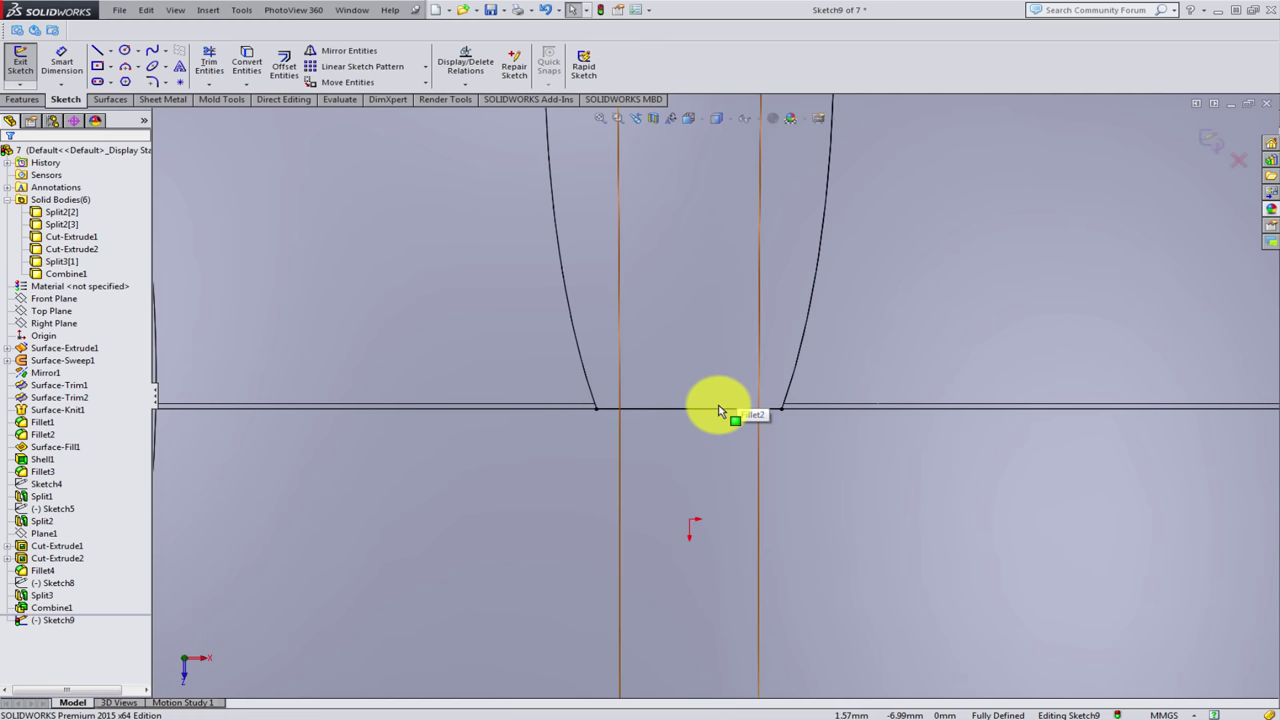
{"action": "left_click", "coordinate": [718, 408]}
{"action": "key", "text": "Delete"}
{"action": "scroll", "coordinate": [718, 405], "scroll_direction": "down", "scroll_amount": 1}
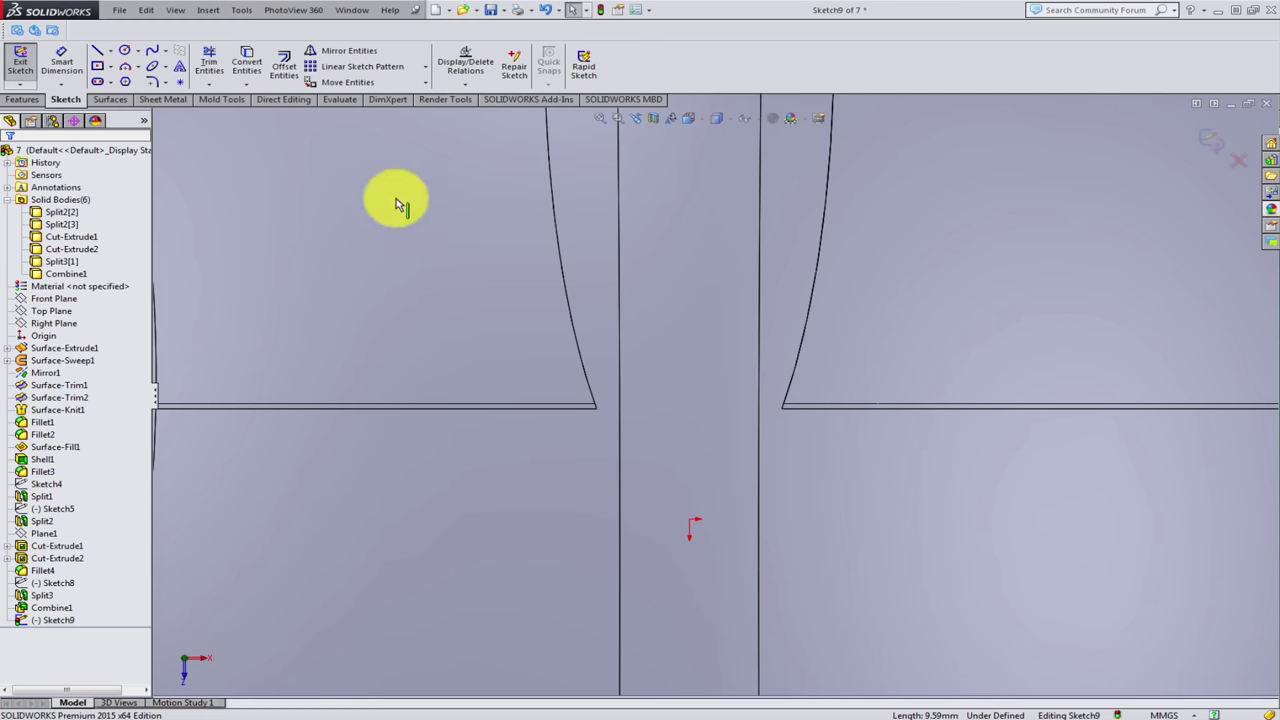
- Redraw the short horizontal line joining the curved edges' lower endpoints and exit Sketch9
{"action": "key", "text": "l"}
{"action": "scroll", "coordinate": [586, 390], "scroll_direction": "down", "scroll_amount": 2}
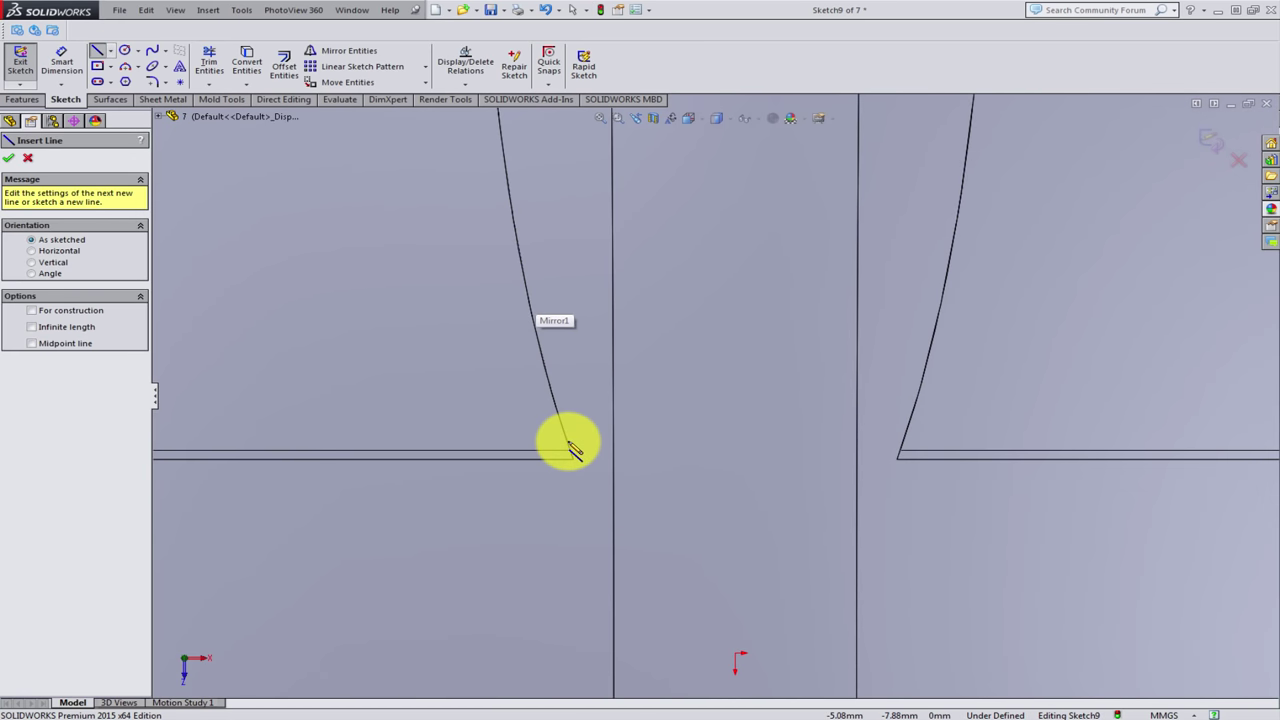
{"action": "scroll", "coordinate": [570, 460], "scroll_direction": "down", "scroll_amount": 1}
{"action": "left_click", "coordinate": [576, 480]}
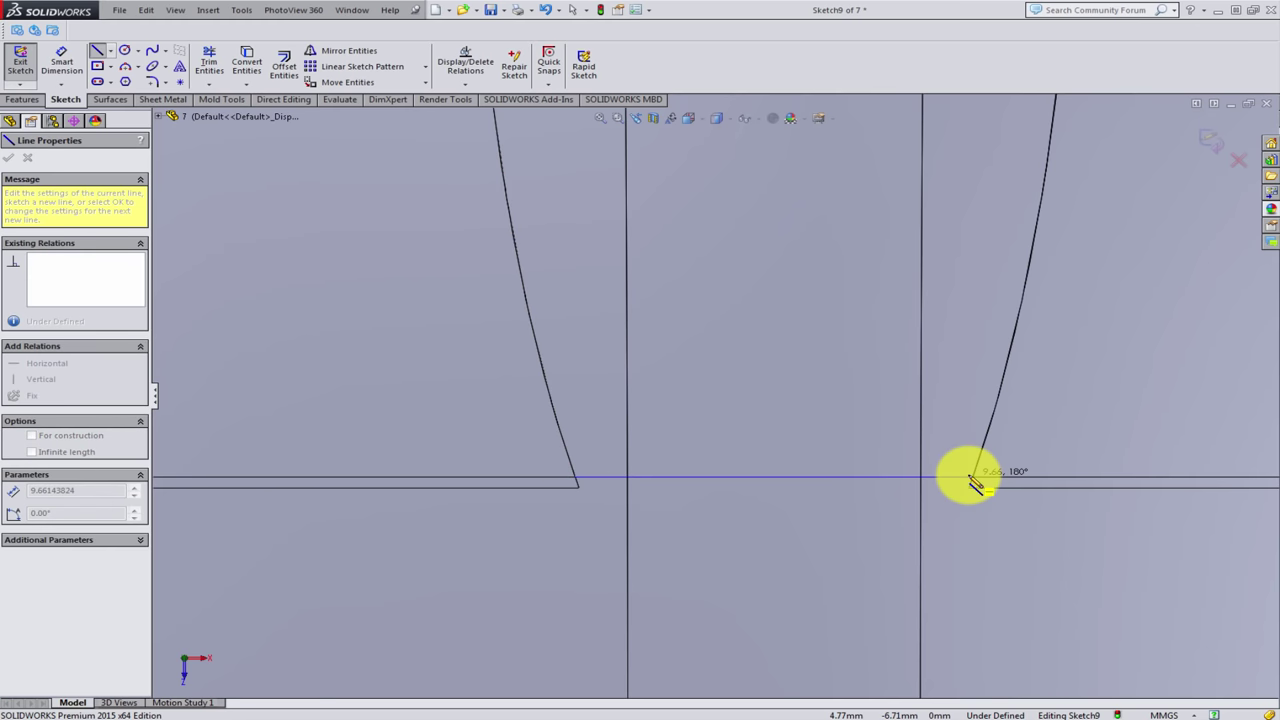
{"action": "left_click", "coordinate": [975, 480]}
{"action": "key", "text": "Escape"}
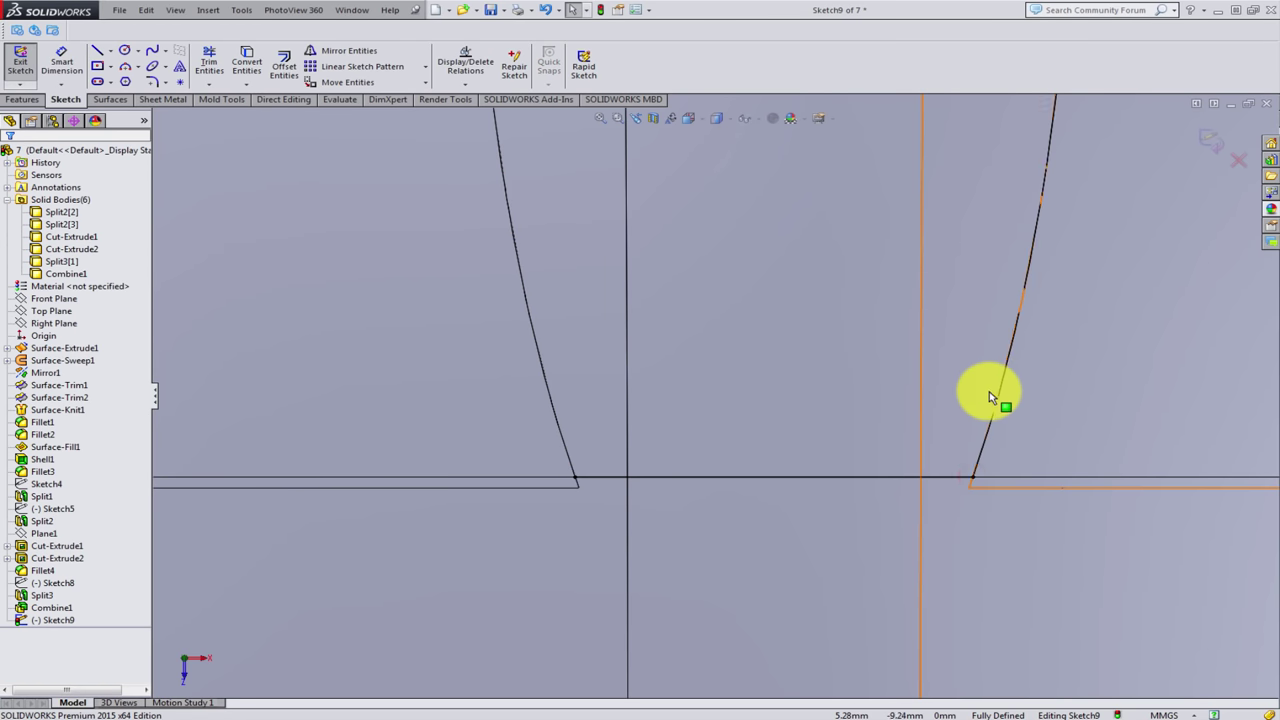
{"action": "scroll", "coordinate": [906, 451], "scroll_direction": "up", "scroll_amount": 1}
{"action": "scroll", "coordinate": [846, 471], "scroll_direction": "up", "scroll_amount": 2}
{"action": "scroll", "coordinate": [737, 434], "scroll_direction": "up", "scroll_amount": 2}
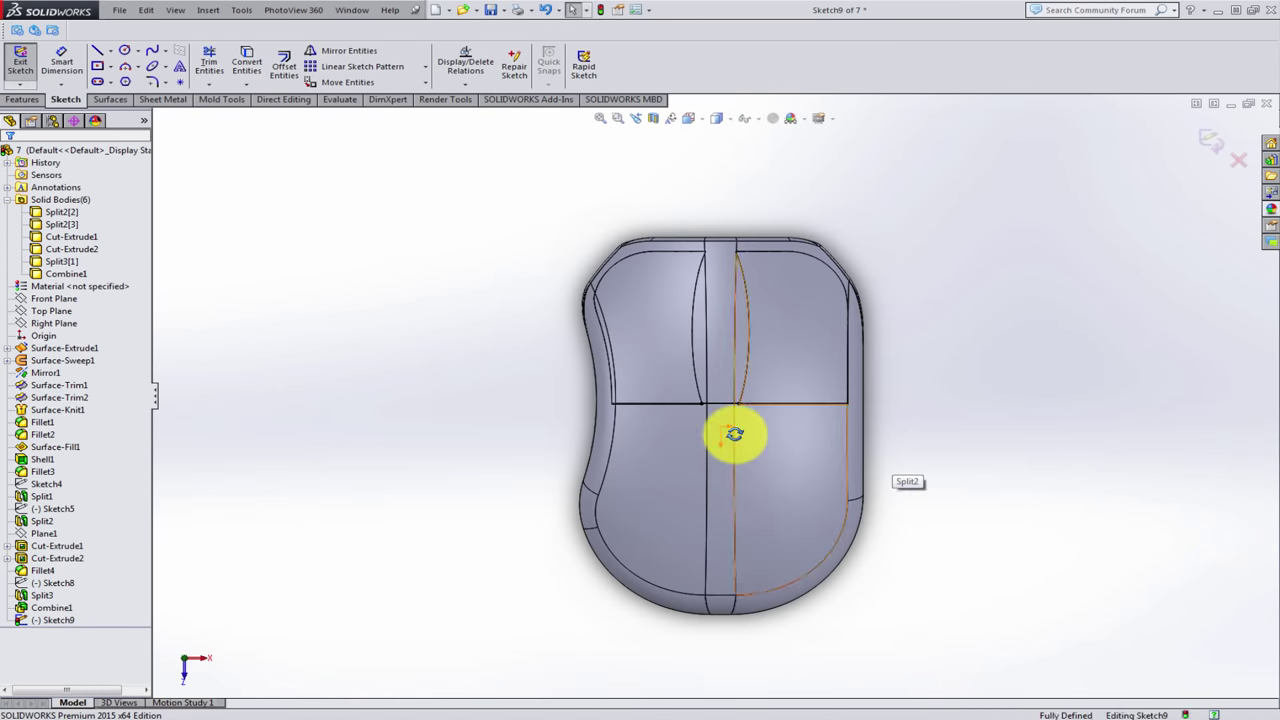
{"action": "mouse_move", "coordinate": [737, 434]}
{"action": "middle_mouse_down"}
{"action": "mouse_move", "coordinate": [762, 363]}
{"action": "mouse_move", "coordinate": [757, 400]}
{"action": "middle_mouse_up"}
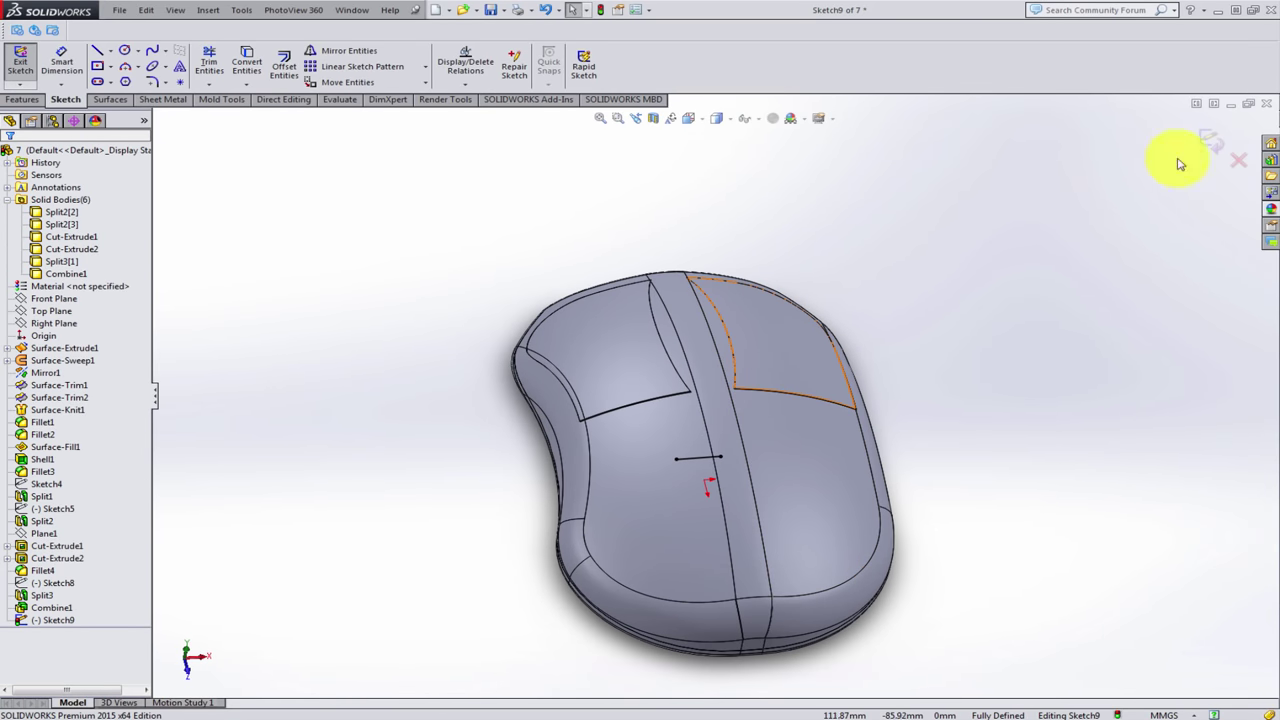
{"action": "key", "text": "ctrl+b"}
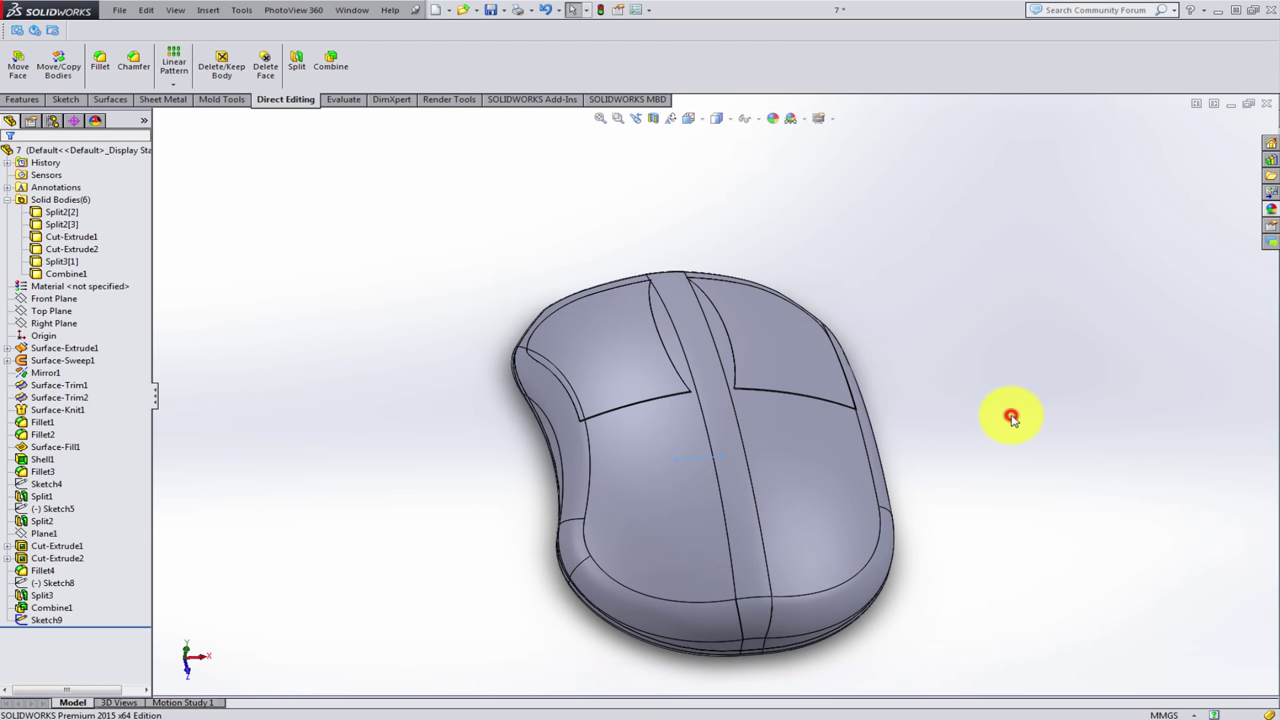
- Hide the right and left button bodies and the base body beneath the shell
{"action": "left_click", "coordinate": [799, 357]}
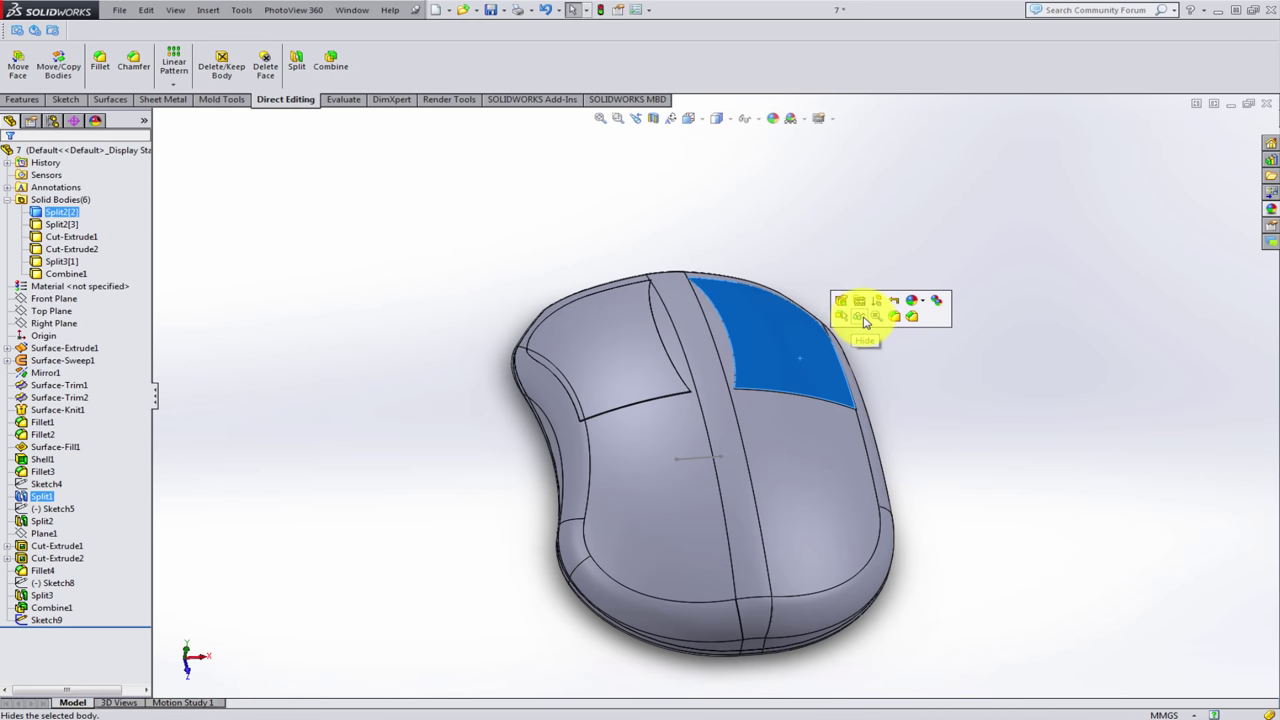
{"action": "left_click", "coordinate": [866, 321]}
{"action": "left_click", "coordinate": [633, 348]}
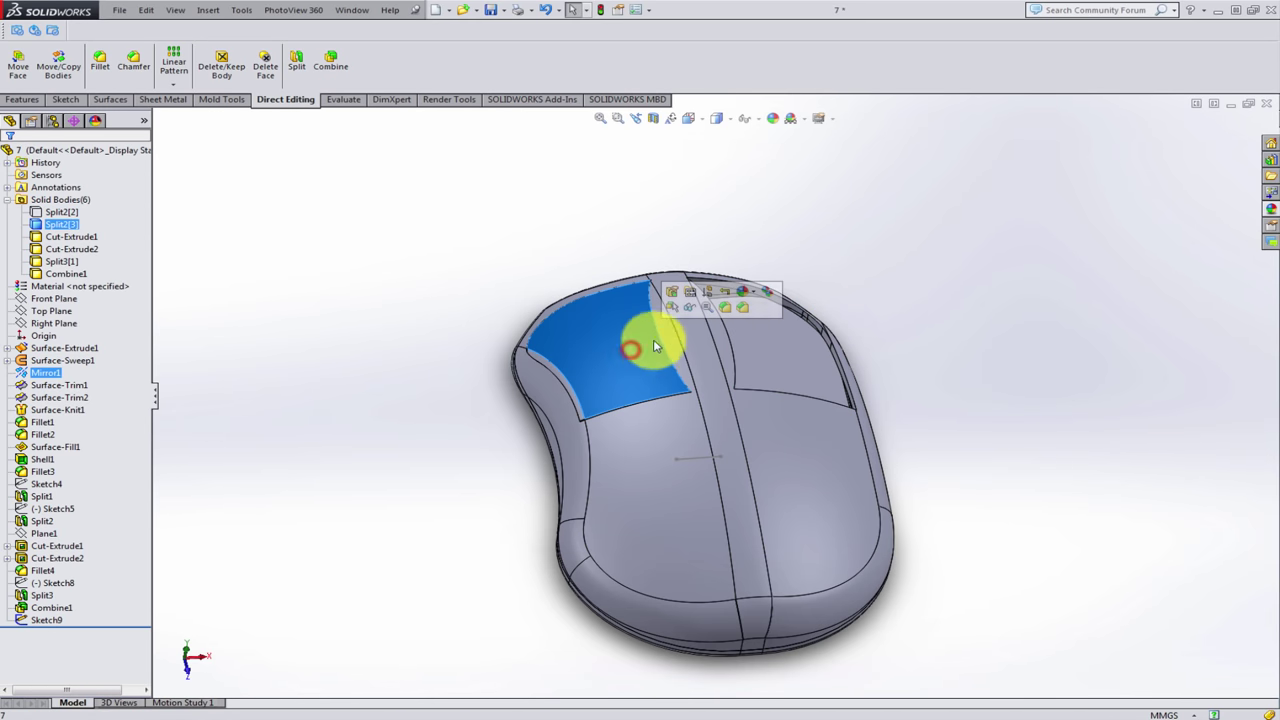
{"action": "left_click", "coordinate": [691, 308]}
{"action": "left_click", "coordinate": [921, 323]}
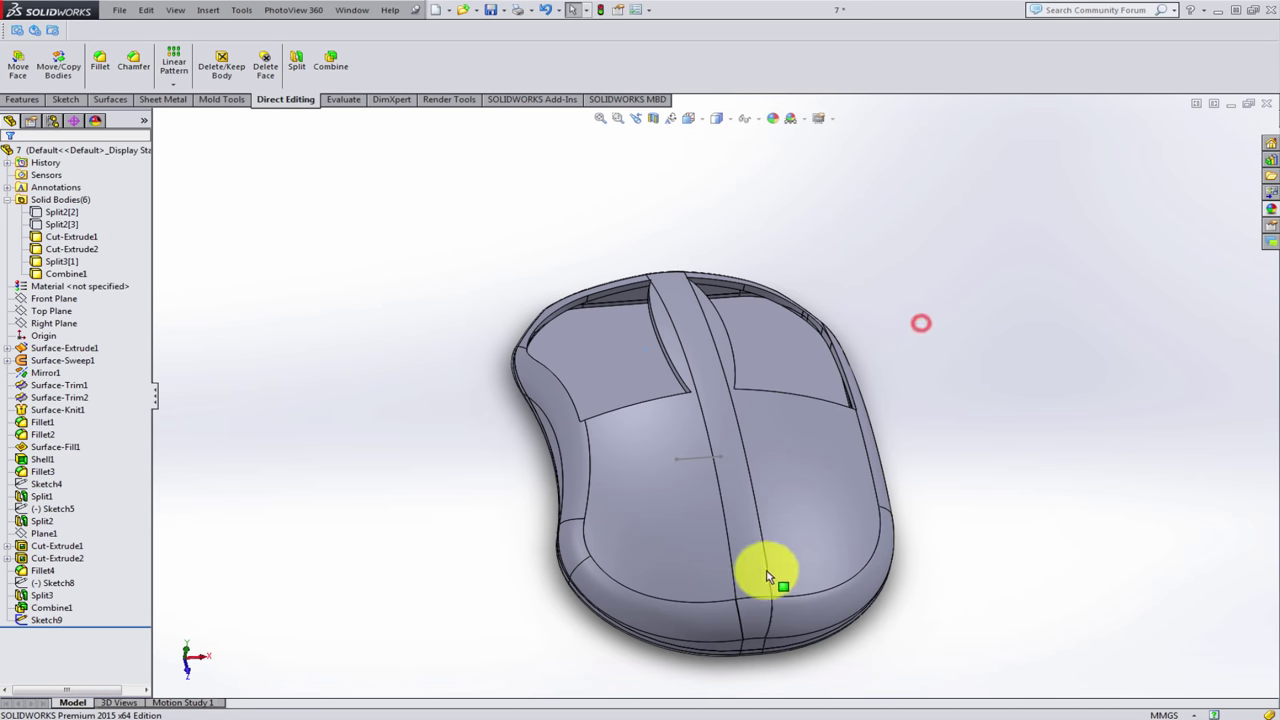
{"action": "middle_click_drag", "start_coordinate": [767, 577], "coordinate": [793, 540]}
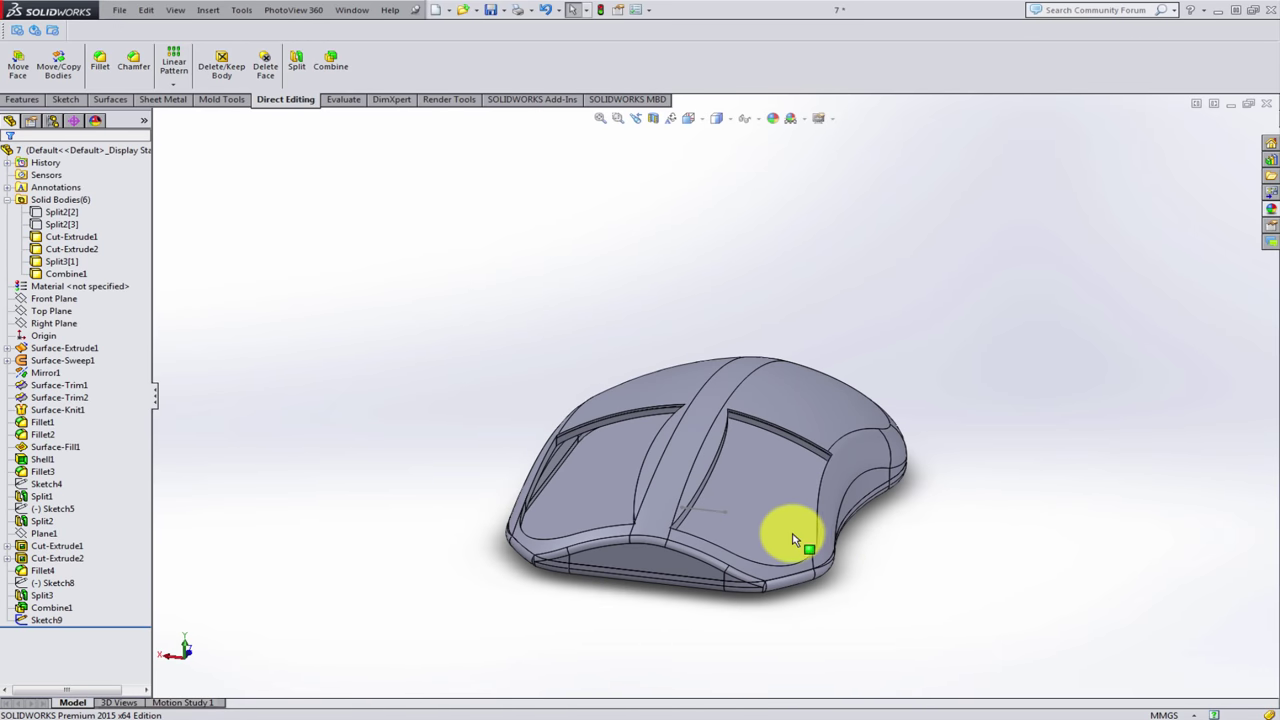
{"action": "left_click", "coordinate": [777, 506]}
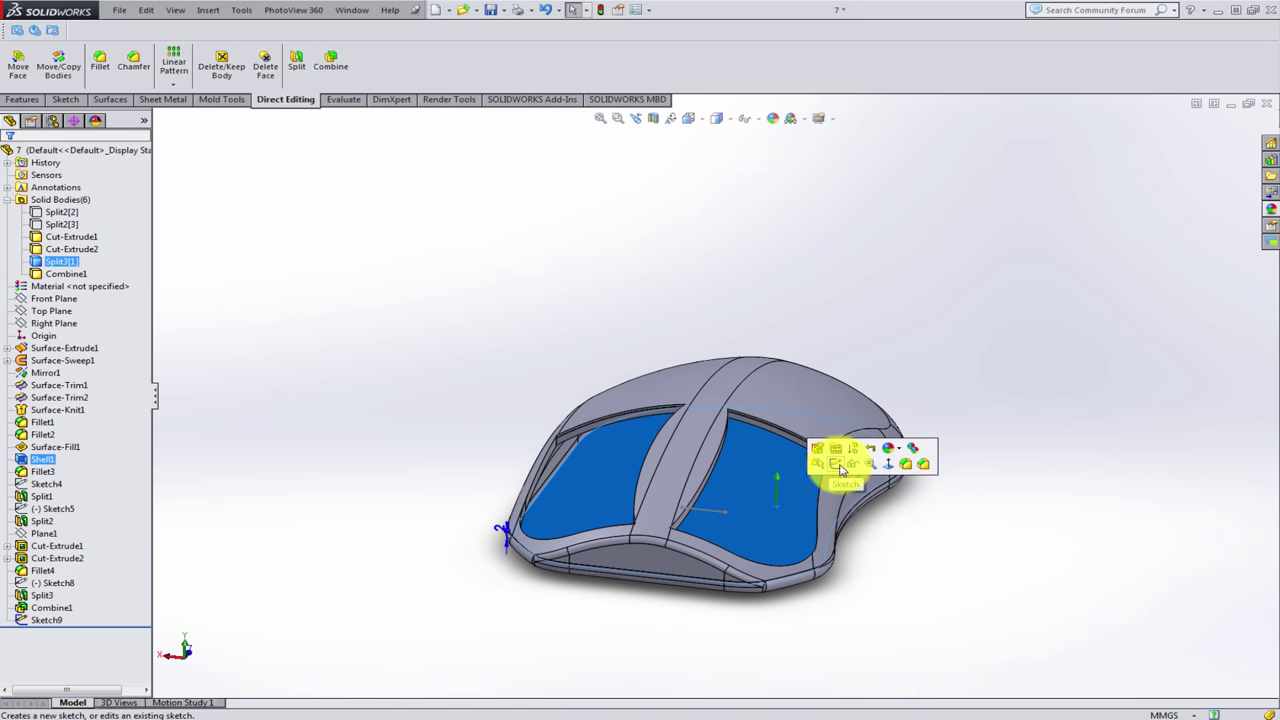
{"action": "left_click", "coordinate": [857, 469]}
{"action": "middle_click_drag", "start_coordinate": [989, 384], "coordinate": [825, 387]}
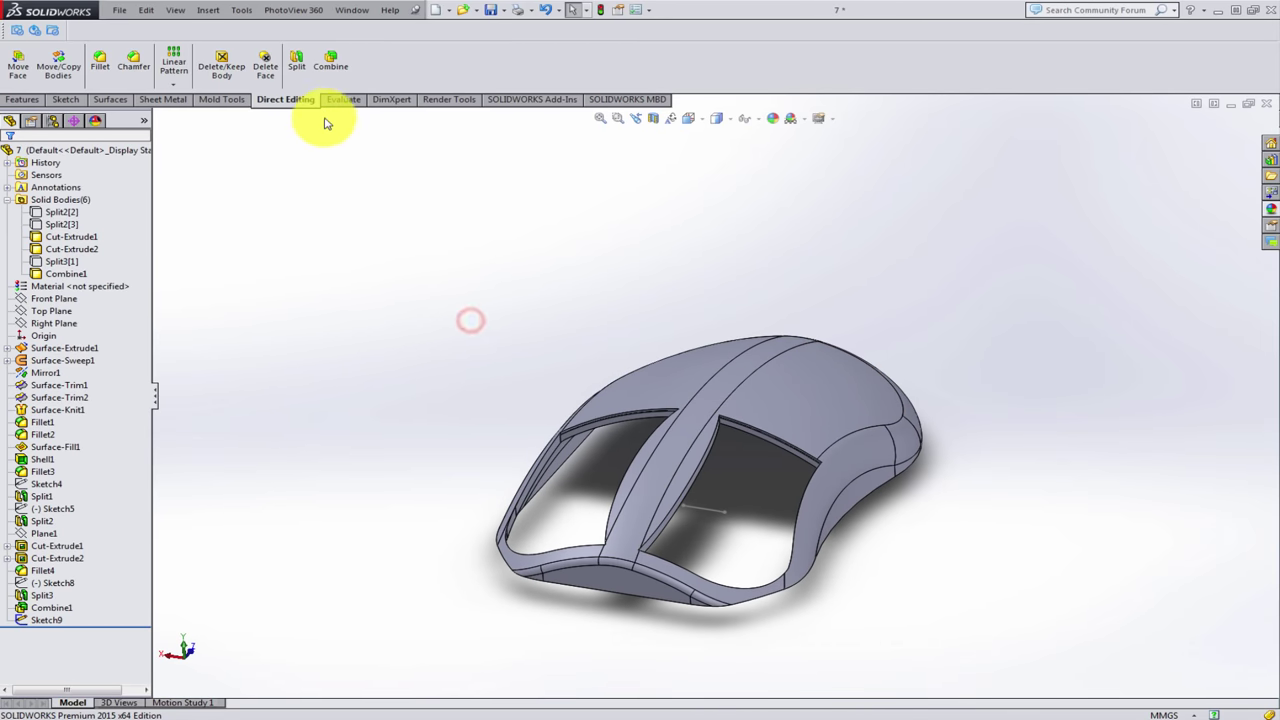
{"action": "left_click", "coordinate": [24, 99]}
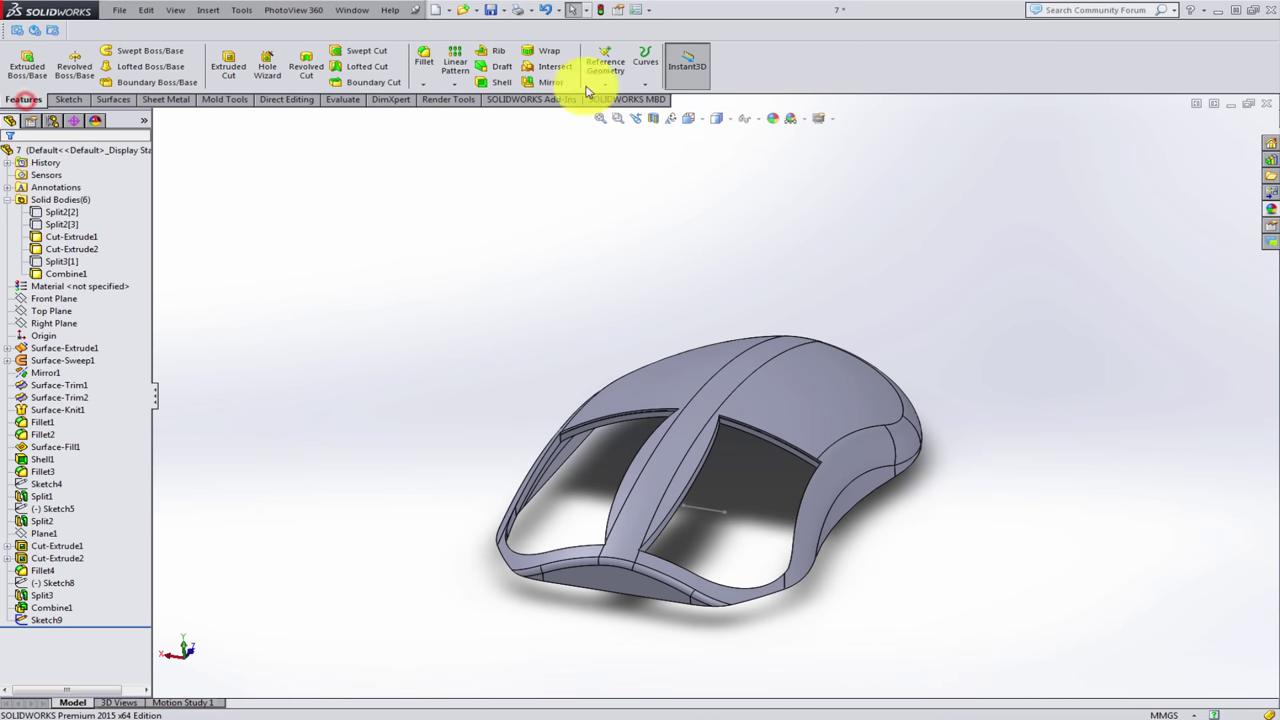
- Project Sketch9 as a Split Line onto the centre strip face and both adjacent faces
{"action": "left_click", "coordinate": [646, 75]}
{"action": "left_click", "coordinate": [675, 98]}
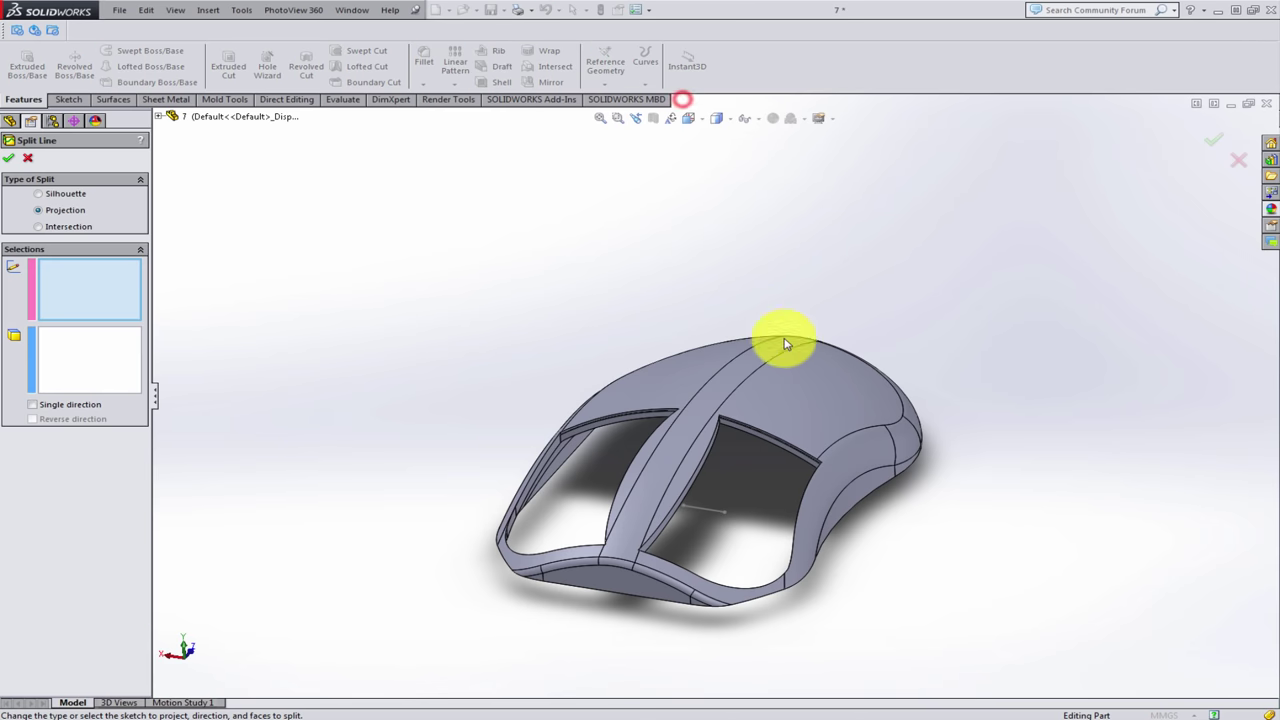
{"action": "scroll", "coordinate": [763, 449], "scroll_direction": "down", "scroll_amount": 2}
{"action": "scroll", "coordinate": [737, 514], "scroll_direction": "down", "scroll_amount": 2}
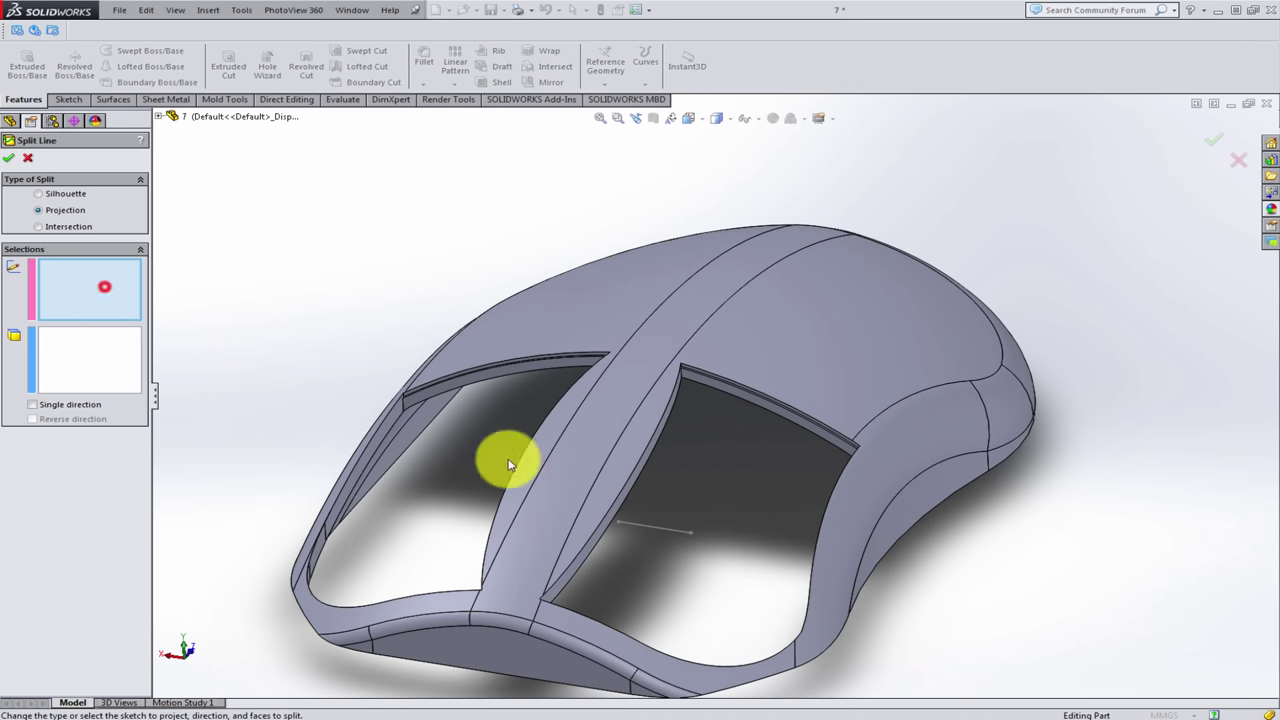
{"action": "left_click", "coordinate": [659, 530]}
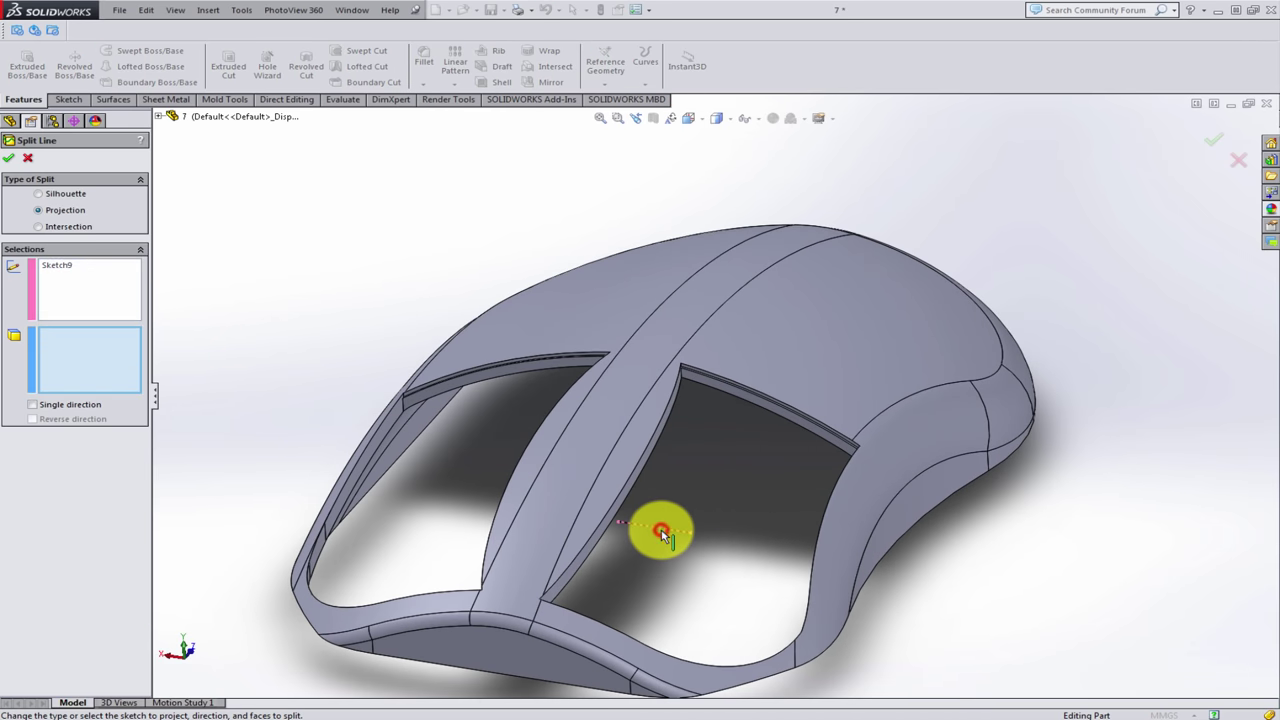
{"action": "middle_click_drag", "start_coordinate": [857, 563], "coordinate": [803, 280]}
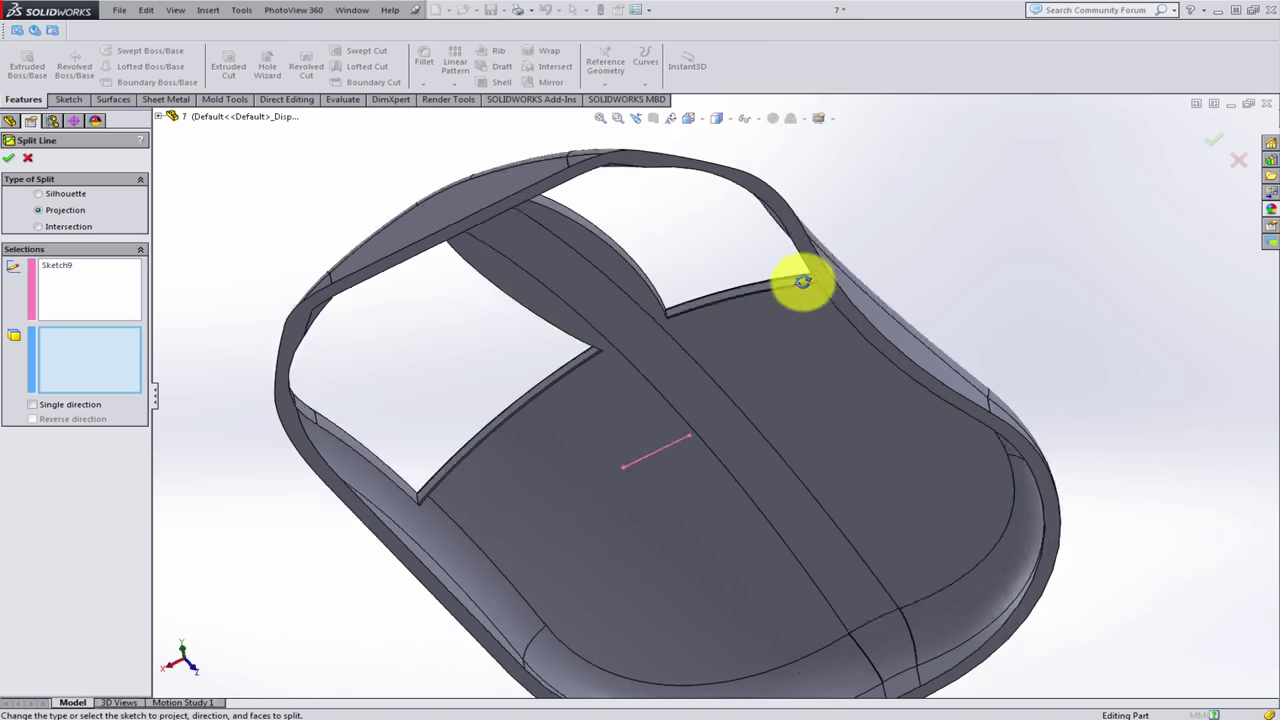
{"action": "left_click", "coordinate": [731, 443]}
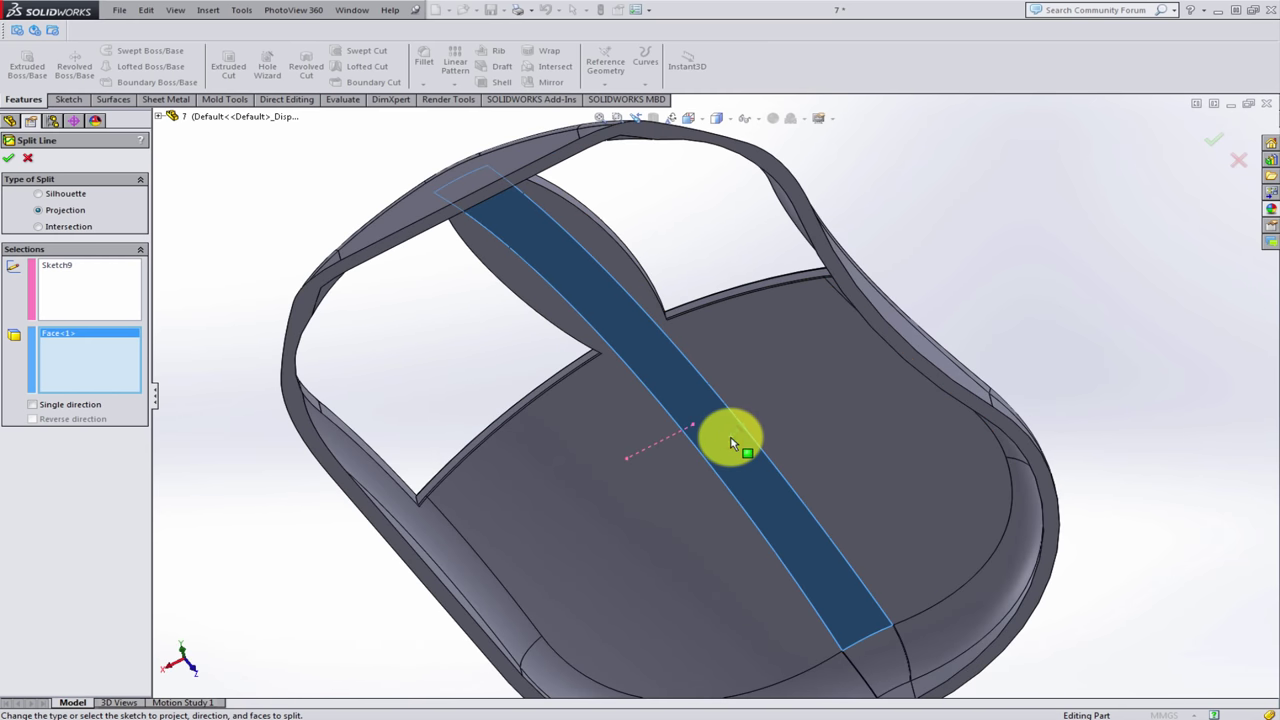
{"action": "left_click", "coordinate": [652, 480]}
{"action": "left_click", "coordinate": [803, 410]}
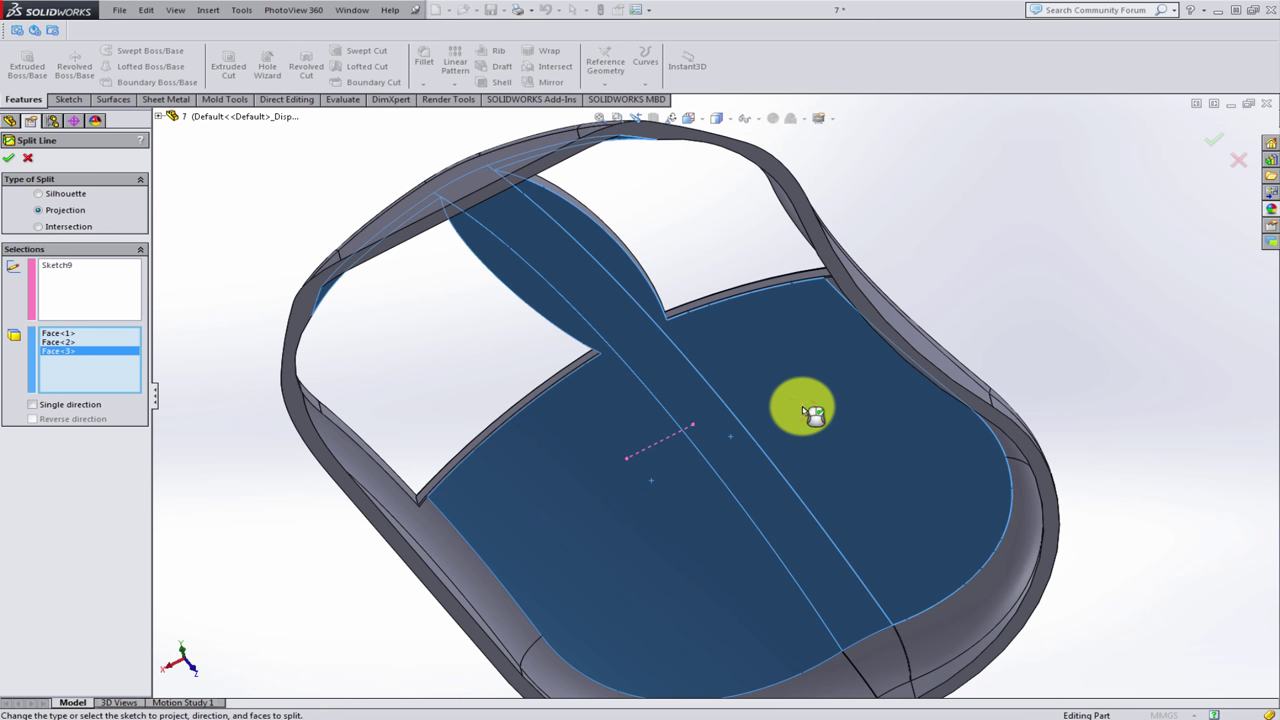
{"action": "middle_click_drag", "start_coordinate": [810, 412], "coordinate": [763, 486]}
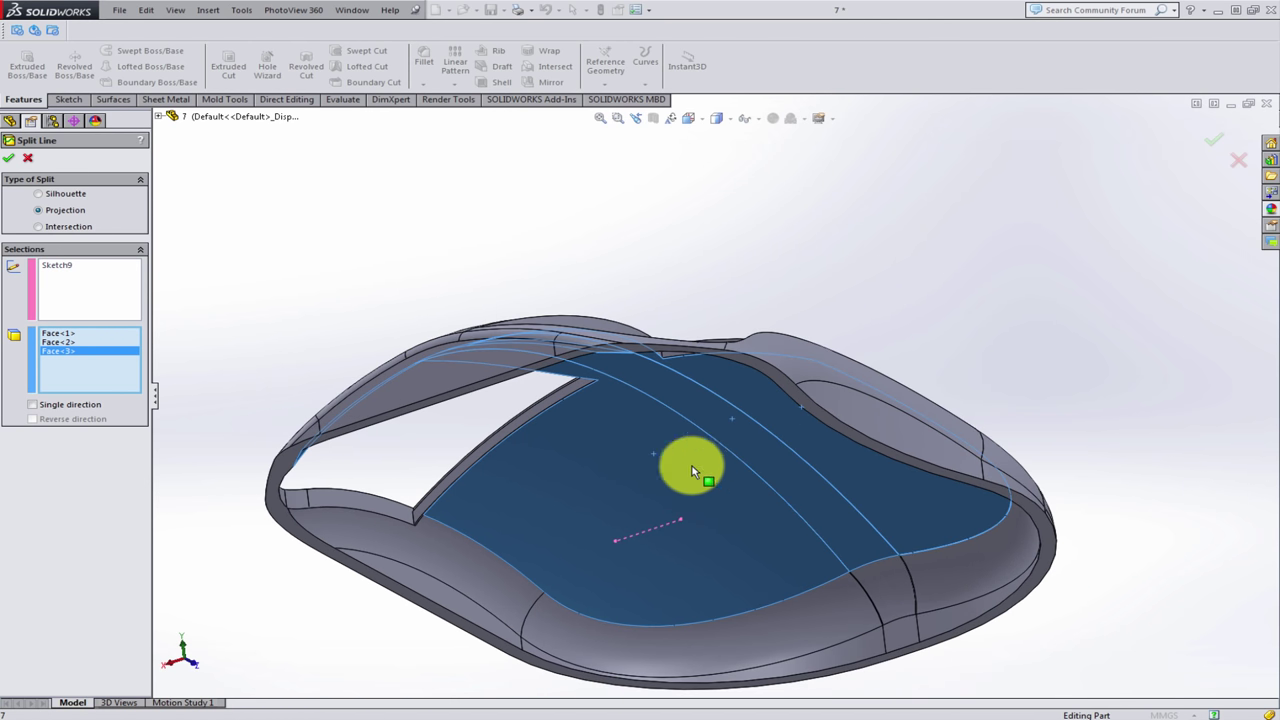
{"action": "left_click", "coordinate": [8, 160]}
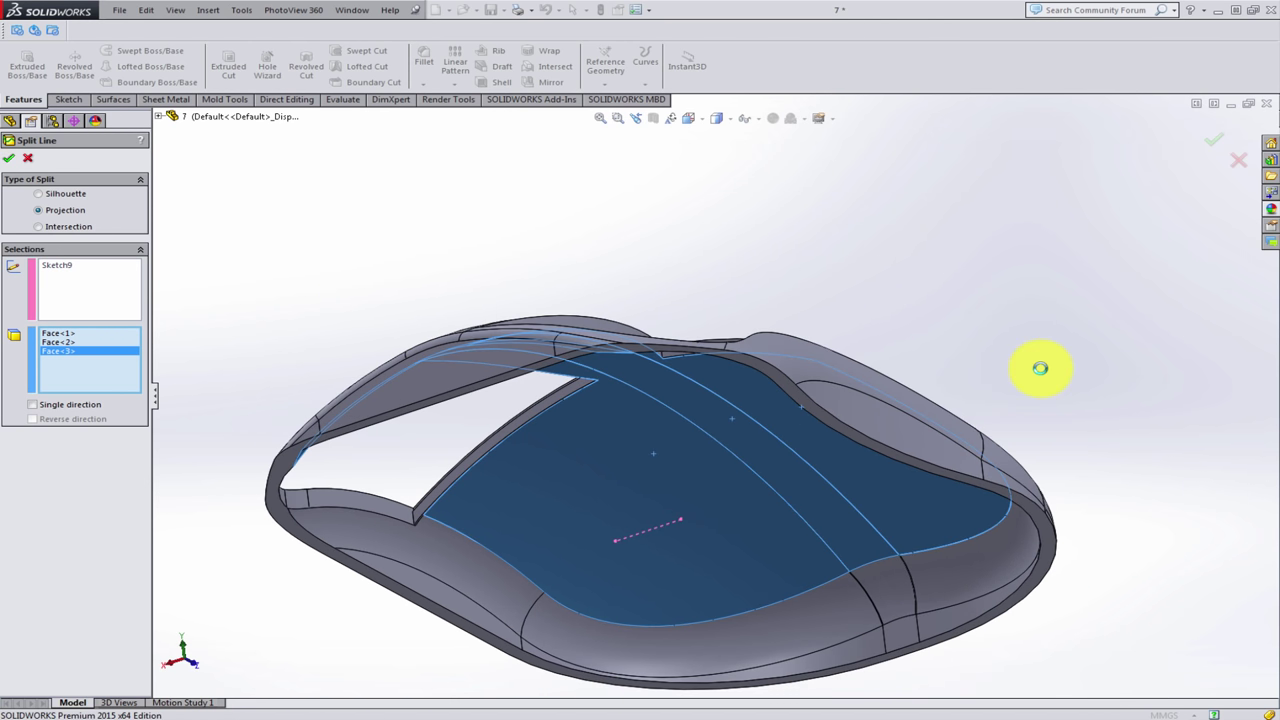
- Orbit above the shell and select the top edge of the opening
{"action": "mouse_move", "coordinate": [686, 414]}
{"action": "middle_mouse_down"}
{"action": "mouse_move", "coordinate": [674, 349]}
{"action": "mouse_move", "coordinate": [607, 342]}
{"action": "middle_mouse_up"}
{"action": "left_click", "coordinate": [608, 337]}
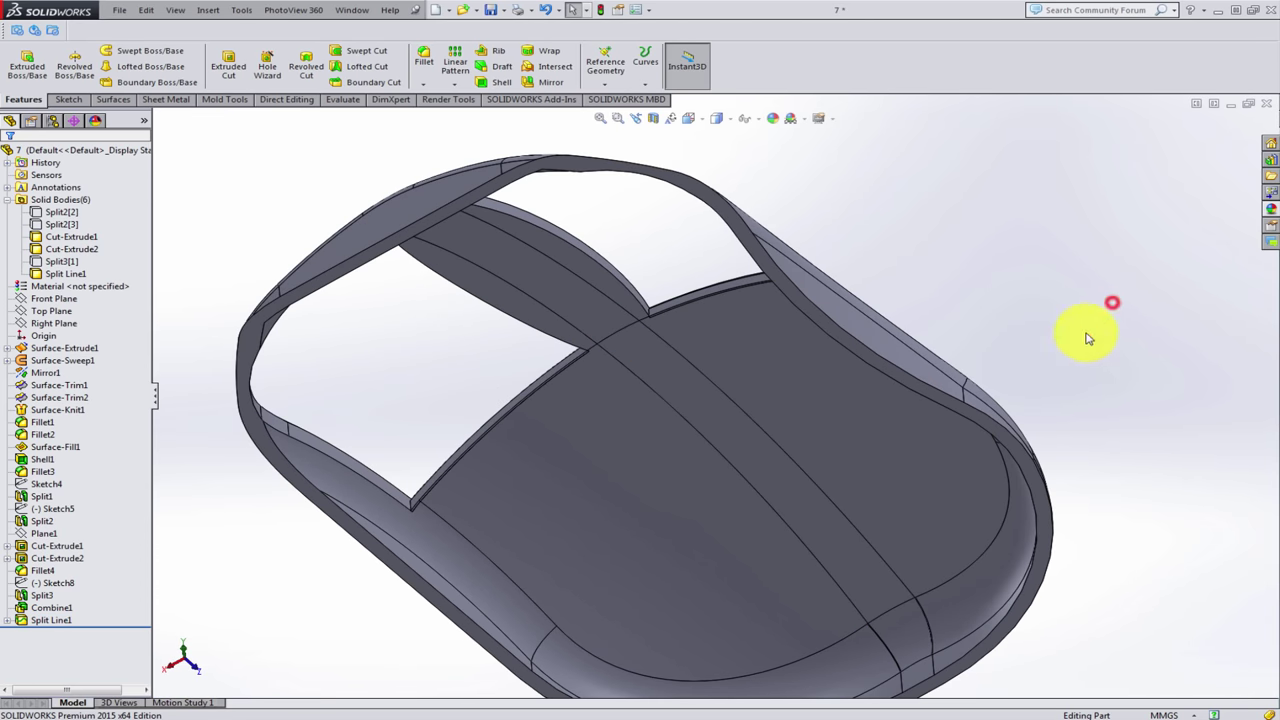
{"action": "scroll", "coordinate": [1000, 371], "scroll_direction": "up", "scroll_amount": 3}
- Show the hidden button and base bodies again
{"action": "mouse_move", "coordinate": [714, 374]}
{"action": "middle_mouse_down"}
{"action": "mouse_move", "coordinate": [631, 512]}
{"action": "mouse_move", "coordinate": [646, 591]}
{"action": "middle_mouse_up"}
{"action": "left_click", "coordinate": [62, 212]}
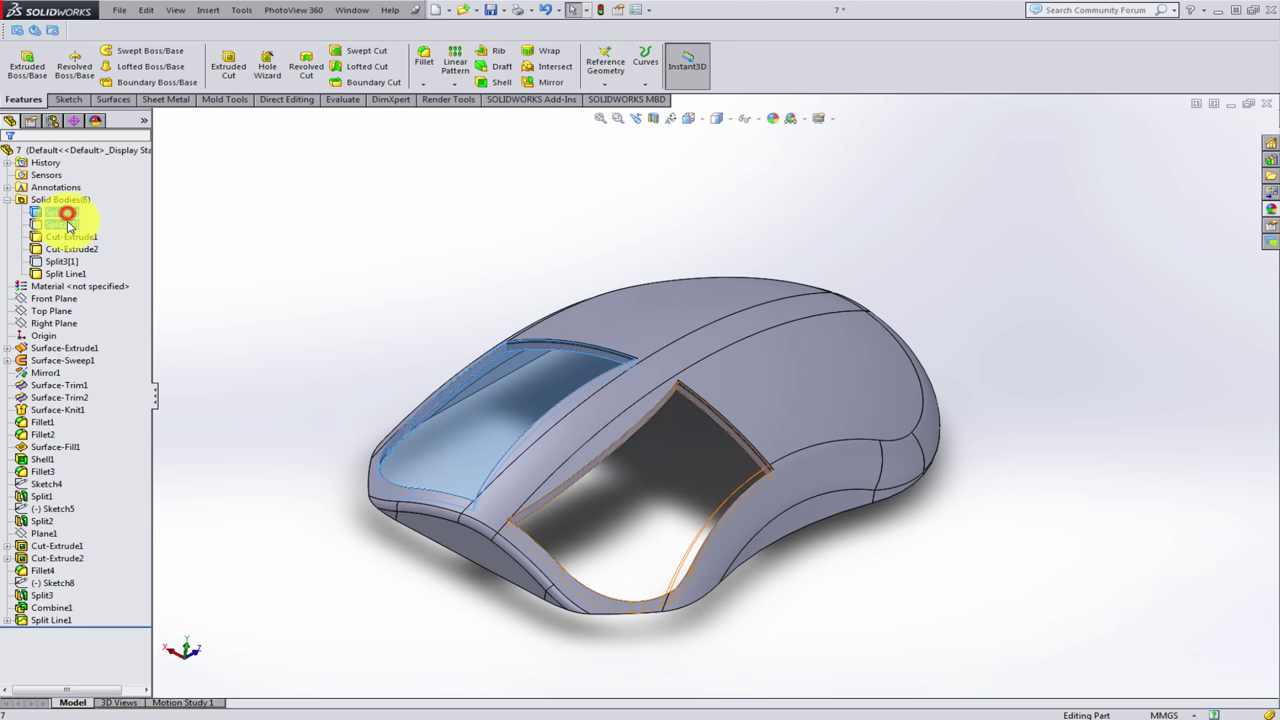
{"action": "left_click", "coordinate": [62, 224], "text": "ctrl"}
{"action": "left_click", "coordinate": [62, 261], "text": "ctrl"}
{"action": "left_click", "coordinate": [75, 248]}
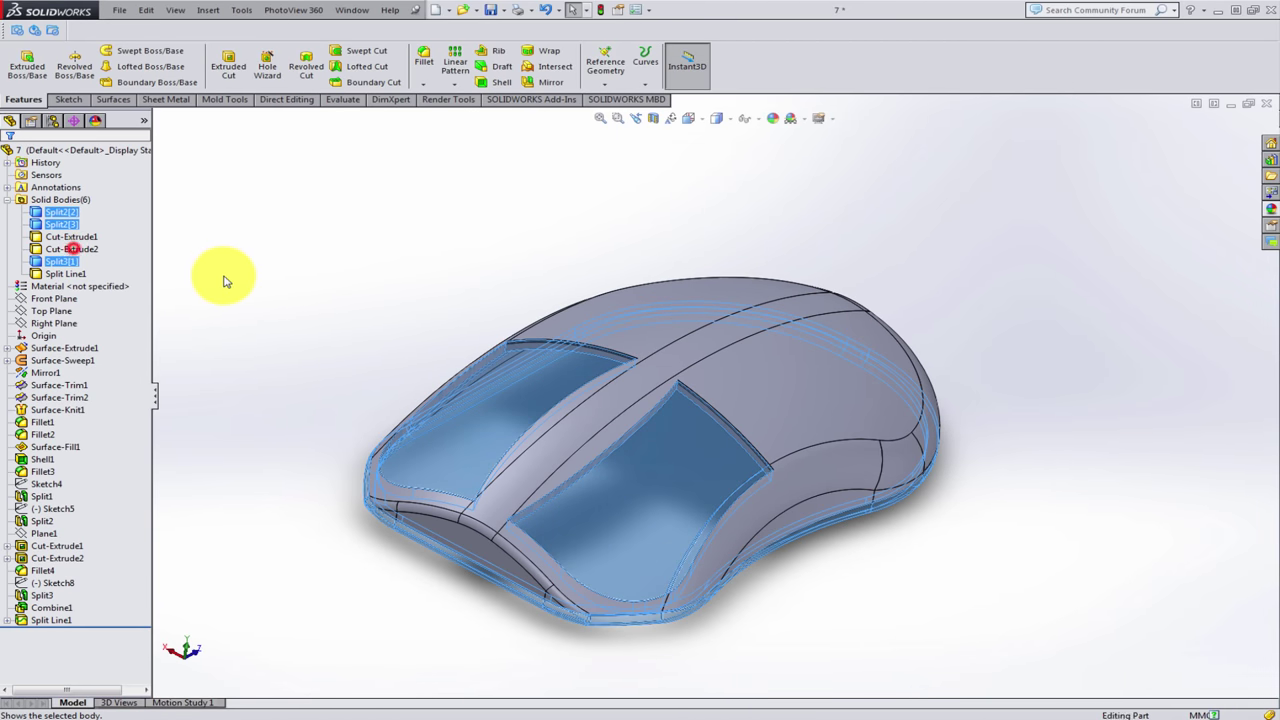
{"action": "left_click", "coordinate": [224, 275]}
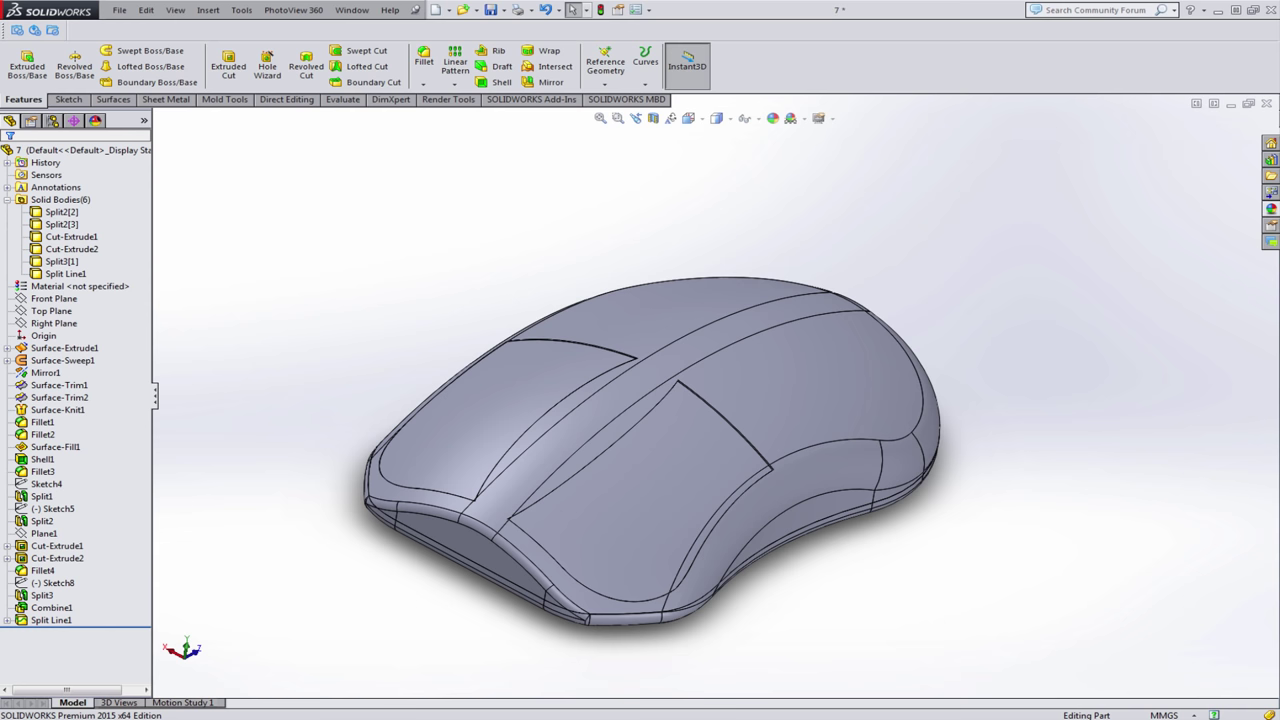
{"action": "left_click", "coordinate": [376, 300]}
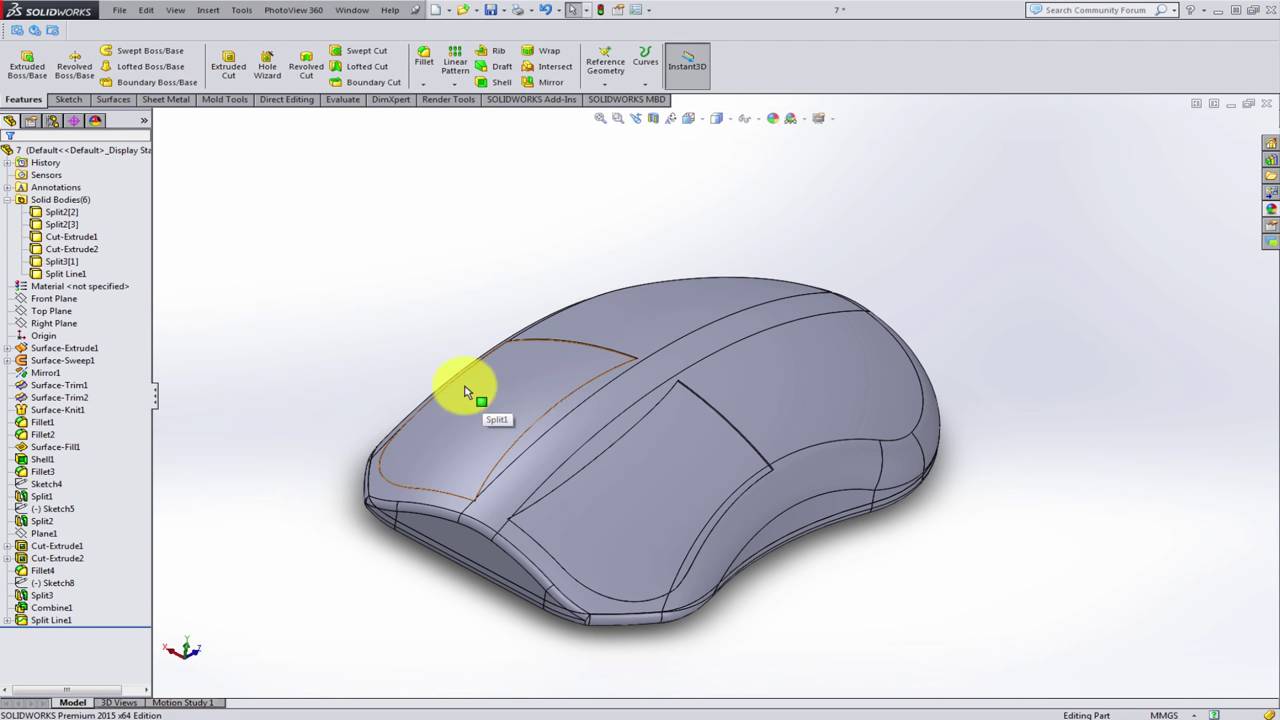
- Colour the left button body Split2[2] pale yellow (RGB 255, 255, 192)
{"action": "right_click", "coordinate": [52, 213]}
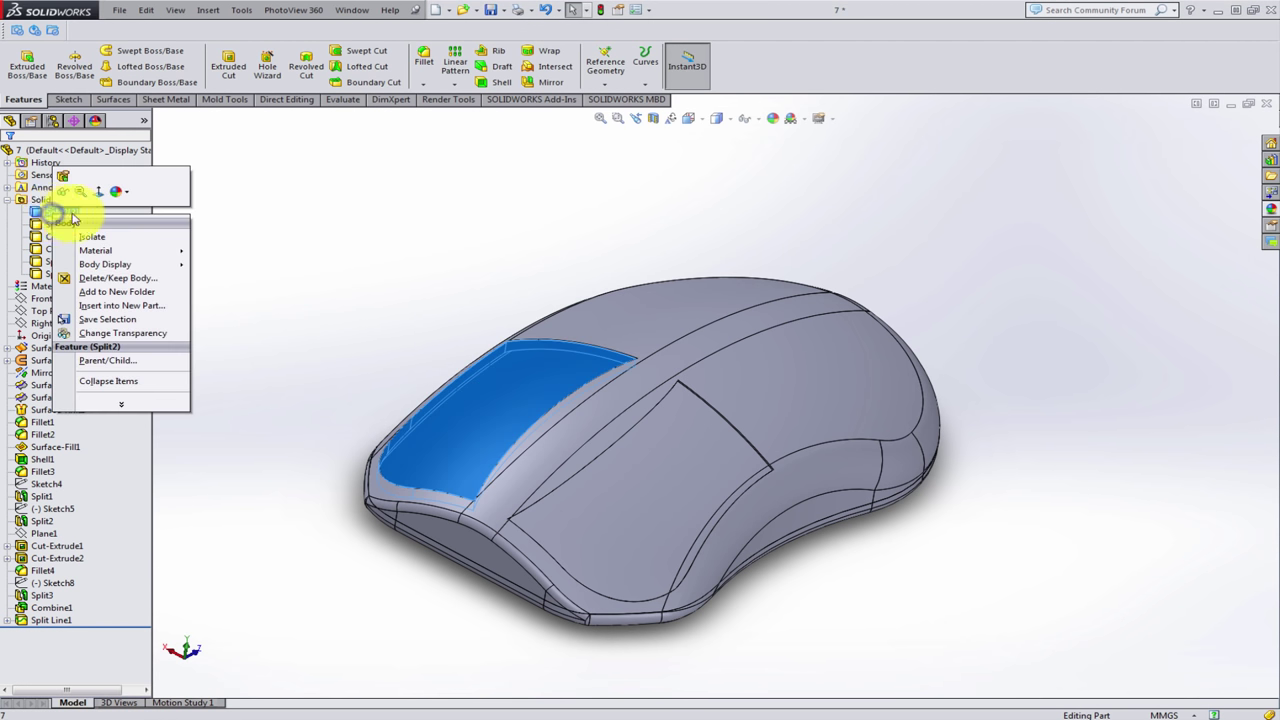
{"action": "left_click", "coordinate": [122, 194]}
{"action": "left_click", "coordinate": [195, 233]}
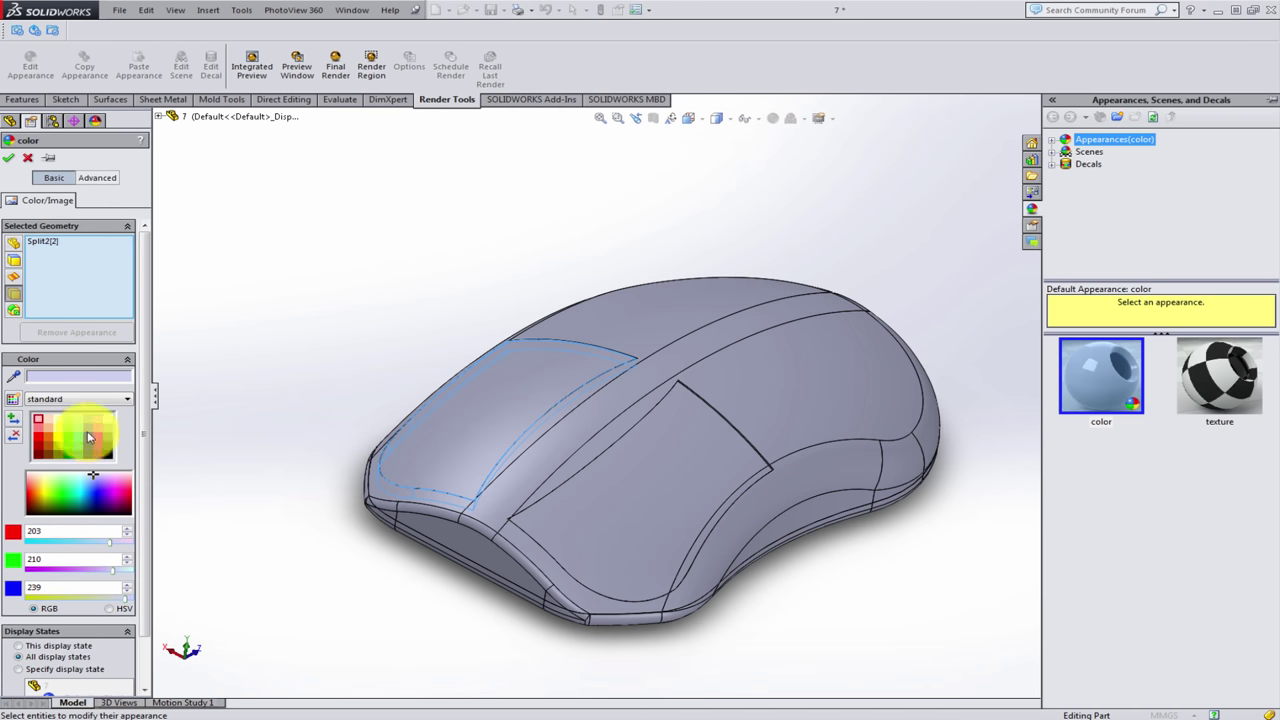
{"action": "left_click", "coordinate": [56, 420]}
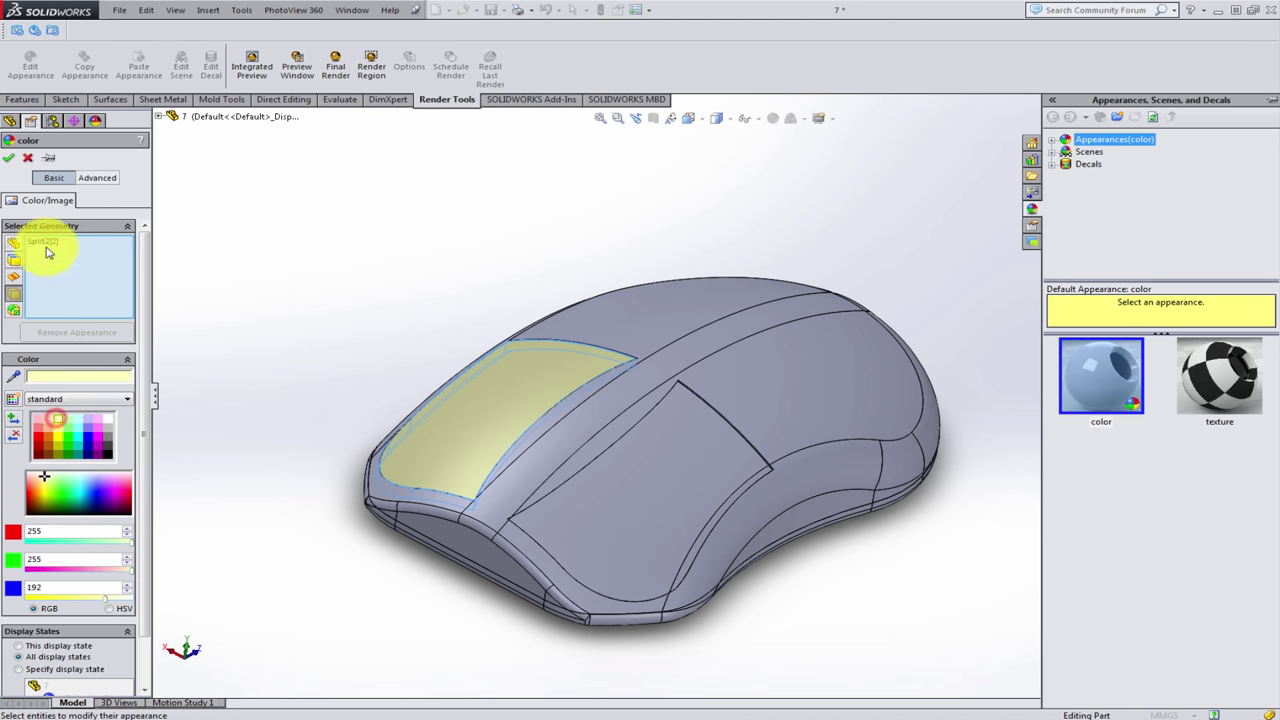
{"action": "left_click", "coordinate": [7, 160]}
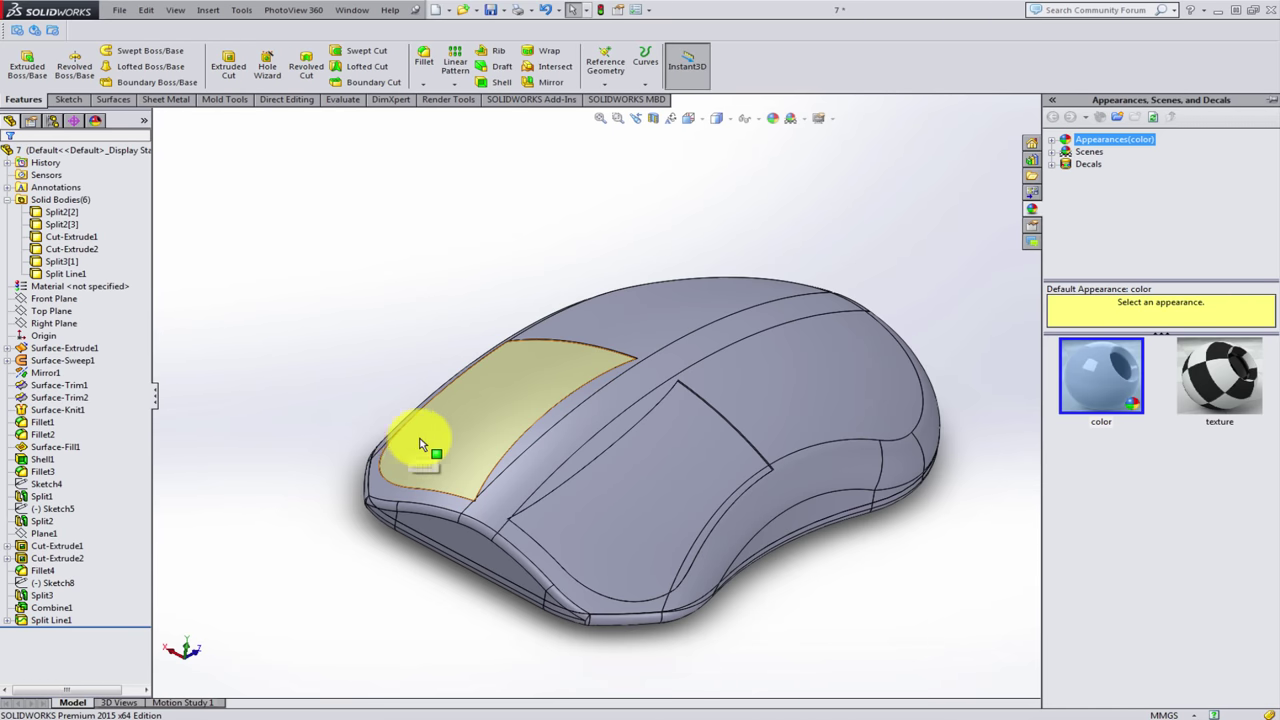
- Give the right button body Split2[3] the same pale-yellow colour
{"action": "right_click", "coordinate": [58, 226]}
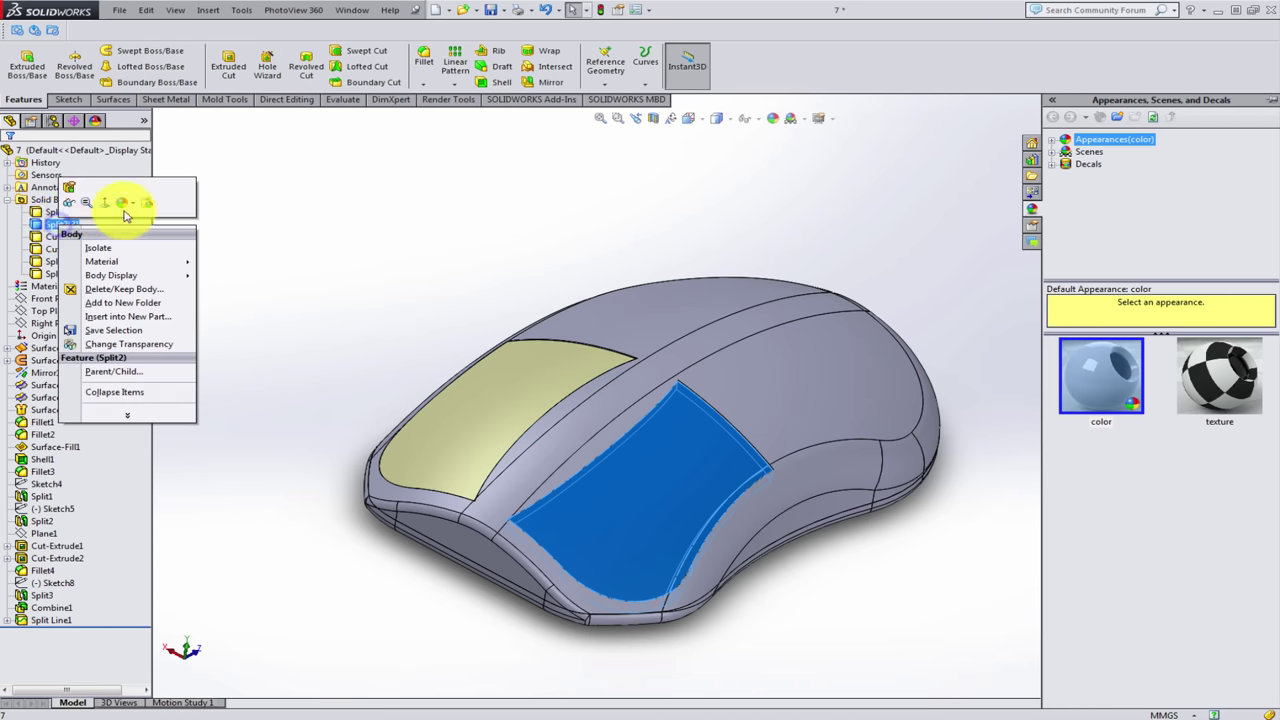
{"action": "left_click", "coordinate": [136, 206]}
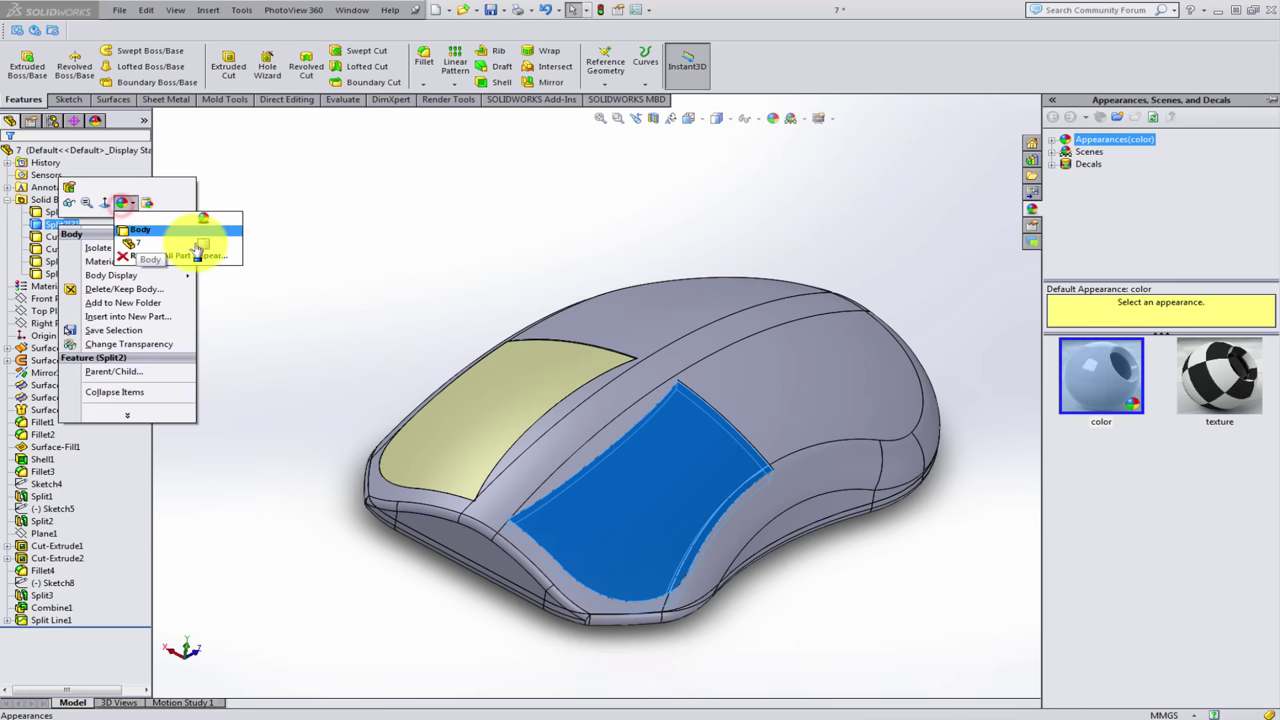
{"action": "left_click", "coordinate": [206, 251]}
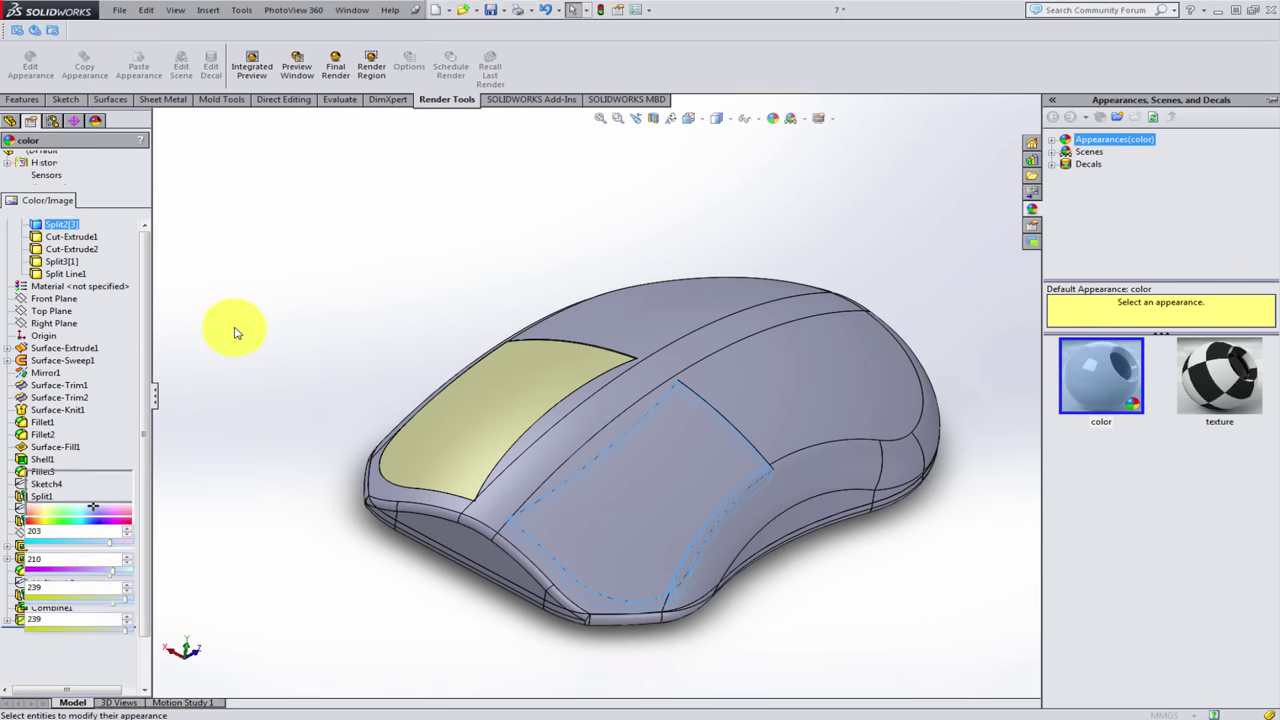
{"action": "left_click", "coordinate": [57, 421]}
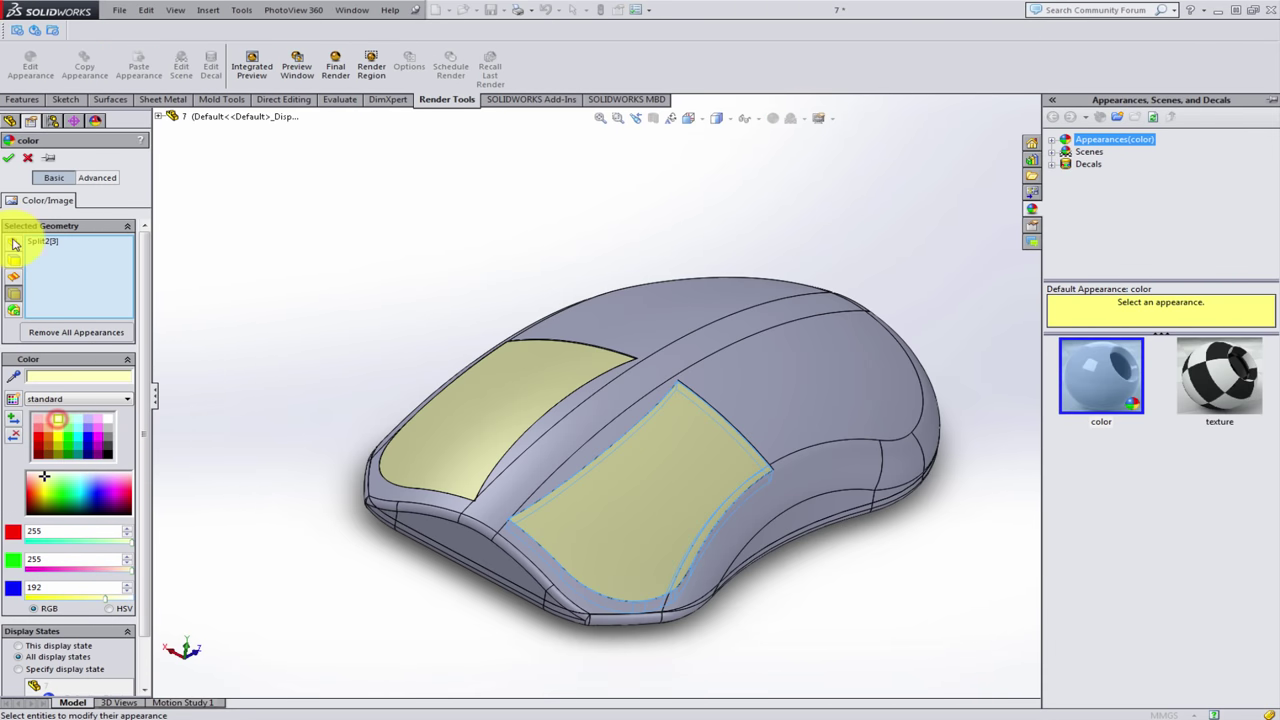
{"action": "left_click", "coordinate": [9, 160]}
{"action": "left_click", "coordinate": [397, 313]}
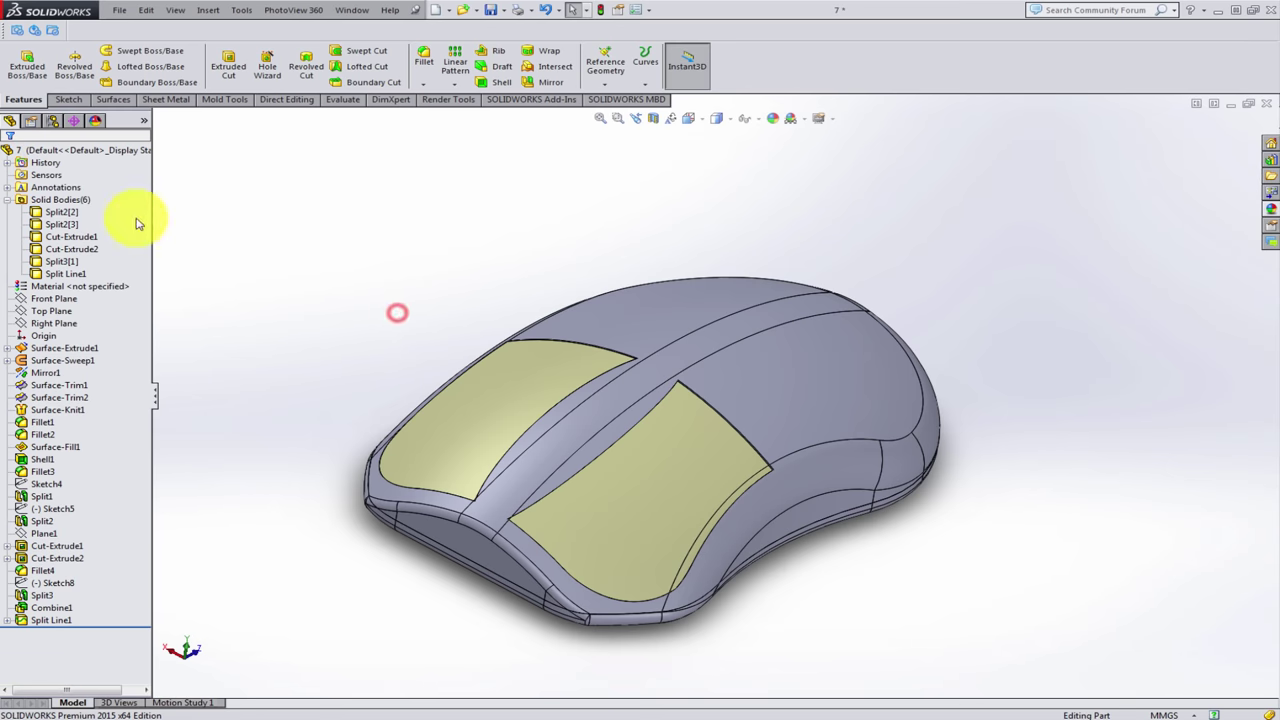
- Colour the base body Split3[1] pink-red
{"action": "right_click", "coordinate": [72, 241]}
{"action": "left_click", "coordinate": [52, 260]}
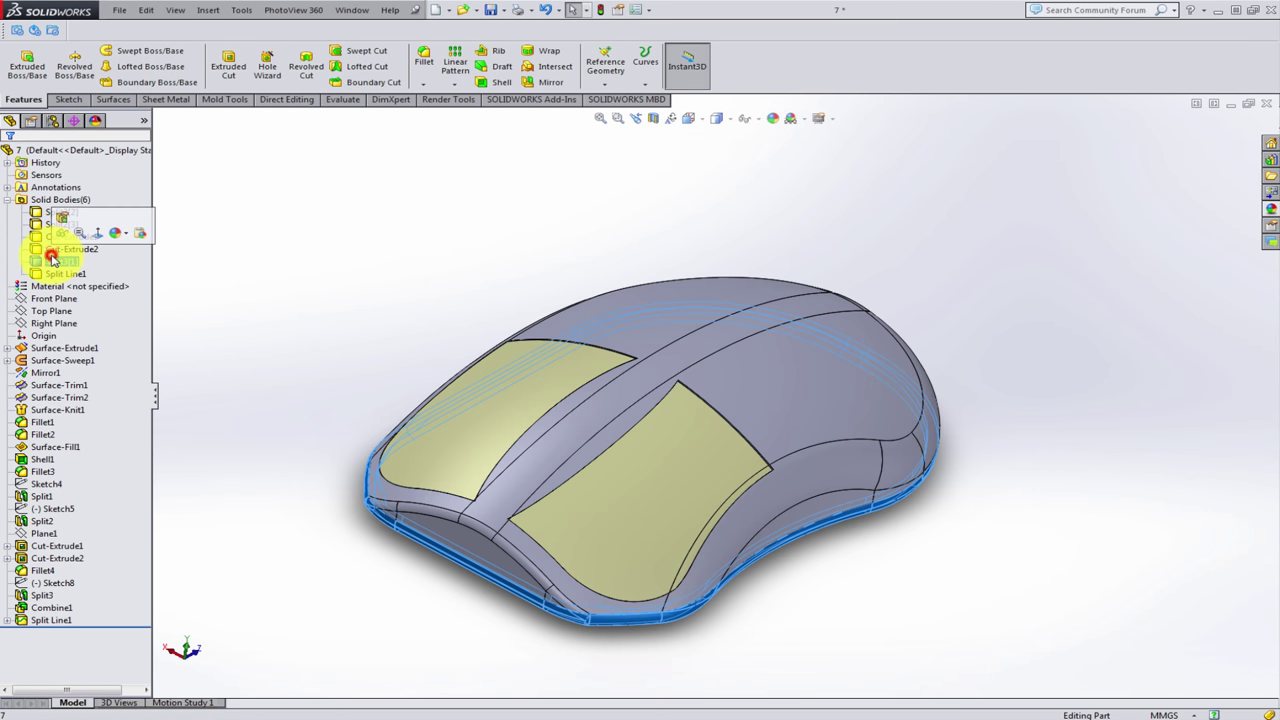
{"action": "right_click", "coordinate": [52, 260]}
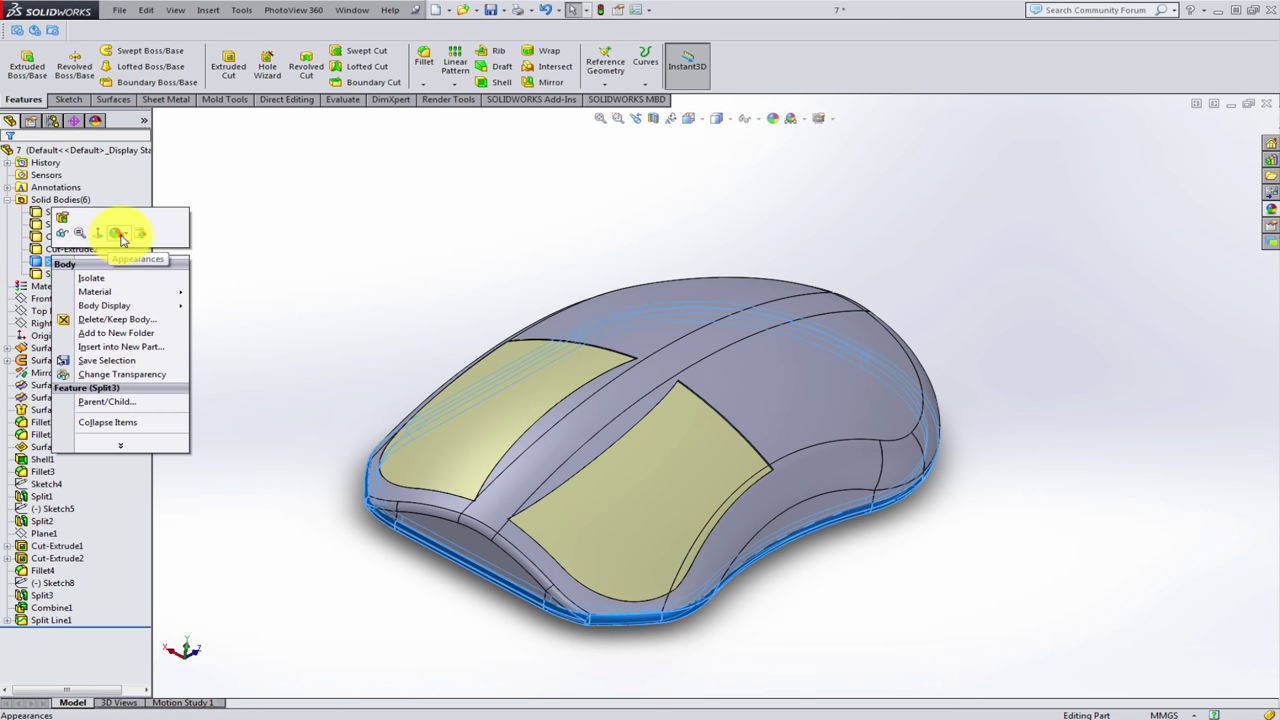
{"action": "left_click", "coordinate": [121, 238]}
{"action": "left_click", "coordinate": [178, 255]}
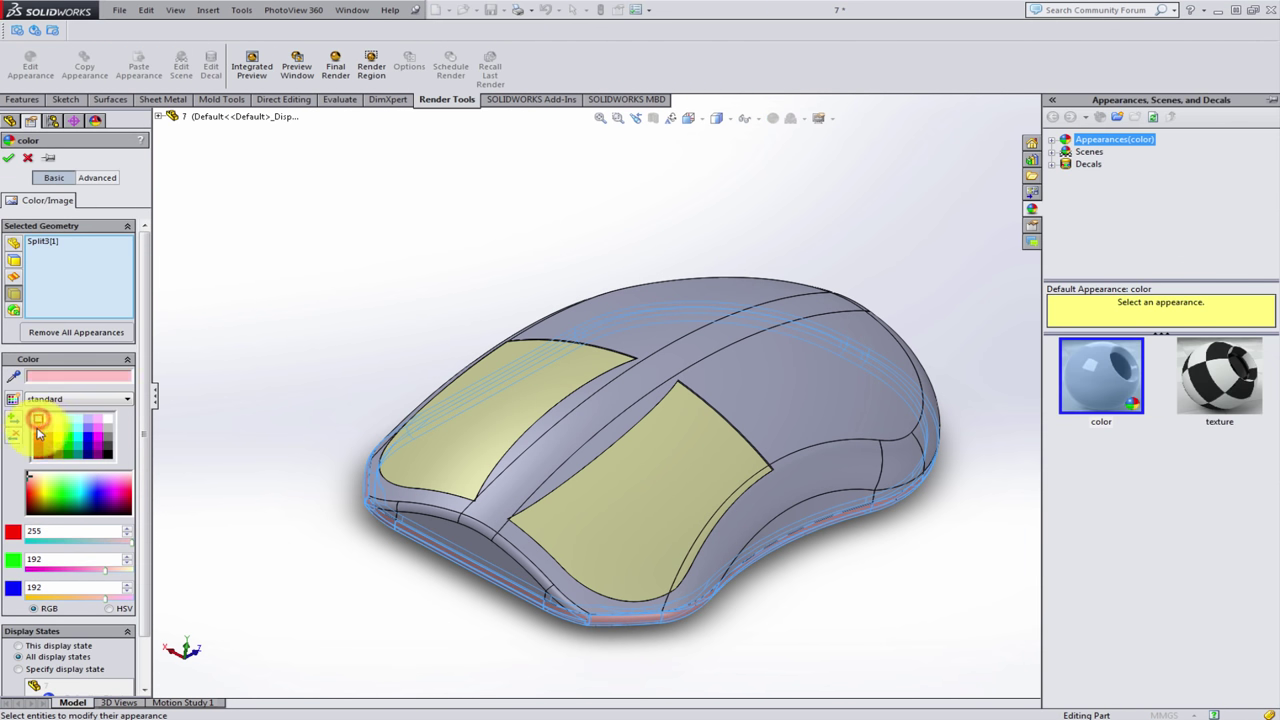
{"action": "left_click", "coordinate": [38, 428]}
{"action": "left_click", "coordinate": [9, 159]}
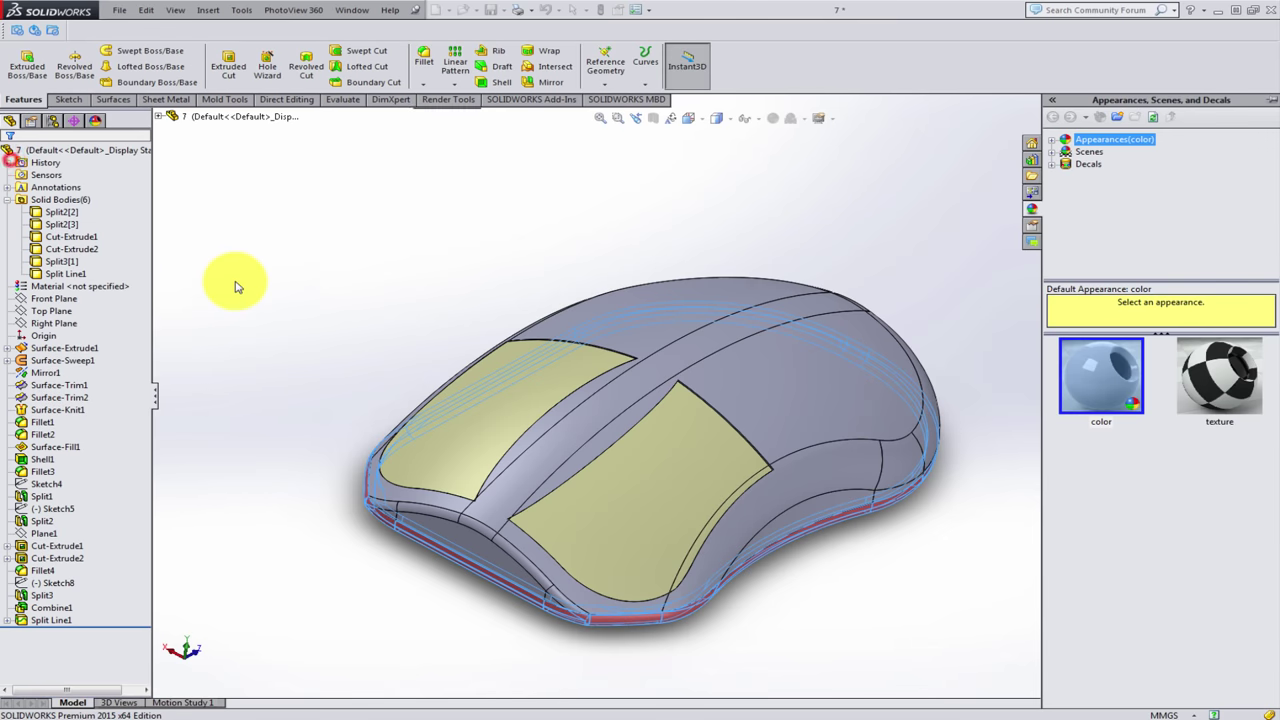
- Set the whole part's appearance to light pink (RGB 255, 192, 255)
{"action": "right_click", "coordinate": [678, 323]}
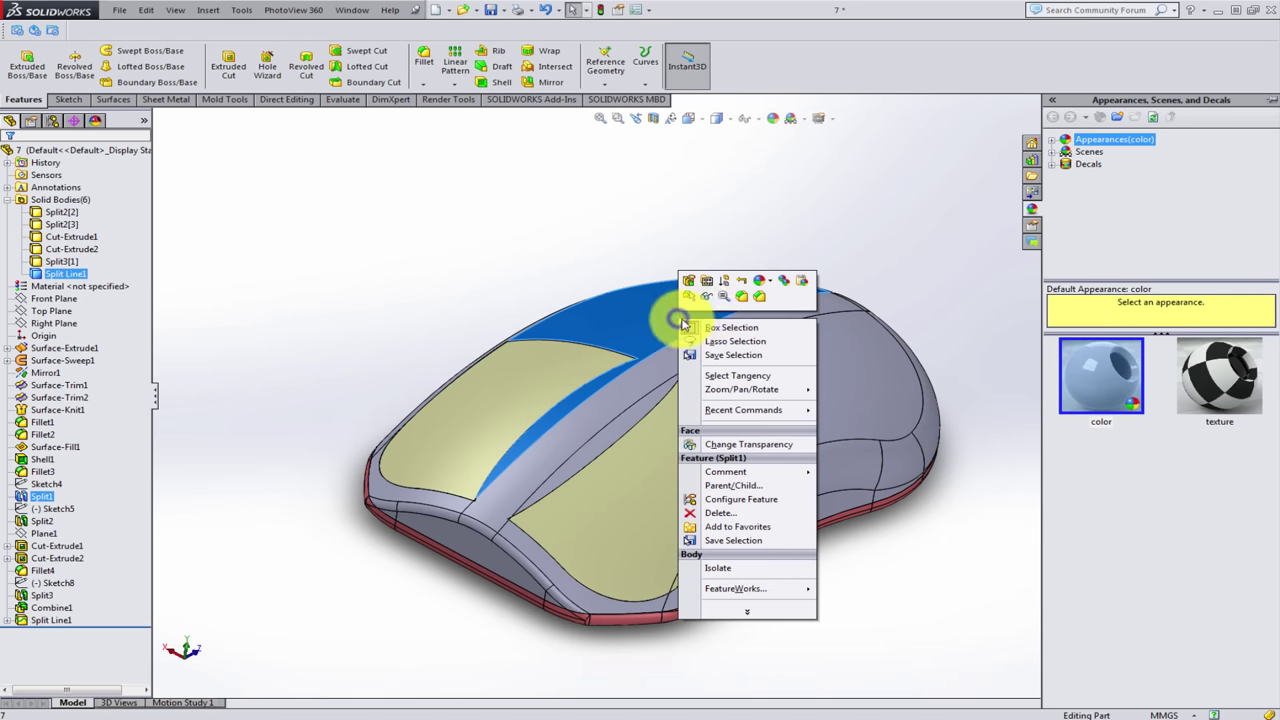
{"action": "left_click", "coordinate": [762, 281]}
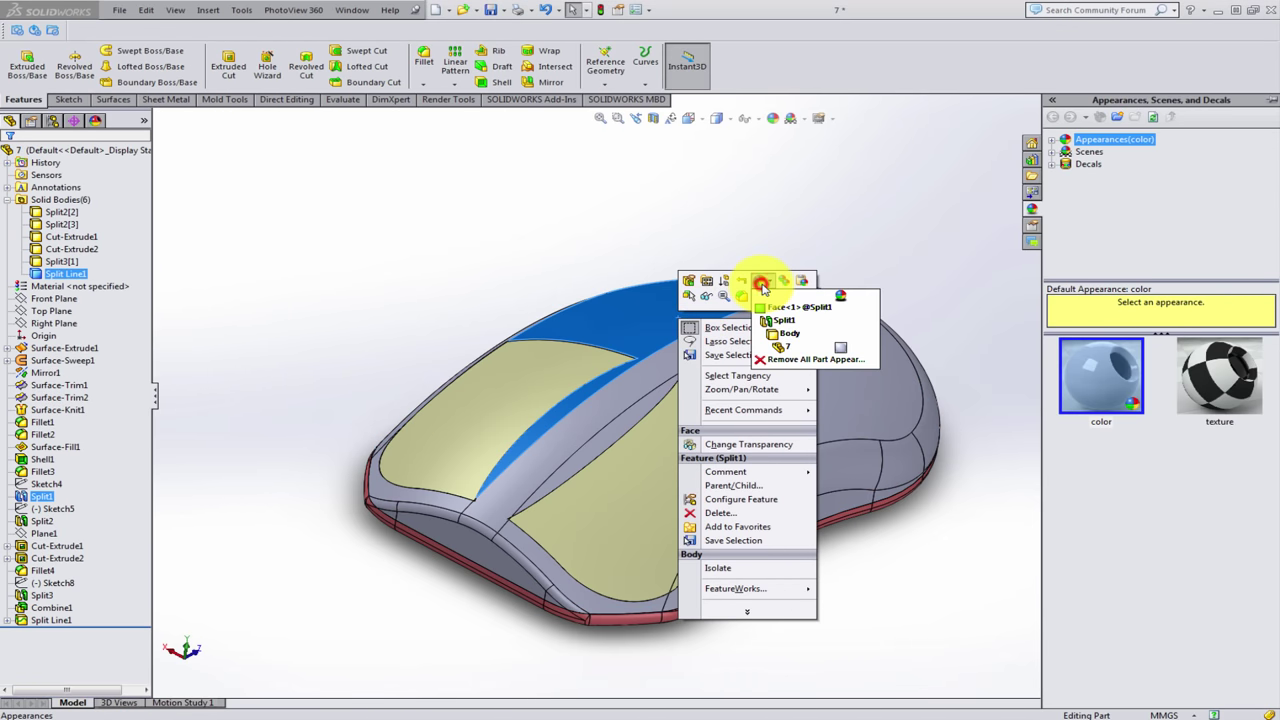
{"action": "left_click", "coordinate": [839, 350]}
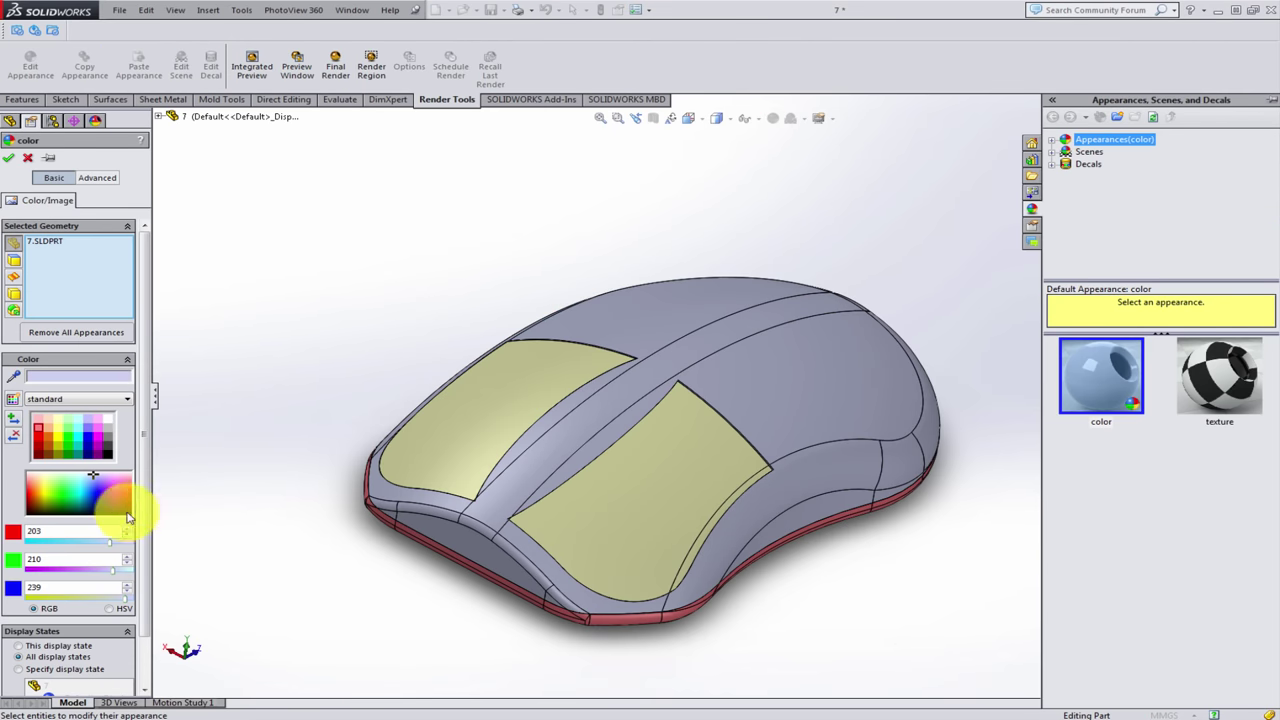
{"action": "left_click", "coordinate": [69, 421]}
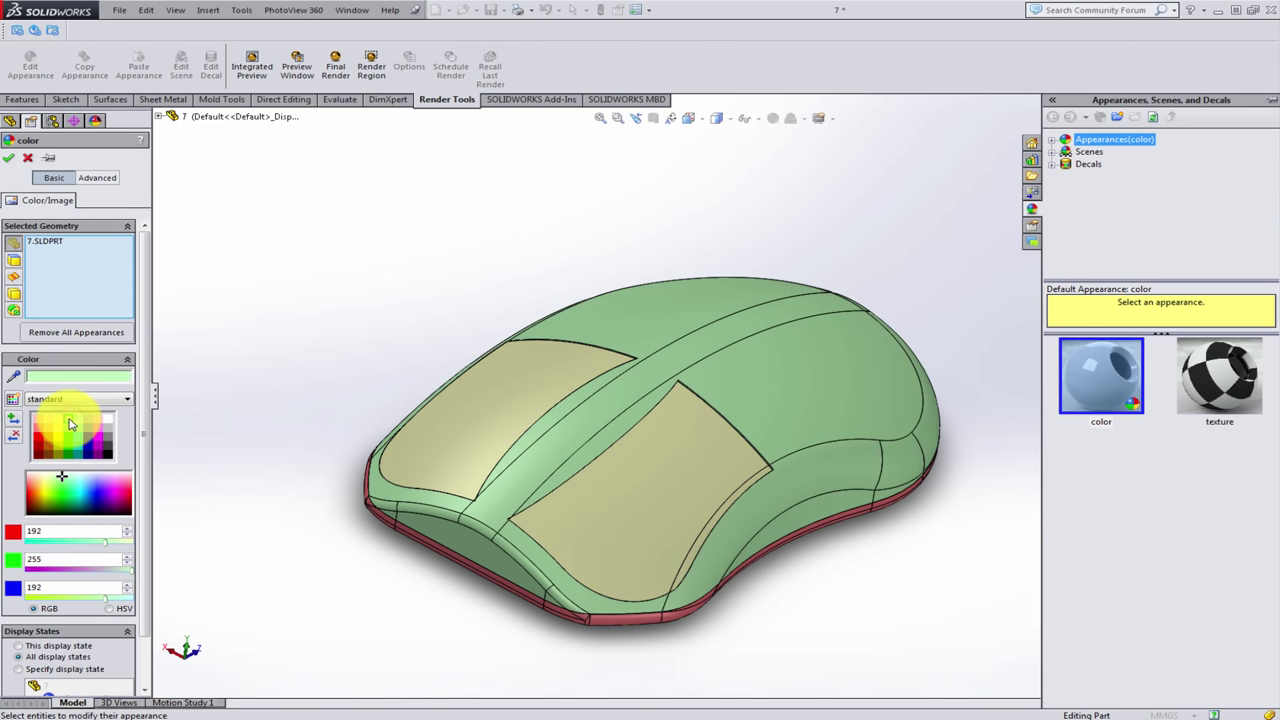
{"action": "left_click", "coordinate": [99, 420]}
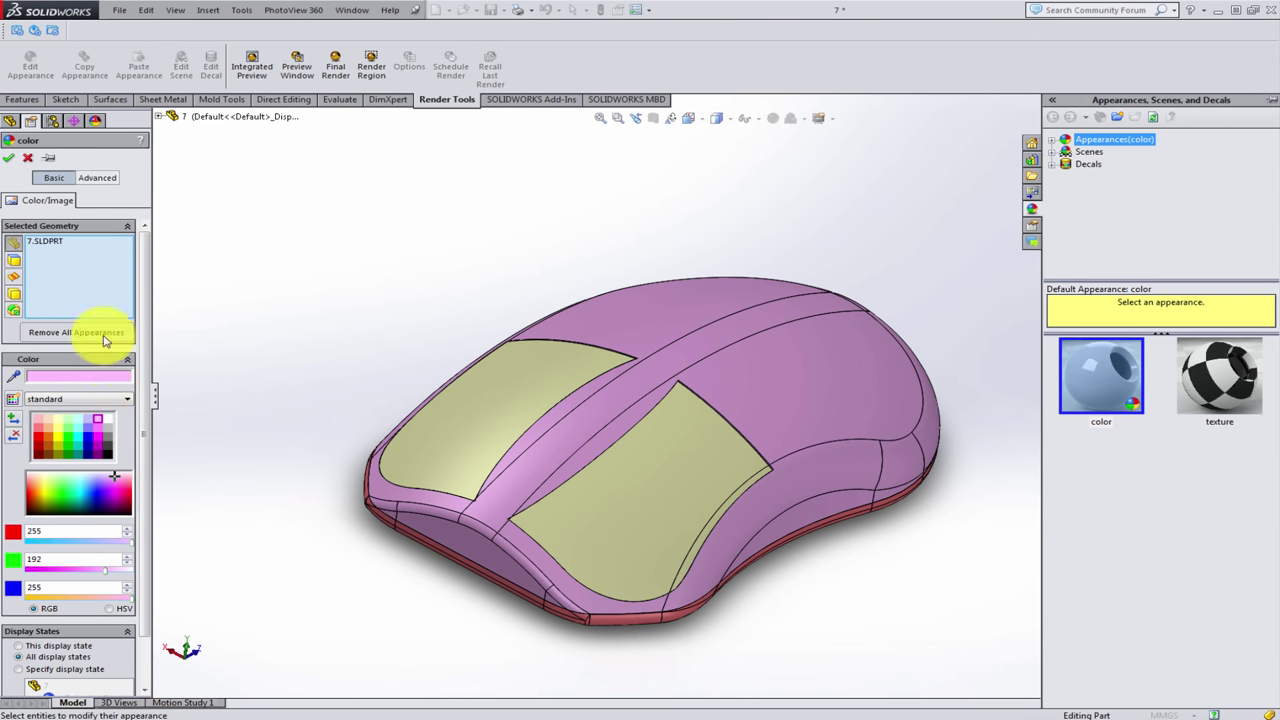
{"action": "left_click", "coordinate": [16, 157]}
{"action": "left_click", "coordinate": [371, 329]}
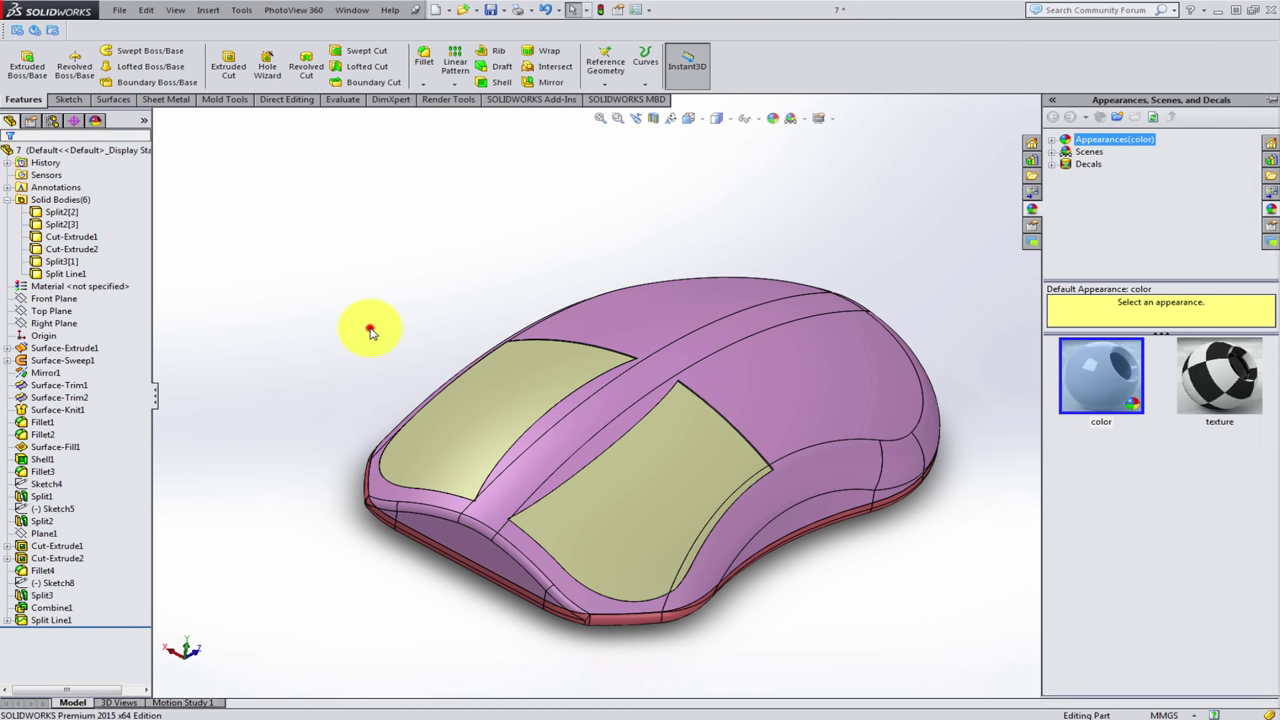
- Hide the right and left button bodies
{"action": "middle_click_drag", "start_coordinate": [716, 537], "coordinate": [751, 551]}
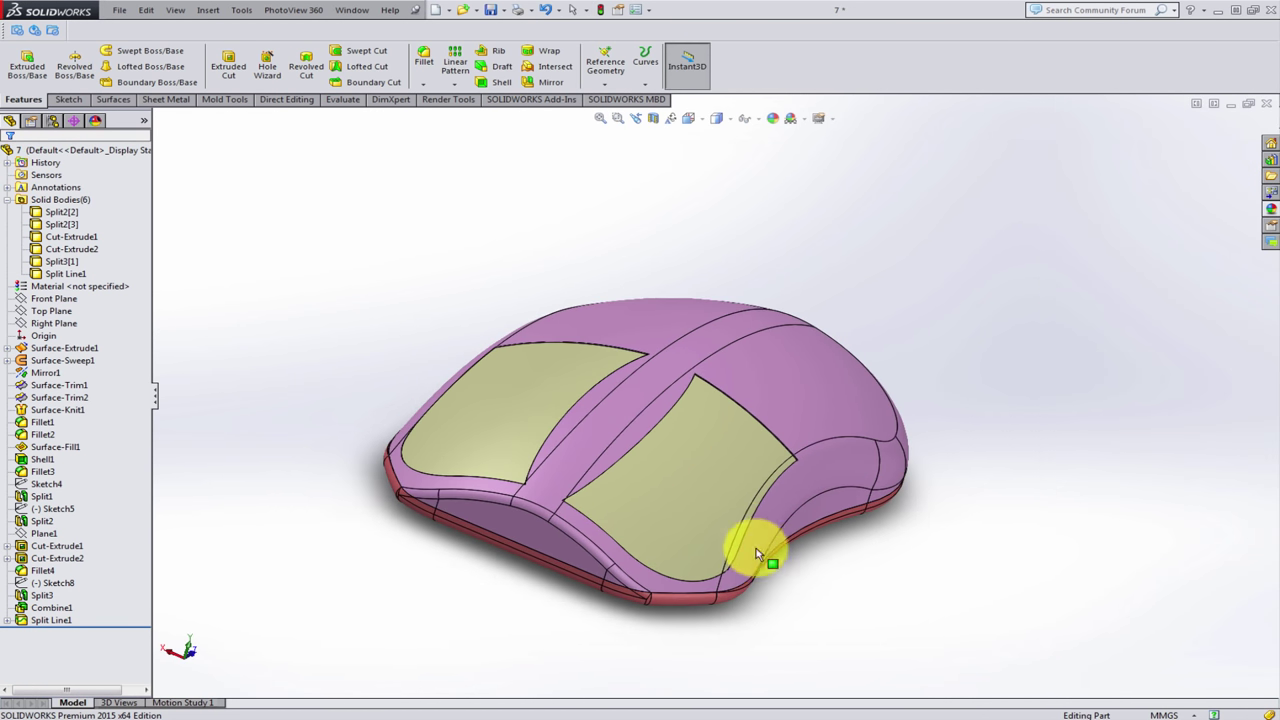
{"action": "left_click", "coordinate": [748, 458]}
{"action": "left_click", "coordinate": [805, 418]}
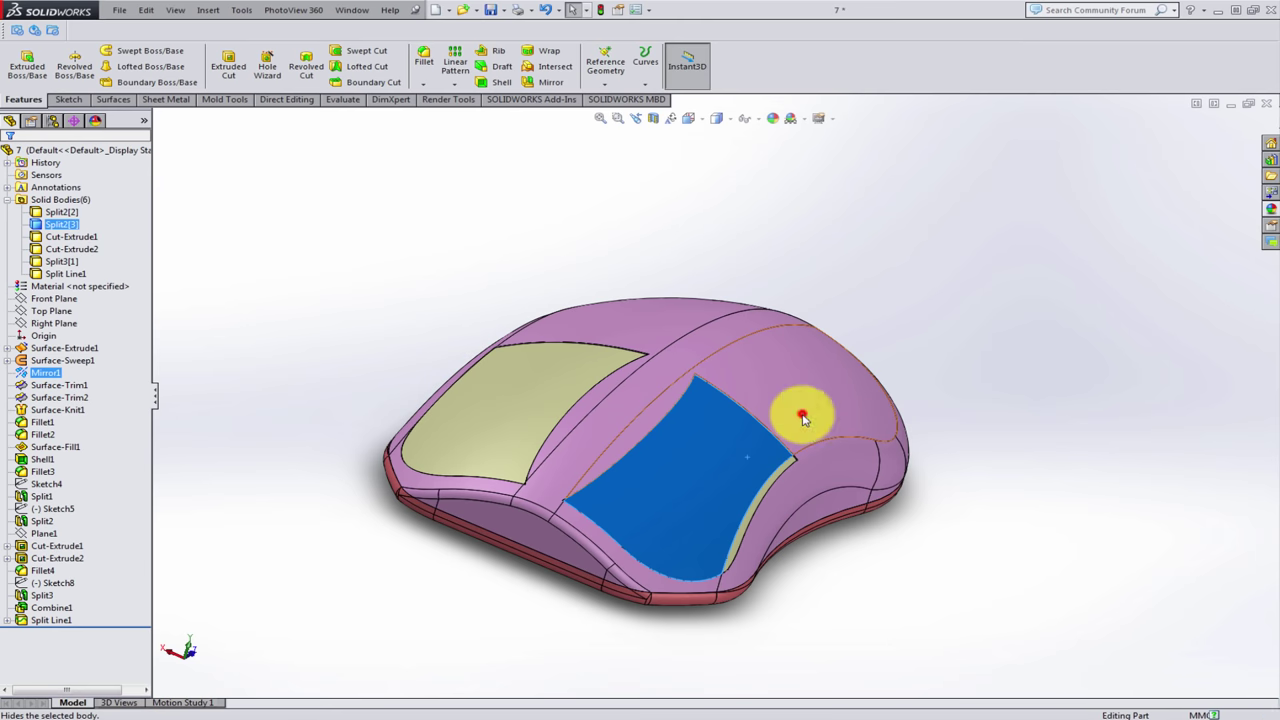
{"action": "left_click", "coordinate": [505, 408]}
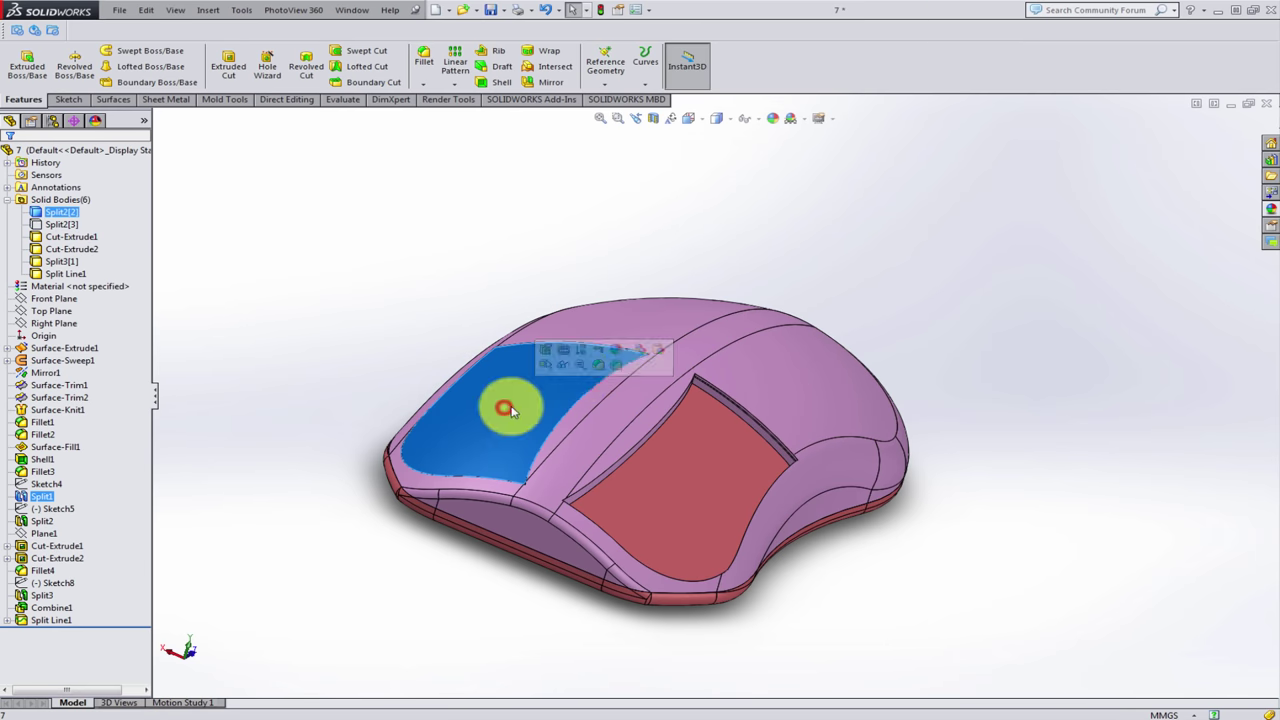
{"action": "left_click", "coordinate": [568, 370]}
- Hide the bodies under the button openings and the two cut bodies, leaving the pink shell
{"action": "left_click", "coordinate": [703, 492]}
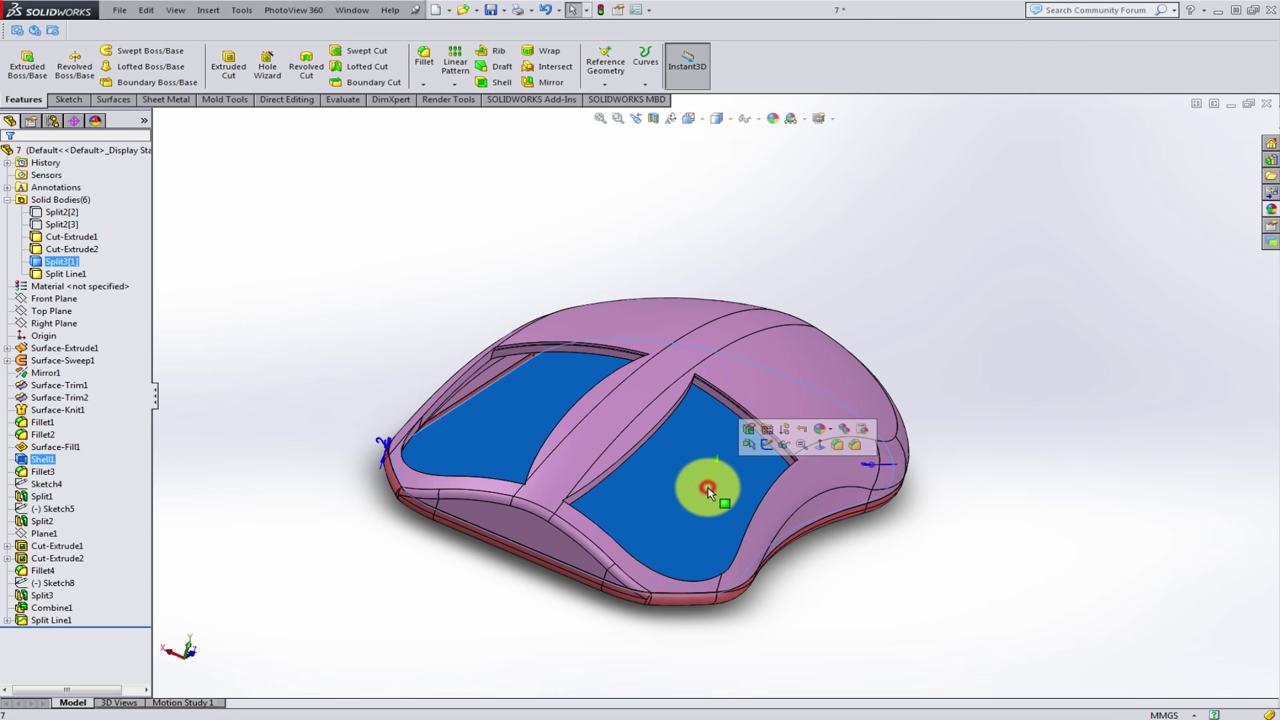
{"action": "left_click", "coordinate": [786, 450]}
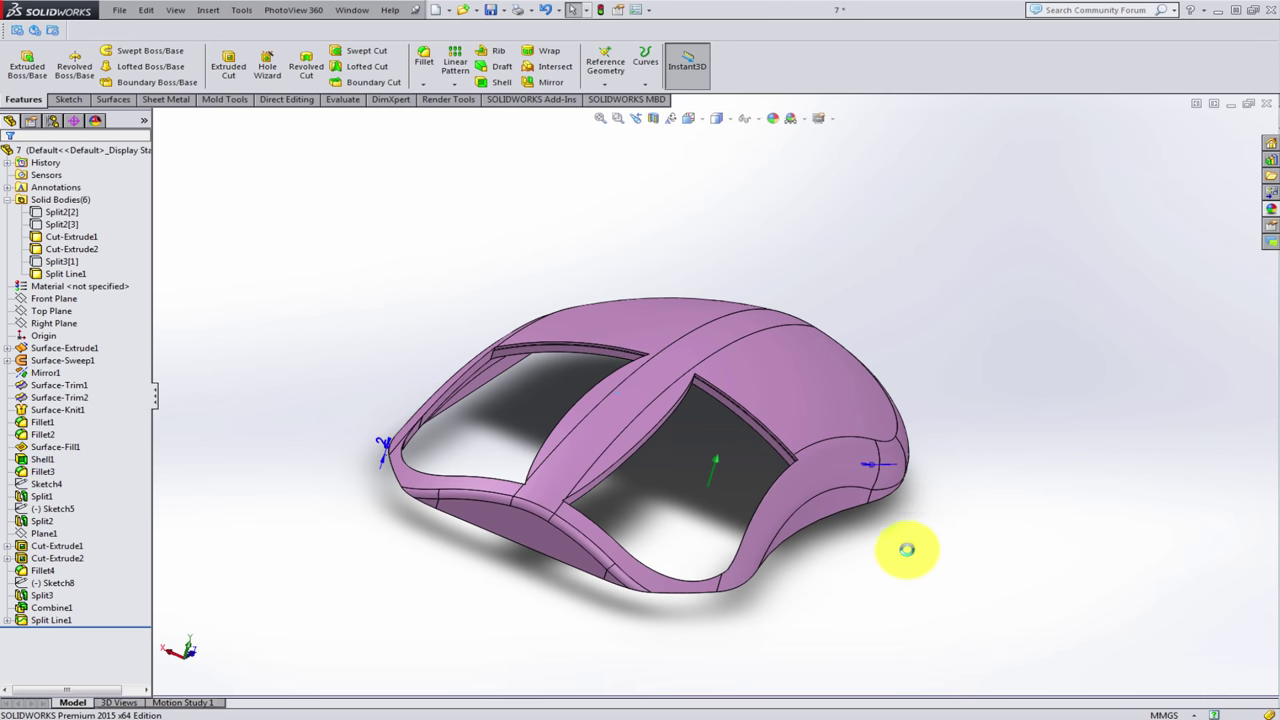
{"action": "mouse_move", "coordinate": [920, 543]}
{"action": "middle_mouse_down"}
{"action": "mouse_move", "coordinate": [766, 413]}
{"action": "mouse_move", "coordinate": [786, 386]}
{"action": "middle_mouse_up"}
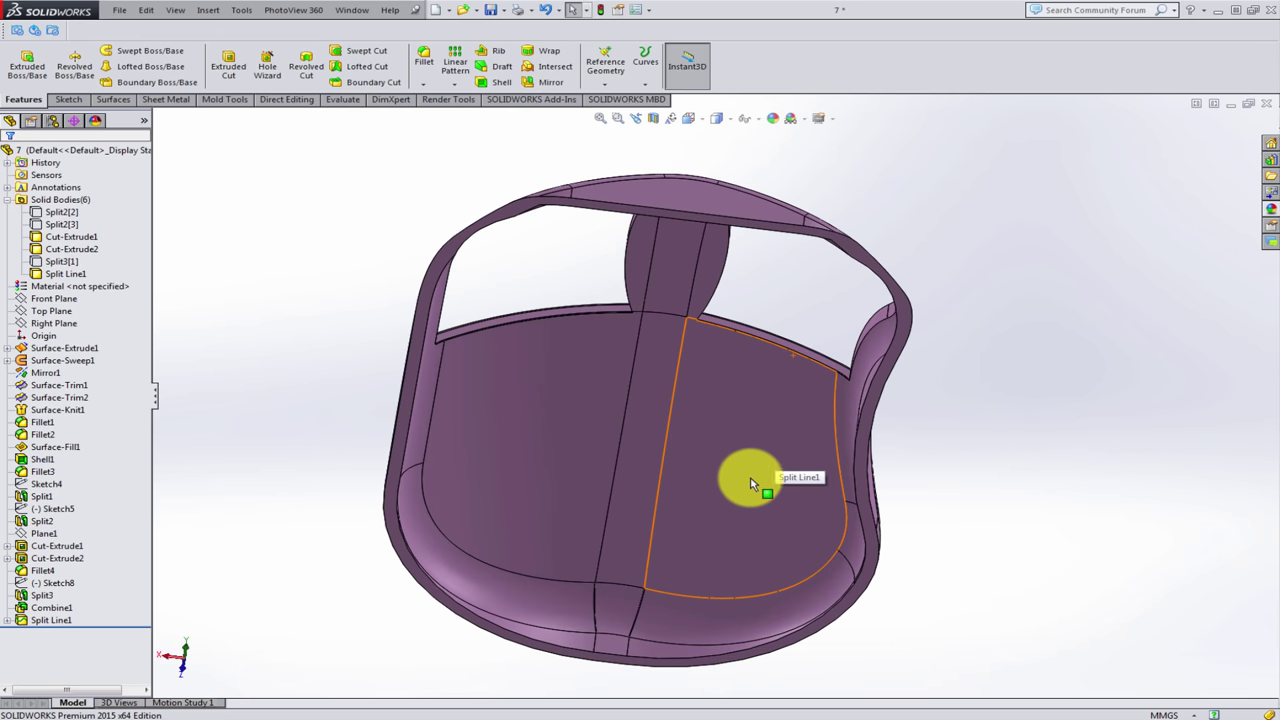
{"action": "middle_click_drag", "start_coordinate": [721, 492], "coordinate": [757, 517]}
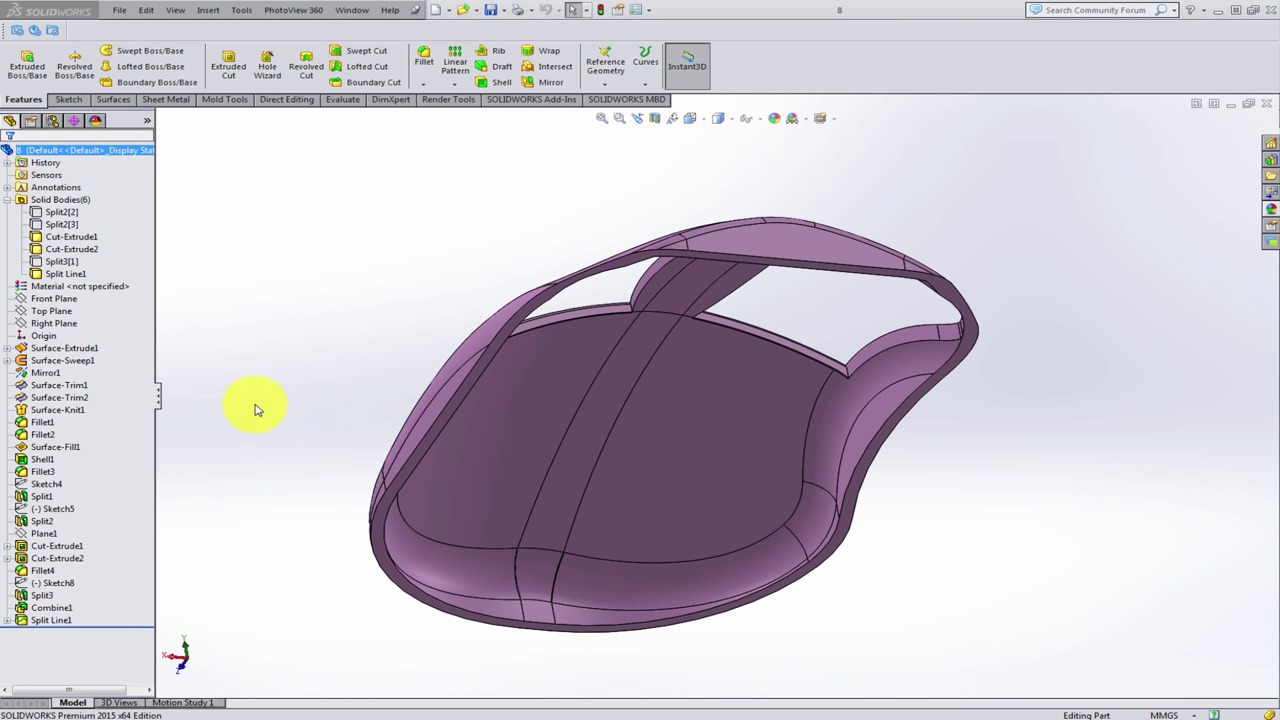
{"action": "left_click", "coordinate": [93, 248]}
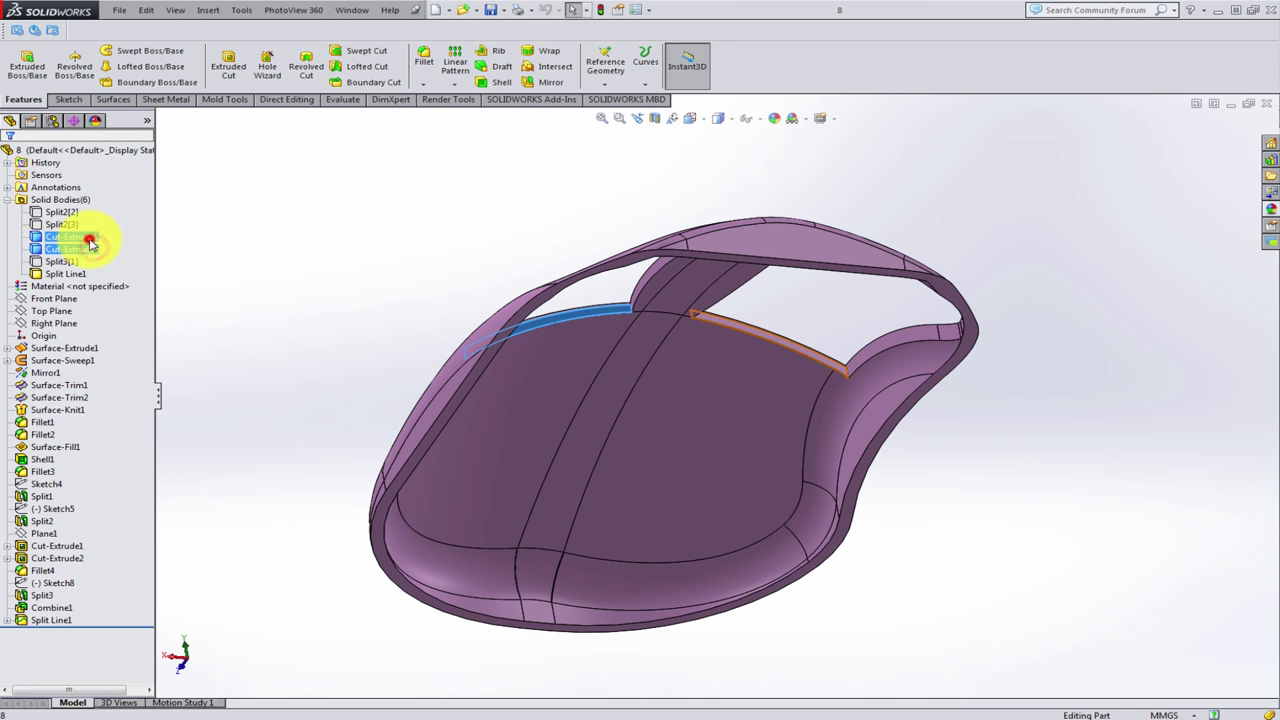
{"action": "left_click", "coordinate": [99, 220]}
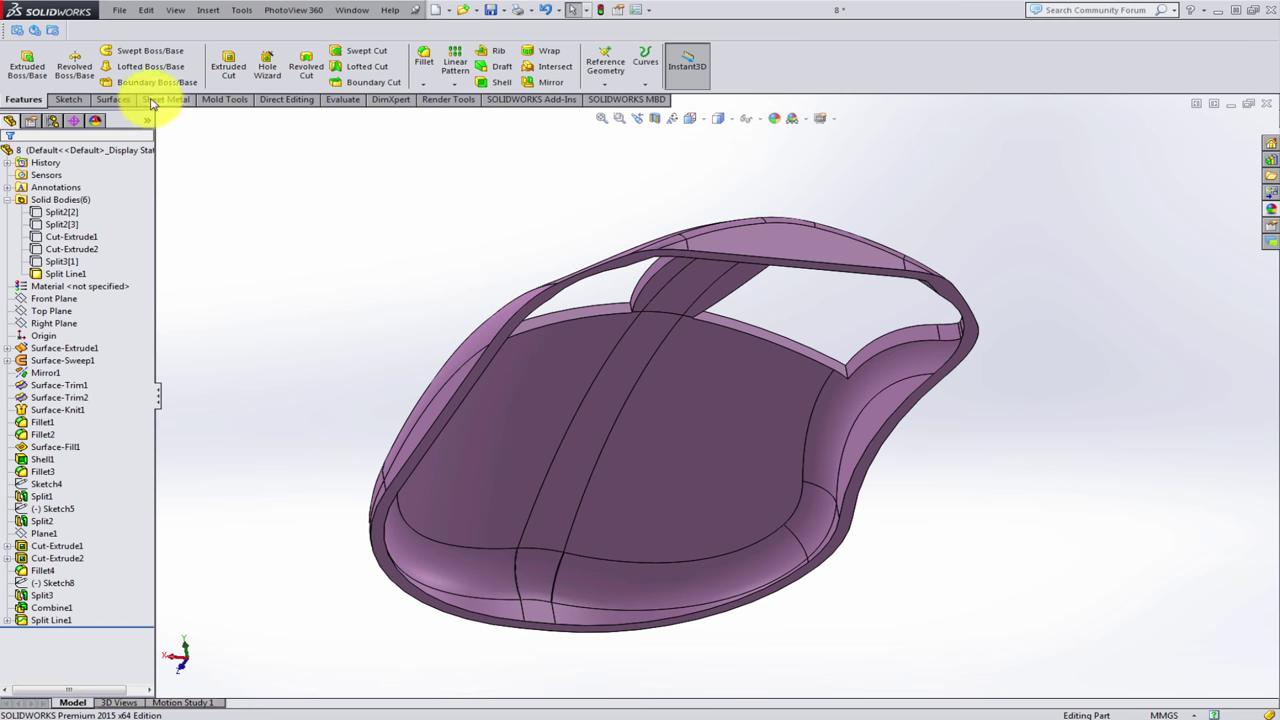
{"action": "left_click", "coordinate": [118, 100]}
- Offset the three top faces 1.00mm inward as Surface-Offset1, then select it under Surface Bodies
{"action": "left_click", "coordinate": [320, 74]}
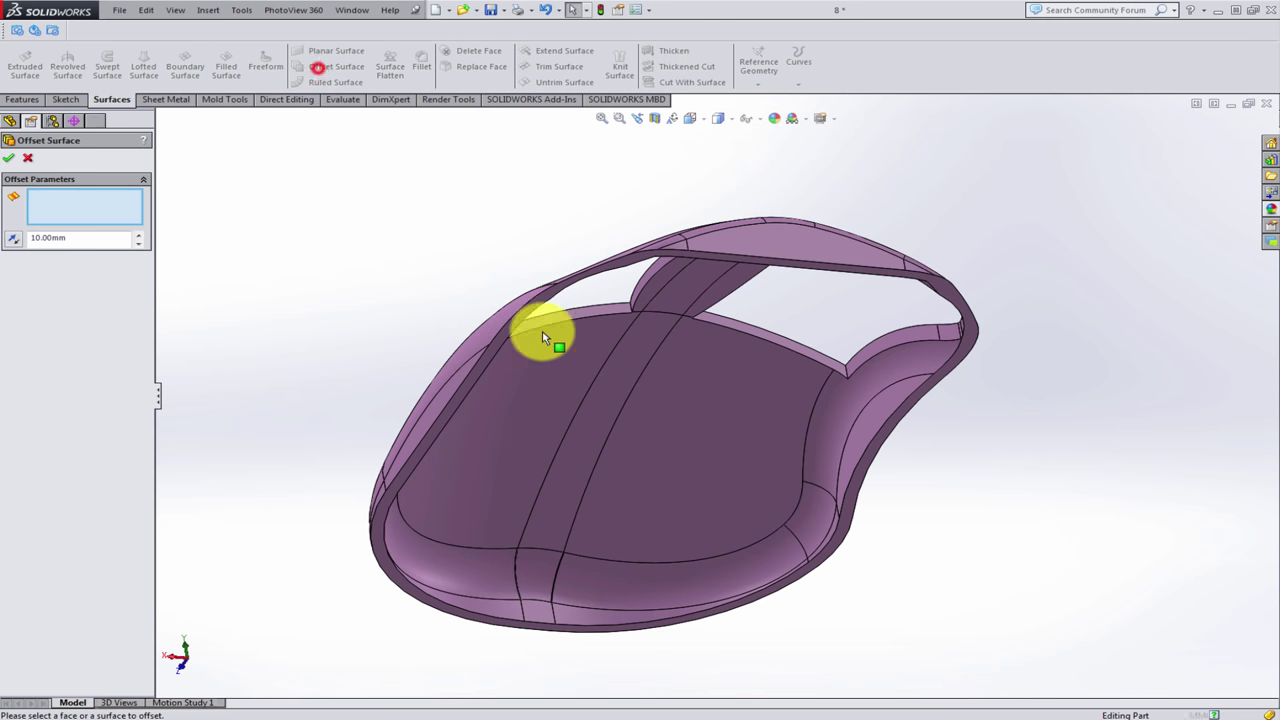
{"action": "left_click", "coordinate": [545, 381]}
{"action": "left_click", "coordinate": [623, 352]}
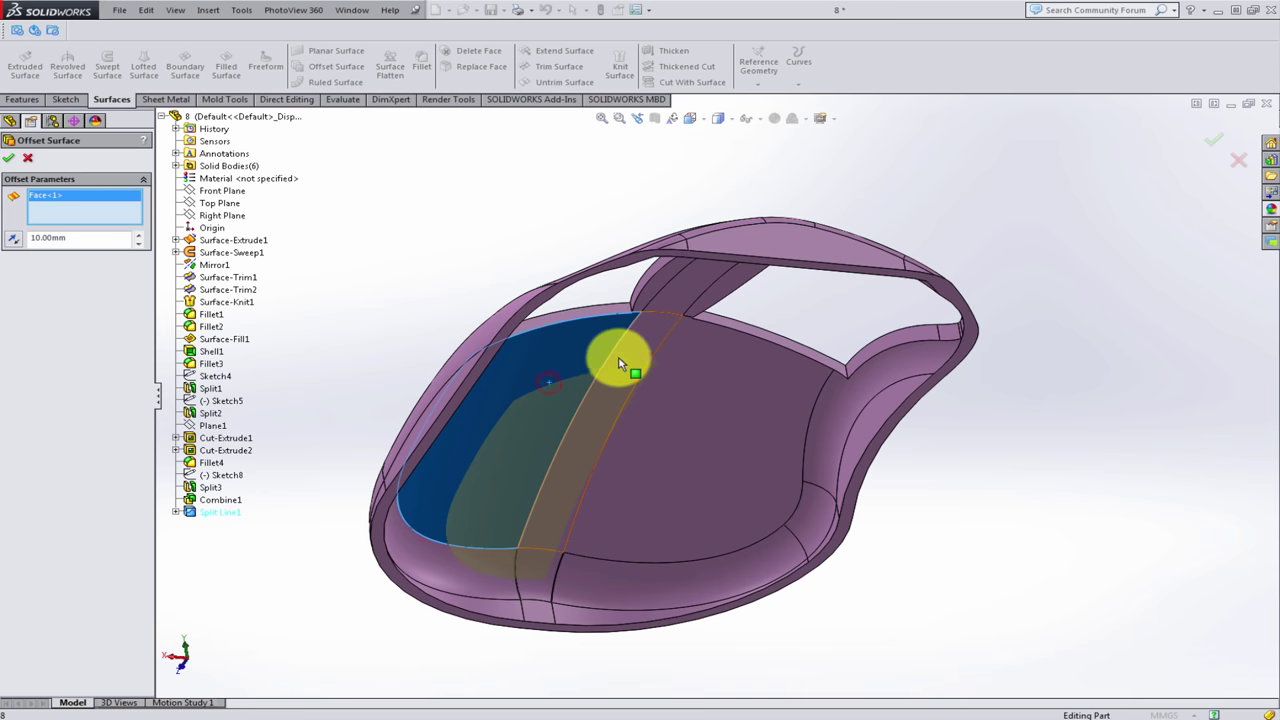
{"action": "left_click", "coordinate": [706, 360]}
{"action": "scroll", "coordinate": [720, 366], "scroll_direction": "down", "scroll_amount": 4}
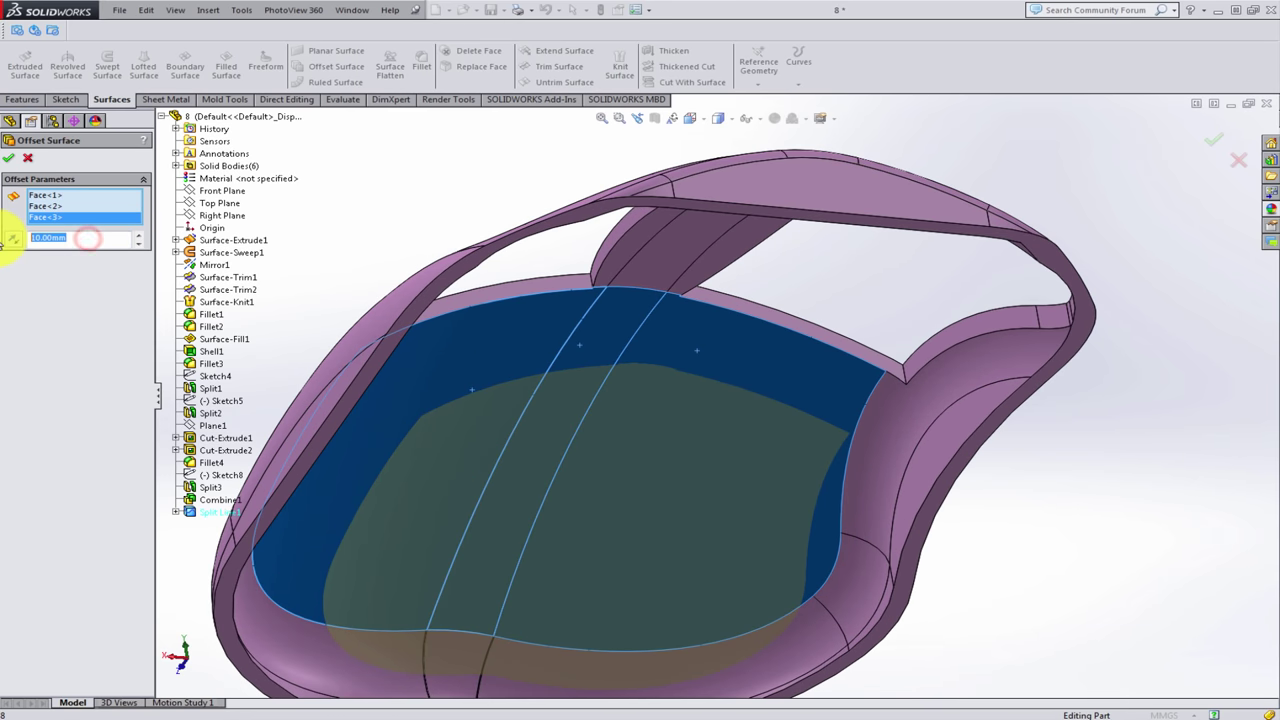
{"action": "type", "text": "1"}
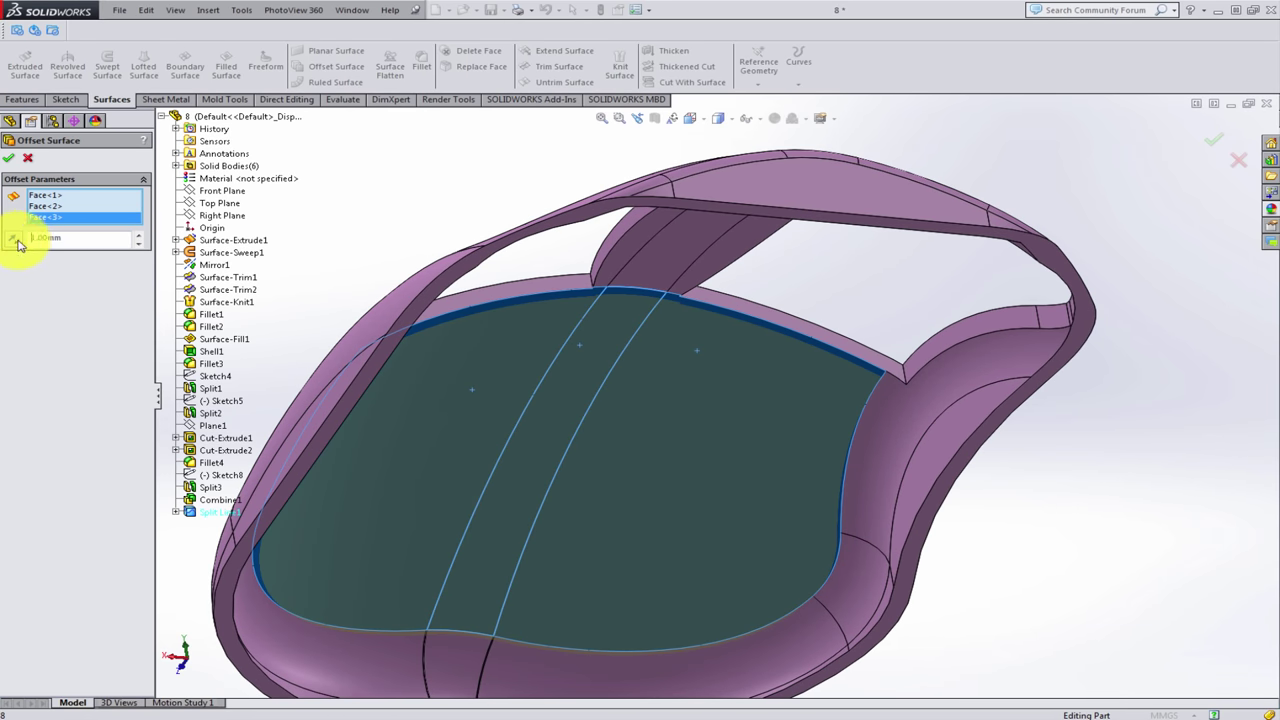
{"action": "left_click", "coordinate": [12, 240]}
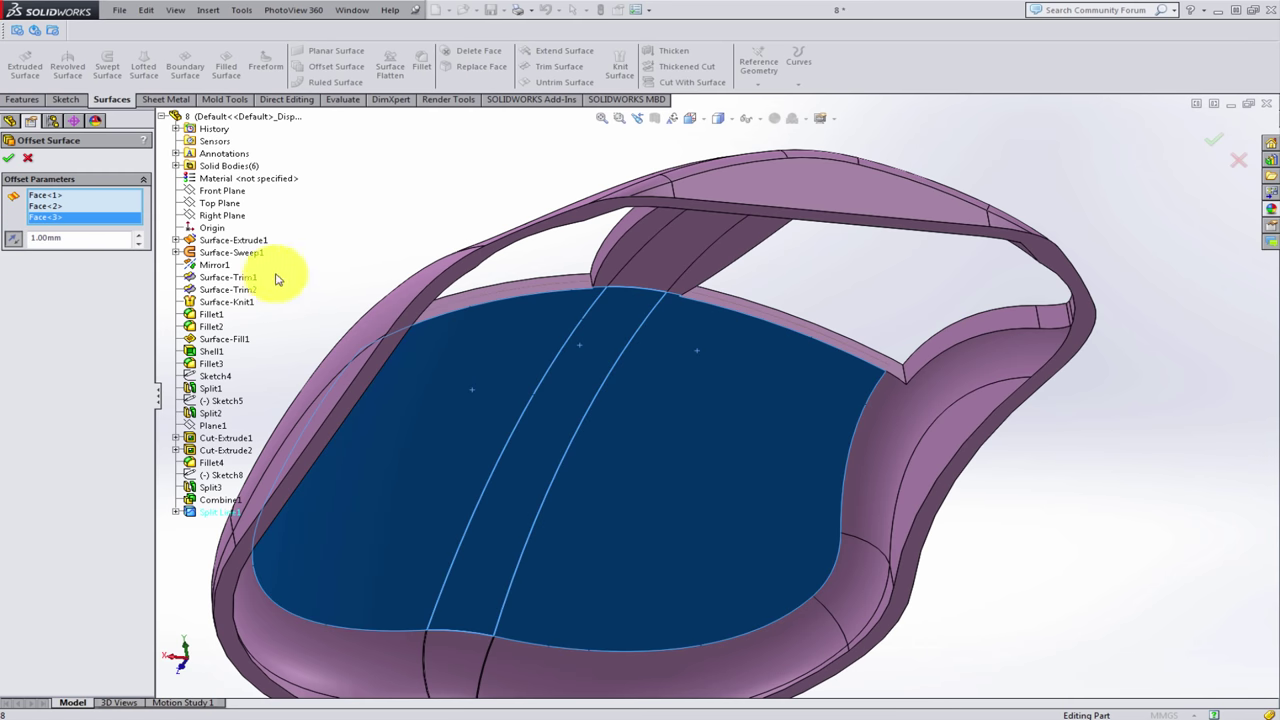
{"action": "scroll", "coordinate": [520, 277], "scroll_direction": "down", "scroll_amount": 3}
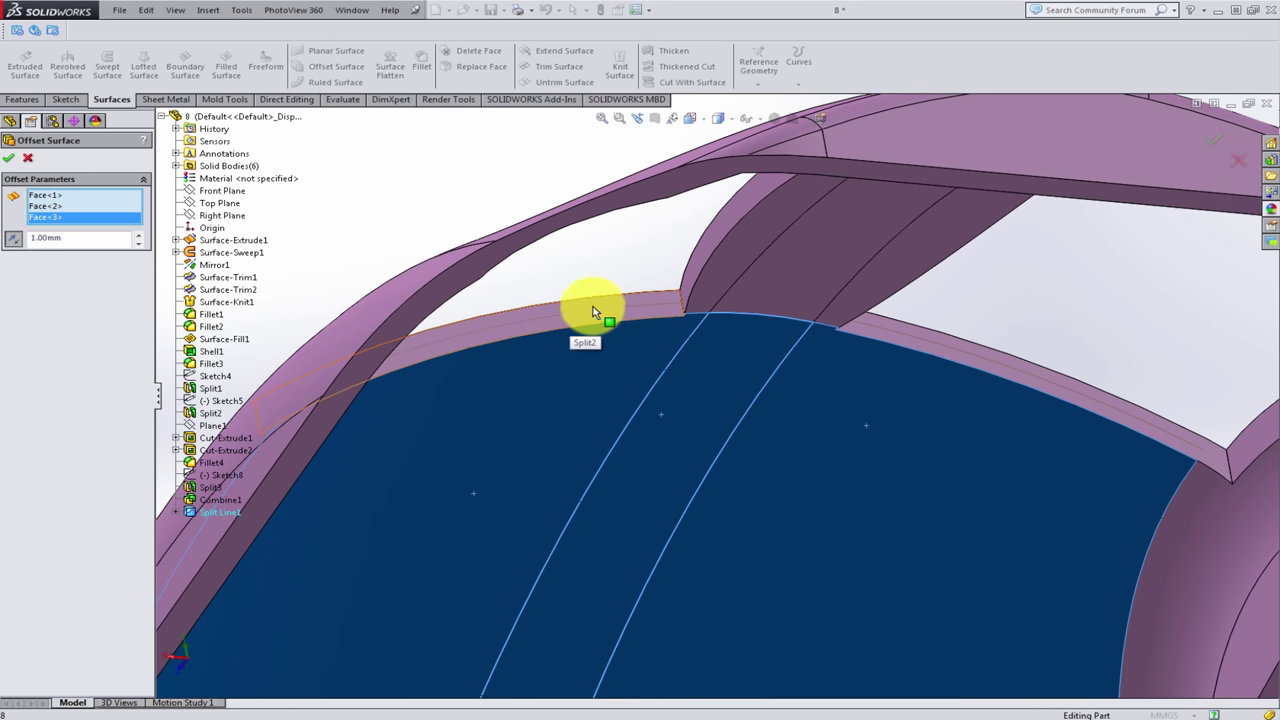
{"action": "left_click", "coordinate": [10, 160]}
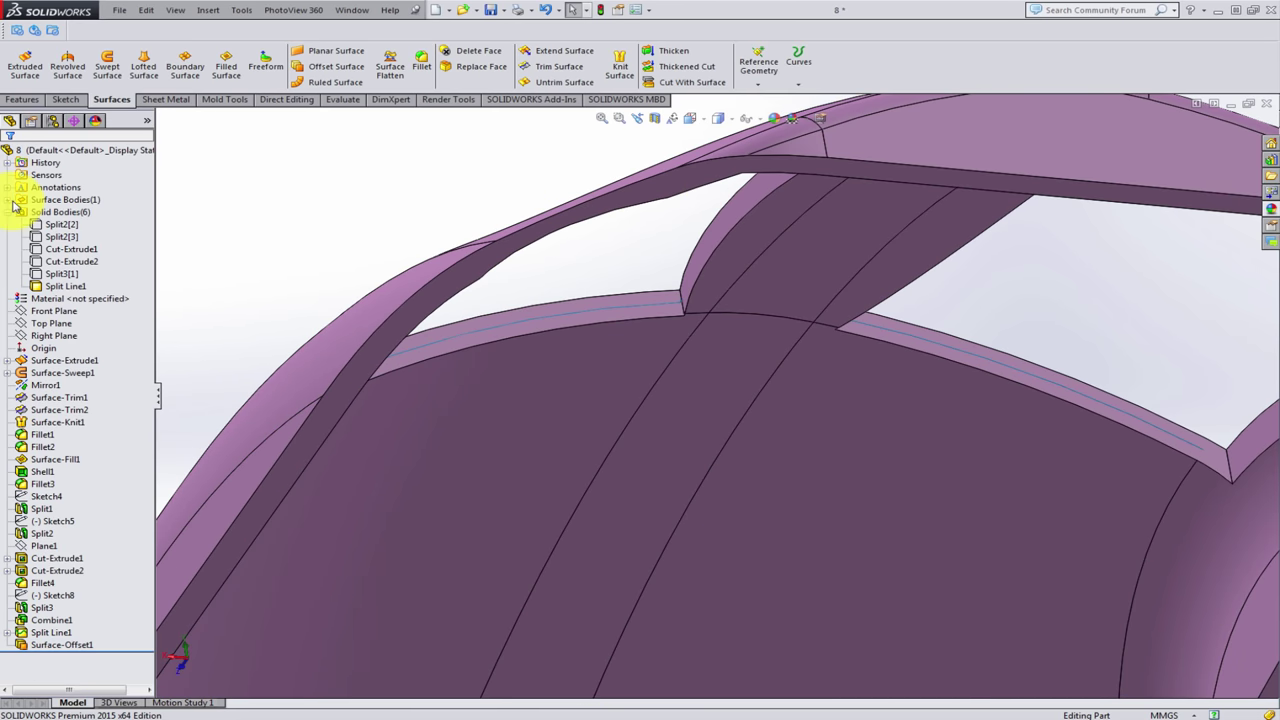
{"action": "left_click", "coordinate": [8, 200]}
{"action": "left_click", "coordinate": [85, 213]}
{"action": "scroll", "coordinate": [398, 311], "scroll_direction": "up", "scroll_amount": 3}
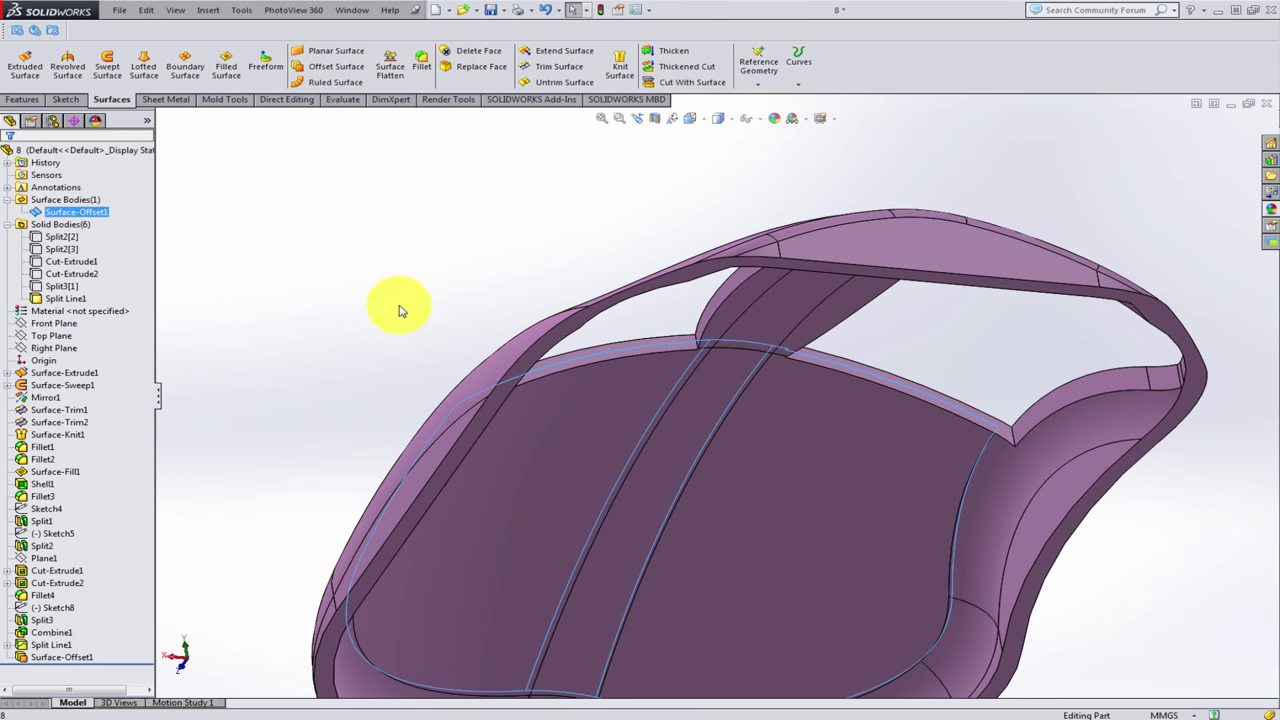
- Cut-thicken Surface-Offset1 by 1.00mm on both sides into the shell's faces
{"action": "left_click", "coordinate": [687, 66]}
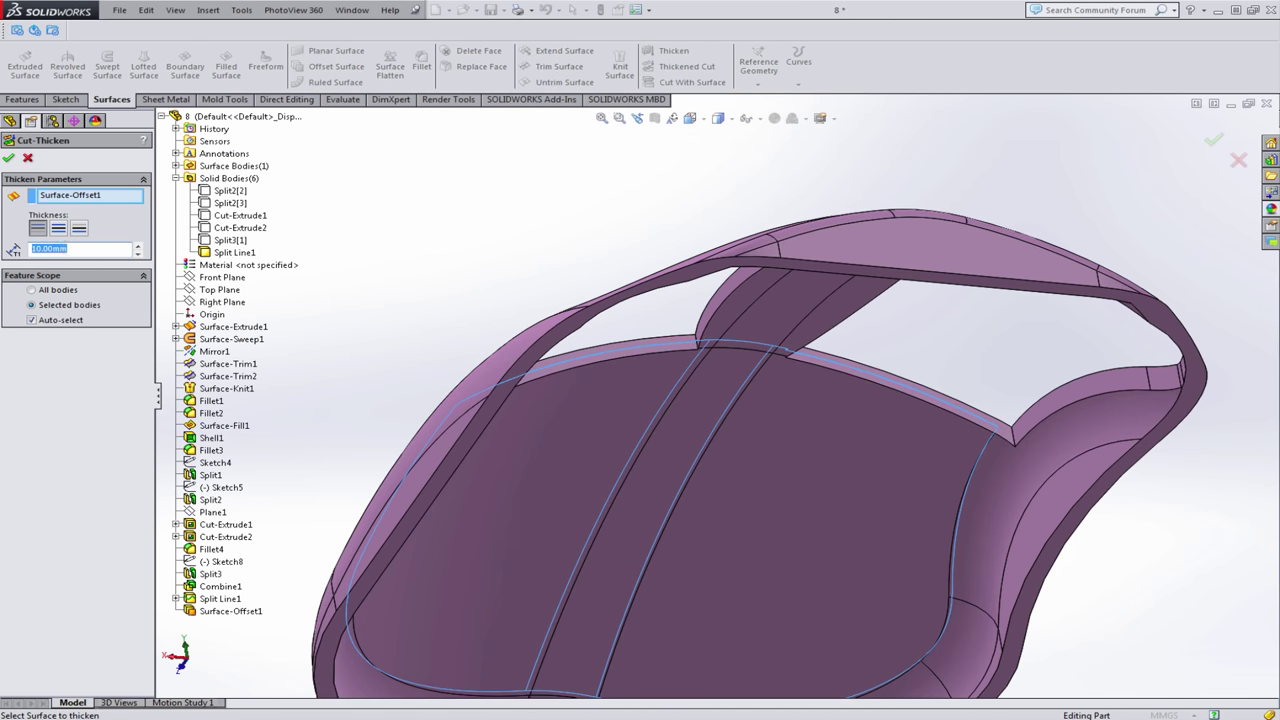
{"action": "left_click", "coordinate": [79, 227]}
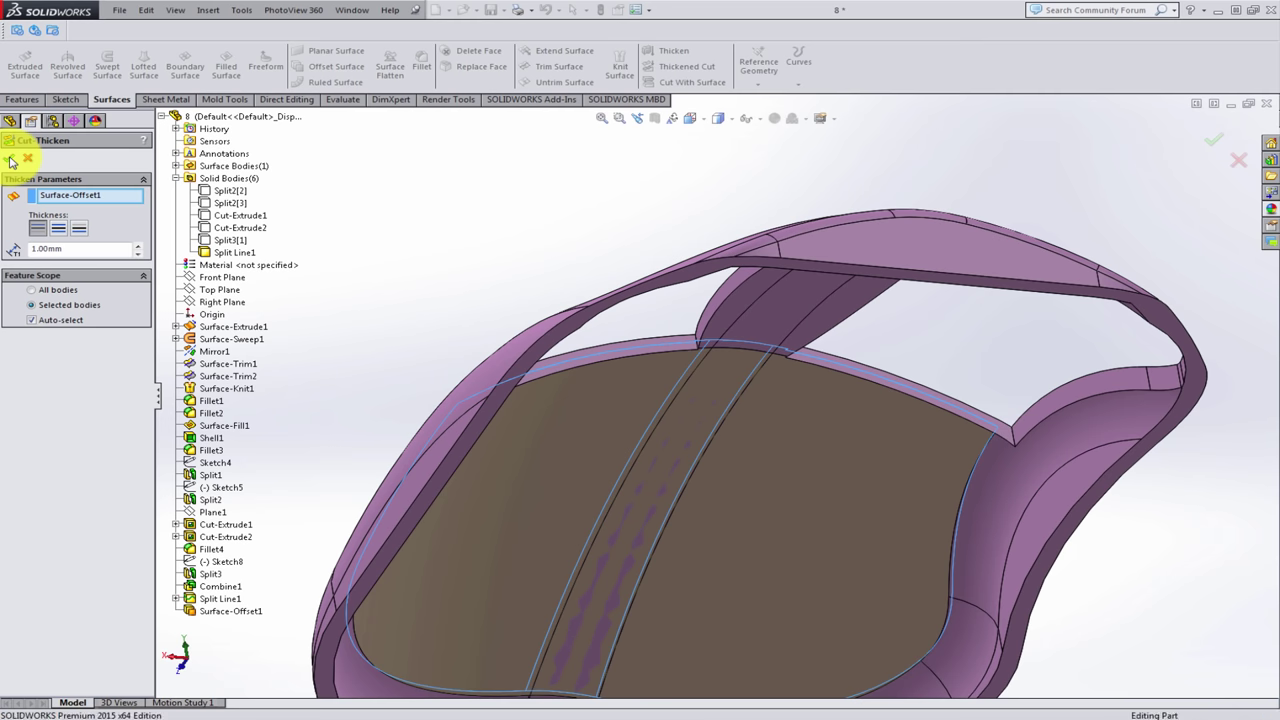
{"action": "left_click", "coordinate": [12, 161]}
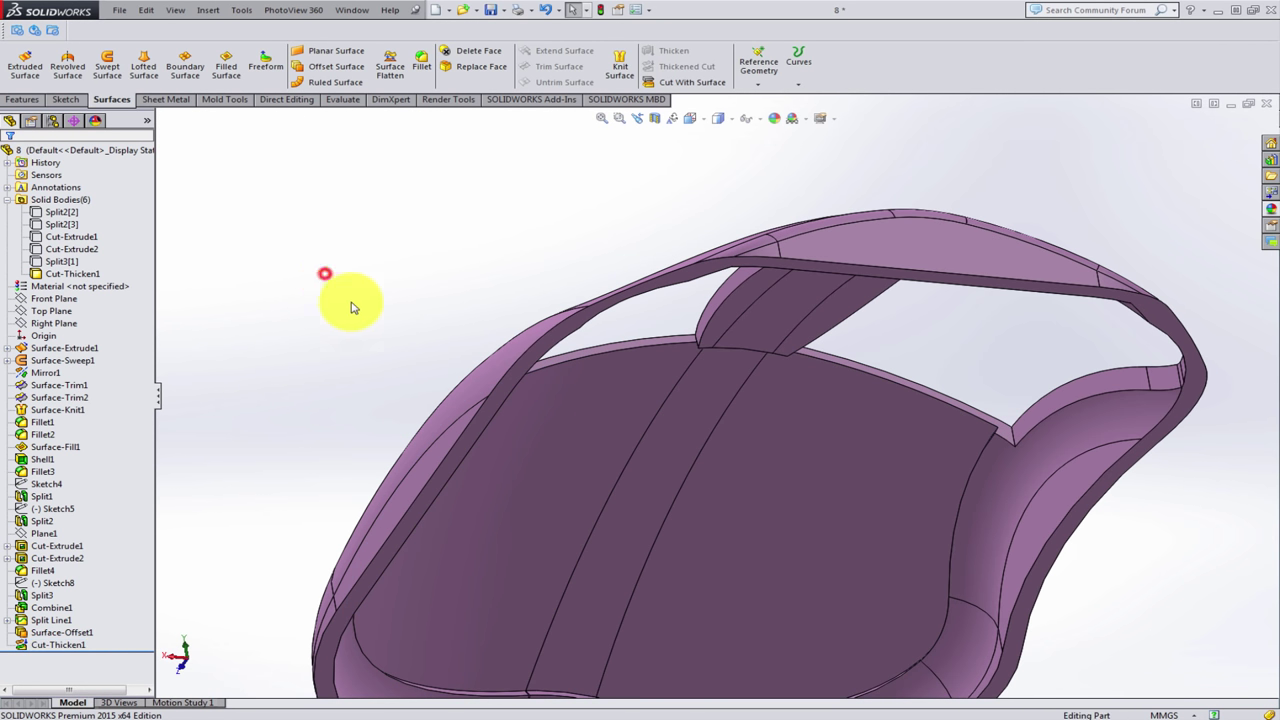
{"action": "scroll", "coordinate": [350, 307], "scroll_direction": "down", "scroll_amount": 3}
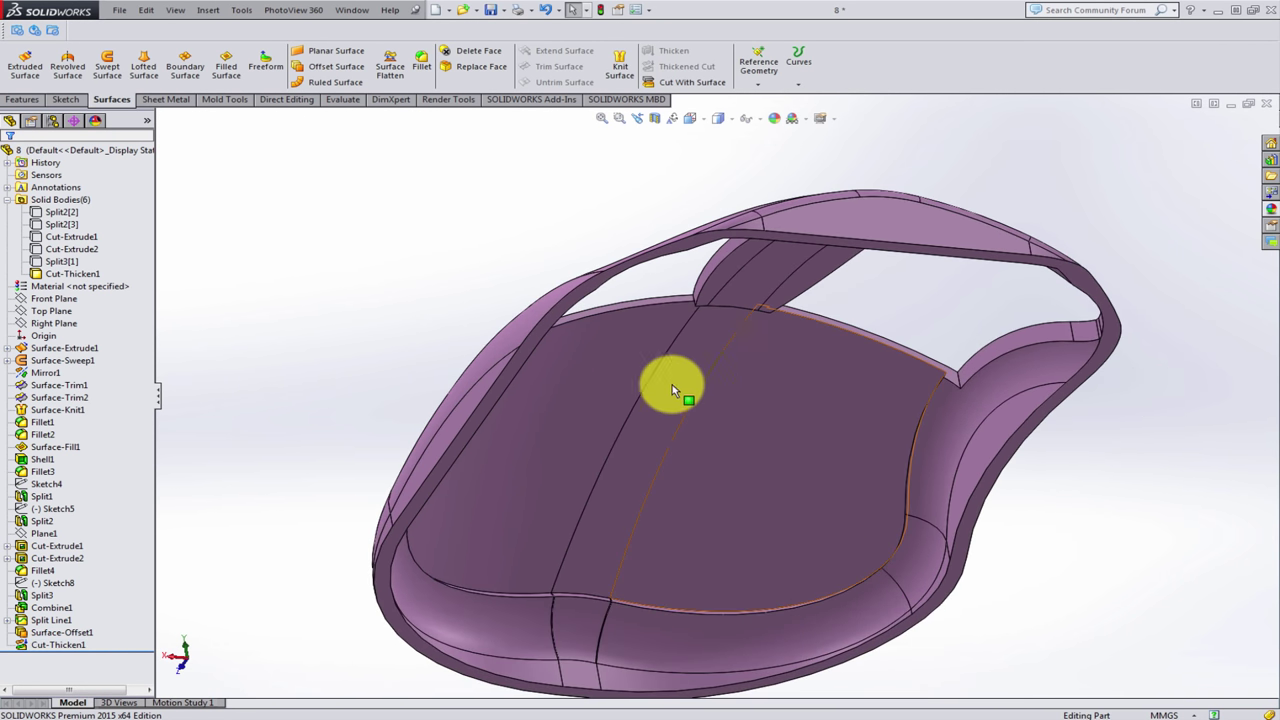
- Offset the mouse's three top faces by 1 mm to create Surface-Offset2
{"action": "left_click", "coordinate": [331, 67]}
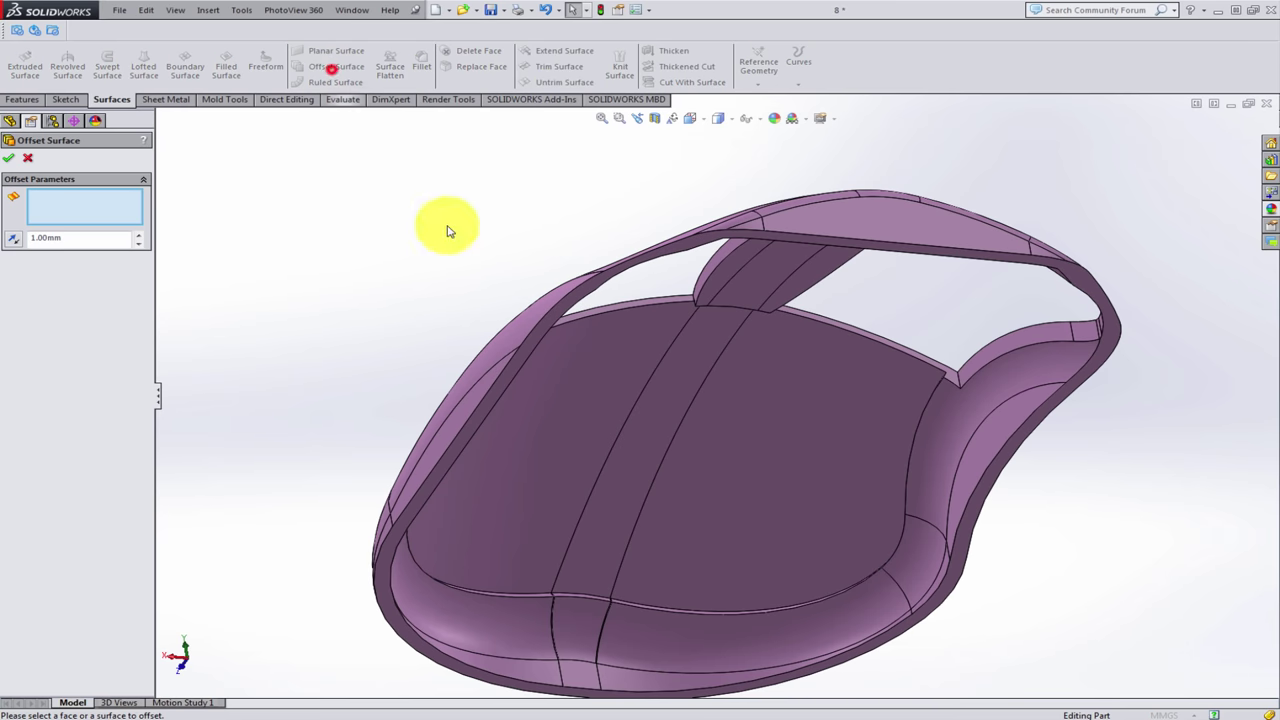
{"action": "left_click", "coordinate": [582, 358]}
{"action": "left_click", "coordinate": [700, 332]}
{"action": "left_click", "coordinate": [773, 357]}
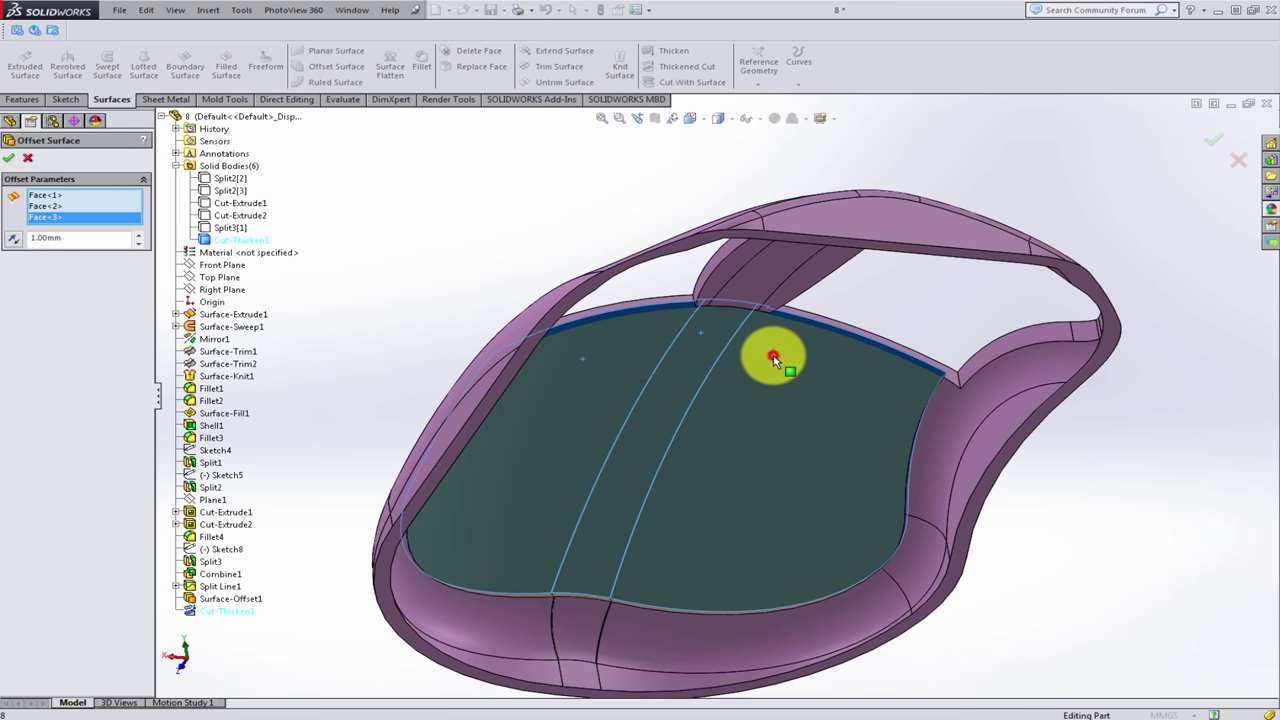
{"action": "scroll", "coordinate": [773, 360], "scroll_direction": "up", "scroll_amount": 2}
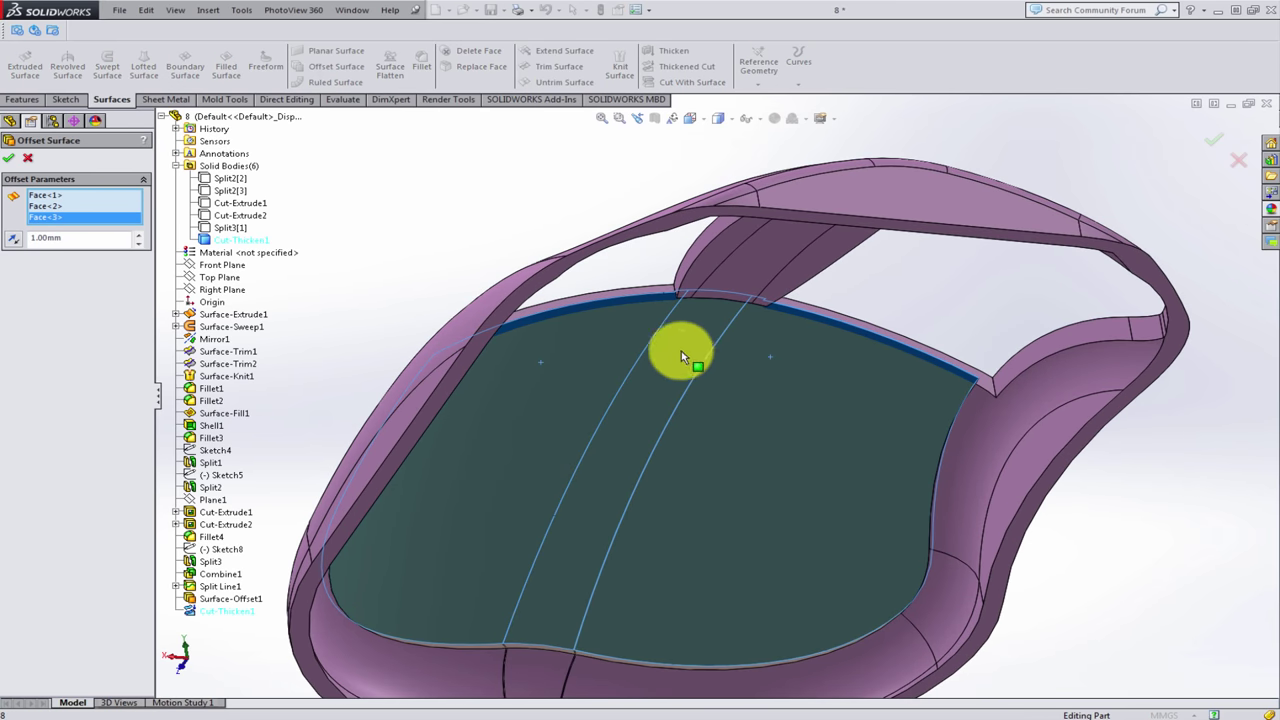
{"action": "left_click", "coordinate": [8, 163]}
- Colour the Surface-Offset2 body pale cyan (RGB 199, 255, 247)
{"action": "left_click", "coordinate": [372, 209]}
{"action": "left_click", "coordinate": [90, 213]}
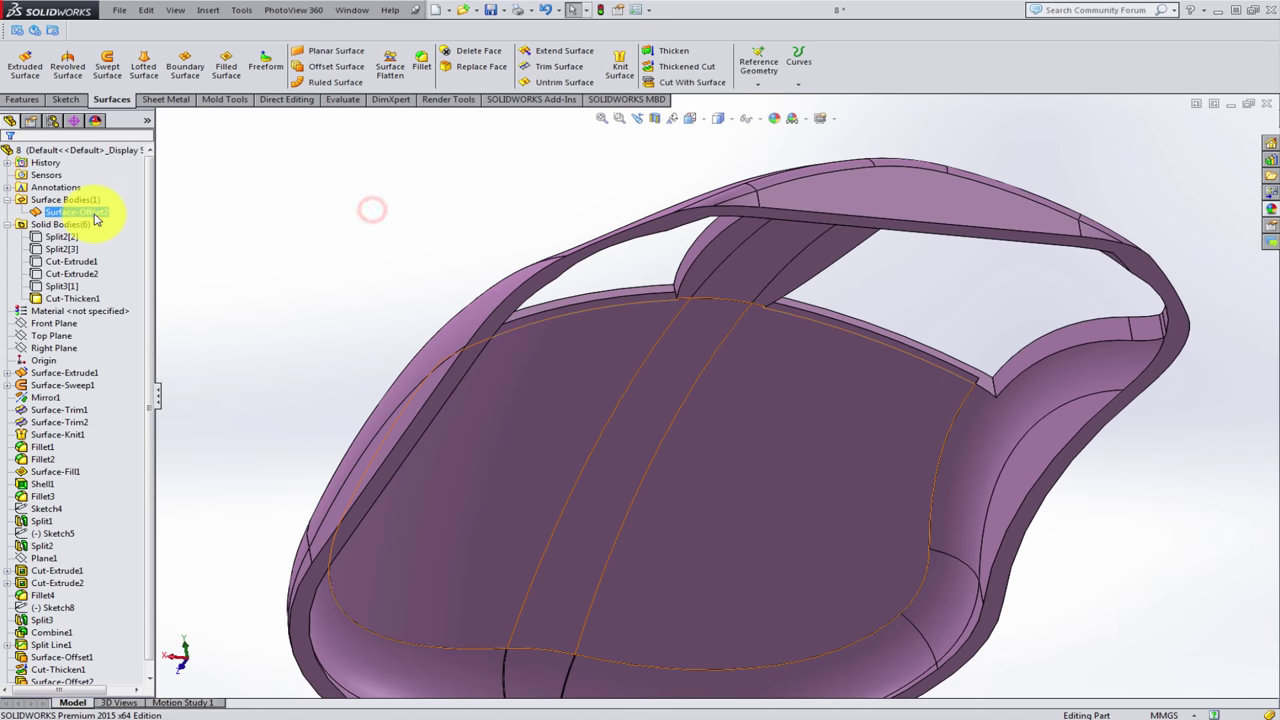
{"action": "left_click", "coordinate": [96, 218]}
{"action": "left_click", "coordinate": [160, 190]}
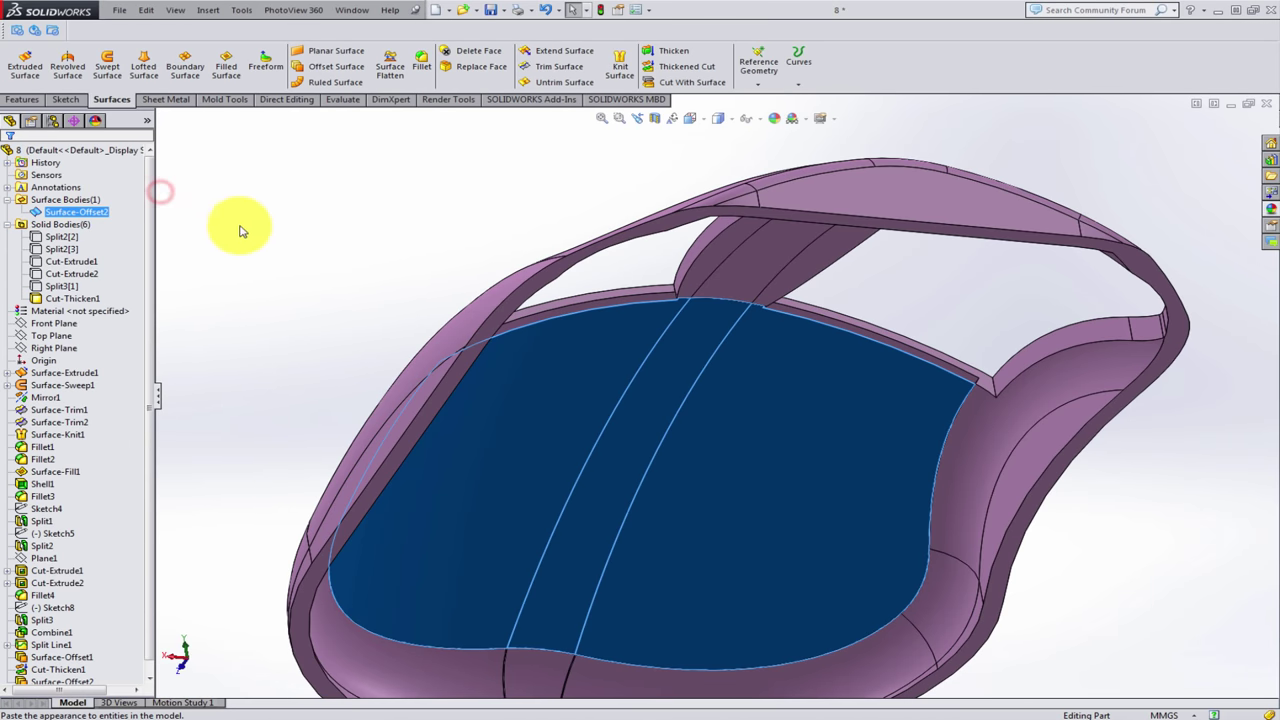
{"action": "right_click", "coordinate": [90, 213]}
{"action": "left_click", "coordinate": [153, 189]}
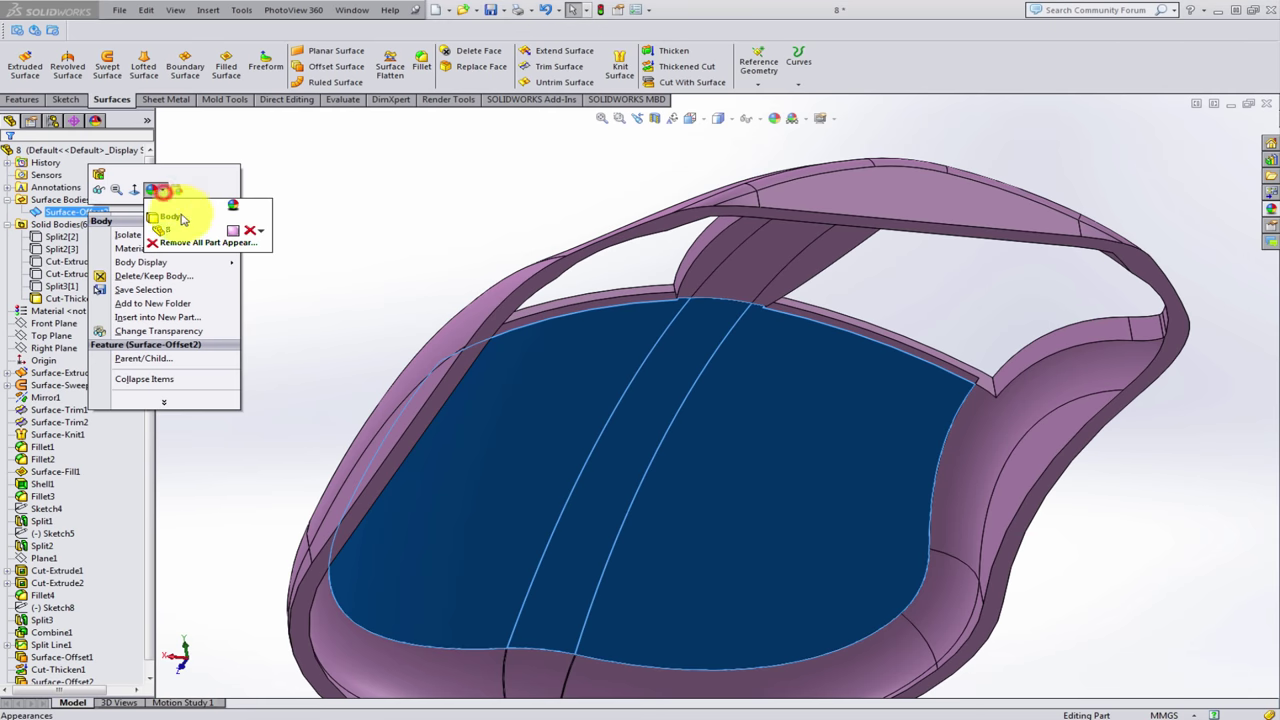
{"action": "left_click", "coordinate": [233, 231]}
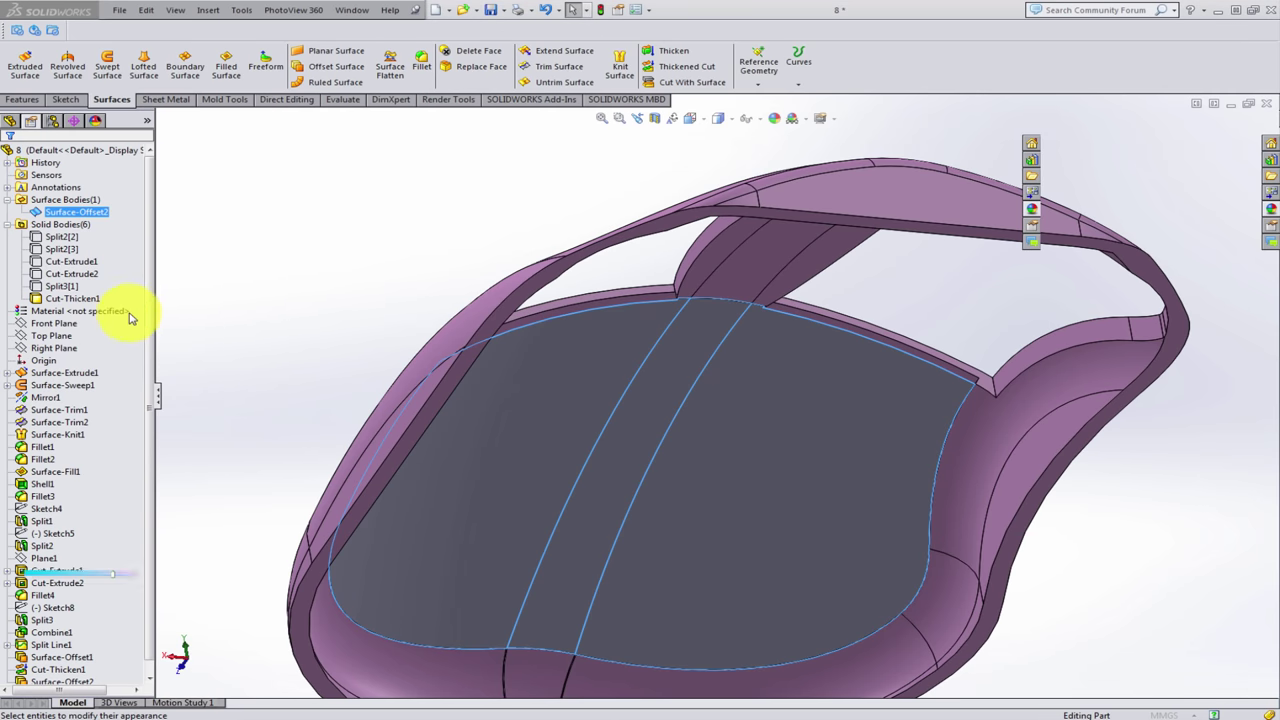
{"action": "left_click", "coordinate": [80, 480]}
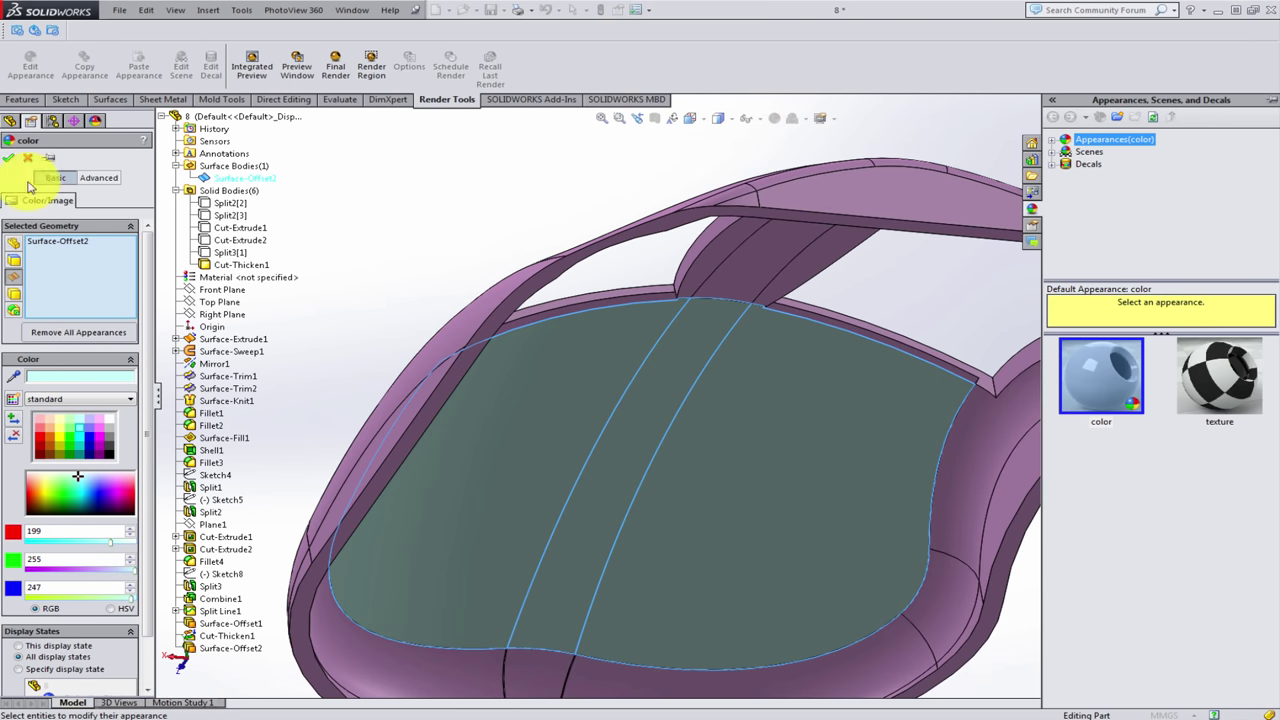
{"action": "left_click", "coordinate": [9, 159]}
{"action": "mouse_move", "coordinate": [391, 271]}
{"action": "middle_mouse_down"}
{"action": "mouse_move", "coordinate": [404, 318]}
{"action": "mouse_move", "coordinate": [371, 266]}
{"action": "middle_mouse_up"}
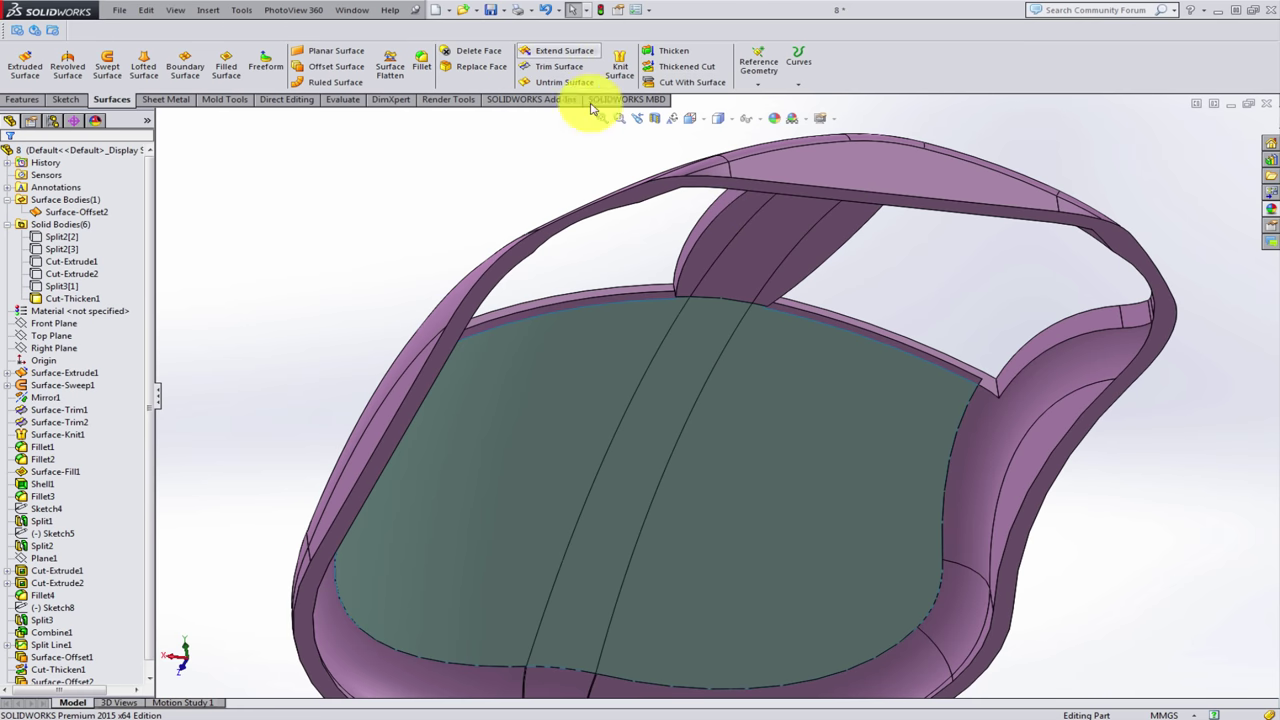
{"action": "mouse_move", "coordinate": [714, 348]}
{"action": "middle_mouse_down"}
{"action": "mouse_move", "coordinate": [706, 300]}
{"action": "mouse_move", "coordinate": [1068, 386]}
{"action": "middle_mouse_up"}
- Select the Cut-Thicken1 body and zoom in on the mouse shell
{"action": "left_click", "coordinate": [1068, 386]}
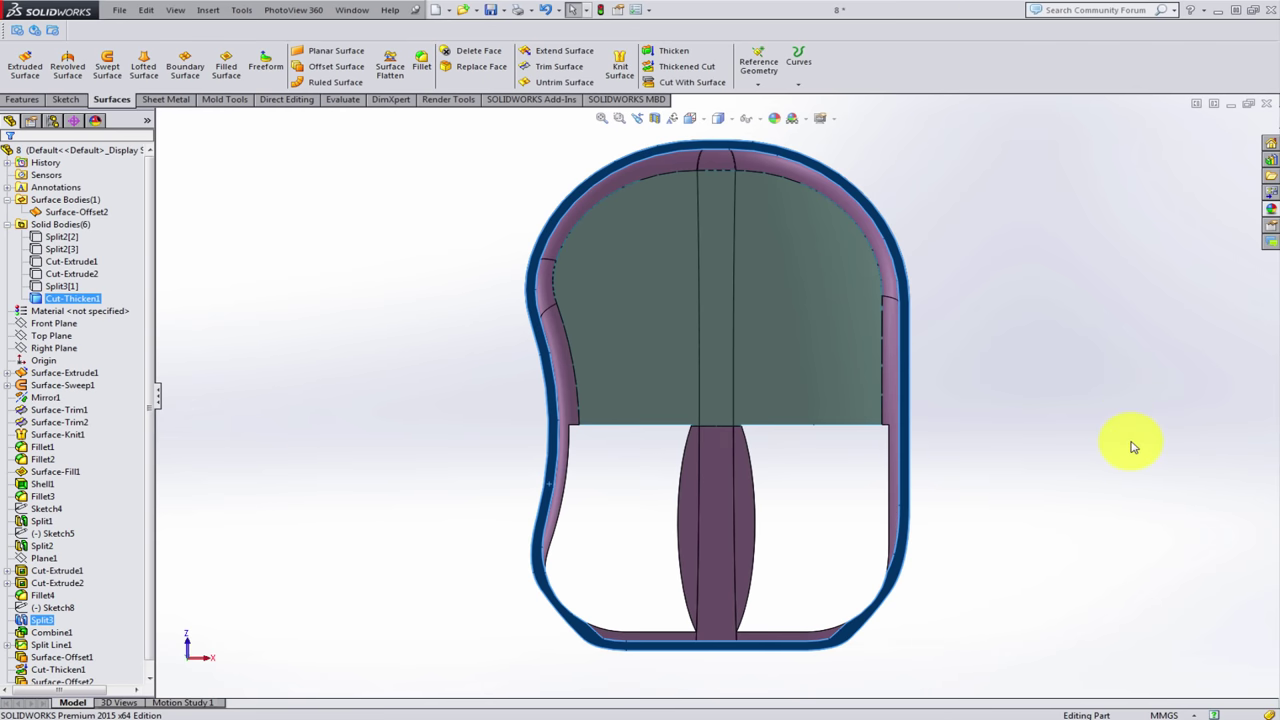
{"action": "scroll", "coordinate": [711, 434], "scroll_direction": "down", "scroll_amount": 3}
{"action": "scroll", "coordinate": [808, 420], "scroll_direction": "down", "scroll_amount": 2}
{"action": "scroll", "coordinate": [677, 408], "scroll_direction": "down", "scroll_amount": 2}
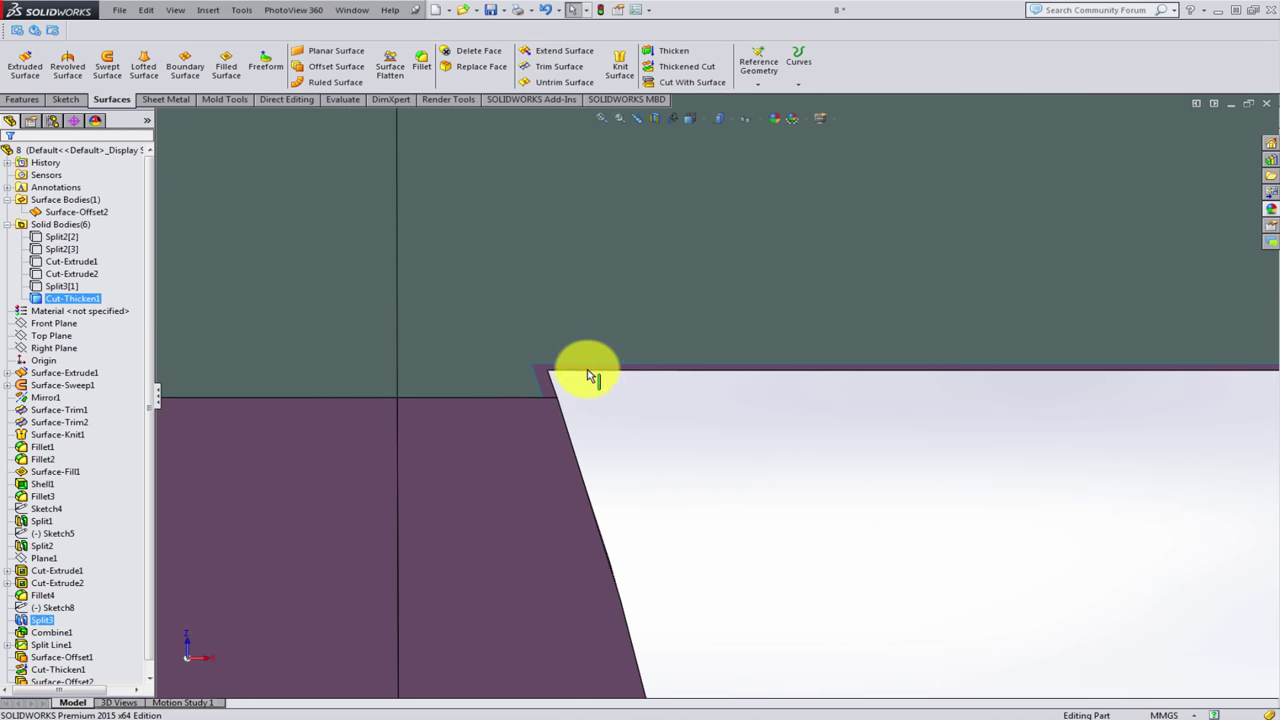
{"action": "scroll", "coordinate": [657, 394], "scroll_direction": "up", "scroll_amount": 3}
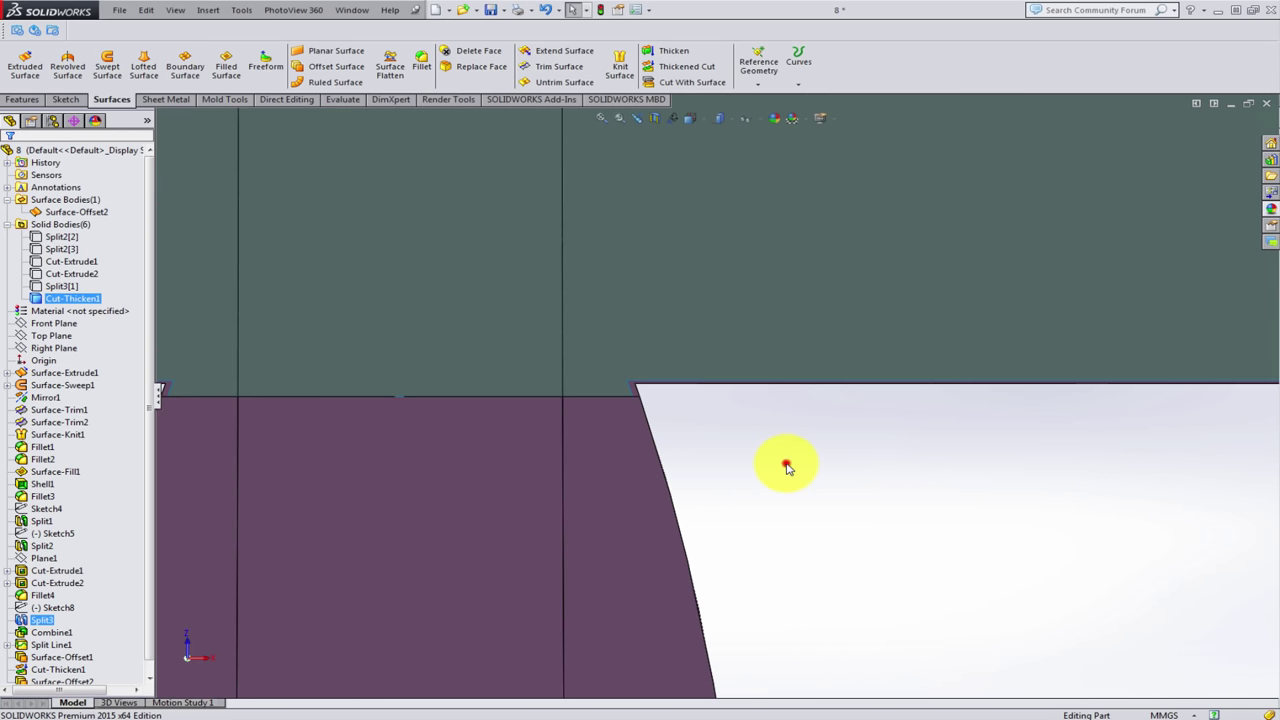
- Extend two edges of the offset surface by 0.40 mm as Surface-Extend1
{"action": "left_click", "coordinate": [578, 56]}
{"action": "scroll", "coordinate": [760, 395], "scroll_direction": "down", "scroll_amount": 2}
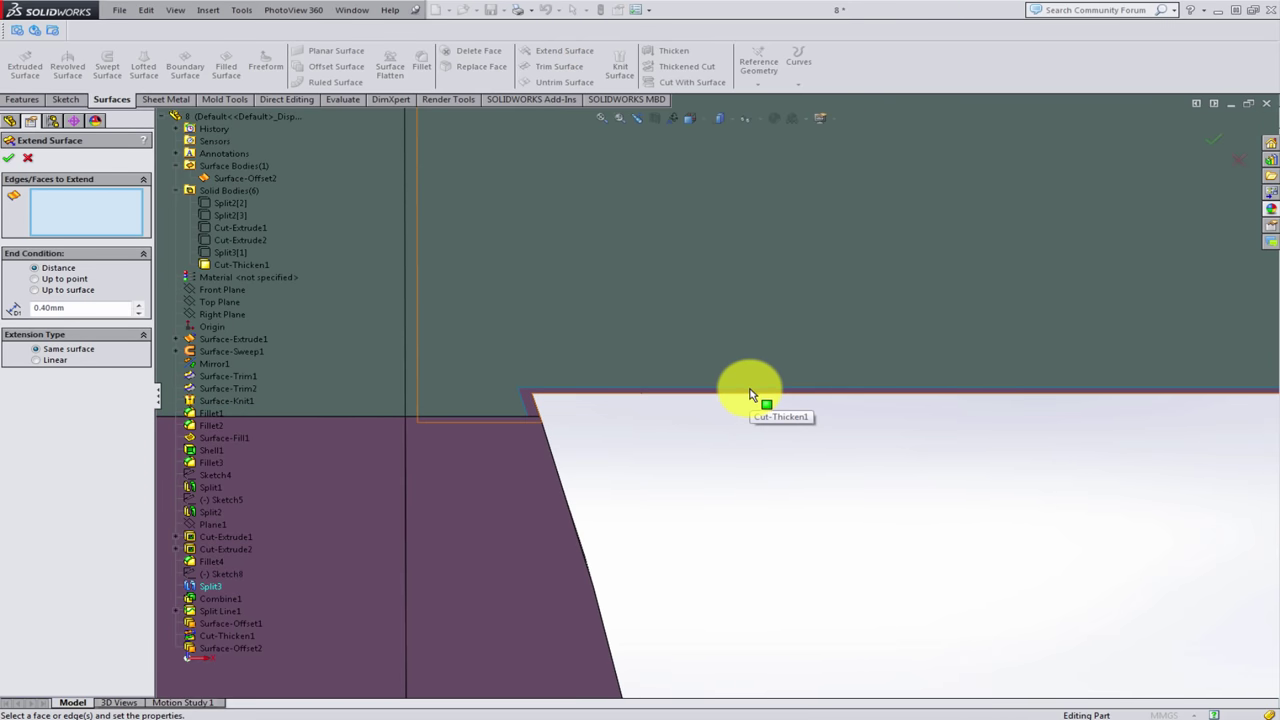
{"action": "left_click", "coordinate": [751, 393]}
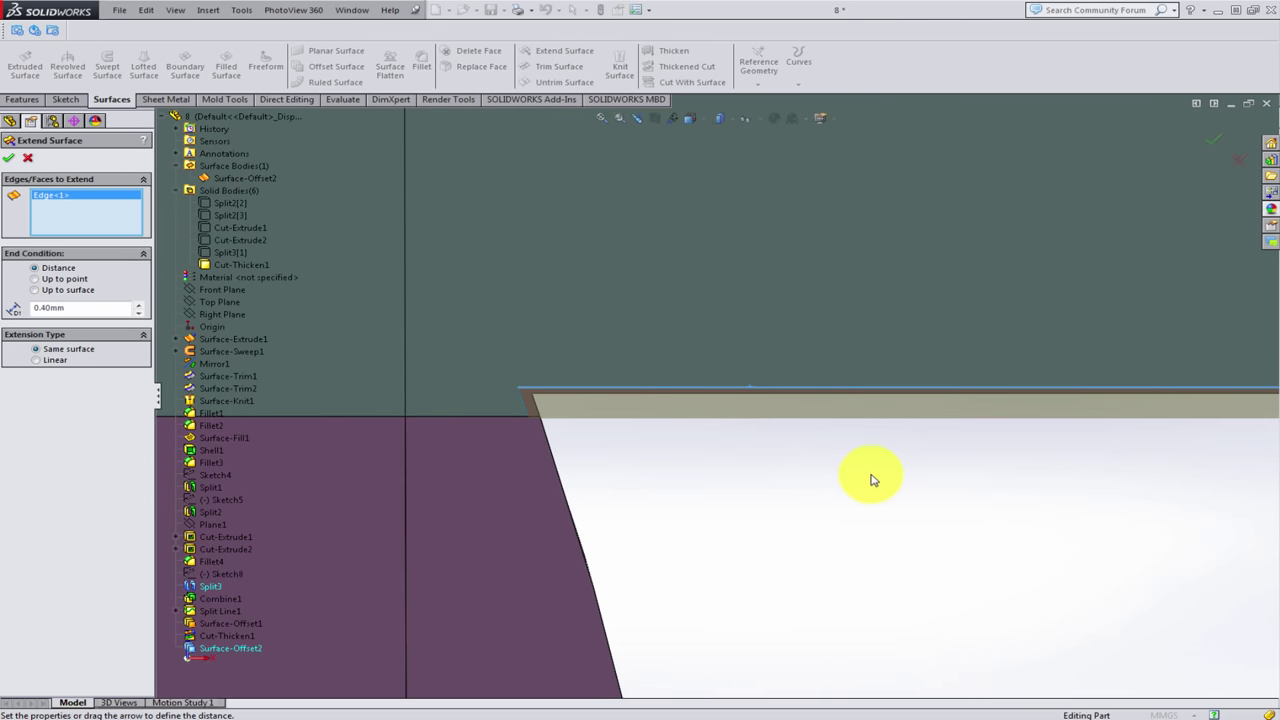
{"action": "scroll", "coordinate": [880, 476], "scroll_direction": "up", "scroll_amount": 3}
{"action": "scroll", "coordinate": [560, 421], "scroll_direction": "down", "scroll_amount": 3}
{"action": "scroll", "coordinate": [575, 432], "scroll_direction": "down", "scroll_amount": 2}
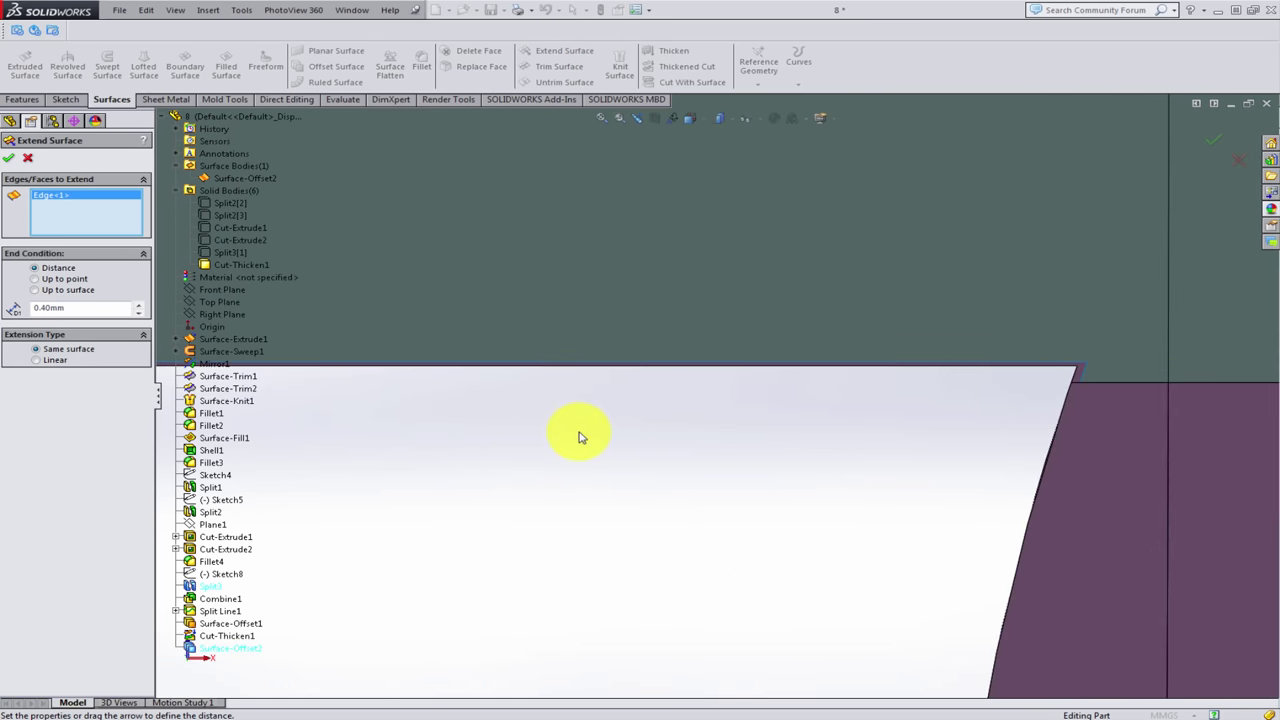
{"action": "left_click", "coordinate": [593, 378]}
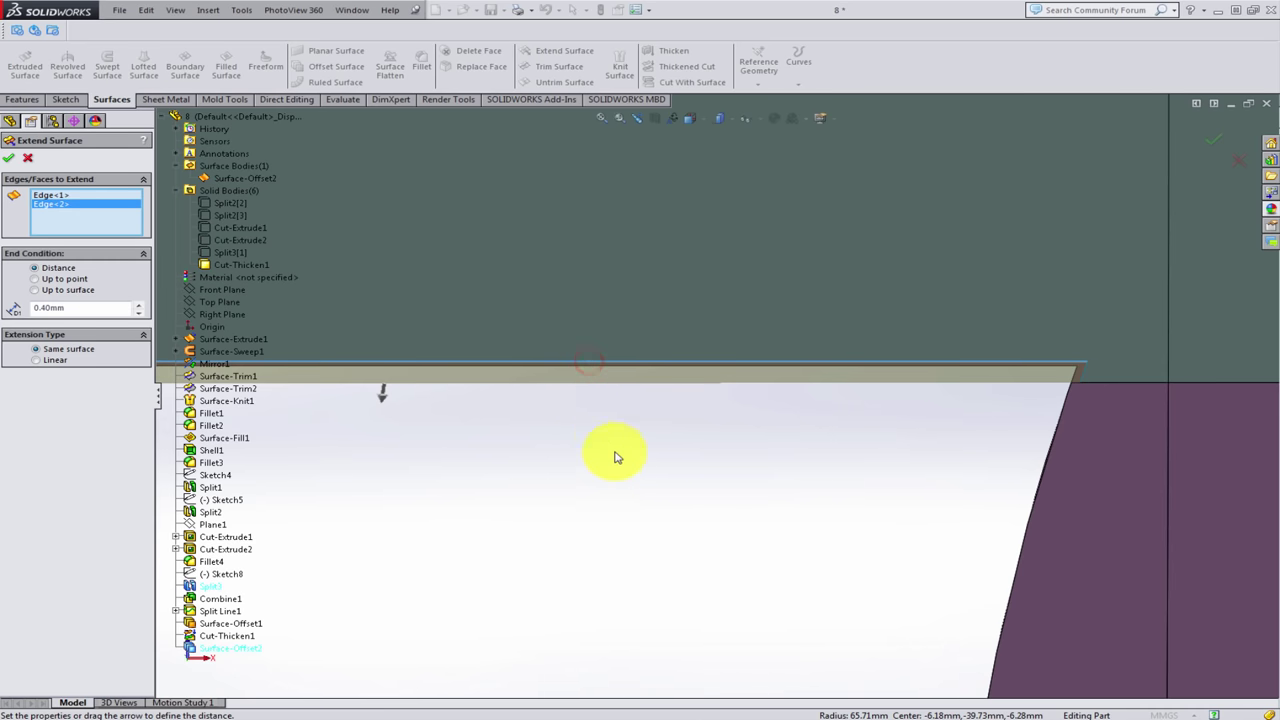
{"action": "scroll", "coordinate": [618, 457], "scroll_direction": "up", "scroll_amount": 3}
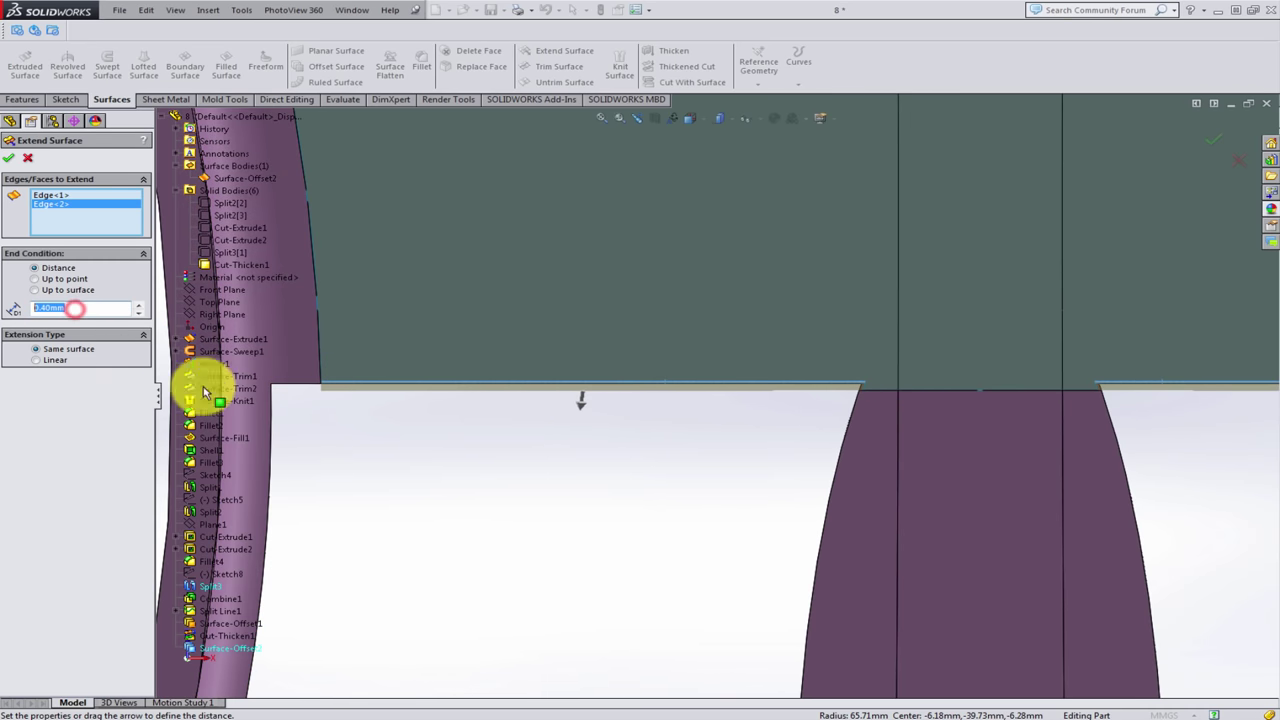
{"action": "scroll", "coordinate": [651, 457], "scroll_direction": "up", "scroll_amount": 2}
{"action": "scroll", "coordinate": [883, 409], "scroll_direction": "up", "scroll_amount": 2}
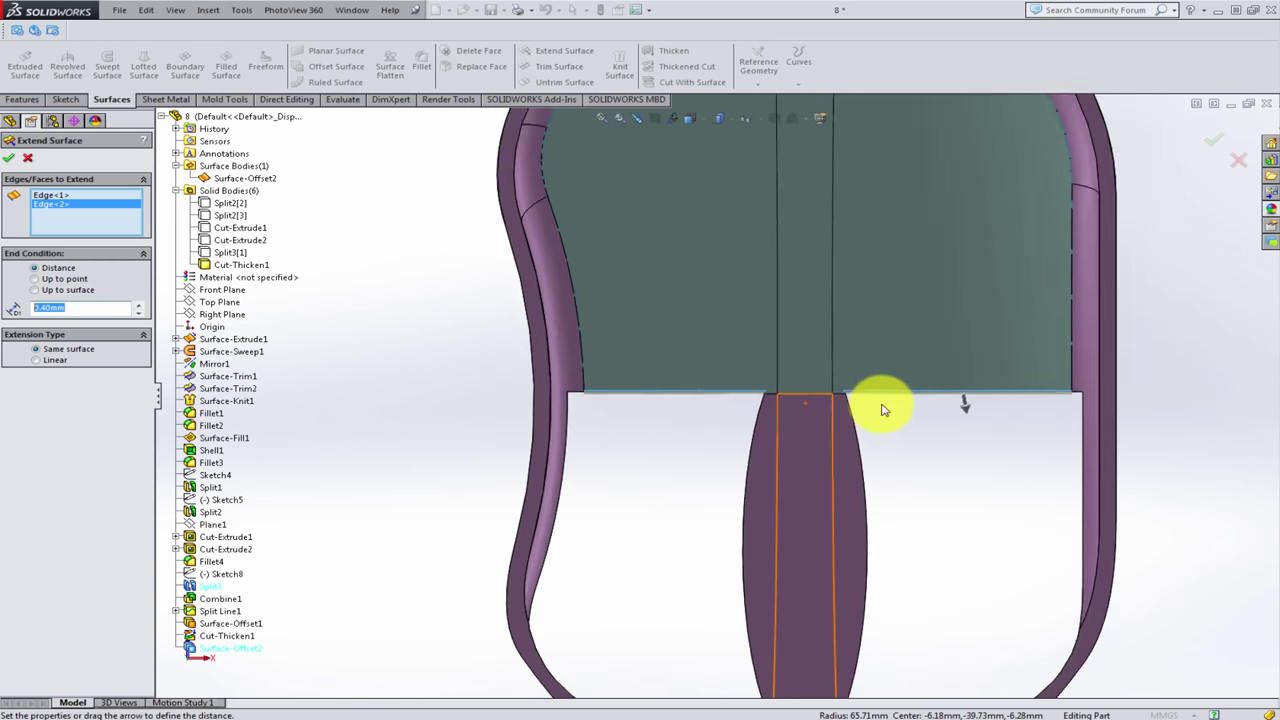
{"action": "left_click", "coordinate": [9, 160]}
{"action": "left_click", "coordinate": [452, 391]}
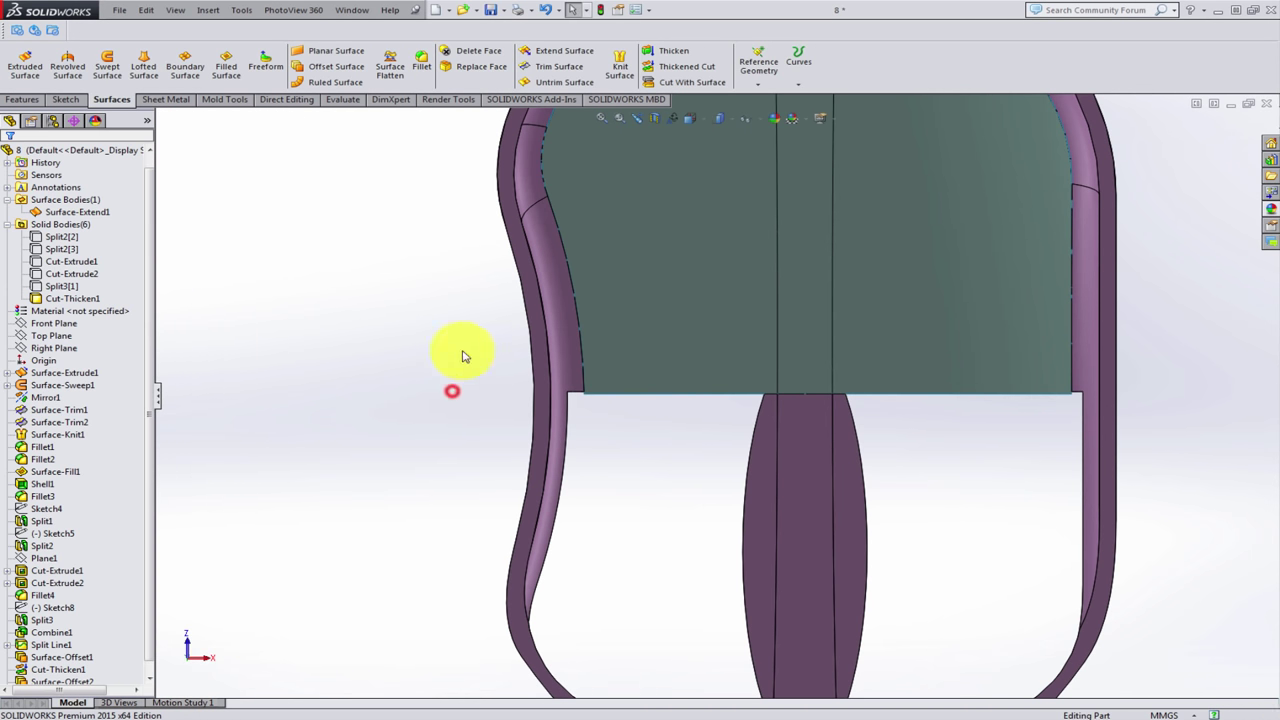
{"action": "middle_click_drag", "start_coordinate": [463, 356], "coordinate": [514, 371]}
{"action": "scroll", "coordinate": [514, 371], "scroll_direction": "up", "scroll_amount": 3}
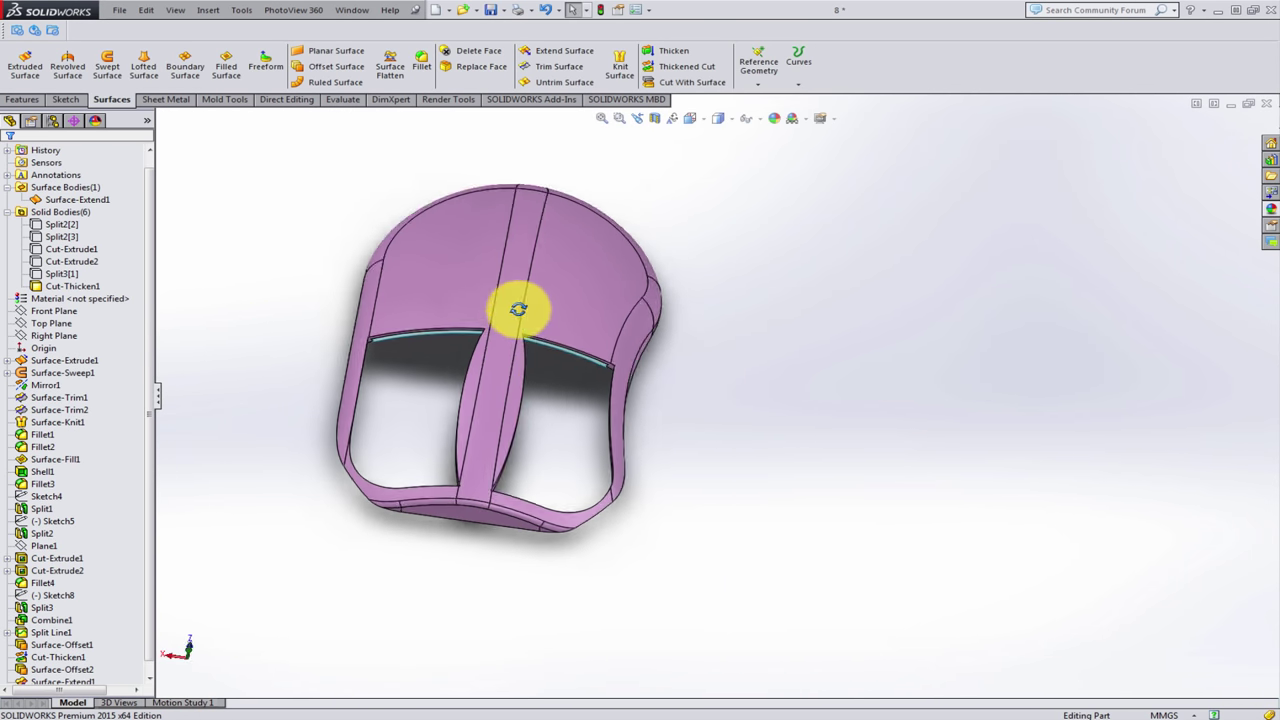
- Thicken Surface-Extend1 by 1.00 mm on the flipped side as a separate, unmerged body
{"action": "middle_click_drag", "start_coordinate": [518, 309], "coordinate": [591, 363]}
{"action": "scroll", "coordinate": [463, 297], "scroll_direction": "down", "scroll_amount": 5}
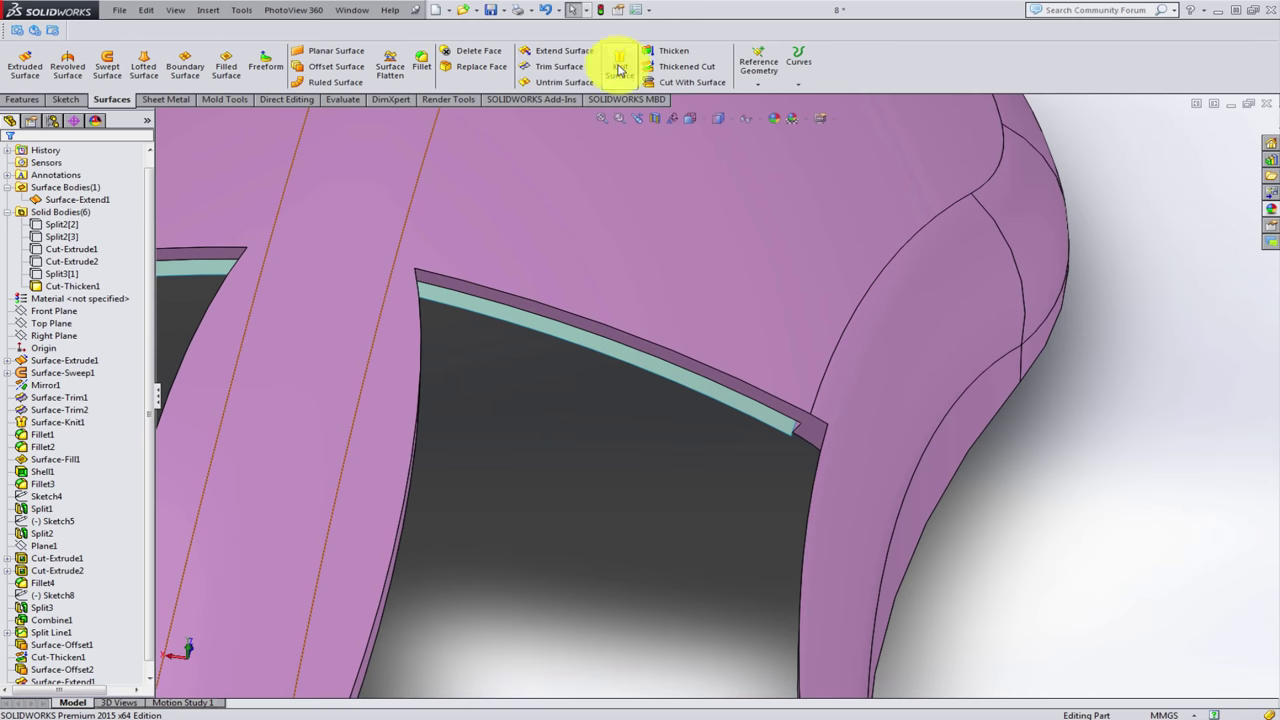
{"action": "scroll", "coordinate": [586, 294], "scroll_direction": "up", "scroll_amount": 4}
{"action": "middle_click_drag", "start_coordinate": [586, 294], "coordinate": [491, 294]}
{"action": "scroll", "coordinate": [586, 349], "scroll_direction": "down", "scroll_amount": 4}
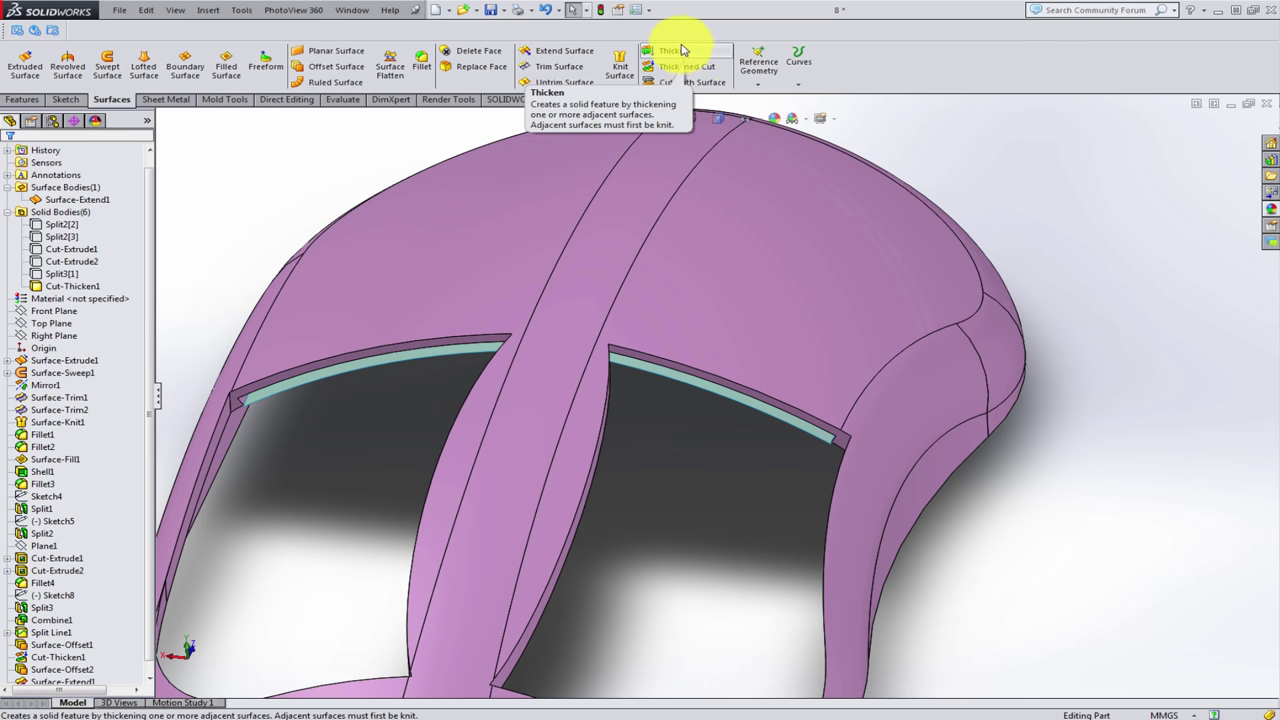
{"action": "left_click", "coordinate": [685, 50]}
{"action": "scroll", "coordinate": [690, 392], "scroll_direction": "down", "scroll_amount": 3}
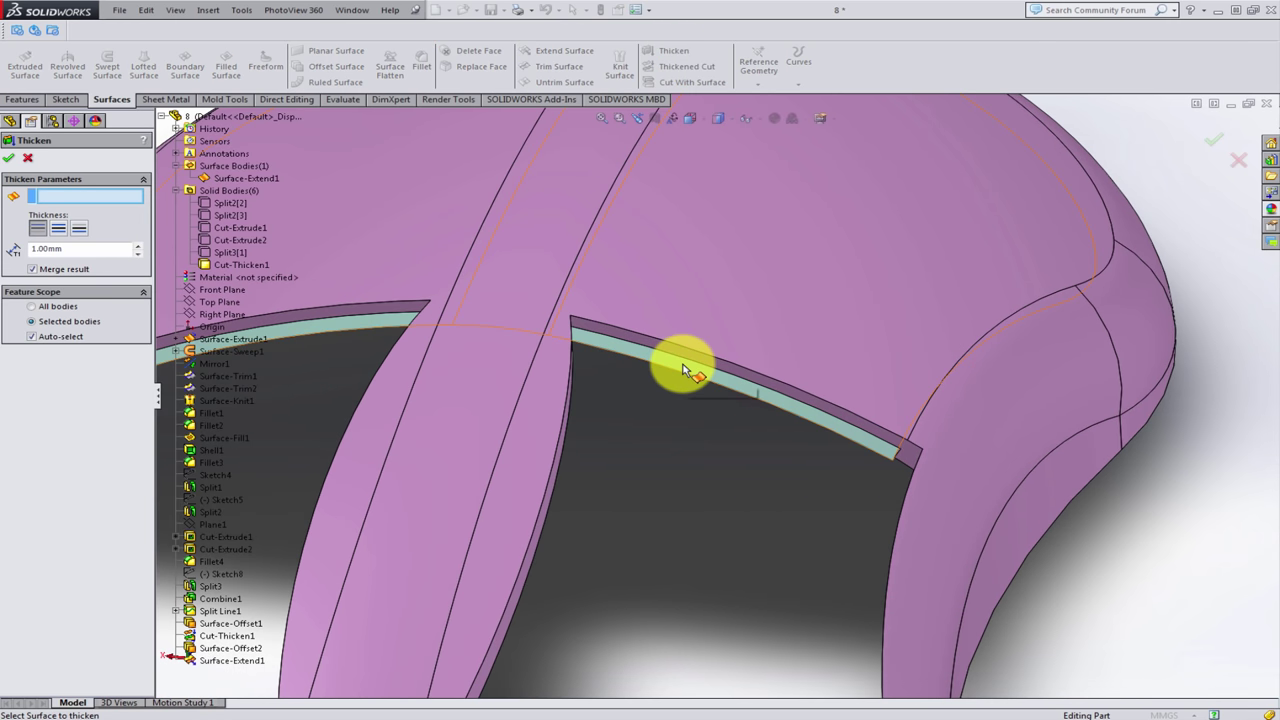
{"action": "left_click", "coordinate": [684, 370]}
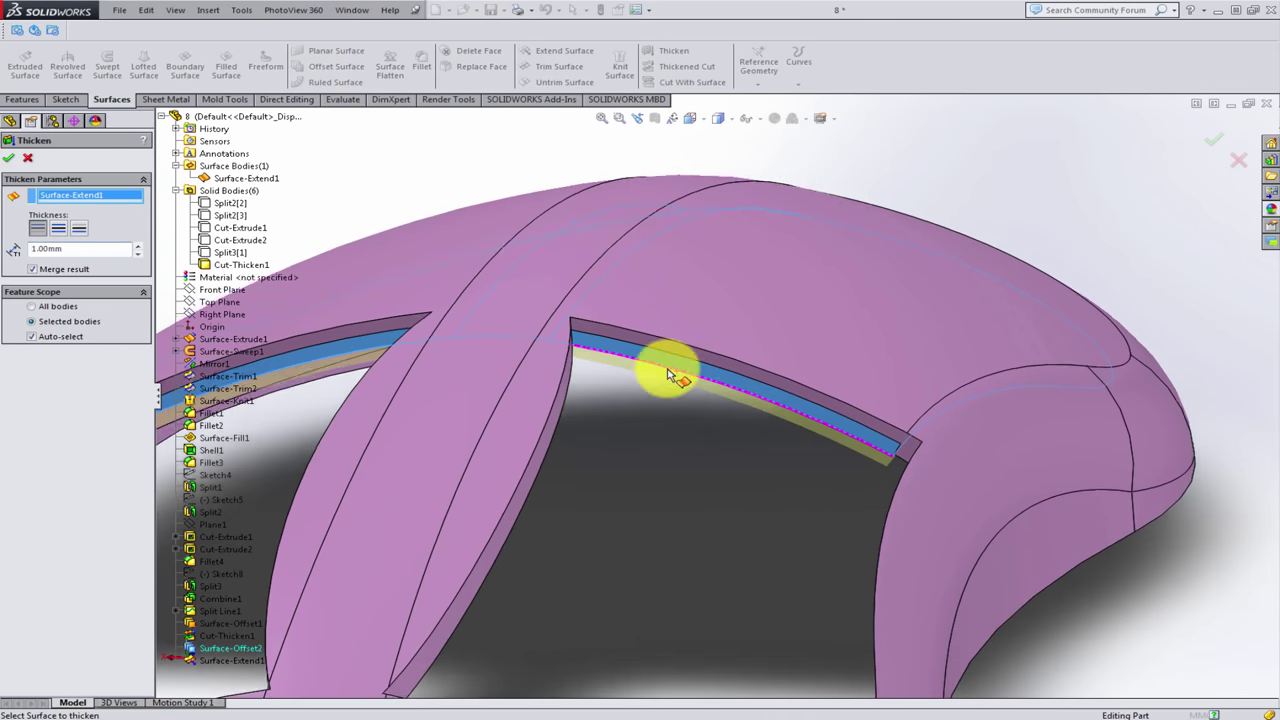
{"action": "scroll", "coordinate": [669, 371], "scroll_direction": "down", "scroll_amount": 3}
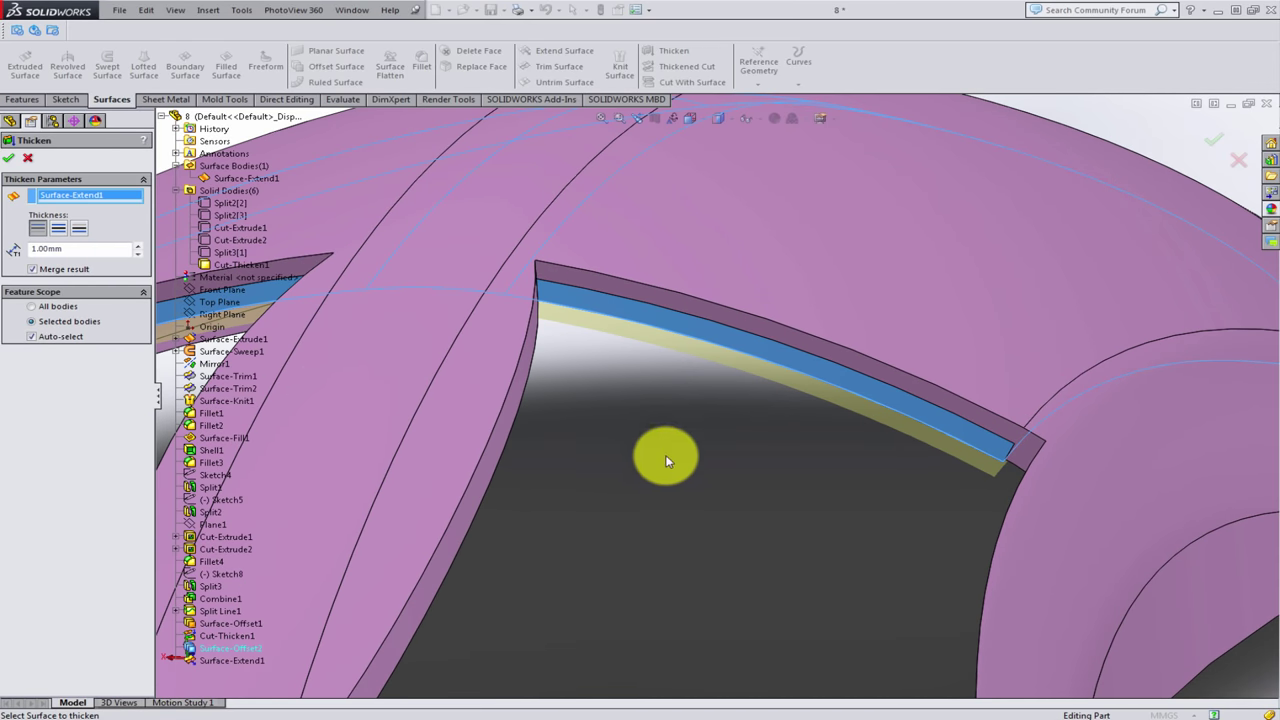
{"action": "left_click", "coordinate": [81, 229]}
{"action": "left_click", "coordinate": [33, 271]}
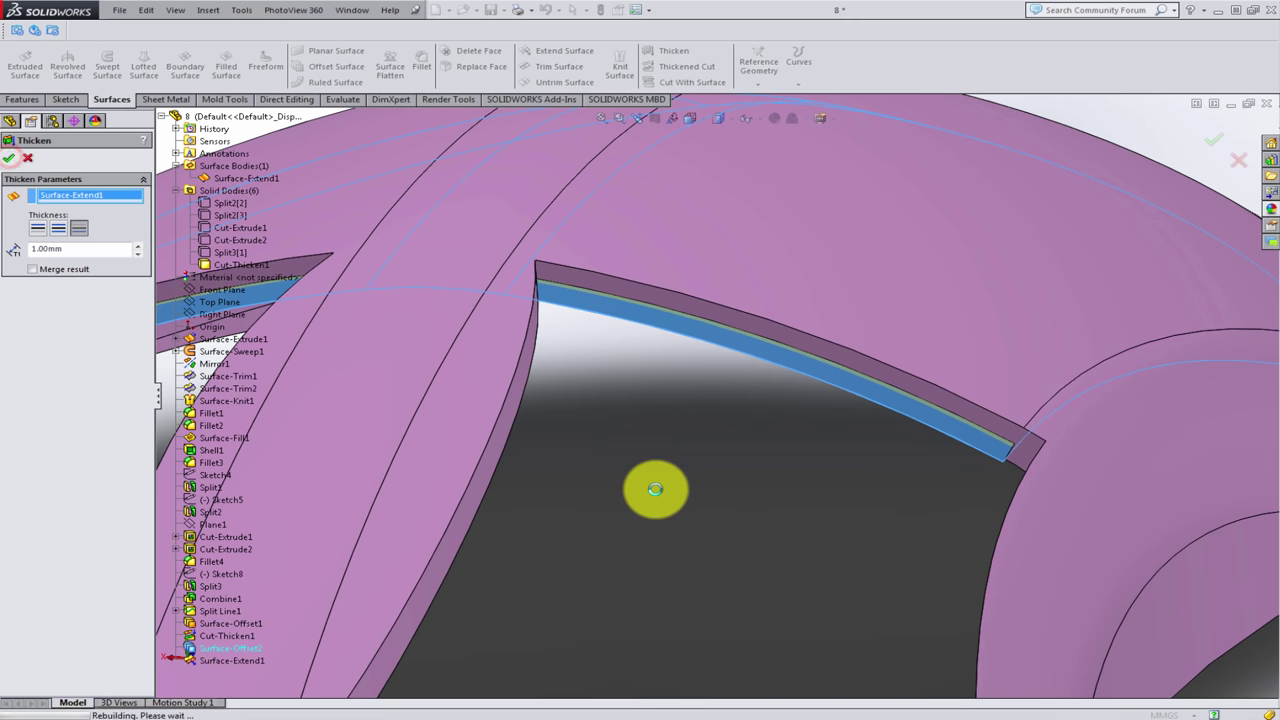
- Orbit the model to inspect the new Thicken1 body from the side
{"action": "scroll", "coordinate": [655, 489], "scroll_direction": "up", "scroll_amount": 5}
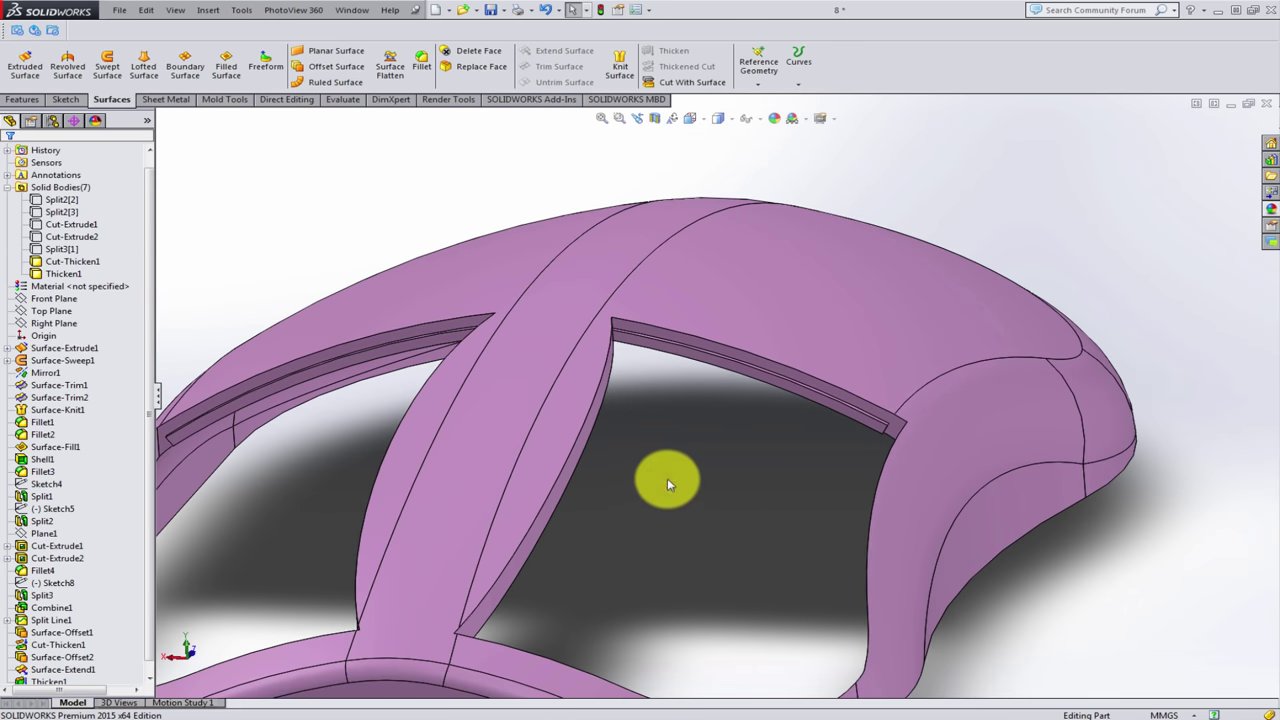
{"action": "mouse_move", "coordinate": [665, 487]}
{"action": "middle_mouse_down"}
{"action": "mouse_move", "coordinate": [604, 426]}
{"action": "mouse_move", "coordinate": [709, 349]}
{"action": "middle_mouse_up"}
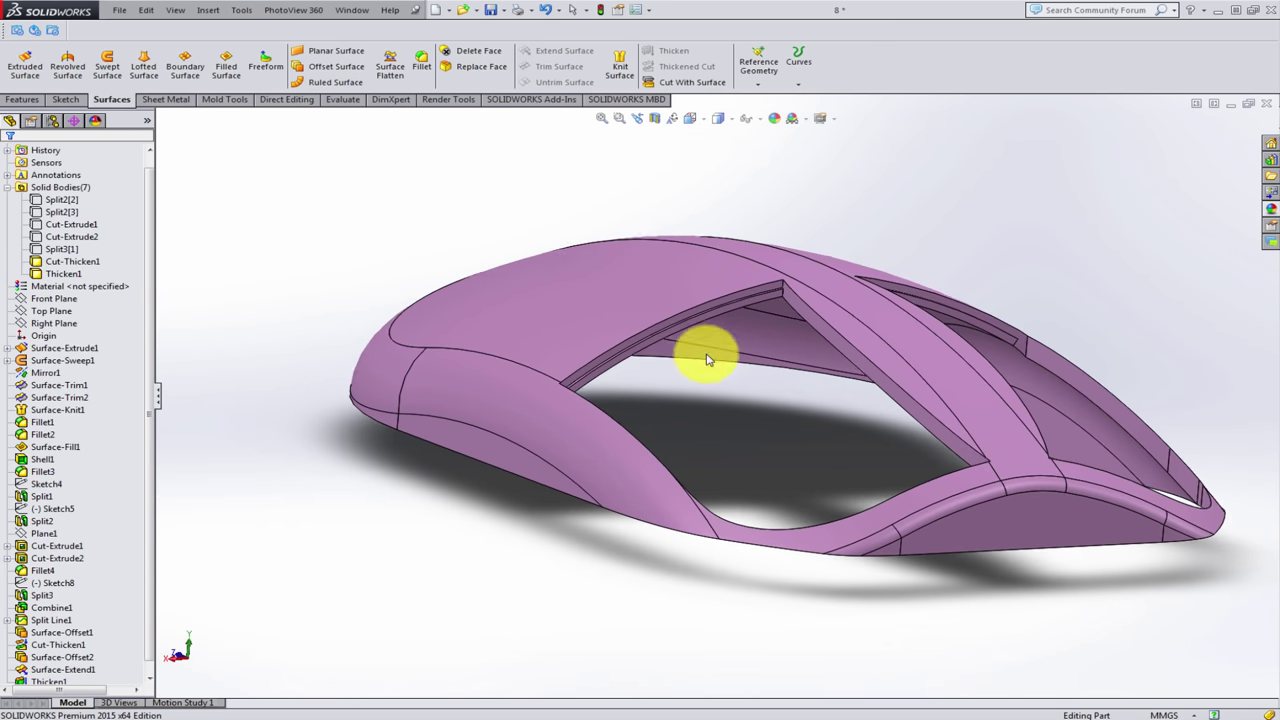
{"action": "scroll", "coordinate": [709, 349], "scroll_direction": "down", "scroll_amount": 5}
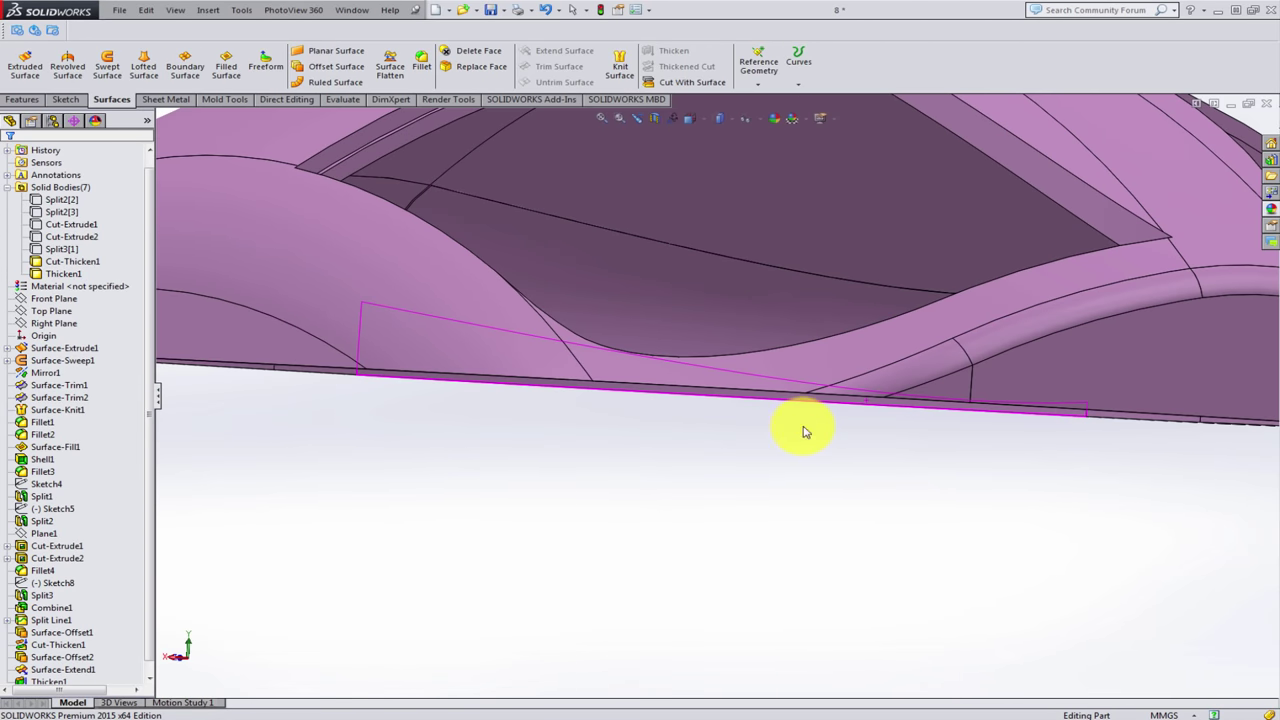
{"action": "scroll", "coordinate": [622, 478], "scroll_direction": "up", "scroll_amount": 5}
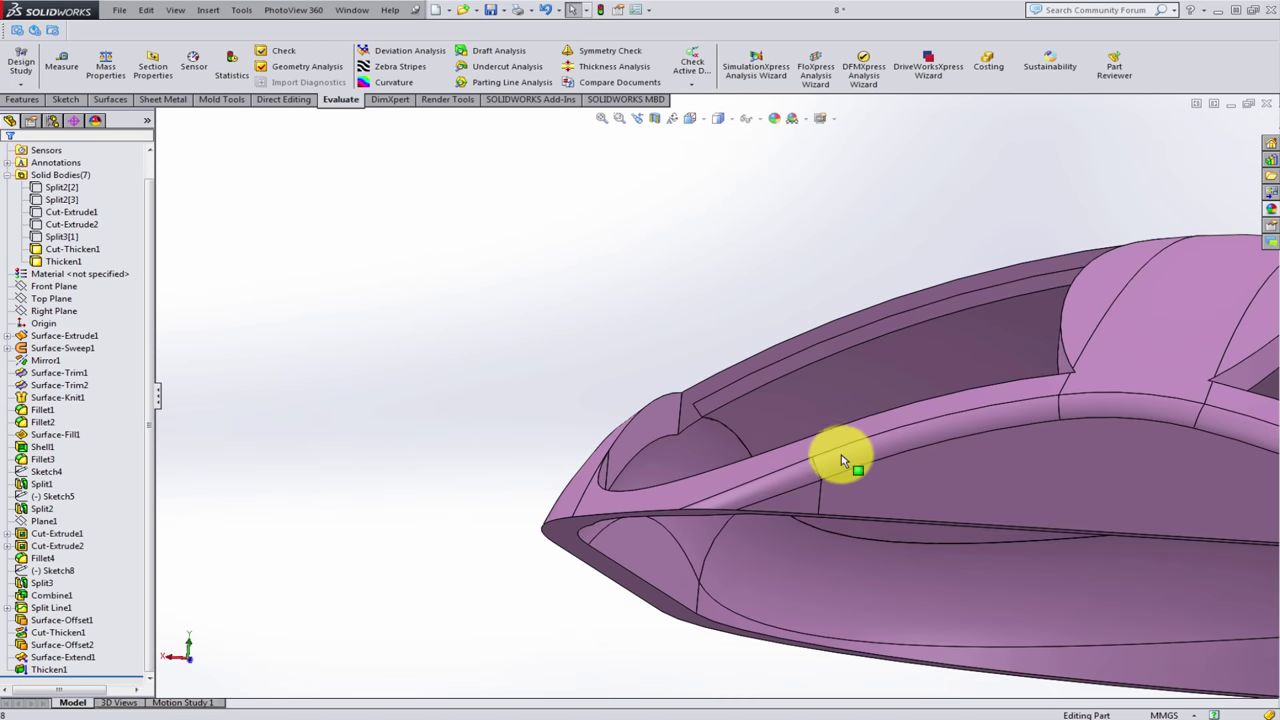
{"action": "mouse_move", "coordinate": [843, 457]}
{"action": "middle_mouse_down"}
{"action": "mouse_move", "coordinate": [894, 366]}
{"action": "mouse_move", "coordinate": [866, 414]}
{"action": "mouse_move", "coordinate": [865, 468]}
{"action": "mouse_move", "coordinate": [923, 480]}
{"action": "mouse_move", "coordinate": [951, 394]}
{"action": "middle_mouse_up"}
{"action": "scroll", "coordinate": [935, 398], "scroll_direction": "down", "scroll_amount": 5}
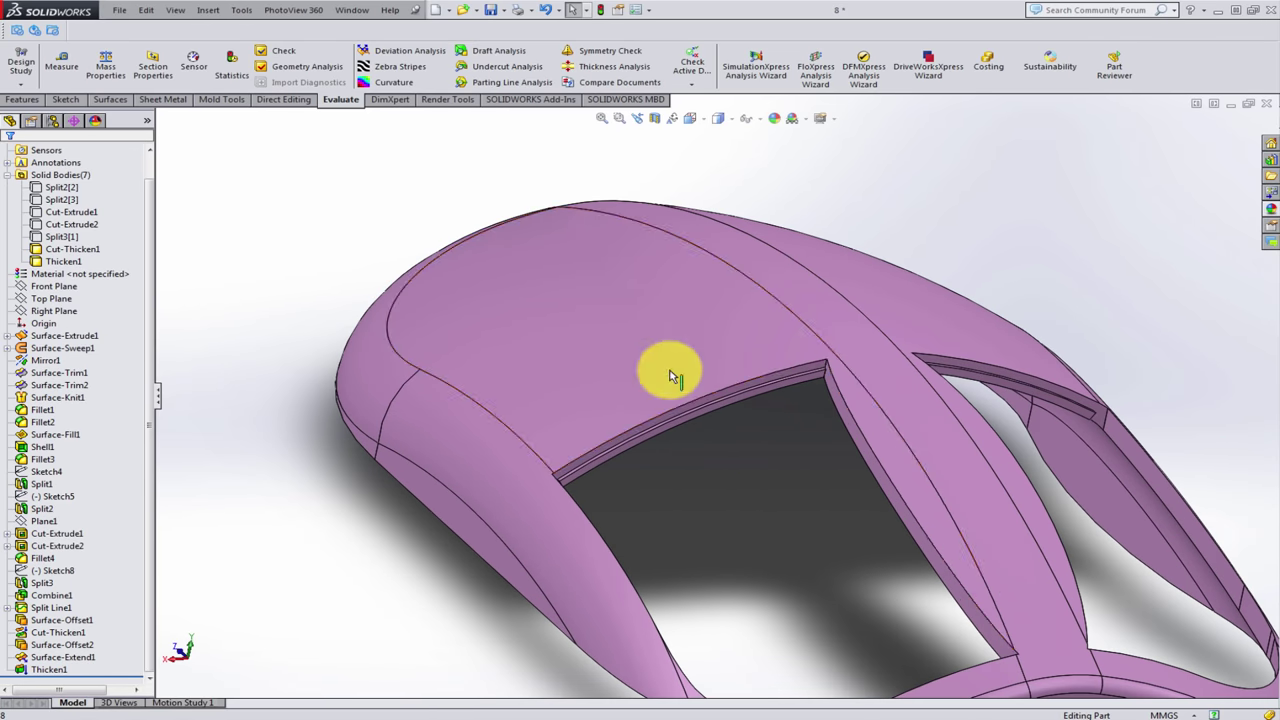
- Show the hidden Split and Cut-Extrude button bodies again and fit the mouse in view
{"action": "left_click", "coordinate": [70, 239]}
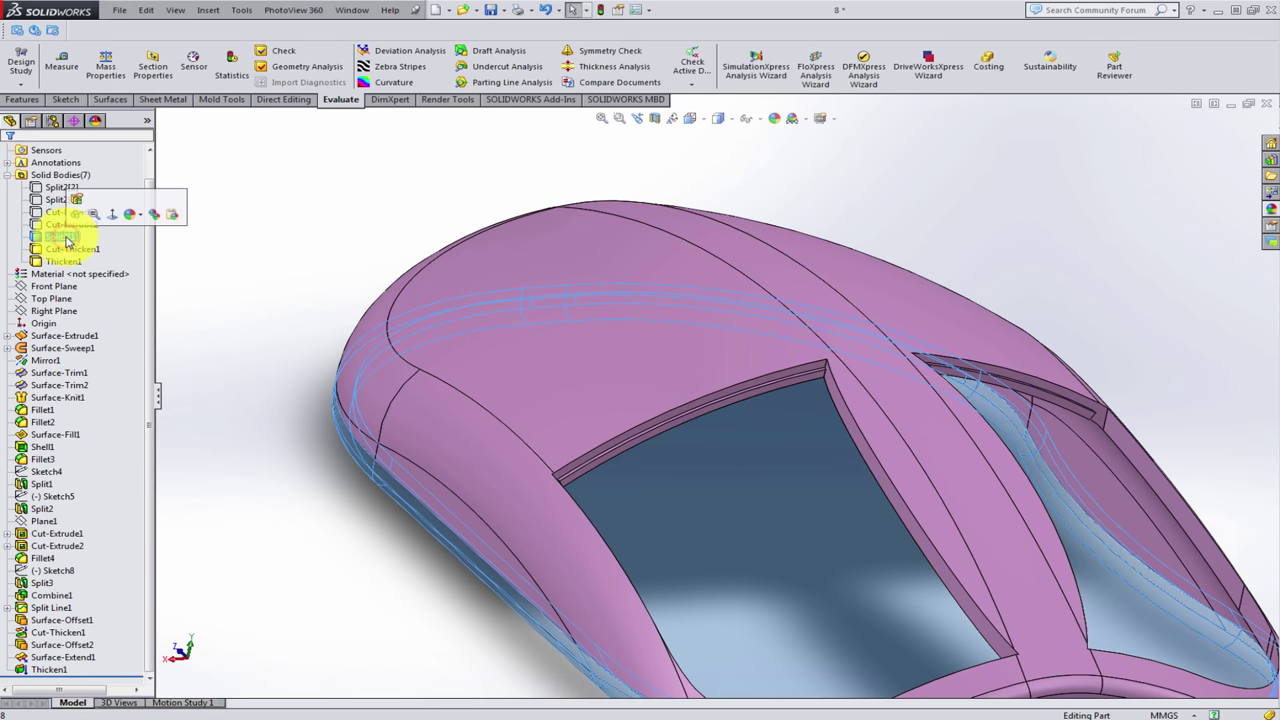
{"action": "left_click", "coordinate": [62, 224]}
{"action": "left_click", "coordinate": [58, 187], "text": "shift"}
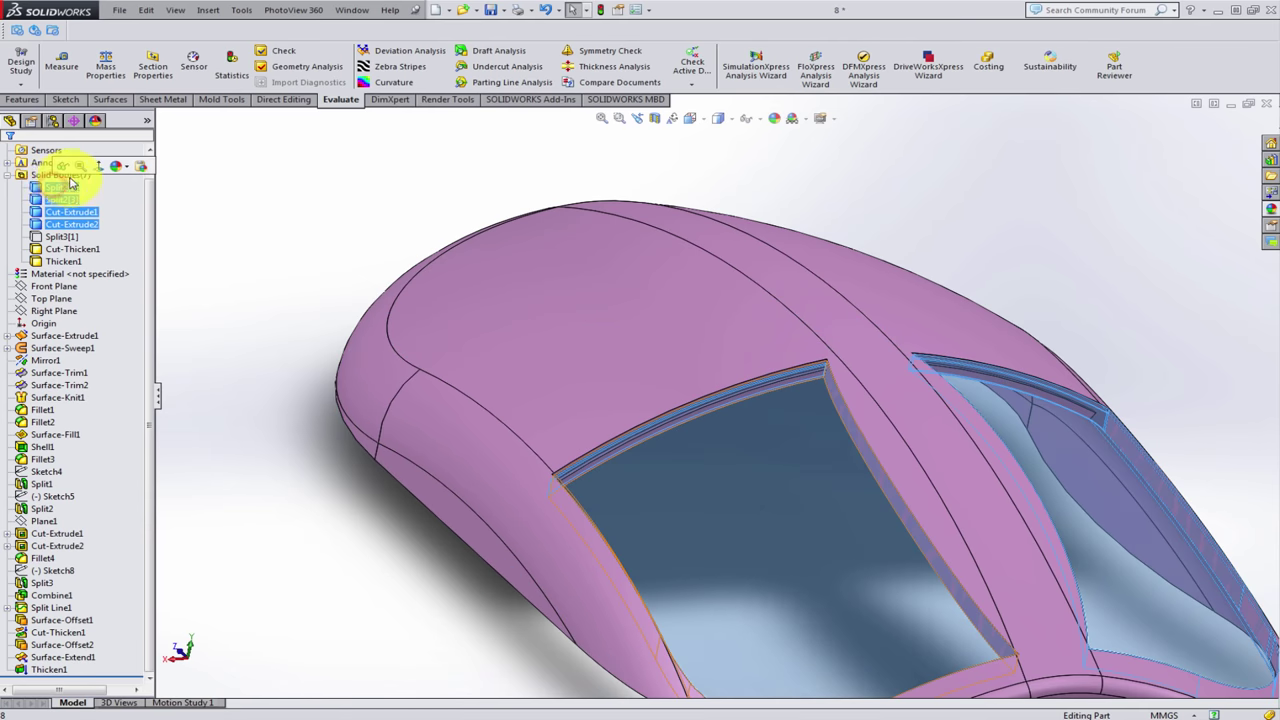
{"action": "left_click", "coordinate": [70, 168]}
{"action": "left_click", "coordinate": [229, 189]}
{"action": "key", "text": "f"}
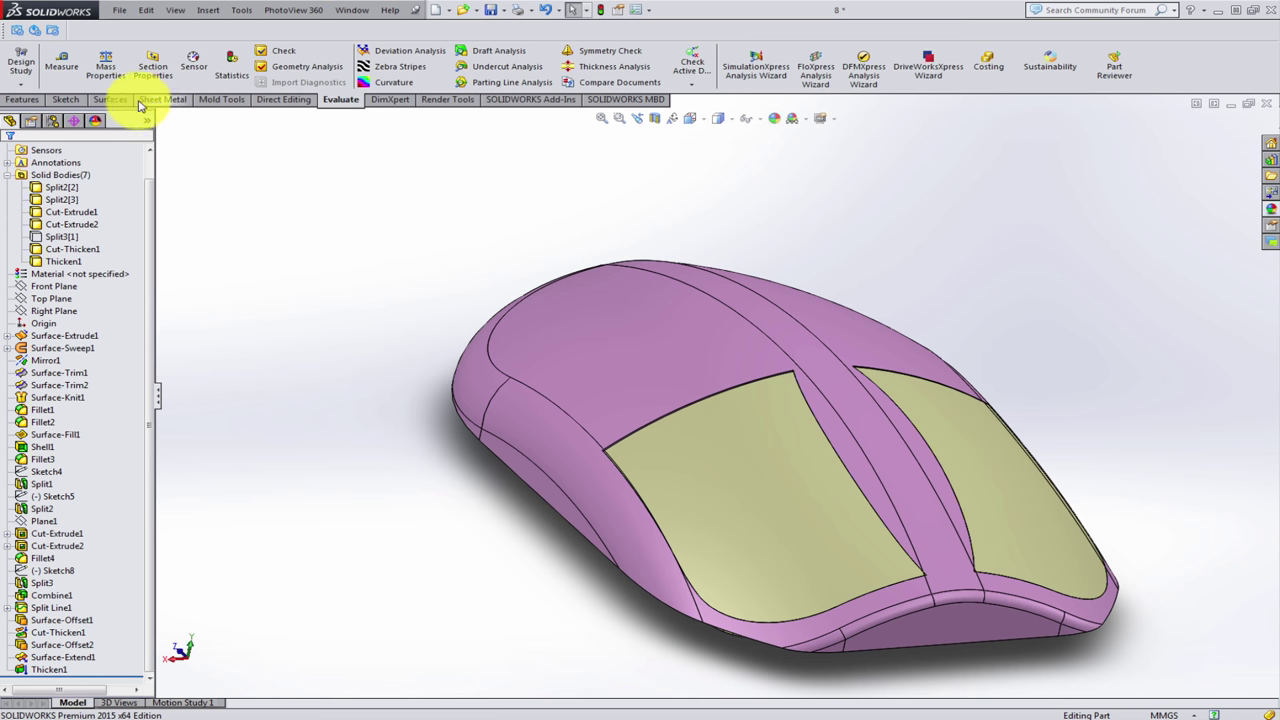
{"action": "left_click", "coordinate": [275, 99]}
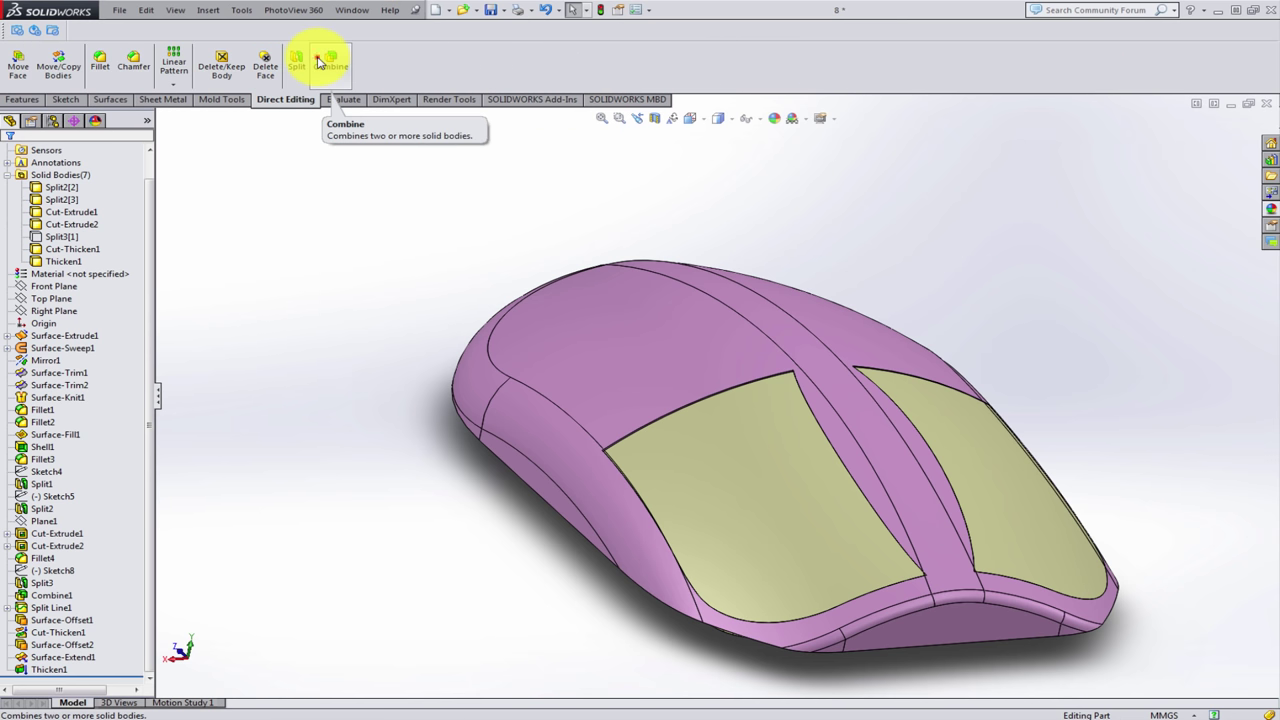
- Start a Combine (Add) with both button bodies, Split2[2] and Split2[3]
{"action": "left_click", "coordinate": [318, 58]}
{"action": "left_click", "coordinate": [722, 456]}
{"action": "left_click", "coordinate": [951, 434]}
{"action": "mouse_move", "coordinate": [951, 434]}
{"action": "middle_mouse_down"}
{"action": "mouse_move", "coordinate": [763, 414]}
{"action": "mouse_move", "coordinate": [771, 458]}
{"action": "middle_mouse_up"}
{"action": "scroll", "coordinate": [790, 400], "scroll_direction": "down", "scroll_amount": 3}
{"action": "scroll", "coordinate": [750, 335], "scroll_direction": "down", "scroll_amount": 3}
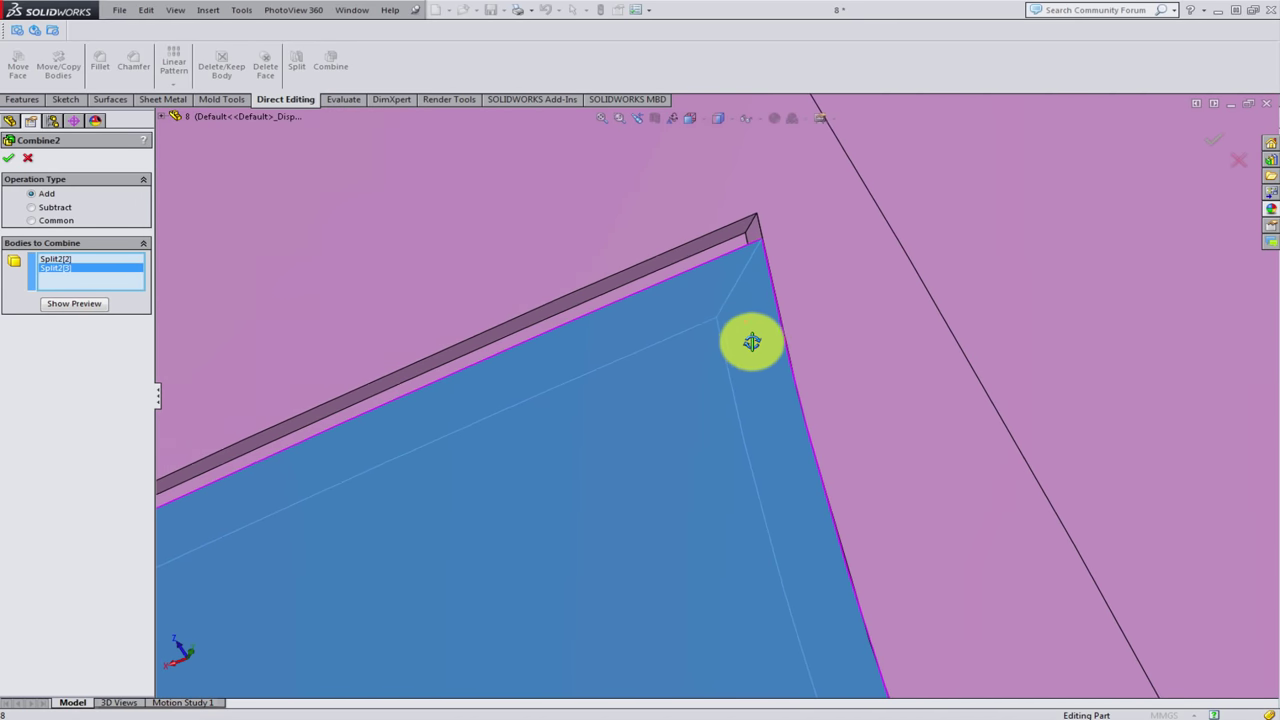
- Add Cut-Extrude2, Cut-Extrude1 and Thicken1 to the combine and confirm it
{"action": "left_click", "coordinate": [682, 272]}
{"action": "mouse_move", "coordinate": [684, 268]}
{"action": "middle_mouse_down"}
{"action": "mouse_move", "coordinate": [1023, 271]}
{"action": "mouse_move", "coordinate": [1020, 235]}
{"action": "middle_mouse_up"}
{"action": "left_click", "coordinate": [906, 218]}
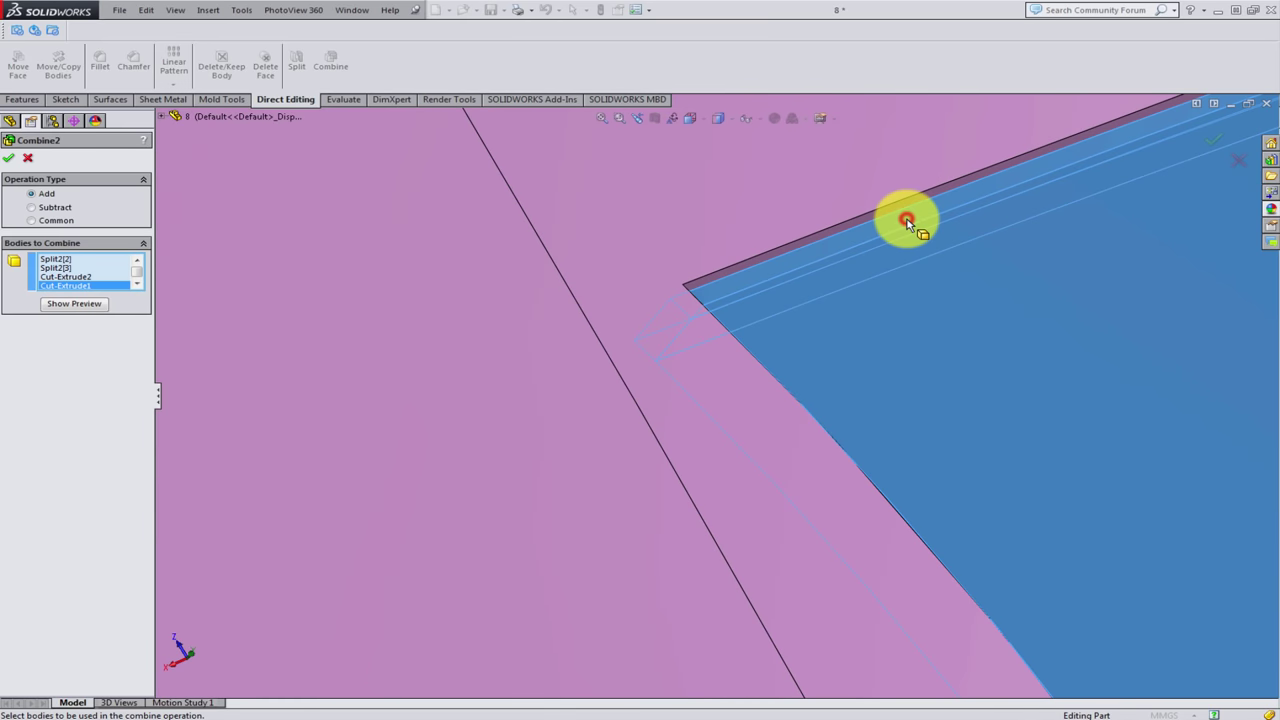
{"action": "scroll", "coordinate": [845, 443], "scroll_direction": "up", "scroll_amount": 2}
{"action": "scroll", "coordinate": [845, 443], "scroll_direction": "up", "scroll_amount": 5}
{"action": "mouse_move", "coordinate": [666, 494]}
{"action": "middle_mouse_down"}
{"action": "mouse_move", "coordinate": [700, 200]}
{"action": "mouse_move", "coordinate": [688, 405]}
{"action": "middle_mouse_up"}
{"action": "left_click", "coordinate": [688, 402]}
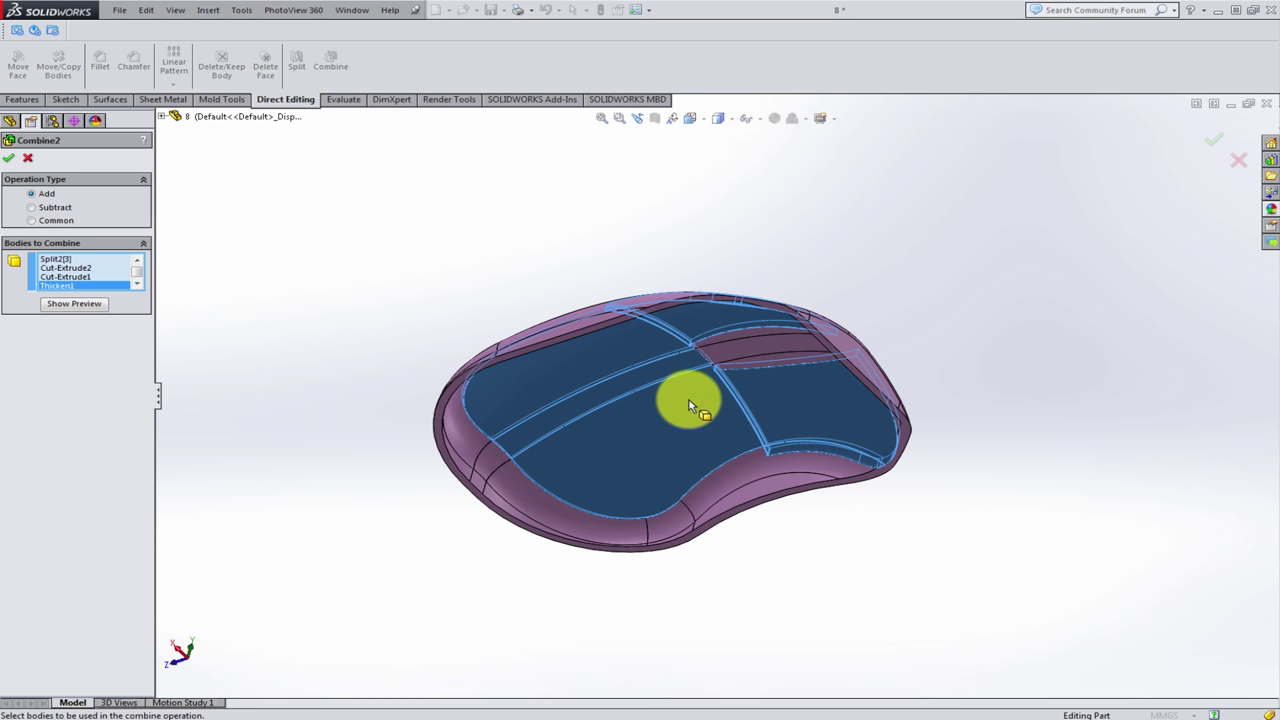
{"action": "key", "text": "Return"}
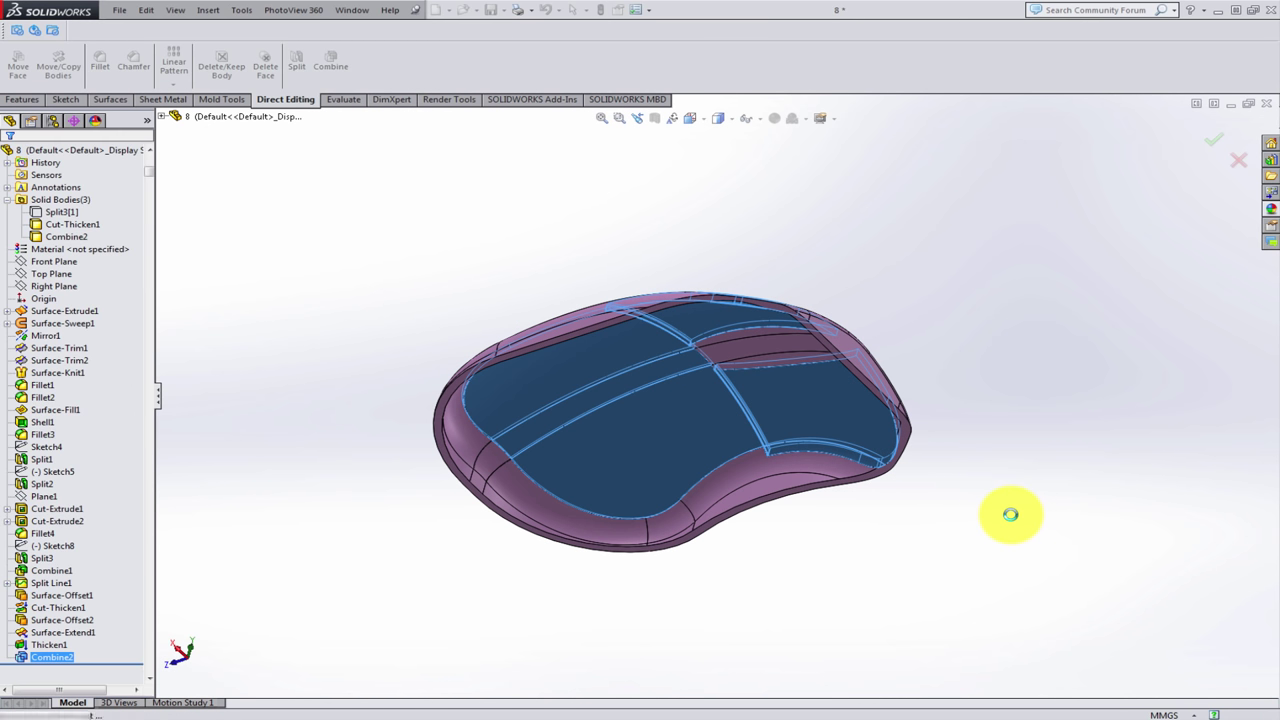
- Change the part colour to light yellow via the shell's inner face
{"action": "left_click", "coordinate": [1009, 516]}
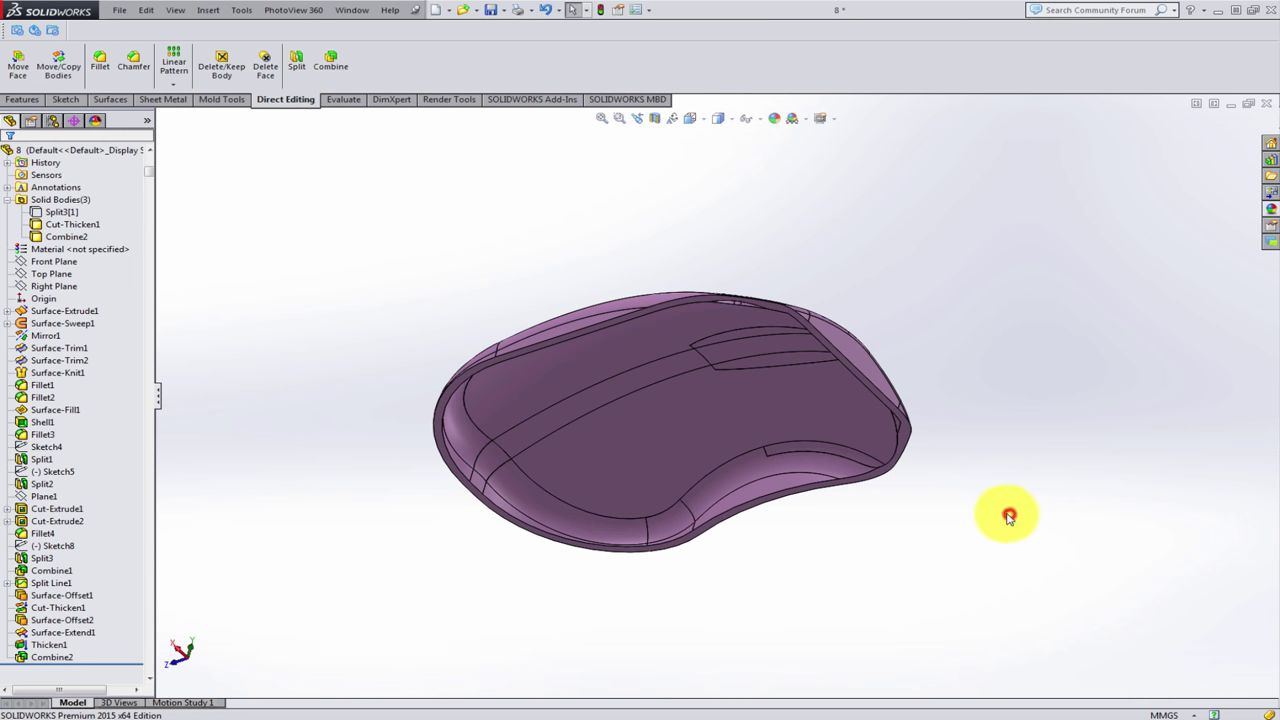
{"action": "left_click", "coordinate": [76, 212]}
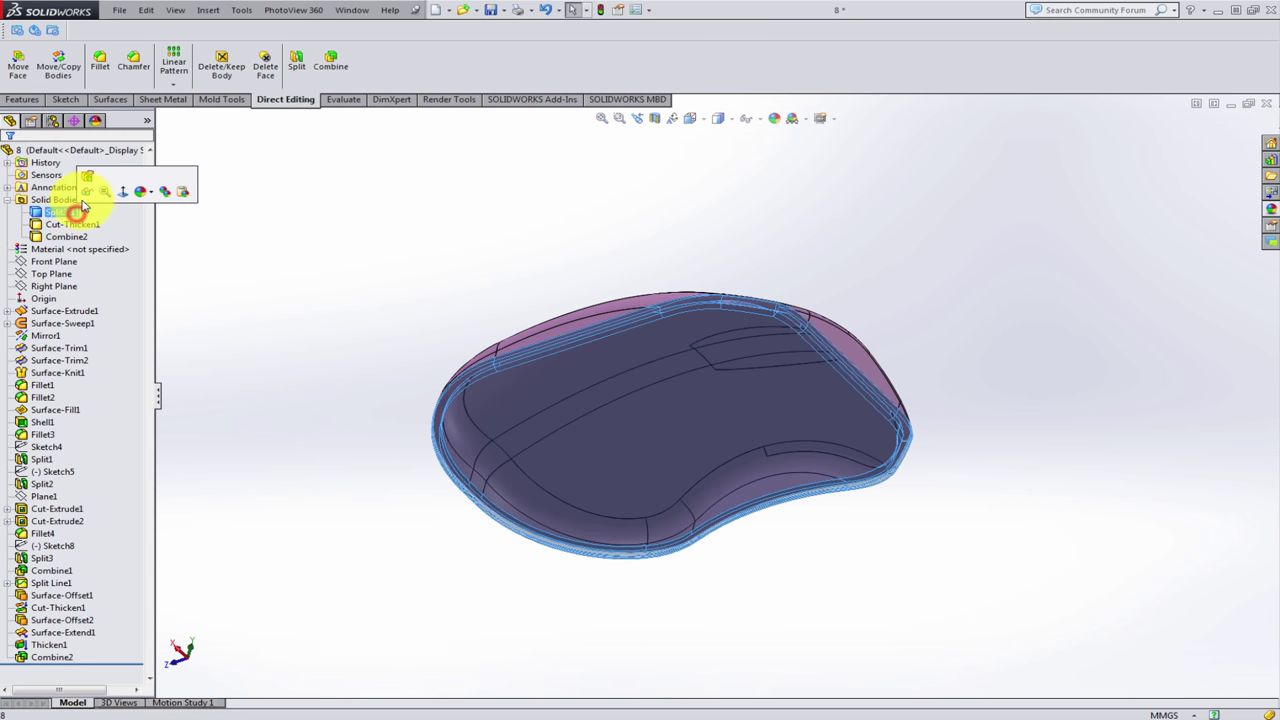
{"action": "left_click", "coordinate": [148, 192]}
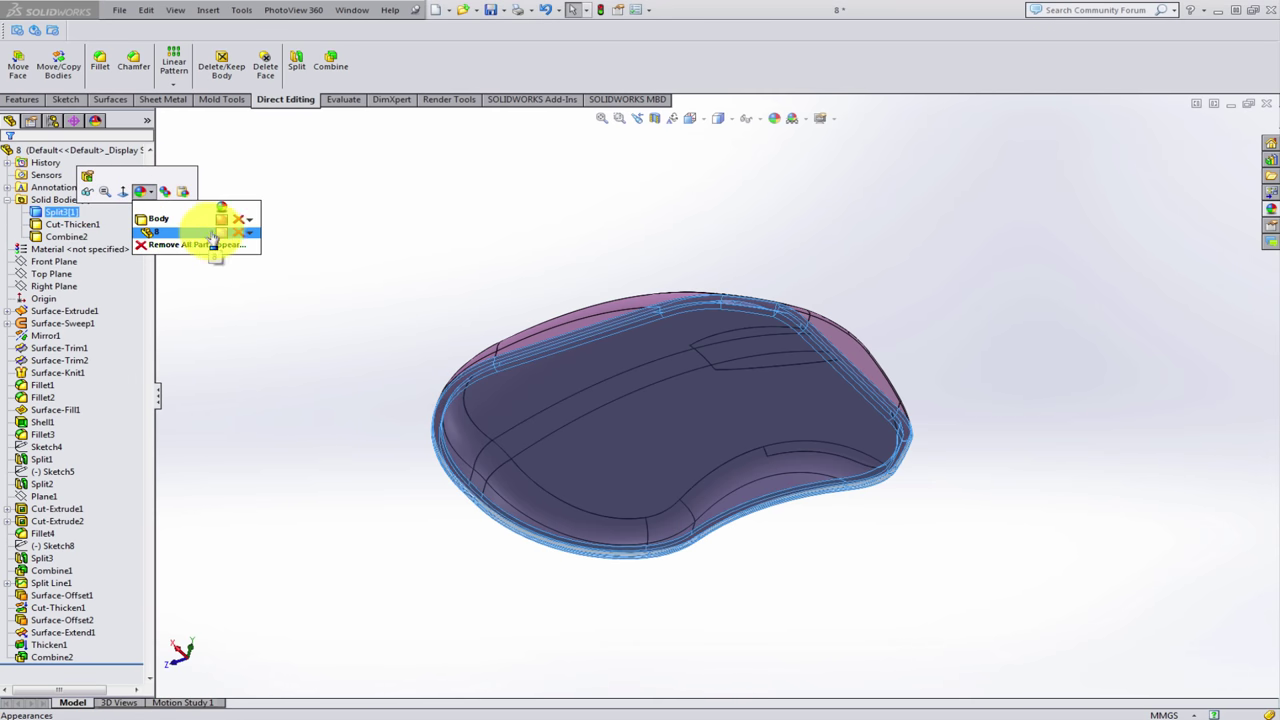
{"action": "left_click", "coordinate": [225, 238]}
{"action": "mouse_move", "coordinate": [580, 349]}
{"action": "middle_mouse_down"}
{"action": "mouse_move", "coordinate": [655, 485]}
{"action": "mouse_move", "coordinate": [633, 381]}
{"action": "middle_mouse_up"}
{"action": "left_click", "coordinate": [638, 430]}
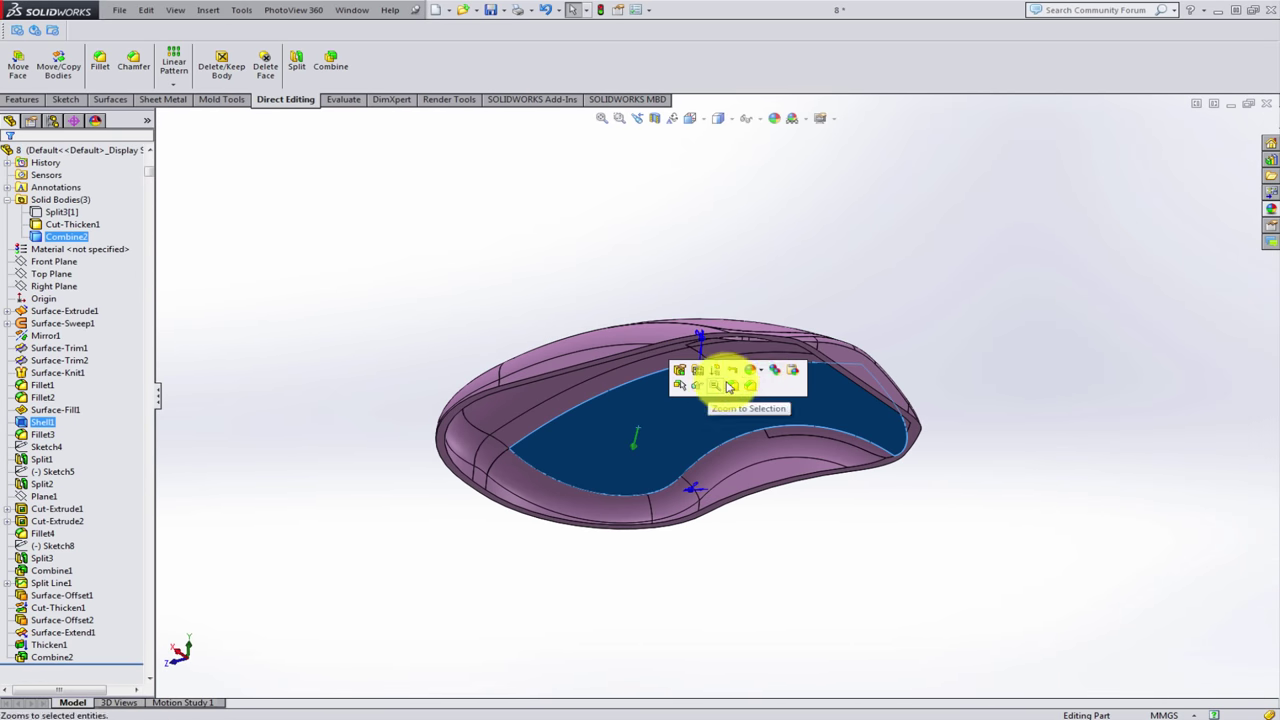
{"action": "left_click", "coordinate": [751, 369]}
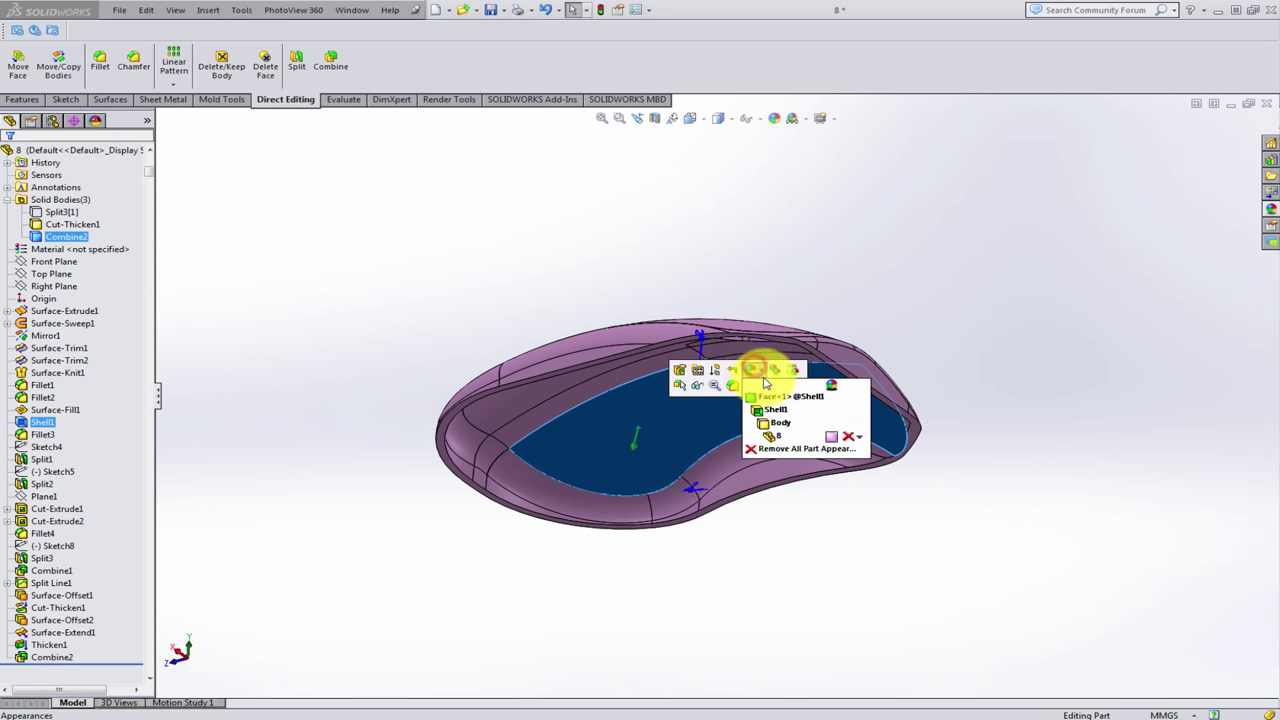
{"action": "left_click", "coordinate": [831, 440]}
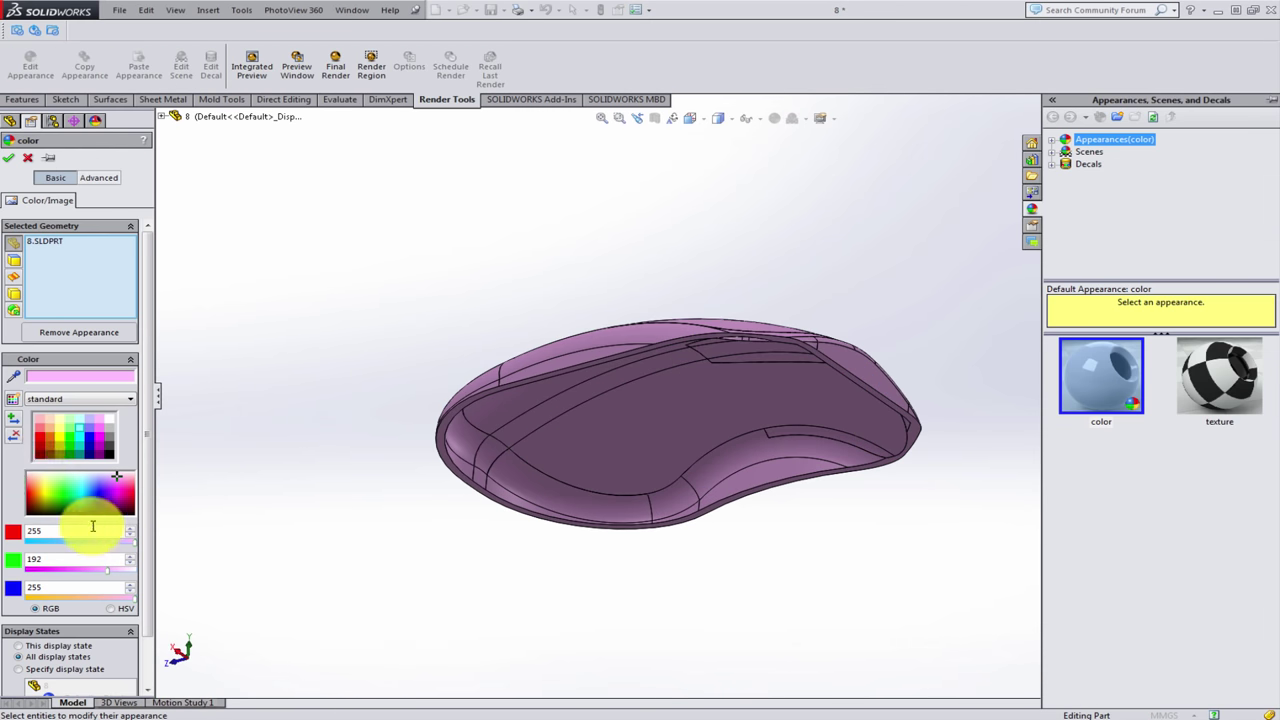
{"action": "left_click", "coordinate": [62, 427]}
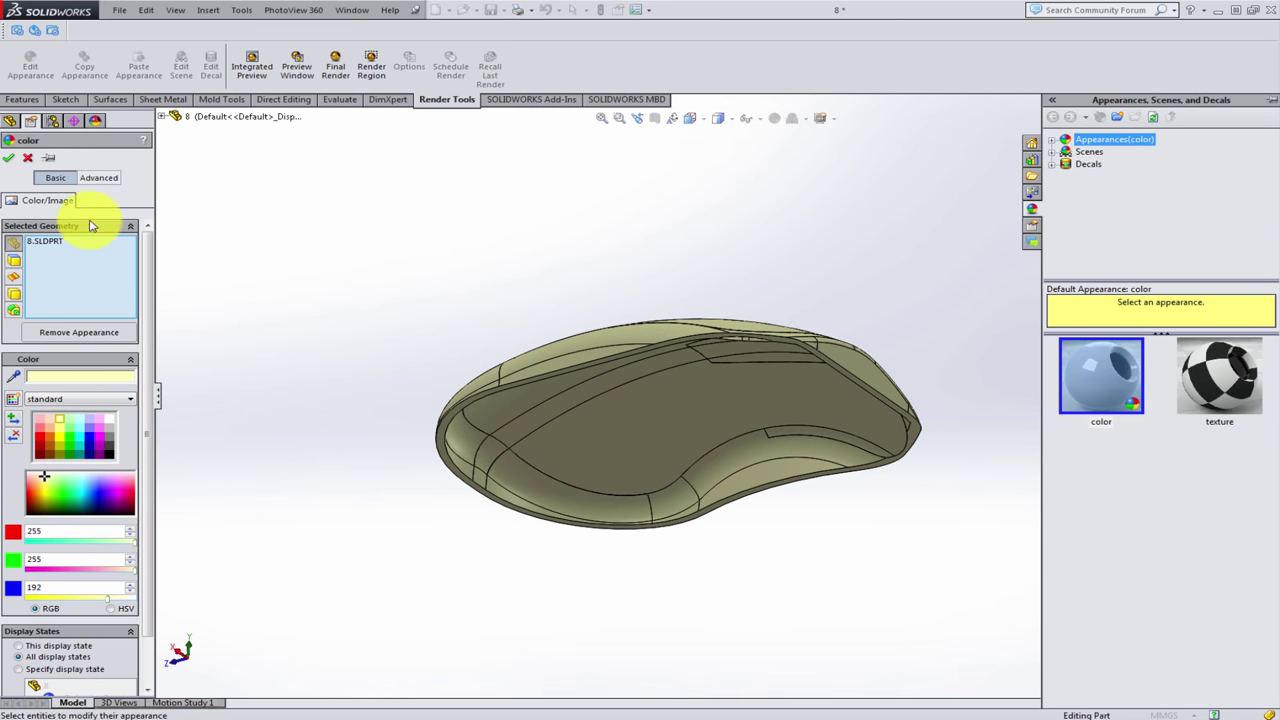
{"action": "key", "text": "Escape"}
- Expand the Solid Bodies list and select the Split3[1] and Cut-Thicken1 bodies
{"action": "left_click", "coordinate": [8, 199]}
{"action": "left_click", "coordinate": [60, 212]}
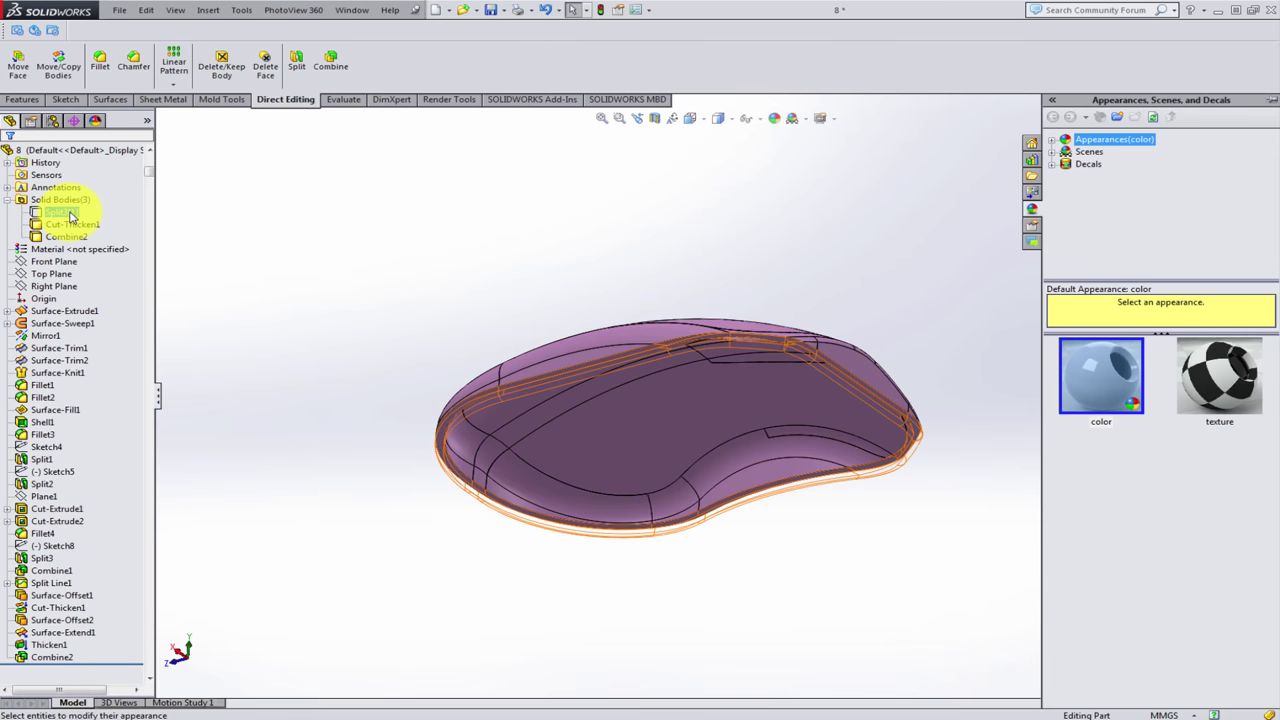
{"action": "left_click", "coordinate": [72, 226]}
{"action": "left_click", "coordinate": [72, 228]}
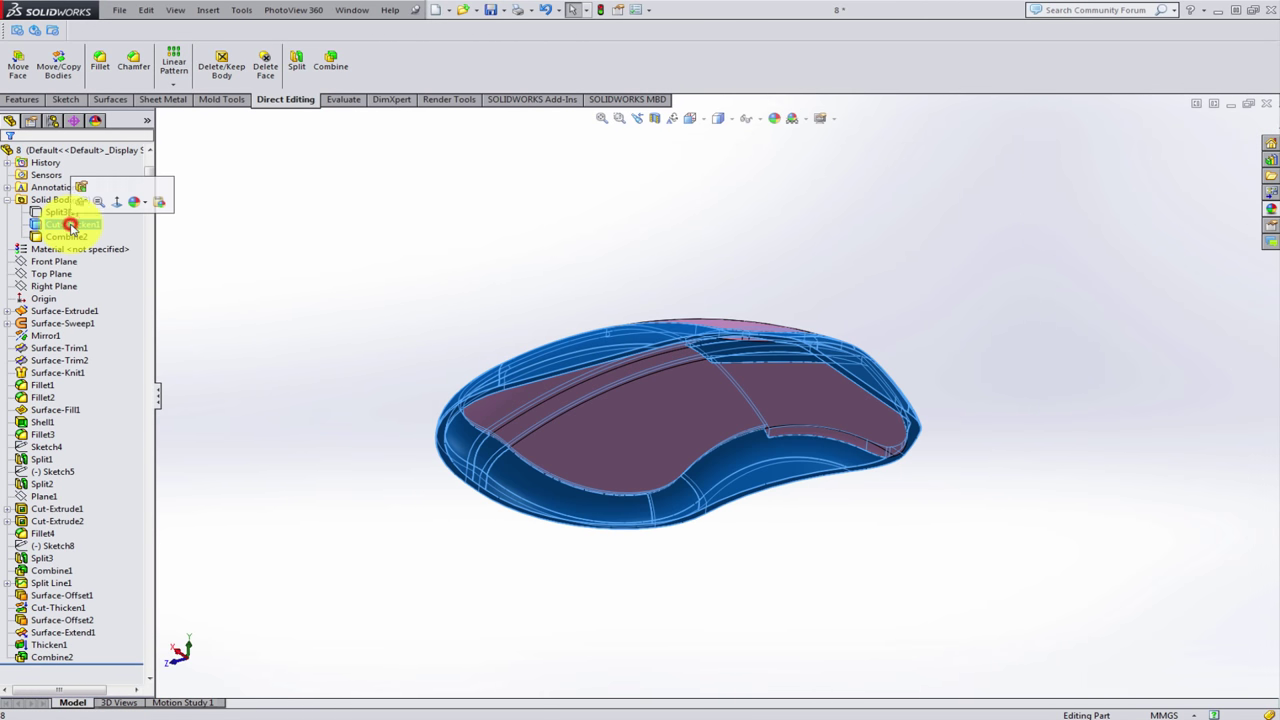
{"action": "mouse_move", "coordinate": [394, 280]}
{"action": "middle_mouse_down"}
{"action": "mouse_move", "coordinate": [398, 405]}
{"action": "mouse_move", "coordinate": [399, 256]}
{"action": "middle_mouse_up"}
- Colour the Combine2 button body light peach (RGB 254, 222, 194)
{"action": "left_click", "coordinate": [80, 237]}
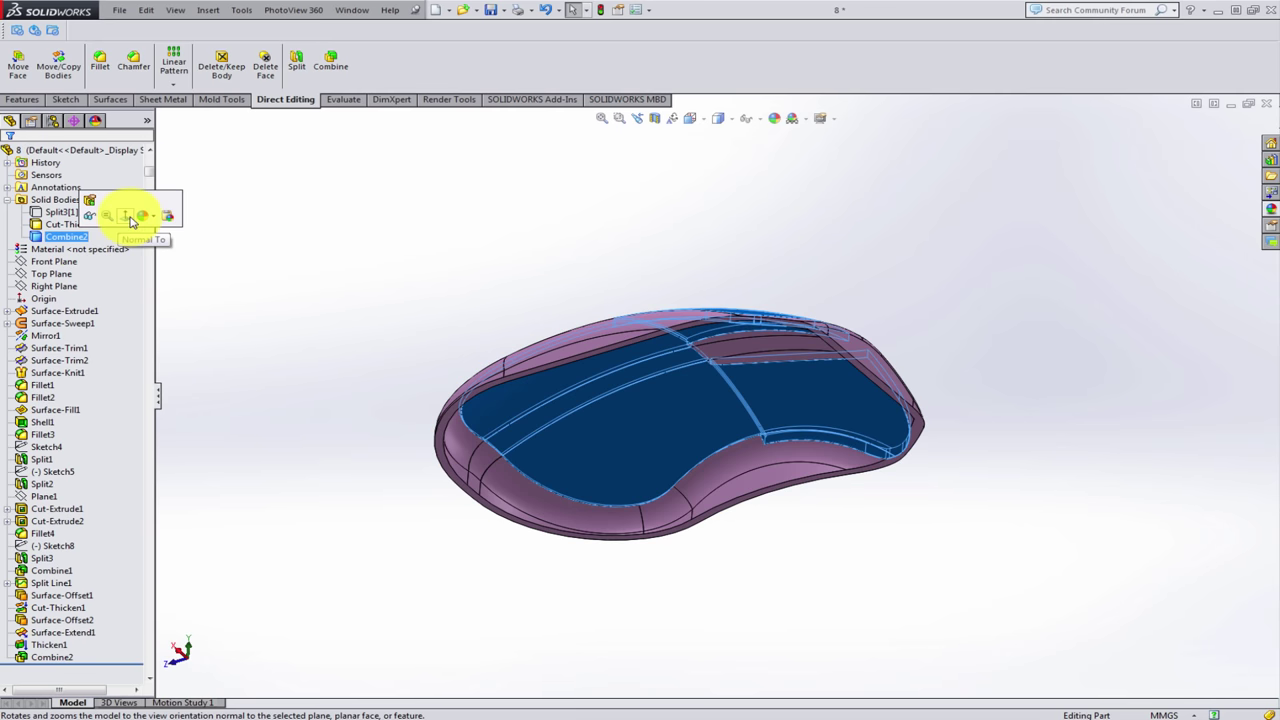
{"action": "left_click", "coordinate": [144, 218]}
{"action": "left_click", "coordinate": [228, 260]}
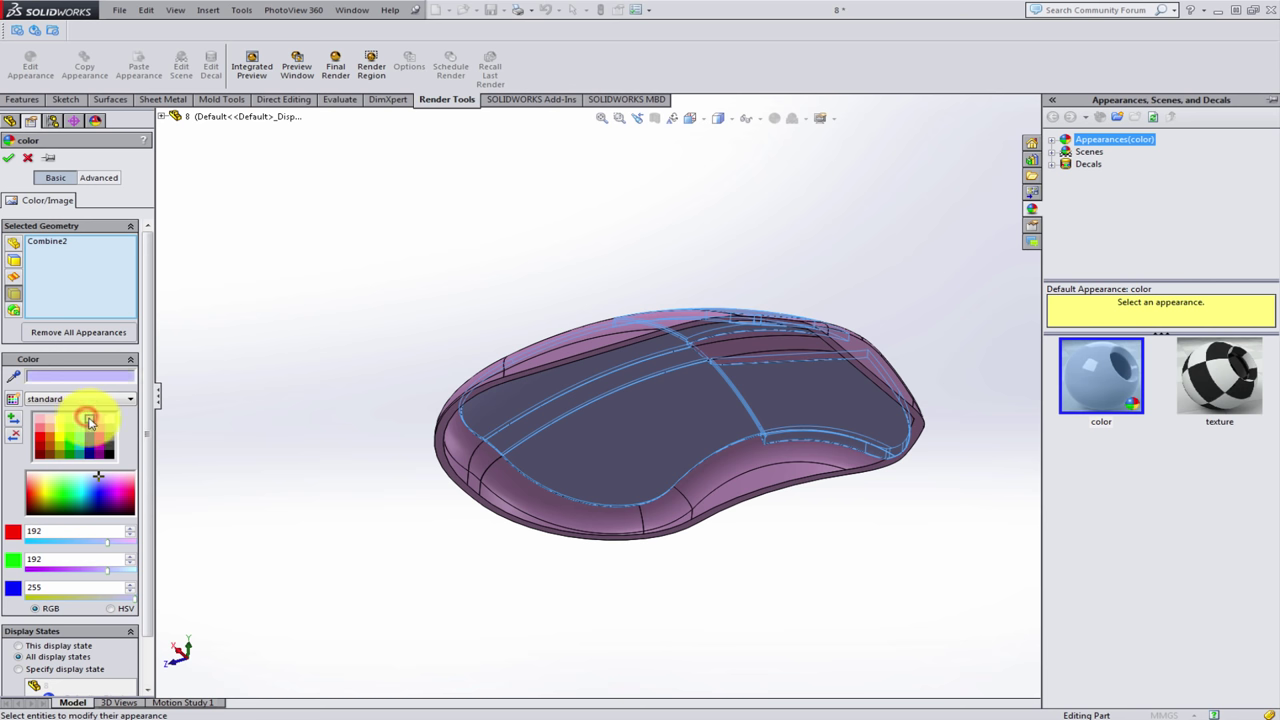
{"action": "left_click", "coordinate": [89, 429]}
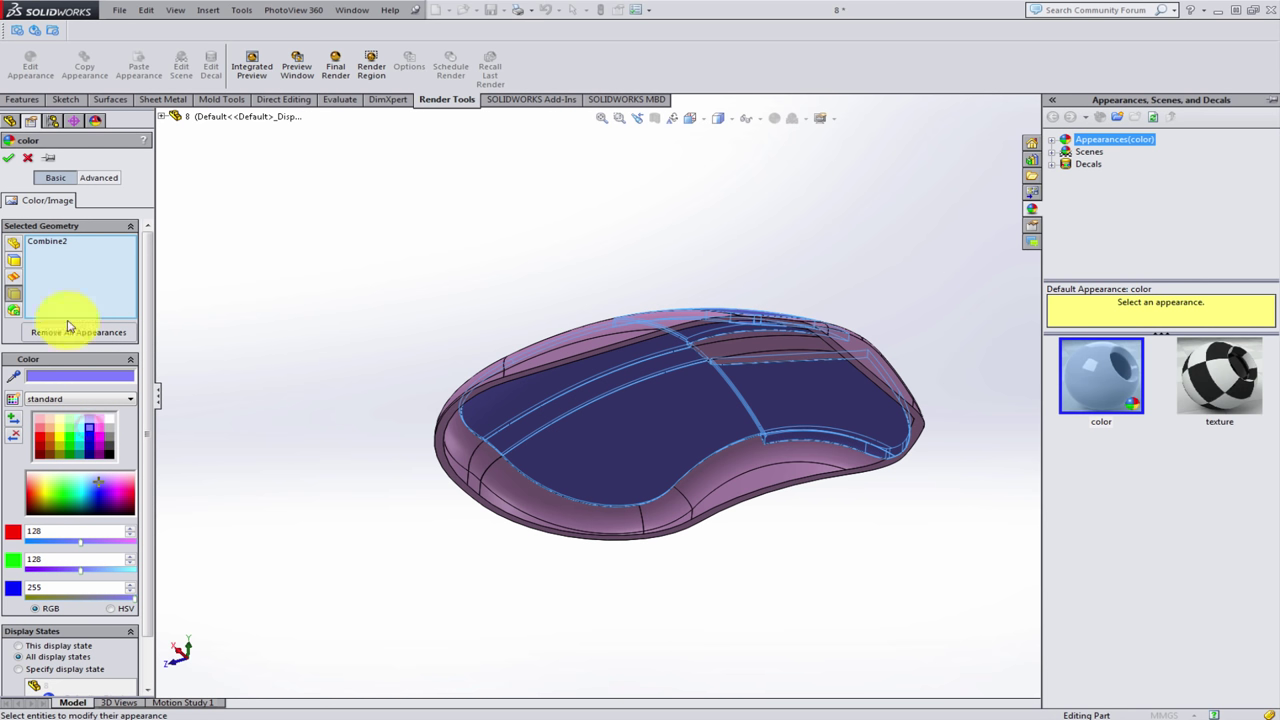
{"action": "left_click", "coordinate": [50, 421]}
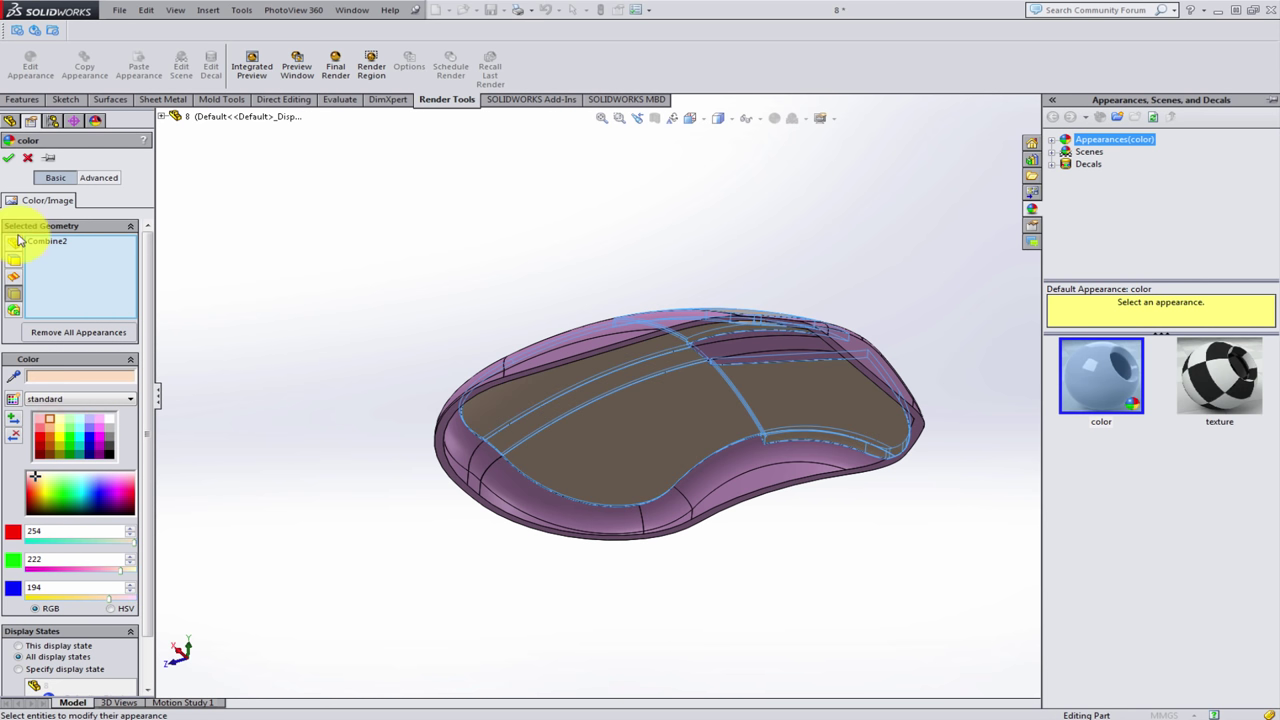
{"action": "left_click", "coordinate": [9, 158]}
{"action": "mouse_move", "coordinate": [430, 282]}
{"action": "middle_mouse_down"}
{"action": "mouse_move", "coordinate": [525, 428]}
{"action": "mouse_move", "coordinate": [477, 434]}
{"action": "mouse_move", "coordinate": [503, 314]}
{"action": "mouse_move", "coordinate": [491, 249]}
{"action": "mouse_move", "coordinate": [434, 314]}
{"action": "mouse_move", "coordinate": [320, 400]}
{"action": "mouse_move", "coordinate": [374, 366]}
{"action": "mouse_move", "coordinate": [371, 406]}
{"action": "mouse_move", "coordinate": [650, 507]}
{"action": "middle_mouse_up"}
{"action": "scroll", "coordinate": [755, 530], "scroll_direction": "down", "scroll_amount": 2}
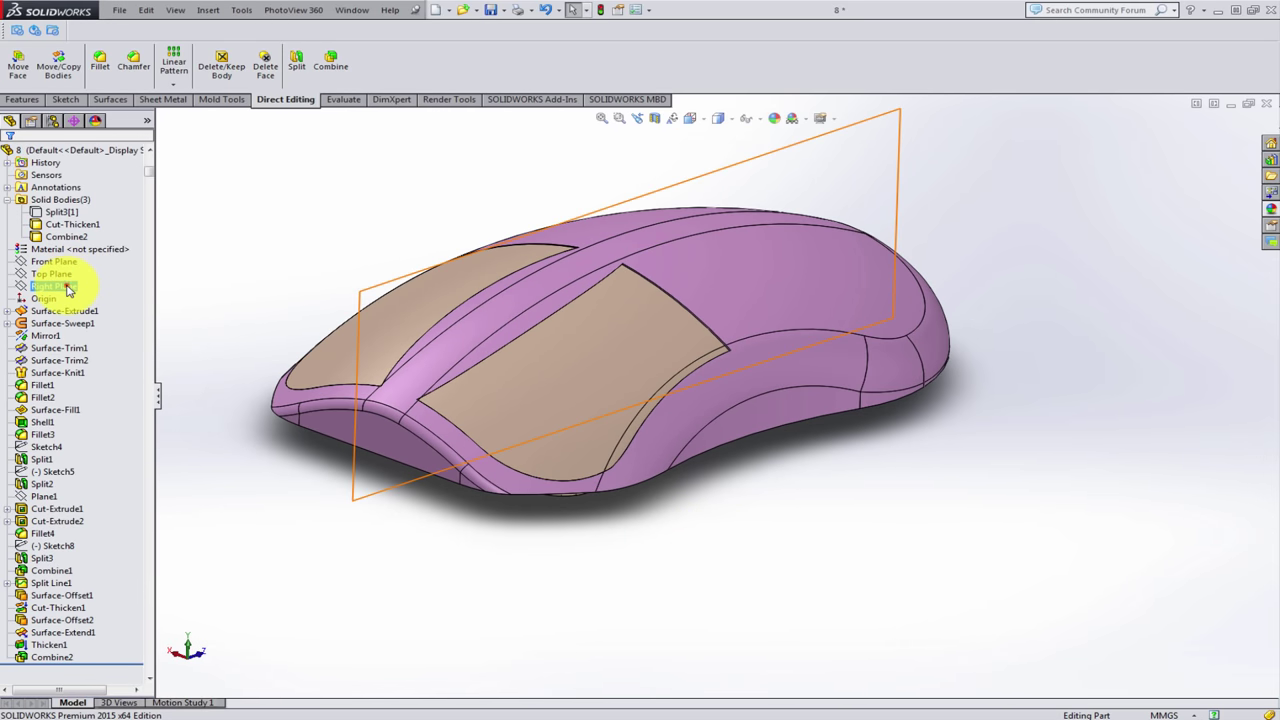
- Sketch a corner rectangle on the Right Plane across the button body's front end
{"action": "left_click", "coordinate": [62, 286]}
{"action": "left_click", "coordinate": [80, 268]}
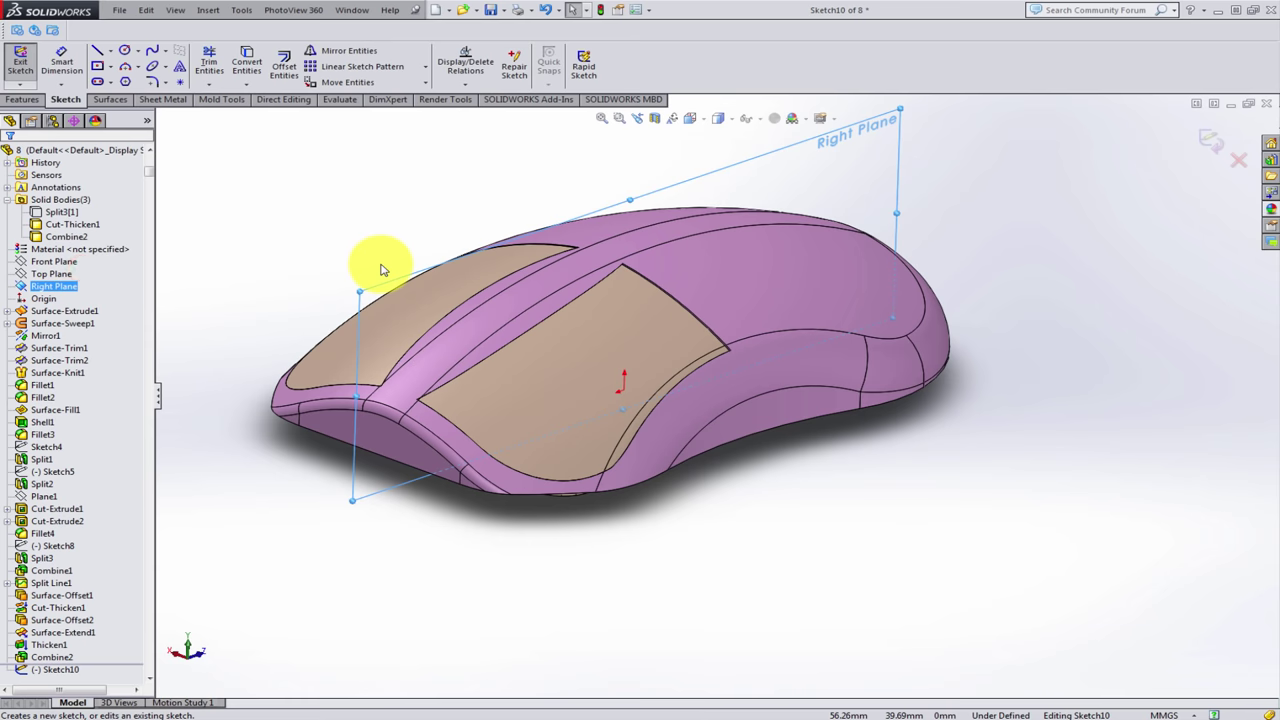
{"action": "scroll", "coordinate": [1128, 508], "scroll_direction": "down", "scroll_amount": 5}
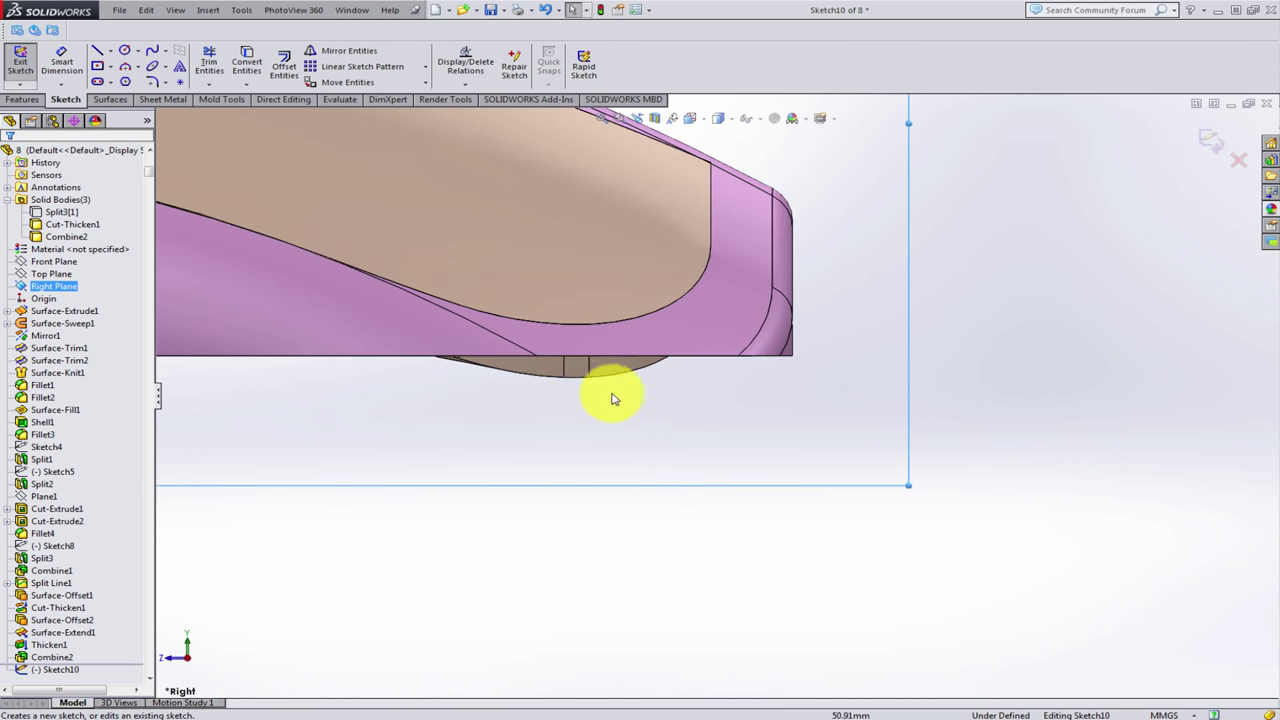
{"action": "scroll", "coordinate": [571, 394], "scroll_direction": "down", "scroll_amount": 2}
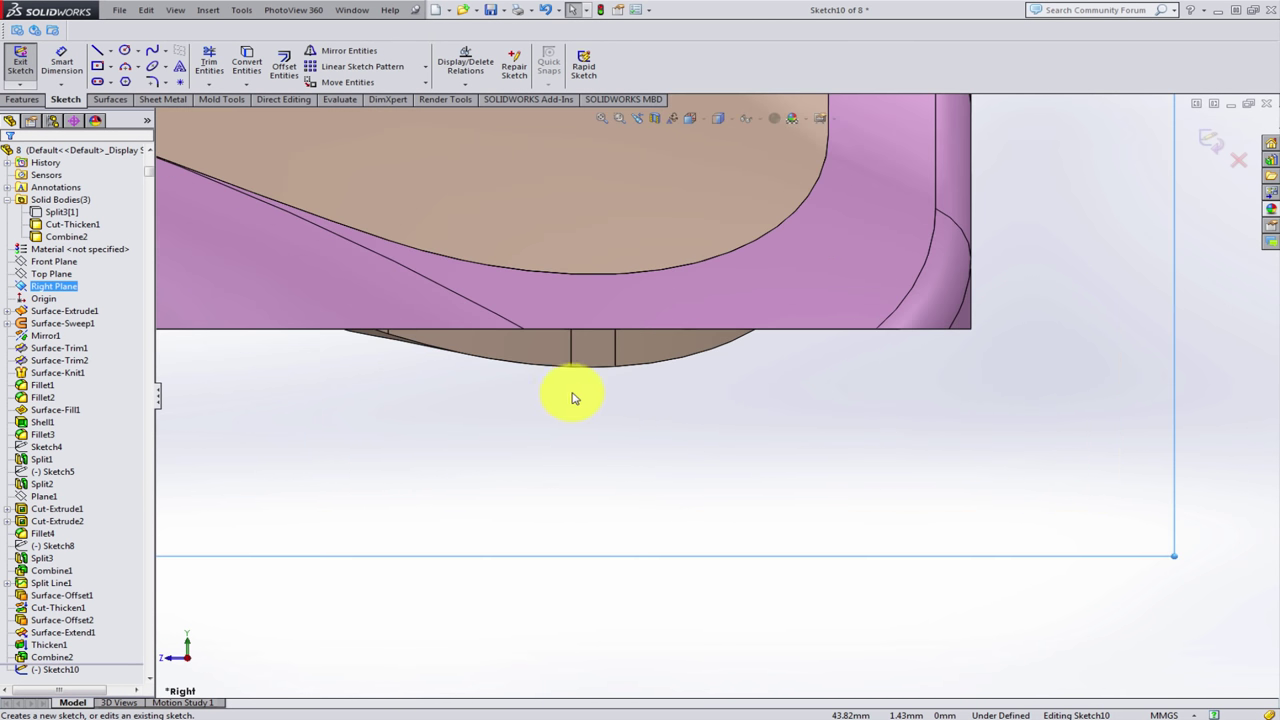
{"action": "left_click", "coordinate": [110, 66]}
{"action": "left_click", "coordinate": [135, 80]}
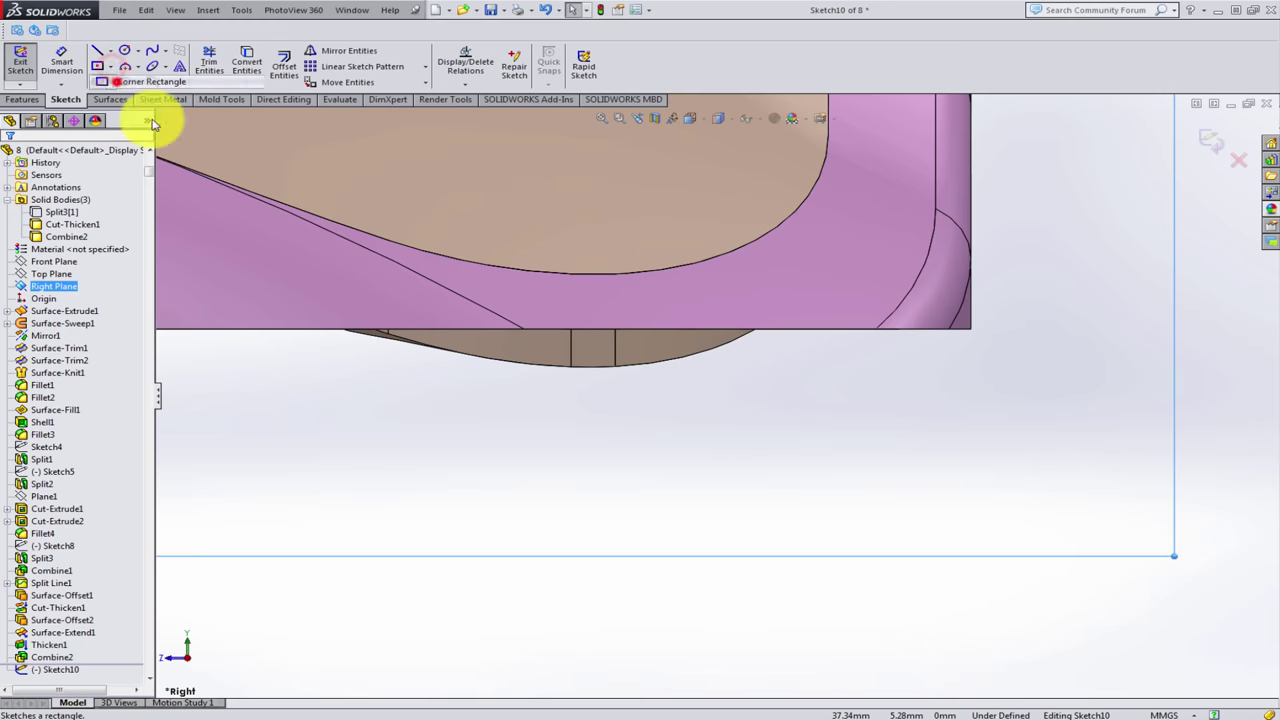
{"action": "left_click", "coordinate": [971, 328]}
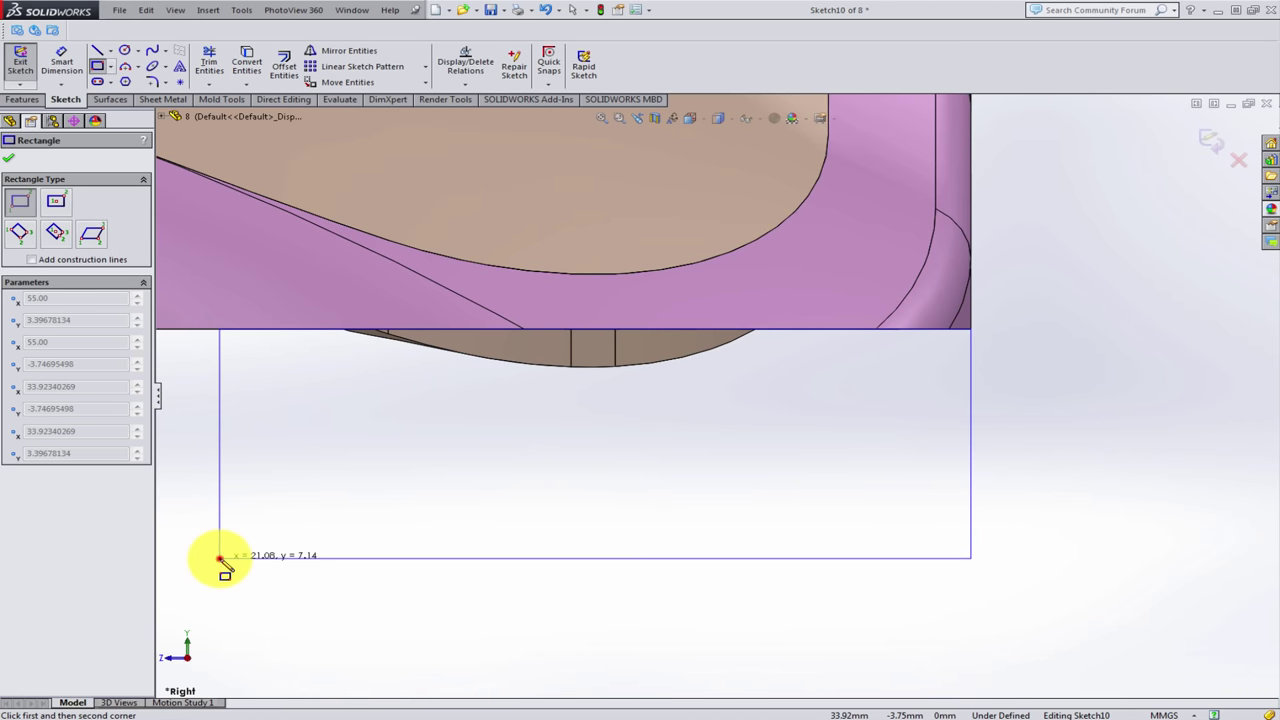
{"action": "left_click", "coordinate": [219, 557]}
{"action": "key", "text": "Escape"}
- Extrude-cut the rectangle Through All in both directions to trim the button tip
{"action": "left_click", "coordinate": [22, 99]}
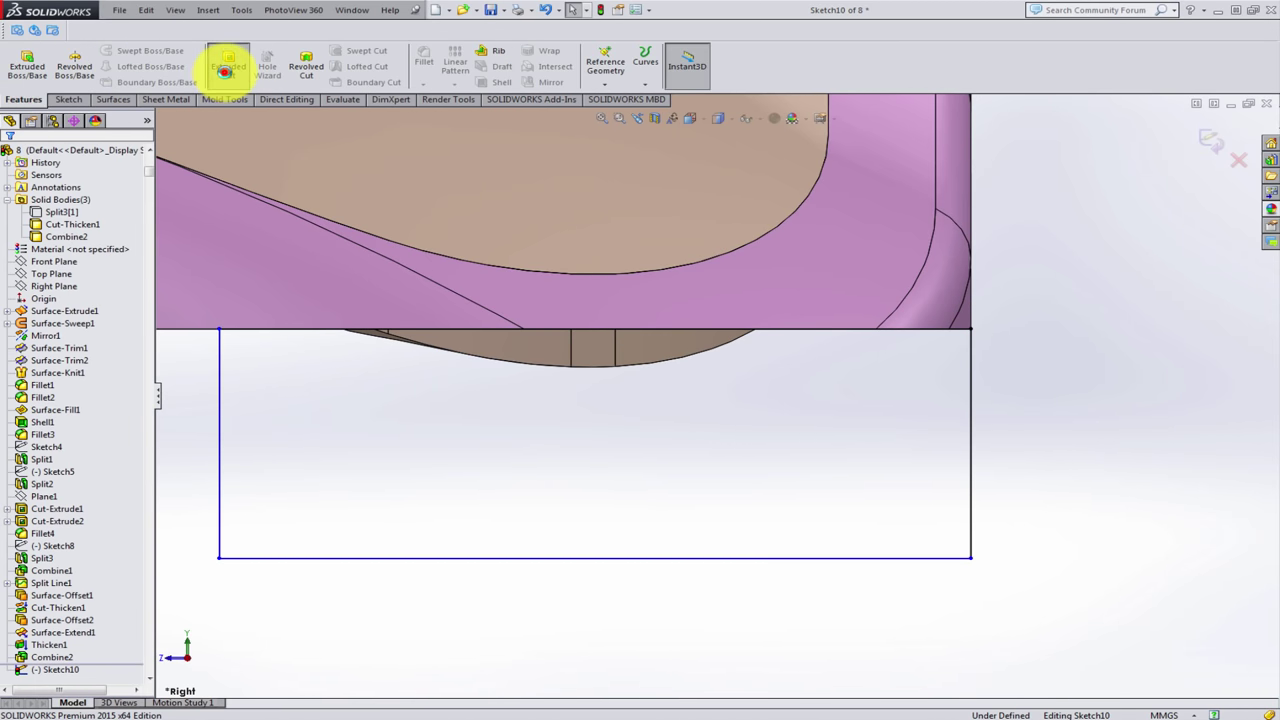
{"action": "left_click", "coordinate": [225, 70]}
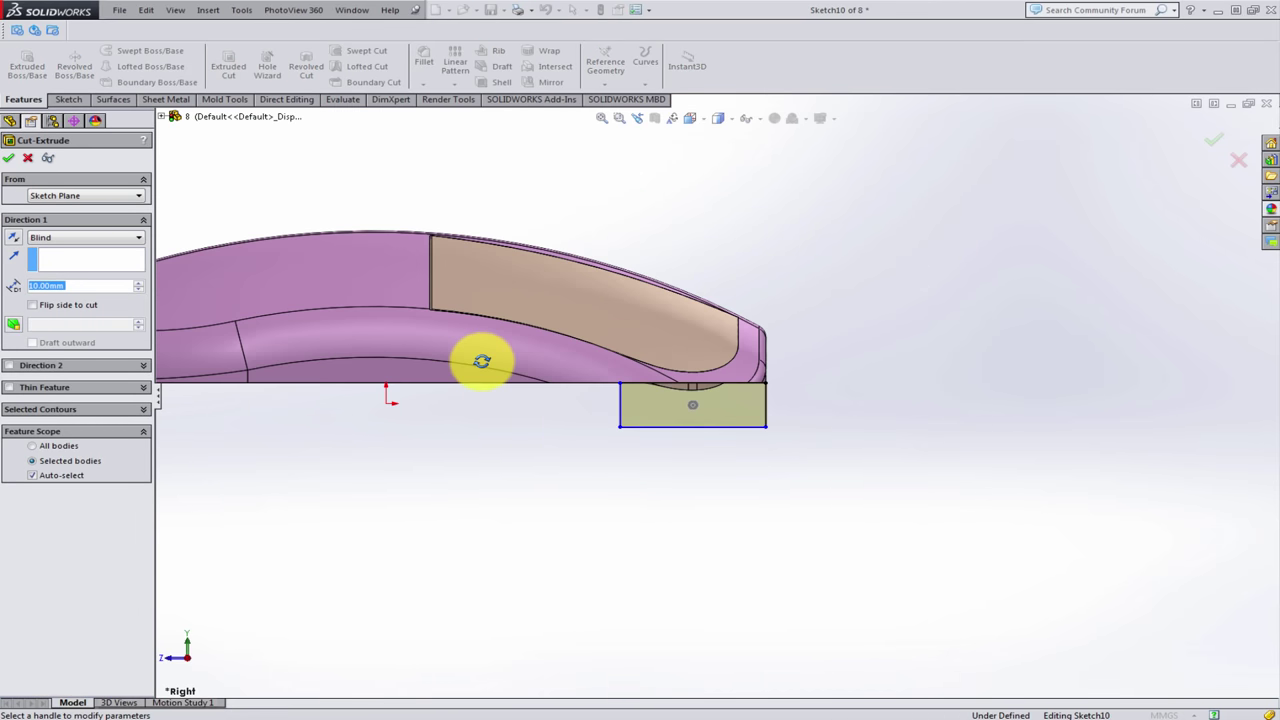
{"action": "middle_click_drag", "start_coordinate": [481, 361], "coordinate": [443, 400]}
{"action": "left_click", "coordinate": [60, 237]}
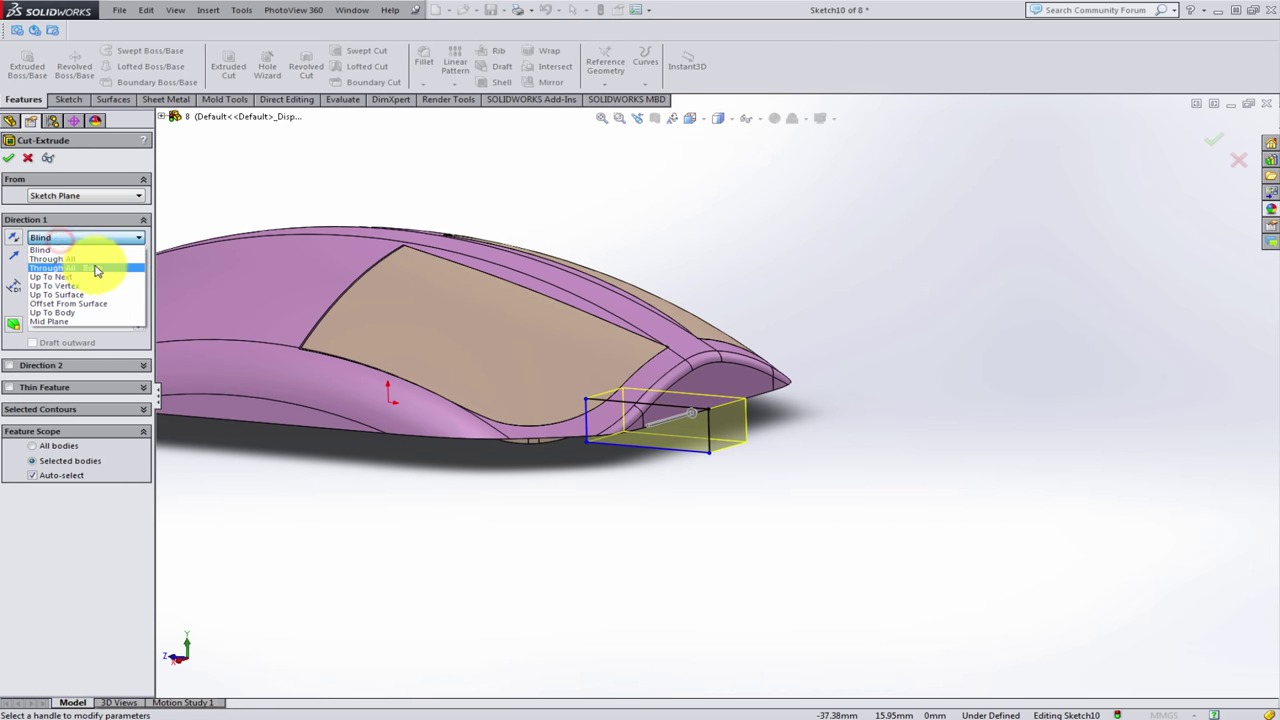
{"action": "left_click", "coordinate": [96, 268]}
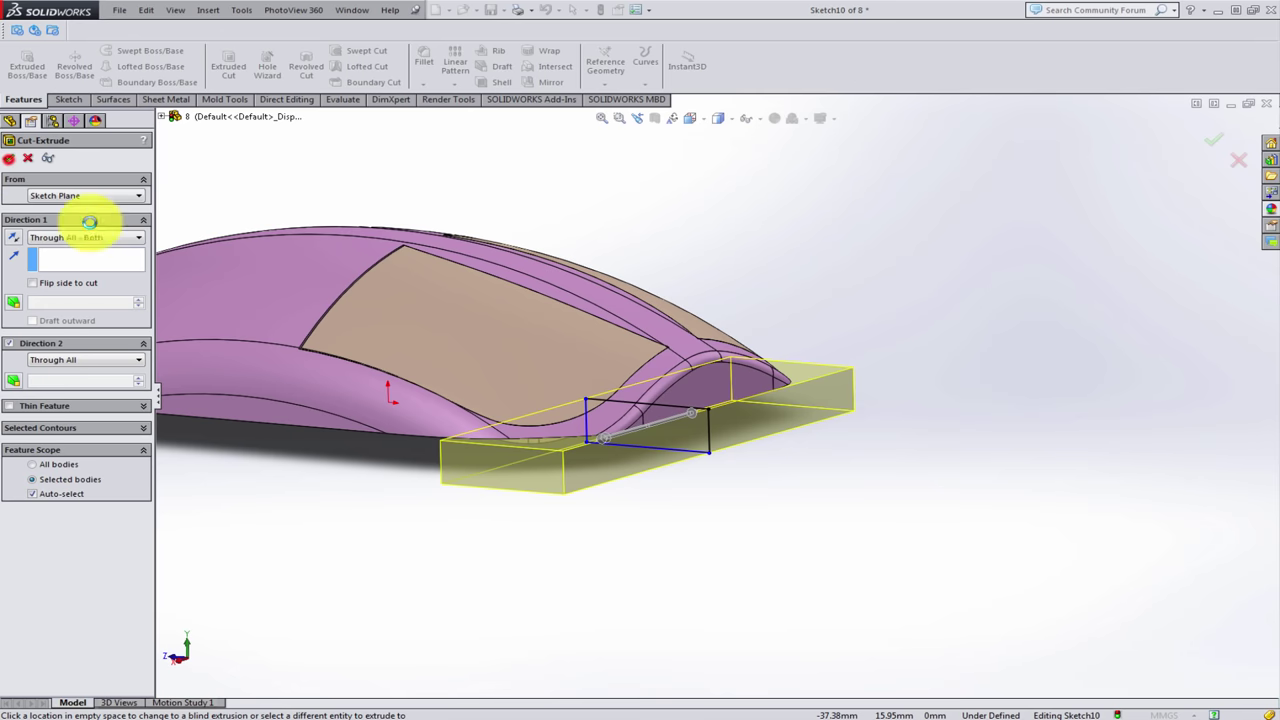
{"action": "left_click", "coordinate": [690, 533]}
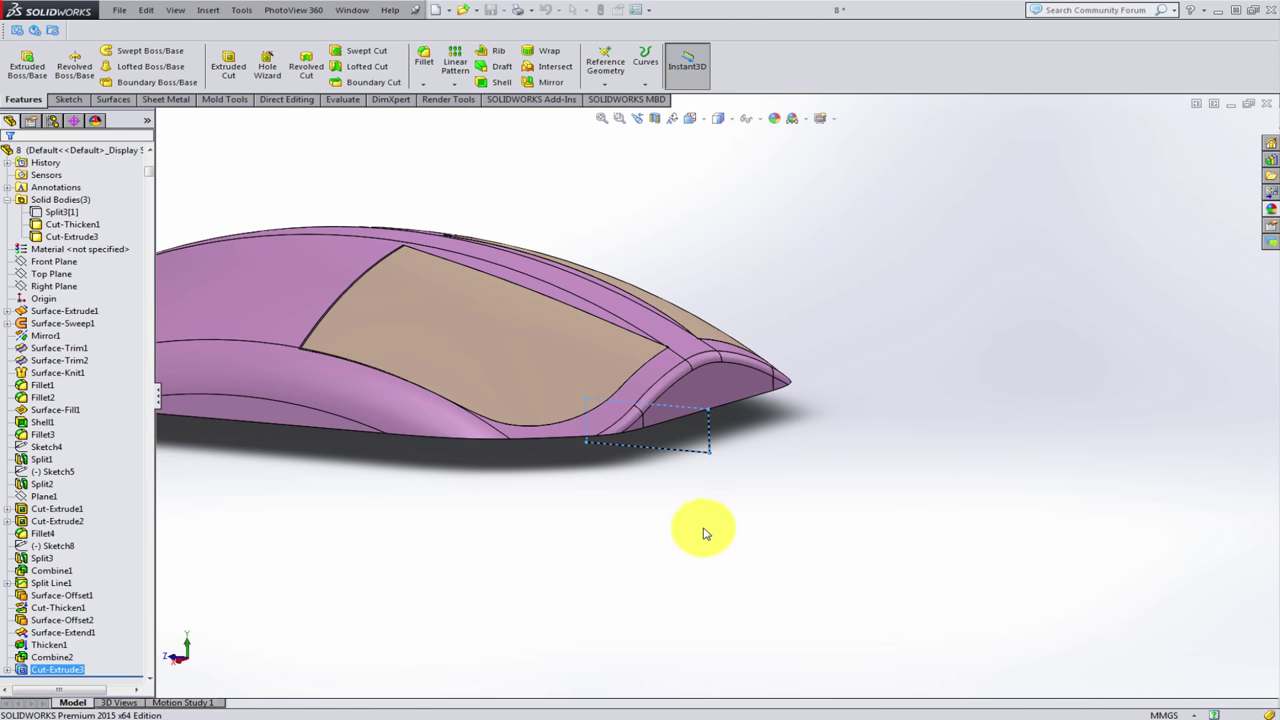
{"action": "scroll", "coordinate": [691, 533], "scroll_direction": "up", "scroll_amount": 5}
{"action": "mouse_move", "coordinate": [651, 491]}
{"action": "middle_mouse_down"}
{"action": "mouse_move", "coordinate": [522, 451]}
{"action": "mouse_move", "coordinate": [457, 508]}
{"action": "middle_mouse_up"}
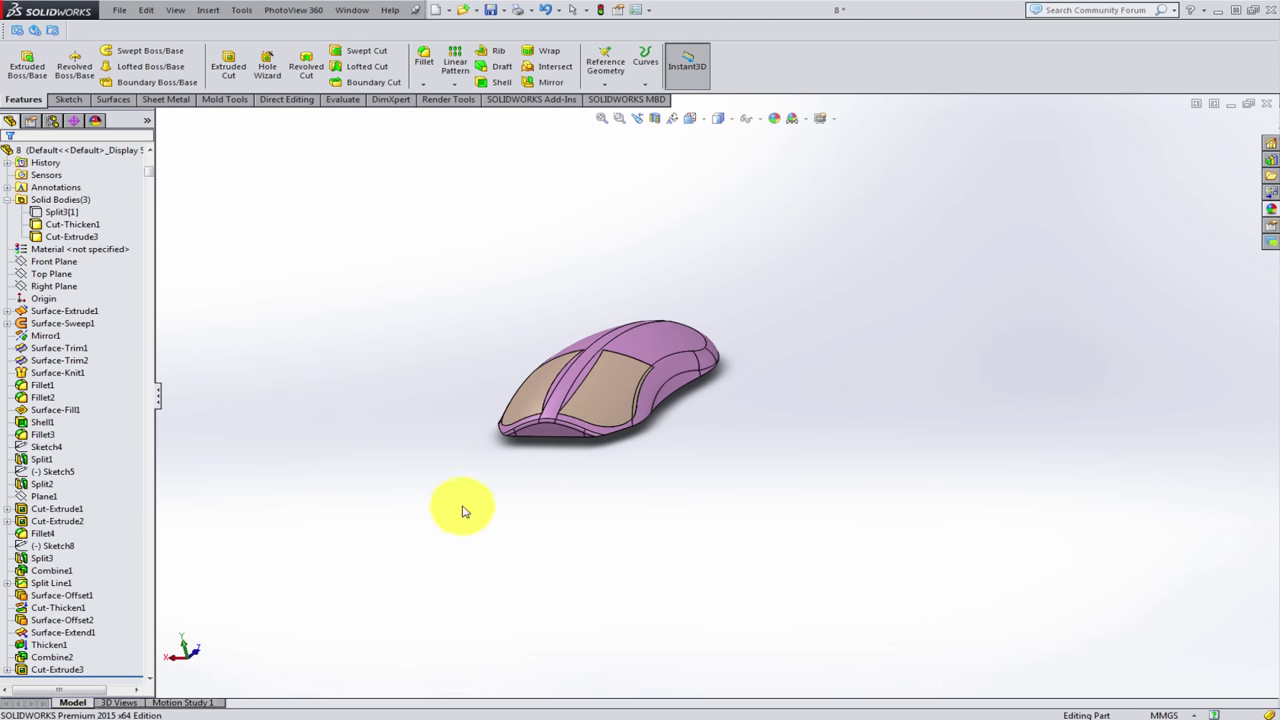
- Hide the button body covering the mouse shell
{"action": "left_click", "coordinate": [53, 224]}
{"action": "left_click", "coordinate": [69, 213]}
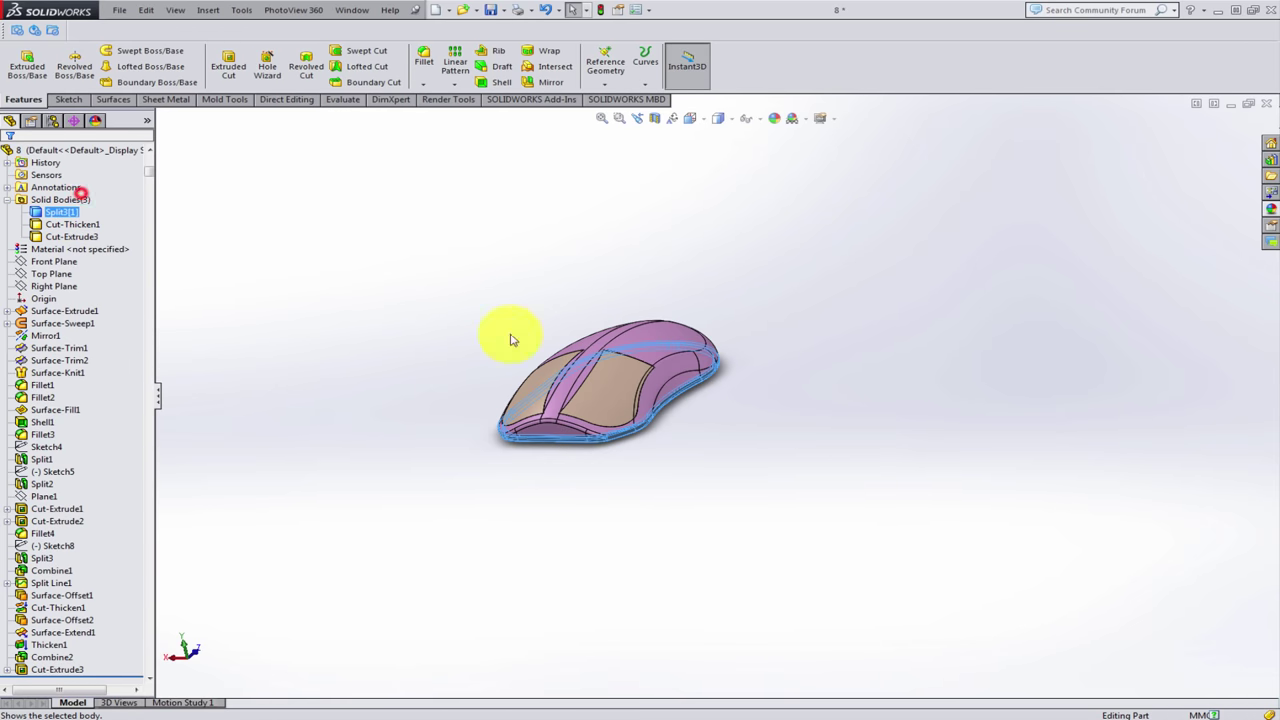
{"action": "left_click", "coordinate": [468, 351]}
{"action": "mouse_move", "coordinate": [571, 343]}
{"action": "middle_mouse_down"}
{"action": "mouse_move", "coordinate": [640, 373]}
{"action": "mouse_move", "coordinate": [571, 366]}
{"action": "middle_mouse_up"}
{"action": "scroll", "coordinate": [205, 462], "scroll_direction": "down", "scroll_amount": 4}
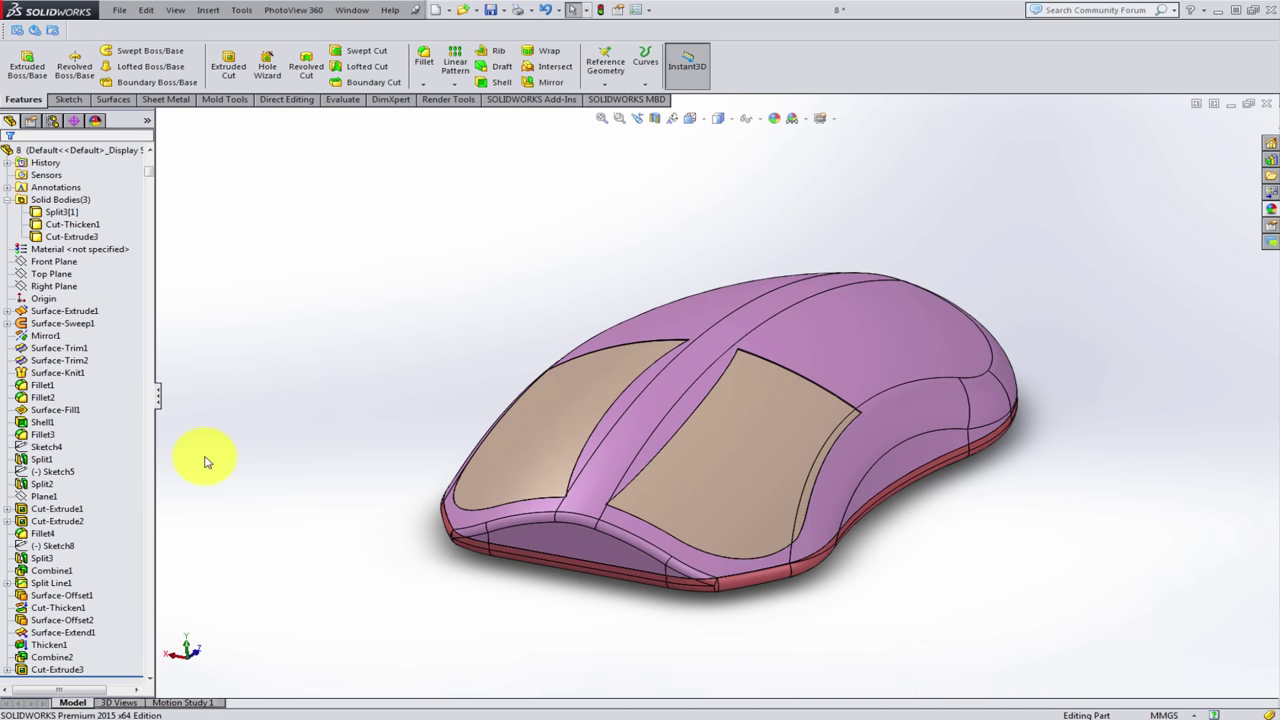
{"action": "key", "text": "alt+e"}
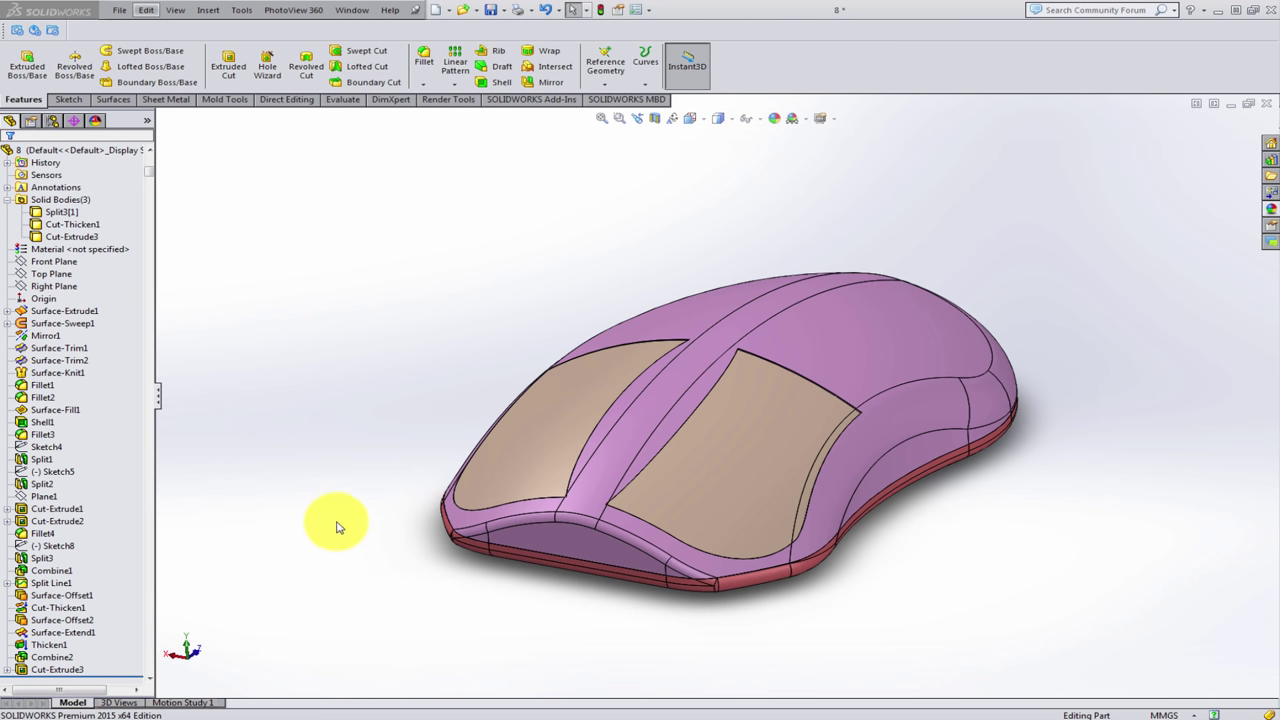
{"action": "middle_click_drag", "start_coordinate": [338, 527], "coordinate": [343, 534]}
{"action": "left_click", "coordinate": [543, 441]}
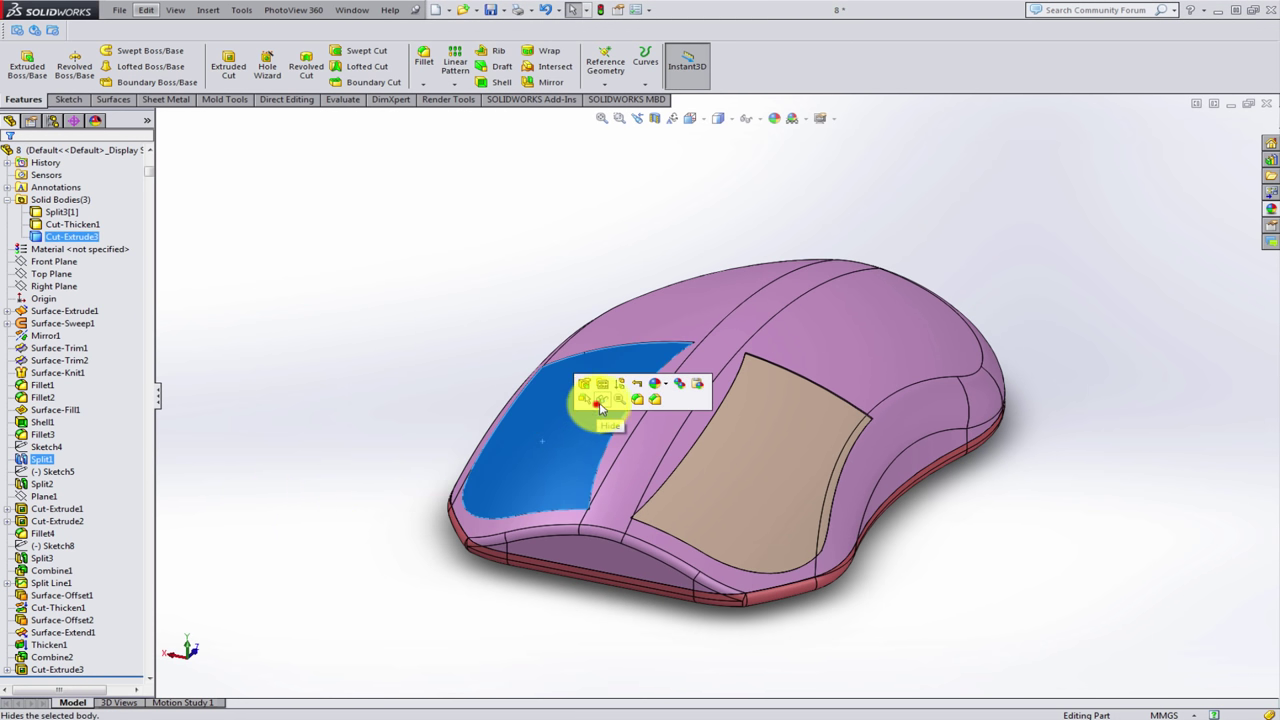
{"action": "left_click", "coordinate": [786, 416]}
- Sketch on the shell's top face in Normal To view, offsetting both centre edges 10 mm
{"action": "left_click", "coordinate": [785, 473]}
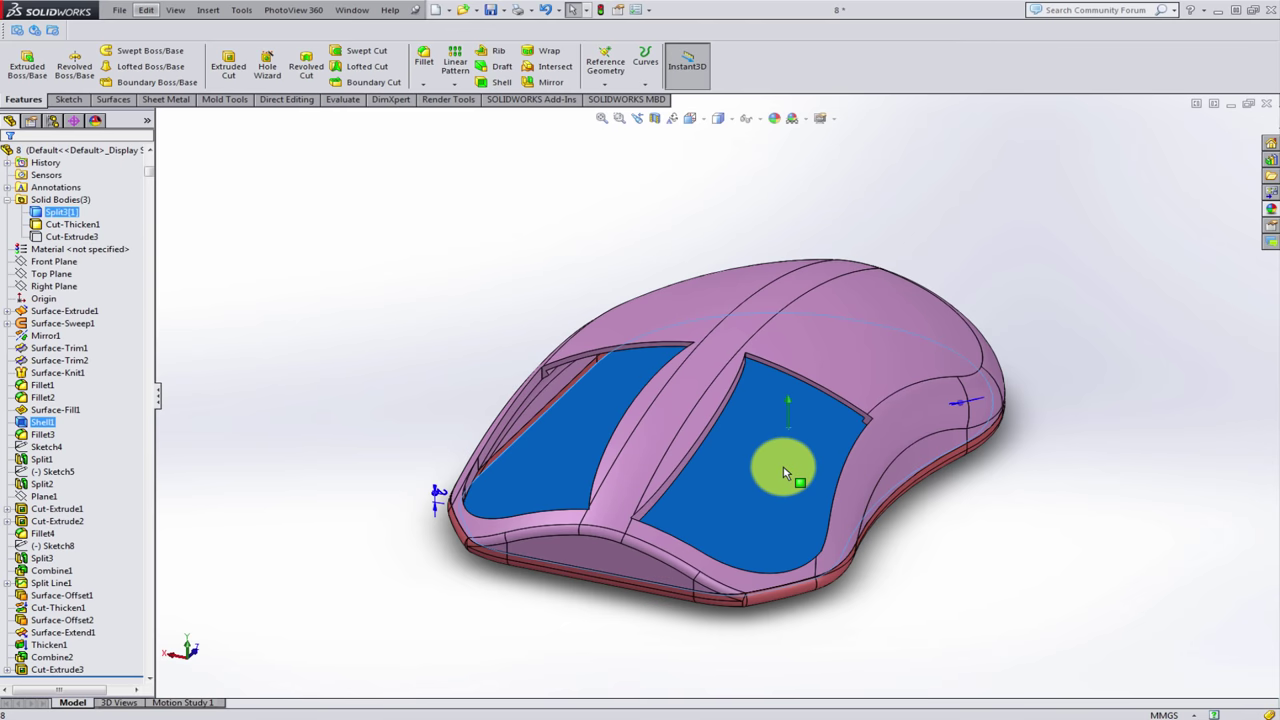
{"action": "left_click", "coordinate": [785, 473]}
{"action": "left_click", "coordinate": [843, 426]}
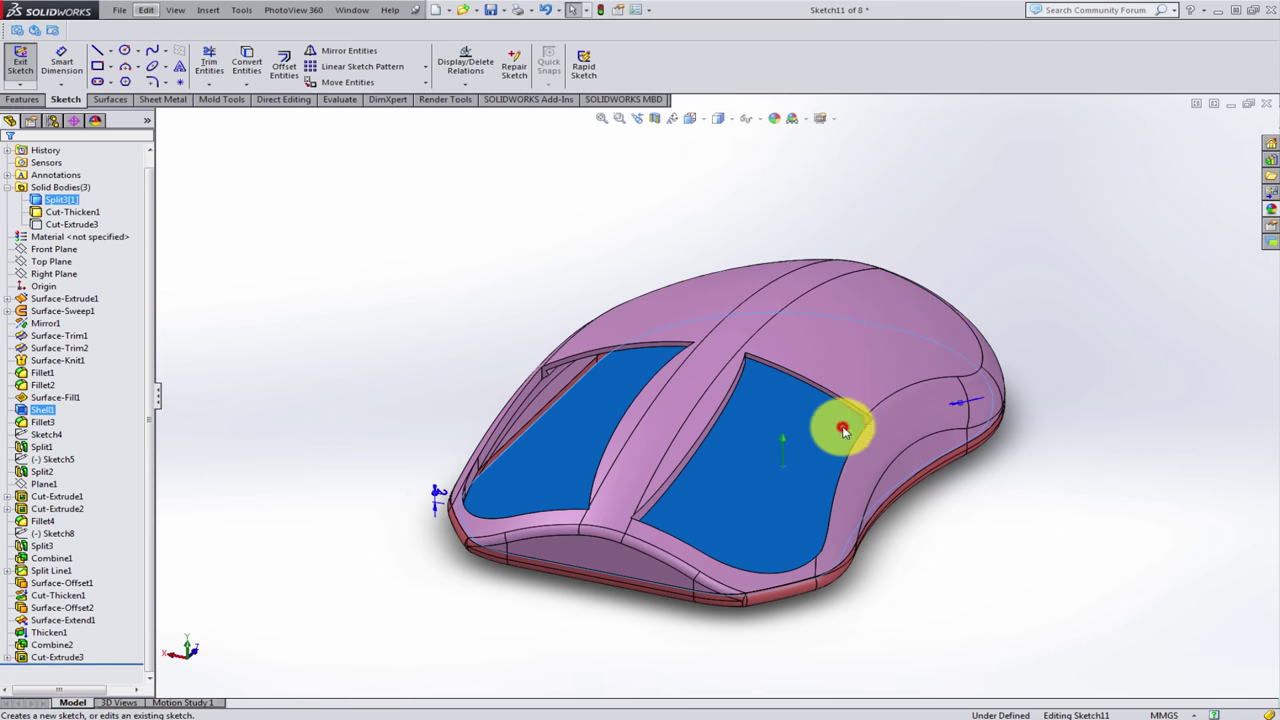
{"action": "key", "text": "ctrl+8"}
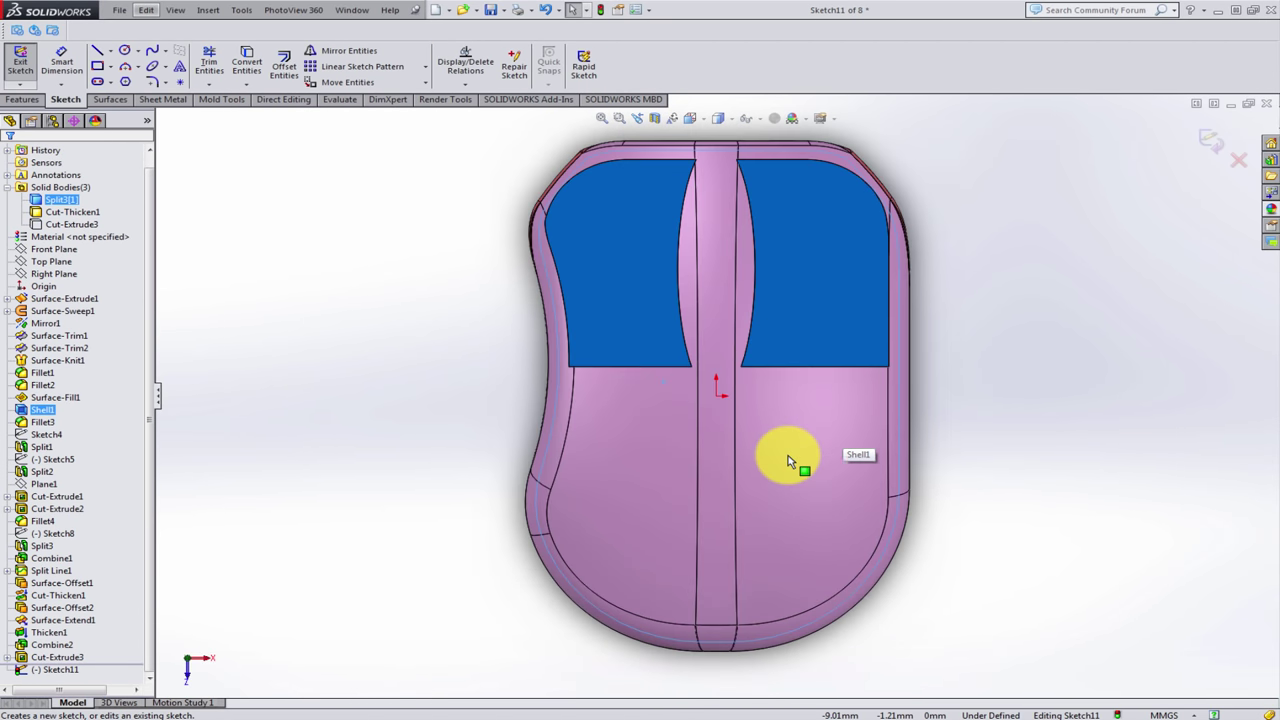
{"action": "scroll", "coordinate": [793, 214], "scroll_direction": "down", "scroll_amount": 2}
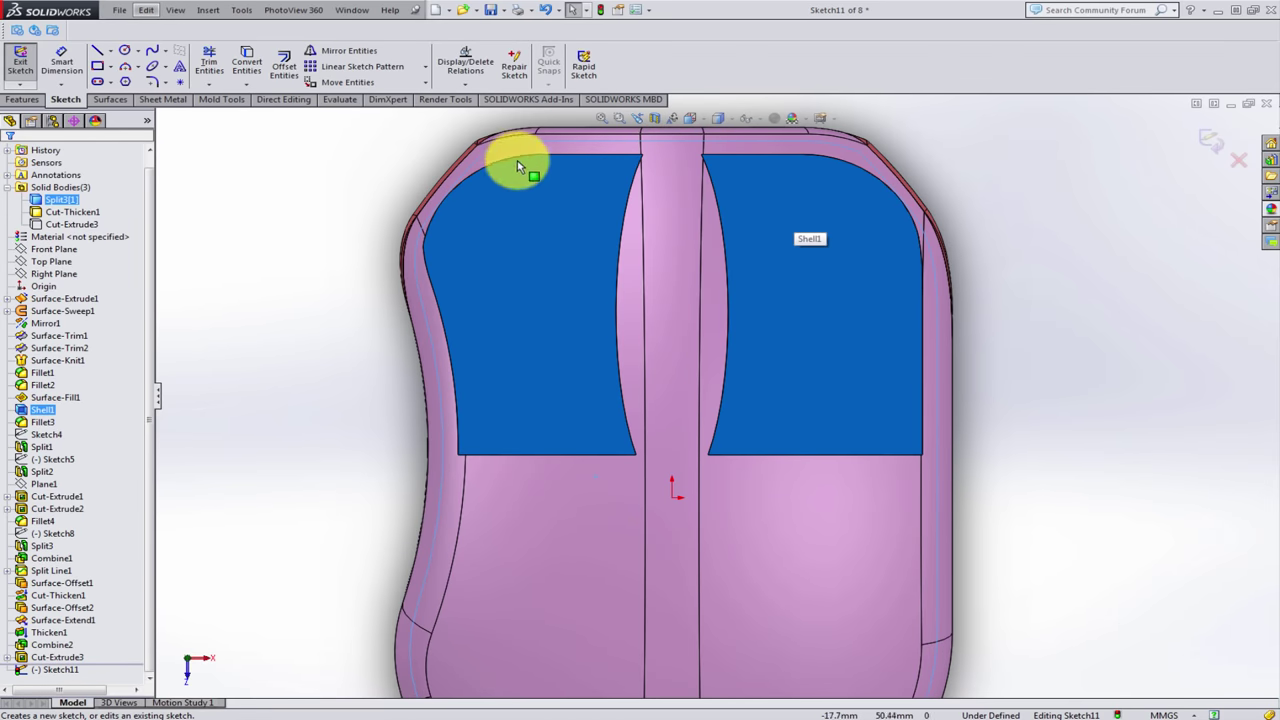
{"action": "left_click", "coordinate": [284, 62]}
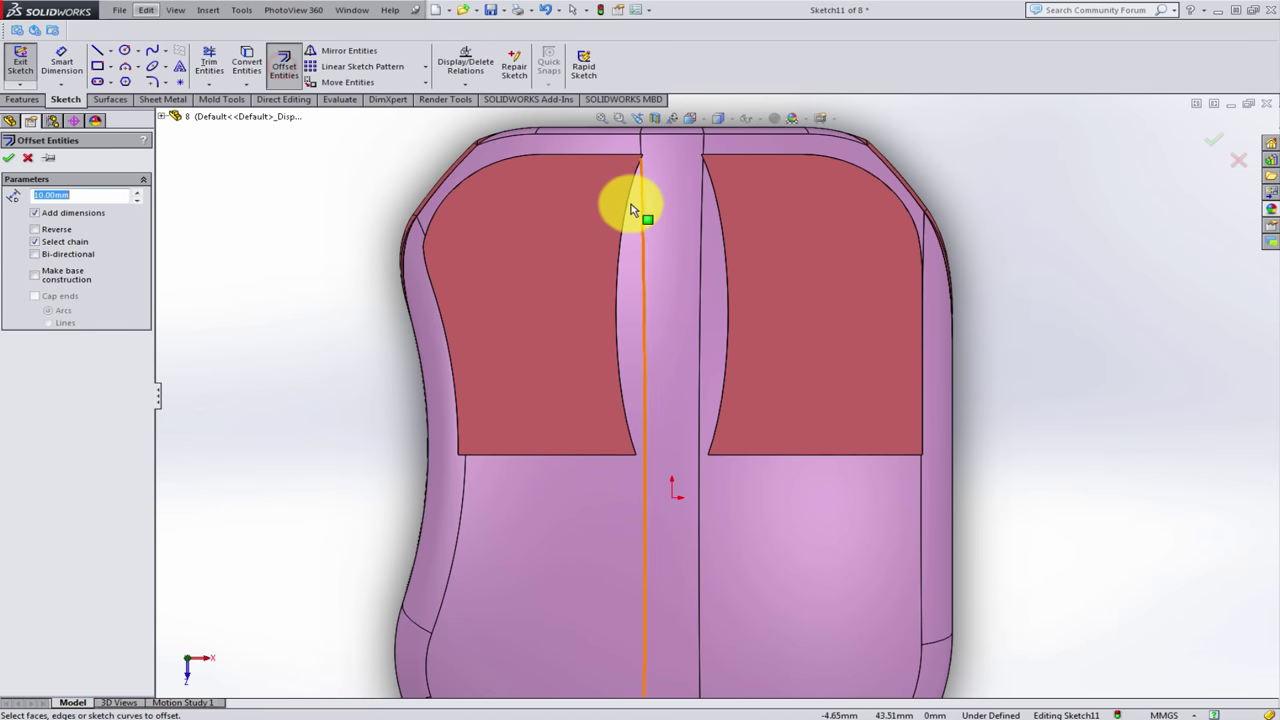
{"action": "left_click", "coordinate": [630, 212]}
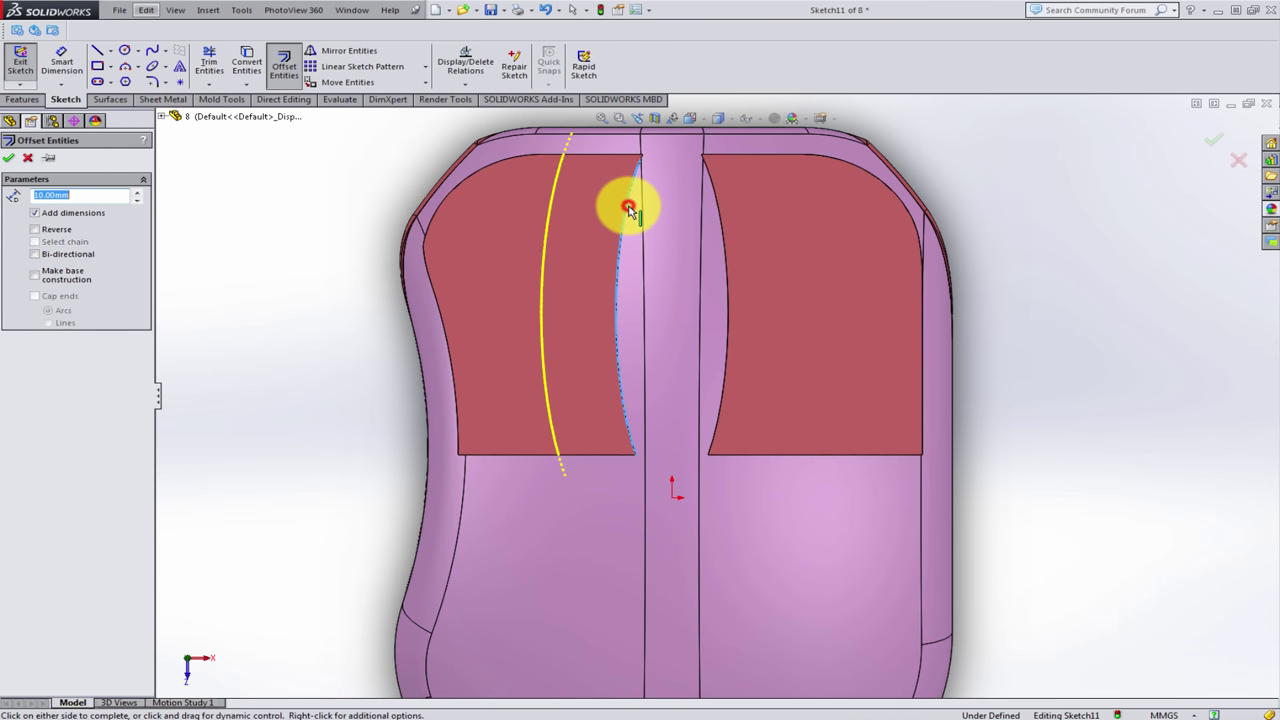
{"action": "left_click", "coordinate": [716, 202]}
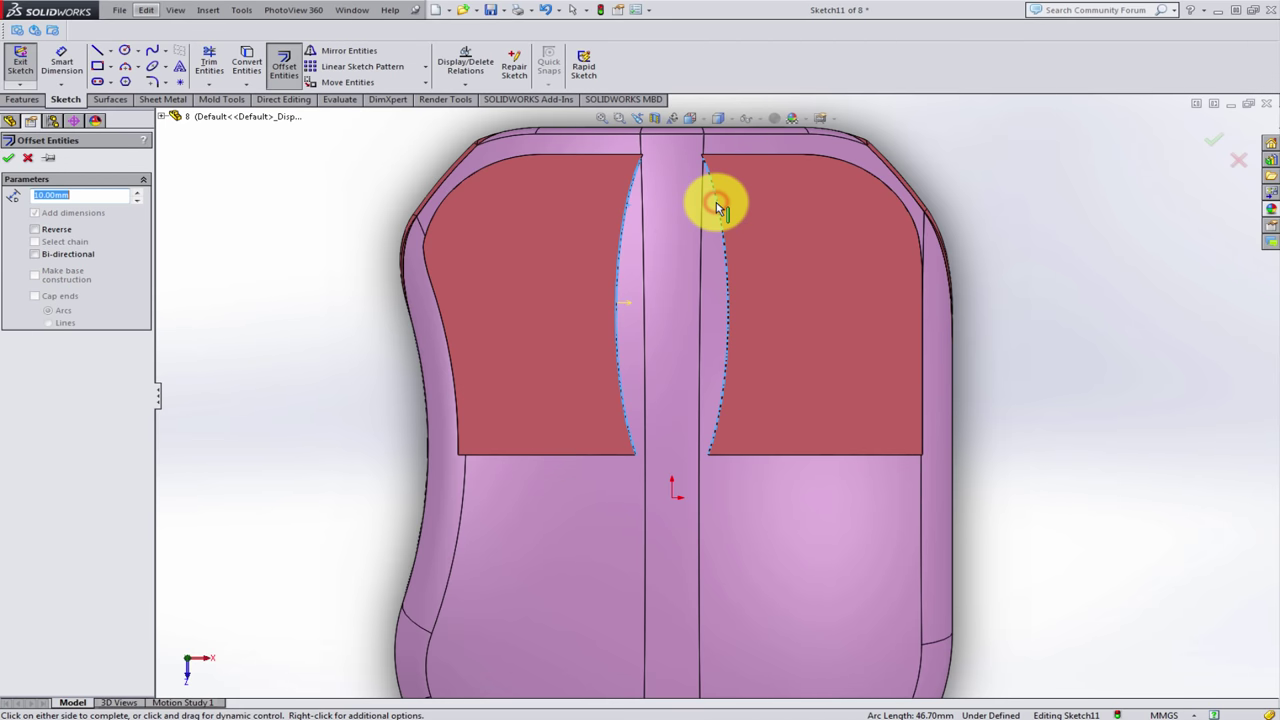
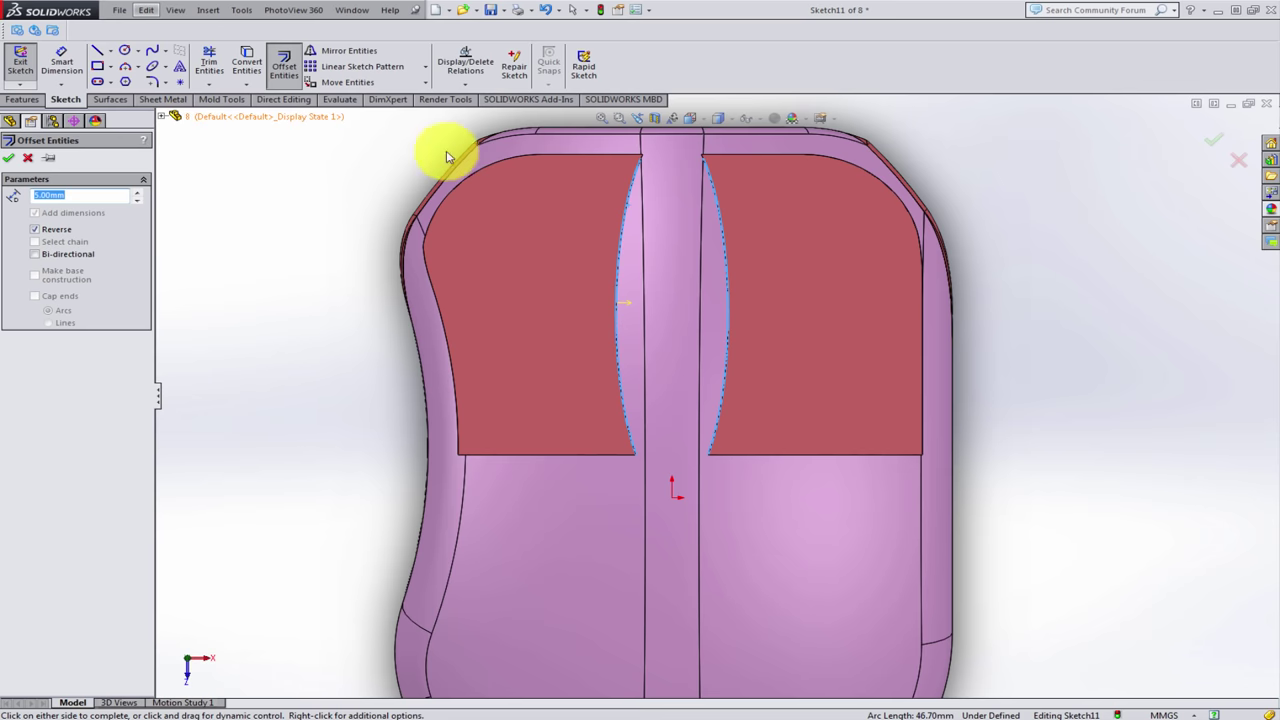
- Offset the left and right centre-strip edges 5 mm inward, reversed, to form a lens outline
{"action": "scroll", "coordinate": [690, 200], "scroll_direction": "down", "scroll_amount": 2}
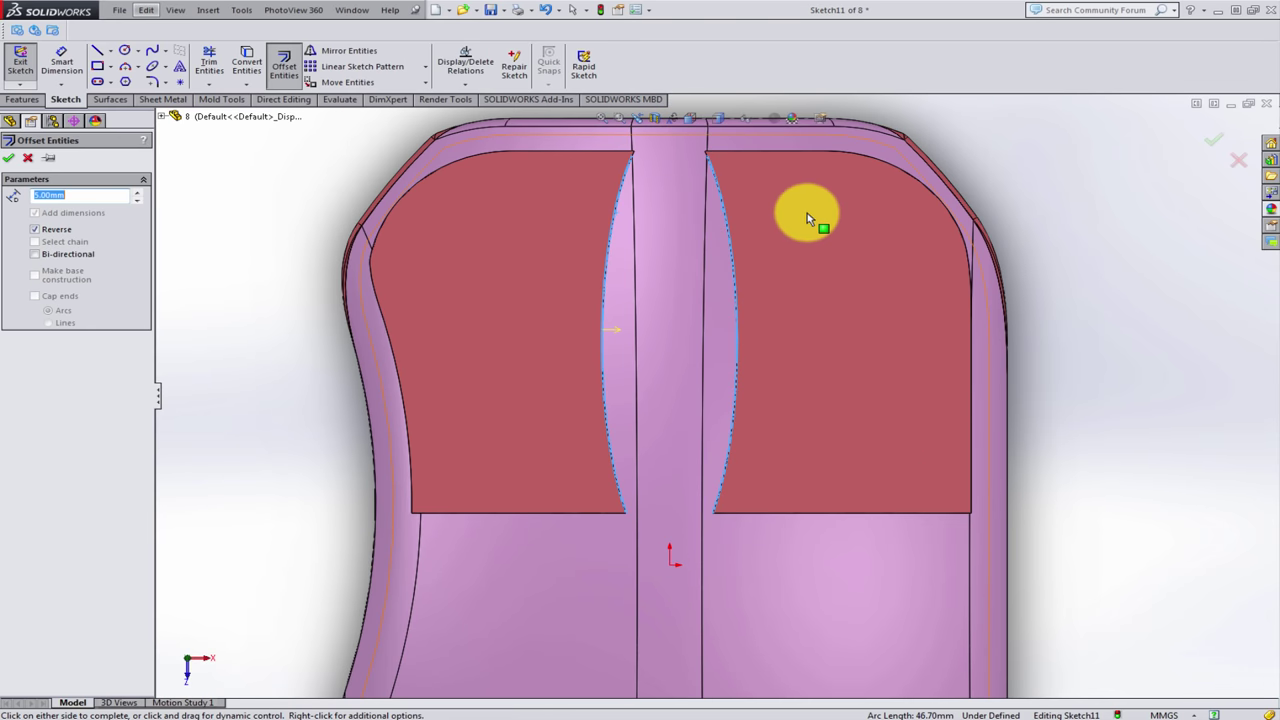
{"action": "key", "text": "Escape"}
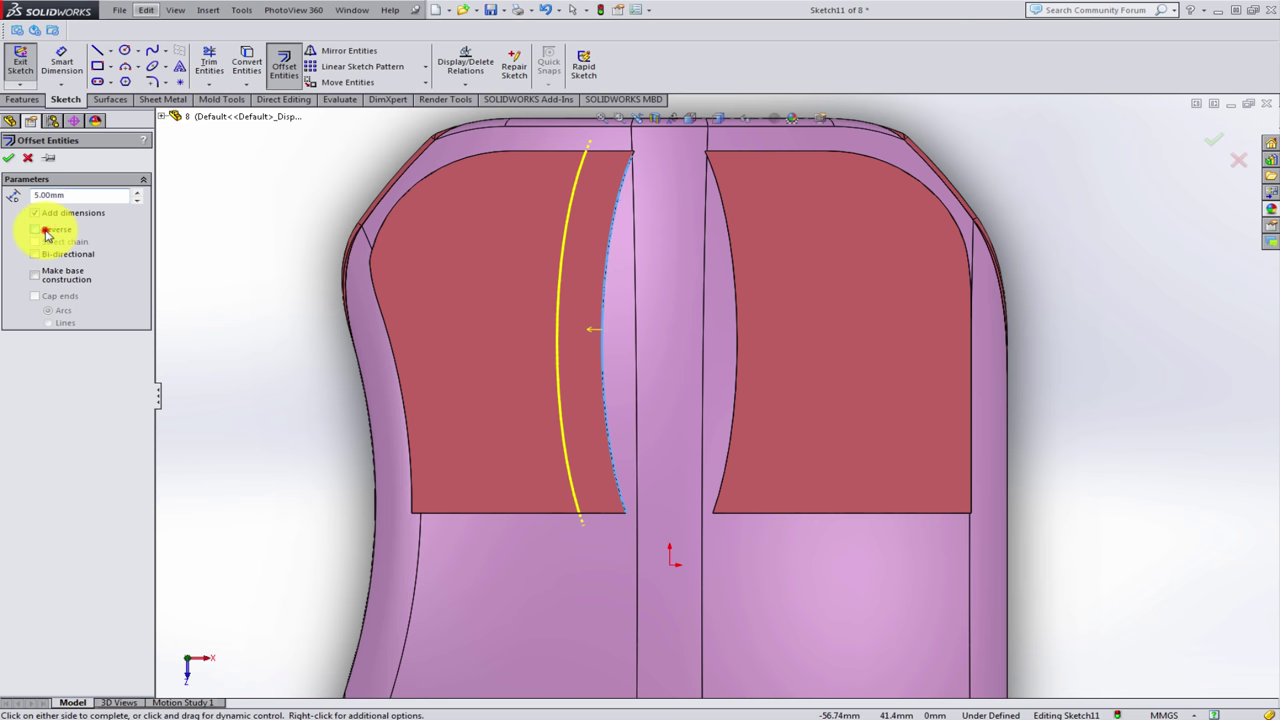
{"action": "left_click", "coordinate": [10, 158]}
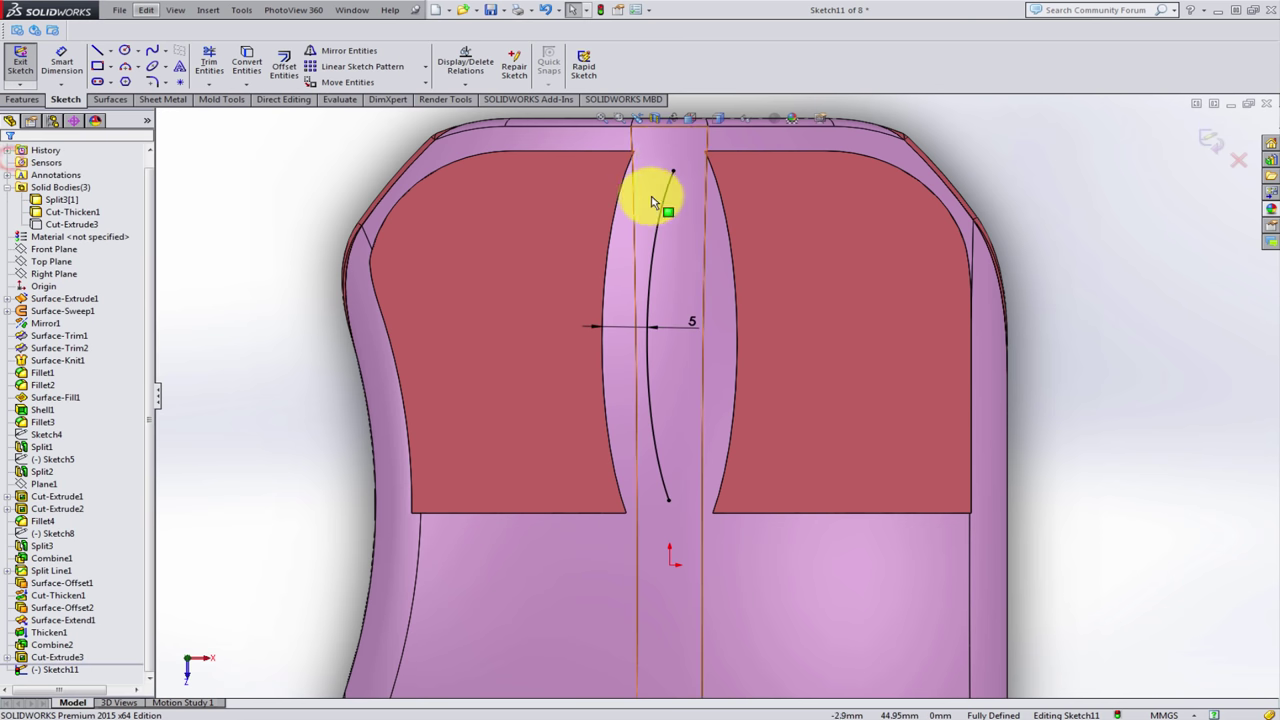
{"action": "left_click", "coordinate": [281, 66]}
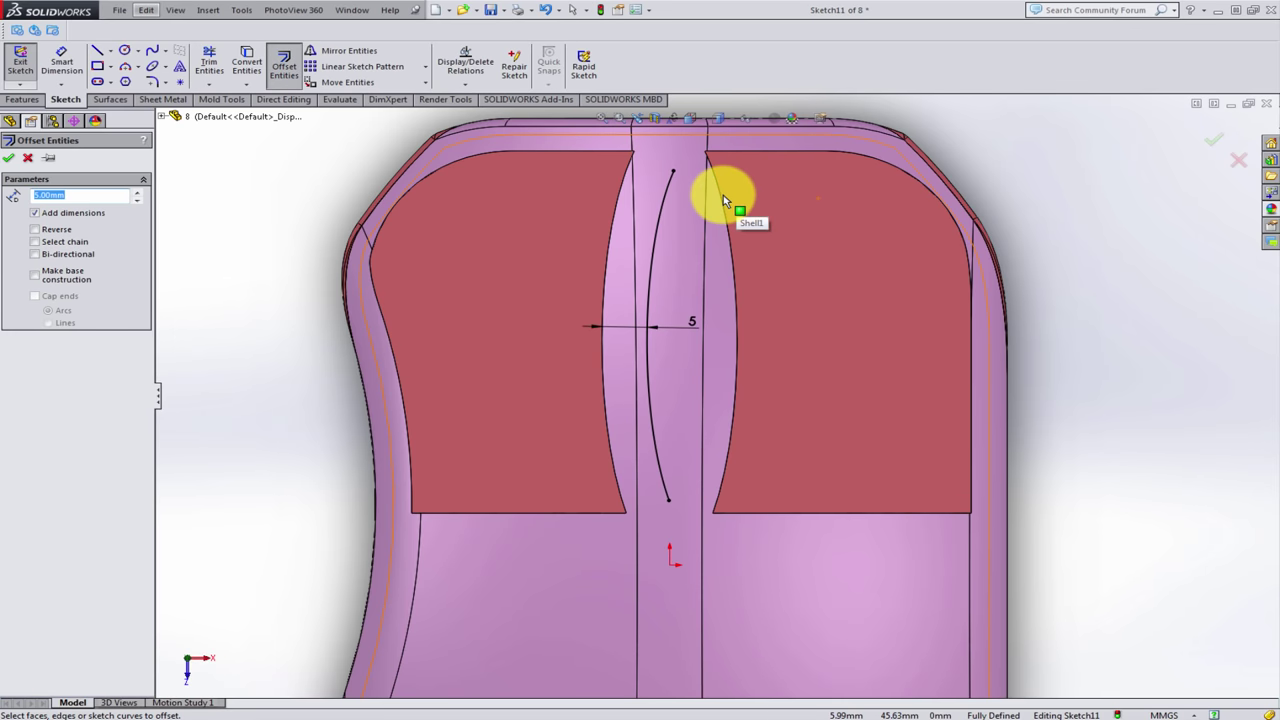
{"action": "left_click", "coordinate": [720, 194]}
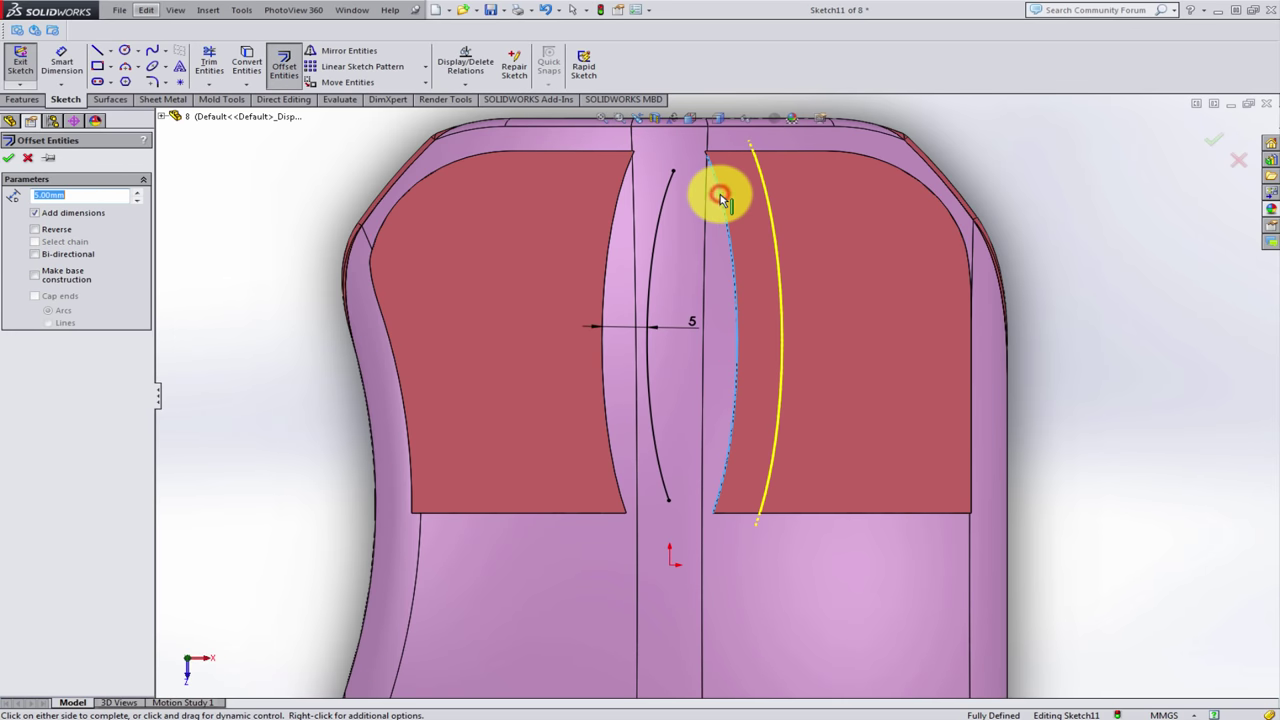
{"action": "left_click", "coordinate": [36, 229]}
{"action": "left_click", "coordinate": [8, 158]}
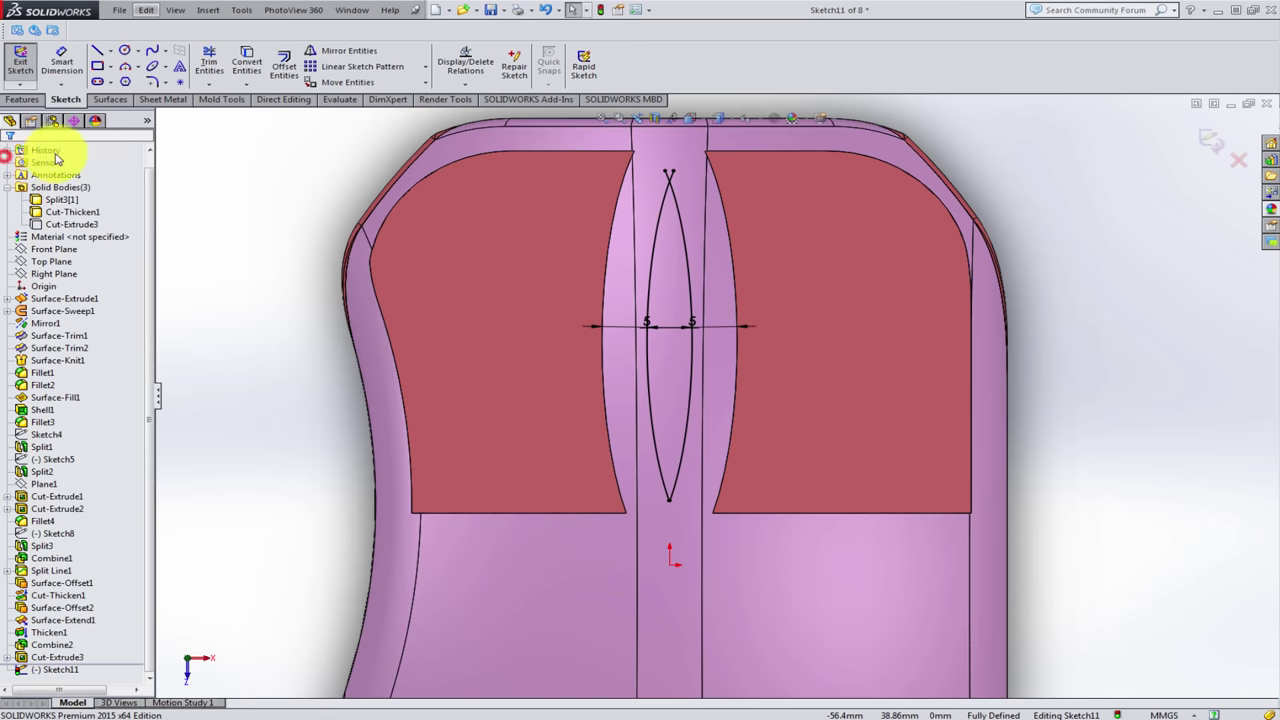
- Trim the overlapping arc at the lens's top tip and check the two bottom arc endpoints
{"action": "left_click", "coordinate": [209, 60]}
{"action": "scroll", "coordinate": [671, 194], "scroll_direction": "down", "scroll_amount": 3}
{"action": "scroll", "coordinate": [700, 230], "scroll_direction": "down", "scroll_amount": 4}
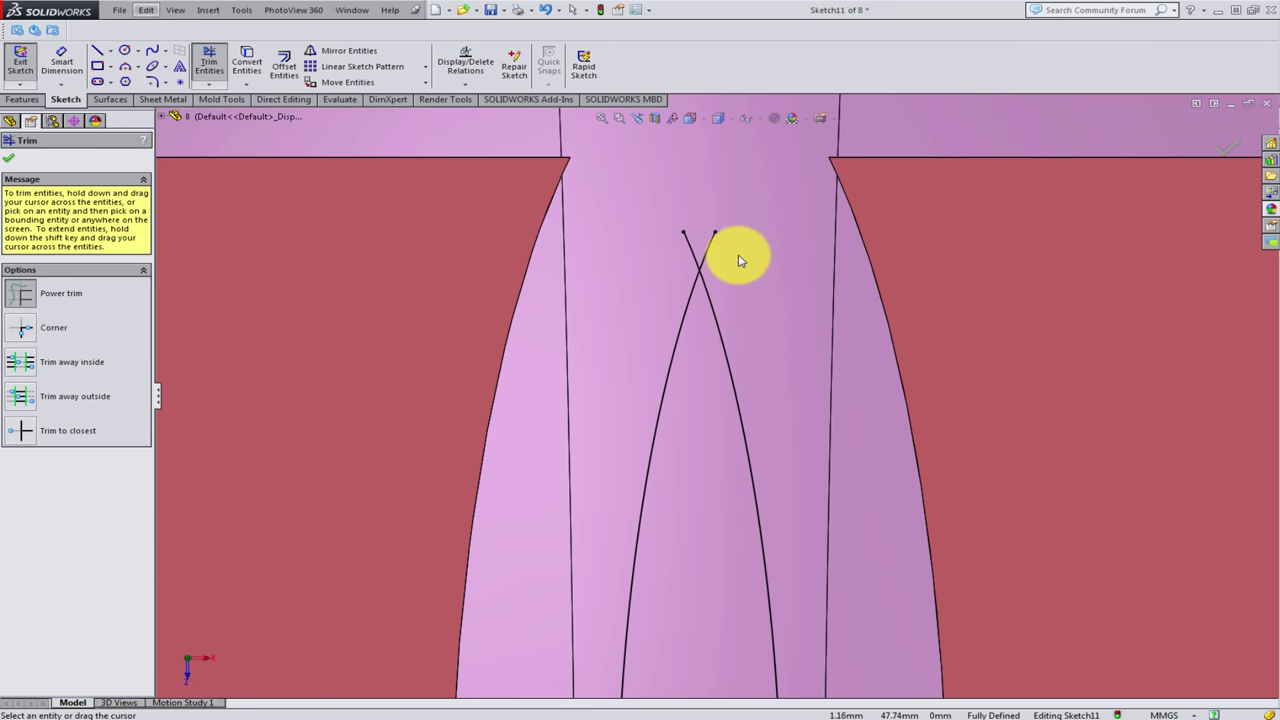
{"action": "left_click", "coordinate": [685, 252]}
{"action": "scroll", "coordinate": [757, 594], "scroll_direction": "up", "scroll_amount": 5}
{"action": "scroll", "coordinate": [737, 634], "scroll_direction": "up", "scroll_amount": 2}
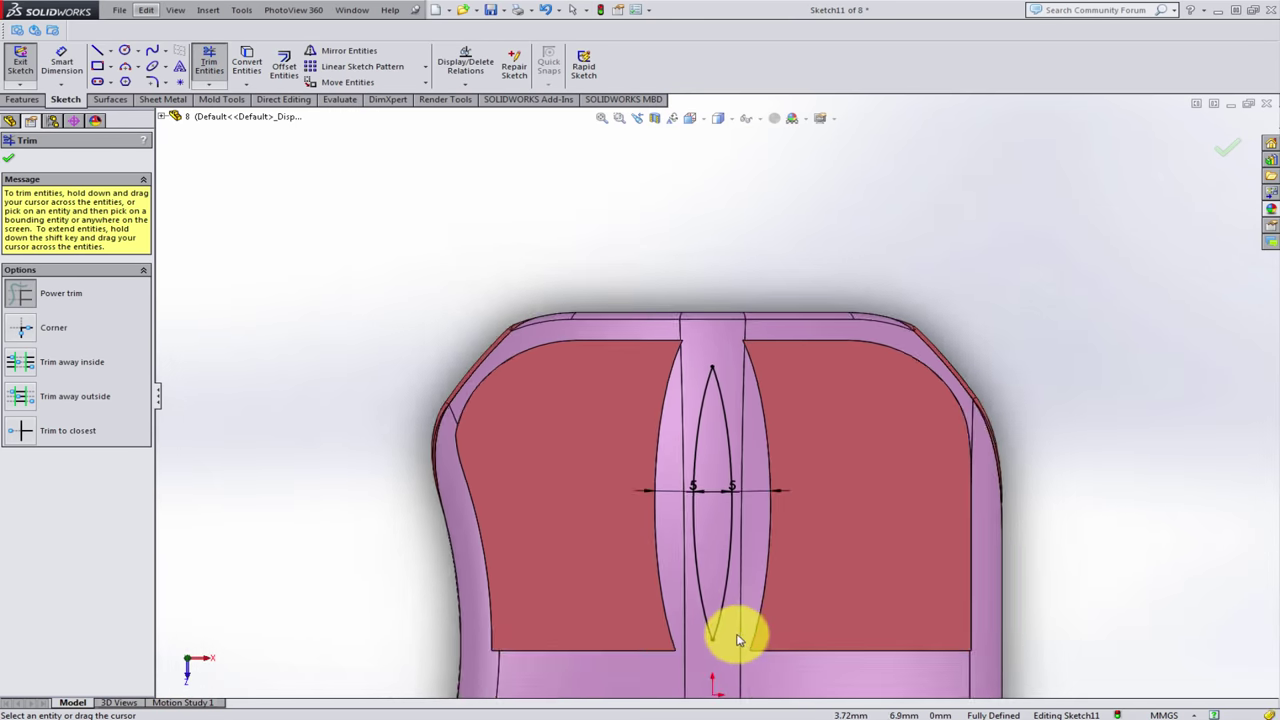
{"action": "scroll", "coordinate": [727, 628], "scroll_direction": "down", "scroll_amount": 7}
{"action": "scroll", "coordinate": [660, 530], "scroll_direction": "down", "scroll_amount": 3}
{"action": "scroll", "coordinate": [686, 466], "scroll_direction": "down", "scroll_amount": 3}
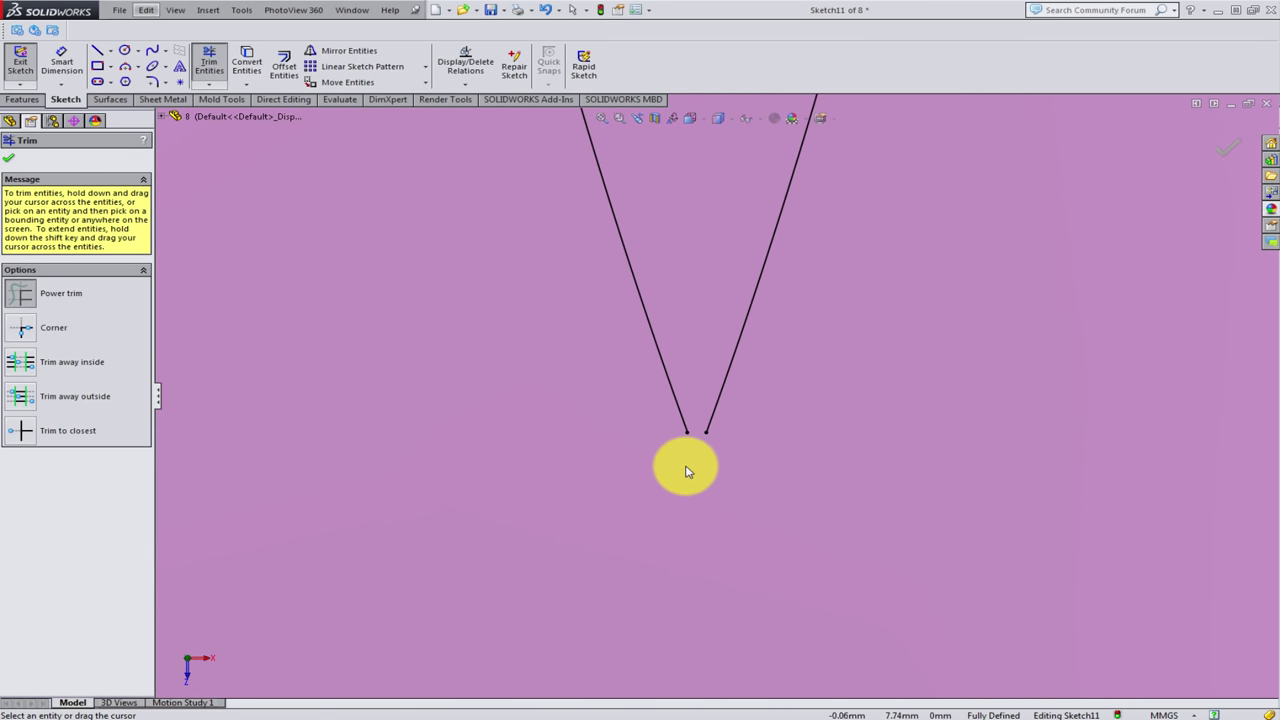
{"action": "scroll", "coordinate": [687, 440], "scroll_direction": "down", "scroll_amount": 2}
{"action": "left_click", "coordinate": [687, 437]}
{"action": "left_click", "coordinate": [705, 437], "text": "ctrl"}
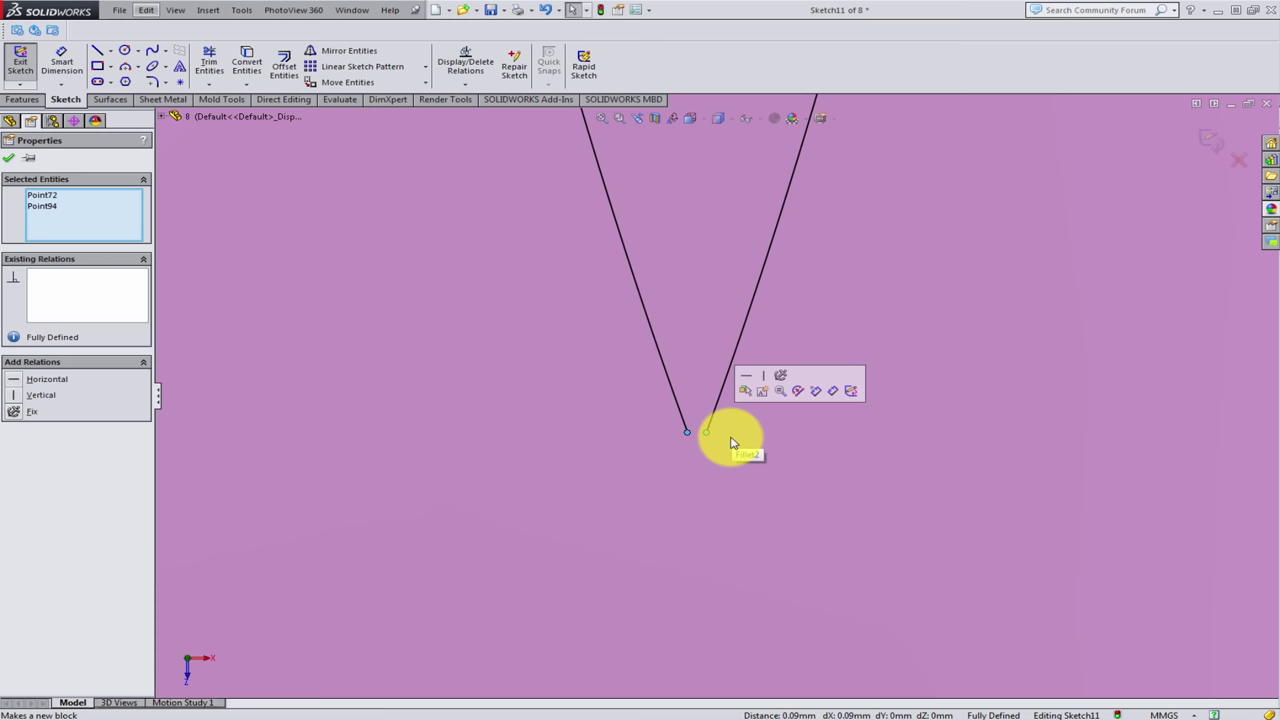
{"action": "key", "text": "Escape"}
- Draw a horizontal helper line below the arcs and extend both arcs down to it
{"action": "left_click", "coordinate": [97, 50]}
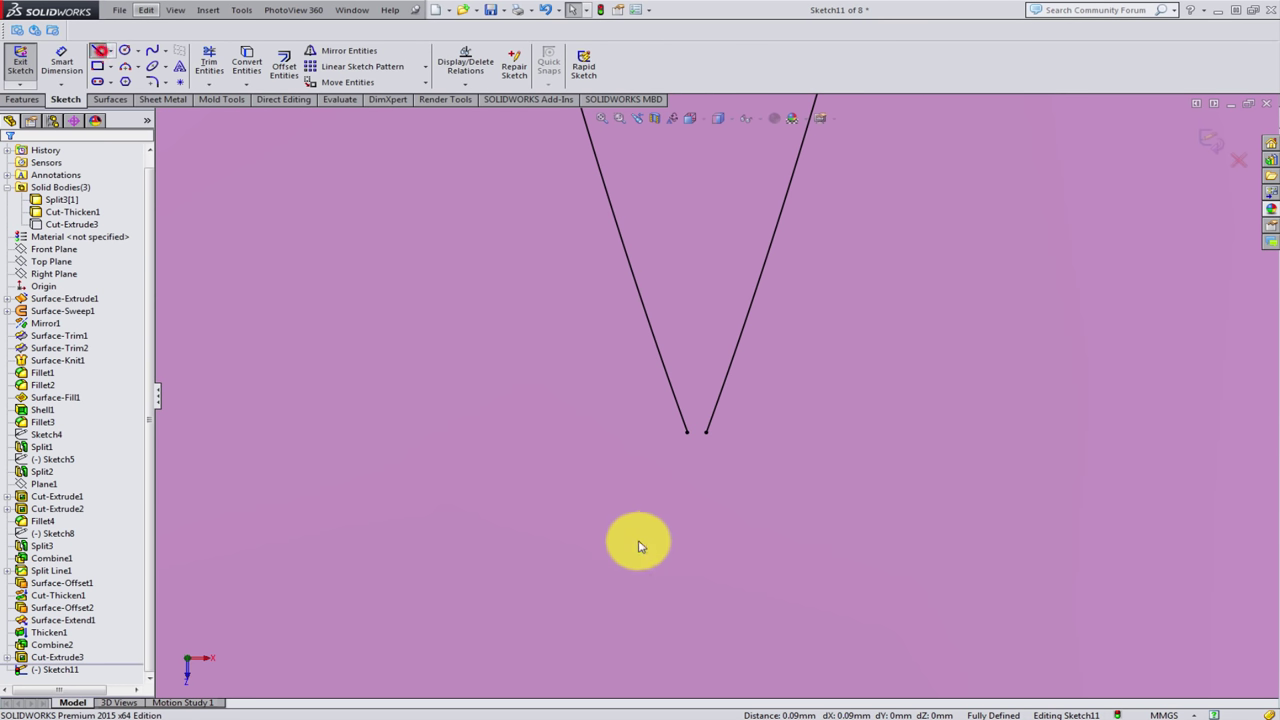
{"action": "left_click", "coordinate": [621, 487]}
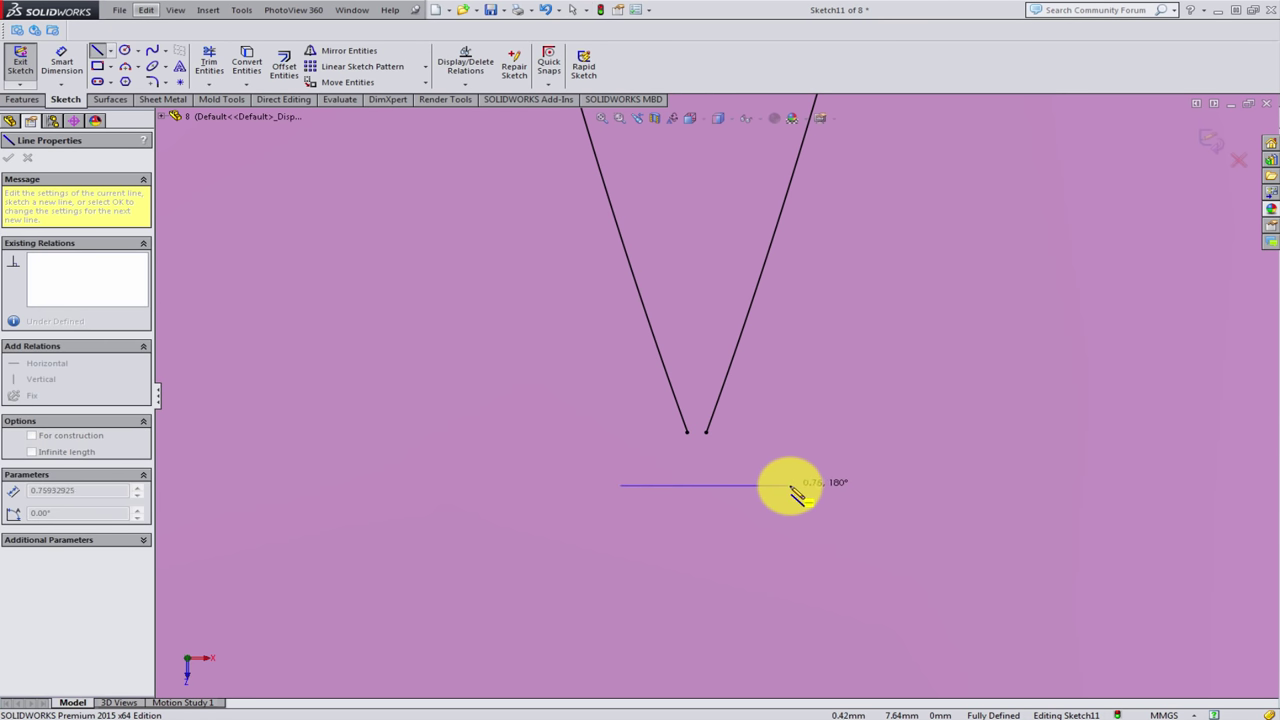
{"action": "left_click", "coordinate": [790, 486]}
{"action": "key", "text": "Escape"}
{"action": "left_click", "coordinate": [209, 84]}
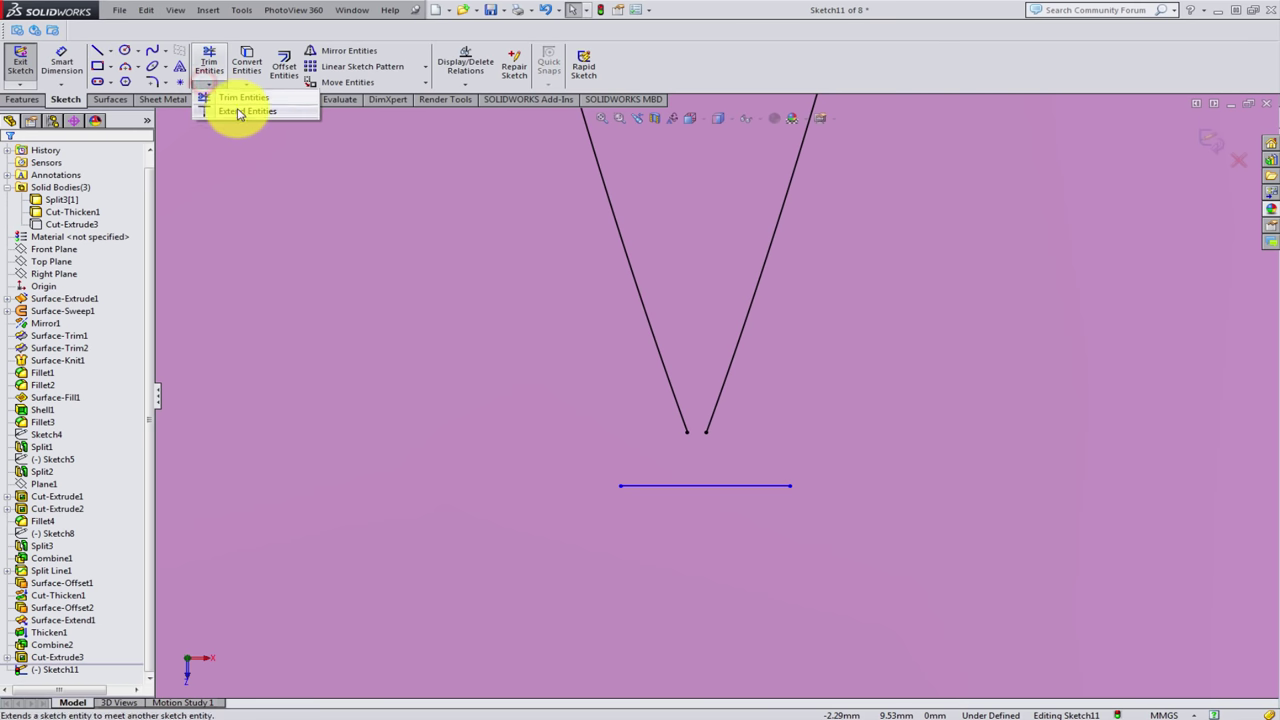
{"action": "left_click", "coordinate": [238, 112]}
{"action": "left_click", "coordinate": [709, 425]}
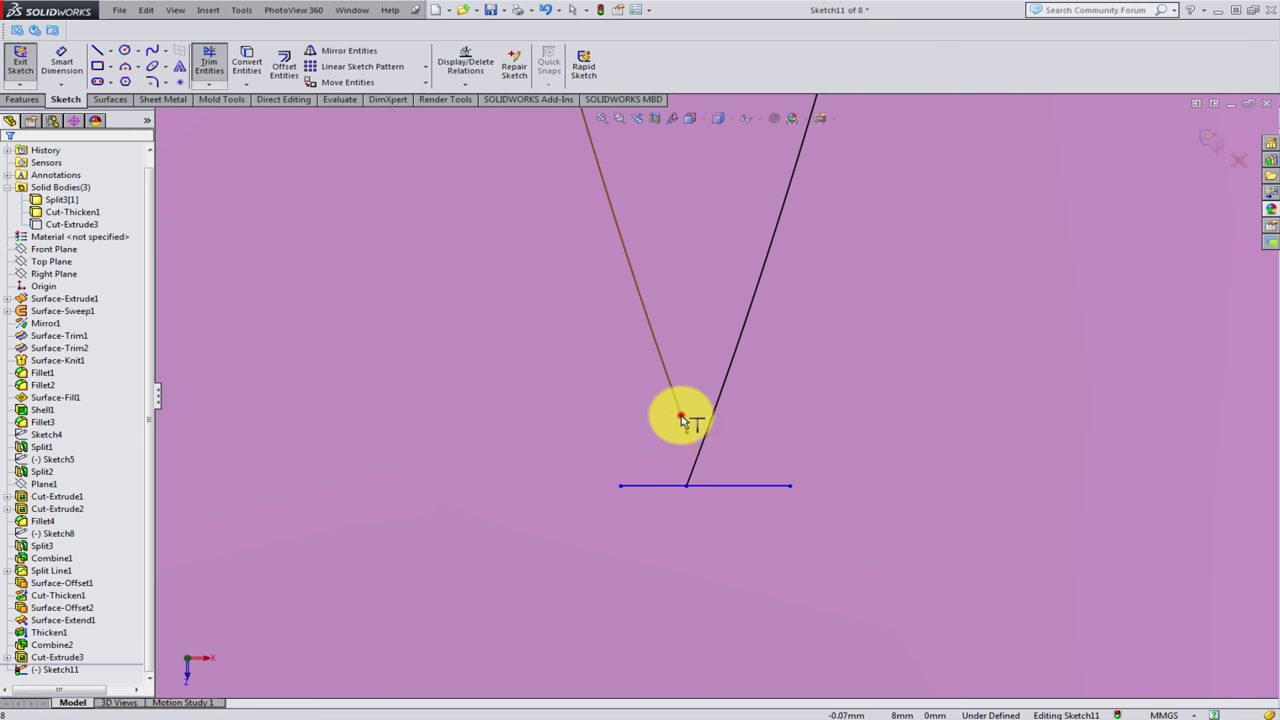
- Power-trim the helper line away so the arcs meet in a sharp bottom point
{"action": "left_click", "coordinate": [209, 60]}
{"action": "mouse_move", "coordinate": [784, 462]}
{"action": "left_mouse_down"}
{"action": "mouse_move", "coordinate": [658, 485]}
{"action": "mouse_move", "coordinate": [709, 528]}
{"action": "left_mouse_up"}
{"action": "key", "text": "Escape"}
{"action": "scroll", "coordinate": [714, 523], "scroll_direction": "up", "scroll_amount": 3}
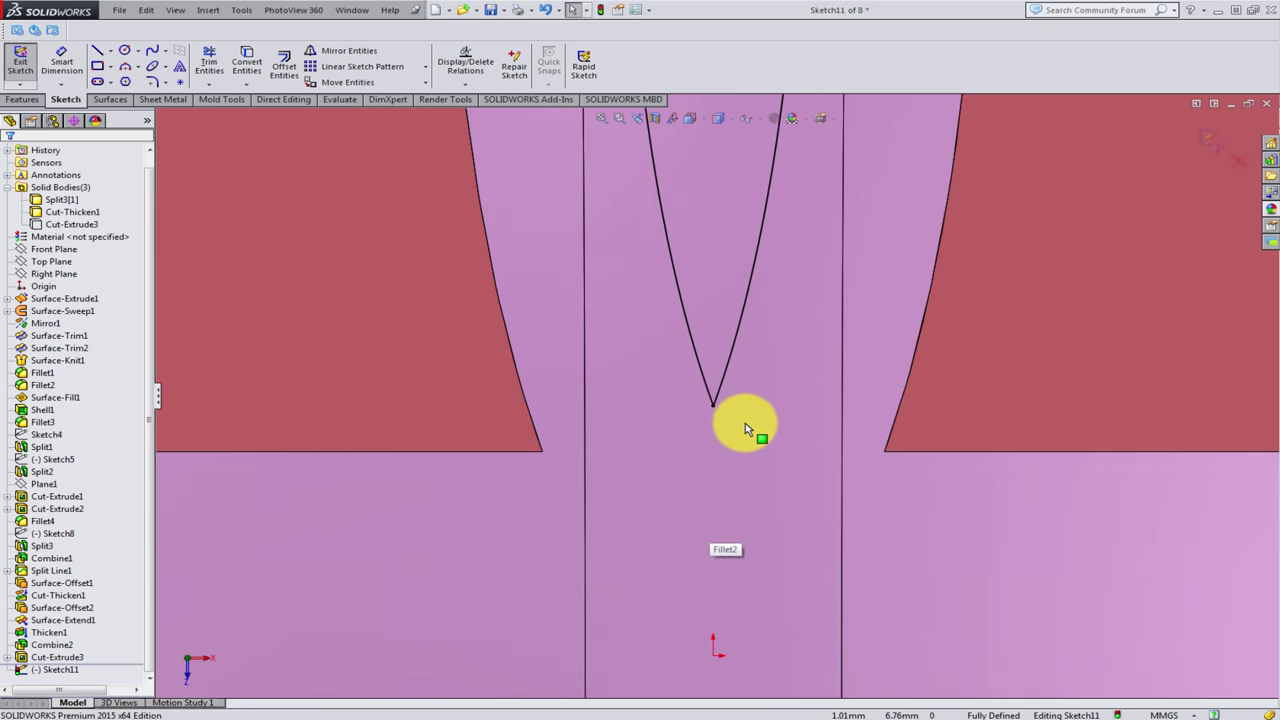
{"action": "scroll", "coordinate": [746, 429], "scroll_direction": "up", "scroll_amount": 3}
{"action": "scroll", "coordinate": [740, 300], "scroll_direction": "down", "scroll_amount": 3}
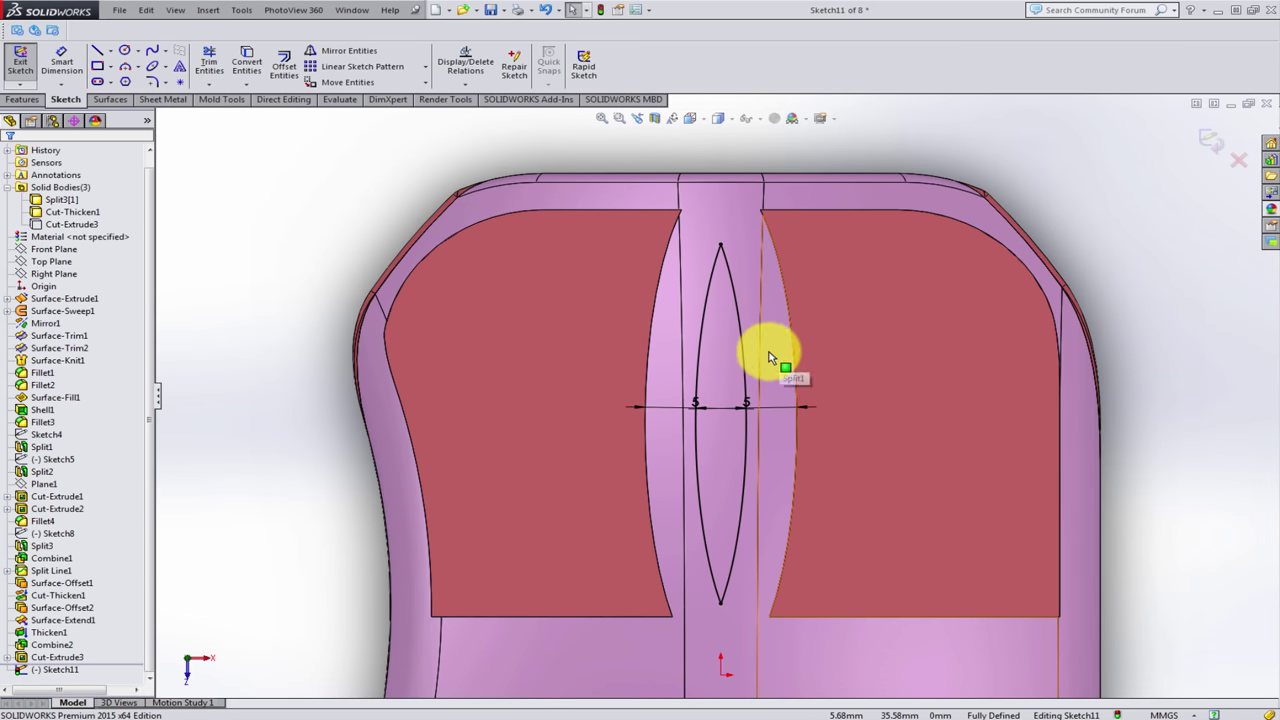
- Apply 1.00 mm sketch fillets to the top and bottom lens vertices
{"action": "left_click", "coordinate": [223, 90]}
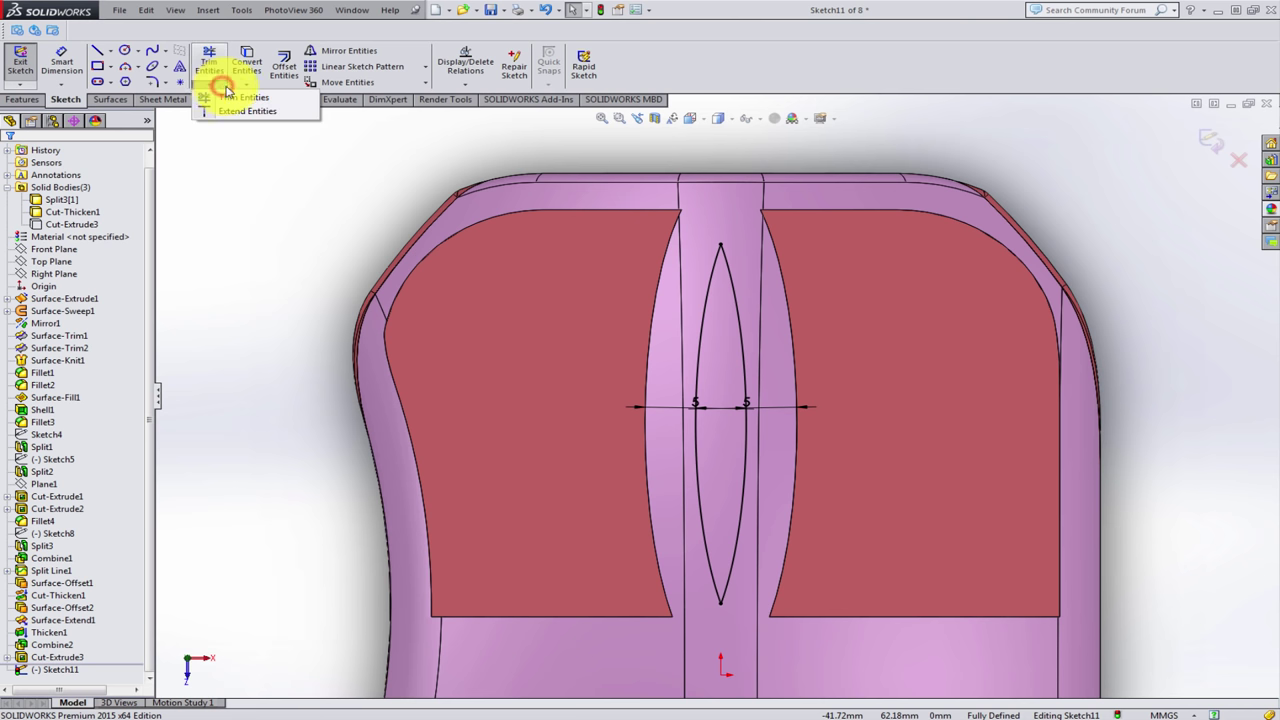
{"action": "left_click", "coordinate": [167, 85]}
{"action": "left_click", "coordinate": [151, 86]}
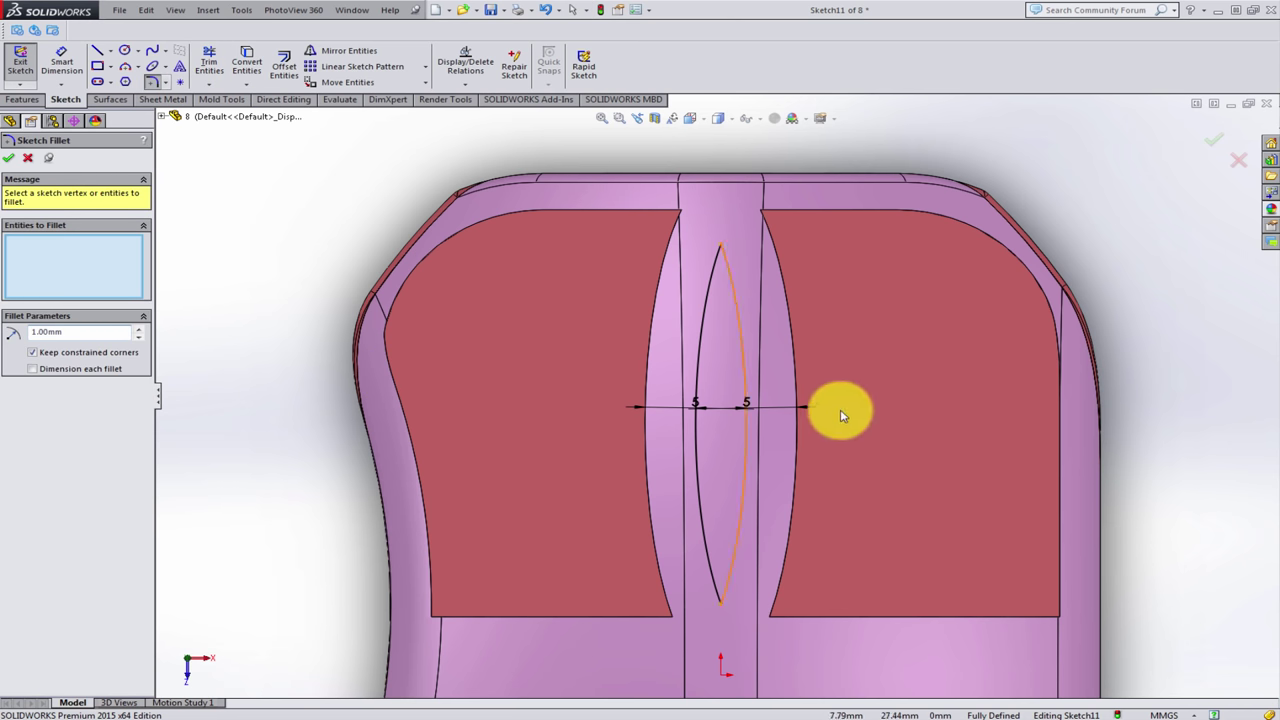
{"action": "left_click", "coordinate": [720, 249]}
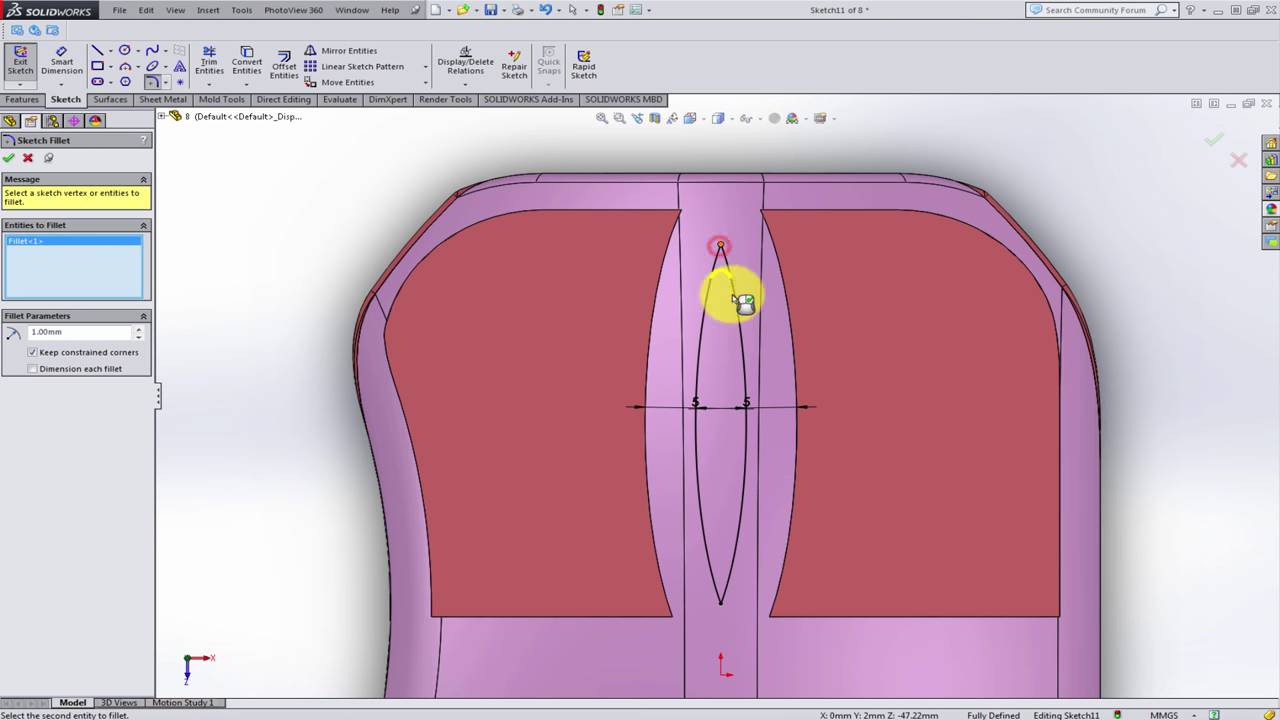
{"action": "left_click", "coordinate": [722, 605]}
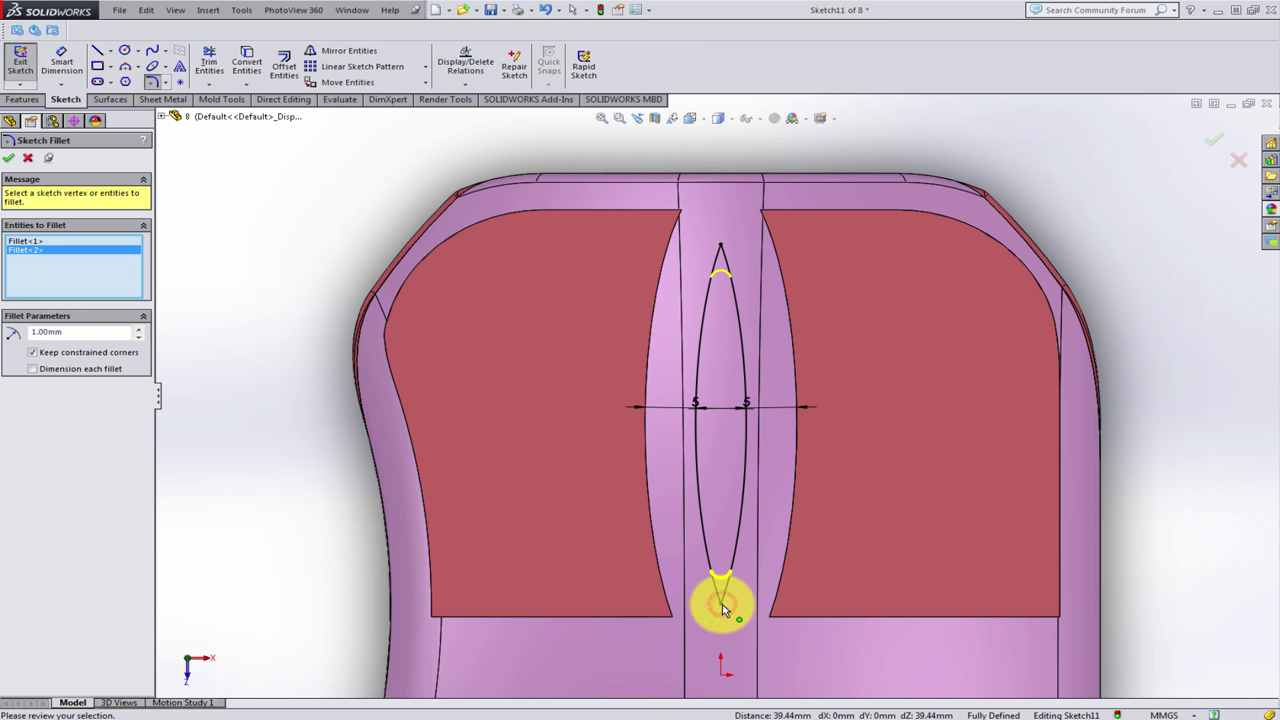
{"action": "scroll", "coordinate": [740, 514], "scroll_direction": "down", "scroll_amount": 2}
{"action": "scroll", "coordinate": [738, 514], "scroll_direction": "down", "scroll_amount": 2}
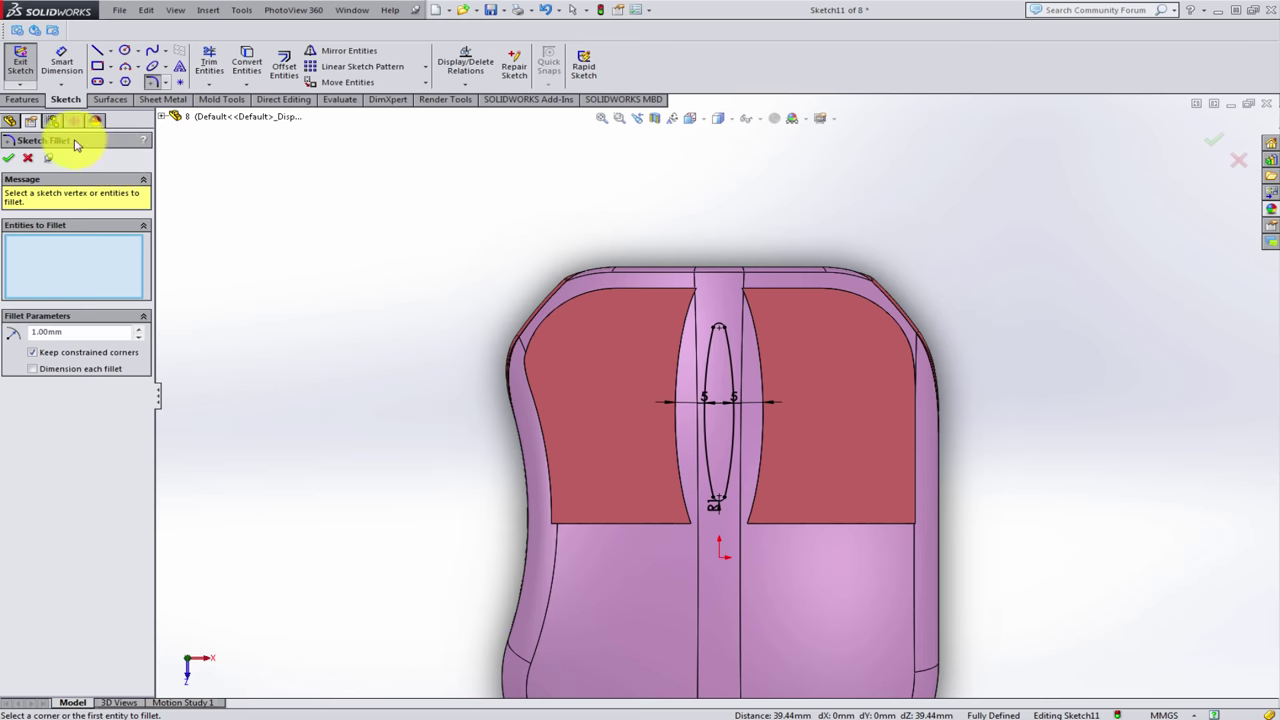
{"action": "left_click", "coordinate": [15, 160]}
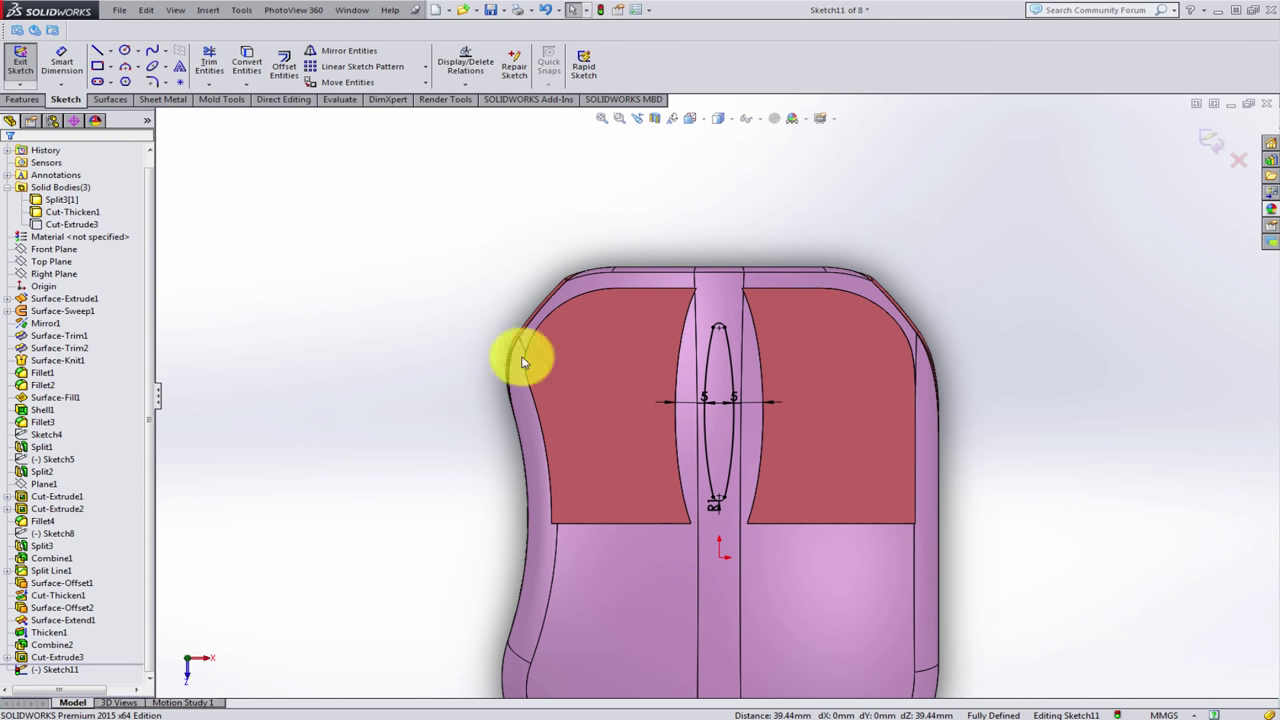
{"action": "middle_click_drag", "start_coordinate": [645, 397], "coordinate": [651, 294]}
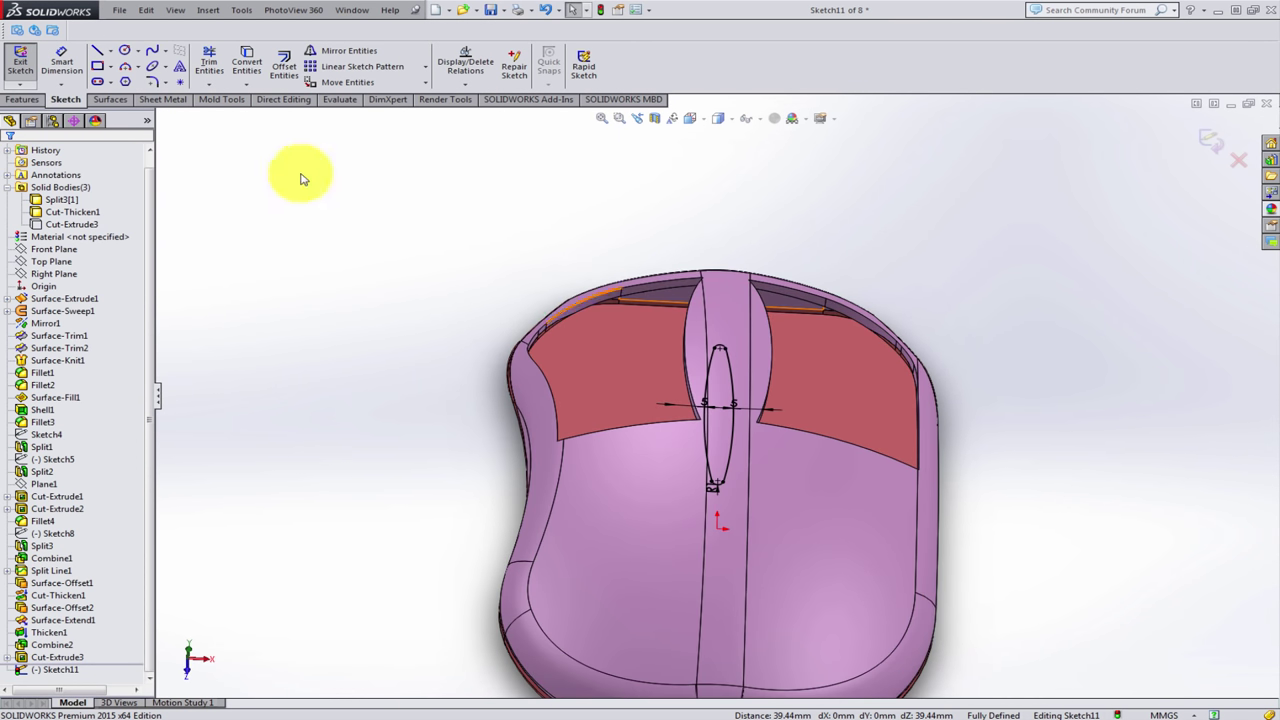
{"action": "left_click", "coordinate": [40, 100]}
- Cut the lens sketch Through All as an extruded cut to open the centre slot
{"action": "left_click", "coordinate": [228, 63]}
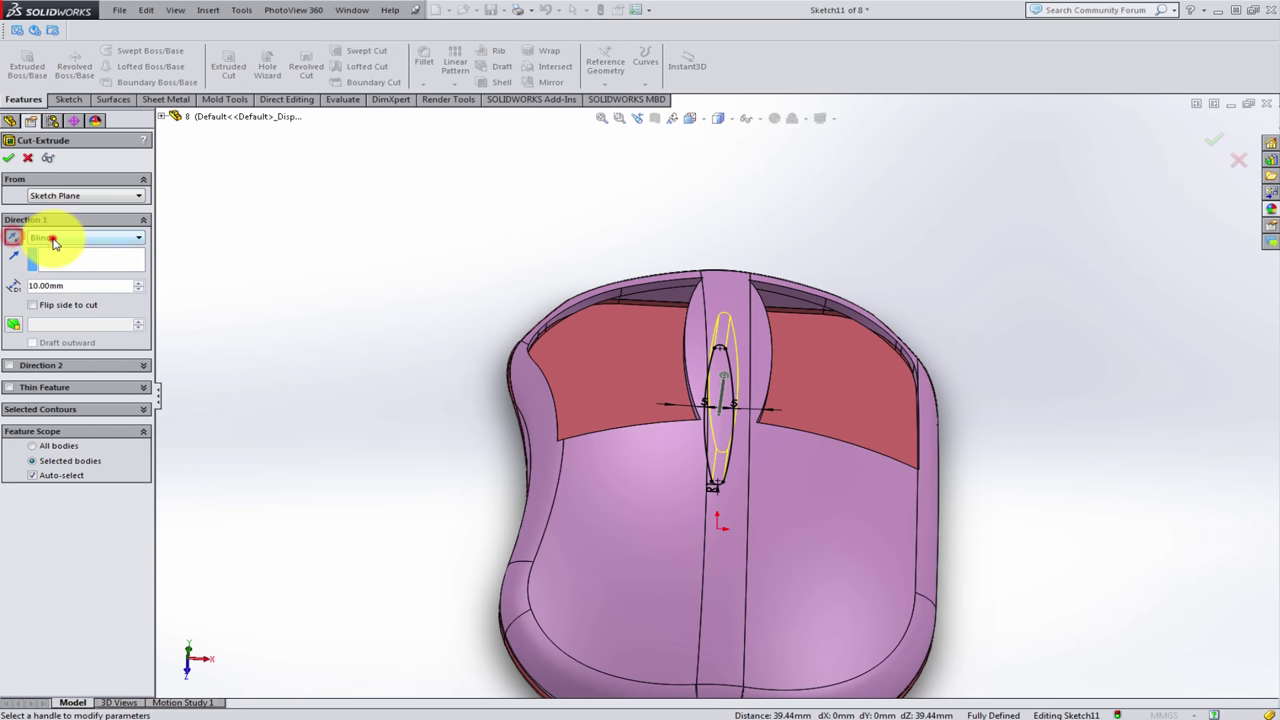
{"action": "left_click", "coordinate": [58, 237]}
{"action": "left_click", "coordinate": [88, 262]}
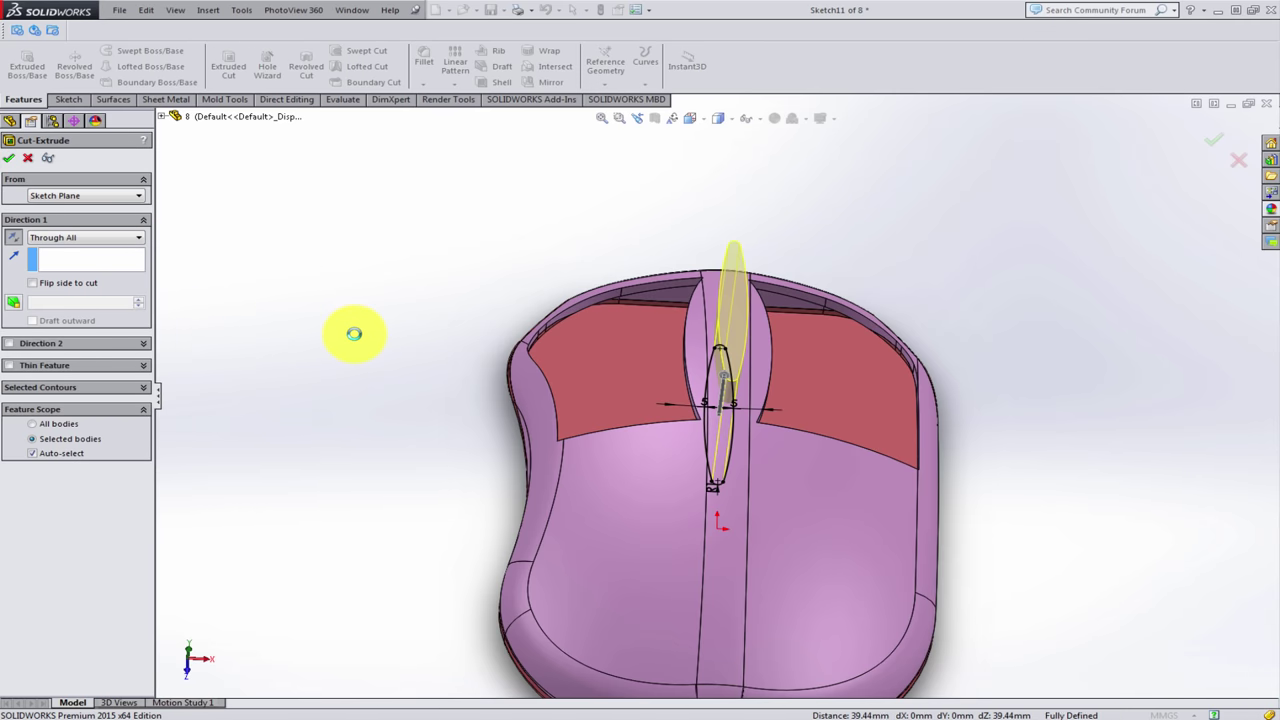
{"action": "right_click", "coordinate": [354, 334]}
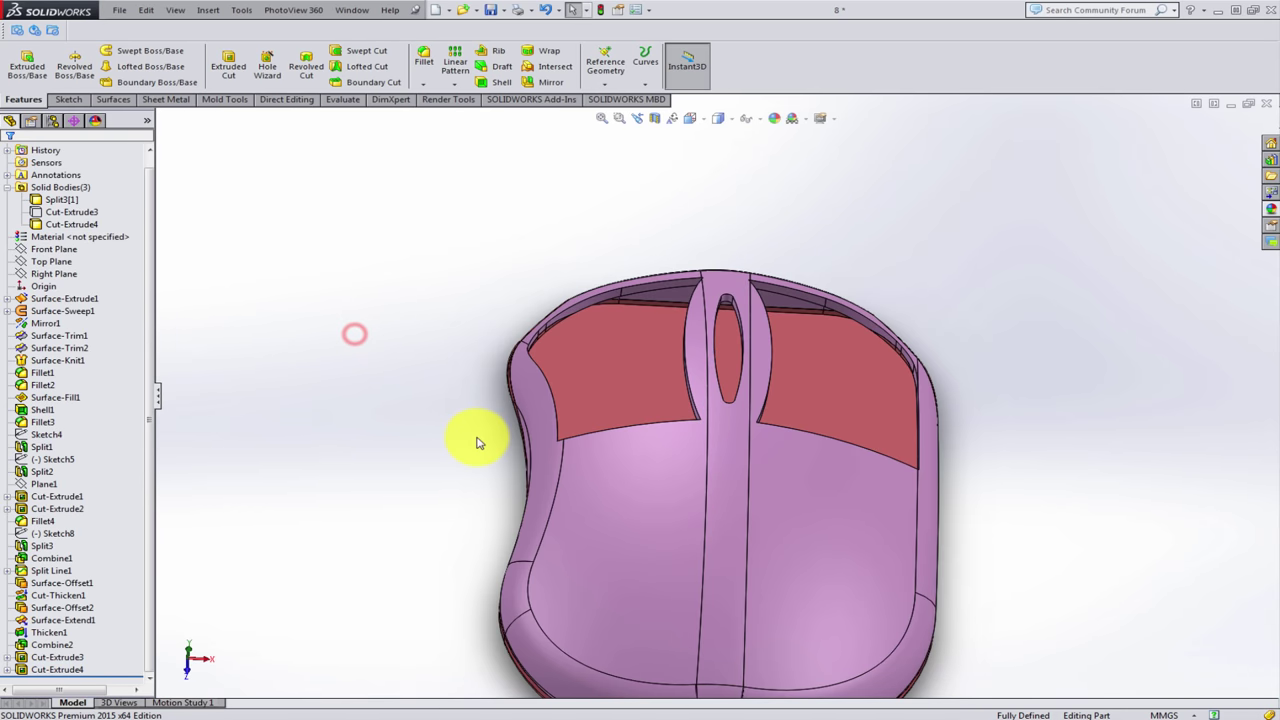
- Start a new sketch on the mouse's inner Shell1 face
{"action": "mouse_move", "coordinate": [451, 400]}
{"action": "middle_mouse_down"}
{"action": "mouse_move", "coordinate": [714, 423]}
{"action": "mouse_move", "coordinate": [749, 583]}
{"action": "mouse_move", "coordinate": [414, 463]}
{"action": "mouse_move", "coordinate": [540, 417]}
{"action": "mouse_move", "coordinate": [614, 366]}
{"action": "middle_mouse_up"}
{"action": "scroll", "coordinate": [671, 449], "scroll_direction": "down", "scroll_amount": 2}
{"action": "scroll", "coordinate": [672, 446], "scroll_direction": "down", "scroll_amount": 1}
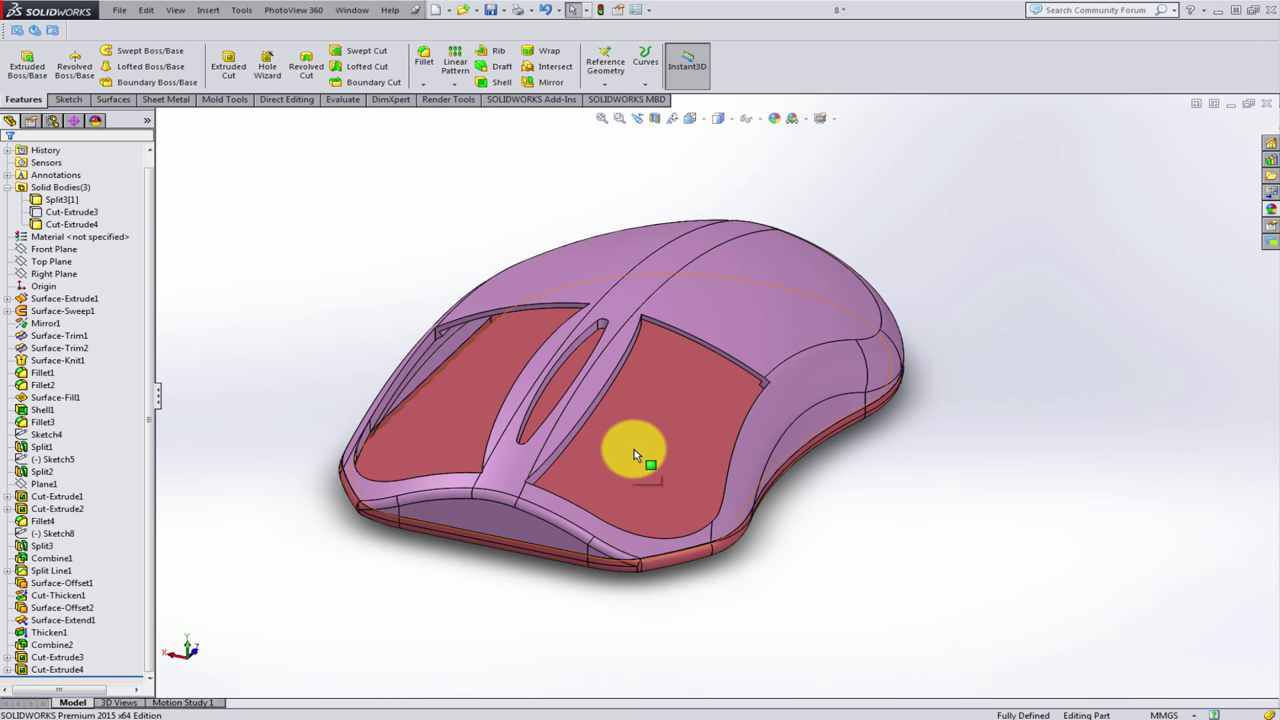
{"action": "left_click", "coordinate": [632, 452]}
{"action": "left_click", "coordinate": [689, 412]}
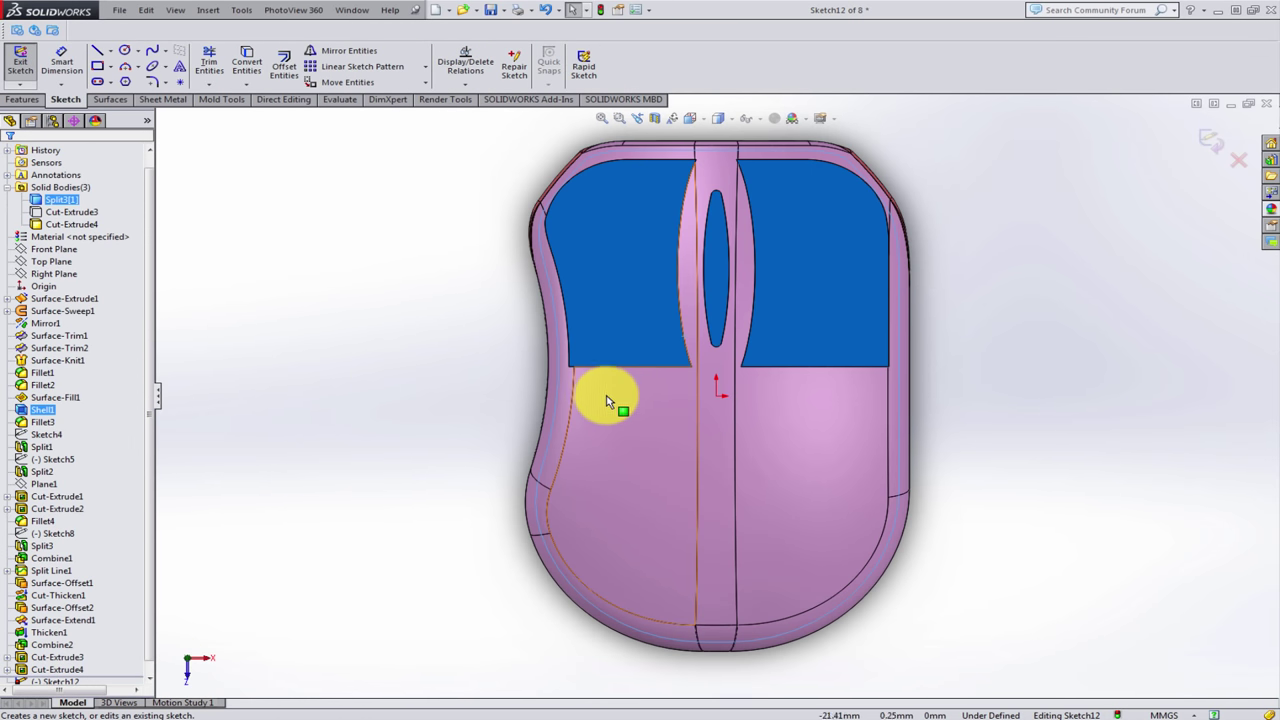
- Convert both centre-slot edges into sketch entities
{"action": "scroll", "coordinate": [822, 198], "scroll_direction": "down", "scroll_amount": 2}
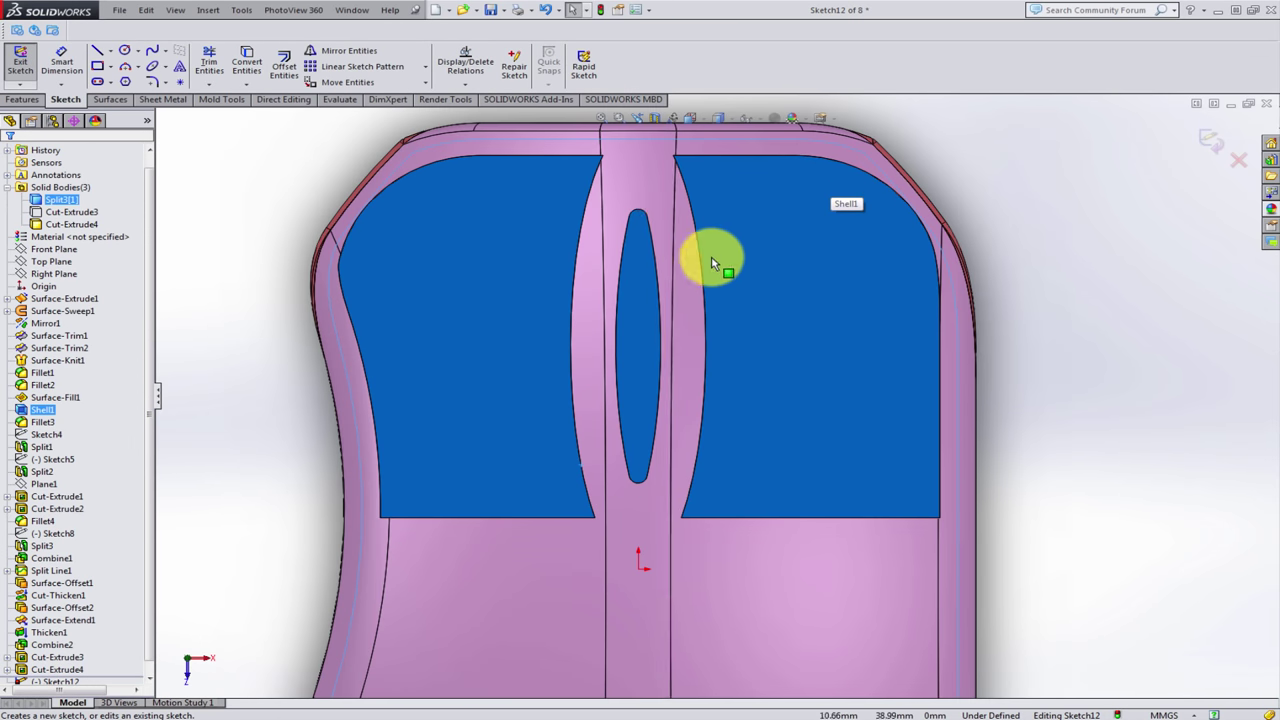
{"action": "left_click", "coordinate": [655, 242]}
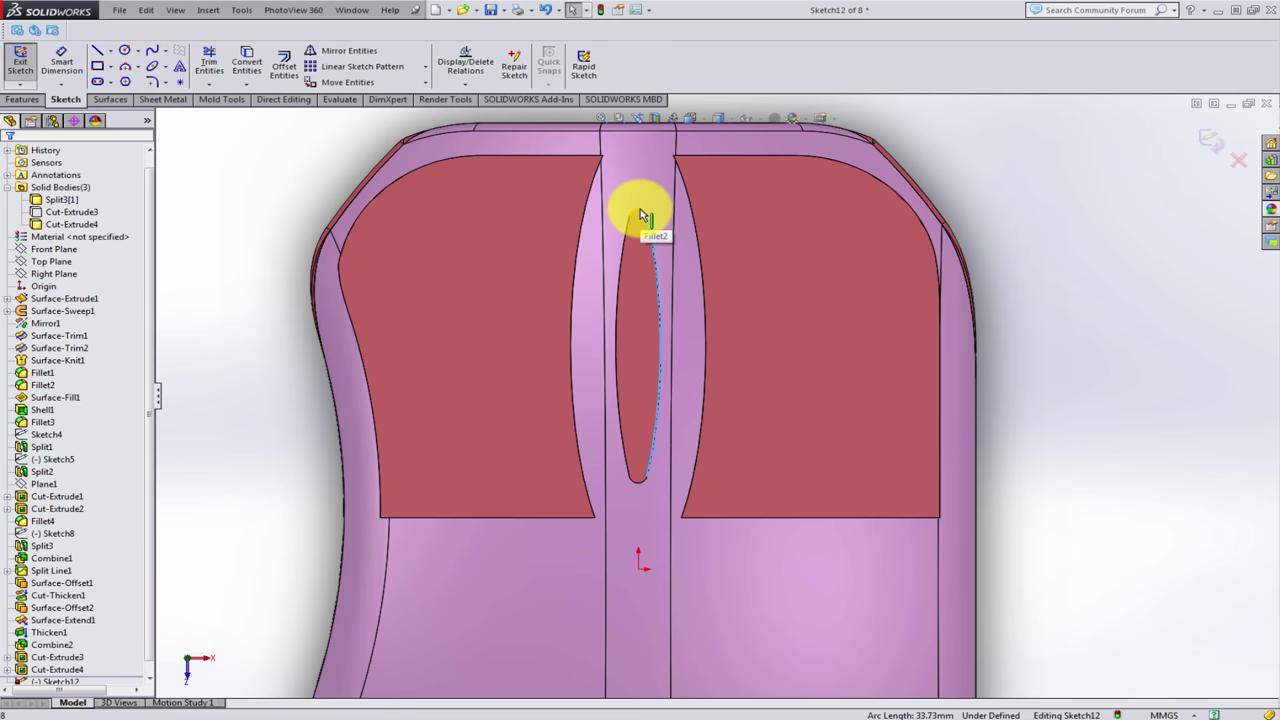
{"action": "left_click", "coordinate": [628, 226]}
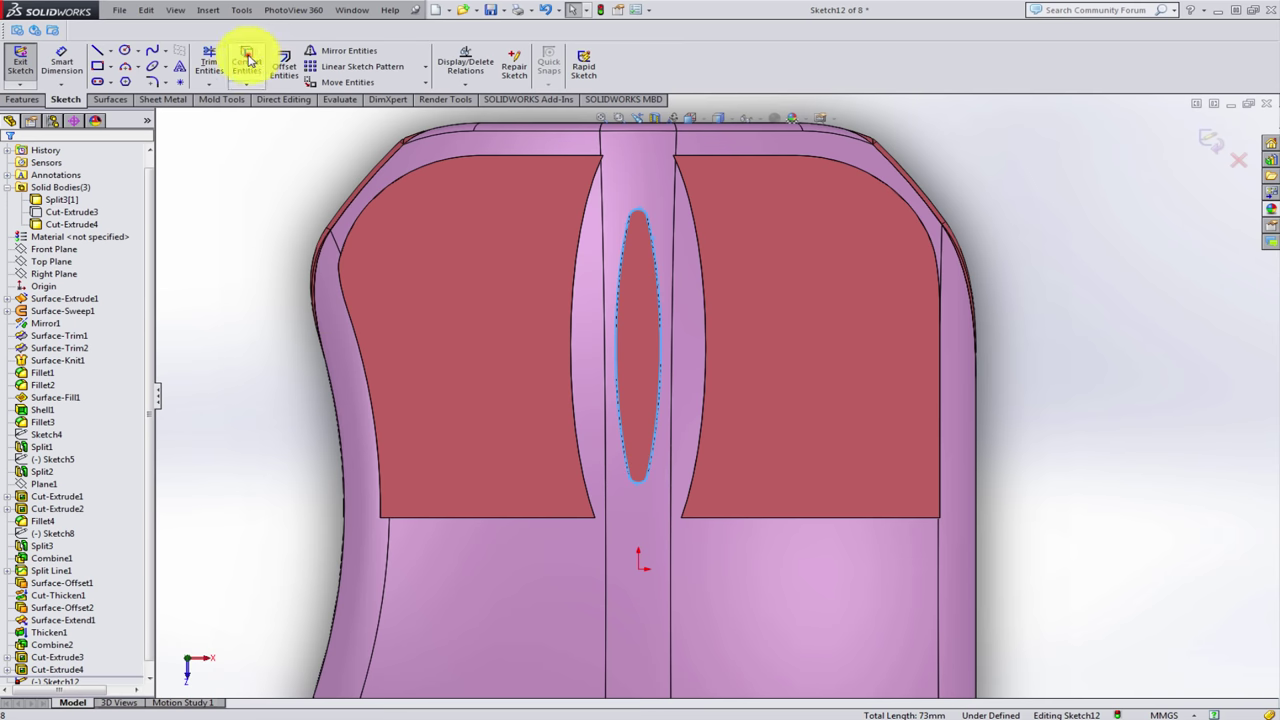
{"action": "left_click", "coordinate": [281, 72]}
{"action": "scroll", "coordinate": [600, 190], "scroll_direction": "up", "scroll_amount": 3}
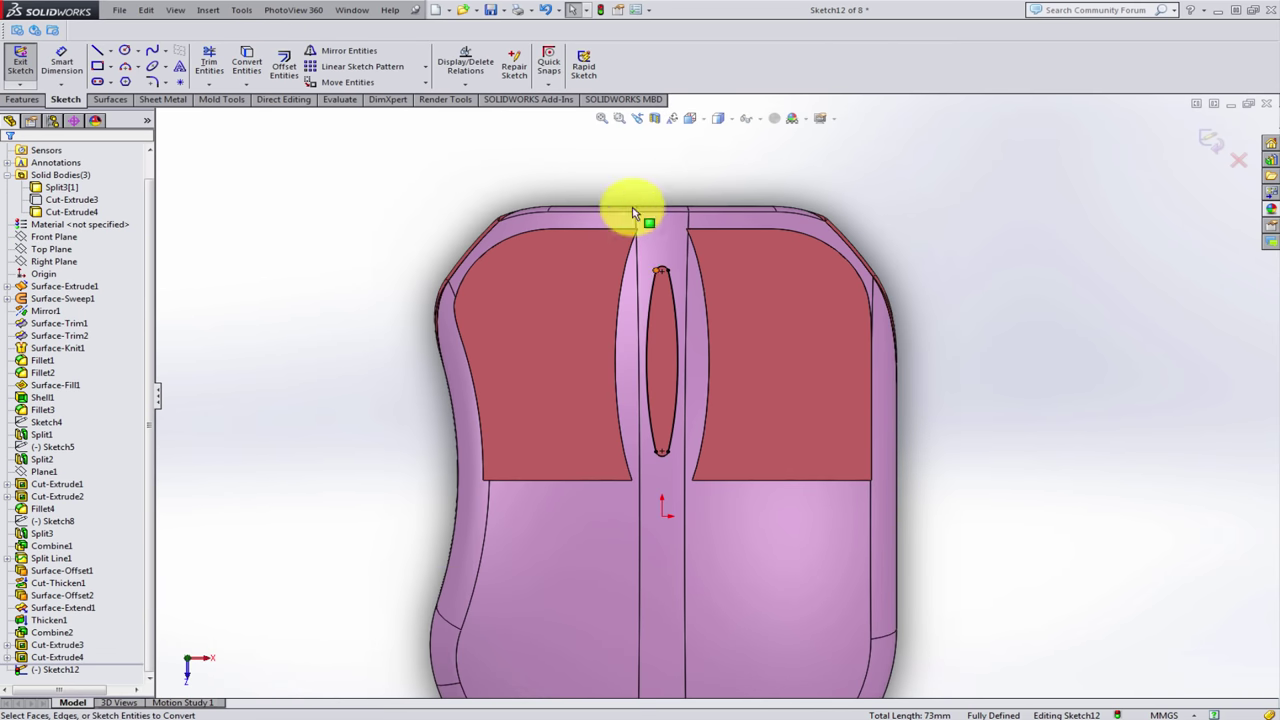
- Offset the converted slot outline 1.00 mm inward, reversed, inside the slot
{"action": "left_click_drag", "start_coordinate": [613, 168], "coordinate": [665, 295]}
{"action": "left_click_drag", "start_coordinate": [675, 399], "coordinate": [700, 471]}
{"action": "scroll", "coordinate": [734, 371], "scroll_direction": "down", "scroll_amount": 1}
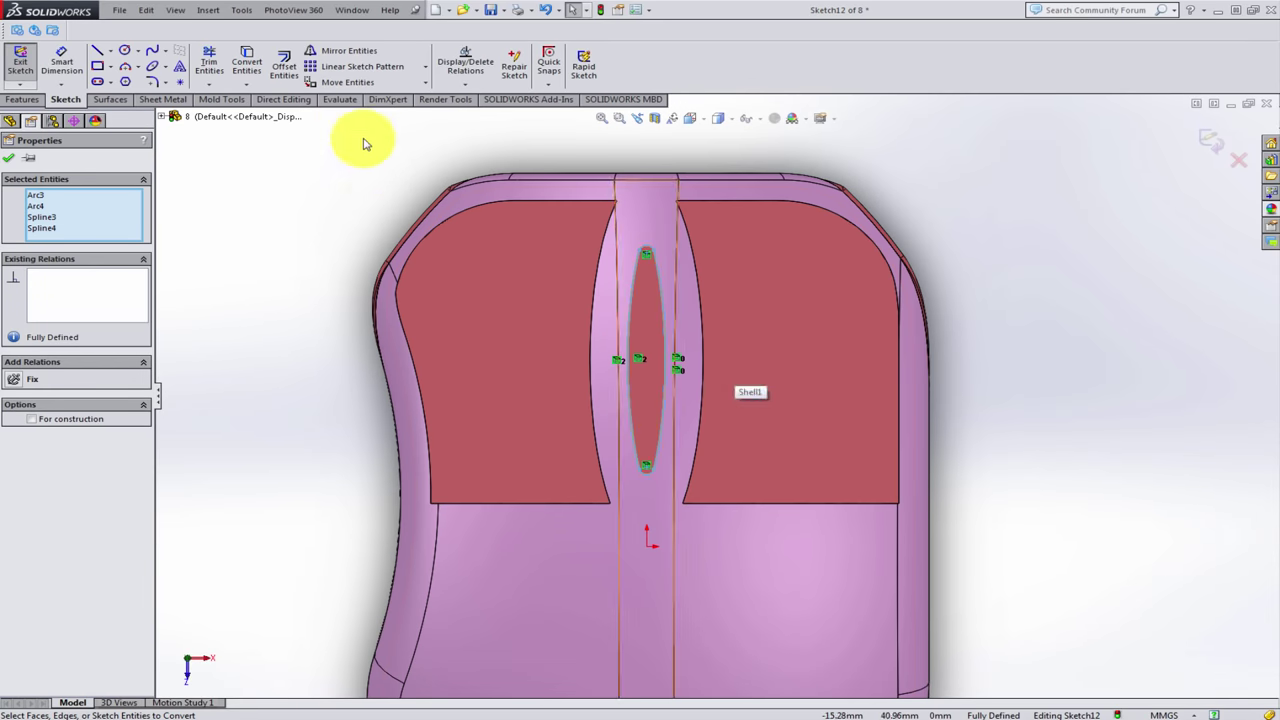
{"action": "left_click", "coordinate": [284, 65]}
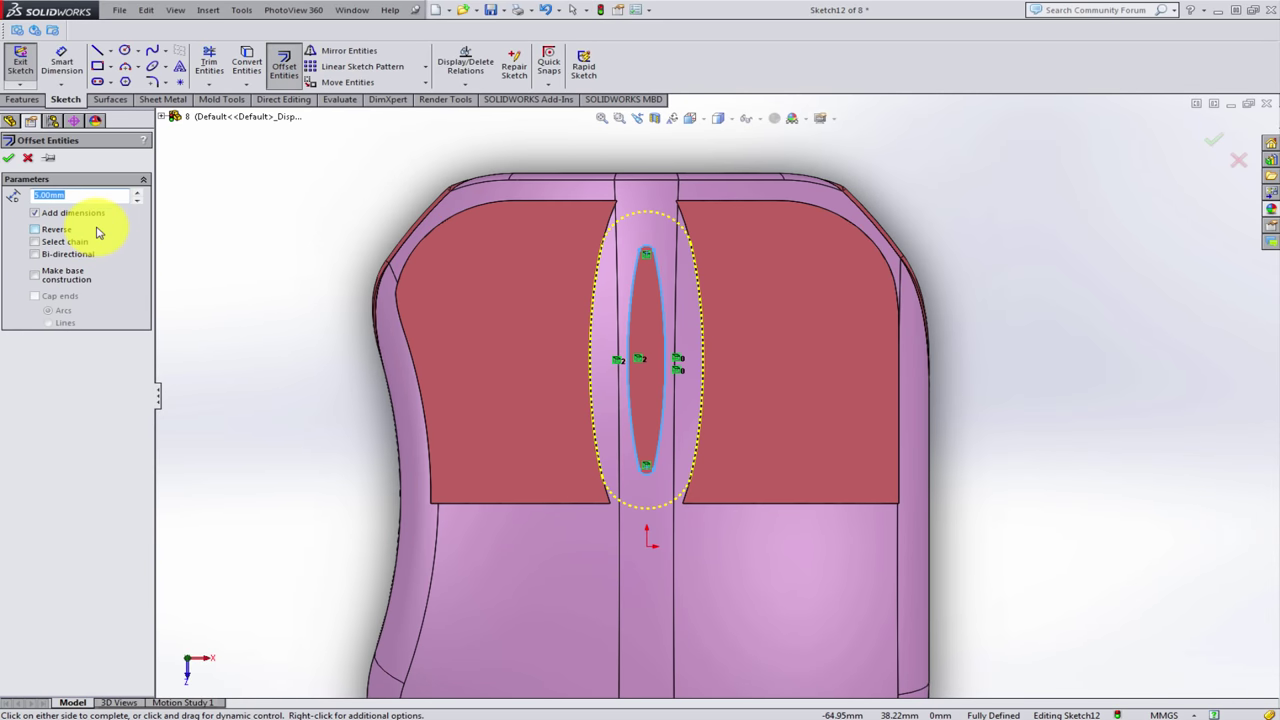
{"action": "scroll", "coordinate": [586, 323], "scroll_direction": "down", "scroll_amount": 1}
{"action": "scroll", "coordinate": [586, 323], "scroll_direction": "down", "scroll_amount": 1}
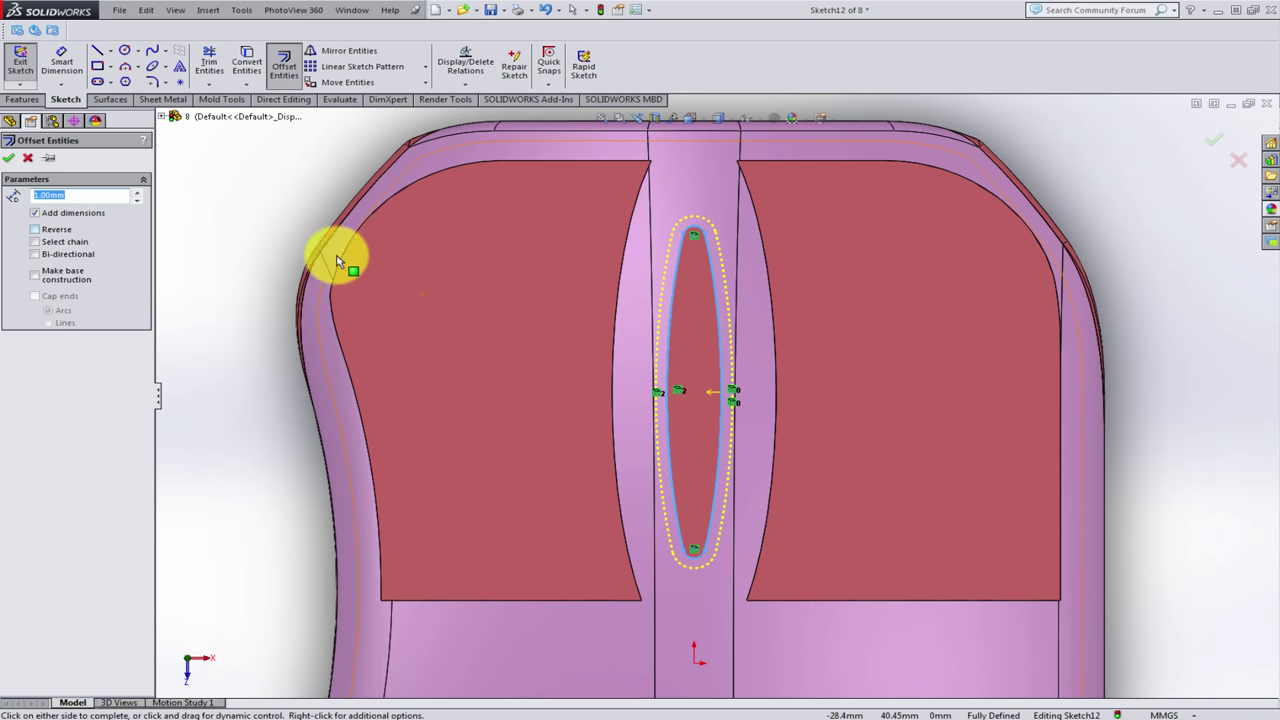
{"action": "left_click", "coordinate": [65, 232]}
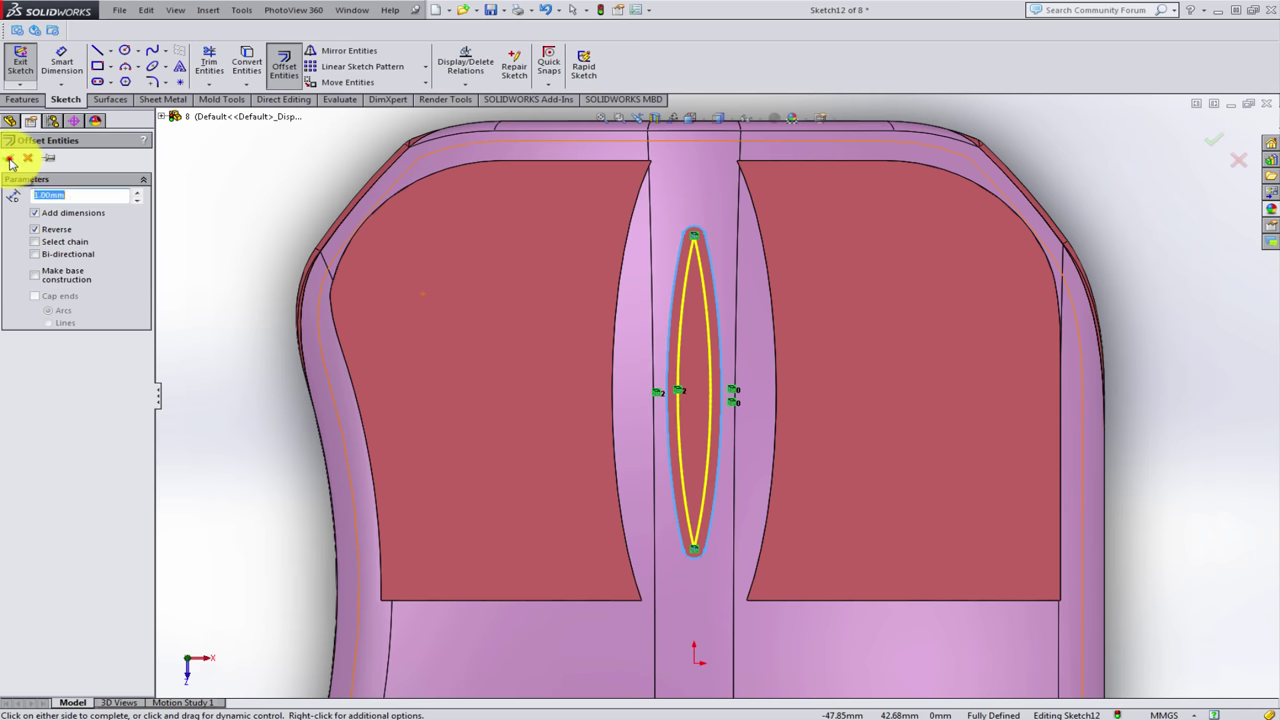
{"action": "left_click", "coordinate": [10, 160]}
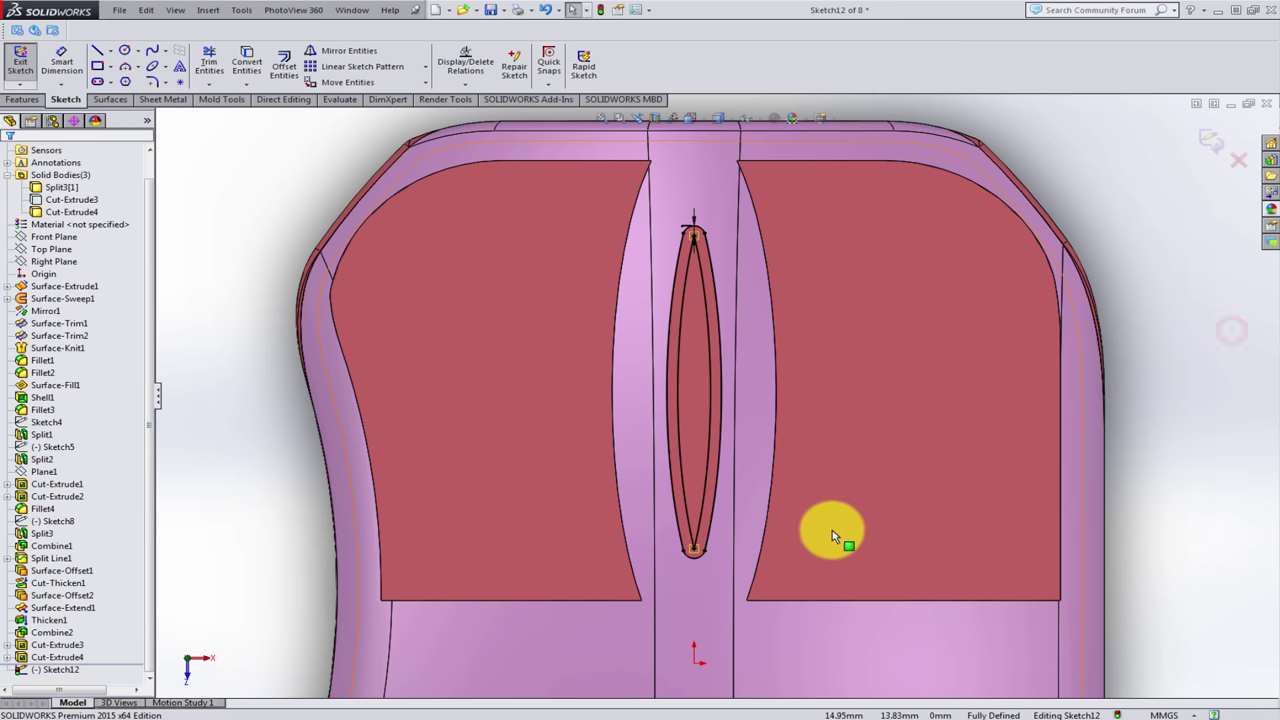
{"action": "scroll", "coordinate": [764, 561], "scroll_direction": "up", "scroll_amount": 5}
{"action": "mouse_move", "coordinate": [766, 563]}
{"action": "middle_mouse_down"}
{"action": "mouse_move", "coordinate": [743, 466]}
{"action": "mouse_move", "coordinate": [756, 405]}
{"action": "middle_mouse_up"}
{"action": "left_click", "coordinate": [22, 99]}
- Extrude the slot sketch as a boss ending 0.10 mm offset from the central strip face
{"action": "left_click", "coordinate": [27, 62]}
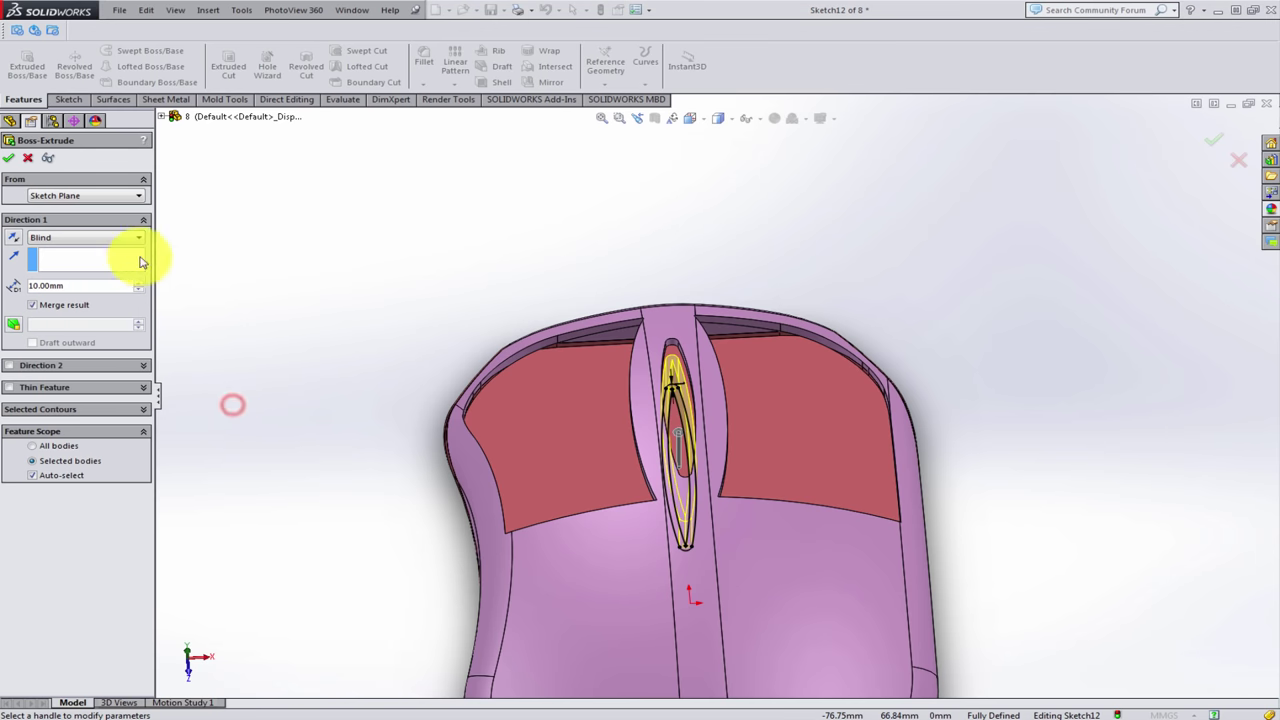
{"action": "left_click", "coordinate": [96, 237]}
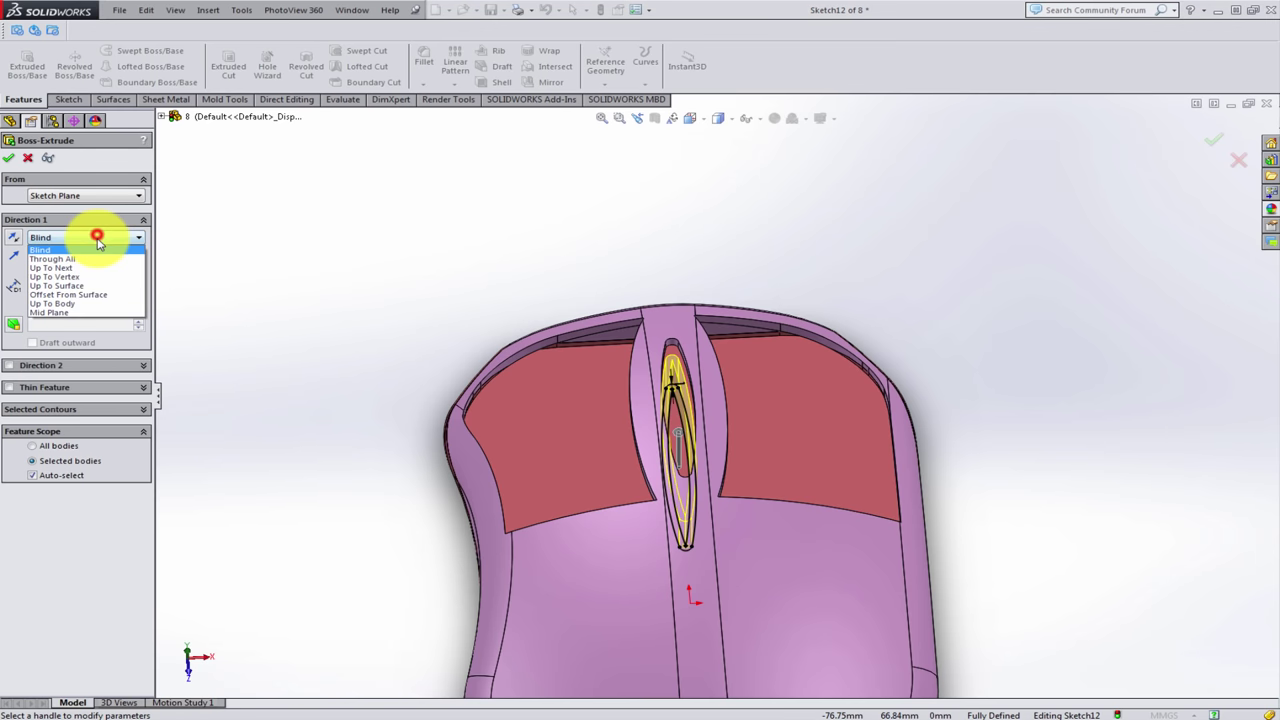
{"action": "left_click", "coordinate": [112, 297]}
{"action": "middle_click_drag", "start_coordinate": [563, 386], "coordinate": [705, 372]}
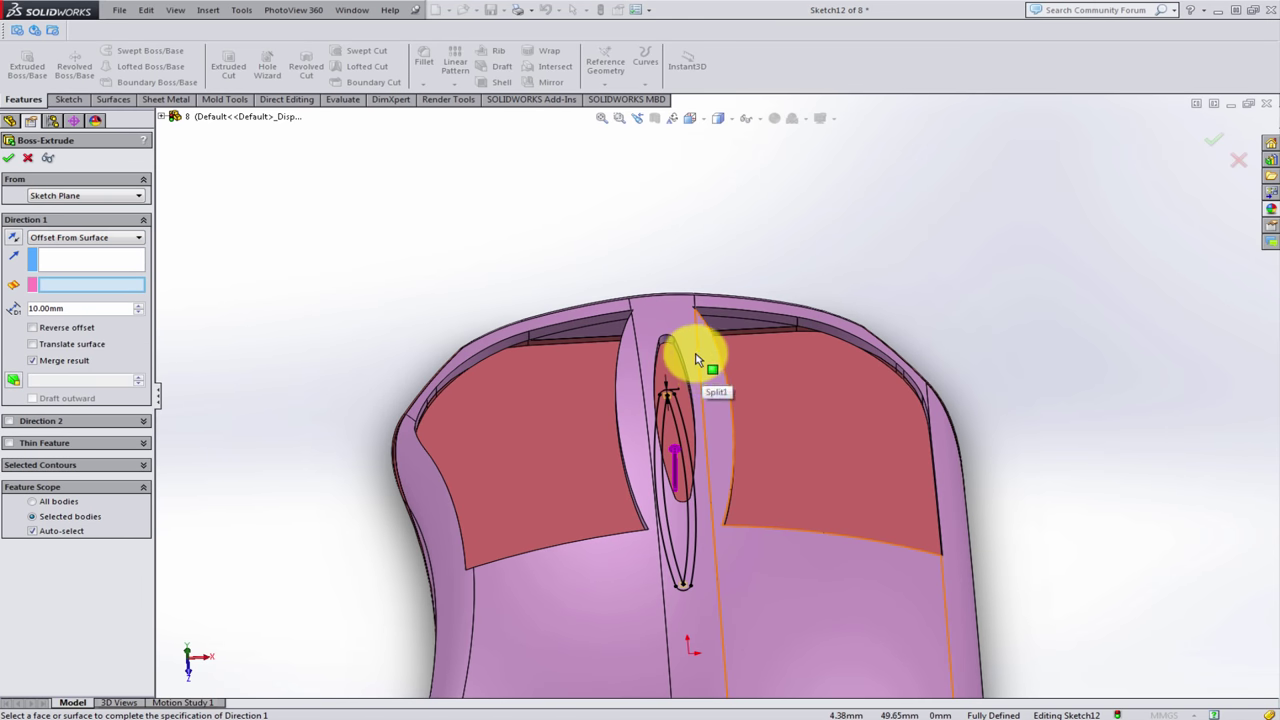
{"action": "left_click", "coordinate": [695, 362]}
{"action": "scroll", "coordinate": [698, 425], "scroll_direction": "down", "scroll_amount": 2}
{"action": "scroll", "coordinate": [688, 420], "scroll_direction": "down", "scroll_amount": 2}
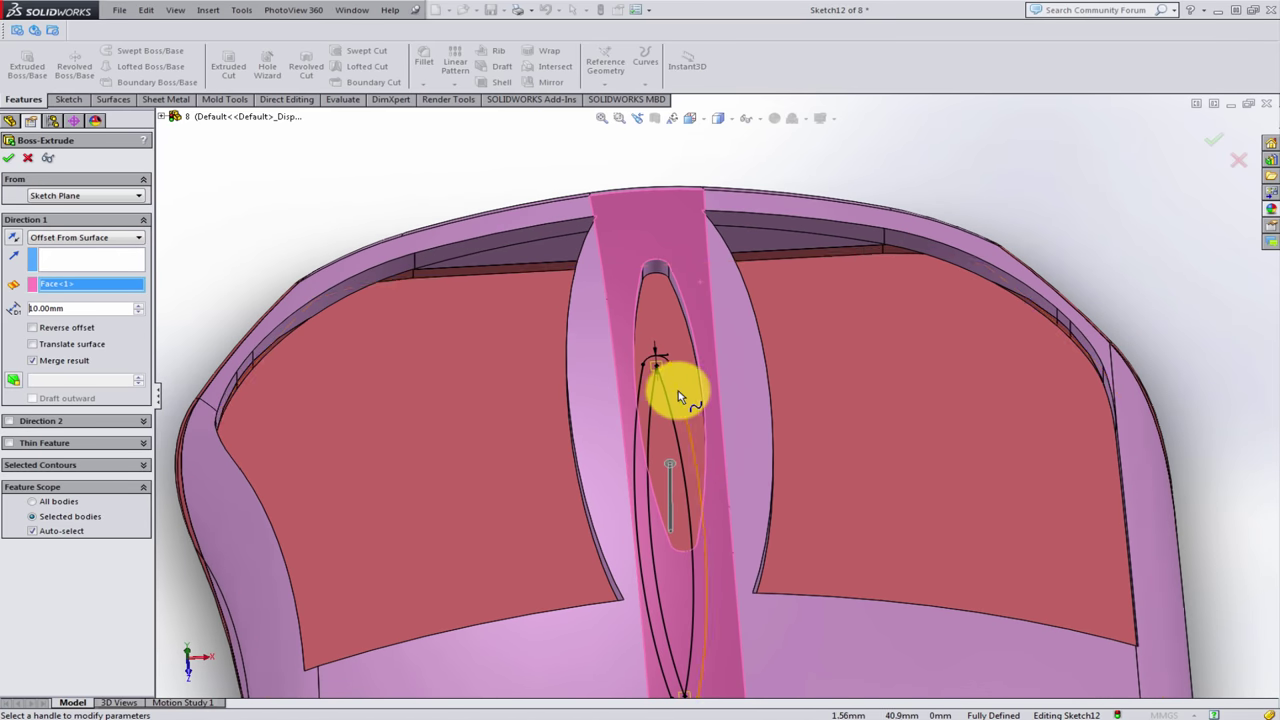
{"action": "left_click", "coordinate": [52, 331]}
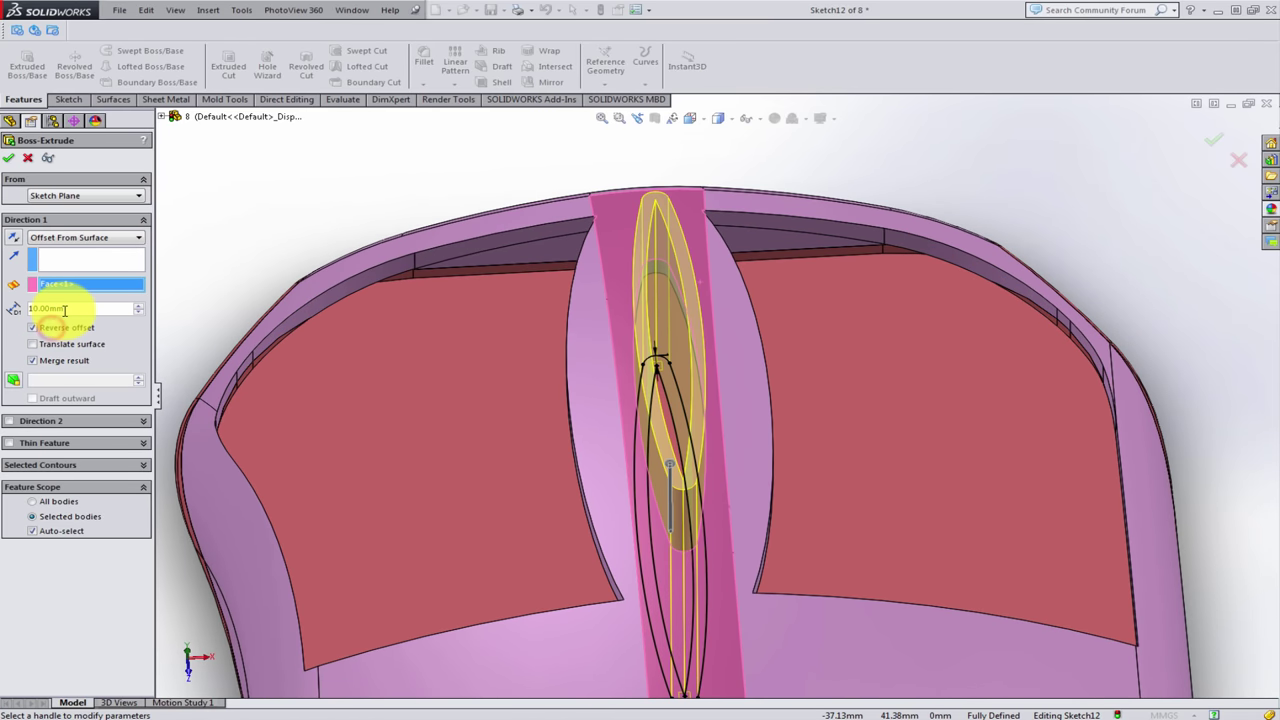
{"action": "type", "text": "0"}
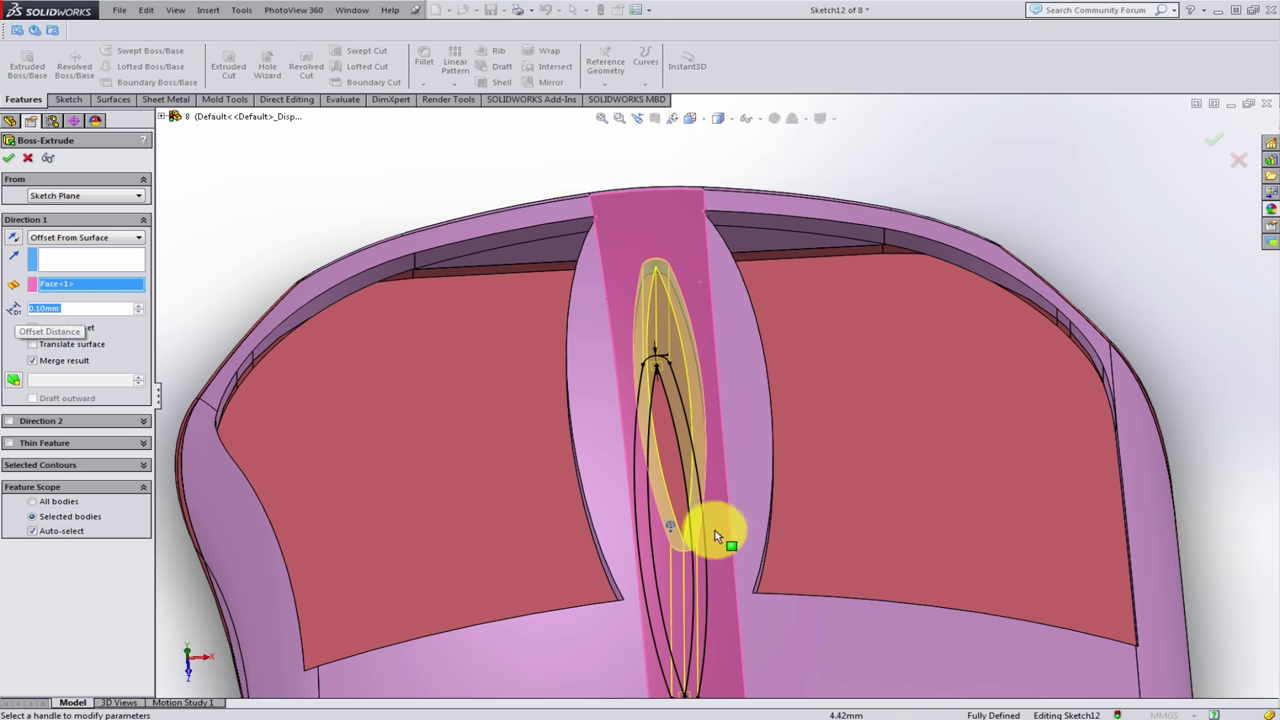
{"action": "scroll", "coordinate": [679, 523], "scroll_direction": "down", "scroll_amount": 2}
{"action": "middle_click_drag", "start_coordinate": [679, 523], "coordinate": [686, 271]}
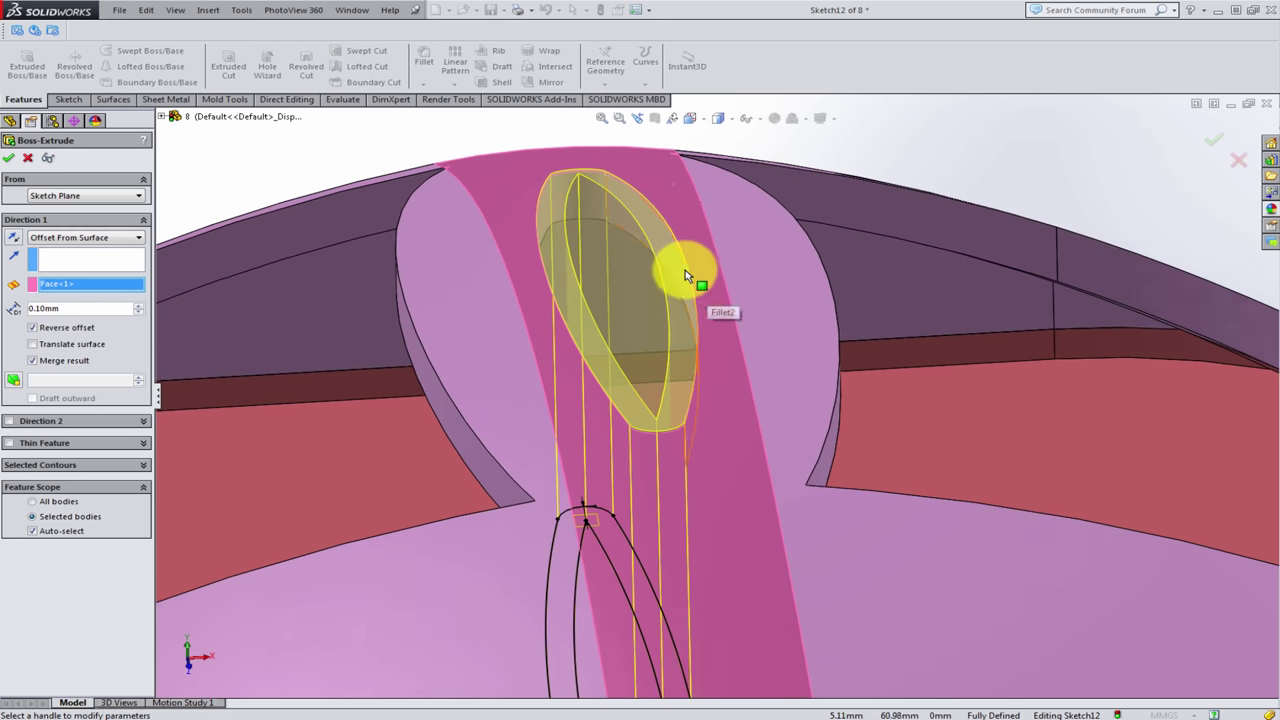
{"action": "scroll", "coordinate": [703, 336], "scroll_direction": "down", "scroll_amount": 2}
{"action": "mouse_move", "coordinate": [731, 351]}
{"action": "middle_mouse_down"}
{"action": "mouse_move", "coordinate": [737, 309]}
{"action": "mouse_move", "coordinate": [724, 345]}
{"action": "middle_mouse_up"}
{"action": "scroll", "coordinate": [721, 588], "scroll_direction": "down", "scroll_amount": 3}
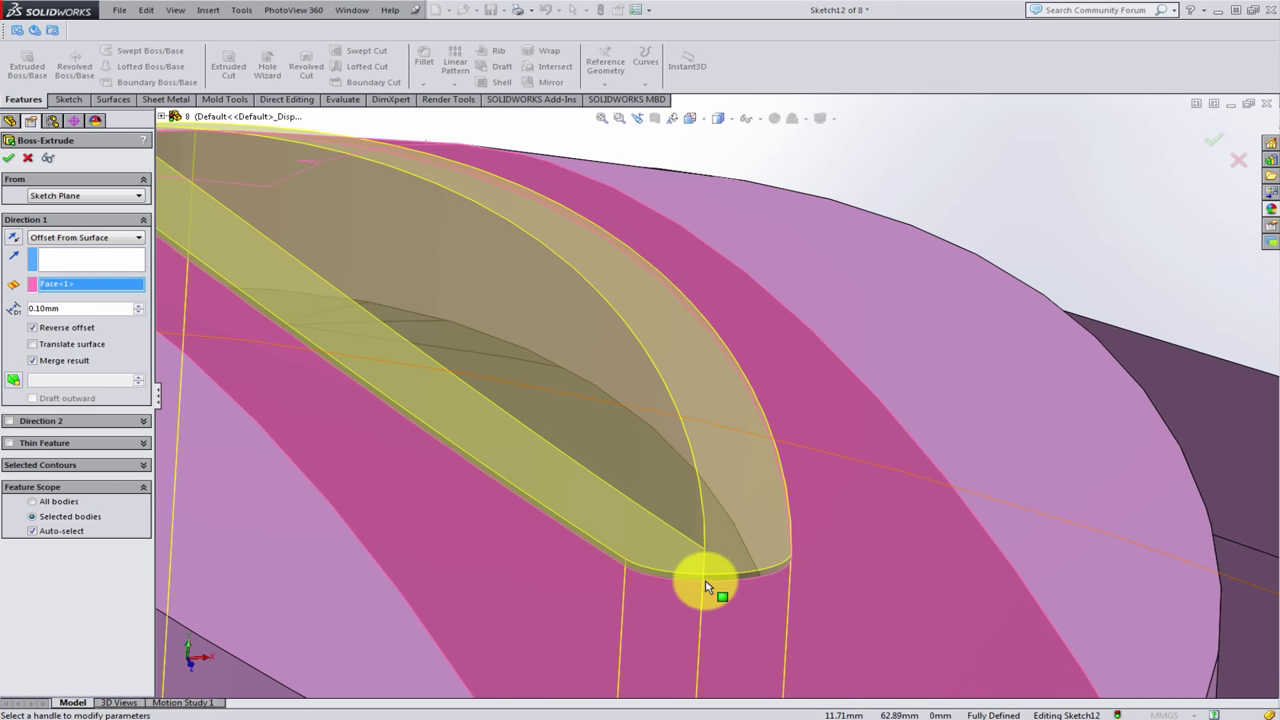
{"action": "left_click", "coordinate": [51, 331]}
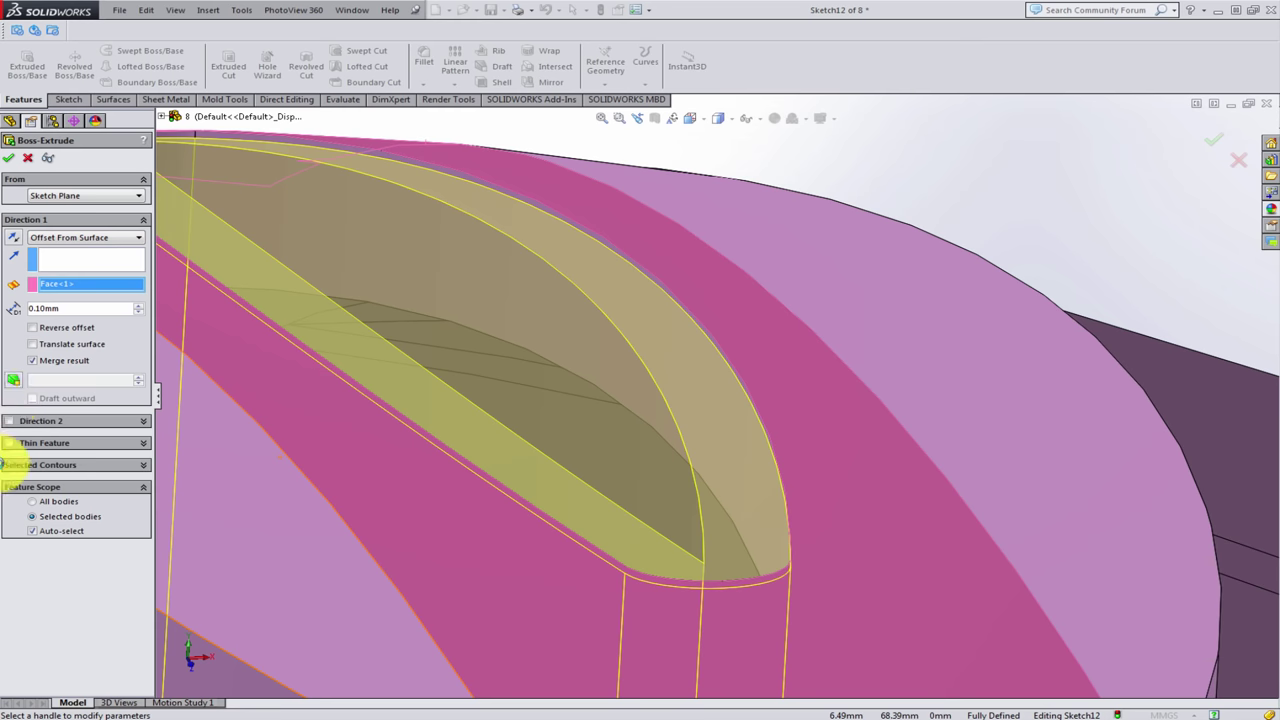
- Restrict the boss extrusion's feature scope to the Split3[1] body and accept it
{"action": "left_click", "coordinate": [30, 531]}
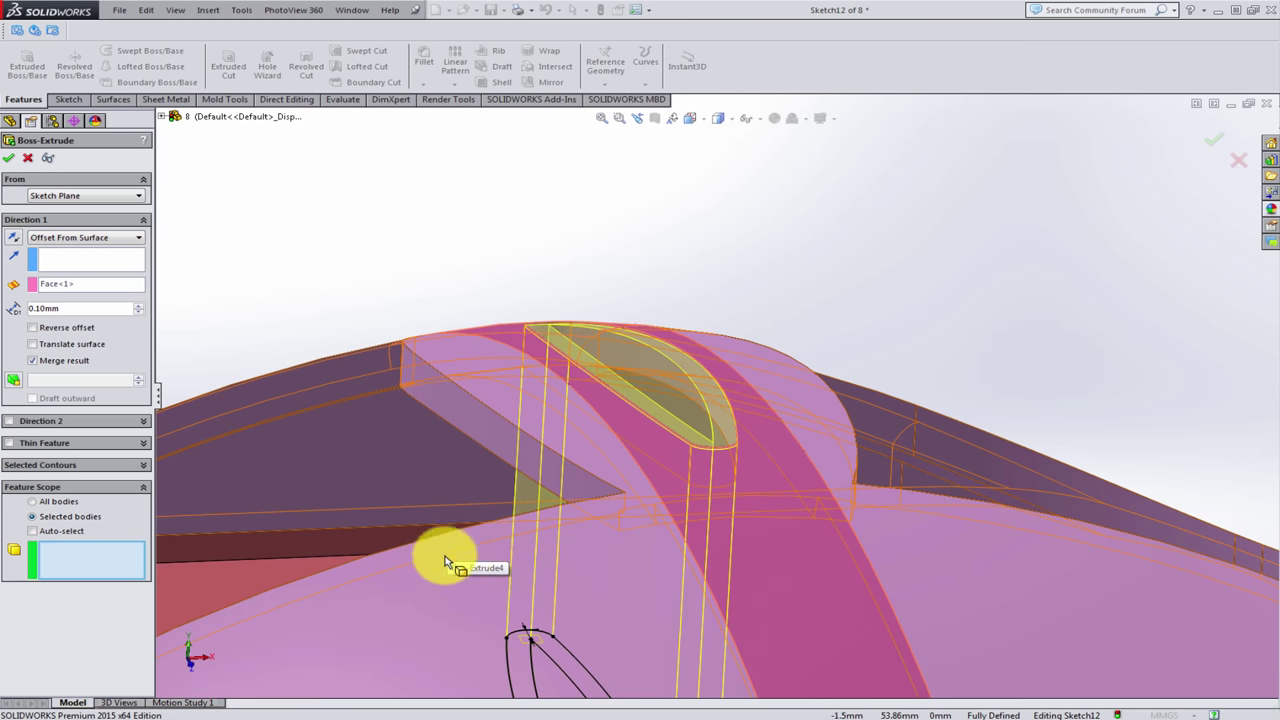
{"action": "middle_click_drag", "start_coordinate": [443, 554], "coordinate": [608, 534]}
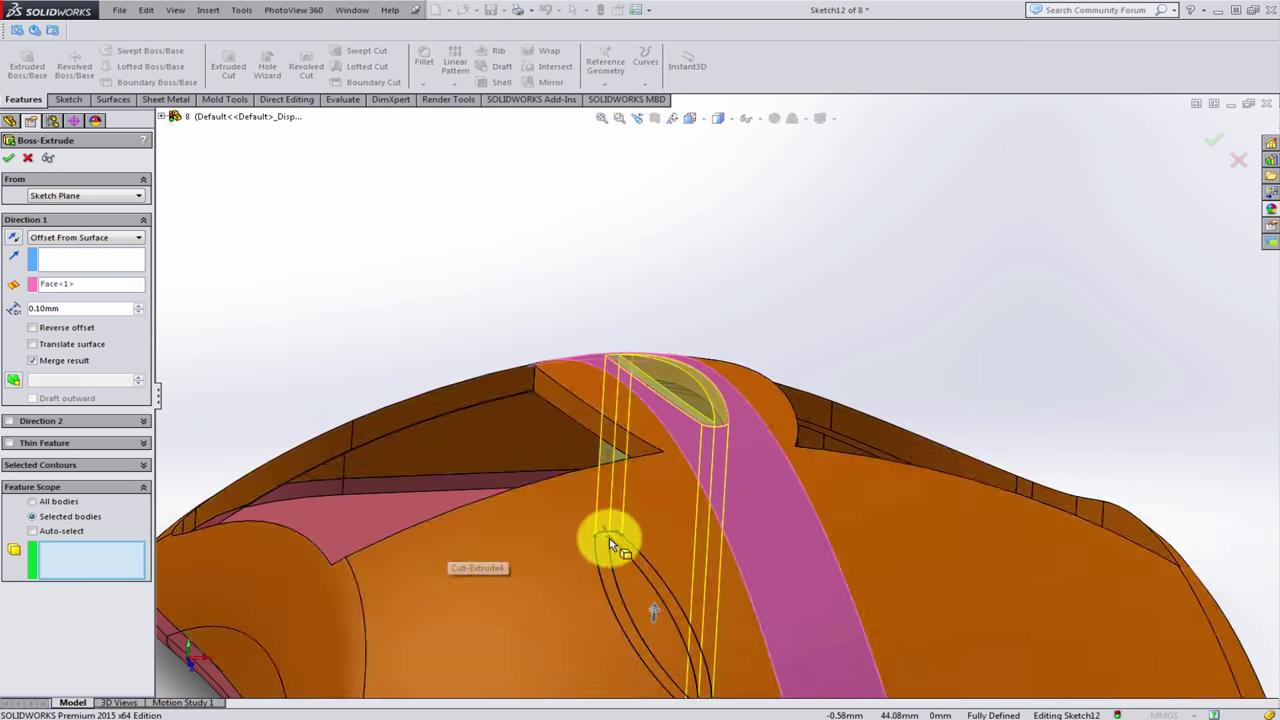
{"action": "scroll", "coordinate": [614, 591], "scroll_direction": "down", "scroll_amount": 3}
{"action": "left_click", "coordinate": [384, 385]}
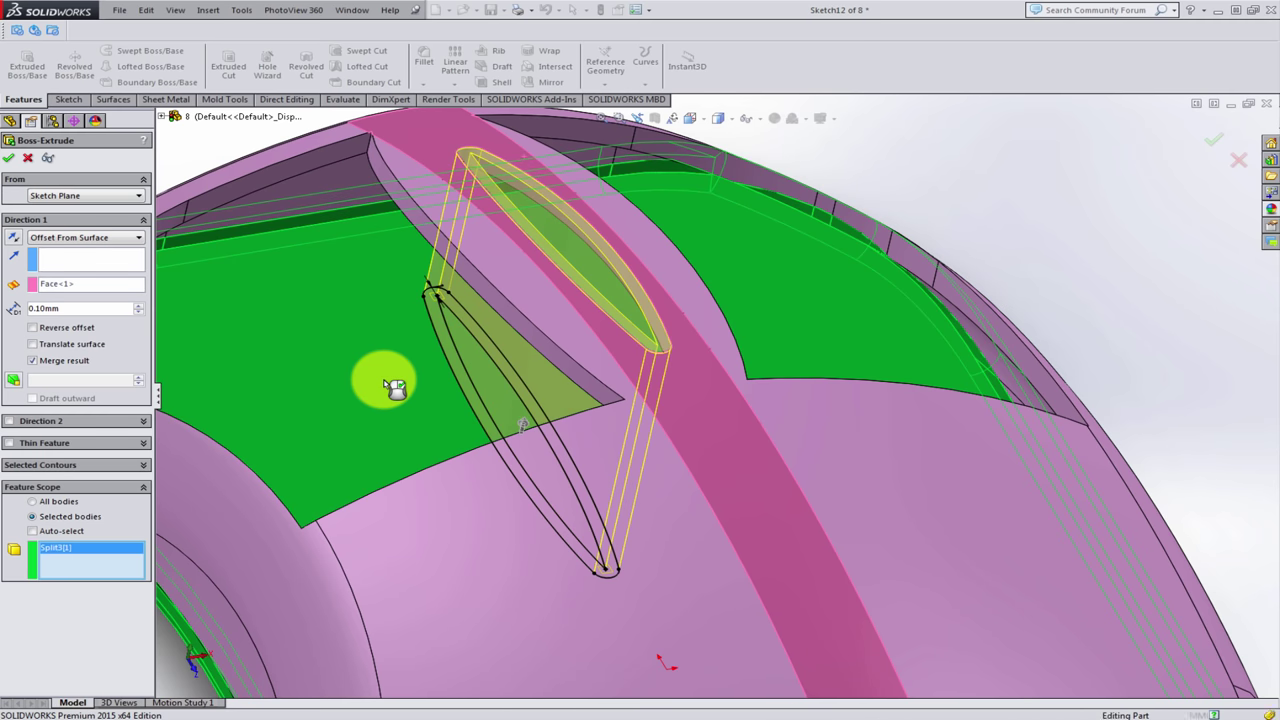
{"action": "right_click", "coordinate": [395, 388]}
- Orbit the mouse, check the Cut-Extrude3 body, and select the Right Plane for sketching
{"action": "scroll", "coordinate": [390, 400], "scroll_direction": "up", "scroll_amount": 3}
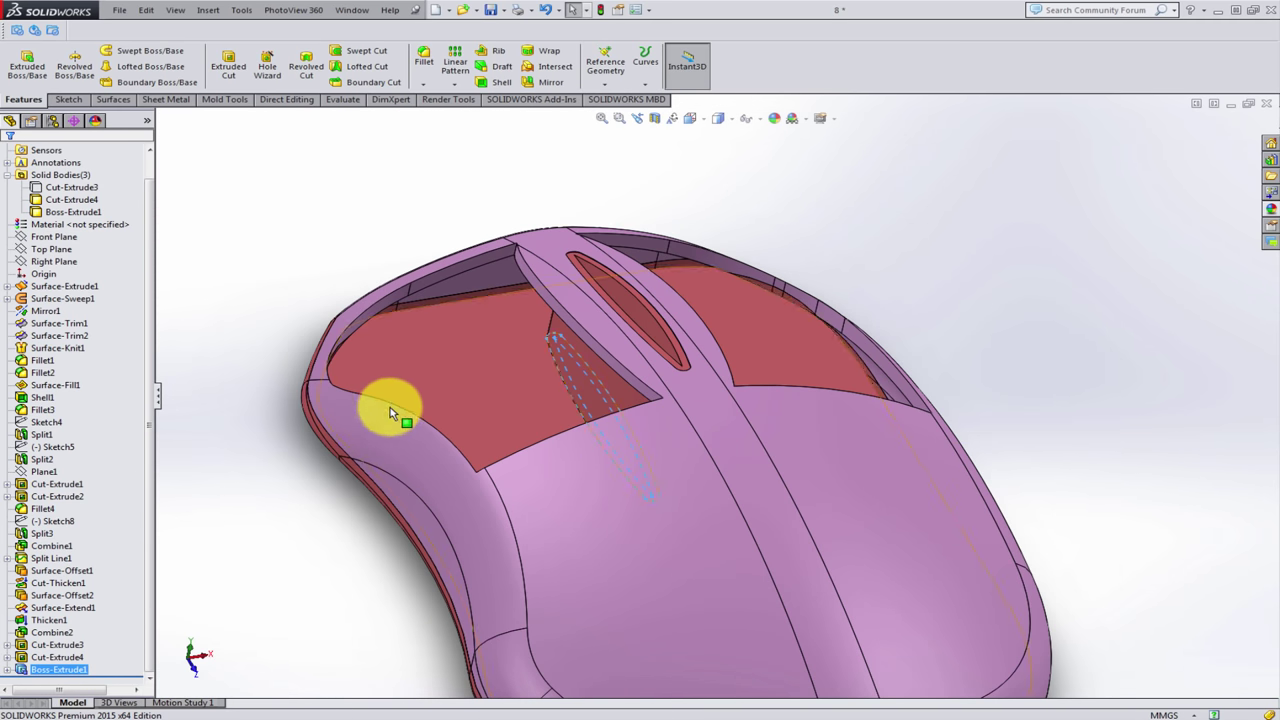
{"action": "scroll", "coordinate": [390, 407], "scroll_direction": "up", "scroll_amount": 2}
{"action": "mouse_move", "coordinate": [342, 524]}
{"action": "middle_mouse_down"}
{"action": "mouse_move", "coordinate": [471, 486]}
{"action": "mouse_move", "coordinate": [680, 611]}
{"action": "mouse_move", "coordinate": [720, 611]}
{"action": "mouse_move", "coordinate": [699, 583]}
{"action": "mouse_move", "coordinate": [686, 586]}
{"action": "mouse_move", "coordinate": [923, 606]}
{"action": "middle_mouse_up"}
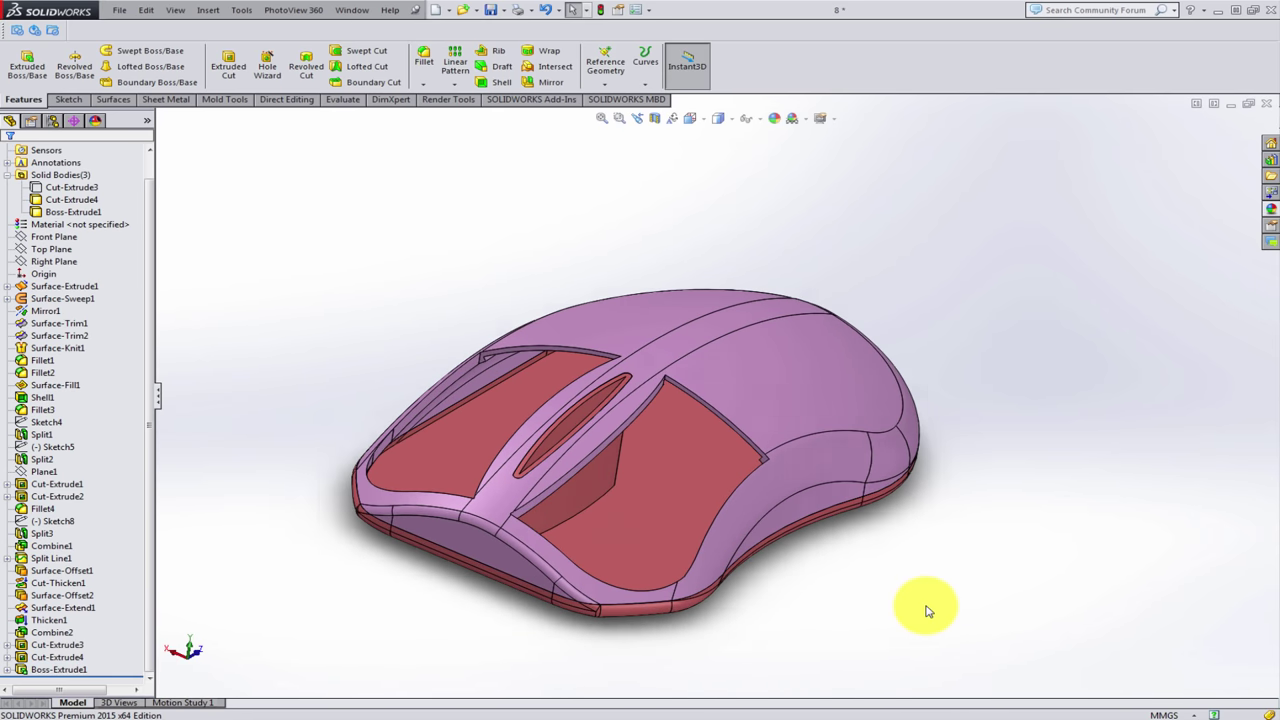
{"action": "left_click", "coordinate": [80, 192]}
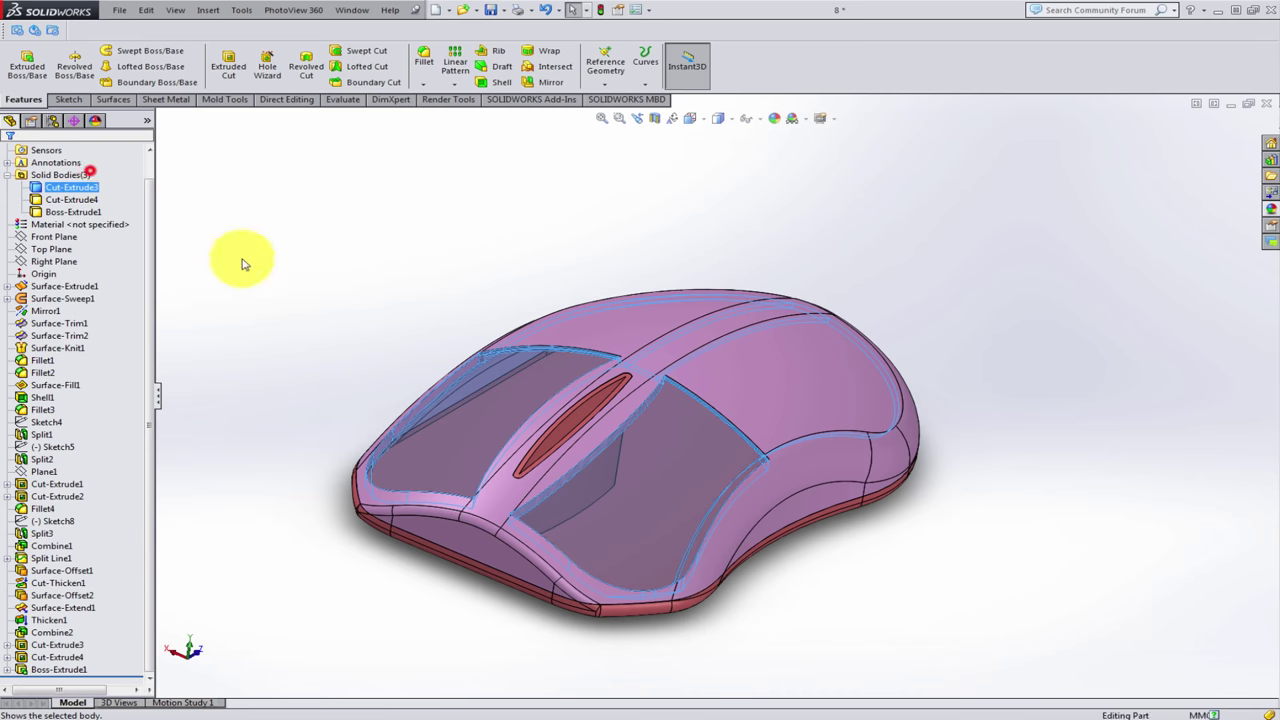
{"action": "left_click", "coordinate": [366, 307]}
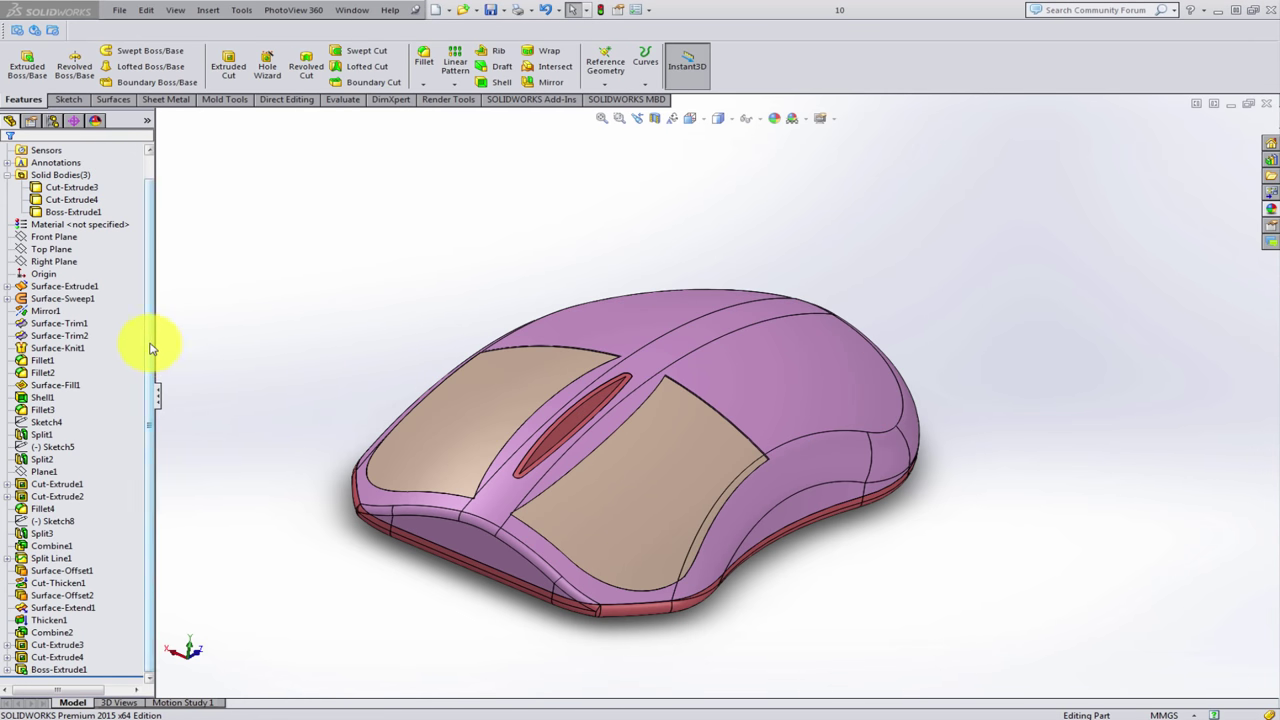
{"action": "left_click_drag", "start_coordinate": [152, 348], "coordinate": [150, 286]}
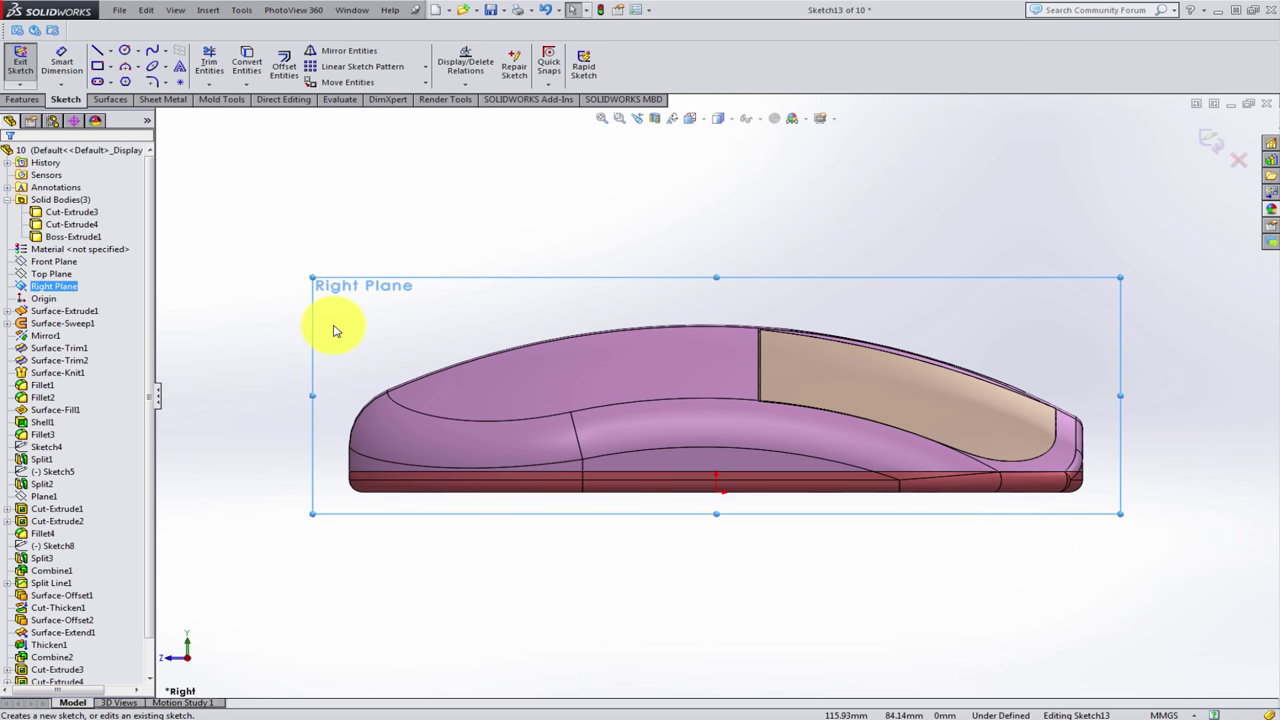
- Draw a small circle on the mouse side with two vertical lines joined by a top line above it
{"action": "scroll", "coordinate": [980, 426], "scroll_direction": "down", "scroll_amount": 3}
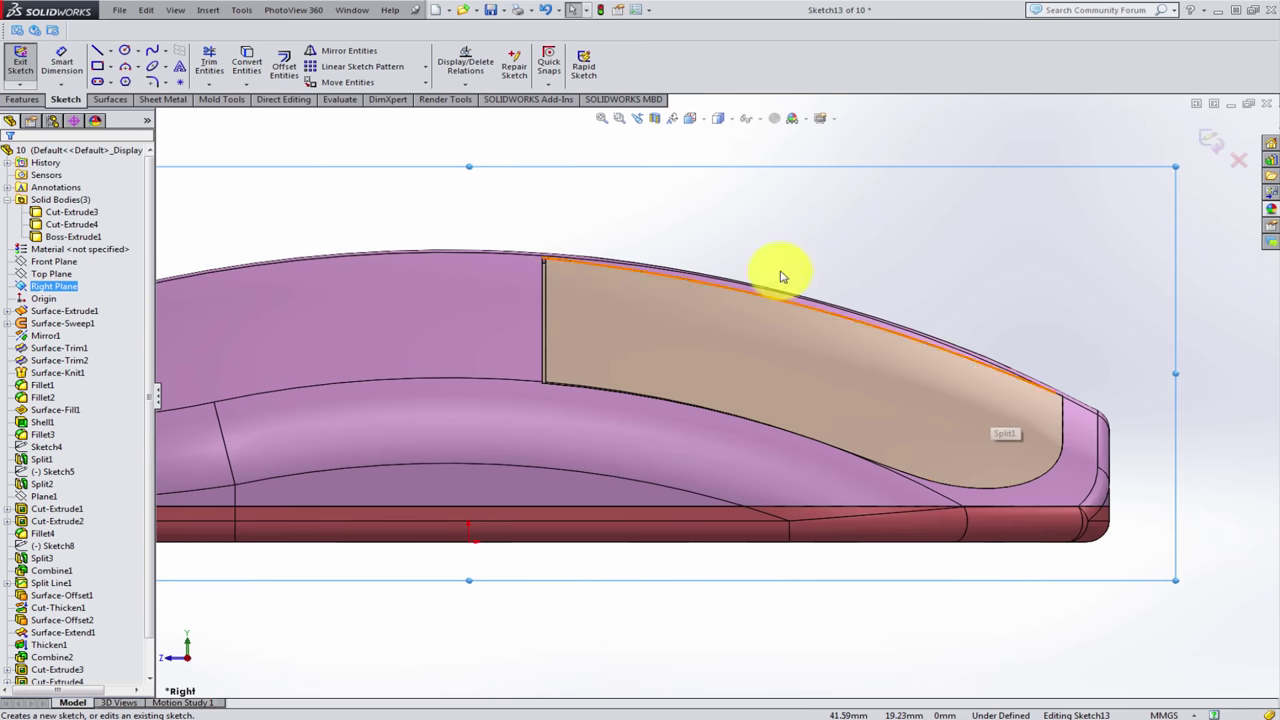
{"action": "left_click", "coordinate": [124, 50]}
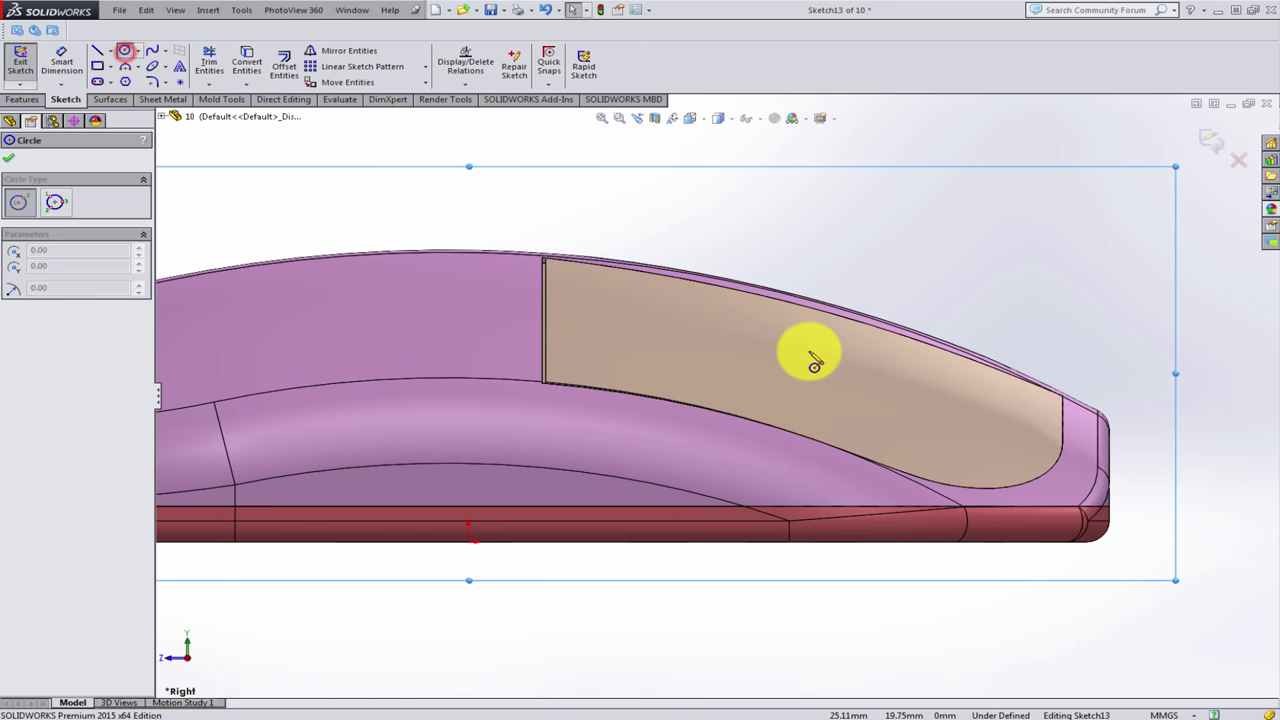
{"action": "left_click", "coordinate": [869, 361]}
{"action": "left_click", "coordinate": [893, 384]}
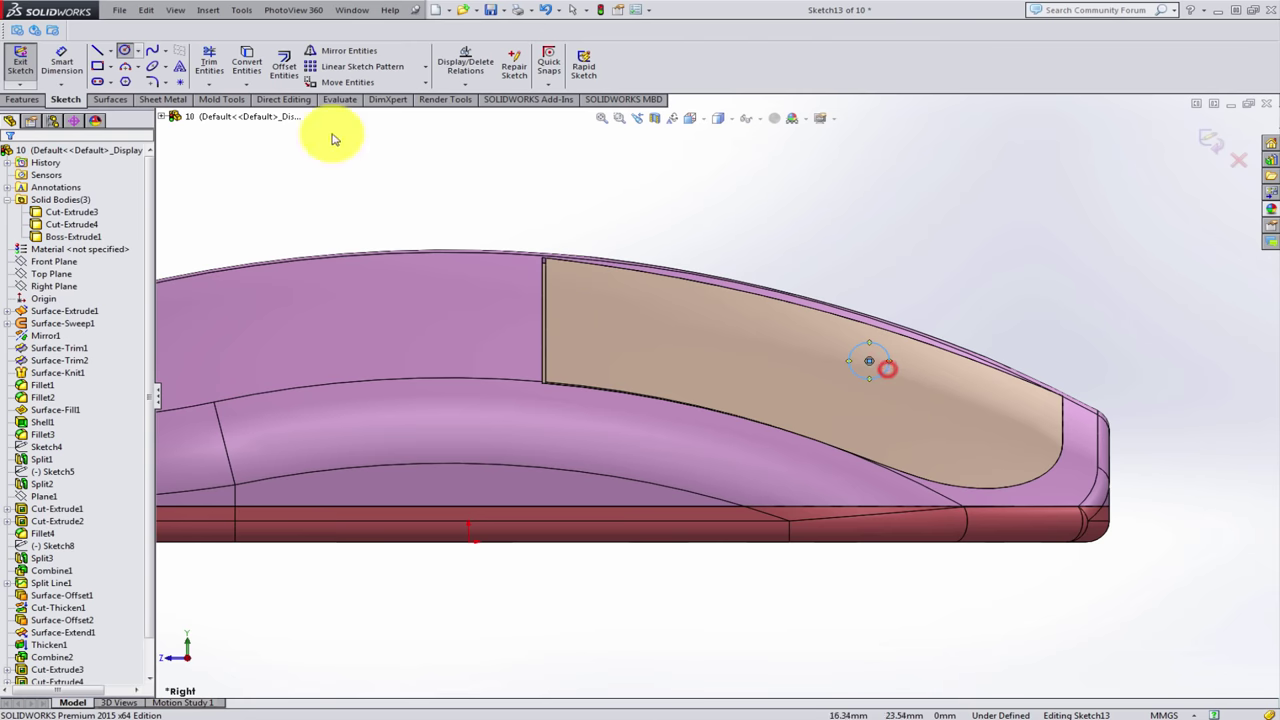
{"action": "left_click", "coordinate": [97, 50]}
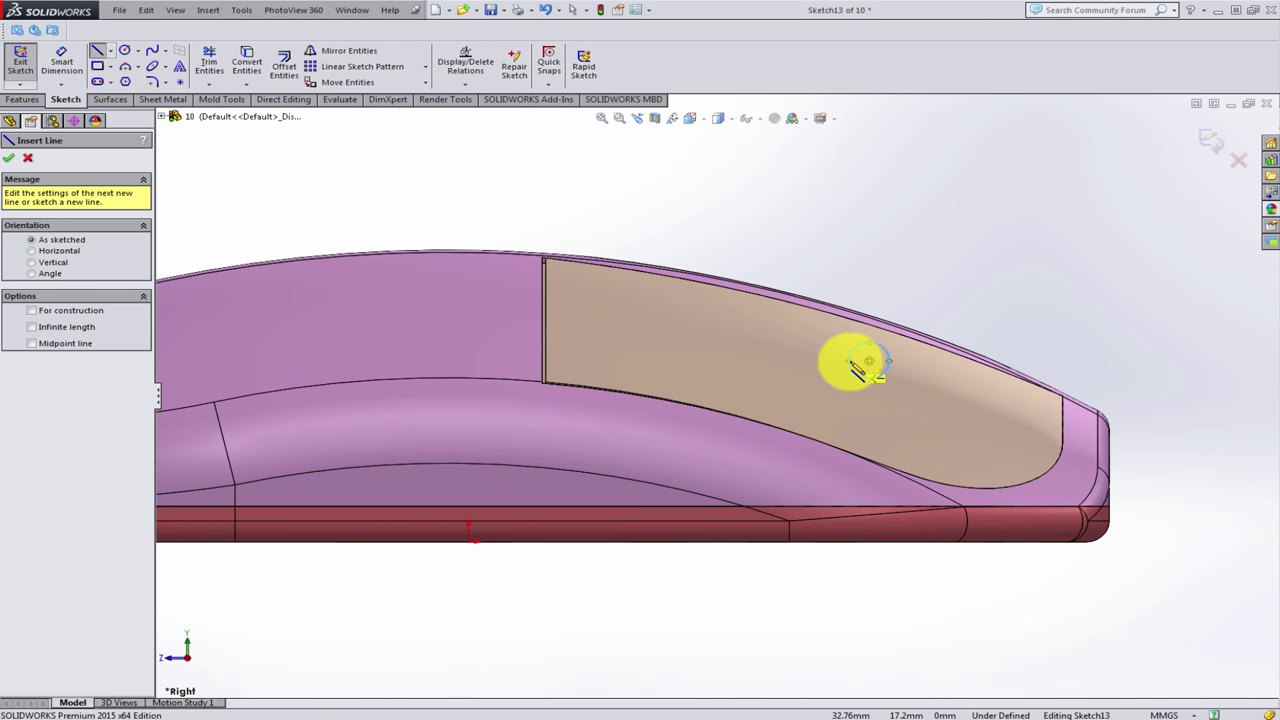
{"action": "left_click", "coordinate": [849, 361]}
{"action": "left_click", "coordinate": [849, 252]}
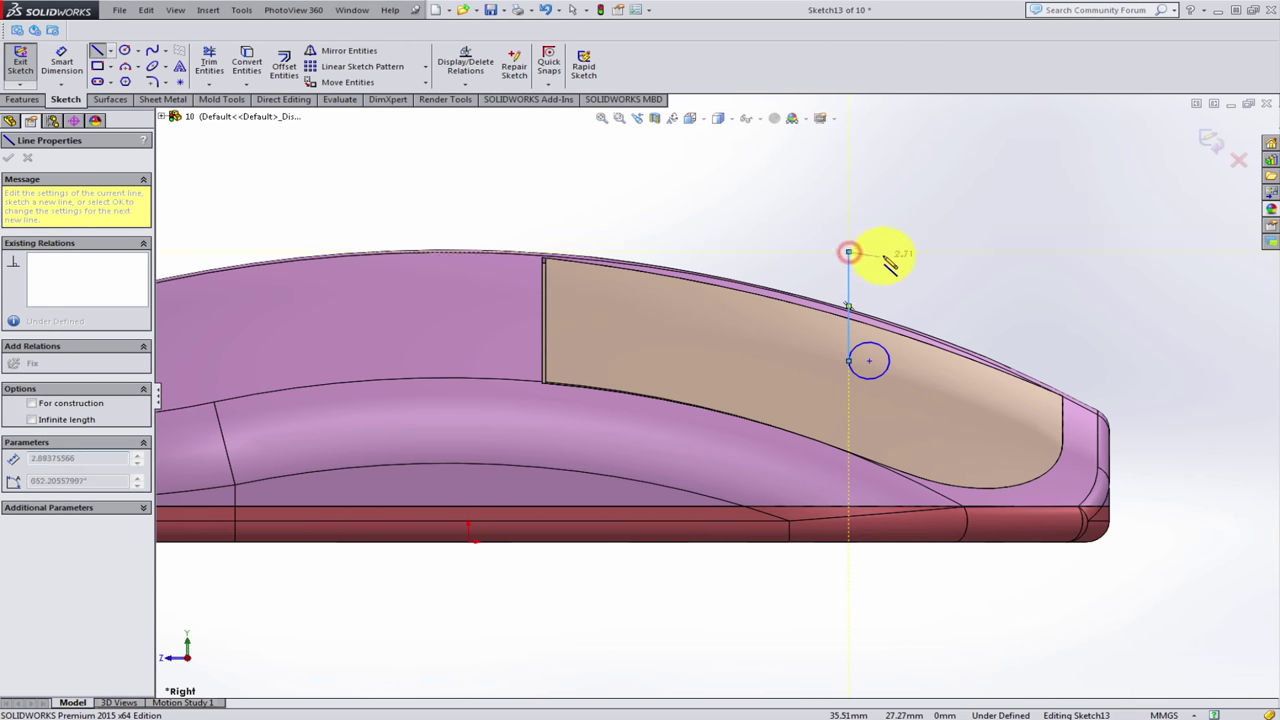
{"action": "left_click", "coordinate": [889, 252]}
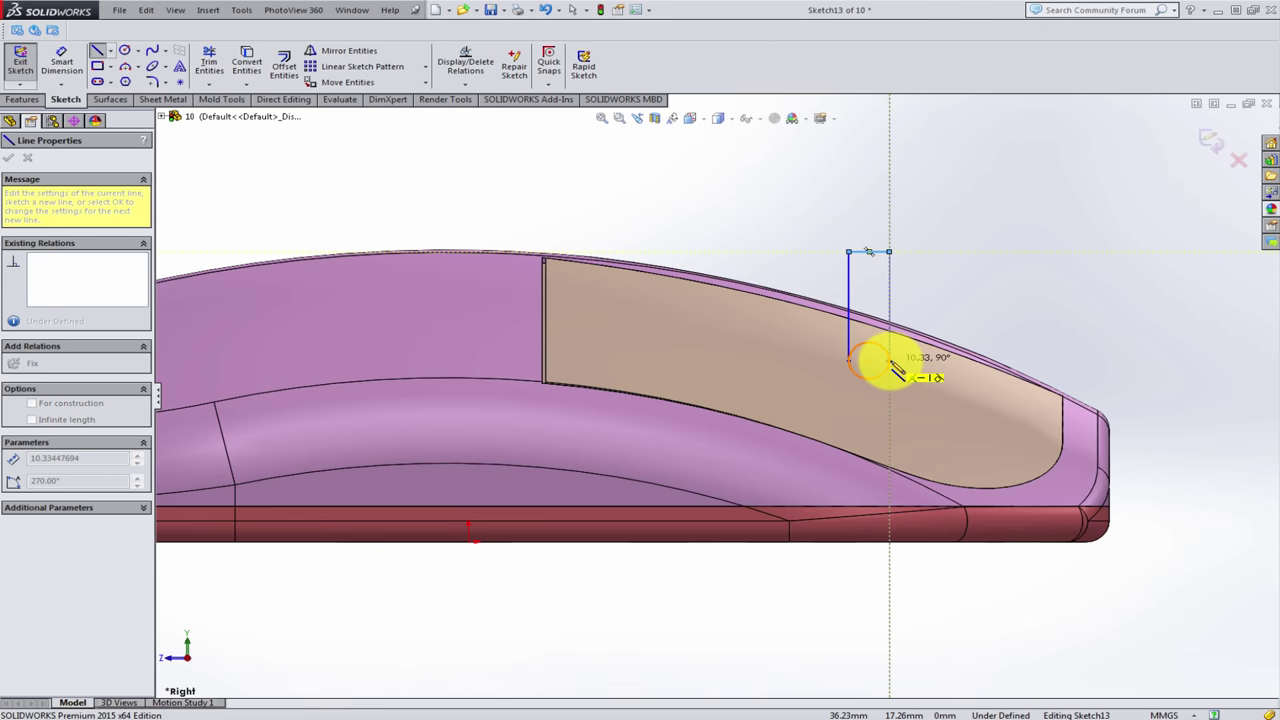
{"action": "left_click", "coordinate": [889, 361]}
{"action": "key", "text": "Escape"}
{"action": "scroll", "coordinate": [942, 306], "scroll_direction": "down", "scroll_amount": 2}
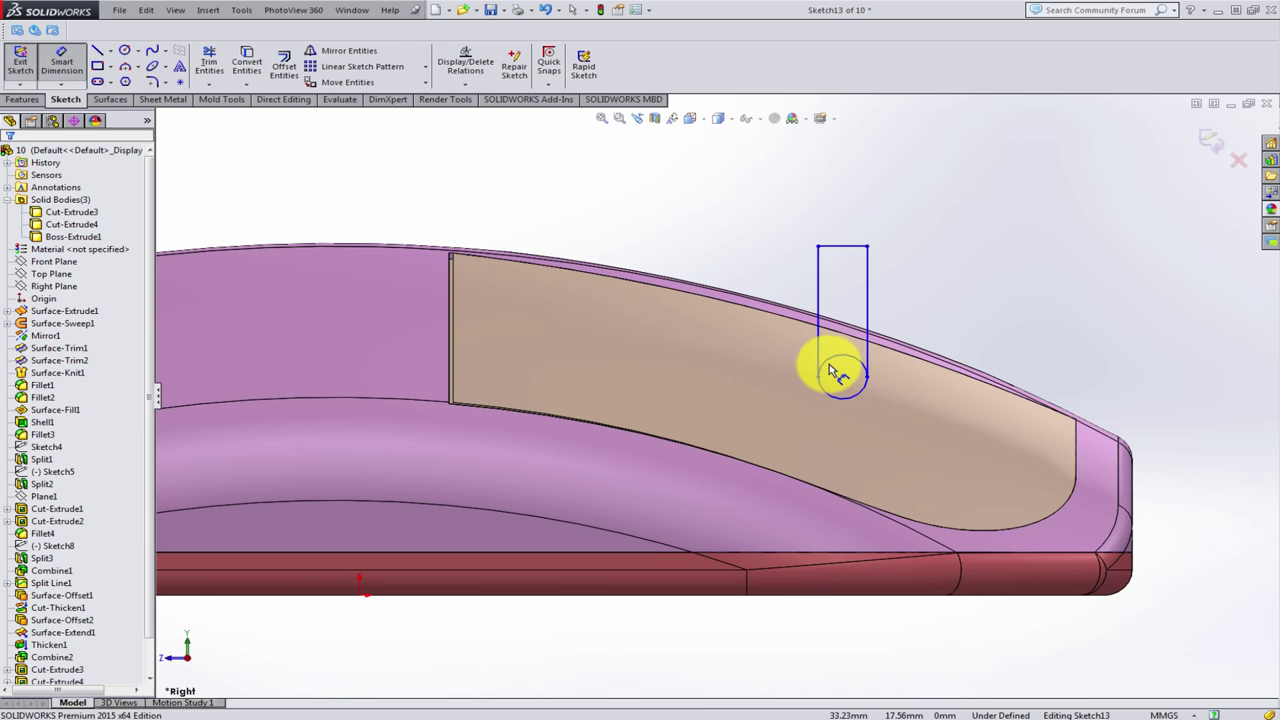
- Dimension the slot circle to Ø3 and the slot height to 9
{"action": "left_click", "coordinate": [940, 345]}
{"action": "left_click", "coordinate": [968, 325]}
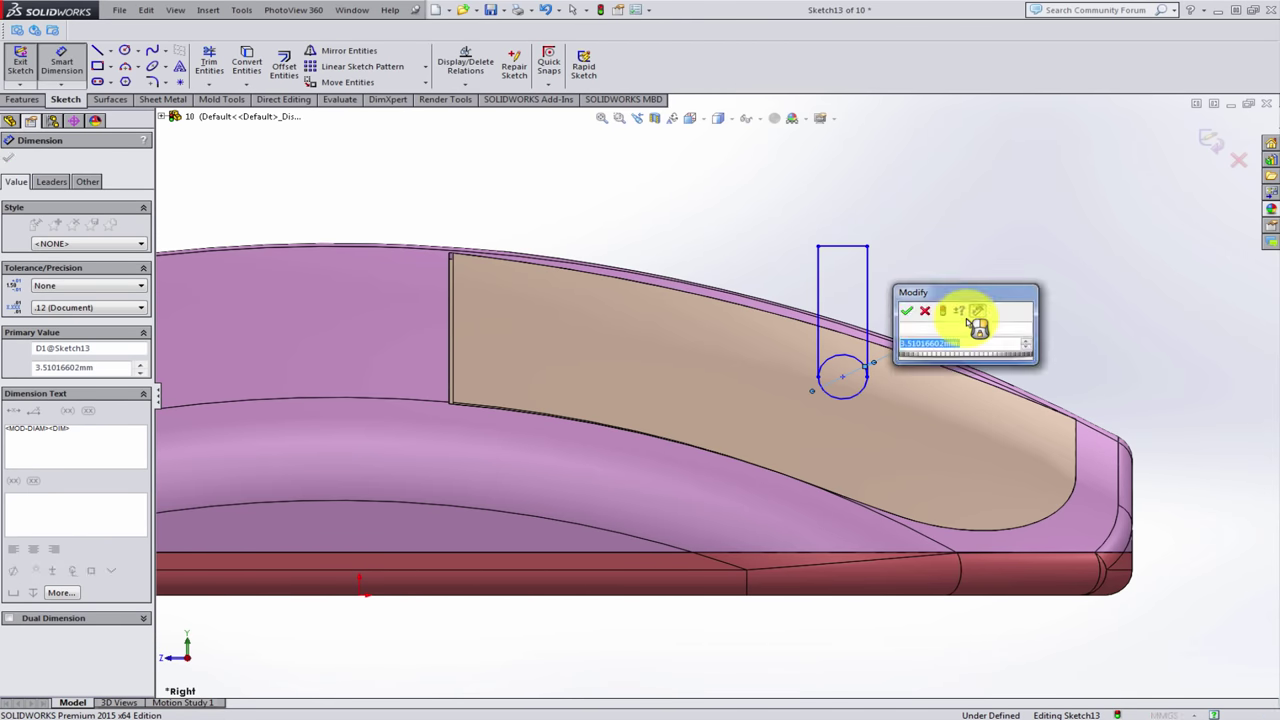
{"action": "left_click", "coordinate": [1005, 264]}
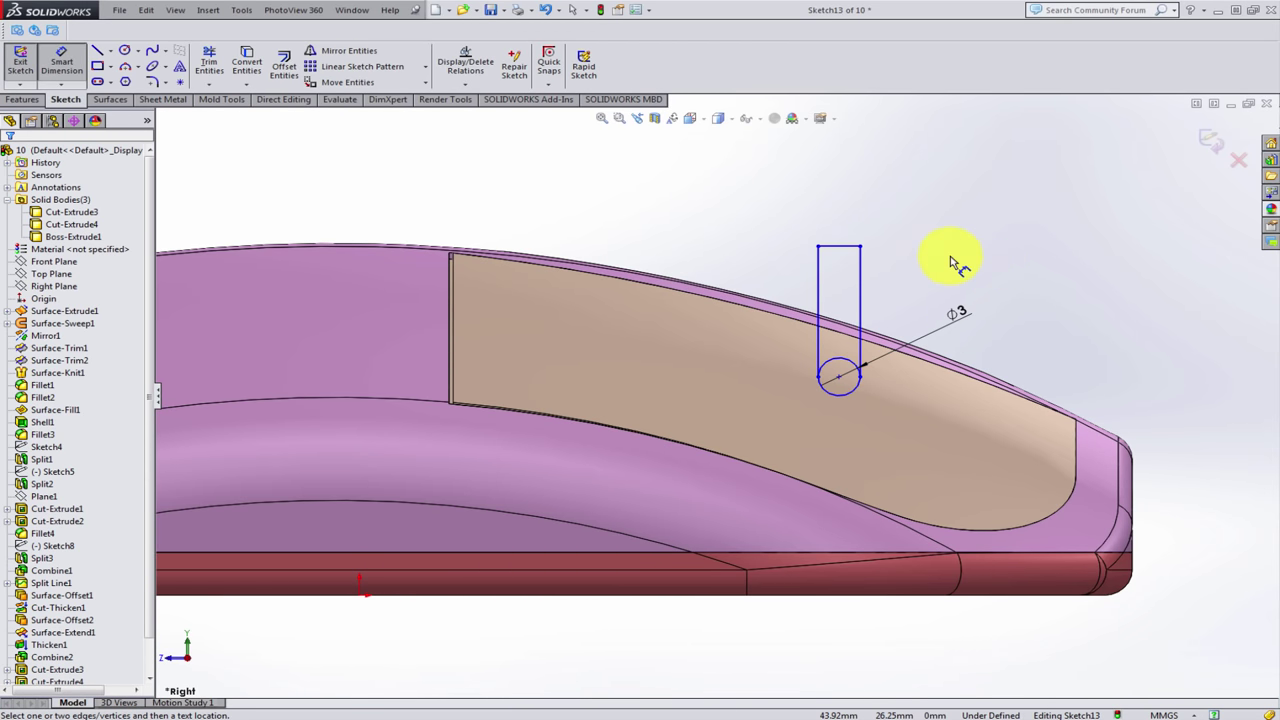
{"action": "left_click", "coordinate": [848, 250]}
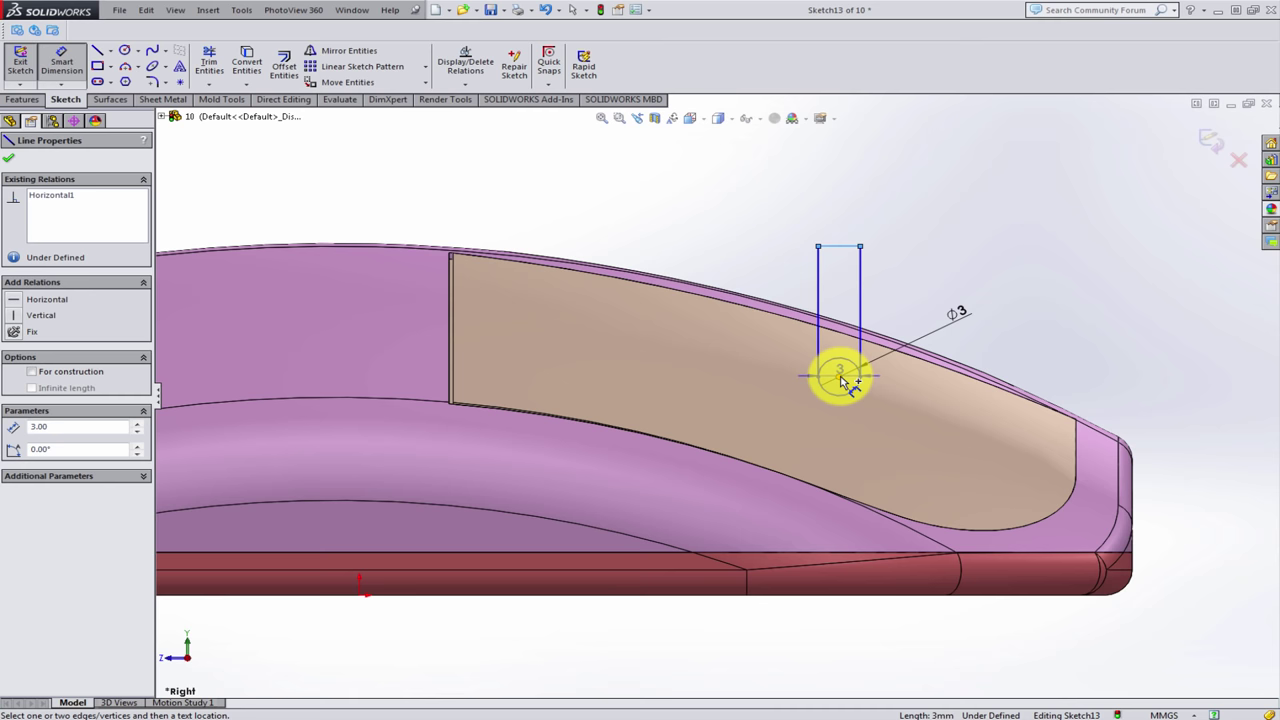
{"action": "left_click", "coordinate": [840, 378]}
{"action": "left_click", "coordinate": [1007, 324]}
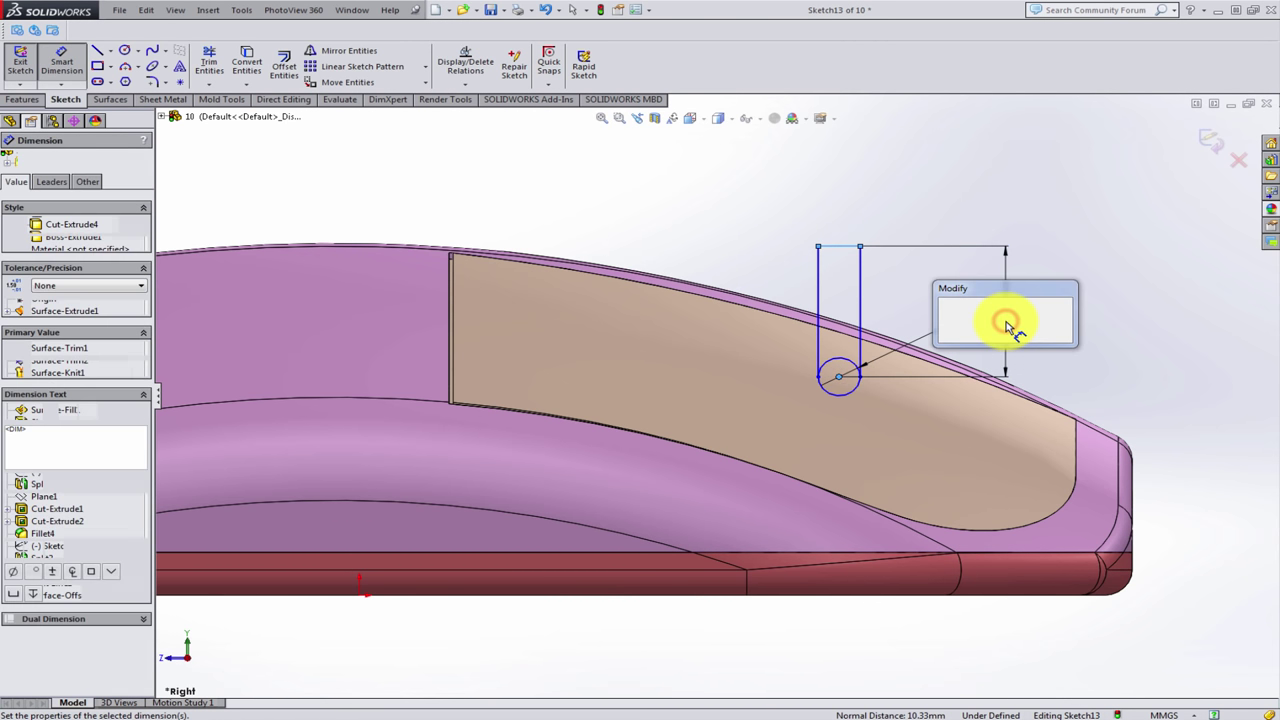
{"action": "type", "text": "9"}
{"action": "key", "text": "Return"}
{"action": "left_click", "coordinate": [1122, 280]}
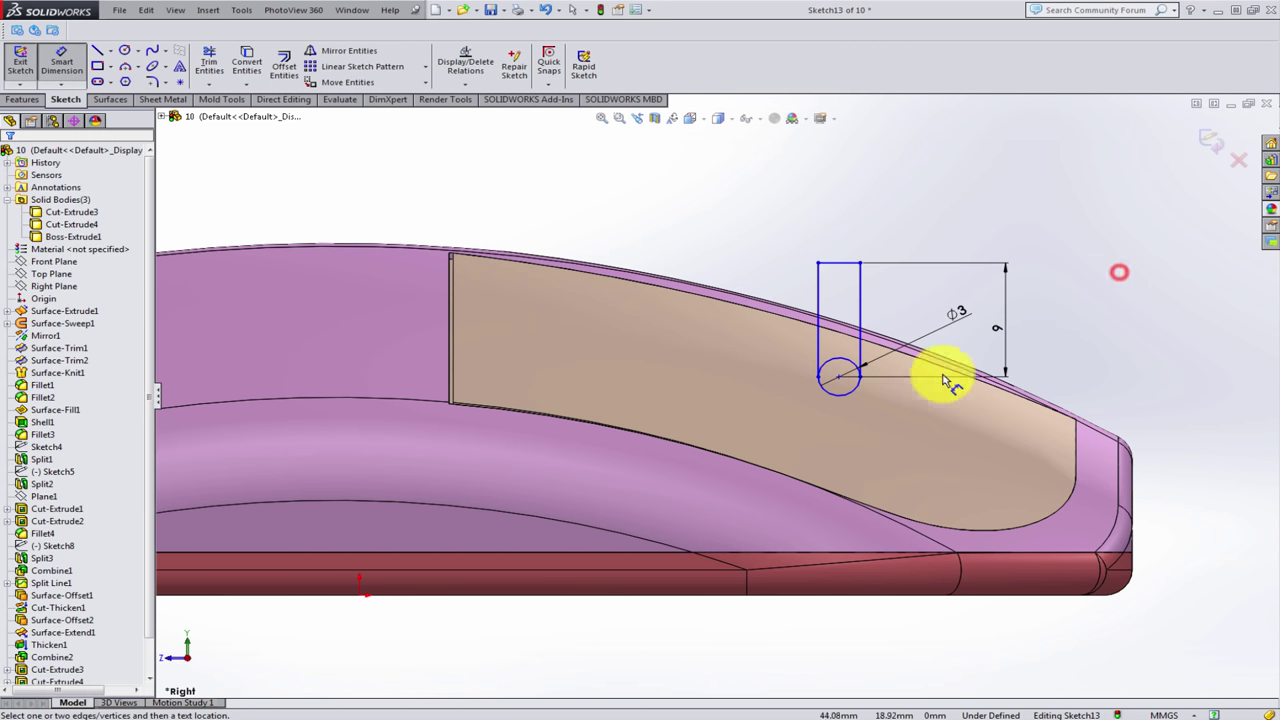
- Locate the circle centre 29 horizontally from the origin and 17 vertically from the bottom-right corner
{"action": "left_click", "coordinate": [841, 380]}
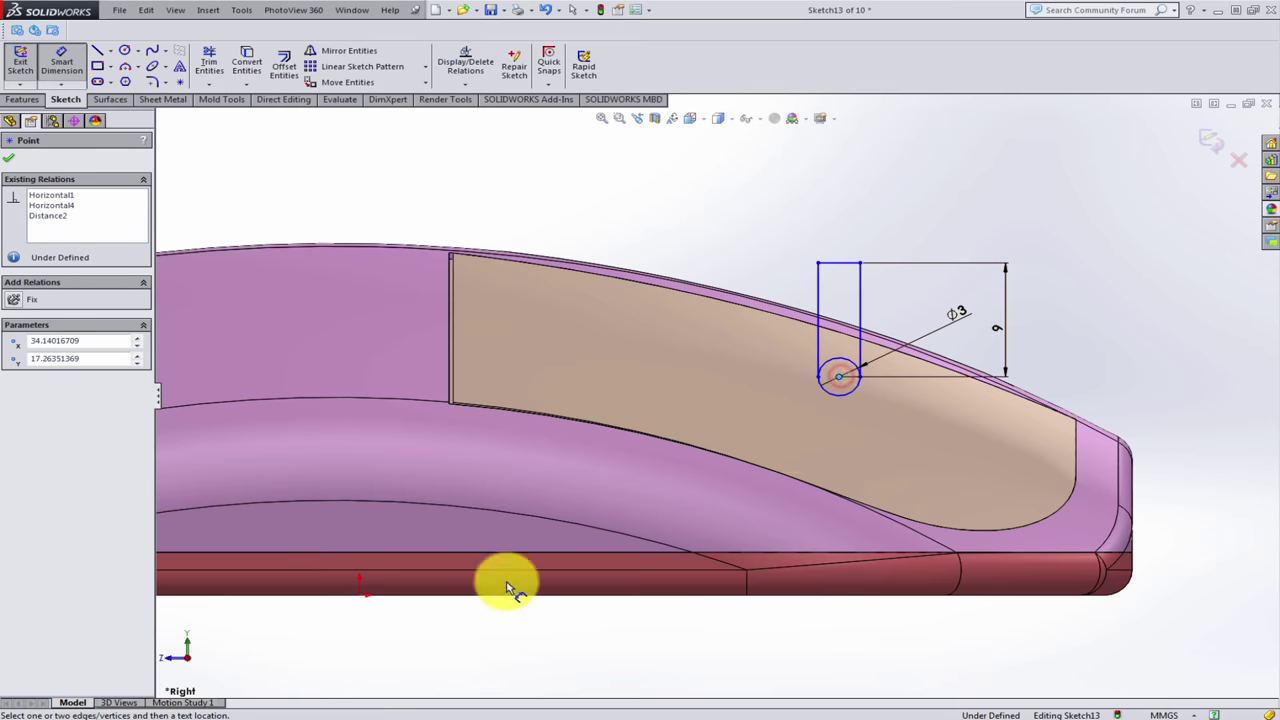
{"action": "key", "text": "z"}
{"action": "left_click", "coordinate": [469, 538]}
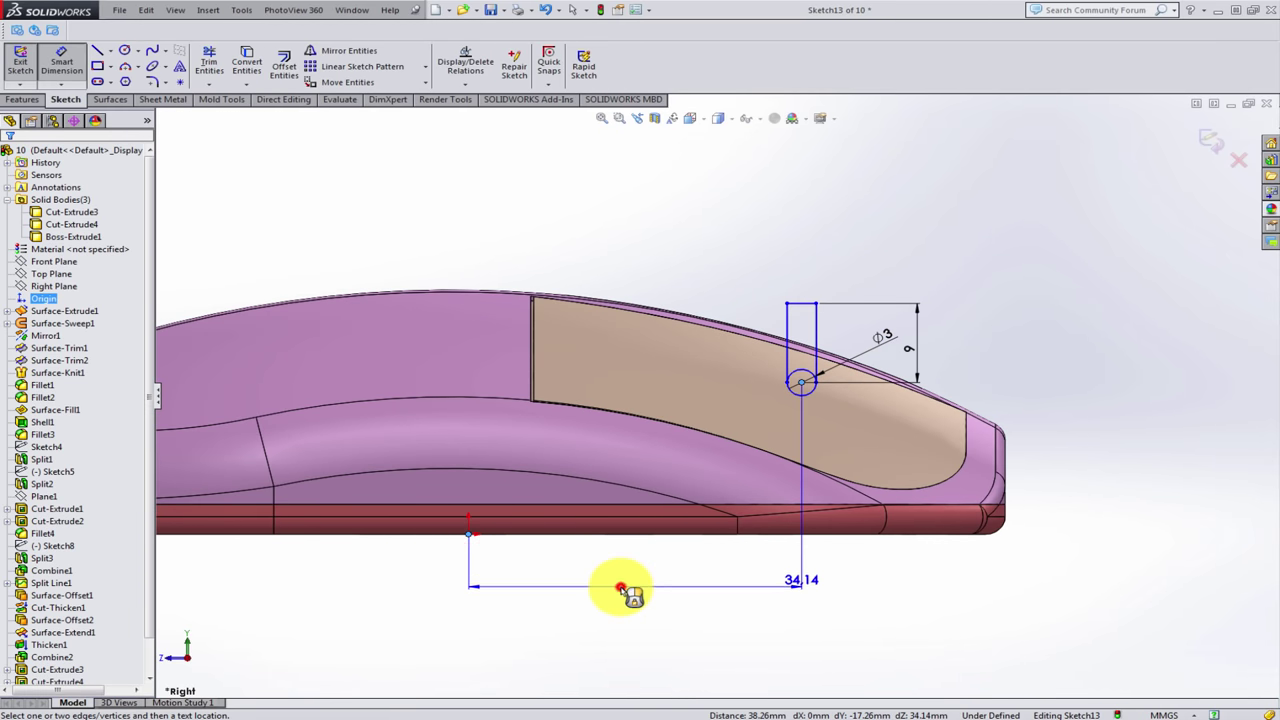
{"action": "left_click", "coordinate": [622, 590]}
{"action": "type", "text": "29"}
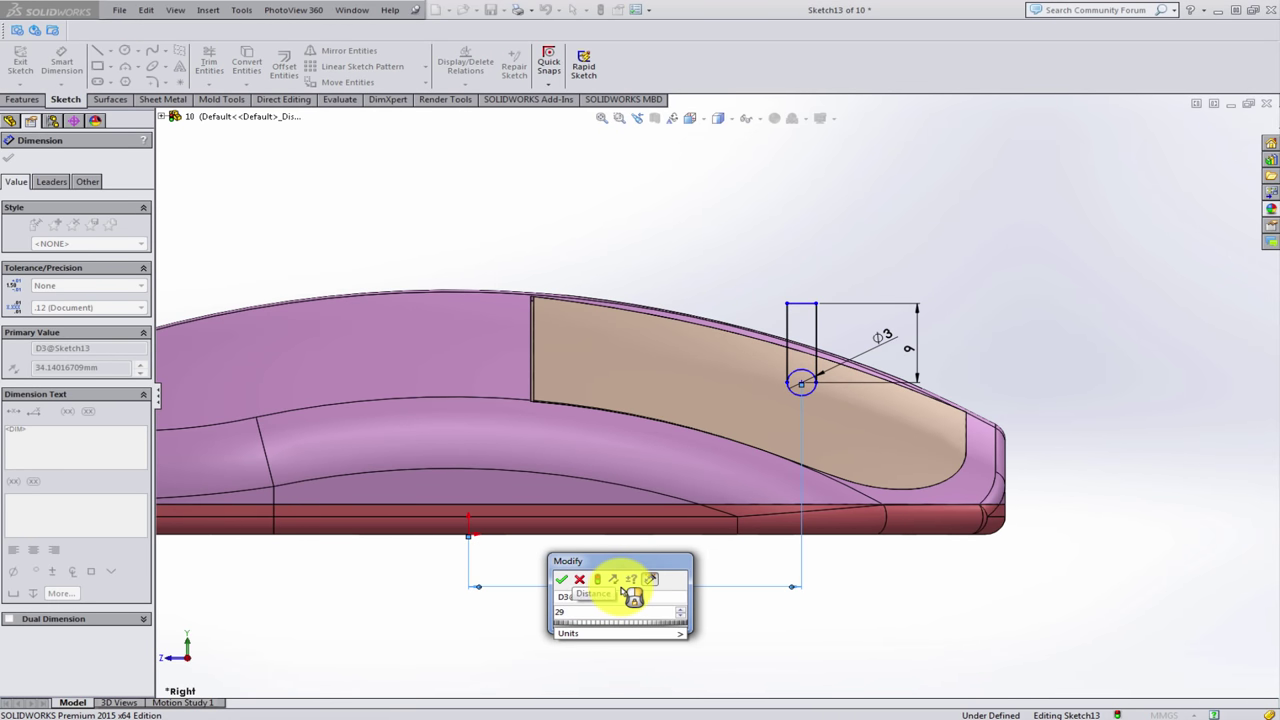
{"action": "key", "text": "Return"}
{"action": "left_click", "coordinate": [950, 289]}
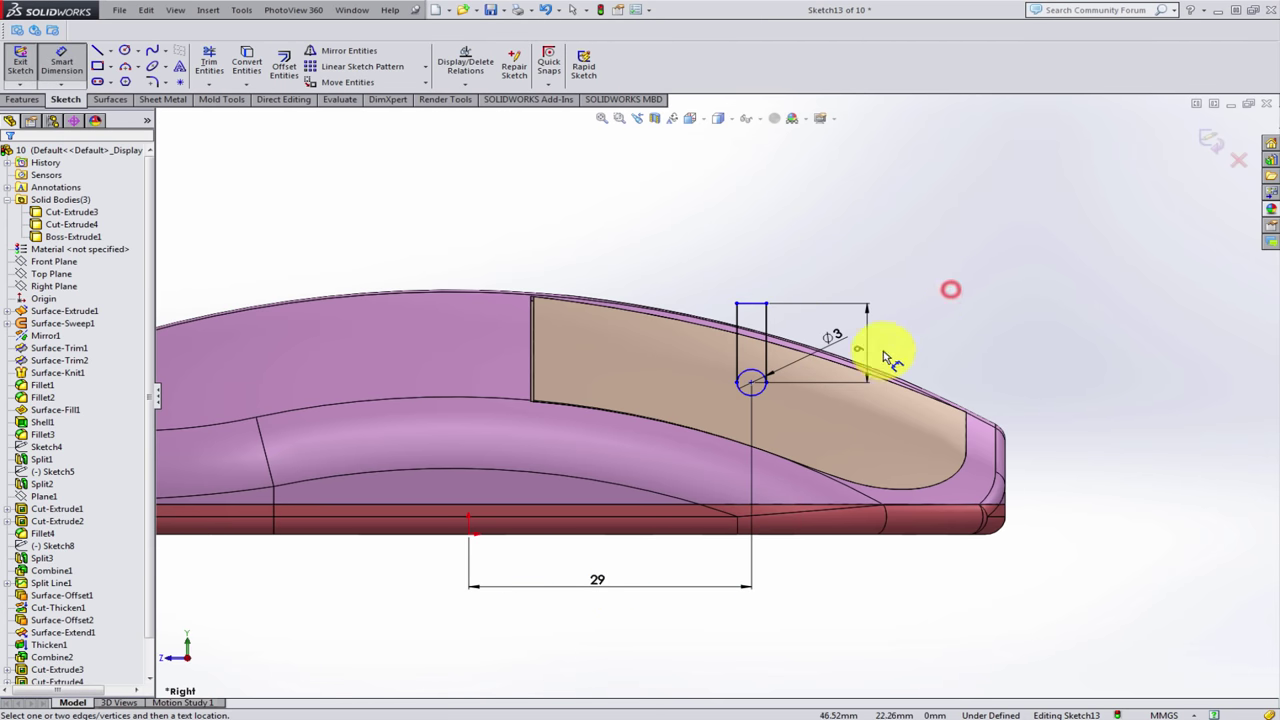
{"action": "scroll", "coordinate": [885, 357], "scroll_direction": "down", "scroll_amount": 2}
{"action": "scroll", "coordinate": [812, 388], "scroll_direction": "down", "scroll_amount": 1}
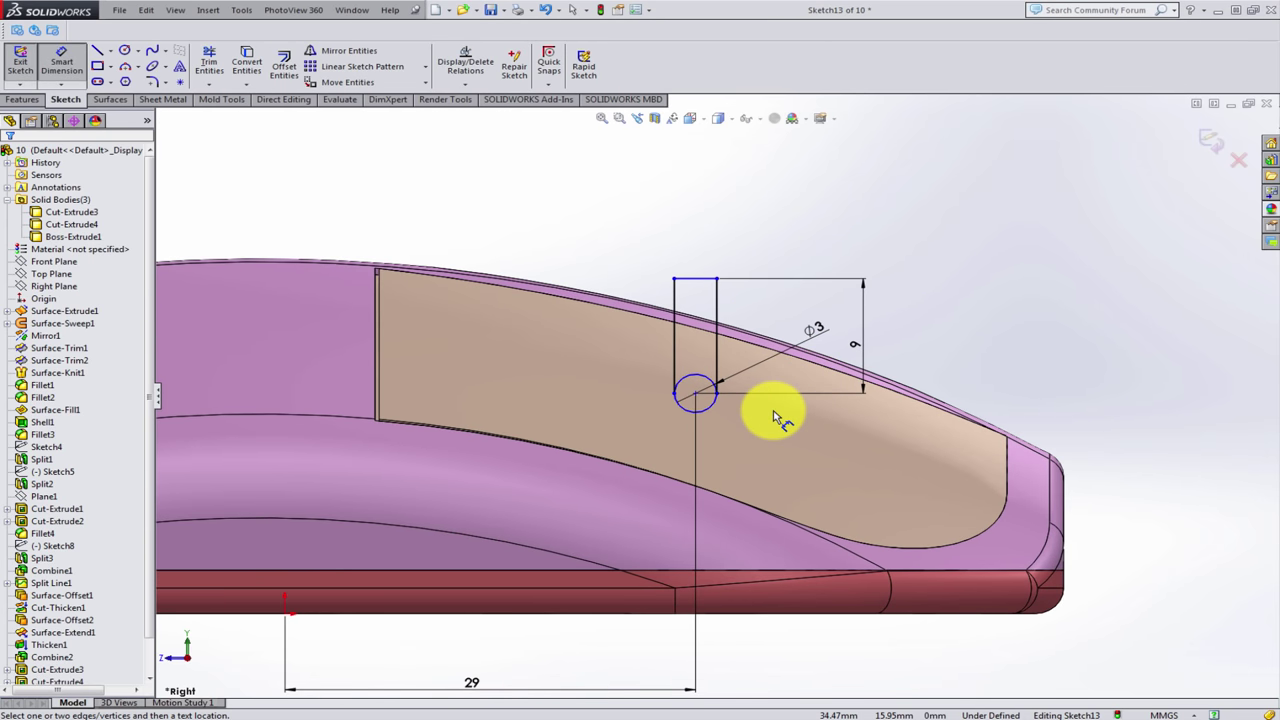
{"action": "left_click", "coordinate": [1038, 617]}
{"action": "left_click", "coordinate": [695, 398]}
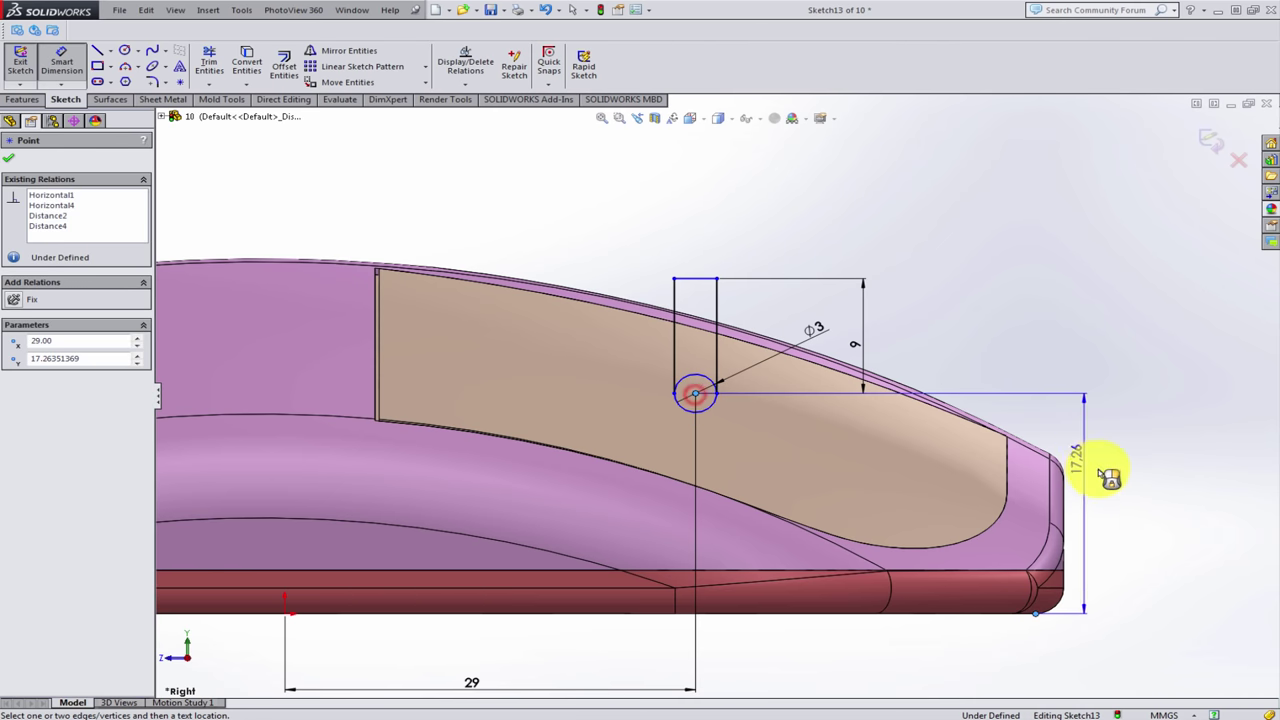
{"action": "left_click", "coordinate": [1118, 480]}
{"action": "type", "text": "17"}
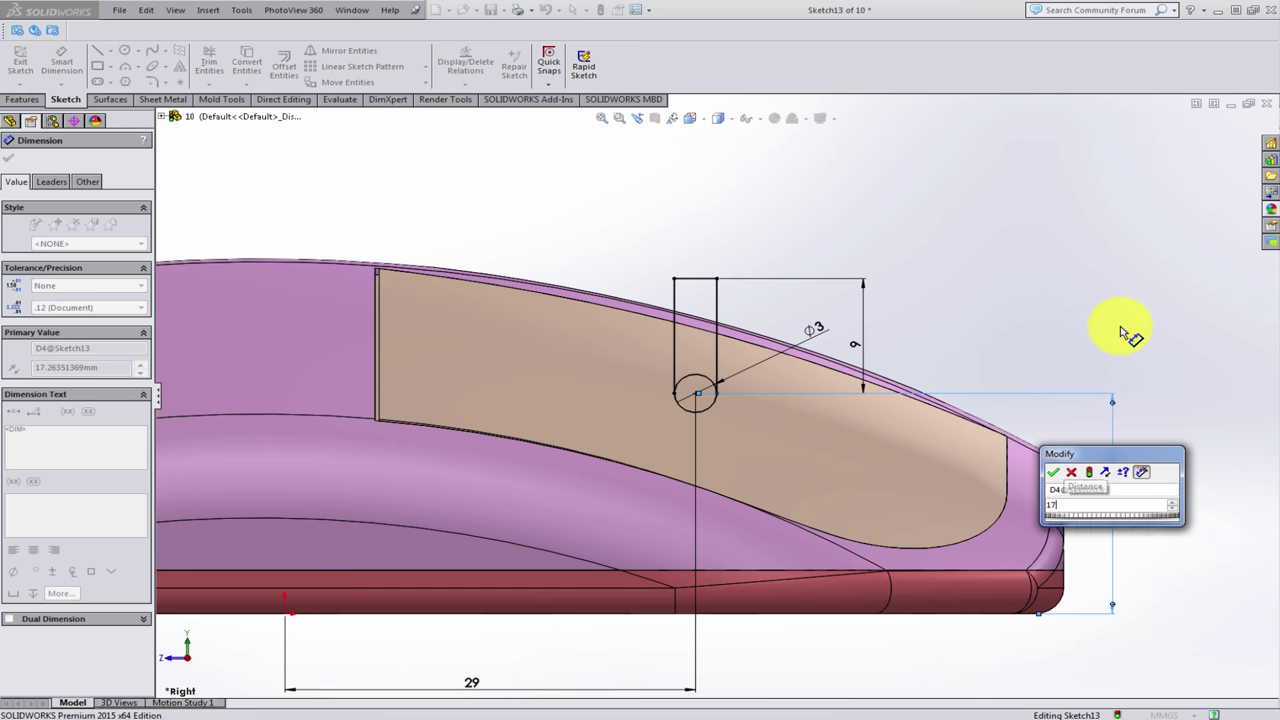
{"action": "key", "text": "Return"}
{"action": "left_click", "coordinate": [1033, 316]}
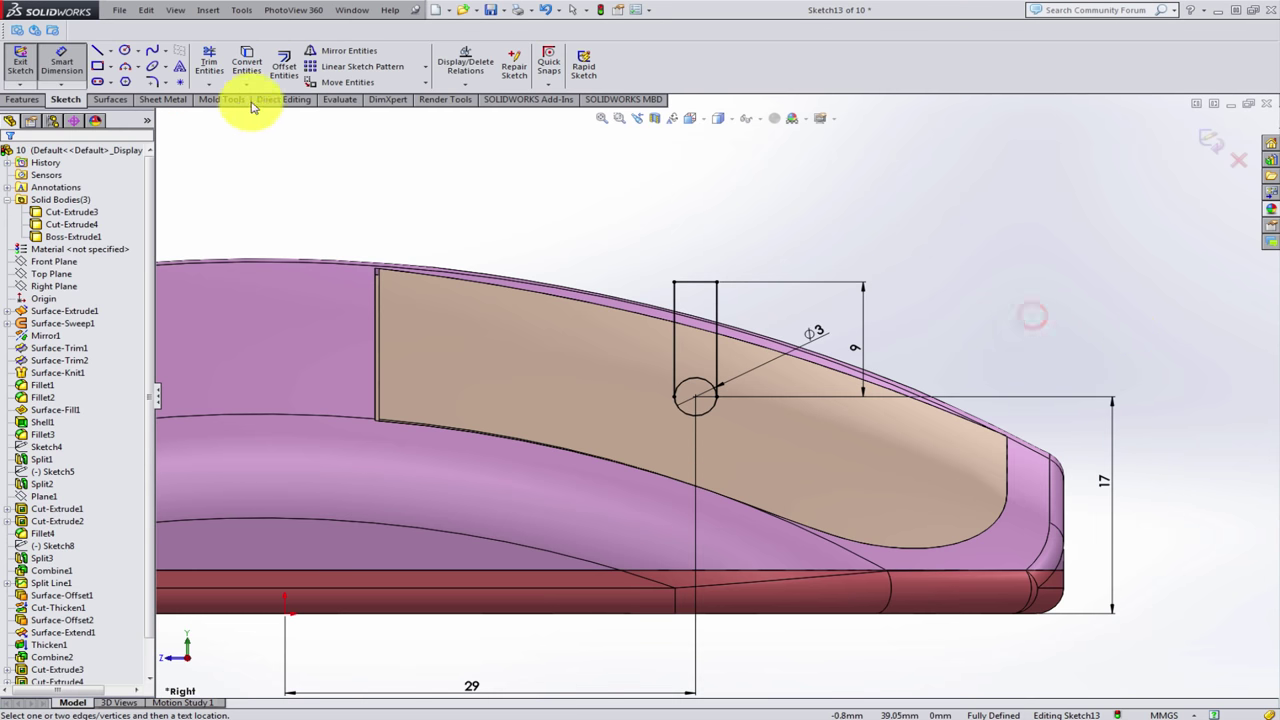
- Trim the circle's upper arc away, leaving a U-shaped slot end
{"action": "left_click", "coordinate": [210, 63]}
{"action": "scroll", "coordinate": [695, 395], "scroll_direction": "up", "scroll_amount": 2}
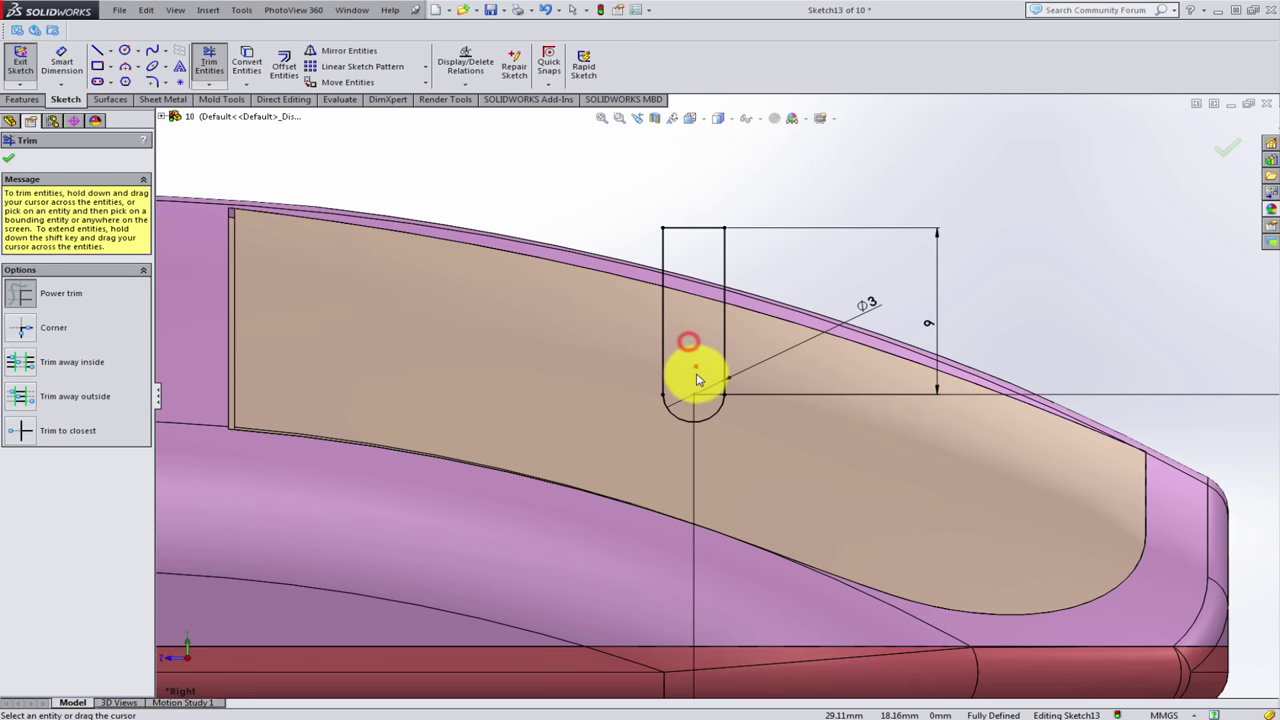
{"action": "scroll", "coordinate": [697, 380], "scroll_direction": "down", "scroll_amount": 2}
{"action": "scroll", "coordinate": [694, 372], "scroll_direction": "down", "scroll_amount": 2}
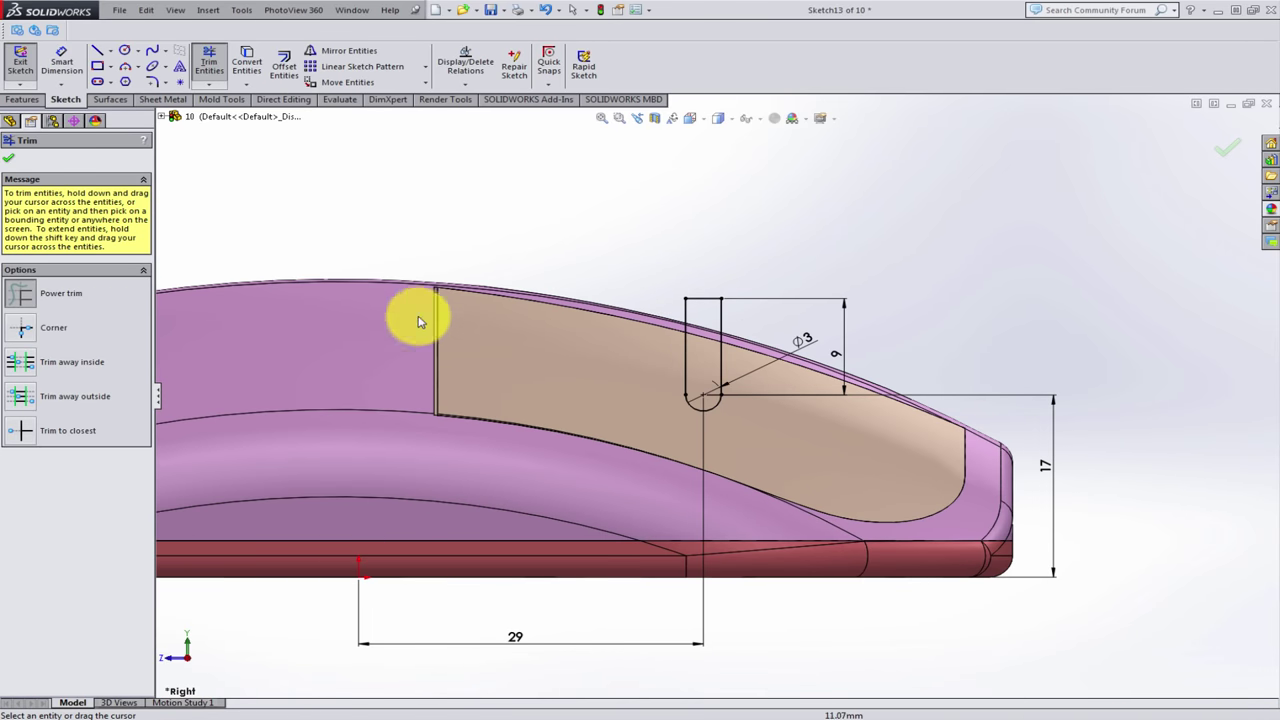
{"action": "left_click", "coordinate": [10, 162]}
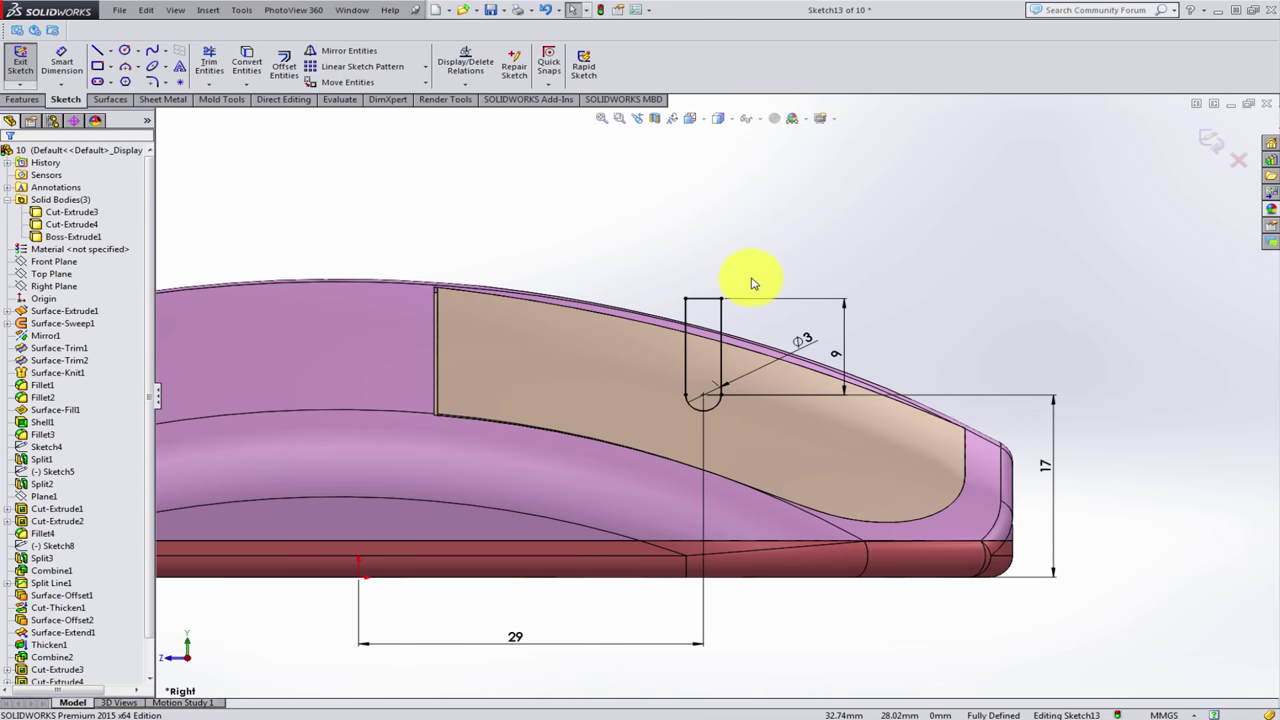
{"action": "mouse_move", "coordinate": [748, 277]}
{"action": "middle_mouse_down"}
{"action": "mouse_move", "coordinate": [823, 374]}
{"action": "mouse_move", "coordinate": [815, 320]}
{"action": "middle_mouse_up"}
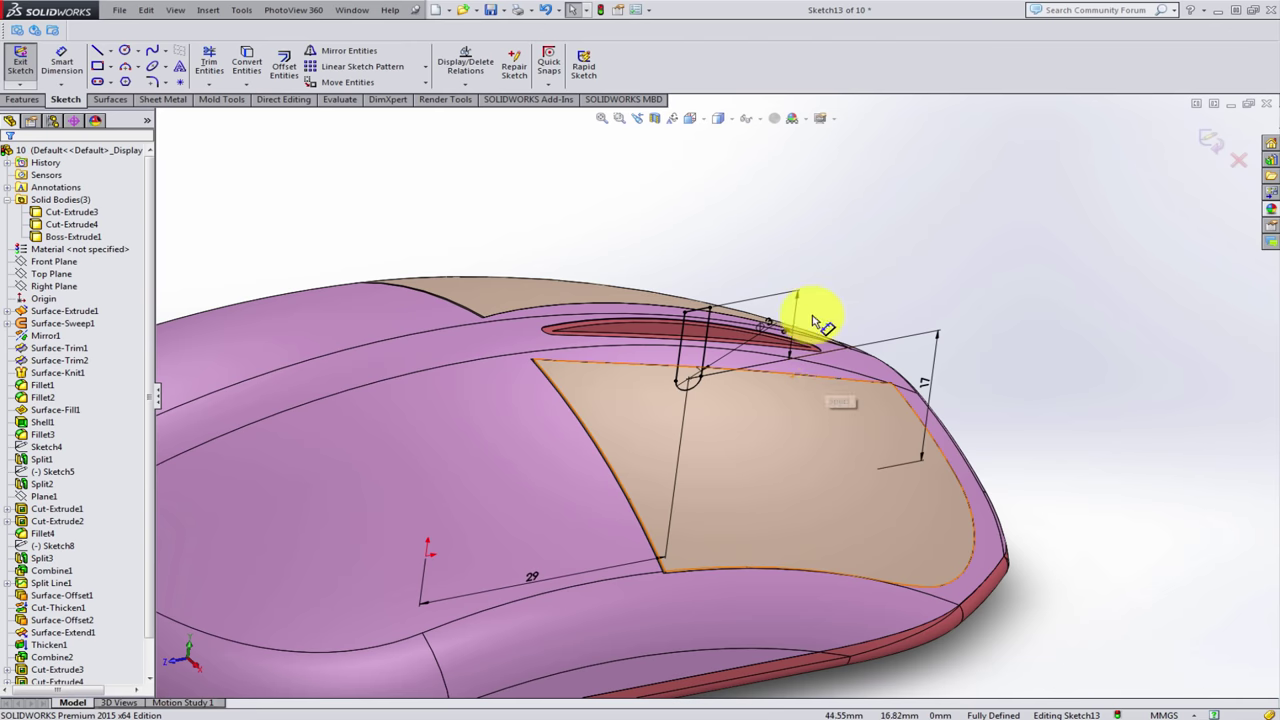
- Cut Sketch13's slot Through All – Both, with the feature scope limited to the Boss-Extrude1 body
{"action": "left_click", "coordinate": [37, 102]}
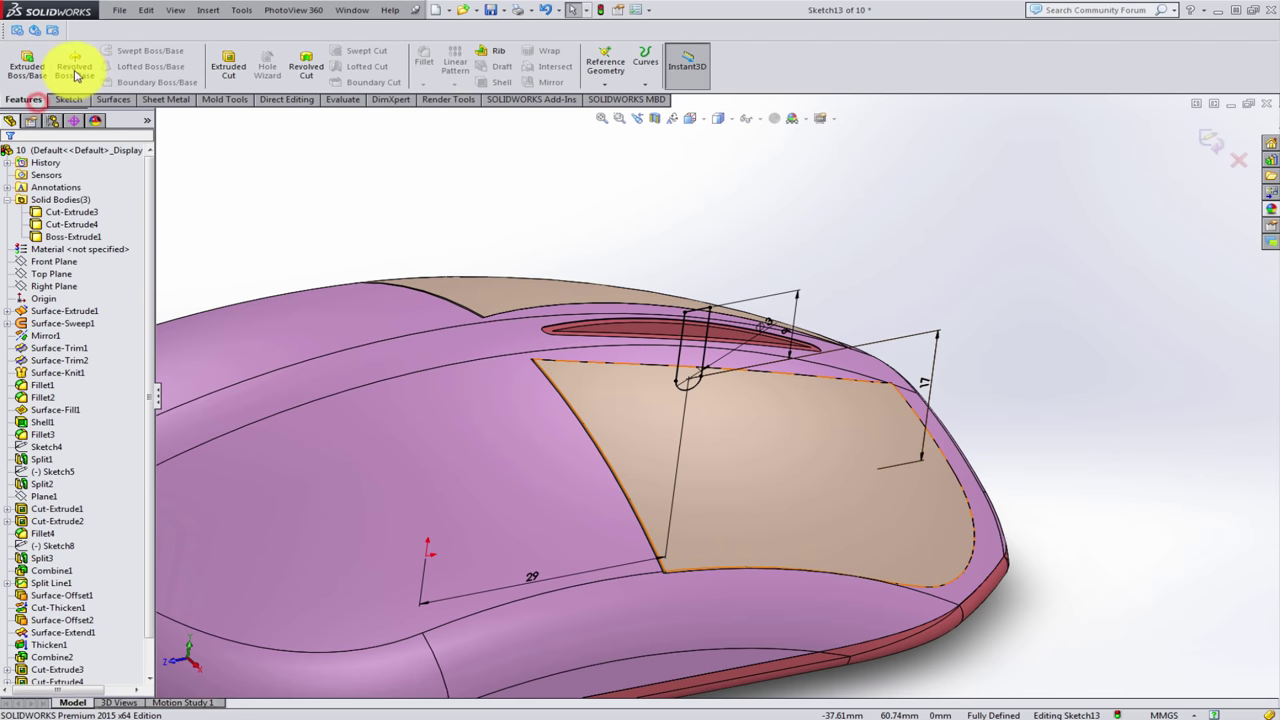
{"action": "left_click", "coordinate": [228, 62]}
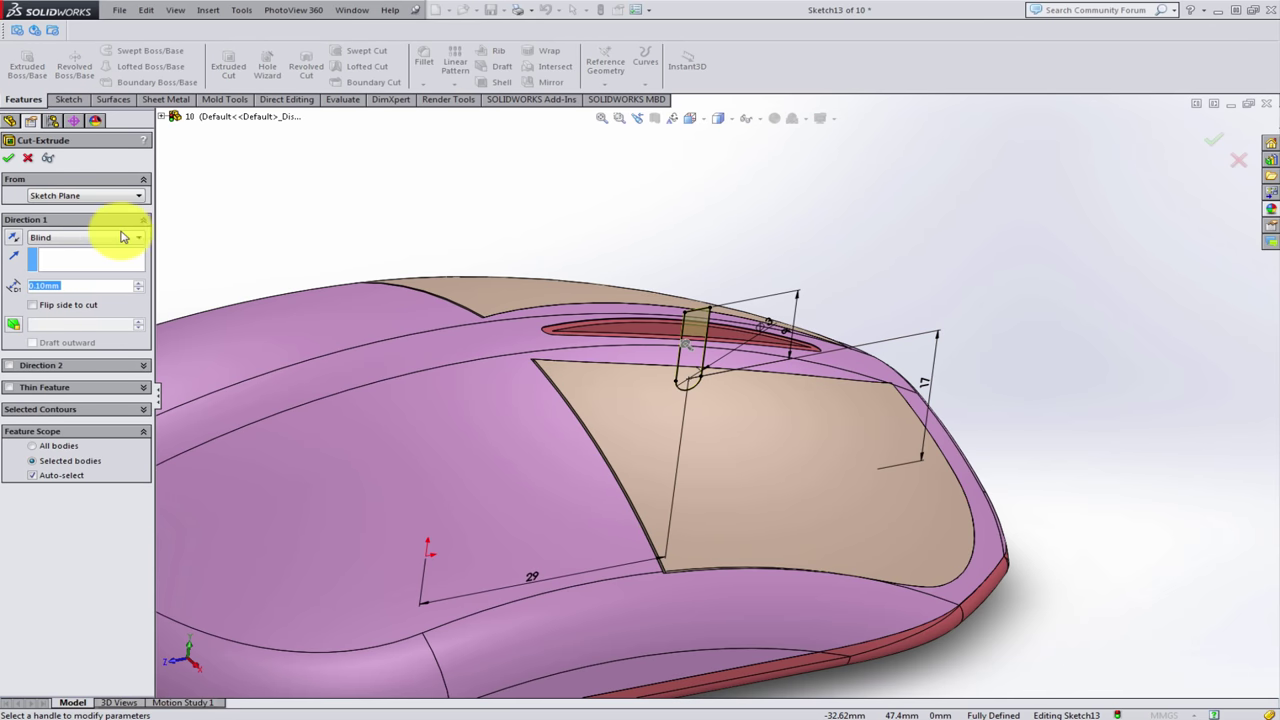
{"action": "left_click", "coordinate": [92, 236]}
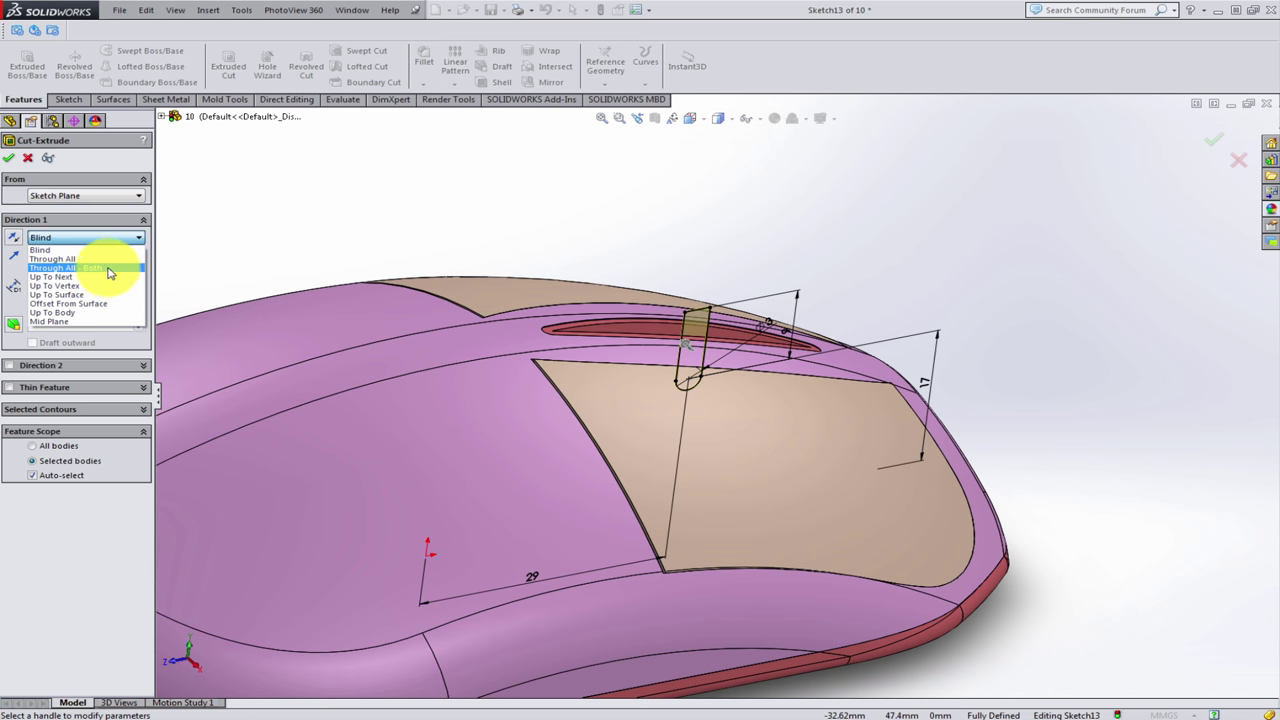
{"action": "left_click", "coordinate": [109, 272]}
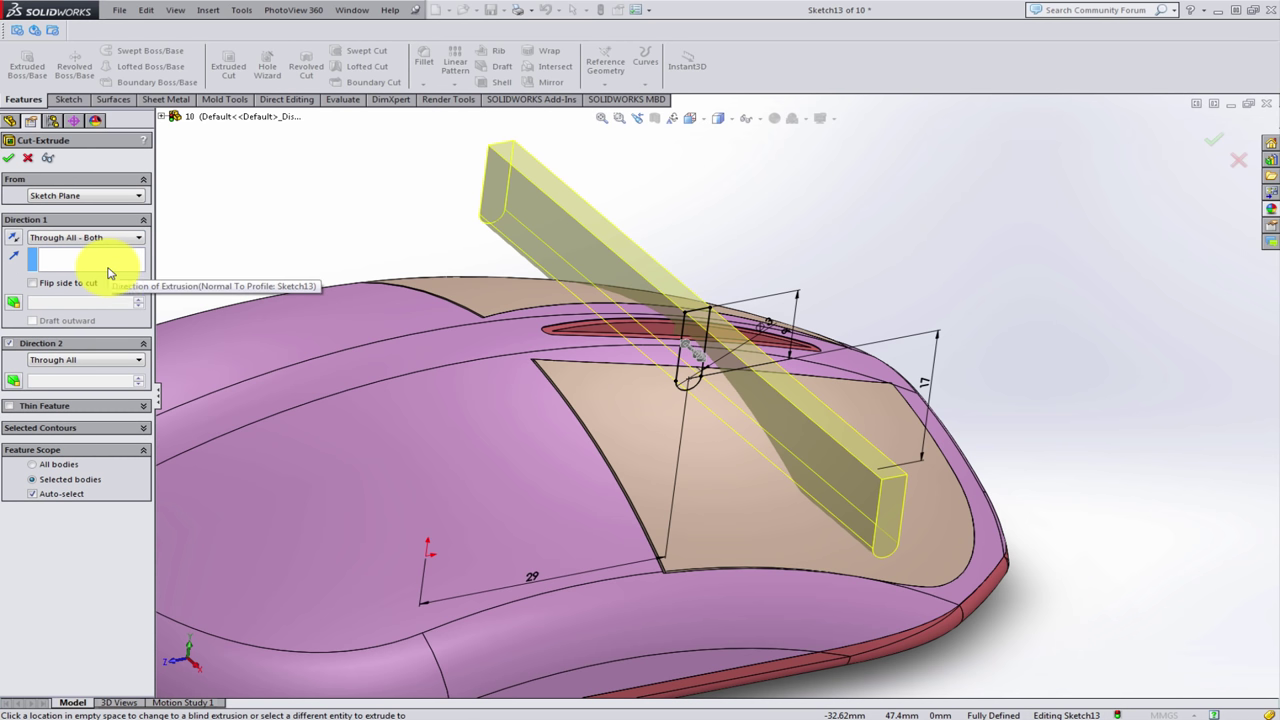
{"action": "left_click", "coordinate": [31, 494]}
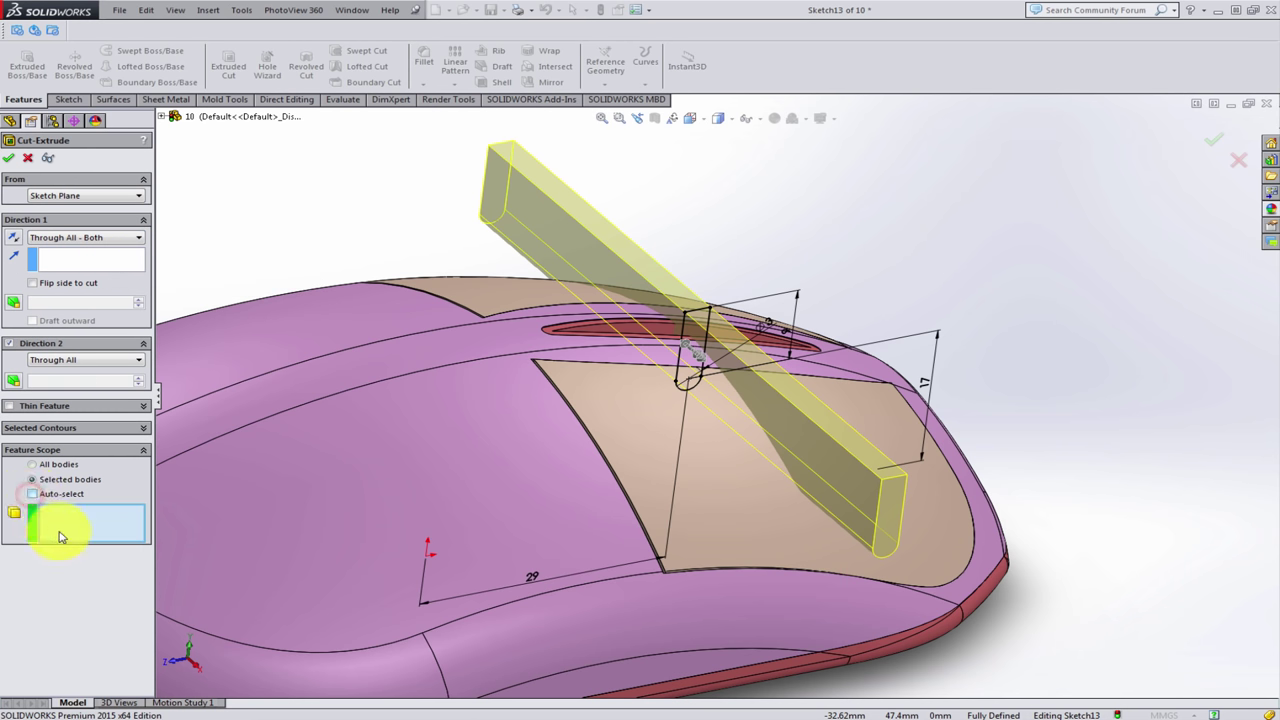
{"action": "scroll", "coordinate": [651, 349], "scroll_direction": "down", "scroll_amount": 3}
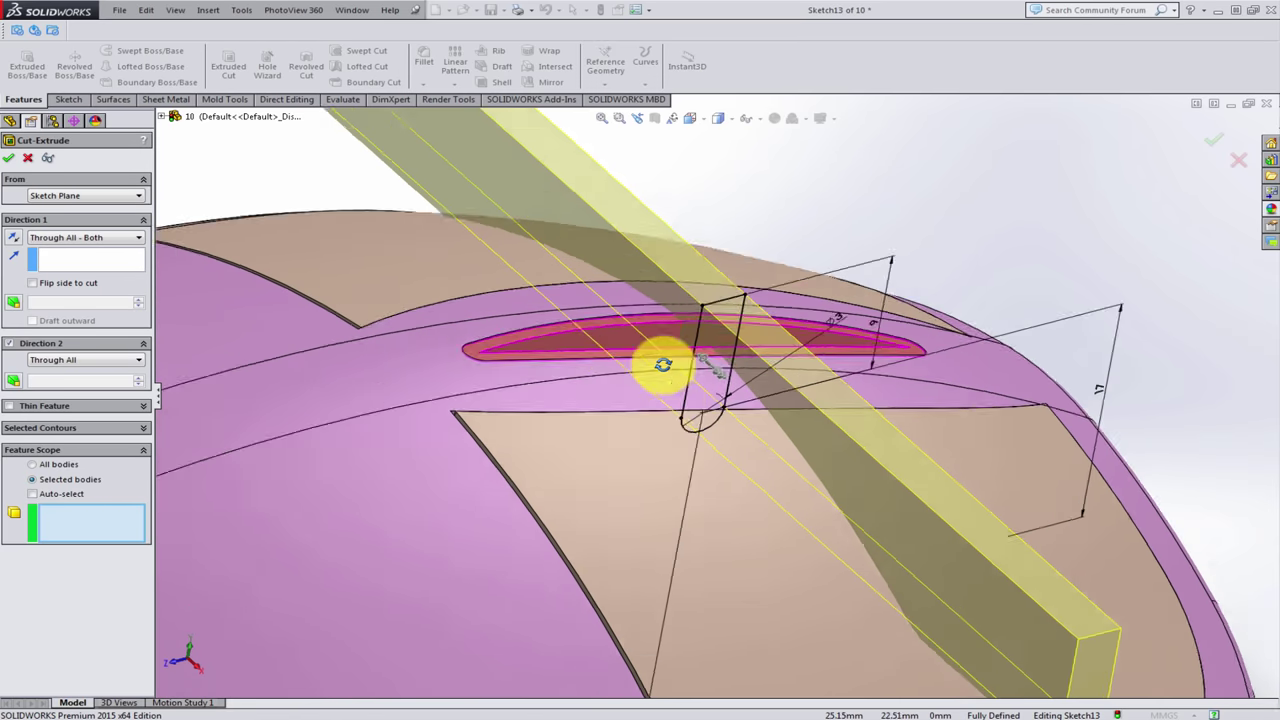
{"action": "middle_click_drag", "start_coordinate": [663, 334], "coordinate": [657, 400]}
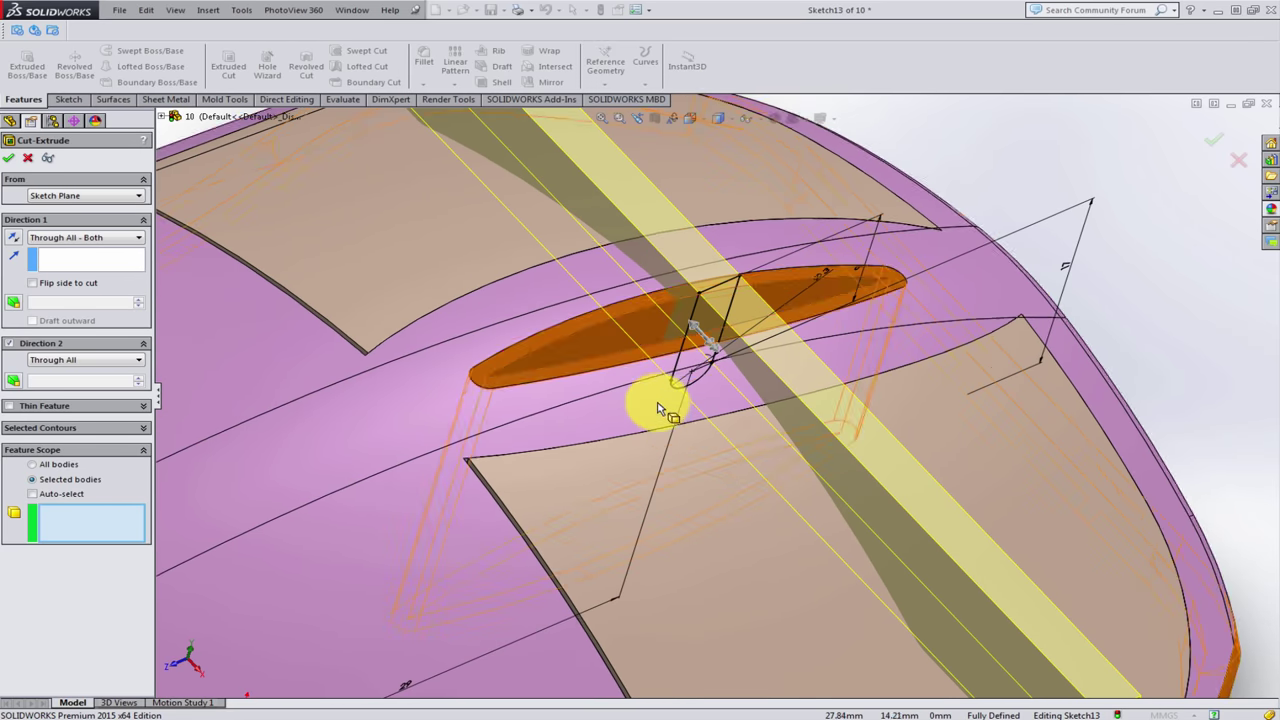
{"action": "left_click", "coordinate": [576, 350]}
{"action": "scroll", "coordinate": [585, 349], "scroll_direction": "up", "scroll_amount": 5}
{"action": "scroll", "coordinate": [677, 471], "scroll_direction": "up", "scroll_amount": 2}
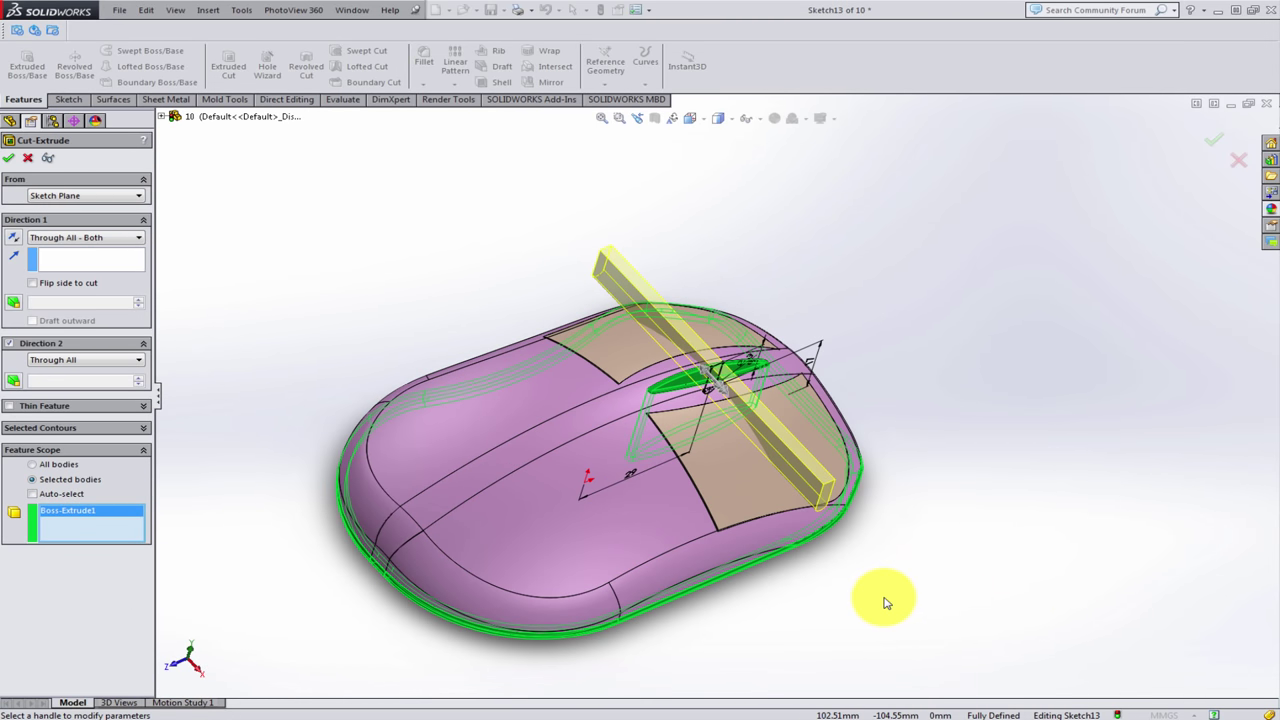
{"action": "left_click", "coordinate": [8, 160]}
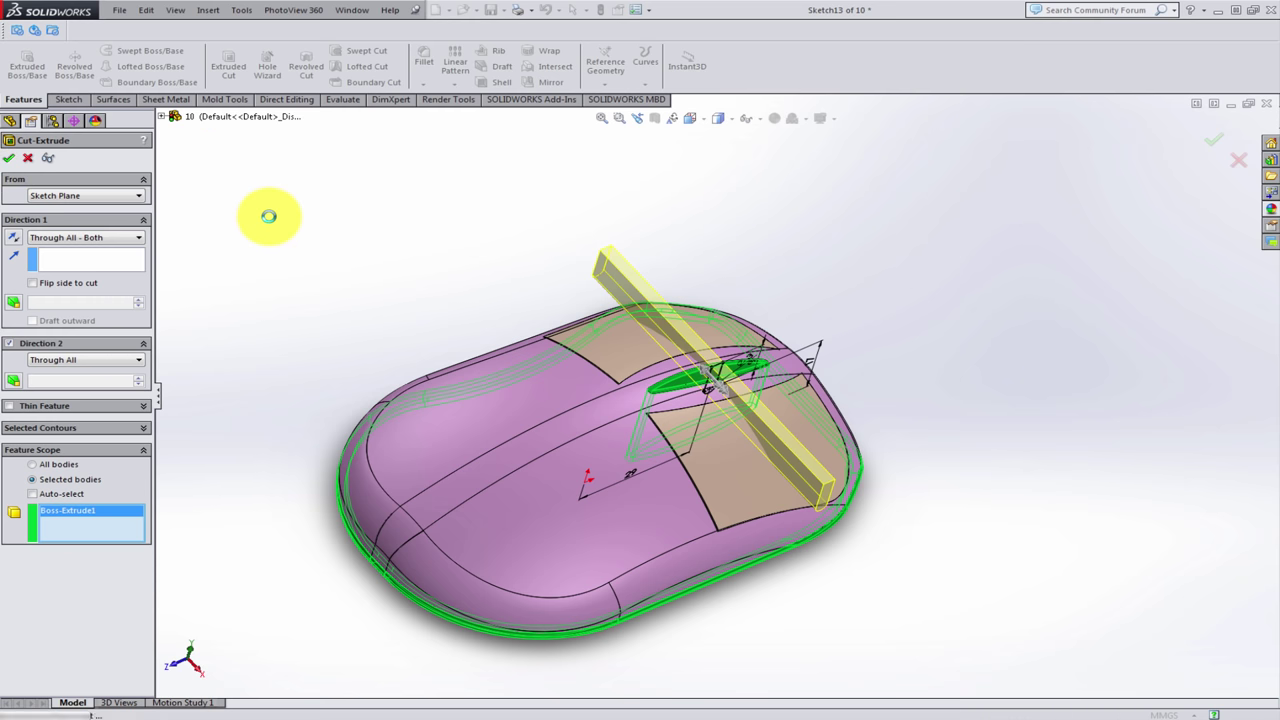
- Finish the Cut-Extrude, then zoom and orbit to inspect the U-notch in the scroll-wheel disc
{"action": "left_click", "coordinate": [415, 279]}
{"action": "scroll", "coordinate": [651, 361], "scroll_direction": "down", "scroll_amount": 2}
{"action": "scroll", "coordinate": [700, 380], "scroll_direction": "down", "scroll_amount": 2}
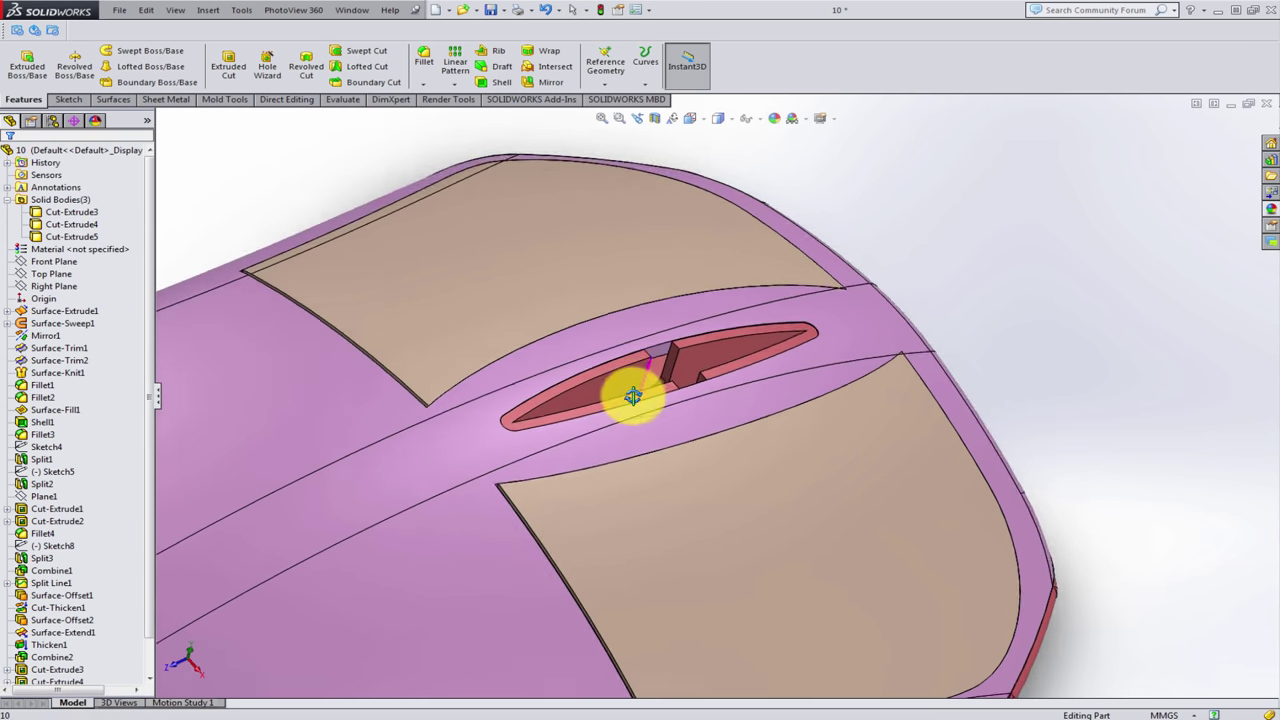
{"action": "scroll", "coordinate": [634, 391], "scroll_direction": "down", "scroll_amount": 2}
{"action": "scroll", "coordinate": [643, 500], "scroll_direction": "up", "scroll_amount": 5}
{"action": "mouse_move", "coordinate": [642, 560]}
{"action": "middle_mouse_down"}
{"action": "mouse_move", "coordinate": [474, 354]}
{"action": "mouse_move", "coordinate": [429, 386]}
{"action": "mouse_move", "coordinate": [611, 571]}
{"action": "mouse_move", "coordinate": [524, 571]}
{"action": "mouse_move", "coordinate": [557, 591]}
{"action": "middle_mouse_up"}
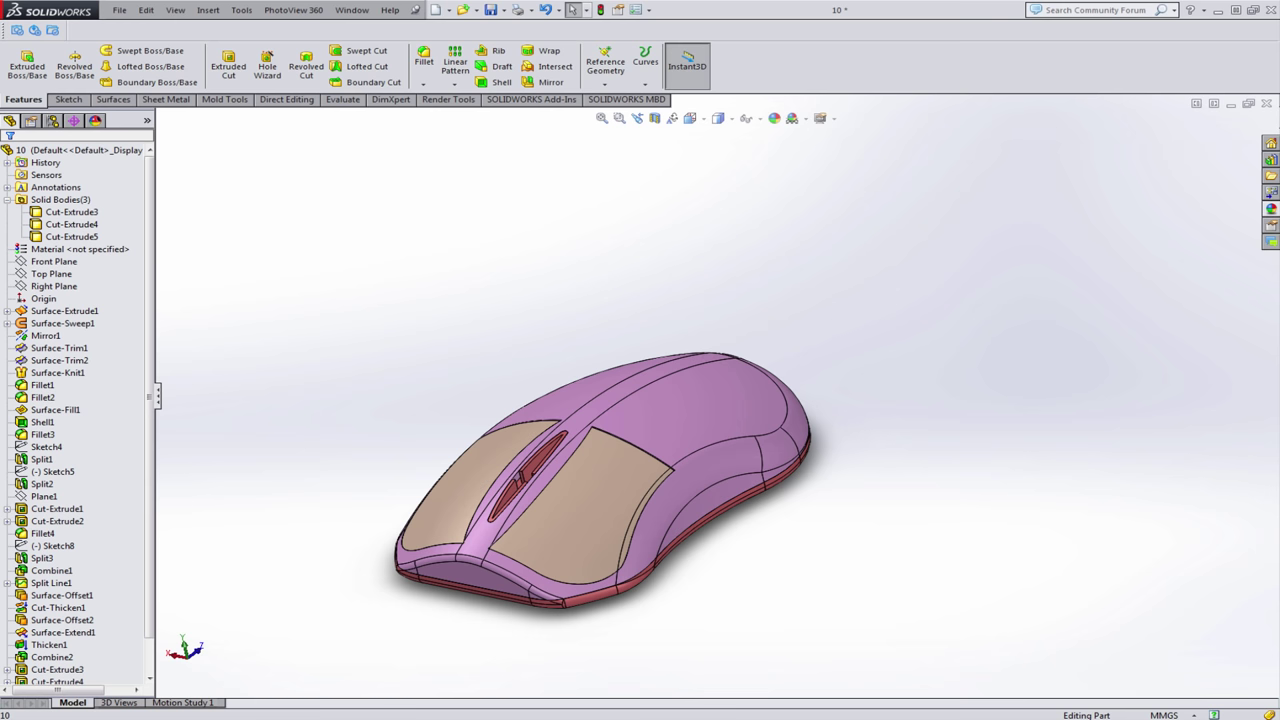
{"action": "middle_click_drag", "start_coordinate": [318, 470], "coordinate": [354, 472]}
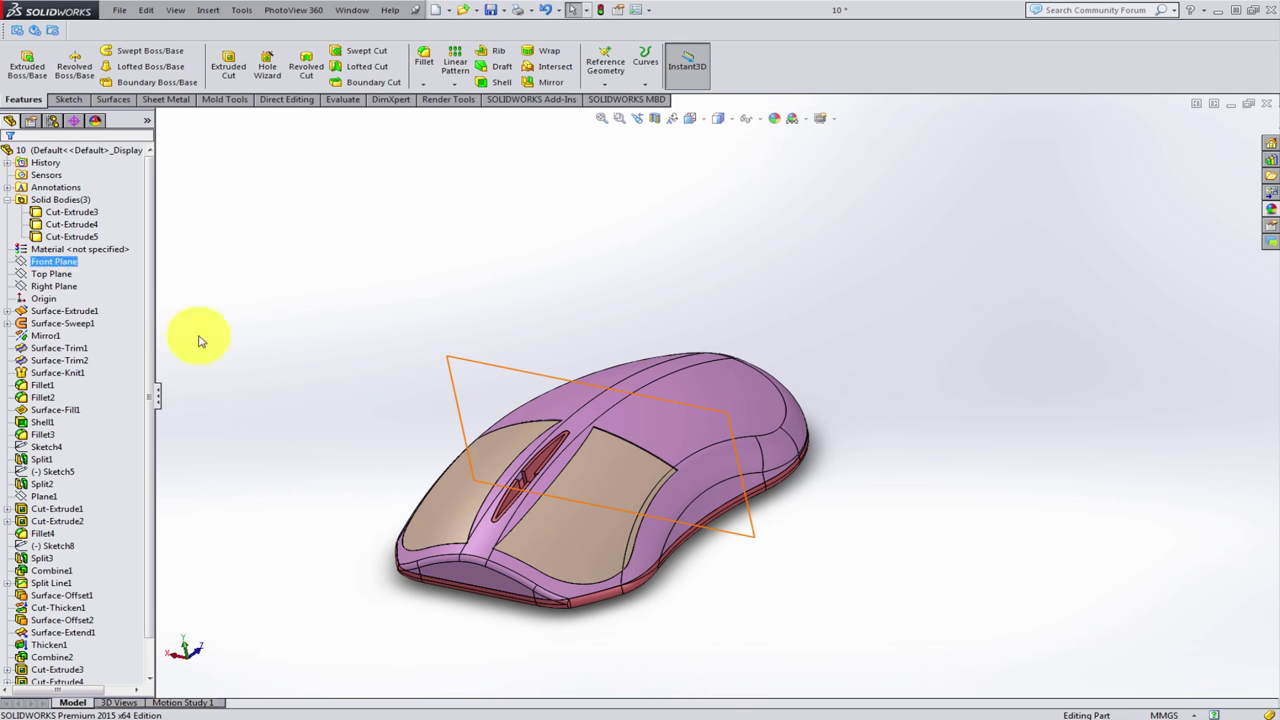
{"action": "scroll", "coordinate": [534, 486], "scroll_direction": "down", "scroll_amount": 2}
{"action": "scroll", "coordinate": [614, 443], "scroll_direction": "down", "scroll_amount": 2}
{"action": "scroll", "coordinate": [590, 456], "scroll_direction": "down", "scroll_amount": 2}
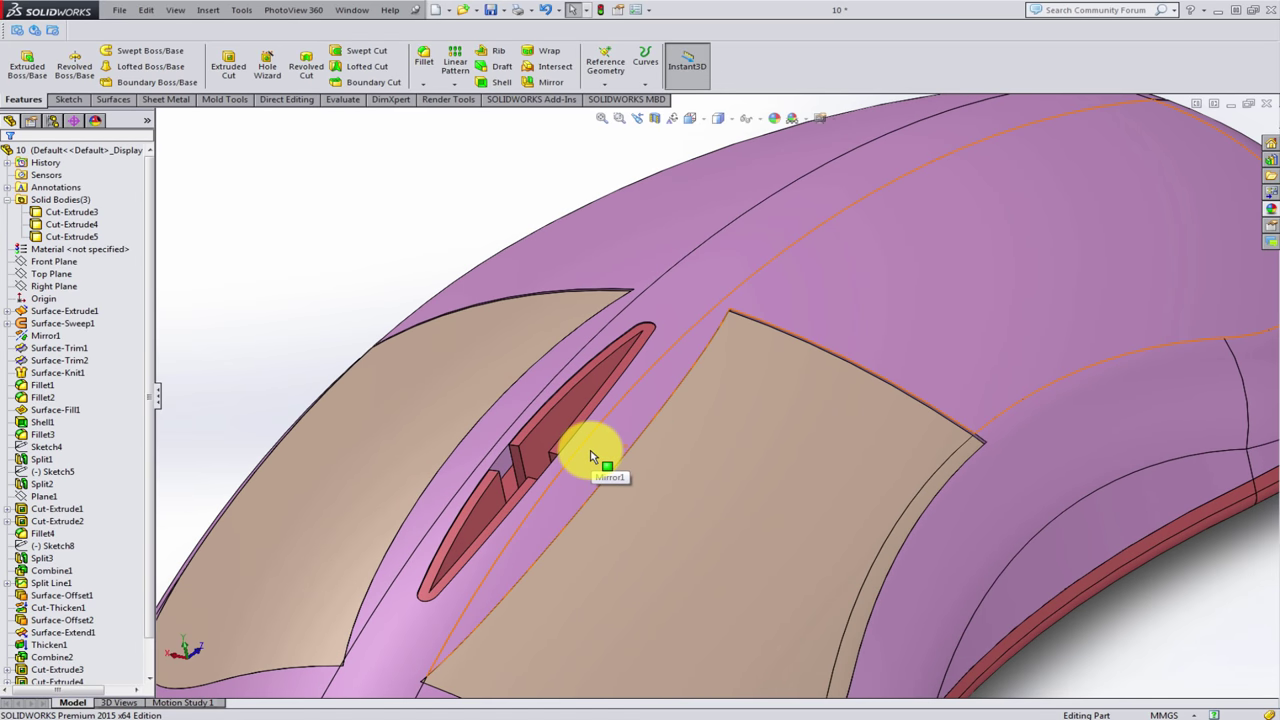
{"action": "scroll", "coordinate": [590, 456], "scroll_direction": "down", "scroll_amount": 1}
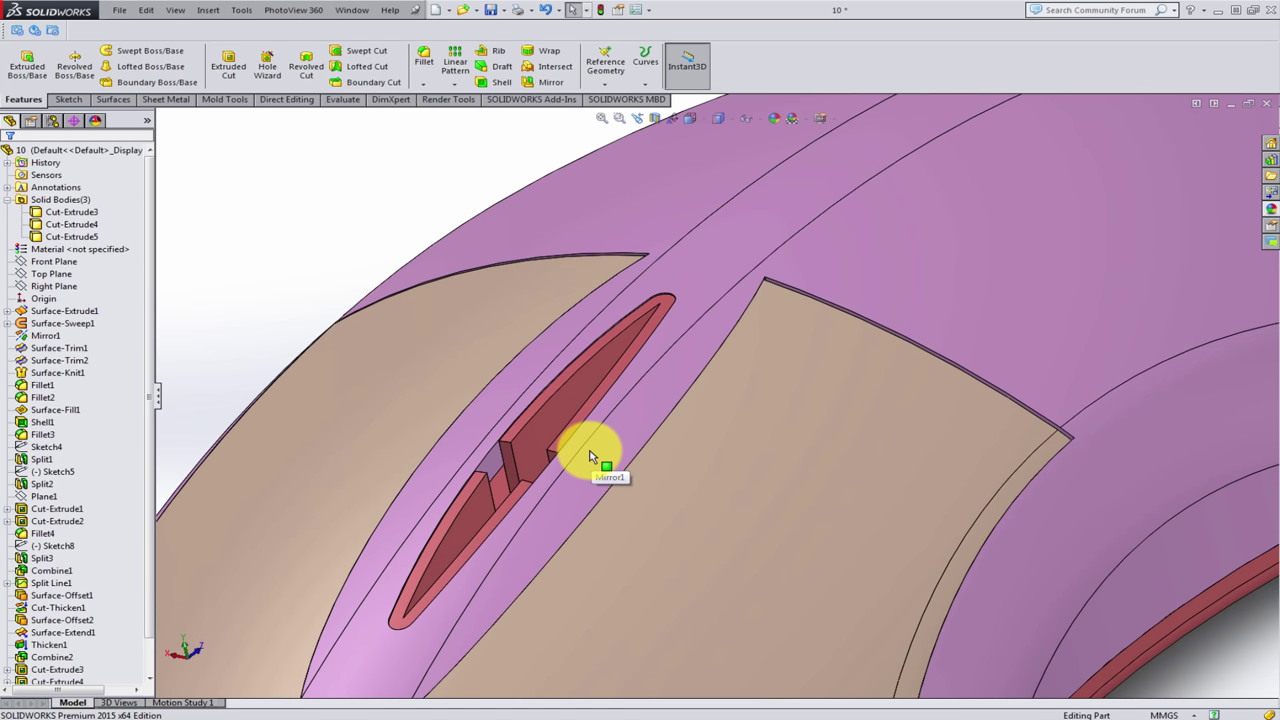
- Start a 3D sketch and draw a first centerline across the slot step
{"action": "left_click", "coordinate": [70, 101]}
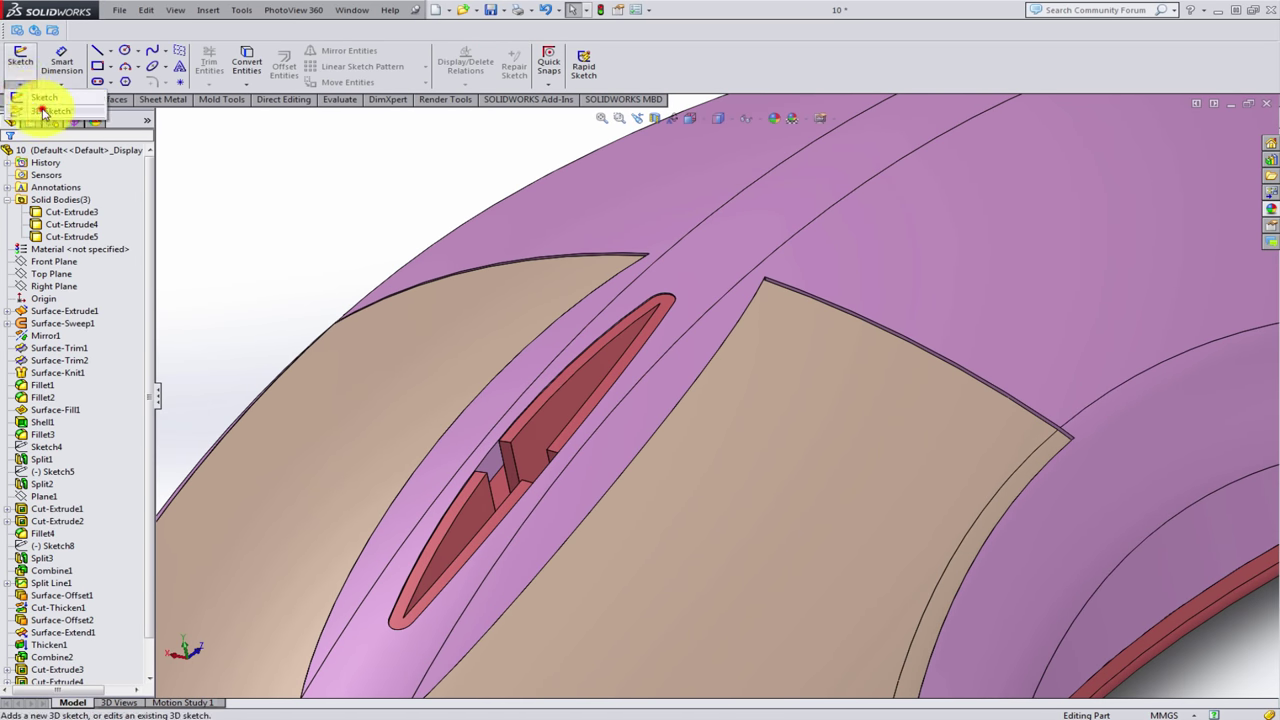
{"action": "left_click", "coordinate": [42, 111]}
{"action": "left_click", "coordinate": [110, 51]}
{"action": "left_click", "coordinate": [114, 65]}
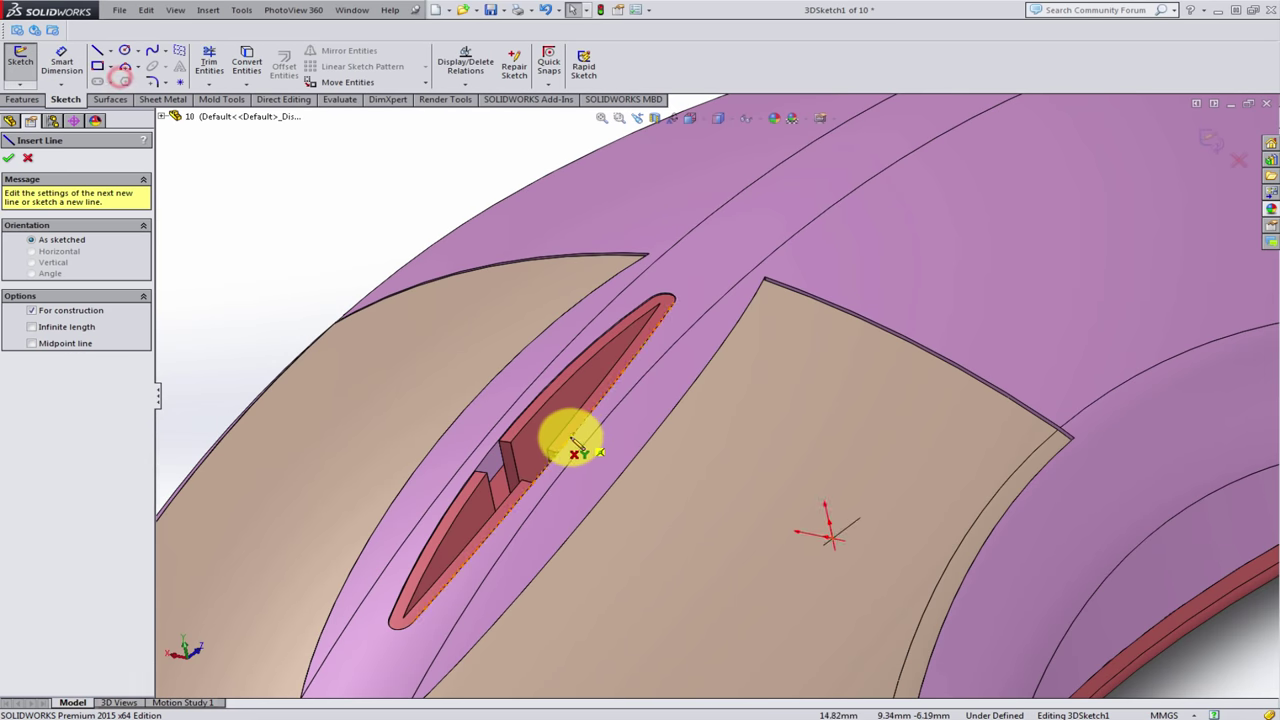
{"action": "scroll", "coordinate": [575, 447], "scroll_direction": "down", "scroll_amount": 1}
{"action": "scroll", "coordinate": [508, 451], "scroll_direction": "down", "scroll_amount": 1}
{"action": "left_click", "coordinate": [505, 438]}
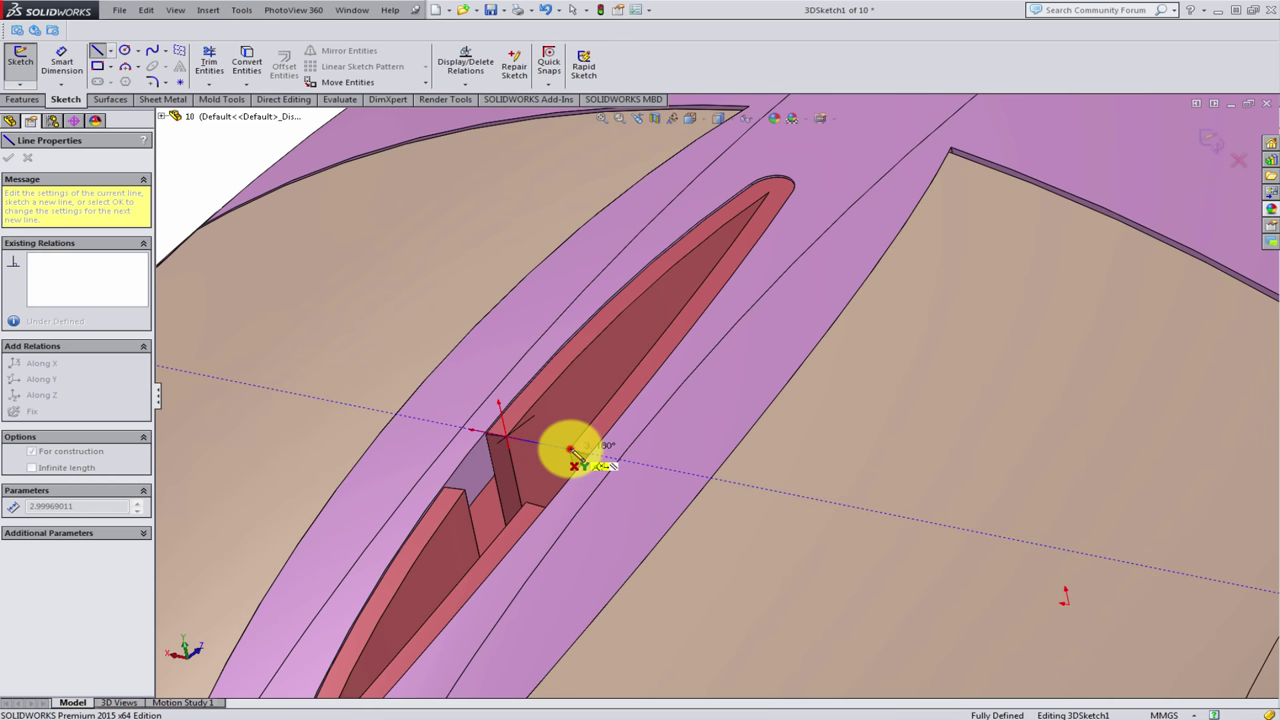
{"action": "left_click", "coordinate": [570, 449]}
{"action": "key", "text": "Escape"}
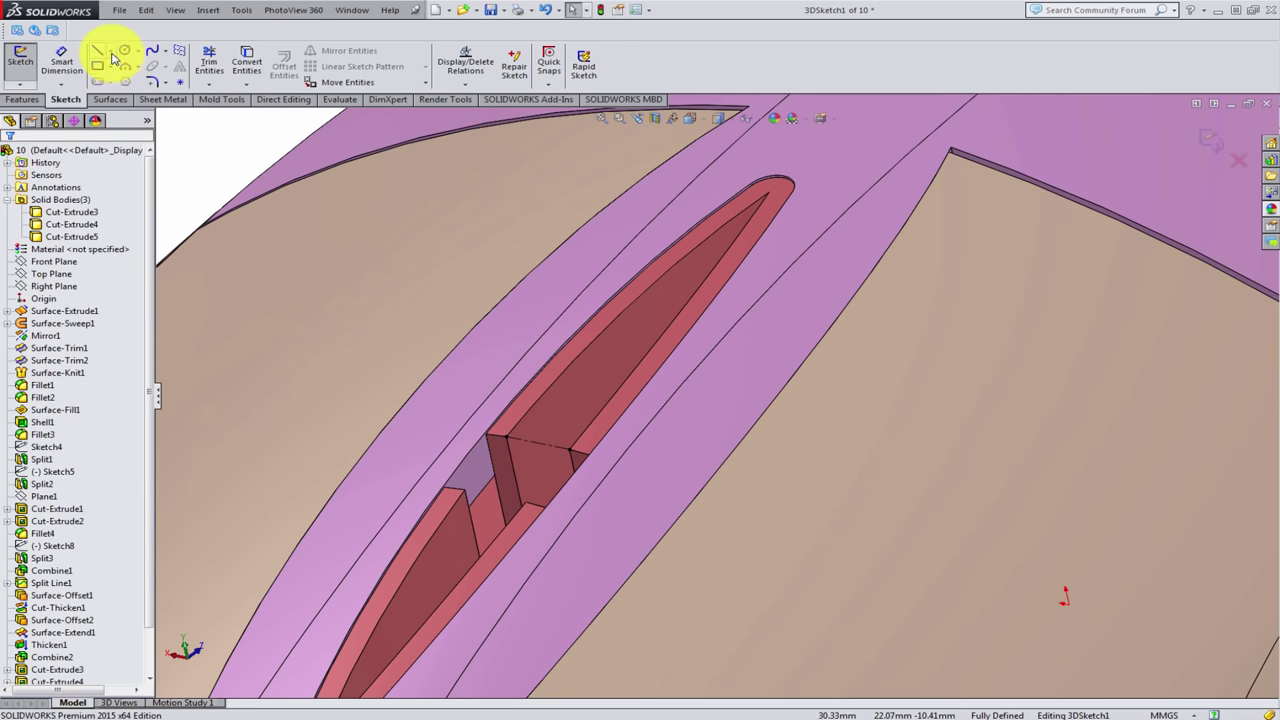
- Draw a second short centerline at the step corner
{"action": "left_click", "coordinate": [113, 58]}
{"action": "left_click", "coordinate": [128, 81]}
{"action": "scroll", "coordinate": [560, 445], "scroll_direction": "down", "scroll_amount": 1}
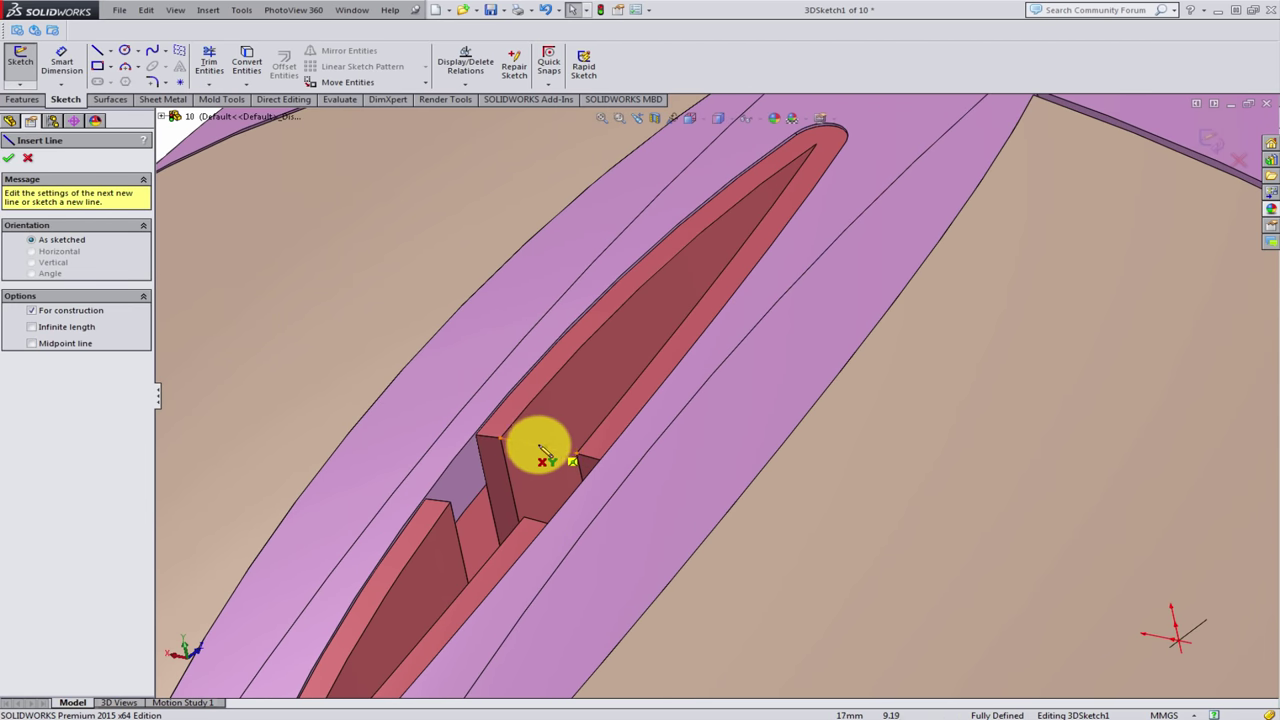
{"action": "left_click", "coordinate": [536, 445]}
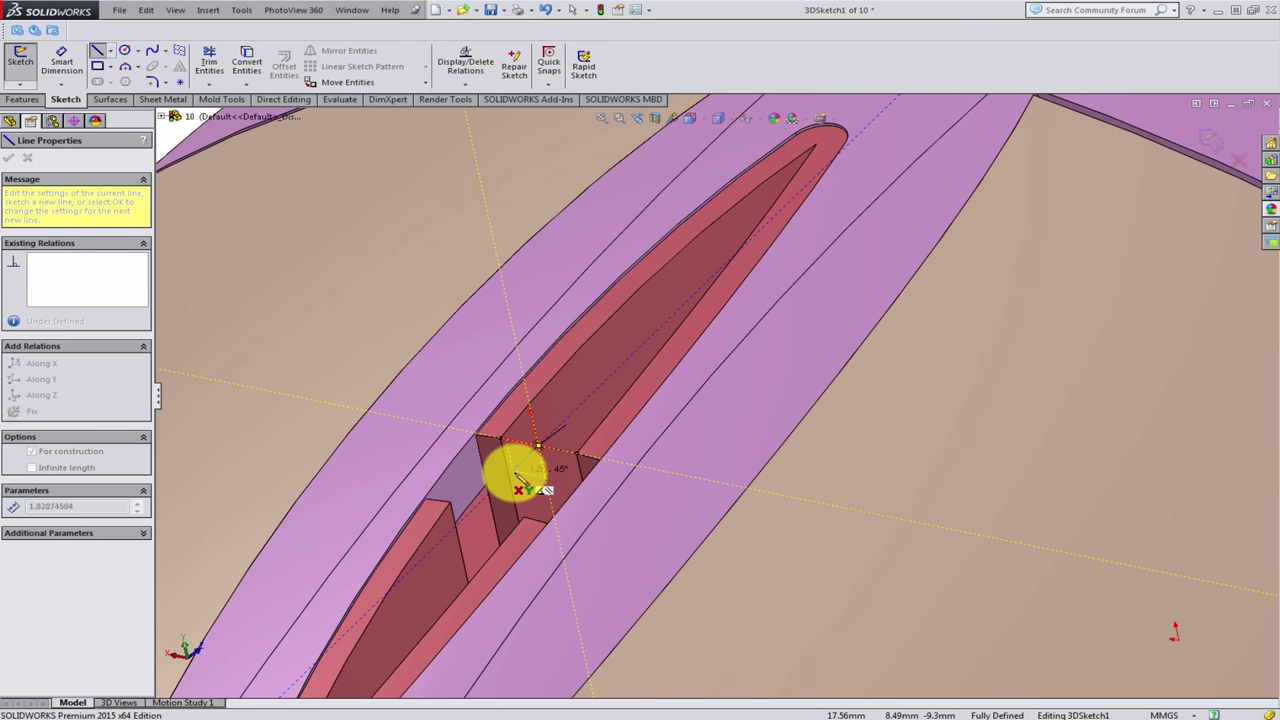
{"action": "key", "text": "Escape"}
- Give the short line an Along Z relation and exit 3DSketch1
{"action": "left_click", "coordinate": [530, 460]}
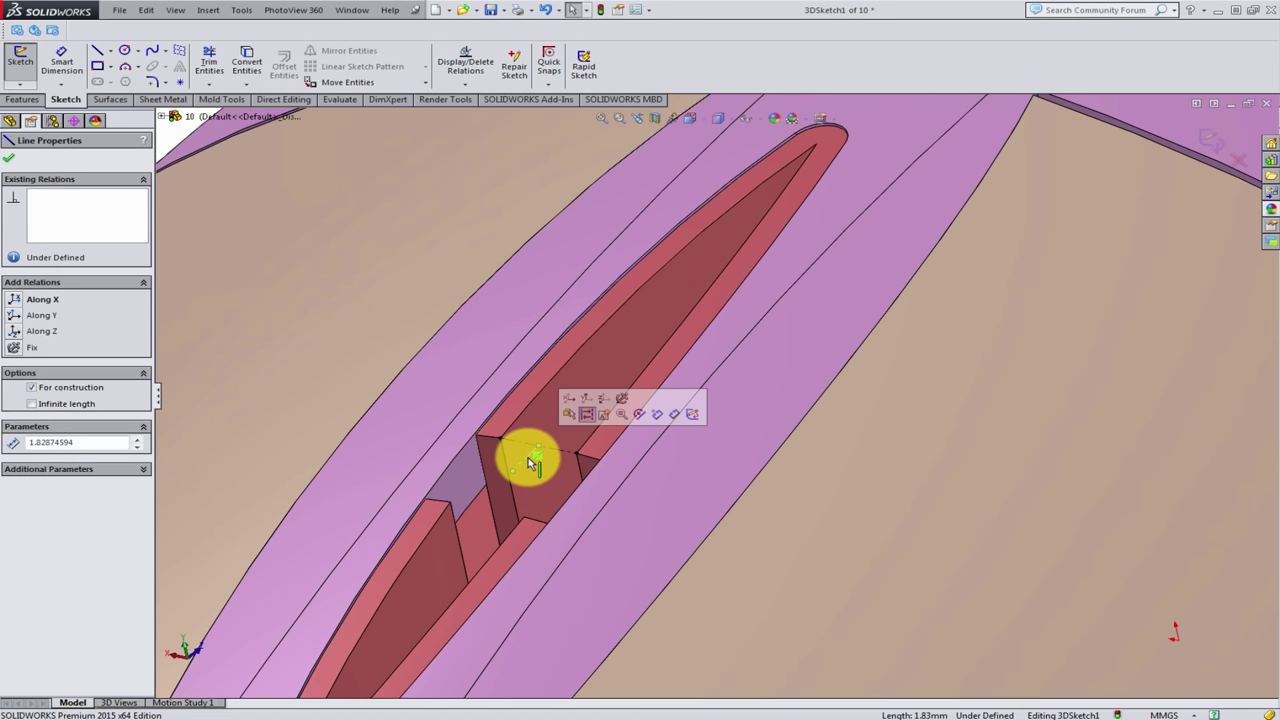
{"action": "left_click", "coordinate": [603, 398]}
{"action": "key", "text": "Escape"}
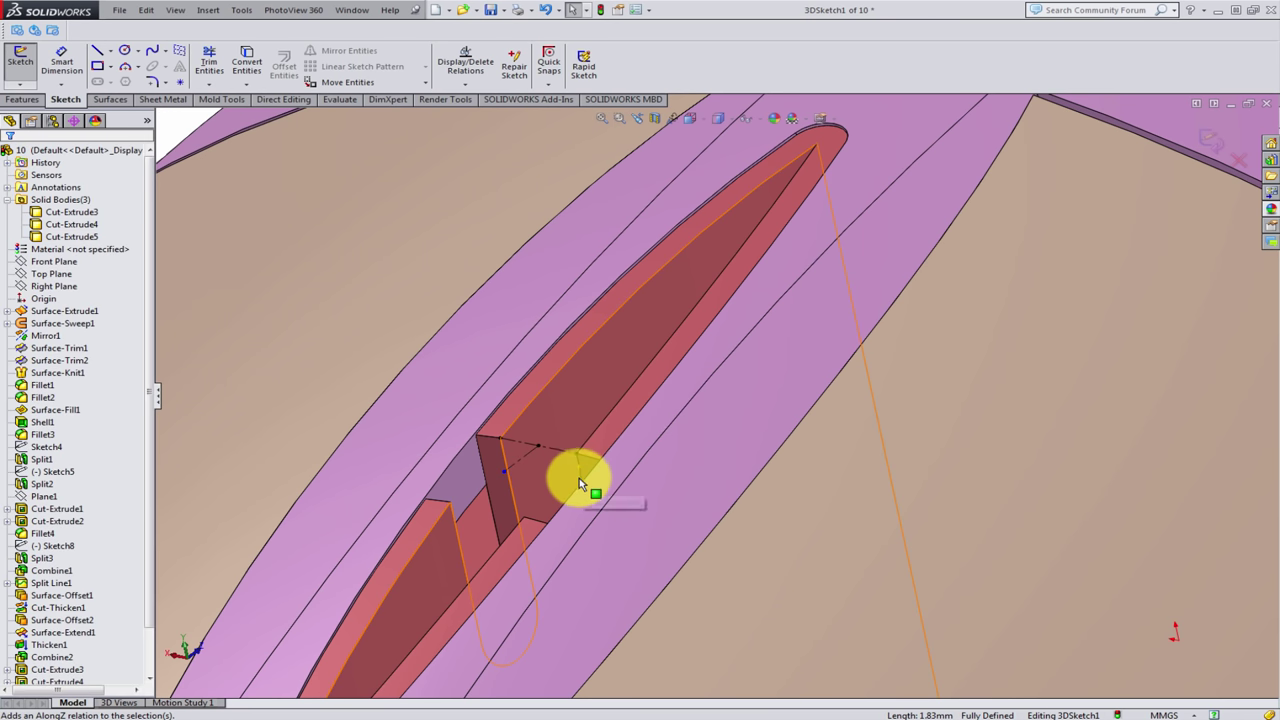
{"action": "scroll", "coordinate": [576, 493], "scroll_direction": "up", "scroll_amount": 2}
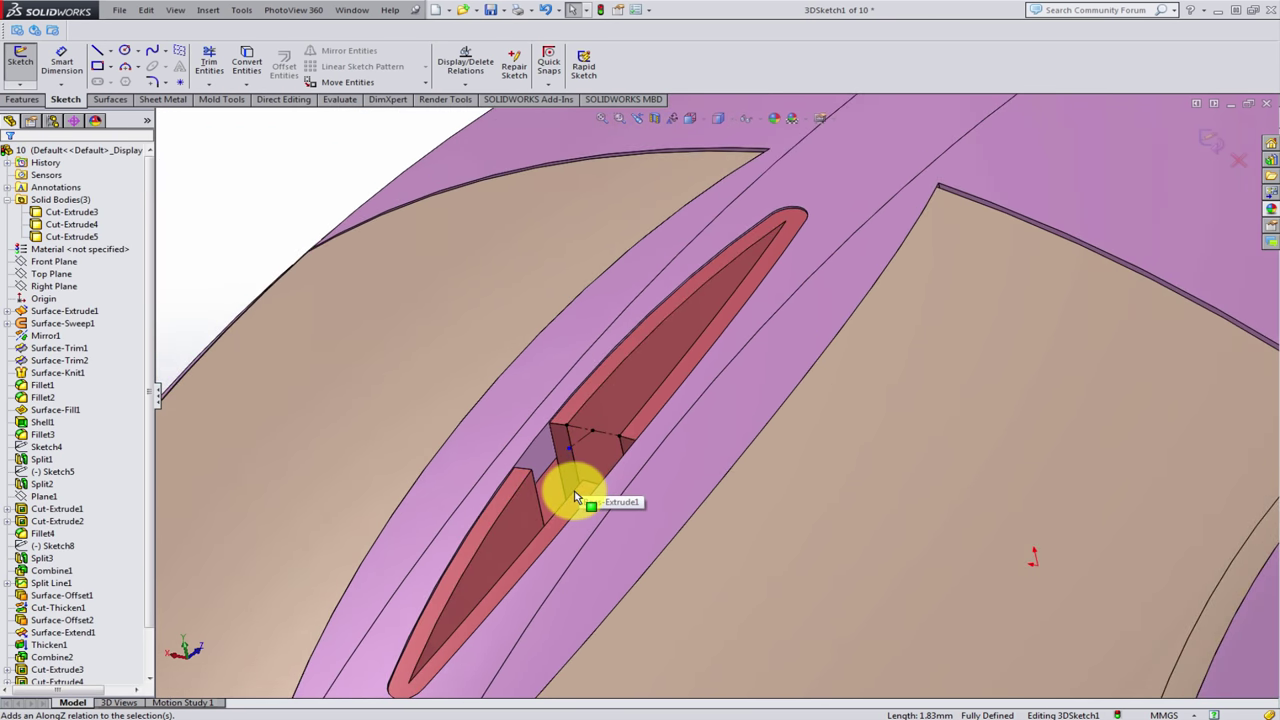
{"action": "left_click", "coordinate": [1207, 138]}
{"action": "scroll", "coordinate": [760, 460], "scroll_direction": "up", "scroll_amount": 2}
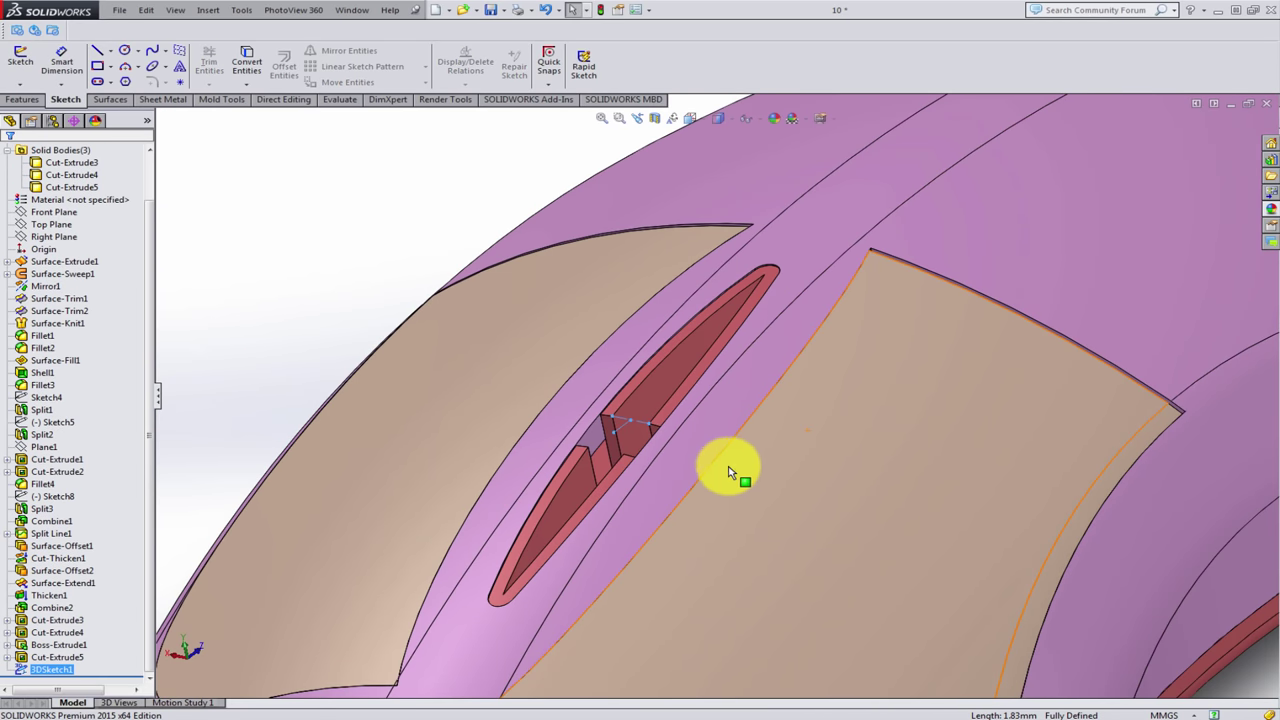
- Try a reference plane from the two slot lines with Perpendicular, then abandon that attempt
{"action": "left_click", "coordinate": [447, 212]}
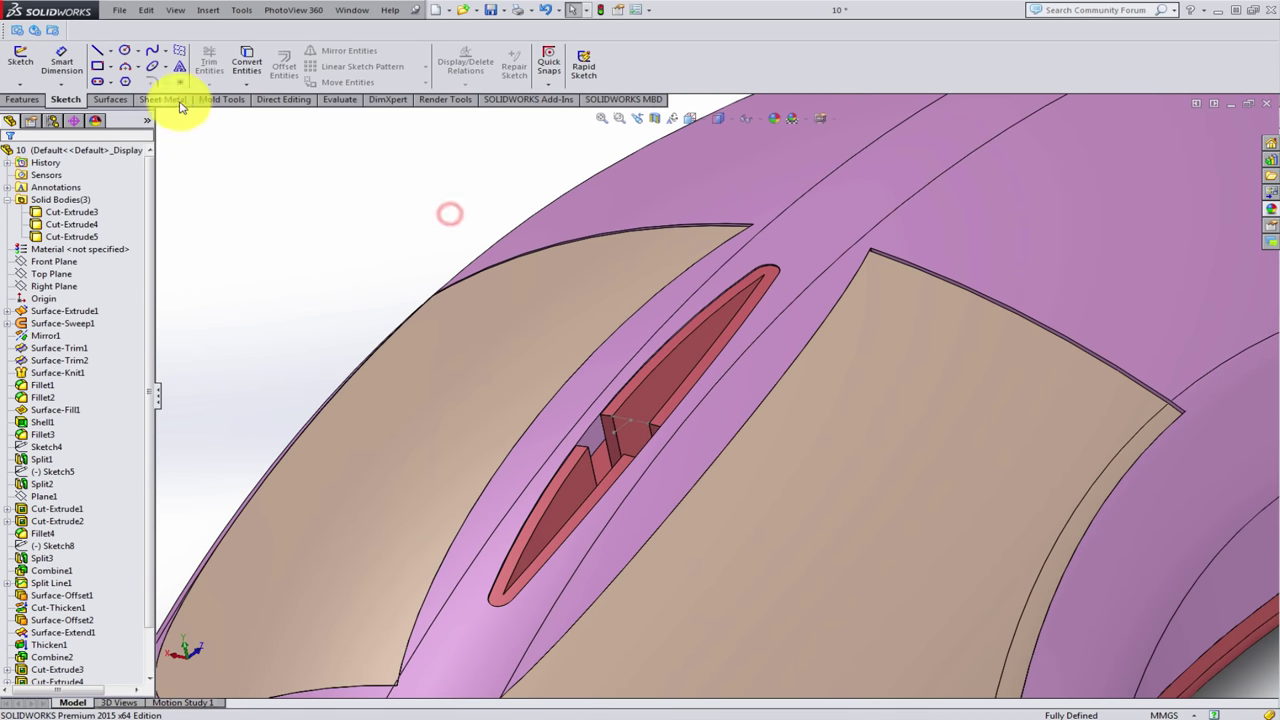
{"action": "left_click", "coordinate": [110, 99]}
{"action": "left_click", "coordinate": [779, 60]}
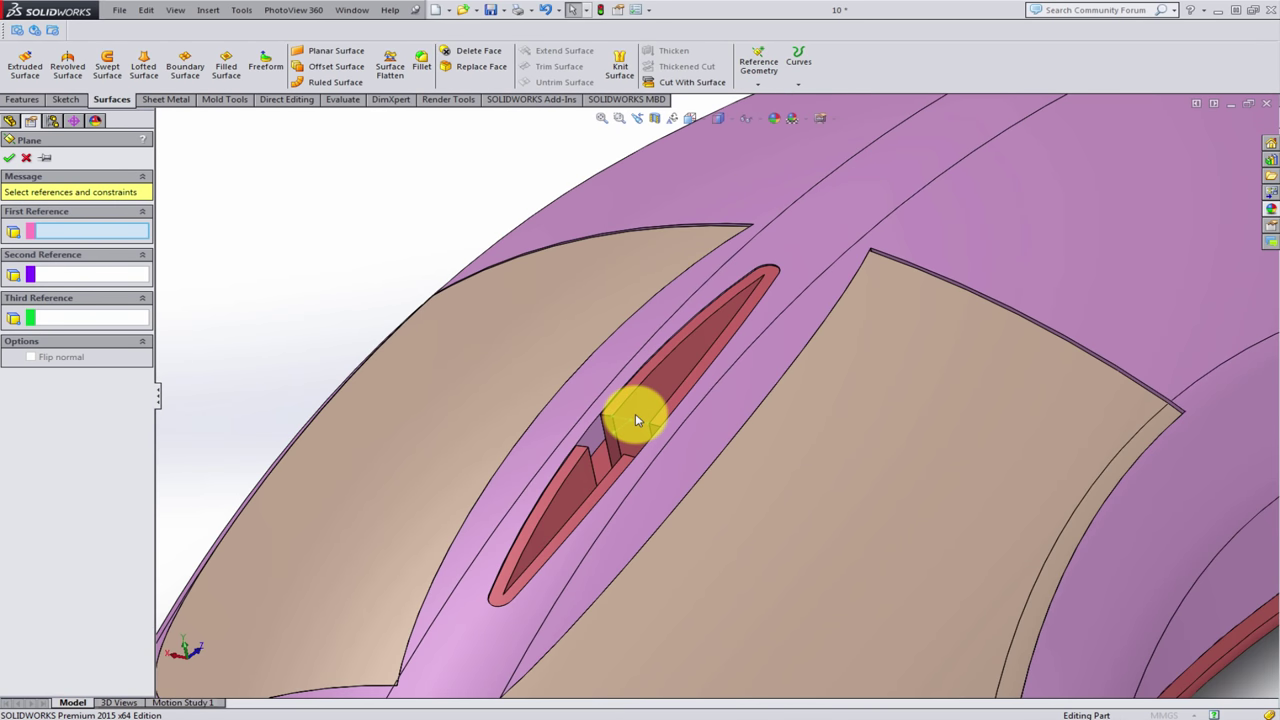
{"action": "scroll", "coordinate": [638, 416], "scroll_direction": "down", "scroll_amount": 2}
{"action": "scroll", "coordinate": [650, 420], "scroll_direction": "down", "scroll_amount": 2}
{"action": "scroll", "coordinate": [659, 430], "scroll_direction": "down", "scroll_amount": 1}
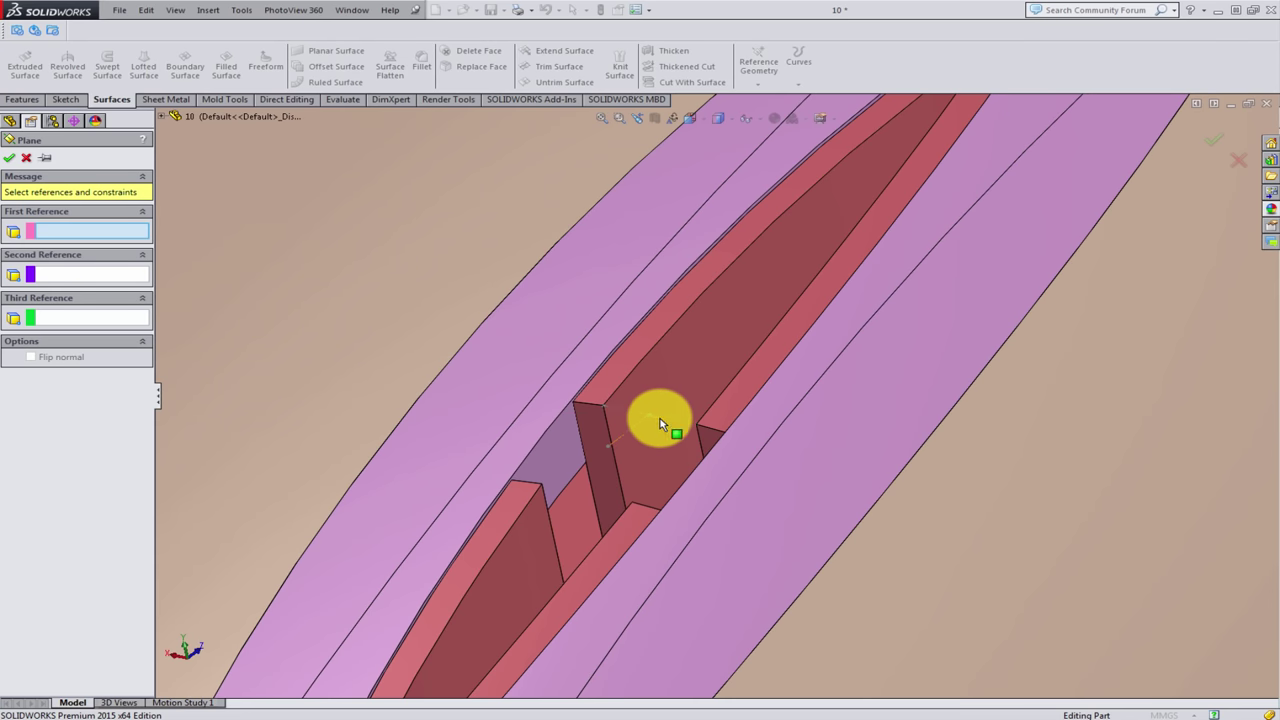
{"action": "left_click", "coordinate": [683, 425]}
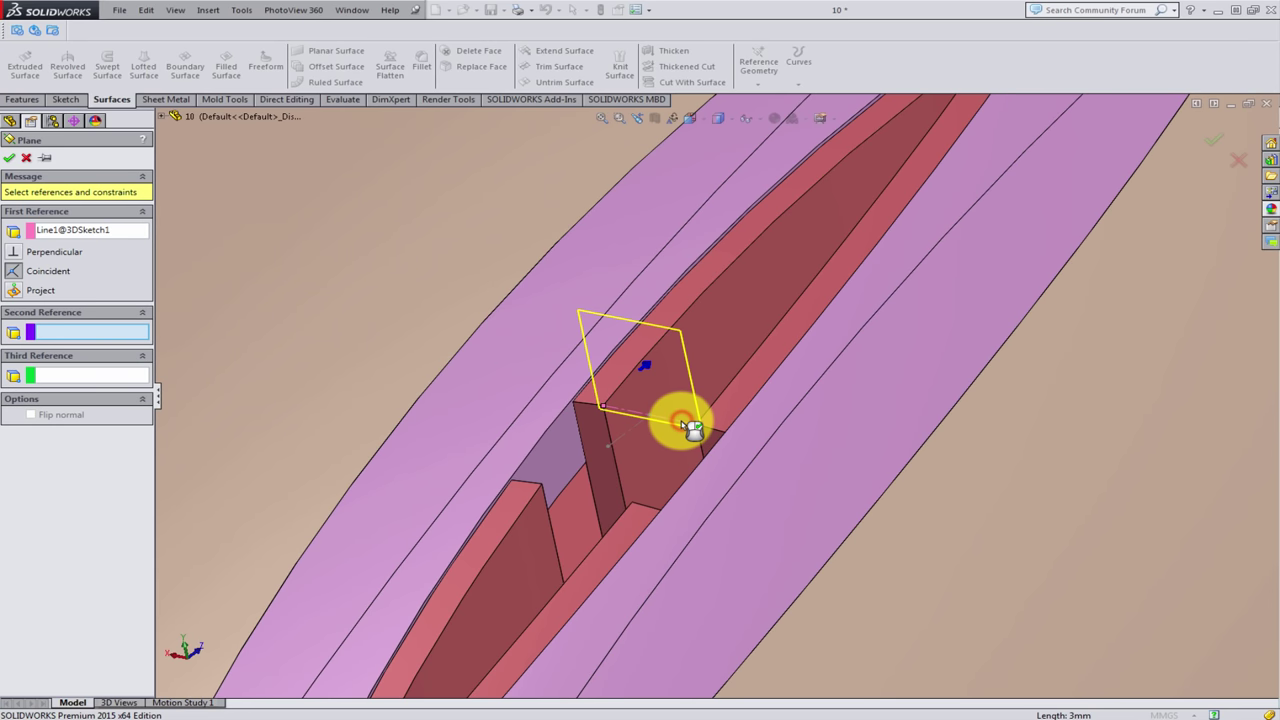
{"action": "left_click", "coordinate": [636, 432]}
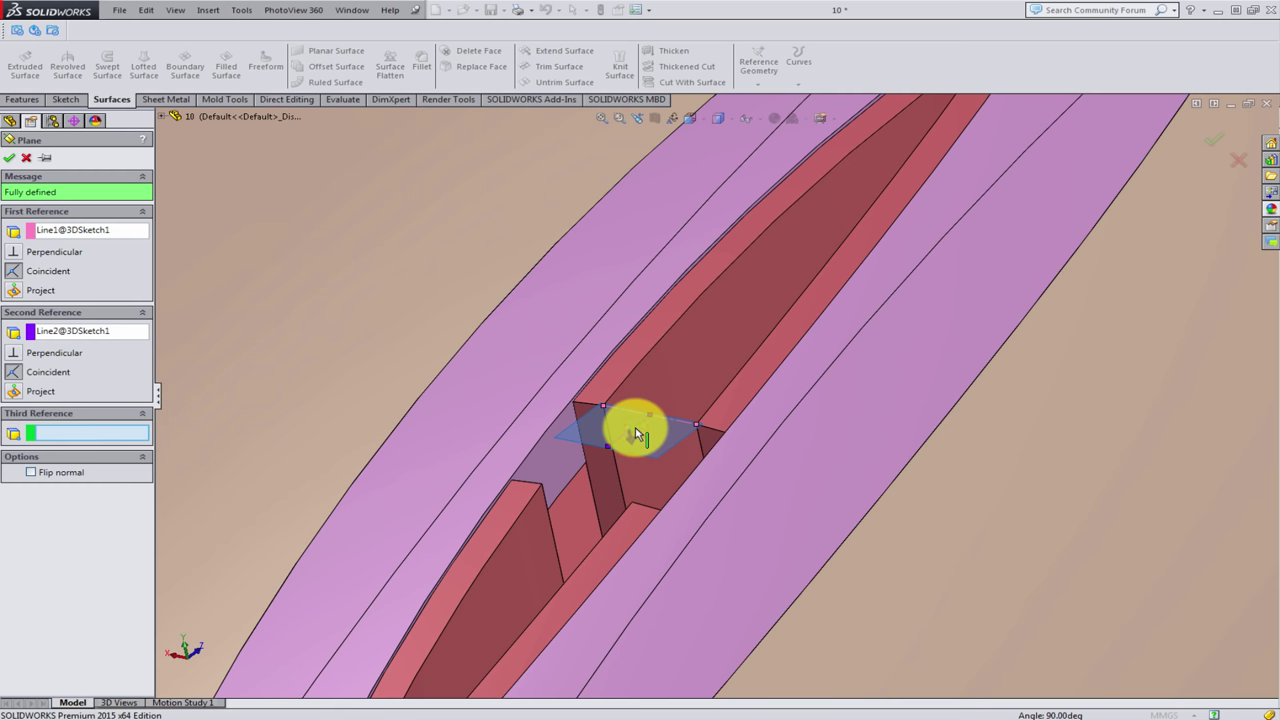
{"action": "left_click", "coordinate": [14, 353]}
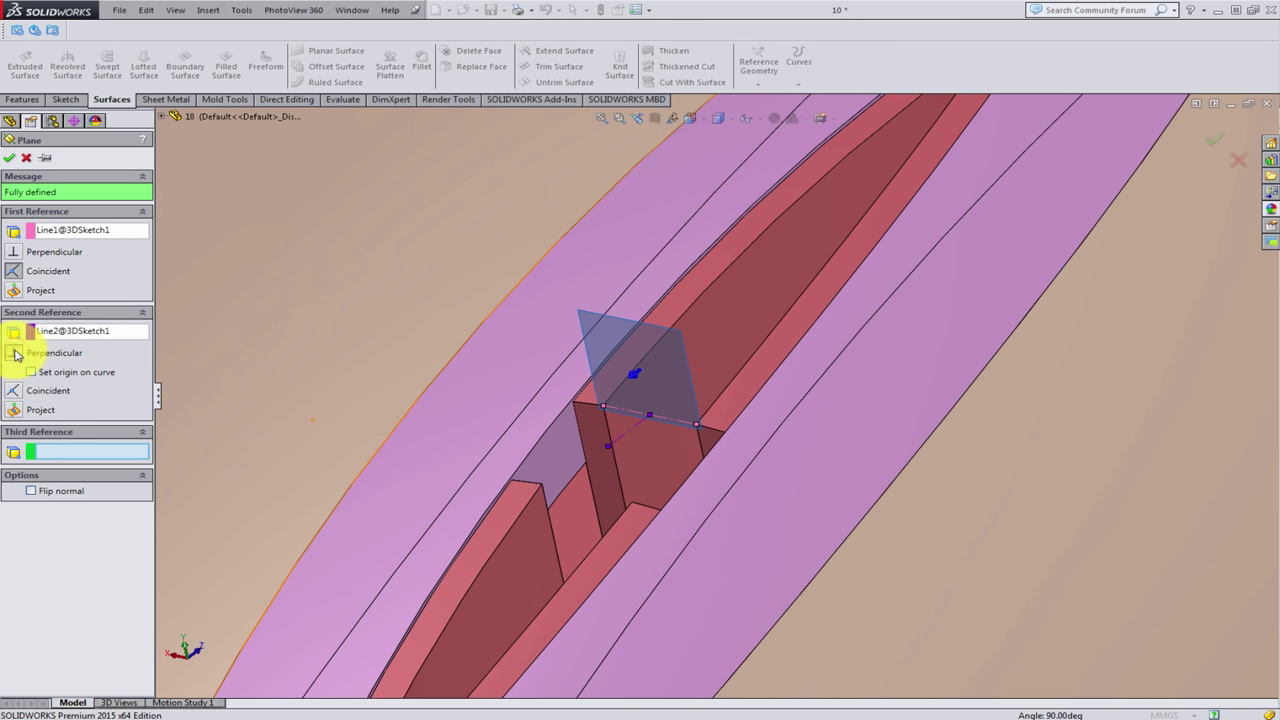
{"action": "scroll", "coordinate": [680, 420], "scroll_direction": "down", "scroll_amount": 2}
{"action": "scroll", "coordinate": [759, 423], "scroll_direction": "down", "scroll_amount": 2}
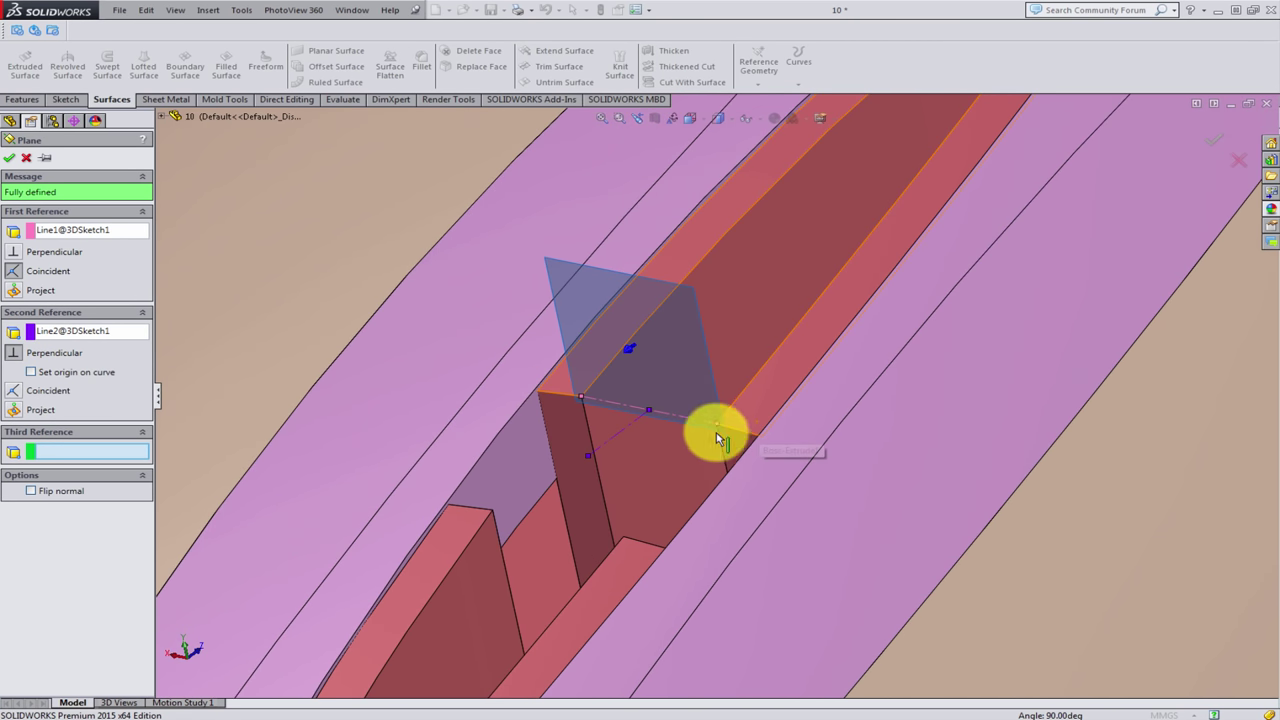
{"action": "scroll", "coordinate": [714, 434], "scroll_direction": "down", "scroll_amount": 1}
{"action": "key", "text": "Return"}
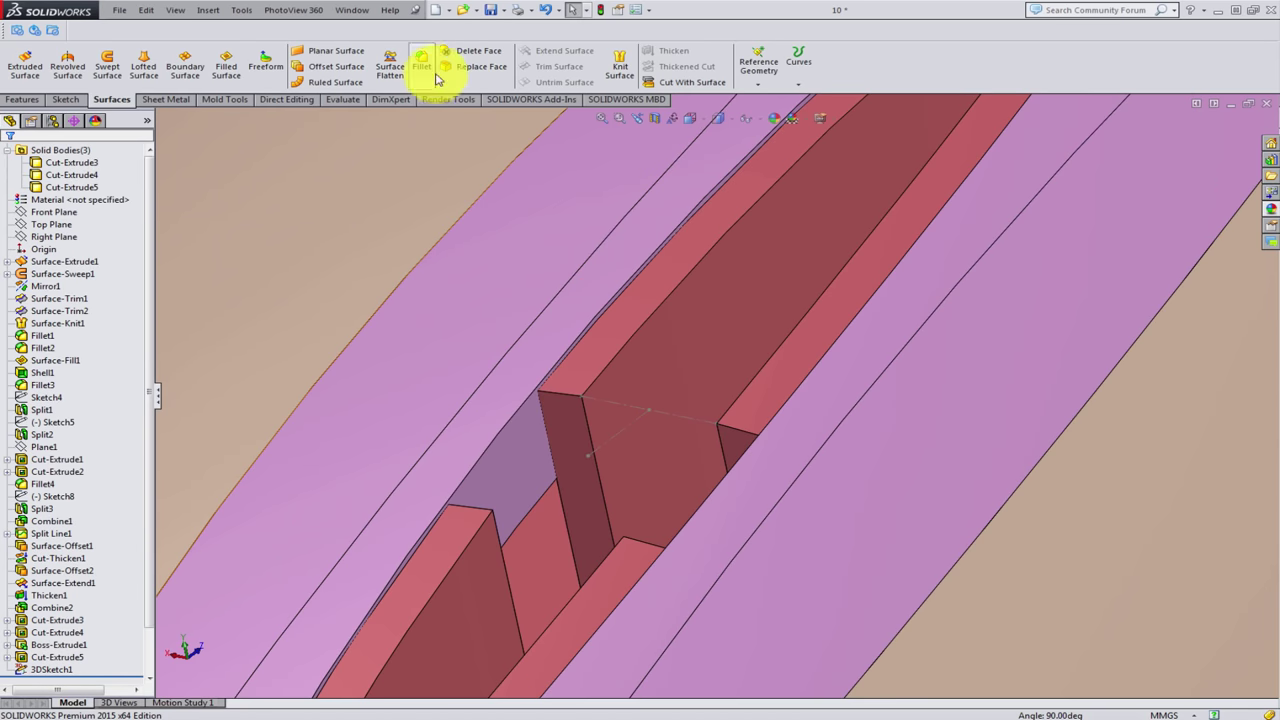
- Create Plane2 through Line2 and perpendicular to Line1
{"action": "left_click", "coordinate": [746, 68]}
{"action": "left_click", "coordinate": [772, 97]}
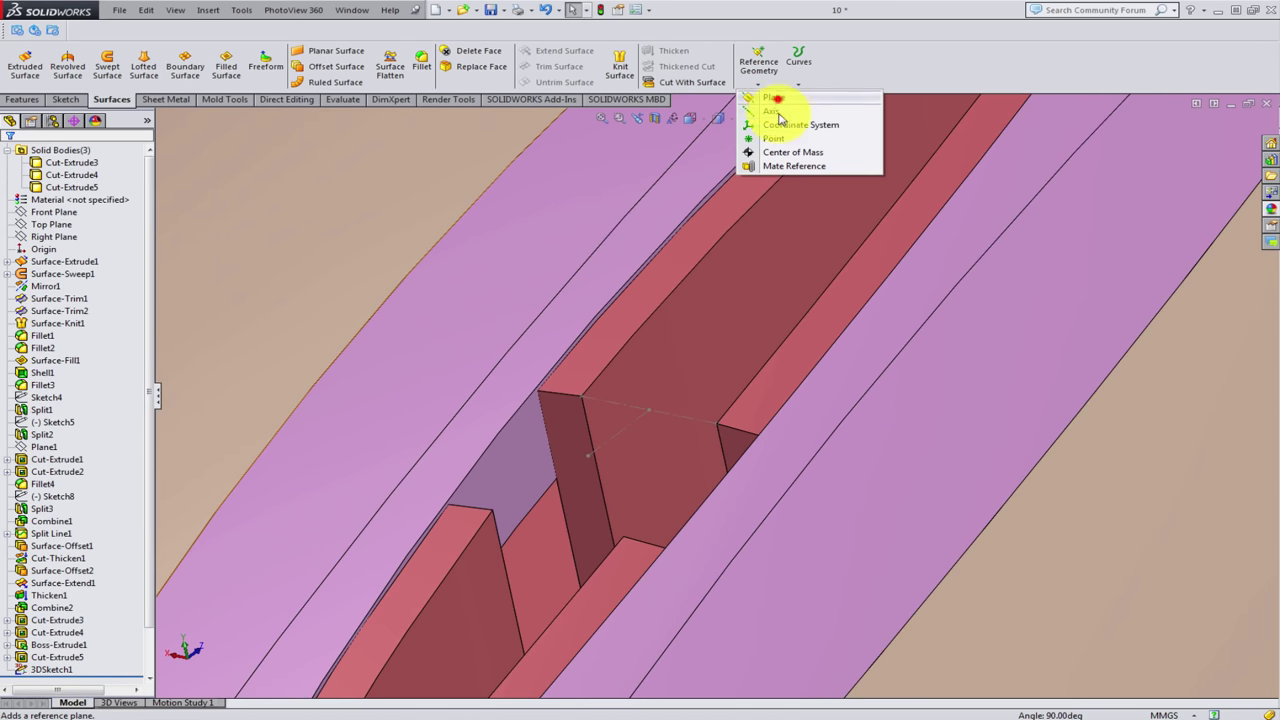
{"action": "left_click", "coordinate": [607, 431]}
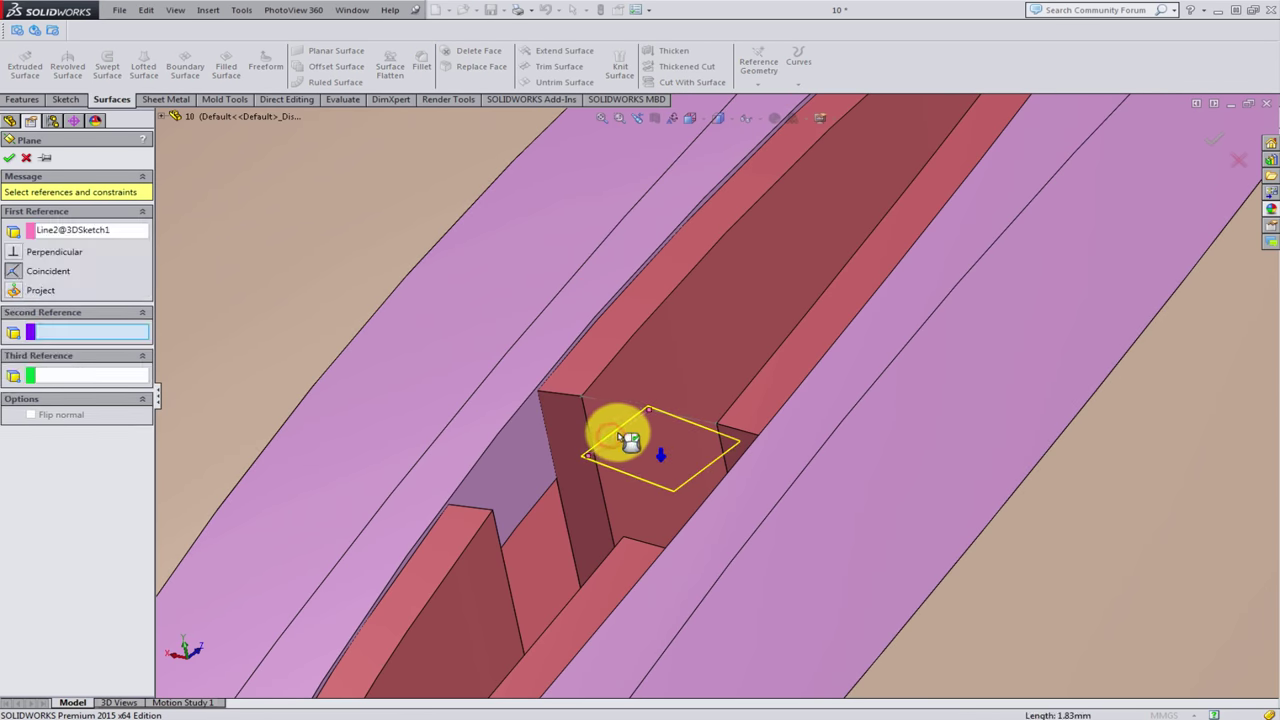
{"action": "left_click", "coordinate": [617, 405]}
{"action": "left_click", "coordinate": [14, 353]}
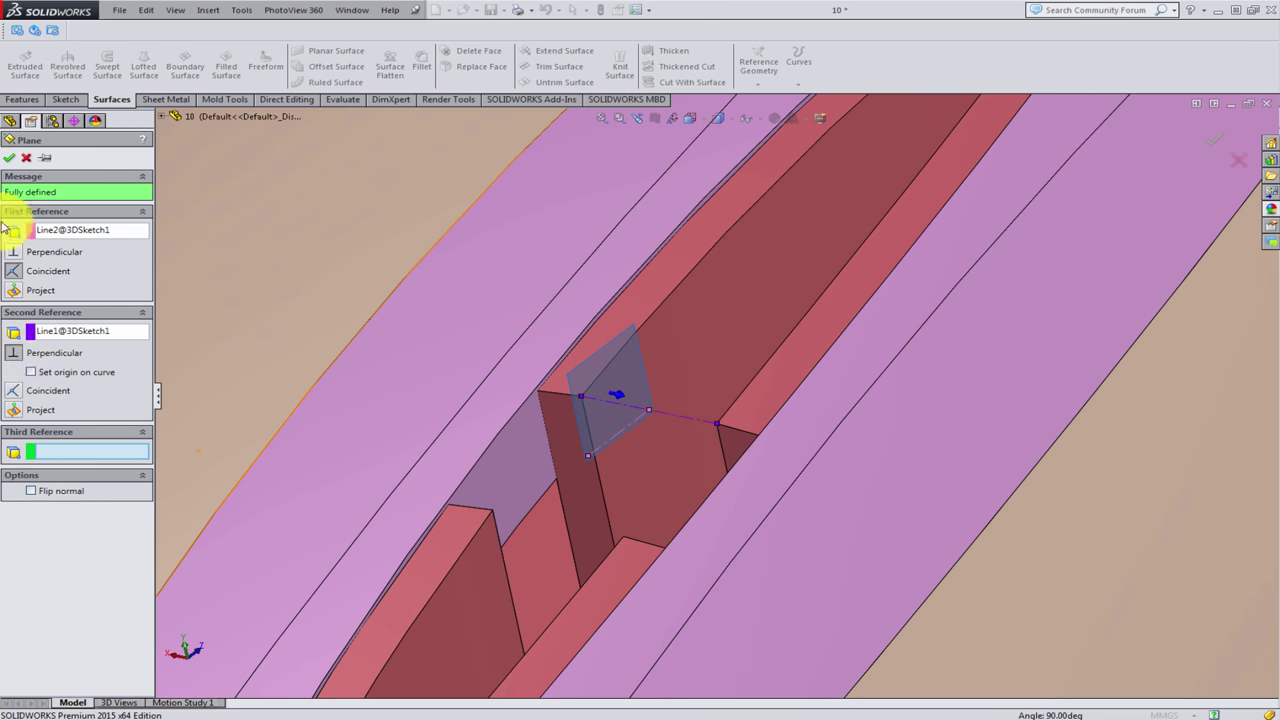
{"action": "left_click", "coordinate": [8, 163]}
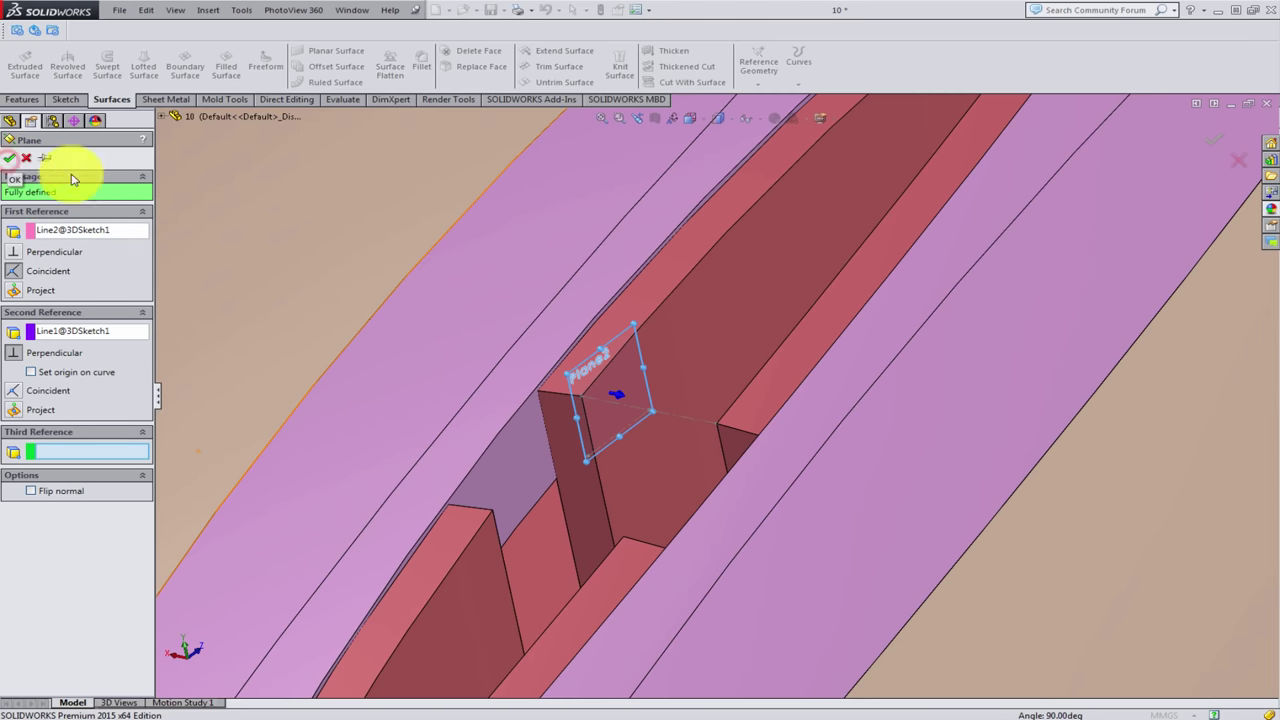
{"action": "scroll", "coordinate": [630, 428], "scroll_direction": "up", "scroll_amount": 3}
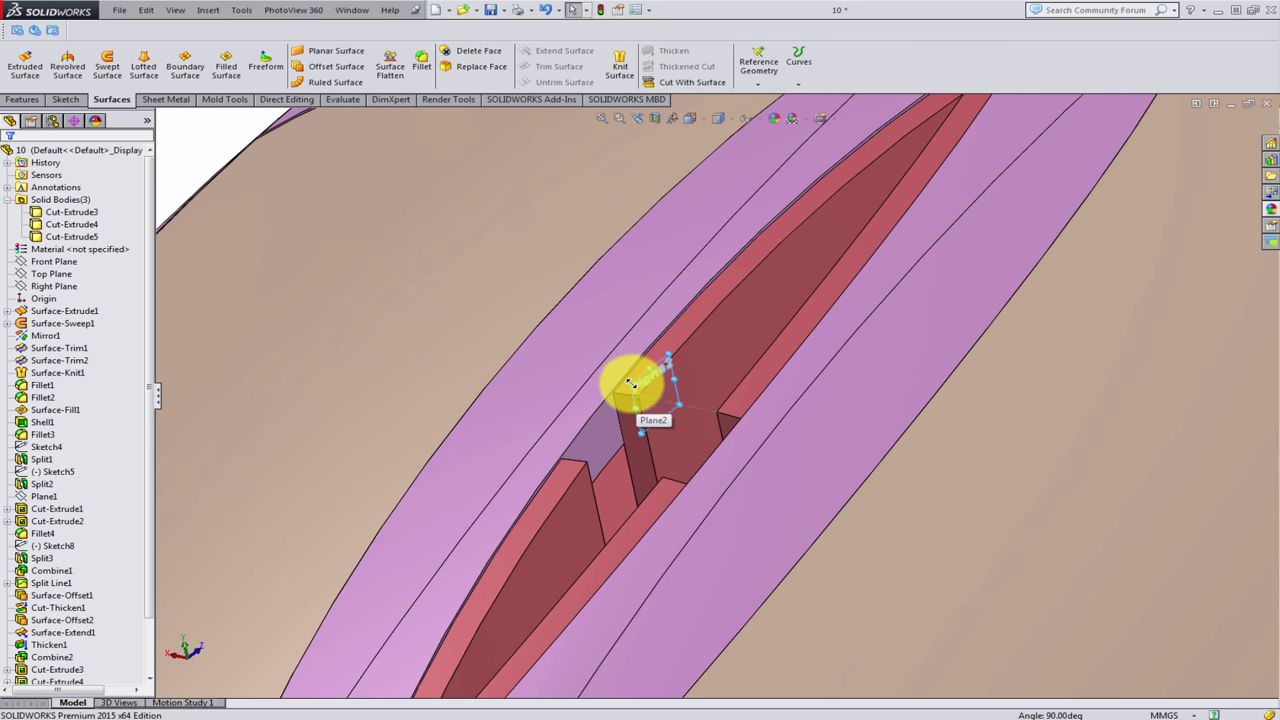
- Enlarge Plane2 and select it
{"action": "left_click_drag", "start_coordinate": [630, 383], "coordinate": [286, 371]}
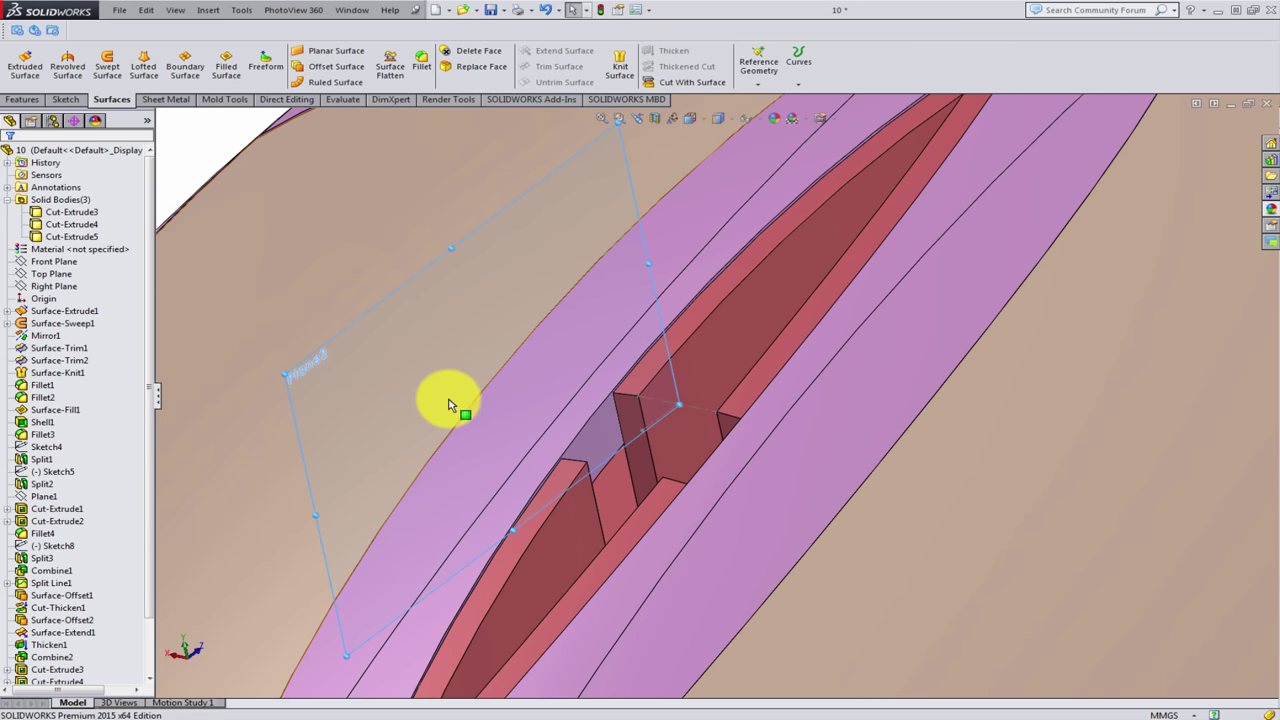
{"action": "scroll", "coordinate": [443, 400], "scroll_direction": "up", "scroll_amount": 3}
{"action": "scroll", "coordinate": [492, 416], "scroll_direction": "up", "scroll_amount": 5}
{"action": "scroll", "coordinate": [480, 450], "scroll_direction": "down", "scroll_amount": 3}
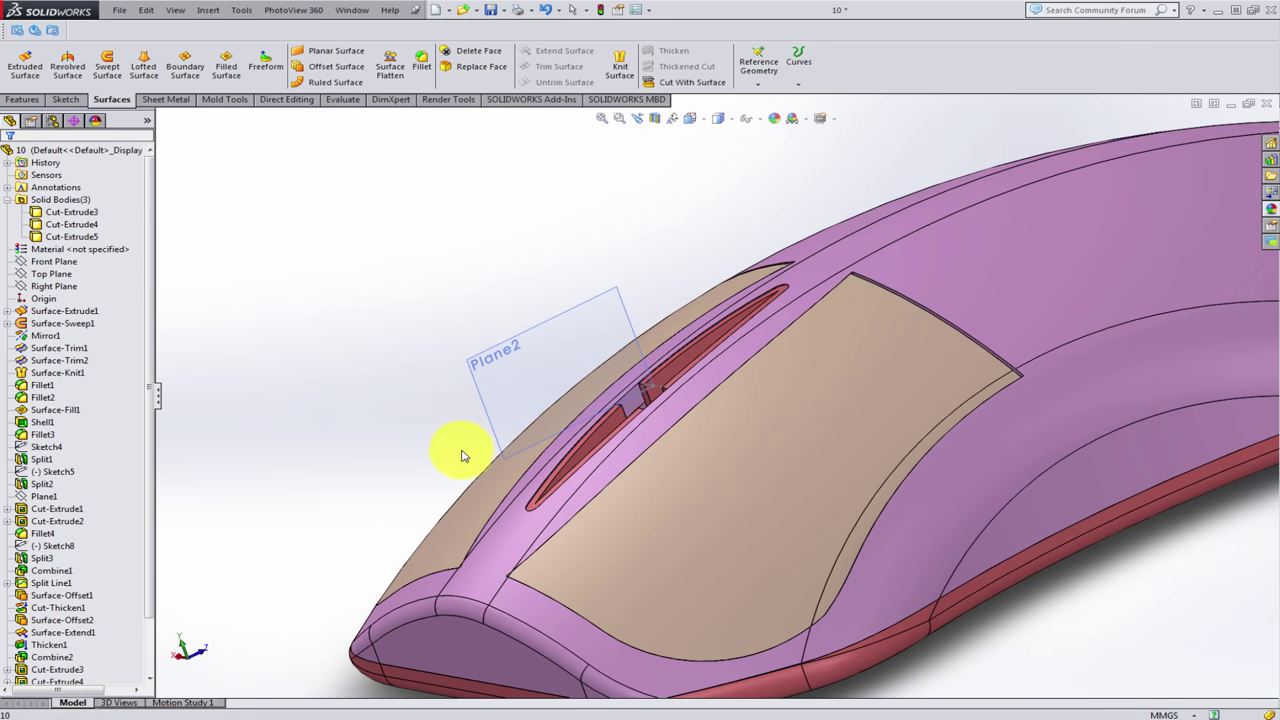
{"action": "left_click", "coordinate": [531, 381]}
- Start a sketch on Plane2 and view it normal to the plane
{"action": "left_click", "coordinate": [590, 341]}
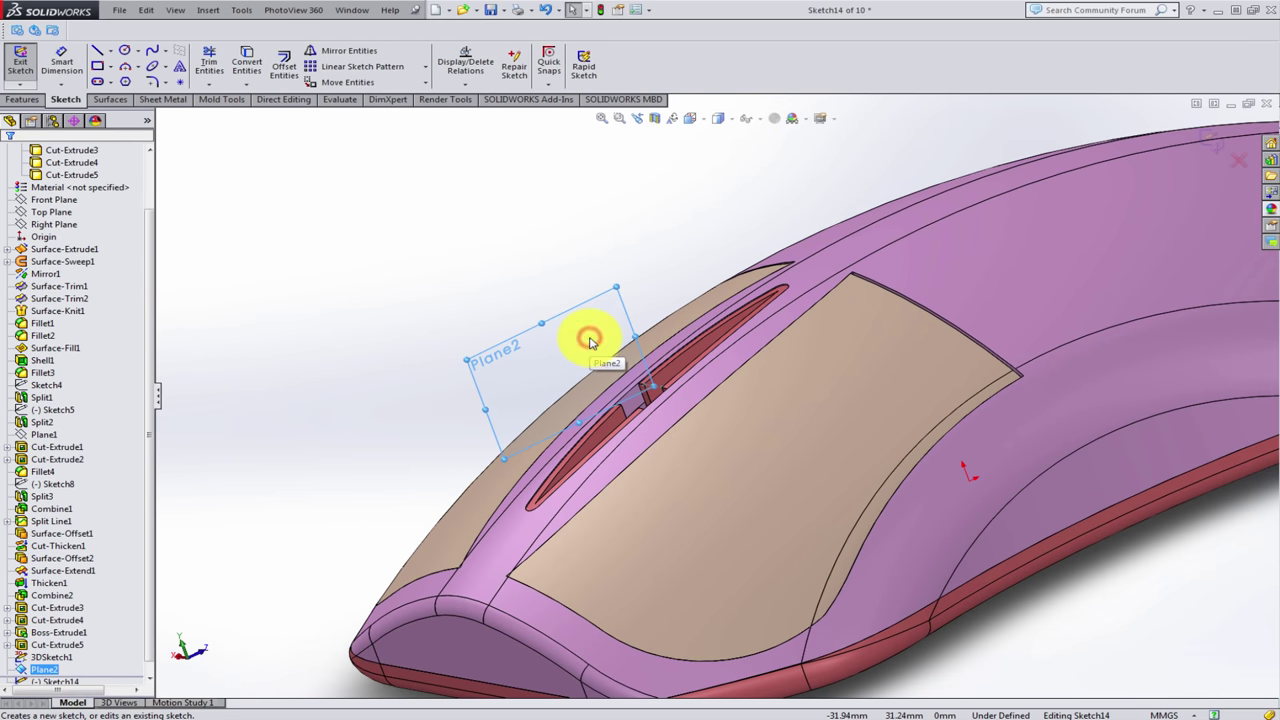
{"action": "left_click", "coordinate": [655, 119]}
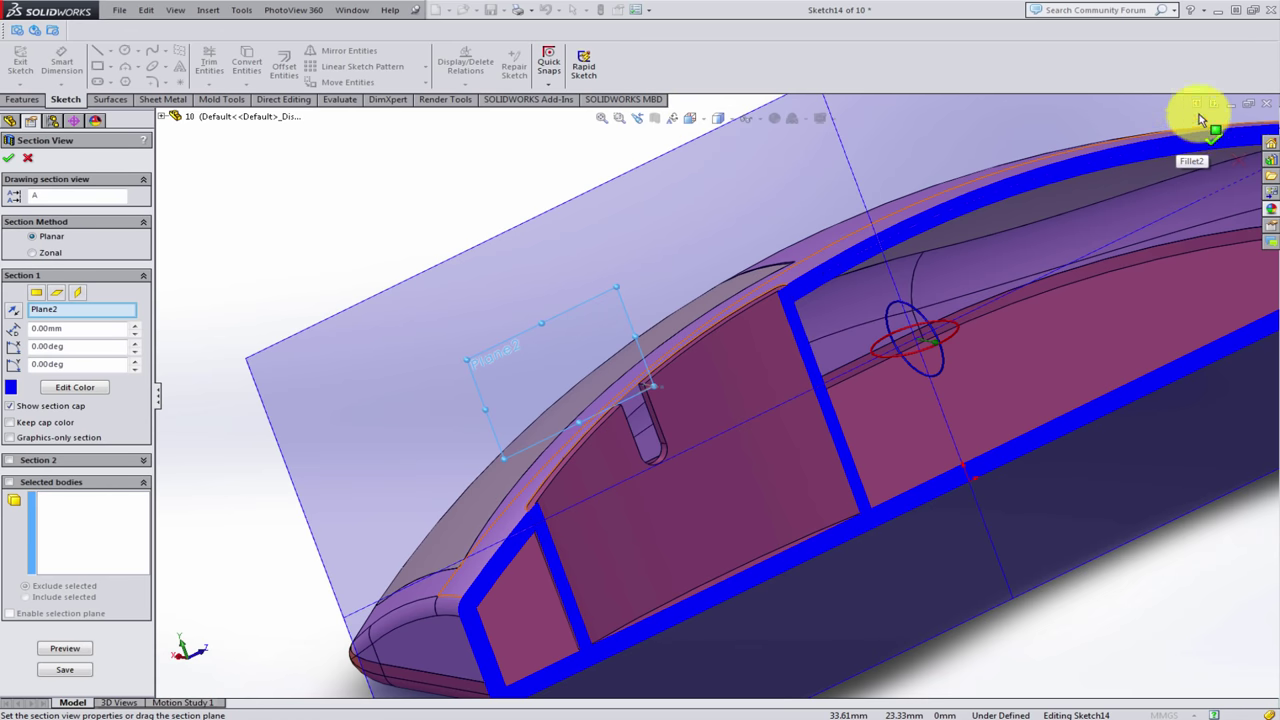
{"action": "left_click", "coordinate": [1214, 136]}
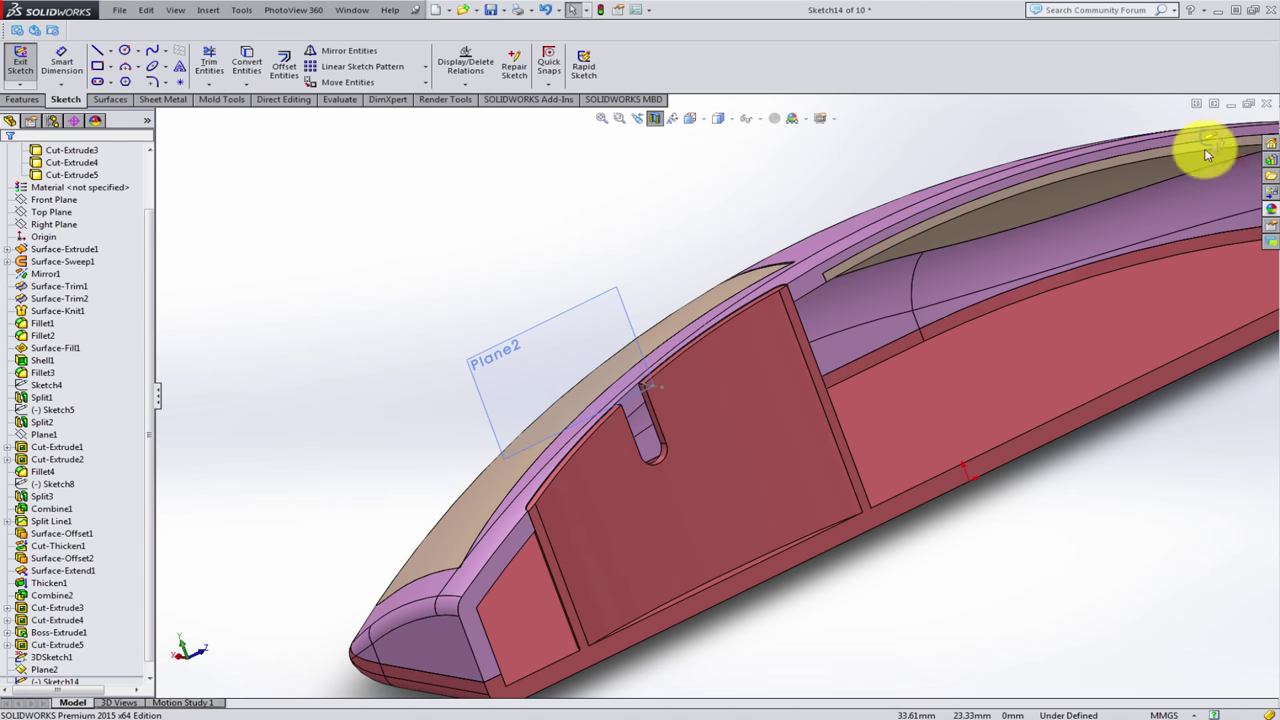
{"action": "key", "text": "ctrl+8"}
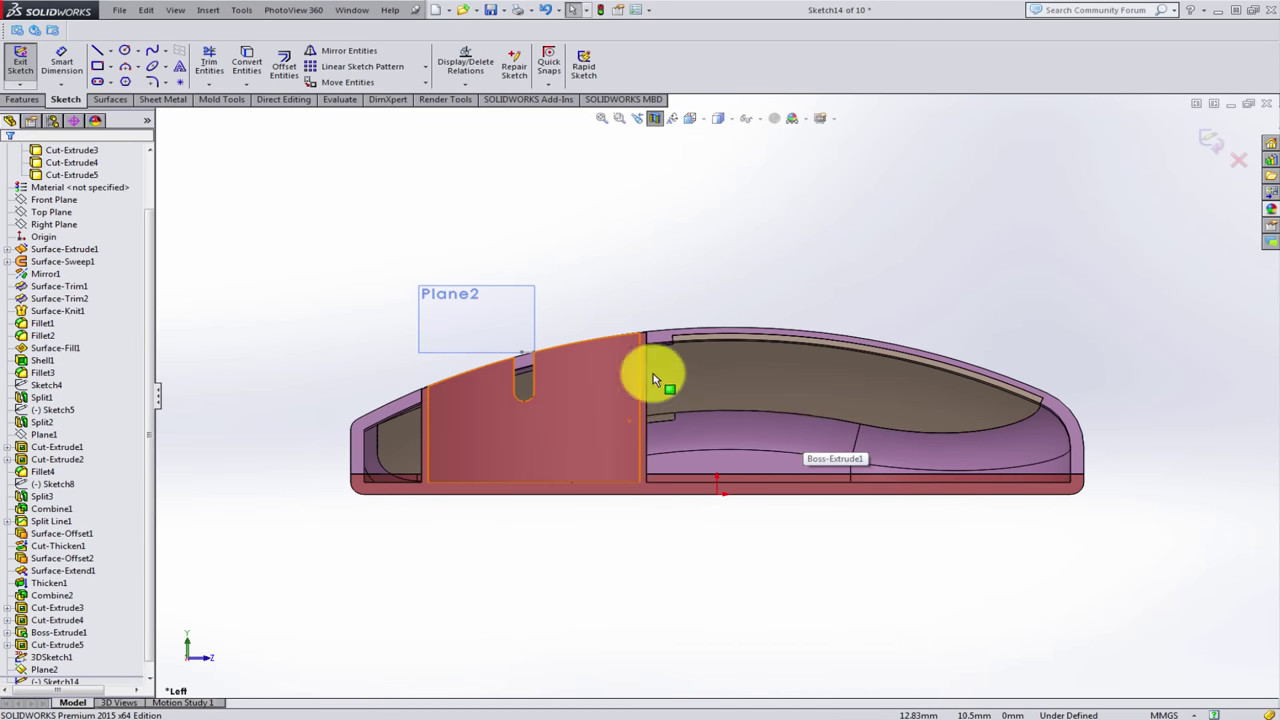
{"action": "scroll", "coordinate": [560, 415], "scroll_direction": "down", "scroll_amount": 1}
{"action": "scroll", "coordinate": [600, 385], "scroll_direction": "down", "scroll_amount": 2}
{"action": "scroll", "coordinate": [606, 382], "scroll_direction": "down", "scroll_amount": 2}
{"action": "scroll", "coordinate": [577, 403], "scroll_direction": "down", "scroll_amount": 2}
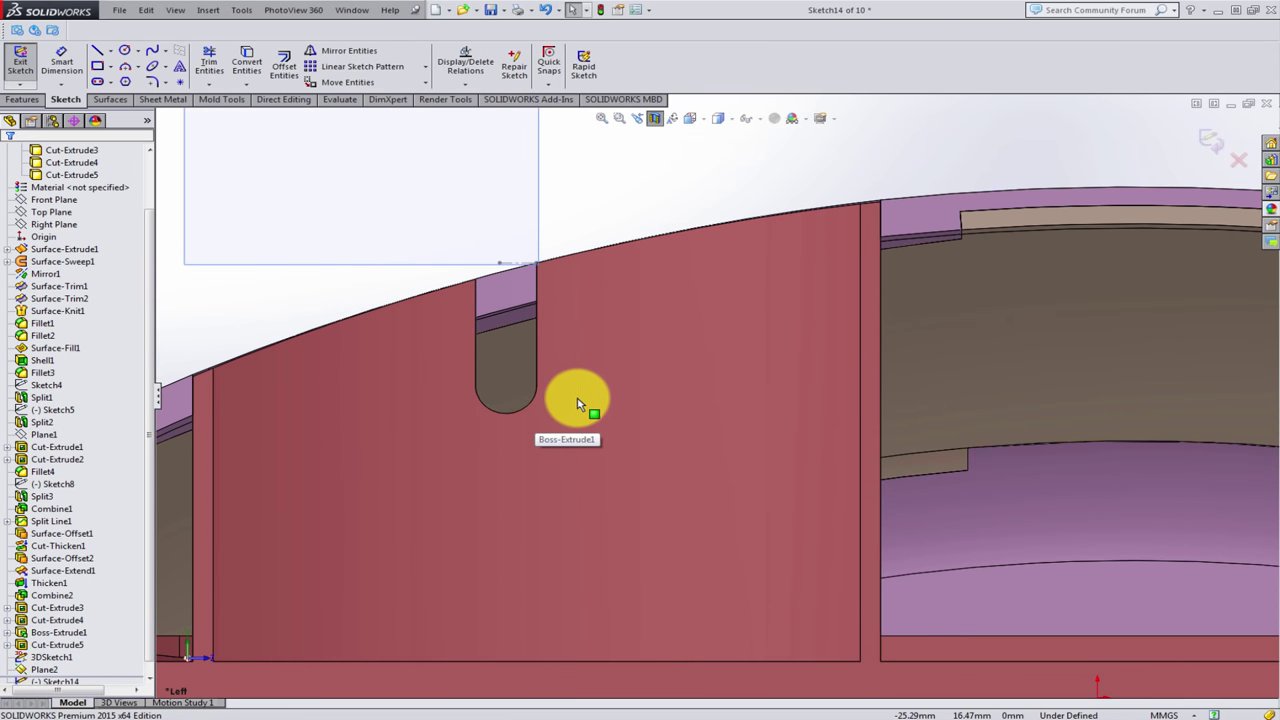
- Draw a circle in the slot's rounded bottom
{"action": "left_click", "coordinate": [577, 403]}
{"action": "left_click", "coordinate": [124, 50]}
{"action": "scroll", "coordinate": [515, 390], "scroll_direction": "down", "scroll_amount": 2}
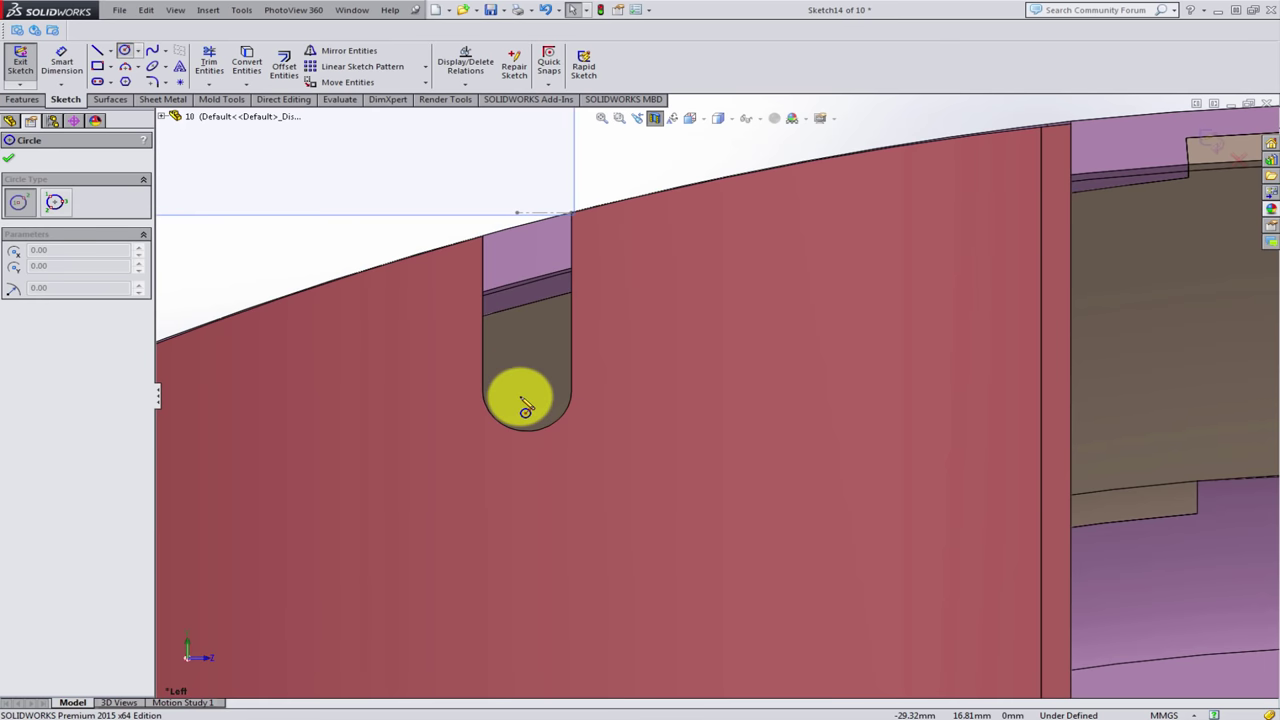
{"action": "left_click_drag", "start_coordinate": [525, 395], "coordinate": [538, 418]}
{"action": "key", "text": "Escape"}
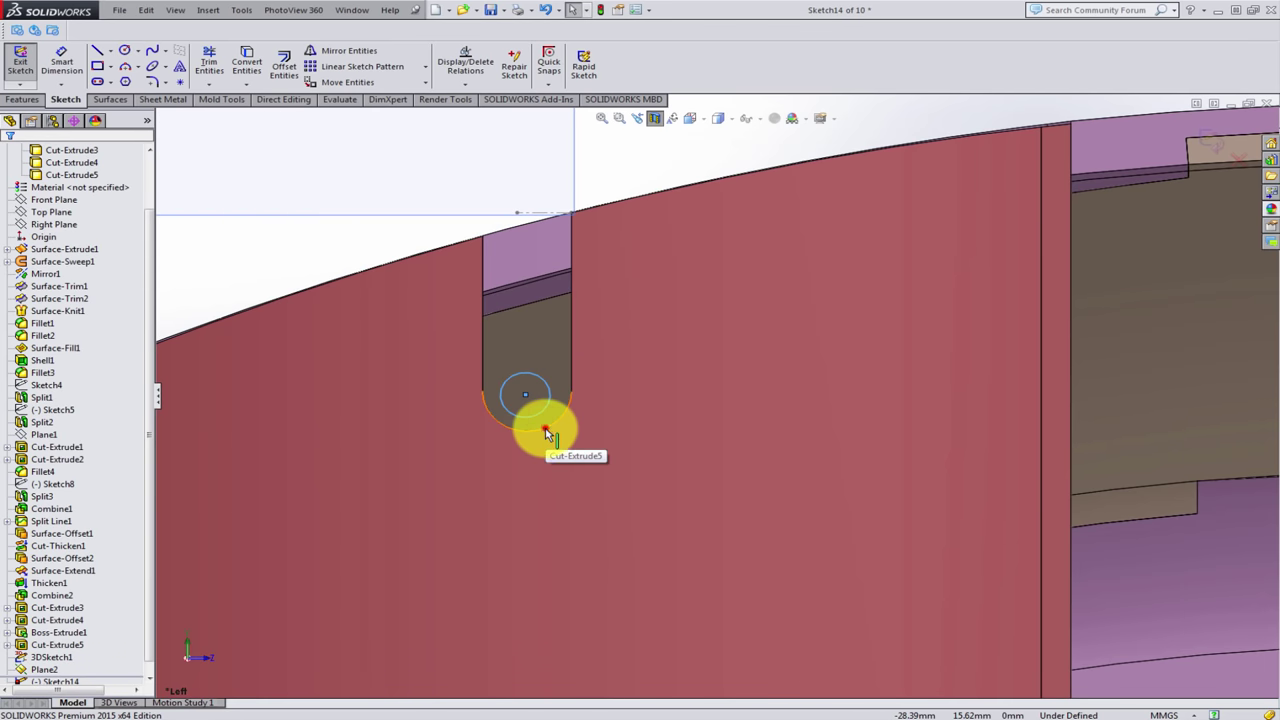
- Make the circle coradial with the slot's curved end, fully defining Sketch14
{"action": "left_click", "coordinate": [537, 420], "text": "ctrl"}
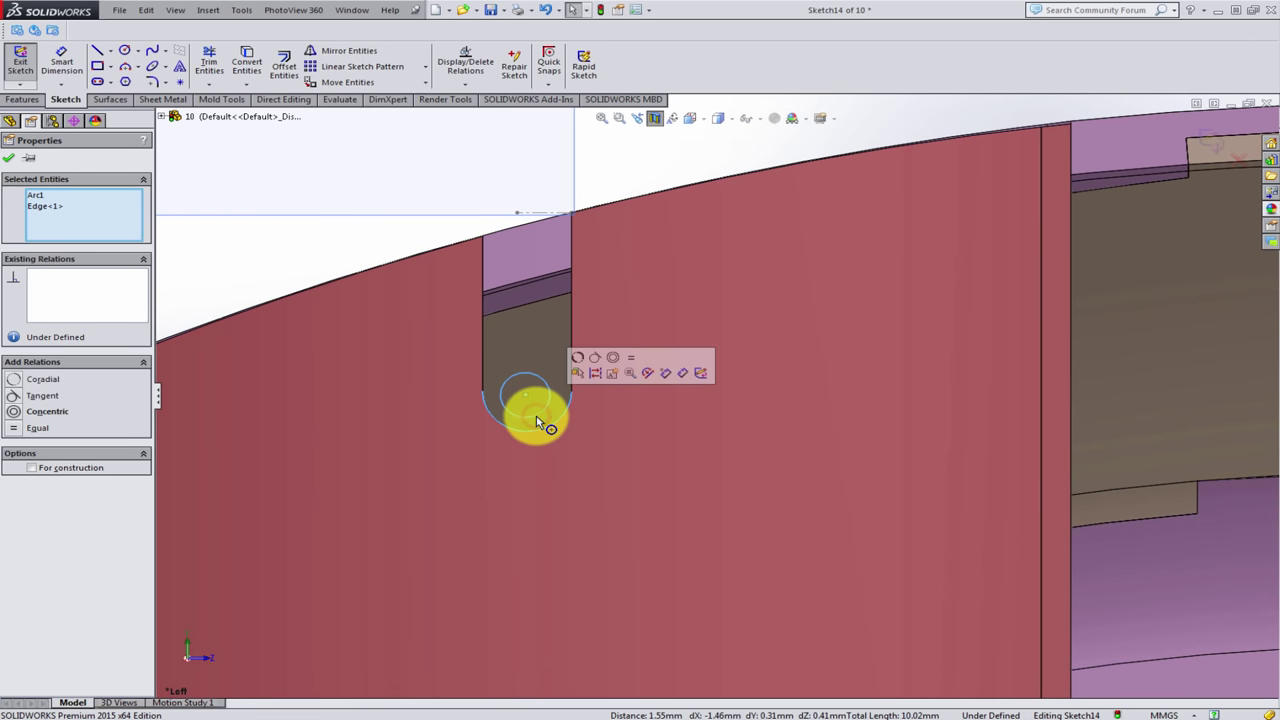
{"action": "left_click", "coordinate": [578, 359]}
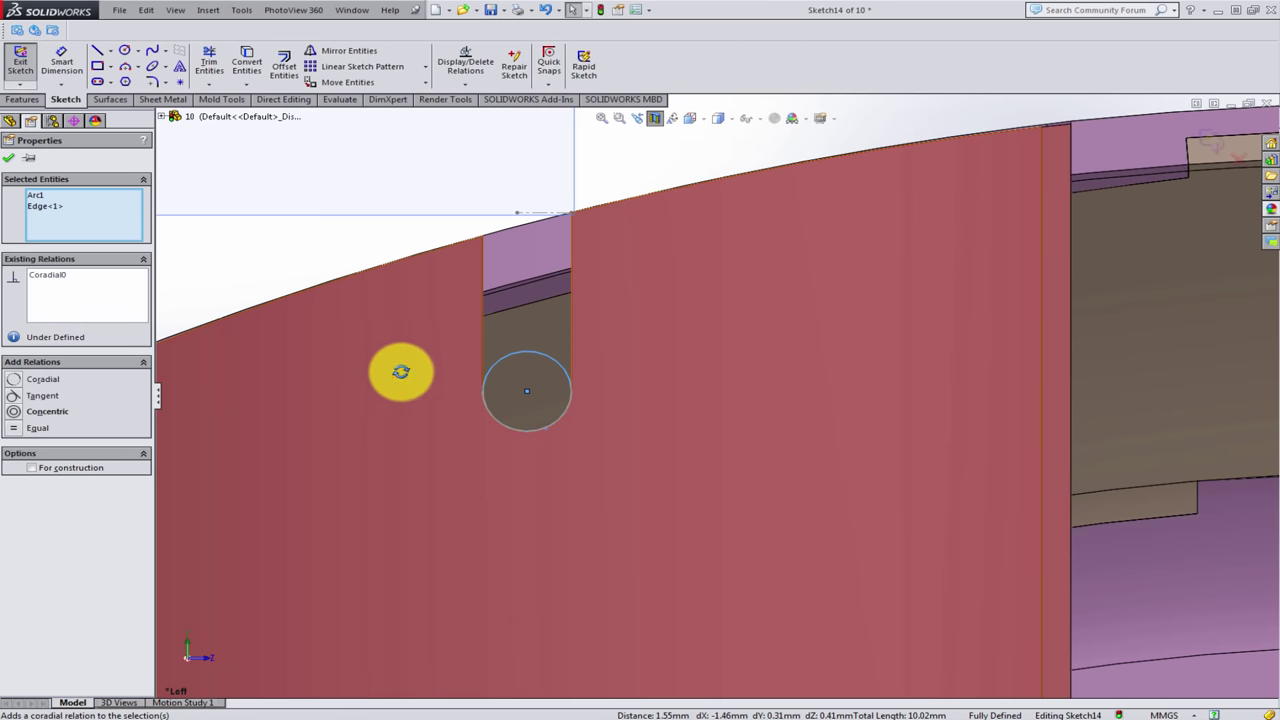
{"action": "middle_click_drag", "start_coordinate": [403, 371], "coordinate": [162, 187]}
{"action": "key", "text": "Escape"}
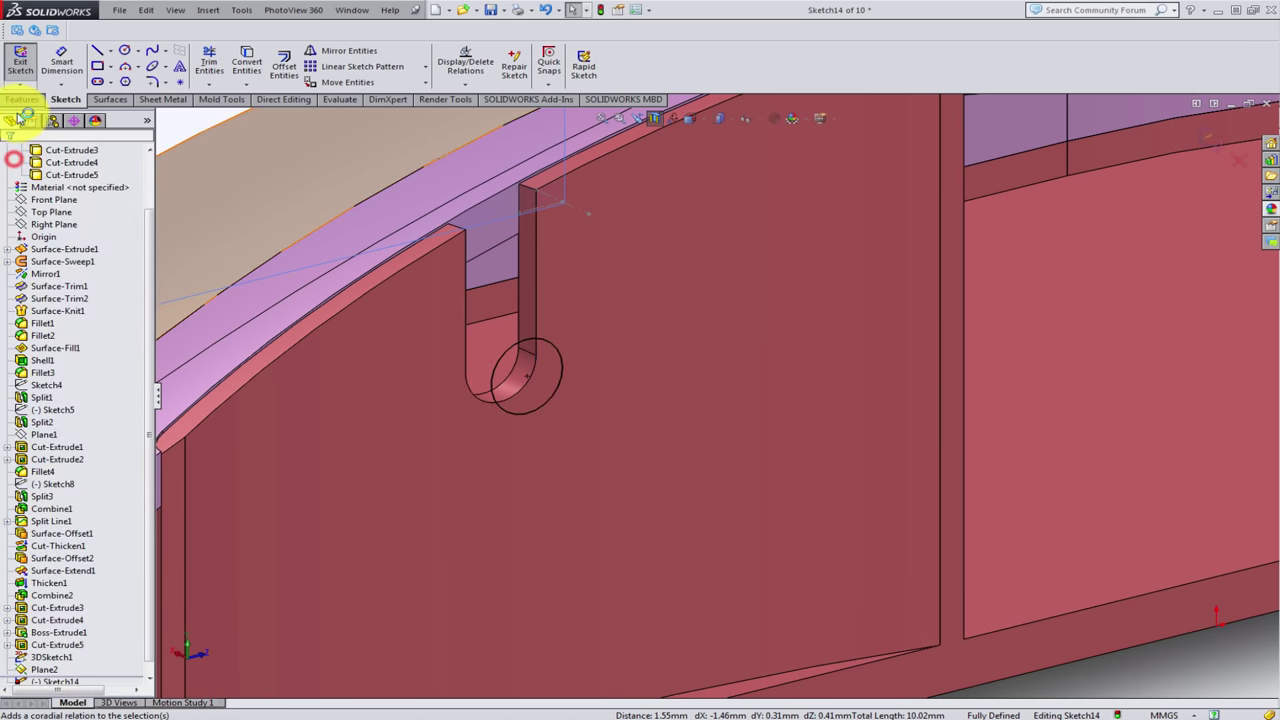
{"action": "left_click", "coordinate": [22, 99]}
{"action": "left_click", "coordinate": [27, 75]}
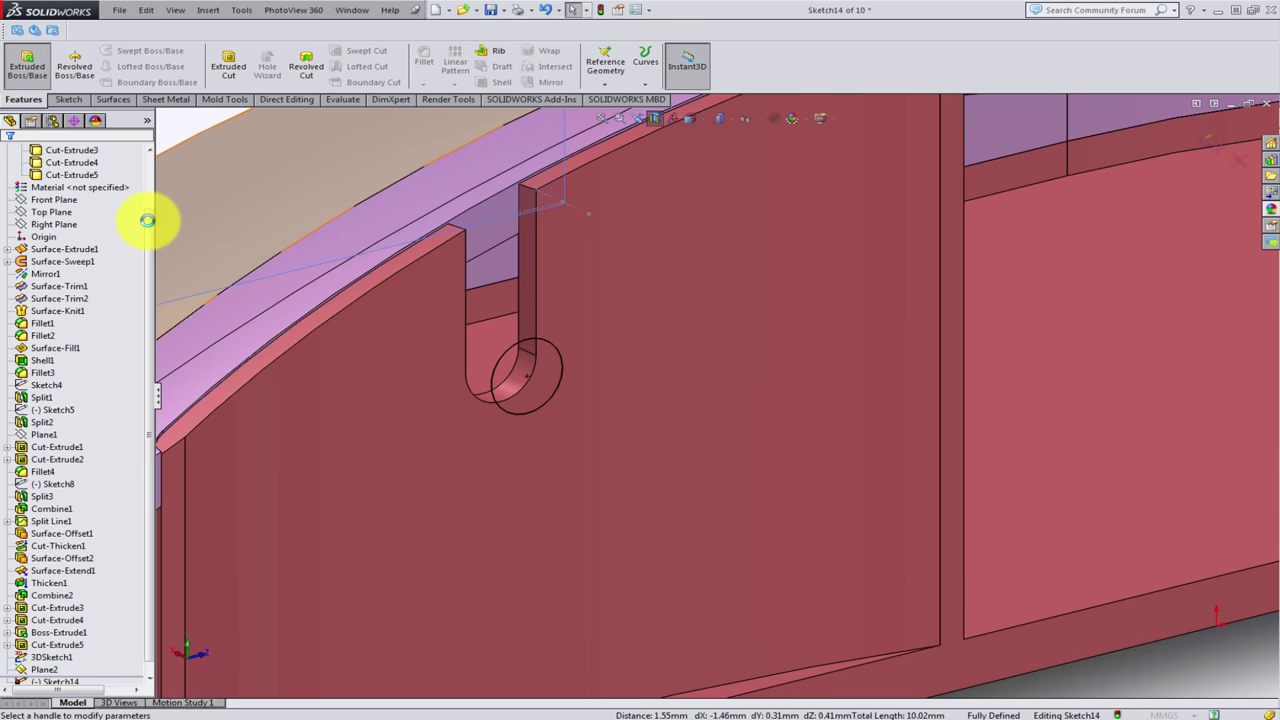
- Set the extrusion to Blind 3.00 mm, with Direction 2 also at 3.00 mm
{"action": "left_click", "coordinate": [108, 237]}
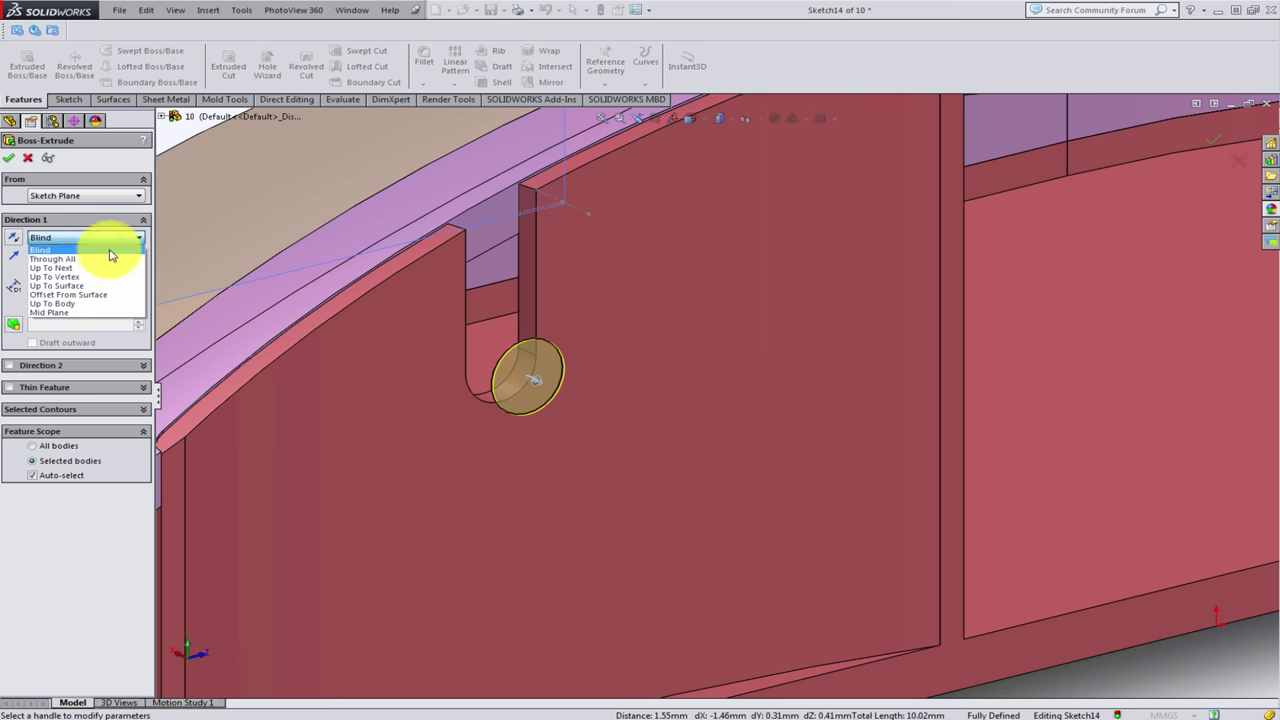
{"action": "left_click", "coordinate": [108, 240]}
{"action": "left_click", "coordinate": [73, 287]}
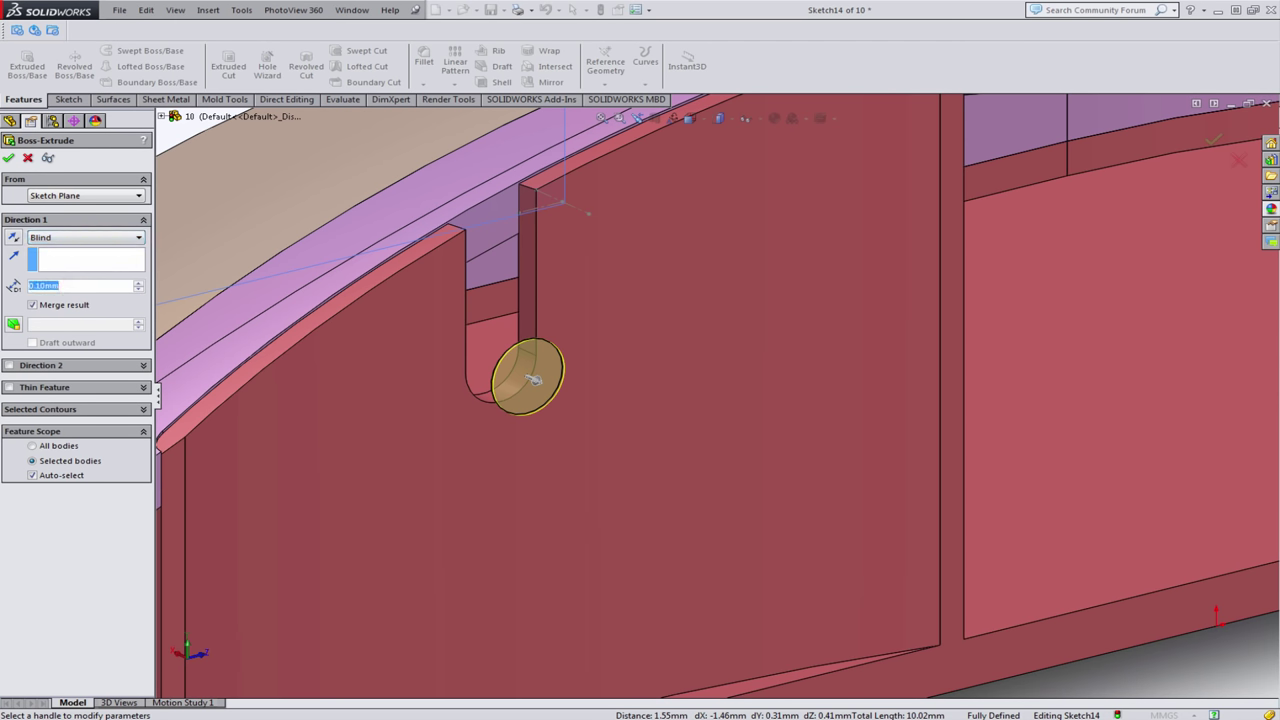
{"action": "type", "text": "3"}
{"action": "key", "text": "Return"}
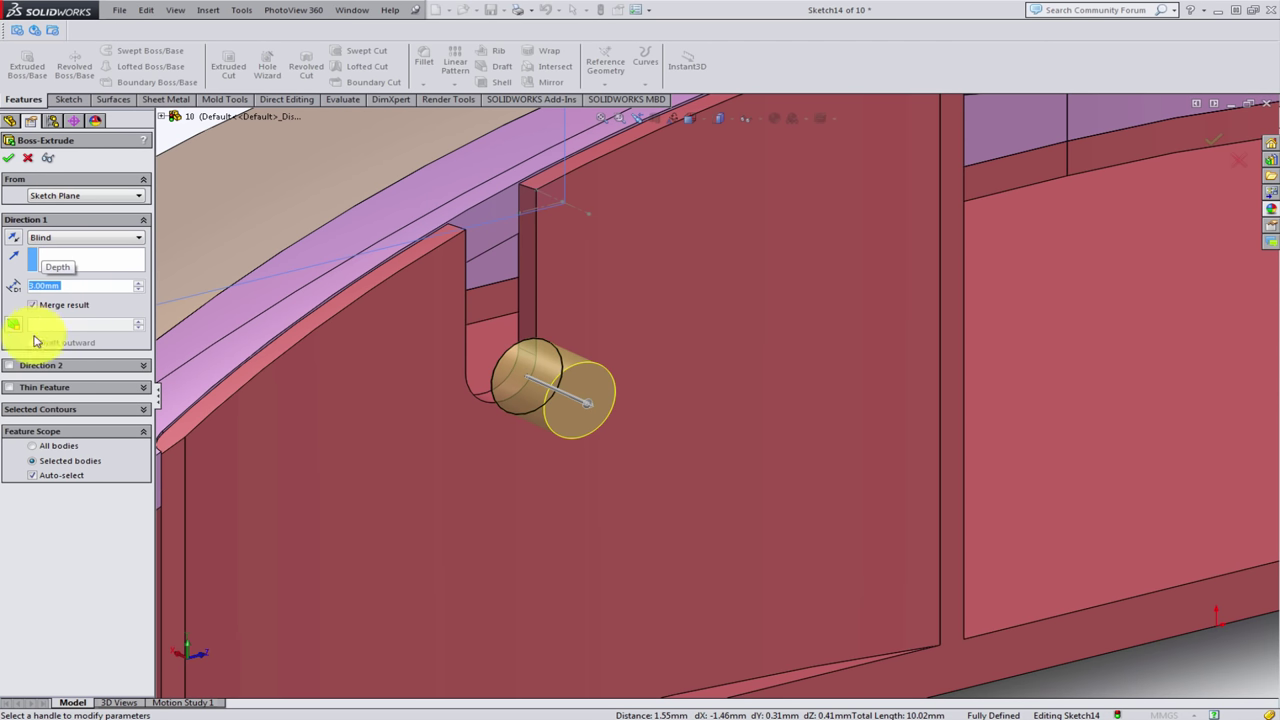
{"action": "left_click", "coordinate": [10, 366]}
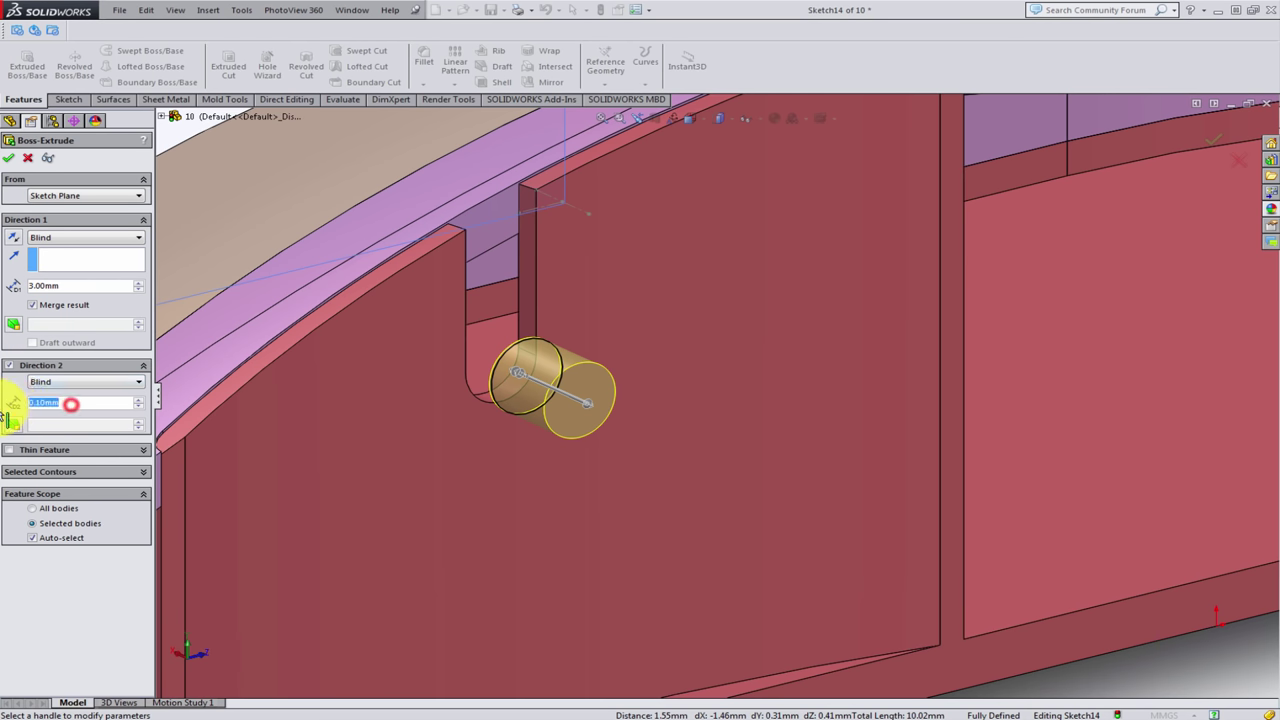
{"action": "type", "text": "3"}
{"action": "key", "text": "Return"}
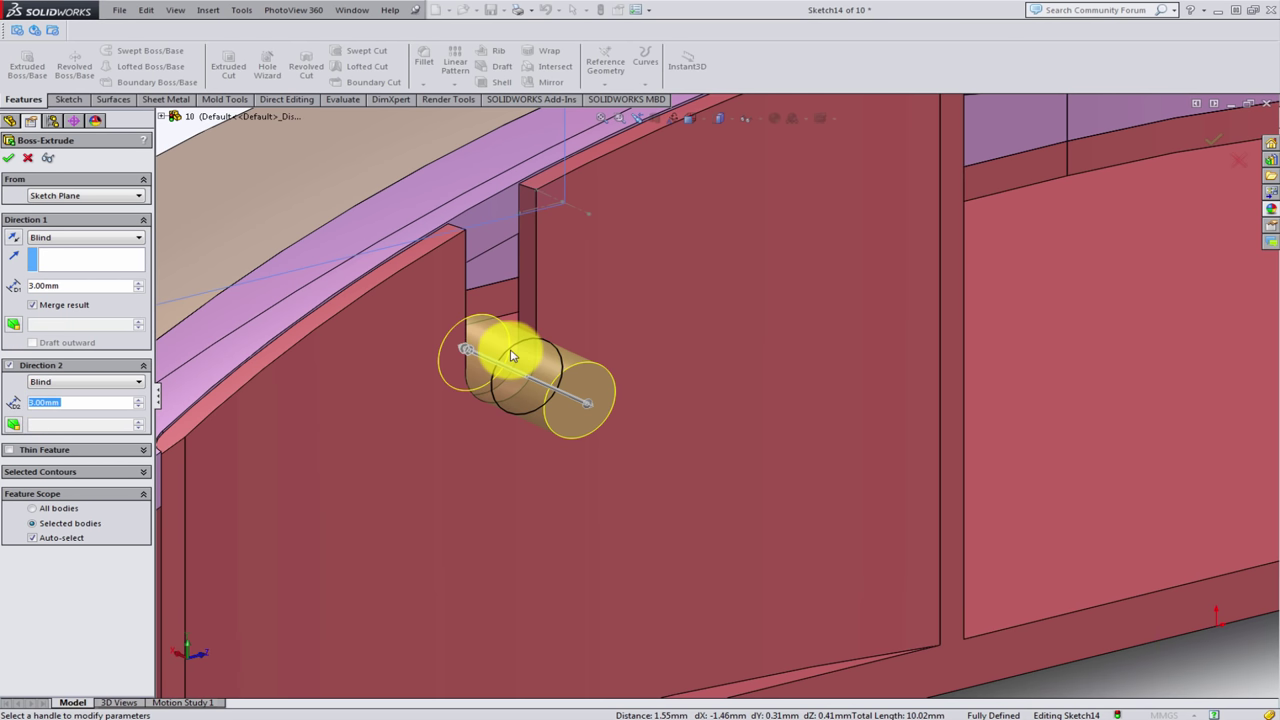
{"action": "middle_click_drag", "start_coordinate": [537, 320], "coordinate": [546, 333]}
{"action": "scroll", "coordinate": [556, 390], "scroll_direction": "up", "scroll_amount": 3}
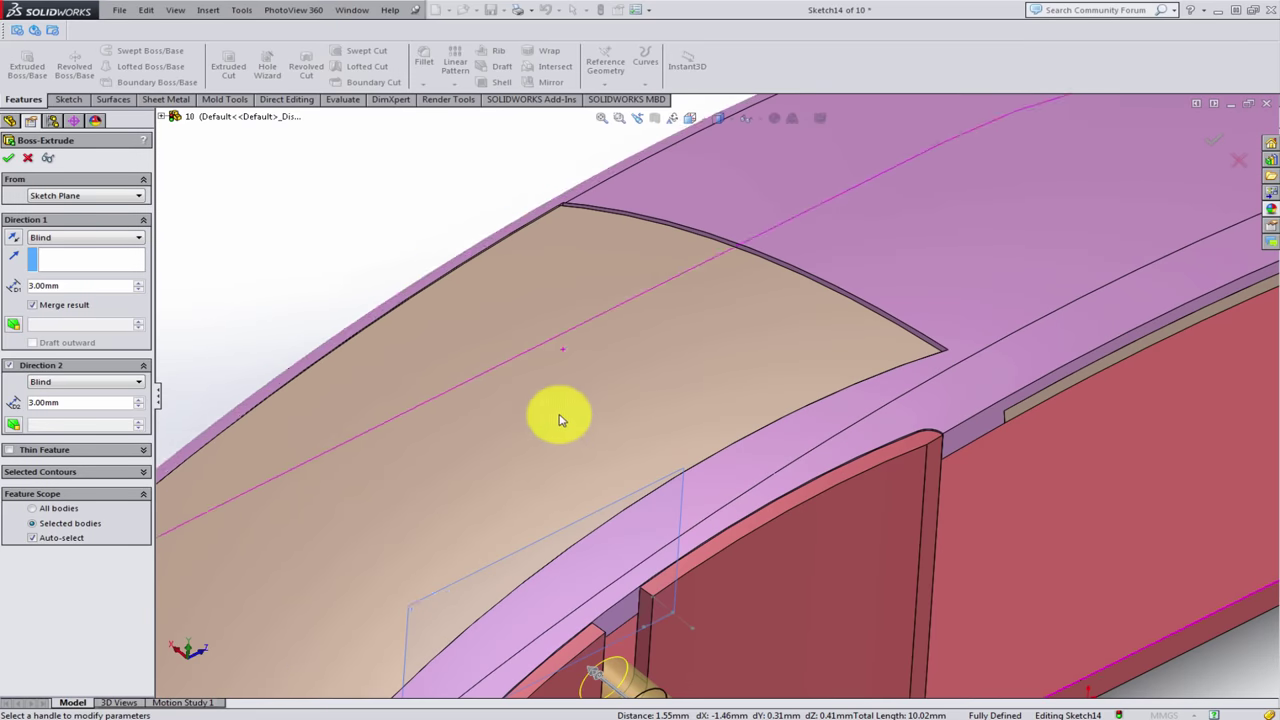
{"action": "scroll", "coordinate": [674, 660], "scroll_direction": "up", "scroll_amount": 2}
{"action": "scroll", "coordinate": [771, 543], "scroll_direction": "up", "scroll_amount": 2}
{"action": "scroll", "coordinate": [450, 345], "scroll_direction": "down", "scroll_amount": 2}
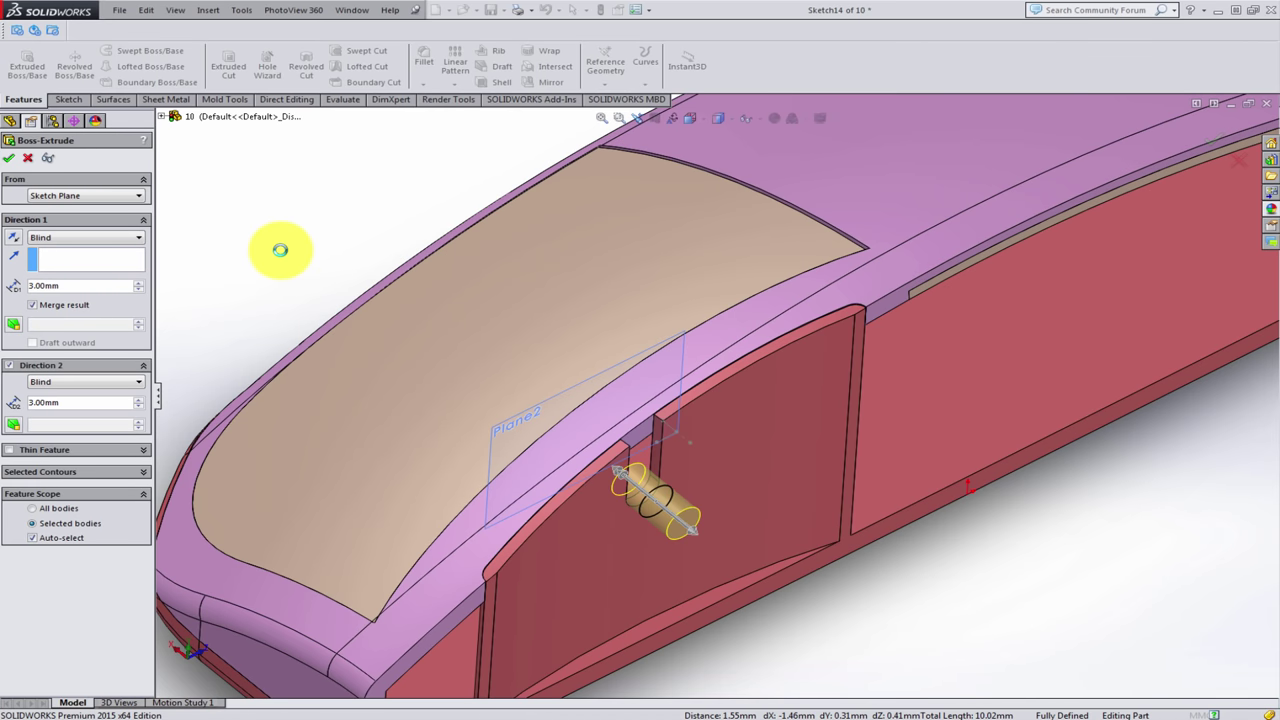
- Create Boss-Extrude2, then edit it to clear Merge result so the pin stays separate
{"action": "left_click", "coordinate": [370, 235]}
{"action": "left_click", "coordinate": [75, 669]}
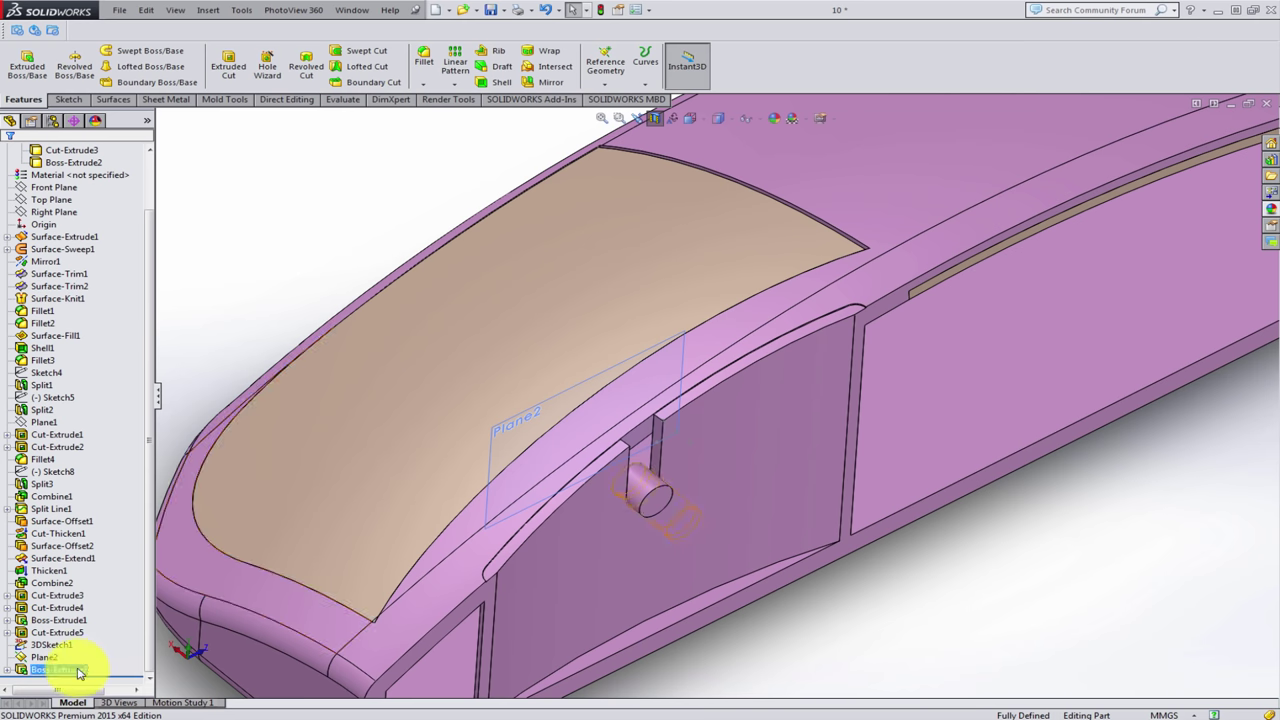
{"action": "left_click", "coordinate": [88, 630]}
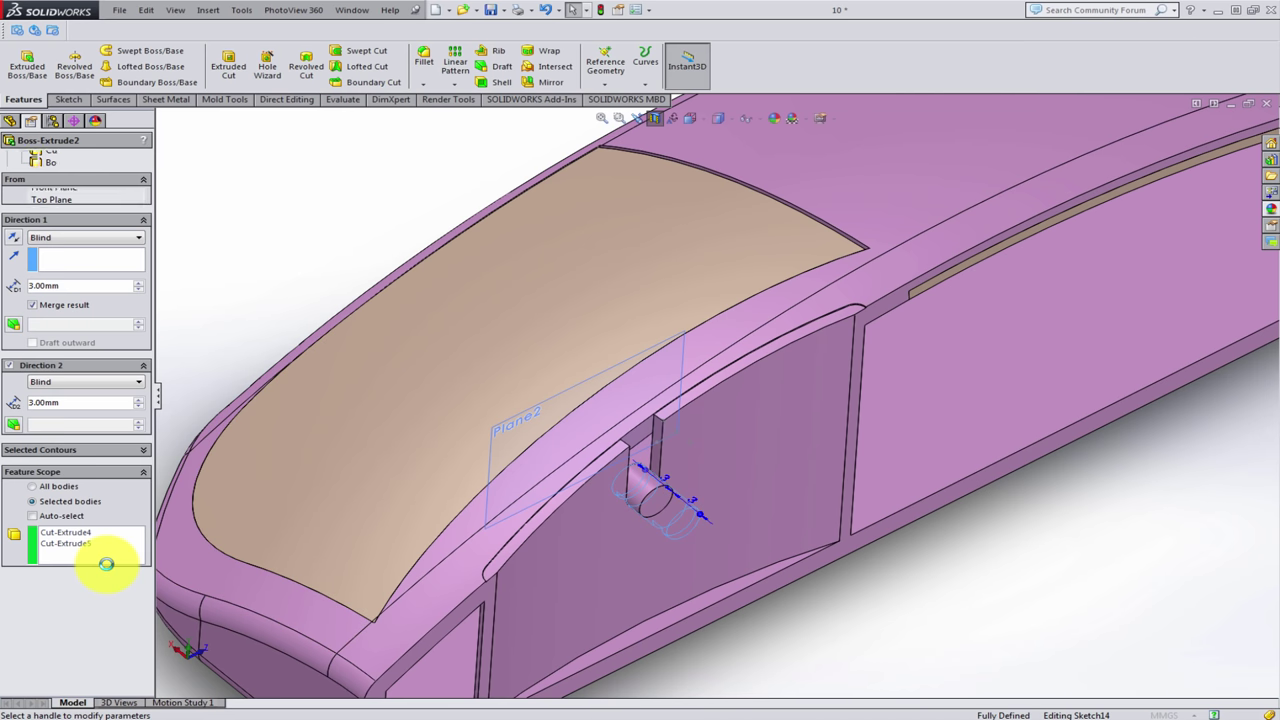
{"action": "left_click", "coordinate": [33, 306]}
{"action": "left_click", "coordinate": [10, 160]}
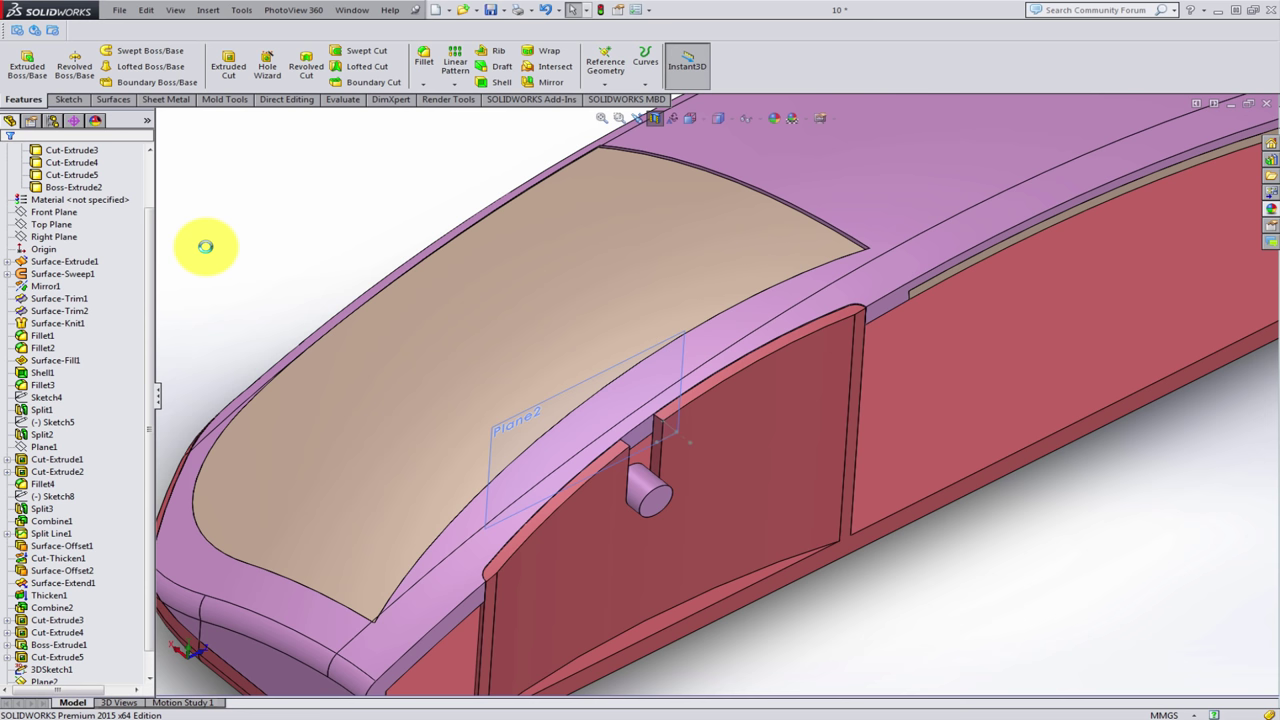
- Hide the red inner bodies and give Boss-Extrude2 a white appearance (RGB 255, 255, 255)
{"action": "left_click", "coordinate": [655, 118]}
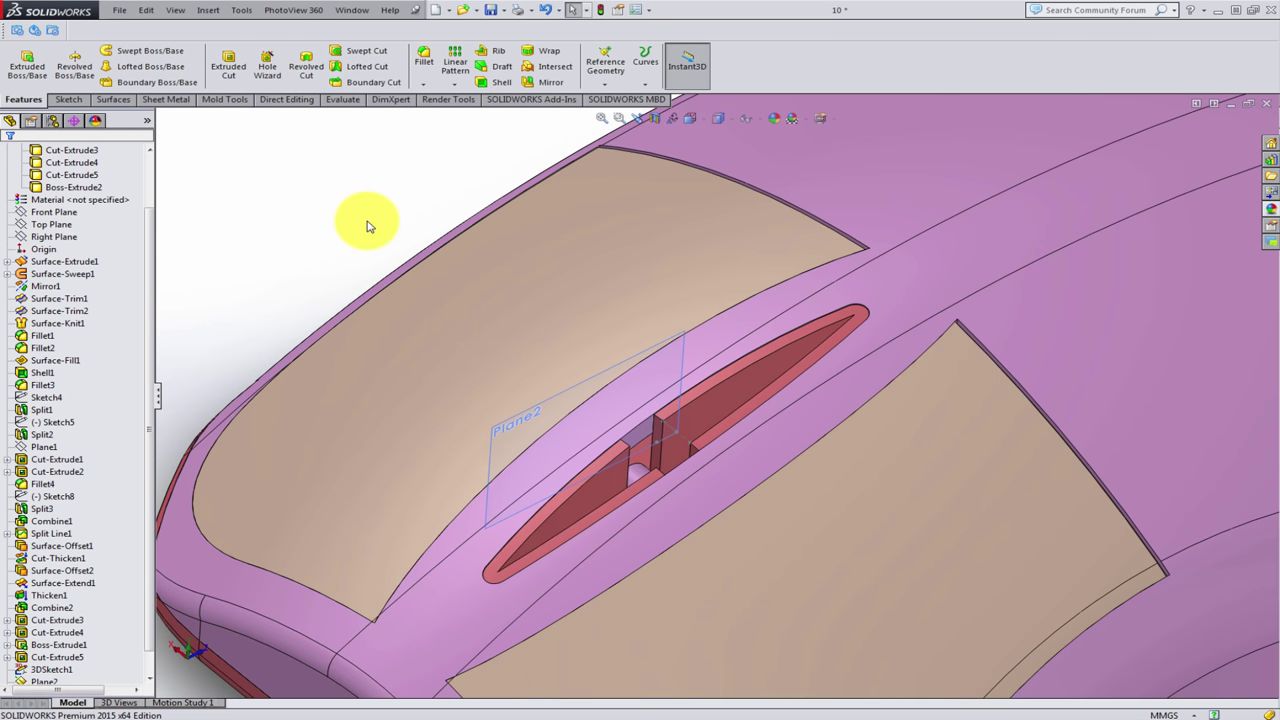
{"action": "scroll", "coordinate": [571, 443], "scroll_direction": "up", "scroll_amount": 3}
{"action": "scroll", "coordinate": [749, 451], "scroll_direction": "down", "scroll_amount": 5}
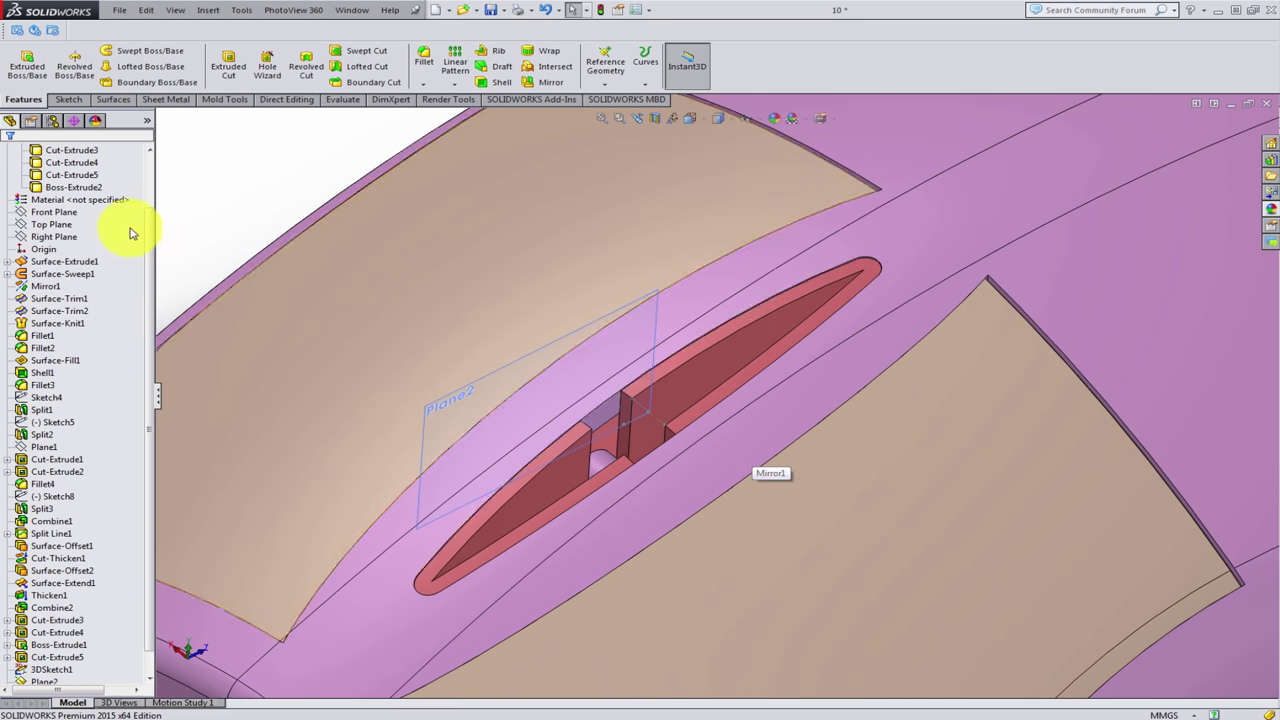
{"action": "left_click", "coordinate": [100, 190]}
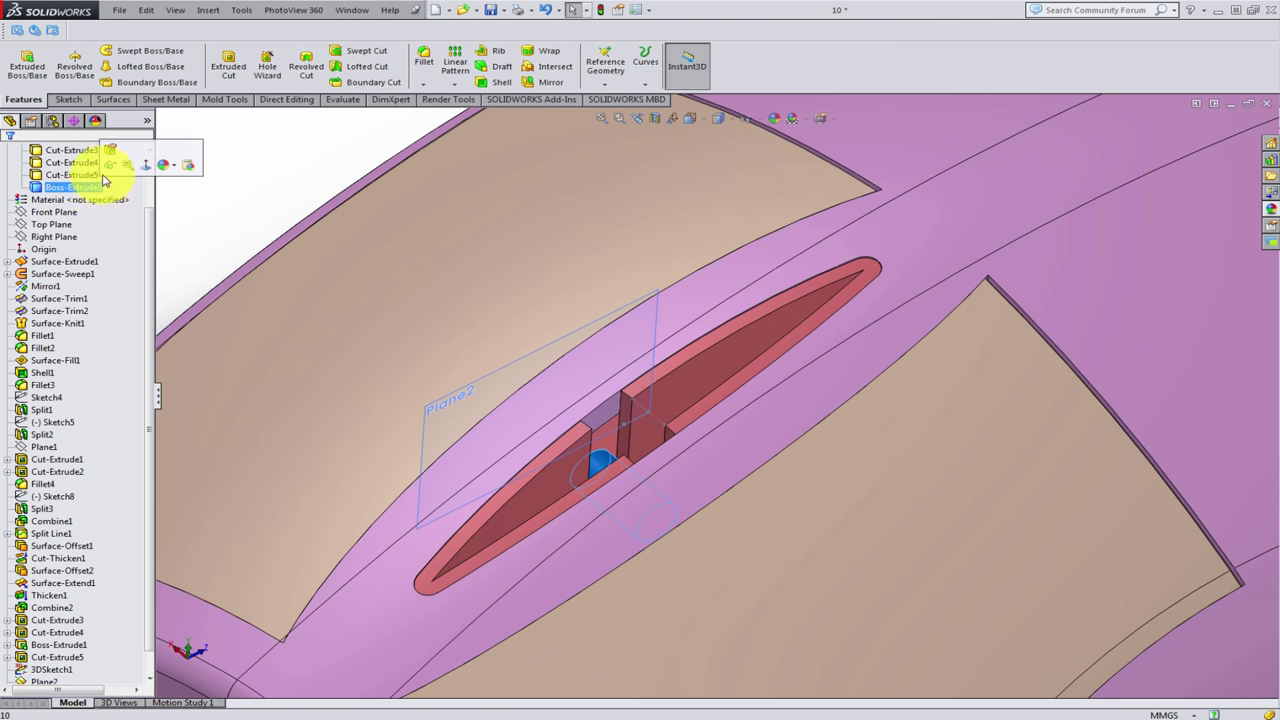
{"action": "left_click", "coordinate": [163, 165]}
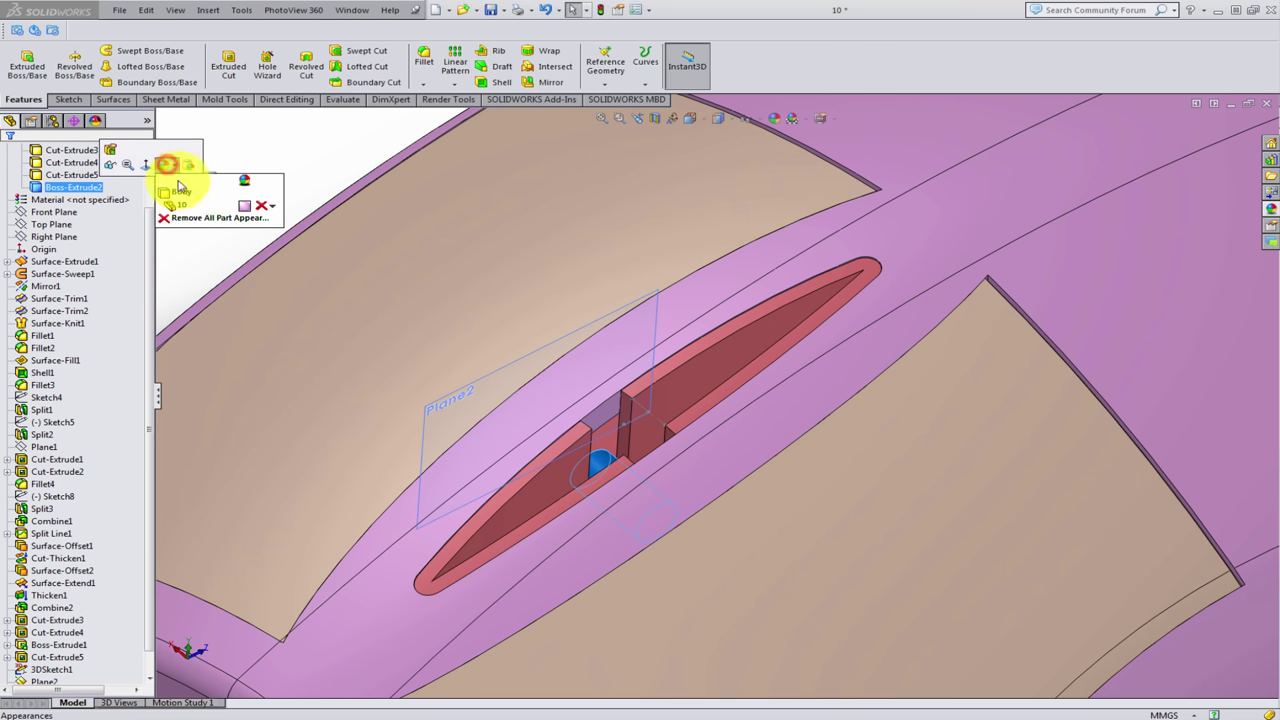
{"action": "left_click", "coordinate": [243, 210]}
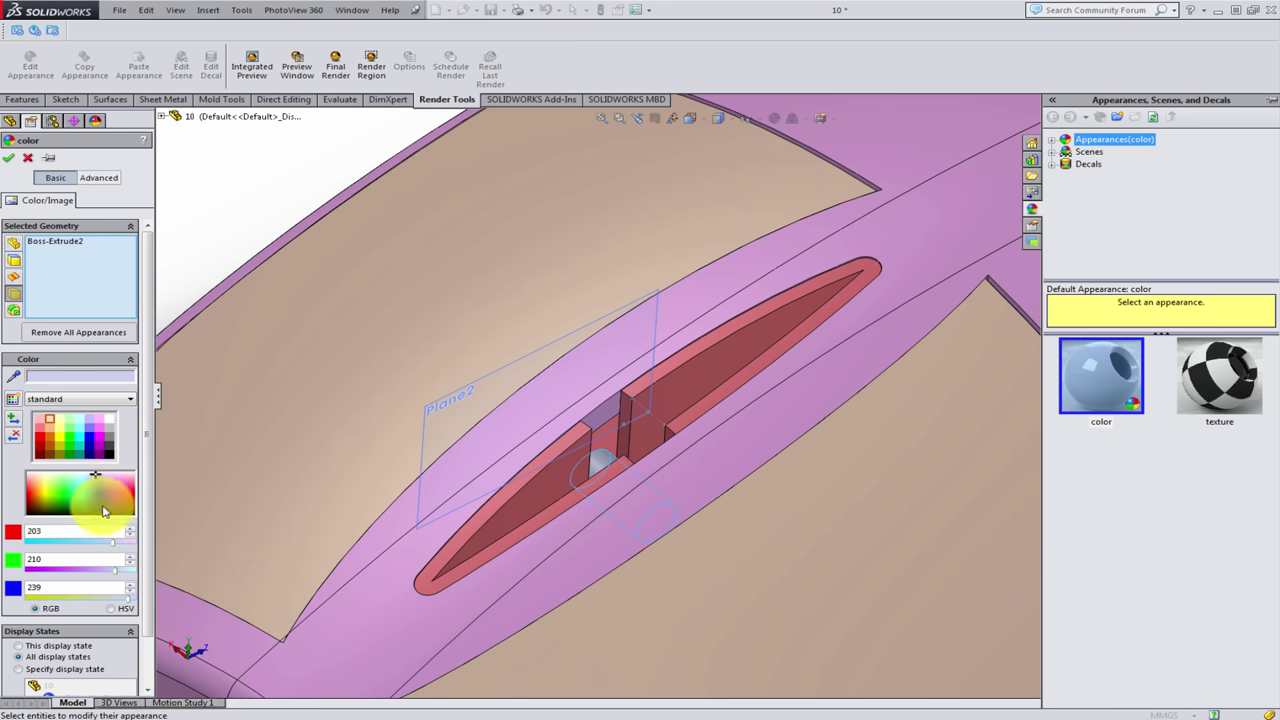
{"action": "left_click", "coordinate": [8, 157]}
- Collapse the appearances pane and tilt the mouse model slightly
{"action": "scroll", "coordinate": [651, 457], "scroll_direction": "up", "scroll_amount": 5}
{"action": "scroll", "coordinate": [843, 429], "scroll_direction": "up", "scroll_amount": 3}
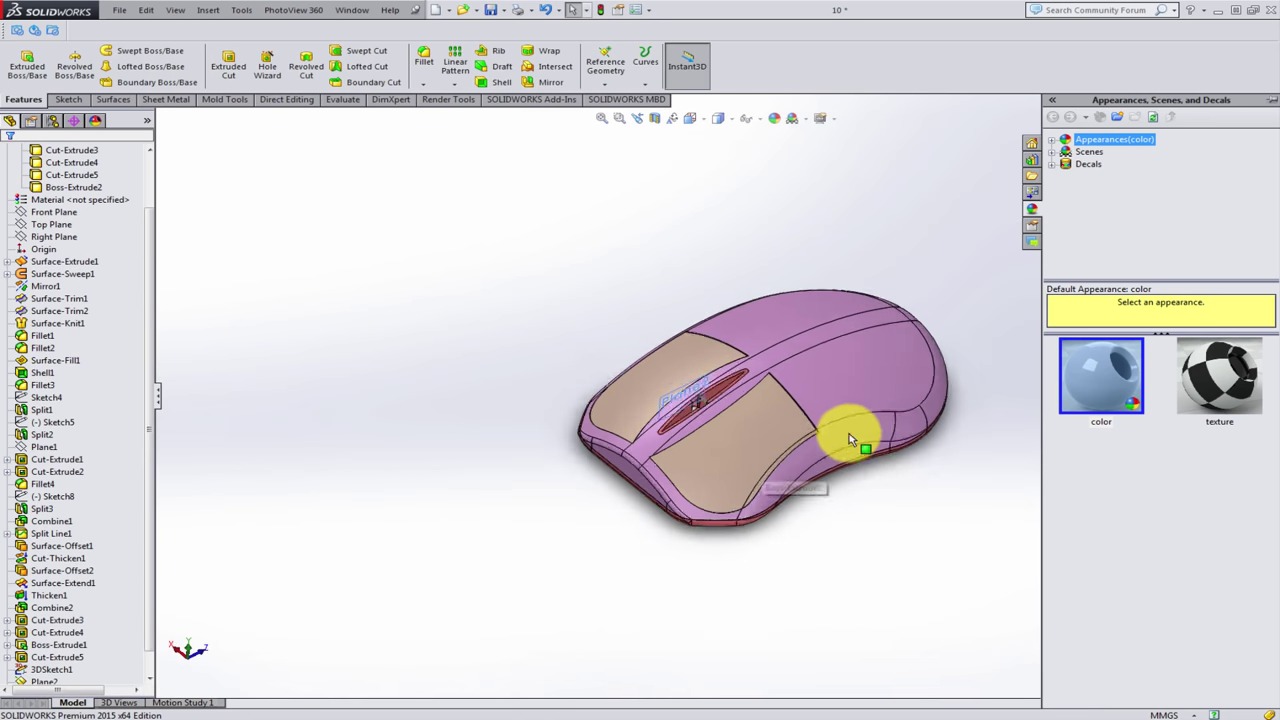
{"action": "scroll", "coordinate": [786, 351], "scroll_direction": "down", "scroll_amount": 2}
{"action": "scroll", "coordinate": [786, 351], "scroll_direction": "down", "scroll_amount": 1}
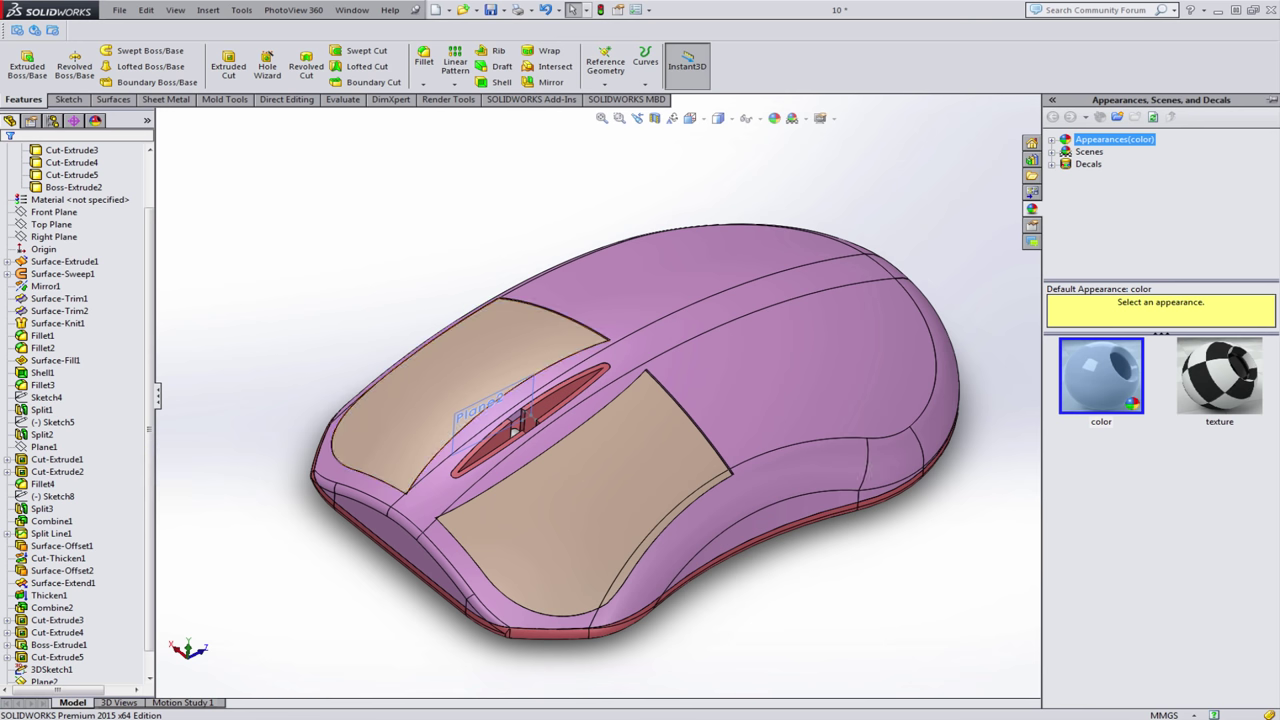
{"action": "left_click", "coordinate": [209, 423]}
{"action": "middle_click_drag", "start_coordinate": [494, 371], "coordinate": [463, 383]}
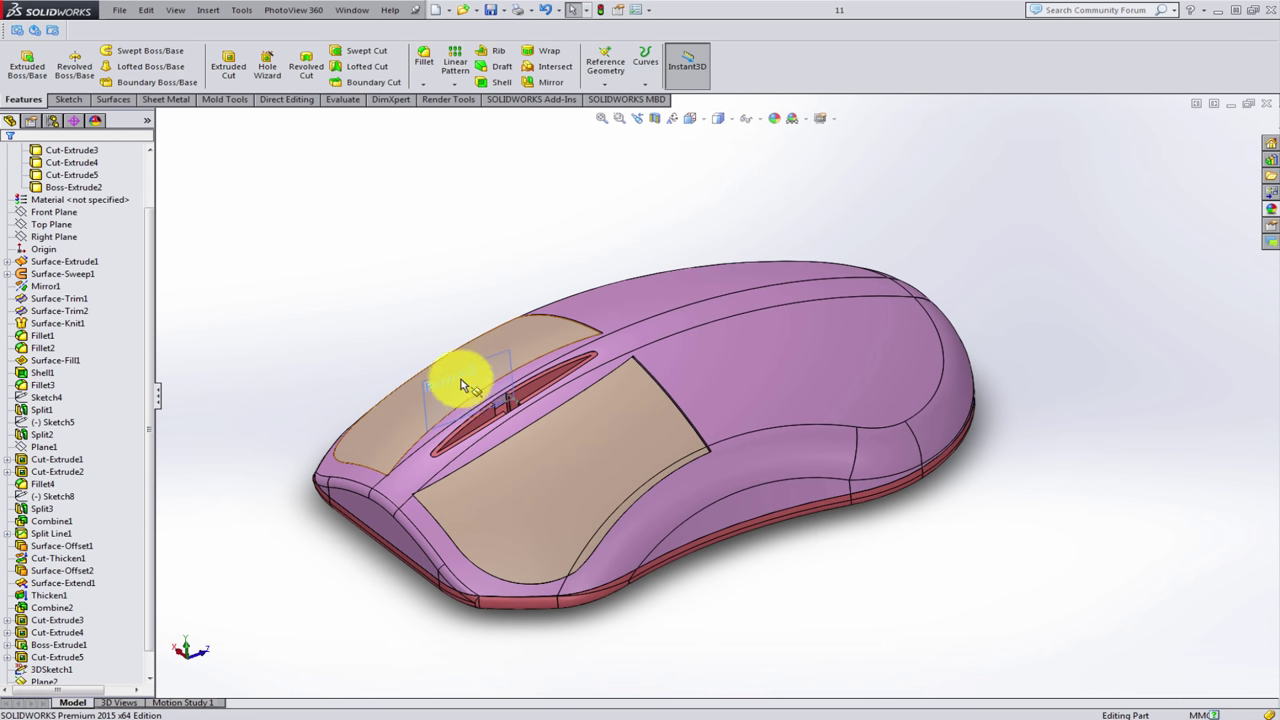
- Start a sketch on Plane2 and section the model open along it
{"action": "left_click", "coordinate": [457, 372]}
{"action": "left_click", "coordinate": [518, 330]}
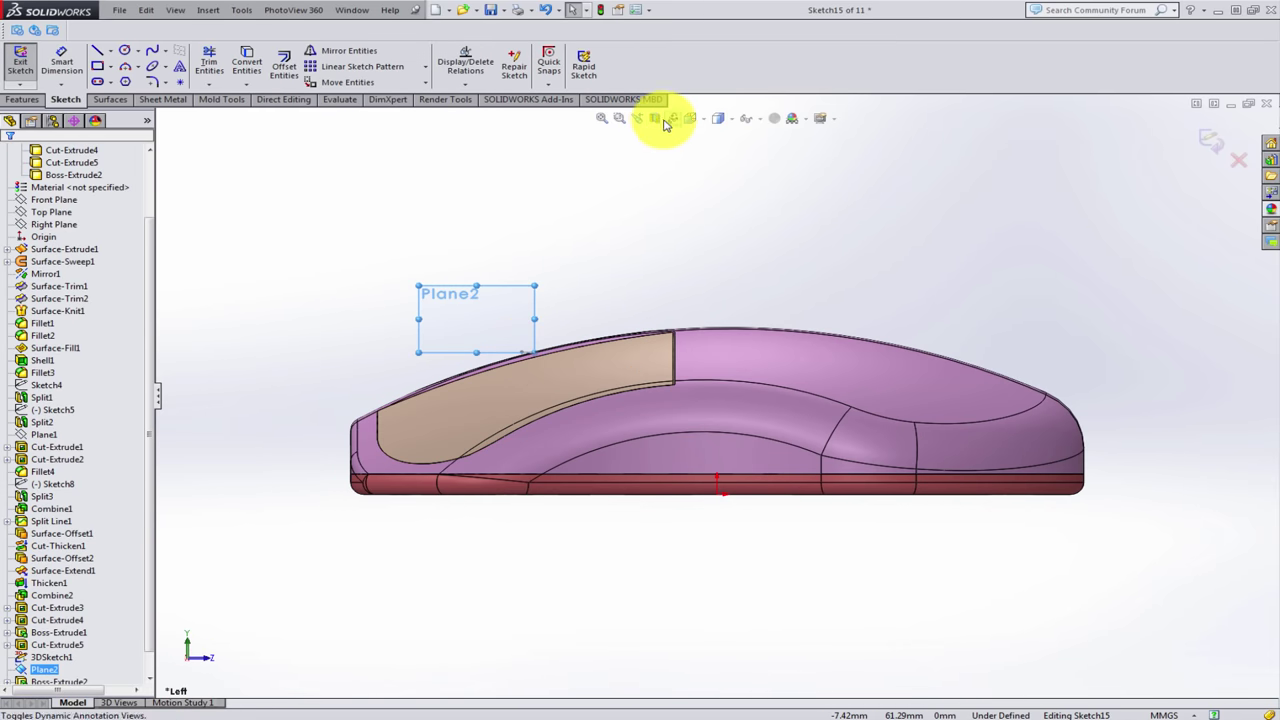
{"action": "left_click", "coordinate": [659, 120]}
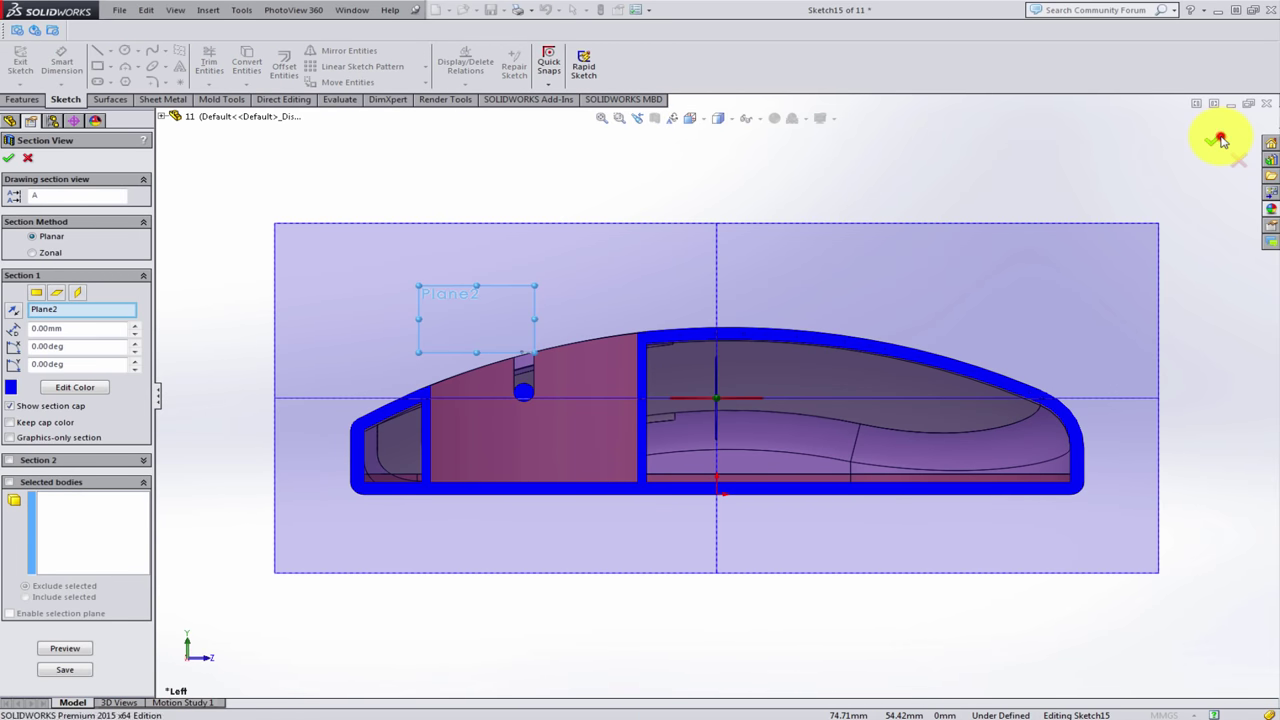
{"action": "left_click", "coordinate": [1220, 140]}
{"action": "scroll", "coordinate": [550, 385], "scroll_direction": "down", "scroll_amount": 2}
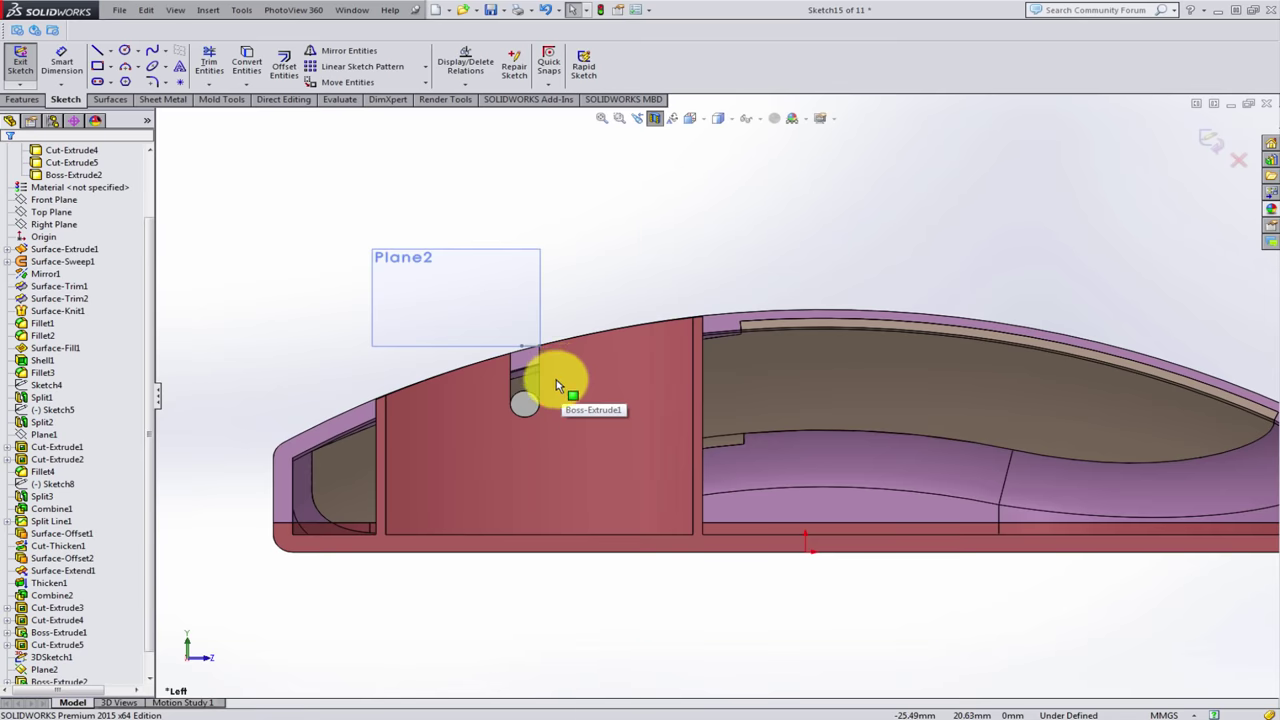
{"action": "scroll", "coordinate": [557, 385], "scroll_direction": "down", "scroll_amount": 2}
{"action": "scroll", "coordinate": [557, 360], "scroll_direction": "down", "scroll_amount": 1}
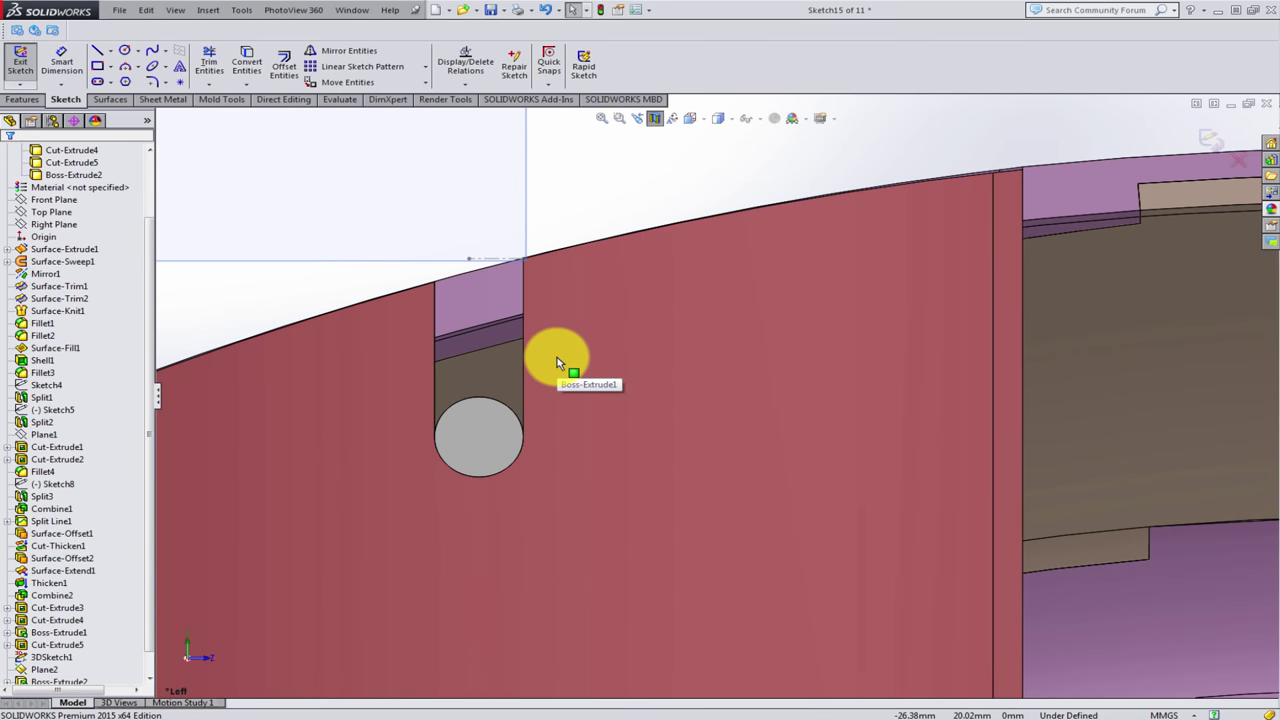
- Draw a circle around the slot cylinder and make it concentric with the cylinder's edge
{"action": "left_click", "coordinate": [124, 58]}
{"action": "left_click", "coordinate": [479, 437]}
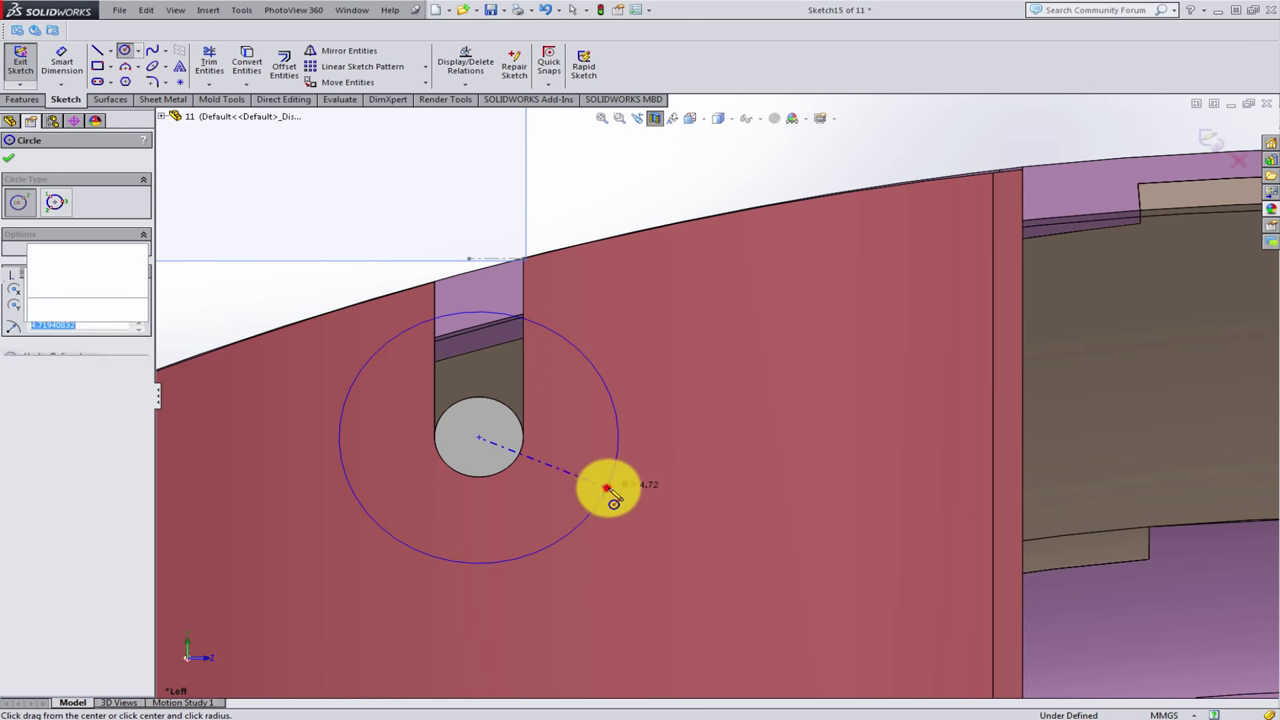
{"action": "left_click", "coordinate": [607, 488]}
{"action": "key", "text": "Escape"}
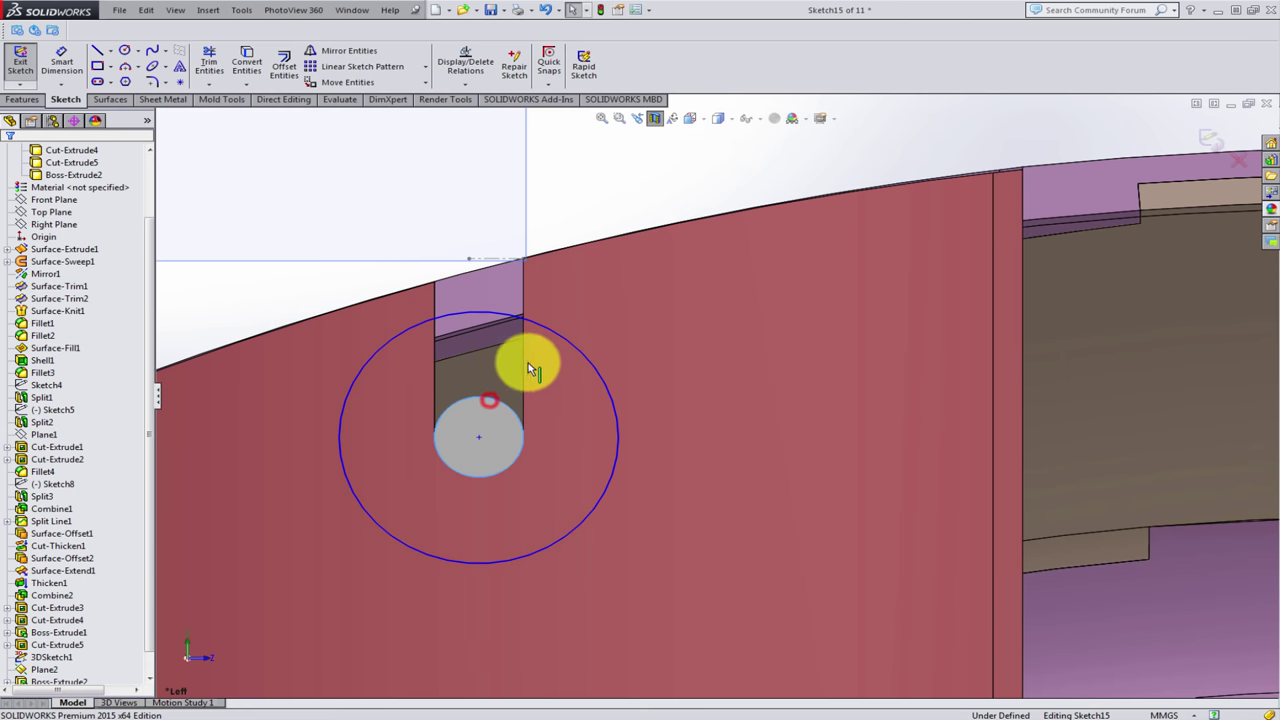
{"action": "left_click", "coordinate": [552, 328]}
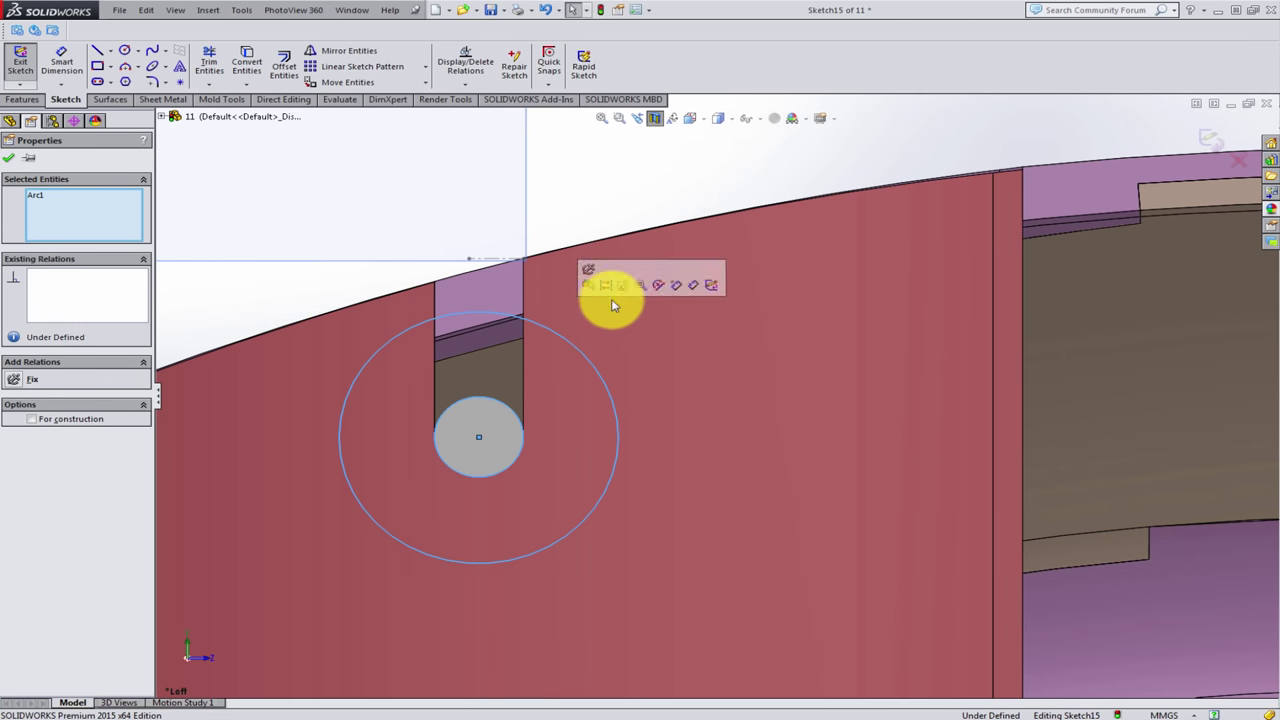
{"action": "left_click", "coordinate": [553, 204]}
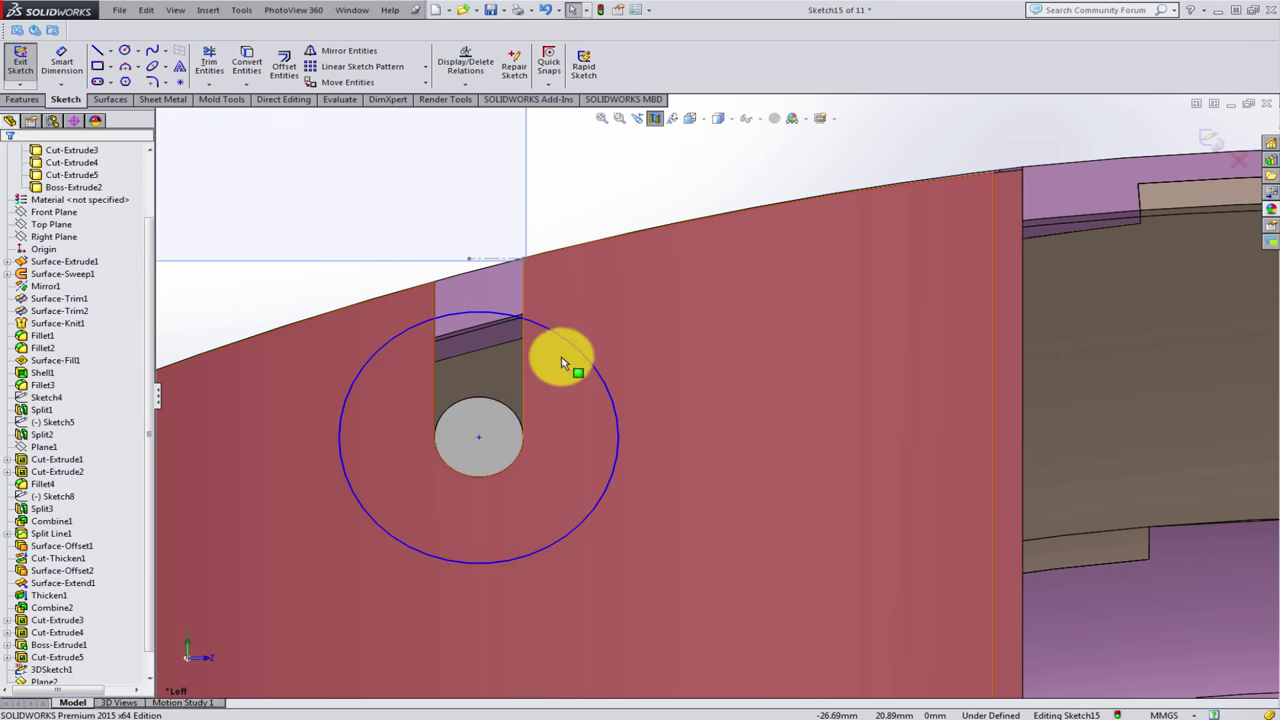
{"action": "middle_click_drag", "start_coordinate": [561, 363], "coordinate": [563, 374]}
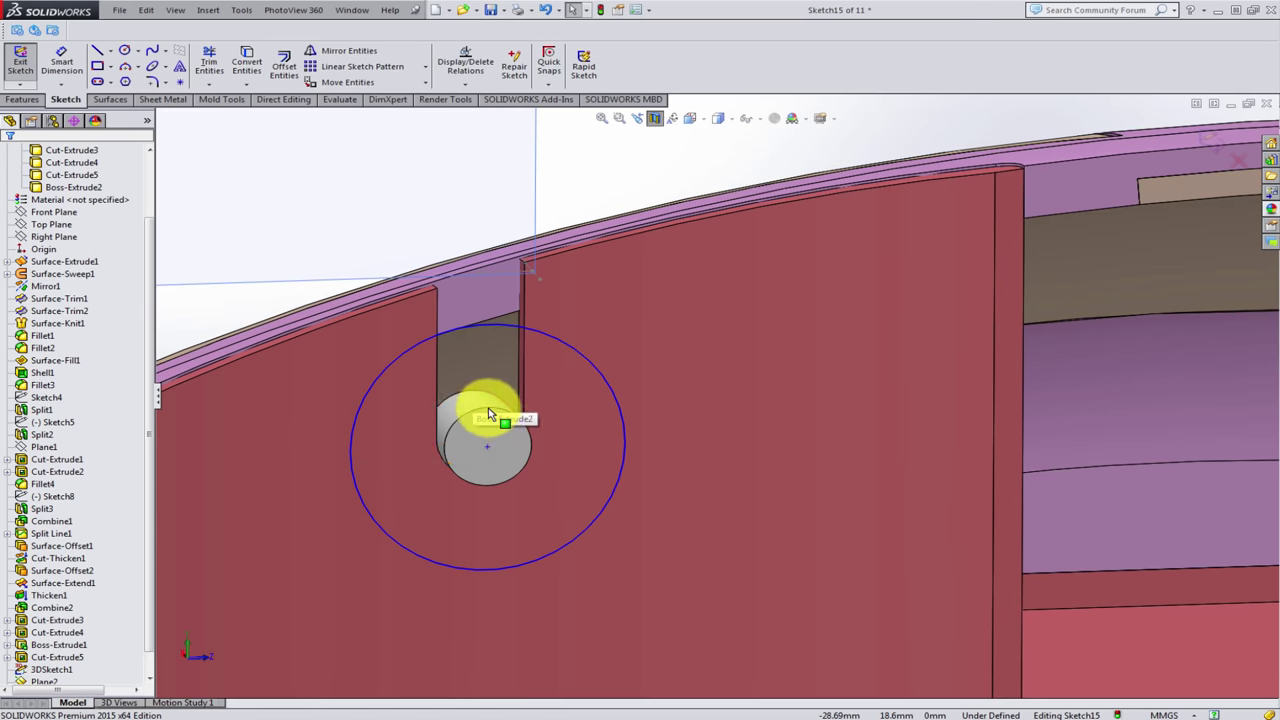
{"action": "middle_click_drag", "start_coordinate": [490, 422], "coordinate": [482, 395]}
{"action": "left_click", "coordinate": [497, 385]}
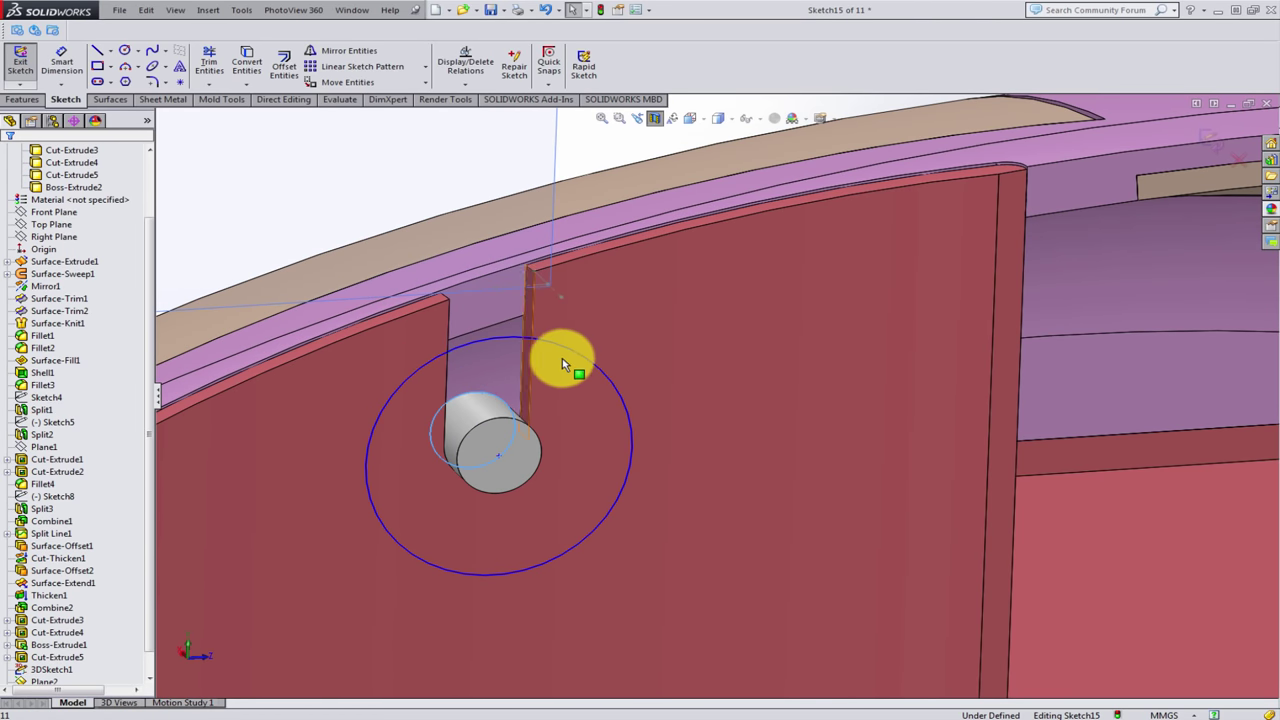
{"action": "left_click", "coordinate": [572, 355], "text": "ctrl"}
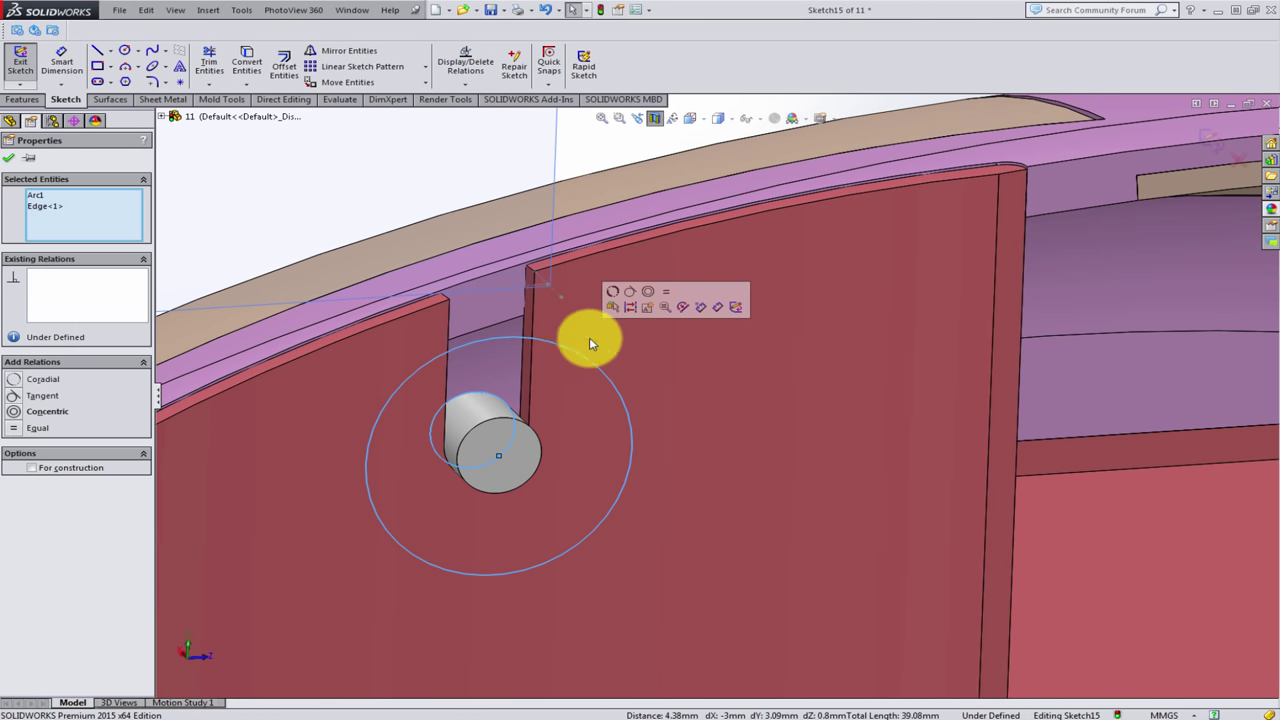
{"action": "left_click", "coordinate": [645, 298]}
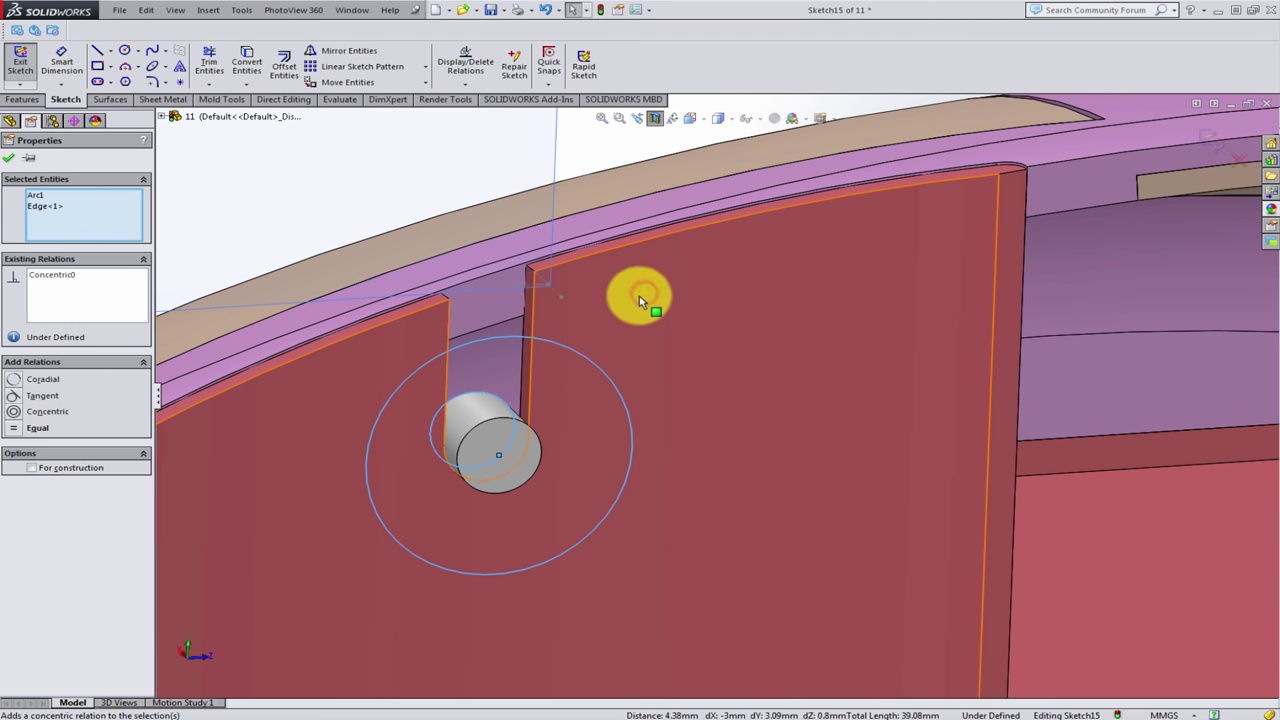
- Dimension the circle's diameter to 15 mm
{"action": "left_click", "coordinate": [56, 64]}
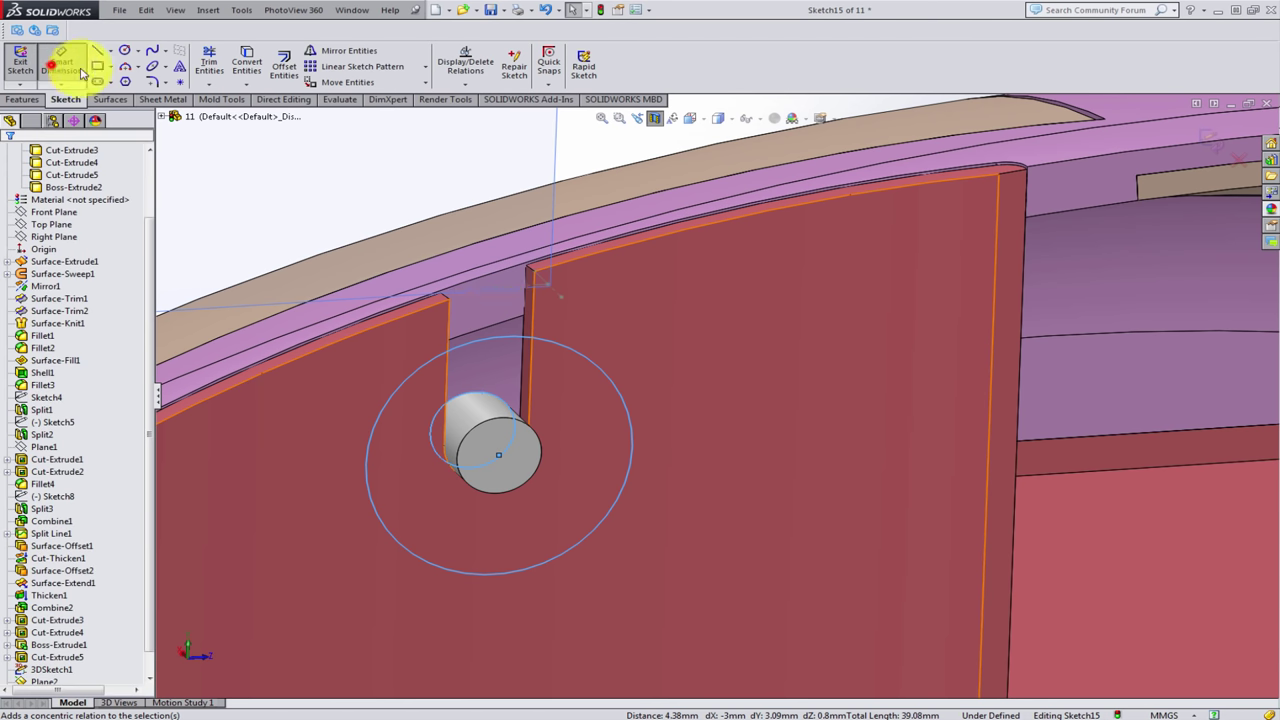
{"action": "left_click", "coordinate": [593, 363]}
{"action": "left_click", "coordinate": [668, 347]}
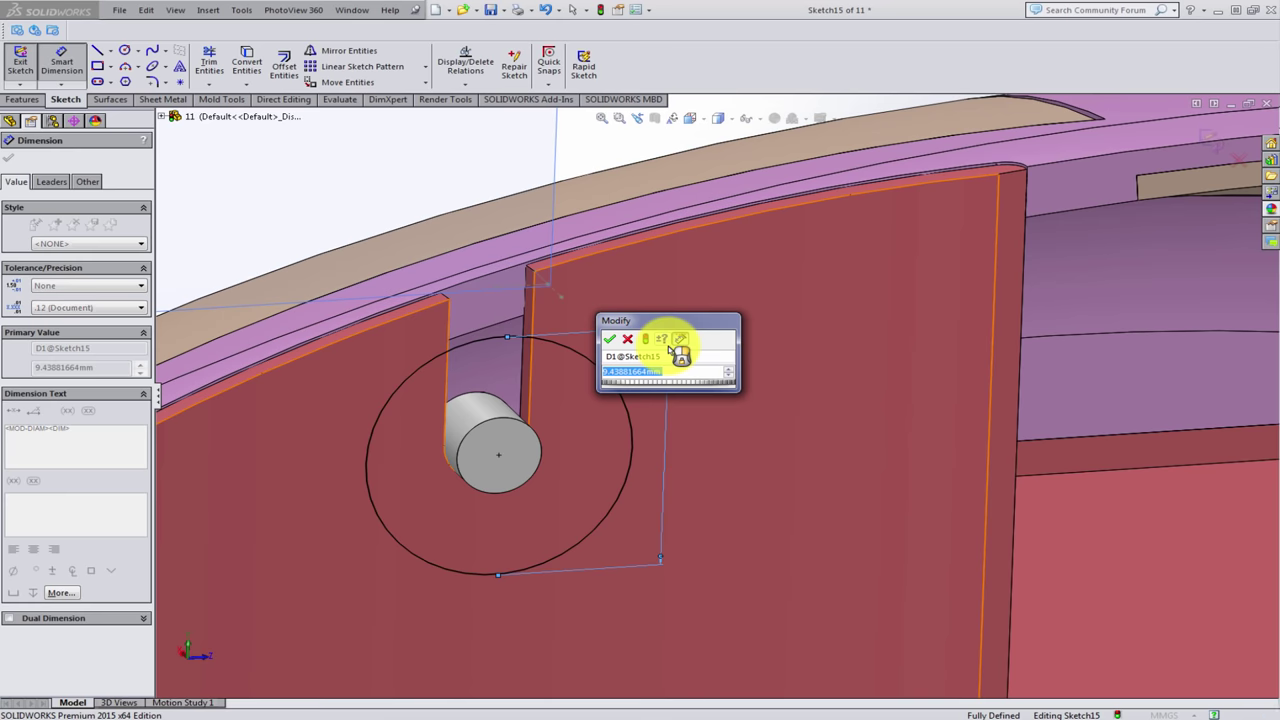
{"action": "type", "text": "15"}
{"action": "key", "text": "Return"}
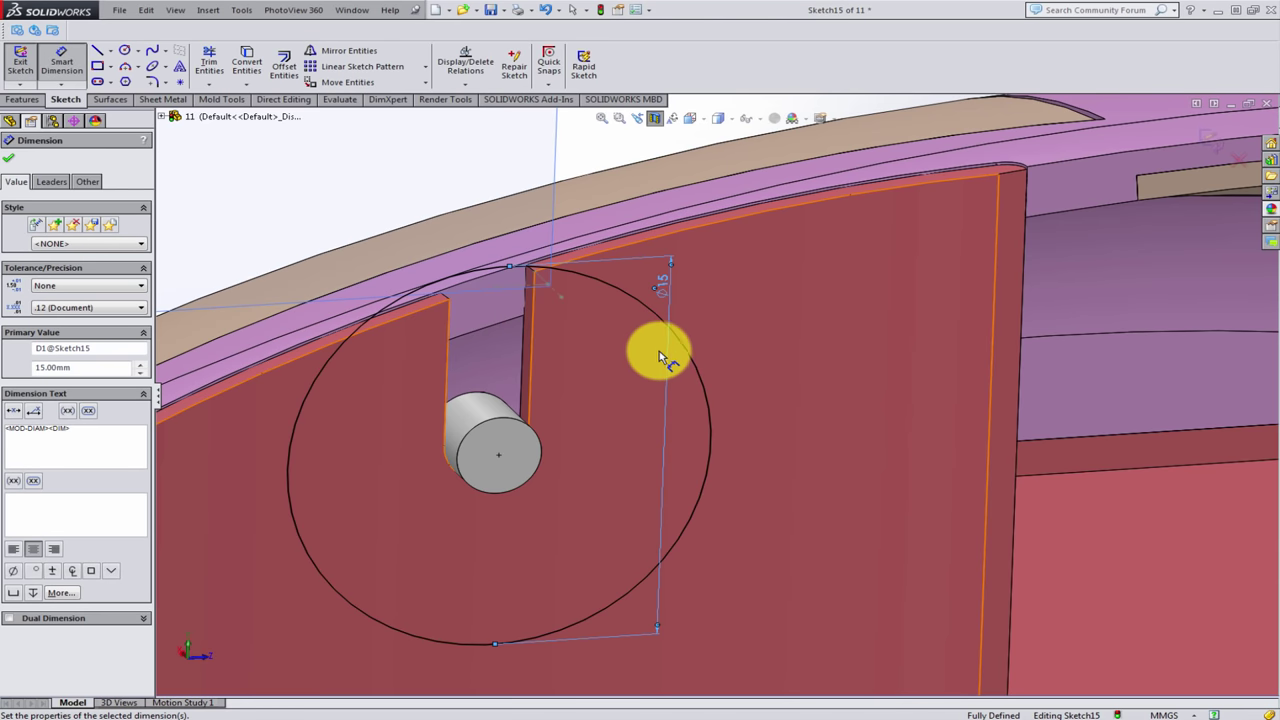
{"action": "scroll", "coordinate": [660, 357], "scroll_direction": "up", "scroll_amount": 2}
{"action": "key", "text": "Escape"}
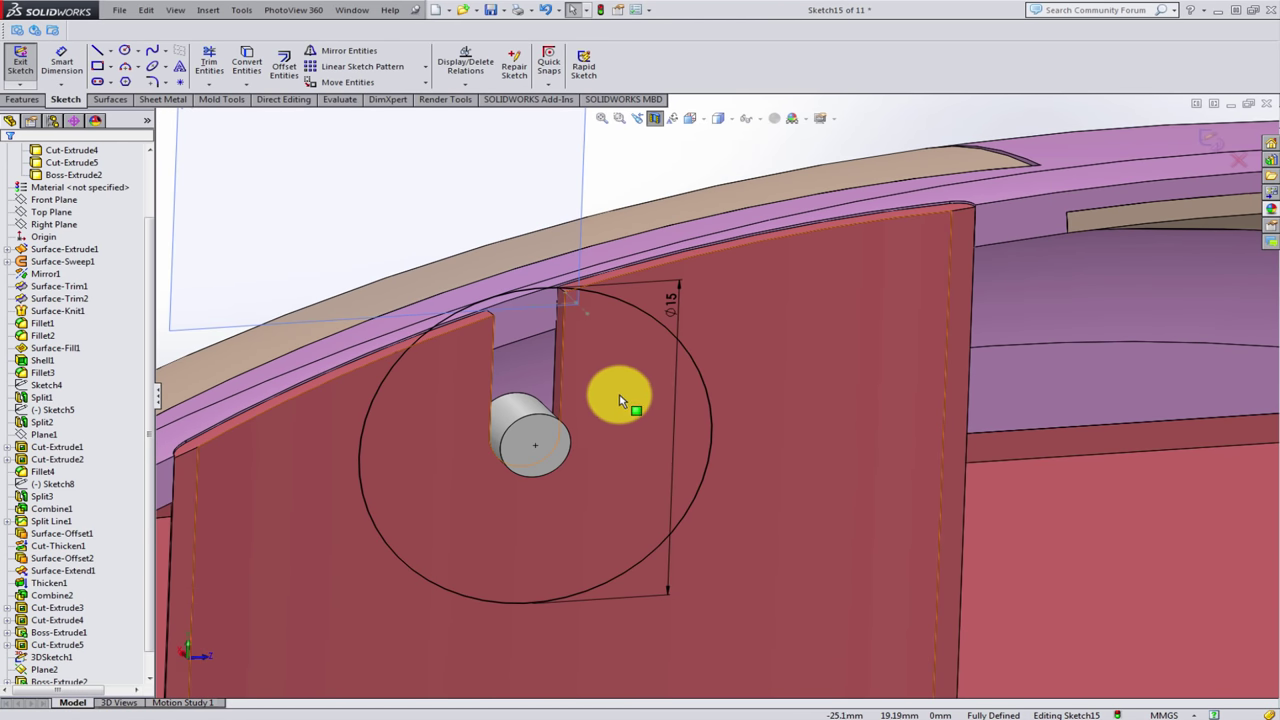
{"action": "middle_click_drag", "start_coordinate": [514, 386], "coordinate": [860, 610]}
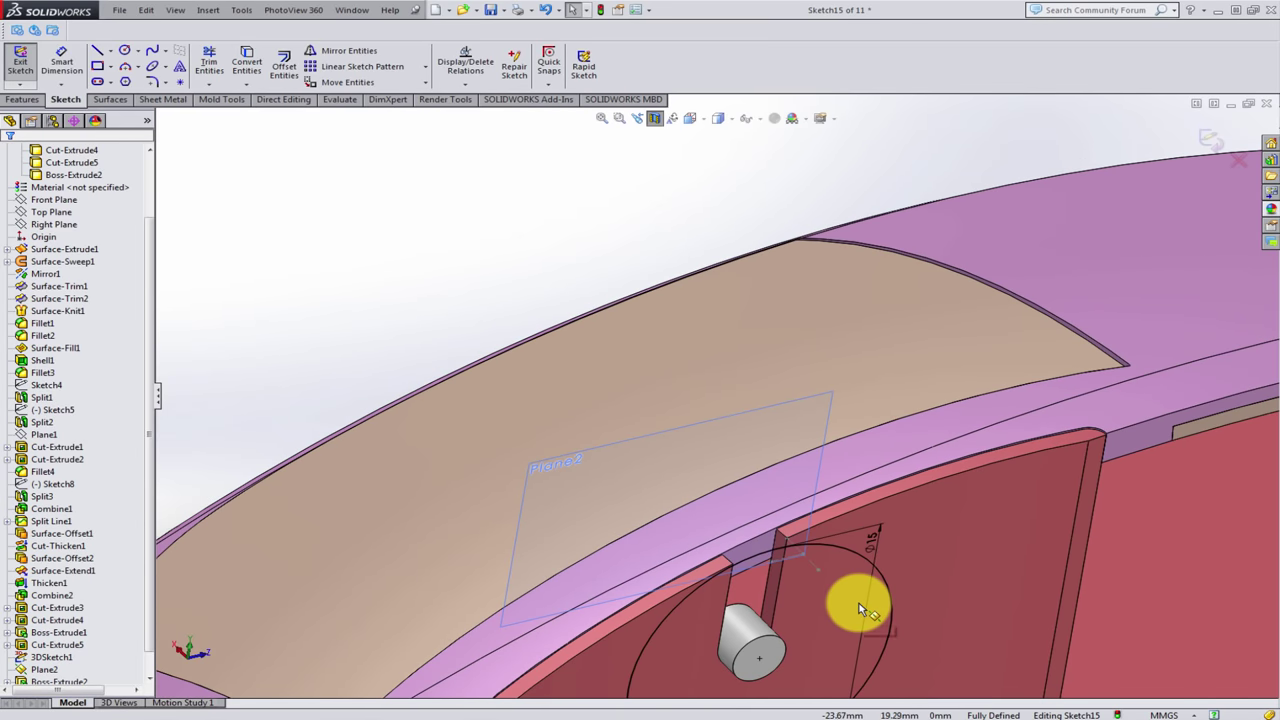
{"action": "scroll", "coordinate": [800, 596], "scroll_direction": "up", "scroll_amount": 3}
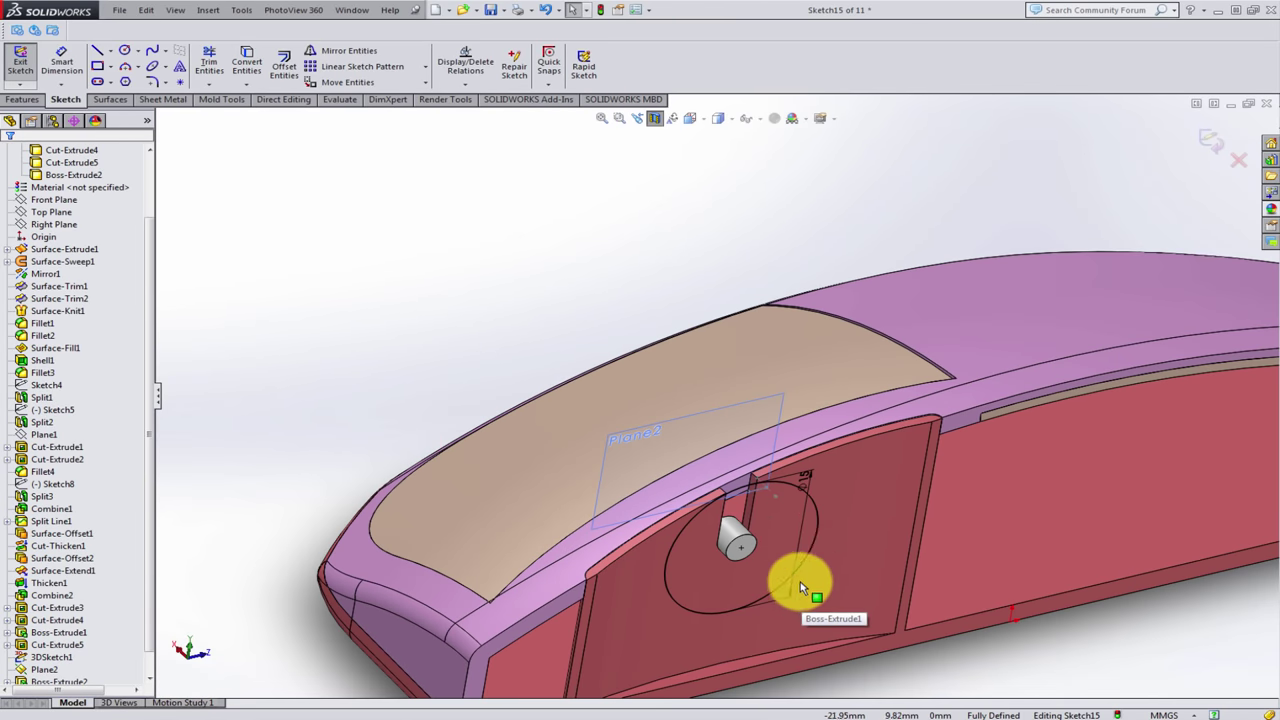
{"action": "scroll", "coordinate": [790, 585], "scroll_direction": "down", "scroll_amount": 2}
{"action": "middle_click_drag", "start_coordinate": [808, 543], "coordinate": [830, 642]}
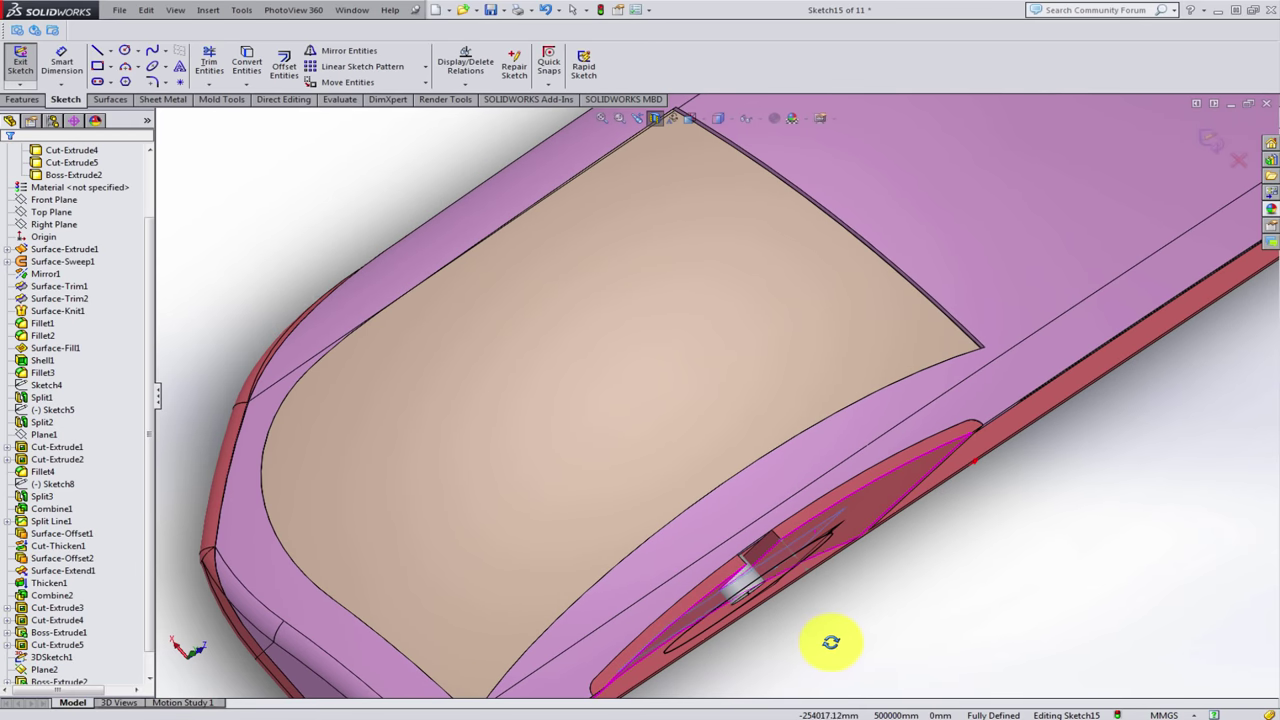
- Extrude the circle sketch in the flipped direction with an Offset From Surface end condition
{"action": "left_click", "coordinate": [21, 99]}
{"action": "left_click", "coordinate": [27, 76]}
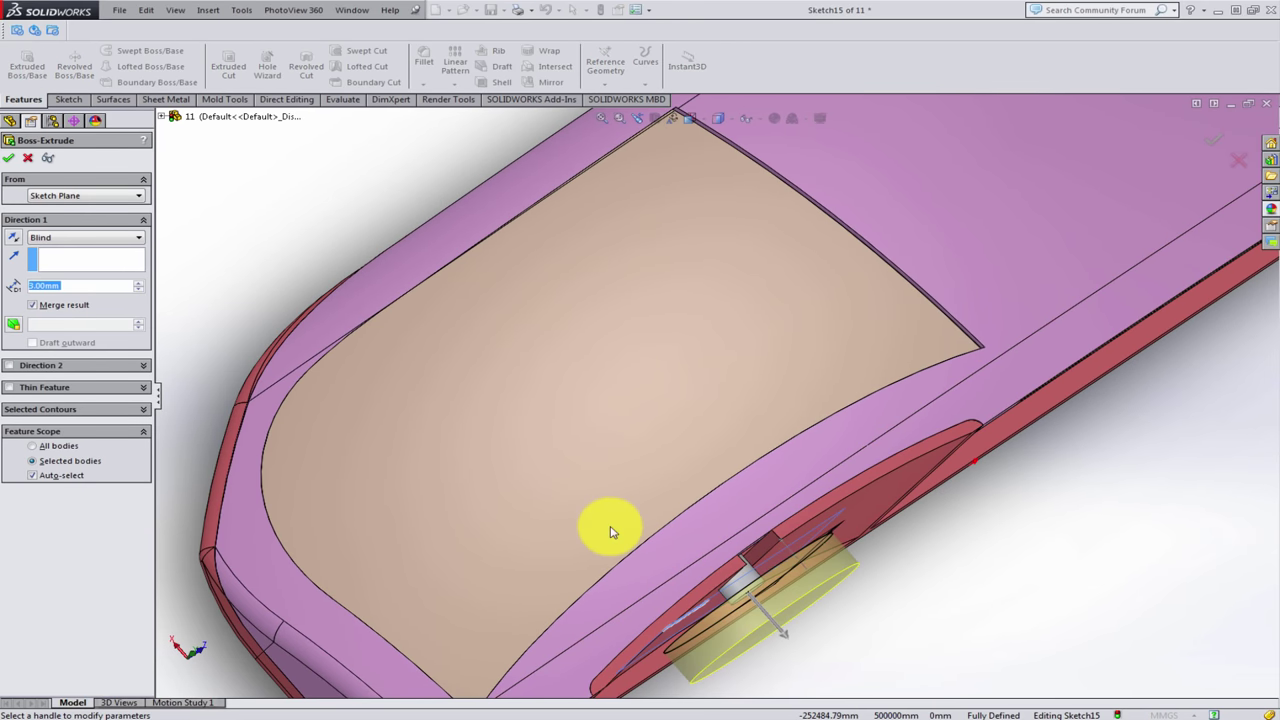
{"action": "left_click", "coordinate": [14, 240]}
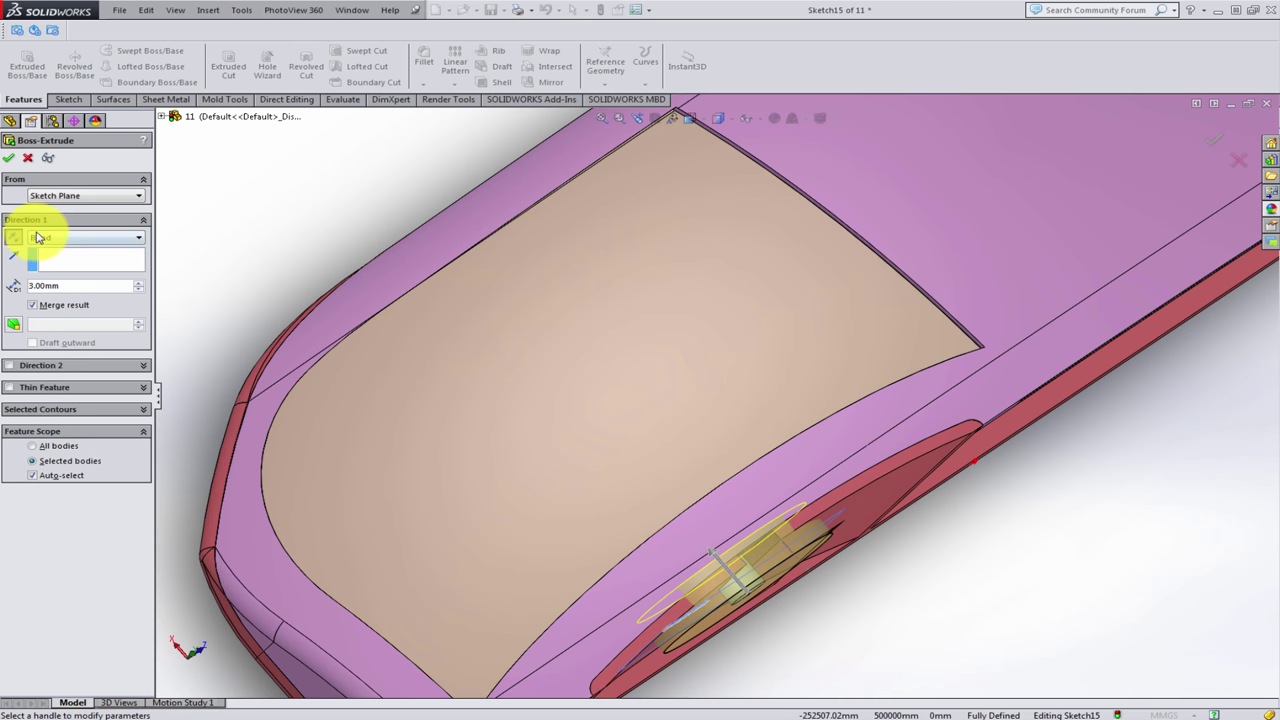
{"action": "left_click", "coordinate": [37, 237]}
{"action": "left_click", "coordinate": [87, 289]}
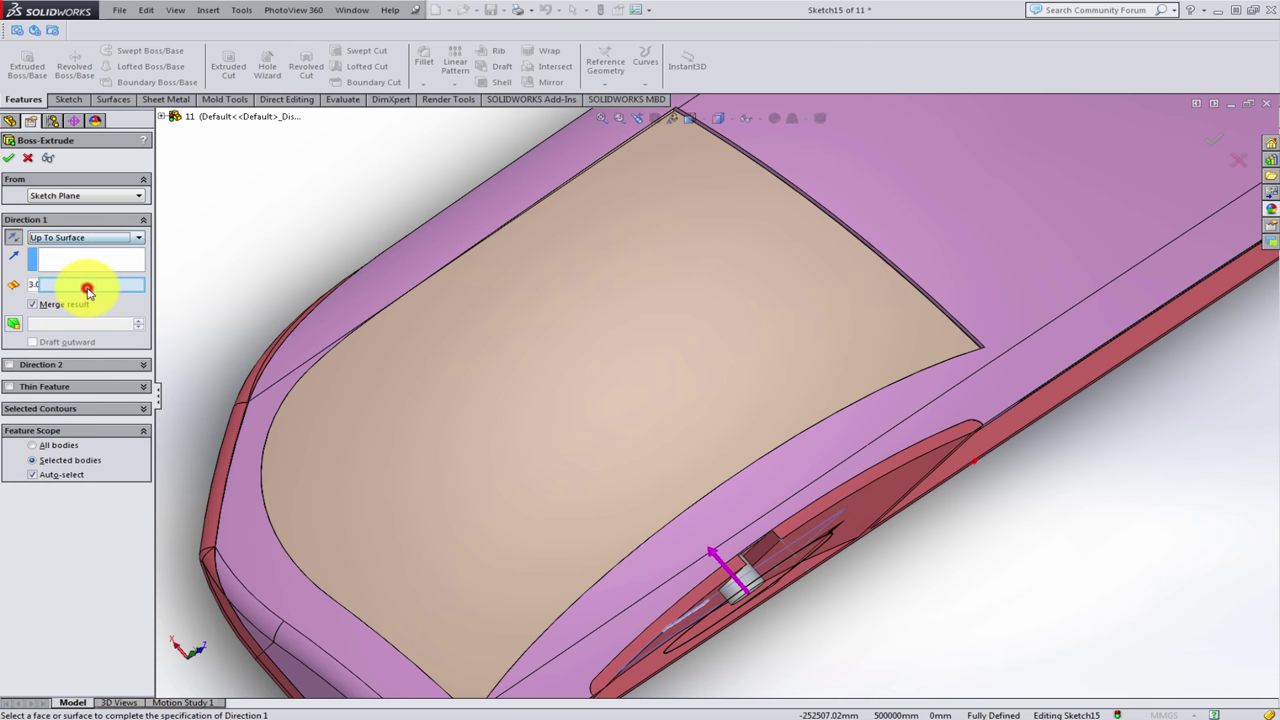
{"action": "left_click", "coordinate": [68, 239]}
{"action": "left_click", "coordinate": [90, 294]}
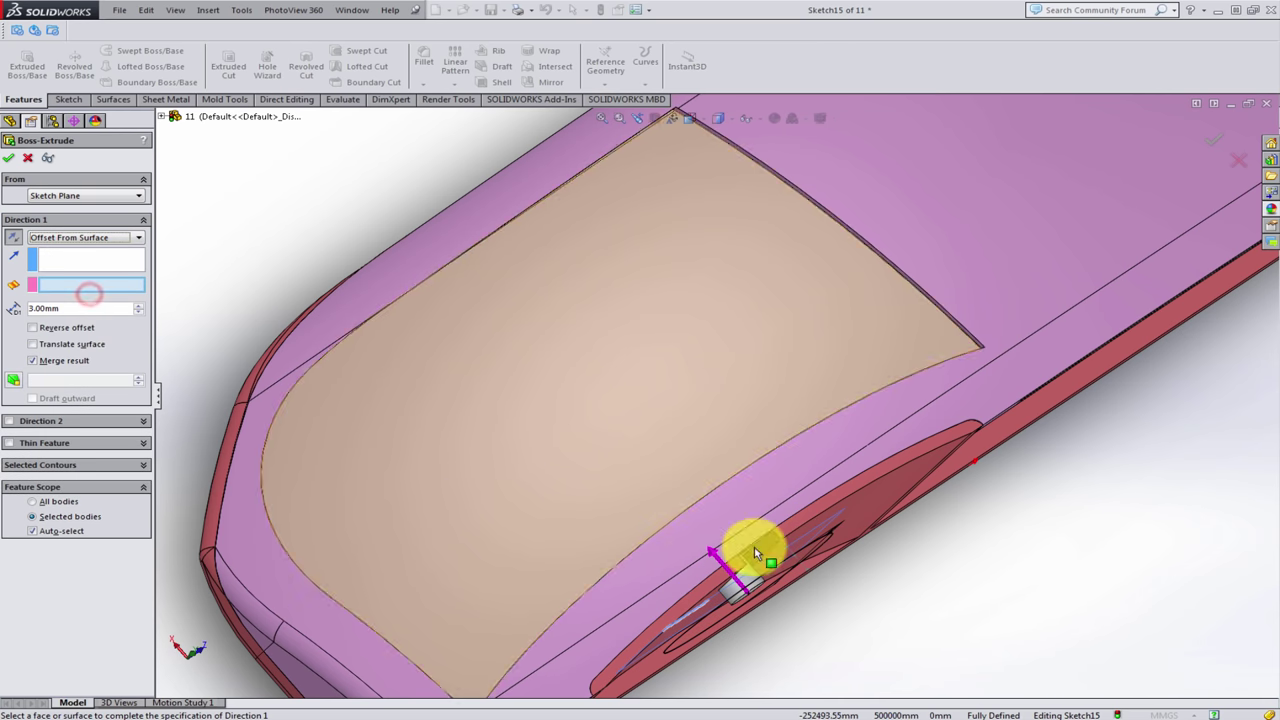
- Choose the end face and set the surface offset to 0.30 mm
{"action": "middle_click_drag", "start_coordinate": [849, 560], "coordinate": [830, 545]}
{"action": "left_click", "coordinate": [790, 497]}
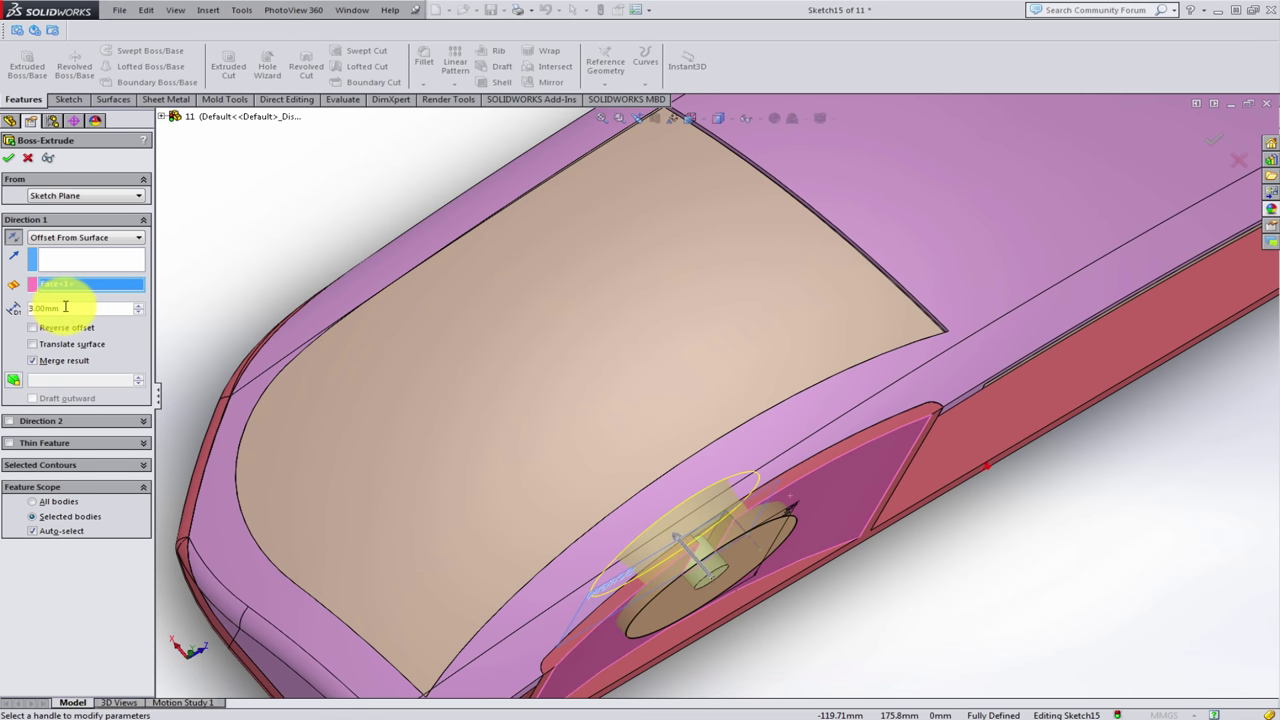
{"action": "left_click", "coordinate": [86, 308]}
{"action": "type", "text": "0.3"}
{"action": "key", "text": "Return"}
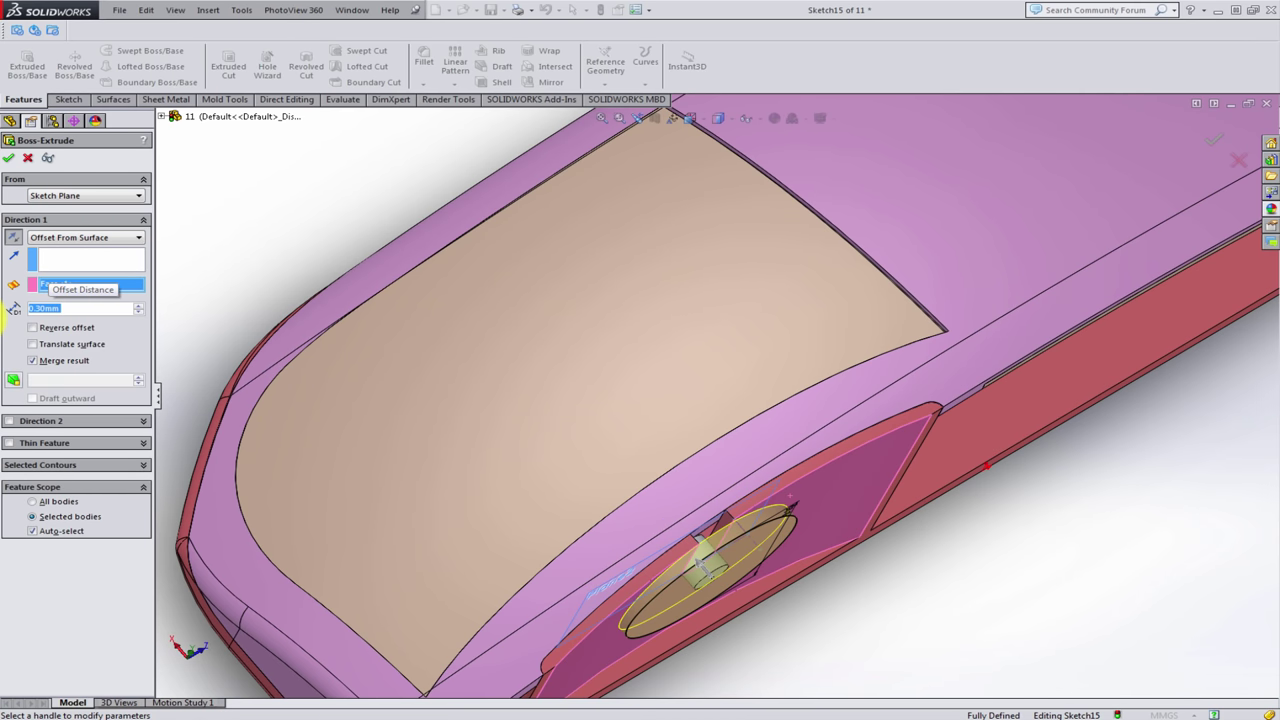
{"action": "scroll", "coordinate": [737, 471], "scroll_direction": "down", "scroll_amount": 2}
{"action": "scroll", "coordinate": [749, 537], "scroll_direction": "down", "scroll_amount": 3}
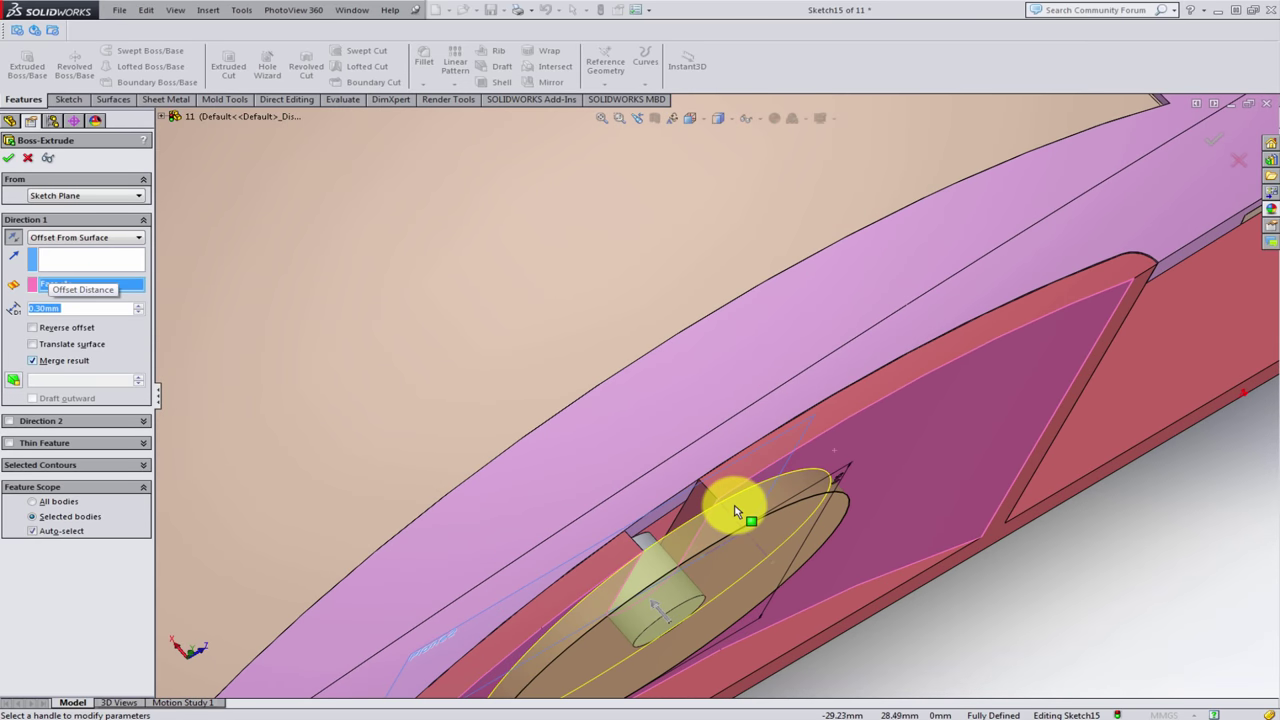
{"action": "middle_click_drag", "start_coordinate": [735, 511], "coordinate": [739, 544]}
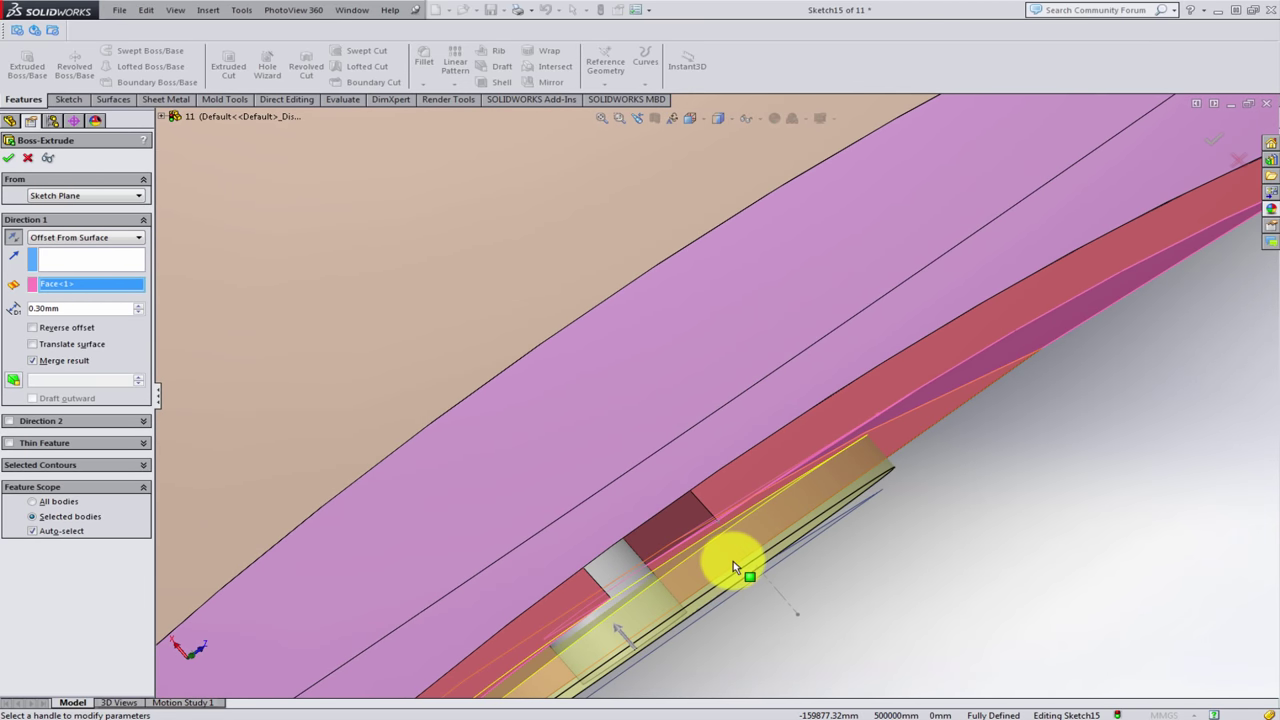
{"action": "left_click", "coordinate": [49, 333]}
{"action": "left_click", "coordinate": [49, 333]}
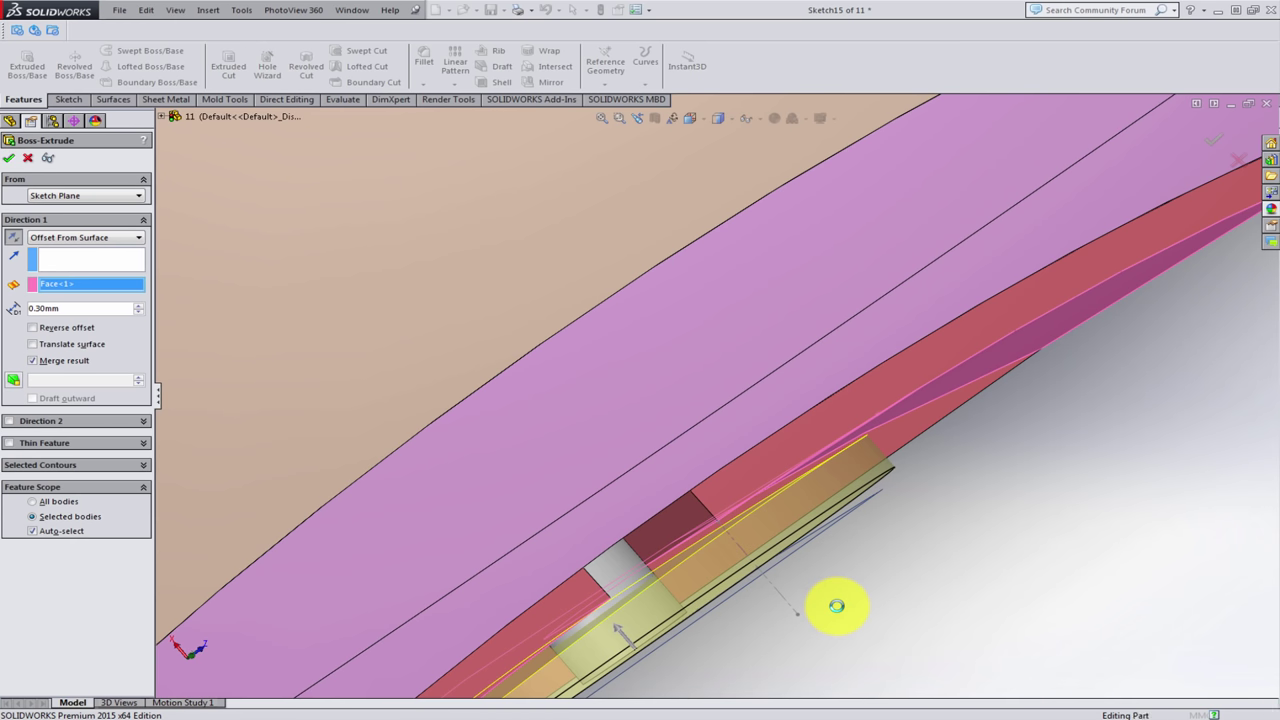
{"action": "scroll", "coordinate": [836, 606], "scroll_direction": "up", "scroll_amount": 2}
- Edit Boss-Extrude3 and change its offset distance to 0.50 mm
{"action": "scroll", "coordinate": [690, 430], "scroll_direction": "up", "scroll_amount": 2}
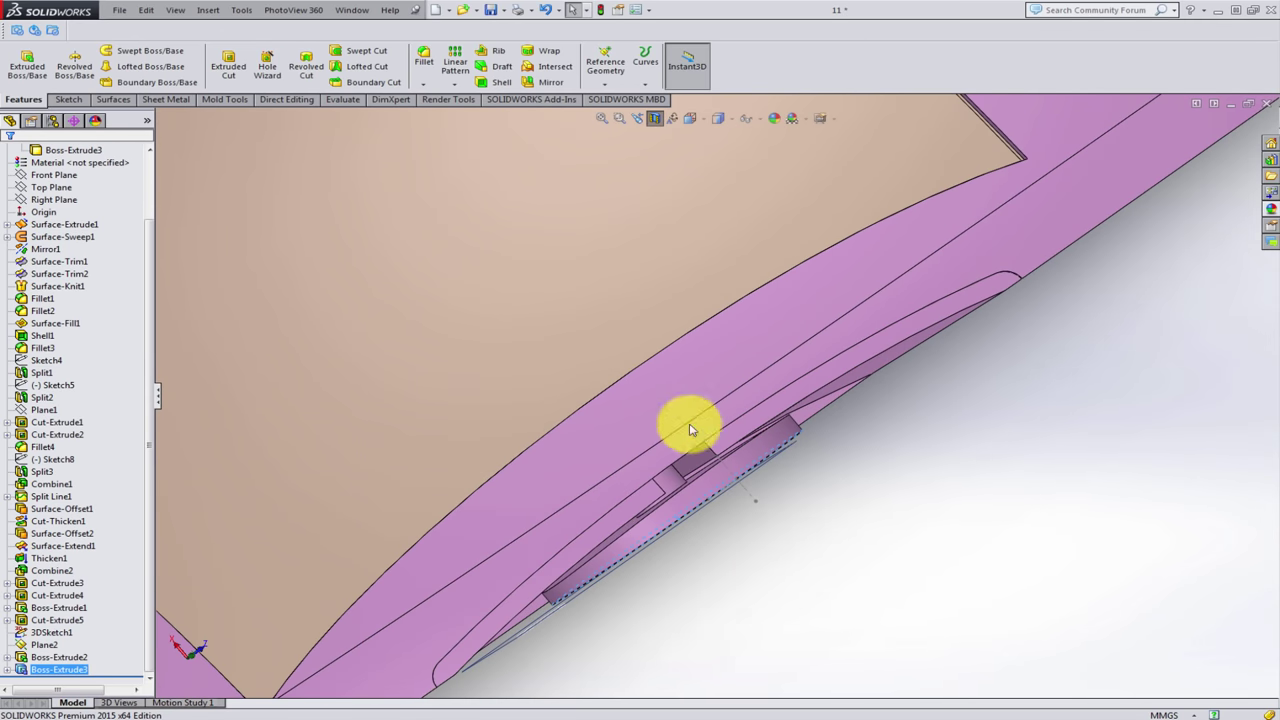
{"action": "mouse_move", "coordinate": [690, 430]}
{"action": "middle_mouse_down"}
{"action": "mouse_move", "coordinate": [620, 360]}
{"action": "mouse_move", "coordinate": [723, 537]}
{"action": "mouse_move", "coordinate": [777, 509]}
{"action": "mouse_move", "coordinate": [800, 529]}
{"action": "mouse_move", "coordinate": [766, 549]}
{"action": "mouse_move", "coordinate": [743, 480]}
{"action": "mouse_move", "coordinate": [766, 543]}
{"action": "mouse_move", "coordinate": [763, 514]}
{"action": "mouse_move", "coordinate": [757, 529]}
{"action": "middle_mouse_up"}
{"action": "scroll", "coordinate": [770, 547], "scroll_direction": "down", "scroll_amount": 2}
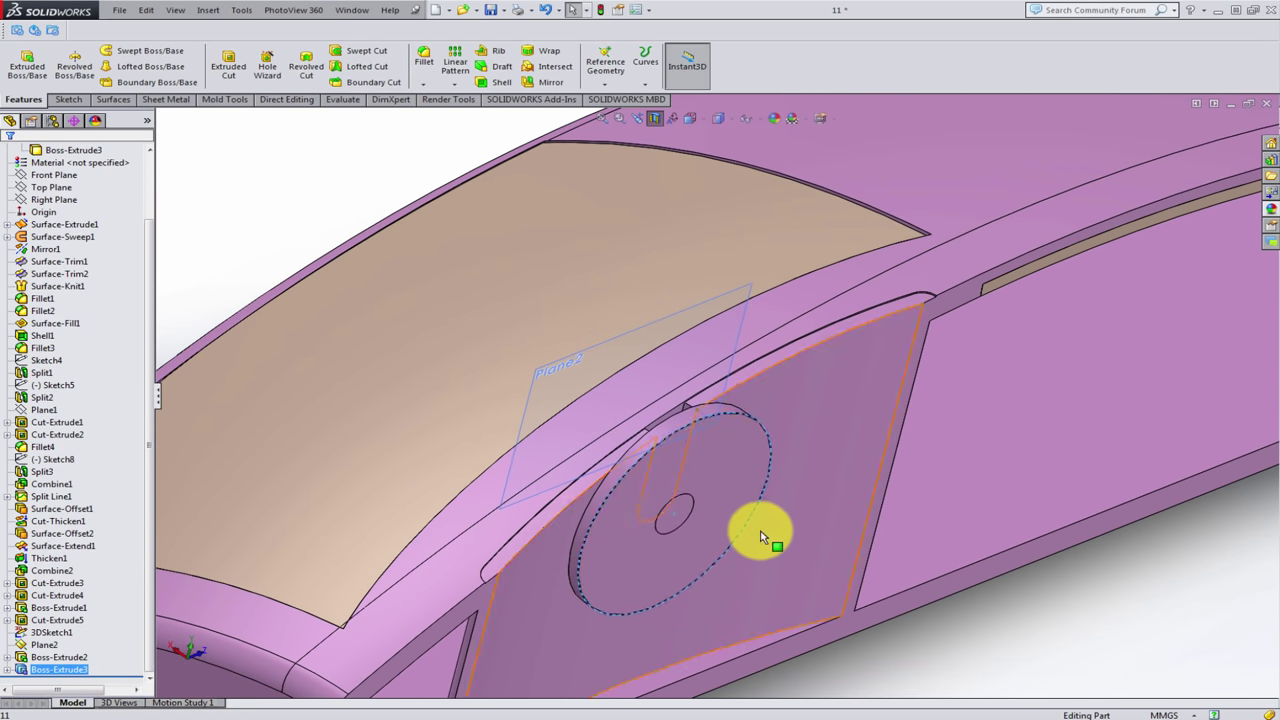
{"action": "left_click", "coordinate": [688, 418]}
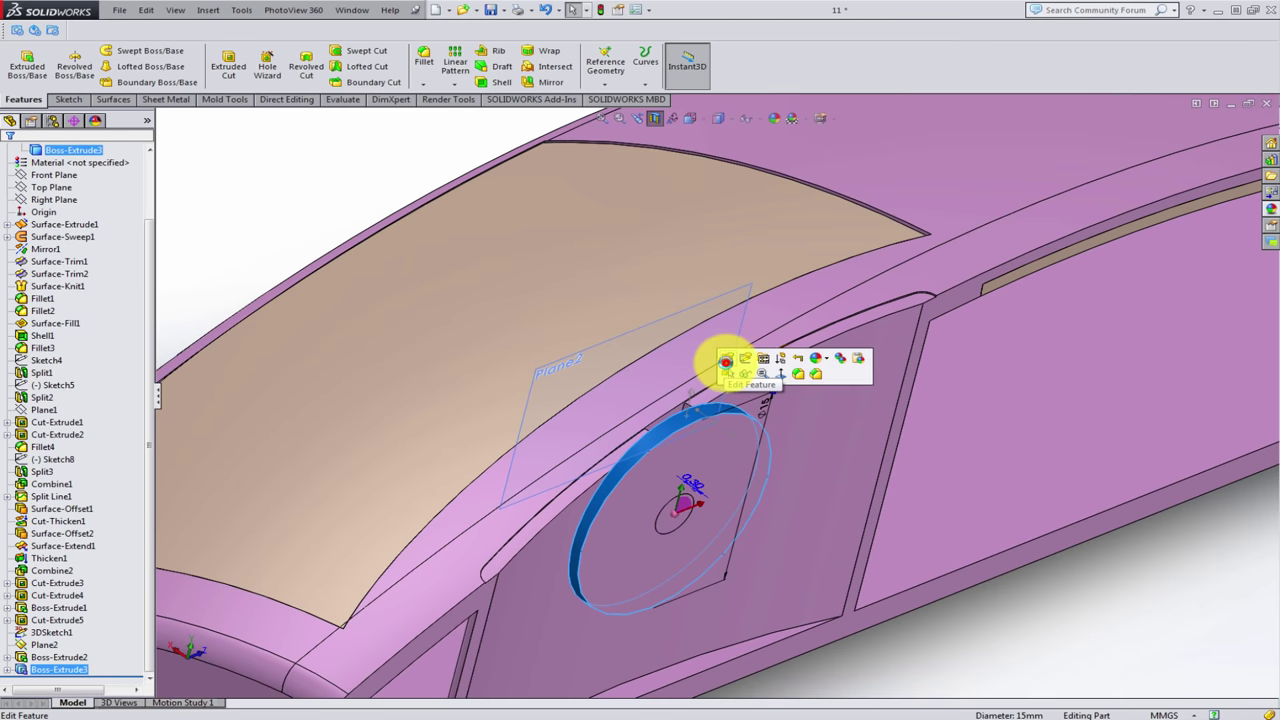
{"action": "left_click", "coordinate": [726, 357]}
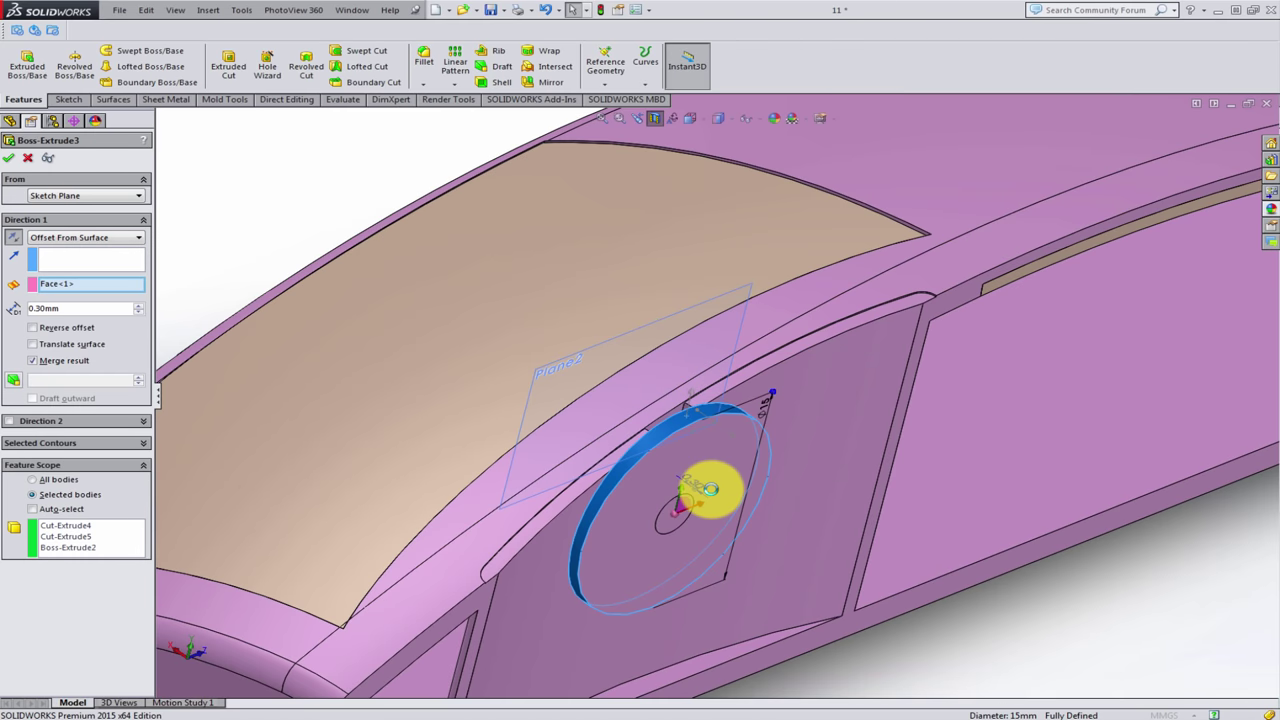
{"action": "left_click", "coordinate": [708, 489]}
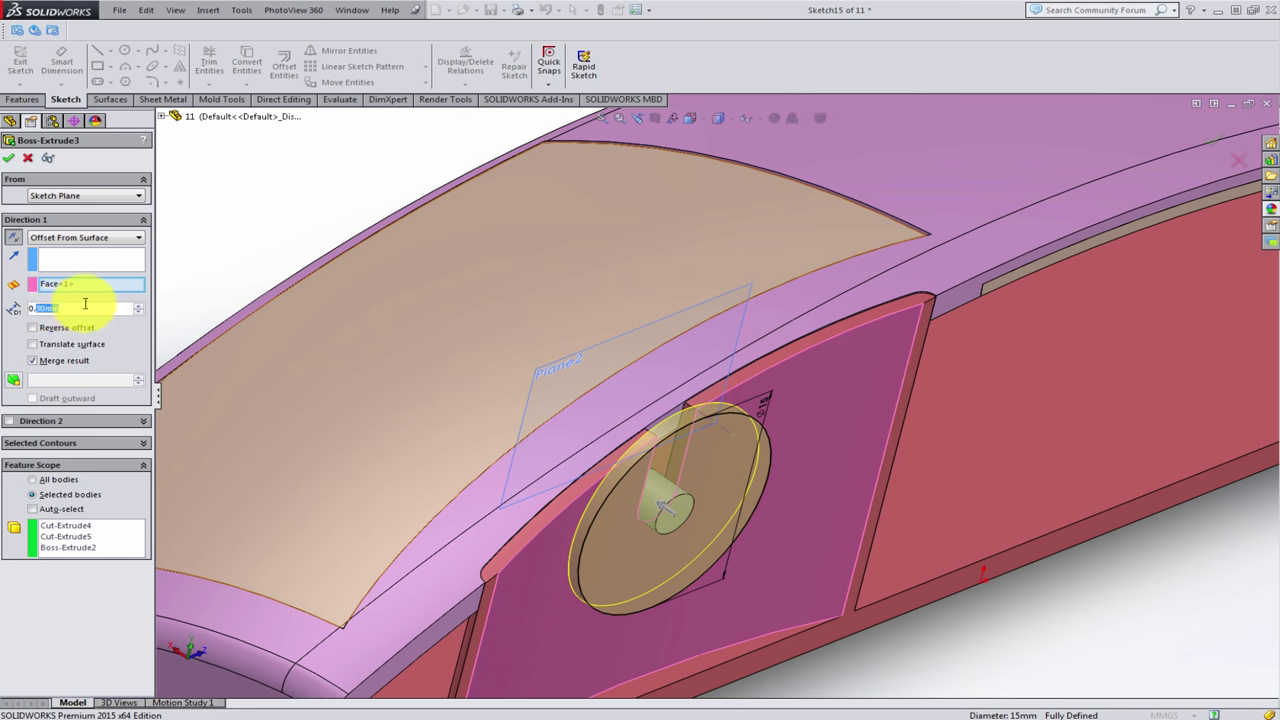
{"action": "type", "text": "0.5"}
{"action": "key", "text": "Return"}
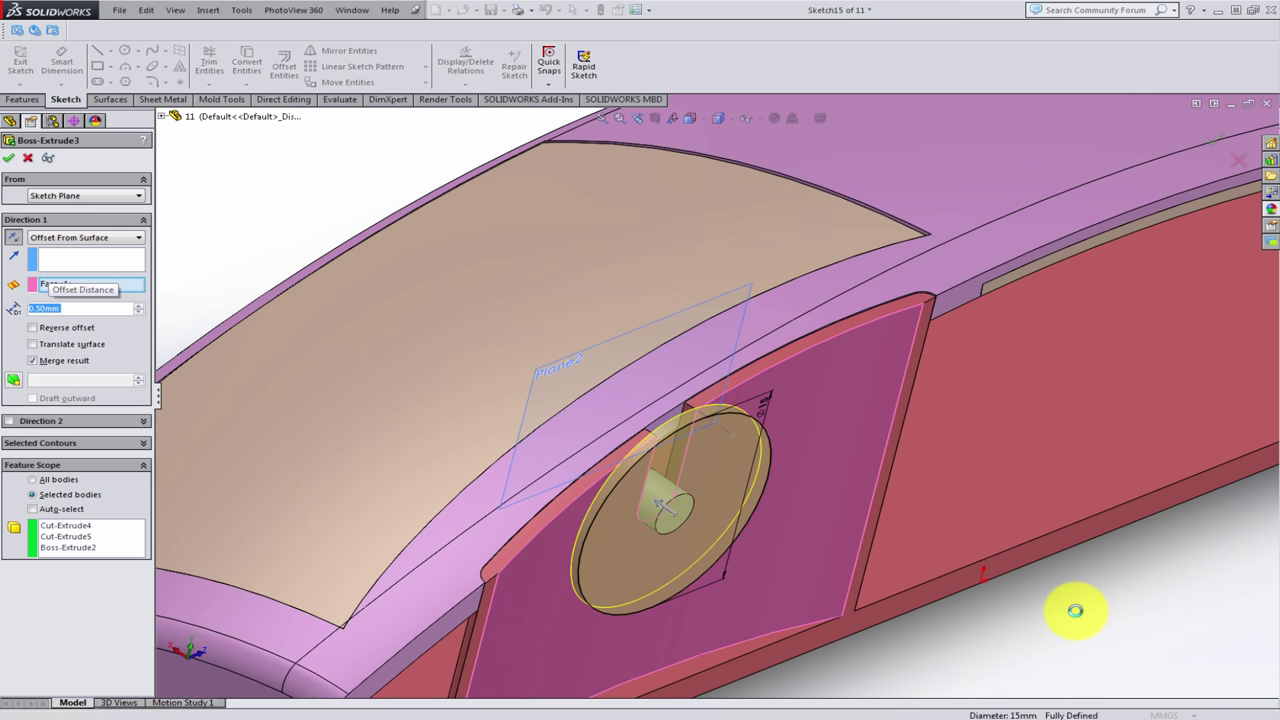
{"action": "key", "text": "Return"}
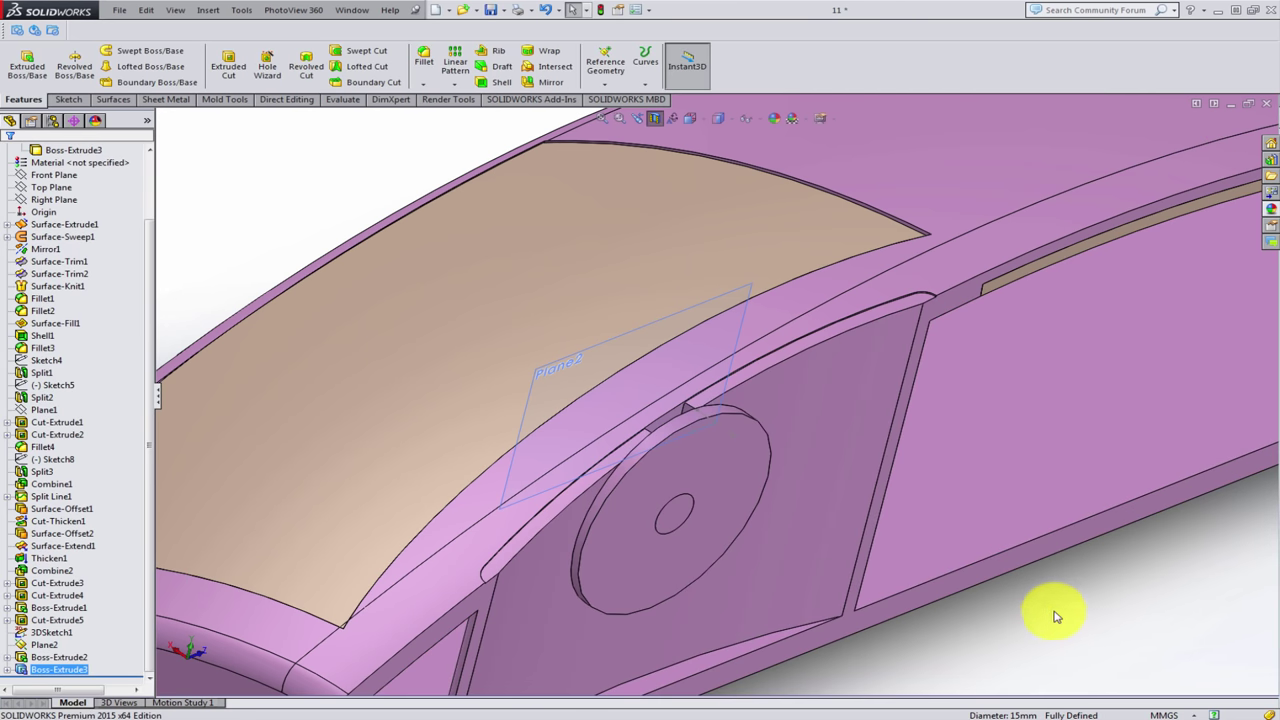
- Inspect the disc from the side, viewing the body's side face straight on
{"action": "mouse_move", "coordinate": [671, 563]}
{"action": "middle_mouse_down"}
{"action": "mouse_move", "coordinate": [688, 511]}
{"action": "mouse_move", "coordinate": [731, 577]}
{"action": "mouse_move", "coordinate": [721, 601]}
{"action": "mouse_move", "coordinate": [700, 591]}
{"action": "mouse_move", "coordinate": [686, 523]}
{"action": "mouse_move", "coordinate": [731, 391]}
{"action": "mouse_move", "coordinate": [699, 539]}
{"action": "mouse_move", "coordinate": [649, 551]}
{"action": "mouse_move", "coordinate": [666, 494]}
{"action": "mouse_move", "coordinate": [666, 520]}
{"action": "mouse_move", "coordinate": [740, 502]}
{"action": "mouse_move", "coordinate": [737, 491]}
{"action": "mouse_move", "coordinate": [709, 551]}
{"action": "mouse_move", "coordinate": [652, 458]}
{"action": "mouse_move", "coordinate": [623, 497]}
{"action": "mouse_move", "coordinate": [641, 405]}
{"action": "middle_mouse_up"}
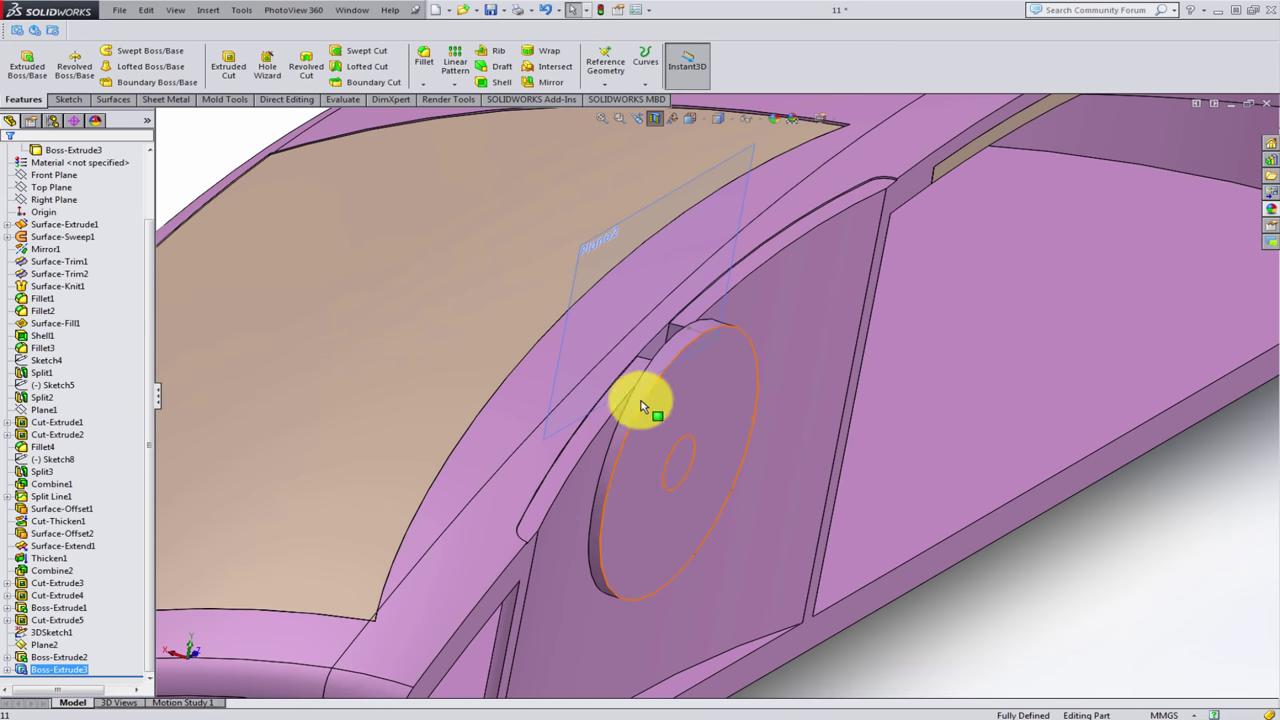
{"action": "mouse_move", "coordinate": [660, 363]}
{"action": "middle_mouse_down"}
{"action": "mouse_move", "coordinate": [694, 486]}
{"action": "mouse_move", "coordinate": [680, 451]}
{"action": "mouse_move", "coordinate": [691, 389]}
{"action": "mouse_move", "coordinate": [597, 531]}
{"action": "mouse_move", "coordinate": [600, 337]}
{"action": "middle_mouse_up"}
{"action": "scroll", "coordinate": [586, 294], "scroll_direction": "down", "scroll_amount": 3}
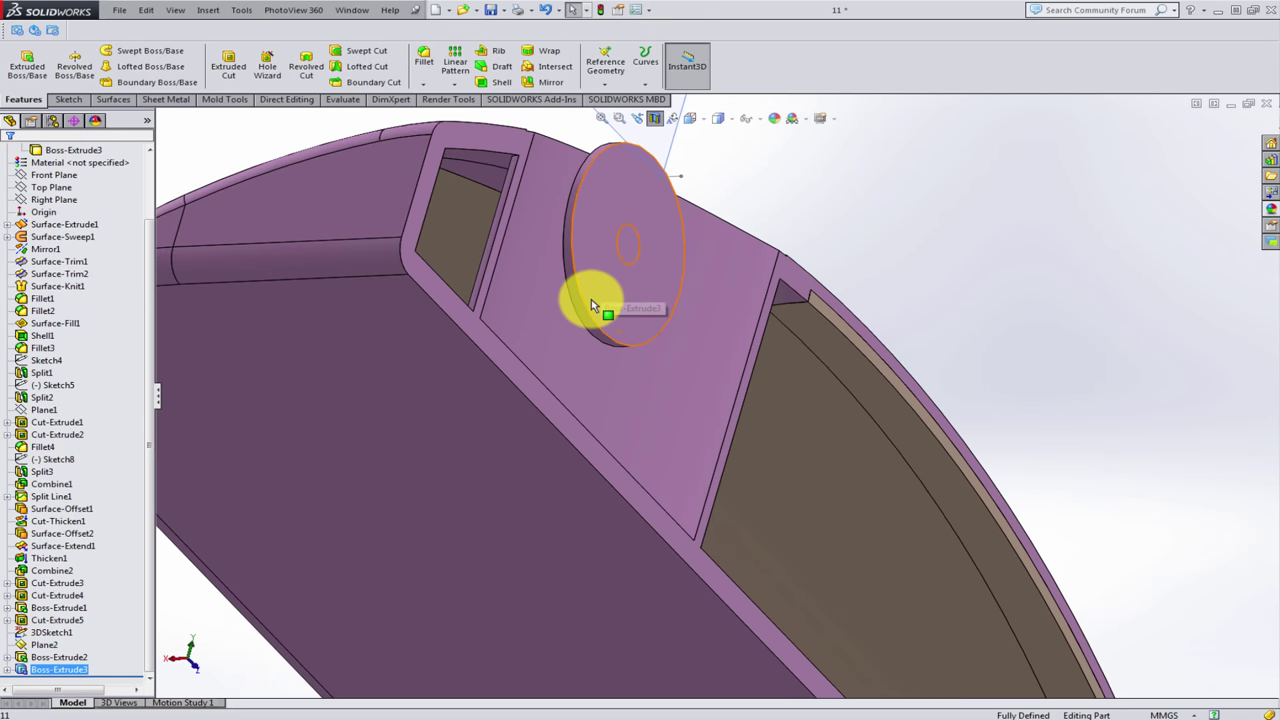
{"action": "scroll", "coordinate": [609, 271], "scroll_direction": "down", "scroll_amount": 2}
{"action": "middle_click_drag", "start_coordinate": [609, 271], "coordinate": [516, 433]}
{"action": "left_click", "coordinate": [516, 433]}
{"action": "key", "text": "ctrl+8"}
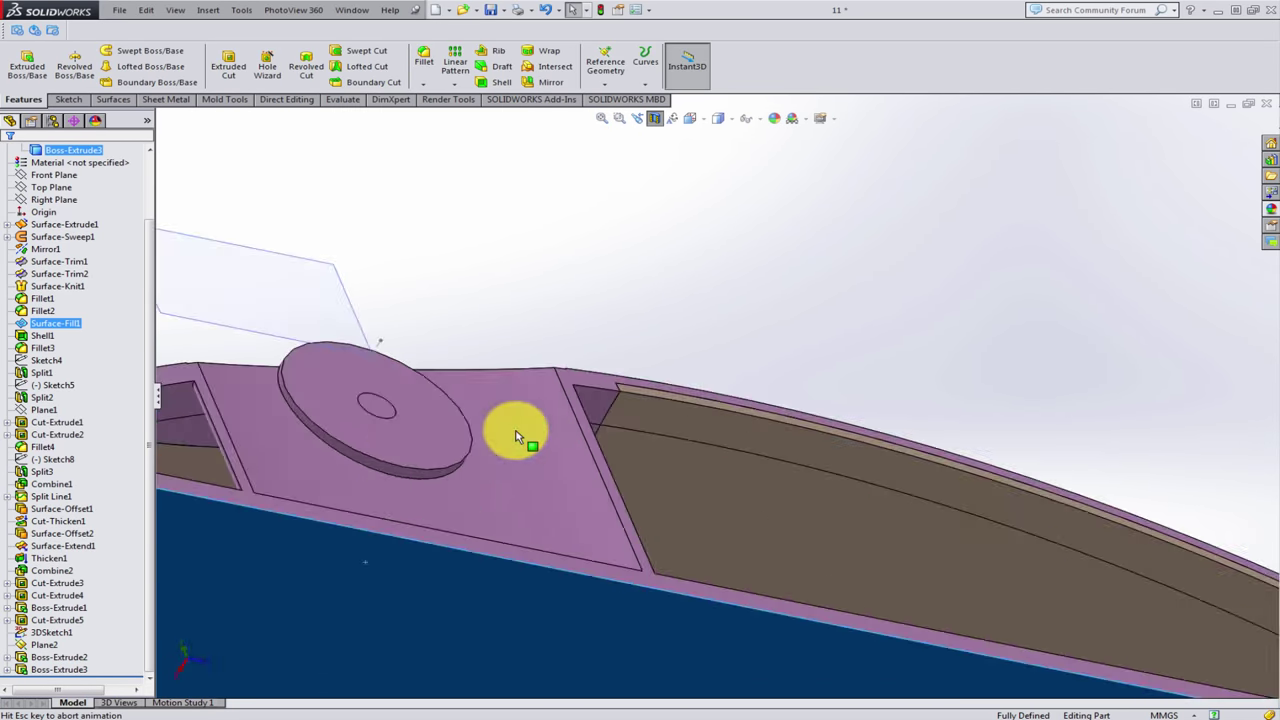
{"action": "mouse_move", "coordinate": [742, 532]}
{"action": "middle_mouse_down"}
{"action": "mouse_move", "coordinate": [866, 514]}
{"action": "mouse_move", "coordinate": [857, 534]}
{"action": "mouse_move", "coordinate": [779, 268]}
{"action": "mouse_move", "coordinate": [791, 337]}
{"action": "mouse_move", "coordinate": [920, 509]}
{"action": "mouse_move", "coordinate": [700, 292]}
{"action": "mouse_move", "coordinate": [500, 251]}
{"action": "mouse_move", "coordinate": [557, 306]}
{"action": "mouse_move", "coordinate": [480, 271]}
{"action": "mouse_move", "coordinate": [491, 251]}
{"action": "middle_mouse_up"}
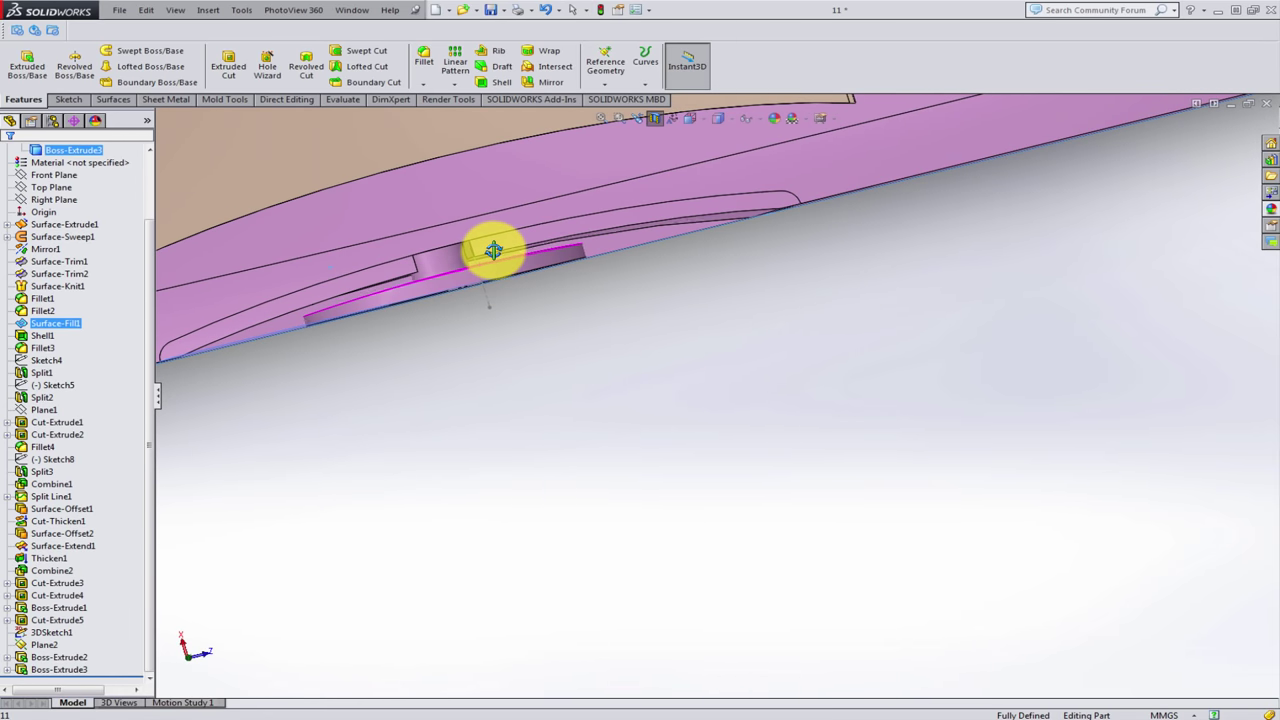
{"action": "middle_click_drag", "start_coordinate": [503, 346], "coordinate": [480, 345]}
- Edit Boss-Extrude3 again and clear the bodies from its Feature Scope list
{"action": "left_click", "coordinate": [457, 329]}
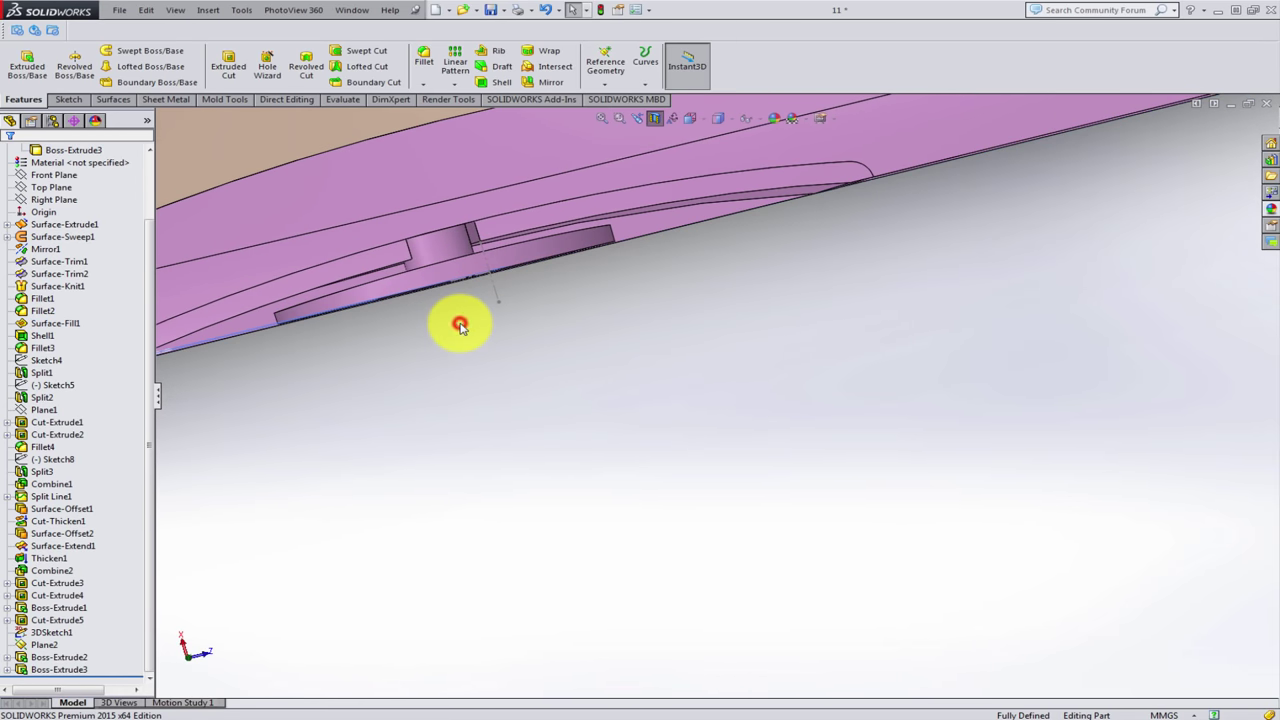
{"action": "left_click", "coordinate": [435, 276]}
{"action": "left_click", "coordinate": [512, 297]}
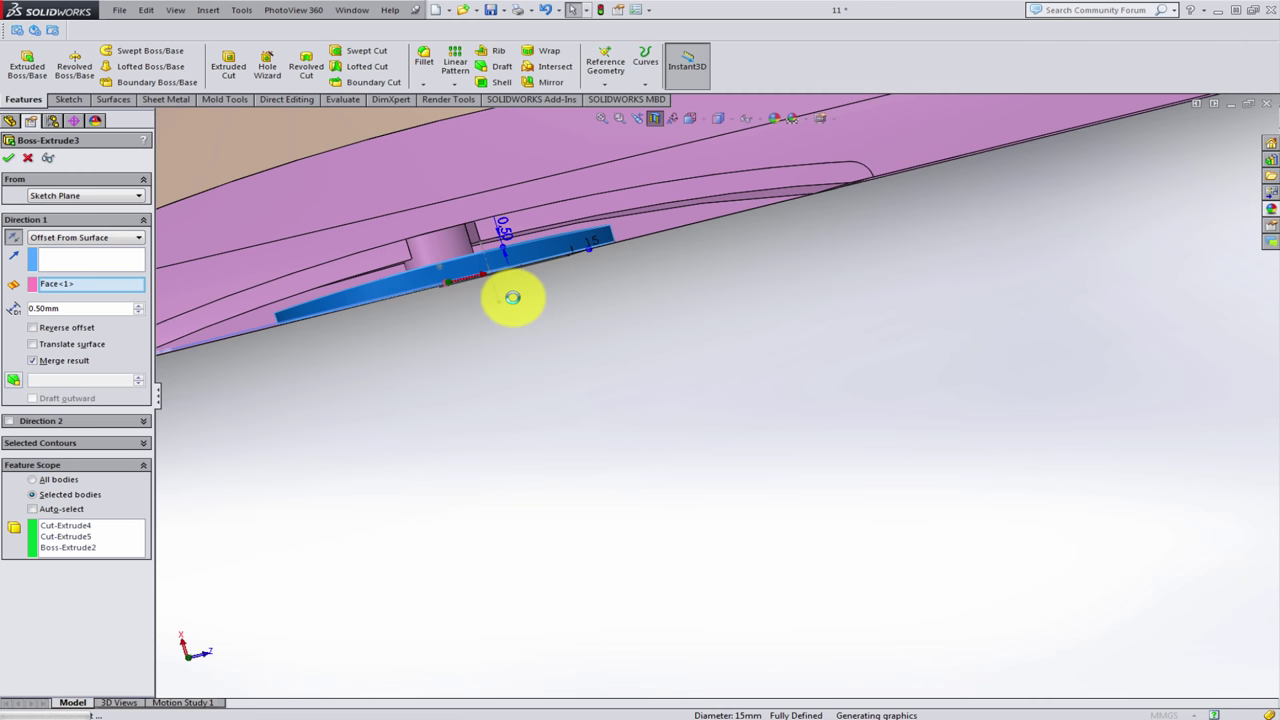
{"action": "left_click", "coordinate": [80, 541]}
{"action": "key", "text": "Delete"}
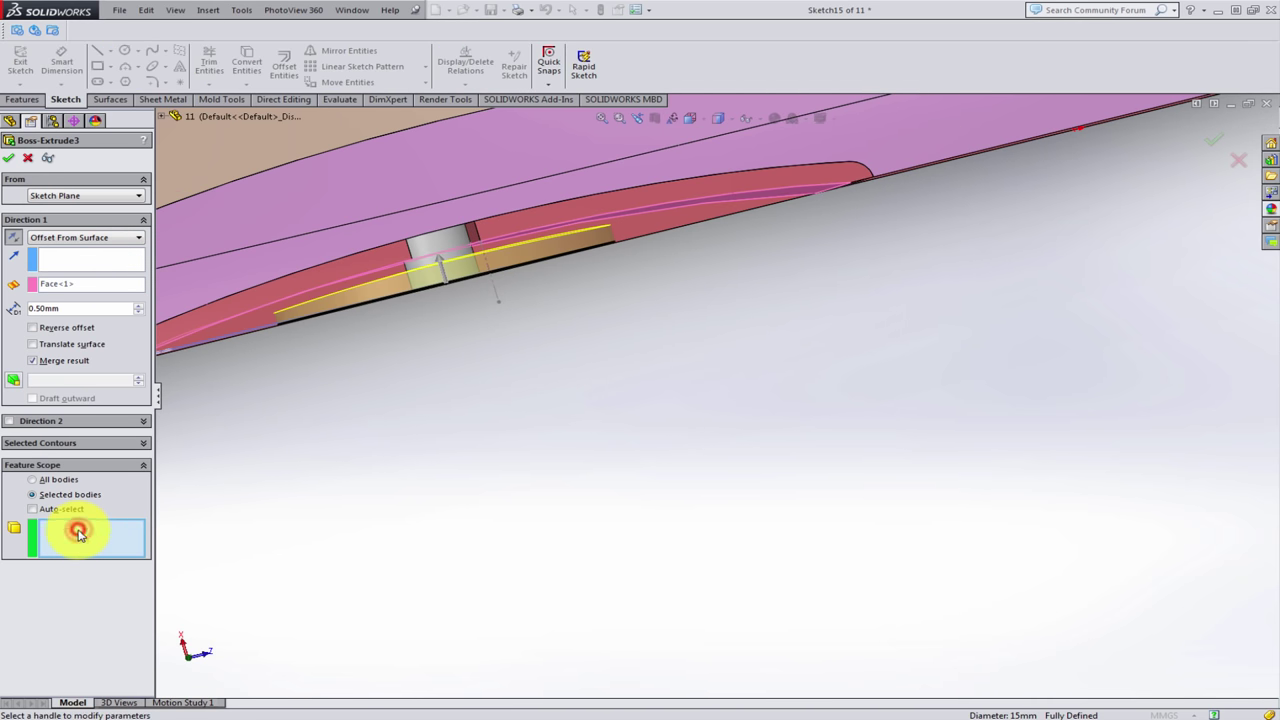
{"action": "mouse_move", "coordinate": [491, 257]}
{"action": "middle_mouse_down"}
{"action": "mouse_move", "coordinate": [491, 271]}
{"action": "mouse_move", "coordinate": [571, 271]}
{"action": "mouse_move", "coordinate": [615, 295]}
{"action": "mouse_move", "coordinate": [660, 366]}
{"action": "middle_mouse_up"}
{"action": "scroll", "coordinate": [643, 325], "scroll_direction": "down", "scroll_amount": 2}
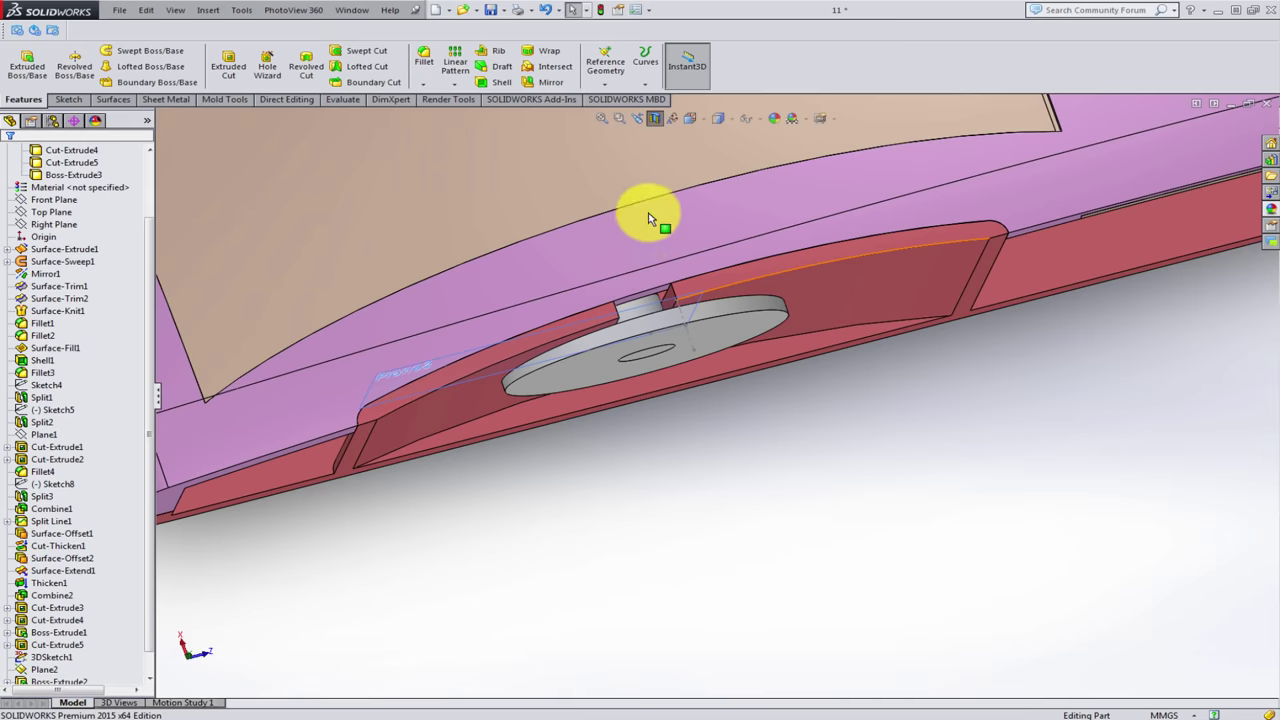
- Start a new sketch on the disc's flat face
{"action": "mouse_move", "coordinate": [648, 218]}
{"action": "middle_mouse_down"}
{"action": "mouse_move", "coordinate": [733, 289]}
{"action": "mouse_move", "coordinate": [816, 314]}
{"action": "mouse_move", "coordinate": [837, 294]}
{"action": "middle_mouse_up"}
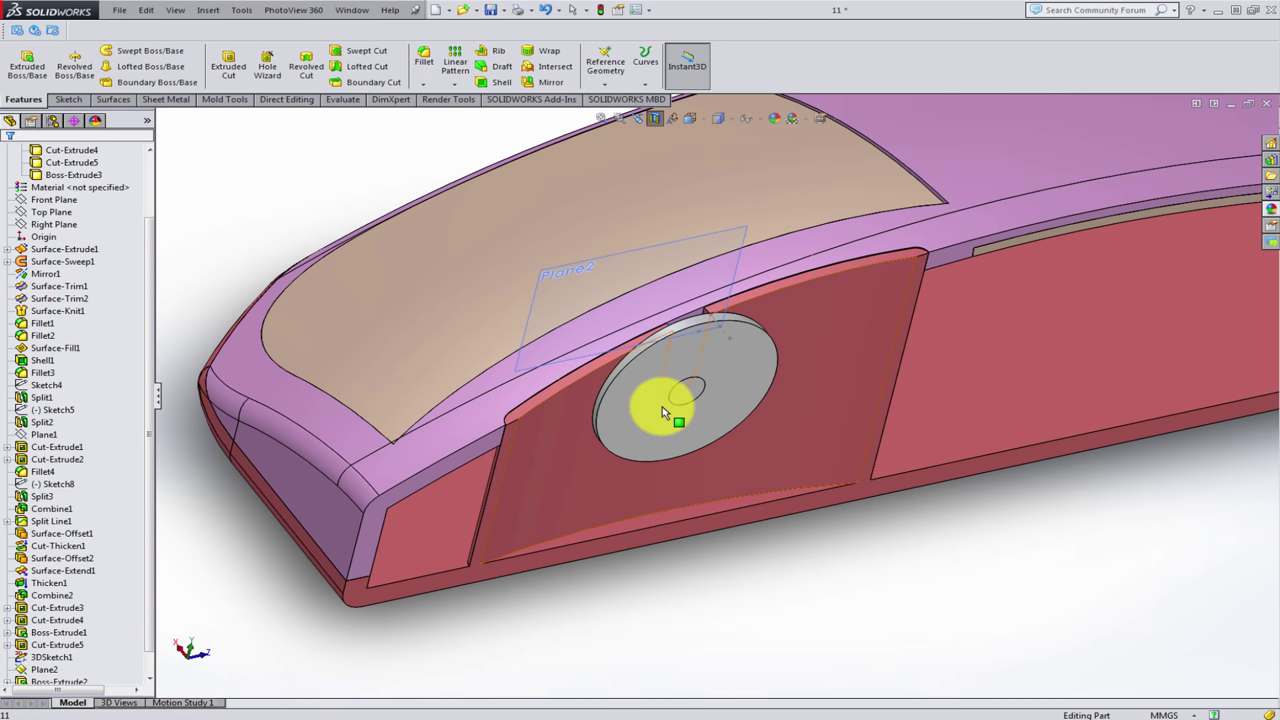
{"action": "mouse_move", "coordinate": [662, 406]}
{"action": "middle_mouse_down"}
{"action": "mouse_move", "coordinate": [677, 391]}
{"action": "mouse_move", "coordinate": [690, 470]}
{"action": "mouse_move", "coordinate": [640, 411]}
{"action": "mouse_move", "coordinate": [659, 342]}
{"action": "mouse_move", "coordinate": [645, 193]}
{"action": "middle_mouse_up"}
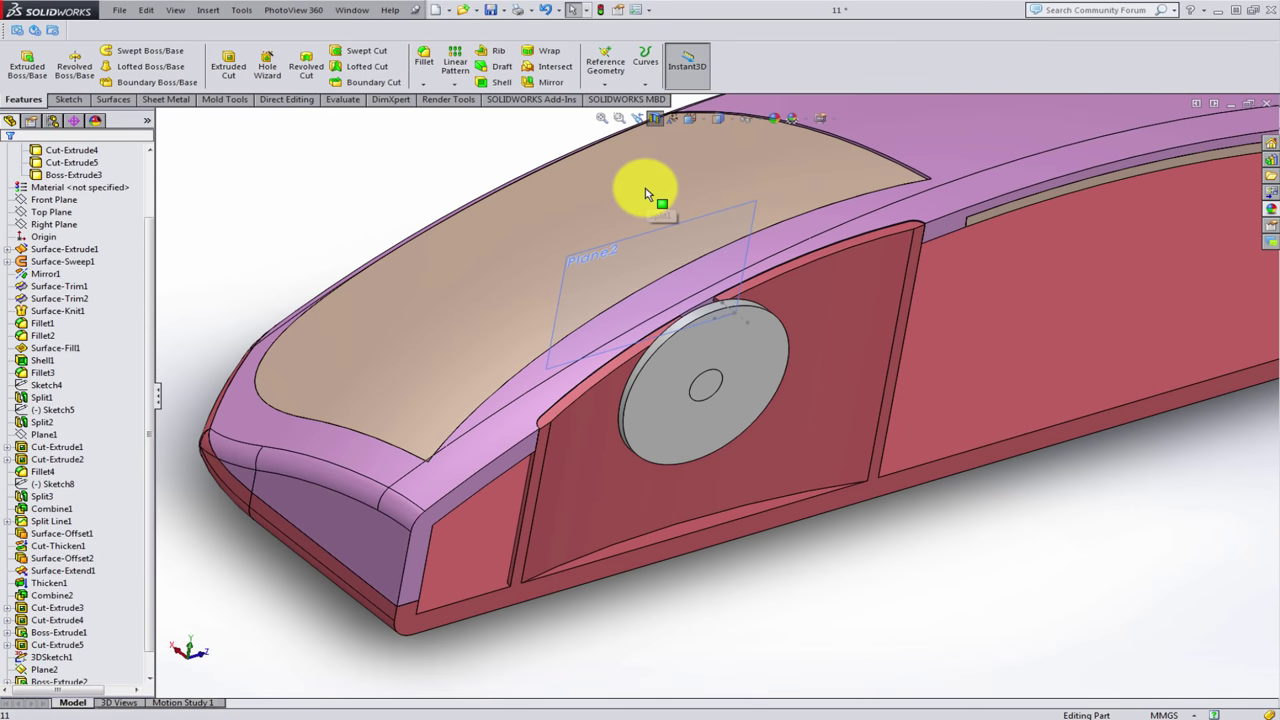
{"action": "left_click", "coordinate": [641, 119]}
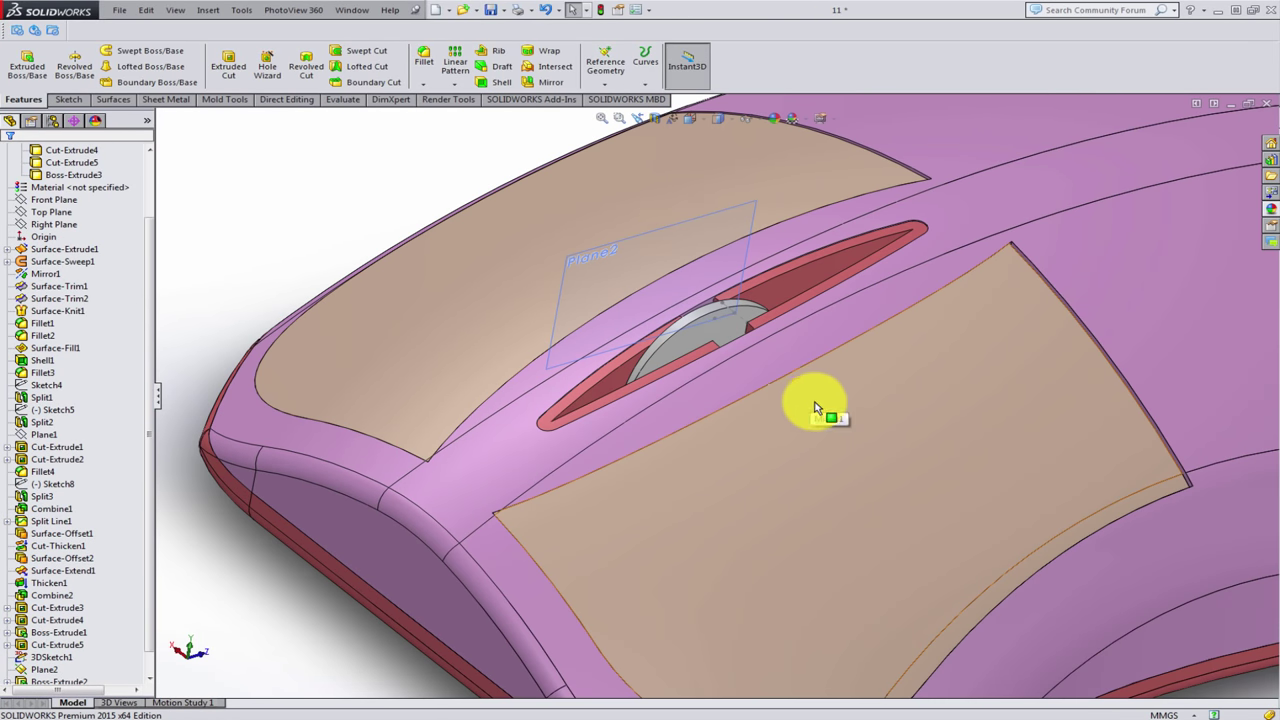
{"action": "scroll", "coordinate": [757, 418], "scroll_direction": "down", "scroll_amount": 5}
{"action": "scroll", "coordinate": [700, 375], "scroll_direction": "down", "scroll_amount": 3}
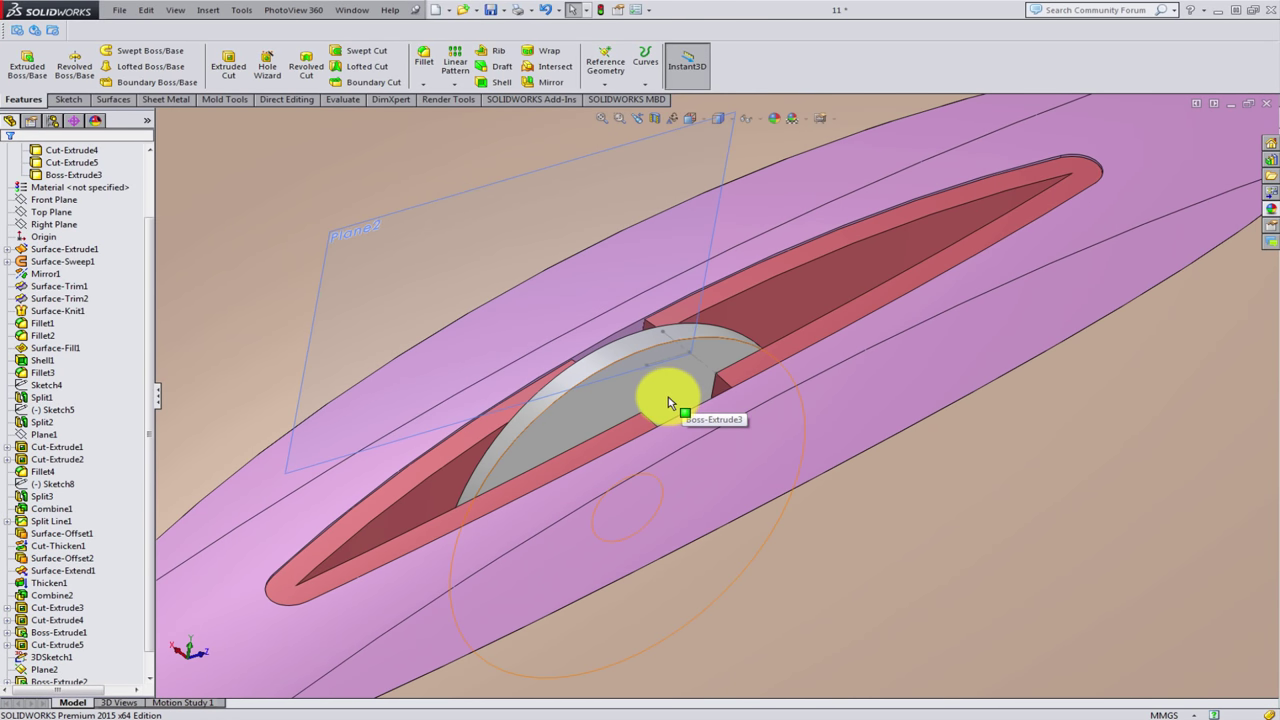
{"action": "left_click", "coordinate": [647, 403]}
{"action": "left_click", "coordinate": [710, 356]}
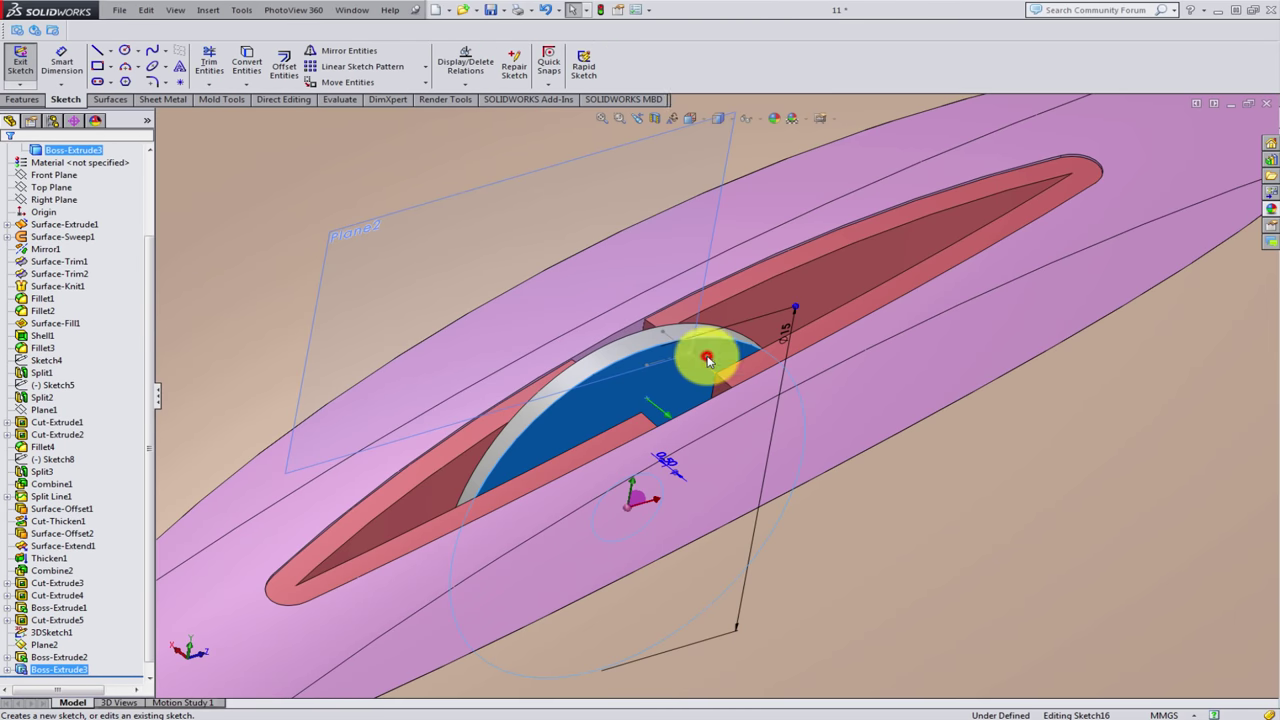
- Convert the disc's outer edge, cancel the trial extrusion, and discard the sketch
{"action": "left_click", "coordinate": [263, 76]}
{"action": "left_click", "coordinate": [30, 100]}
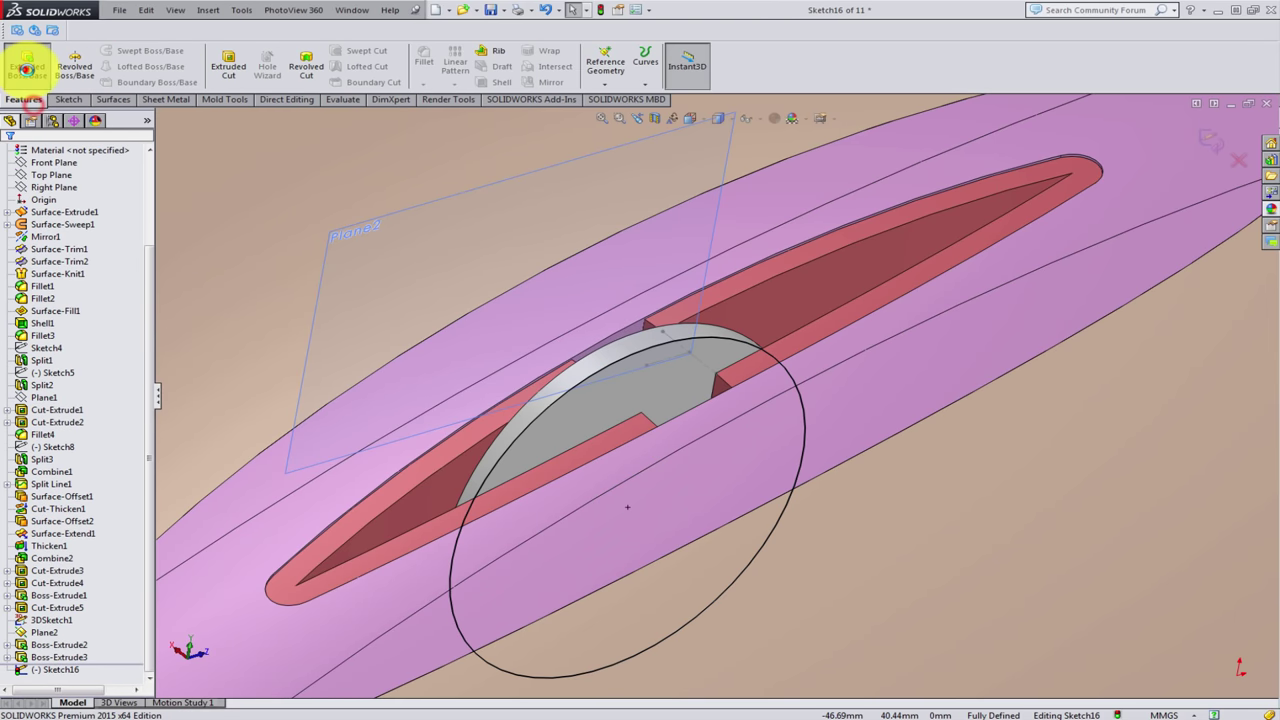
{"action": "left_click", "coordinate": [26, 62]}
{"action": "scroll", "coordinate": [699, 427], "scroll_direction": "down", "scroll_amount": 2}
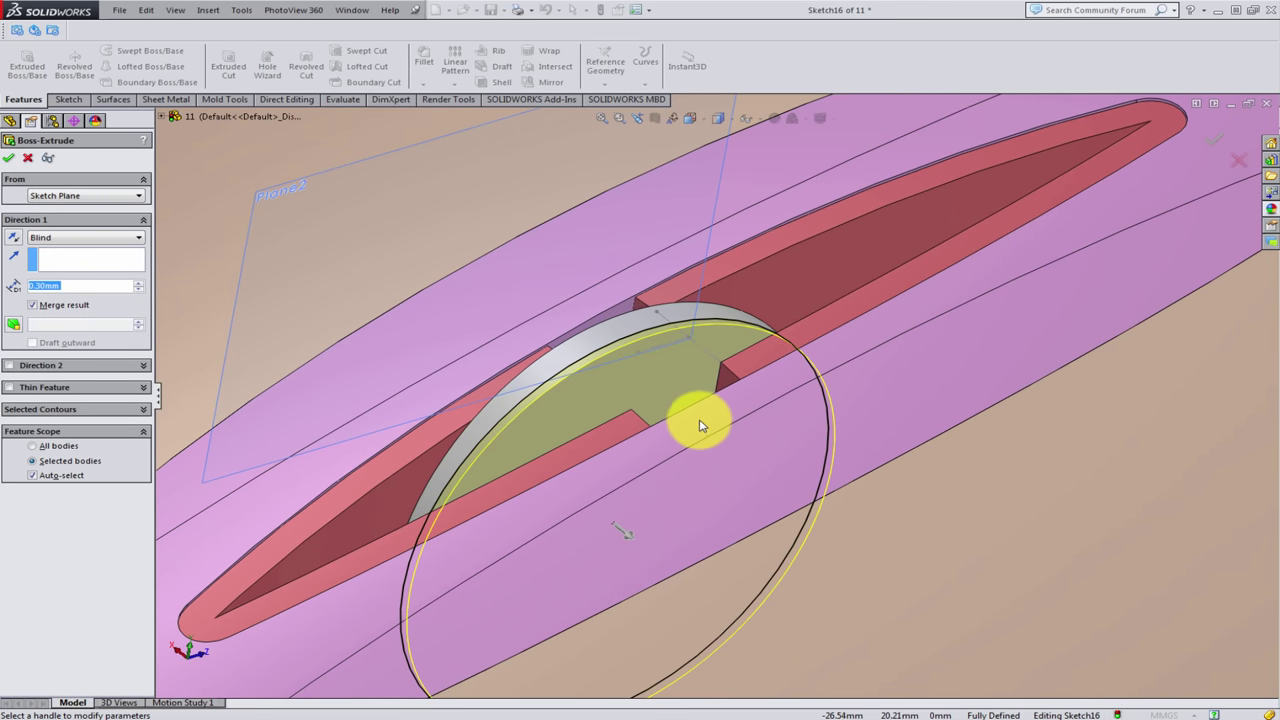
{"action": "key", "text": "Escape"}
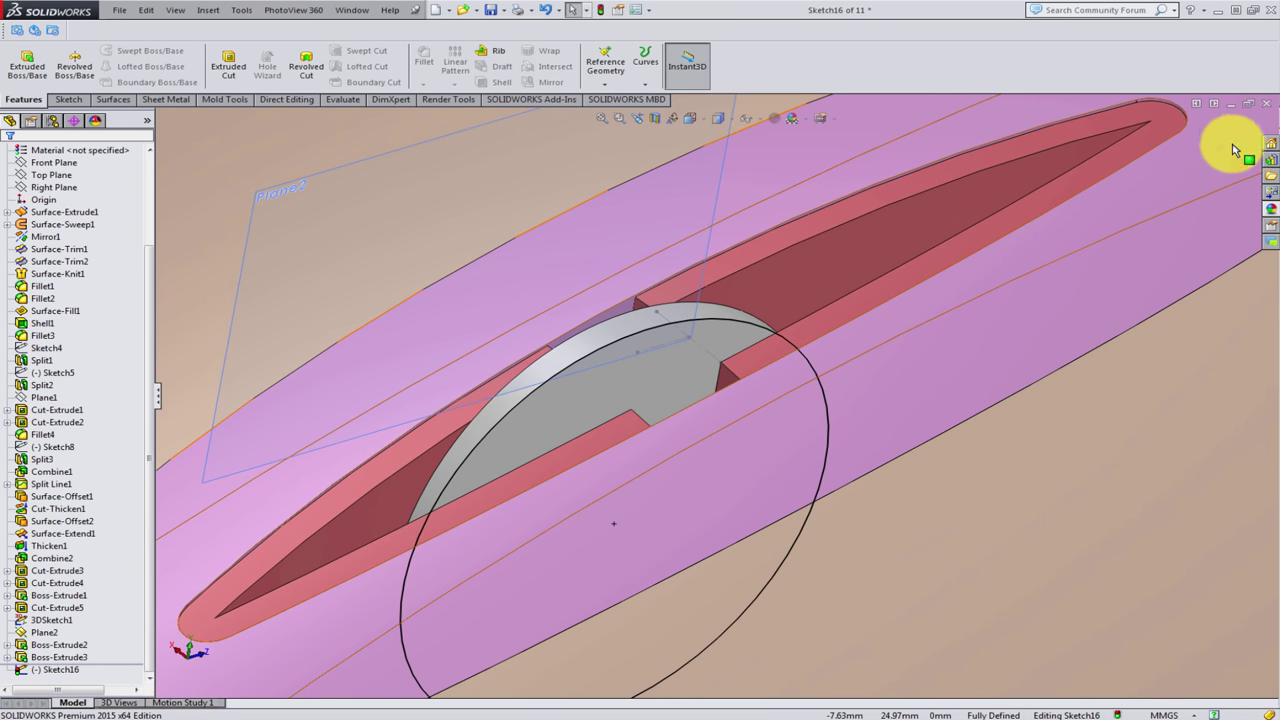
{"action": "left_click", "coordinate": [1236, 155]}
{"action": "left_click", "coordinate": [614, 371]}
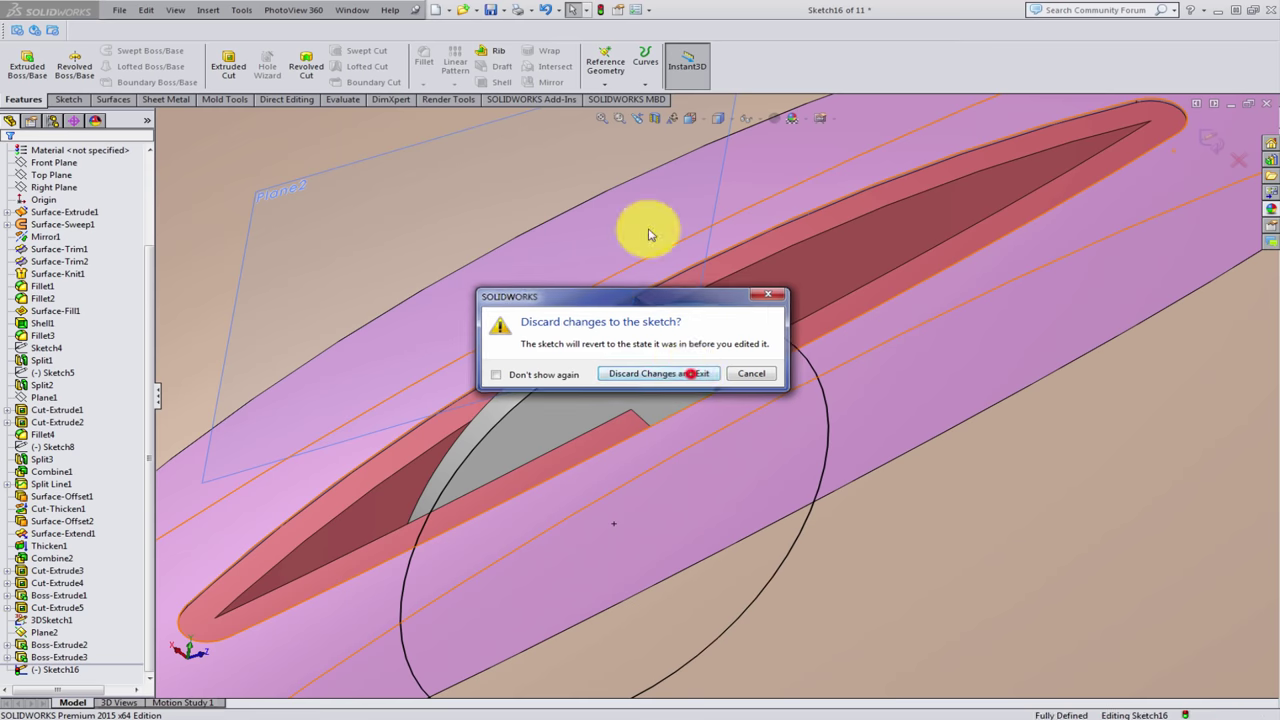
- Mirror Boss-Extrude3 across the selected face, using geometry pattern
{"action": "left_click", "coordinate": [550, 86]}
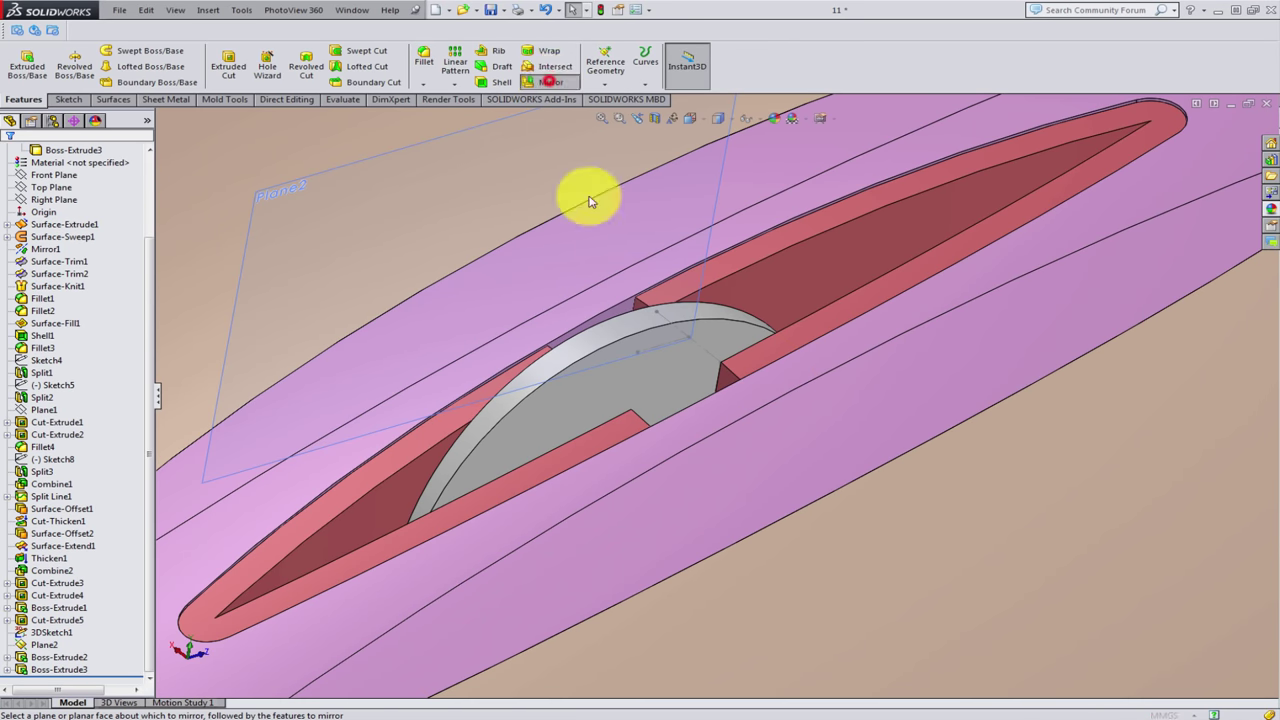
{"action": "left_click", "coordinate": [623, 371]}
{"action": "left_click", "coordinate": [611, 333]}
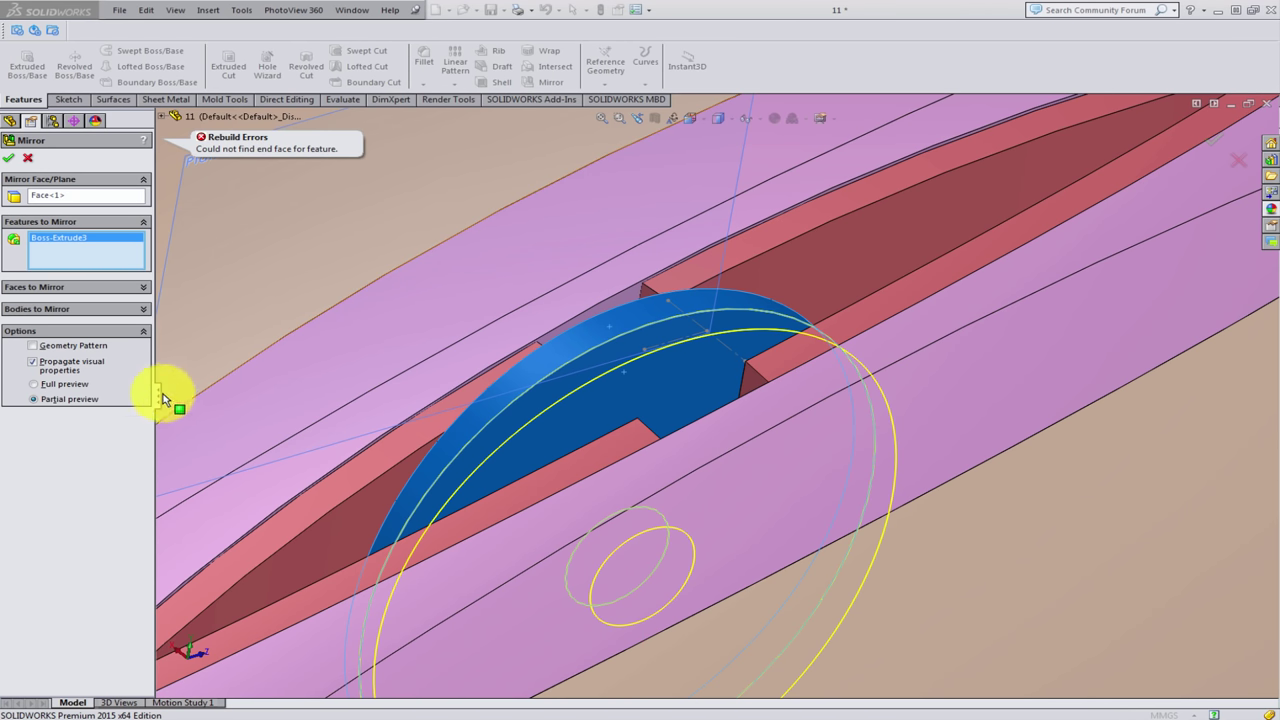
{"action": "left_click", "coordinate": [84, 345]}
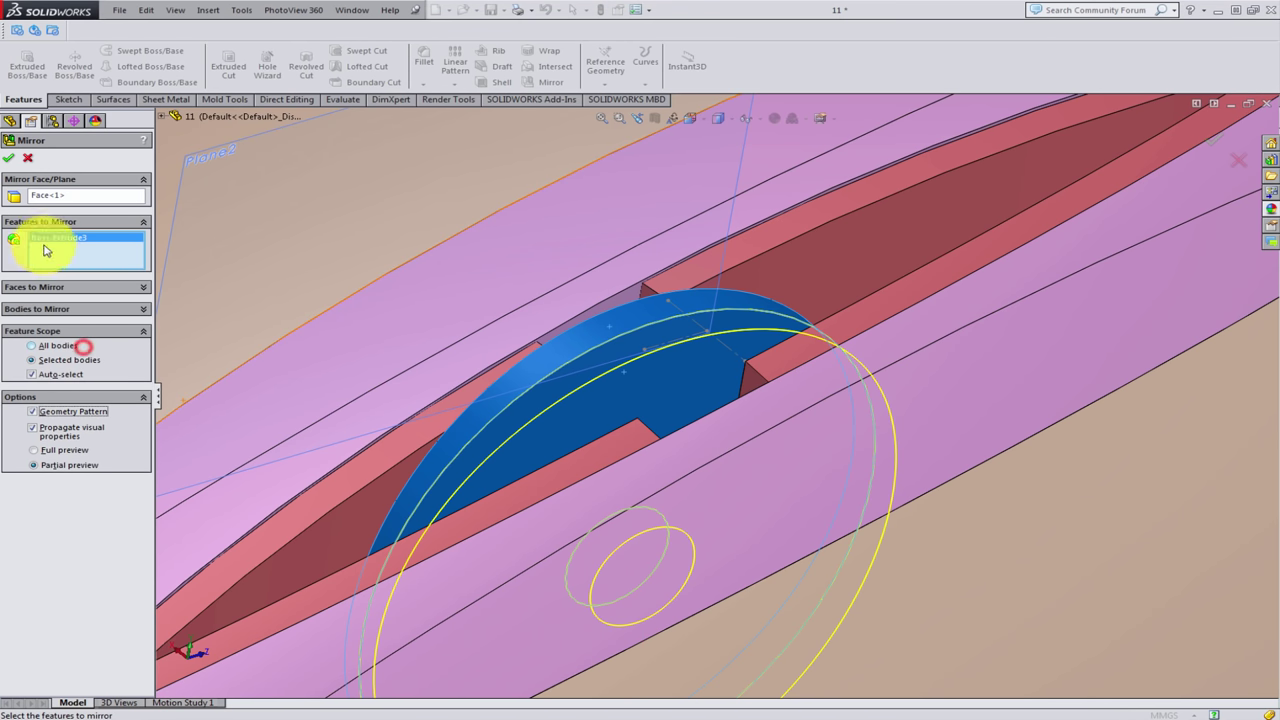
{"action": "left_click", "coordinate": [8, 157]}
- Zoom out and orbit to a front view of the whole mouse
{"action": "scroll", "coordinate": [640, 462], "scroll_direction": "up", "scroll_amount": 3}
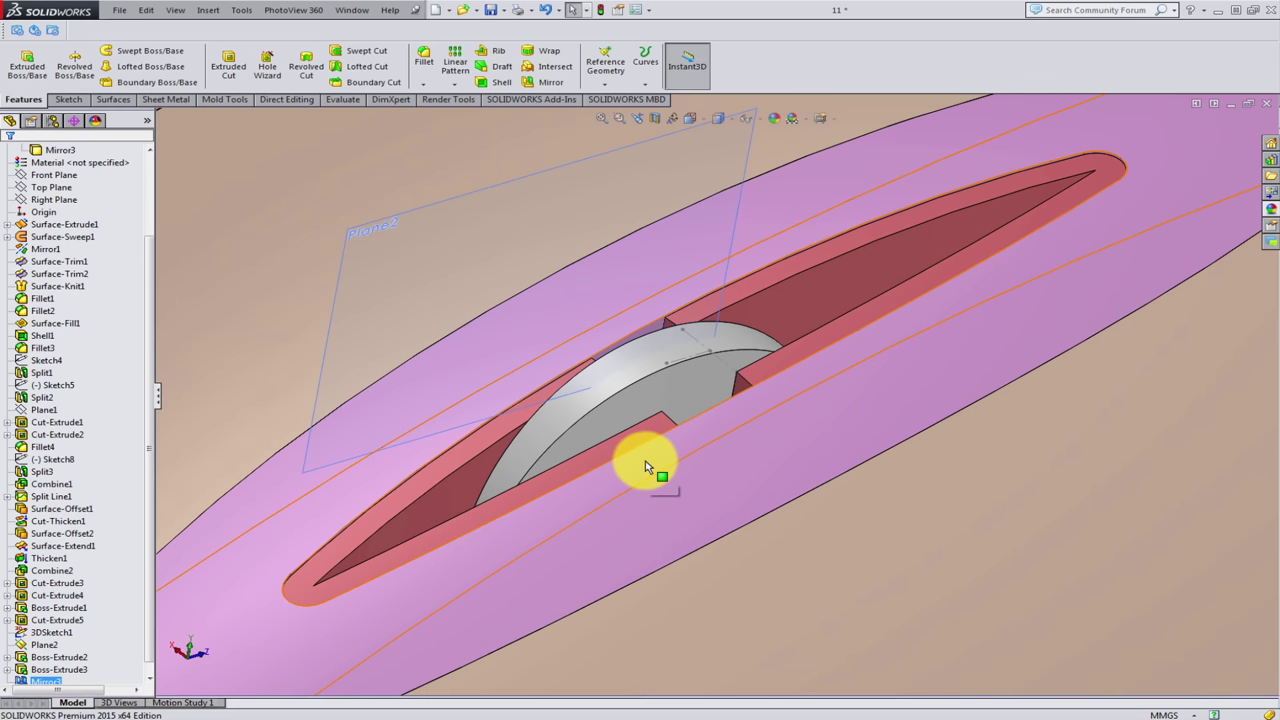
{"action": "mouse_move", "coordinate": [645, 465]}
{"action": "middle_mouse_down"}
{"action": "mouse_move", "coordinate": [706, 505]}
{"action": "mouse_move", "coordinate": [700, 514]}
{"action": "middle_mouse_up"}
{"action": "scroll", "coordinate": [700, 506], "scroll_direction": "up", "scroll_amount": 3}
{"action": "scroll", "coordinate": [708, 491], "scroll_direction": "up", "scroll_amount": 2}
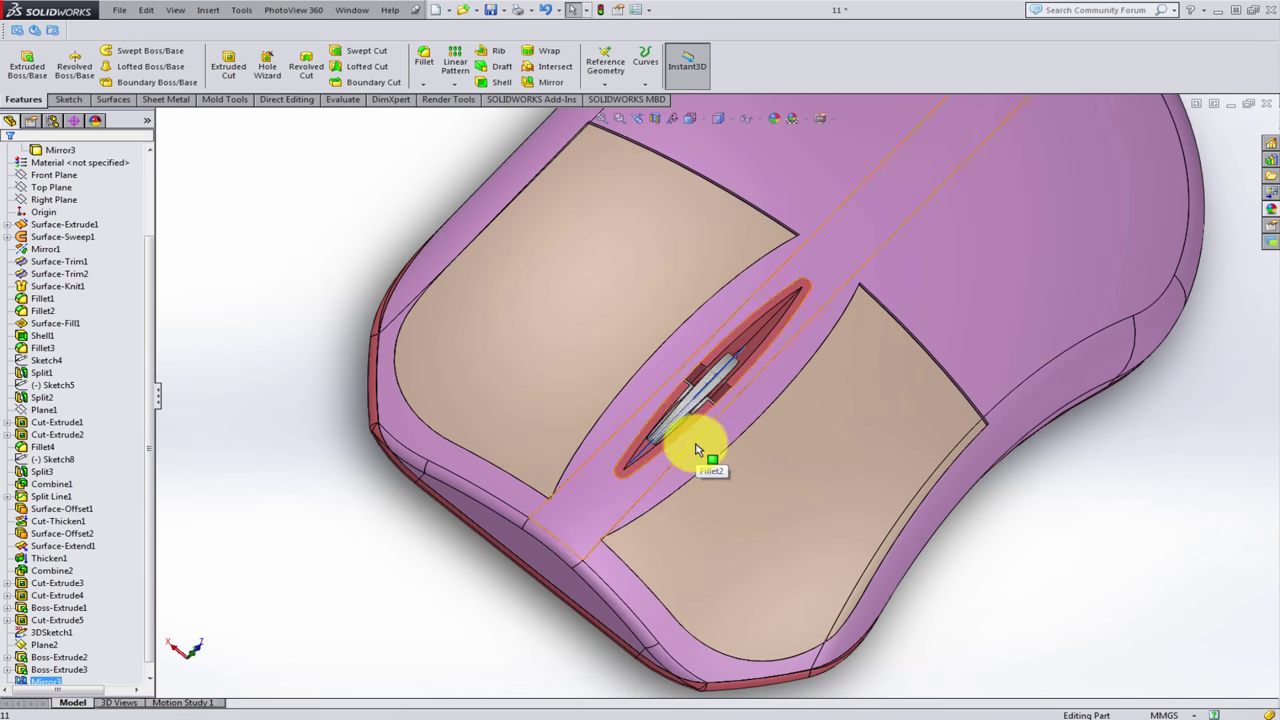
{"action": "mouse_move", "coordinate": [697, 450]}
{"action": "middle_mouse_down"}
{"action": "mouse_move", "coordinate": [677, 294]}
{"action": "mouse_move", "coordinate": [886, 480]}
{"action": "mouse_move", "coordinate": [928, 483]}
{"action": "middle_mouse_up"}
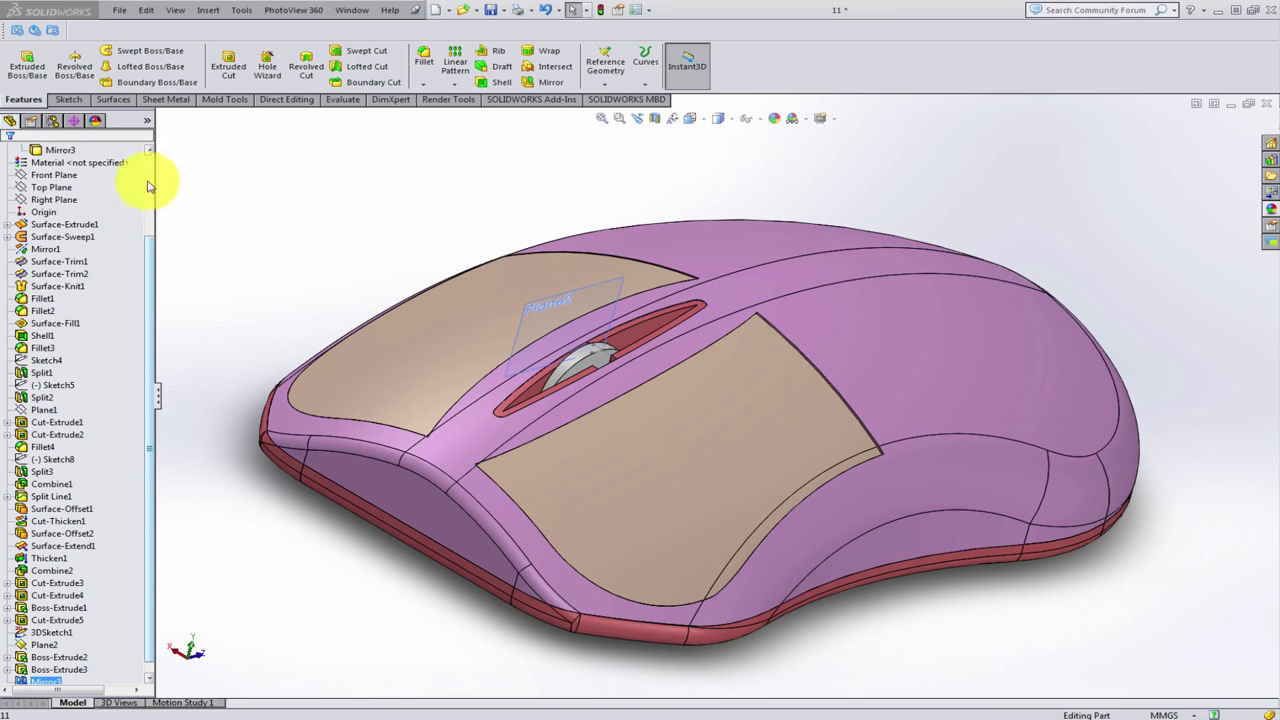
- Fillet the disc's two rim edges, trying 0.2 and 0.3 before settling on 0.5 mm
{"action": "left_click", "coordinate": [424, 60]}
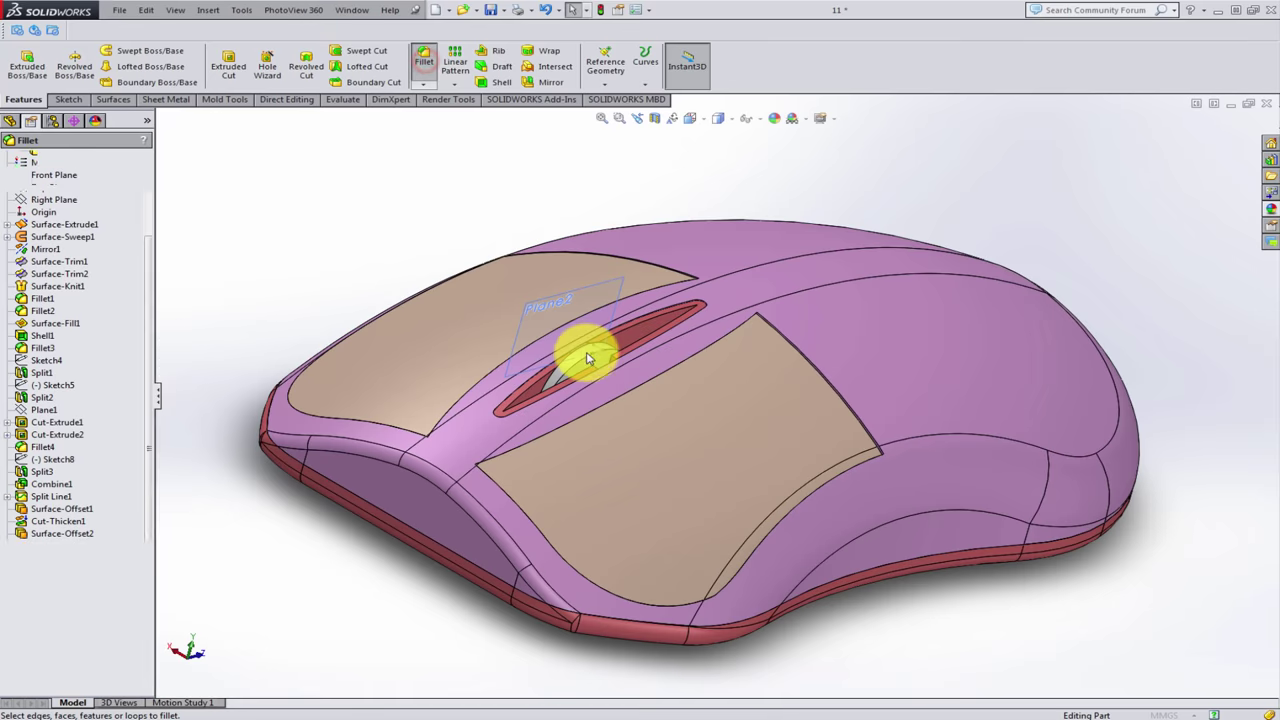
{"action": "scroll", "coordinate": [600, 370], "scroll_direction": "down", "scroll_amount": 3}
{"action": "scroll", "coordinate": [612, 381], "scroll_direction": "down", "scroll_amount": 2}
{"action": "left_click", "coordinate": [619, 367]}
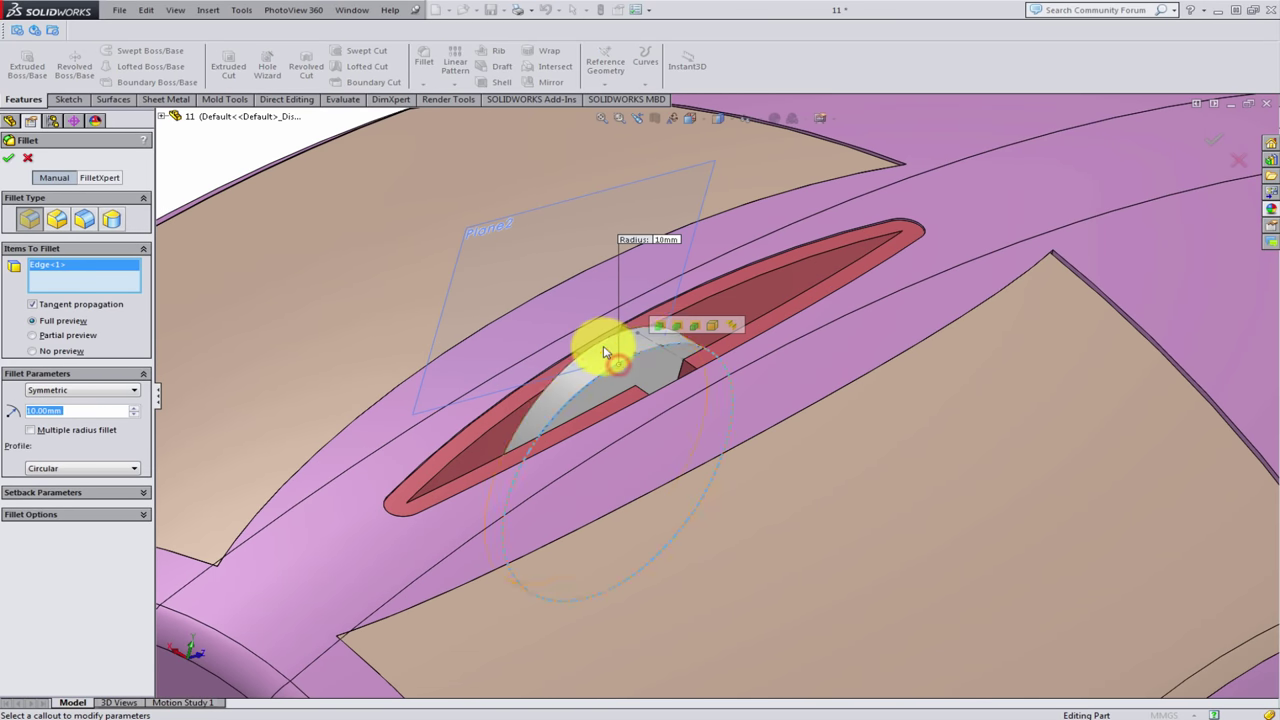
{"action": "left_click", "coordinate": [604, 347]}
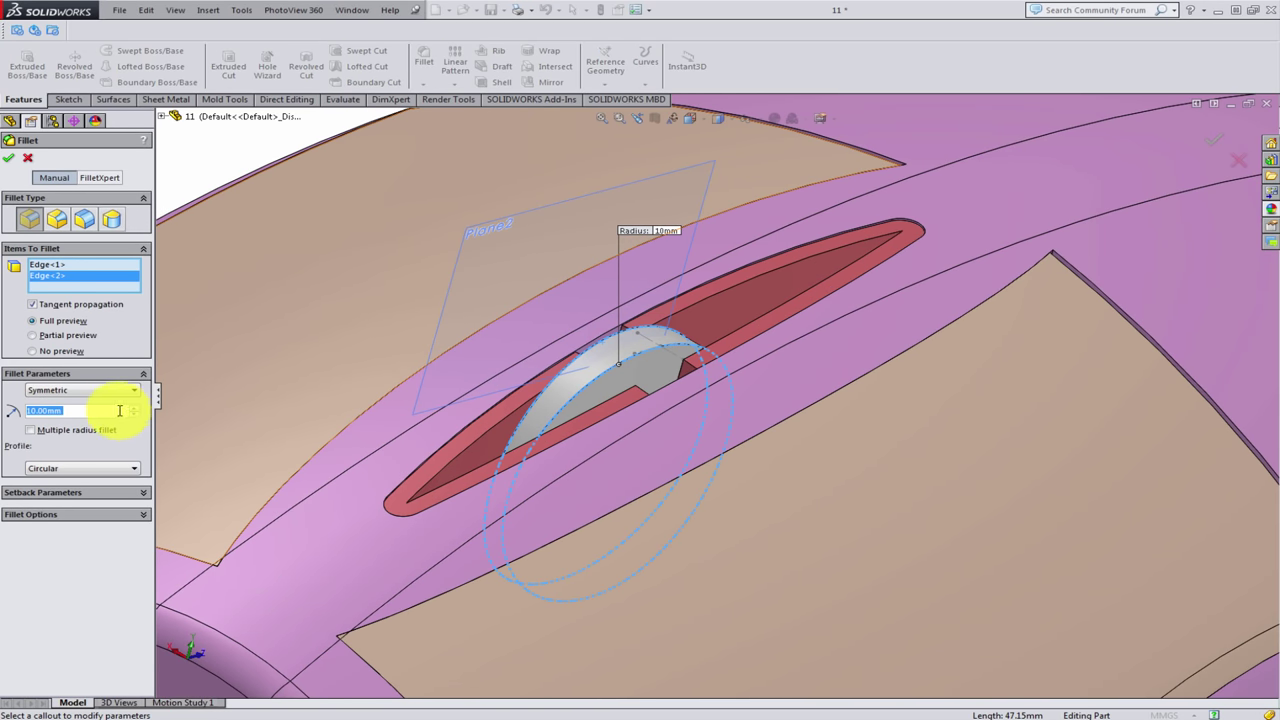
{"action": "type", "text": "0.2"}
{"action": "key", "text": "Return"}
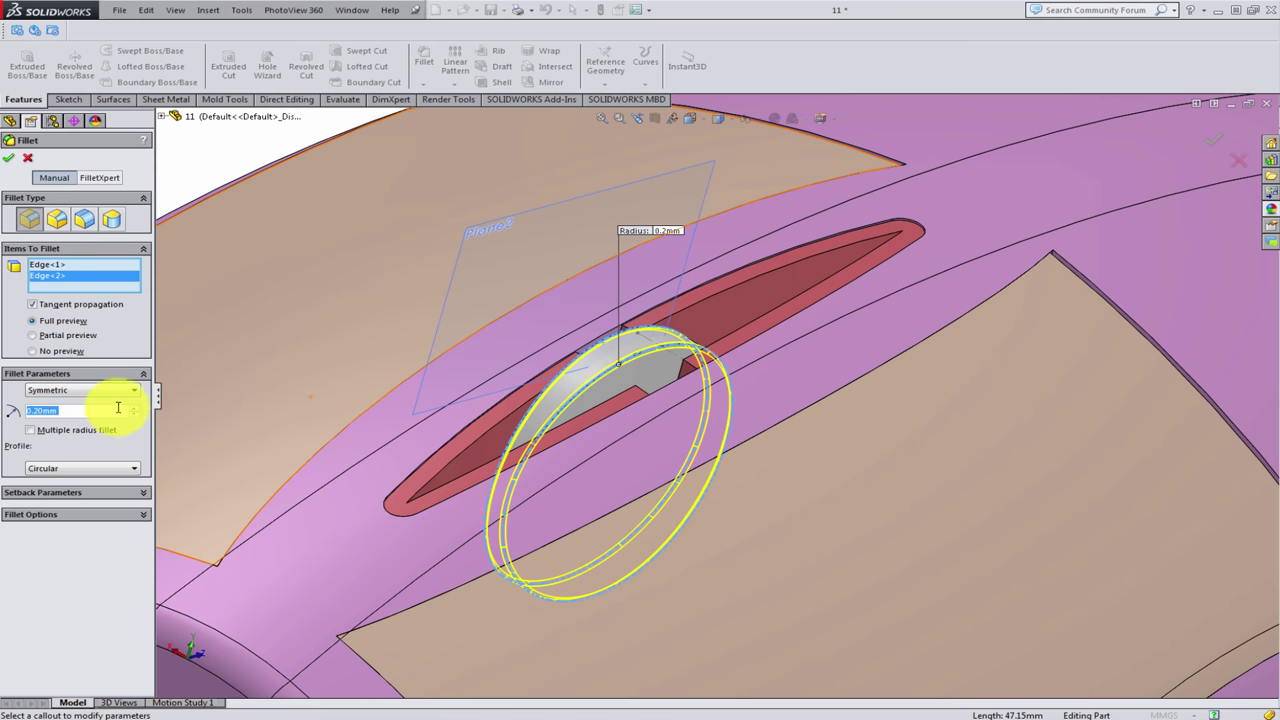
{"action": "type", "text": "0.3"}
{"action": "key", "text": "Return"}
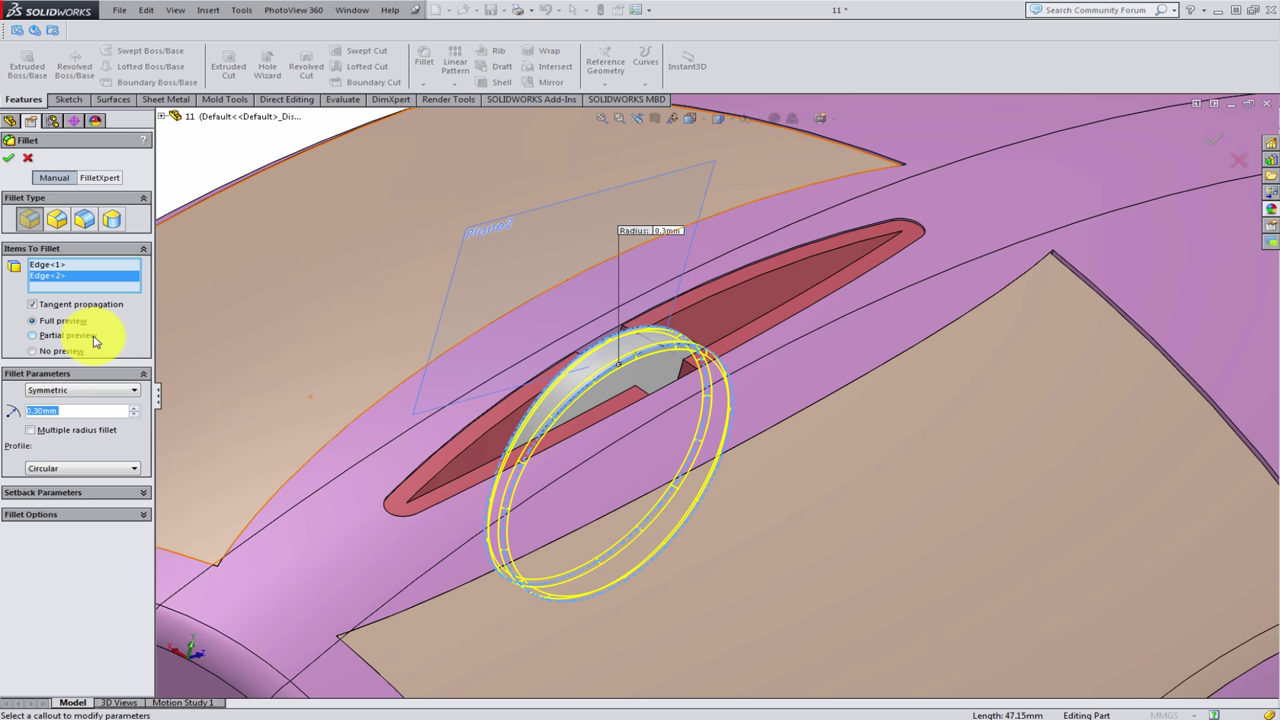
{"action": "type", "text": "0.5"}
{"action": "key", "text": "Return"}
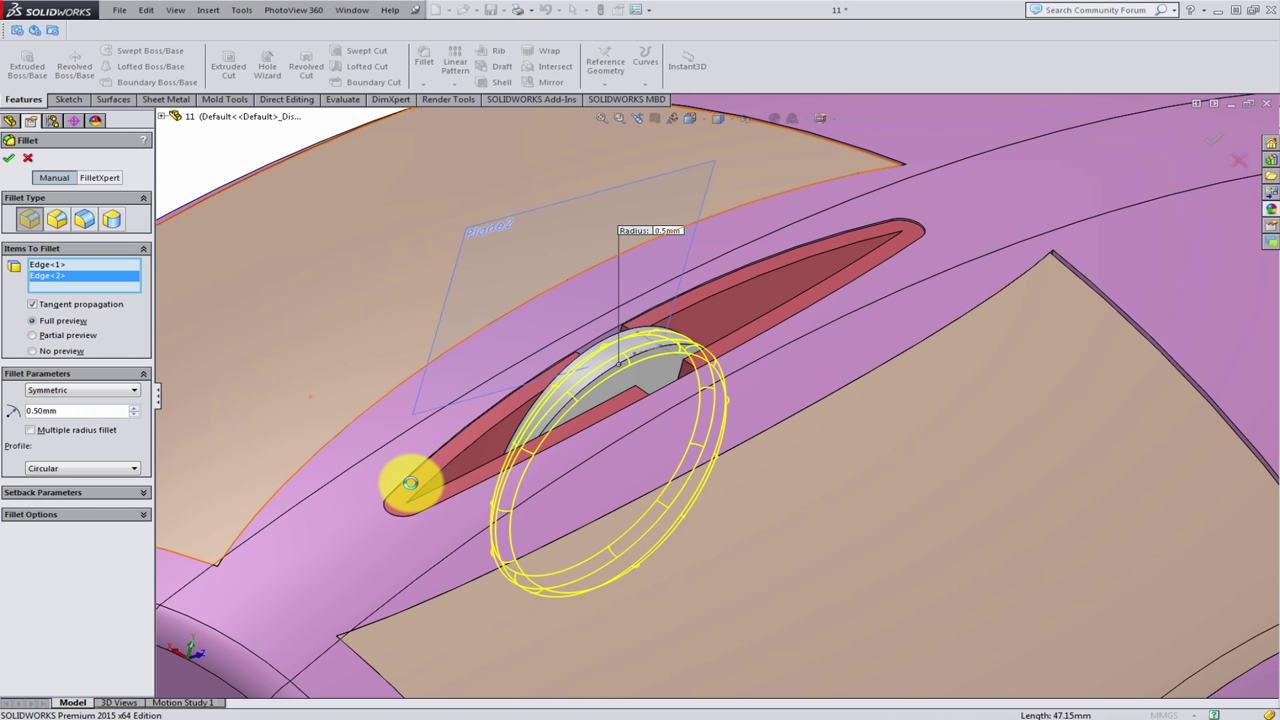
{"action": "key", "text": "Return"}
- Orbit to the underside and start a sketch on the mouse's bottom face
{"action": "scroll", "coordinate": [643, 443], "scroll_direction": "up", "scroll_amount": 5}
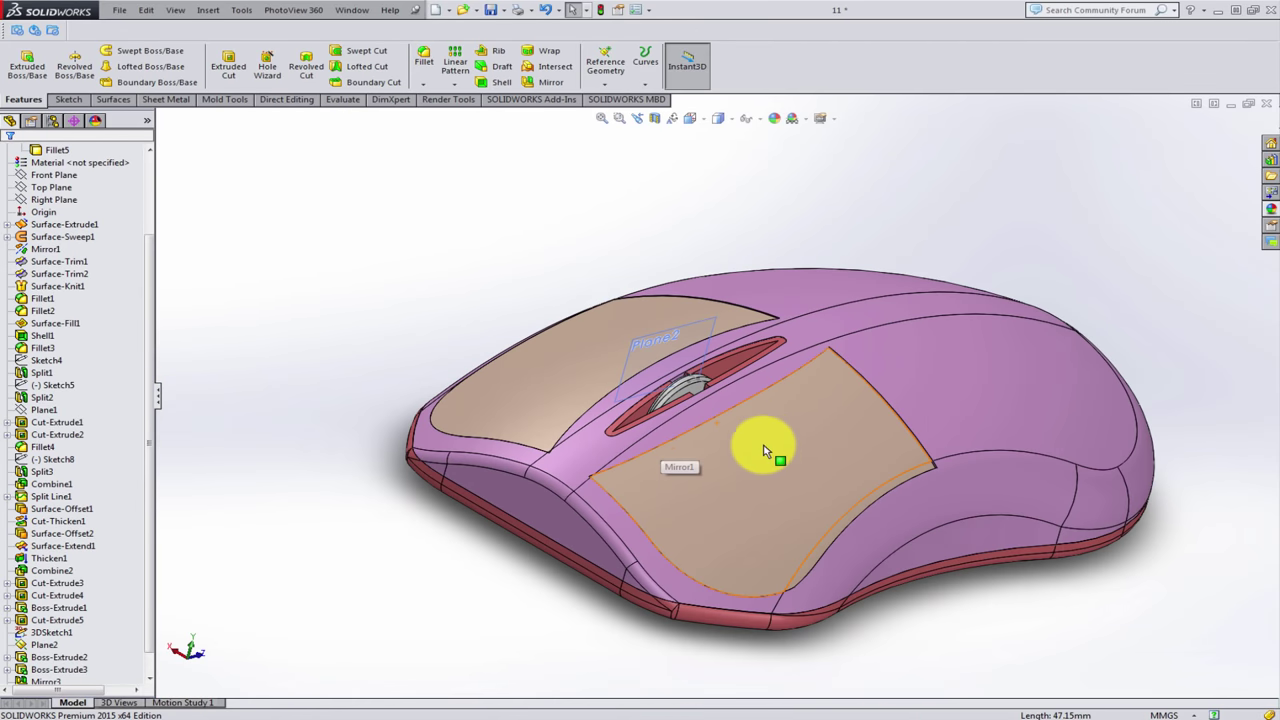
{"action": "scroll", "coordinate": [757, 443], "scroll_direction": "up", "scroll_amount": 3}
{"action": "middle_click_drag", "start_coordinate": [828, 449], "coordinate": [806, 449]}
{"action": "scroll", "coordinate": [806, 449], "scroll_direction": "down", "scroll_amount": 4}
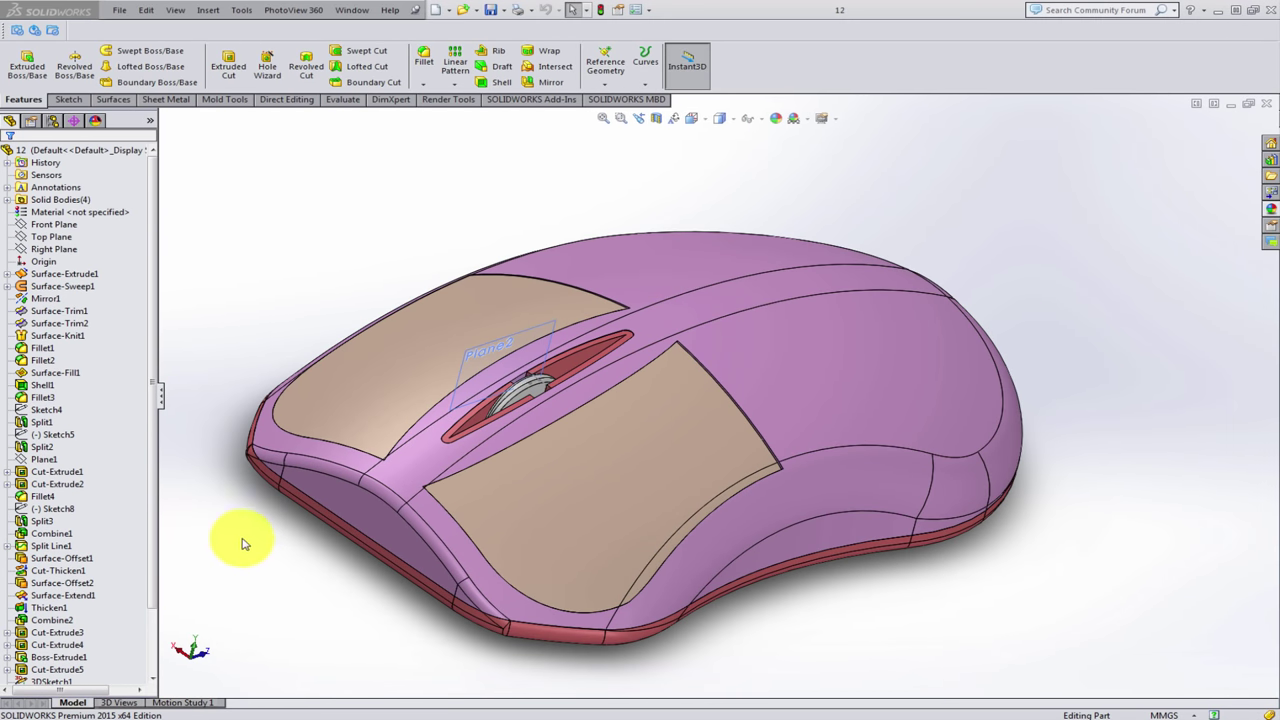
{"action": "left_click", "coordinate": [247, 540]}
{"action": "mouse_move", "coordinate": [751, 594]}
{"action": "middle_mouse_down"}
{"action": "mouse_move", "coordinate": [751, 623]}
{"action": "mouse_move", "coordinate": [753, 400]}
{"action": "mouse_move", "coordinate": [736, 414]}
{"action": "middle_mouse_up"}
{"action": "left_click", "coordinate": [736, 414]}
{"action": "left_click", "coordinate": [788, 376]}
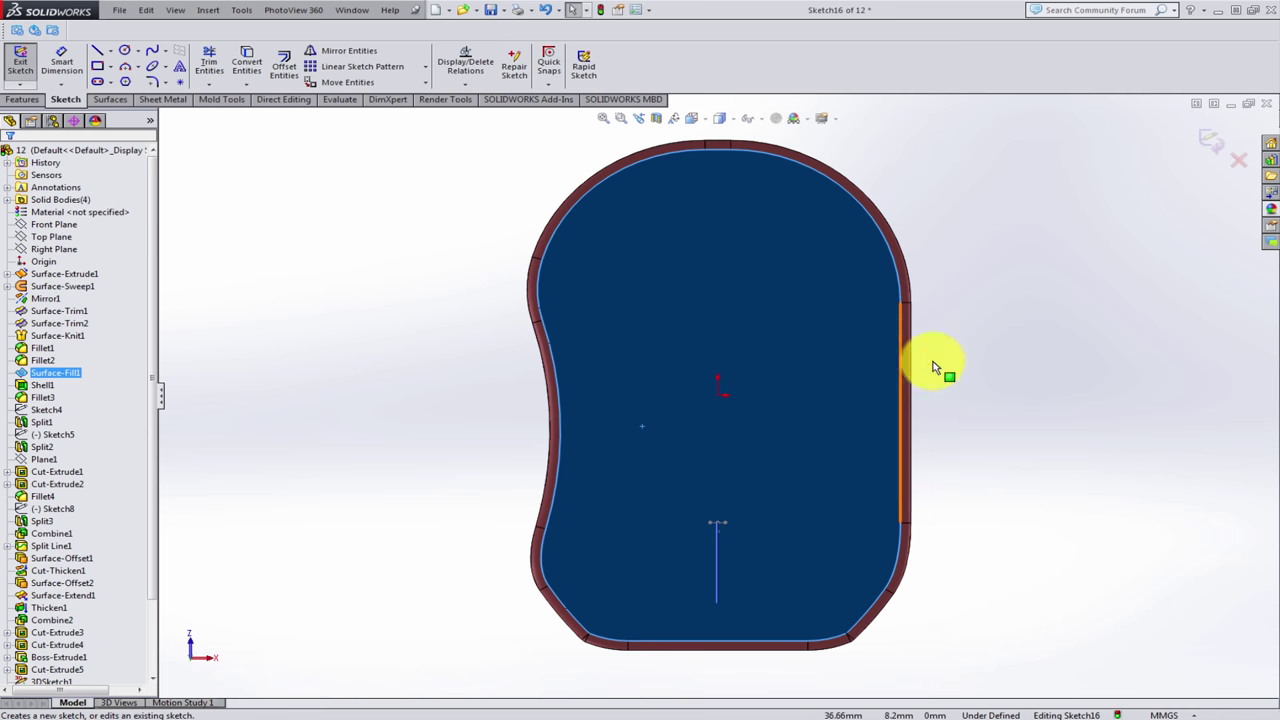
{"action": "left_click", "coordinate": [1068, 376]}
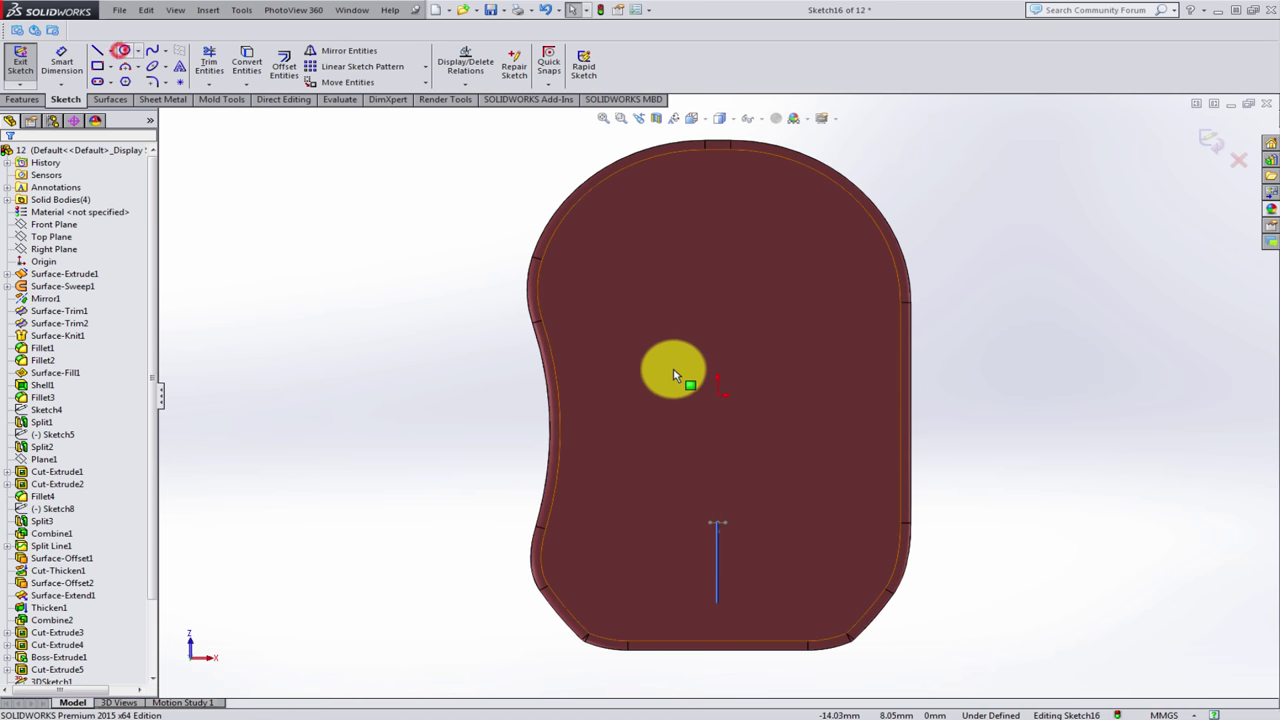
- Draw a circle centred on the origin and dimension its diameter to 4 mm
{"action": "left_click", "coordinate": [122, 51]}
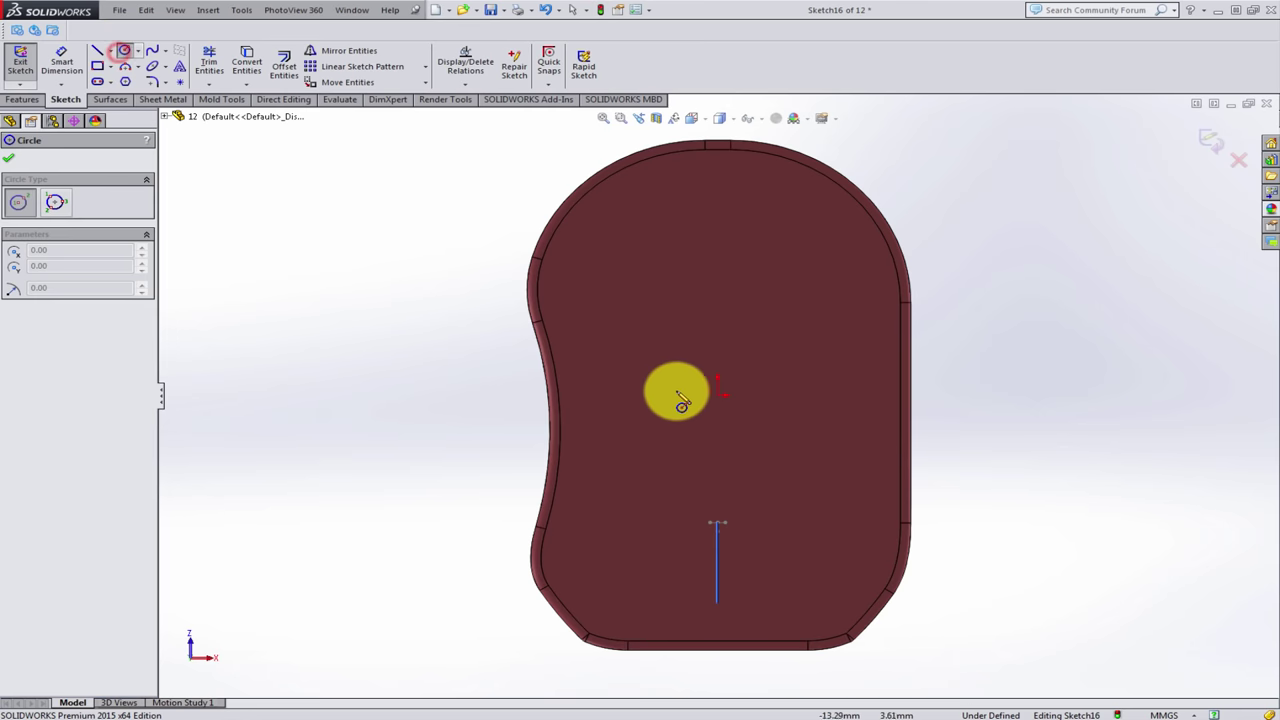
{"action": "left_click", "coordinate": [719, 396]}
{"action": "left_click", "coordinate": [776, 395]}
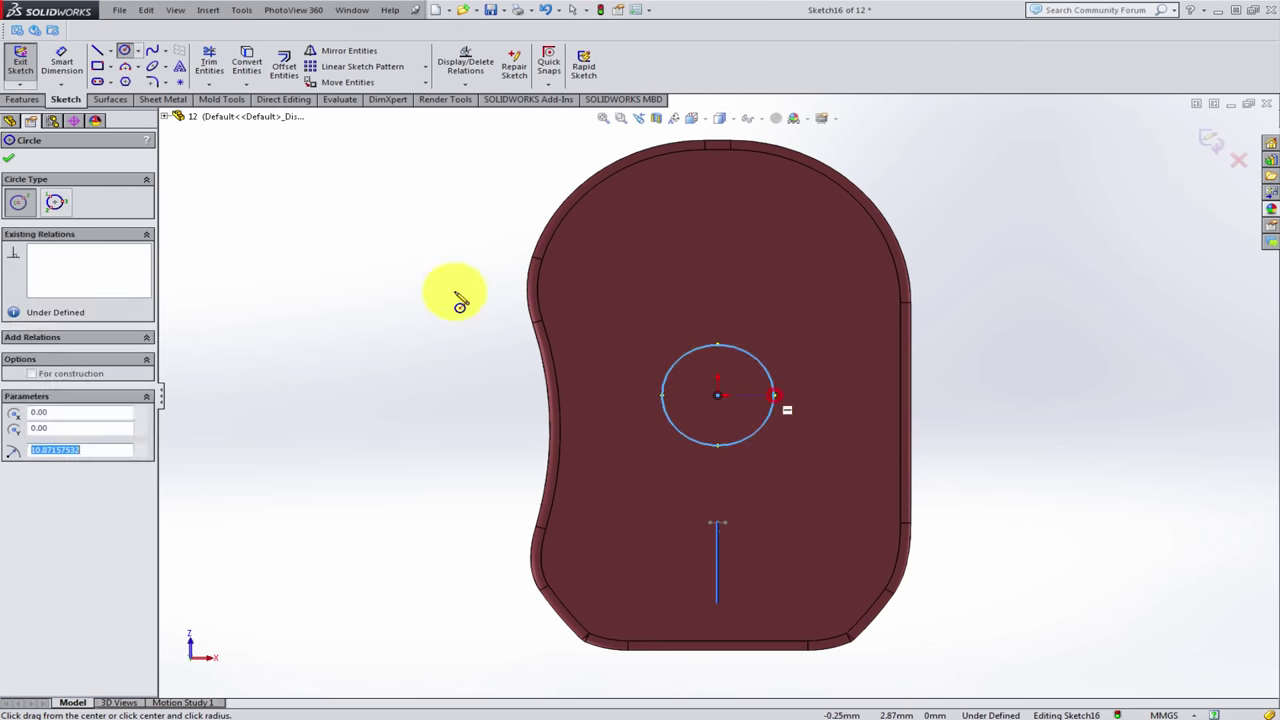
{"action": "key", "text": "Escape"}
{"action": "left_click", "coordinate": [56, 68]}
{"action": "left_click", "coordinate": [703, 352]}
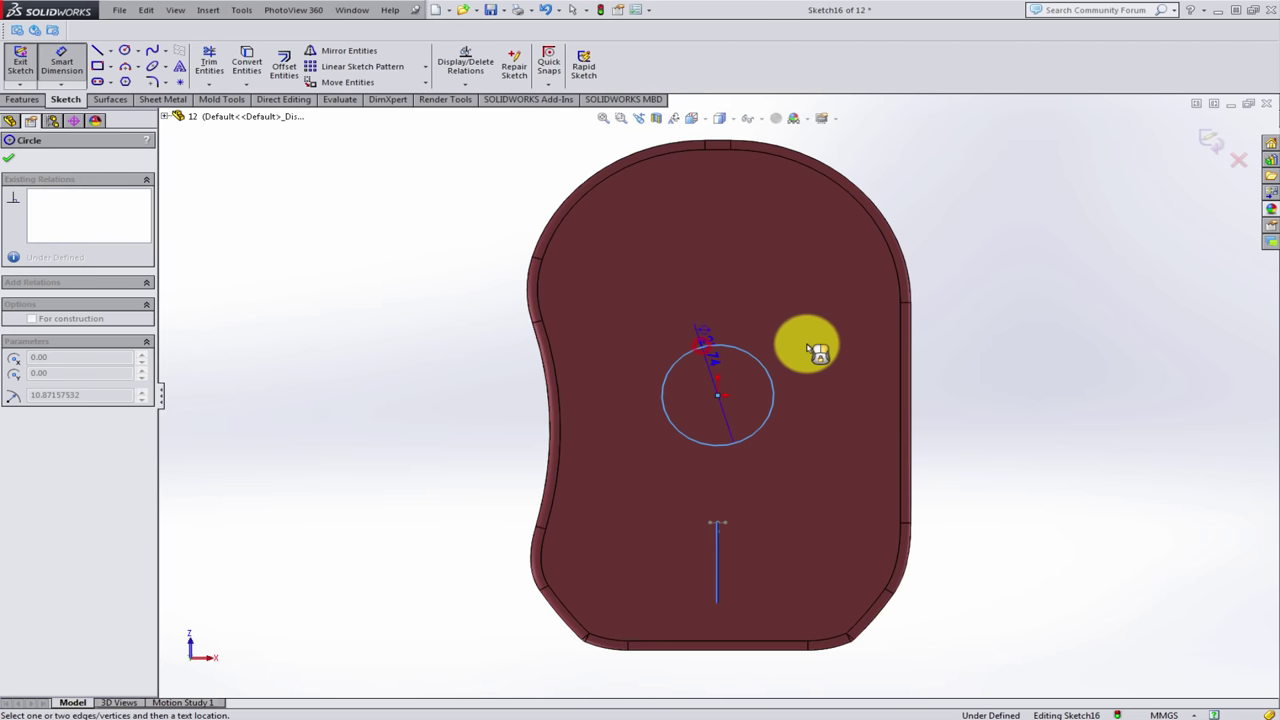
{"action": "left_click", "coordinate": [968, 362]}
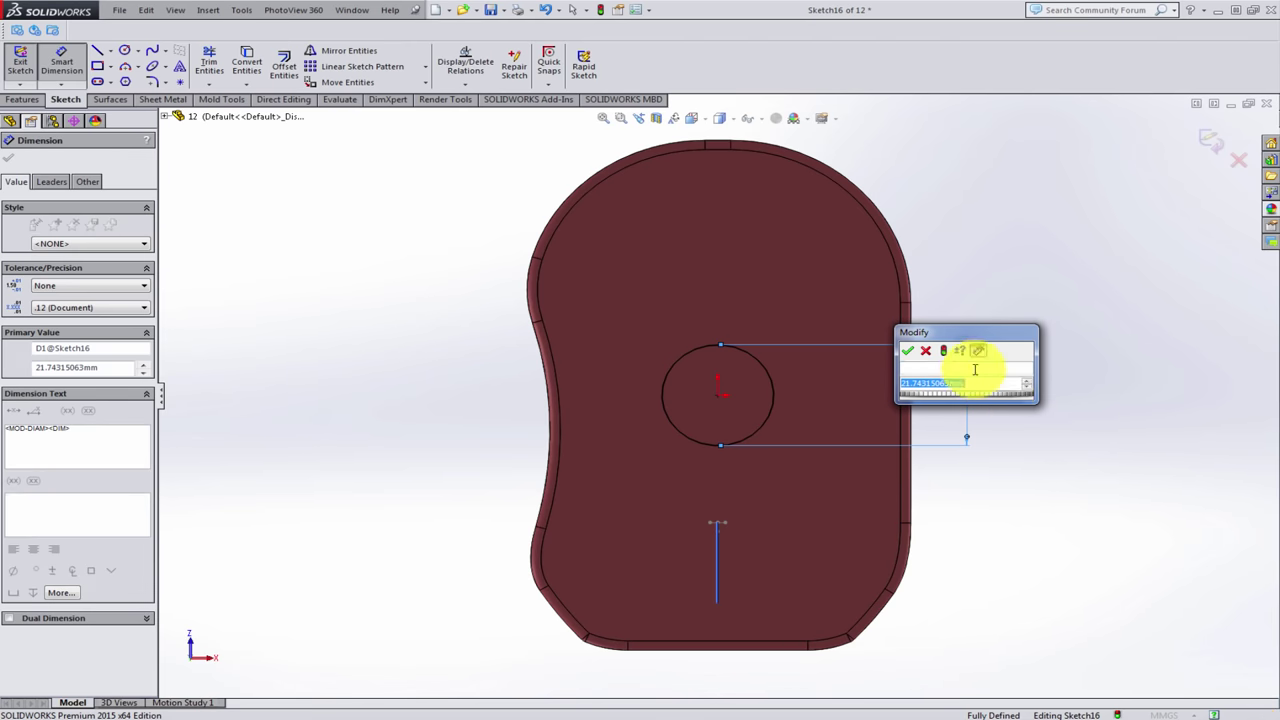
{"action": "type", "text": "4"}
{"action": "key", "text": "Return"}
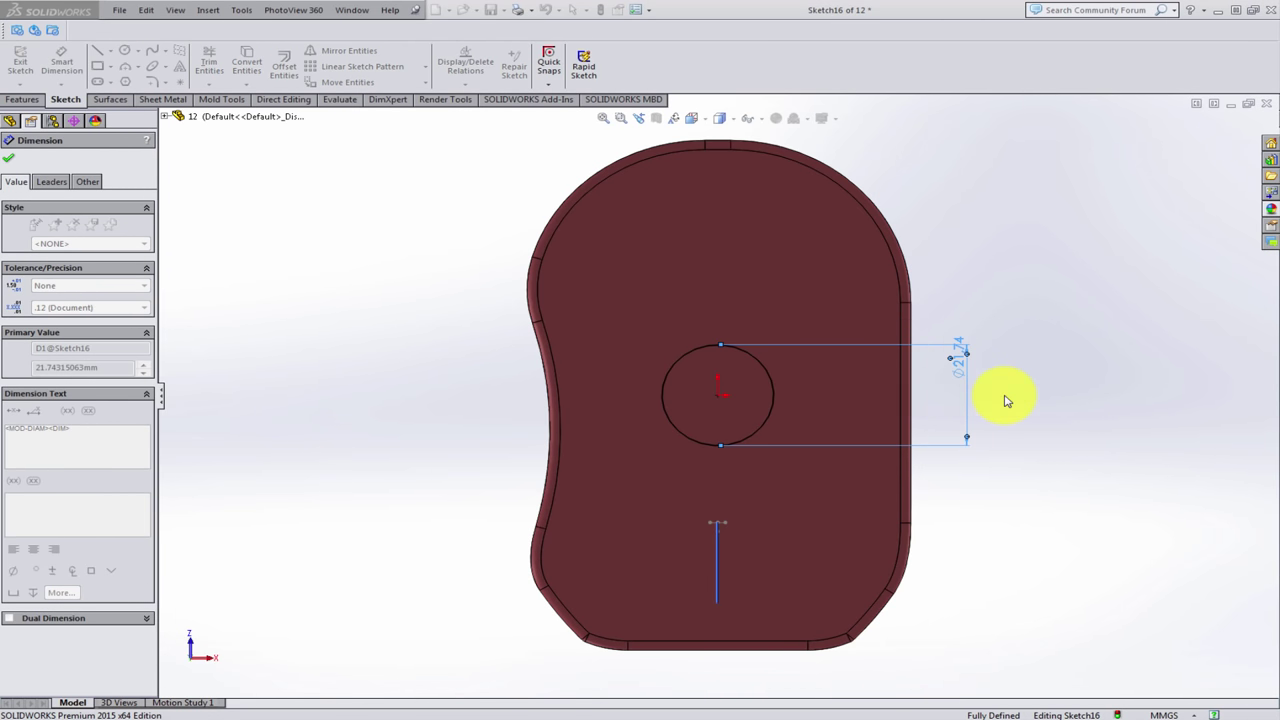
{"action": "left_click", "coordinate": [124, 50]}
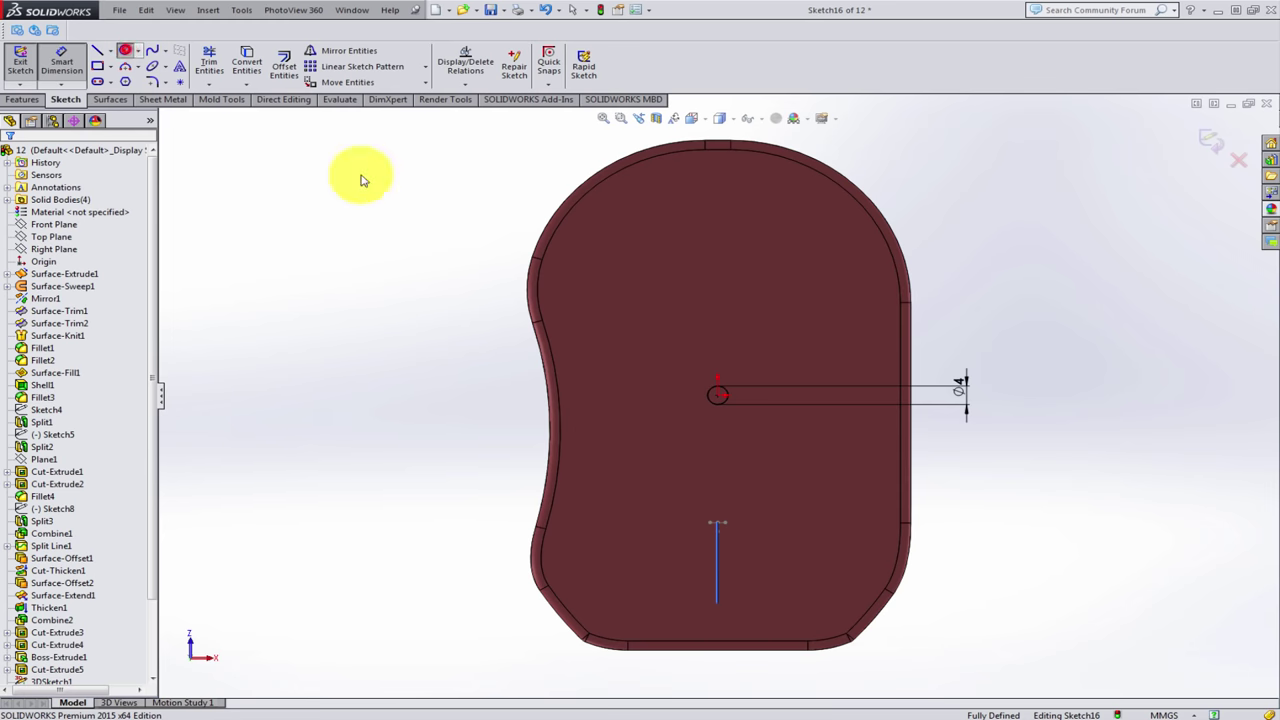
- Draw a small circle upper-left and a vertical centreline rising from the origin
{"action": "left_click", "coordinate": [651, 265]}
{"action": "key", "text": "Escape"}
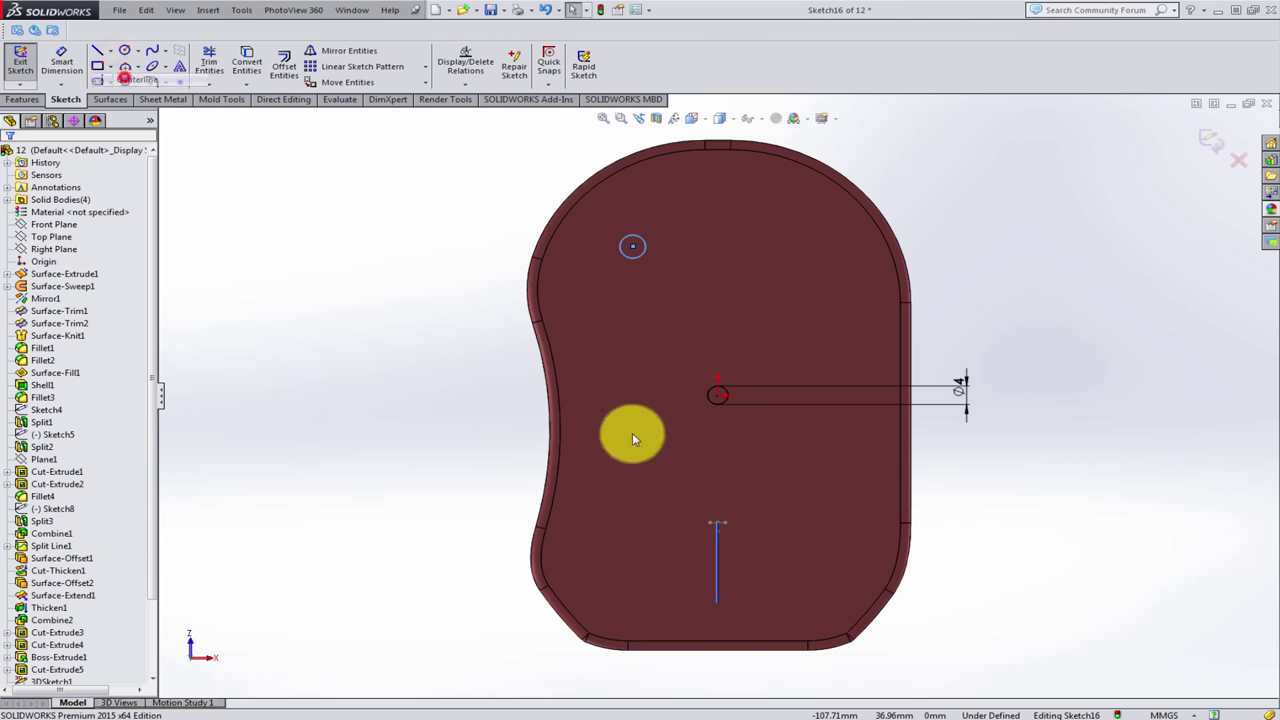
{"action": "left_click", "coordinate": [716, 396]}
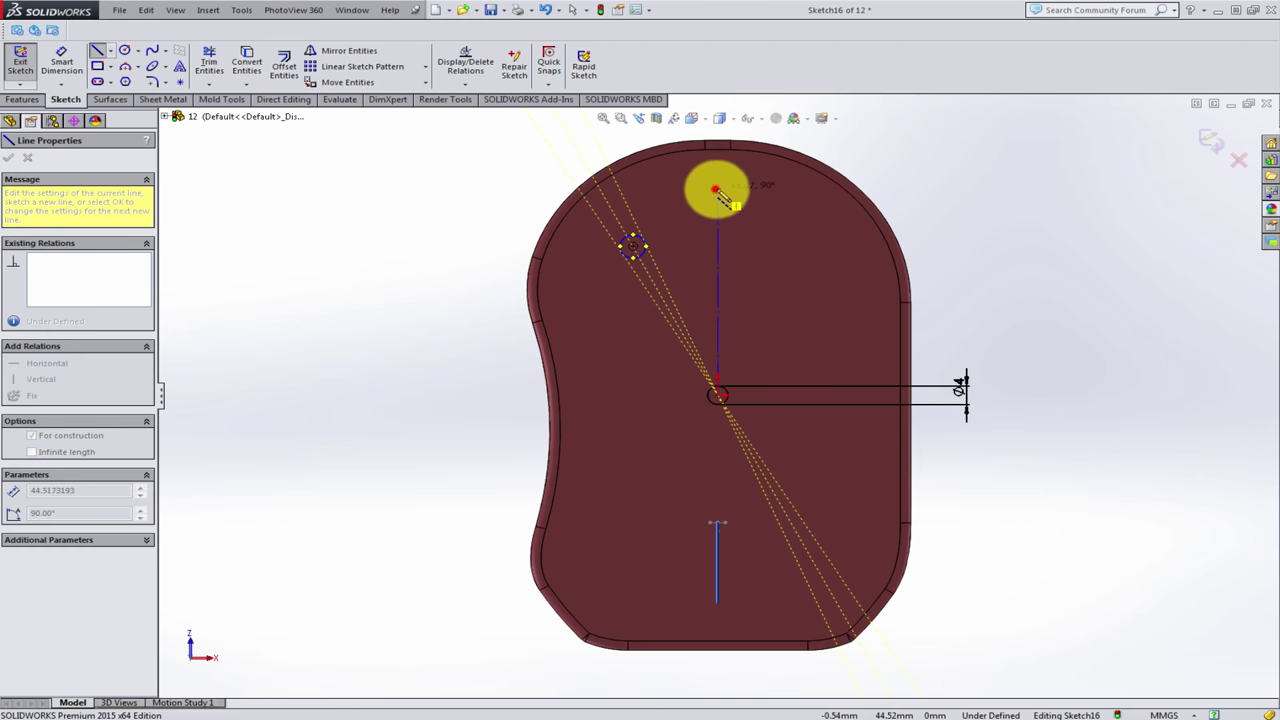
{"action": "left_click", "coordinate": [716, 190]}
{"action": "key", "text": "Escape"}
- Dimension the small circle's diameter as 4 mm
{"action": "left_click", "coordinate": [62, 60]}
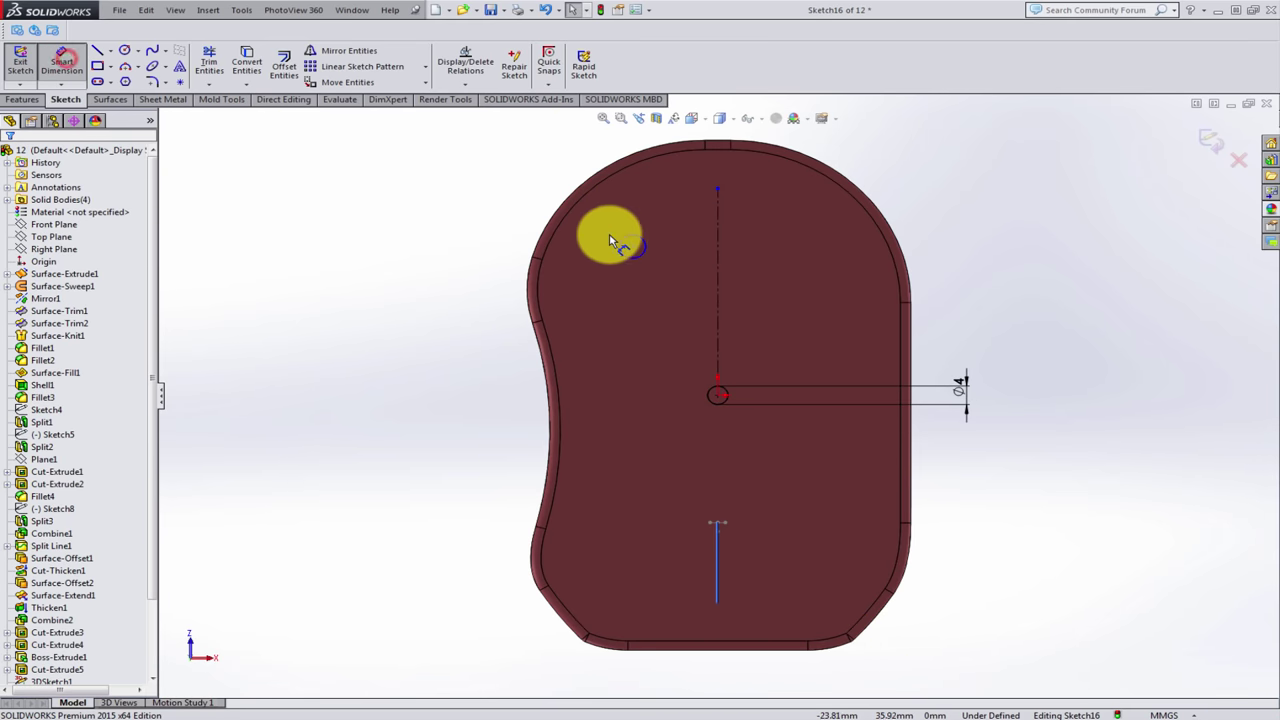
{"action": "left_click", "coordinate": [608, 226]}
{"action": "left_click", "coordinate": [614, 214]}
{"action": "key", "text": "Return"}
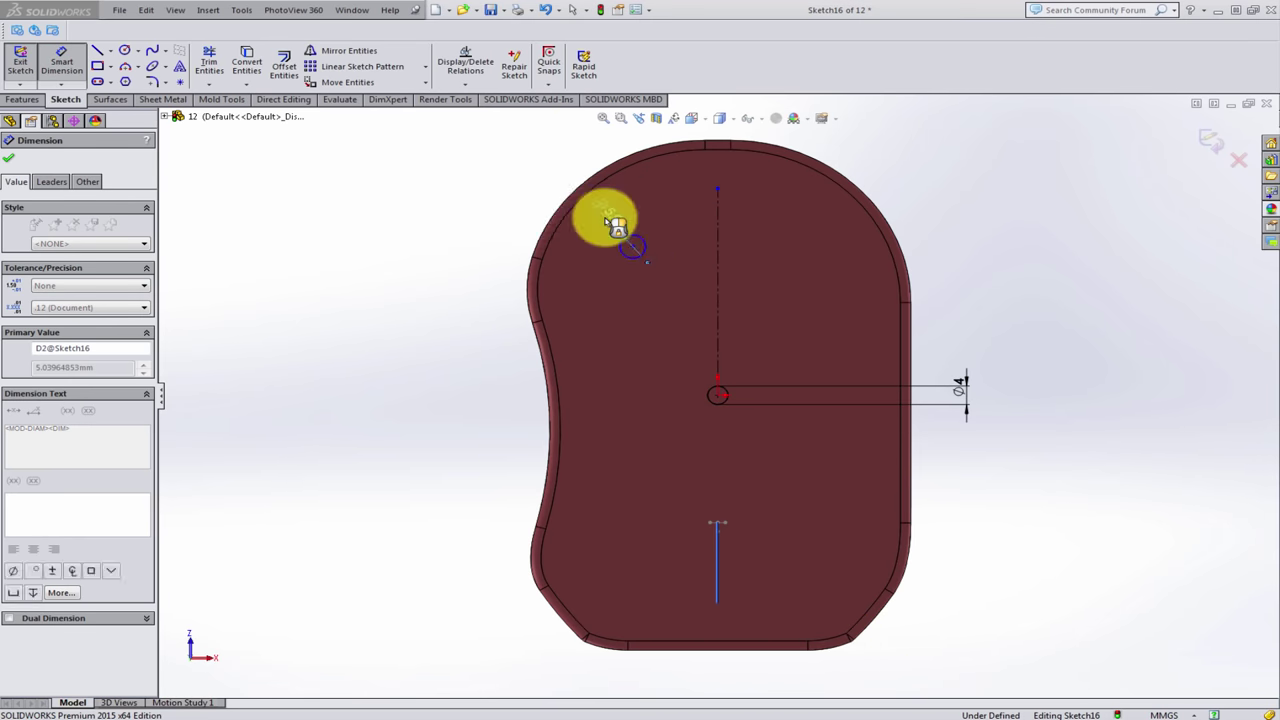
{"action": "left_click", "coordinate": [1071, 315]}
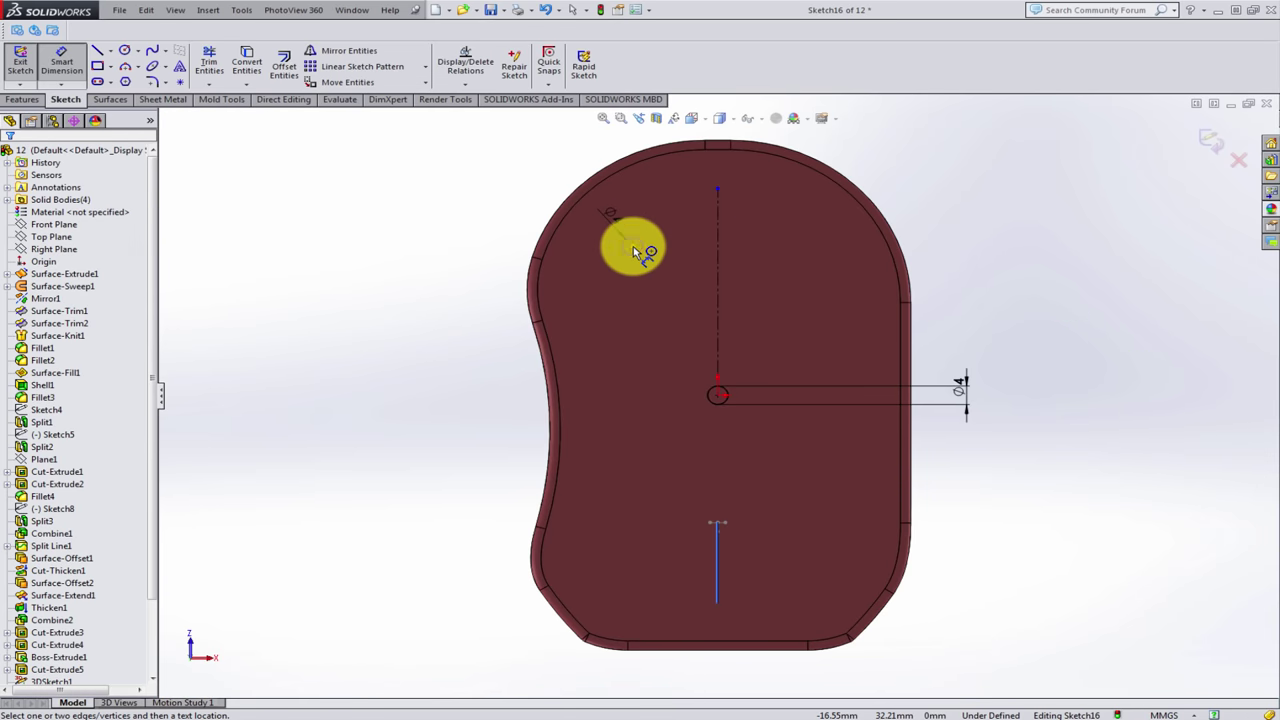
- Dimension the circle centre 34 mm above the origin, then begin a horizontal distance to the centreline
{"action": "left_click", "coordinate": [632, 246]}
{"action": "left_click", "coordinate": [716, 398]}
{"action": "left_click", "coordinate": [469, 348]}
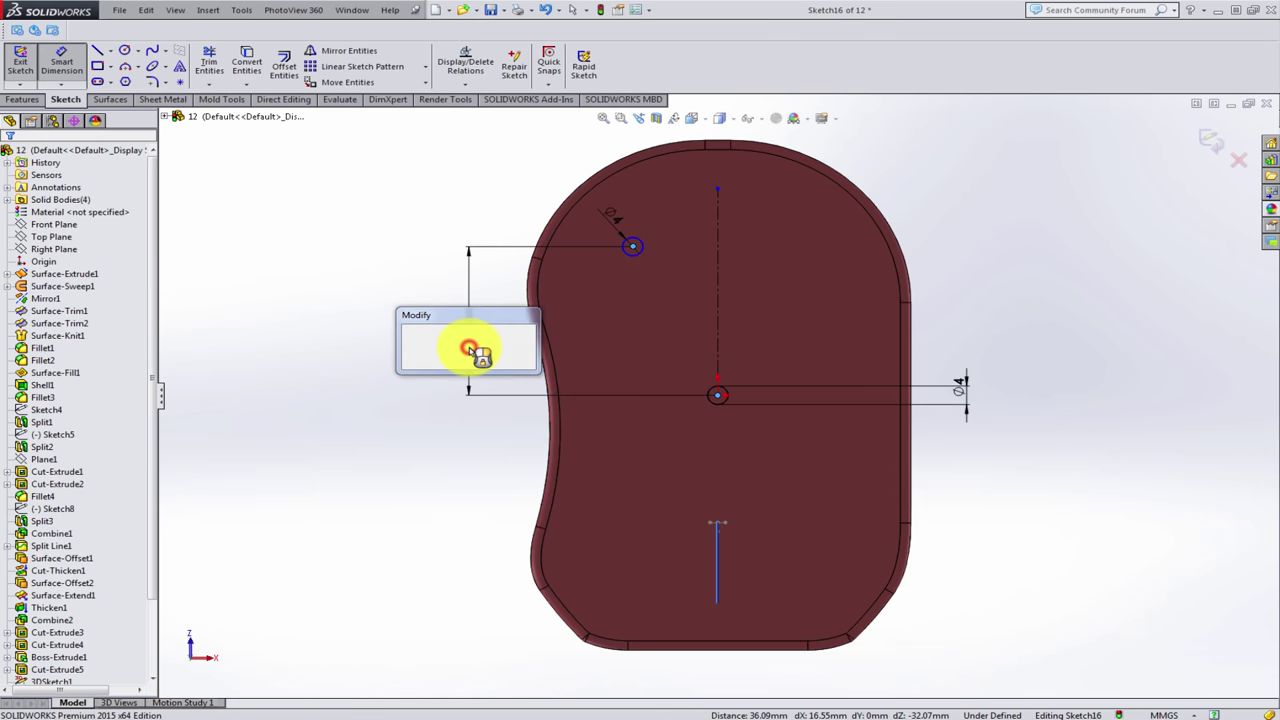
{"action": "type", "text": "34"}
{"action": "key", "text": "Return"}
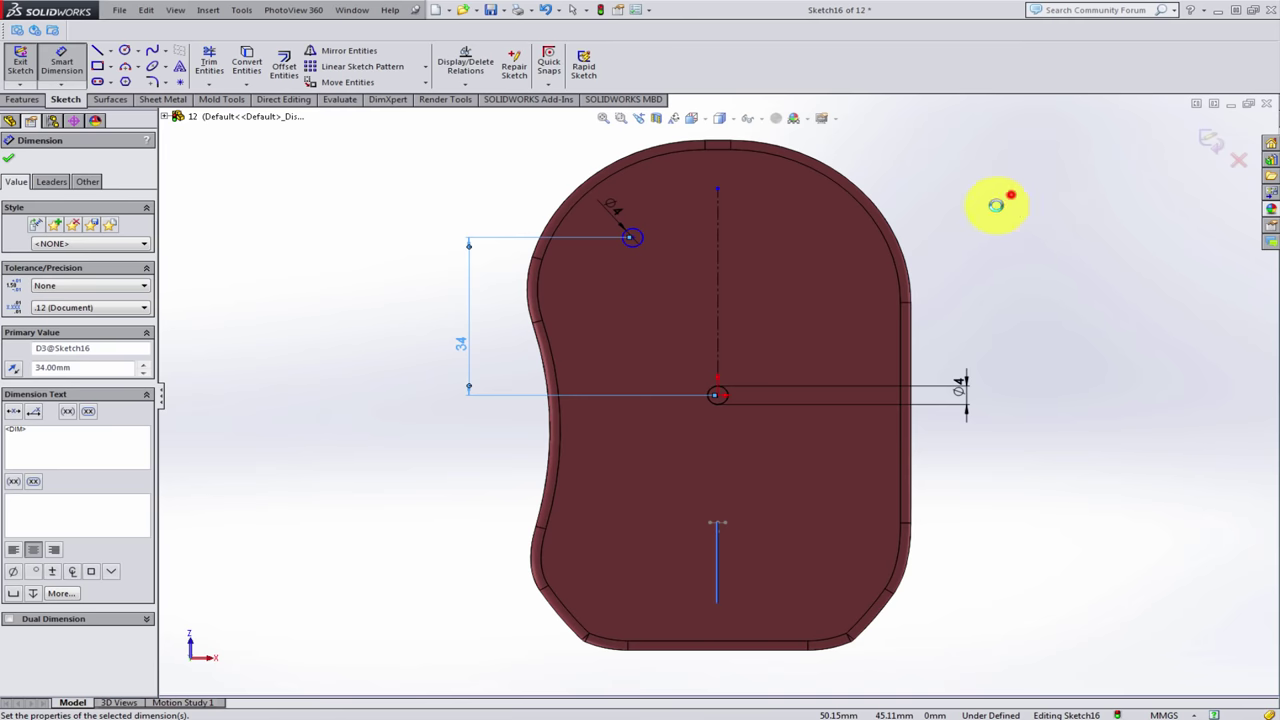
{"action": "scroll", "coordinate": [813, 262], "scroll_direction": "down", "scroll_amount": 2}
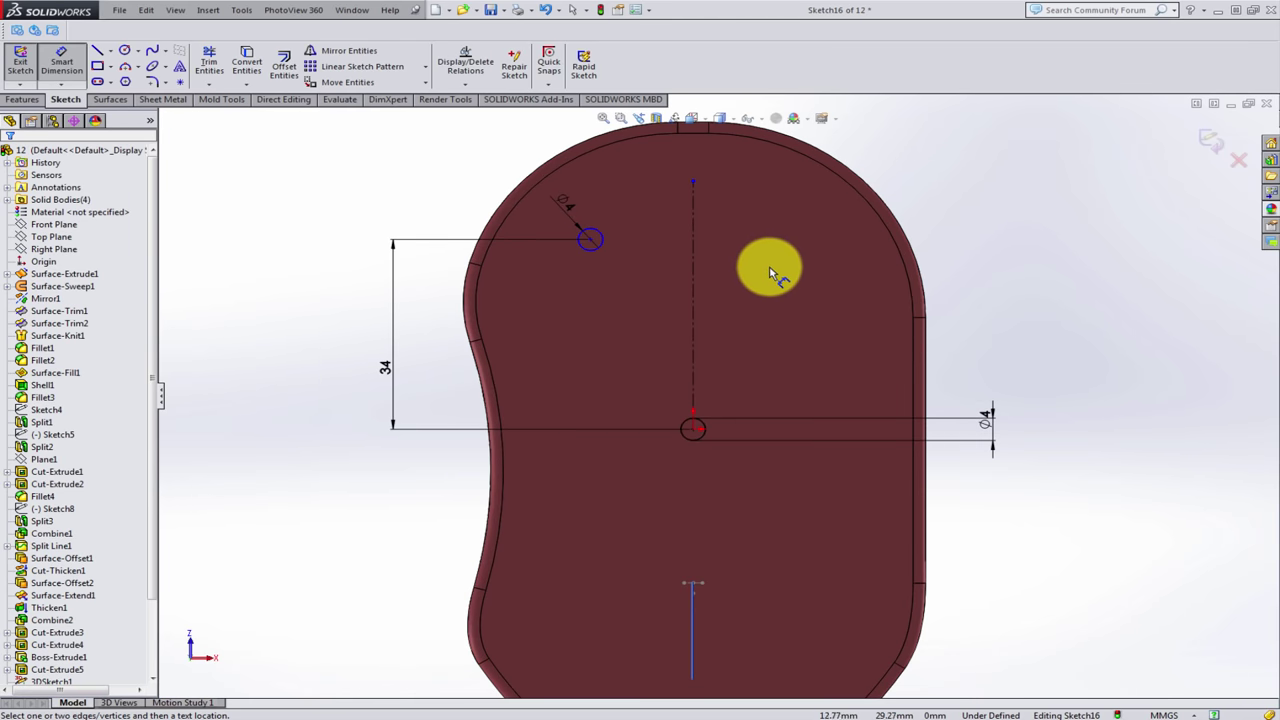
{"action": "left_click", "coordinate": [590, 239]}
{"action": "left_click", "coordinate": [691, 233]}
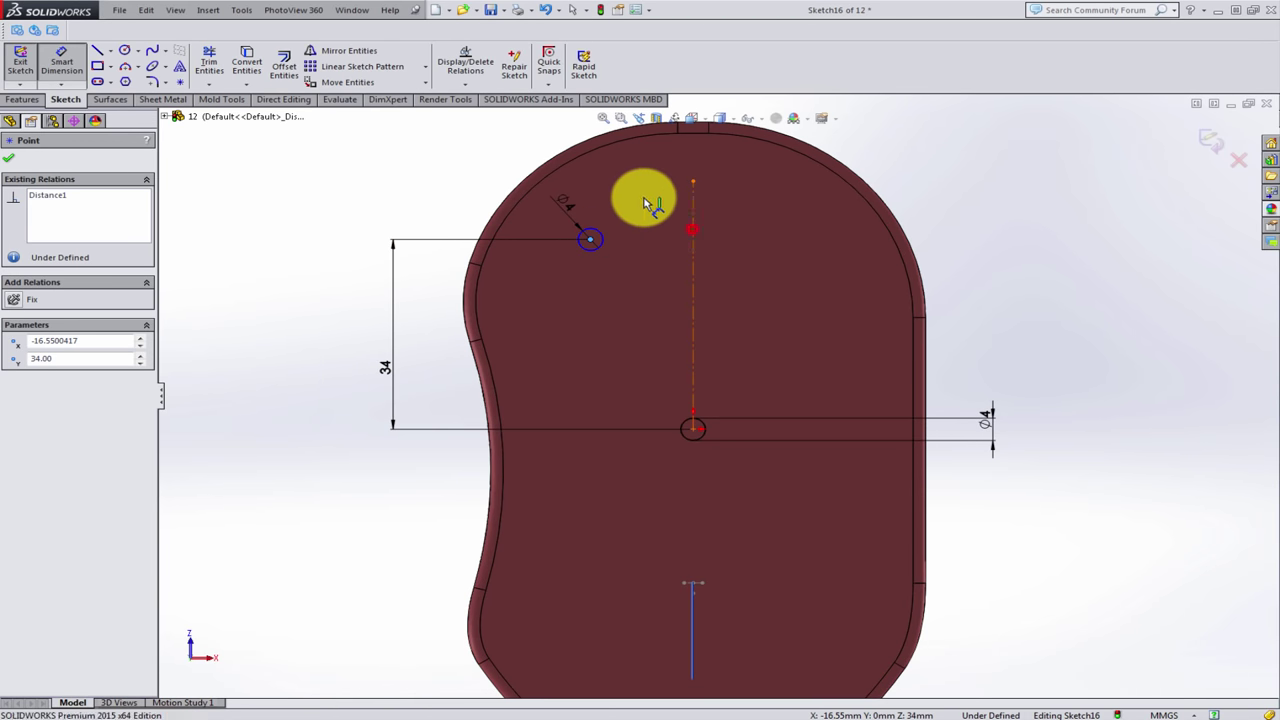
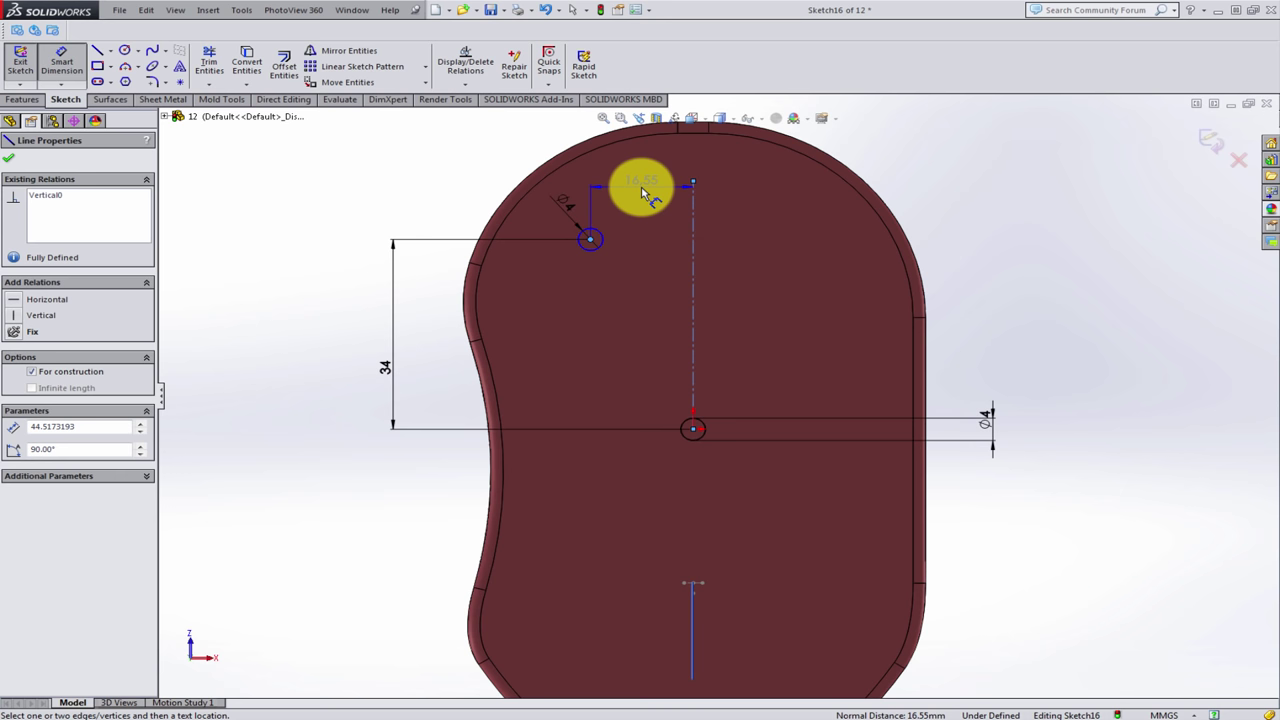
- Mirror the 4 mm circle across the vertical centerline
{"action": "key", "text": "Escape"}
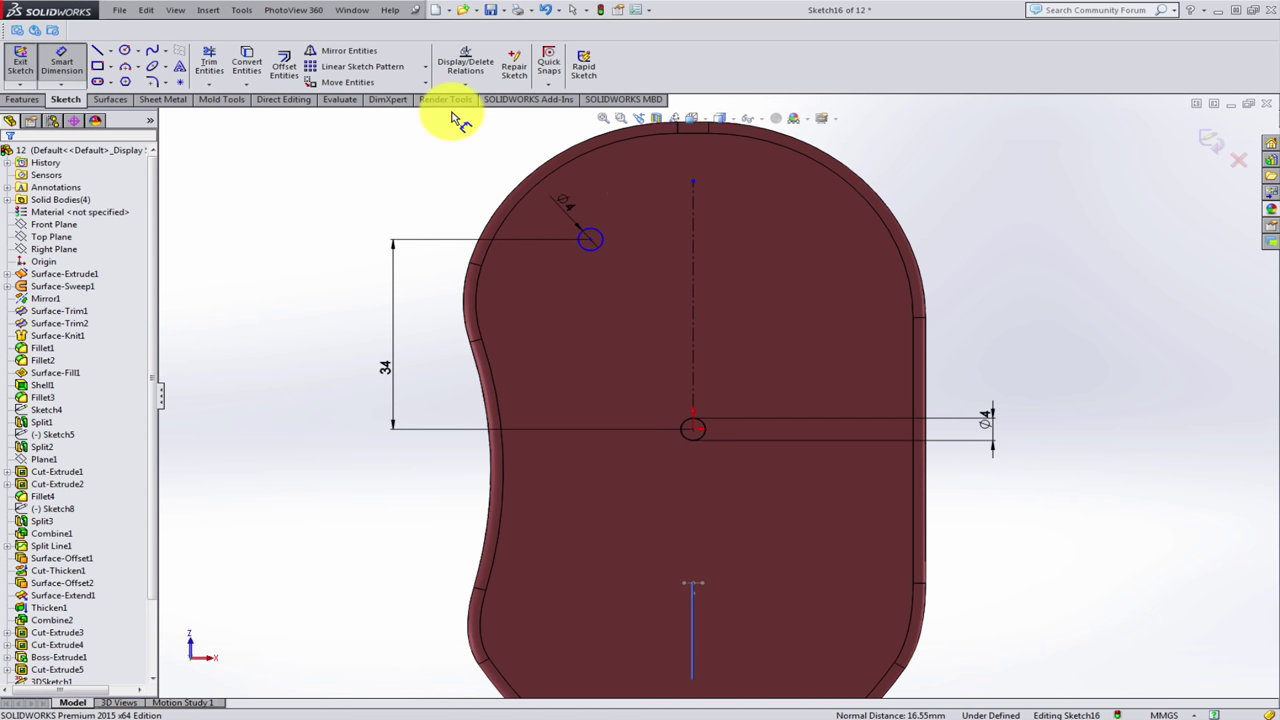
{"action": "left_click", "coordinate": [366, 50]}
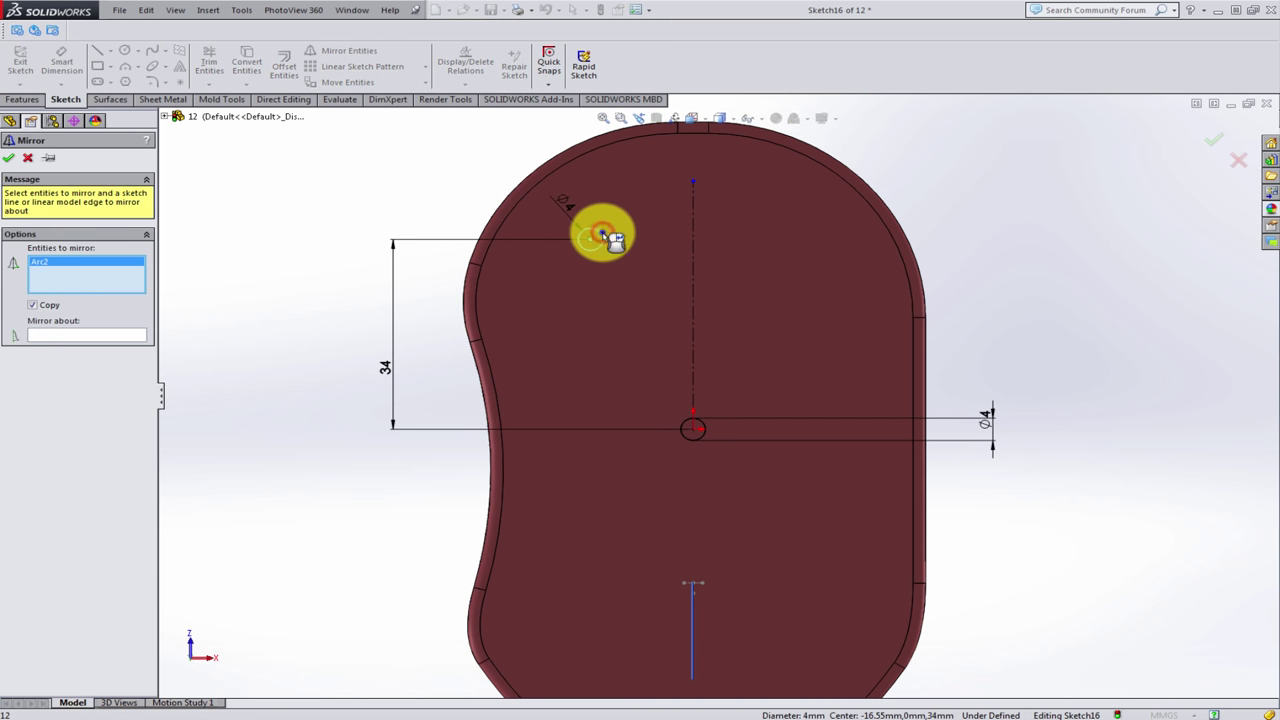
{"action": "left_click", "coordinate": [691, 224]}
{"action": "key", "text": "Return"}
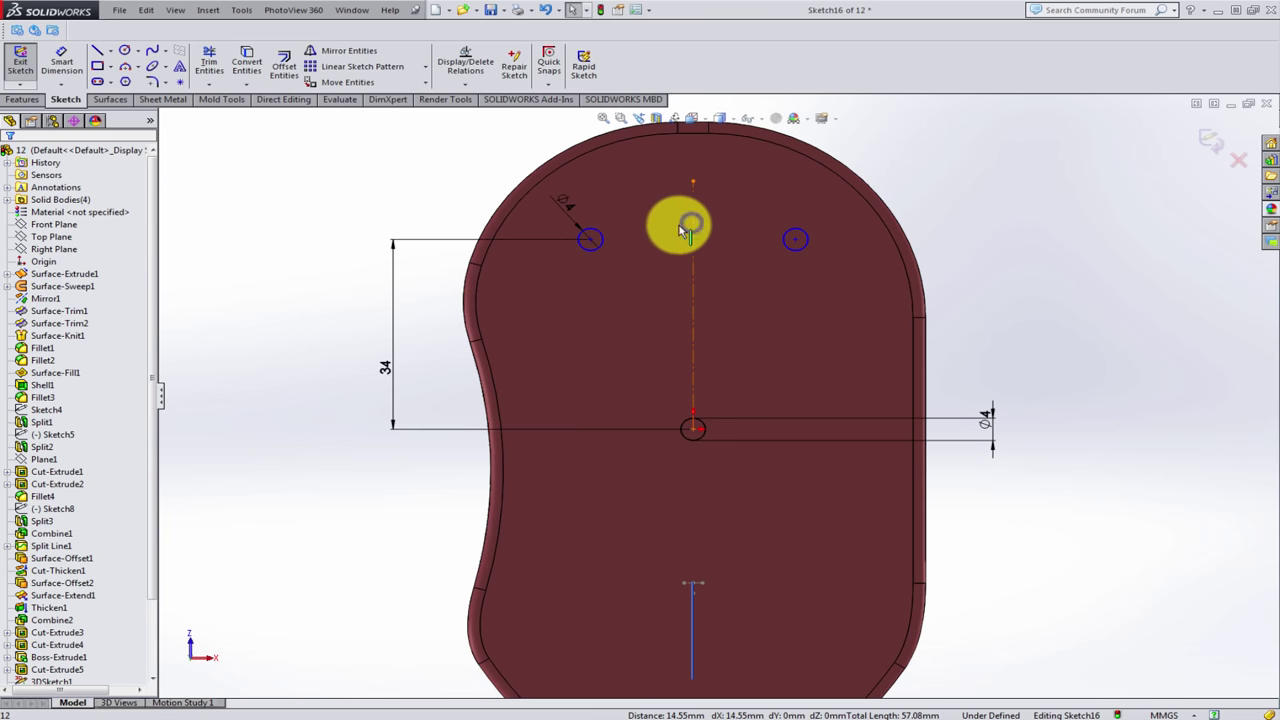
- Dimension the two circle centres 36.50 mm apart
{"action": "left_click", "coordinate": [61, 62]}
{"action": "left_click", "coordinate": [591, 239]}
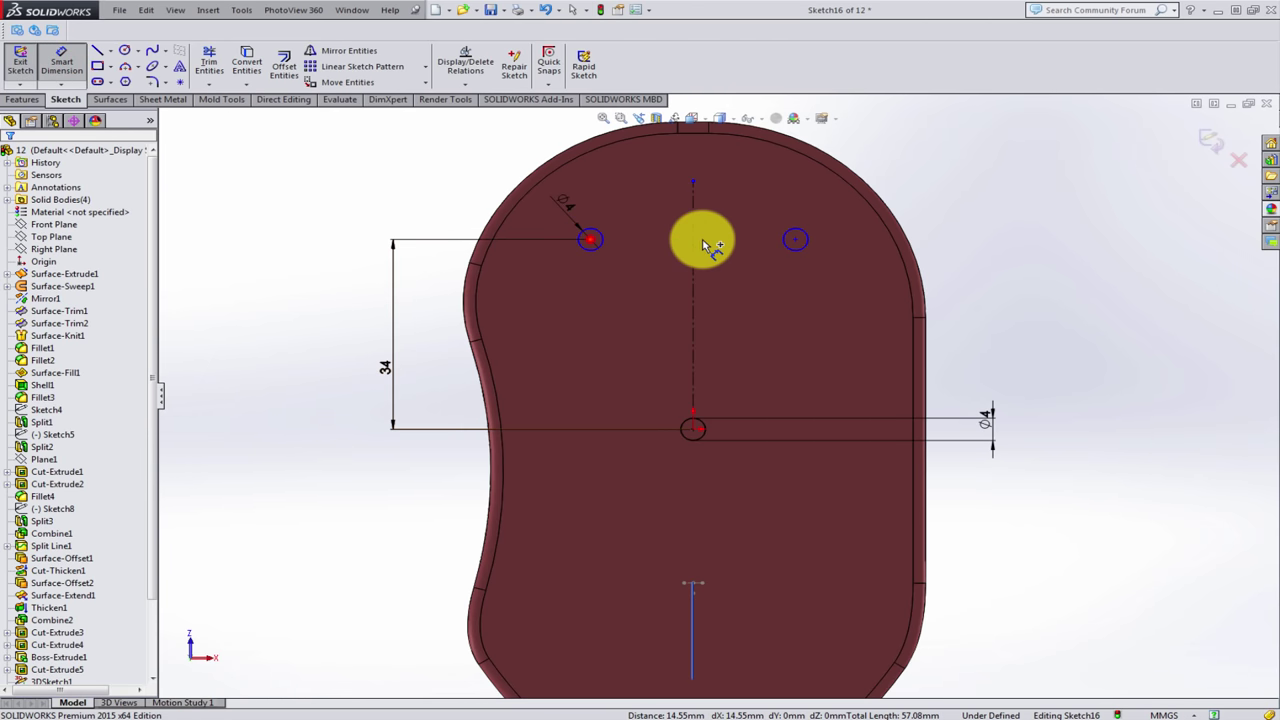
{"action": "left_click", "coordinate": [795, 239]}
{"action": "left_click", "coordinate": [727, 175]}
{"action": "type", "text": "36."}
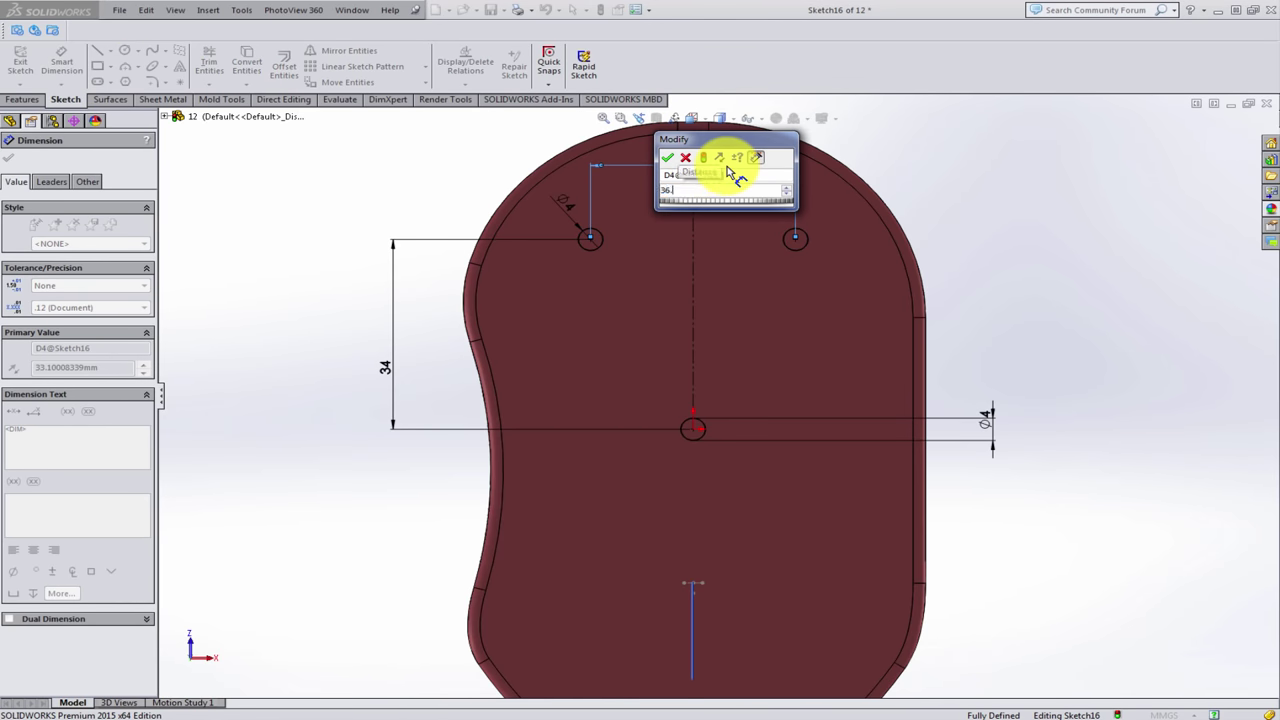
{"action": "type", "text": "5"}
{"action": "key", "text": "Return"}
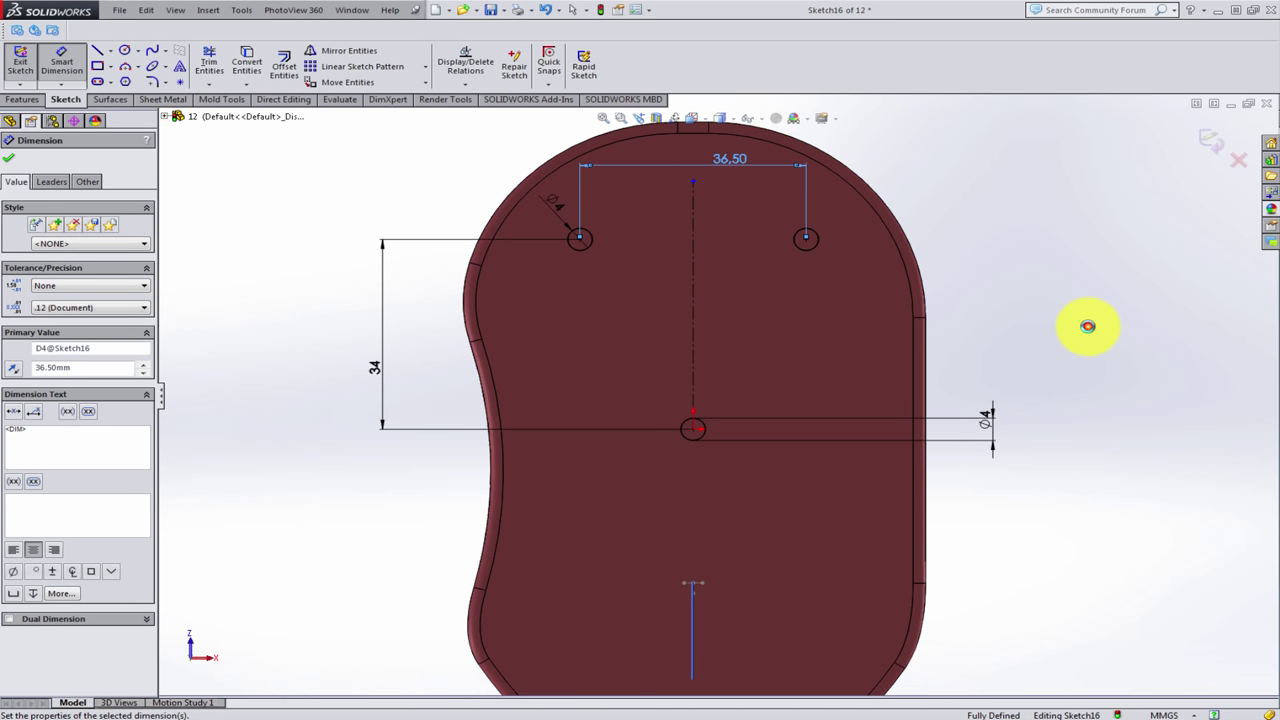
{"action": "left_click", "coordinate": [1087, 326]}
{"action": "mouse_move", "coordinate": [891, 371]}
{"action": "middle_mouse_down"}
{"action": "mouse_move", "coordinate": [651, 277]}
{"action": "mouse_move", "coordinate": [737, 366]}
{"action": "mouse_move", "coordinate": [792, 363]}
{"action": "middle_mouse_up"}
{"action": "scroll", "coordinate": [790, 362], "scroll_direction": "down", "scroll_amount": 2}
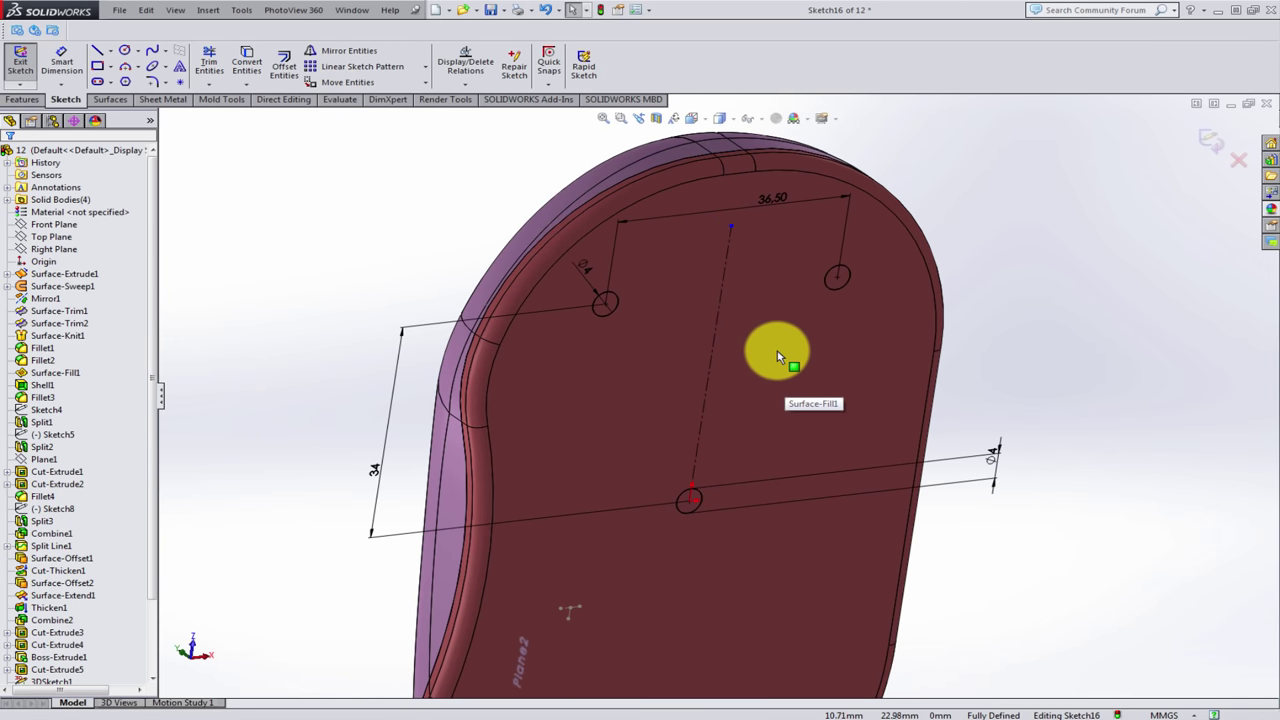
{"action": "left_click", "coordinate": [22, 102]}
- Cut the three sketch circles 1 mm deep (Blind) into the base
{"action": "left_click", "coordinate": [220, 76]}
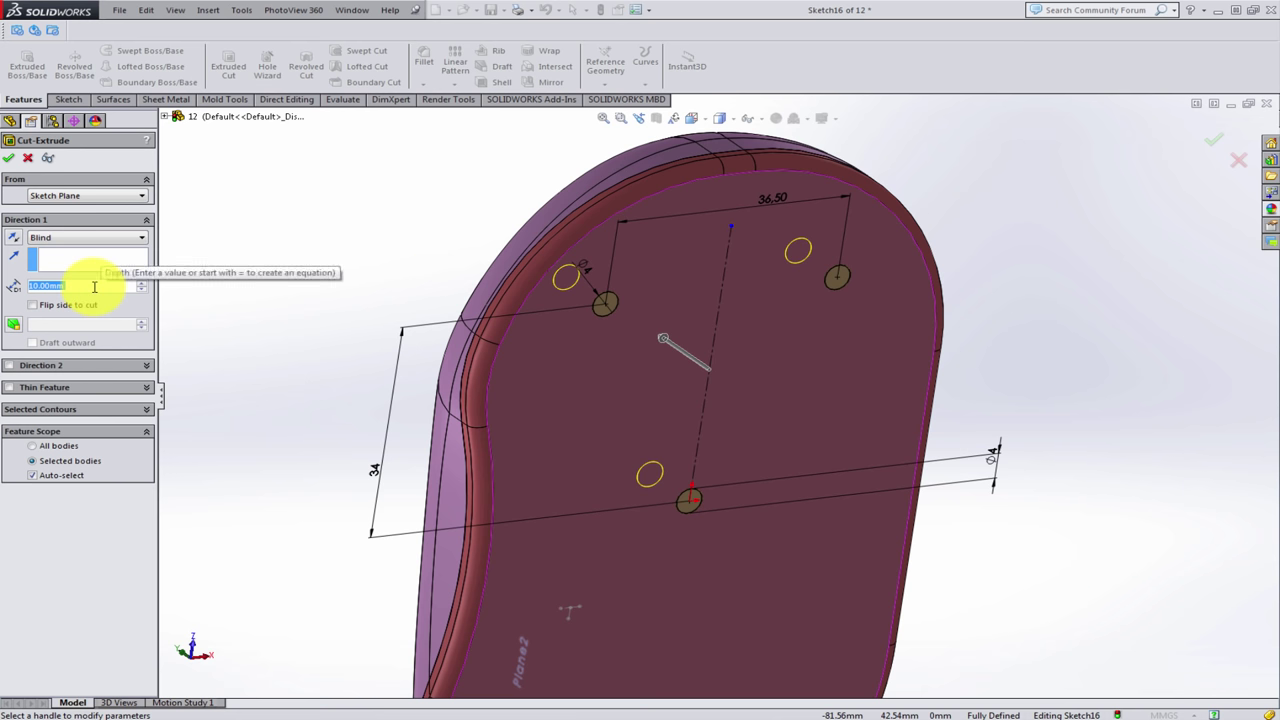
{"action": "type", "text": "1"}
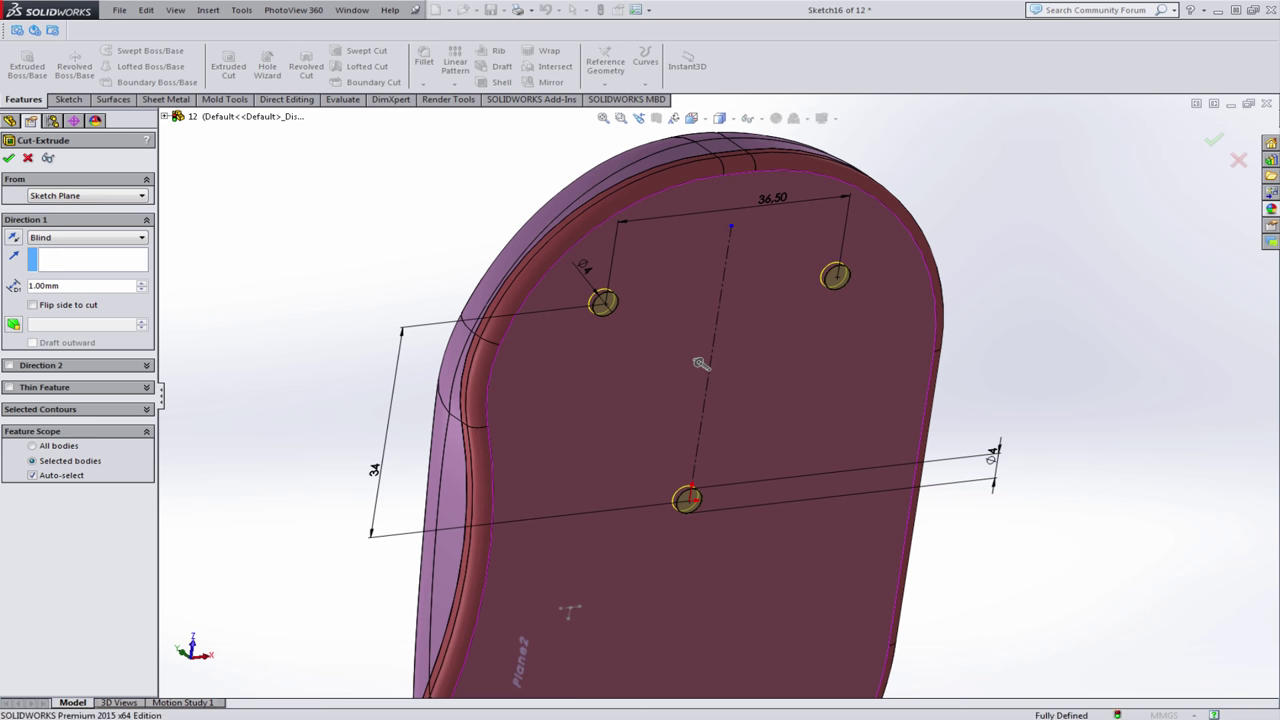
{"action": "key", "text": "Return"}
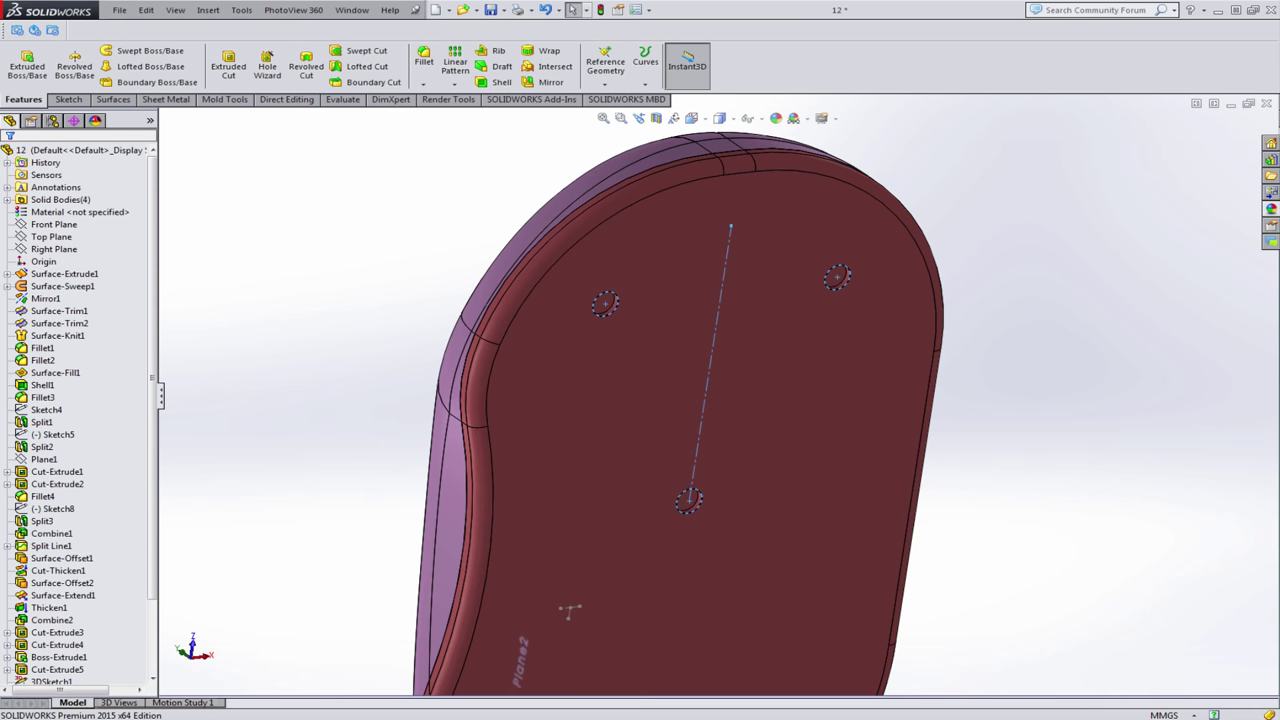
{"action": "left_click", "coordinate": [298, 421]}
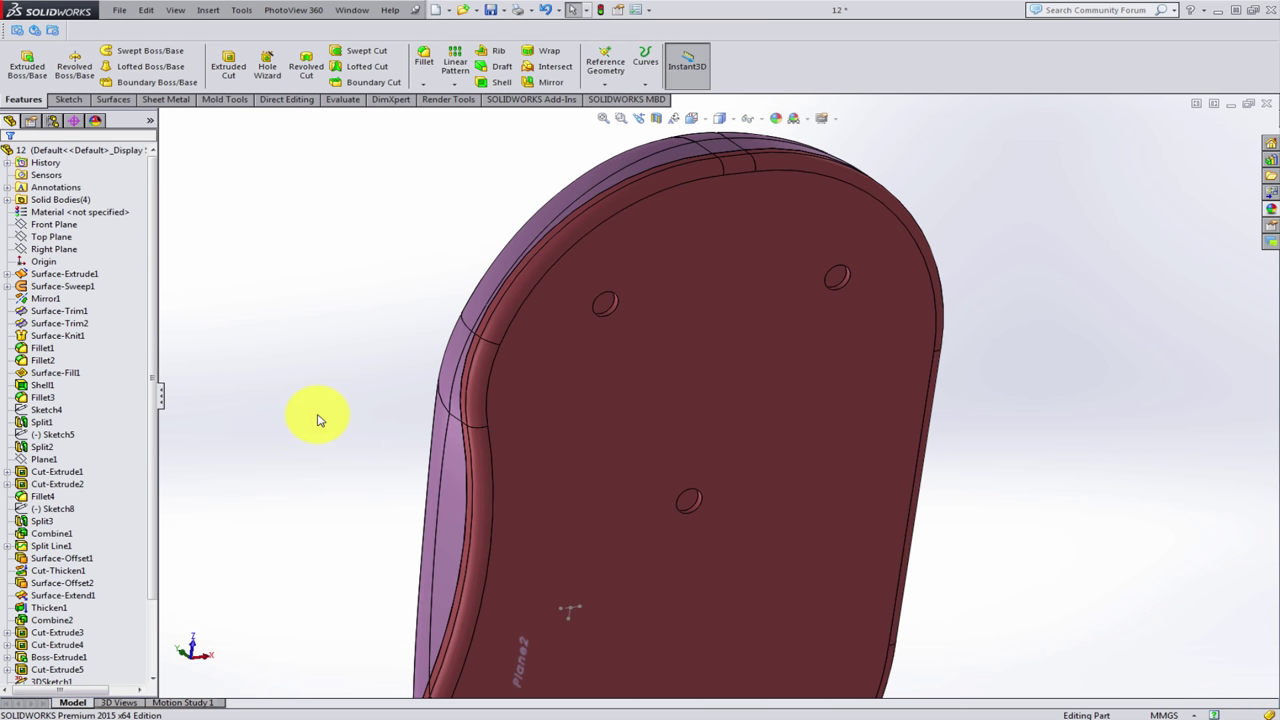
- Orbit the model around until it faces the mouse's underside
{"action": "scroll", "coordinate": [318, 420], "scroll_direction": "up", "scroll_amount": 3}
{"action": "mouse_move", "coordinate": [318, 420]}
{"action": "middle_mouse_down"}
{"action": "mouse_move", "coordinate": [517, 449]}
{"action": "mouse_move", "coordinate": [655, 446]}
{"action": "mouse_move", "coordinate": [760, 380]}
{"action": "middle_mouse_up"}
{"action": "scroll", "coordinate": [760, 380], "scroll_direction": "down", "scroll_amount": 2}
{"action": "scroll", "coordinate": [571, 423], "scroll_direction": "up", "scroll_amount": 3}
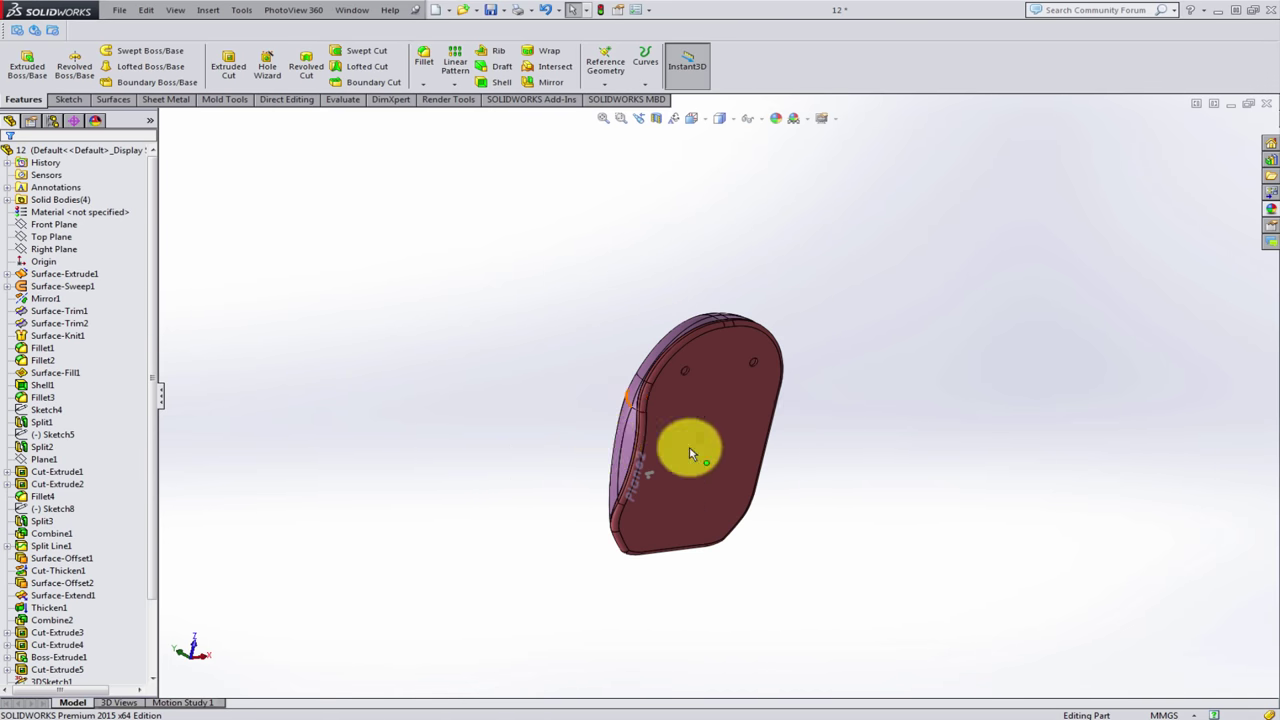
{"action": "middle_click_drag", "start_coordinate": [689, 448], "coordinate": [796, 480]}
{"action": "scroll", "coordinate": [731, 523], "scroll_direction": "down", "scroll_amount": 2}
{"action": "mouse_move", "coordinate": [731, 523]}
{"action": "middle_mouse_down"}
{"action": "mouse_move", "coordinate": [754, 451]}
{"action": "mouse_move", "coordinate": [714, 414]}
{"action": "middle_mouse_up"}
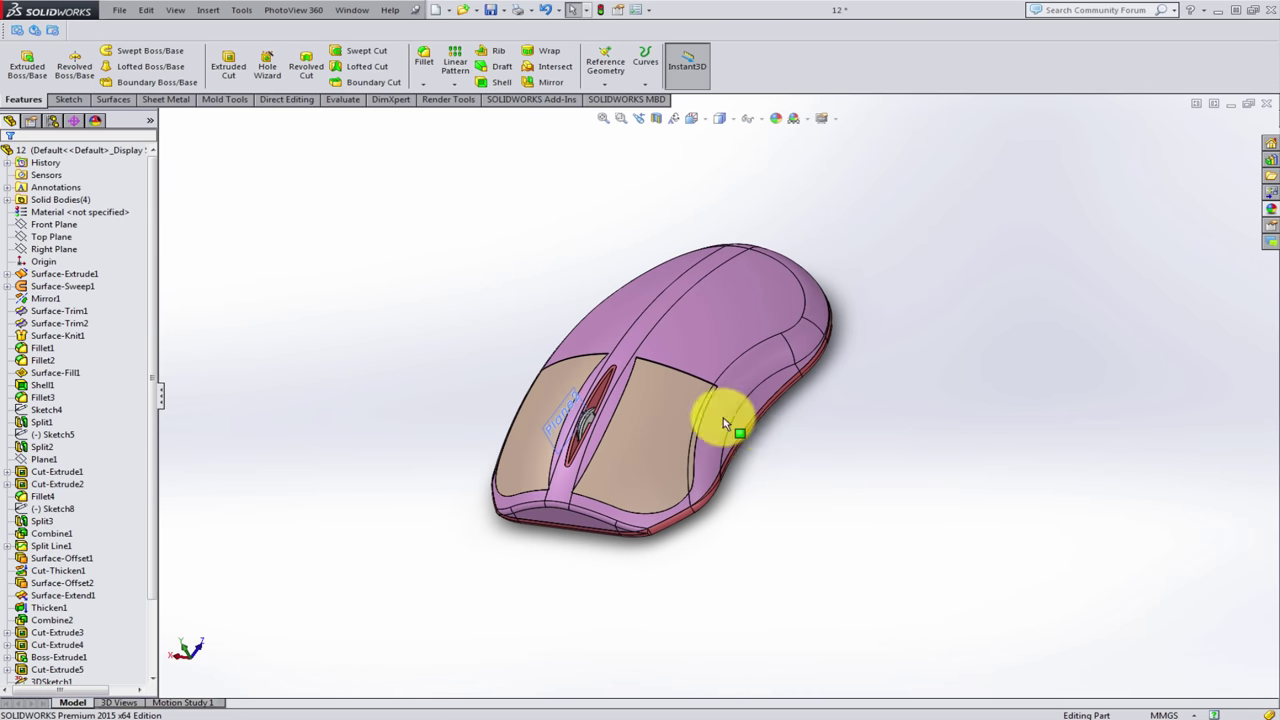
{"action": "left_click", "coordinate": [735, 312]}
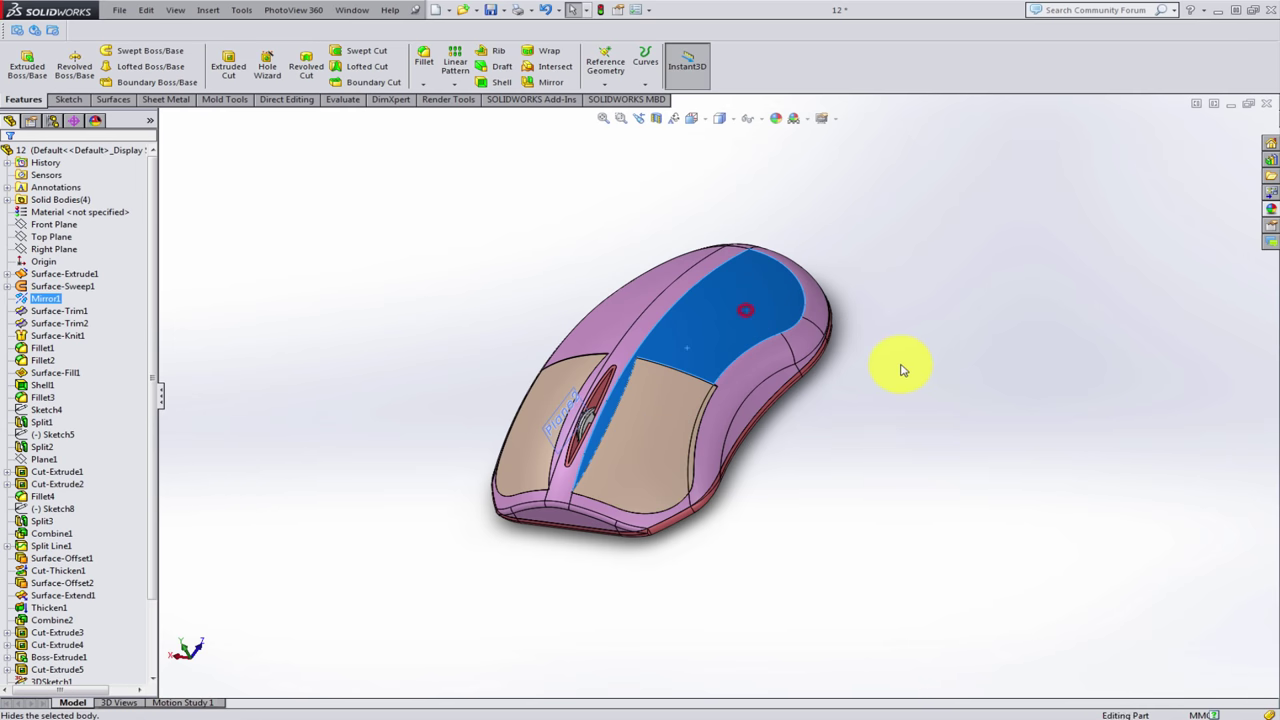
{"action": "left_click", "coordinate": [908, 375]}
{"action": "left_click", "coordinate": [905, 375]}
{"action": "mouse_move", "coordinate": [836, 398]}
{"action": "middle_mouse_down"}
{"action": "mouse_move", "coordinate": [700, 414]}
{"action": "mouse_move", "coordinate": [729, 357]}
{"action": "middle_mouse_up"}
- Start a new sketch on the bottom face, viewed head-on
{"action": "left_click", "coordinate": [771, 314]}
{"action": "left_click", "coordinate": [782, 317]}
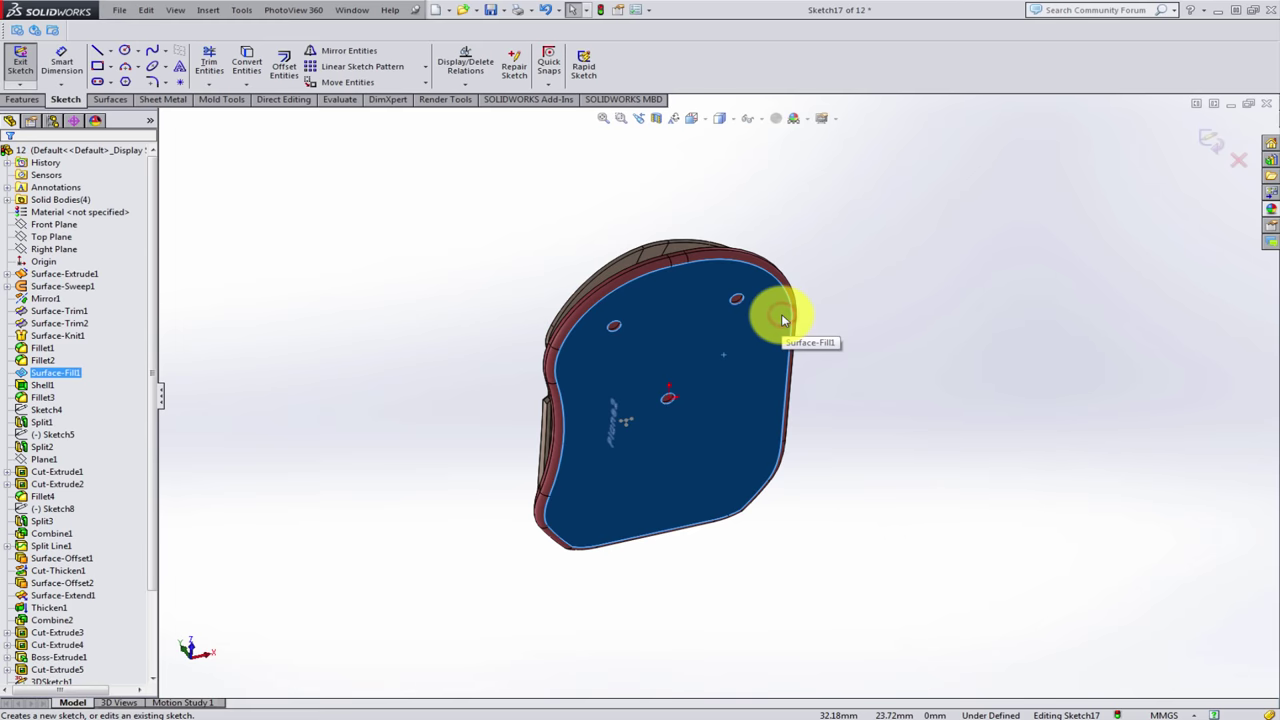
{"action": "left_click", "coordinate": [963, 200]}
{"action": "scroll", "coordinate": [697, 297], "scroll_direction": "down", "scroll_amount": 3}
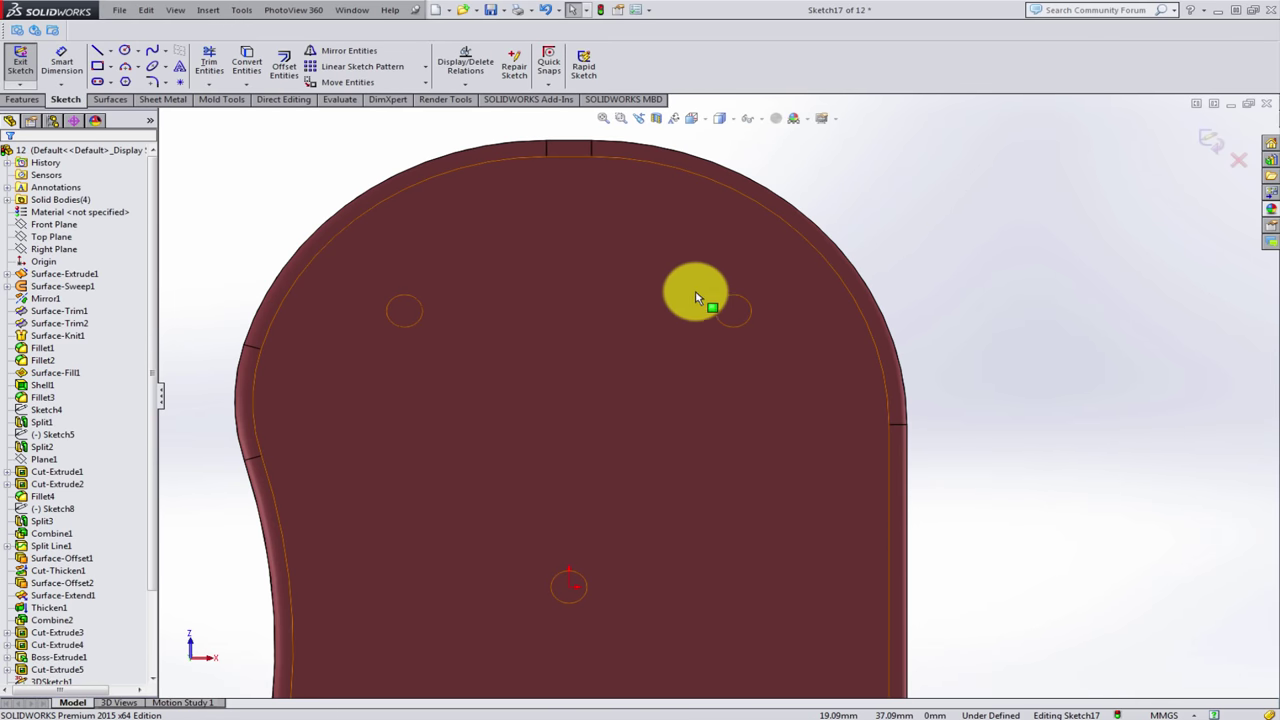
- Offset the left hole circle by 1 mm to form a ring
{"action": "left_click", "coordinate": [284, 62]}
{"action": "scroll", "coordinate": [426, 293], "scroll_direction": "down", "scroll_amount": 2}
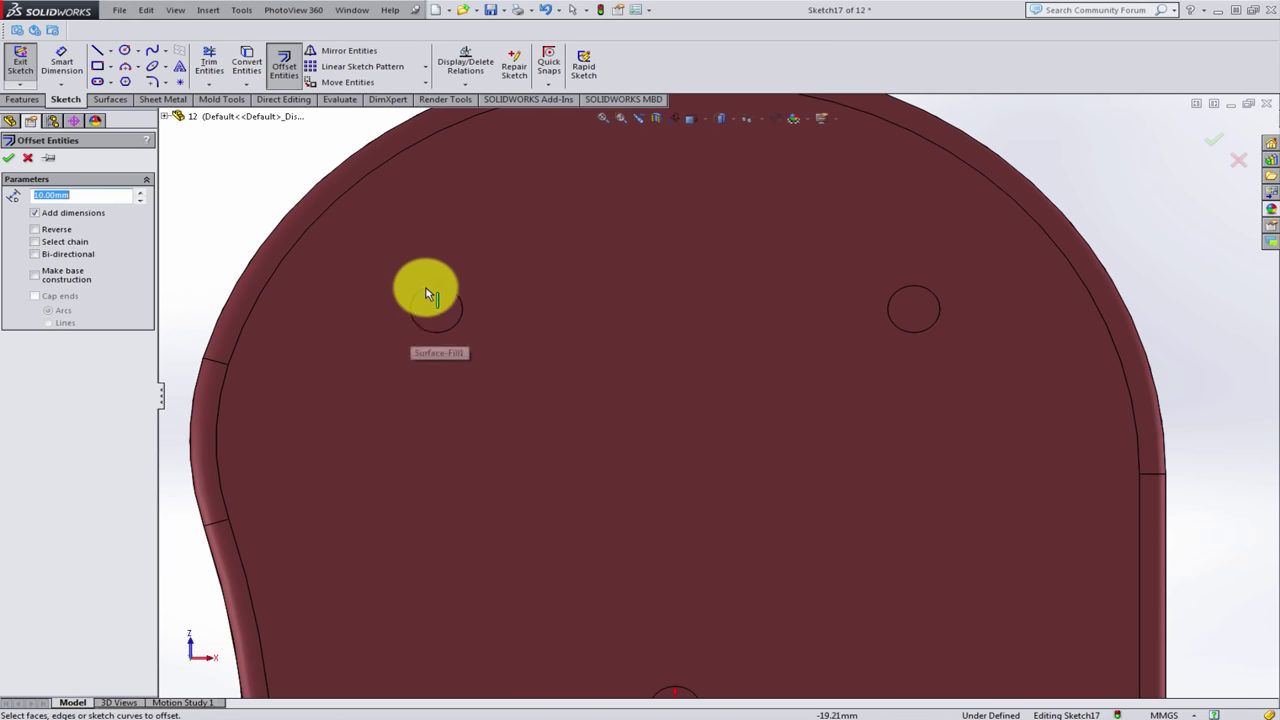
{"action": "left_click", "coordinate": [428, 296]}
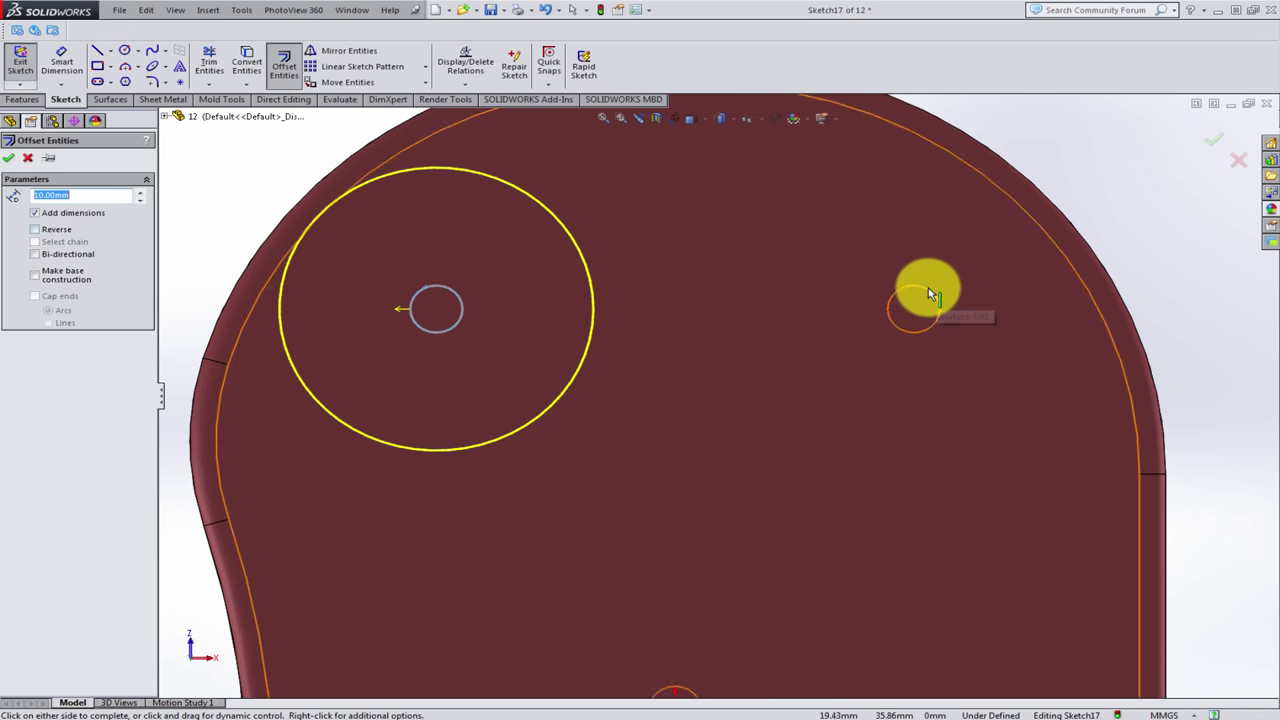
{"action": "key", "text": "z"}
{"action": "key", "text": "z"}
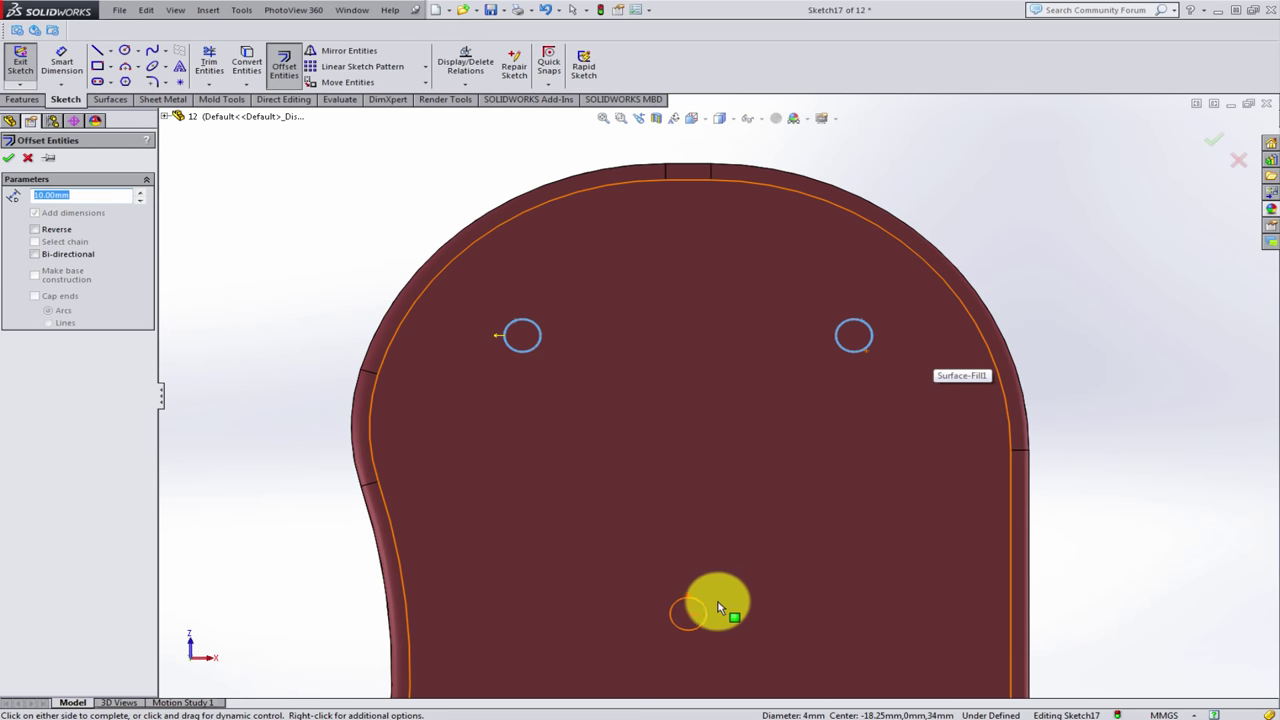
{"action": "left_click", "coordinate": [700, 605]}
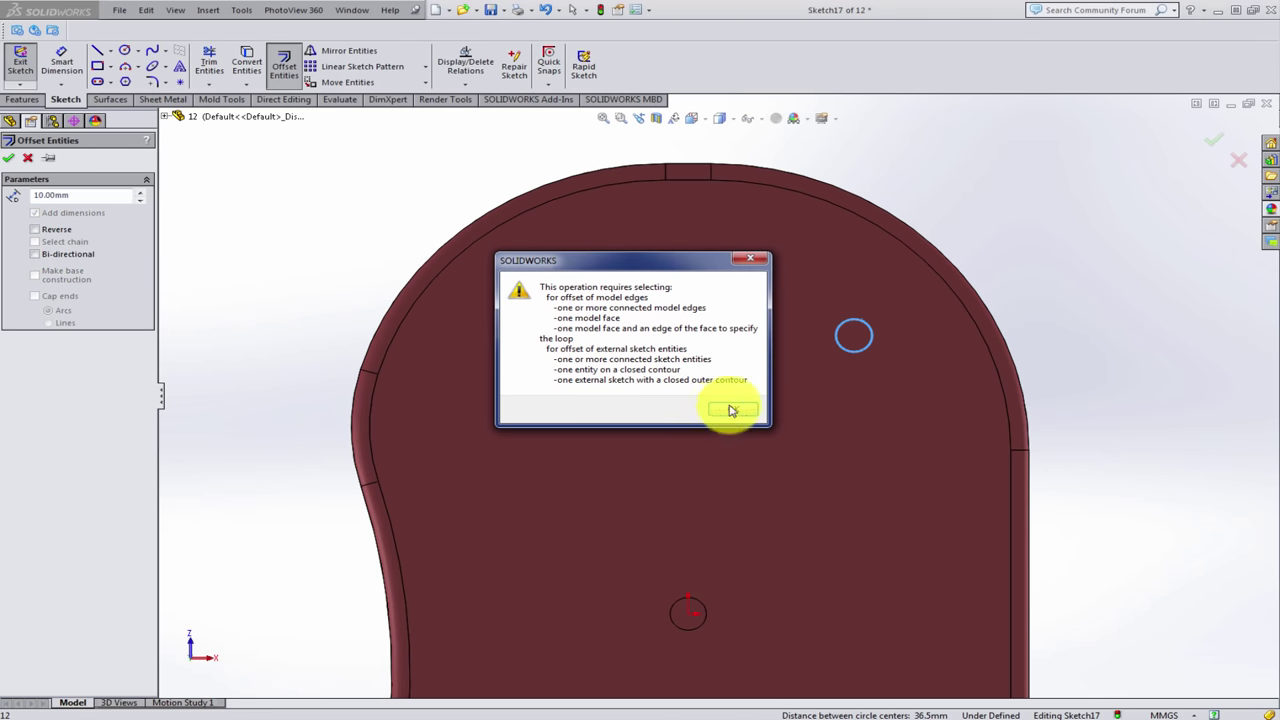
{"action": "left_click", "coordinate": [729, 410]}
{"action": "left_click", "coordinate": [681, 597]}
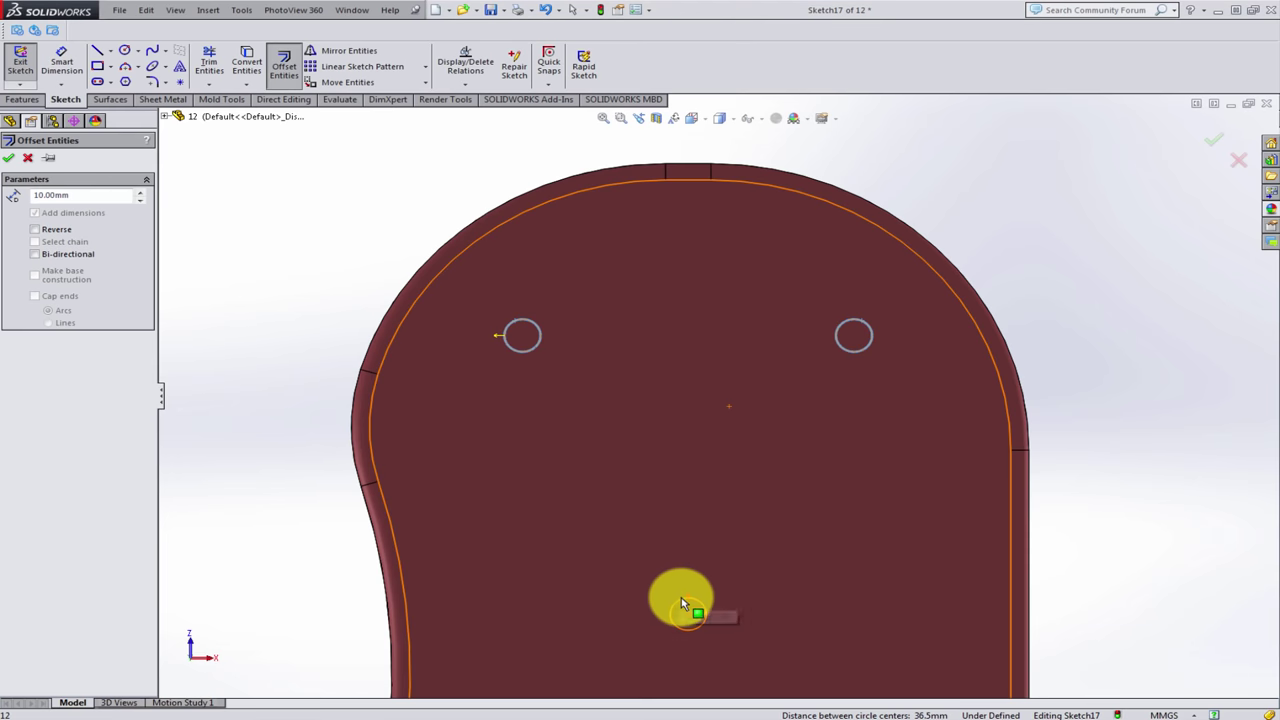
{"action": "left_click", "coordinate": [257, 441]}
{"action": "type", "text": "1"}
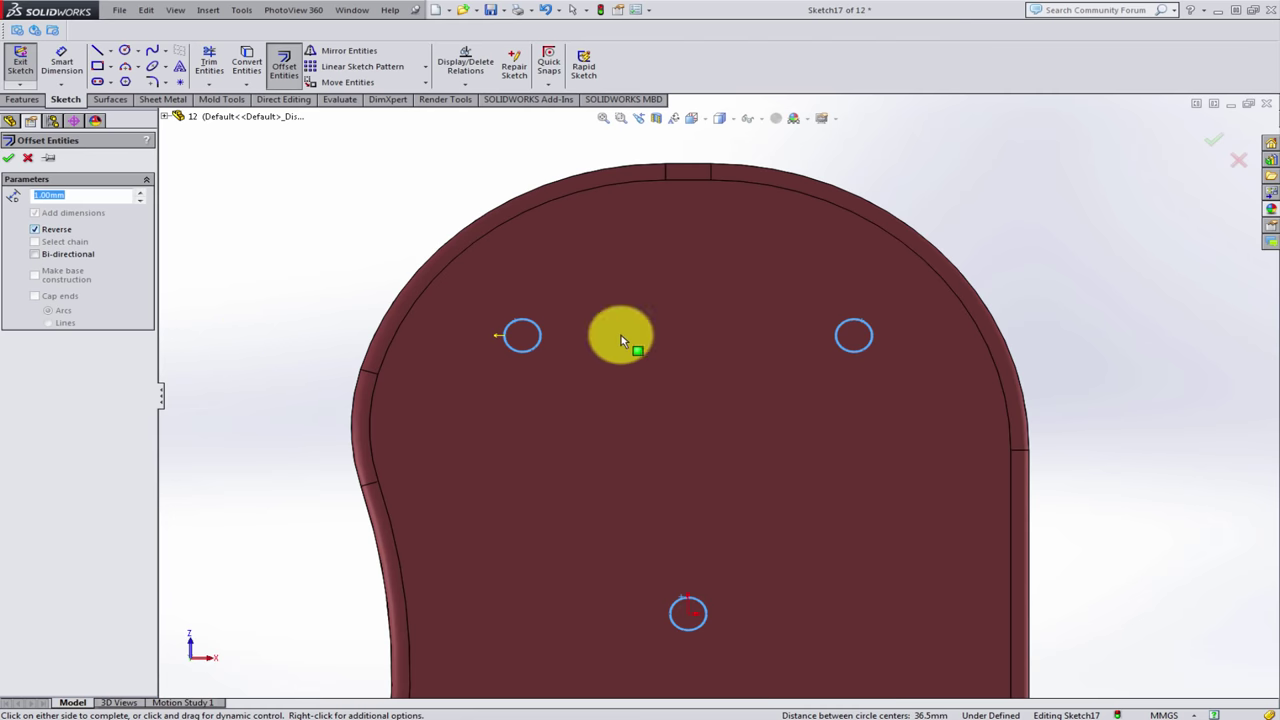
{"action": "scroll", "coordinate": [773, 362], "scroll_direction": "down", "scroll_amount": 1}
{"action": "left_click", "coordinate": [204, 209]}
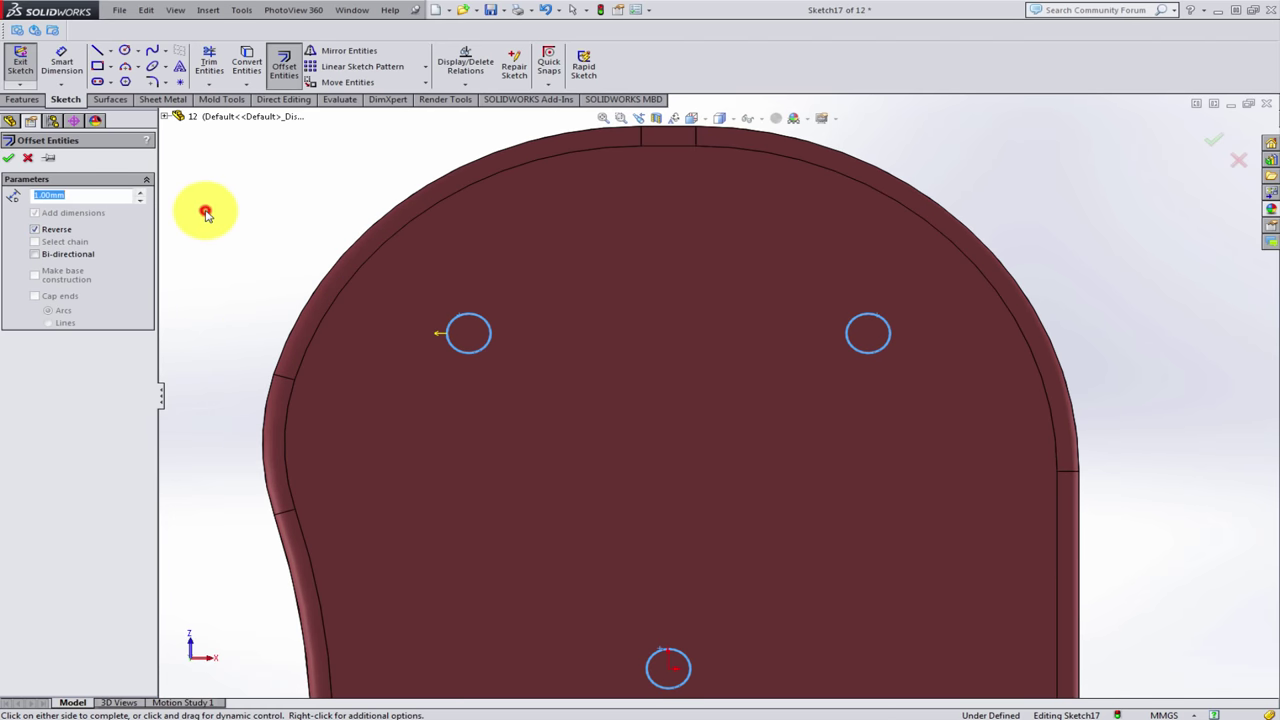
{"action": "left_click", "coordinate": [733, 409]}
{"action": "key", "text": "Escape"}
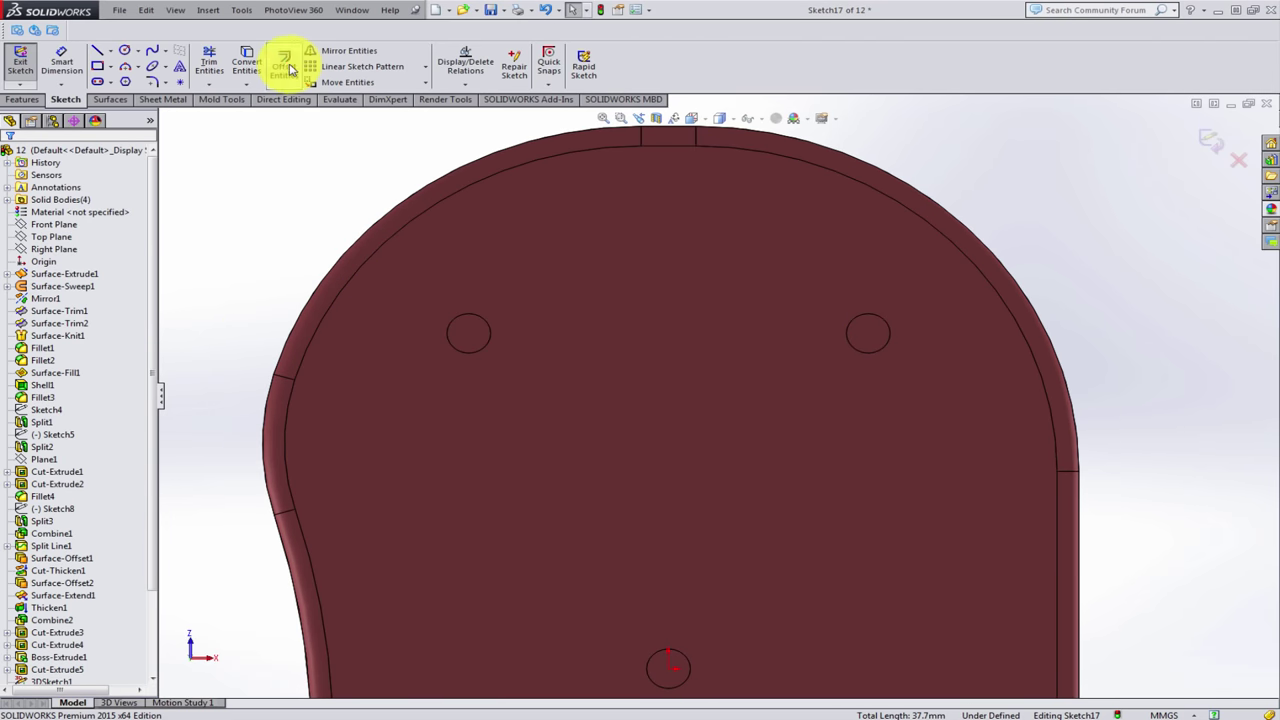
{"action": "left_click", "coordinate": [284, 65]}
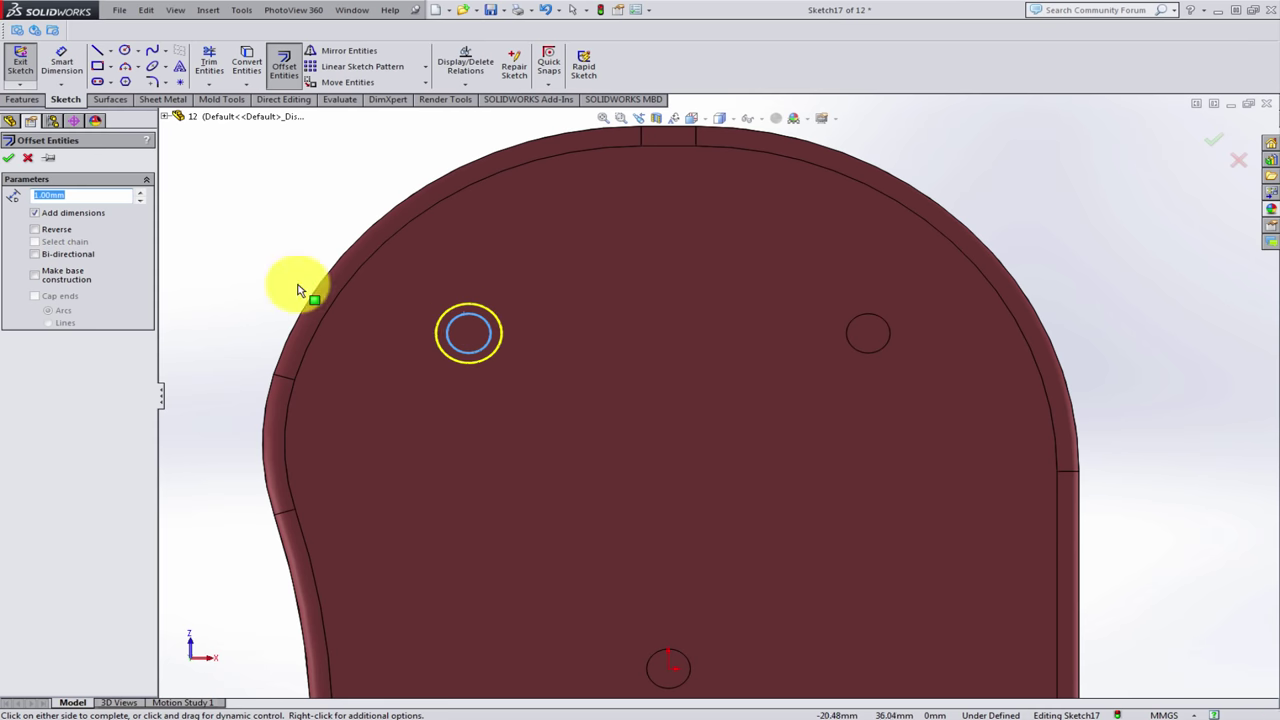
{"action": "left_click", "coordinate": [10, 160]}
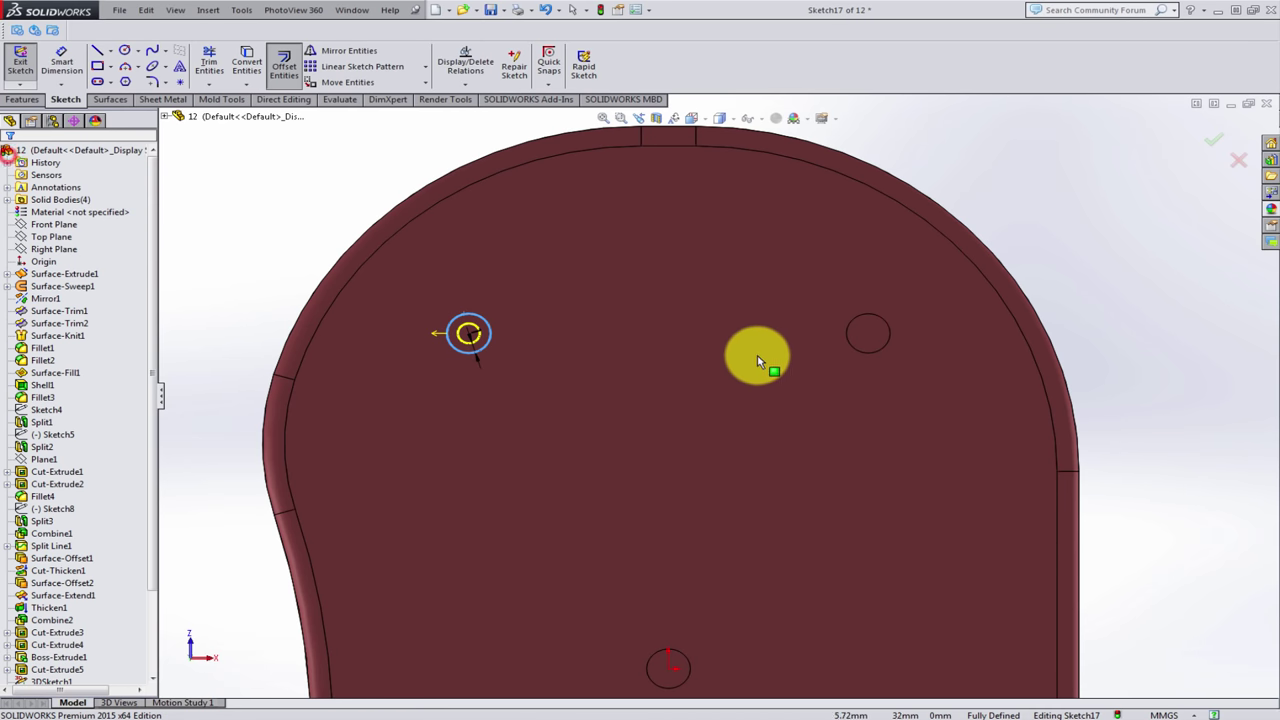
- Add 1 mm offset rings around the right hole and, reversed, the bottom circle
{"action": "left_click", "coordinate": [280, 68]}
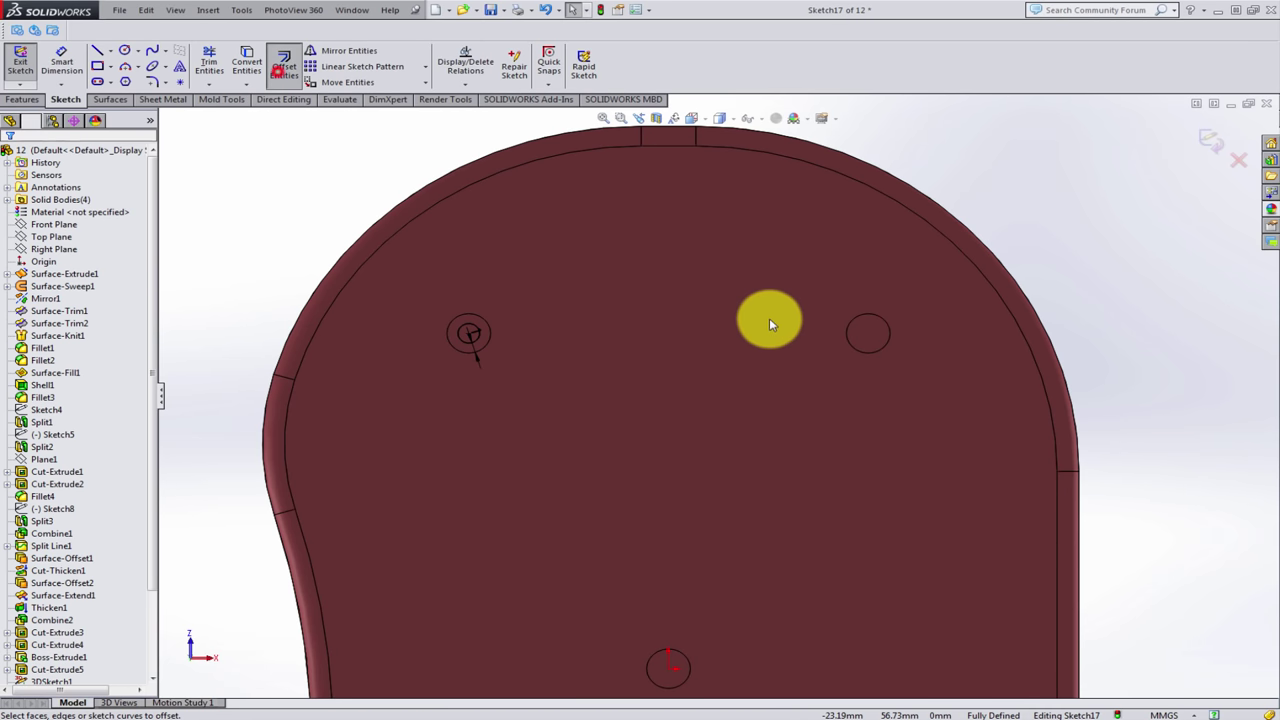
{"action": "left_click", "coordinate": [855, 322]}
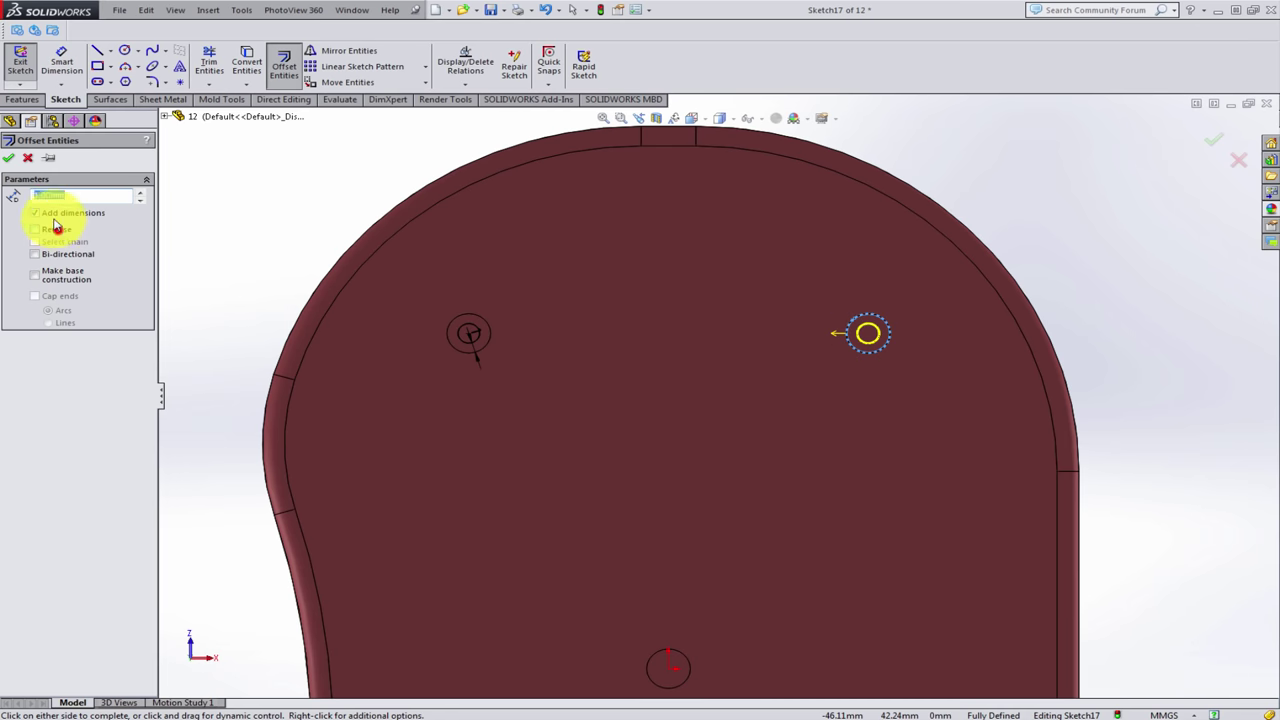
{"action": "left_click", "coordinate": [8, 160]}
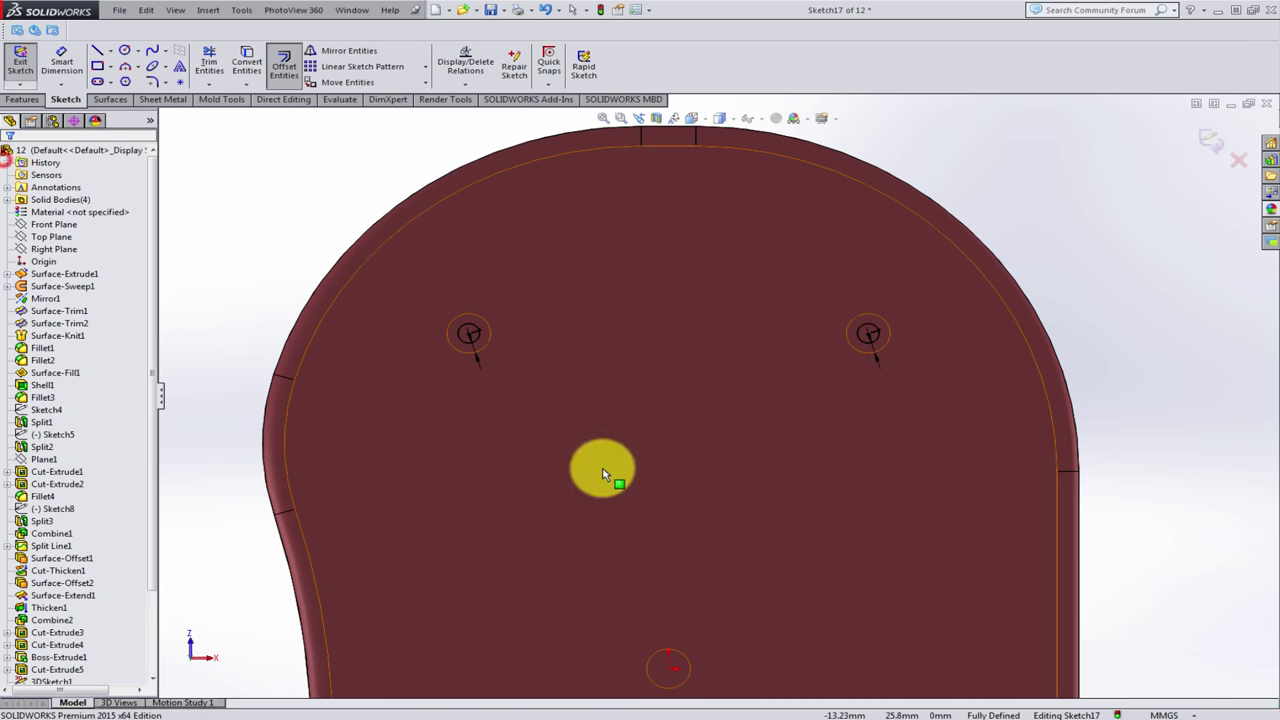
{"action": "left_click", "coordinate": [284, 66]}
{"action": "left_click", "coordinate": [674, 668]}
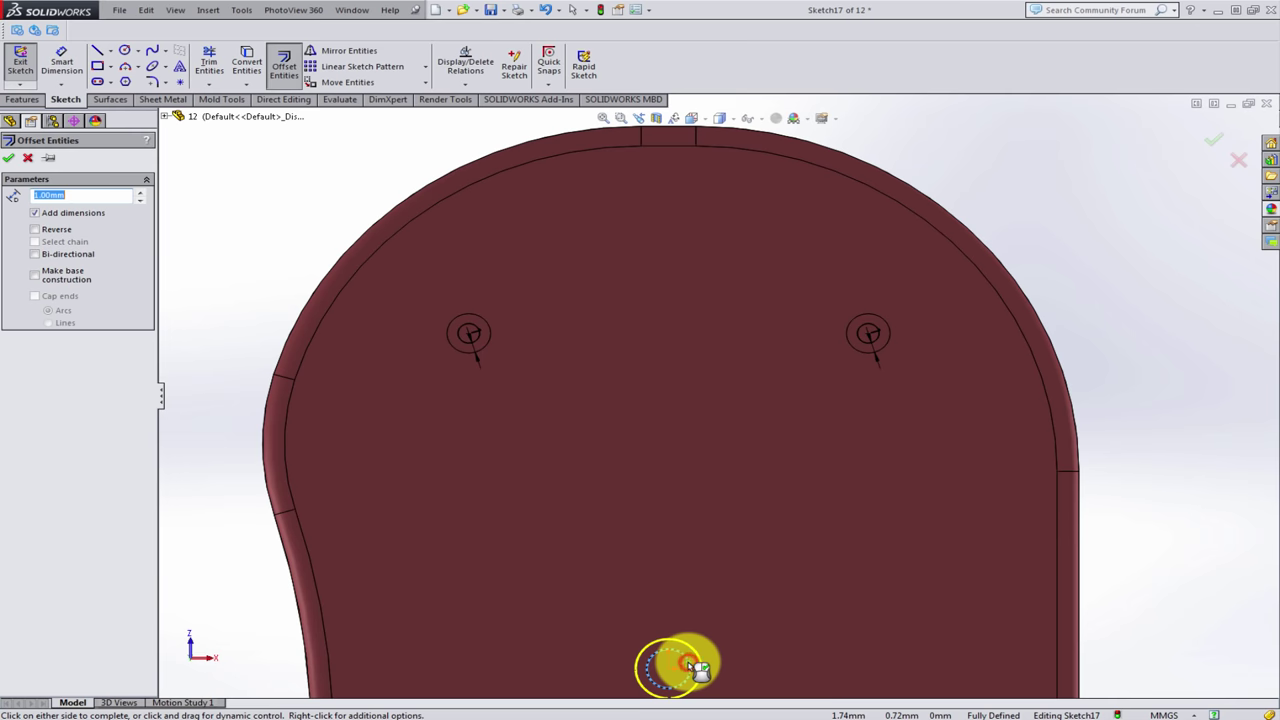
{"action": "left_click", "coordinate": [35, 231]}
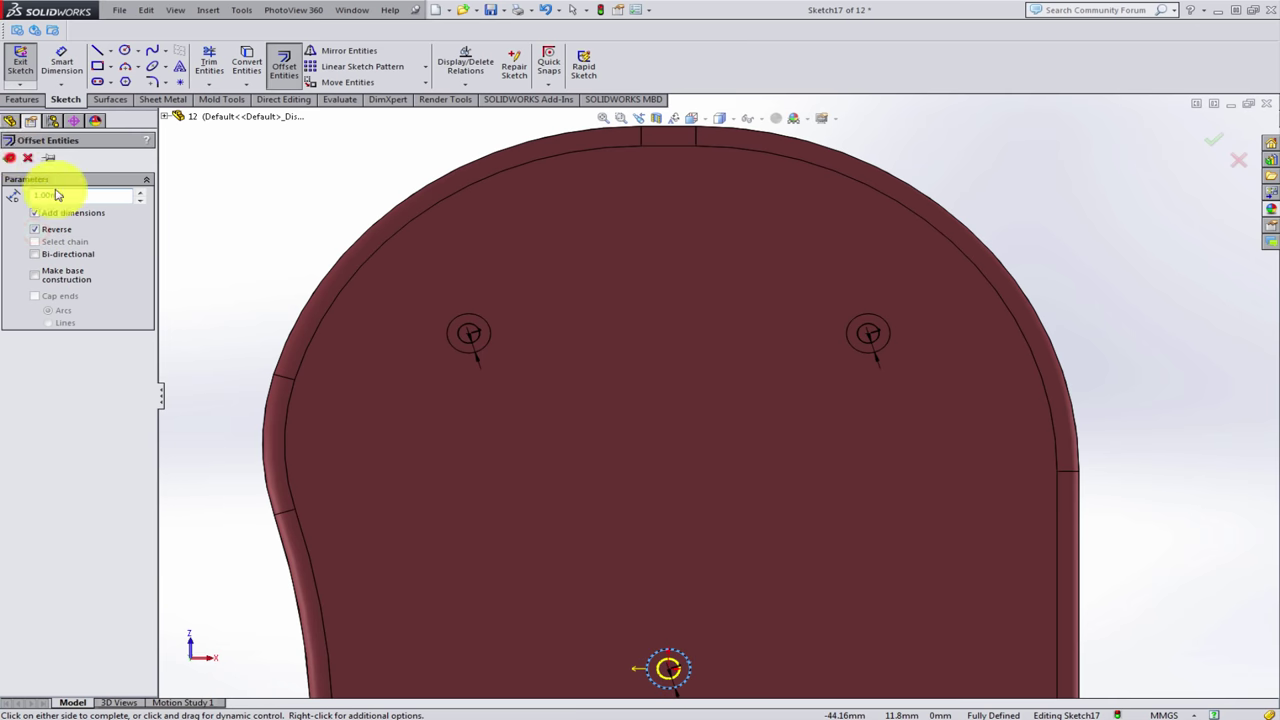
{"action": "left_click", "coordinate": [272, 265]}
{"action": "scroll", "coordinate": [457, 371], "scroll_direction": "up", "scroll_amount": 3}
{"action": "mouse_move", "coordinate": [457, 371]}
{"action": "middle_mouse_down"}
{"action": "mouse_move", "coordinate": [480, 371]}
{"action": "mouse_move", "coordinate": [490, 397]}
{"action": "mouse_move", "coordinate": [646, 466]}
{"action": "mouse_move", "coordinate": [509, 414]}
{"action": "middle_mouse_up"}
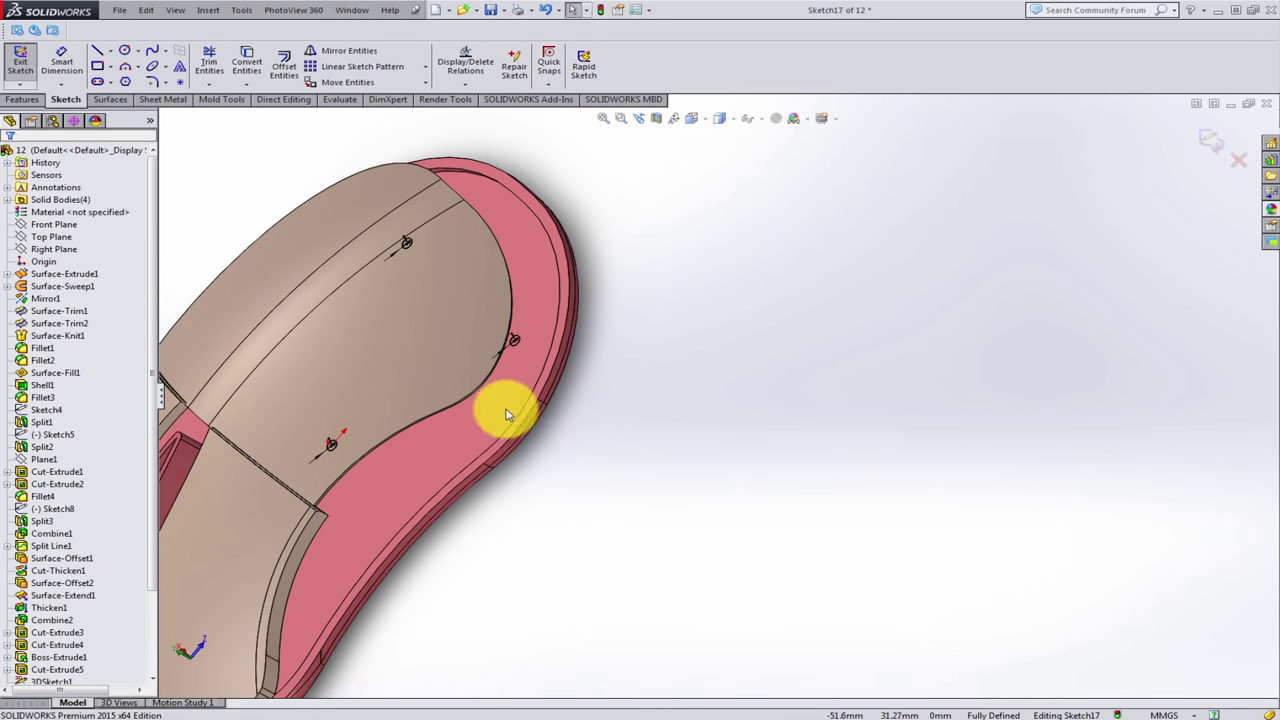
- Extrude-cut the post-hole sketch Through All in both directions
{"action": "left_click", "coordinate": [35, 99]}
{"action": "left_click", "coordinate": [226, 62]}
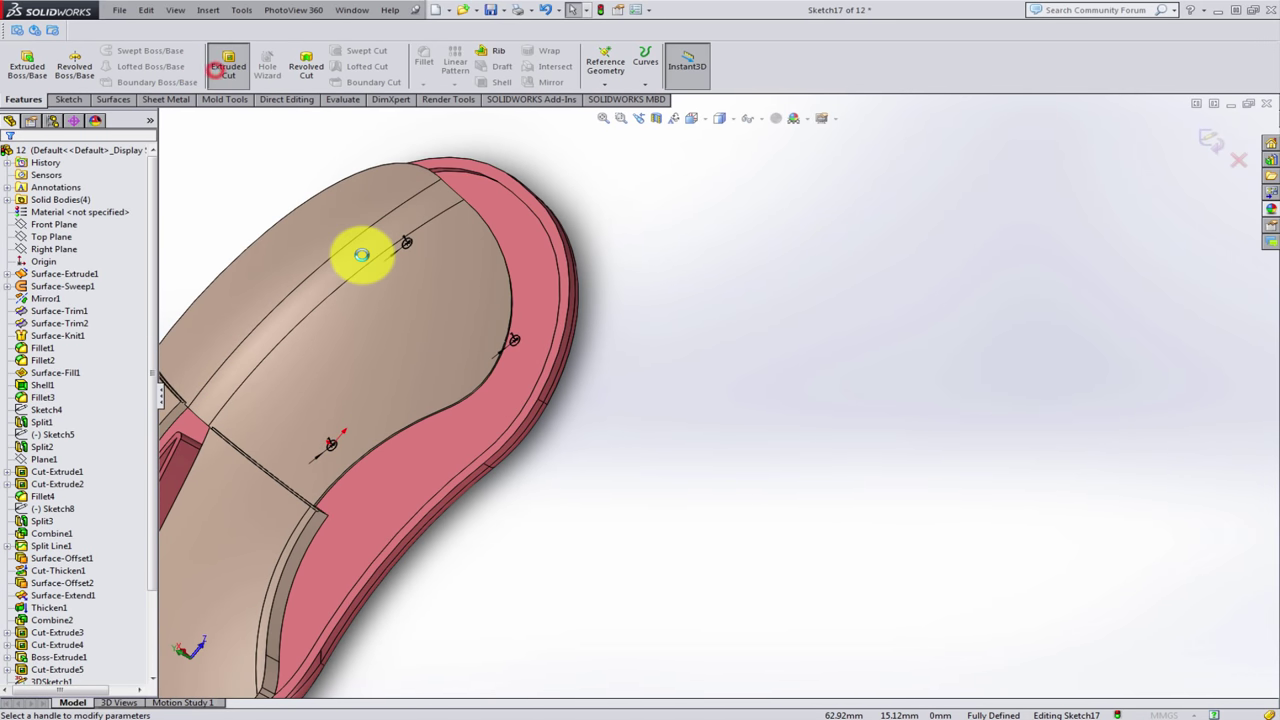
{"action": "left_click", "coordinate": [60, 237]}
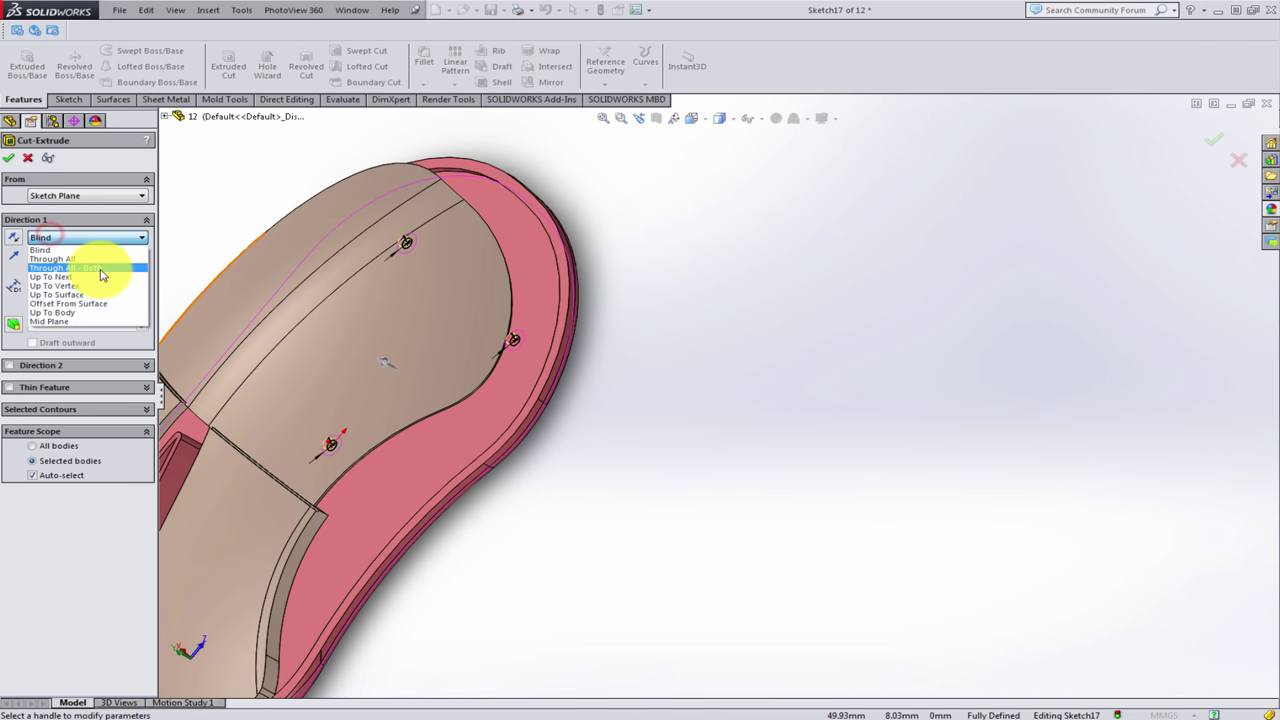
{"action": "left_click", "coordinate": [100, 268]}
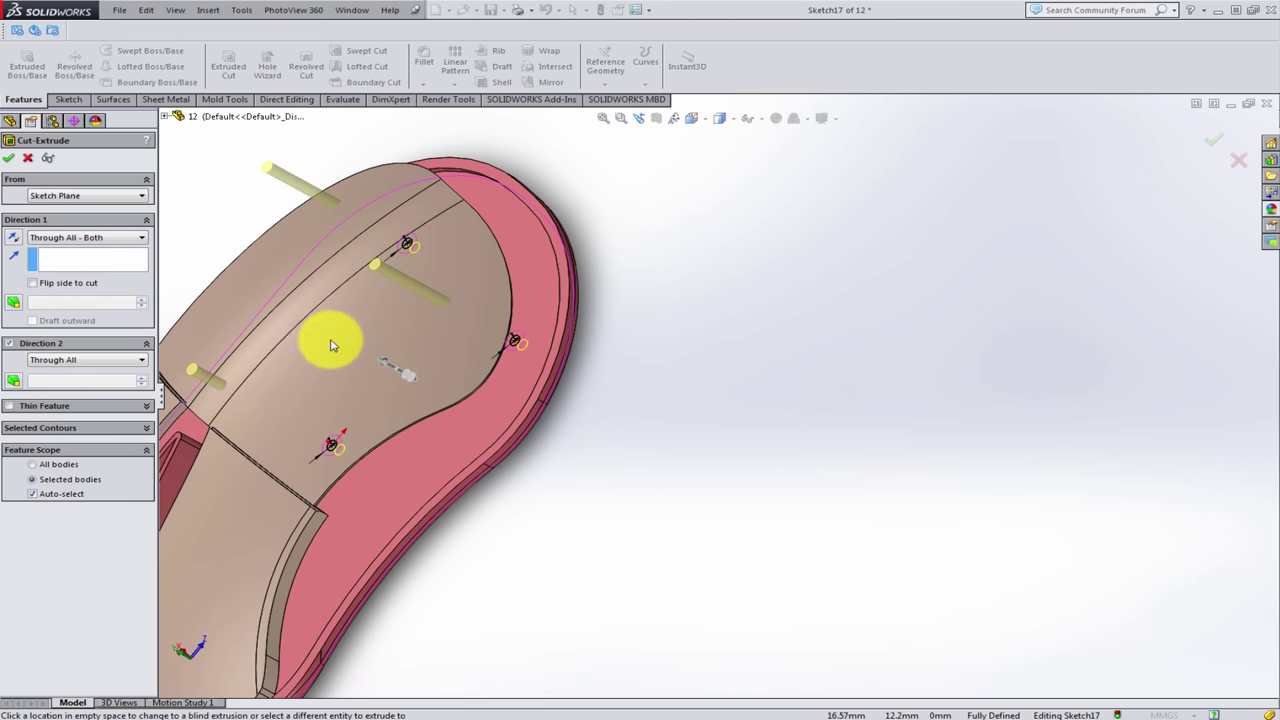
{"action": "mouse_move", "coordinate": [331, 343]}
{"action": "middle_mouse_down"}
{"action": "mouse_move", "coordinate": [367, 275]}
{"action": "mouse_move", "coordinate": [380, 357]}
{"action": "middle_mouse_up"}
{"action": "scroll", "coordinate": [386, 420], "scroll_direction": "up", "scroll_amount": 3}
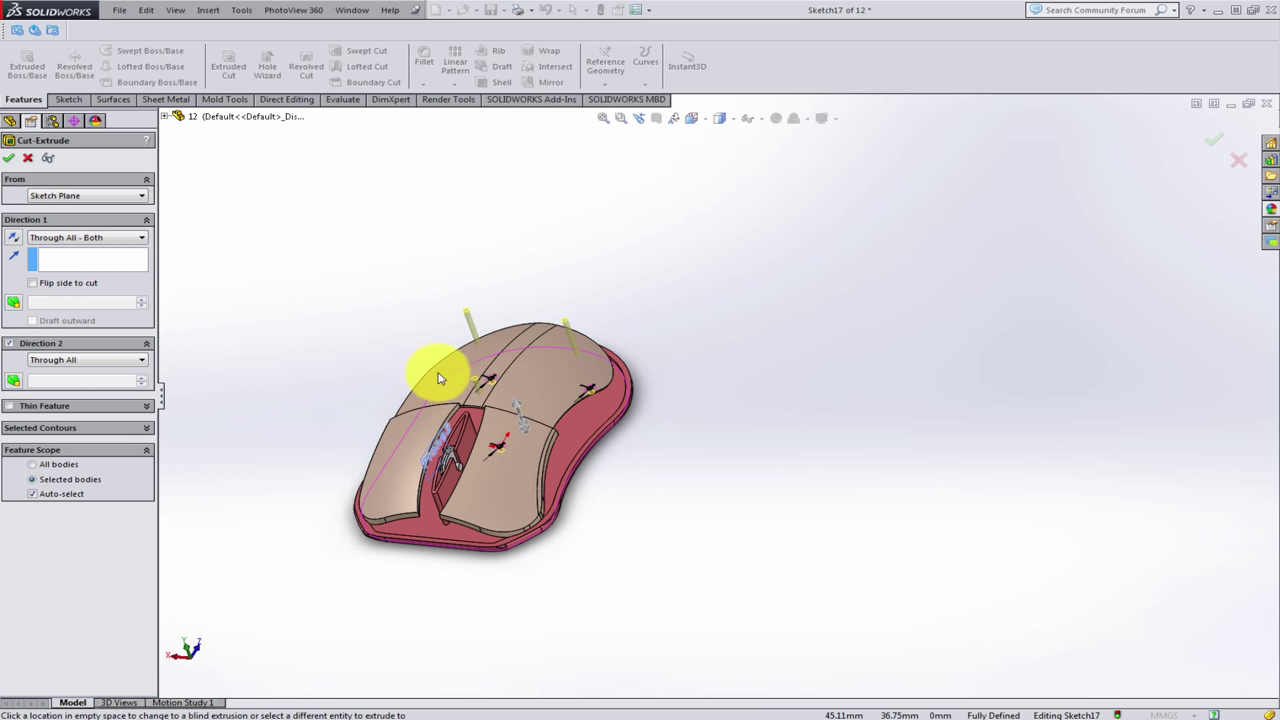
{"action": "scroll", "coordinate": [575, 370], "scroll_direction": "down", "scroll_amount": 3}
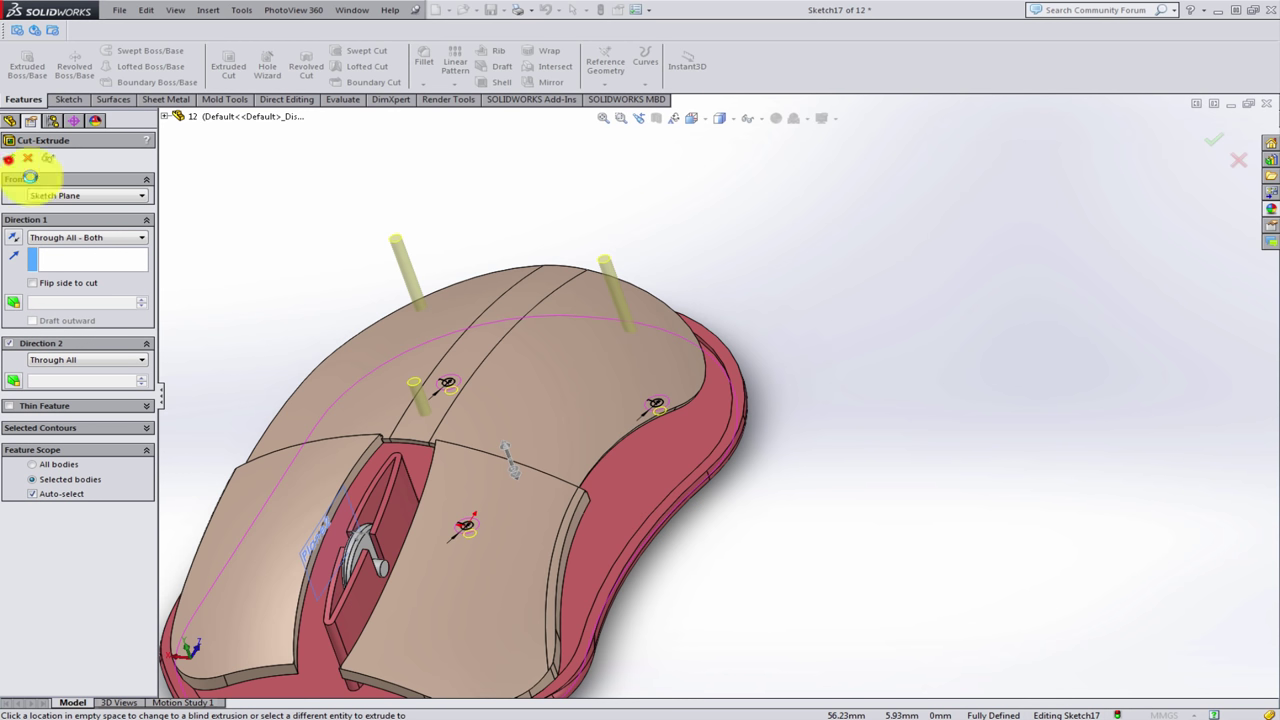
{"action": "key", "text": "Return"}
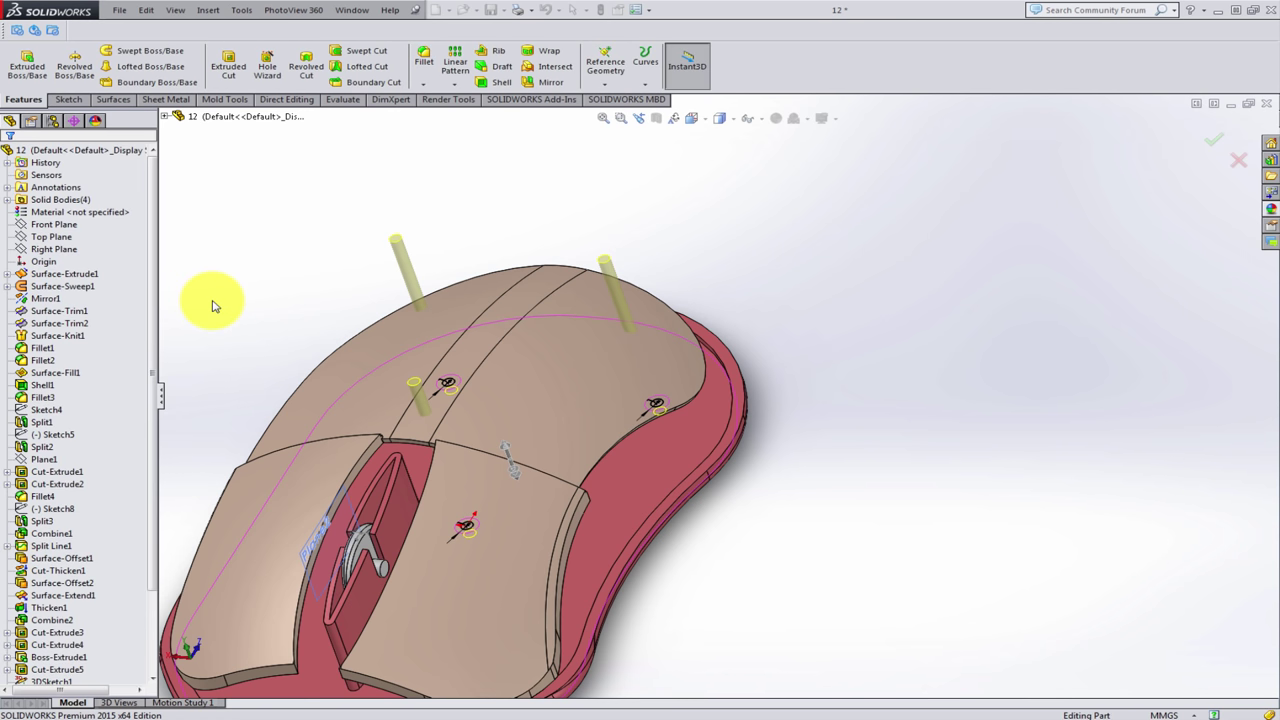
- Hide the left button body to expose the mouse's hollow interior
{"action": "left_click", "coordinate": [23, 221]}
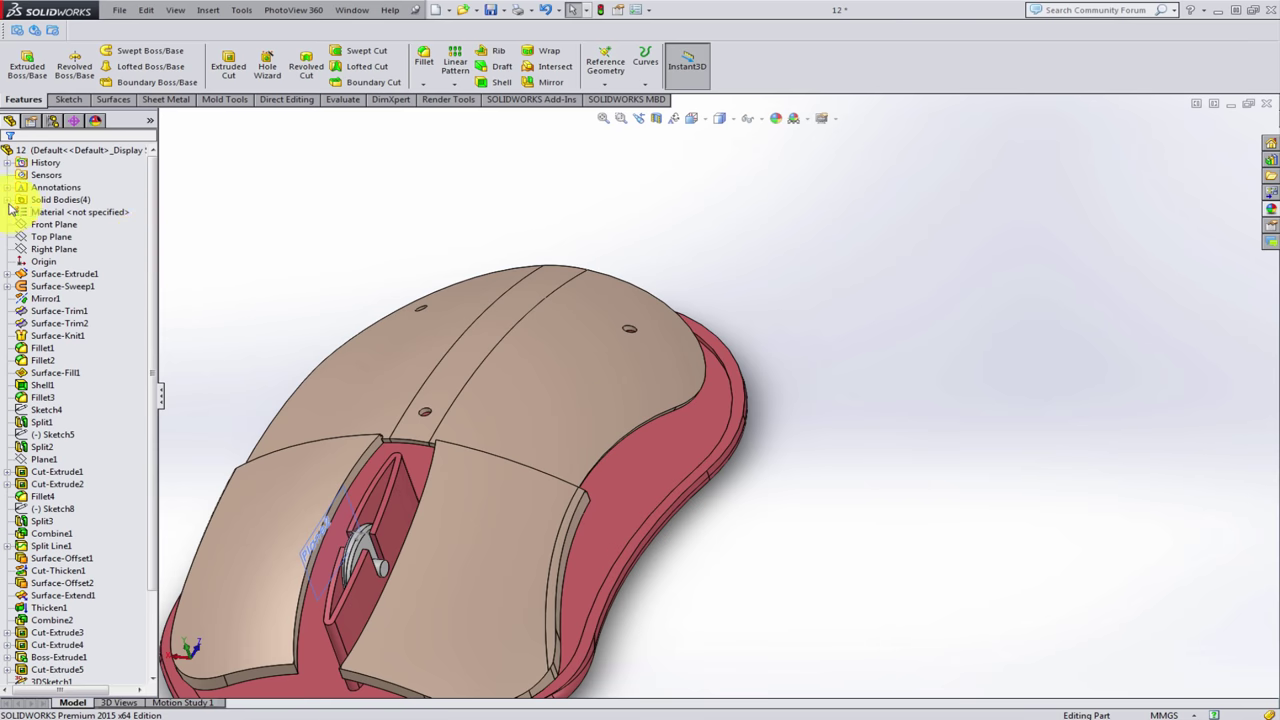
{"action": "left_click", "coordinate": [9, 201]}
{"action": "left_click", "coordinate": [70, 213]}
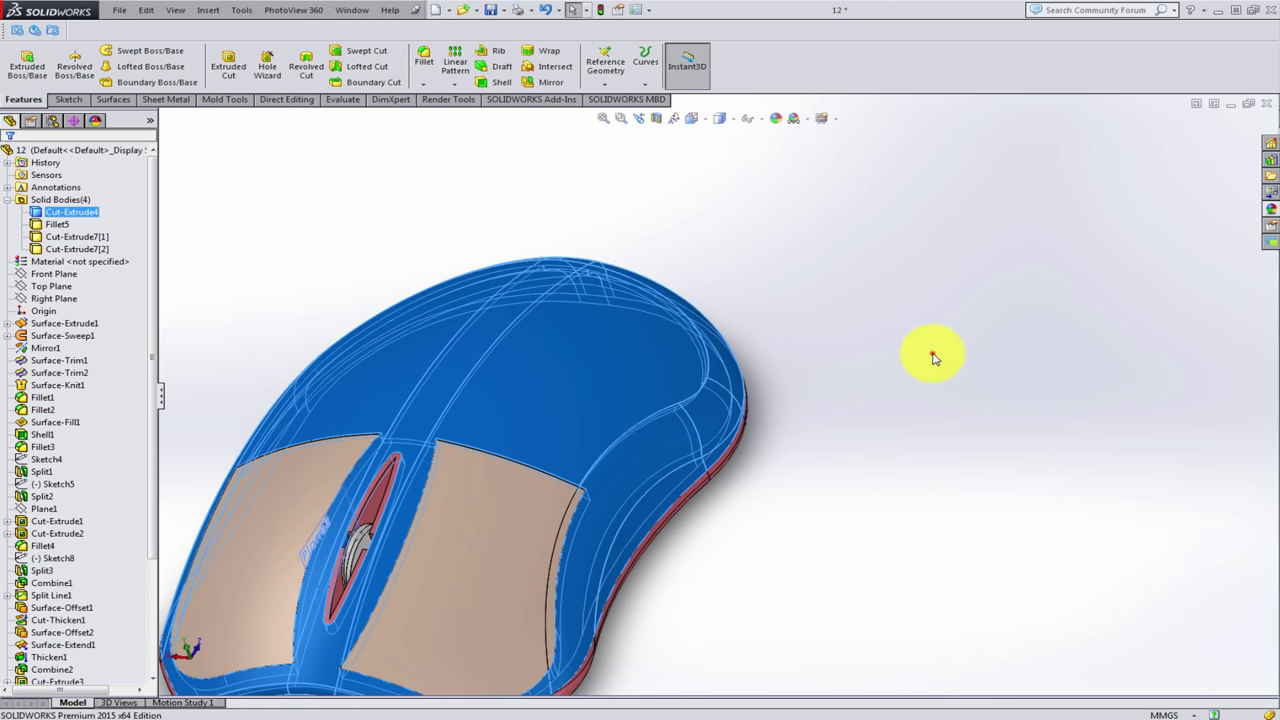
{"action": "left_click", "coordinate": [931, 355]}
{"action": "key", "text": "ctrl+2"}
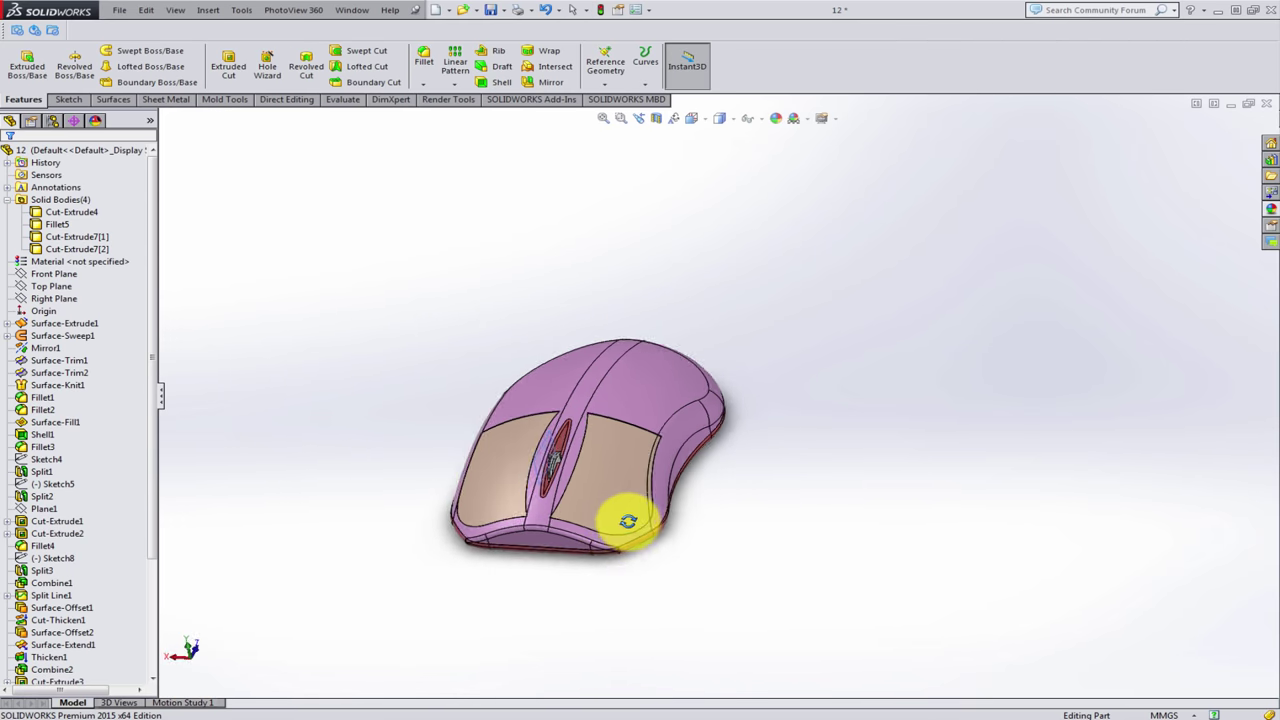
{"action": "middle_click_drag", "start_coordinate": [615, 531], "coordinate": [671, 543]}
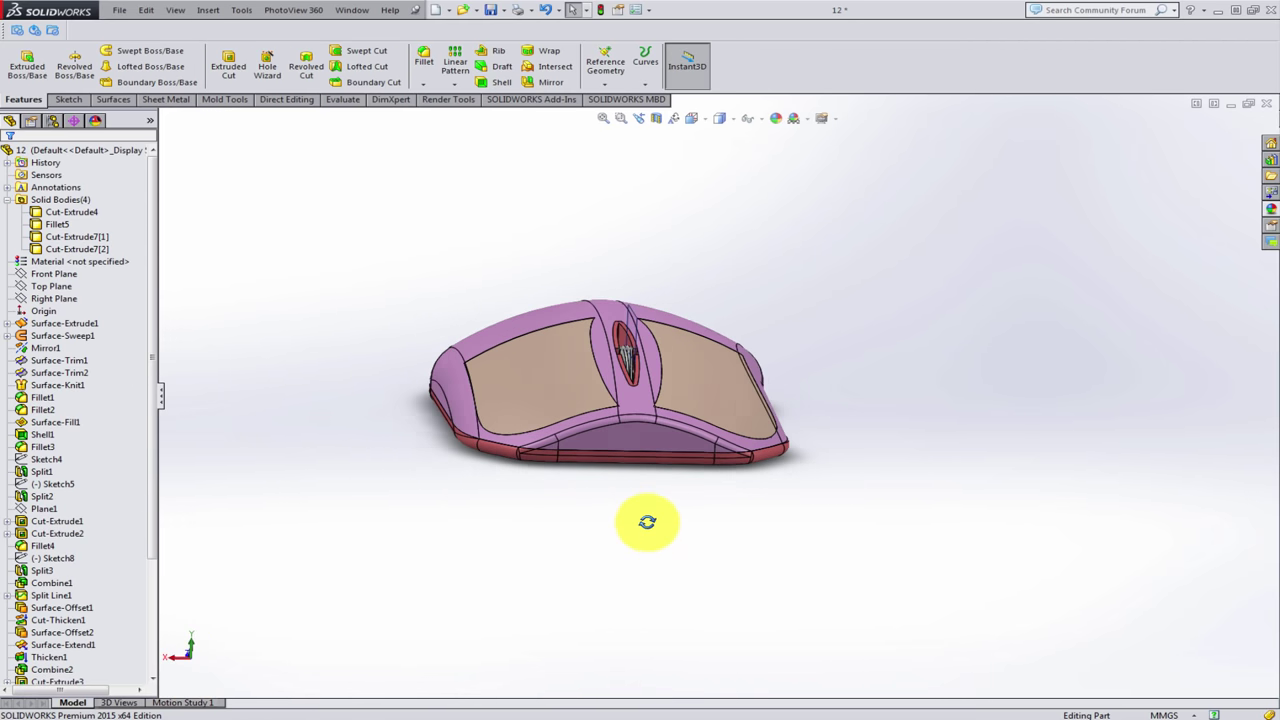
{"action": "left_click", "coordinate": [636, 440]}
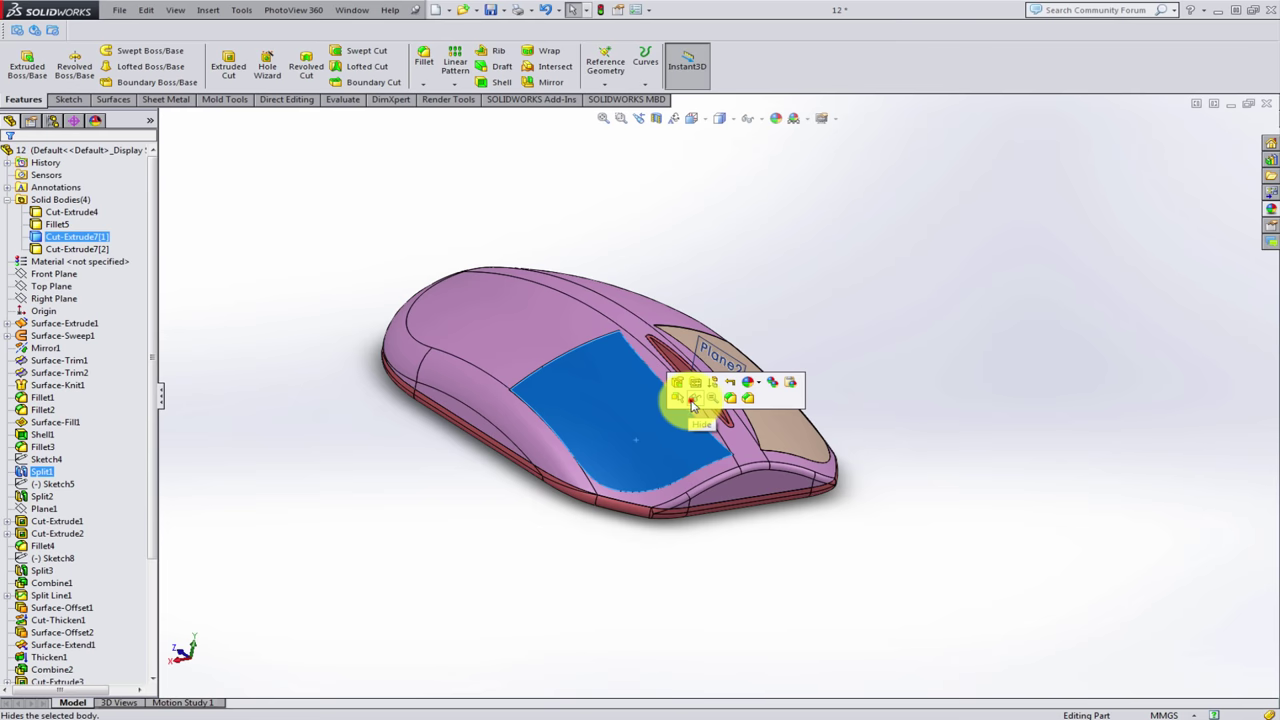
{"action": "left_click", "coordinate": [692, 402]}
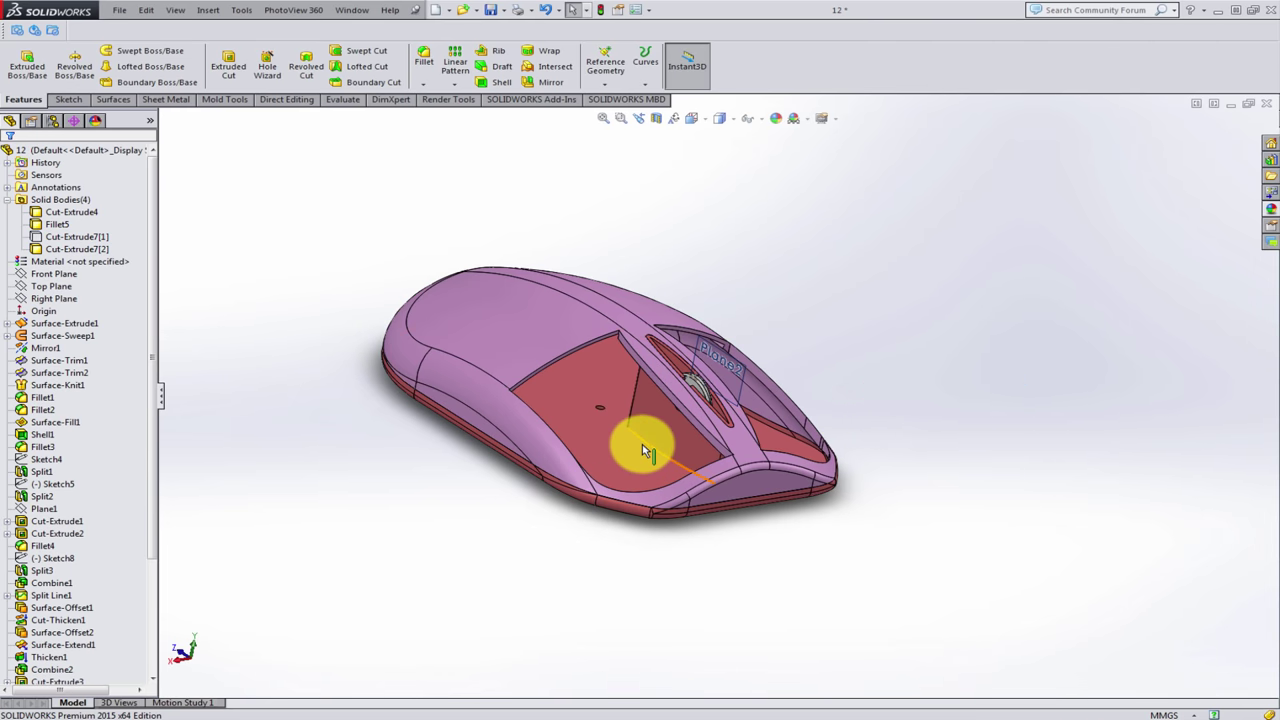
{"action": "middle_click_drag", "start_coordinate": [637, 449], "coordinate": [709, 571]}
{"action": "scroll", "coordinate": [712, 470], "scroll_direction": "down", "scroll_amount": 2}
- Start a new sketch on the inner shell face, viewed normal to it
{"action": "scroll", "coordinate": [712, 472], "scroll_direction": "down", "scroll_amount": 2}
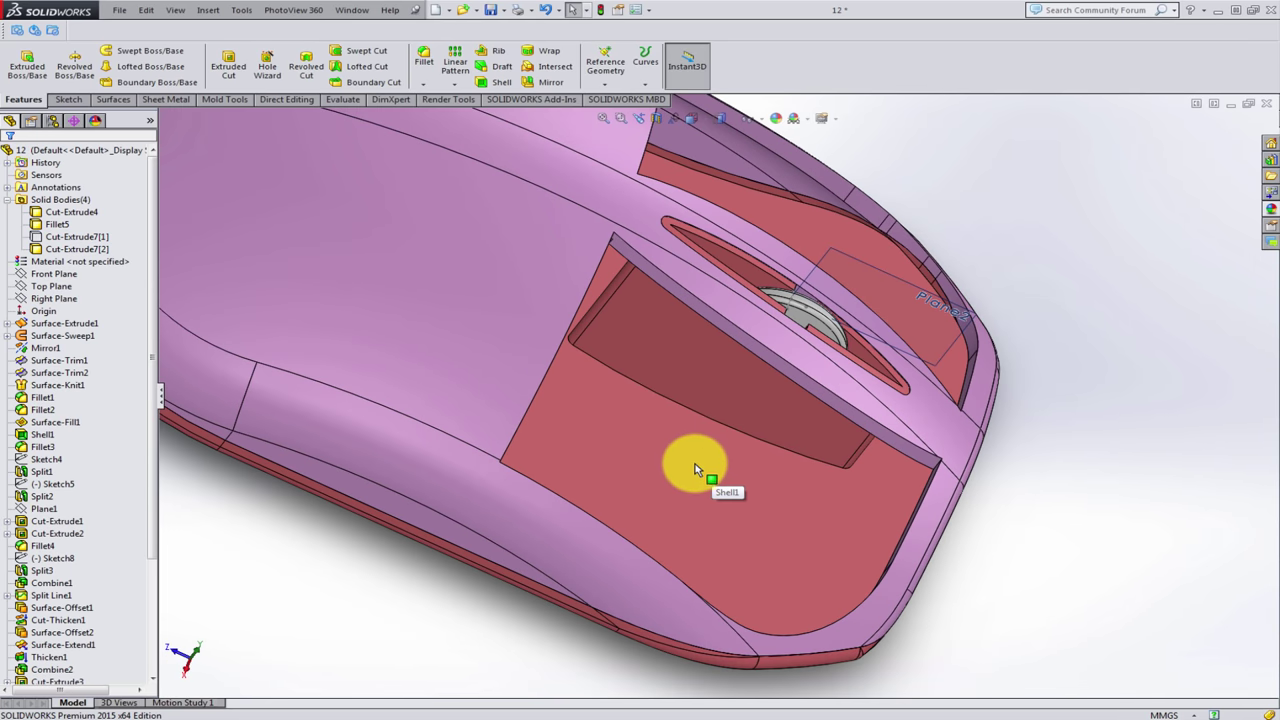
{"action": "left_click", "coordinate": [696, 453]}
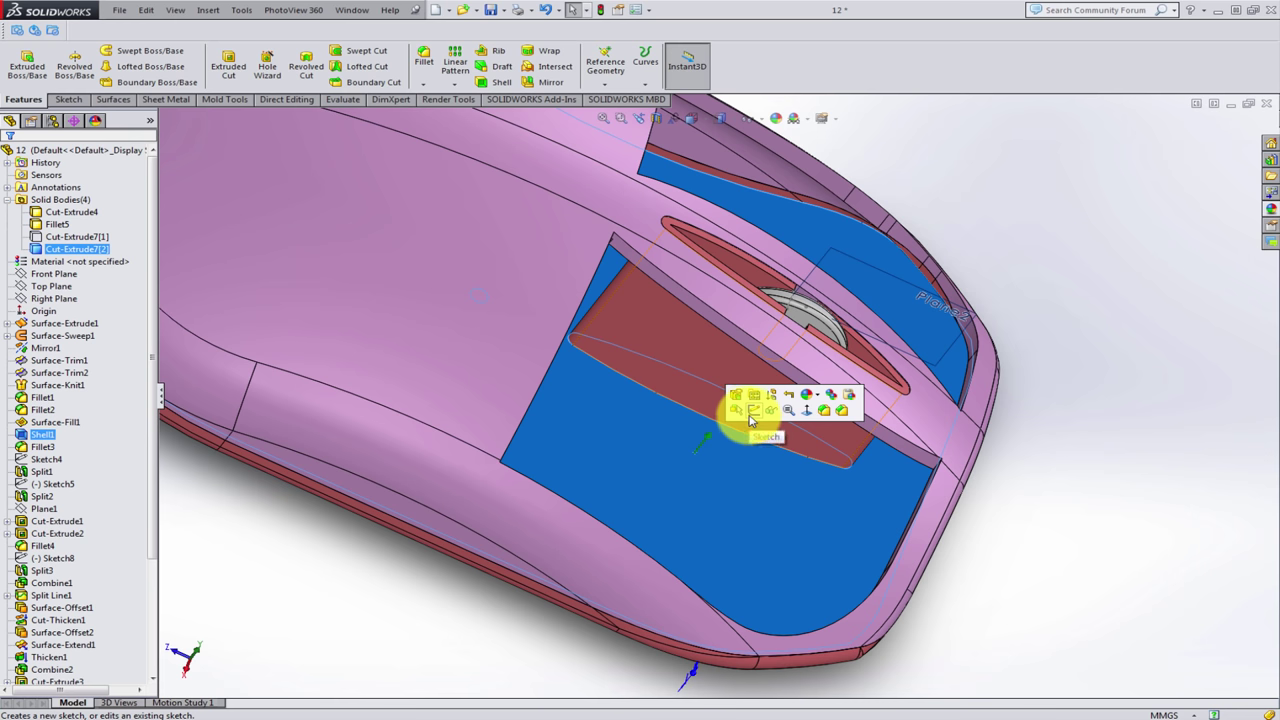
{"action": "left_click", "coordinate": [752, 413]}
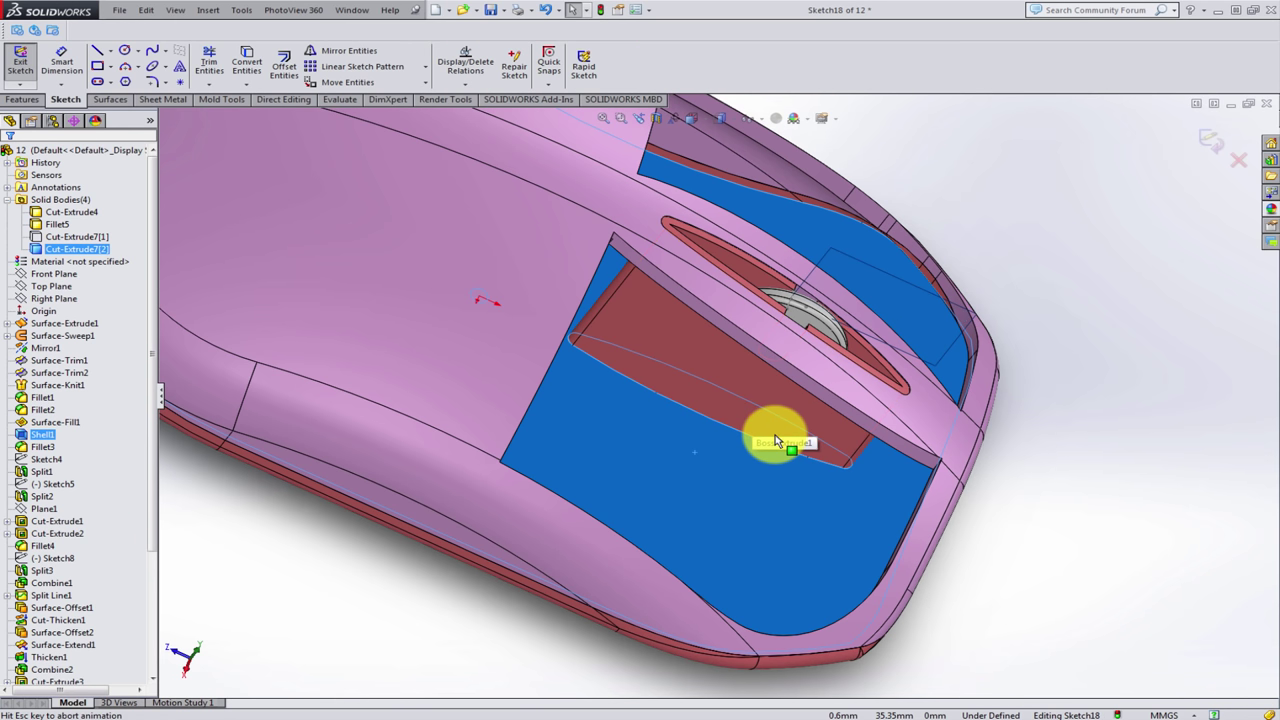
{"action": "key", "text": "ctrl+8"}
{"action": "scroll", "coordinate": [739, 230], "scroll_direction": "down", "scroll_amount": 3}
{"action": "scroll", "coordinate": [739, 230], "scroll_direction": "down", "scroll_amount": 2}
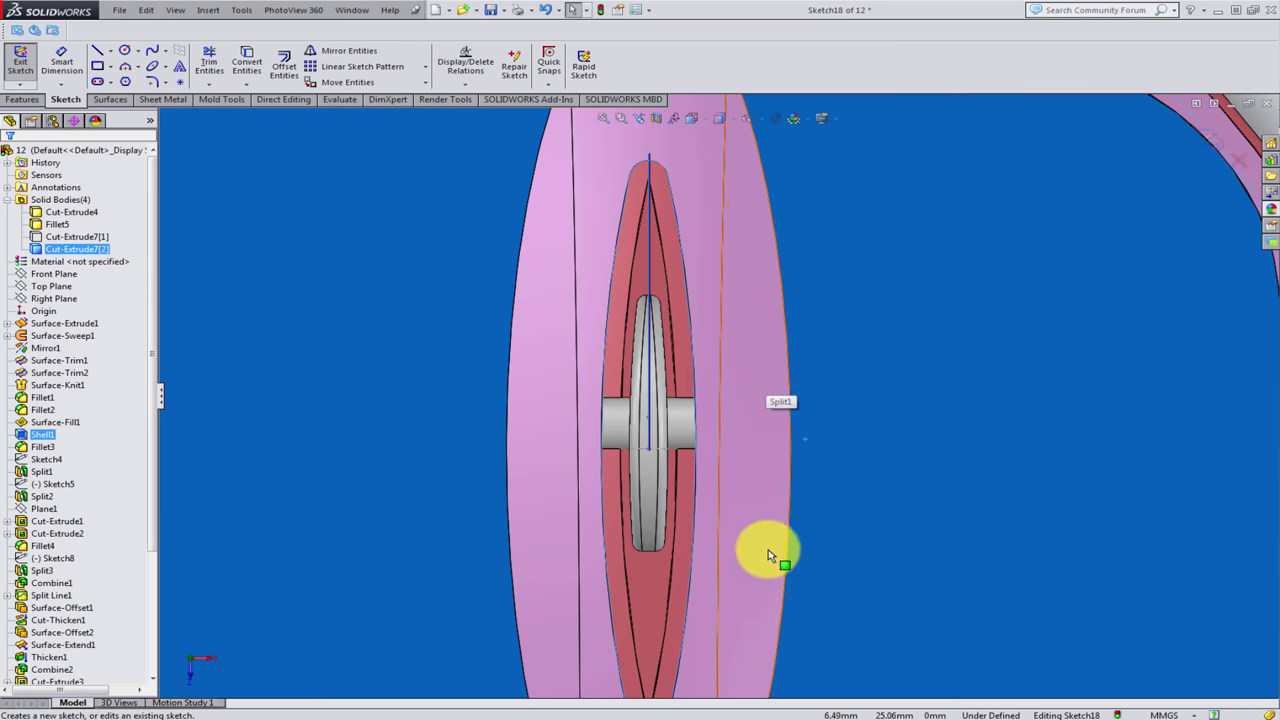
{"action": "scroll", "coordinate": [734, 651], "scroll_direction": "down", "scroll_amount": 2}
{"action": "scroll", "coordinate": [737, 537], "scroll_direction": "up", "scroll_amount": 2}
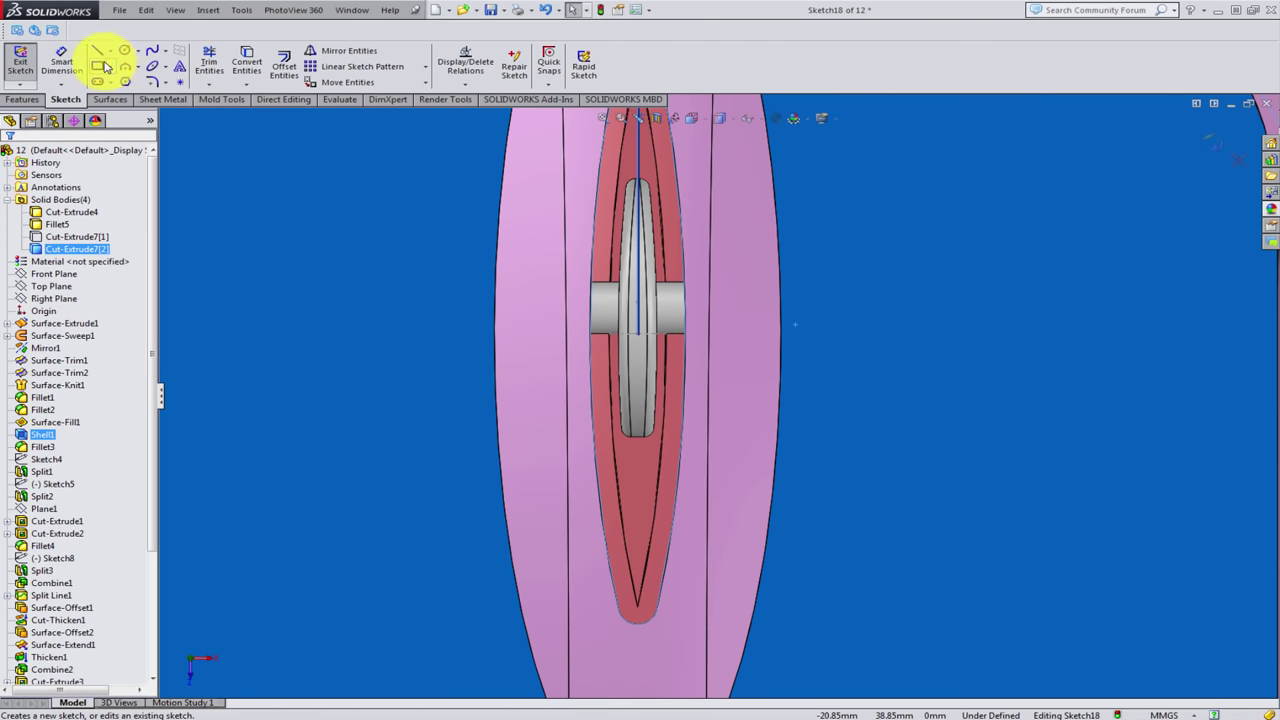
- Draw a small rectangle beside the wheel slot with a 1.50 mm edge
{"action": "left_click", "coordinate": [99, 68]}
{"action": "scroll", "coordinate": [740, 565], "scroll_direction": "down", "scroll_amount": 2}
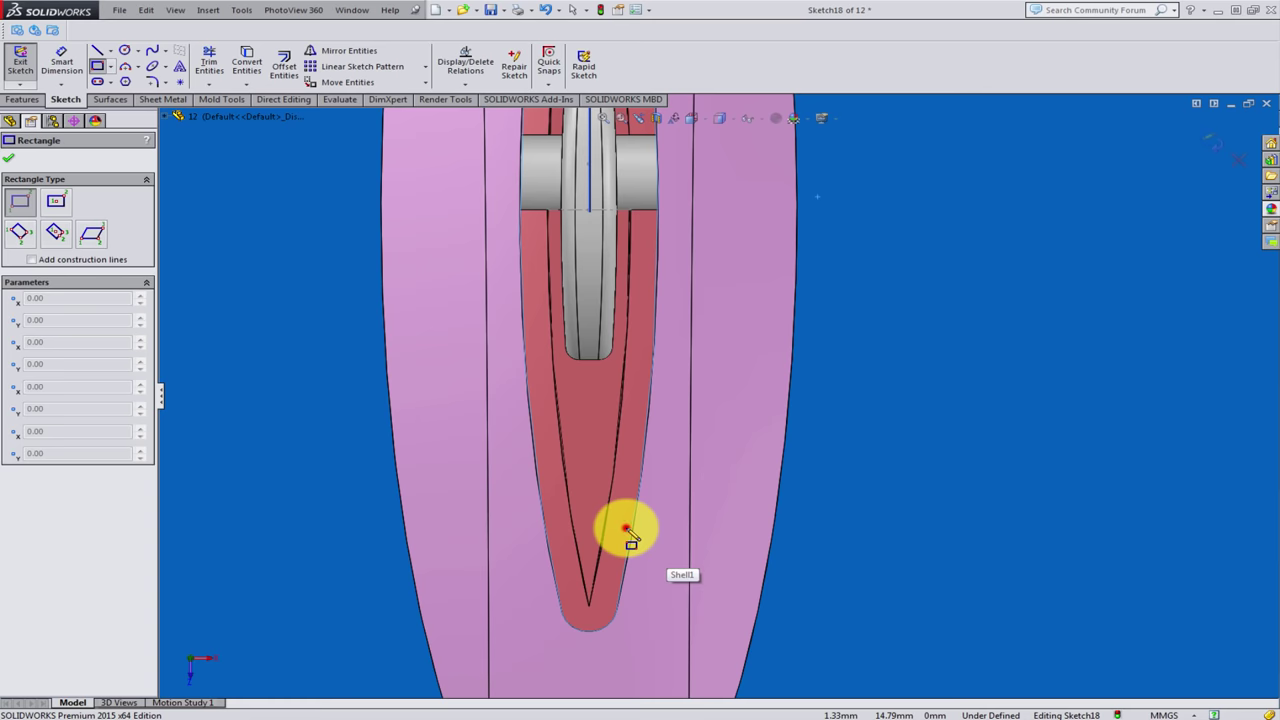
{"action": "left_click", "coordinate": [626, 528]}
{"action": "left_click", "coordinate": [656, 546]}
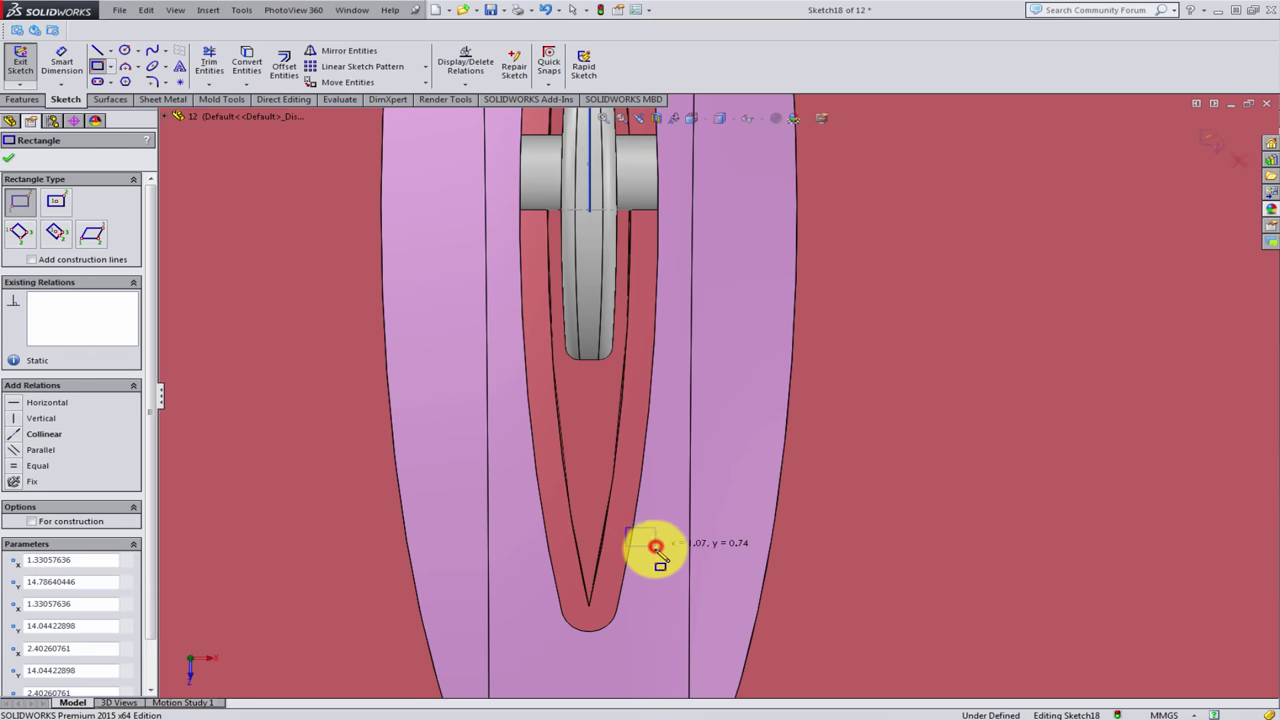
{"action": "left_click", "coordinate": [97, 66]}
{"action": "left_click", "coordinate": [50, 62]}
{"action": "scroll", "coordinate": [703, 630], "scroll_direction": "down", "scroll_amount": 2}
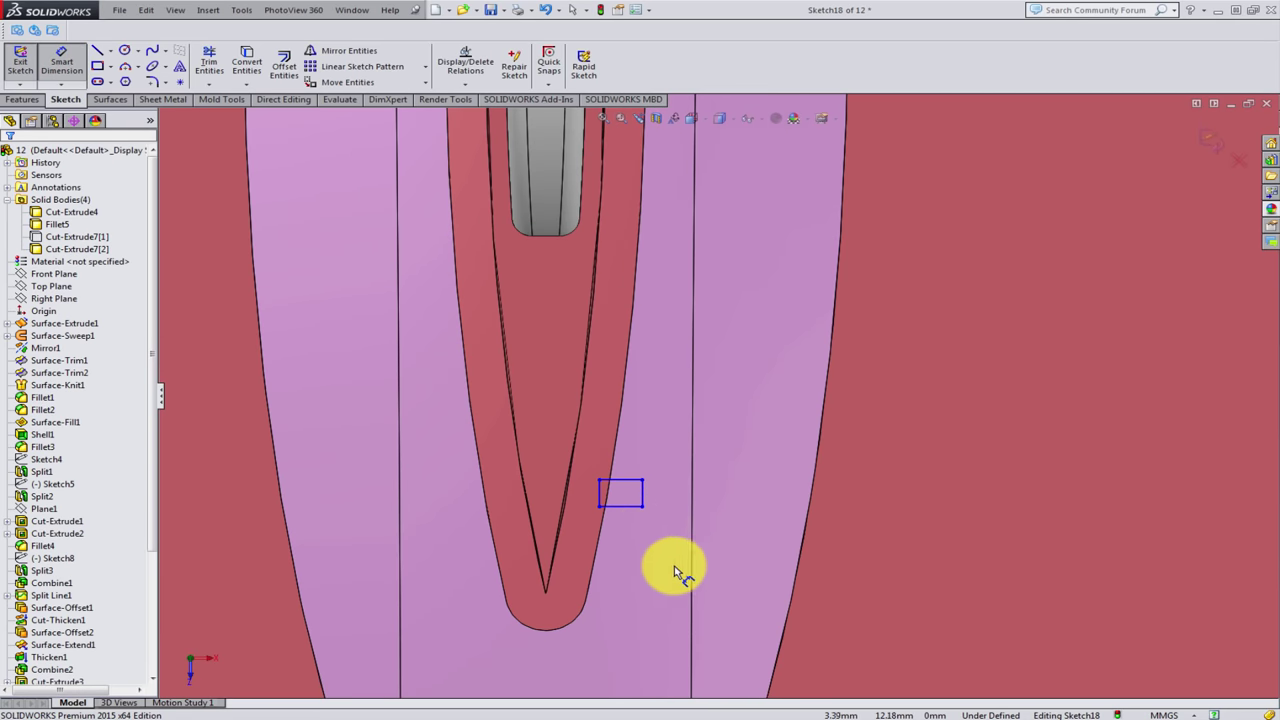
{"action": "left_click", "coordinate": [642, 493]}
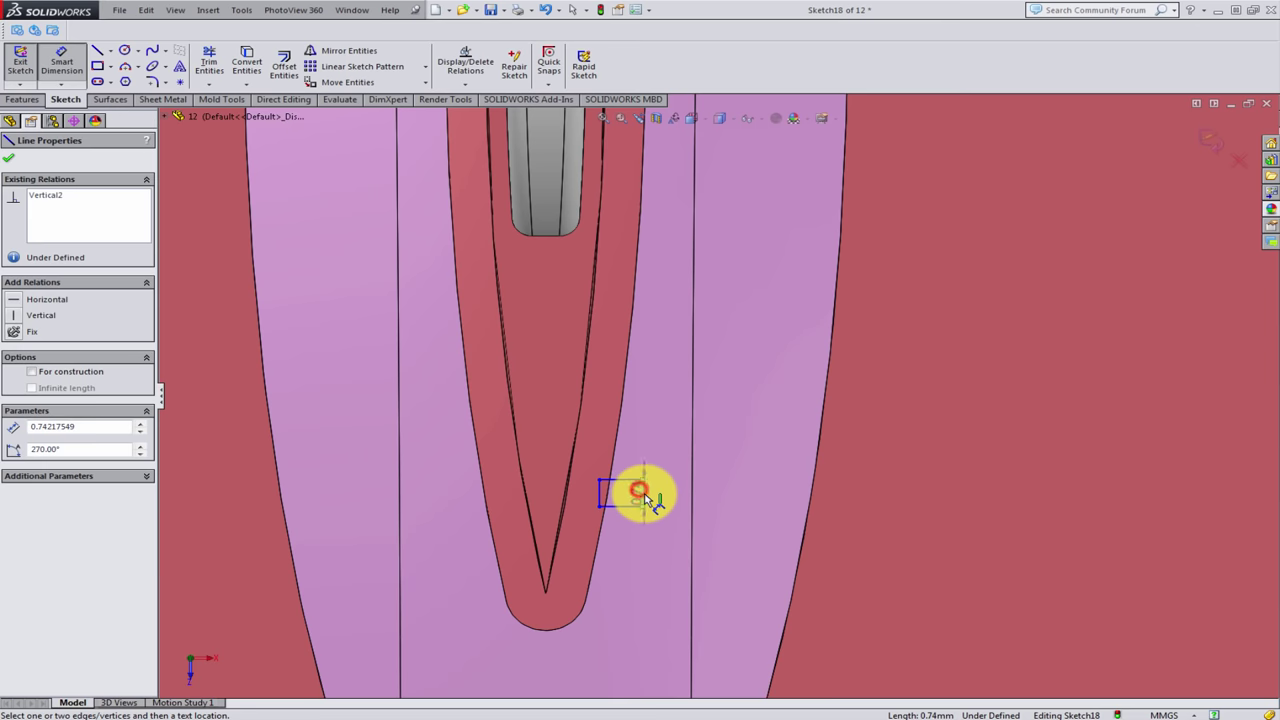
{"action": "left_click", "coordinate": [712, 500]}
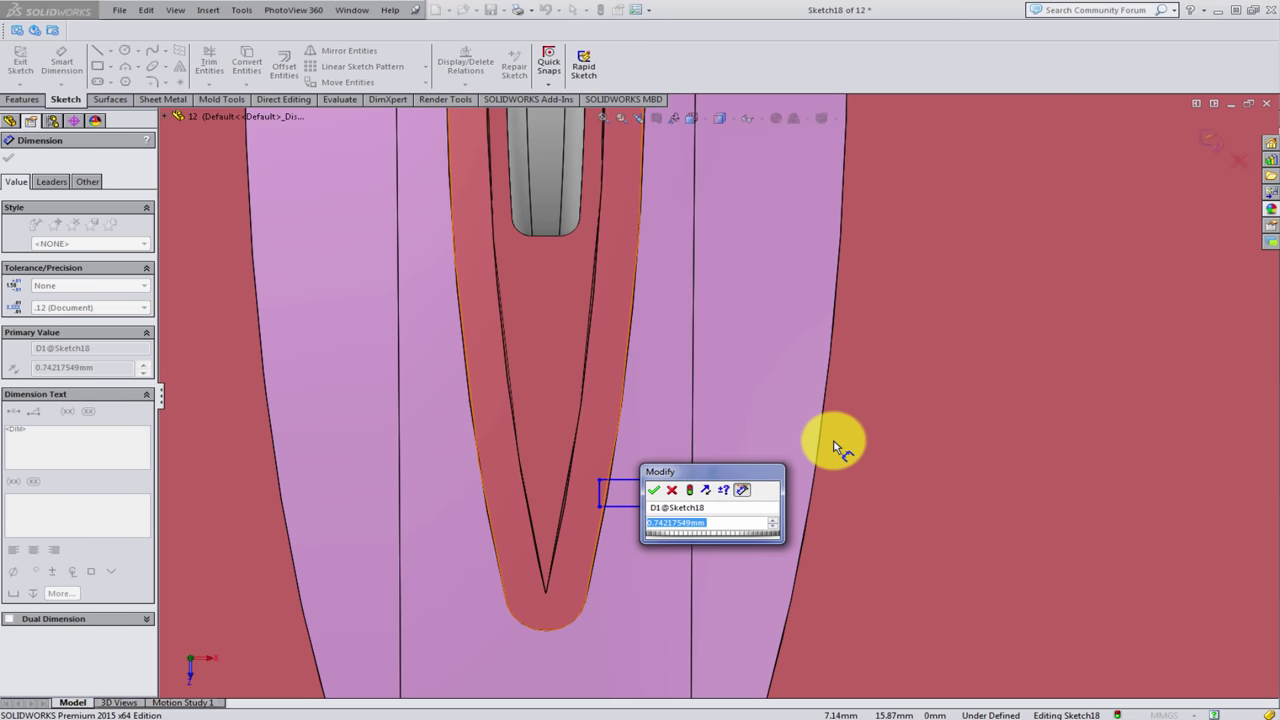
{"action": "key", "text": "Return"}
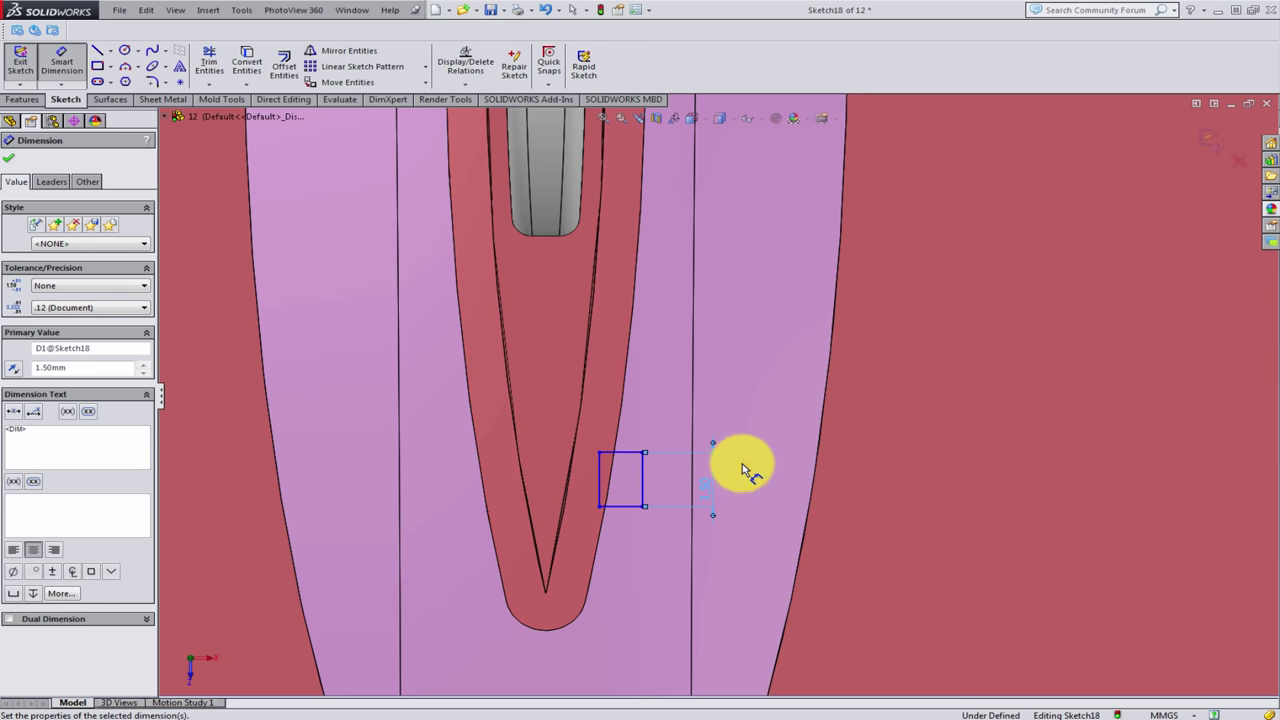
- Position the rectangle 2.50 mm from the centreline
{"action": "scroll", "coordinate": [695, 470], "scroll_direction": "down", "scroll_amount": 1}
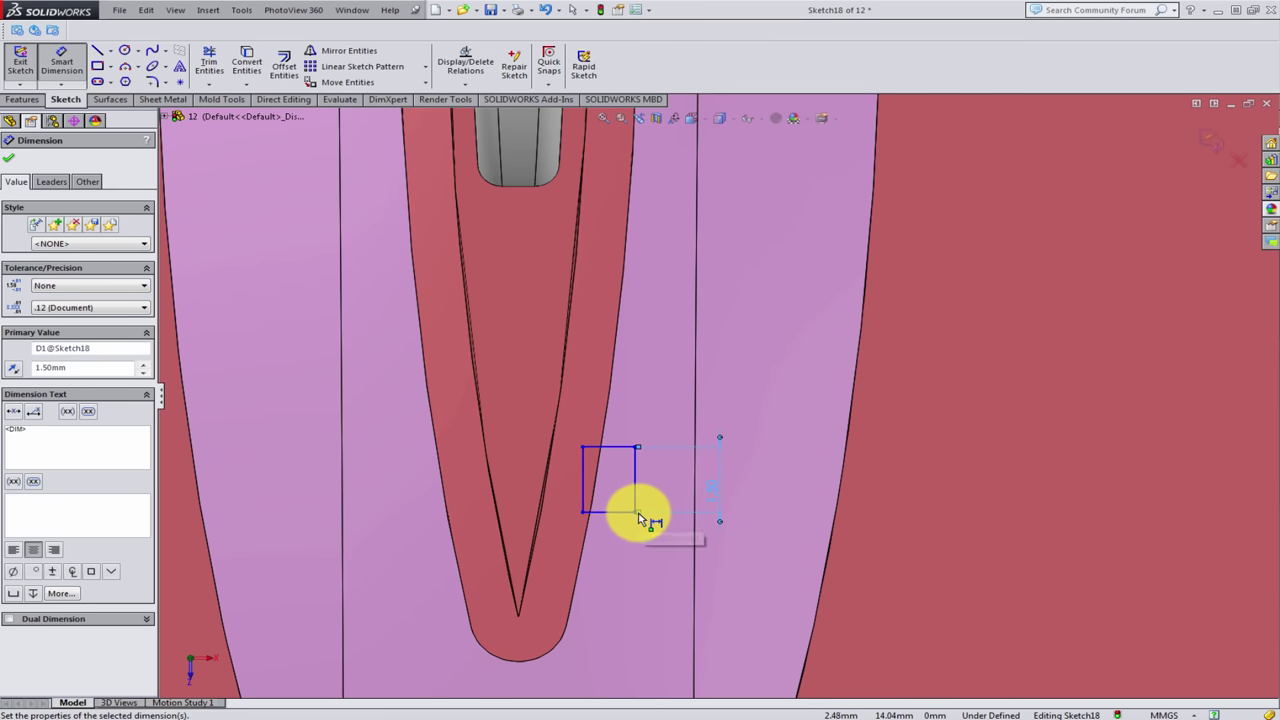
{"action": "left_click", "coordinate": [634, 514]}
{"action": "scroll", "coordinate": [620, 518], "scroll_direction": "up", "scroll_amount": 1}
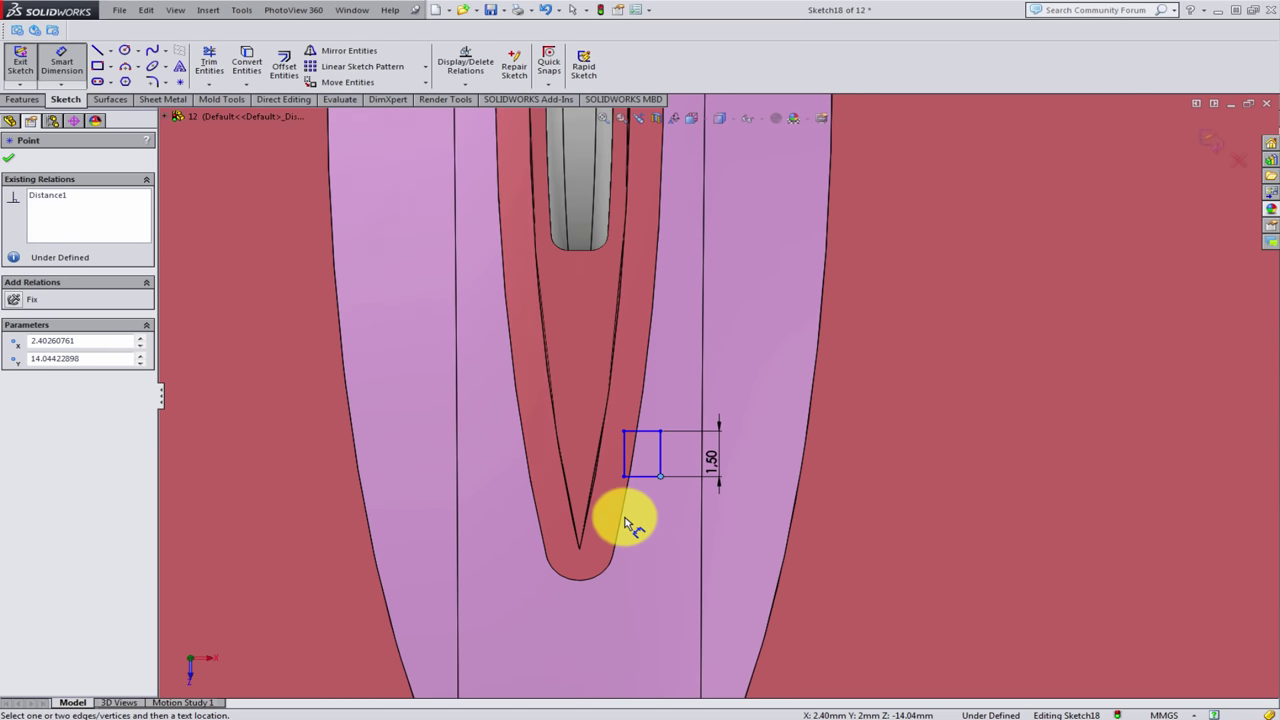
{"action": "scroll", "coordinate": [623, 520], "scroll_direction": "up", "scroll_amount": 1}
{"action": "middle_click_drag", "start_coordinate": [625, 228], "coordinate": [640, 212]}
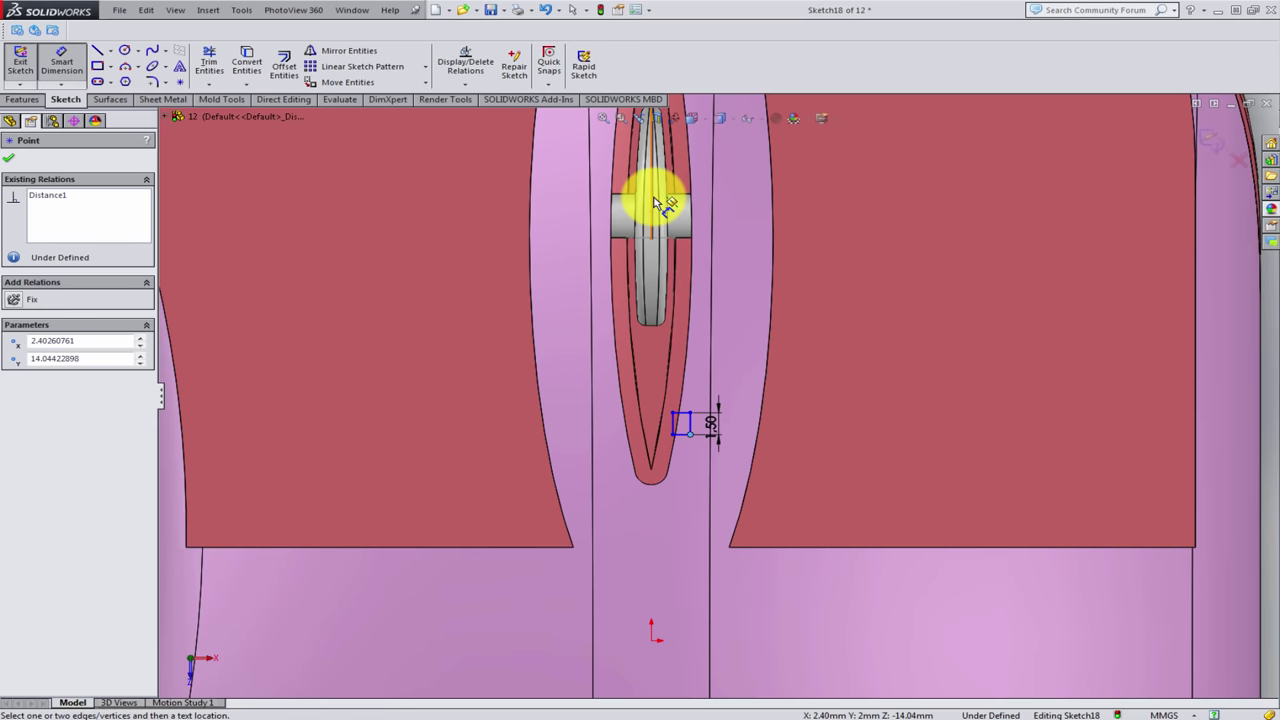
{"action": "scroll", "coordinate": [680, 370], "scroll_direction": "down", "scroll_amount": 1}
{"action": "scroll", "coordinate": [693, 415], "scroll_direction": "down", "scroll_amount": 1}
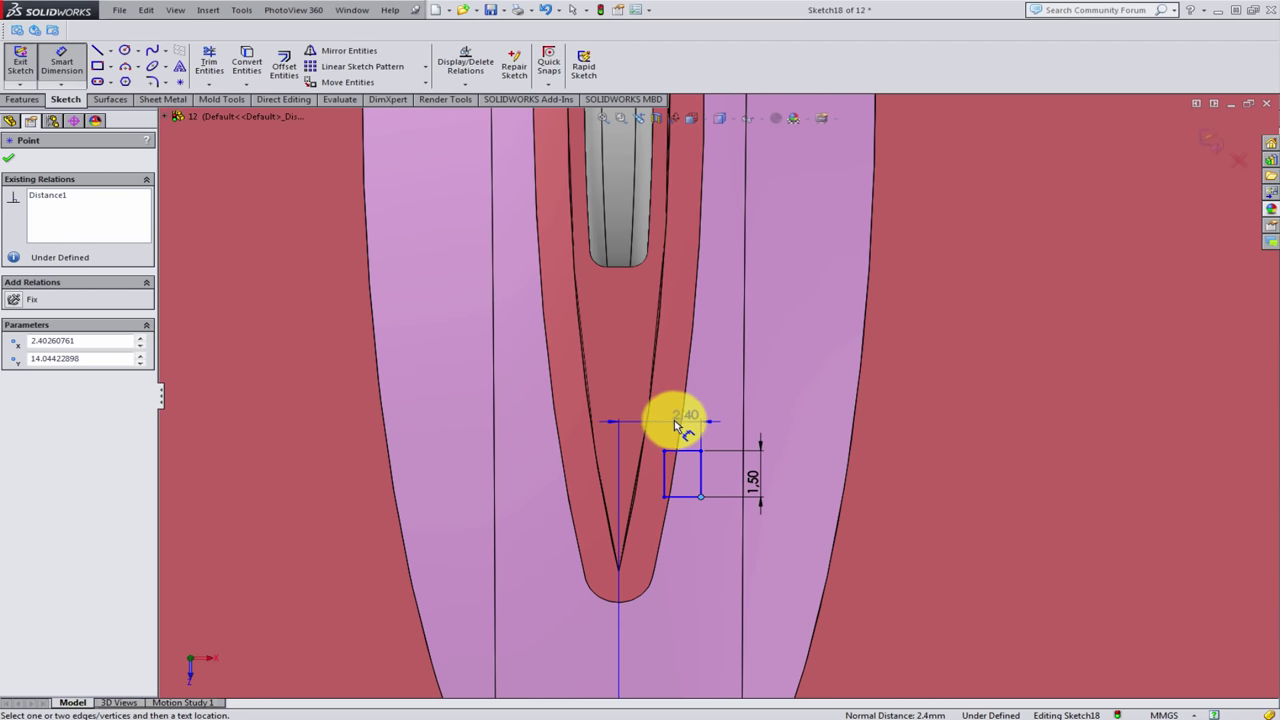
{"action": "left_click", "coordinate": [670, 424]}
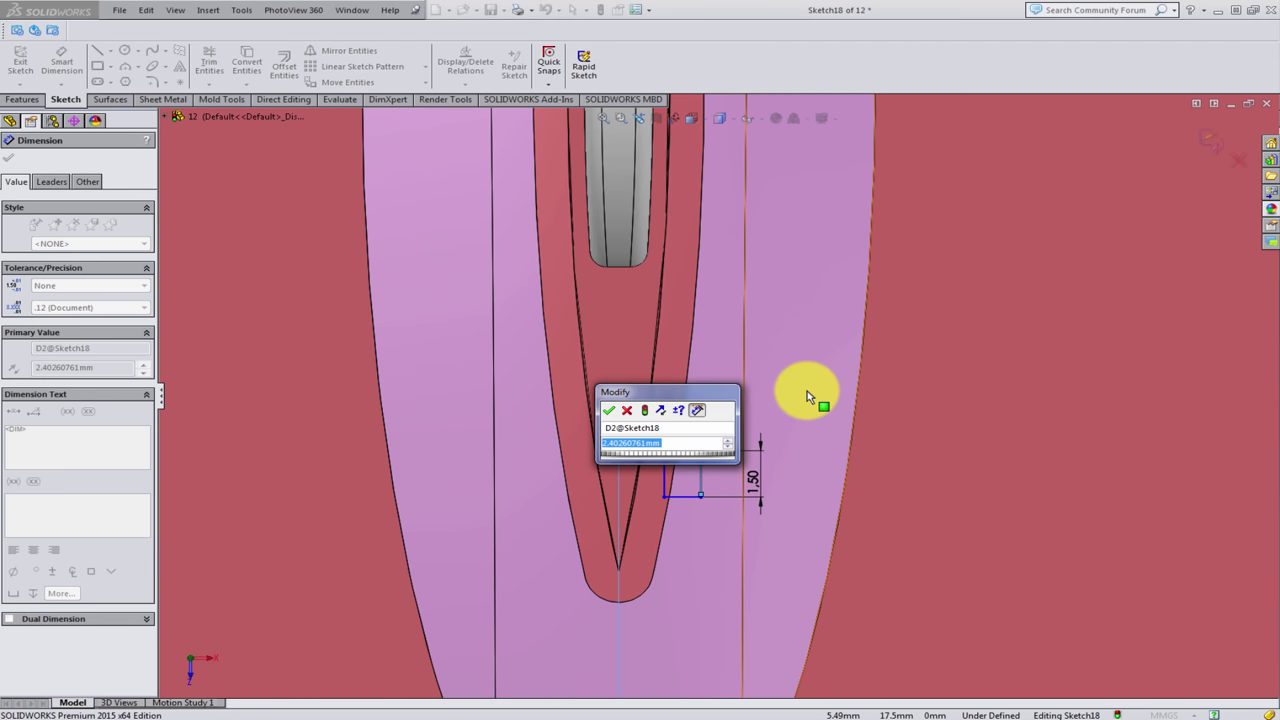
{"action": "key", "text": "Return"}
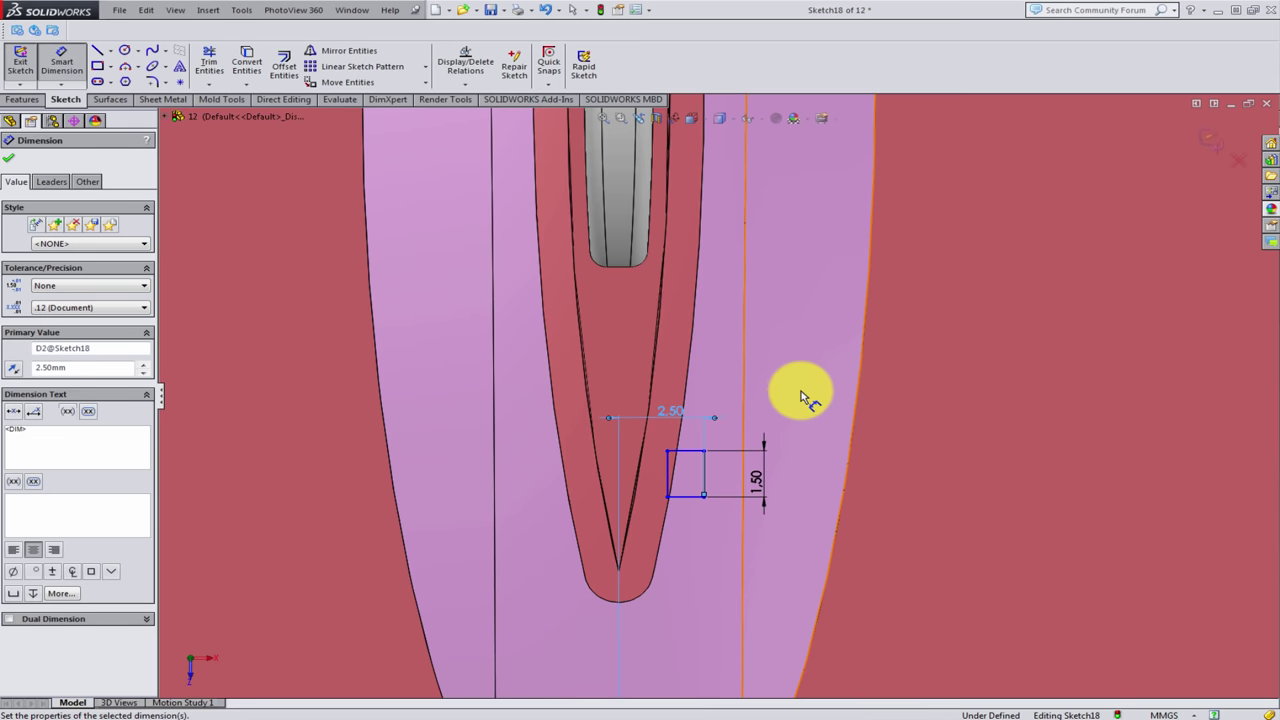
{"action": "scroll", "coordinate": [755, 462], "scroll_direction": "down", "scroll_amount": 1}
{"action": "left_click", "coordinate": [755, 462]}
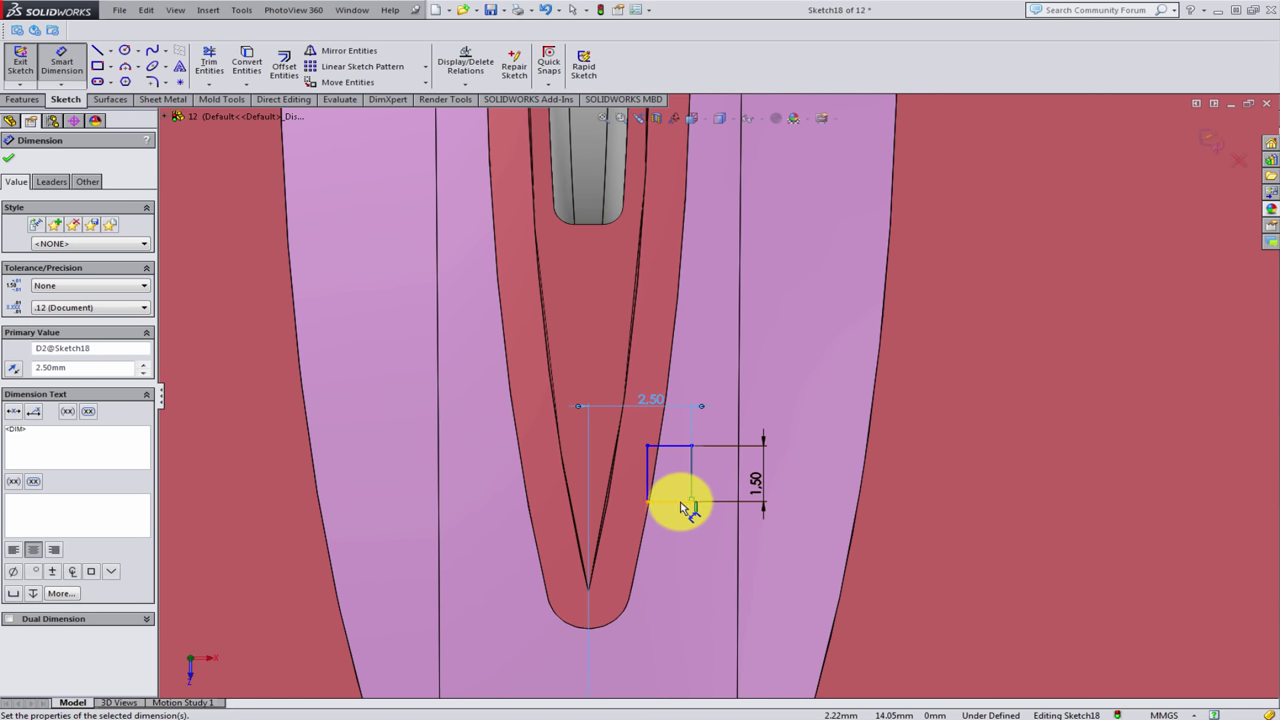
{"action": "scroll", "coordinate": [675, 510], "scroll_direction": "down", "scroll_amount": 1}
- Convert the slot's sloped edge and trim the rectangle's overhanging piece
{"action": "key", "text": "Escape"}
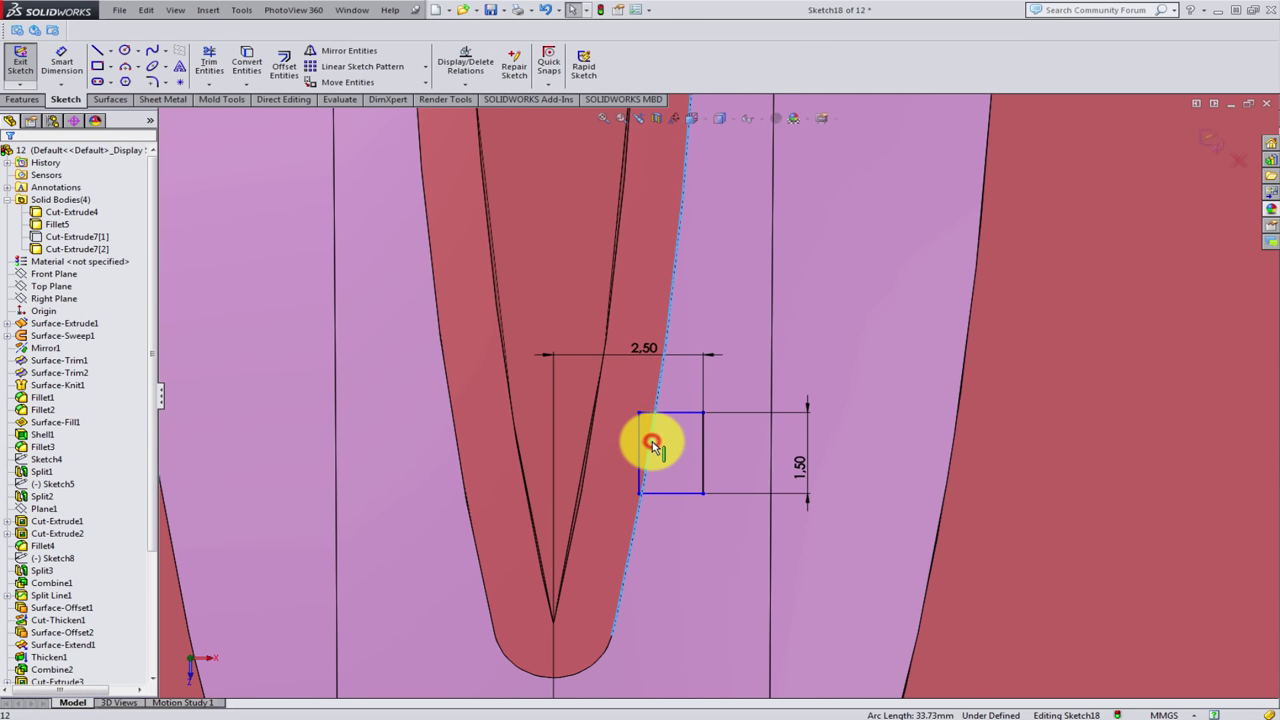
{"action": "left_click", "coordinate": [247, 62]}
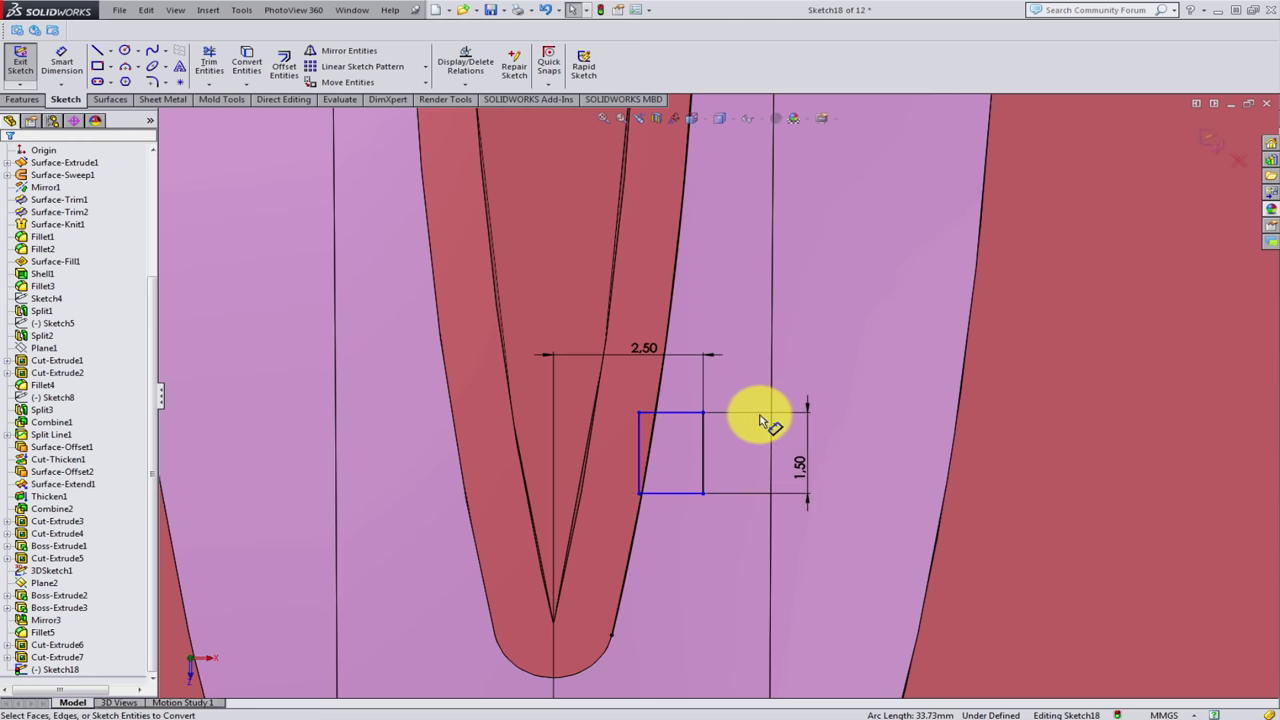
{"action": "left_click", "coordinate": [209, 63]}
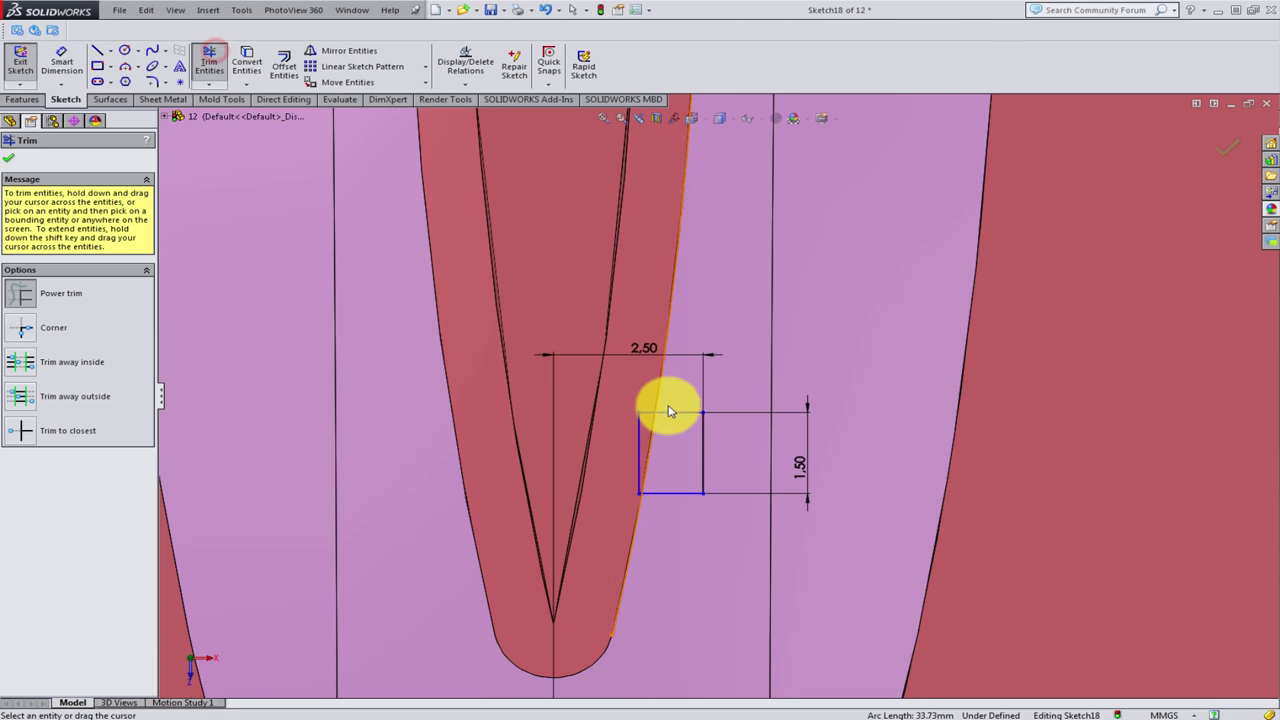
{"action": "scroll", "coordinate": [640, 404], "scroll_direction": "down", "scroll_amount": 2}
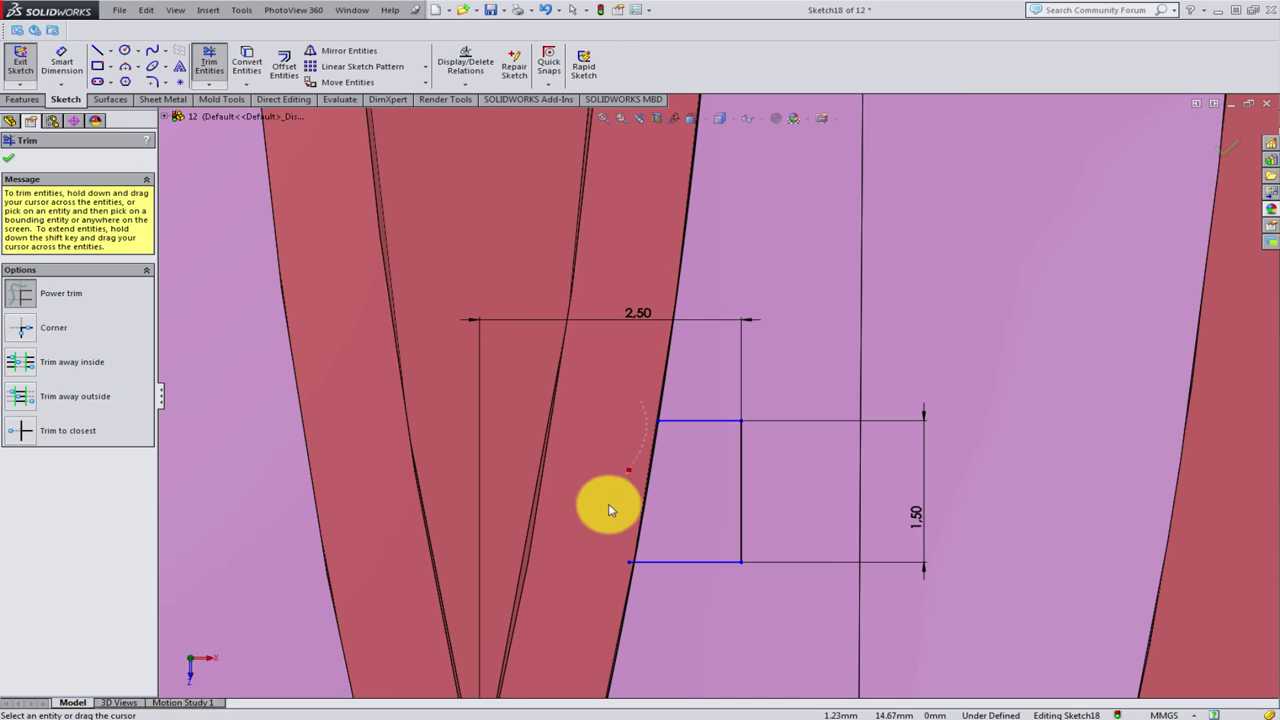
{"action": "scroll", "coordinate": [646, 560], "scroll_direction": "down", "scroll_amount": 2}
{"action": "scroll", "coordinate": [647, 480], "scroll_direction": "down", "scroll_amount": 2}
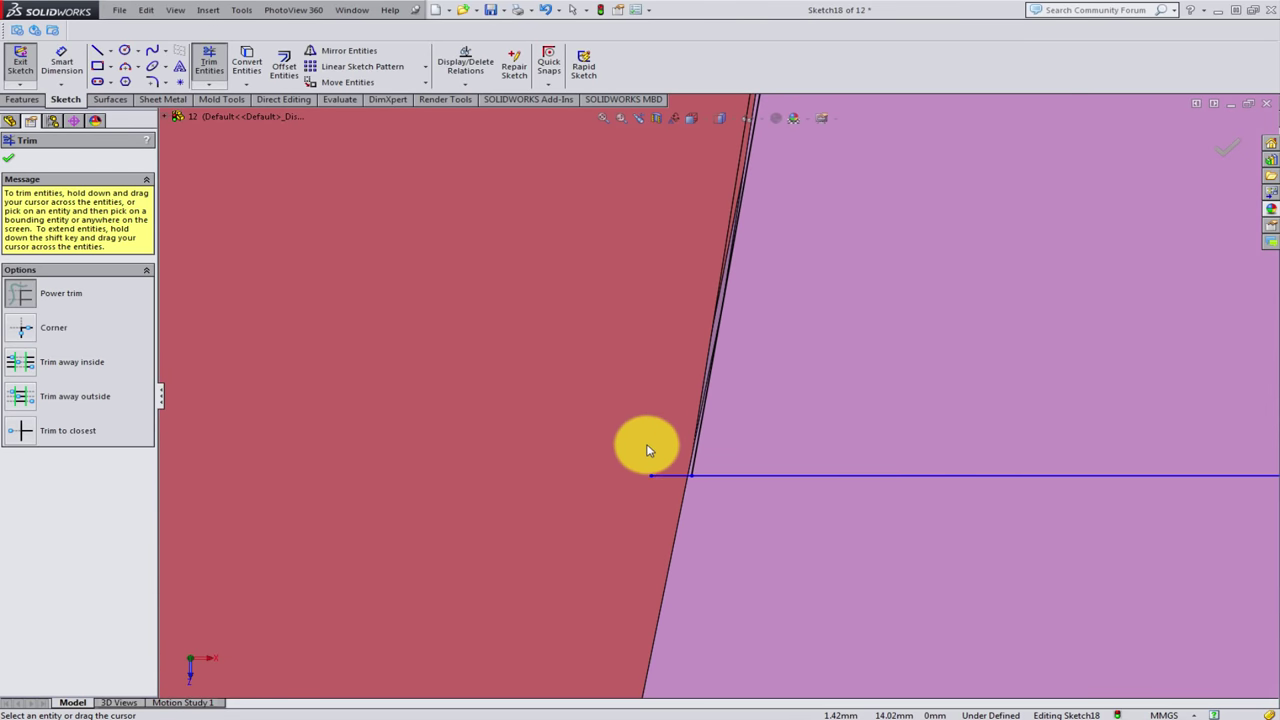
{"action": "left_click_drag", "start_coordinate": [647, 450], "coordinate": [660, 506]}
{"action": "scroll", "coordinate": [677, 463], "scroll_direction": "up", "scroll_amount": 2}
{"action": "scroll", "coordinate": [759, 360], "scroll_direction": "up", "scroll_amount": 3}
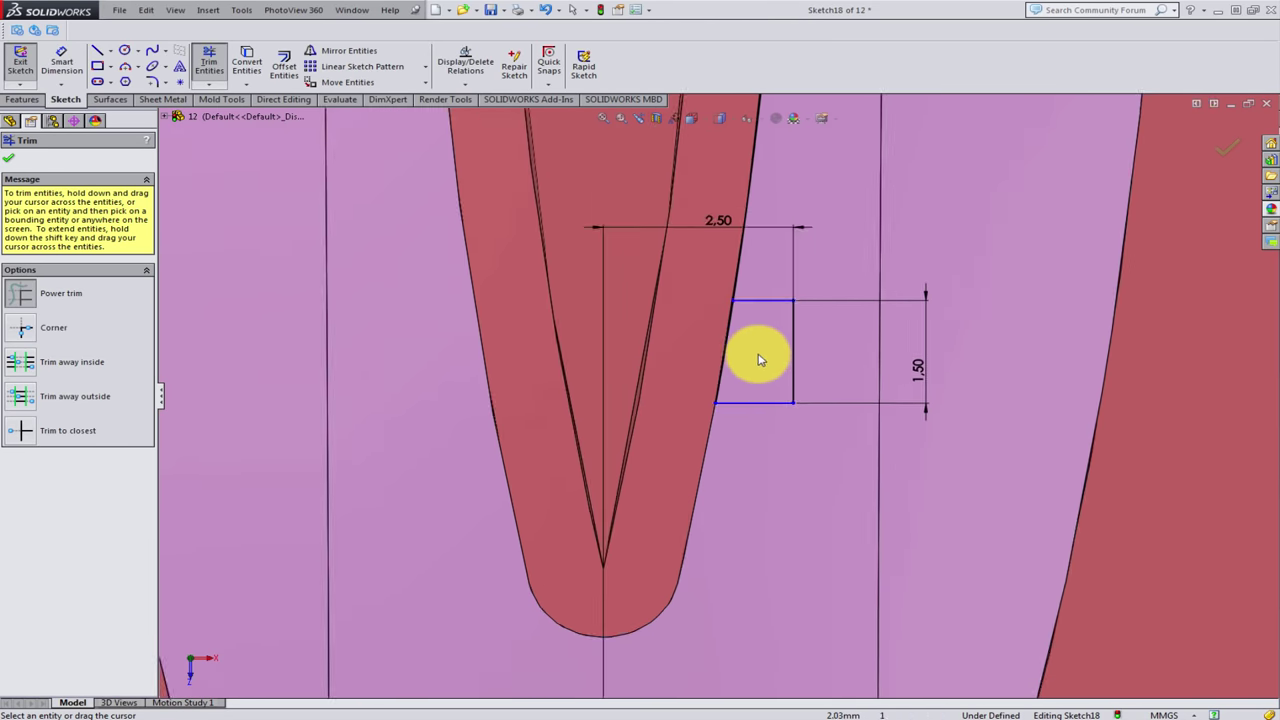
{"action": "scroll", "coordinate": [759, 360], "scroll_direction": "down", "scroll_amount": 2}
- Dimension the rectangle's bottom line 14 mm above the origin
{"action": "left_click", "coordinate": [61, 62]}
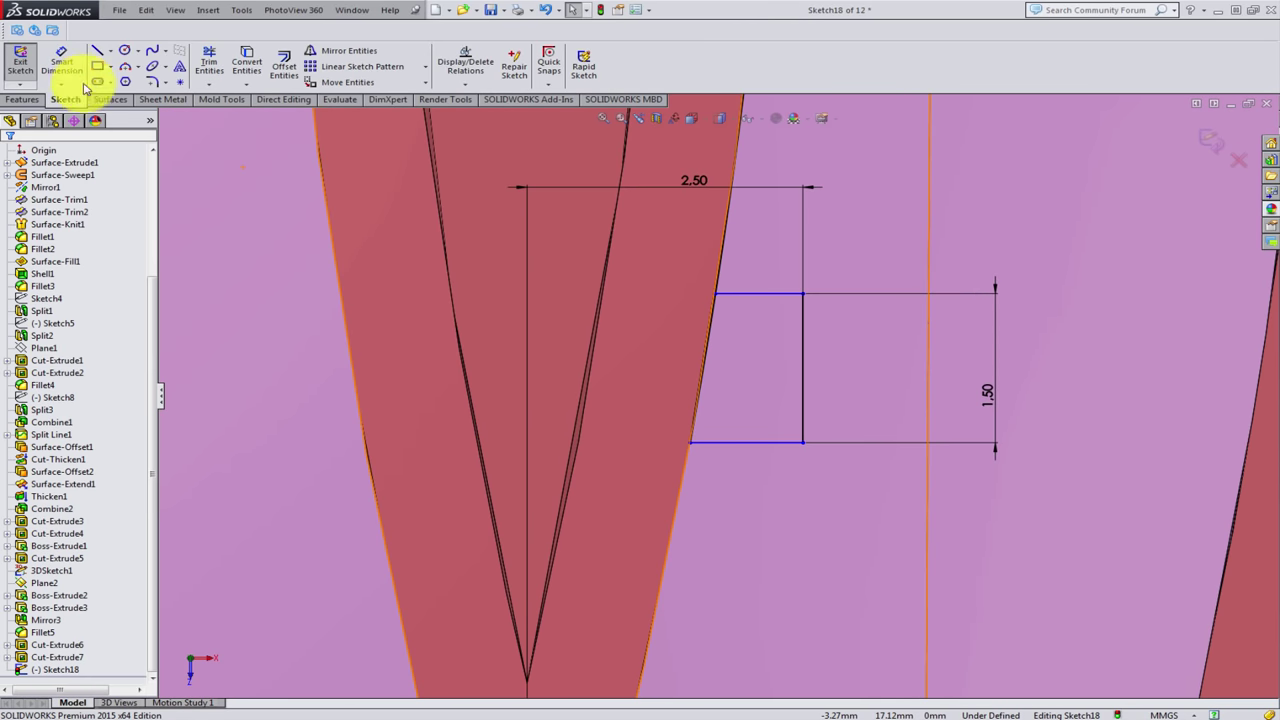
{"action": "left_click", "coordinate": [730, 452]}
{"action": "scroll", "coordinate": [737, 490], "scroll_direction": "up", "scroll_amount": 2}
{"action": "scroll", "coordinate": [735, 515], "scroll_direction": "up", "scroll_amount": 2}
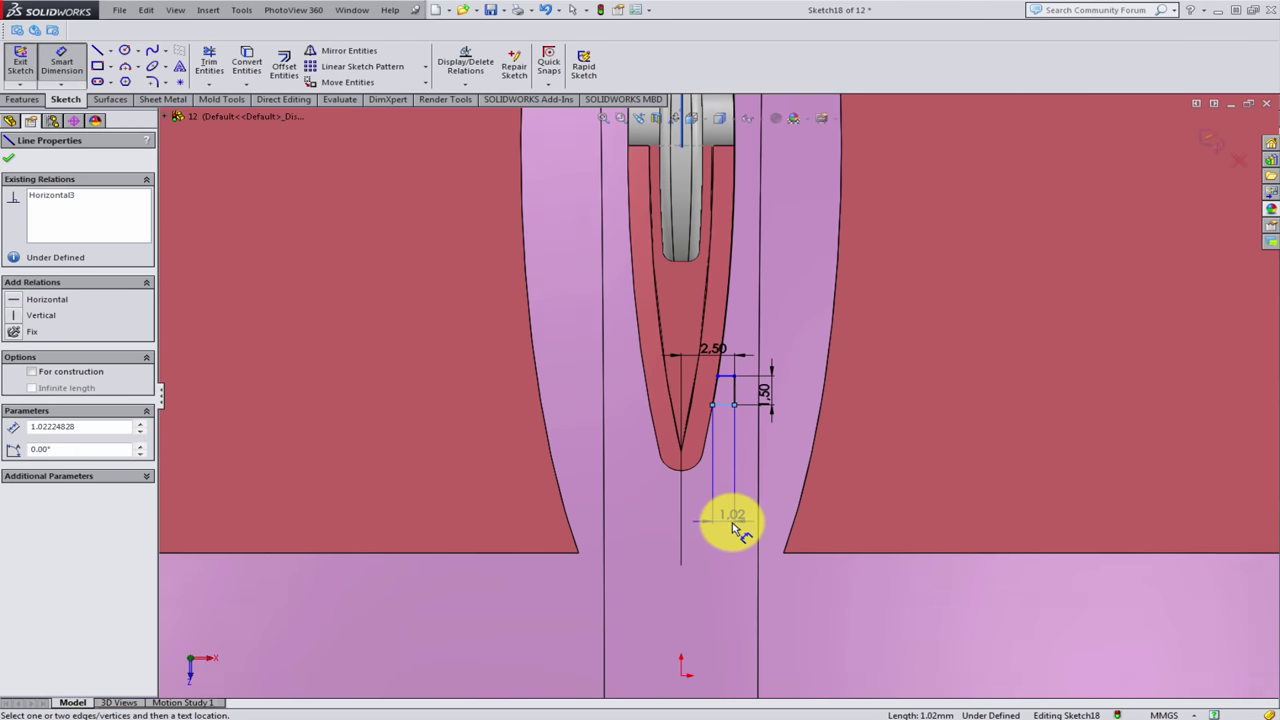
{"action": "scroll", "coordinate": [732, 545], "scroll_direction": "up", "scroll_amount": 1}
{"action": "left_click", "coordinate": [698, 557]}
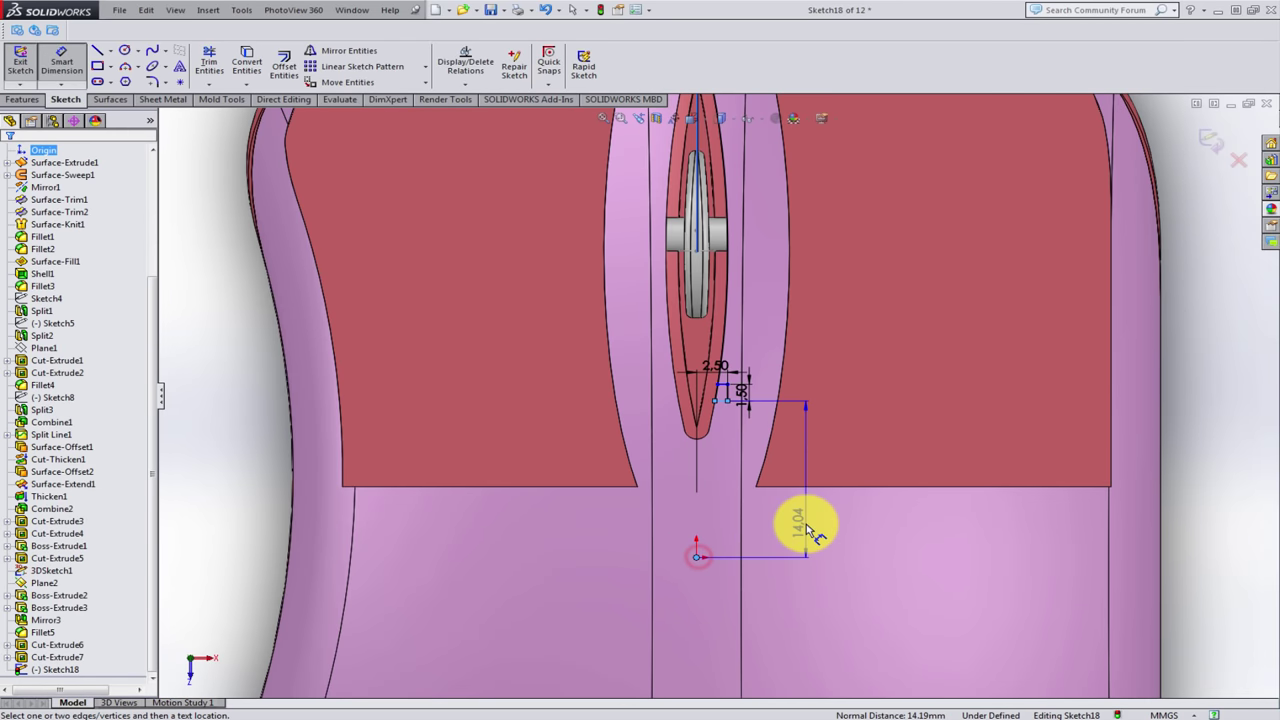
{"action": "left_click", "coordinate": [806, 523]}
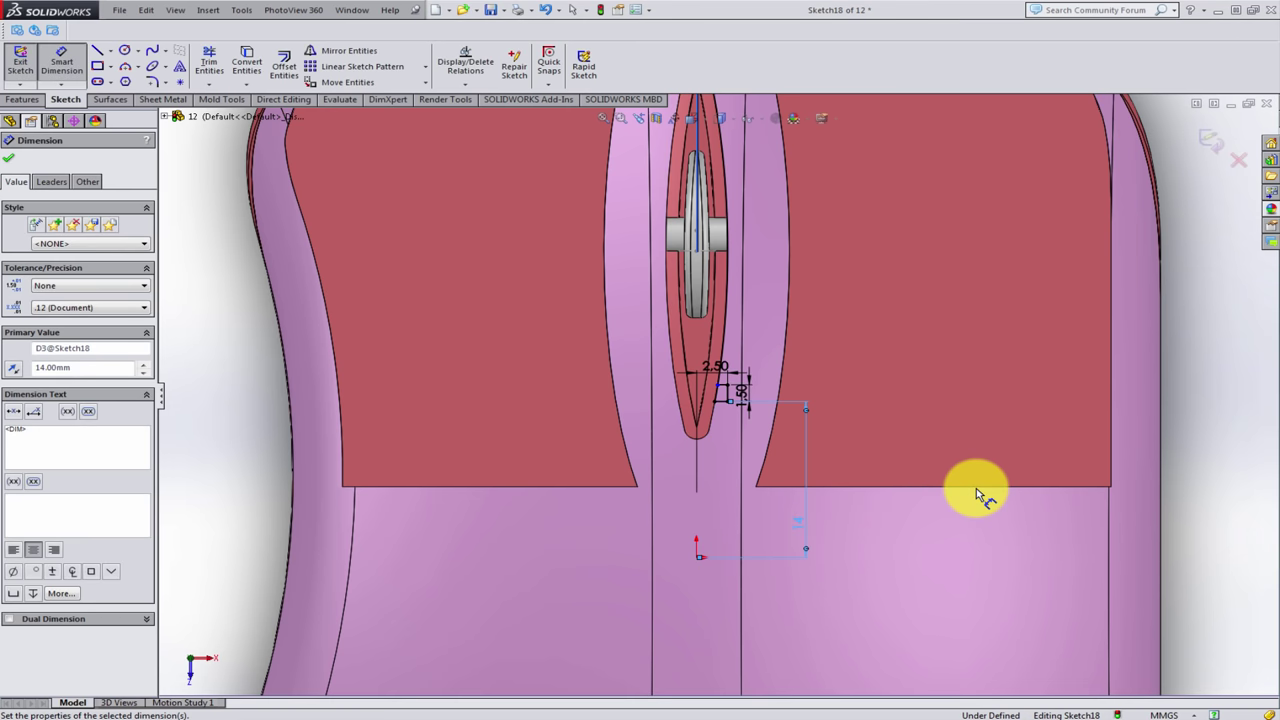
- Draw a small rectangle beside the top of the wheel slot
{"action": "key", "text": "Escape"}
{"action": "scroll", "coordinate": [799, 359], "scroll_direction": "down", "scroll_amount": 2}
{"action": "scroll", "coordinate": [794, 366], "scroll_direction": "down", "scroll_amount": 1}
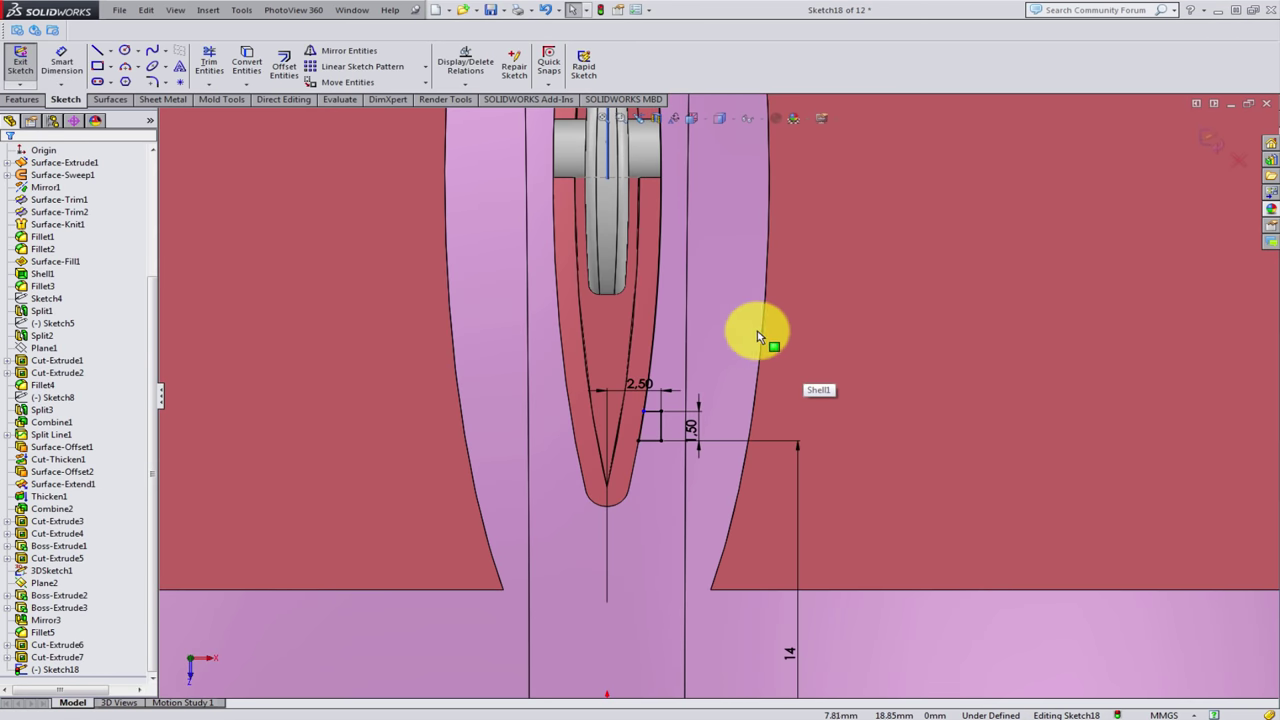
{"action": "scroll", "coordinate": [763, 334], "scroll_direction": "down", "scroll_amount": 1}
{"action": "scroll", "coordinate": [714, 300], "scroll_direction": "up", "scroll_amount": 2}
{"action": "scroll", "coordinate": [694, 229], "scroll_direction": "down", "scroll_amount": 1}
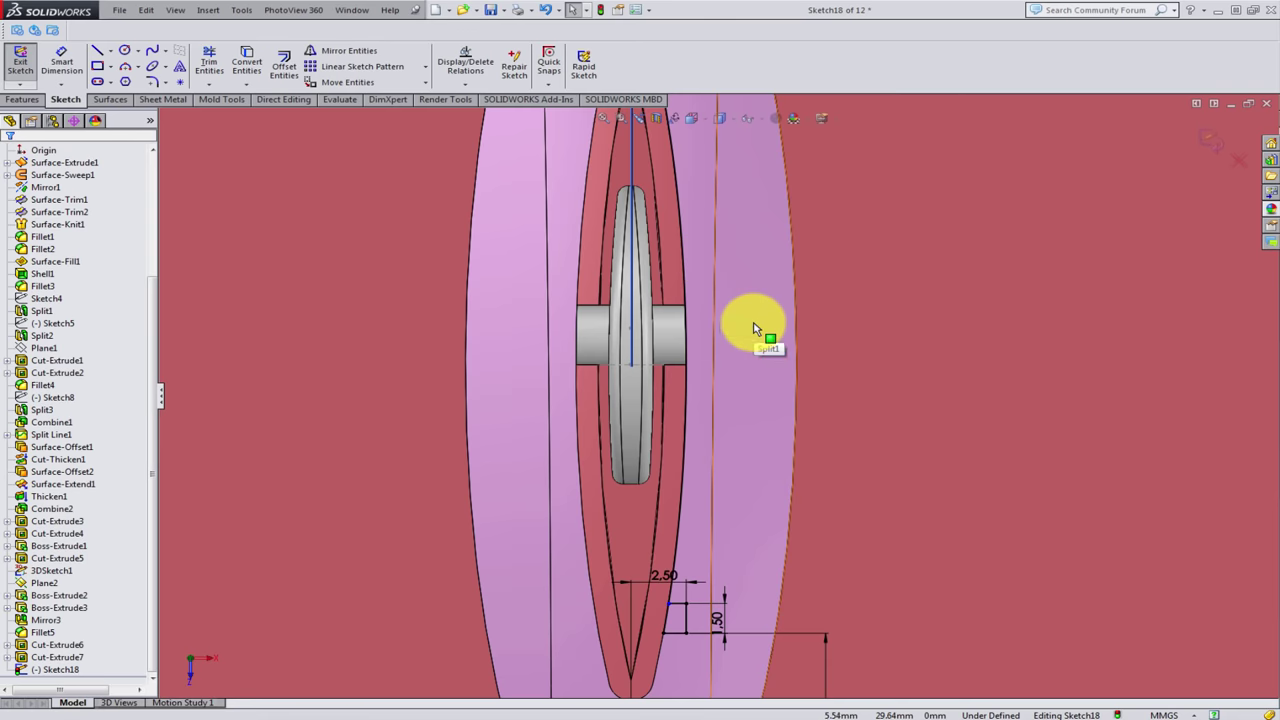
{"action": "scroll", "coordinate": [714, 214], "scroll_direction": "down", "scroll_amount": 1}
{"action": "scroll", "coordinate": [700, 206], "scroll_direction": "up", "scroll_amount": 1}
{"action": "scroll", "coordinate": [640, 195], "scroll_direction": "down", "scroll_amount": 1}
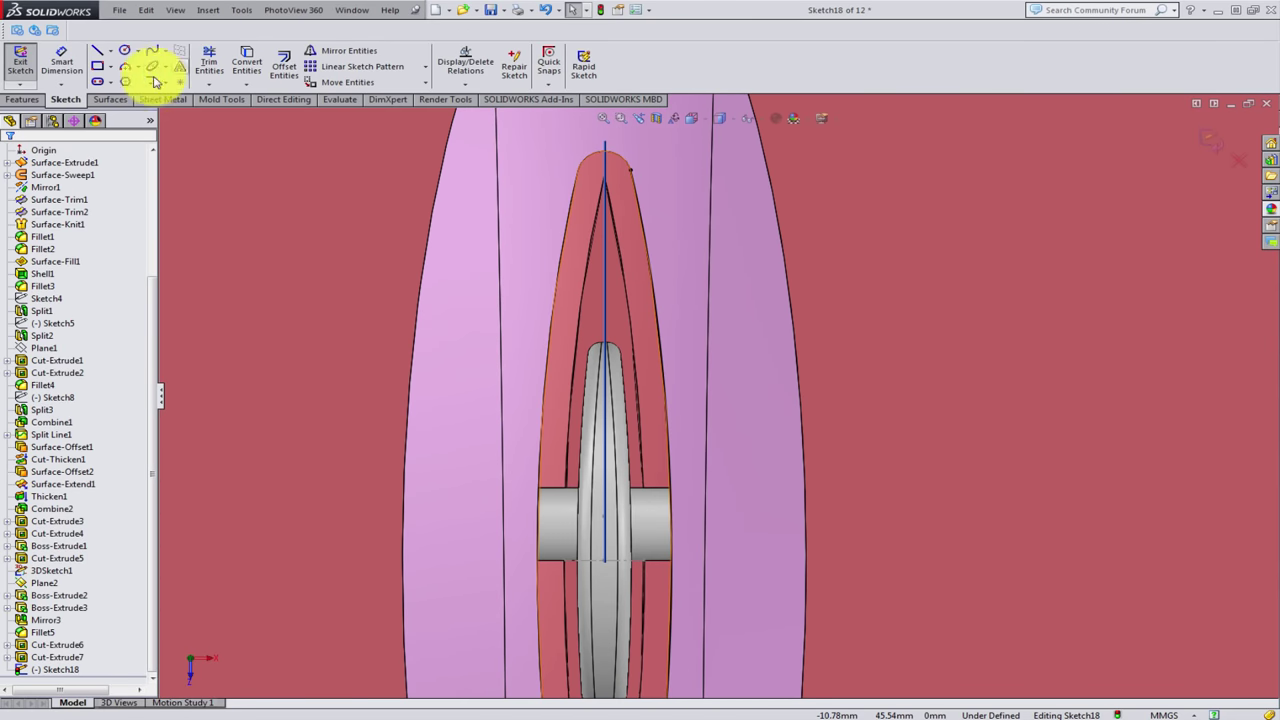
{"action": "left_click", "coordinate": [99, 70]}
{"action": "scroll", "coordinate": [660, 255], "scroll_direction": "down", "scroll_amount": 1}
{"action": "scroll", "coordinate": [640, 275], "scroll_direction": "down", "scroll_amount": 1}
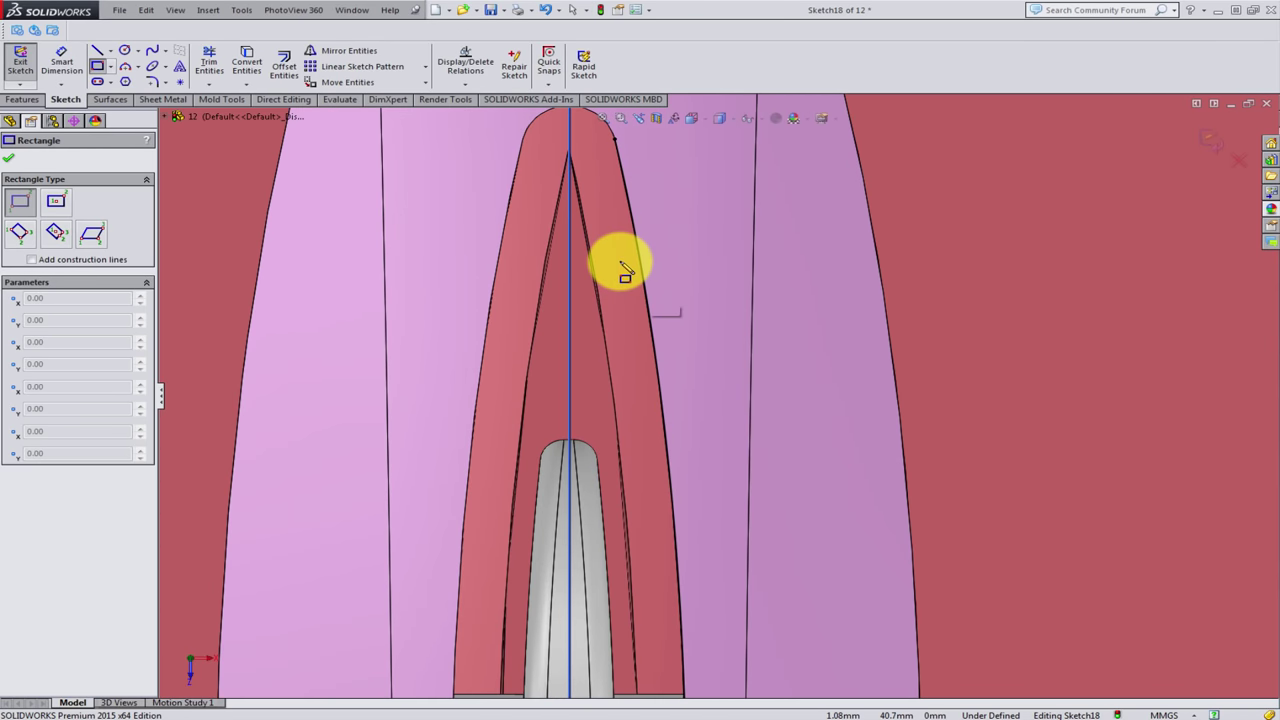
{"action": "key", "text": "Escape"}
{"action": "scroll", "coordinate": [663, 285], "scroll_direction": "down", "scroll_amount": 1}
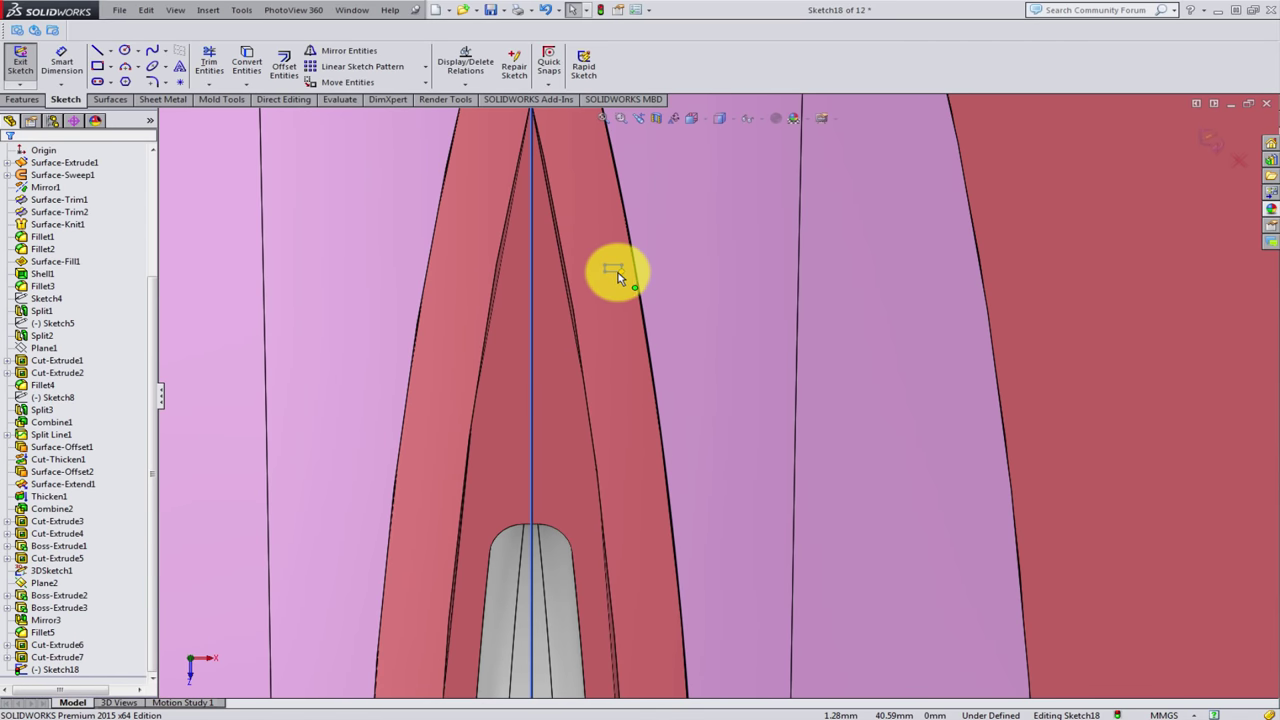
{"action": "left_click", "coordinate": [724, 317]}
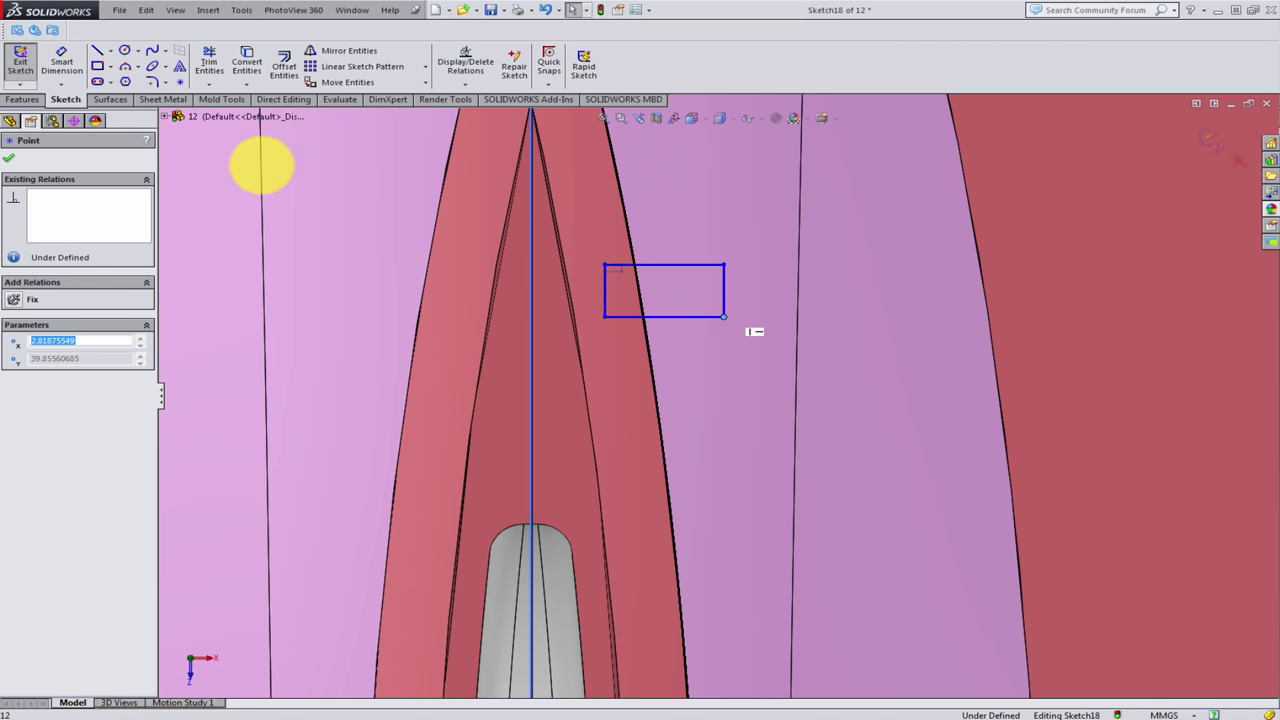
{"action": "key", "text": "Escape"}
- Dimension the new rectangle's height to 1.50 mm
{"action": "left_click", "coordinate": [71, 57]}
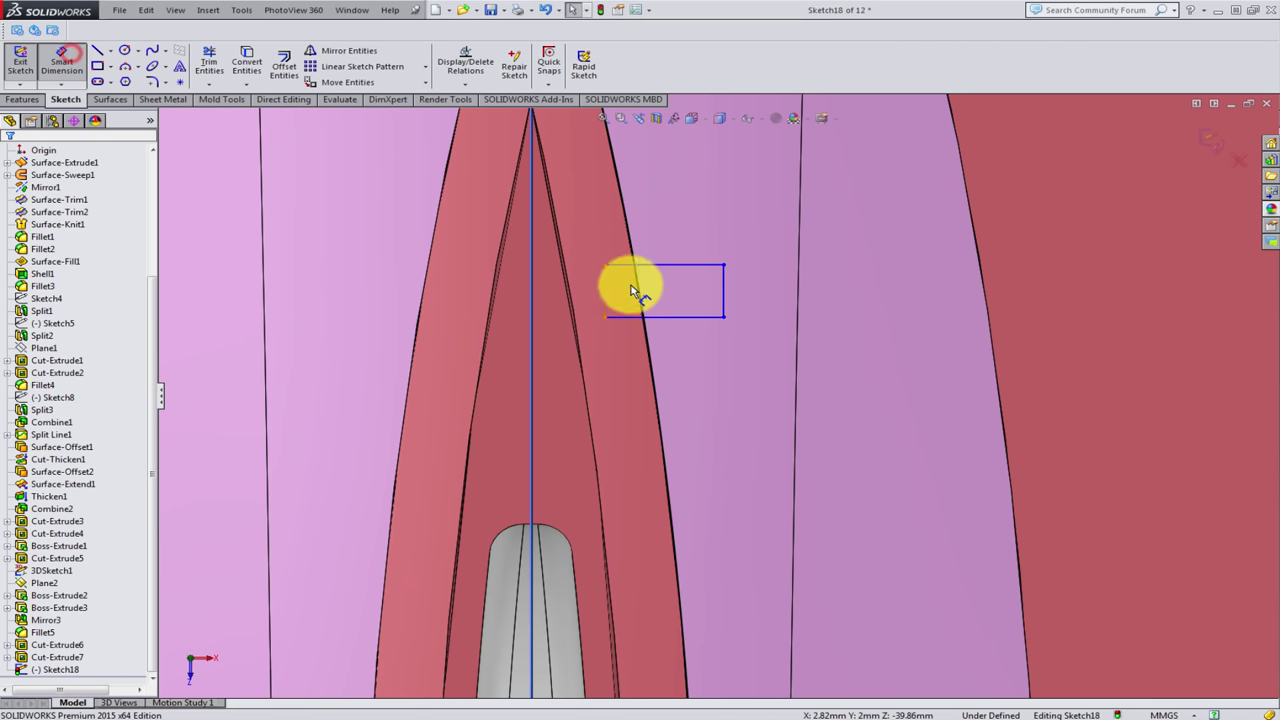
{"action": "left_click", "coordinate": [723, 291]}
{"action": "left_click", "coordinate": [758, 295]}
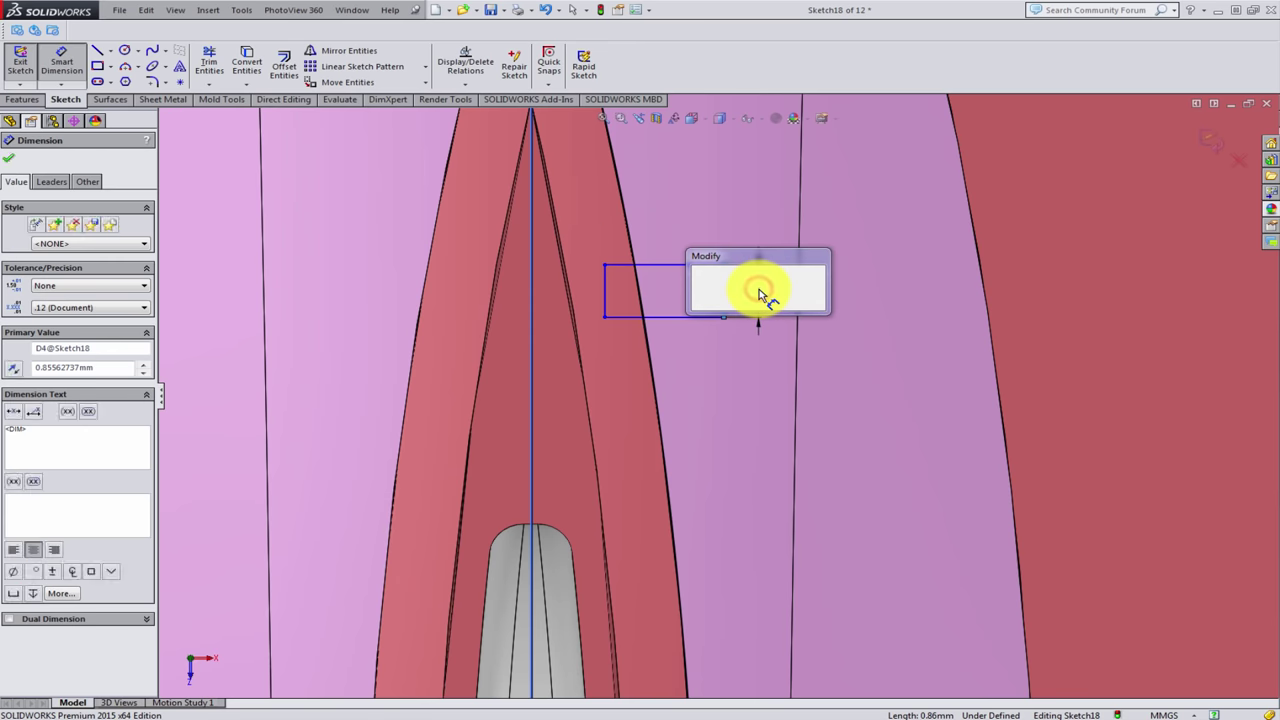
{"action": "type", "text": "1.5"}
{"action": "key", "text": "Return"}
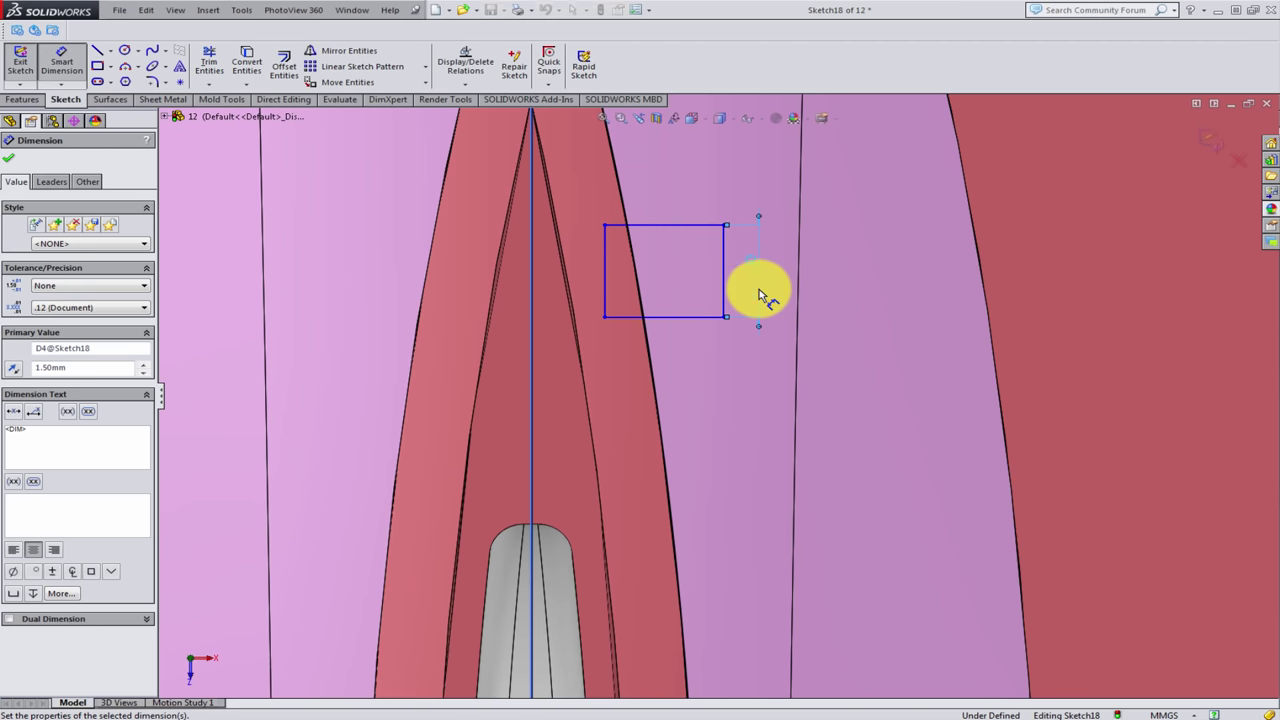
{"action": "left_click", "coordinate": [733, 377]}
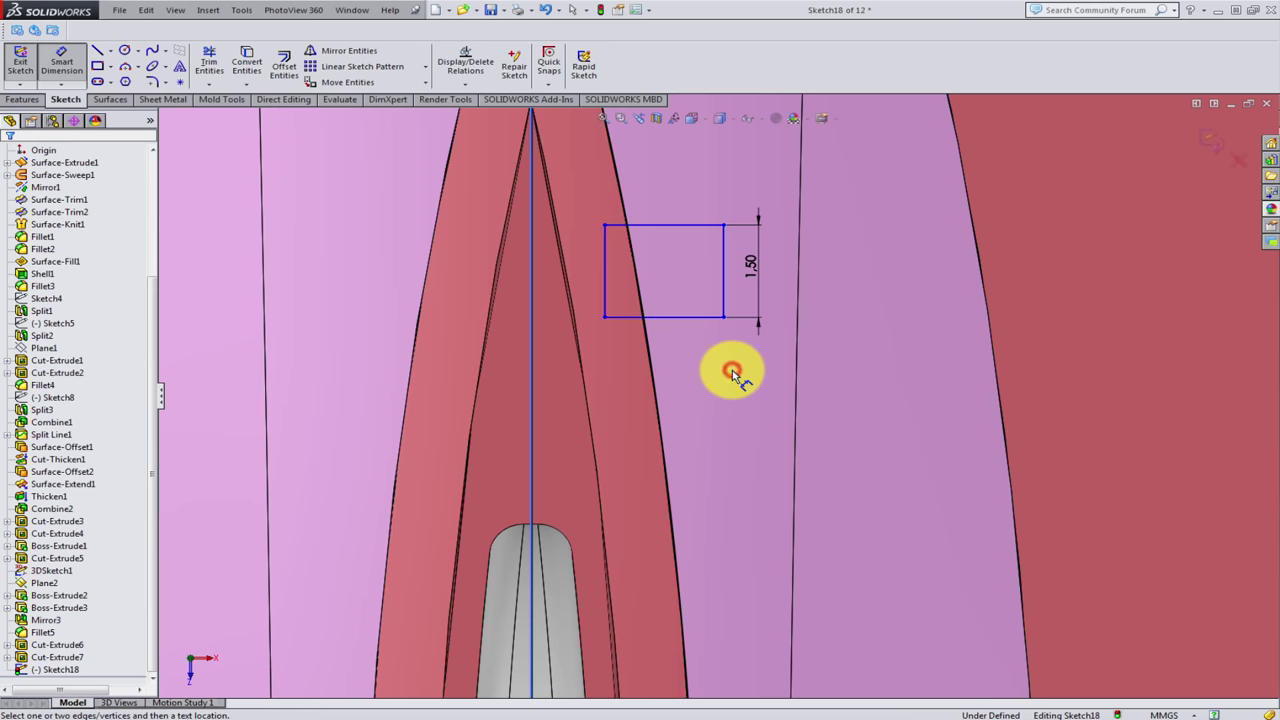
- Offset the rectangle's left edge 2.50 mm from the centre line
{"action": "left_click", "coordinate": [724, 270]}
{"action": "scroll", "coordinate": [700, 272], "scroll_direction": "up", "scroll_amount": 1}
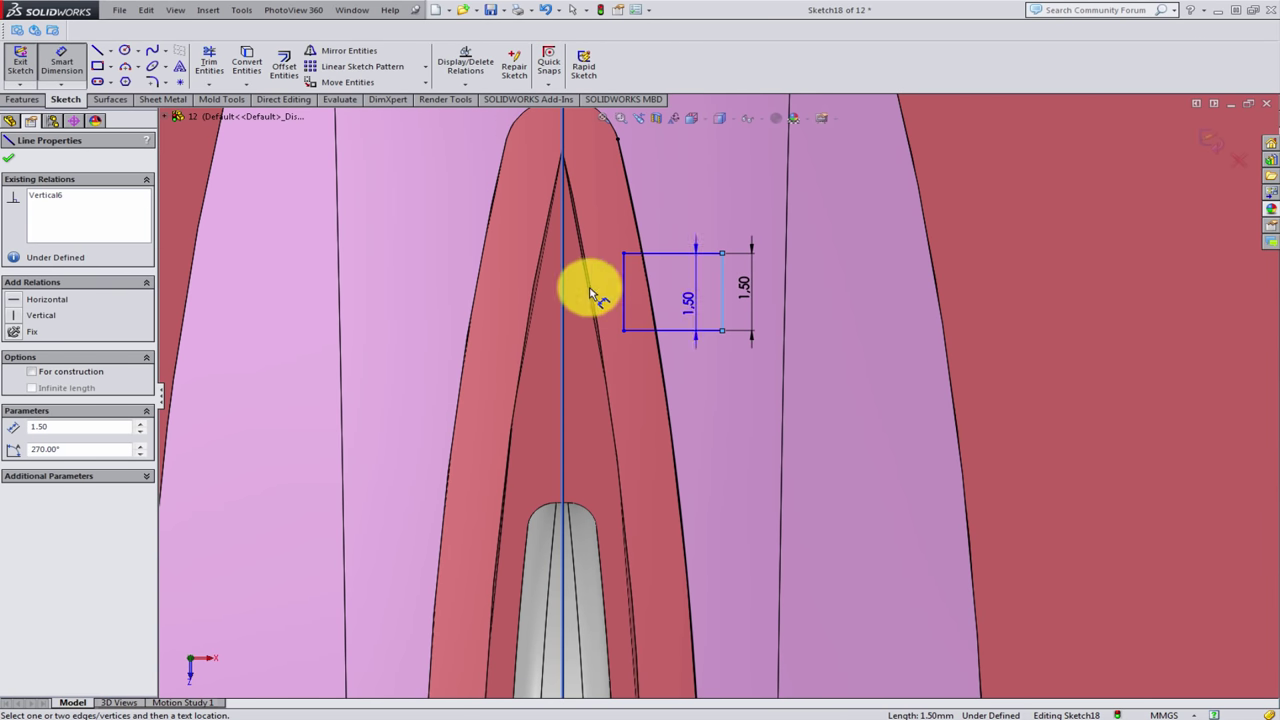
{"action": "left_click", "coordinate": [560, 278]}
{"action": "left_click", "coordinate": [670, 232]}
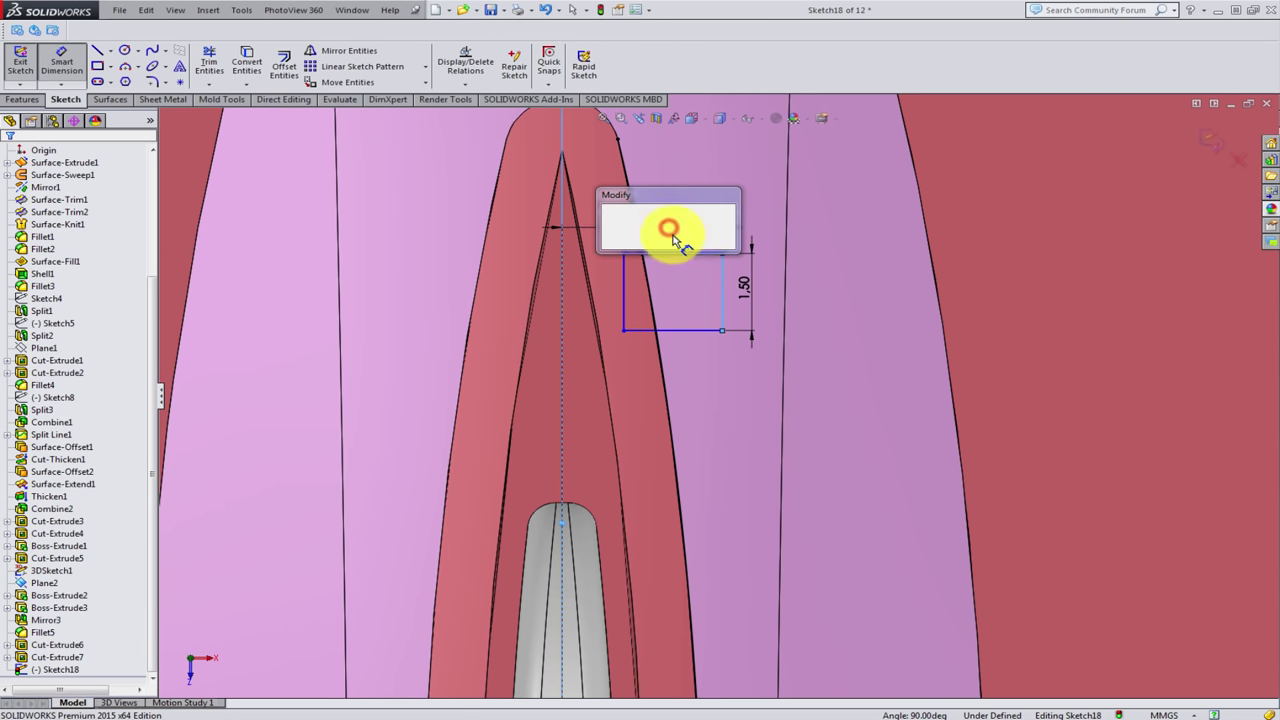
{"action": "scroll", "coordinate": [766, 494], "scroll_direction": "up", "scroll_amount": 2}
{"action": "scroll", "coordinate": [768, 501], "scroll_direction": "up", "scroll_amount": 3}
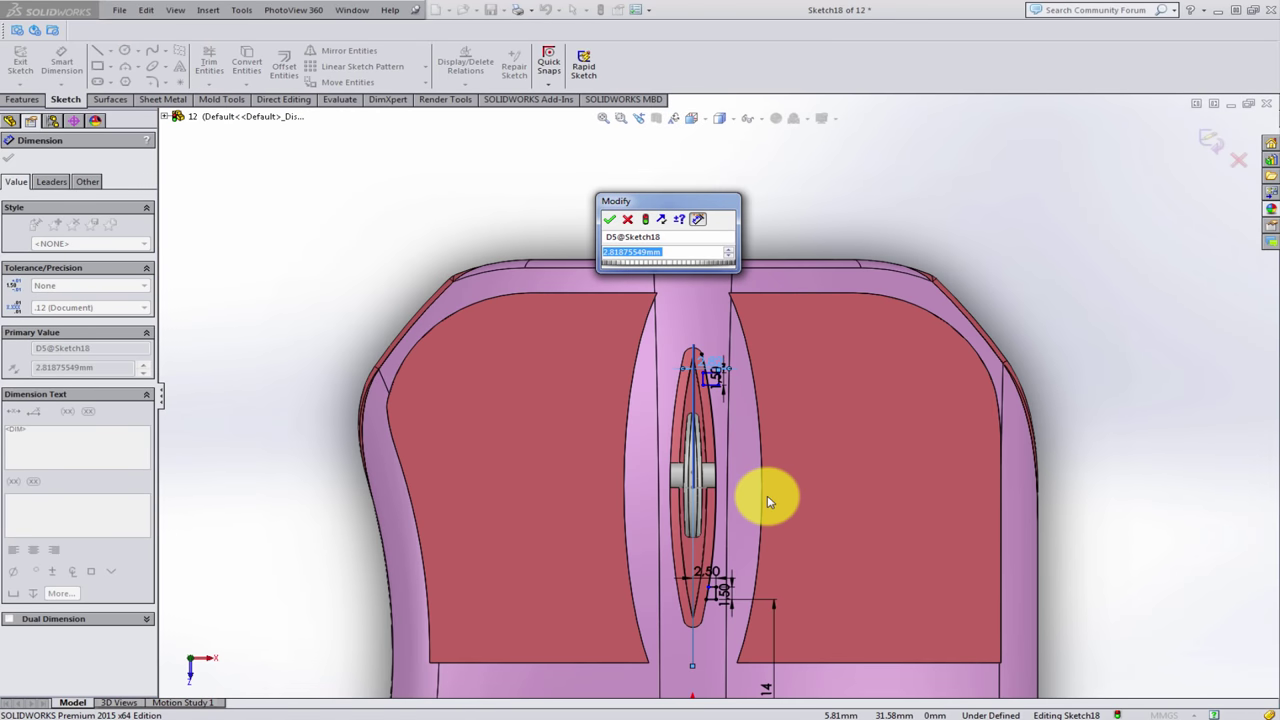
{"action": "scroll", "coordinate": [712, 365], "scroll_direction": "down", "scroll_amount": 2}
{"action": "scroll", "coordinate": [725, 375], "scroll_direction": "down", "scroll_amount": 2}
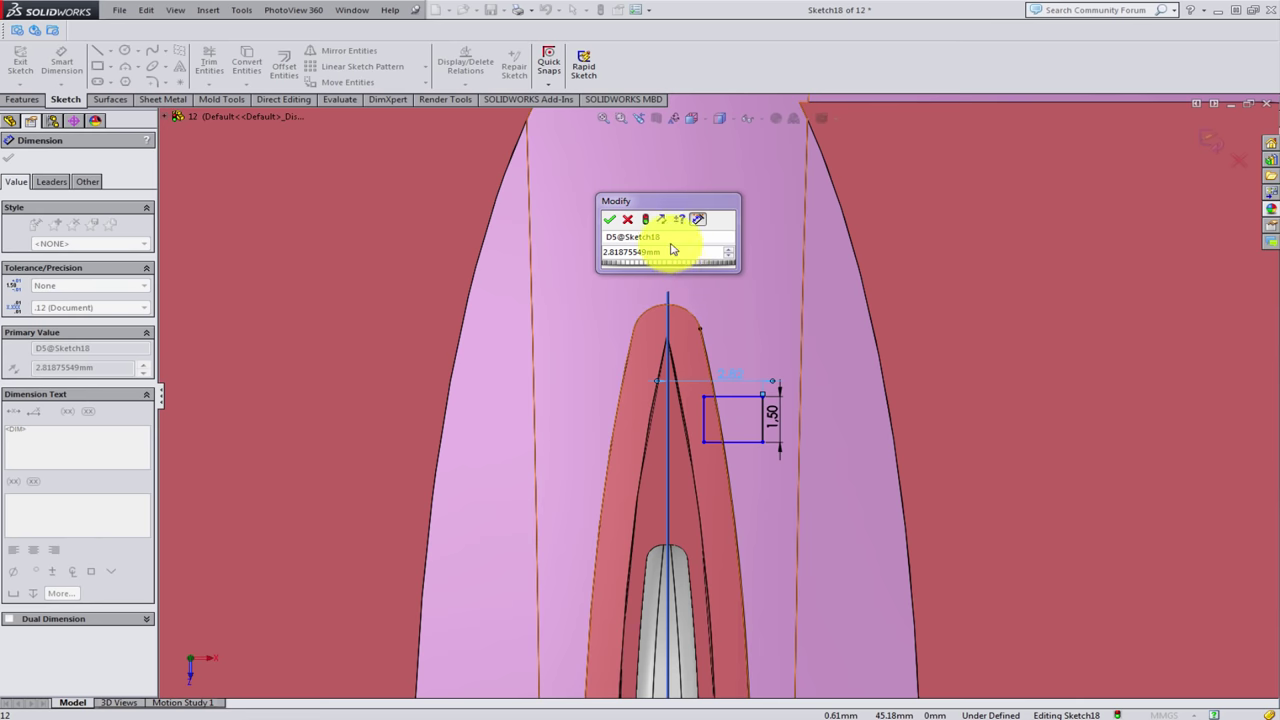
{"action": "left_click_drag", "start_coordinate": [669, 254], "coordinate": [586, 257]}
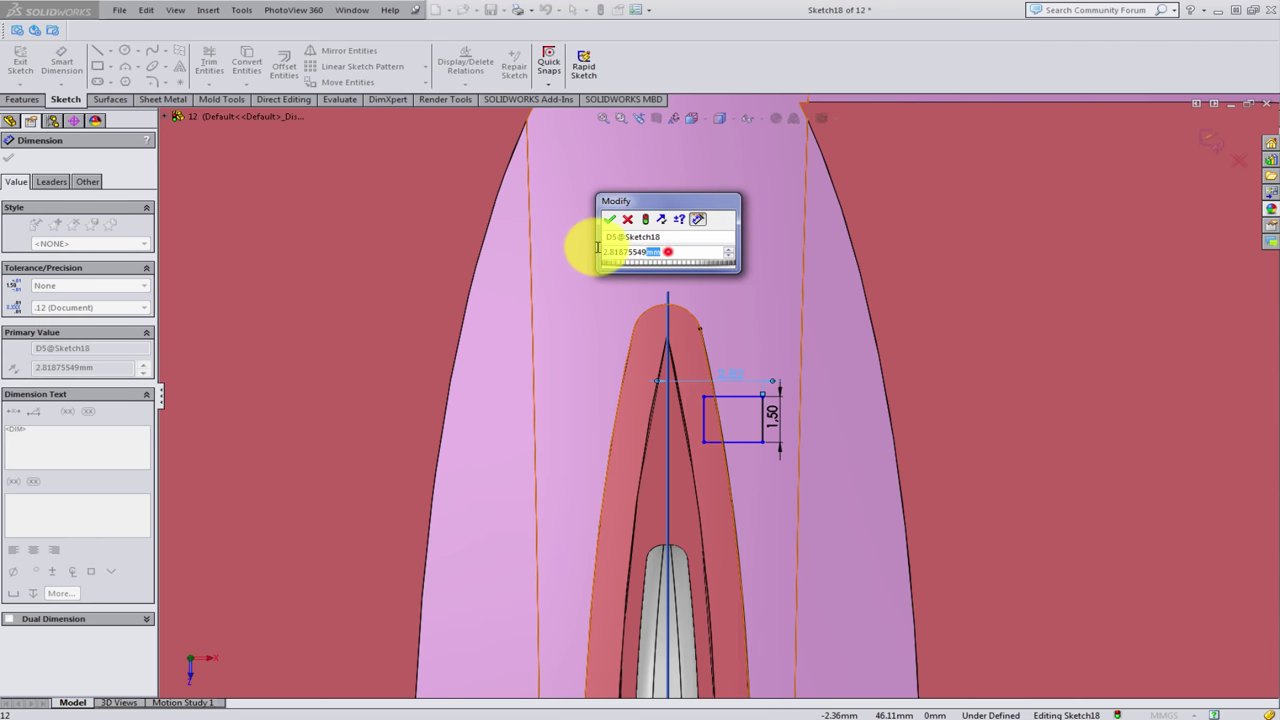
{"action": "type", "text": "2.5"}
{"action": "key", "text": "Return"}
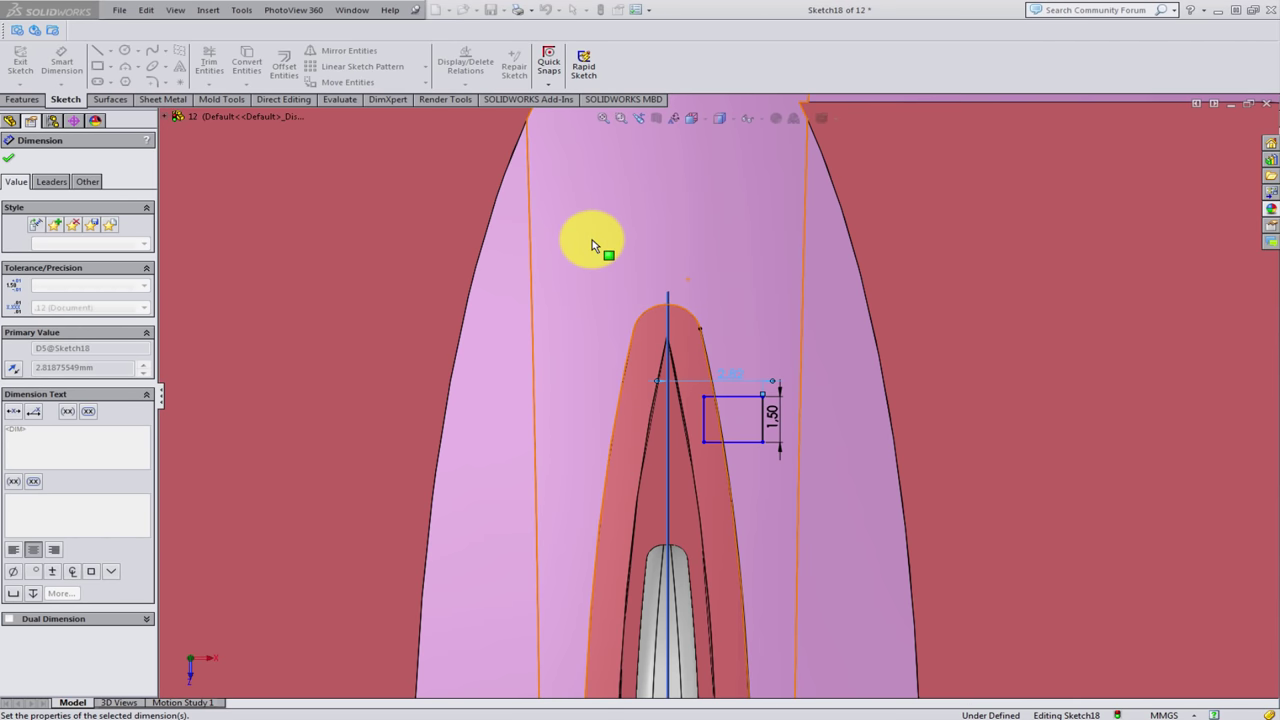
- Trim away the rectangle edge lying inside the slot
{"action": "scroll", "coordinate": [760, 415], "scroll_direction": "down", "scroll_amount": 2}
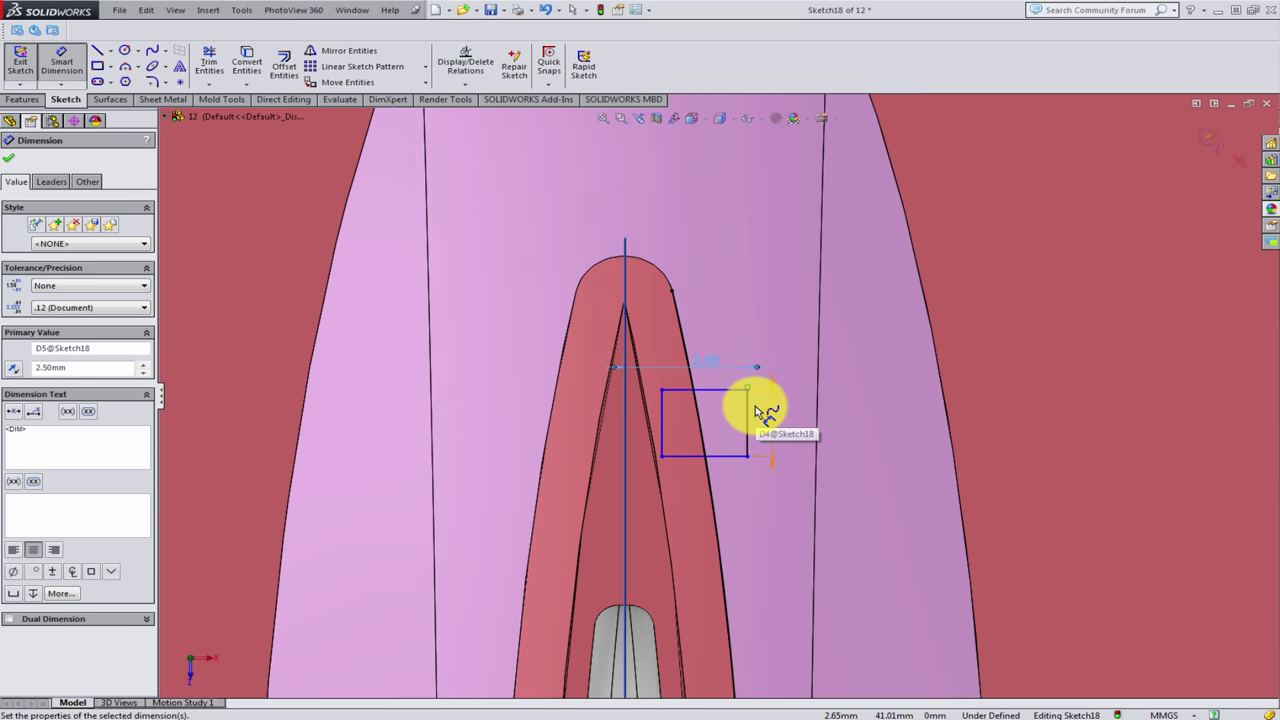
{"action": "scroll", "coordinate": [757, 409], "scroll_direction": "down", "scroll_amount": 1}
{"action": "left_click", "coordinate": [207, 60]}
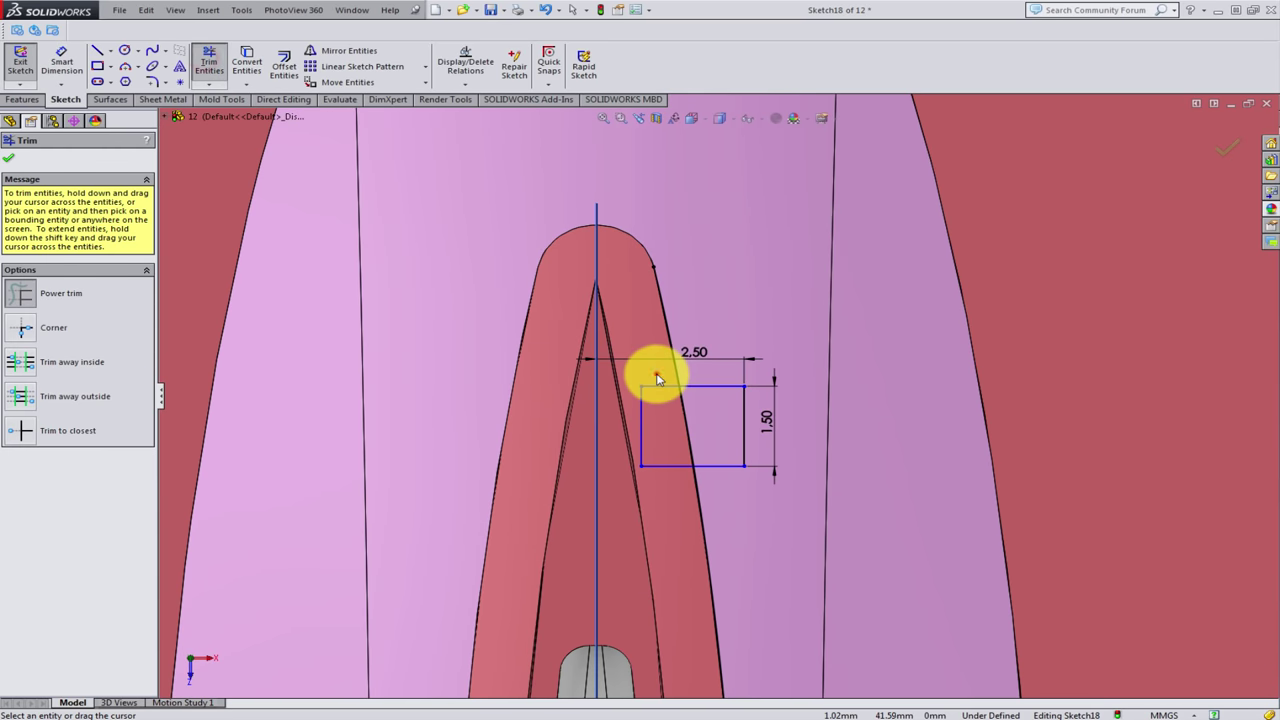
{"action": "left_click_drag", "start_coordinate": [655, 374], "coordinate": [669, 453]}
{"action": "key", "text": "Escape"}
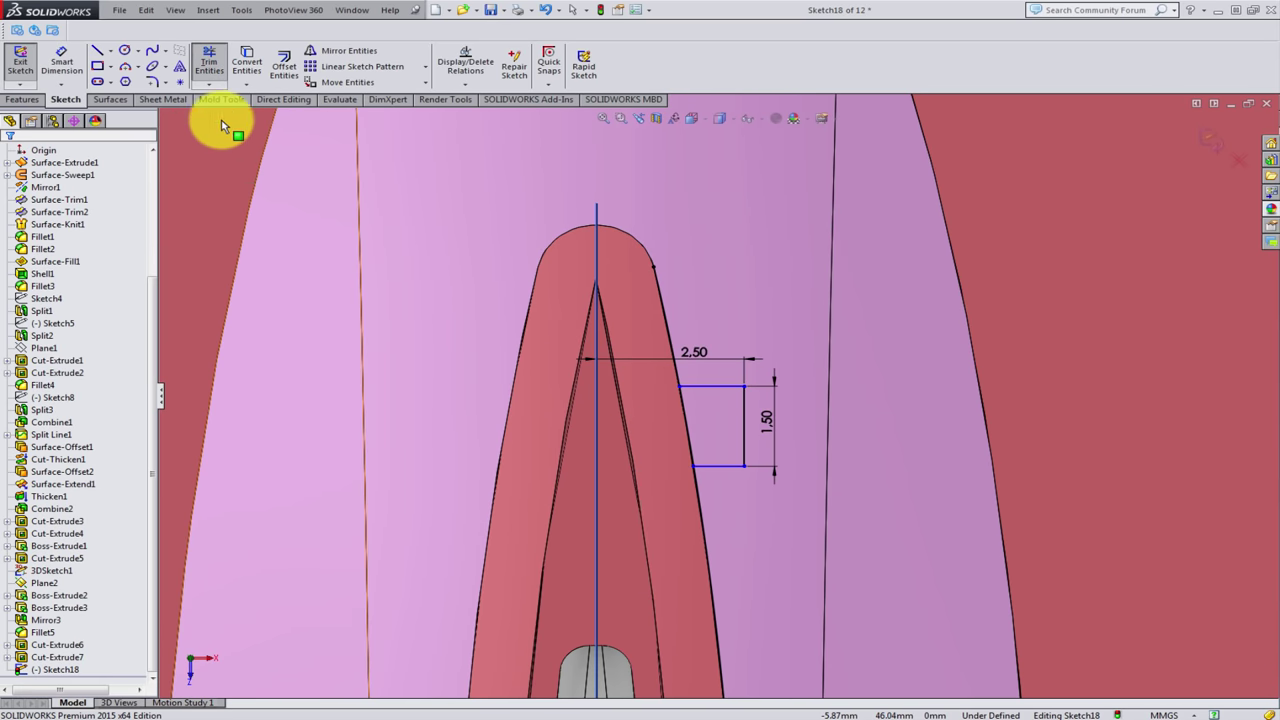
- Space the two short profile lines 24 mm apart vertically
{"action": "left_click", "coordinate": [61, 60]}
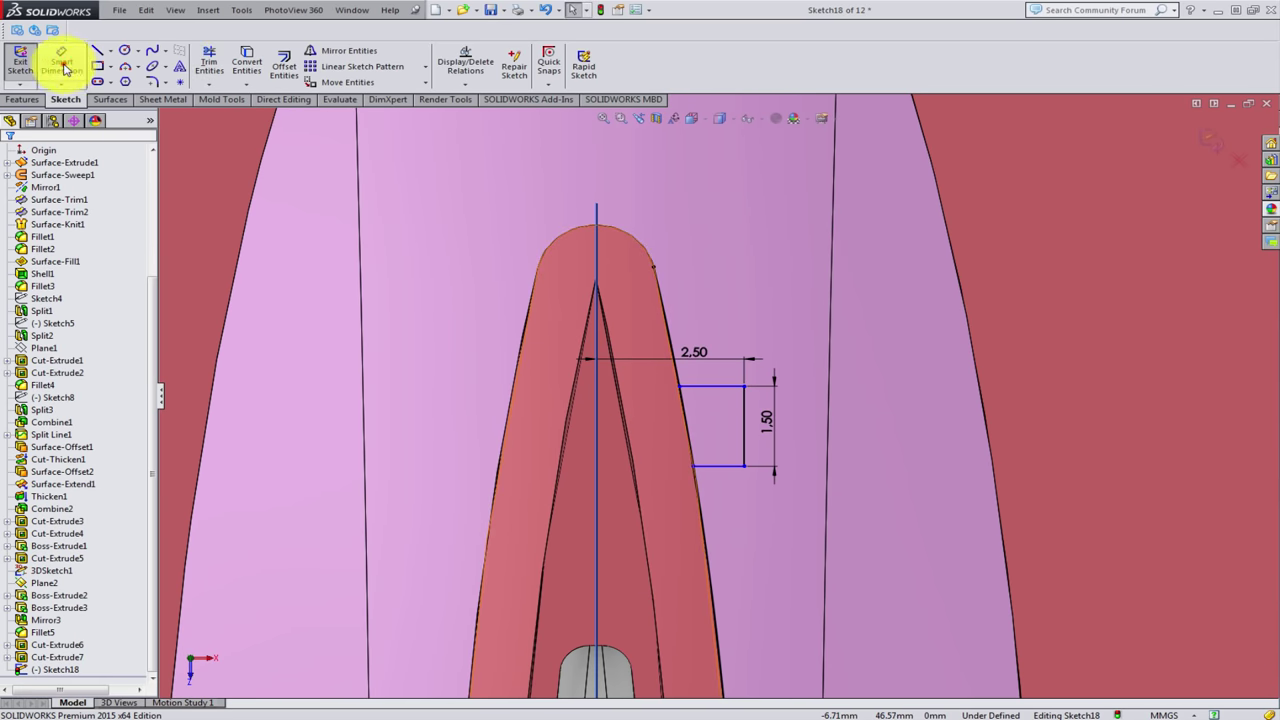
{"action": "left_click", "coordinate": [713, 470]}
{"action": "scroll", "coordinate": [740, 550], "scroll_direction": "up", "scroll_amount": 3}
{"action": "scroll", "coordinate": [755, 570], "scroll_direction": "down", "scroll_amount": 1}
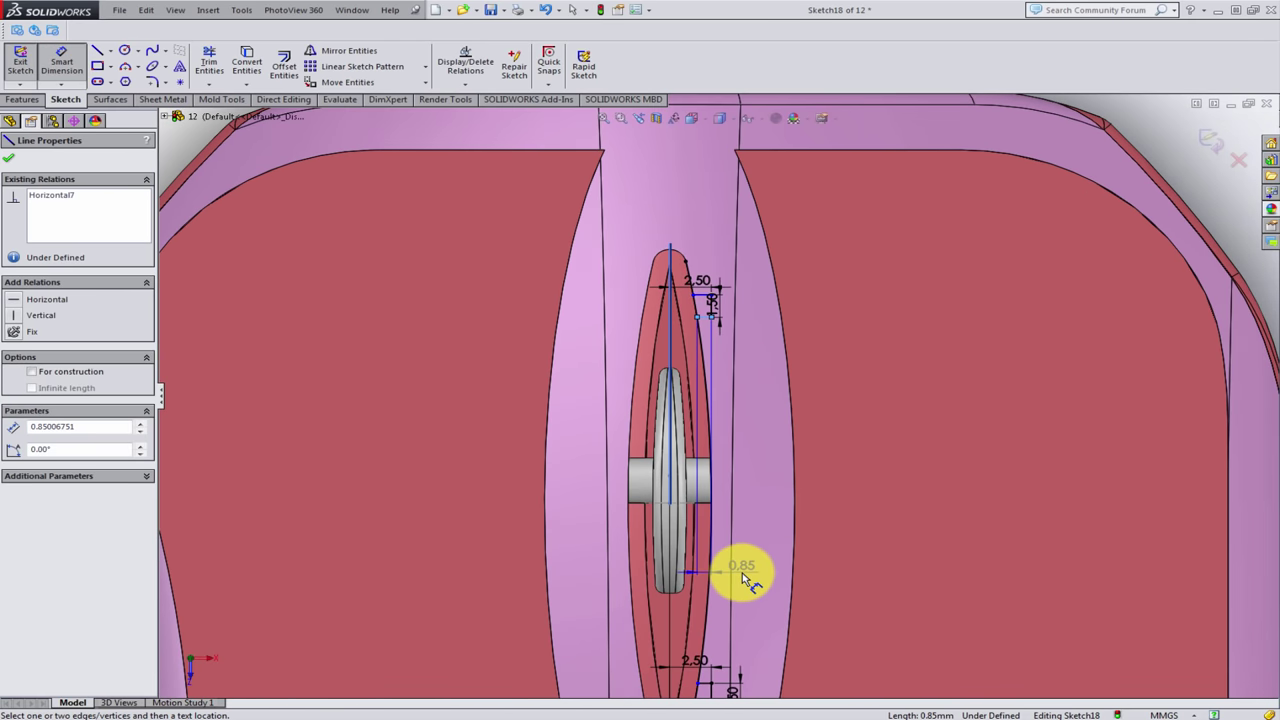
{"action": "scroll", "coordinate": [715, 660], "scroll_direction": "up", "scroll_amount": 1}
{"action": "left_click", "coordinate": [700, 680]}
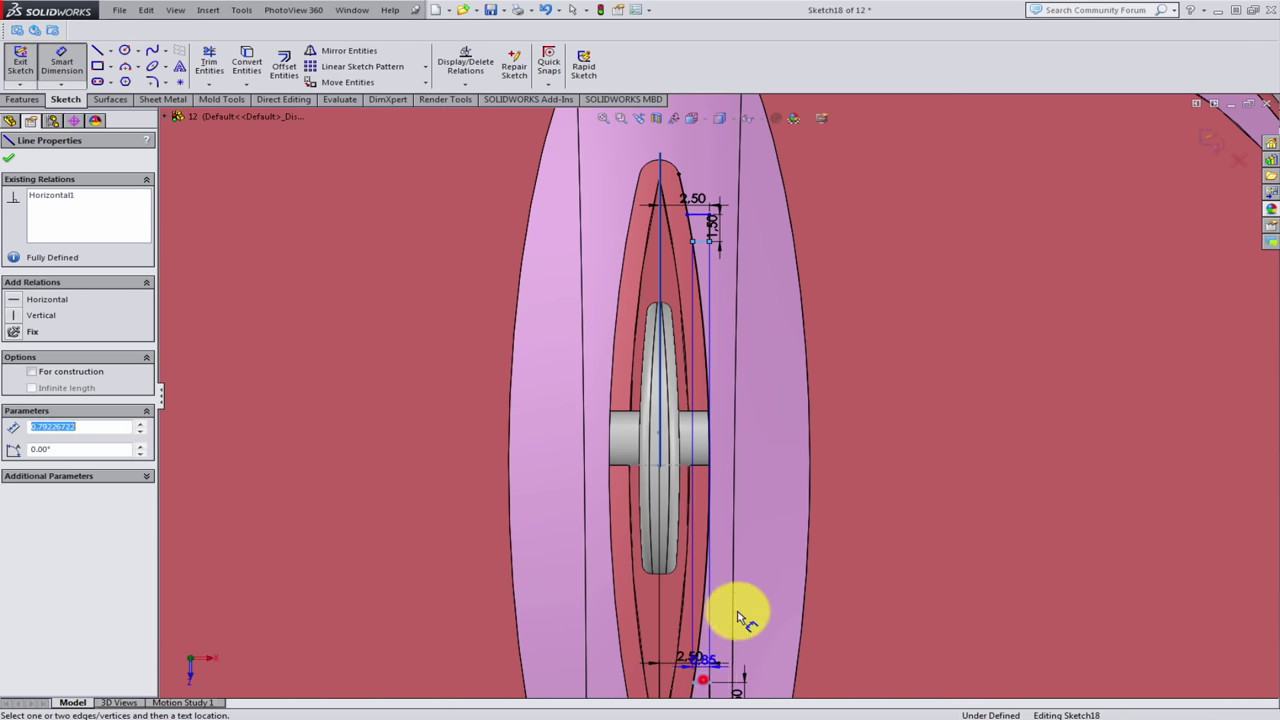
{"action": "left_click", "coordinate": [886, 470]}
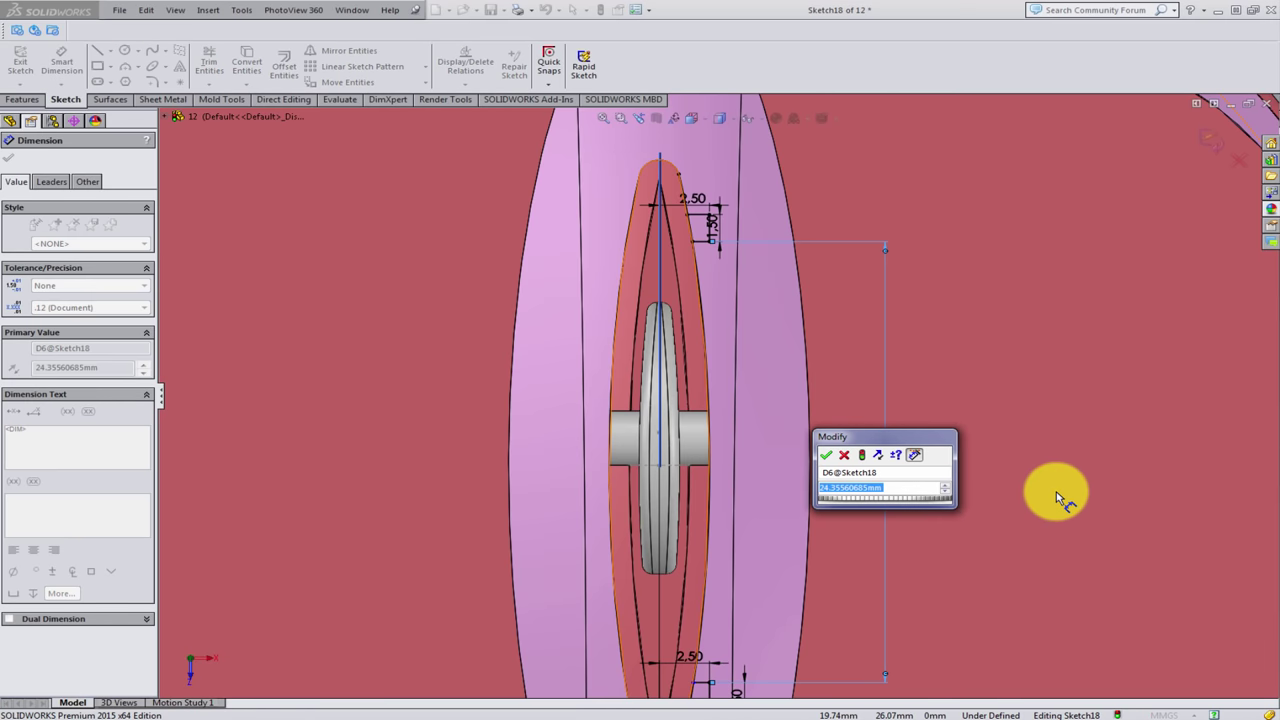
{"action": "type", "text": "274"}
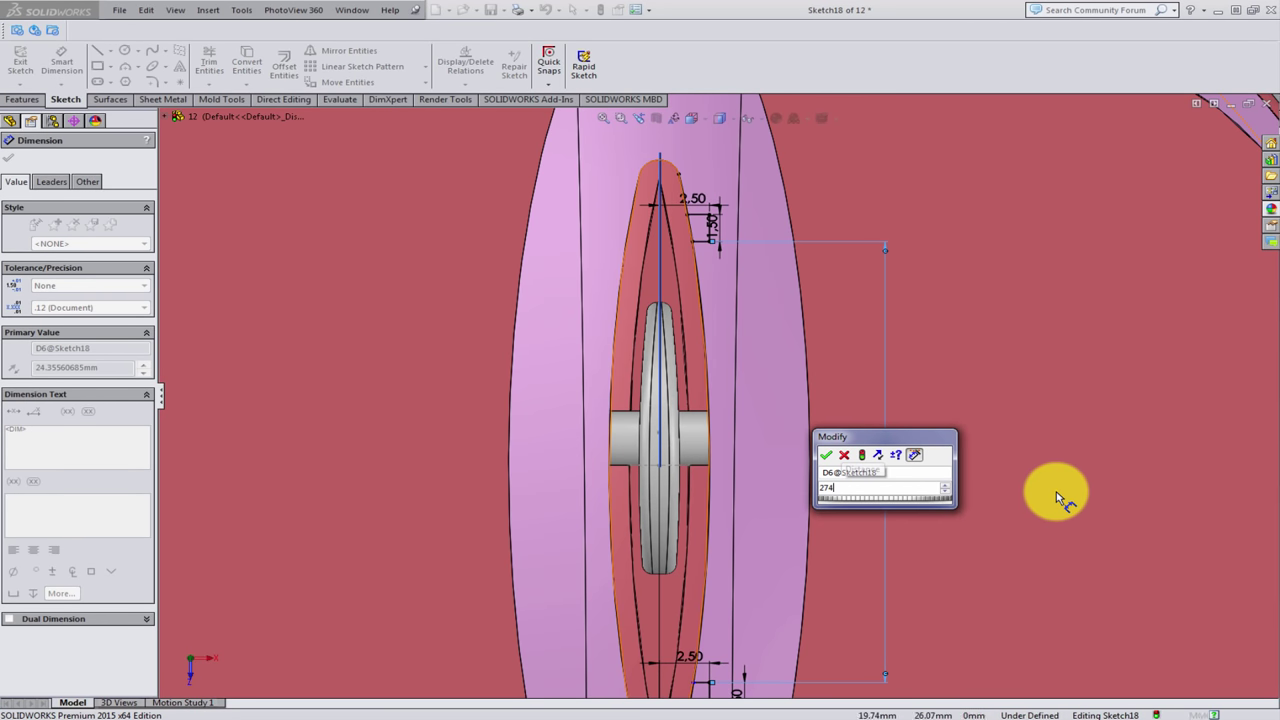
{"action": "key", "text": "Return"}
{"action": "key", "text": "Return"}
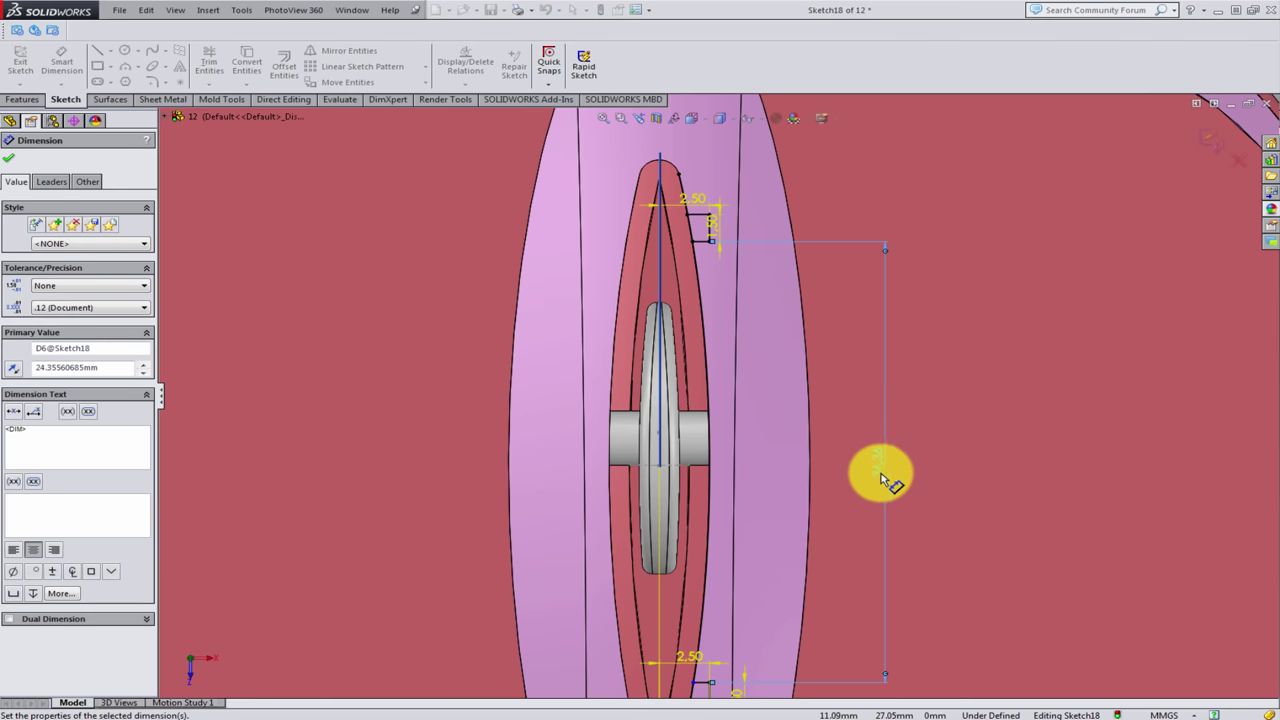
{"action": "left_click", "coordinate": [874, 470]}
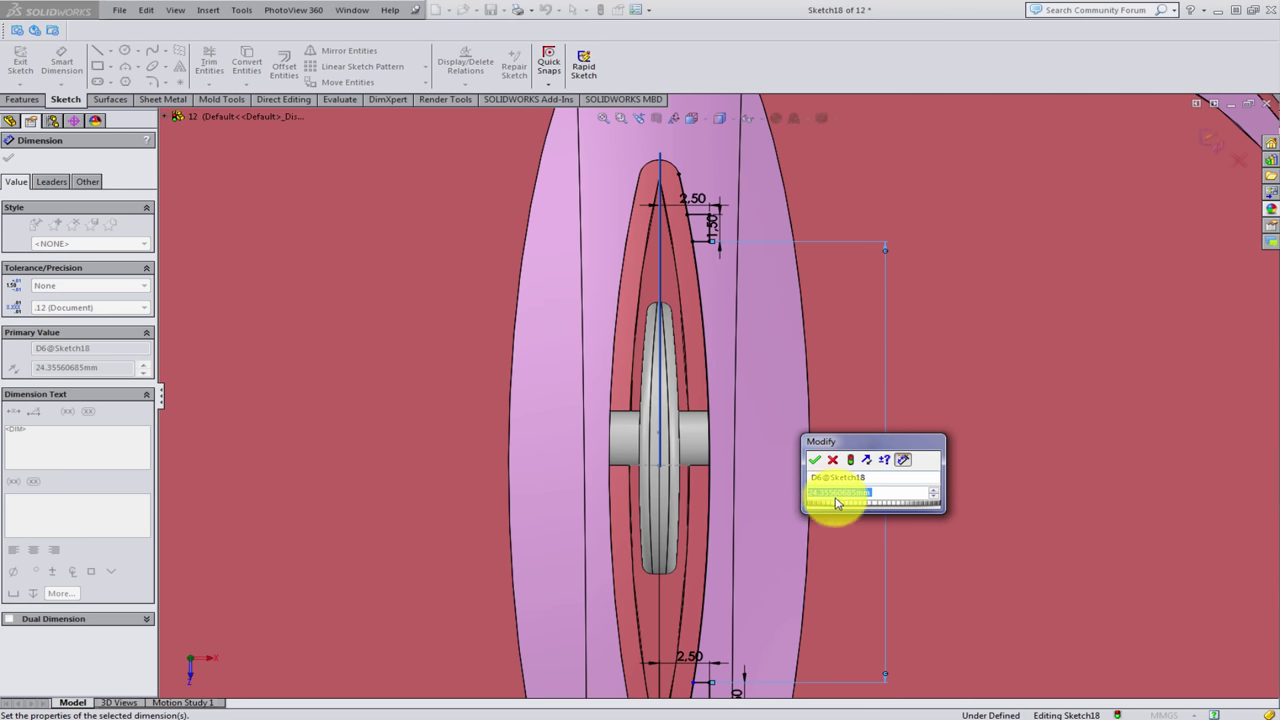
{"action": "type", "text": "24"}
{"action": "key", "text": "Return"}
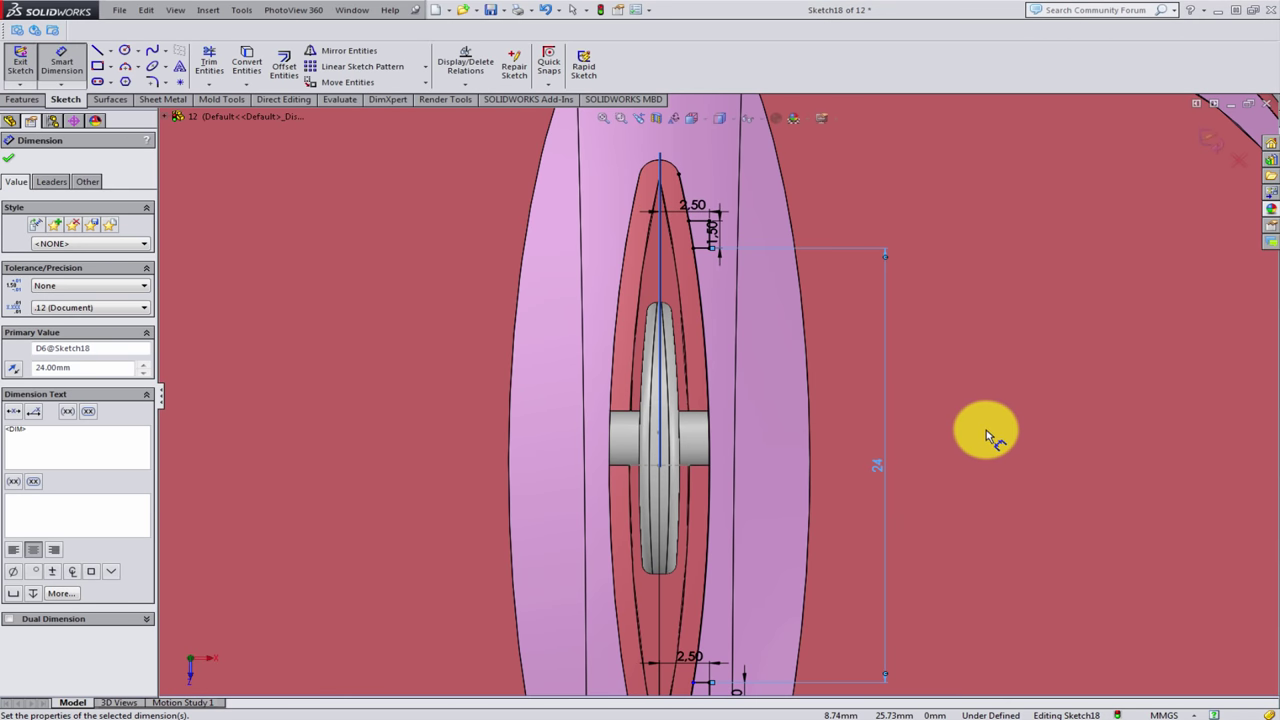
{"action": "left_click", "coordinate": [989, 423]}
- Place the 1.50 dimension on the small profile
{"action": "scroll", "coordinate": [929, 497], "scroll_direction": "up", "scroll_amount": 1}
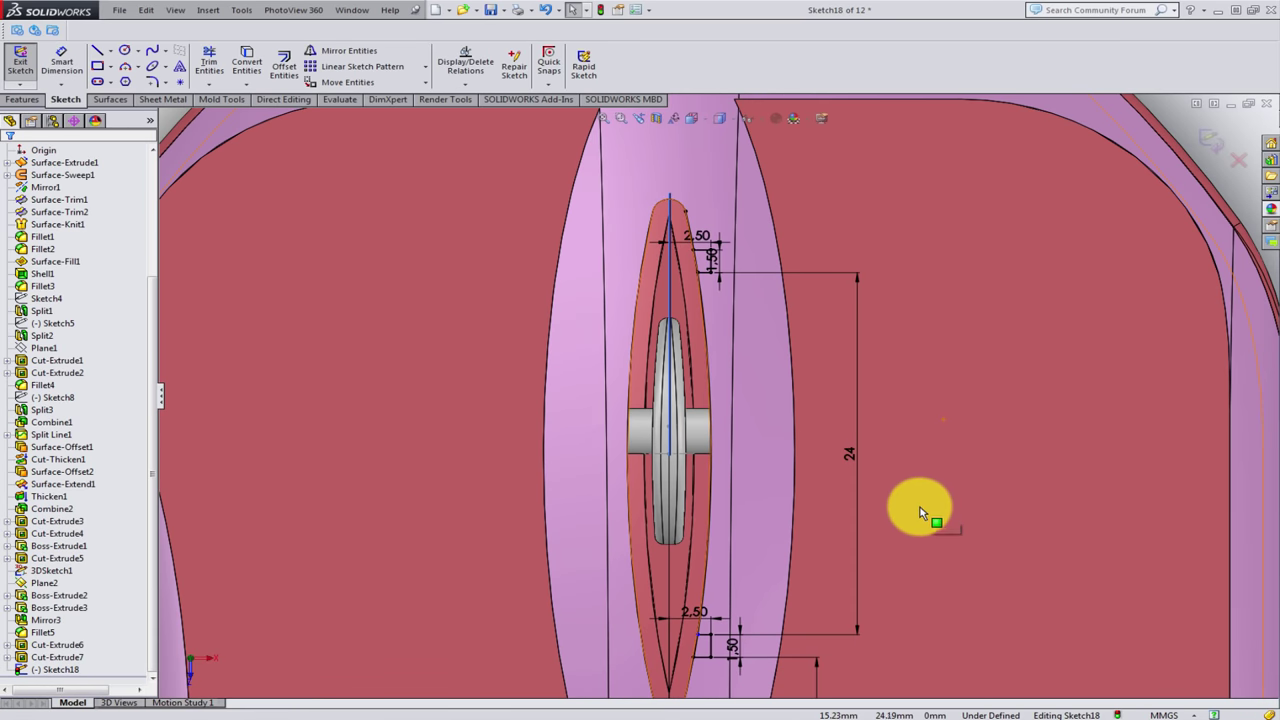
{"action": "scroll", "coordinate": [882, 512], "scroll_direction": "up", "scroll_amount": 1}
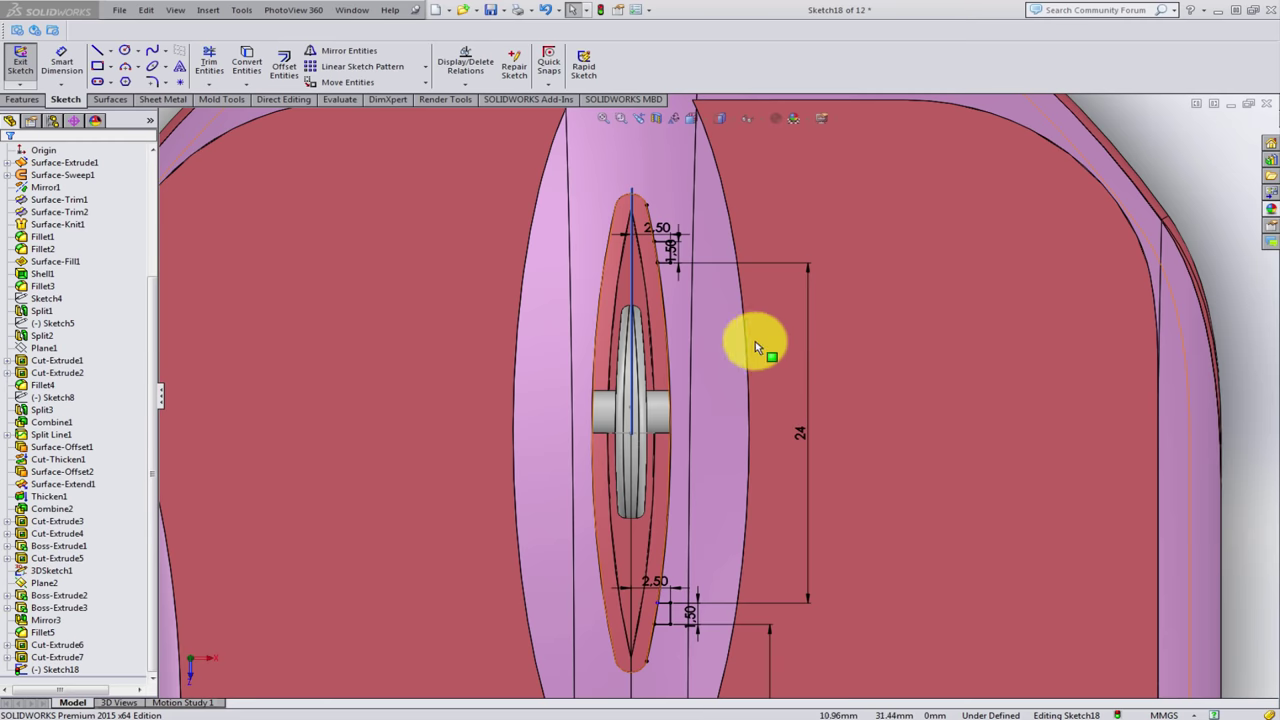
{"action": "left_click", "coordinate": [659, 245]}
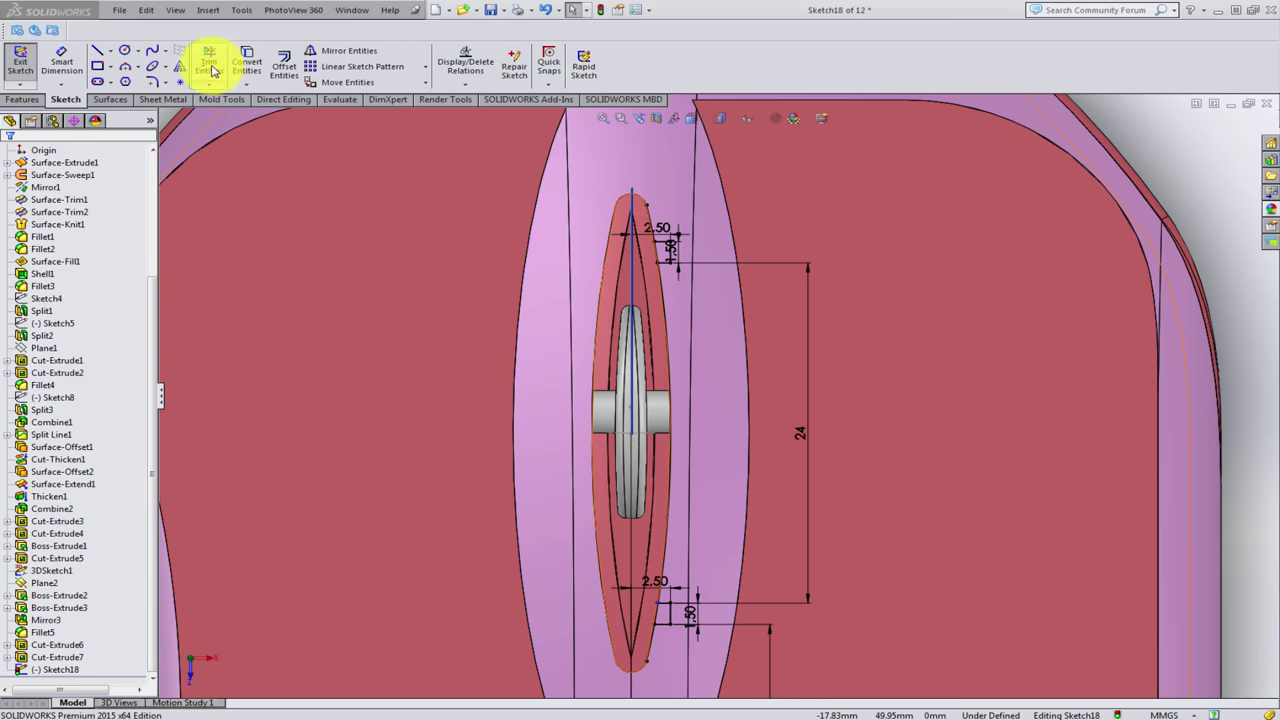
{"action": "left_click", "coordinate": [211, 70]}
{"action": "key", "text": "Escape"}
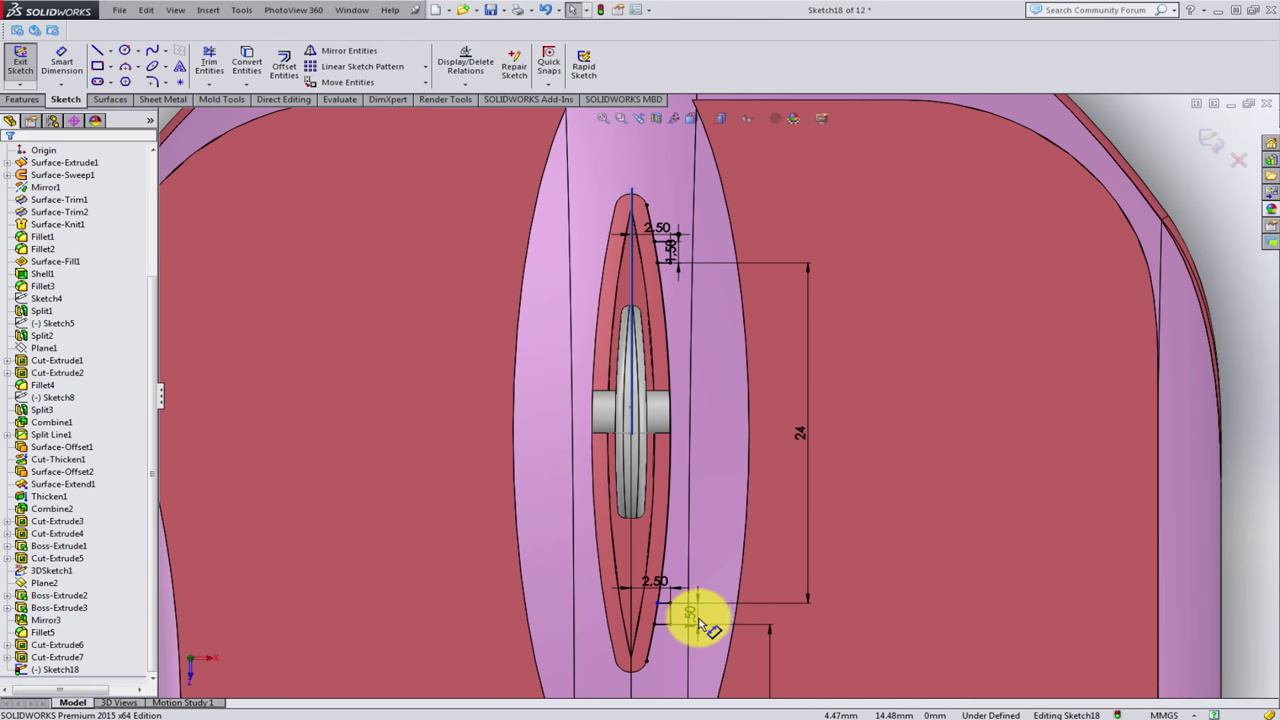
- Make the lower profile's corner point coincident with the slot curve
{"action": "scroll", "coordinate": [698, 625], "scroll_direction": "down", "scroll_amount": 2}
{"action": "scroll", "coordinate": [663, 586], "scroll_direction": "down", "scroll_amount": 1}
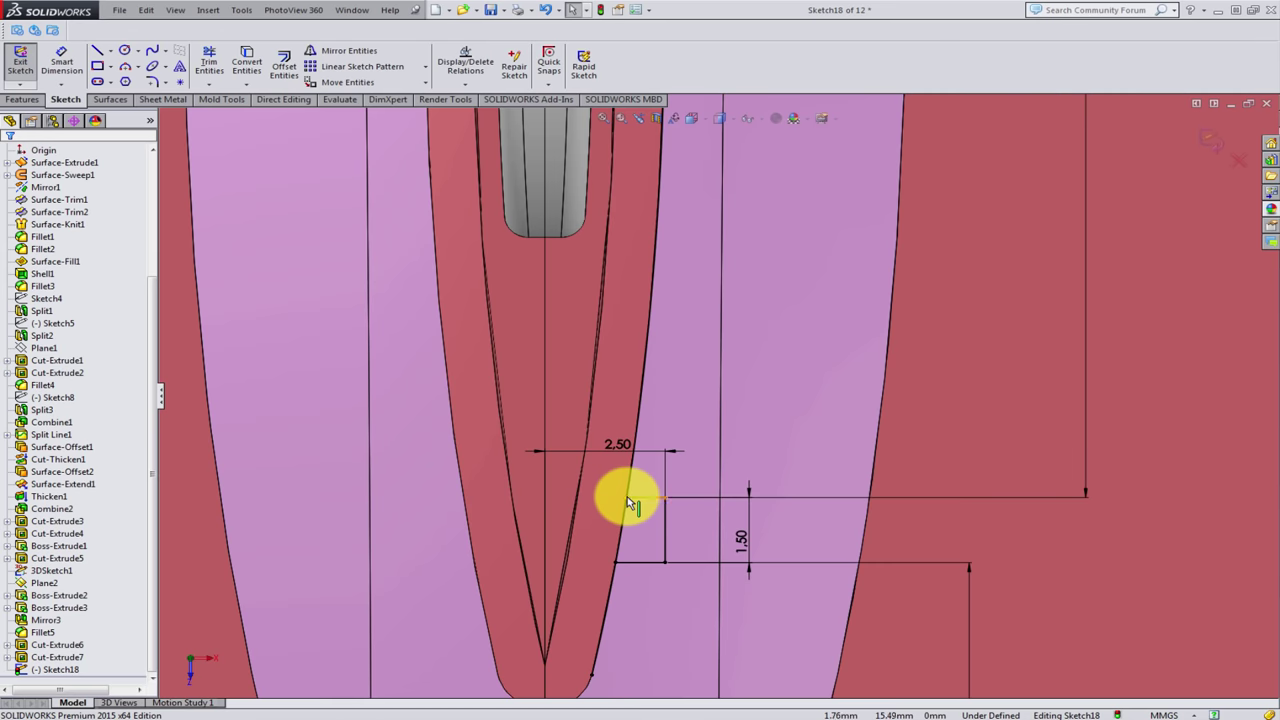
{"action": "left_click", "coordinate": [627, 497]}
{"action": "left_click", "coordinate": [631, 476], "text": "ctrl"}
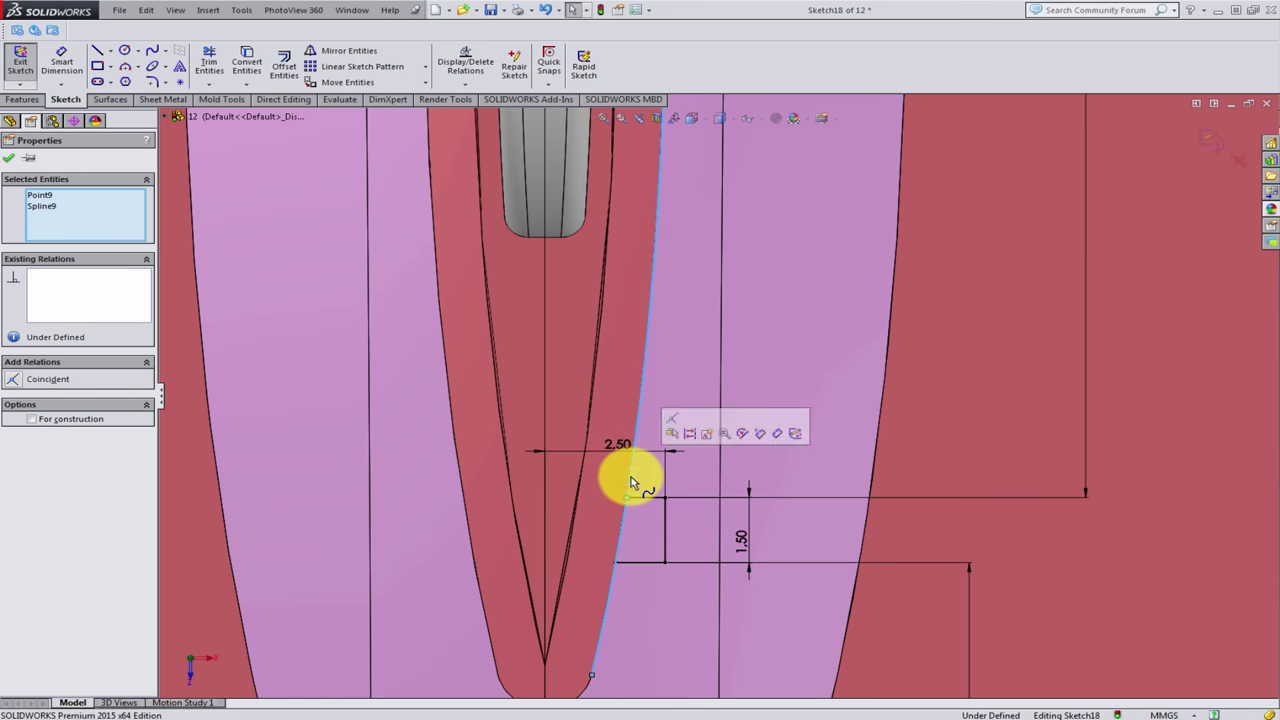
{"action": "left_click", "coordinate": [675, 420]}
{"action": "scroll", "coordinate": [743, 514], "scroll_direction": "up", "scroll_amount": 2}
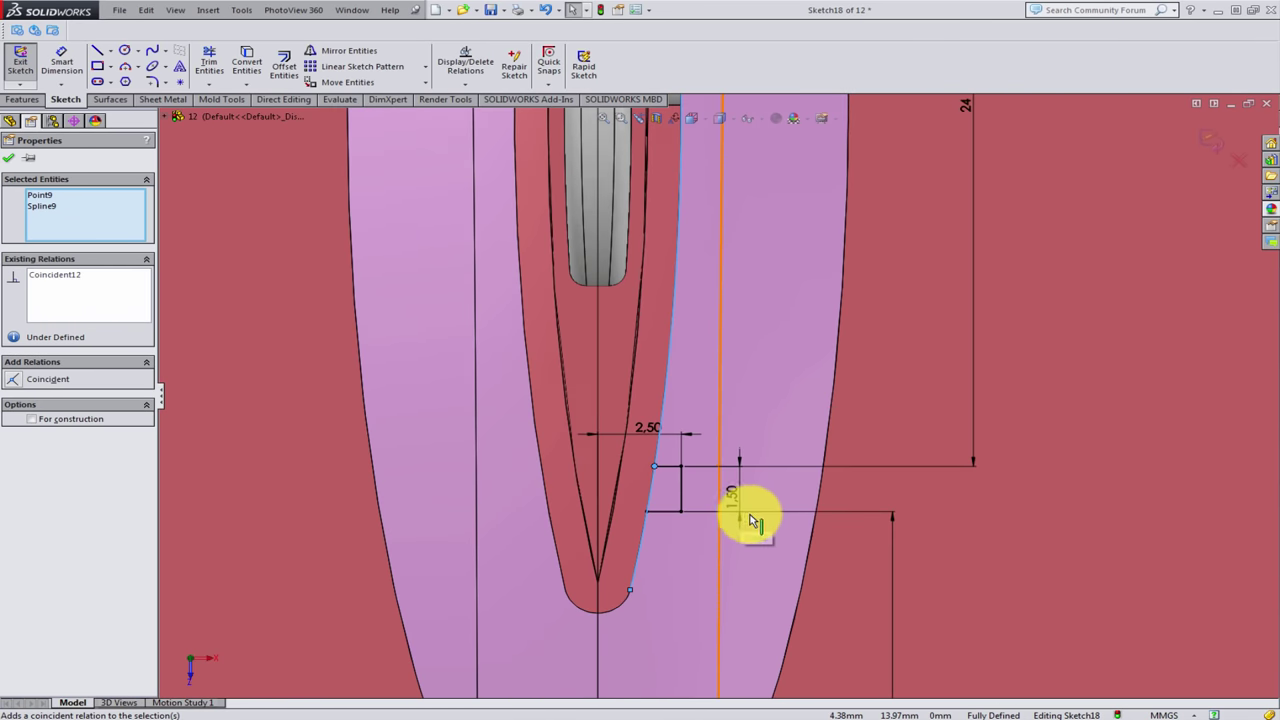
{"action": "scroll", "coordinate": [1023, 491], "scroll_direction": "up", "scroll_amount": 2}
{"action": "scroll", "coordinate": [1050, 450], "scroll_direction": "up", "scroll_amount": 2}
{"action": "key", "text": "Escape"}
{"action": "scroll", "coordinate": [743, 423], "scroll_direction": "down", "scroll_amount": 3}
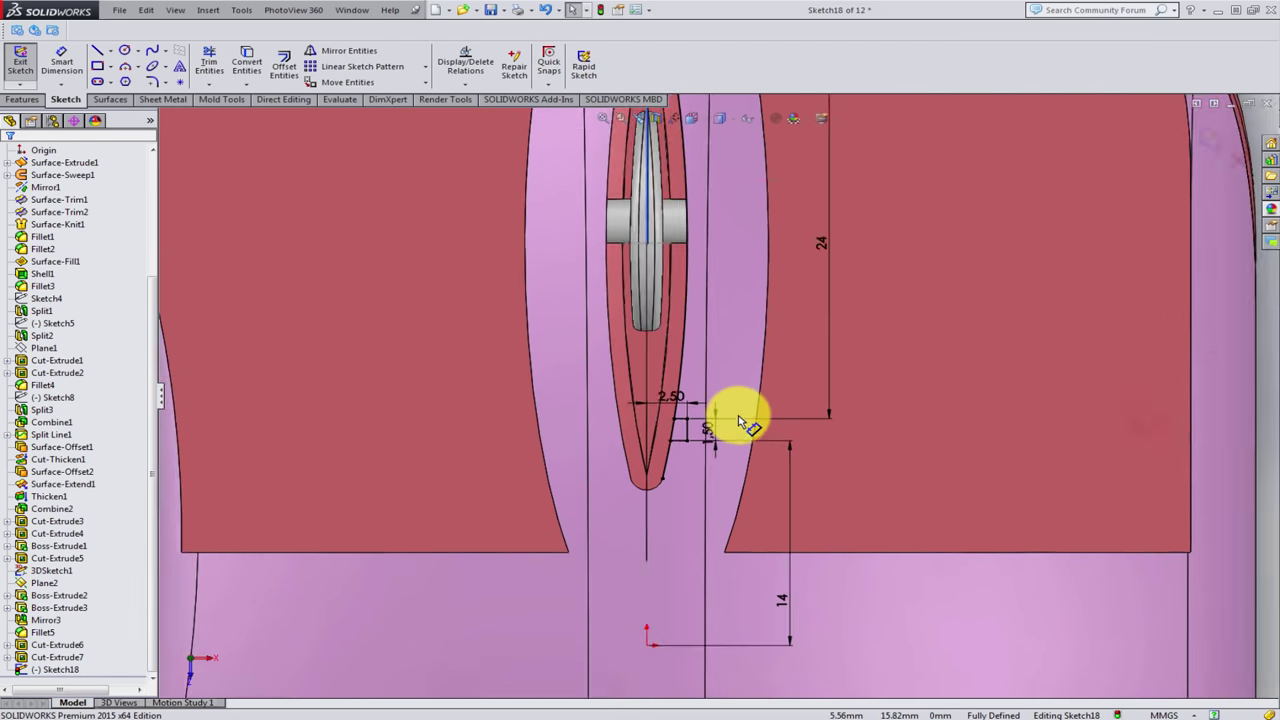
{"action": "scroll", "coordinate": [743, 423], "scroll_direction": "down", "scroll_amount": 2}
- Trim the extra segment near the slot bottom and delete the leftover lines
{"action": "left_click", "coordinate": [219, 72]}
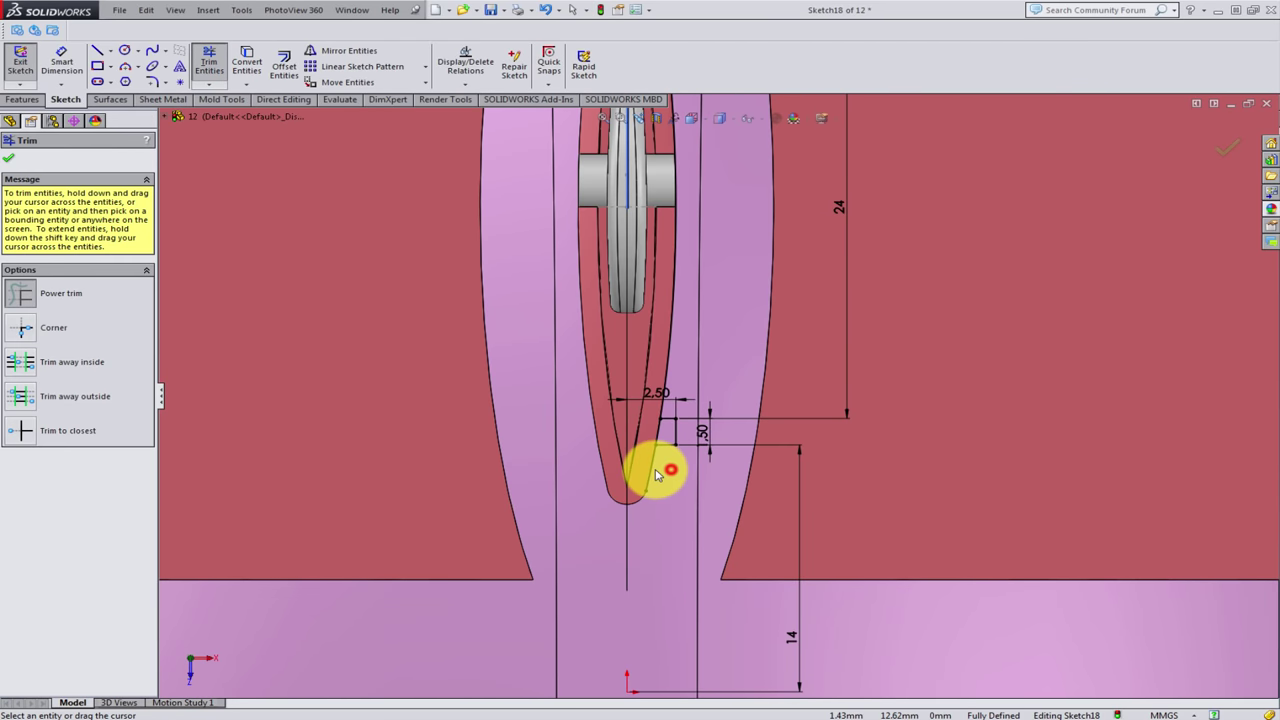
{"action": "left_click_drag", "start_coordinate": [657, 474], "coordinate": [651, 457]}
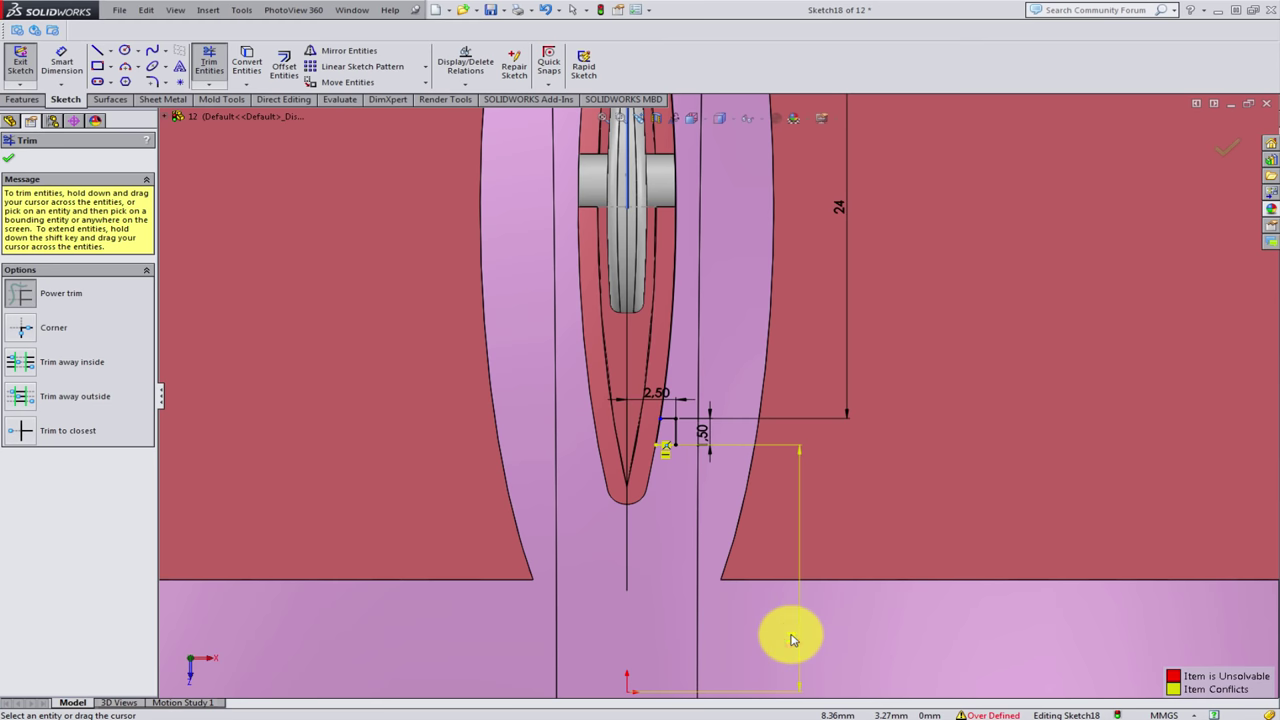
{"action": "key", "text": "Escape"}
{"action": "scroll", "coordinate": [800, 430], "scroll_direction": "up", "scroll_amount": 2}
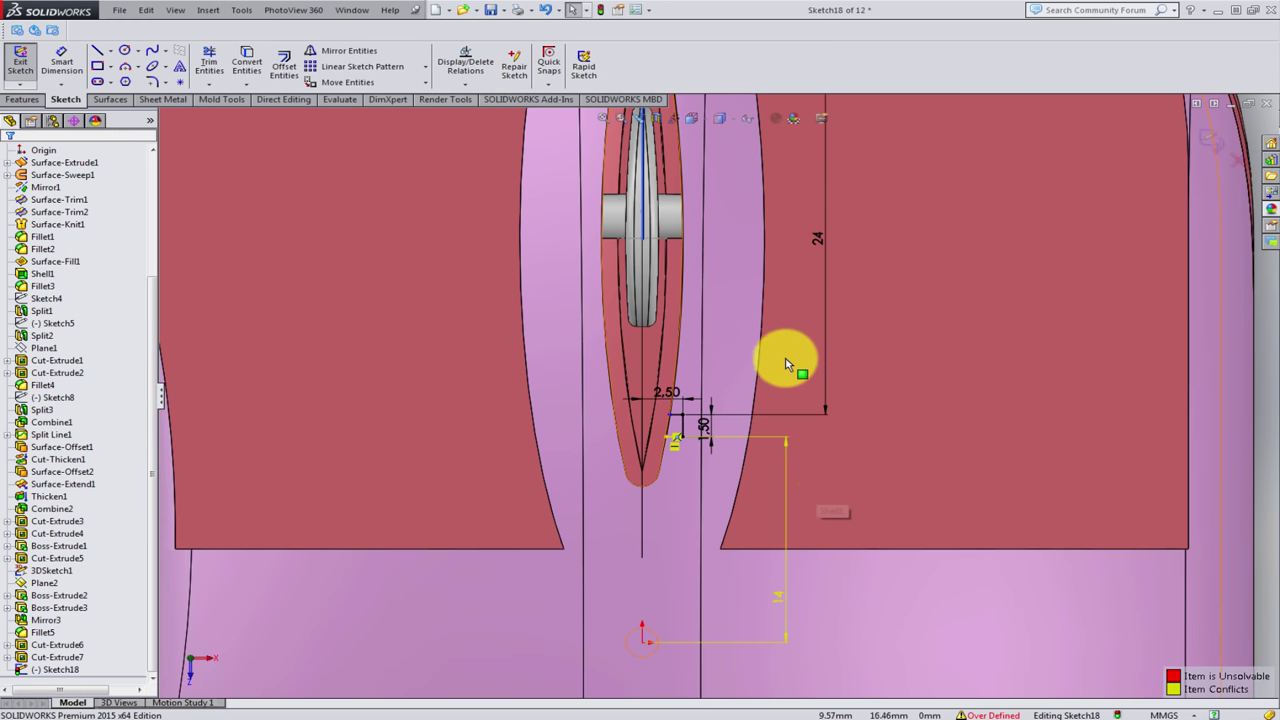
{"action": "left_click", "coordinate": [785, 447]}
{"action": "key", "text": "Delete"}
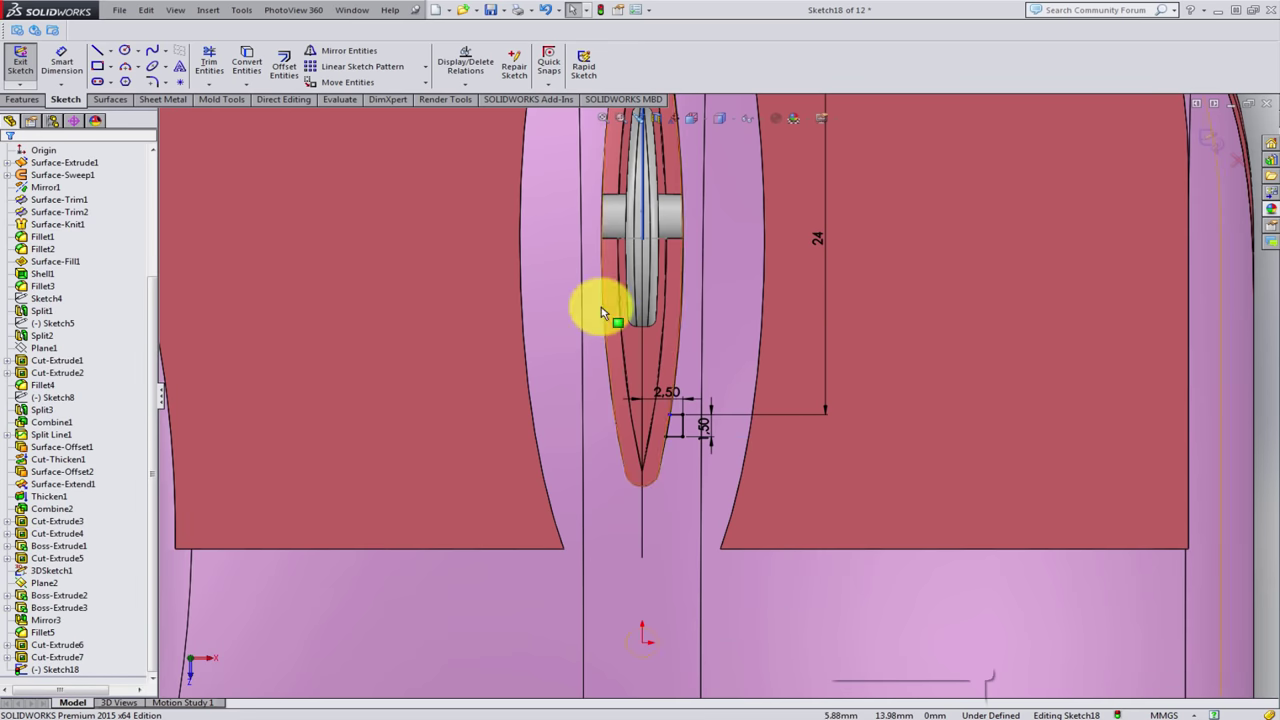
- Make the other profile's corner point coincident with the slot curve
{"action": "scroll", "coordinate": [800, 330], "scroll_direction": "down", "scroll_amount": 2}
{"action": "scroll", "coordinate": [650, 460], "scroll_direction": "down", "scroll_amount": 2}
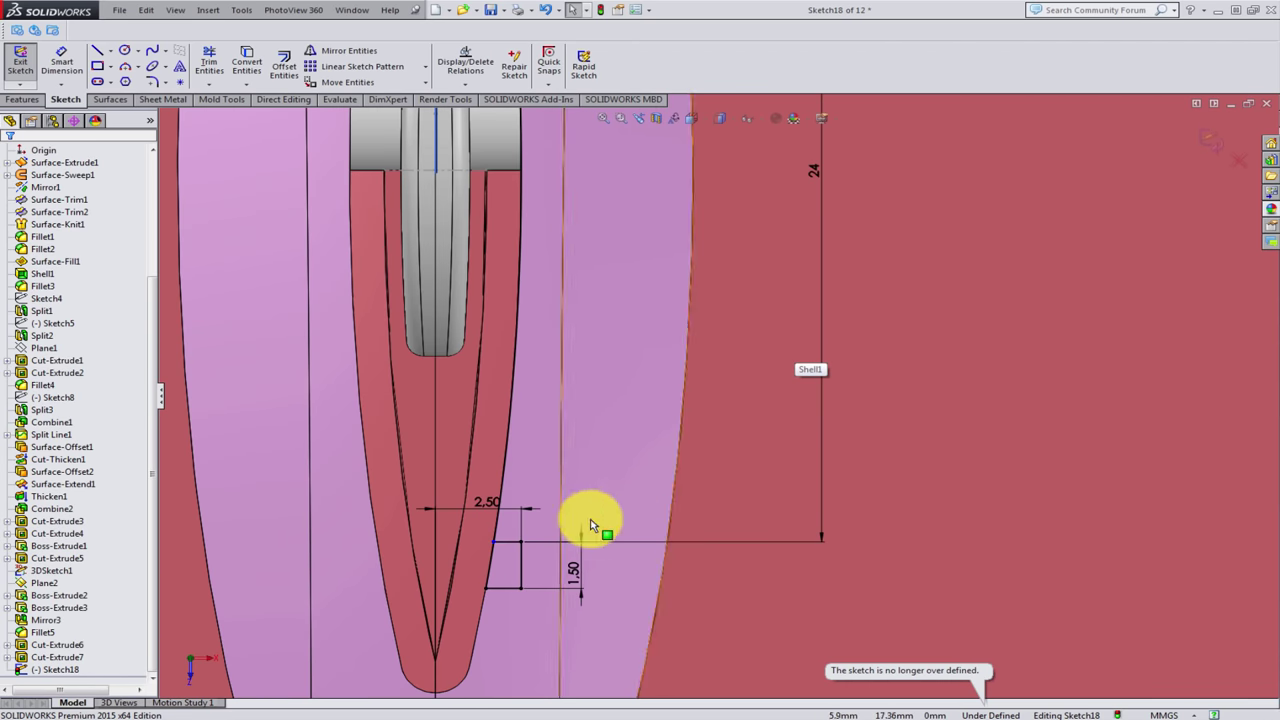
{"action": "left_click", "coordinate": [495, 541]}
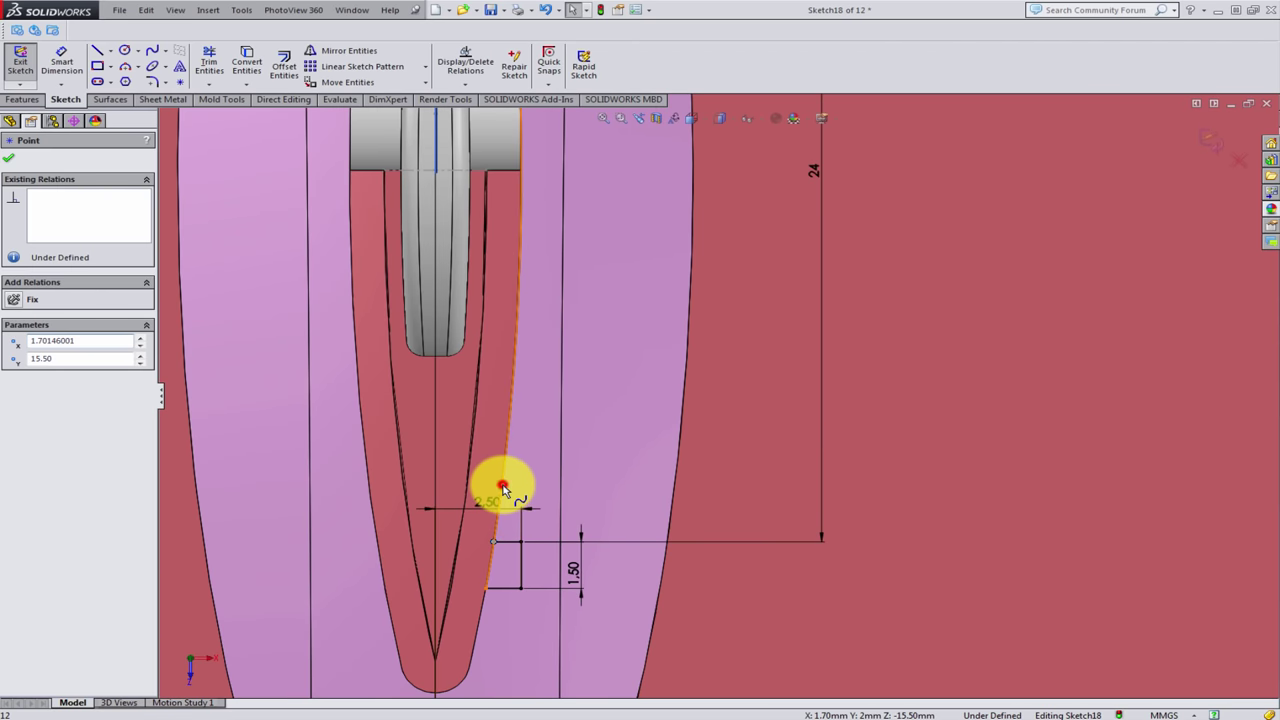
{"action": "left_click", "coordinate": [503, 487], "text": "ctrl"}
{"action": "left_click", "coordinate": [547, 433]}
{"action": "key", "text": "Escape"}
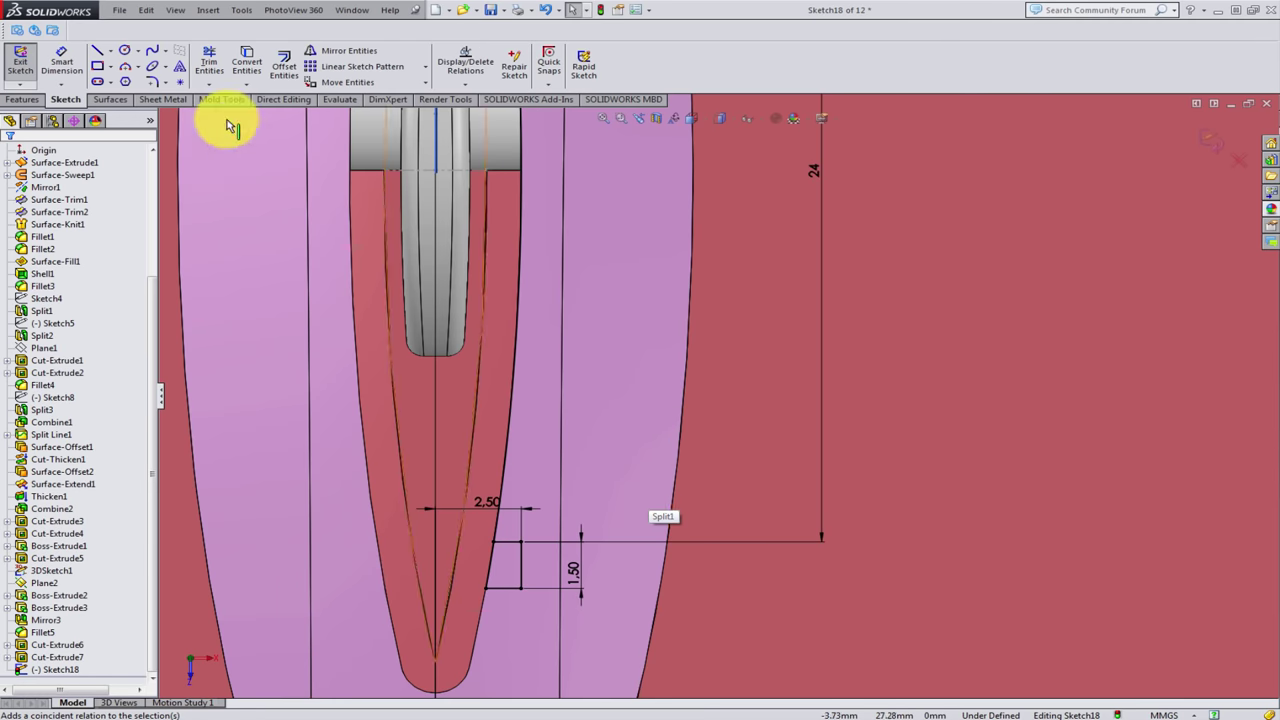
- Orbit the model to inspect the trimmed sketch in 3D
{"action": "left_click", "coordinate": [209, 62]}
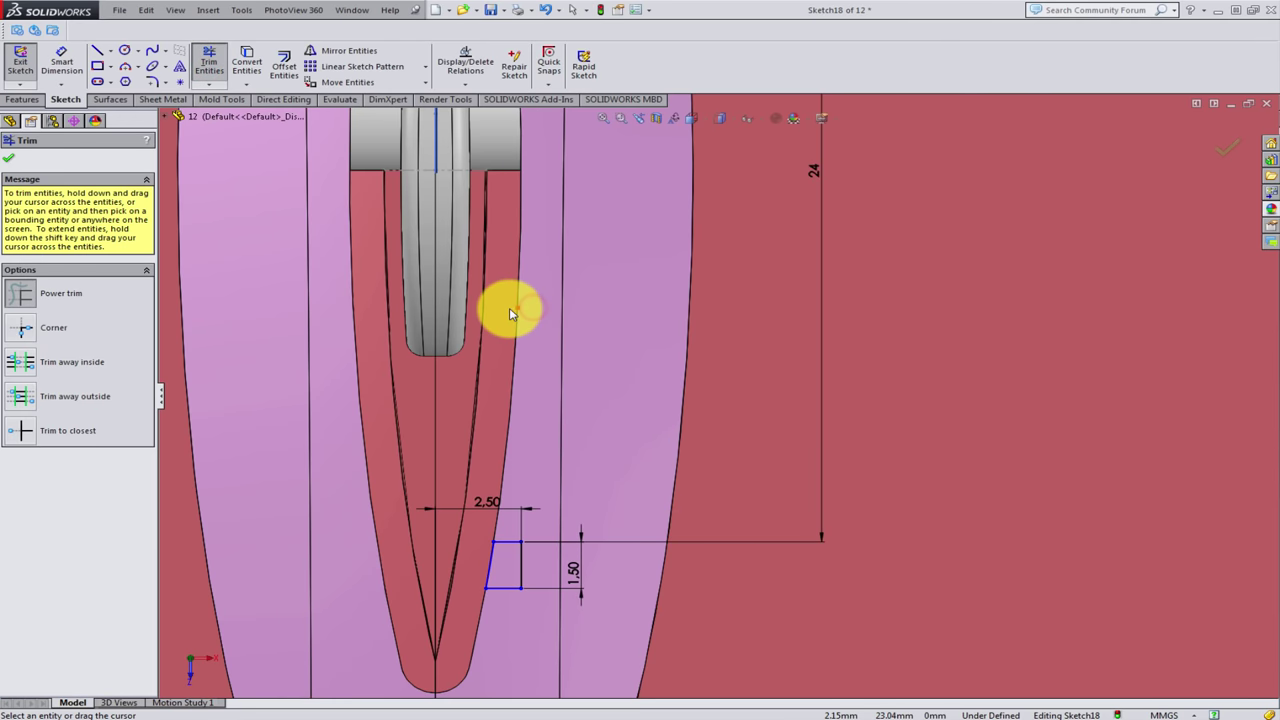
{"action": "key", "text": "ctrl+8"}
{"action": "scroll", "coordinate": [614, 286], "scroll_direction": "down", "scroll_amount": 3}
{"action": "scroll", "coordinate": [674, 243], "scroll_direction": "down", "scroll_amount": 2}
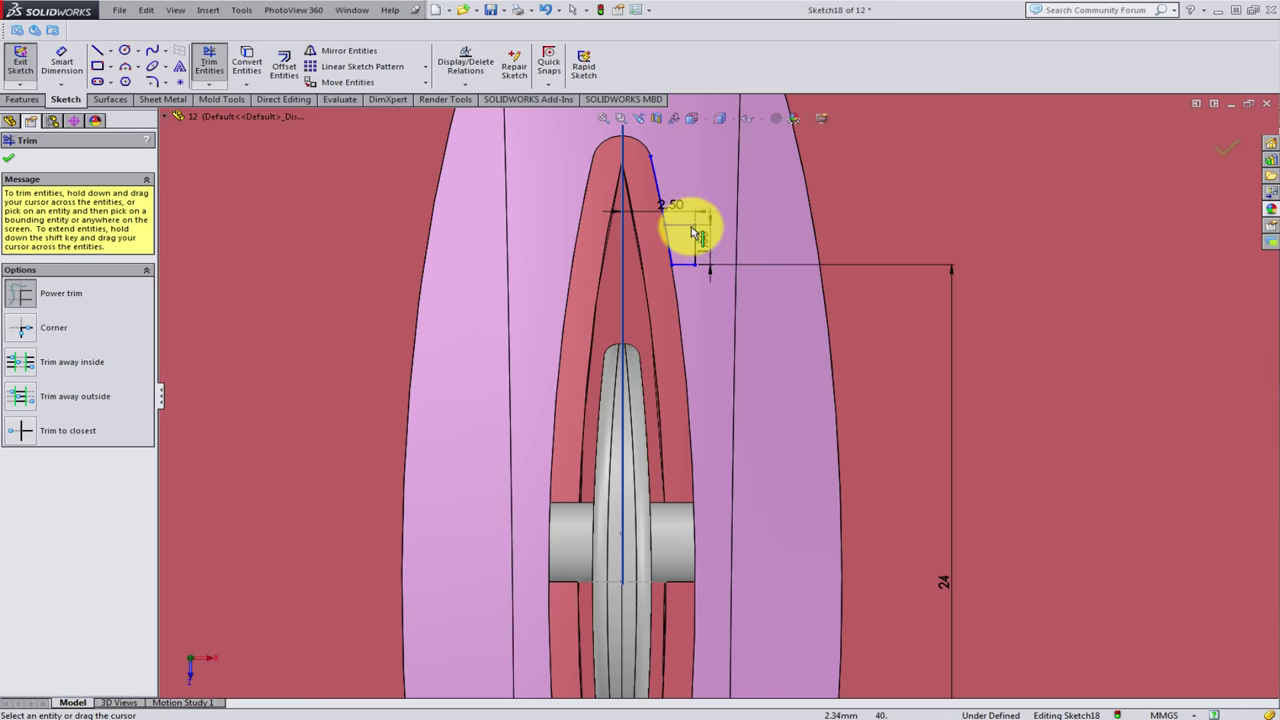
{"action": "scroll", "coordinate": [691, 232], "scroll_direction": "down", "scroll_amount": 2}
{"action": "scroll", "coordinate": [700, 300], "scroll_direction": "up", "scroll_amount": 3}
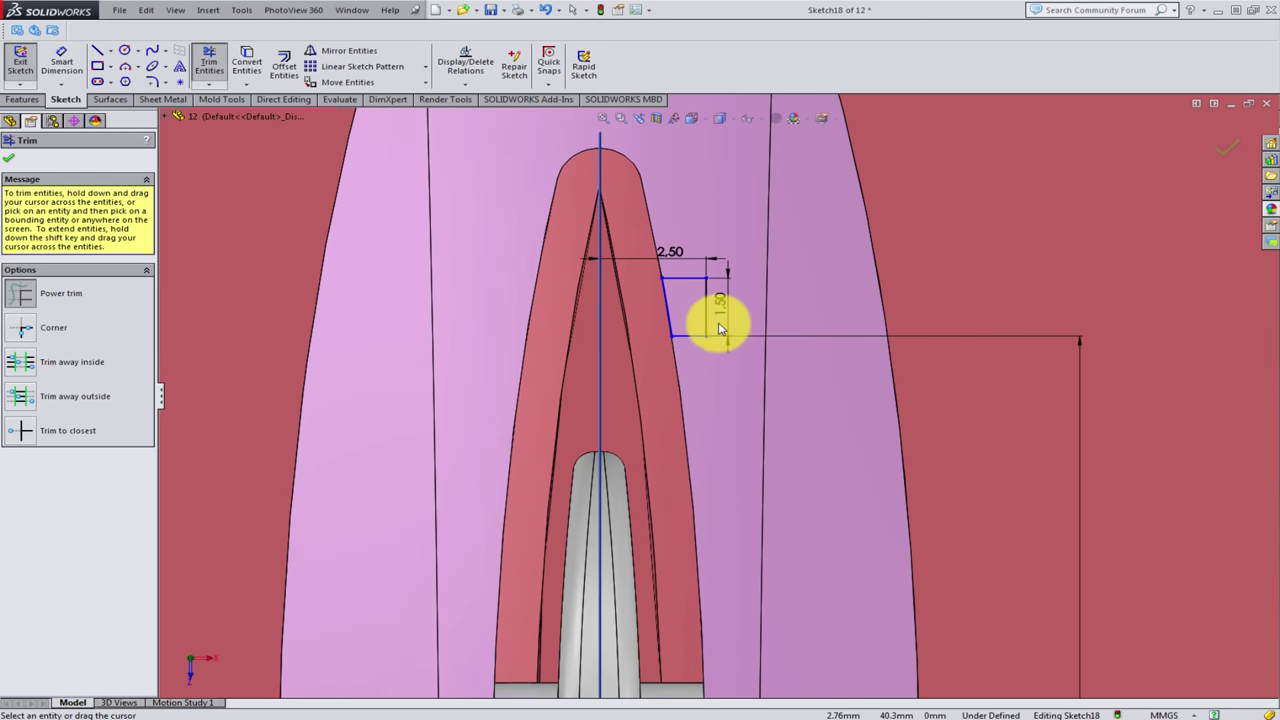
{"action": "scroll", "coordinate": [737, 409], "scroll_direction": "up", "scroll_amount": 3}
{"action": "key", "text": "Escape"}
{"action": "scroll", "coordinate": [745, 520], "scroll_direction": "up", "scroll_amount": 3}
{"action": "mouse_move", "coordinate": [740, 550]}
{"action": "middle_mouse_down"}
{"action": "mouse_move", "coordinate": [720, 437]}
{"action": "mouse_move", "coordinate": [851, 594]}
{"action": "mouse_move", "coordinate": [773, 527]}
{"action": "mouse_move", "coordinate": [757, 606]}
{"action": "mouse_move", "coordinate": [903, 580]}
{"action": "middle_mouse_up"}
{"action": "scroll", "coordinate": [910, 560], "scroll_direction": "down", "scroll_amount": 2}
{"action": "scroll", "coordinate": [920, 534], "scroll_direction": "down", "scroll_amount": 2}
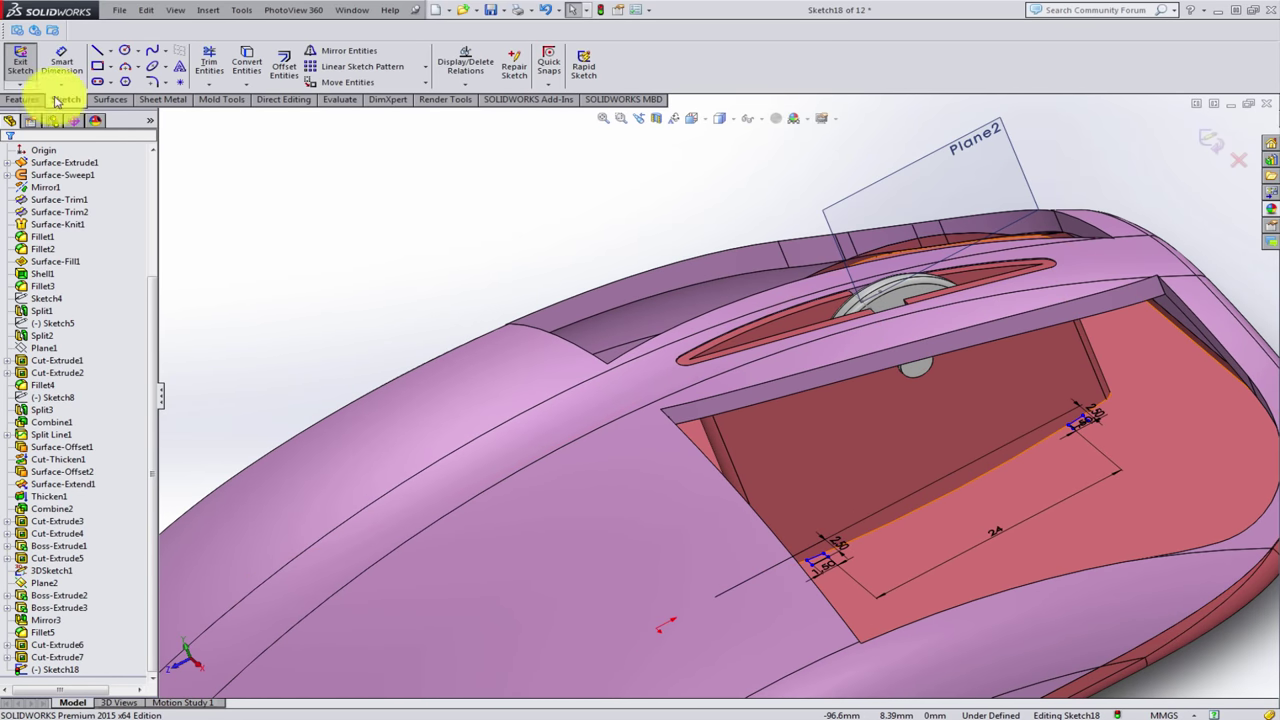
- Extrude the two post profiles Up To Surface, limited by the slot face
{"action": "left_click", "coordinate": [24, 99]}
{"action": "left_click", "coordinate": [27, 62]}
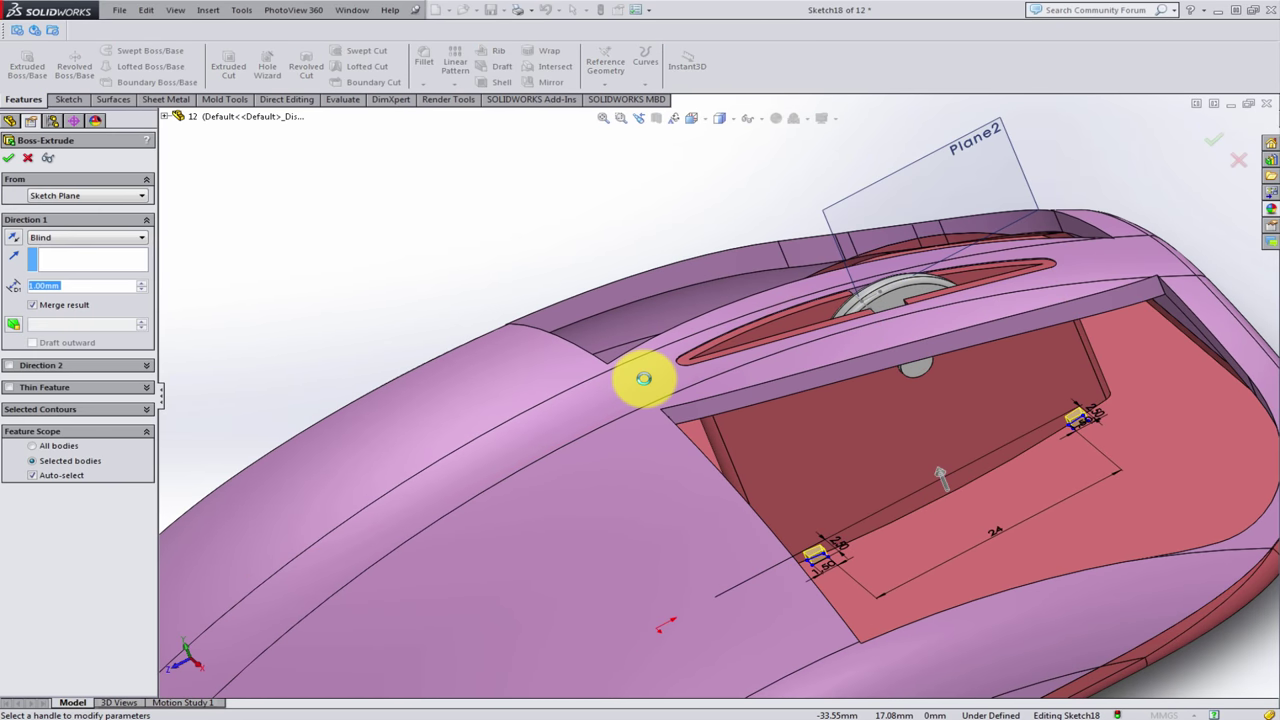
{"action": "left_click", "coordinate": [58, 238]}
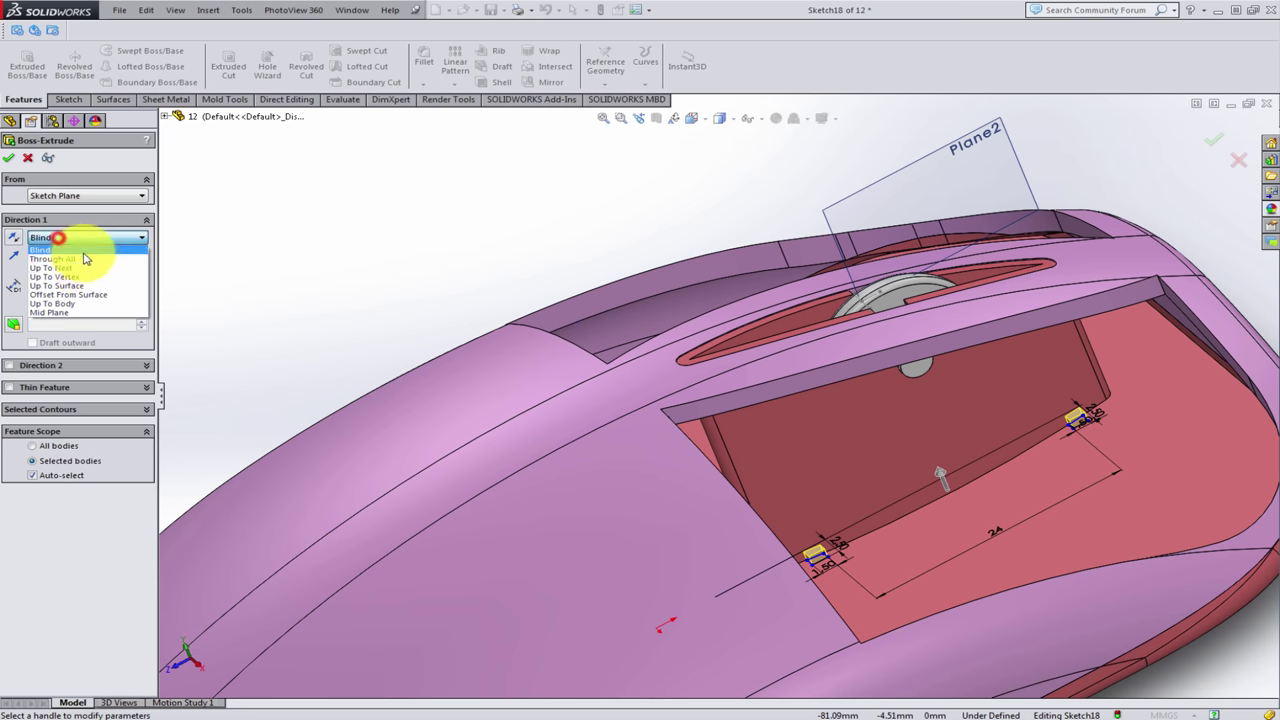
{"action": "left_click", "coordinate": [83, 287]}
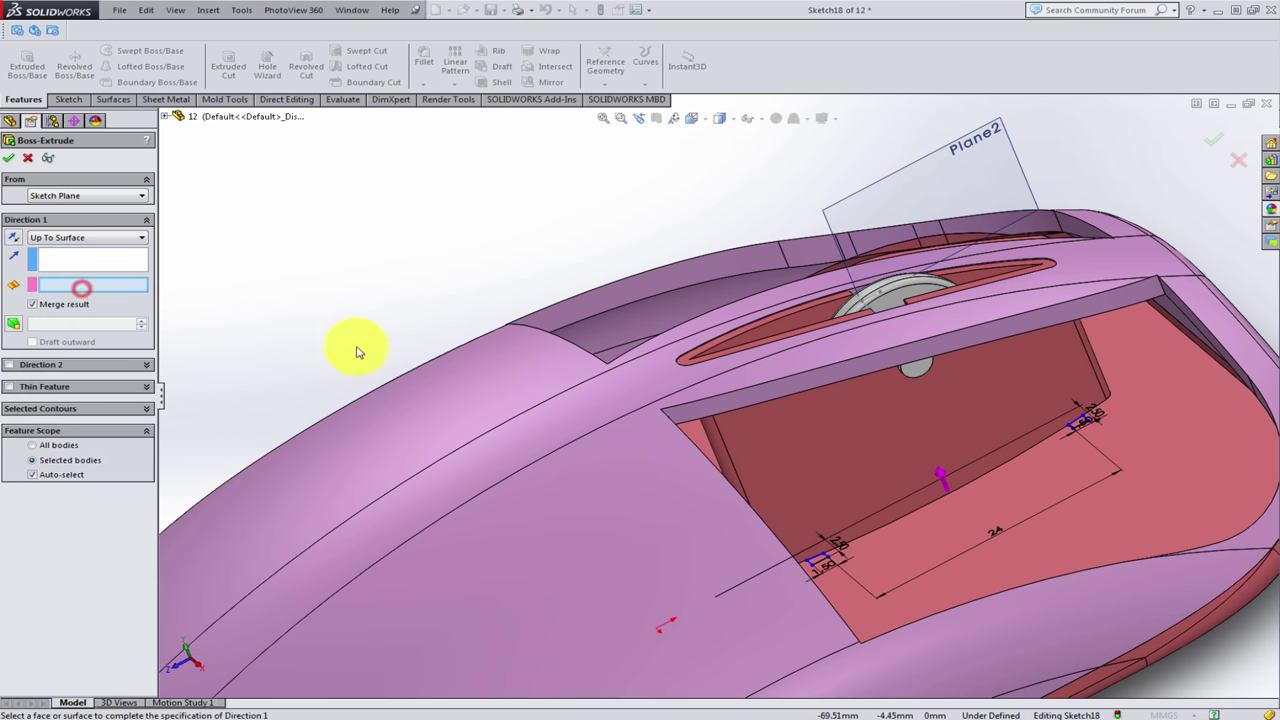
{"action": "mouse_move", "coordinate": [668, 391]}
{"action": "middle_mouse_down"}
{"action": "mouse_move", "coordinate": [771, 354]}
{"action": "mouse_move", "coordinate": [709, 251]}
{"action": "middle_mouse_up"}
{"action": "scroll", "coordinate": [771, 412], "scroll_direction": "down", "scroll_amount": 5}
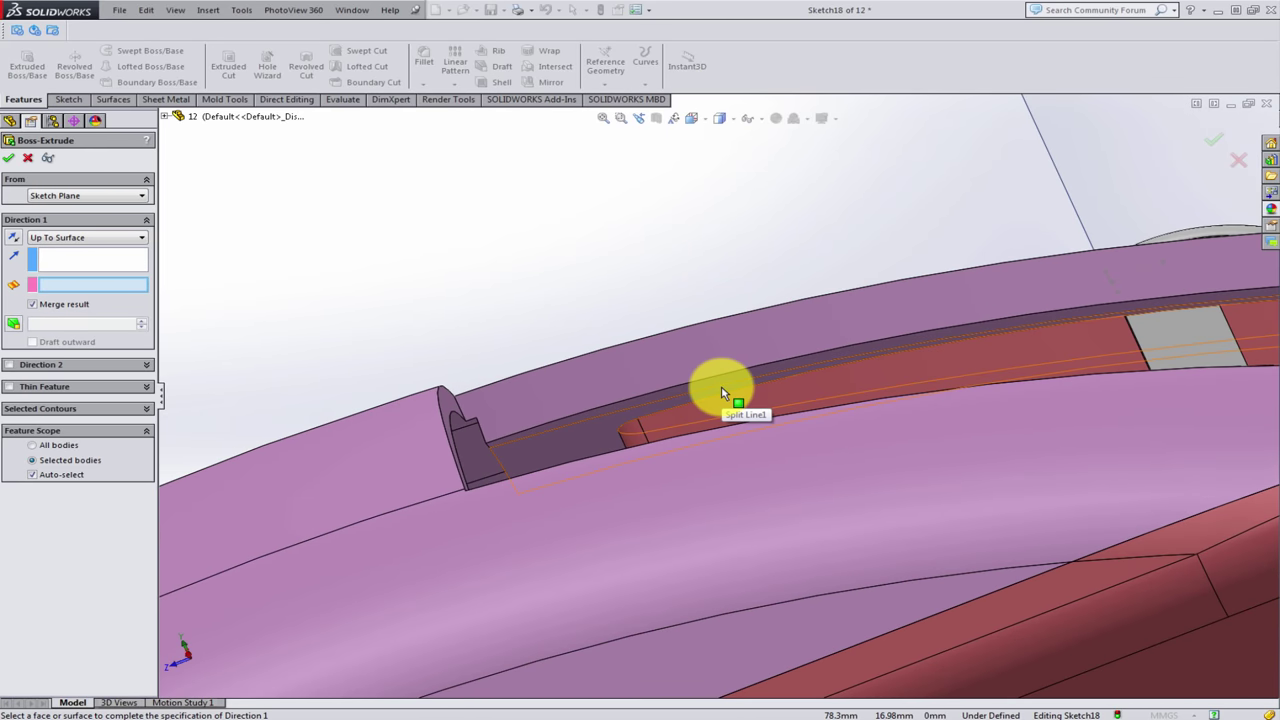
{"action": "left_click", "coordinate": [721, 410]}
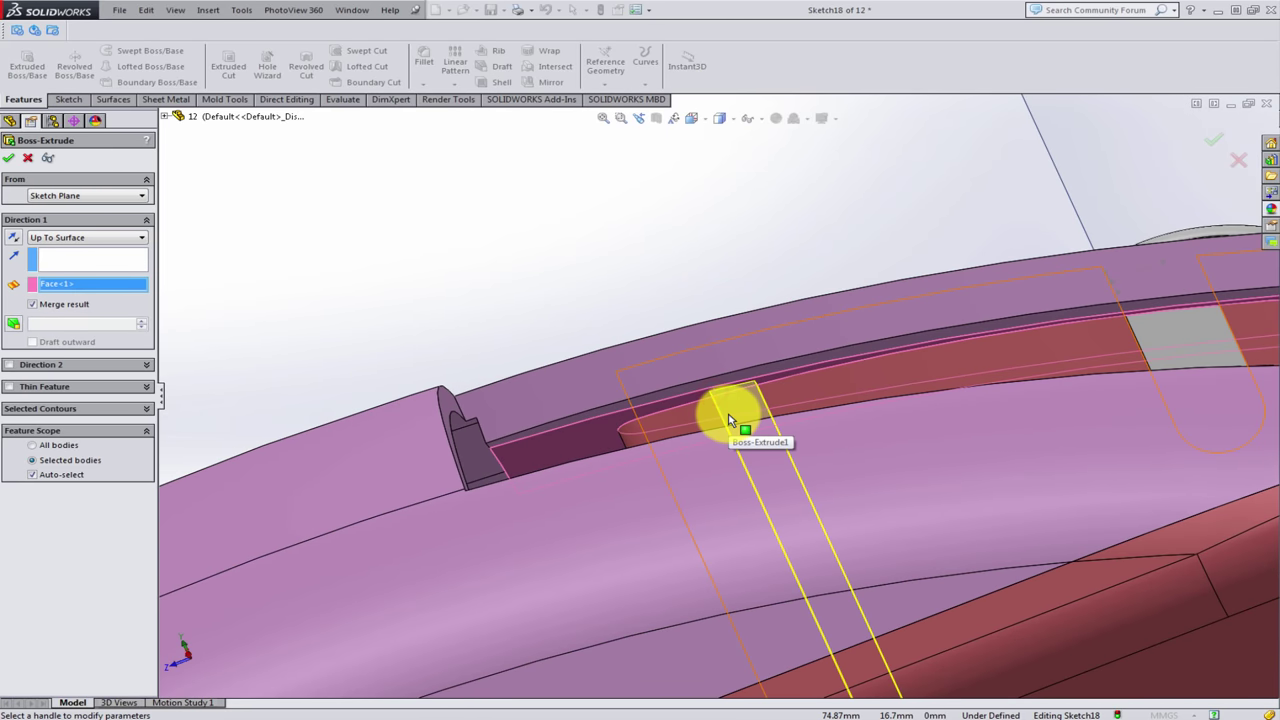
- Merge the posts into the manually selected mouse body and confirm the extrusion
{"action": "mouse_move", "coordinate": [852, 399]}
{"action": "middle_mouse_down"}
{"action": "mouse_move", "coordinate": [994, 386]}
{"action": "mouse_move", "coordinate": [1066, 424]}
{"action": "mouse_move", "coordinate": [1080, 457]}
{"action": "middle_mouse_up"}
{"action": "scroll", "coordinate": [1080, 457], "scroll_direction": "up", "scroll_amount": 2}
{"action": "scroll", "coordinate": [957, 329], "scroll_direction": "up", "scroll_amount": 3}
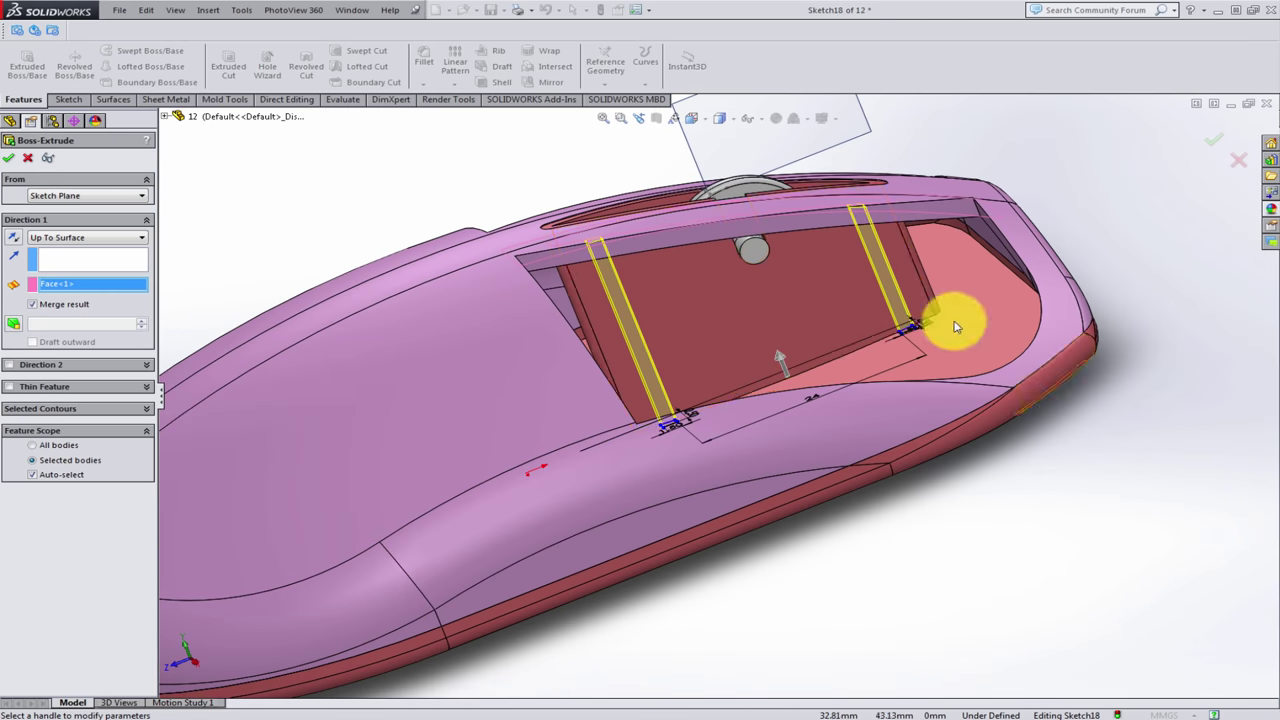
{"action": "left_click", "coordinate": [32, 475]}
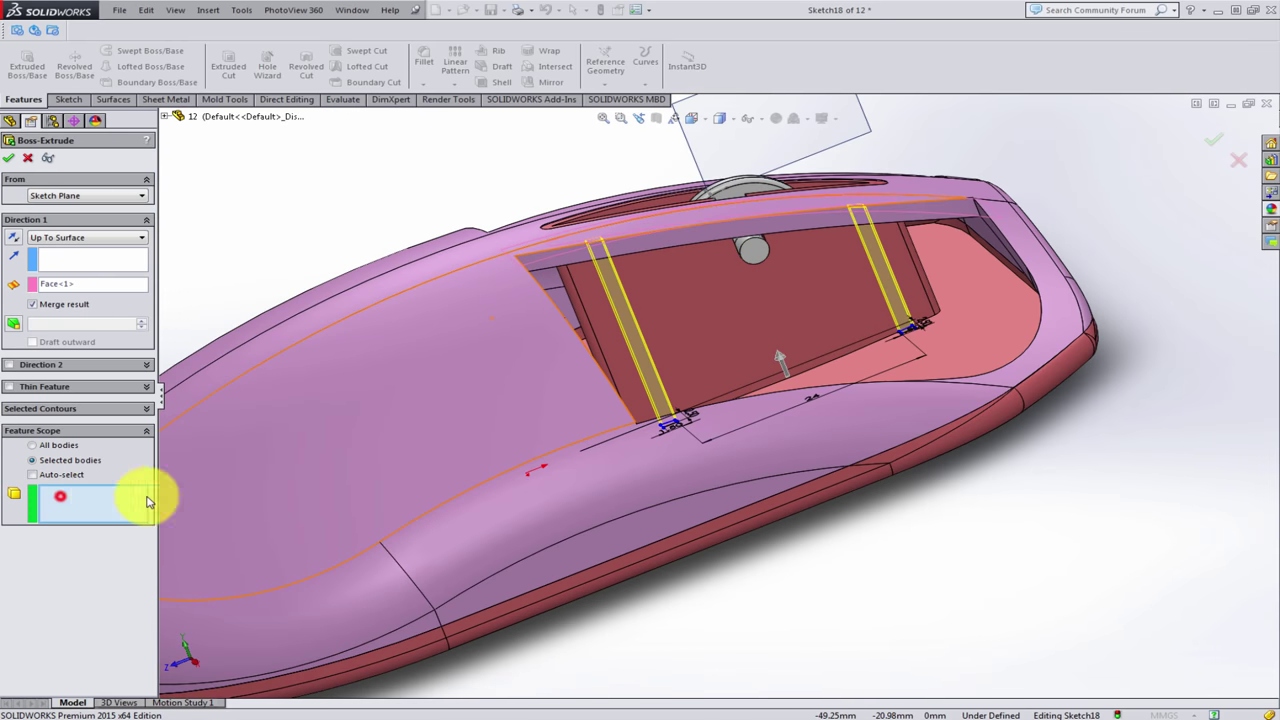
{"action": "left_click", "coordinate": [957, 341]}
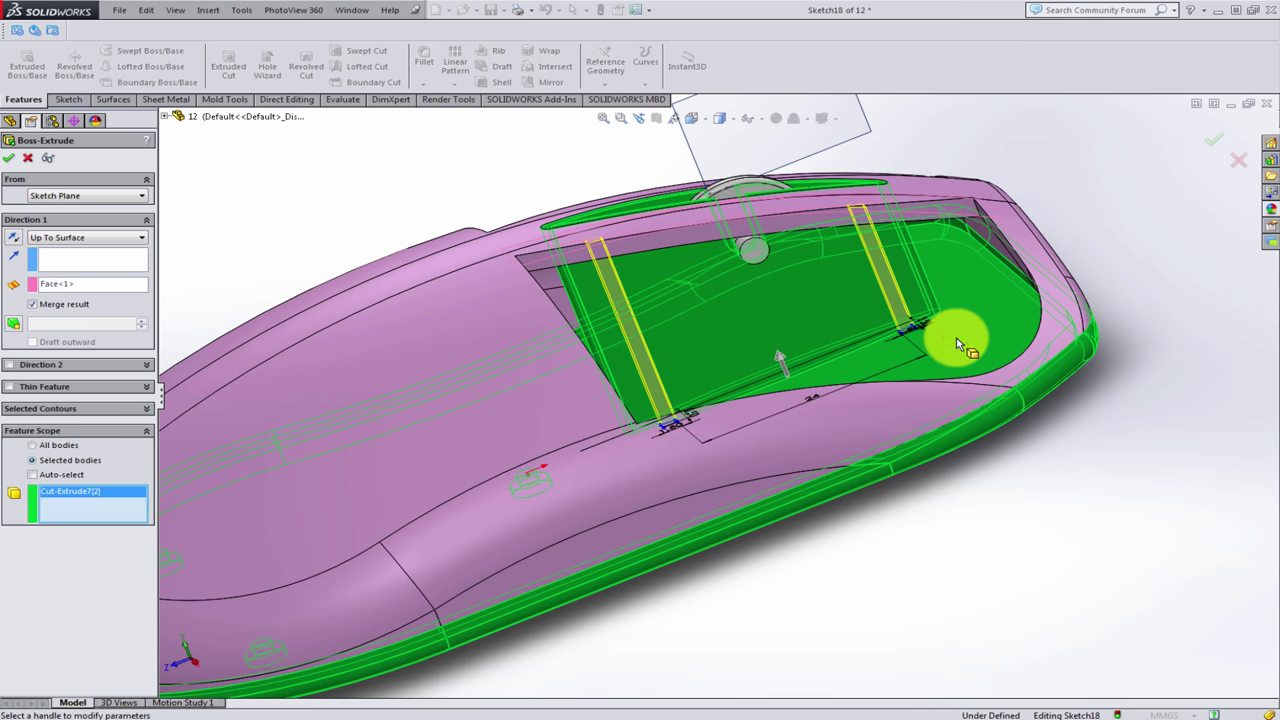
{"action": "right_click", "coordinate": [1203, 430]}
- Orbit and zoom in on the cavity beneath the wheel slot to view the posts
{"action": "key", "text": "f"}
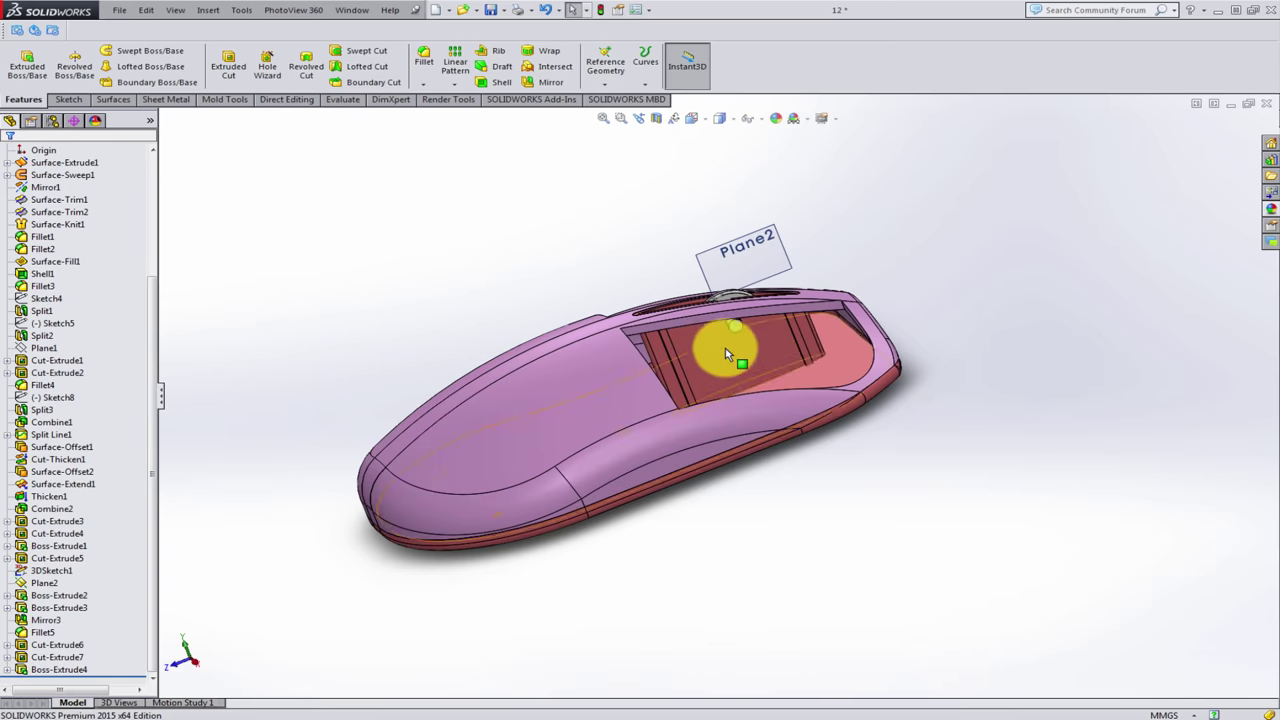
{"action": "middle_click_drag", "start_coordinate": [727, 355], "coordinate": [770, 502]}
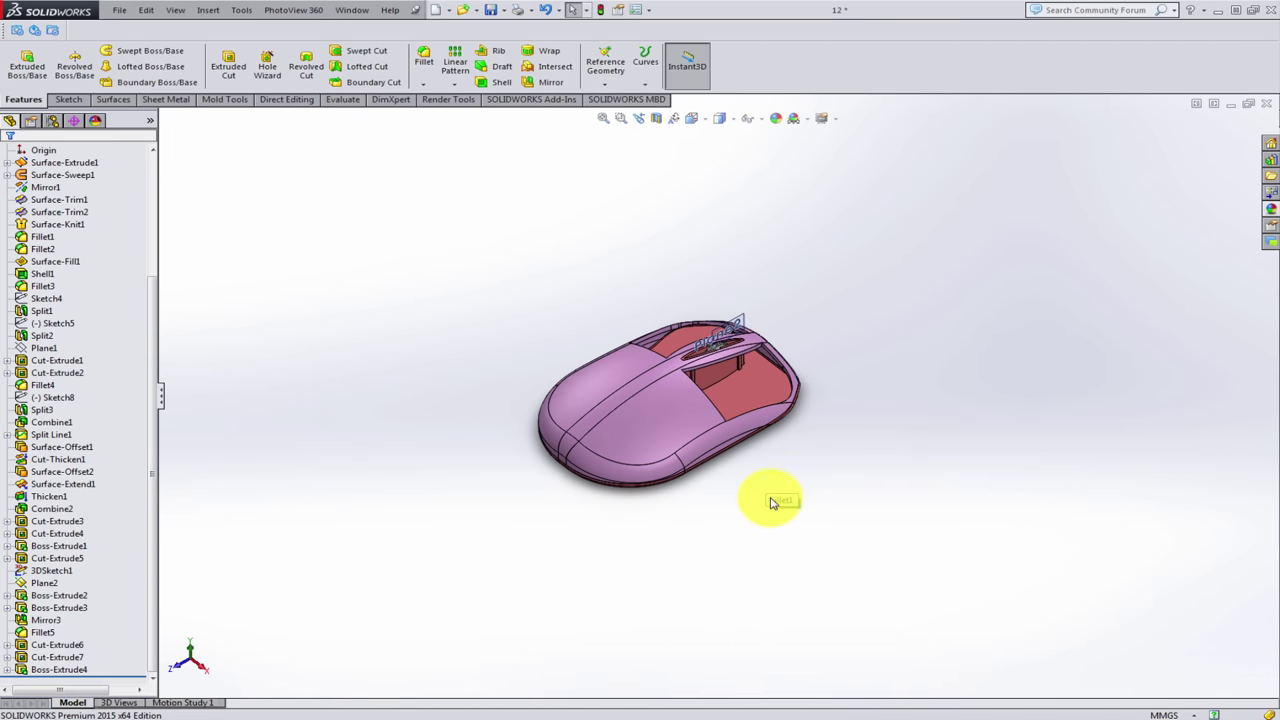
{"action": "scroll", "coordinate": [679, 414], "scroll_direction": "down", "scroll_amount": 3}
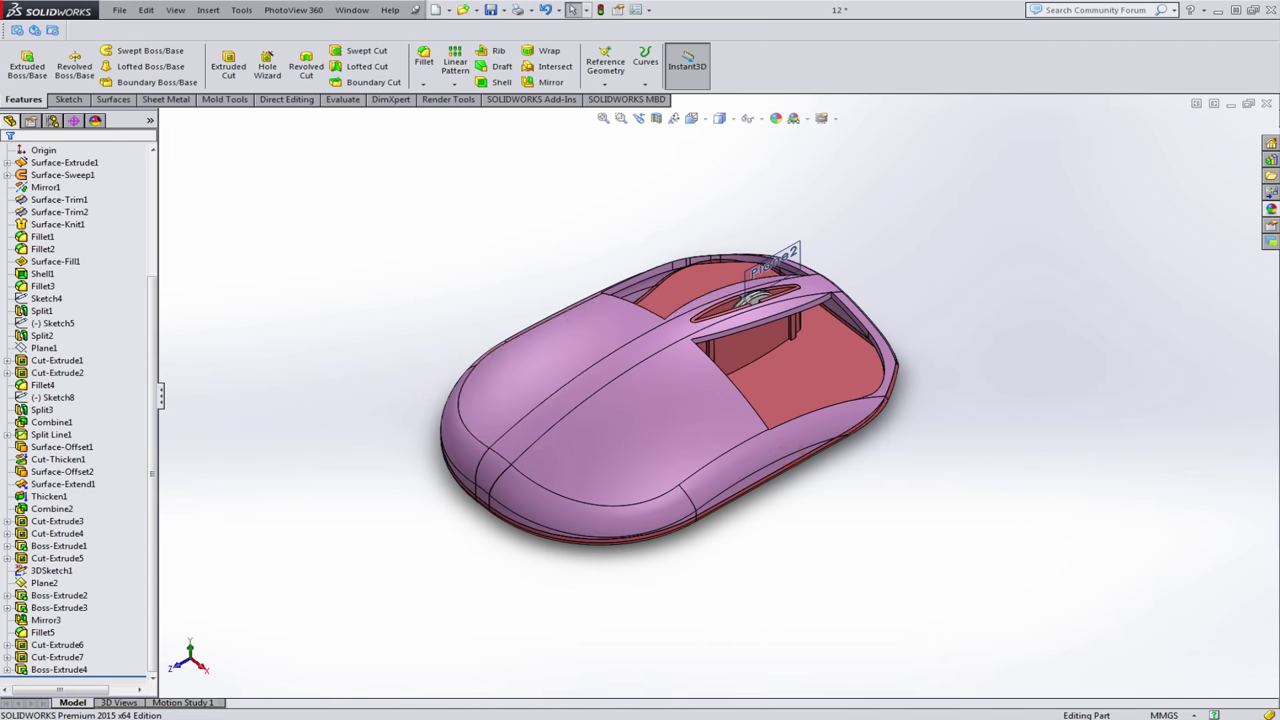
{"action": "key", "text": "ctrl+Tab"}
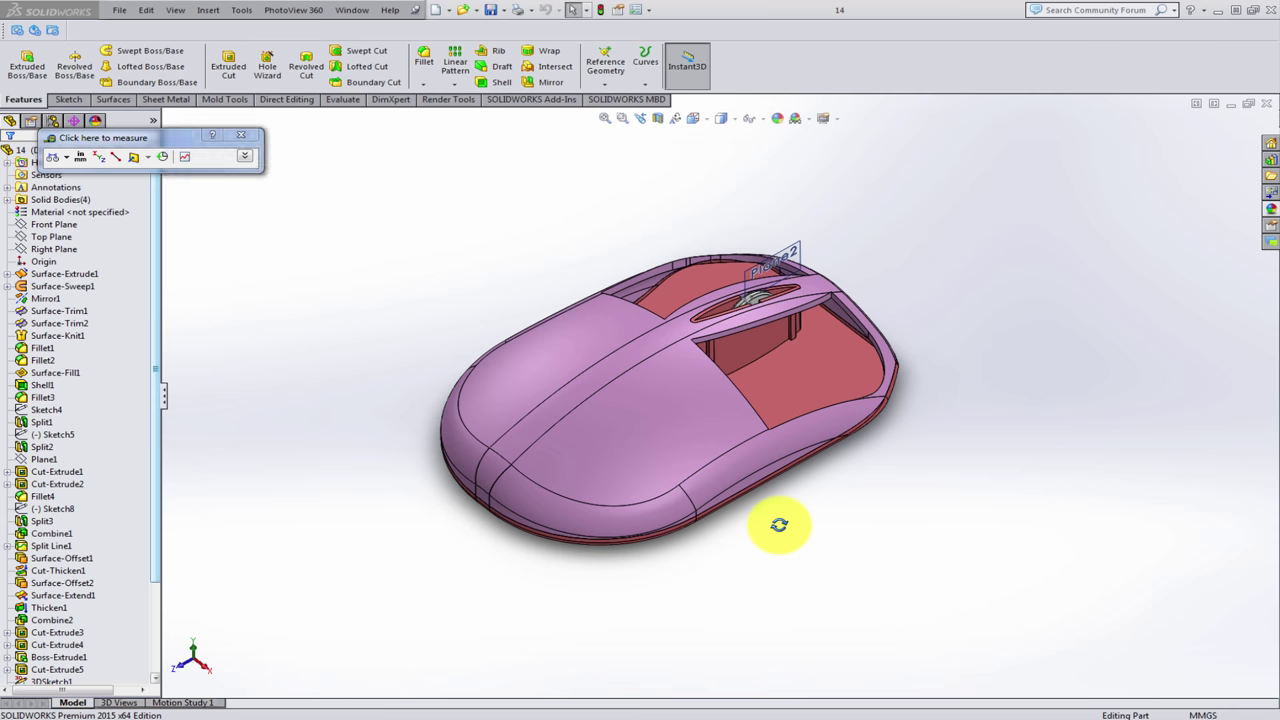
{"action": "scroll", "coordinate": [775, 343], "scroll_direction": "down", "scroll_amount": 3}
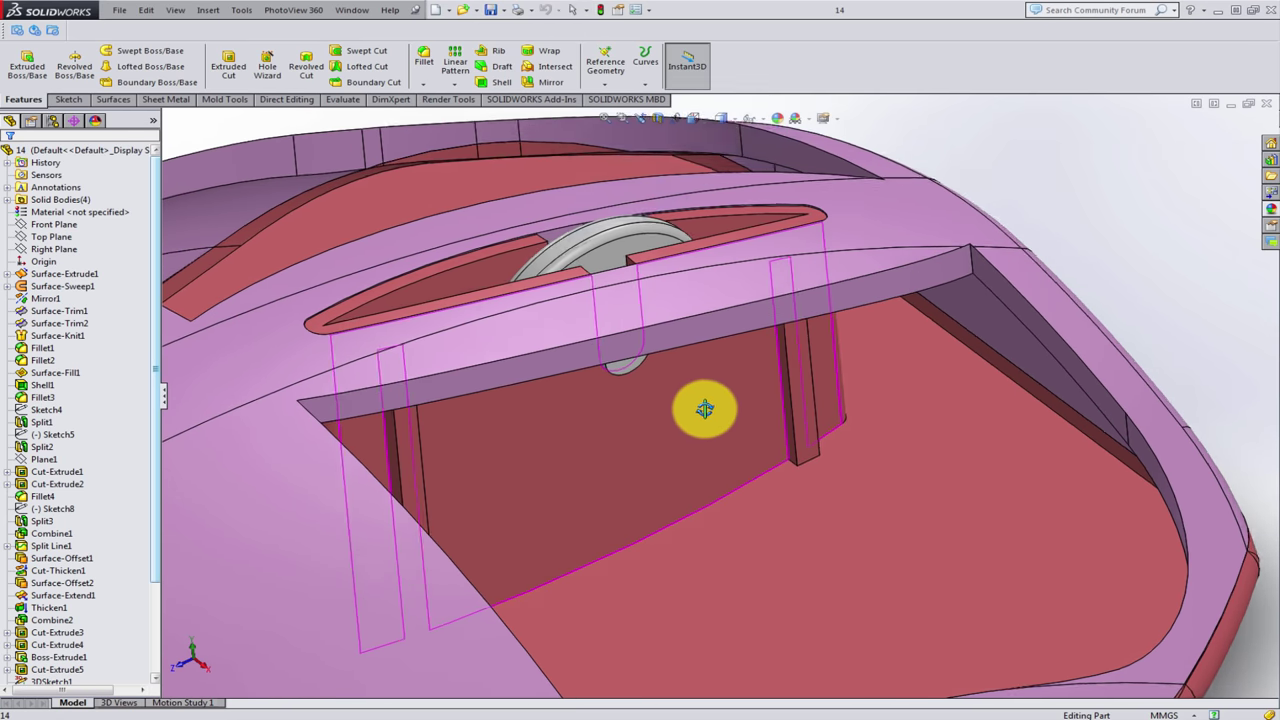
- Fillet the four vertical post edges under the wheel slot with a 1 mm radius
{"action": "left_click", "coordinate": [786, 427]}
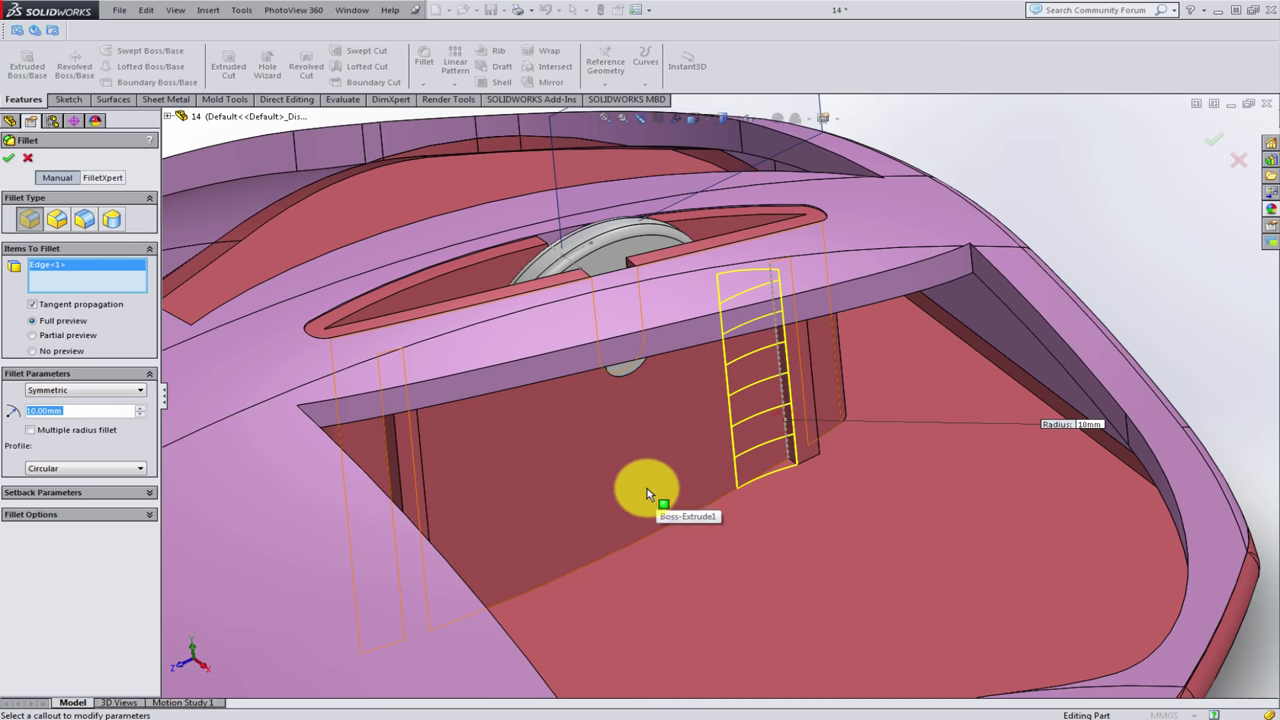
{"action": "mouse_move", "coordinate": [641, 491]}
{"action": "middle_mouse_down"}
{"action": "mouse_move", "coordinate": [604, 498]}
{"action": "mouse_move", "coordinate": [783, 450]}
{"action": "mouse_move", "coordinate": [802, 396]}
{"action": "middle_mouse_up"}
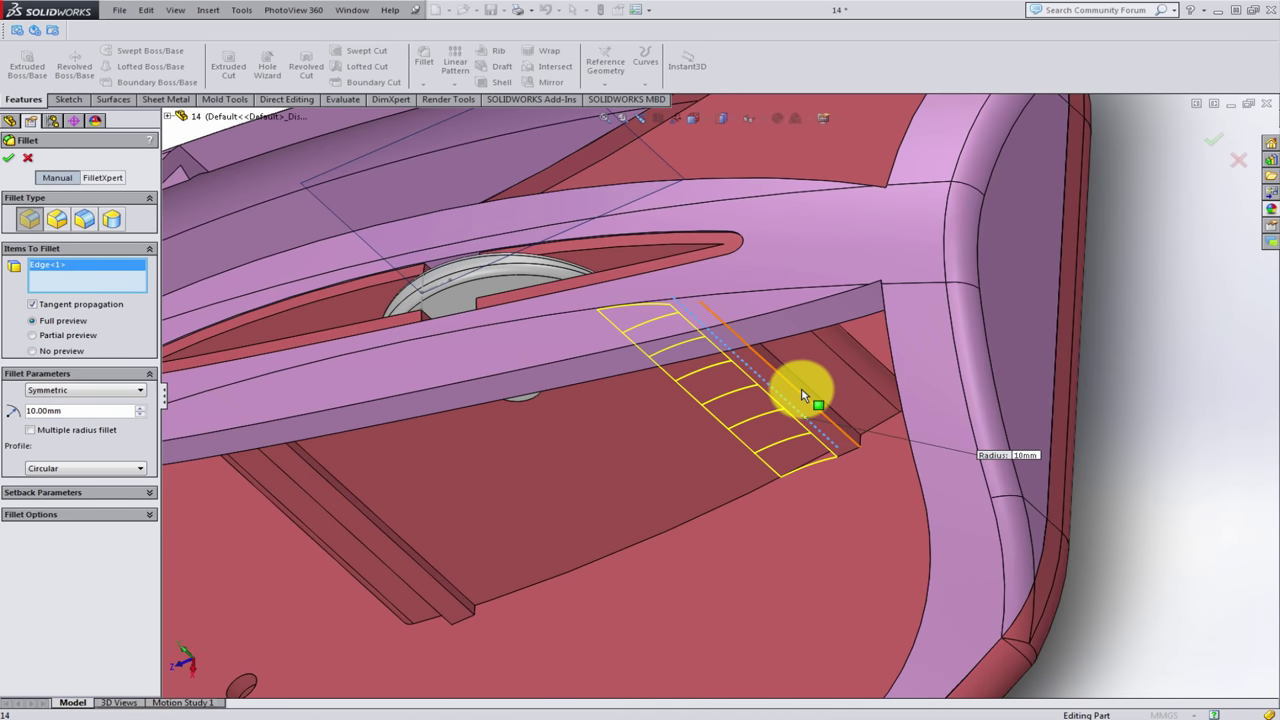
{"action": "left_click", "coordinate": [471, 500]}
{"action": "type", "text": "1"}
{"action": "key", "text": "Return"}
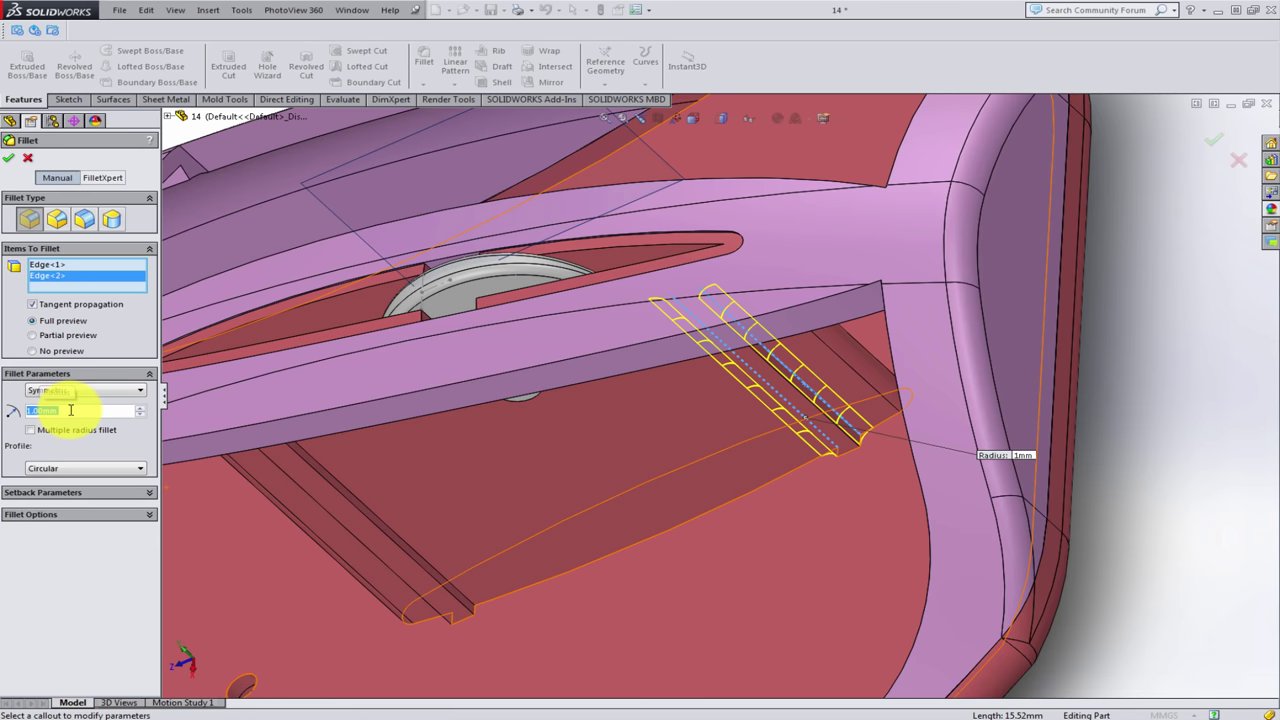
{"action": "left_click", "coordinate": [415, 555]}
{"action": "mouse_move", "coordinate": [457, 557]}
{"action": "middle_mouse_down"}
{"action": "mouse_move", "coordinate": [531, 507]}
{"action": "mouse_move", "coordinate": [443, 471]}
{"action": "middle_mouse_up"}
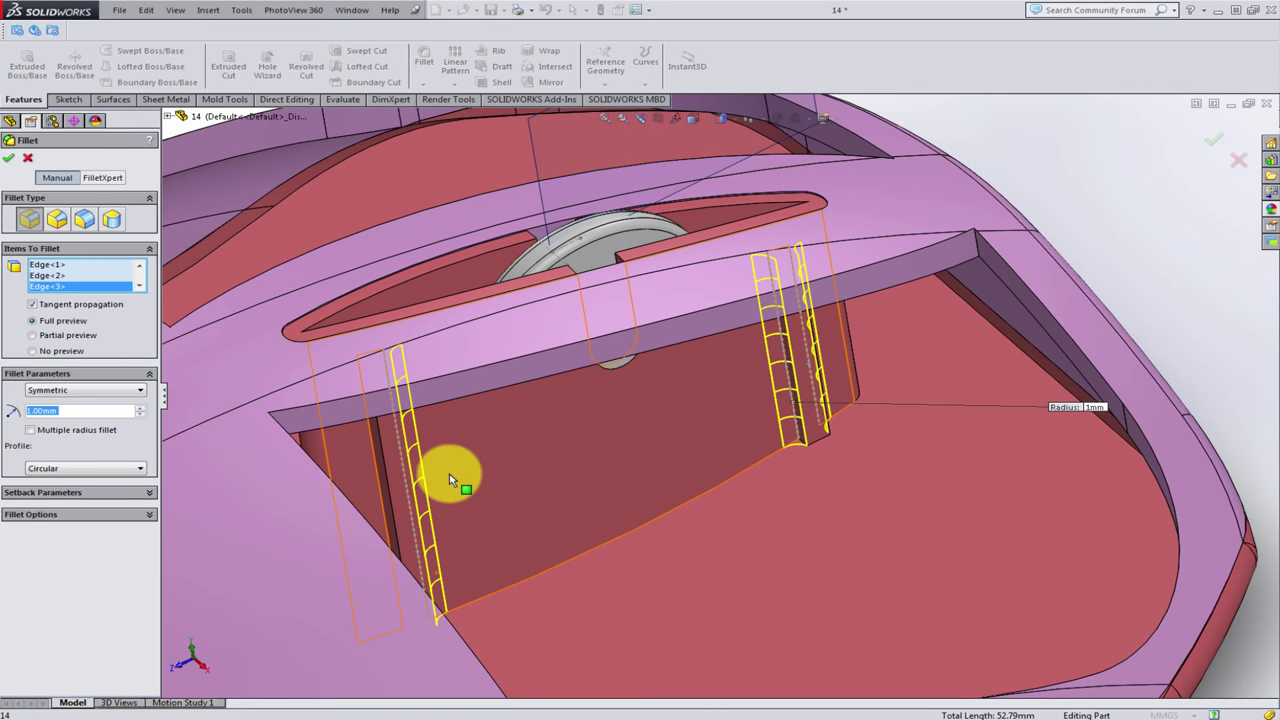
{"action": "left_click", "coordinate": [376, 455]}
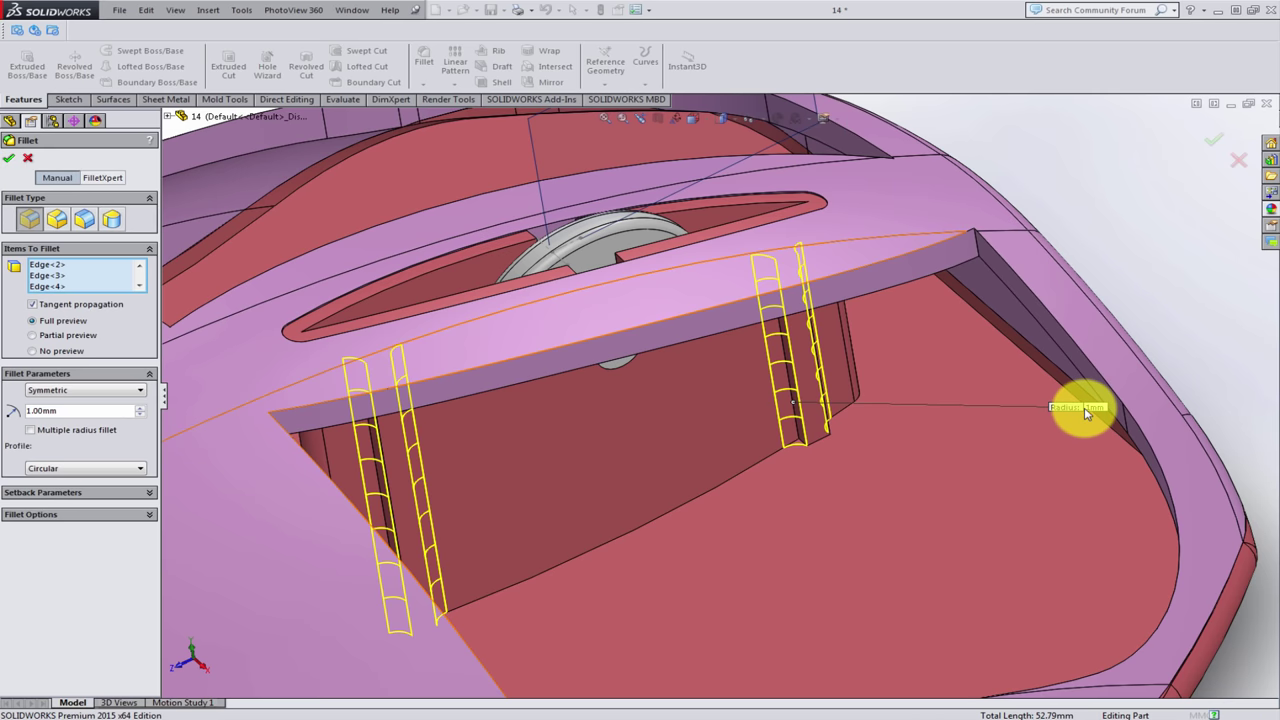
{"action": "key", "text": "Return"}
- Start a new sketch on the mouse's top shell surface
{"action": "scroll", "coordinate": [886, 491], "scroll_direction": "up", "scroll_amount": 3}
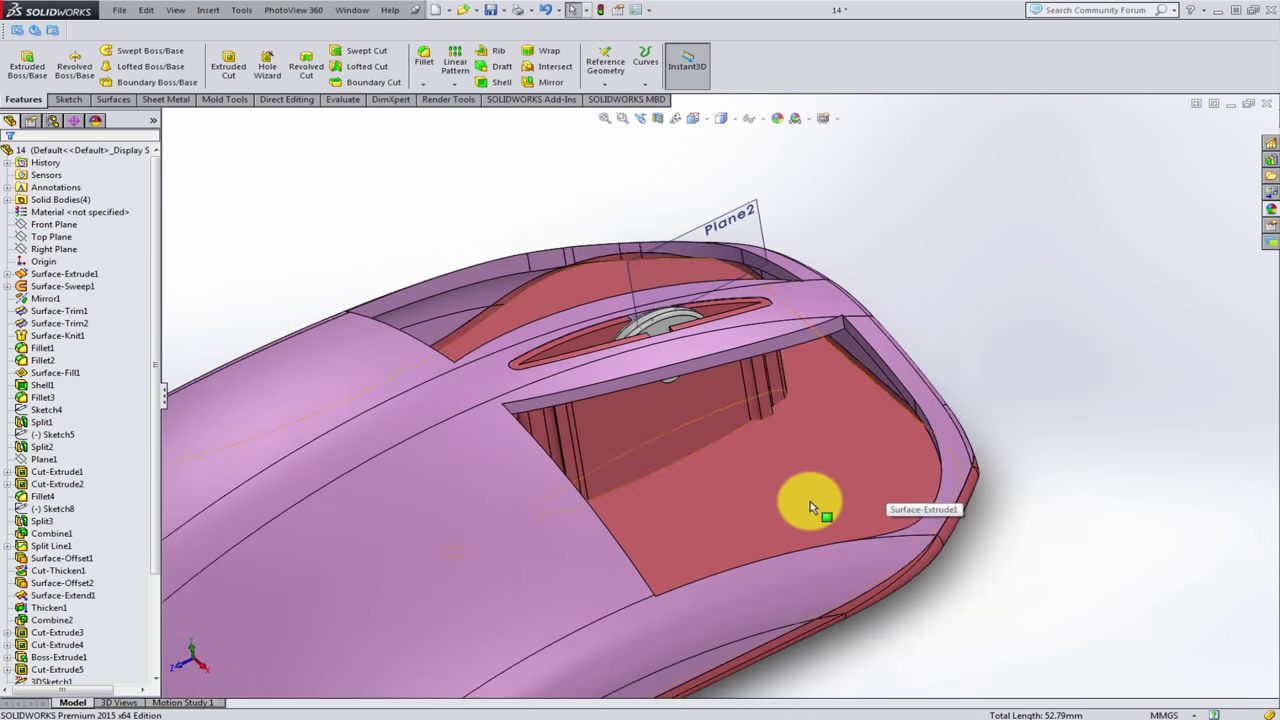
{"action": "scroll", "coordinate": [817, 509], "scroll_direction": "up", "scroll_amount": 2}
{"action": "middle_click_drag", "start_coordinate": [795, 531], "coordinate": [589, 435]}
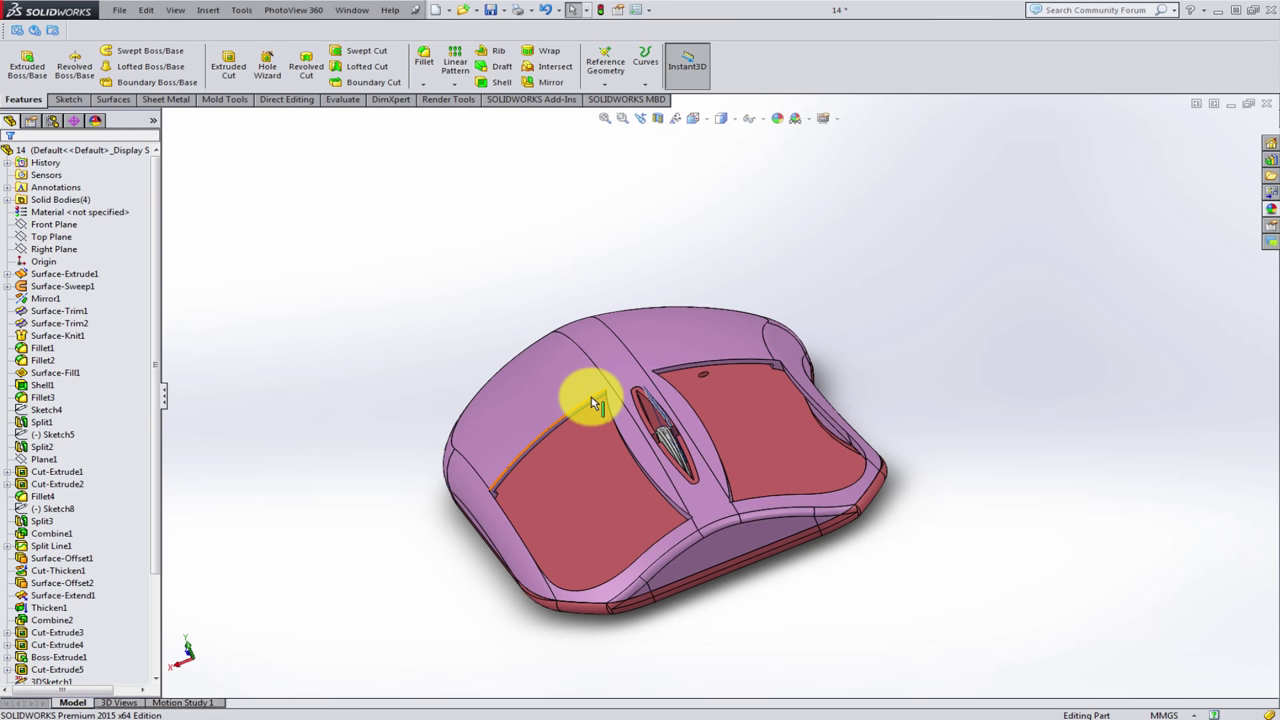
{"action": "middle_click_drag", "start_coordinate": [589, 435], "coordinate": [591, 444]}
{"action": "left_click", "coordinate": [593, 445]}
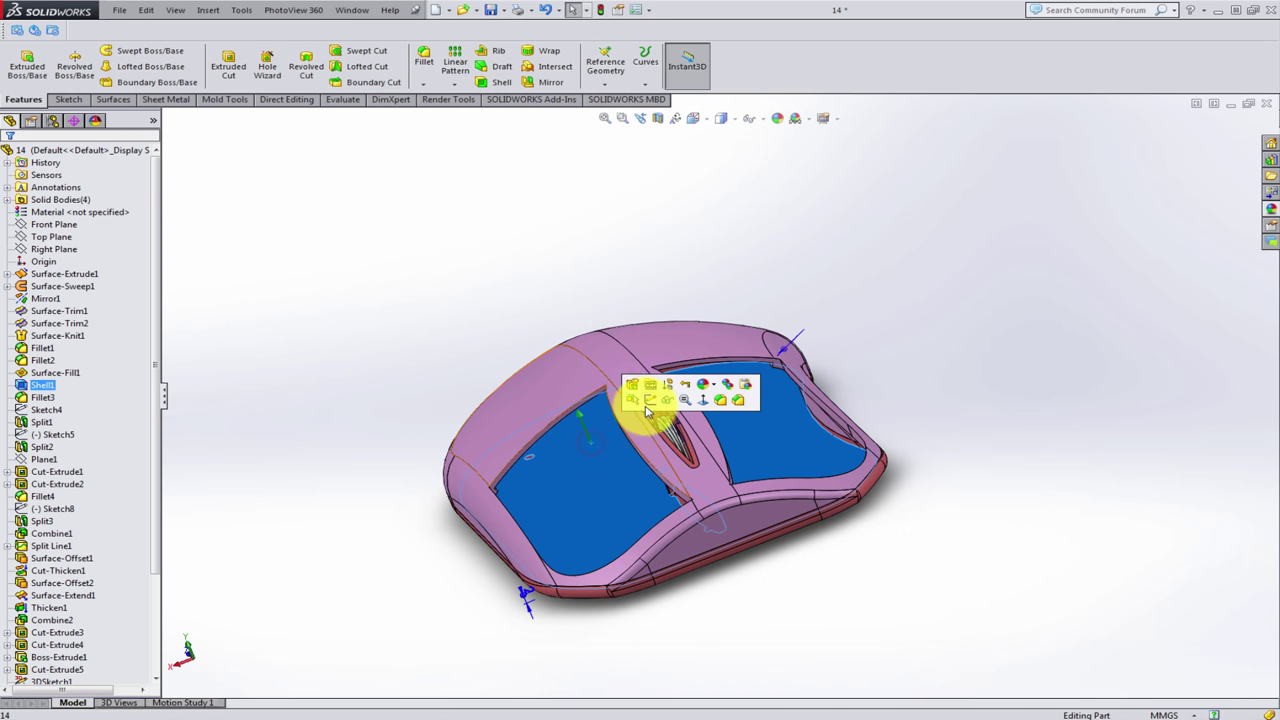
{"action": "left_click", "coordinate": [648, 400]}
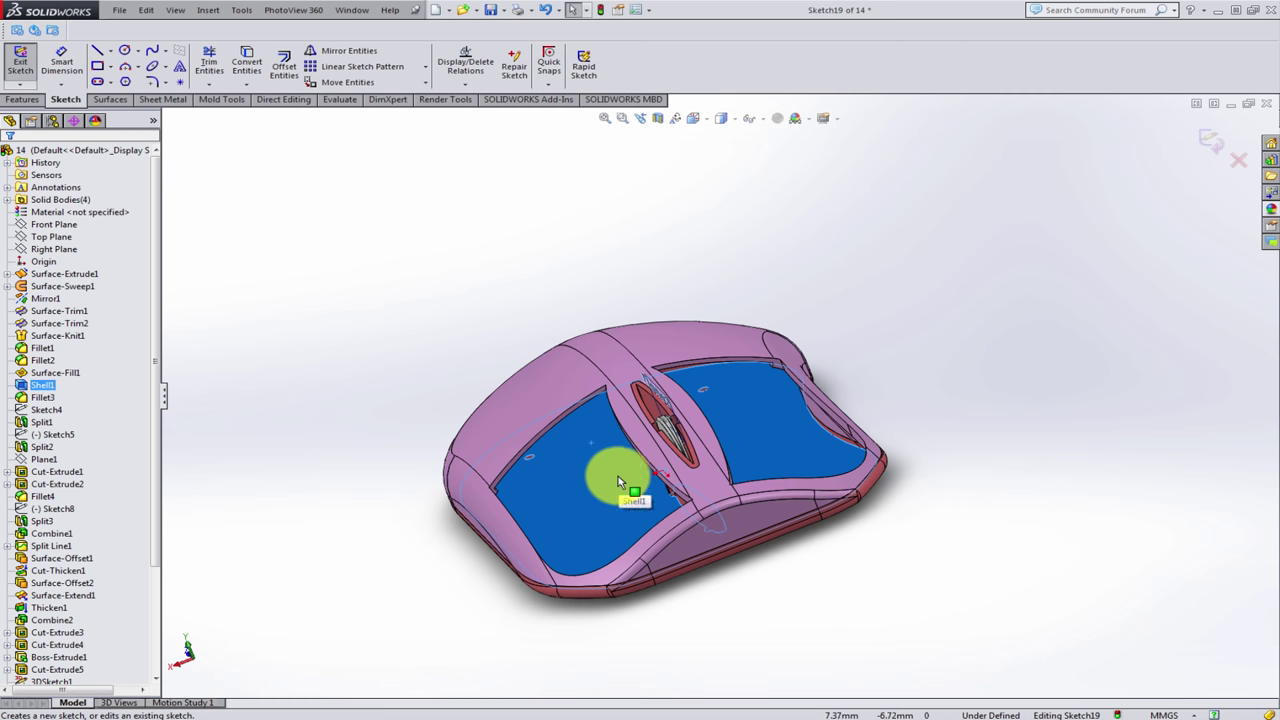
- Place the two 2 mm circles 36.5 mm apart on the buttons
{"action": "scroll", "coordinate": [619, 482], "scroll_direction": "down", "scroll_amount": 3}
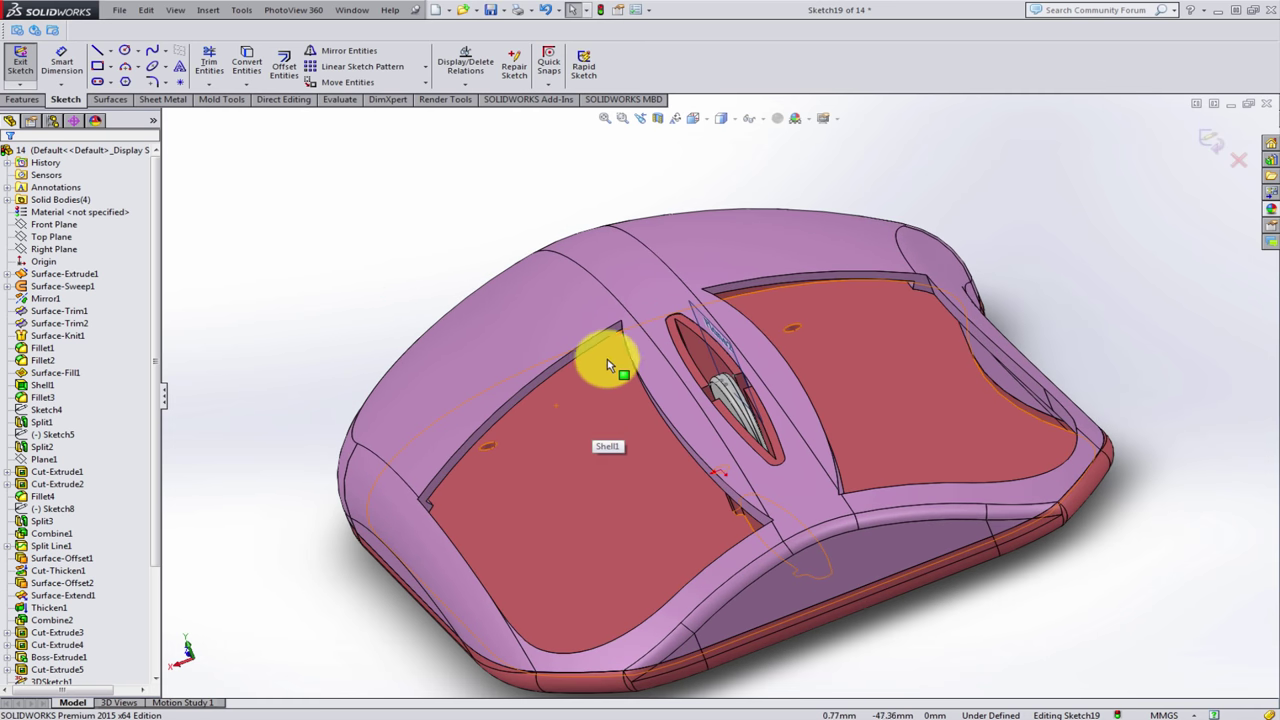
{"action": "scroll", "coordinate": [607, 365], "scroll_direction": "down", "scroll_amount": 2}
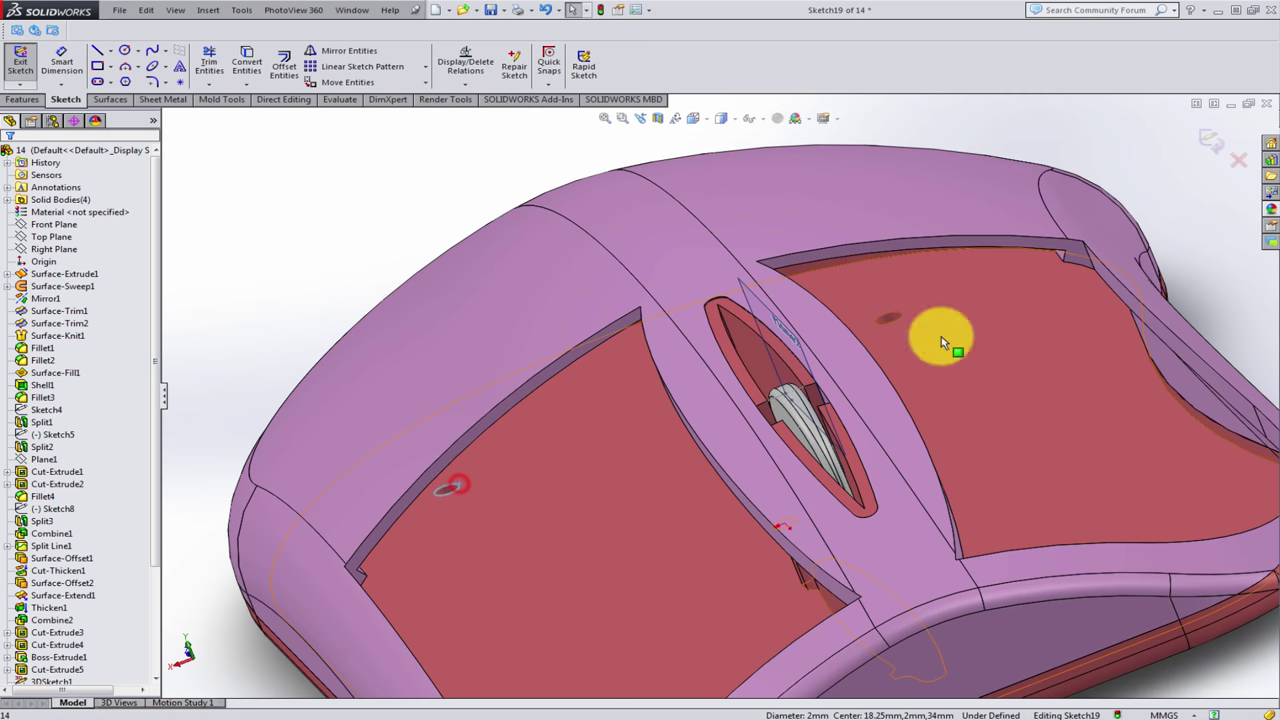
{"action": "left_click", "coordinate": [900, 318]}
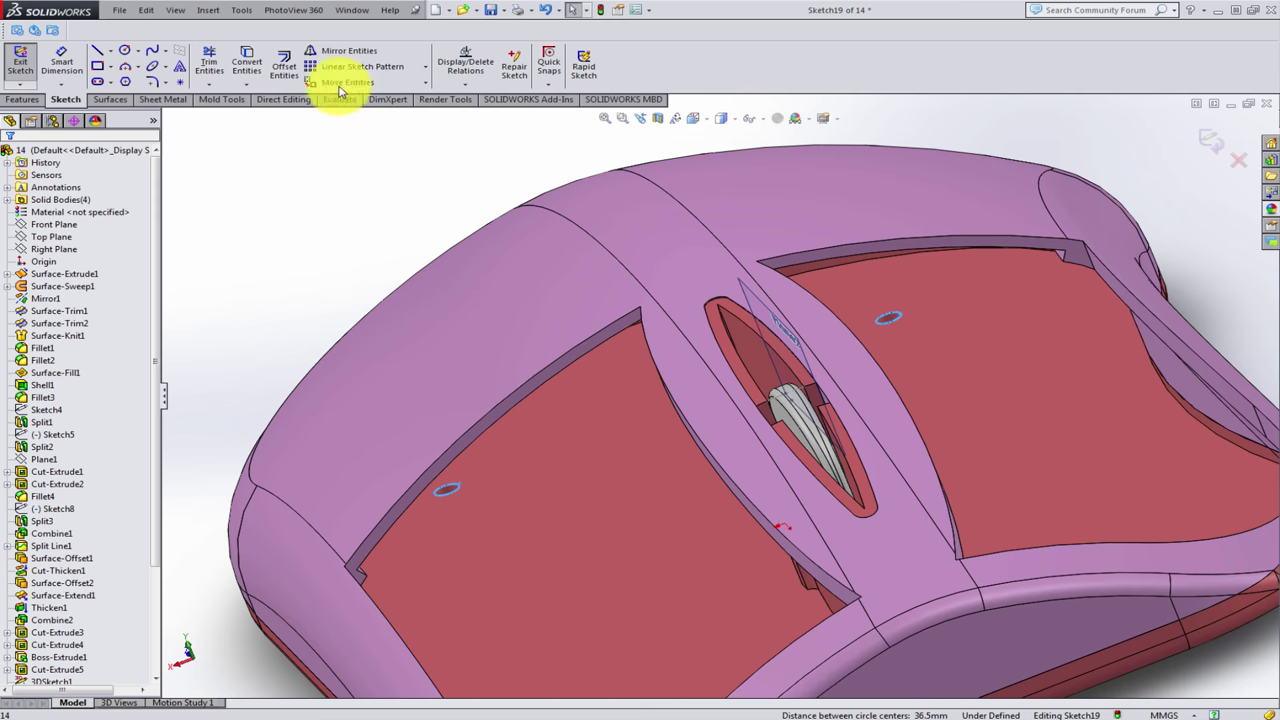
{"action": "left_click", "coordinate": [248, 62]}
{"action": "left_click", "coordinate": [340, 267]}
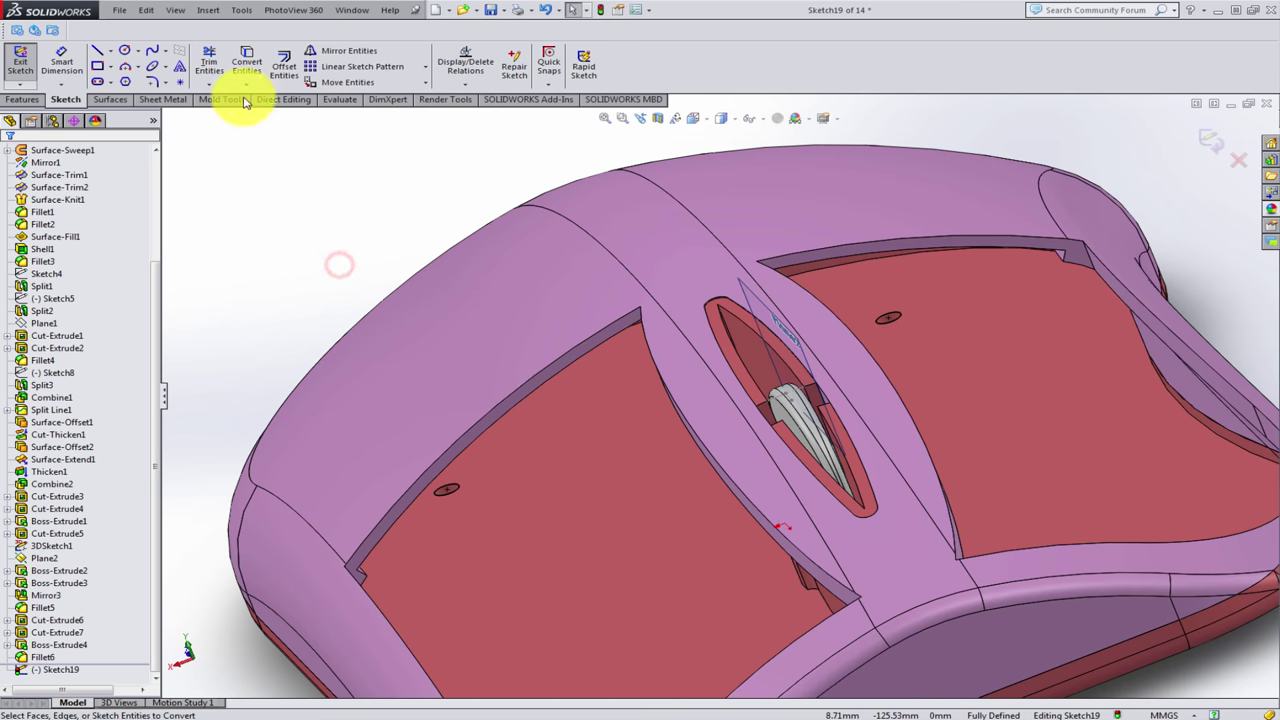
{"action": "left_click", "coordinate": [274, 78]}
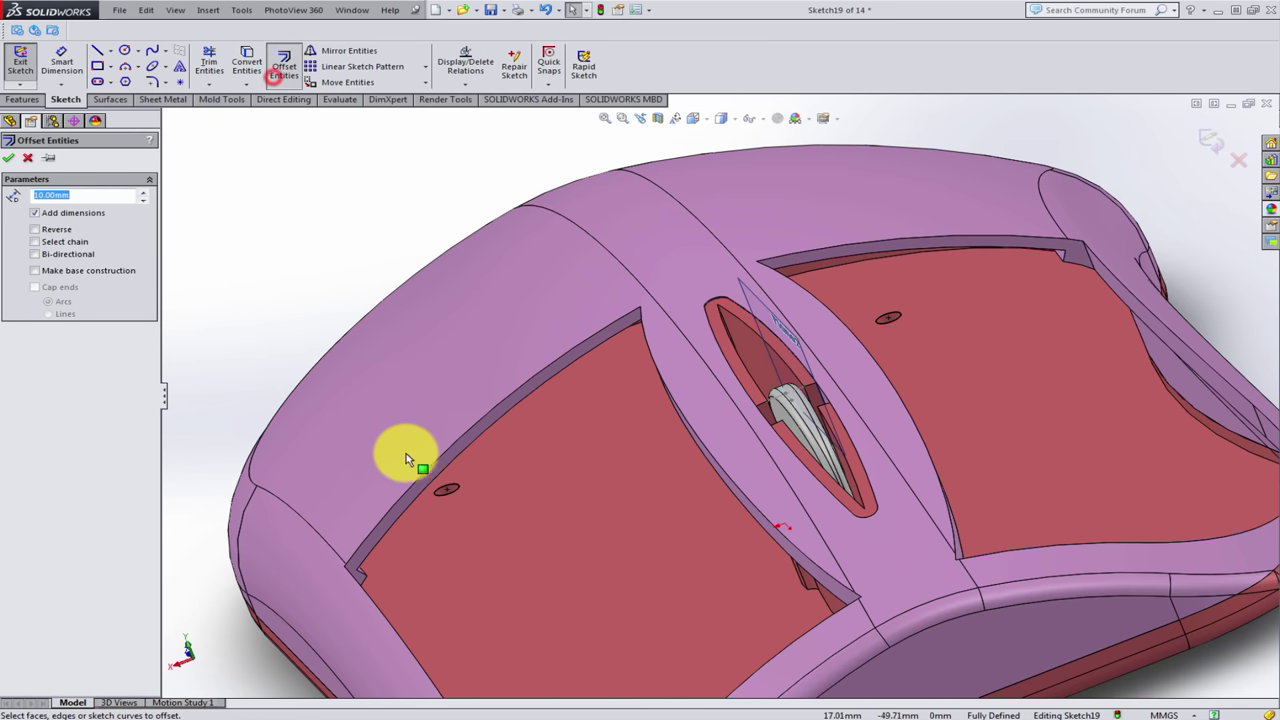
- Create 1.00 mm offset rings around the sketch circles
{"action": "left_click", "coordinate": [446, 498]}
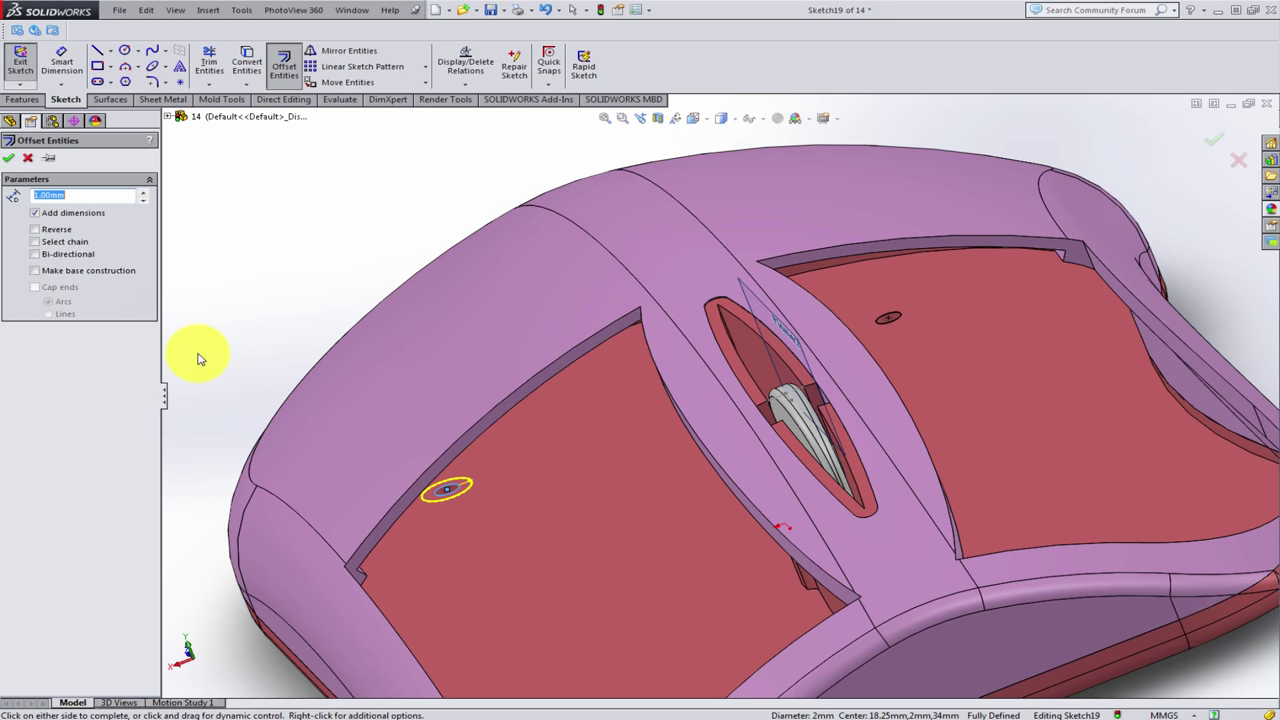
{"action": "left_click", "coordinate": [890, 330]}
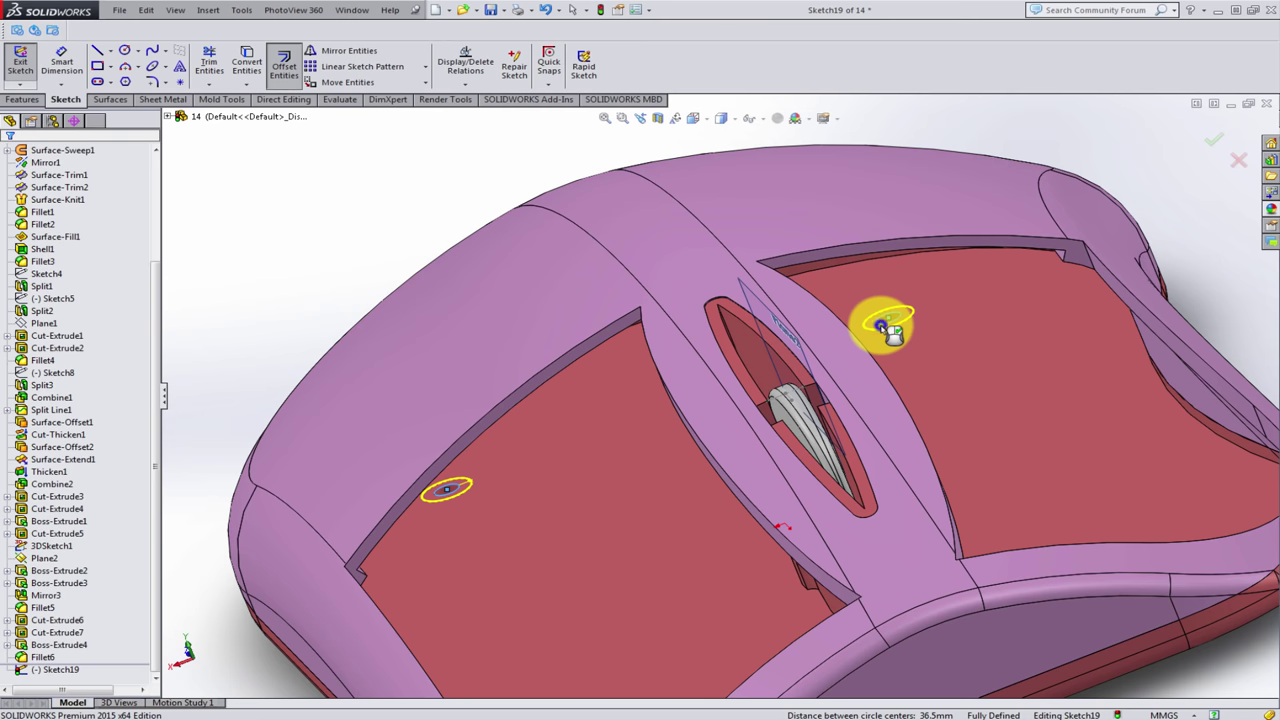
{"action": "mouse_move", "coordinate": [743, 463]}
{"action": "middle_mouse_down"}
{"action": "mouse_move", "coordinate": [729, 477]}
{"action": "mouse_move", "coordinate": [757, 471]}
{"action": "middle_mouse_up"}
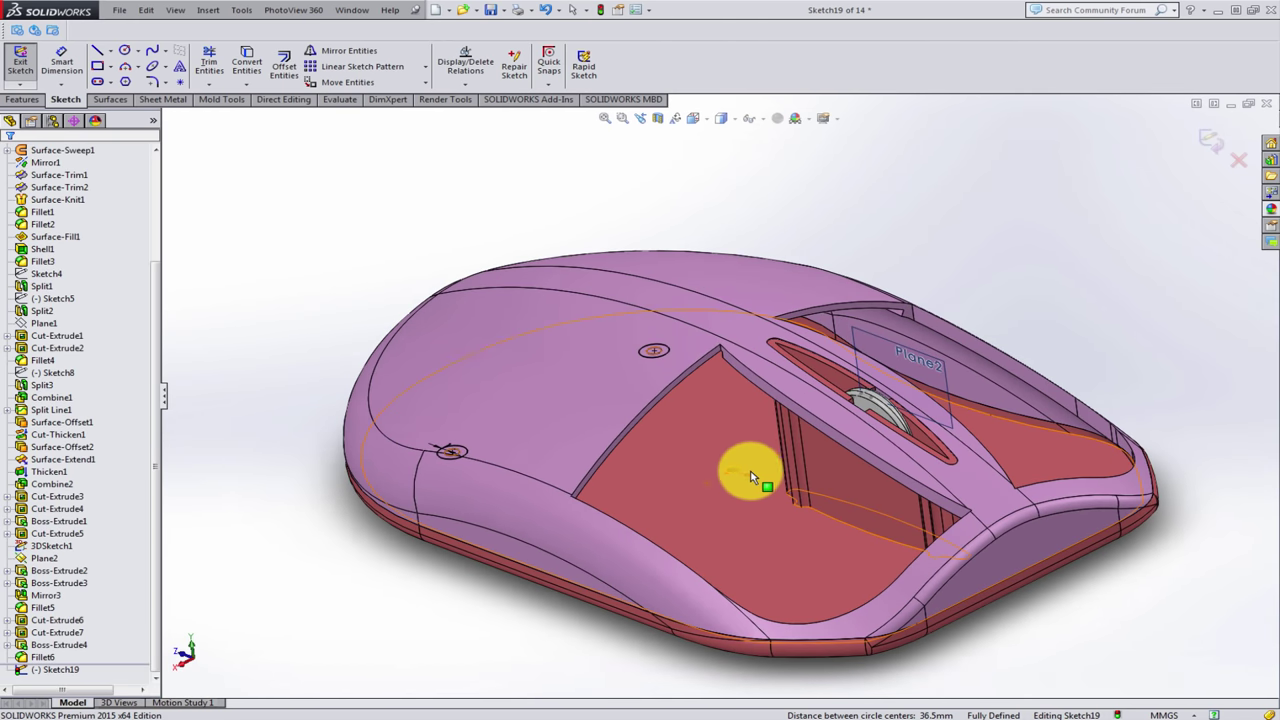
{"action": "scroll", "coordinate": [722, 458], "scroll_direction": "down", "scroll_amount": 5}
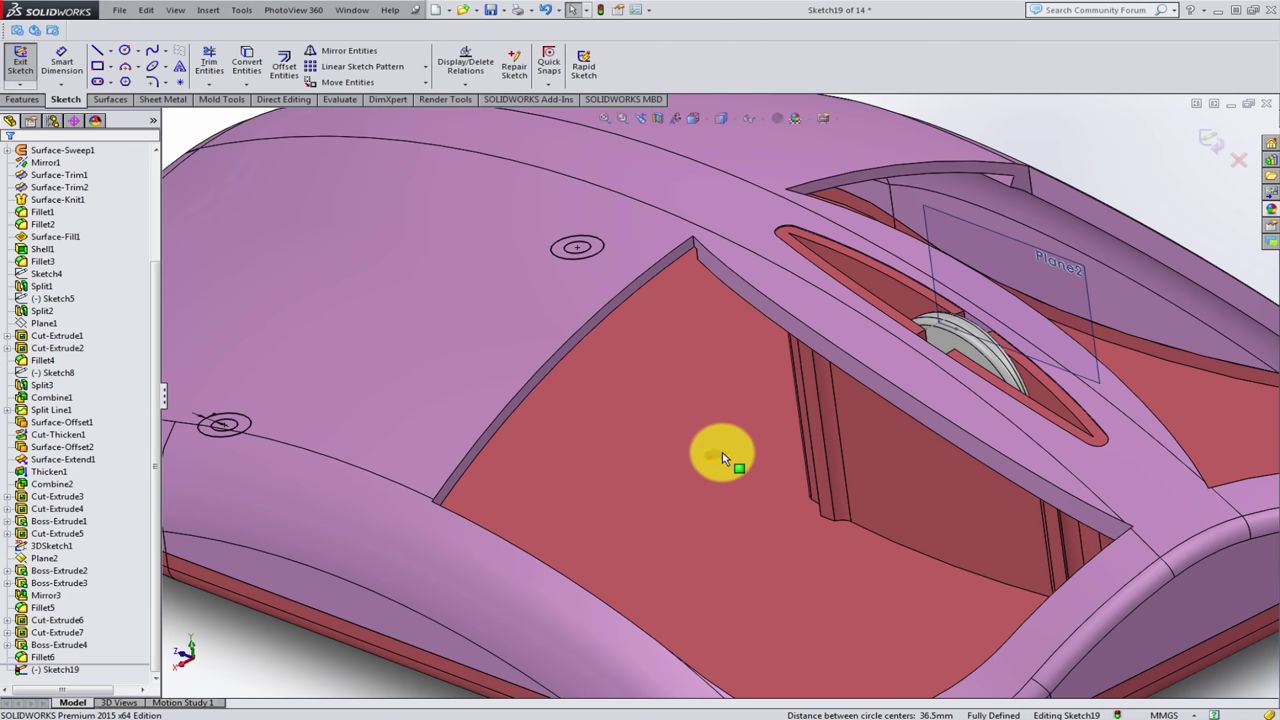
- Add a 1.00 mm offset ring around the small base-floor circle and exit the sketch
{"action": "left_click", "coordinate": [256, 70]}
{"action": "left_click", "coordinate": [283, 68]}
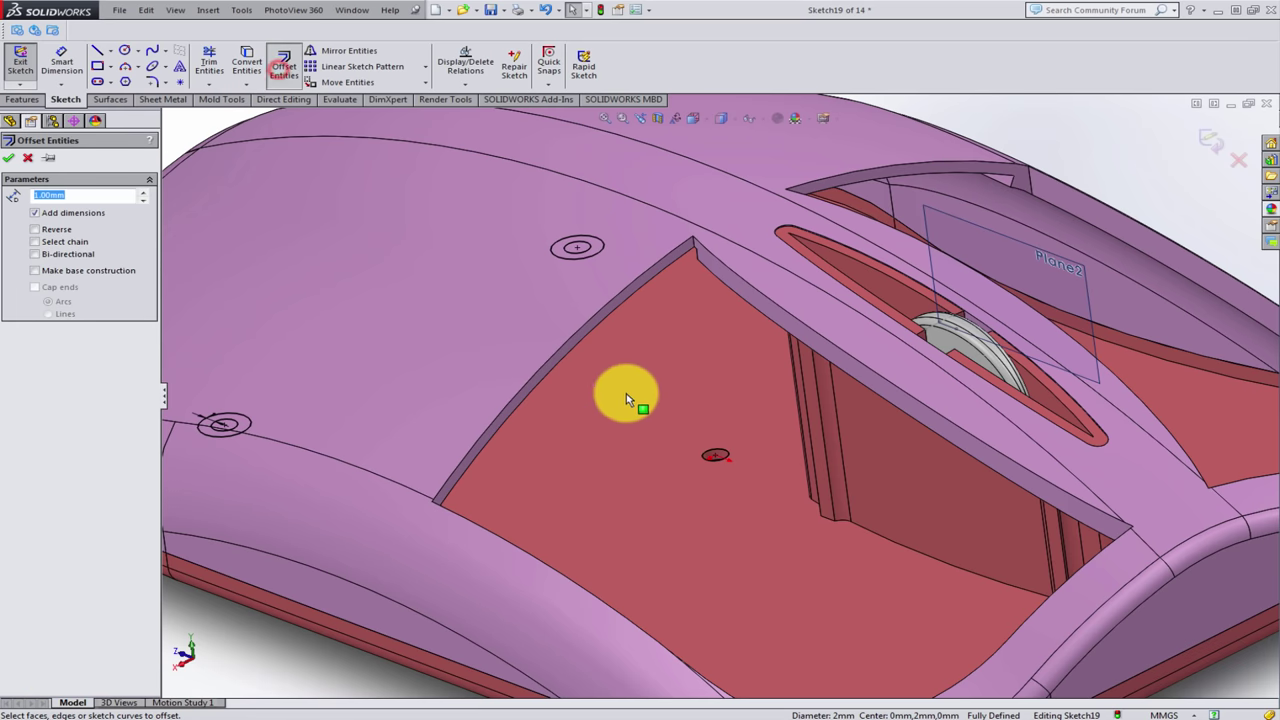
{"action": "left_click", "coordinate": [705, 458]}
{"action": "left_click", "coordinate": [706, 457]}
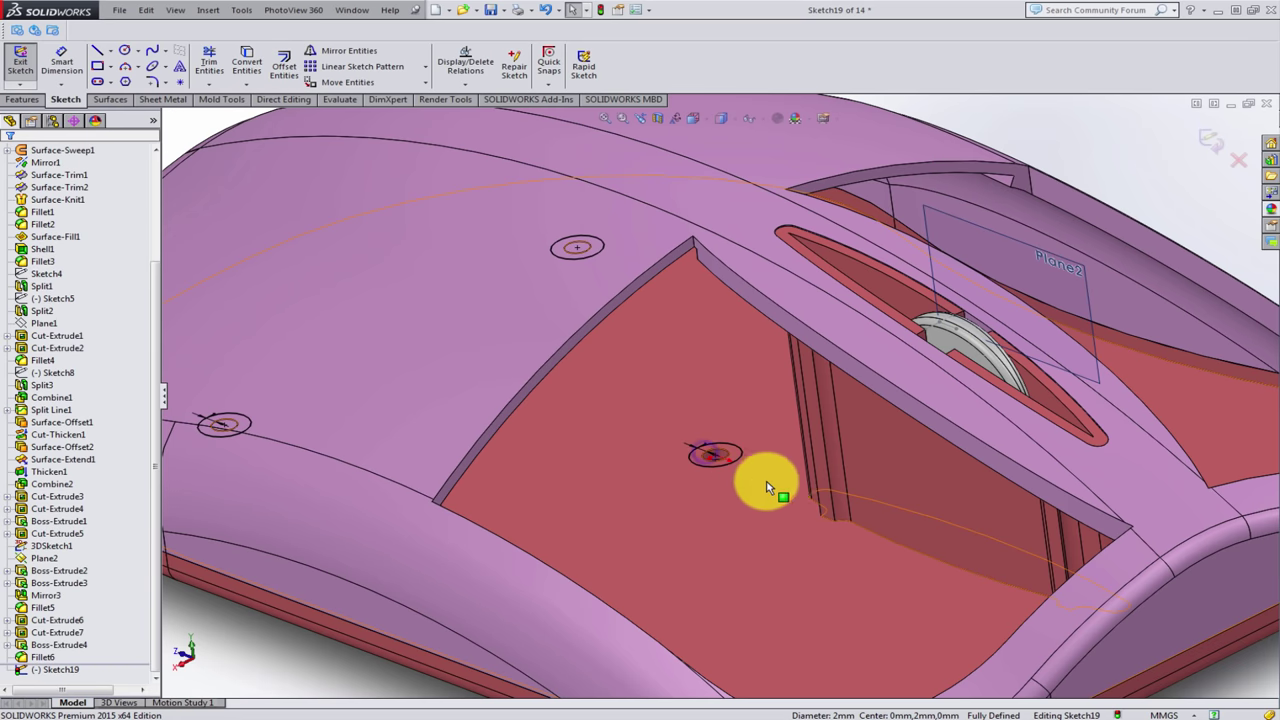
{"action": "left_click", "coordinate": [1208, 140]}
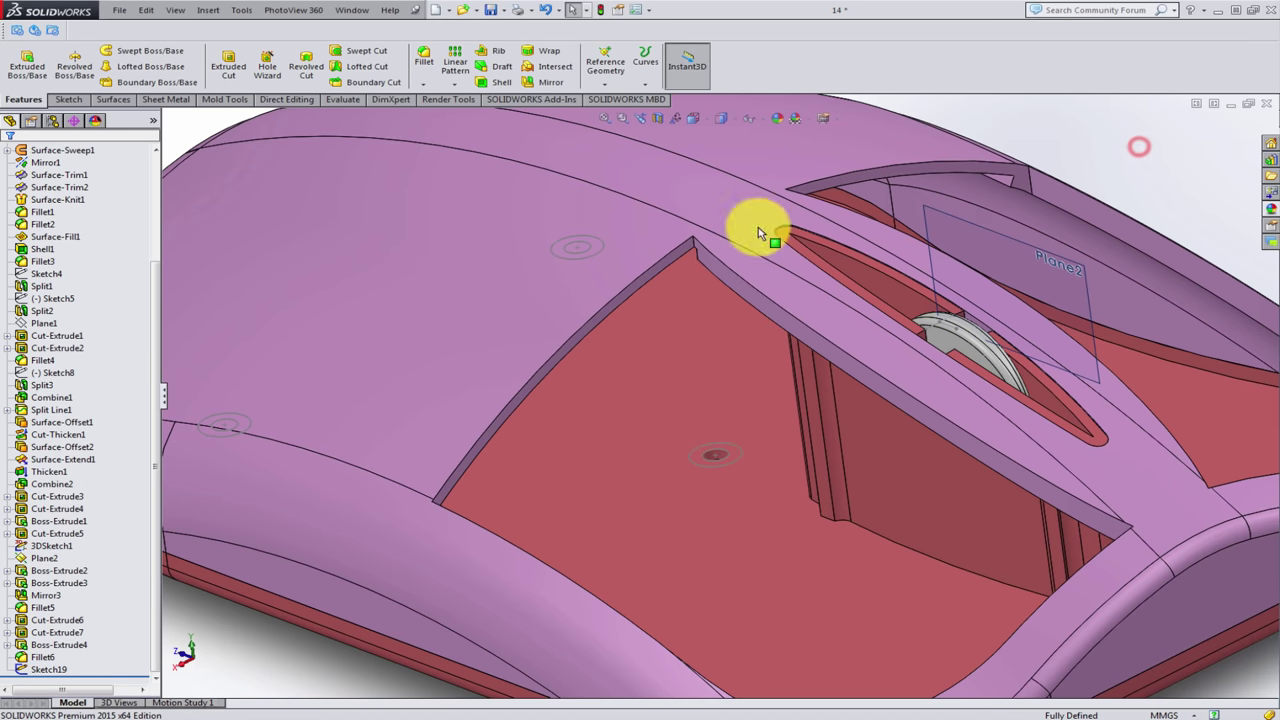
- Boss-extrude Sketch19, selecting its post circle contours and ring region as the extruded contours
{"action": "left_click", "coordinate": [27, 62]}
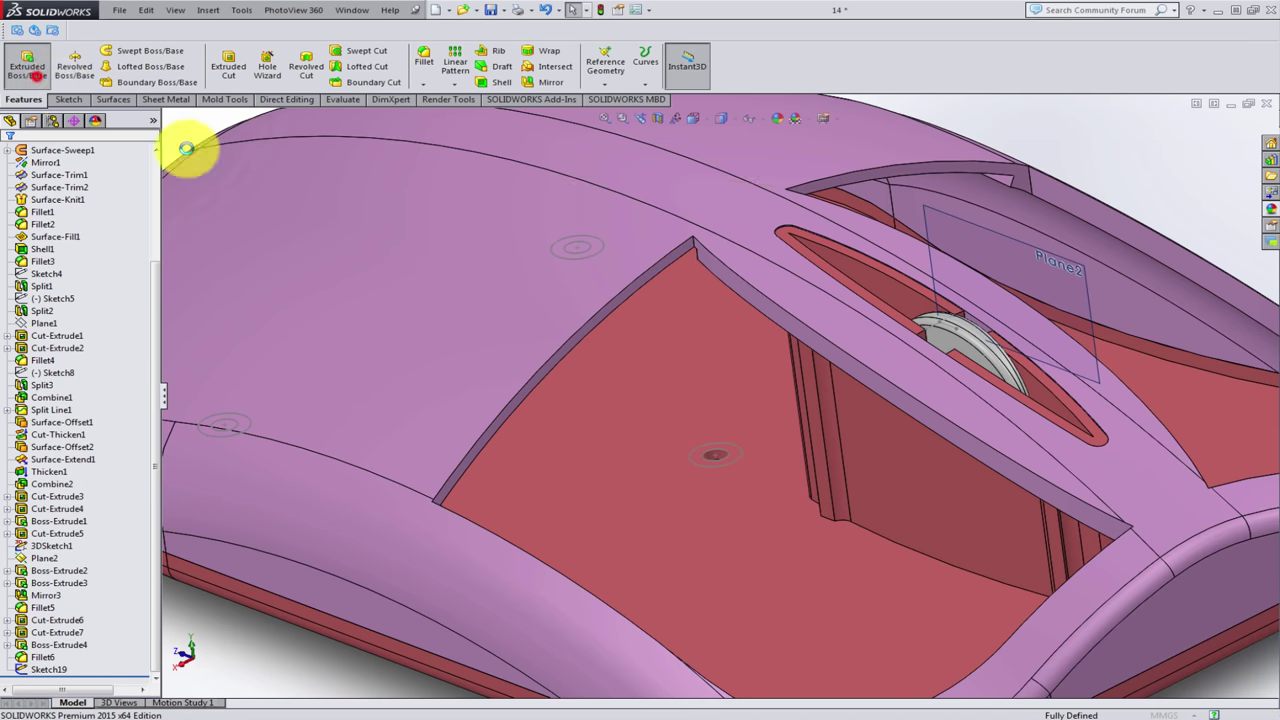
{"action": "left_click", "coordinate": [716, 446]}
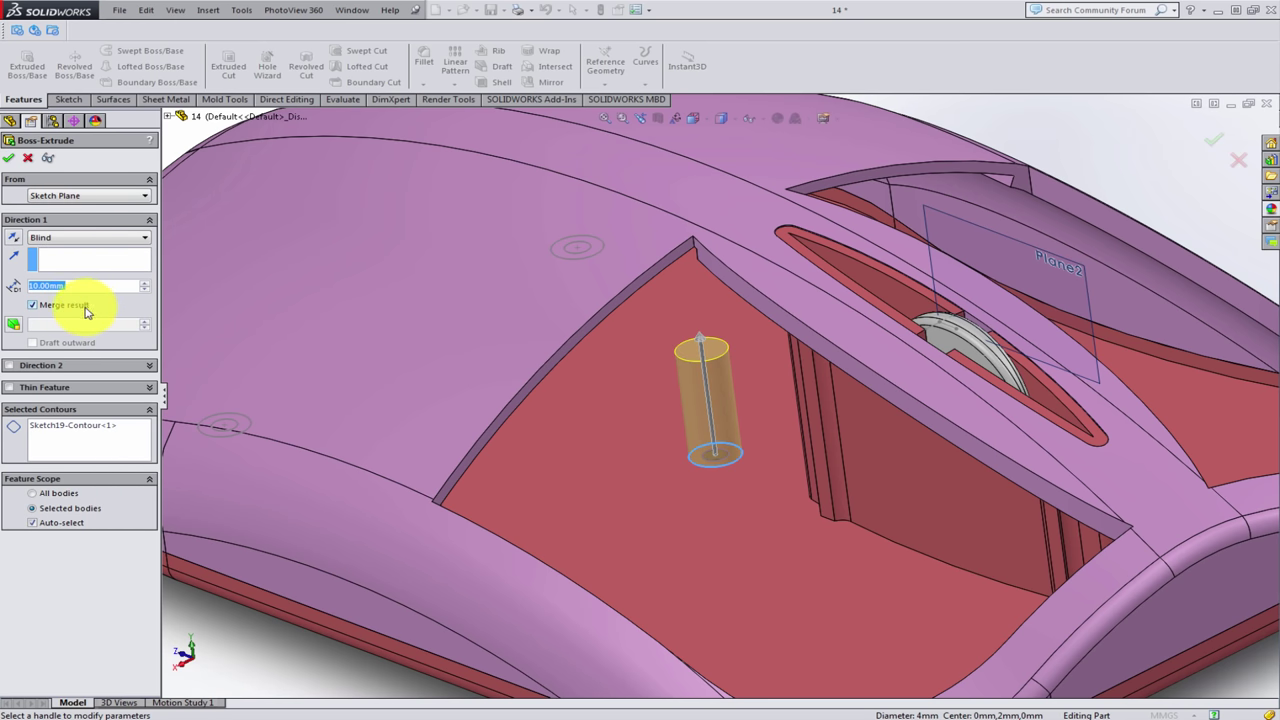
{"action": "left_click", "coordinate": [71, 441]}
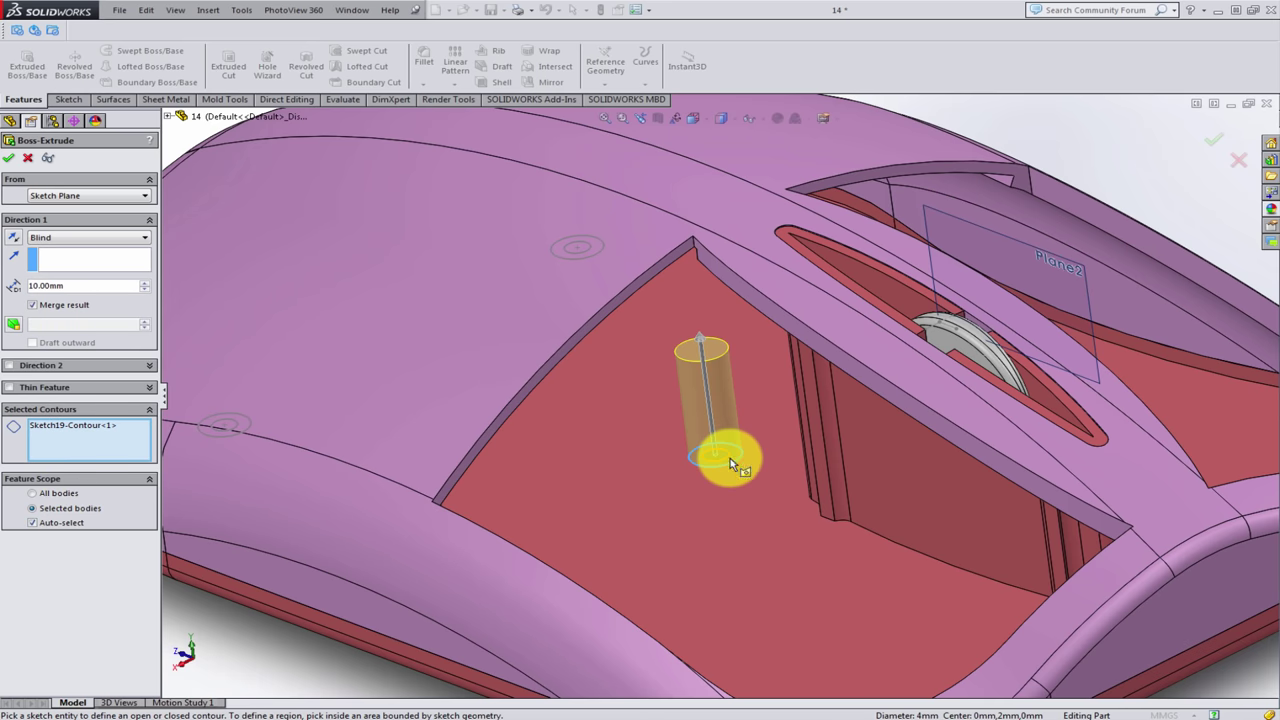
{"action": "left_click", "coordinate": [729, 456]}
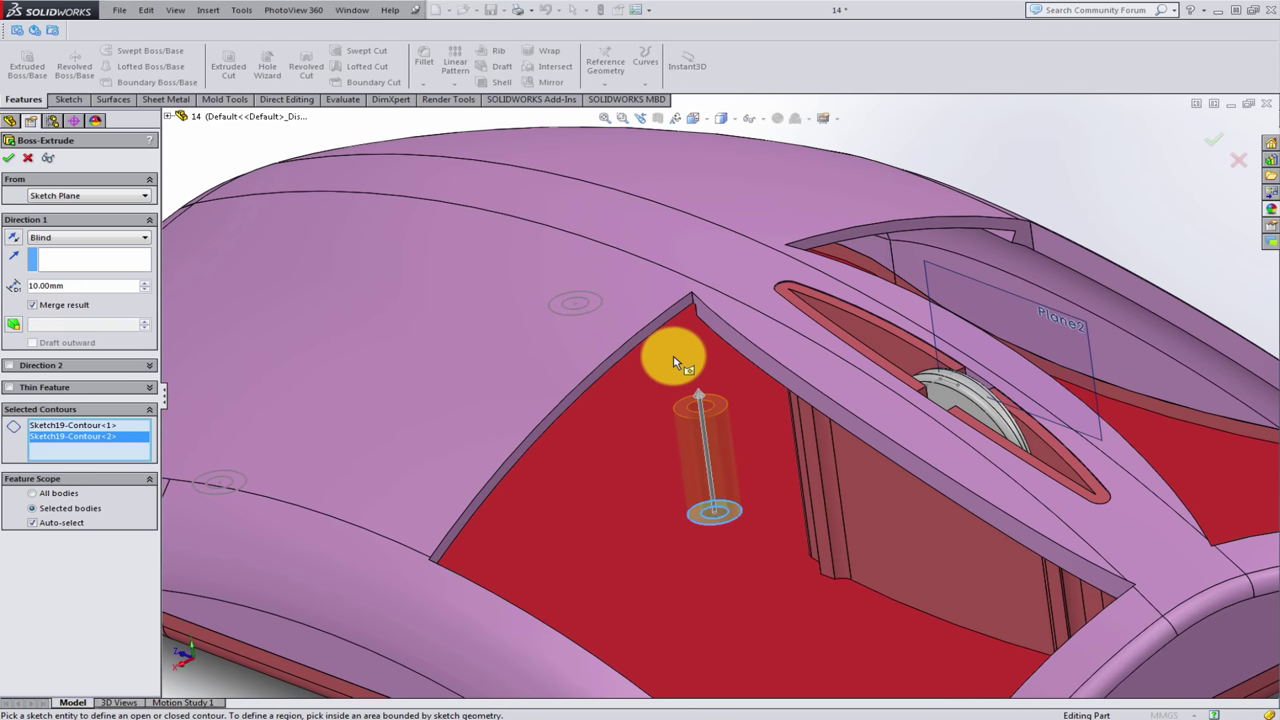
{"action": "left_click", "coordinate": [662, 375]}
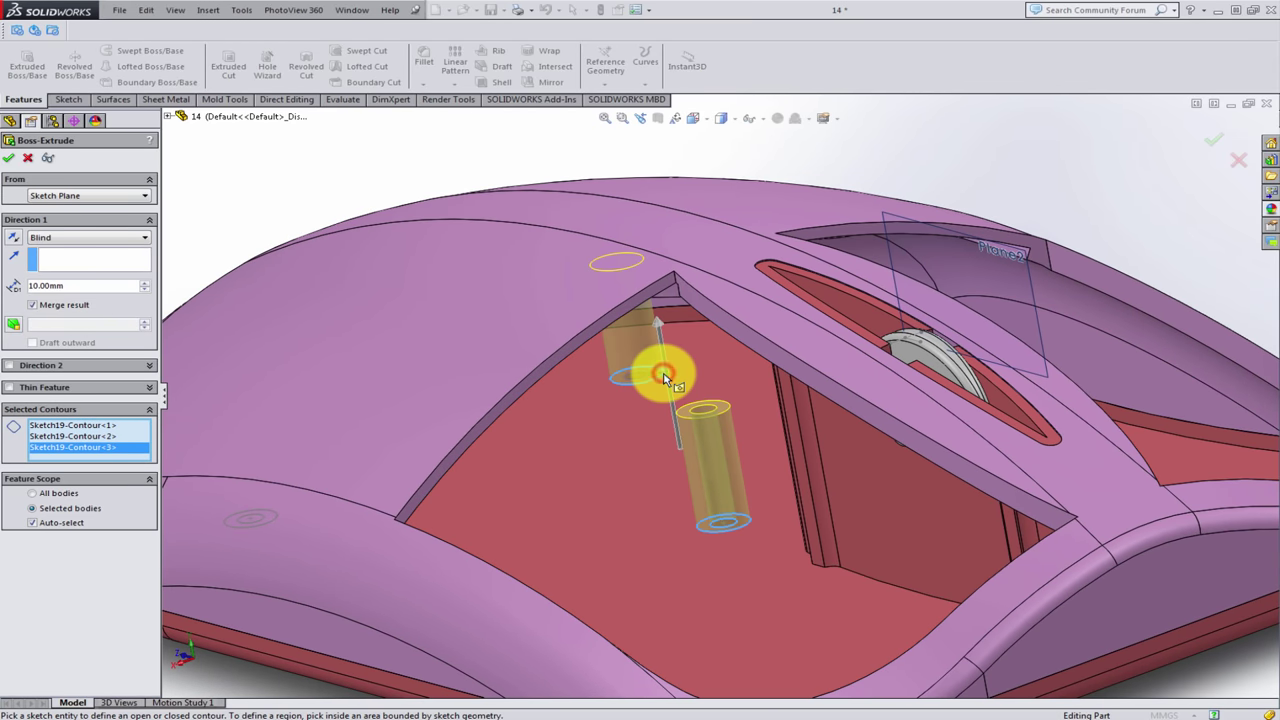
{"action": "left_click", "coordinate": [638, 370]}
{"action": "mouse_move", "coordinate": [528, 468]}
{"action": "middle_mouse_down"}
{"action": "mouse_move", "coordinate": [457, 500]}
{"action": "mouse_move", "coordinate": [300, 508]}
{"action": "middle_mouse_up"}
{"action": "scroll", "coordinate": [305, 490], "scroll_direction": "down", "scroll_amount": 3}
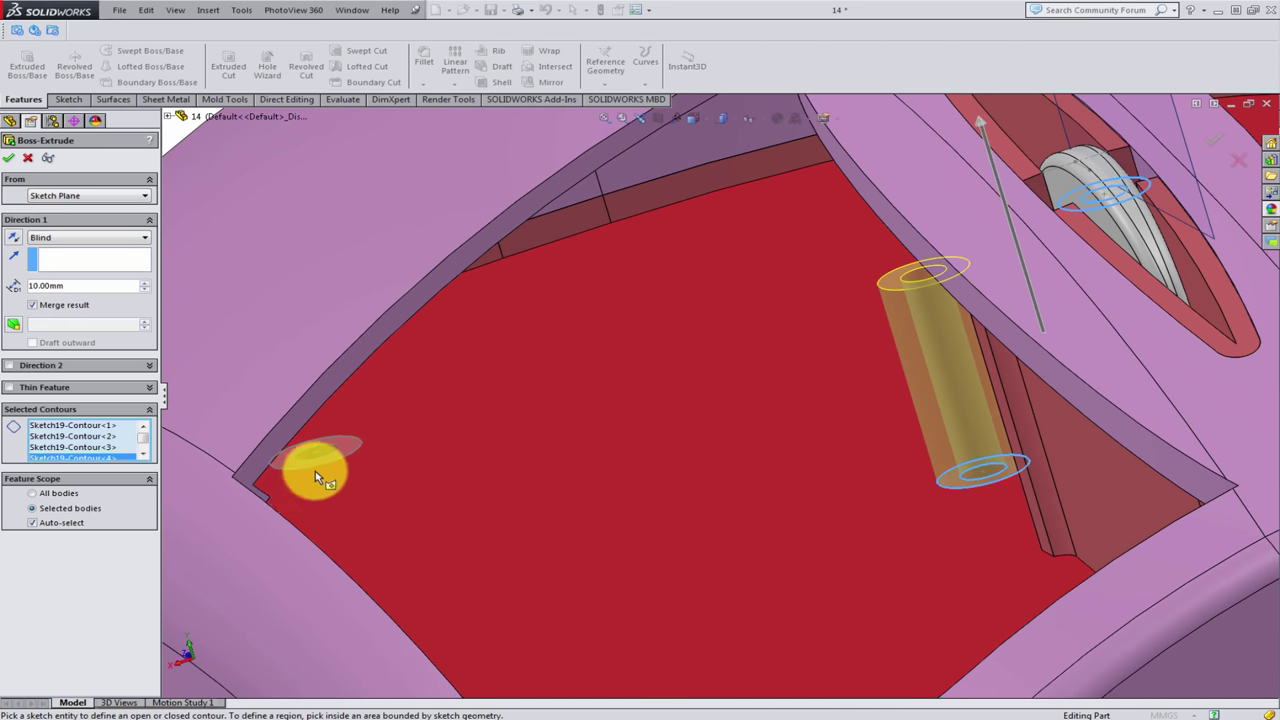
{"action": "scroll", "coordinate": [316, 471], "scroll_direction": "down", "scroll_amount": 2}
{"action": "left_click", "coordinate": [318, 465]}
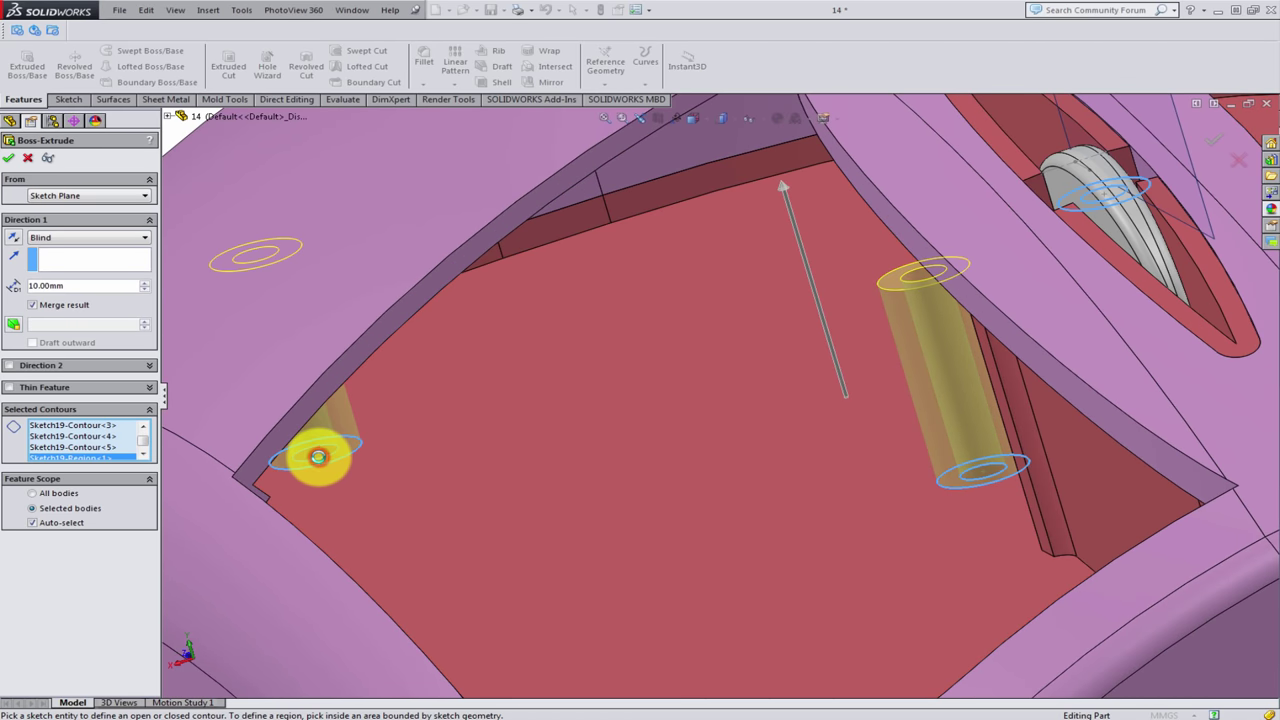
{"action": "left_click", "coordinate": [314, 449]}
{"action": "left_click", "coordinate": [78, 239]}
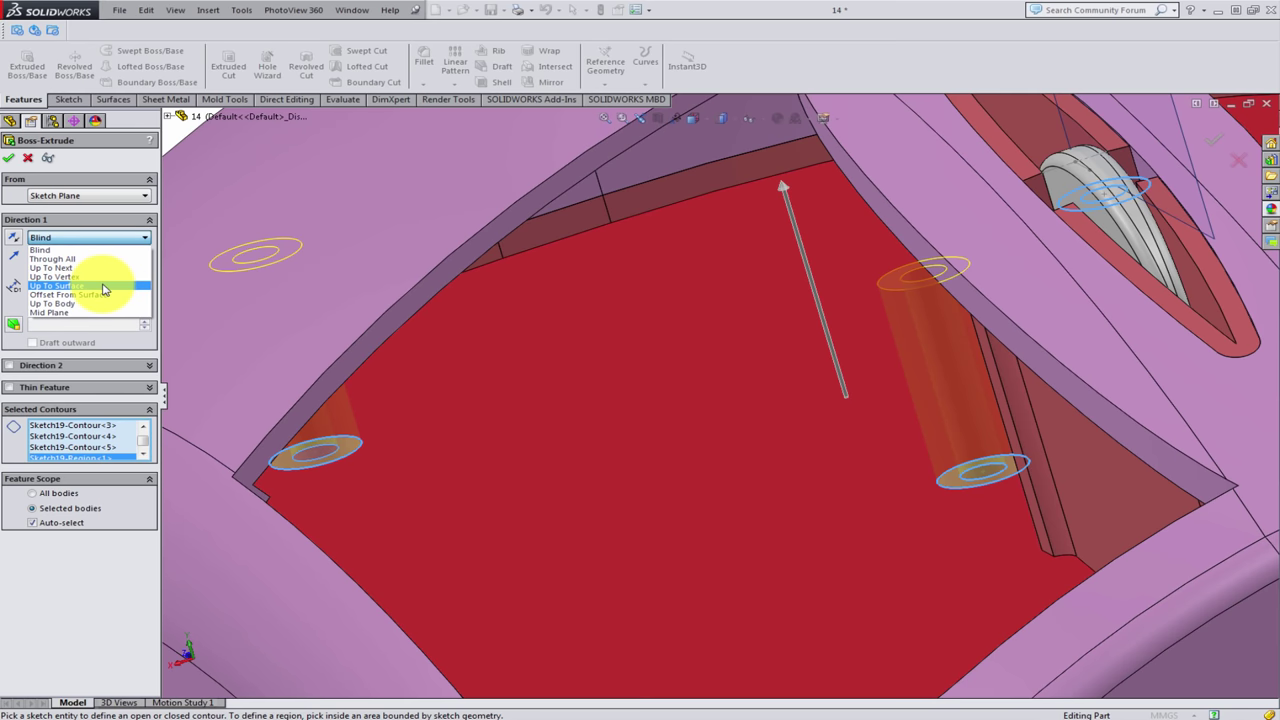
- Set the post extrusion's end condition to Up To Next
{"action": "left_click", "coordinate": [104, 289]}
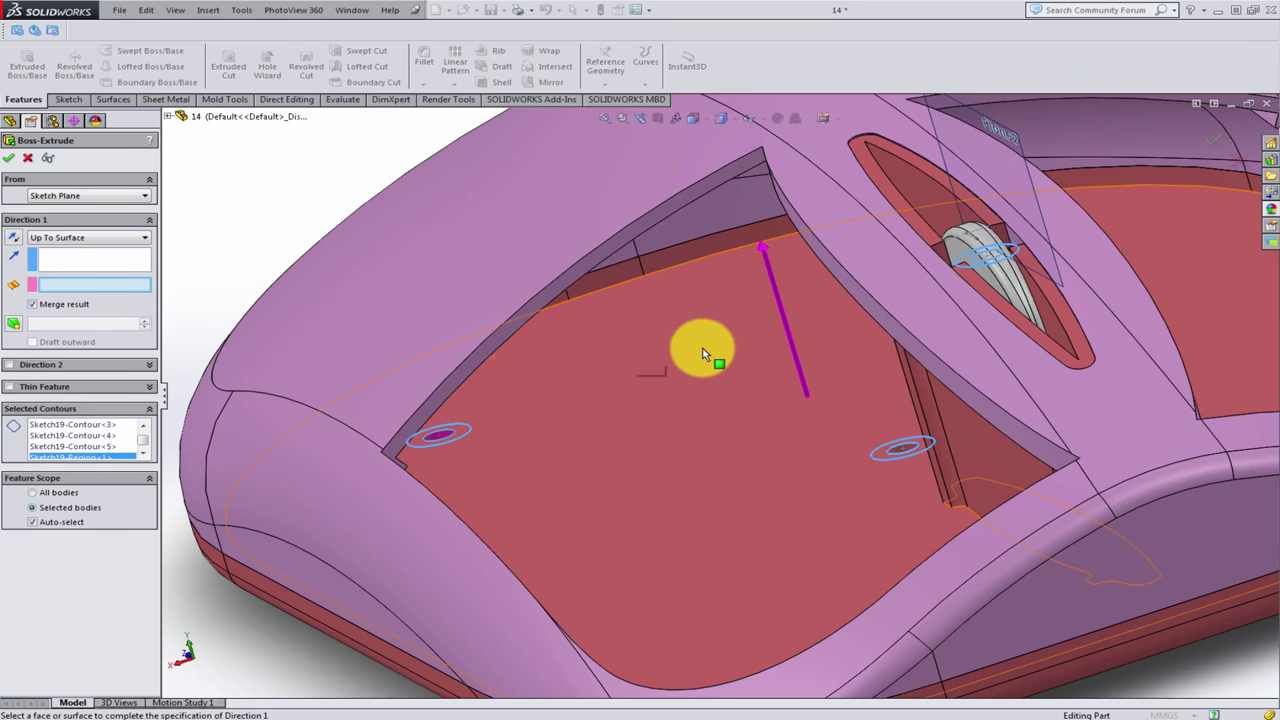
{"action": "key", "text": "f"}
{"action": "mouse_move", "coordinate": [791, 337]}
{"action": "middle_mouse_down"}
{"action": "mouse_move", "coordinate": [808, 277]}
{"action": "mouse_move", "coordinate": [747, 292]}
{"action": "mouse_move", "coordinate": [752, 334]}
{"action": "middle_mouse_up"}
{"action": "left_click", "coordinate": [747, 292]}
{"action": "scroll", "coordinate": [756, 295], "scroll_direction": "down", "scroll_amount": 3}
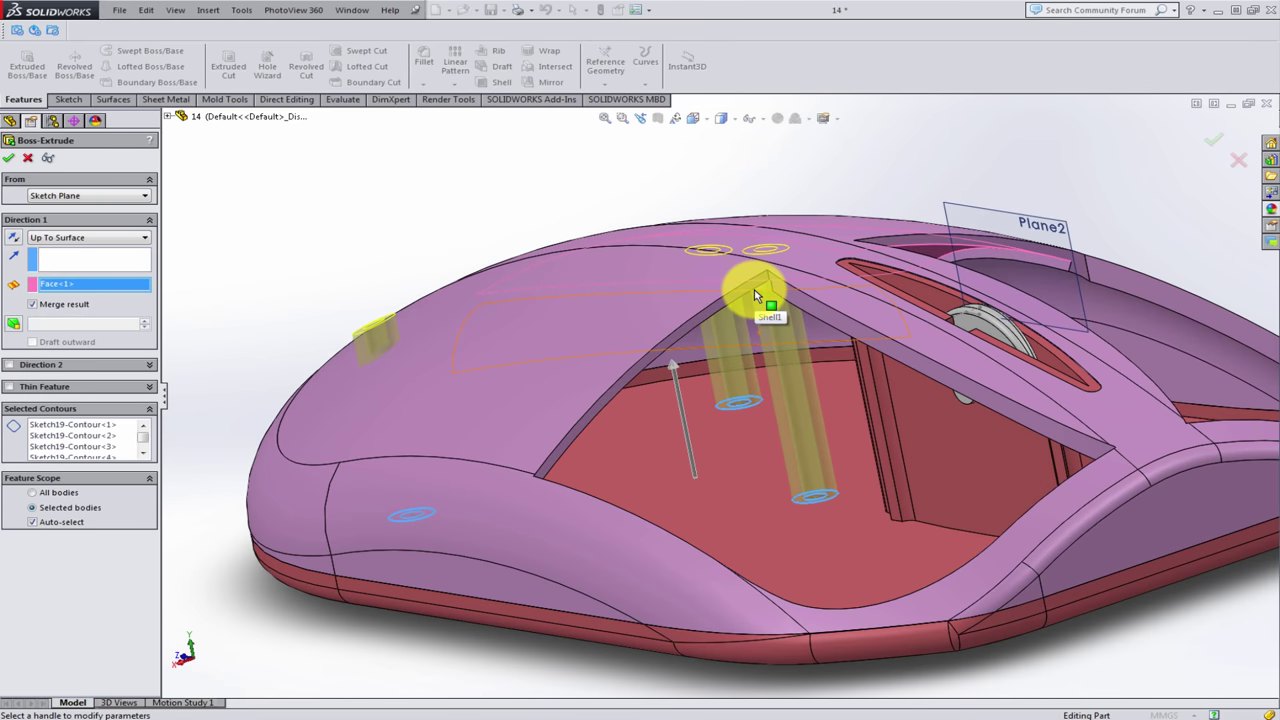
{"action": "mouse_move", "coordinate": [643, 349]}
{"action": "middle_mouse_down"}
{"action": "mouse_move", "coordinate": [600, 349]}
{"action": "mouse_move", "coordinate": [589, 327]}
{"action": "middle_mouse_up"}
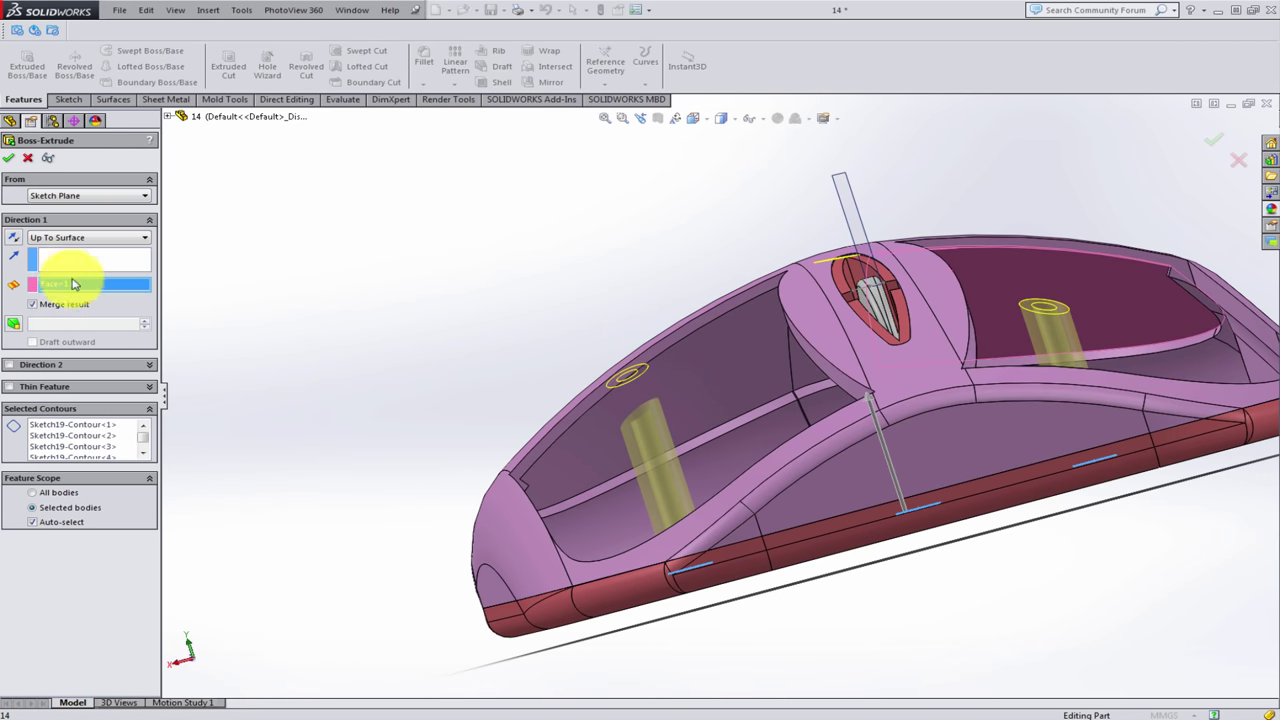
{"action": "left_click", "coordinate": [72, 283]}
{"action": "left_click", "coordinate": [674, 381]}
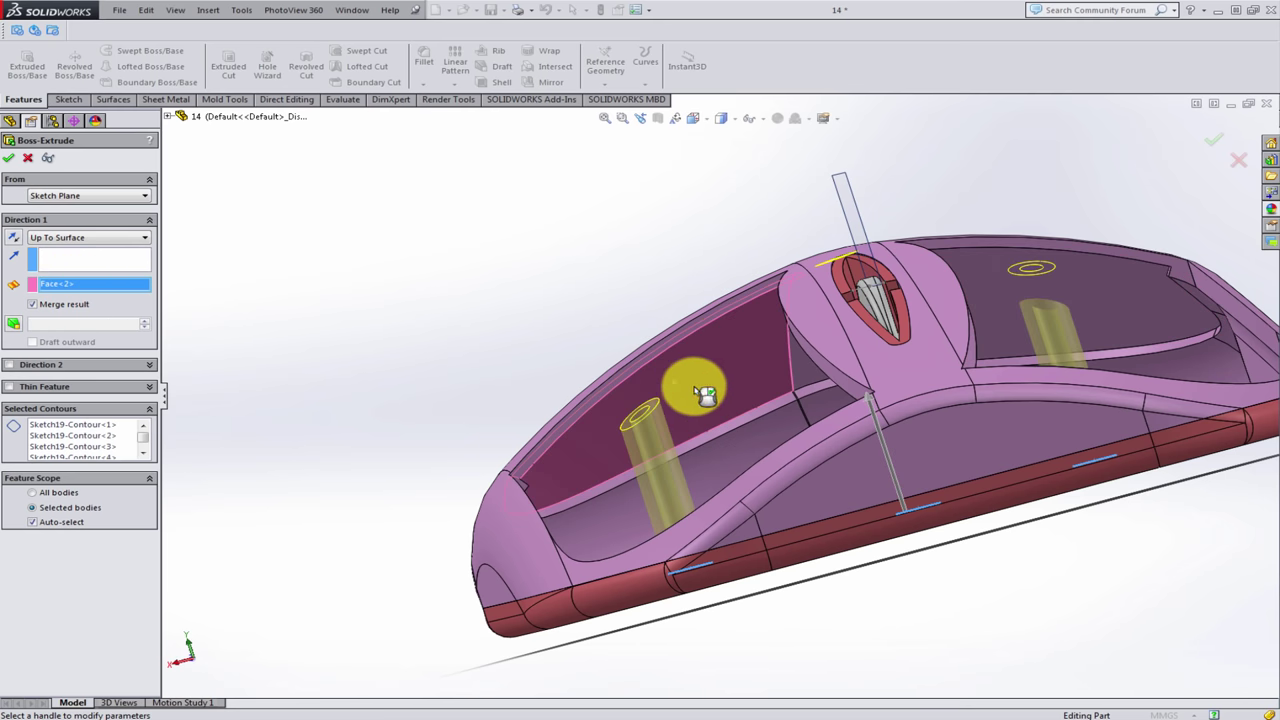
{"action": "mouse_move", "coordinate": [686, 383]}
{"action": "middle_mouse_down"}
{"action": "mouse_move", "coordinate": [731, 390]}
{"action": "mouse_move", "coordinate": [773, 428]}
{"action": "mouse_move", "coordinate": [766, 414]}
{"action": "mouse_move", "coordinate": [749, 423]}
{"action": "middle_mouse_up"}
{"action": "left_click", "coordinate": [97, 241]}
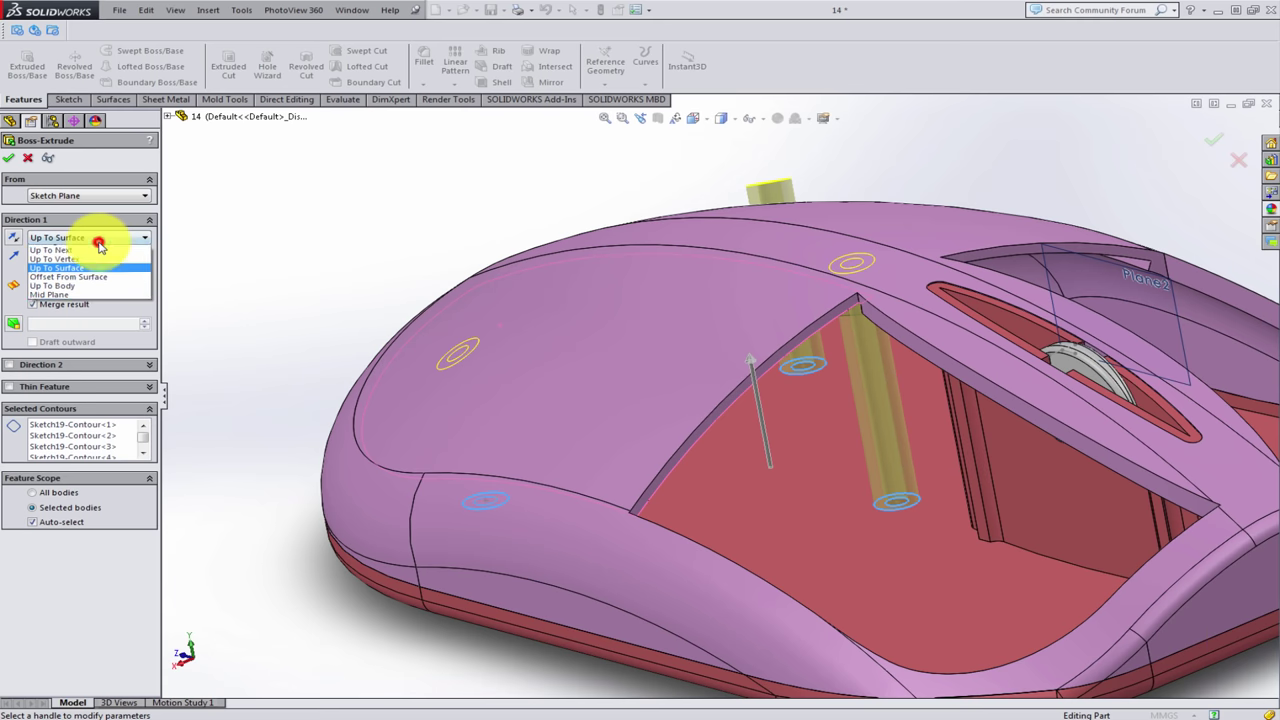
{"action": "left_click", "coordinate": [110, 270]}
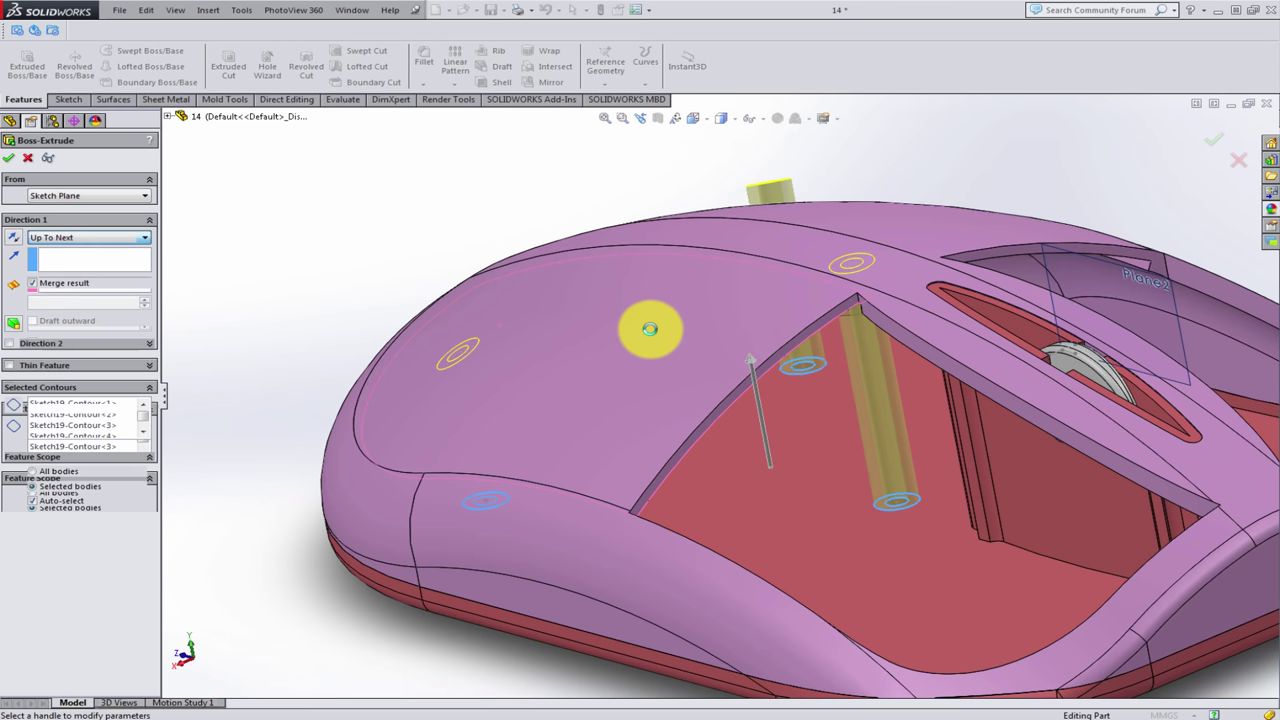
{"action": "mouse_move", "coordinate": [691, 357]}
{"action": "middle_mouse_down"}
{"action": "mouse_move", "coordinate": [640, 309]}
{"action": "mouse_move", "coordinate": [691, 284]}
{"action": "mouse_move", "coordinate": [709, 365]}
{"action": "middle_mouse_up"}
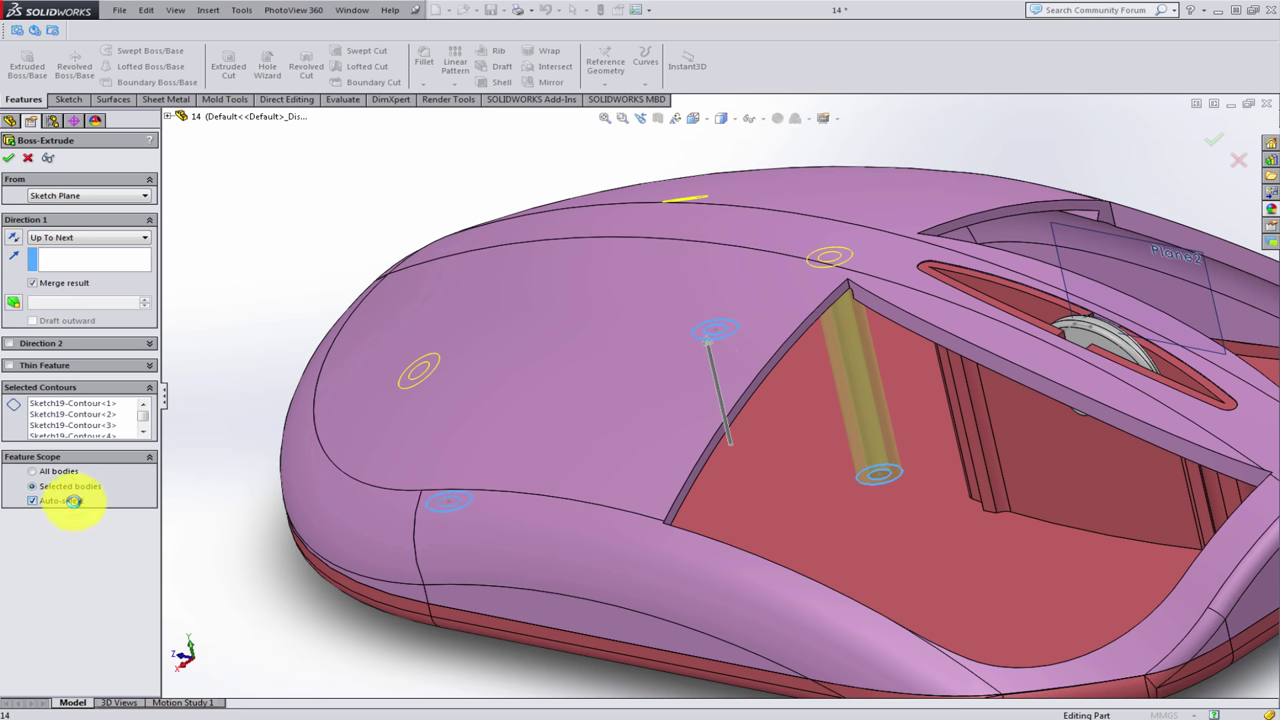
- Limit the feature scope to the Fillet6 base body and confirm Boss-Extrude5
{"action": "left_click", "coordinate": [73, 500]}
{"action": "left_click", "coordinate": [964, 526]}
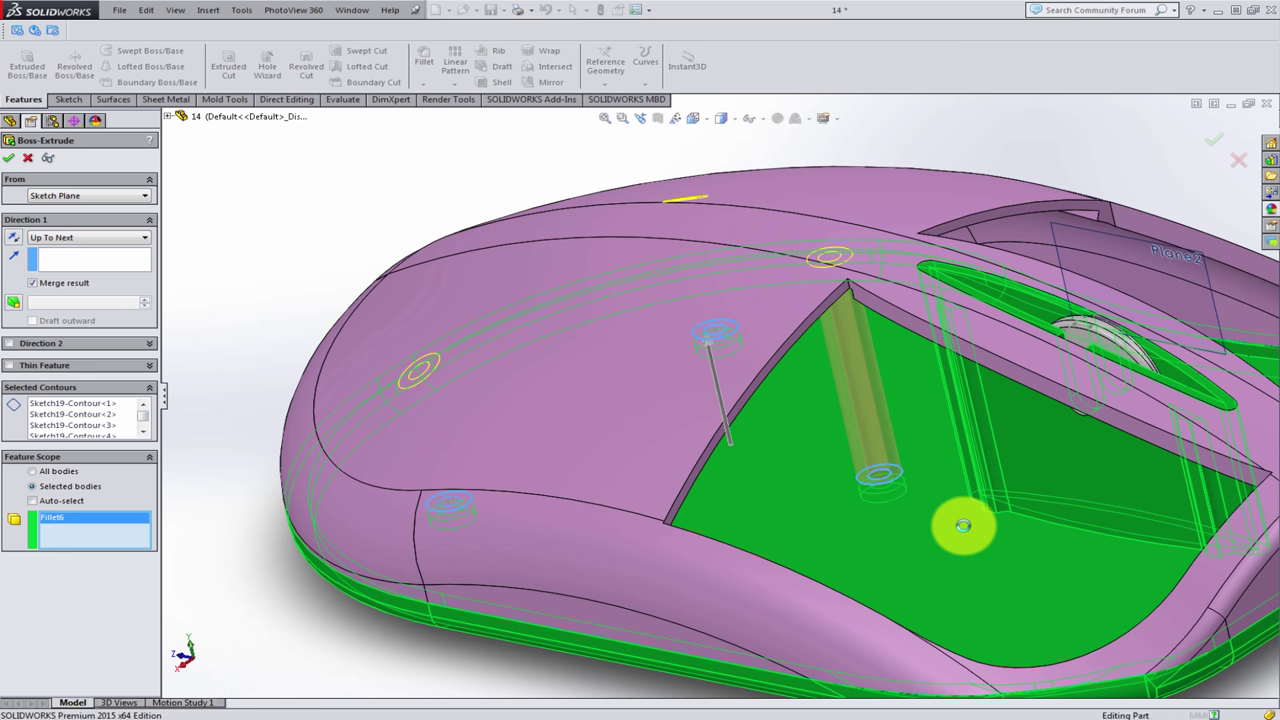
{"action": "key", "text": "Return"}
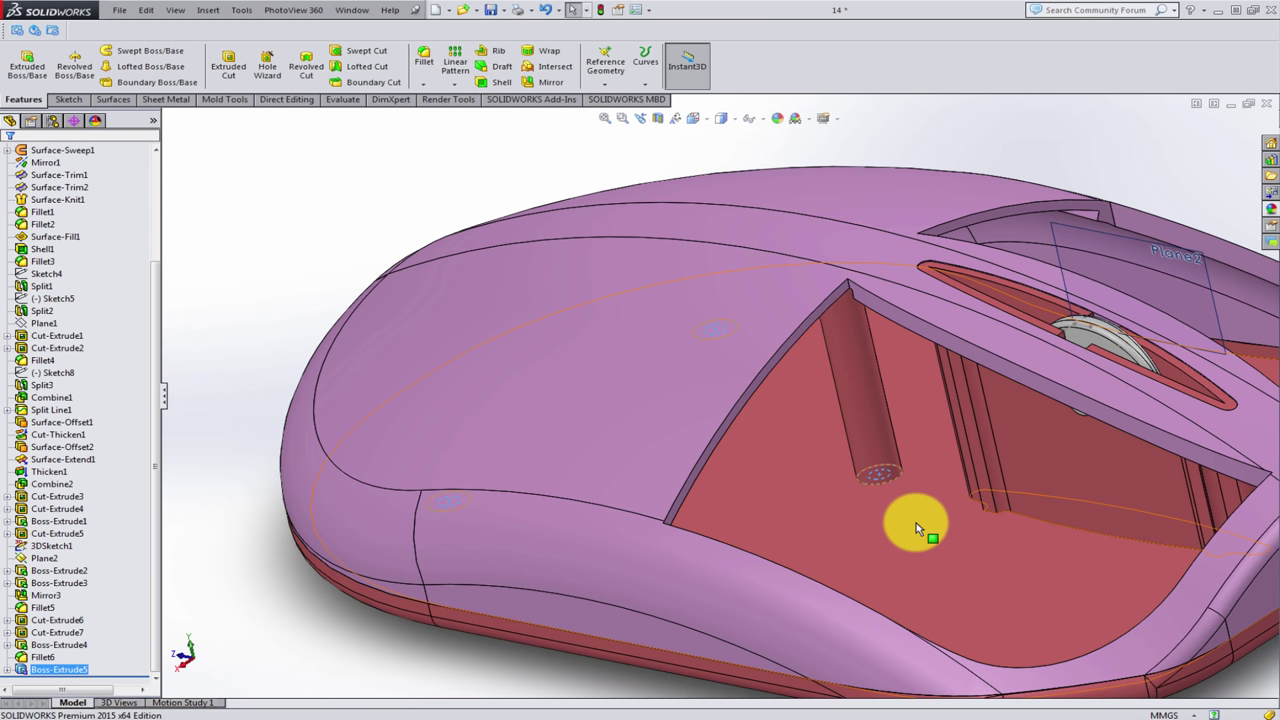
- Hide the top shell body to expose the new posts on the base
{"action": "scroll", "coordinate": [915, 522], "scroll_direction": "up", "scroll_amount": 3}
{"action": "middle_click_drag", "start_coordinate": [707, 621], "coordinate": [765, 399]}
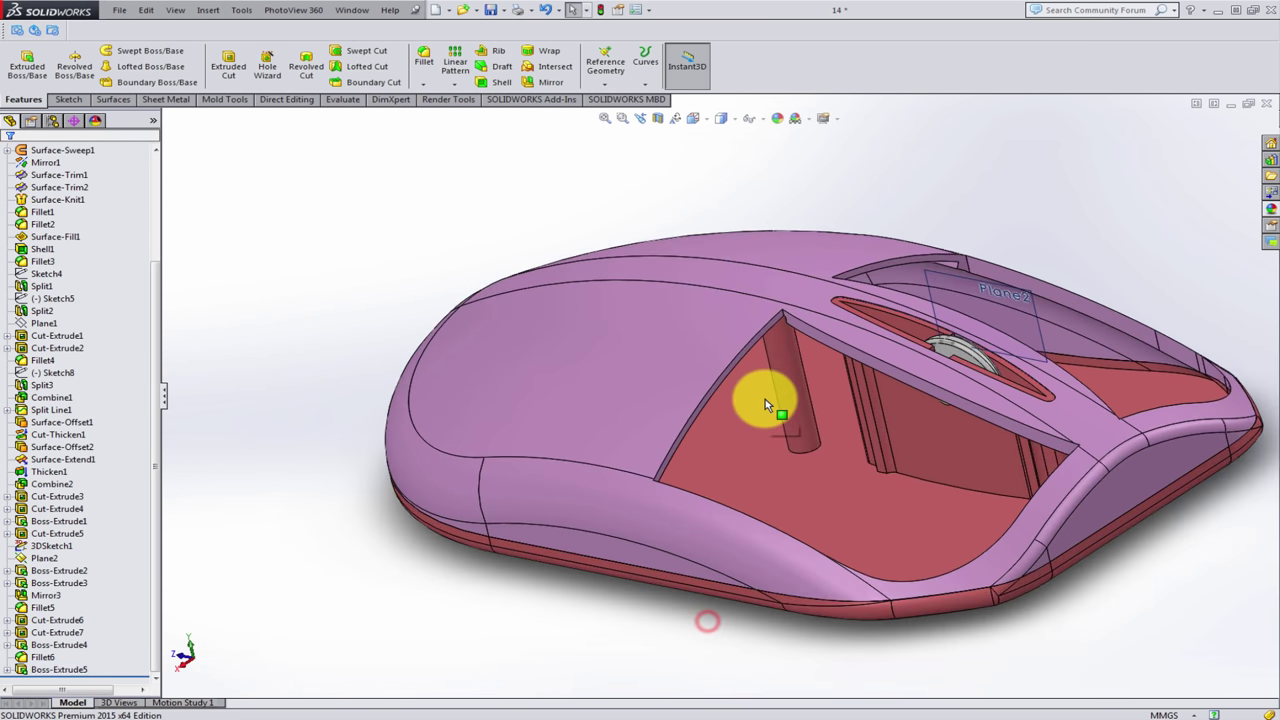
{"action": "left_click", "coordinate": [697, 327]}
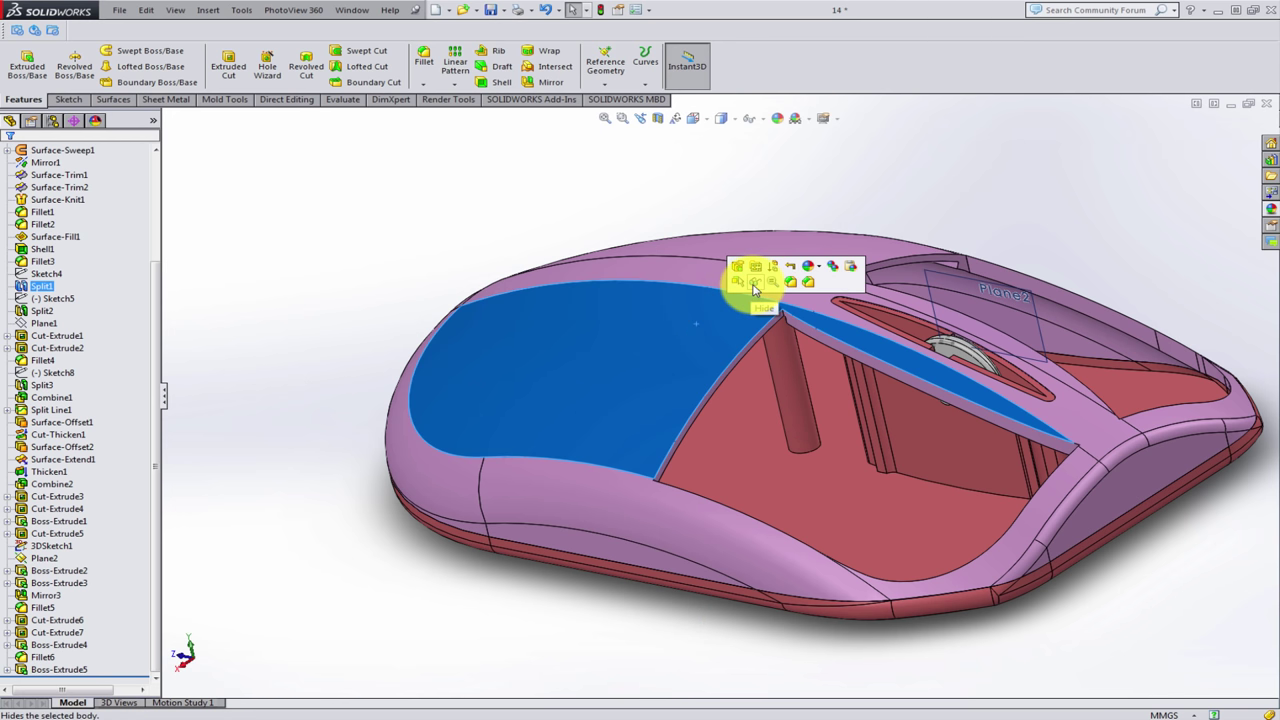
{"action": "left_click", "coordinate": [754, 289]}
{"action": "left_click", "coordinate": [285, 305]}
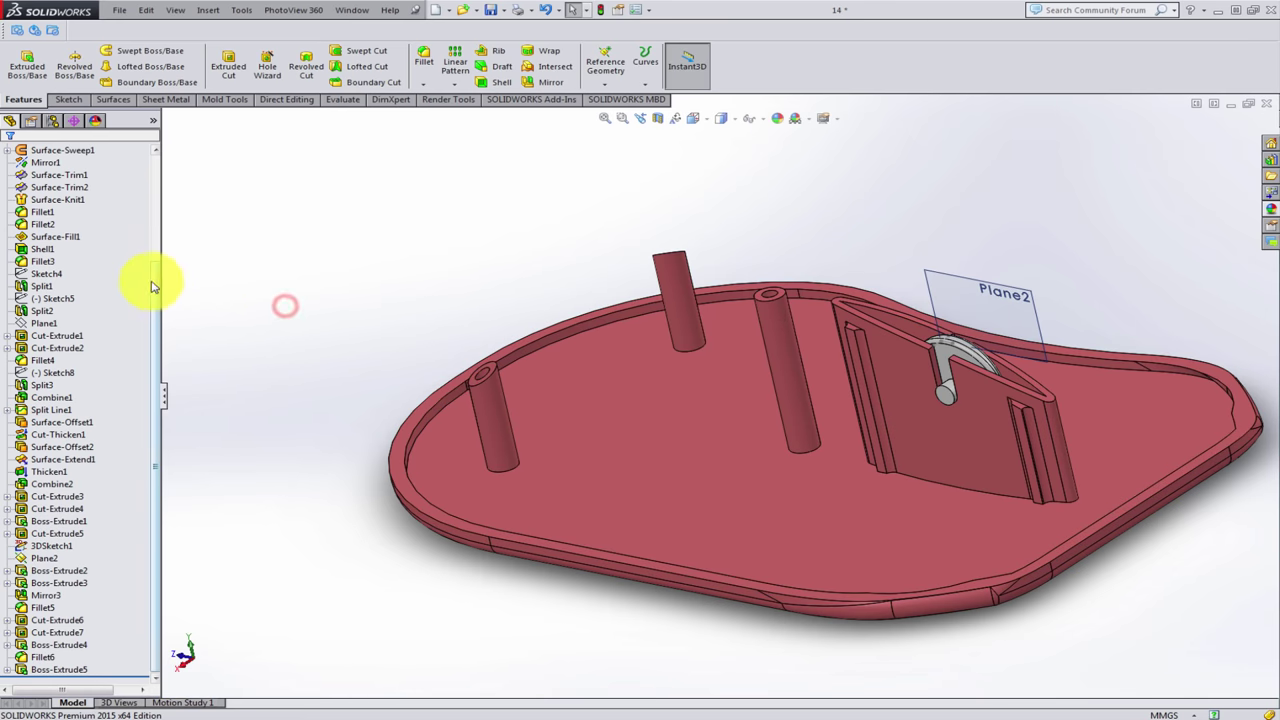
- Show the Cut-Extrude7[1] top shell body again and select Boss-Extrude5
{"action": "left_click_drag", "start_coordinate": [152, 287], "coordinate": [157, 177]}
{"action": "left_click", "coordinate": [8, 200]}
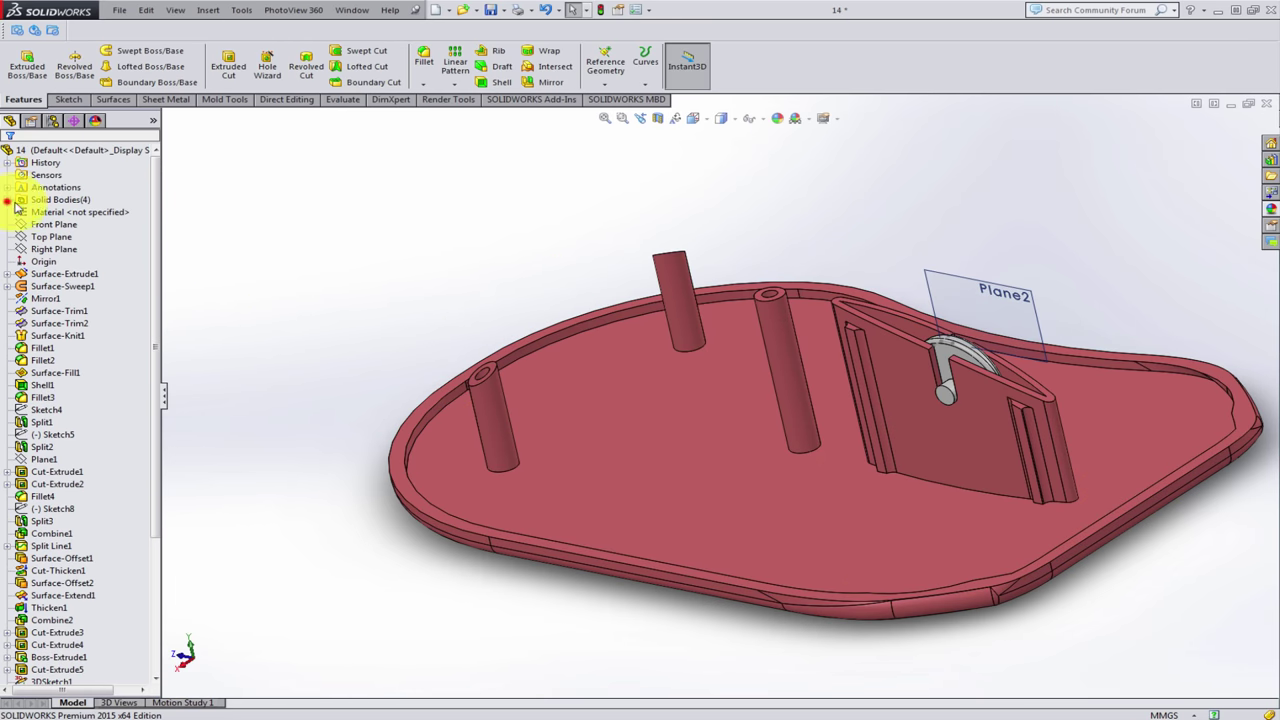
{"action": "left_click", "coordinate": [70, 212]}
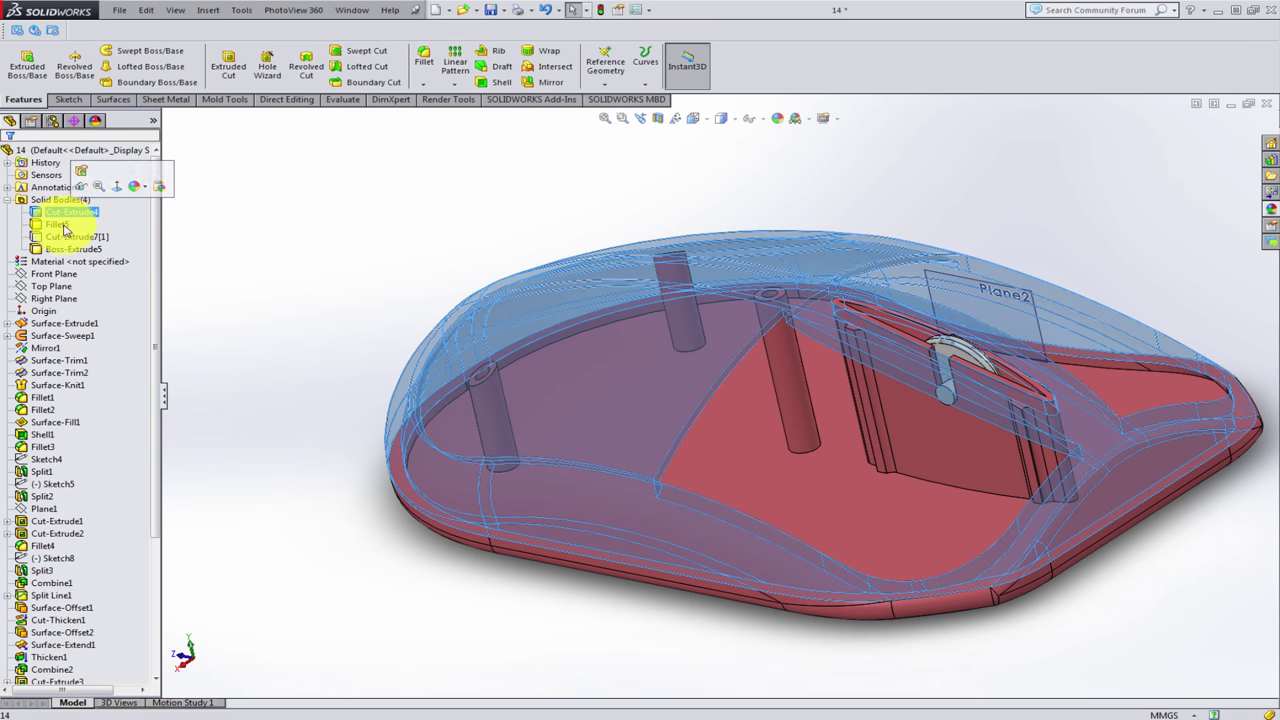
{"action": "left_click", "coordinate": [75, 236]}
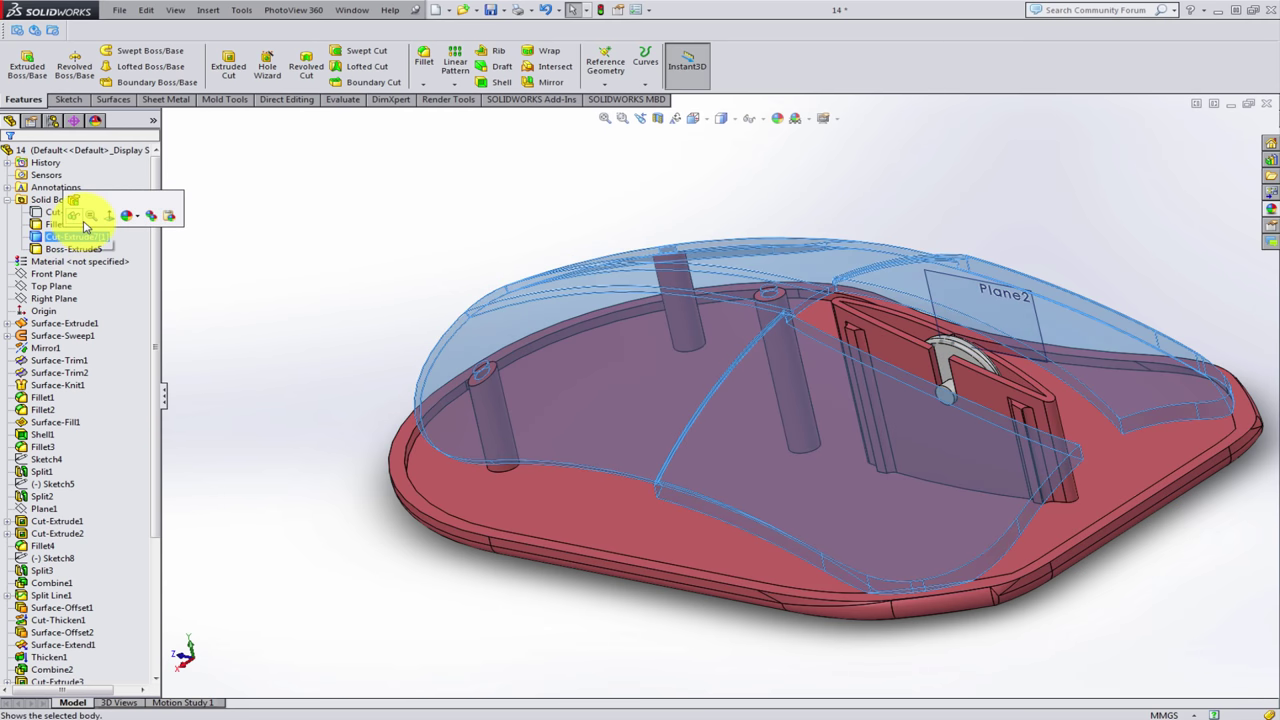
{"action": "left_click", "coordinate": [78, 223]}
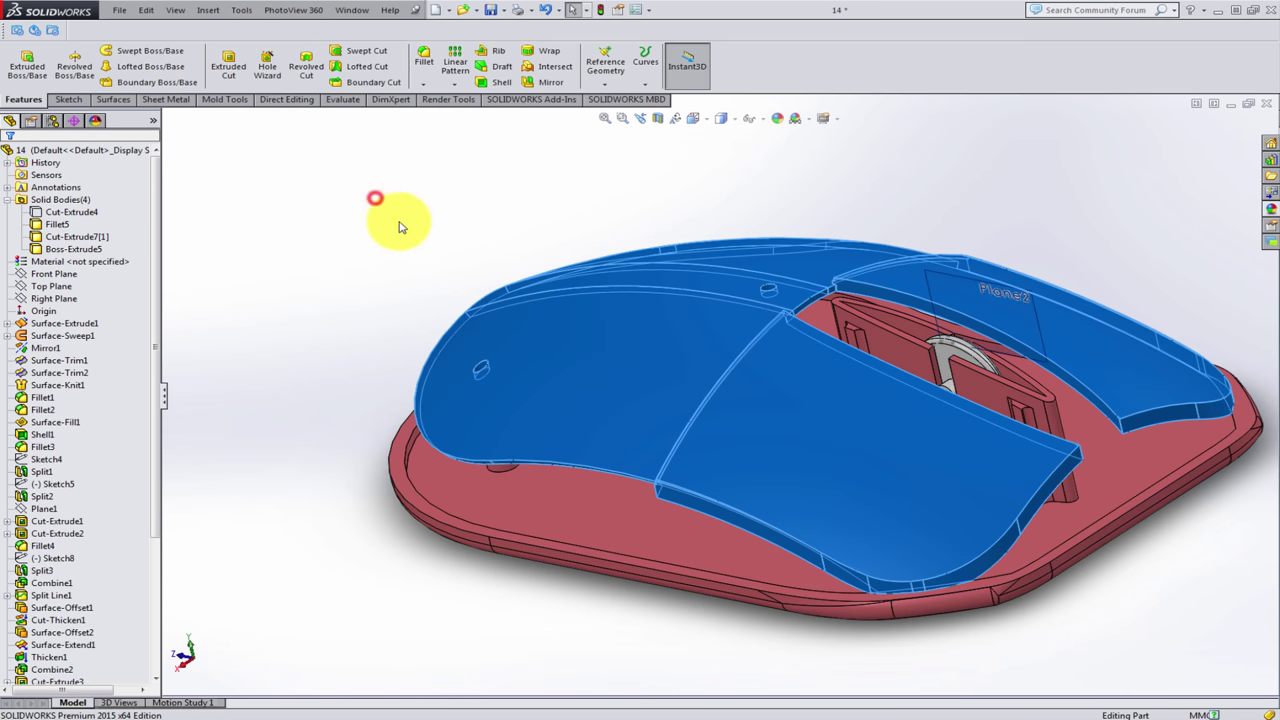
{"action": "left_click", "coordinate": [371, 195]}
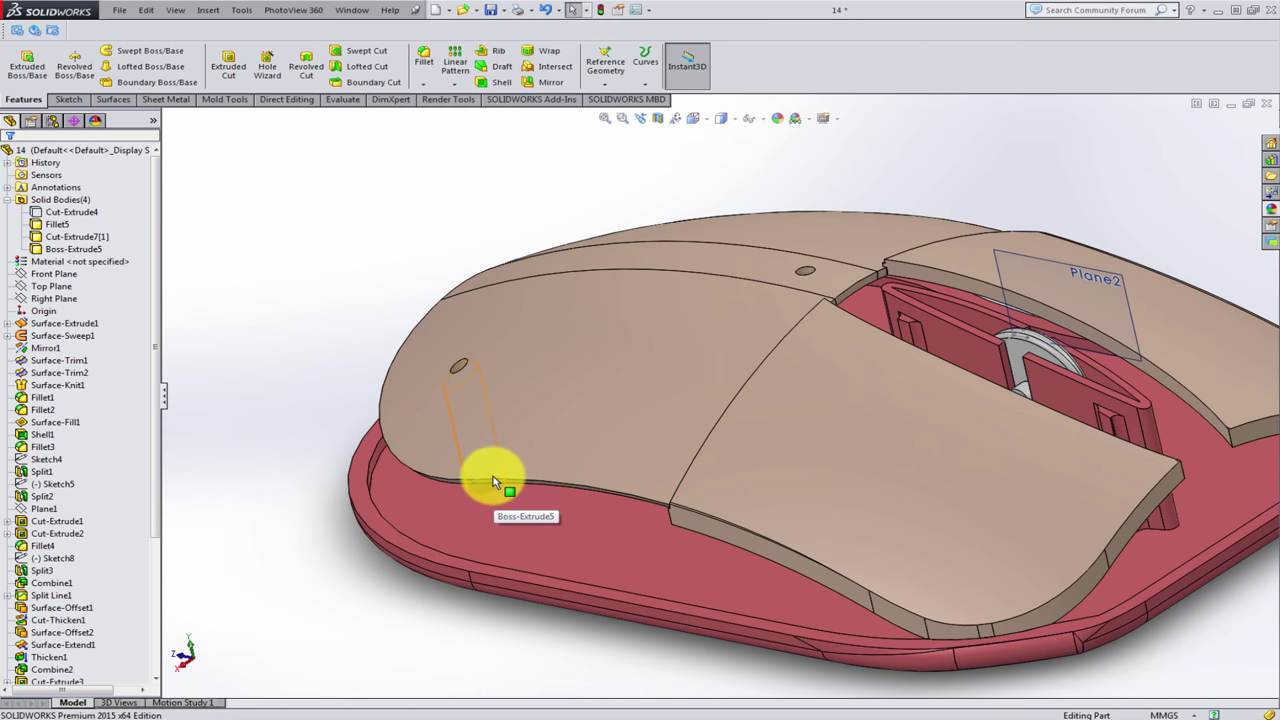
{"action": "middle_click_drag", "start_coordinate": [486, 480], "coordinate": [490, 470]}
{"action": "left_click", "coordinate": [490, 468]}
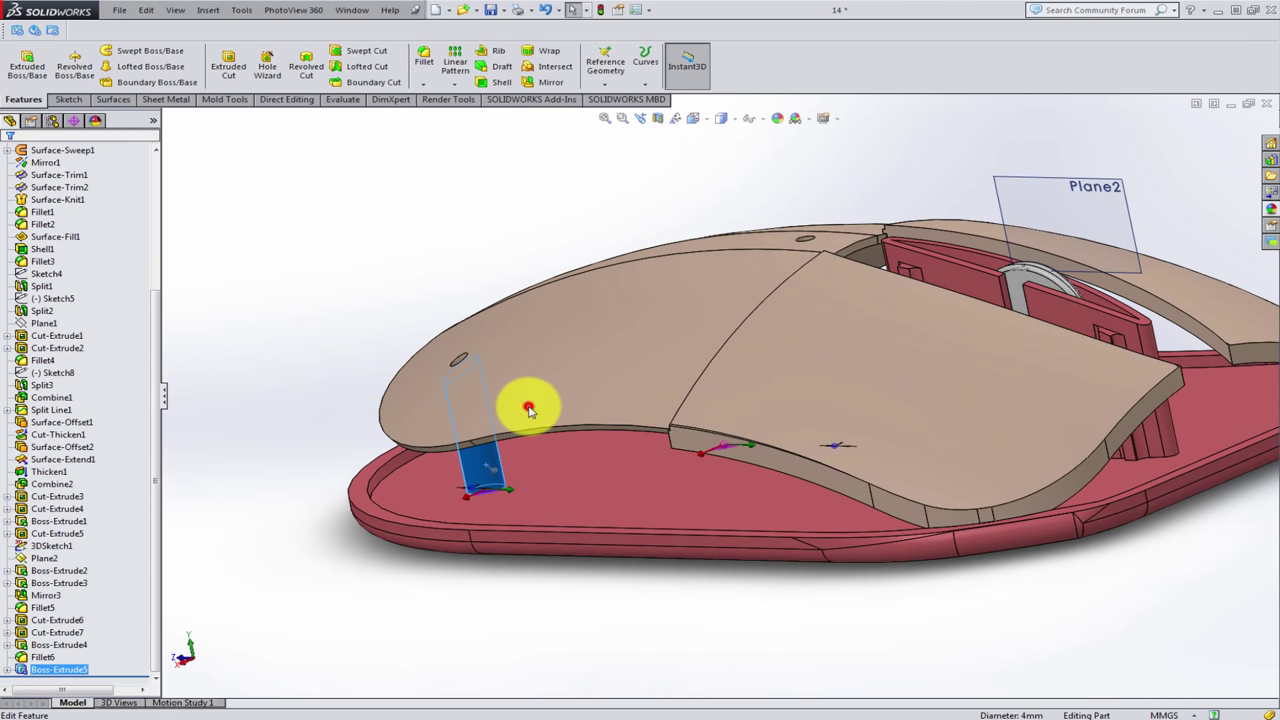
- Edit Boss-Extrude5 and view the posts from a low side angle
{"action": "left_click", "coordinate": [530, 410]}
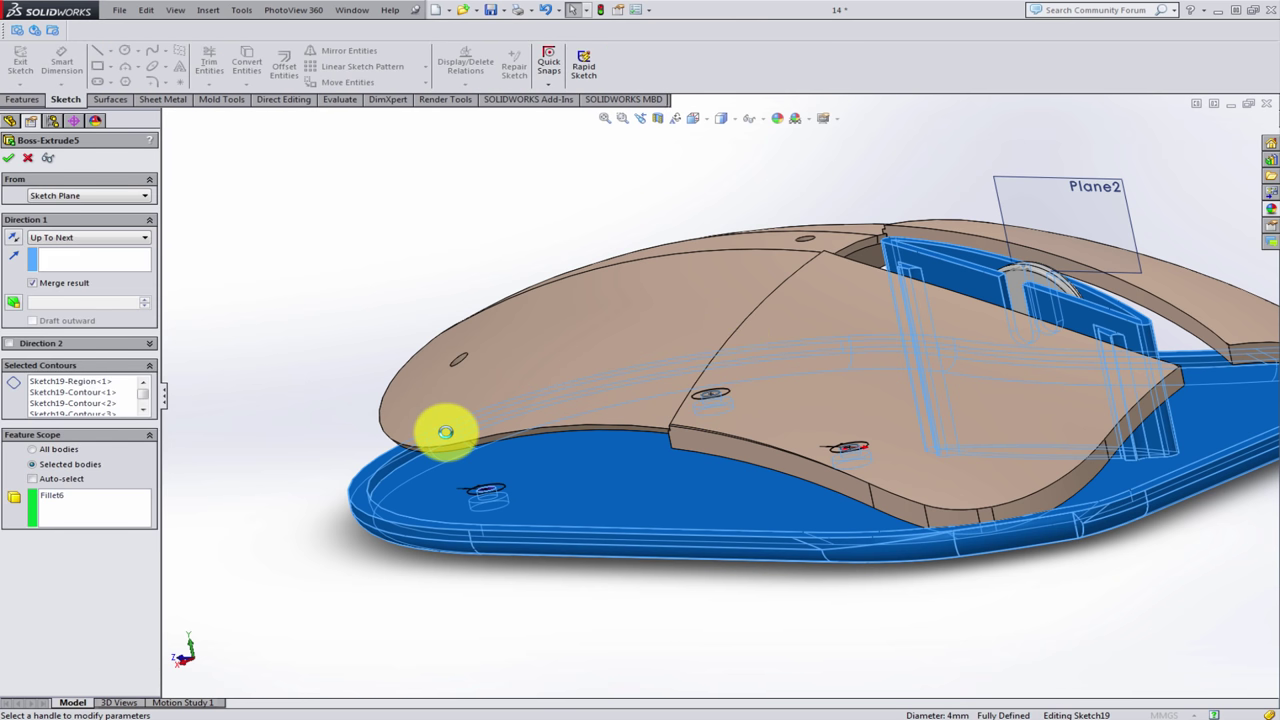
{"action": "mouse_move", "coordinate": [443, 380]}
{"action": "middle_mouse_down"}
{"action": "mouse_move", "coordinate": [450, 360]}
{"action": "mouse_move", "coordinate": [400, 340]}
{"action": "mouse_move", "coordinate": [414, 389]}
{"action": "mouse_move", "coordinate": [441, 365]}
{"action": "mouse_move", "coordinate": [486, 363]}
{"action": "mouse_move", "coordinate": [506, 297]}
{"action": "mouse_move", "coordinate": [480, 406]}
{"action": "mouse_move", "coordinate": [409, 398]}
{"action": "middle_mouse_up"}
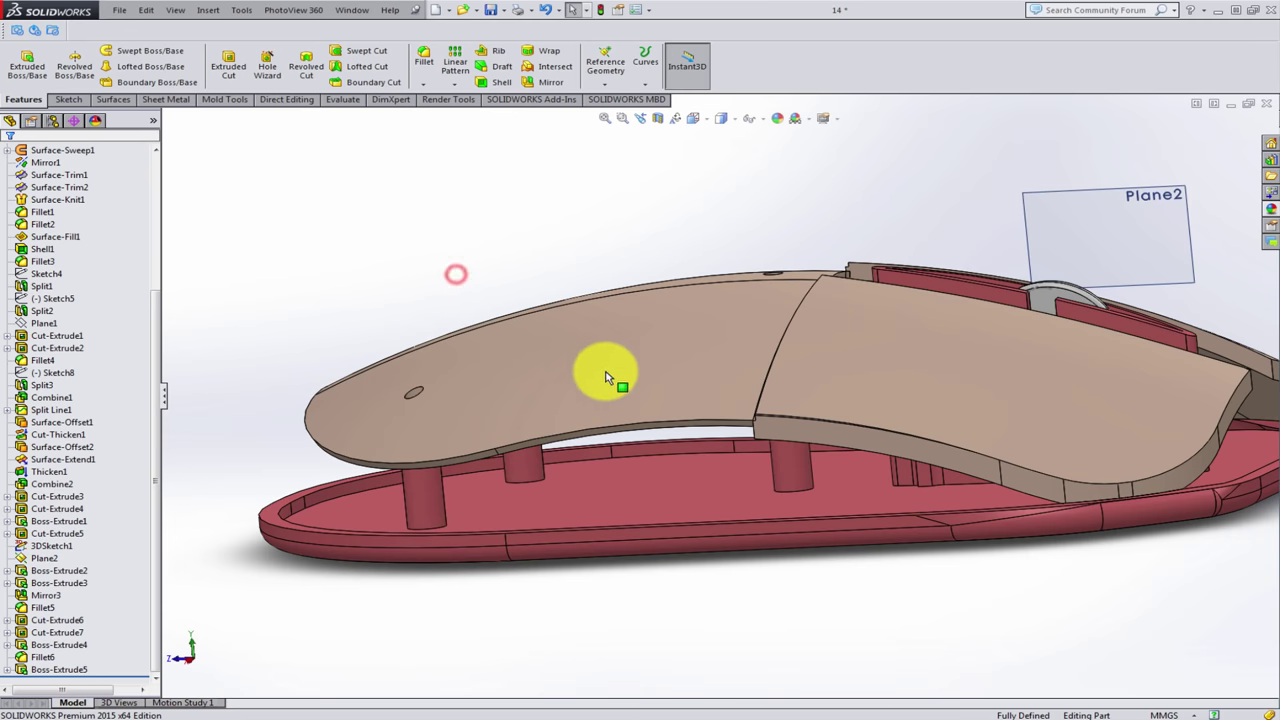
- Show the hidden Cut-Extrude4 body, then turn the mouse over and select the base's bottom face
{"action": "middle_click_drag", "start_coordinate": [650, 377], "coordinate": [666, 457]}
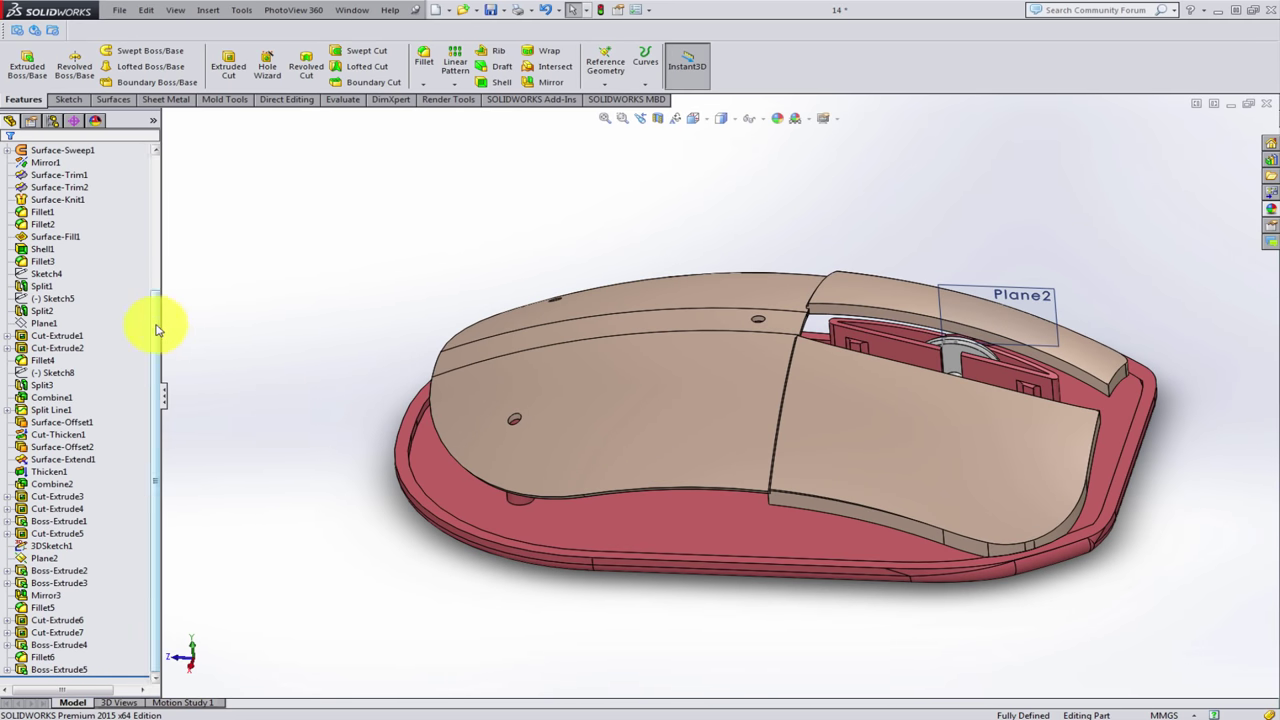
{"action": "left_click_drag", "start_coordinate": [156, 329], "coordinate": [171, 177]}
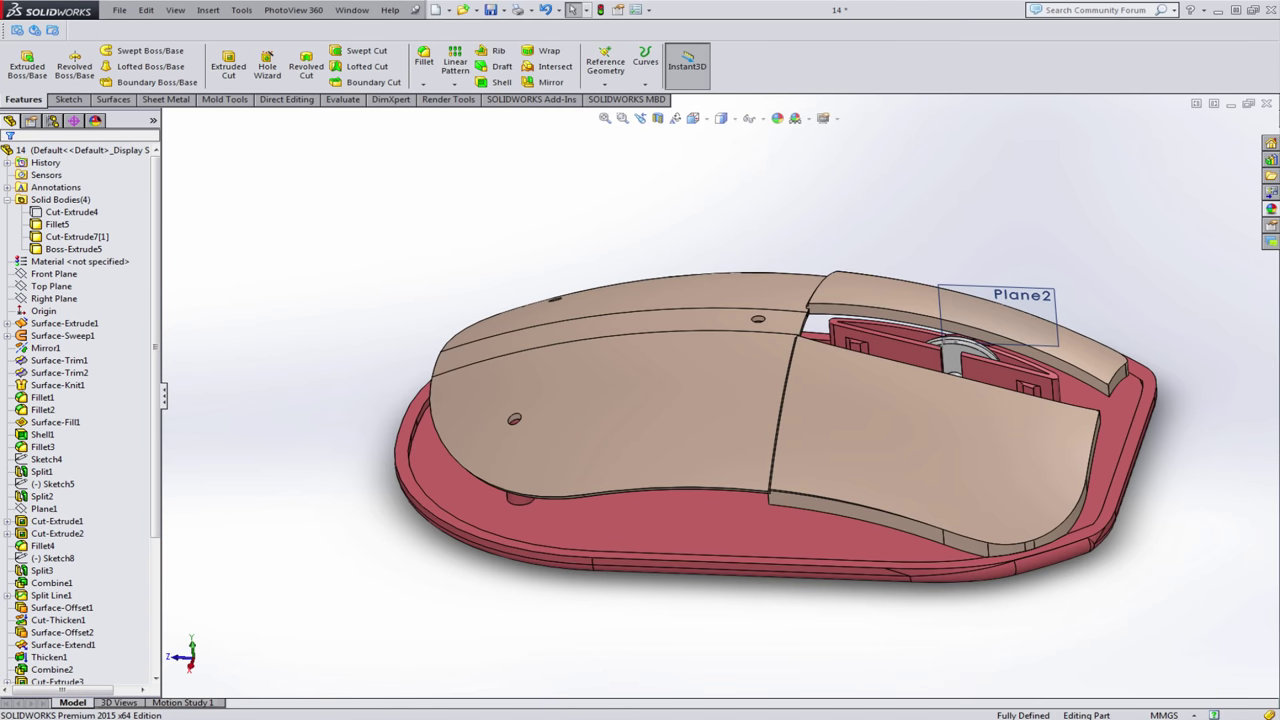
{"action": "left_click", "coordinate": [283, 472]}
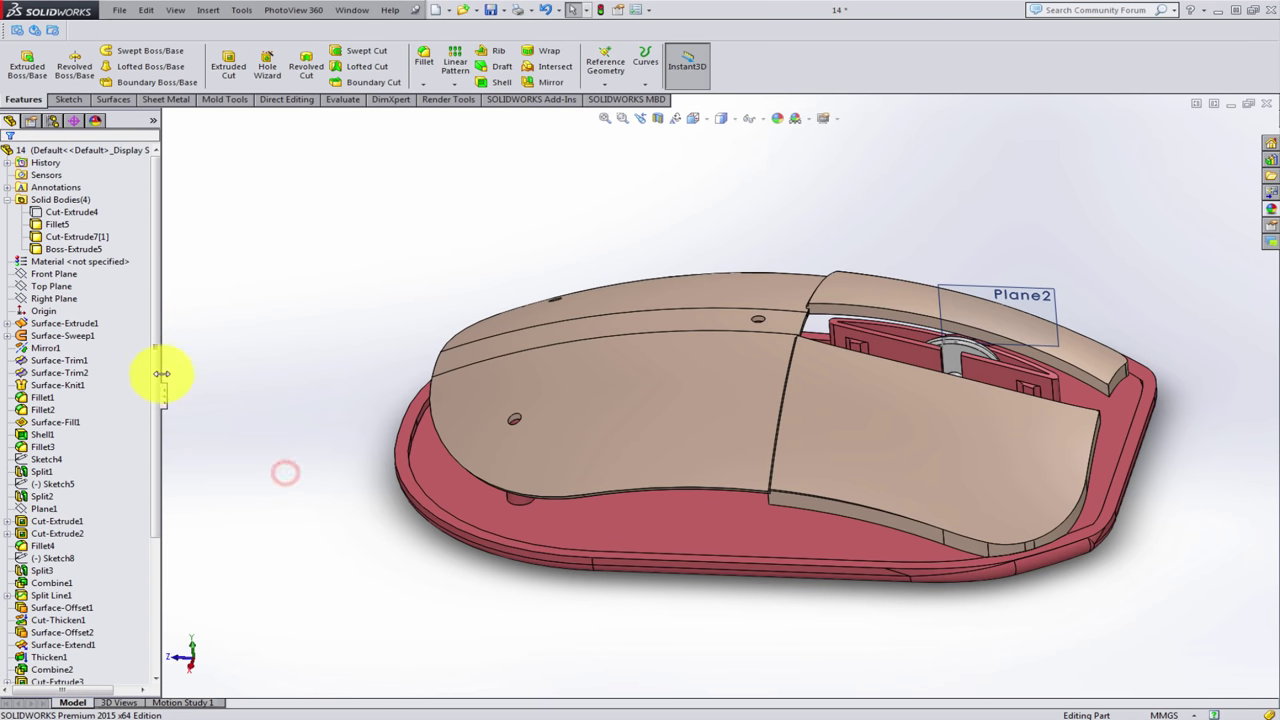
{"action": "left_click", "coordinate": [96, 211]}
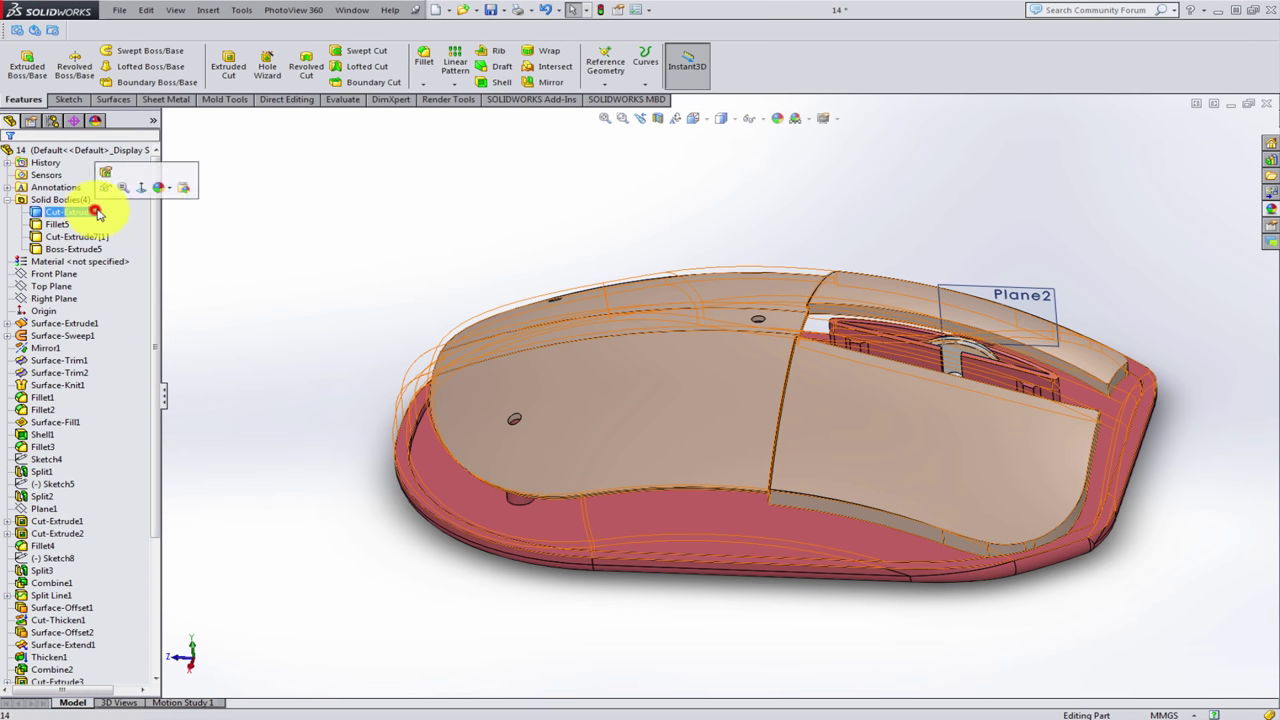
{"action": "left_click", "coordinate": [103, 190]}
{"action": "left_click", "coordinate": [289, 343]}
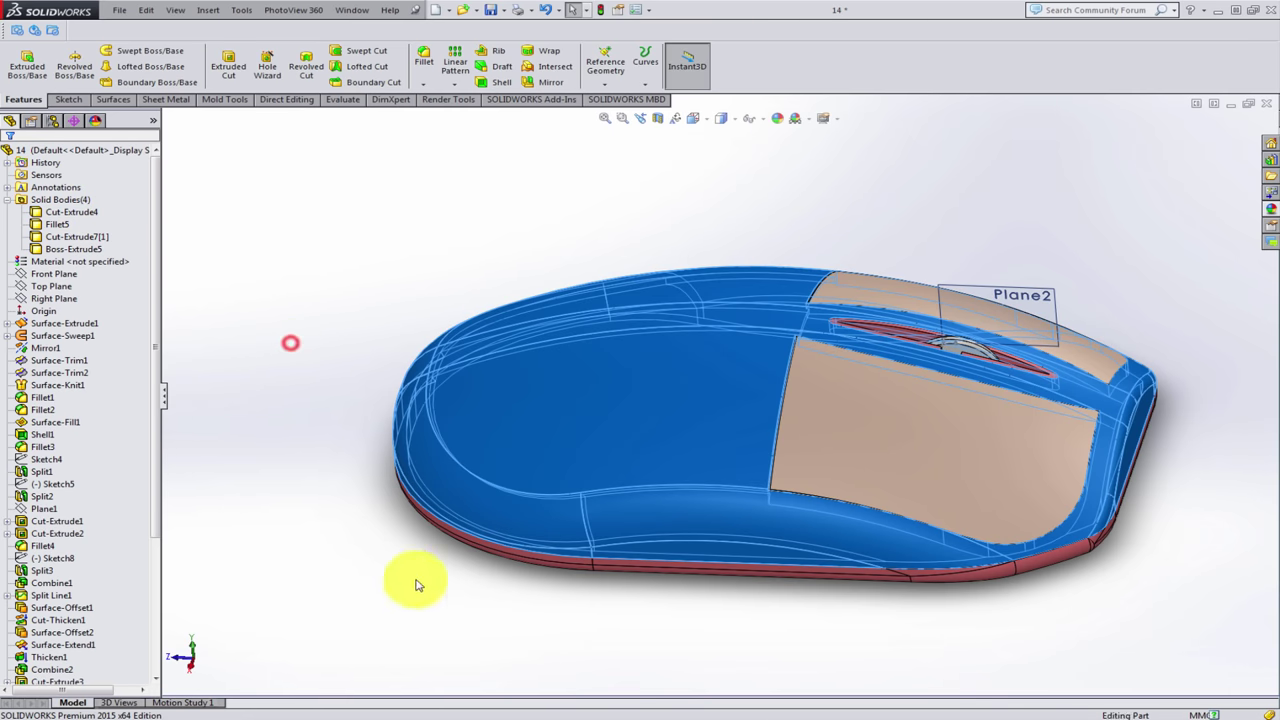
{"action": "middle_click_drag", "start_coordinate": [563, 591], "coordinate": [608, 420]}
{"action": "left_click", "coordinate": [650, 387]}
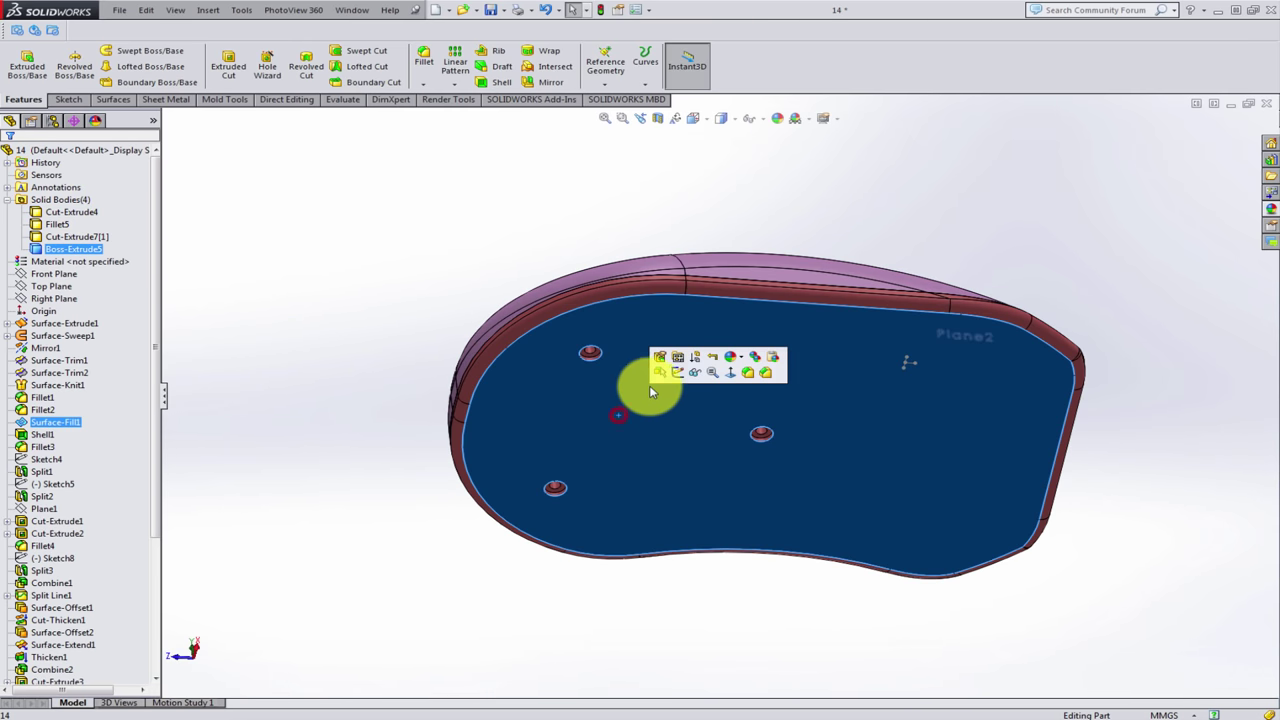
- Sketch on the bottom face, converting the right, left and bottom screw-hole edges into circles
{"action": "left_click", "coordinate": [676, 373]}
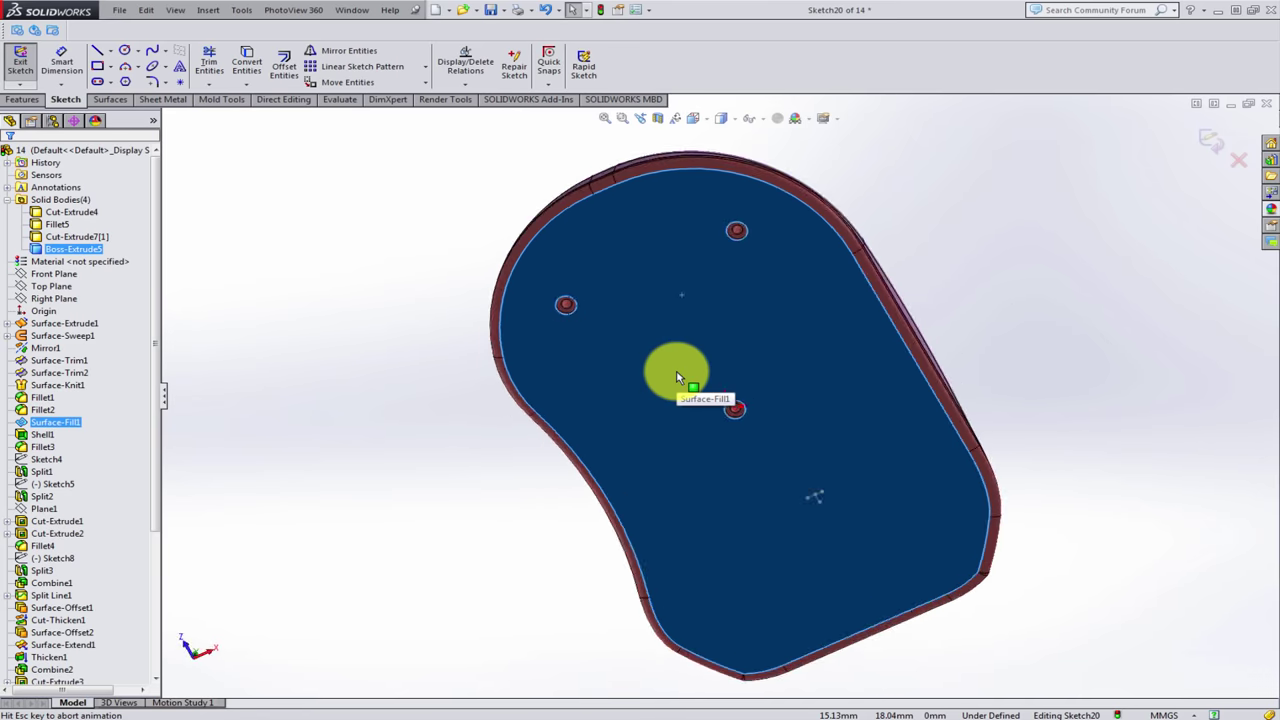
{"action": "left_click", "coordinate": [1086, 223]}
{"action": "scroll", "coordinate": [900, 255], "scroll_direction": "down", "scroll_amount": 2}
{"action": "scroll", "coordinate": [773, 264], "scroll_direction": "down", "scroll_amount": 3}
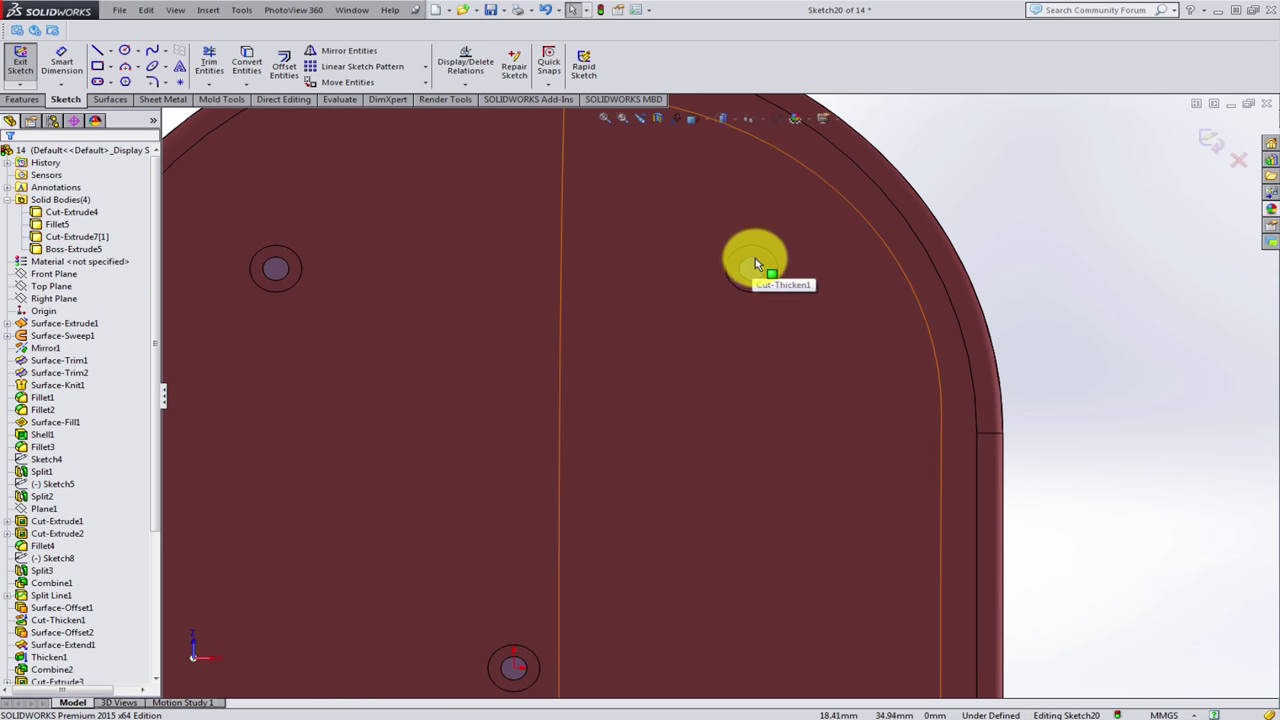
{"action": "left_click", "coordinate": [752, 258]}
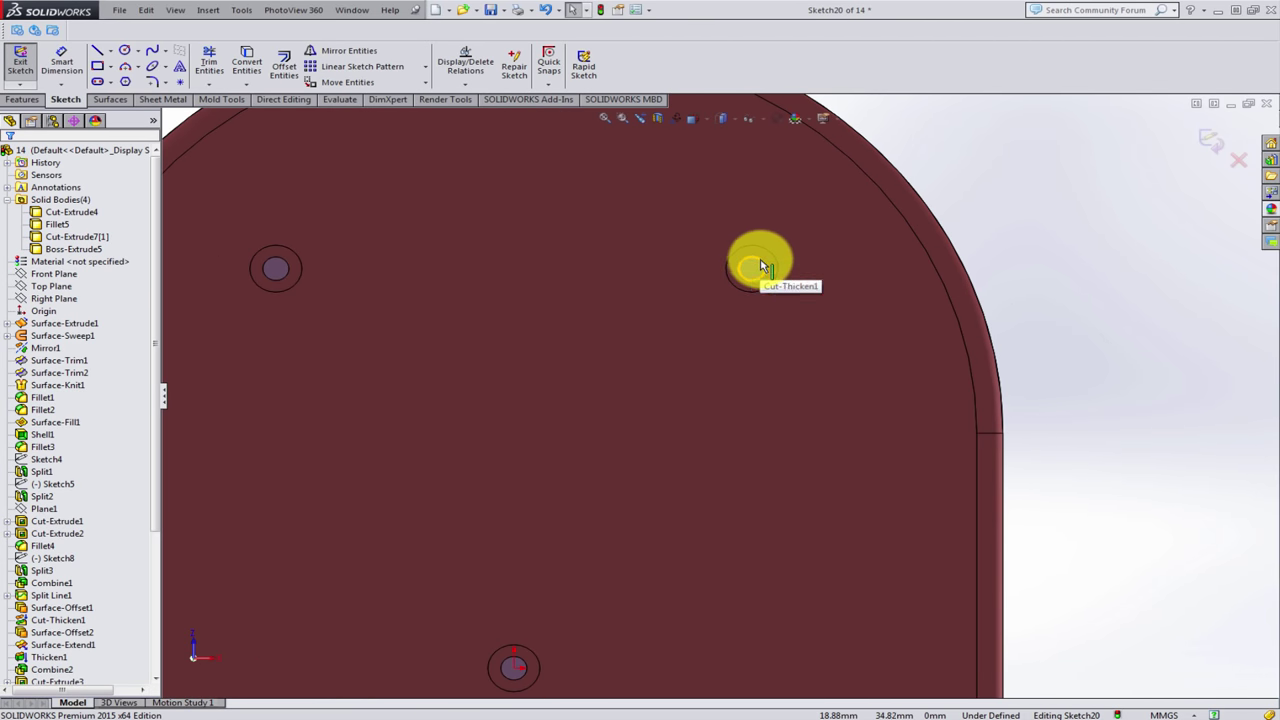
{"action": "left_click", "coordinate": [276, 262], "text": "ctrl"}
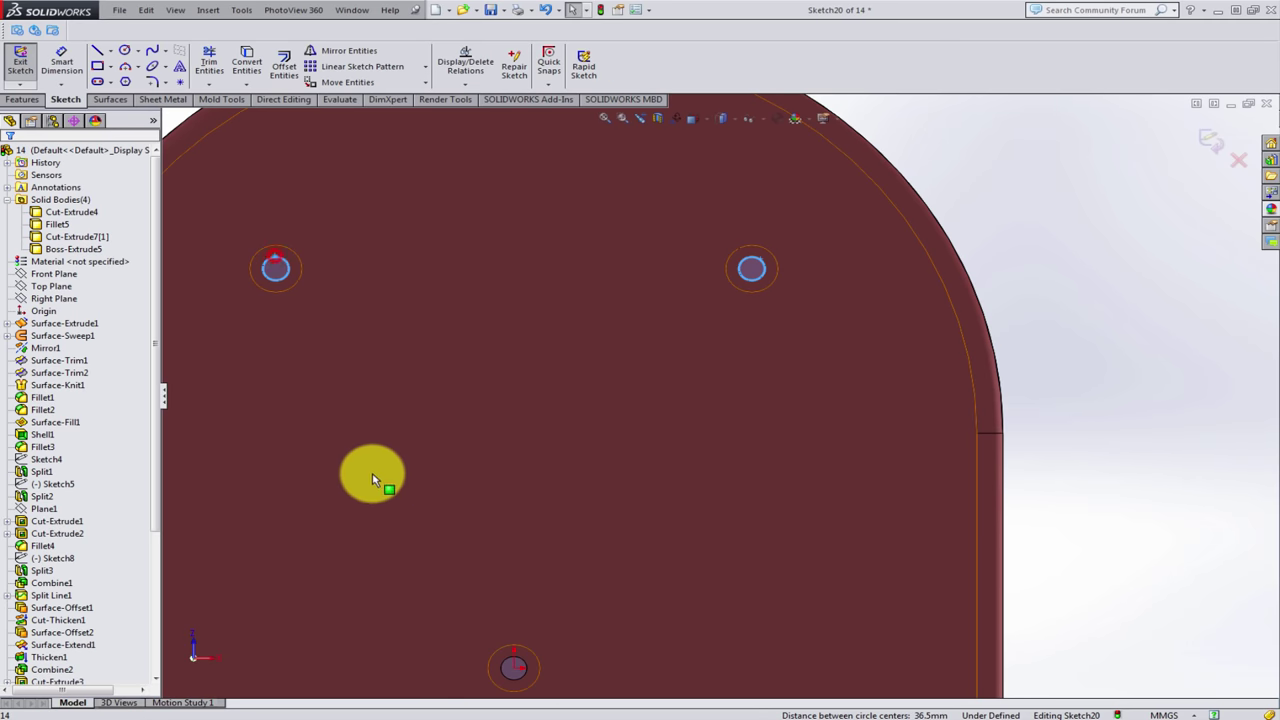
{"action": "left_click", "coordinate": [513, 662], "text": "ctrl"}
{"action": "left_click", "coordinate": [265, 58]}
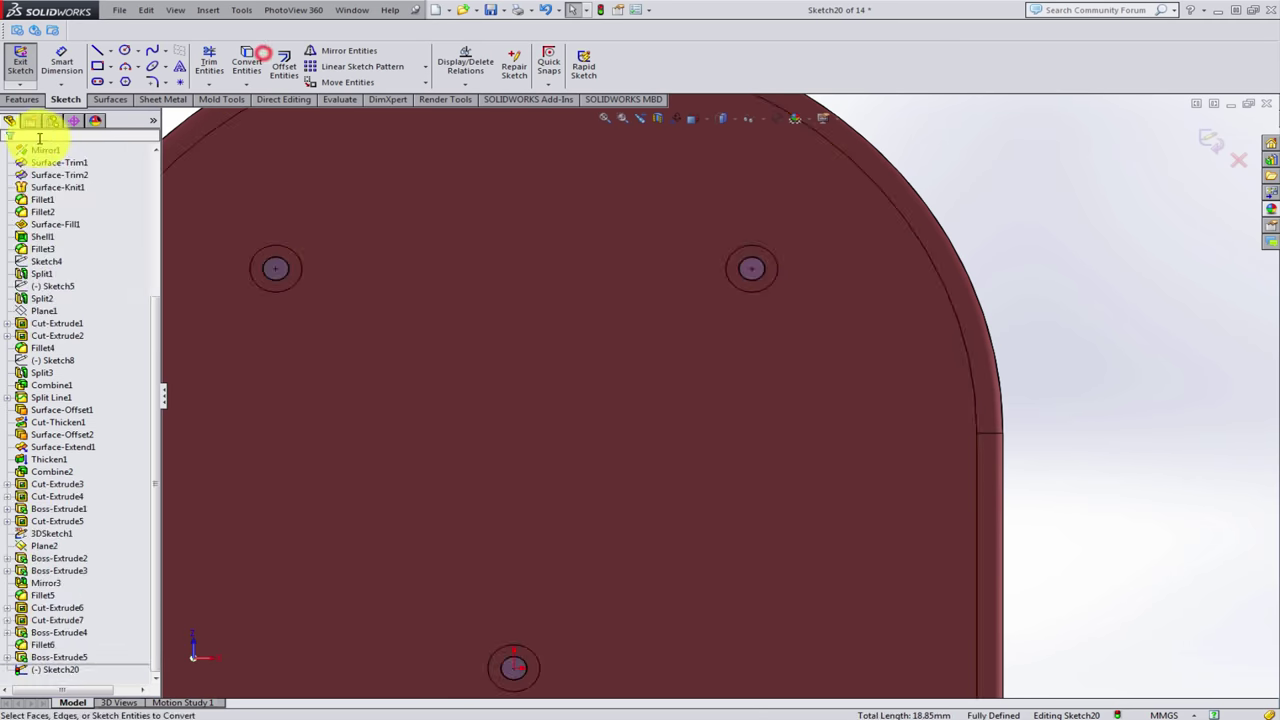
- Extrude the hole circles as reversed bosses ending Up To Next
{"action": "left_click", "coordinate": [22, 99]}
{"action": "left_click", "coordinate": [27, 62]}
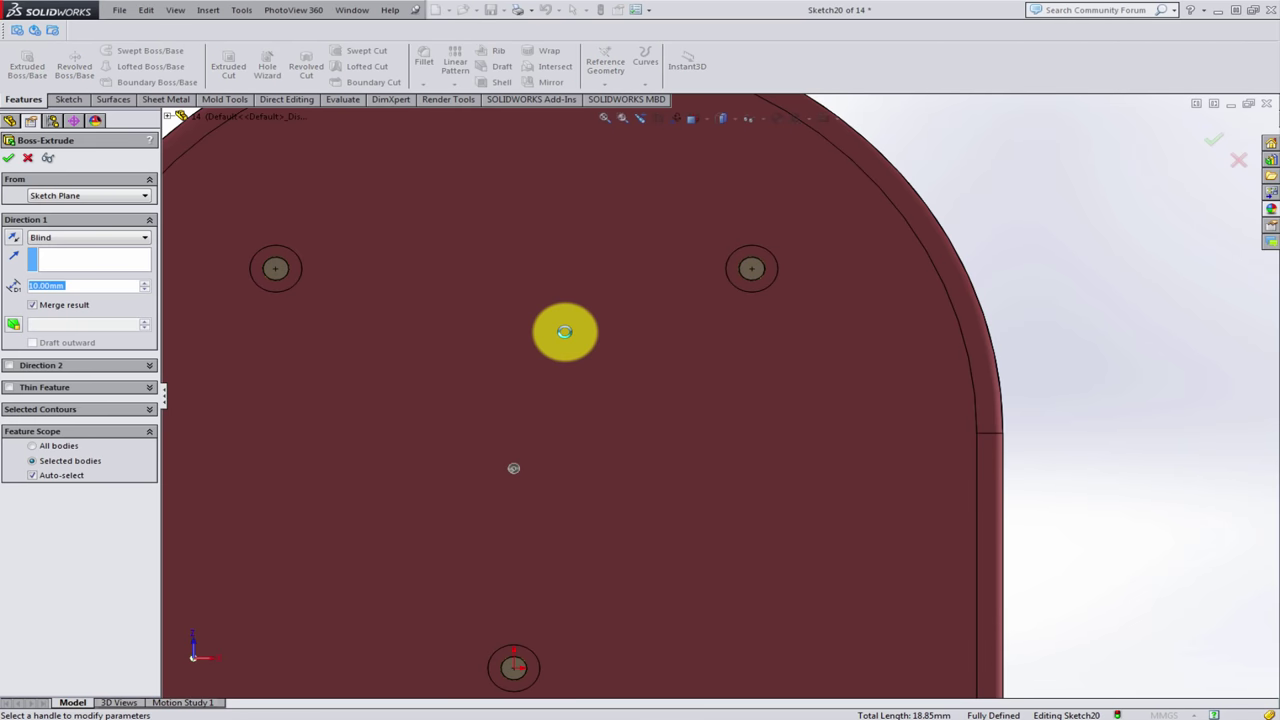
{"action": "middle_click_drag", "start_coordinate": [683, 459], "coordinate": [777, 514]}
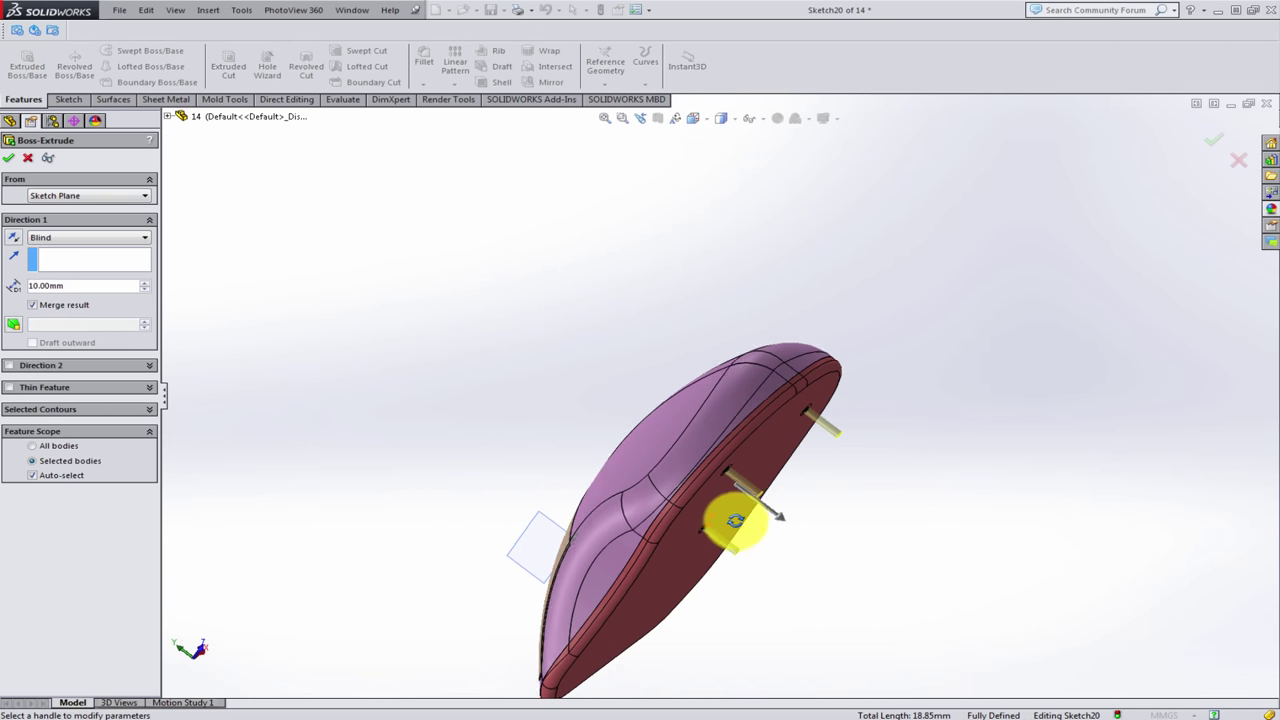
{"action": "scroll", "coordinate": [777, 514], "scroll_direction": "down", "scroll_amount": 3}
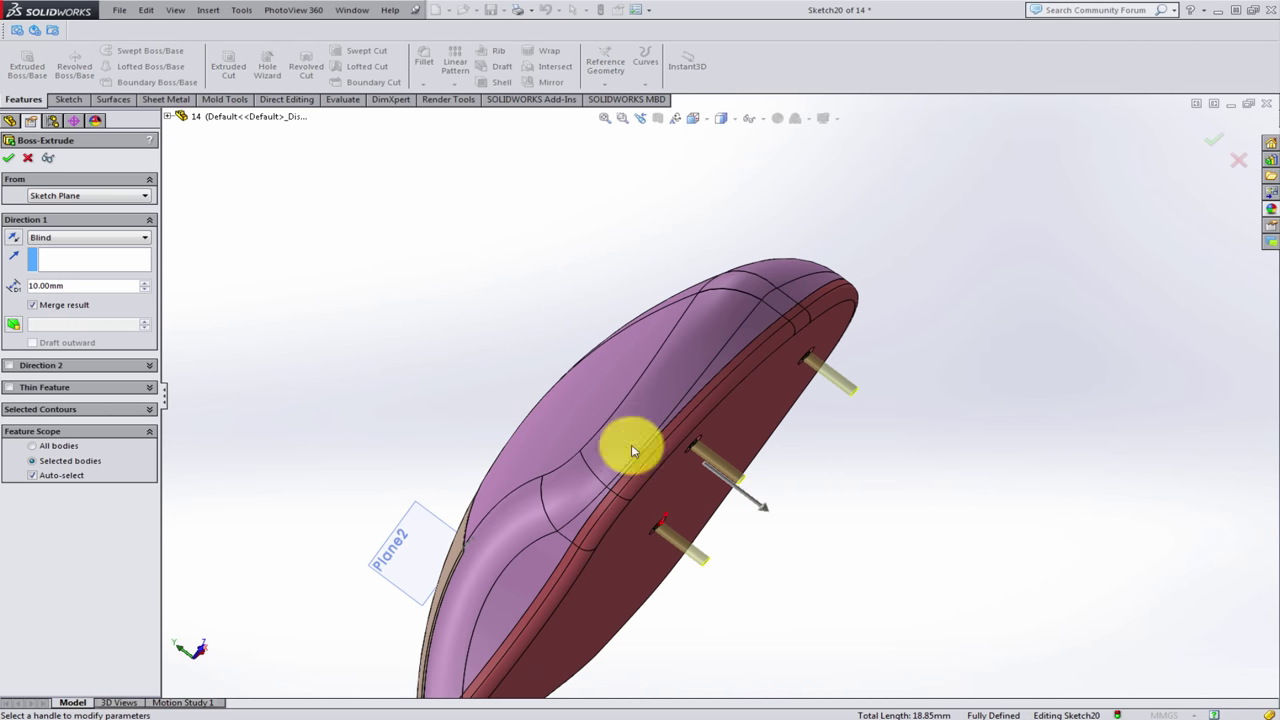
{"action": "left_click", "coordinate": [14, 238]}
{"action": "left_click", "coordinate": [55, 240]}
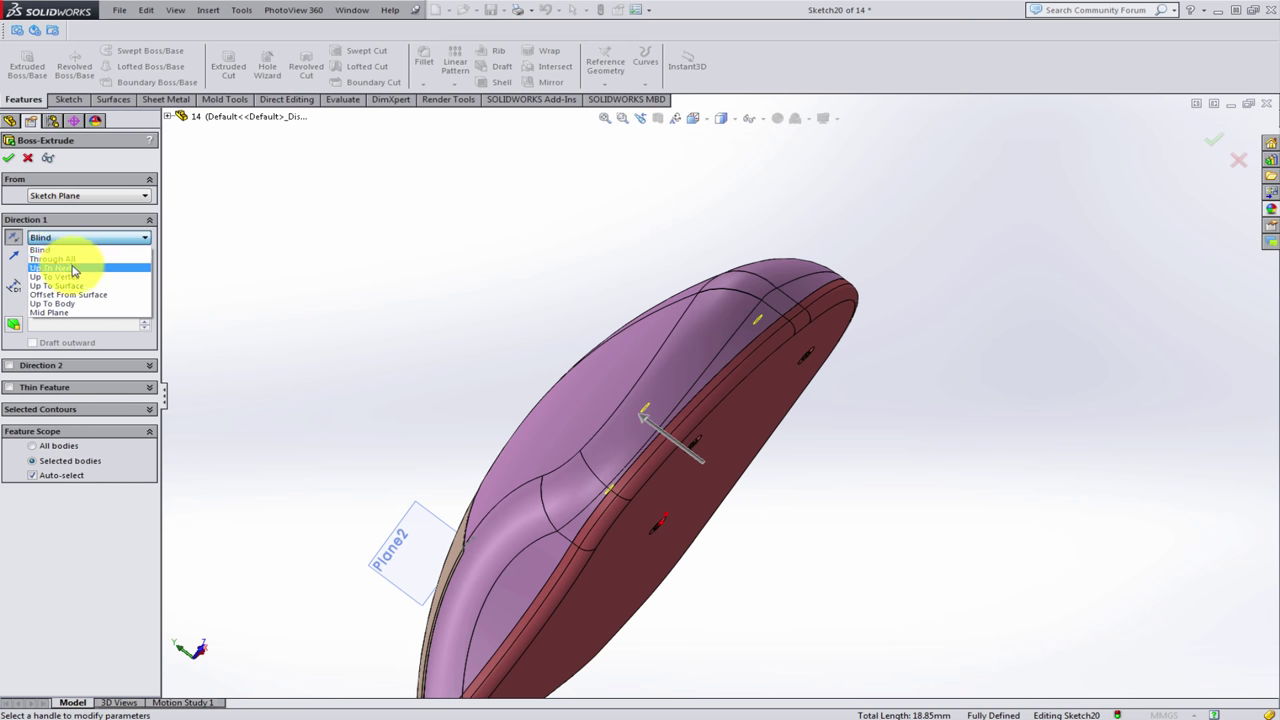
{"action": "left_click", "coordinate": [72, 268]}
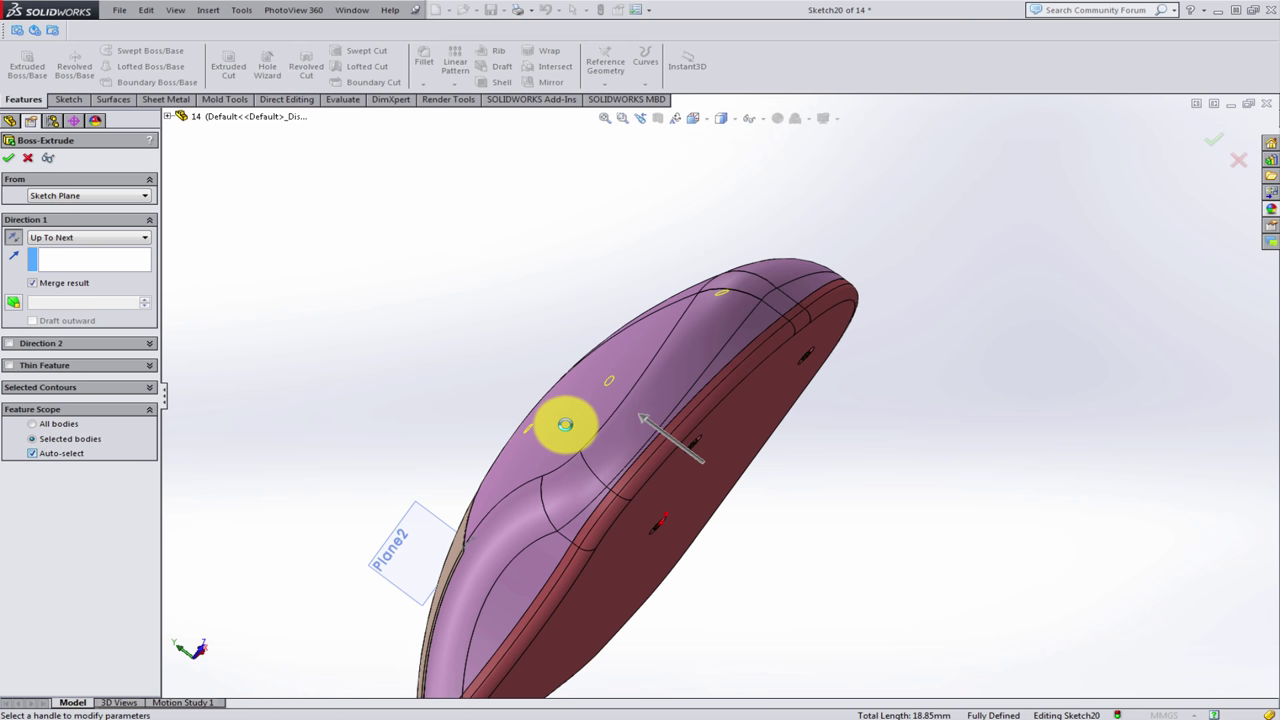
- Limit the pin extrusion's scope to the Cut-Extrude4 shell body and confirm Boss-Extrude6
{"action": "left_click", "coordinate": [565, 424]}
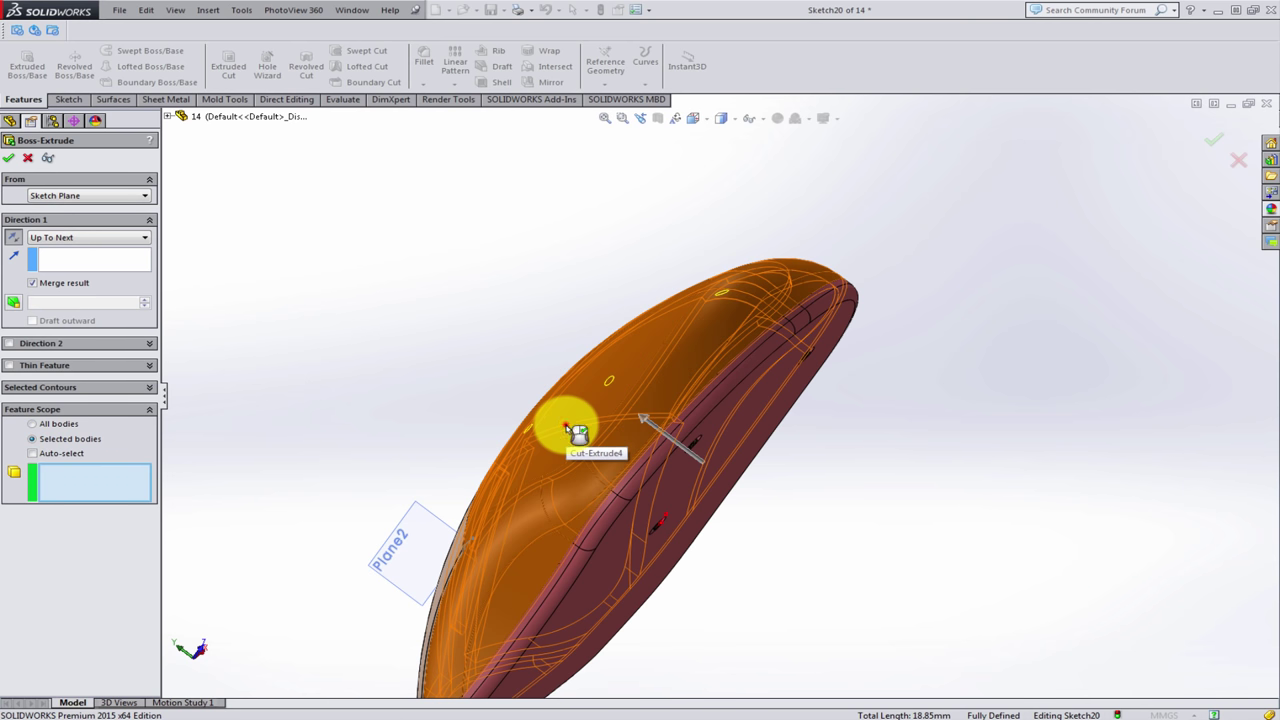
{"action": "left_click", "coordinate": [565, 424]}
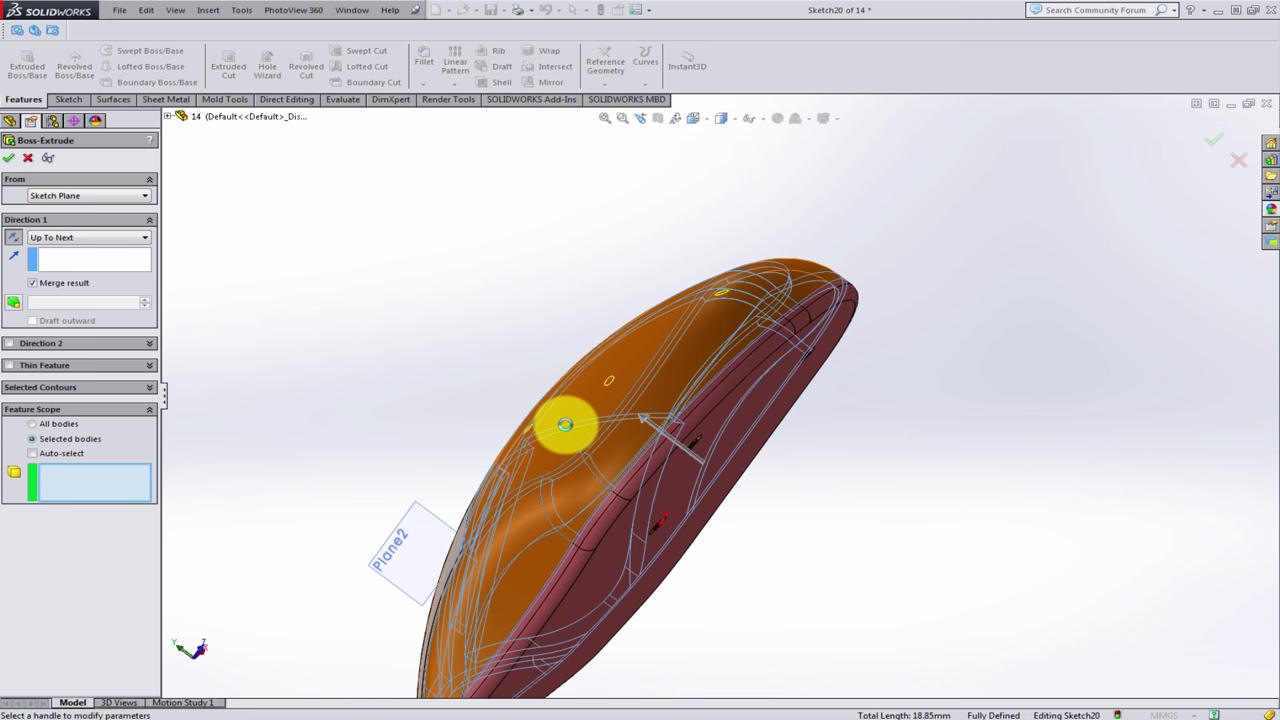
{"action": "right_click", "coordinate": [565, 424]}
{"action": "left_click", "coordinate": [565, 424]}
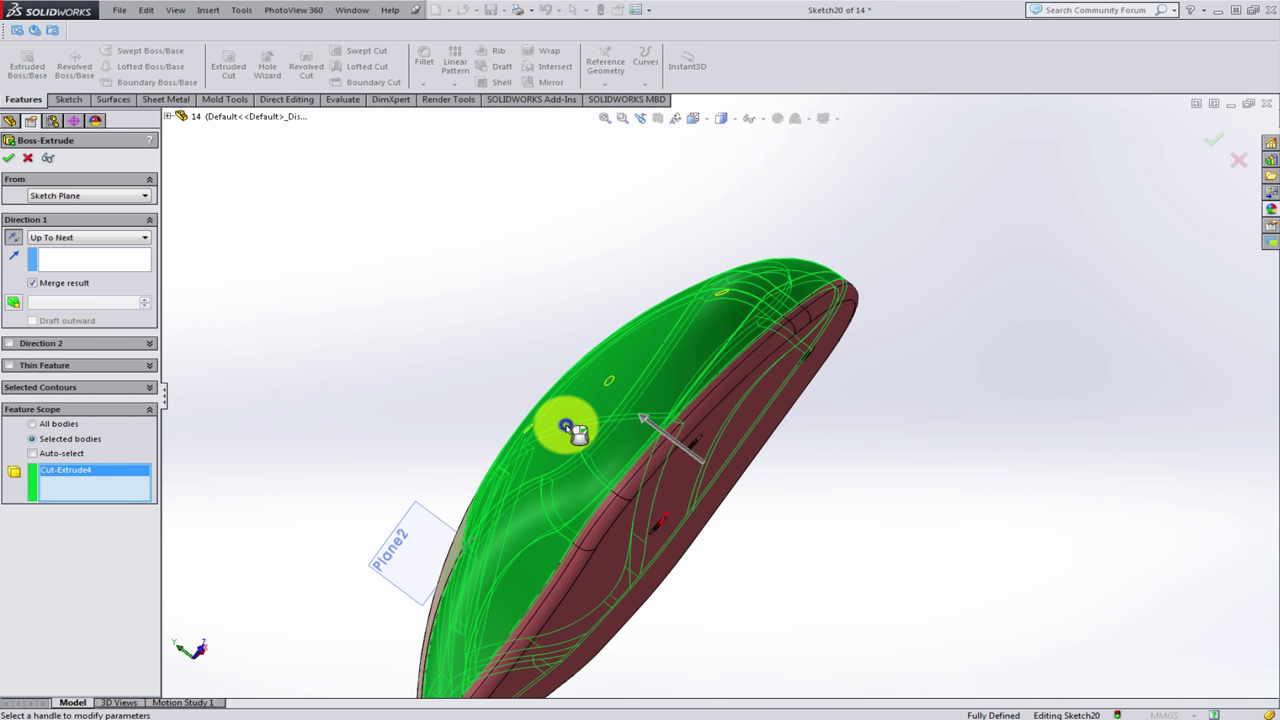
{"action": "key", "text": "Return"}
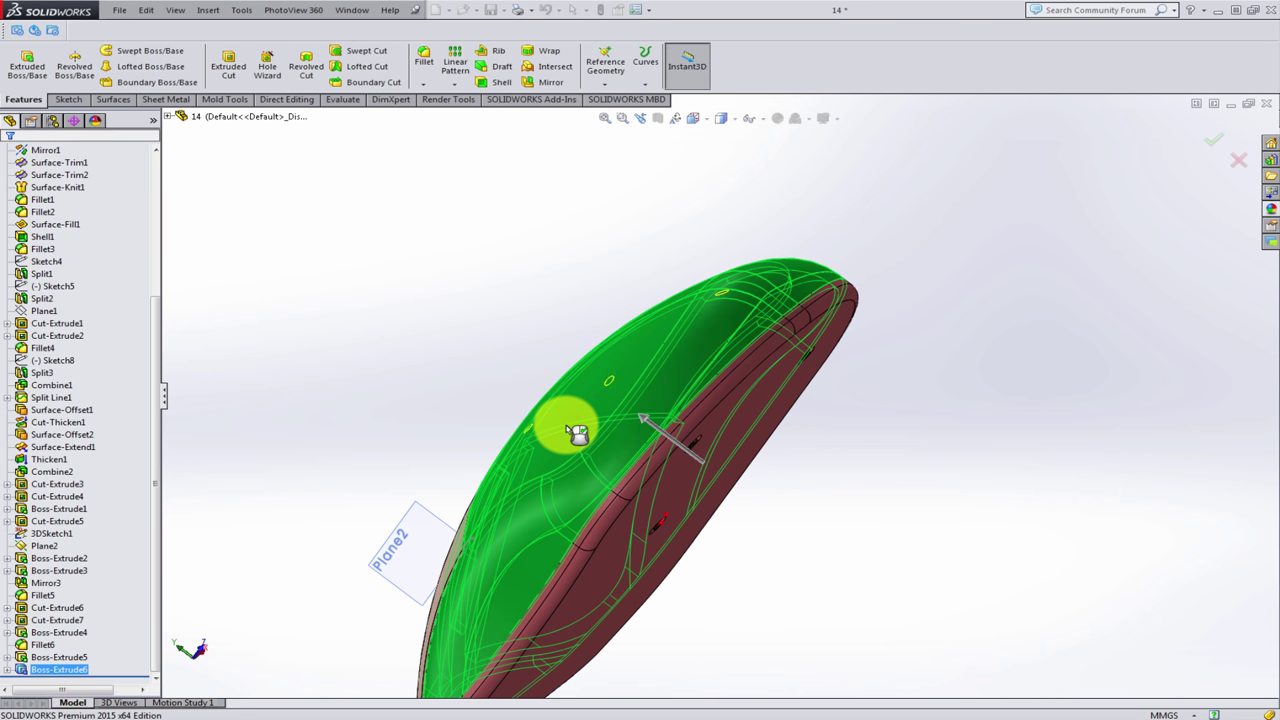
- Delete the Boss-Extrude6 pin feature
{"action": "middle_click_drag", "start_coordinate": [851, 397], "coordinate": [791, 340]}
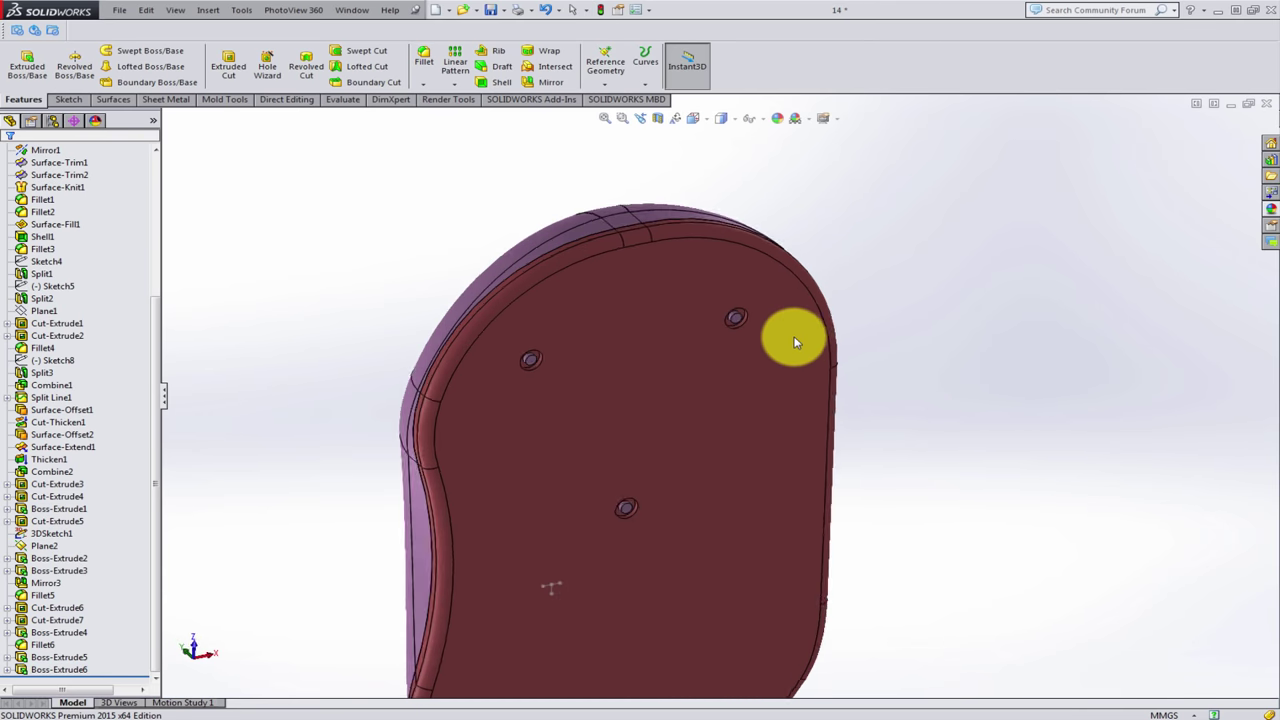
{"action": "scroll", "coordinate": [748, 334], "scroll_direction": "down", "scroll_amount": 3}
{"action": "scroll", "coordinate": [774, 350], "scroll_direction": "down", "scroll_amount": 2}
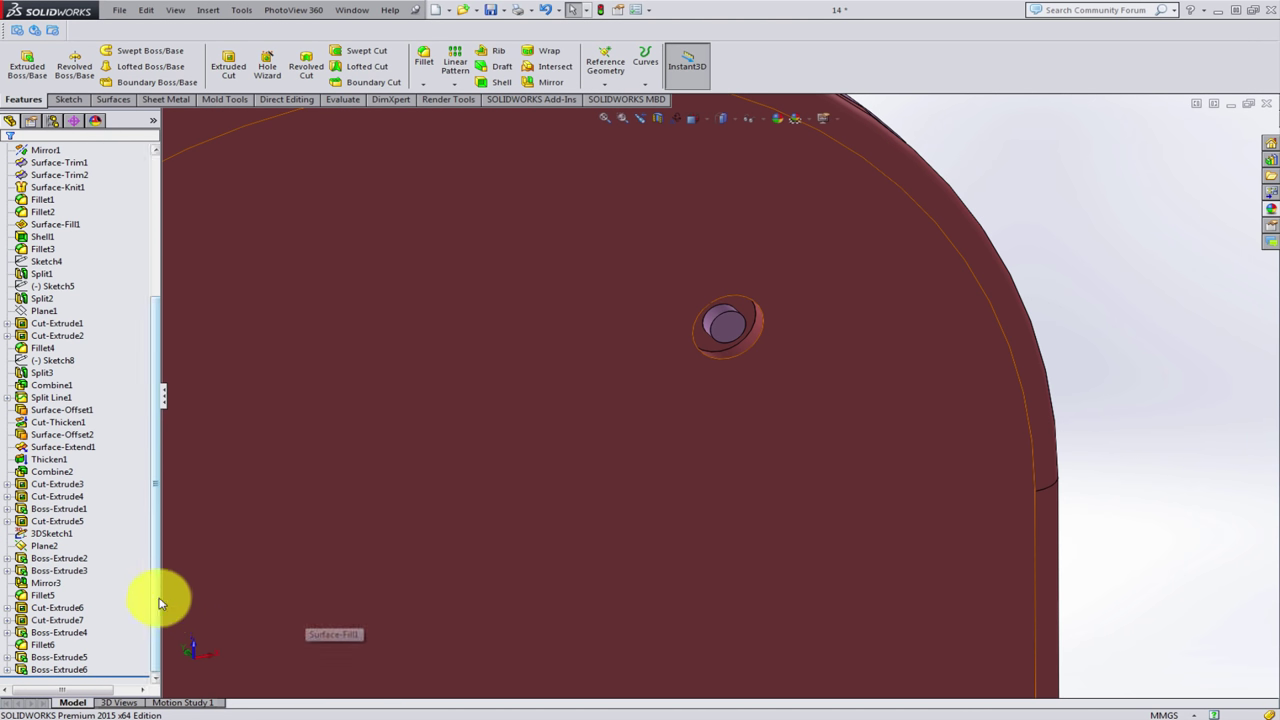
{"action": "left_click", "coordinate": [80, 671]}
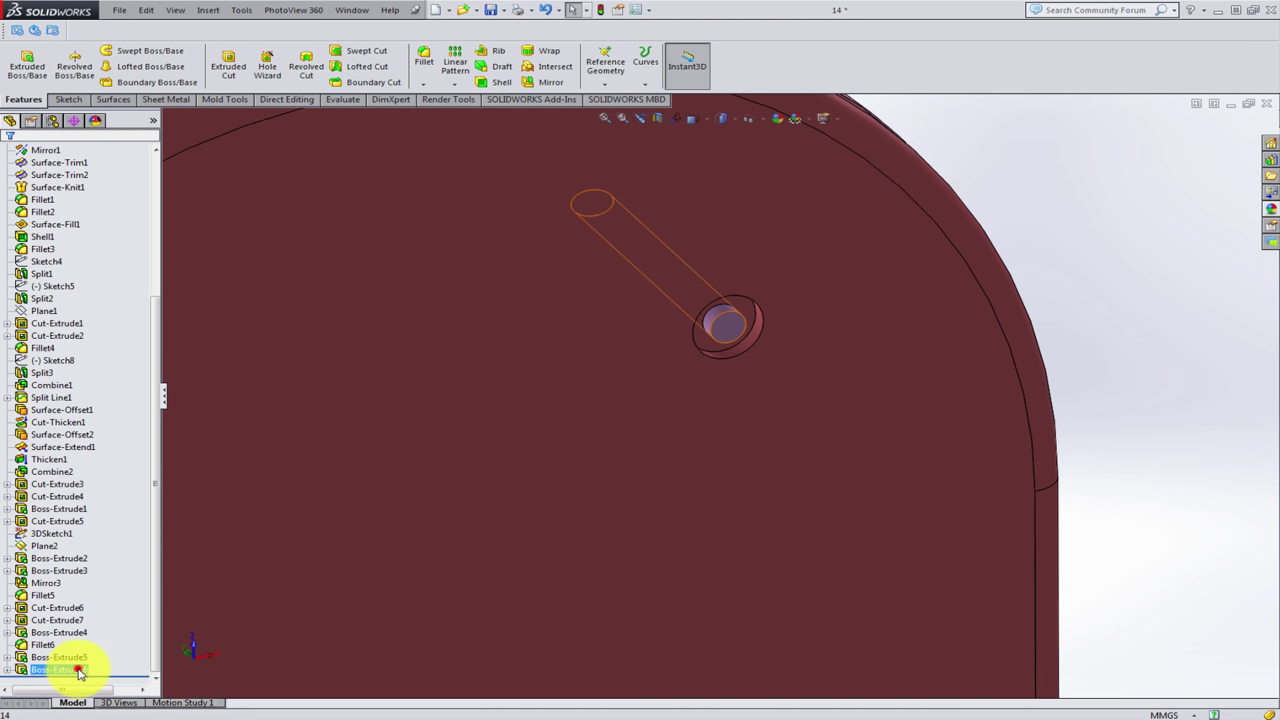
{"action": "scroll", "coordinate": [790, 561], "scroll_direction": "up", "scroll_amount": 3}
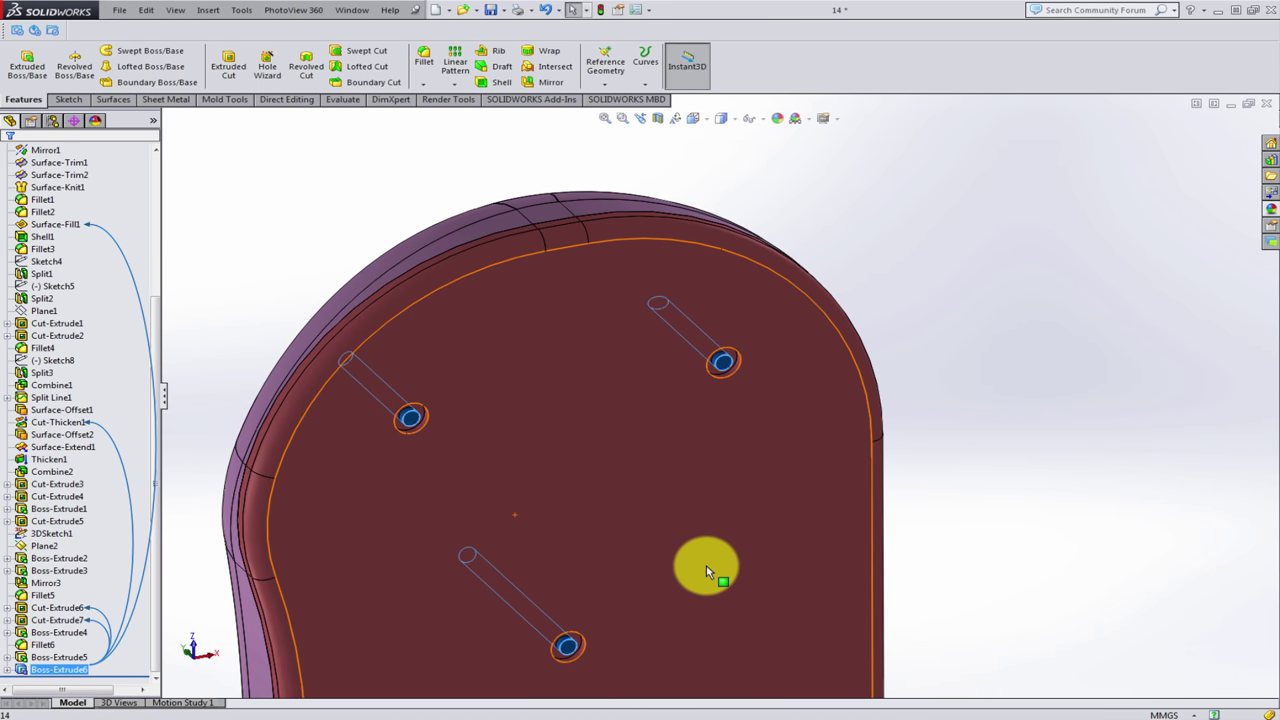
{"action": "key", "text": "Delete"}
{"action": "key", "text": "Return"}
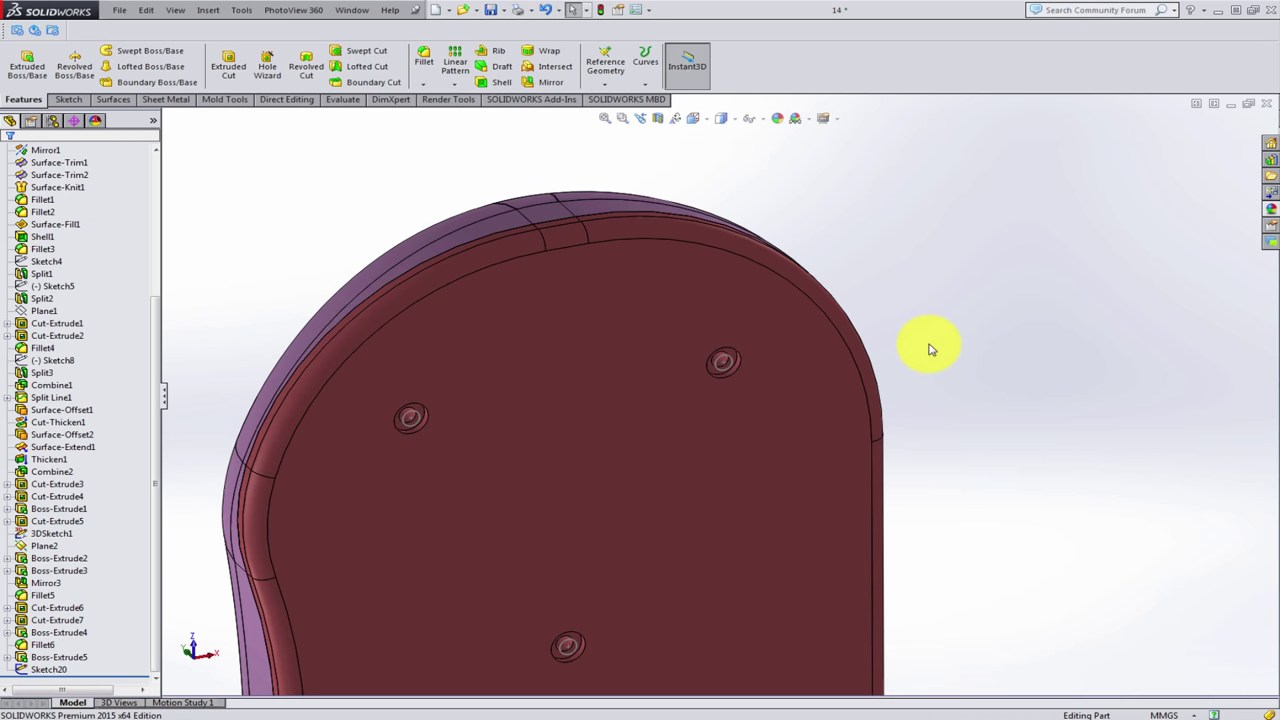
- Delete Sketch20 and start a new sketch on the face inside the right screw hole
{"action": "scroll", "coordinate": [790, 370], "scroll_direction": "down", "scroll_amount": 2}
{"action": "left_click", "coordinate": [710, 358]}
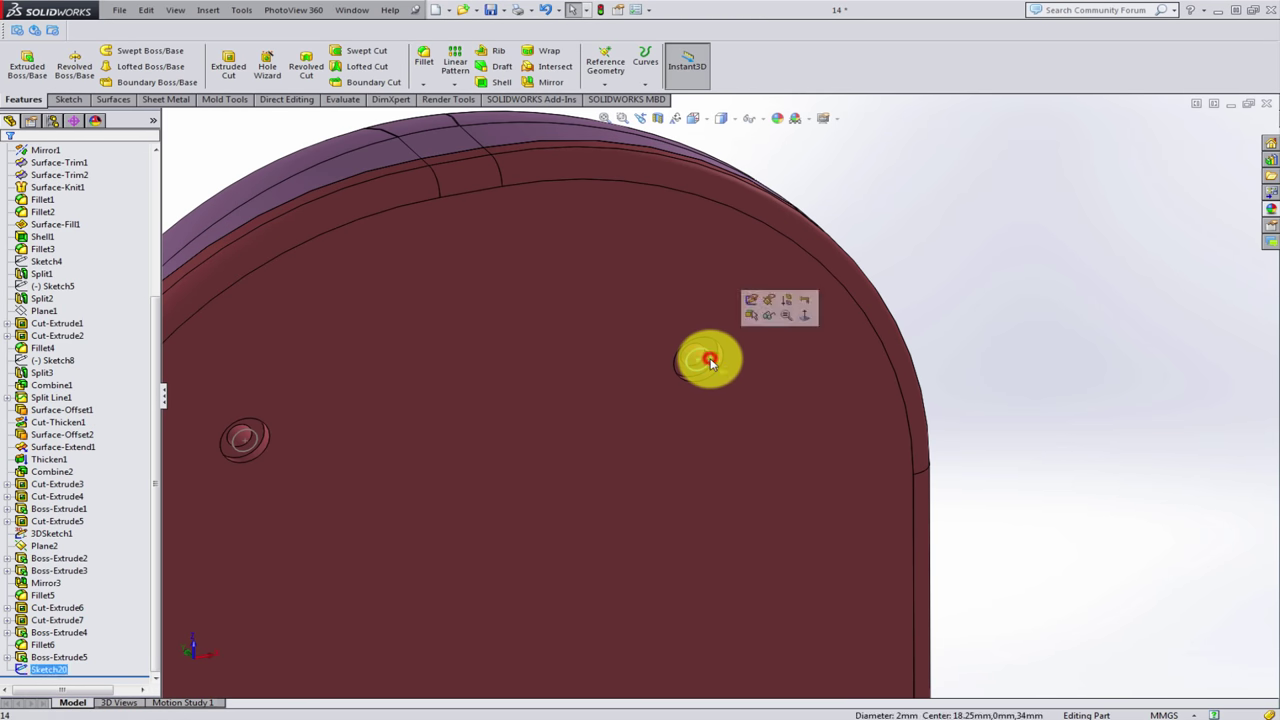
{"action": "key", "text": "Delete"}
{"action": "key", "text": "Return"}
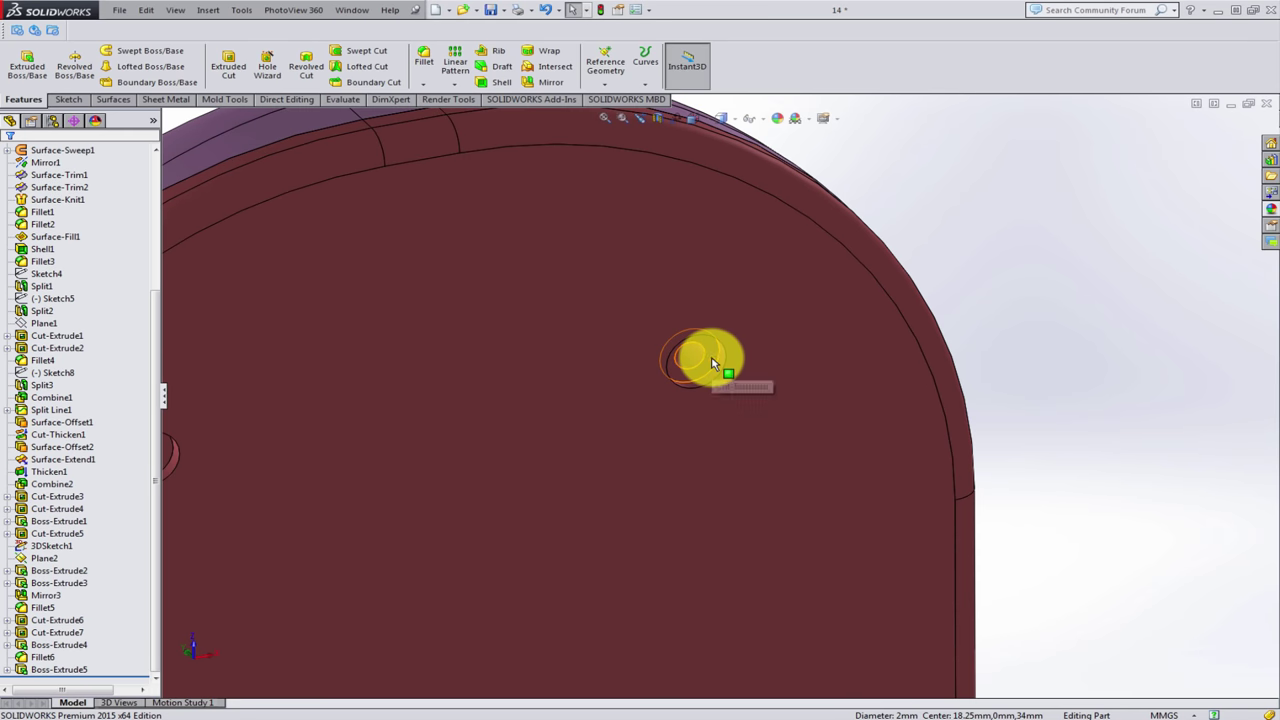
{"action": "left_click", "coordinate": [702, 356]}
{"action": "left_click", "coordinate": [770, 315]}
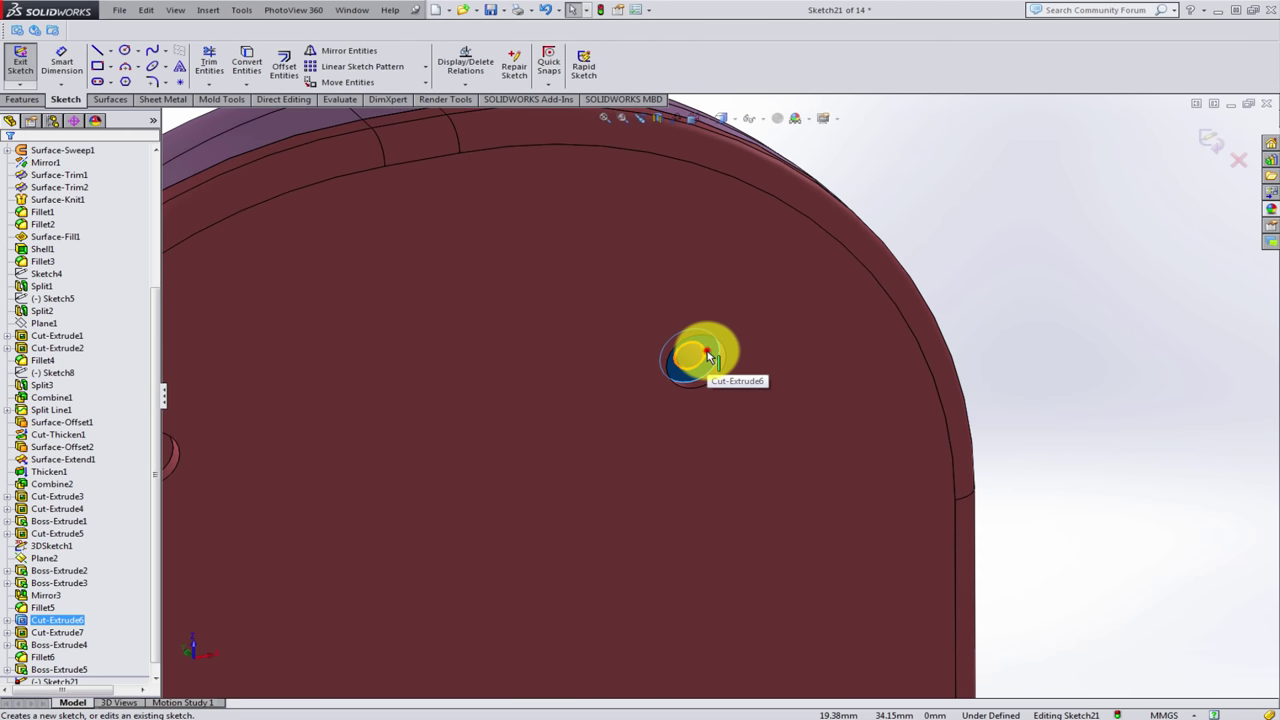
- Convert the screw-hole edges to circles and boss-extrude them Up To Next
{"action": "scroll", "coordinate": [708, 354], "scroll_direction": "up", "scroll_amount": 3}
{"action": "left_click", "coordinate": [445, 428], "text": "ctrl"}
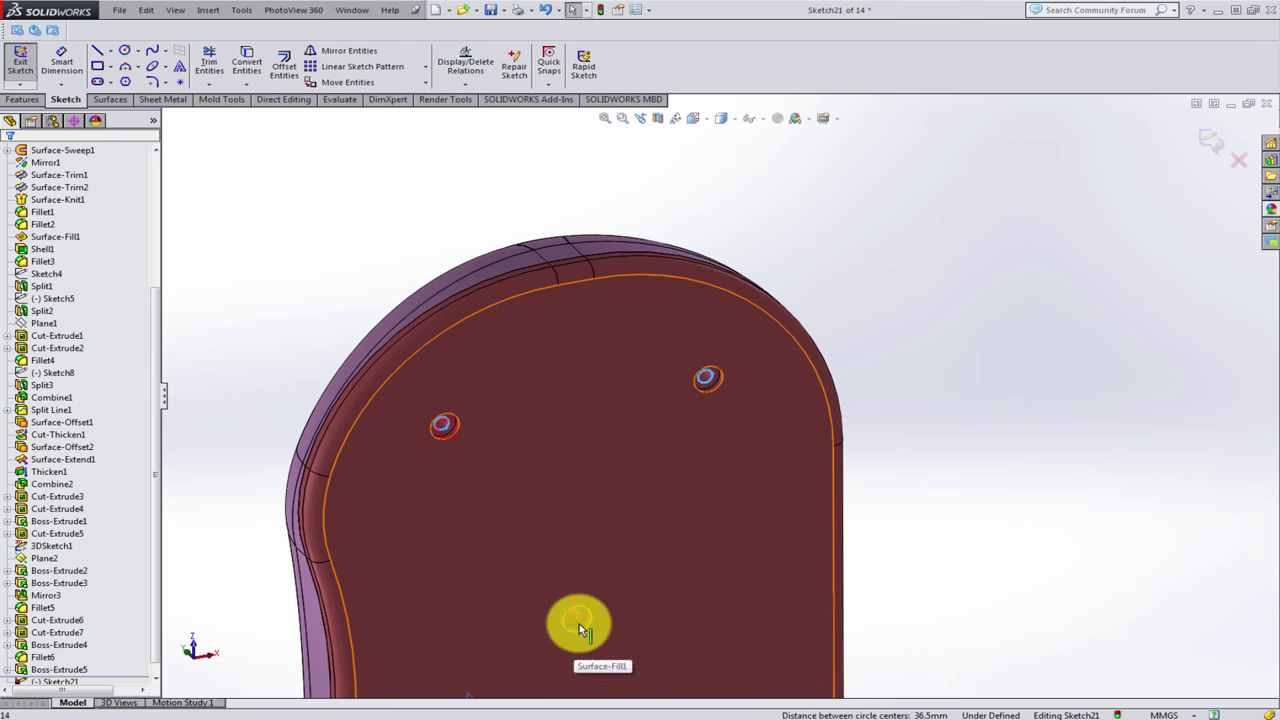
{"action": "left_click", "coordinate": [575, 620], "text": "ctrl"}
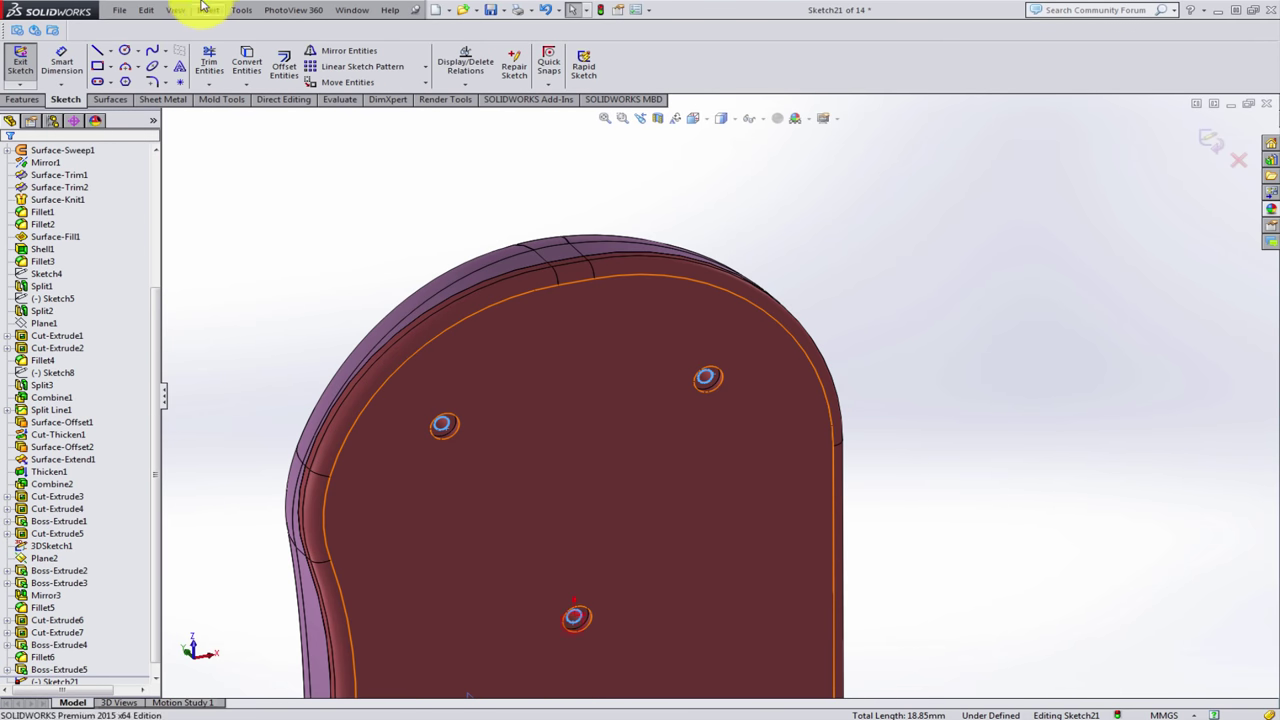
{"action": "left_click", "coordinate": [246, 62]}
{"action": "left_click", "coordinate": [22, 99]}
{"action": "left_click", "coordinate": [22, 70]}
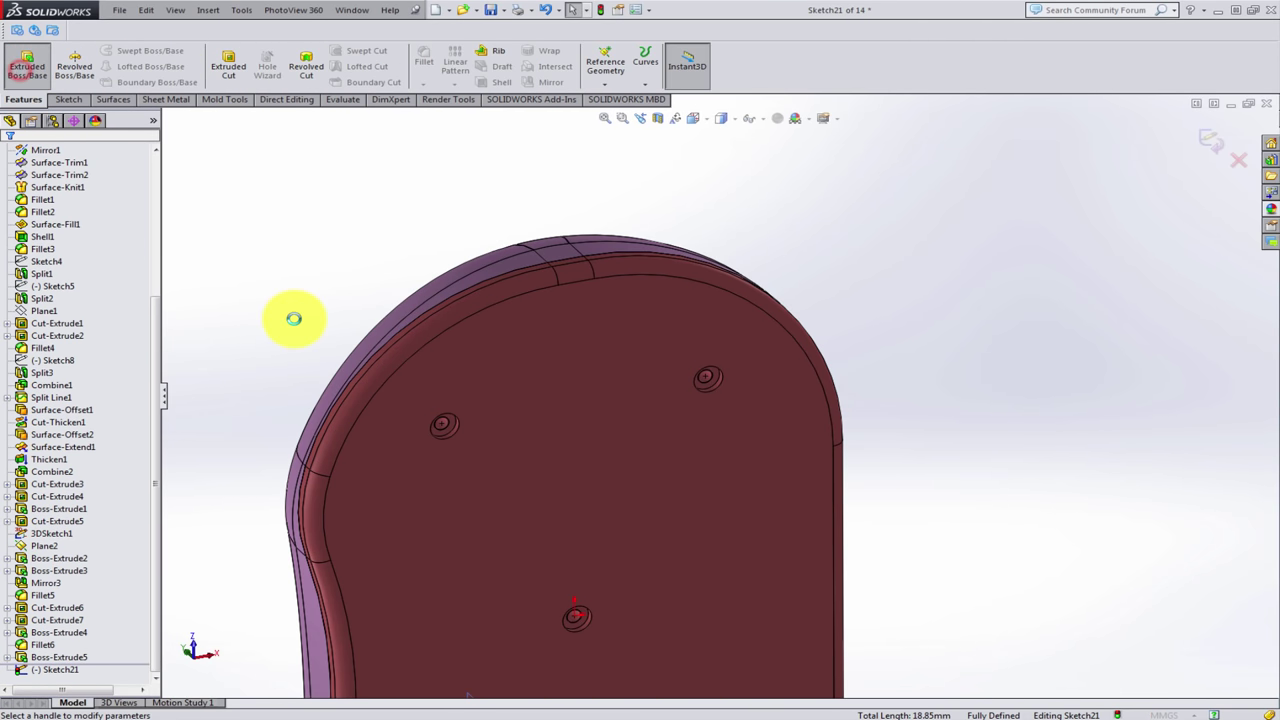
{"action": "left_click", "coordinate": [18, 236]}
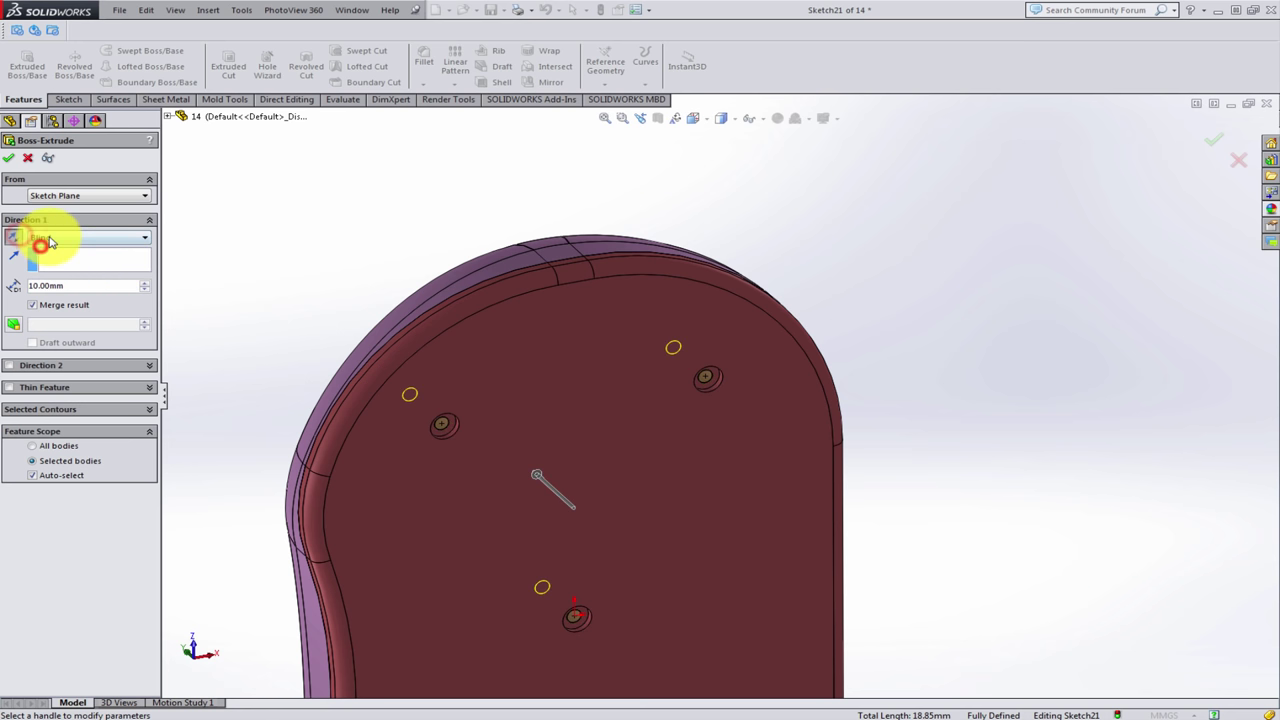
{"action": "left_click", "coordinate": [75, 238]}
{"action": "left_click", "coordinate": [92, 264]}
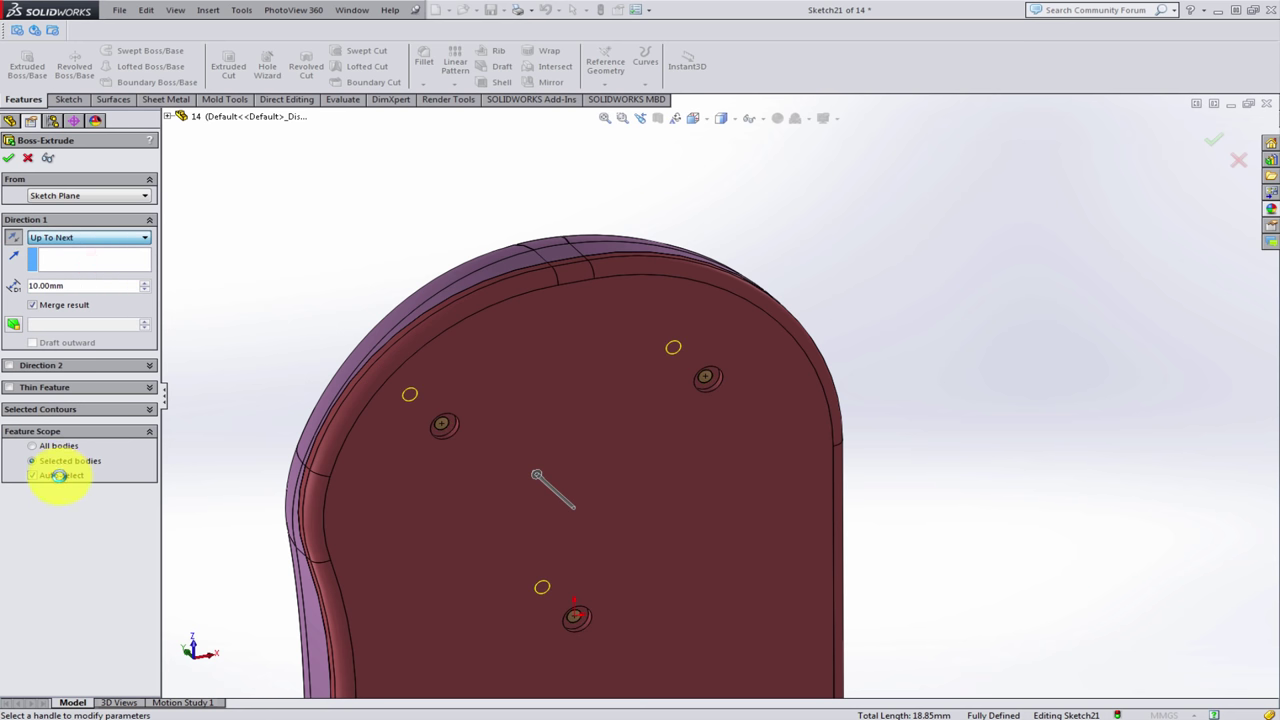
- Turn off Auto-select, scope the posts to Cut-Extrude4, and confirm Boss-Extrude7
{"action": "left_click", "coordinate": [31, 475]}
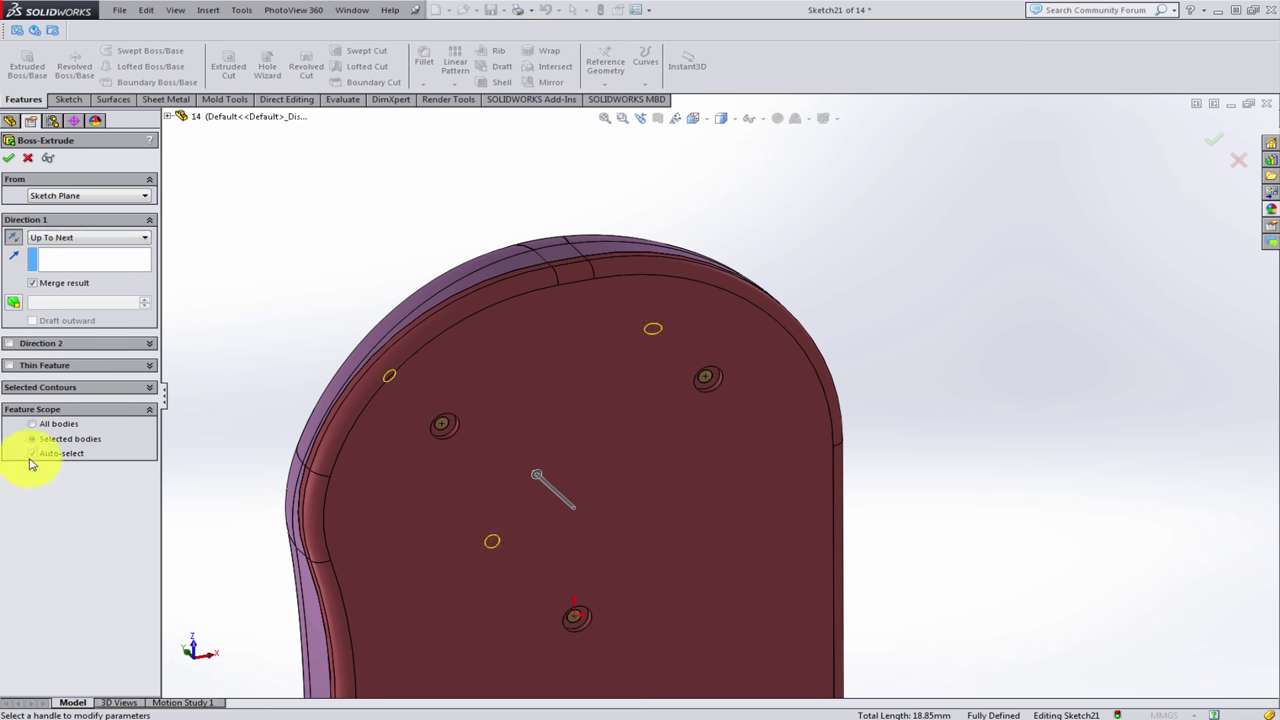
{"action": "left_click", "coordinate": [33, 451]}
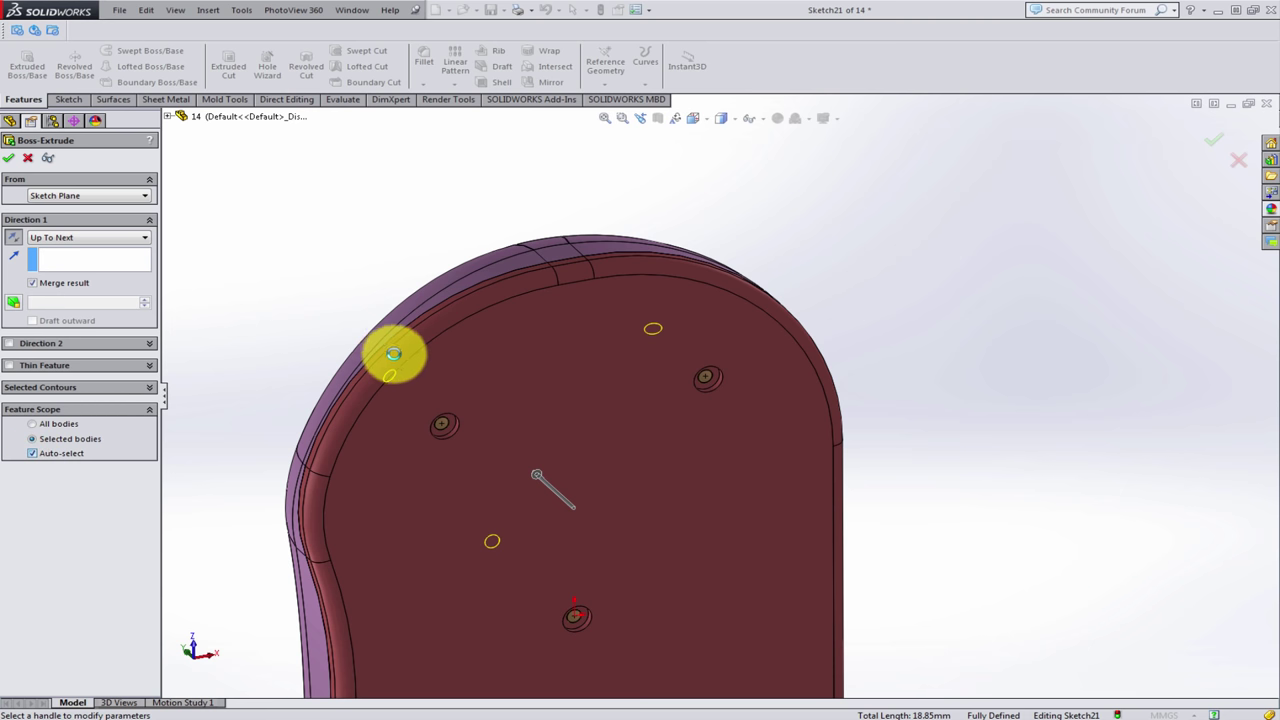
{"action": "middle_click_drag", "start_coordinate": [391, 354], "coordinate": [357, 323]}
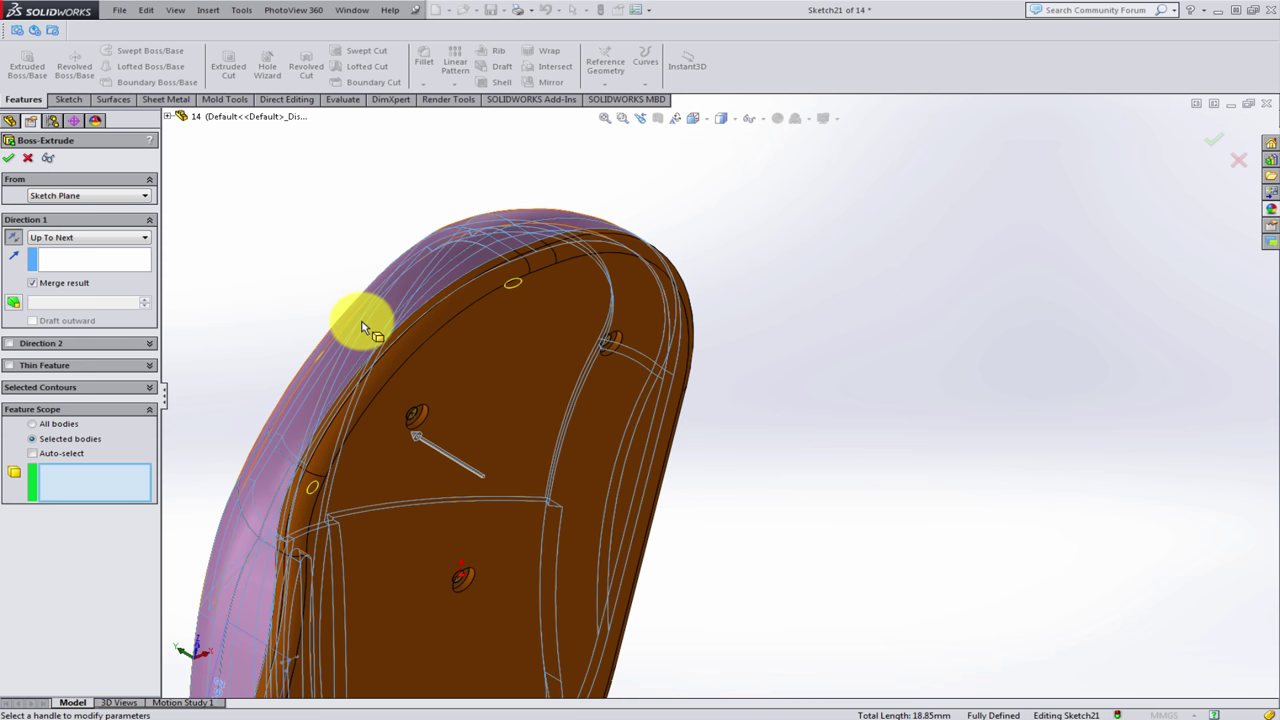
{"action": "left_click", "coordinate": [363, 325]}
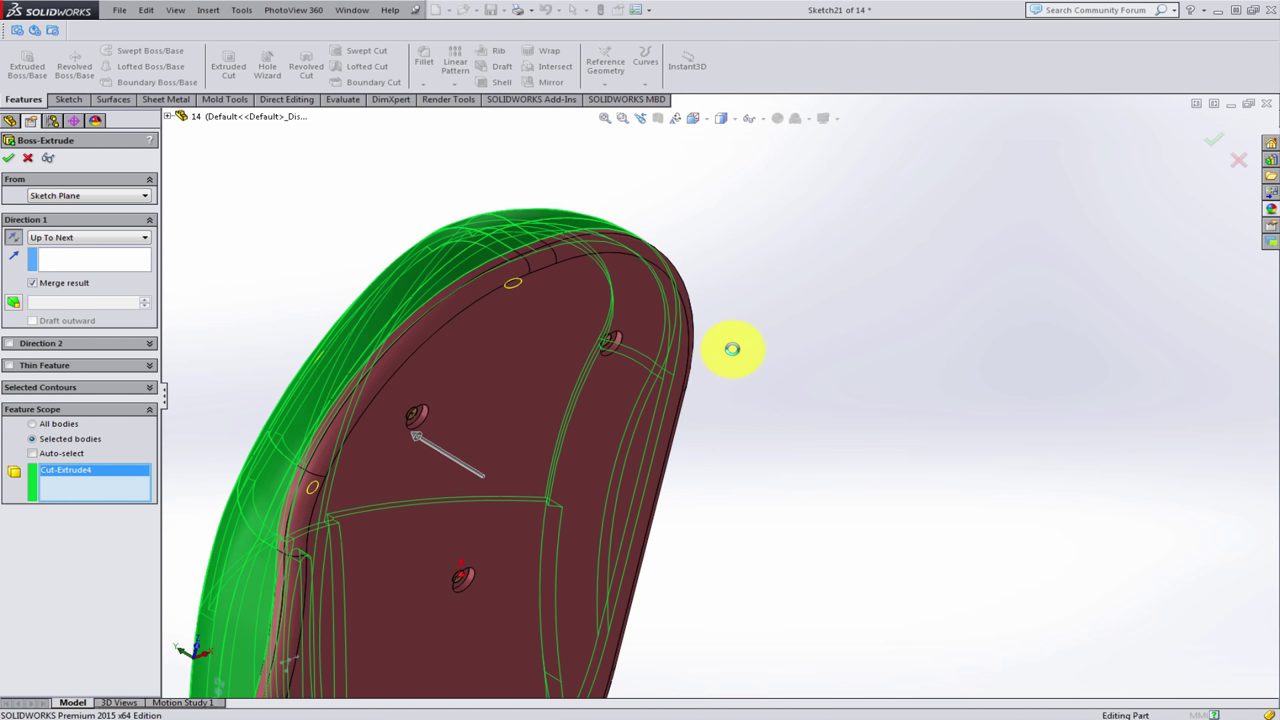
{"action": "key", "text": "Return"}
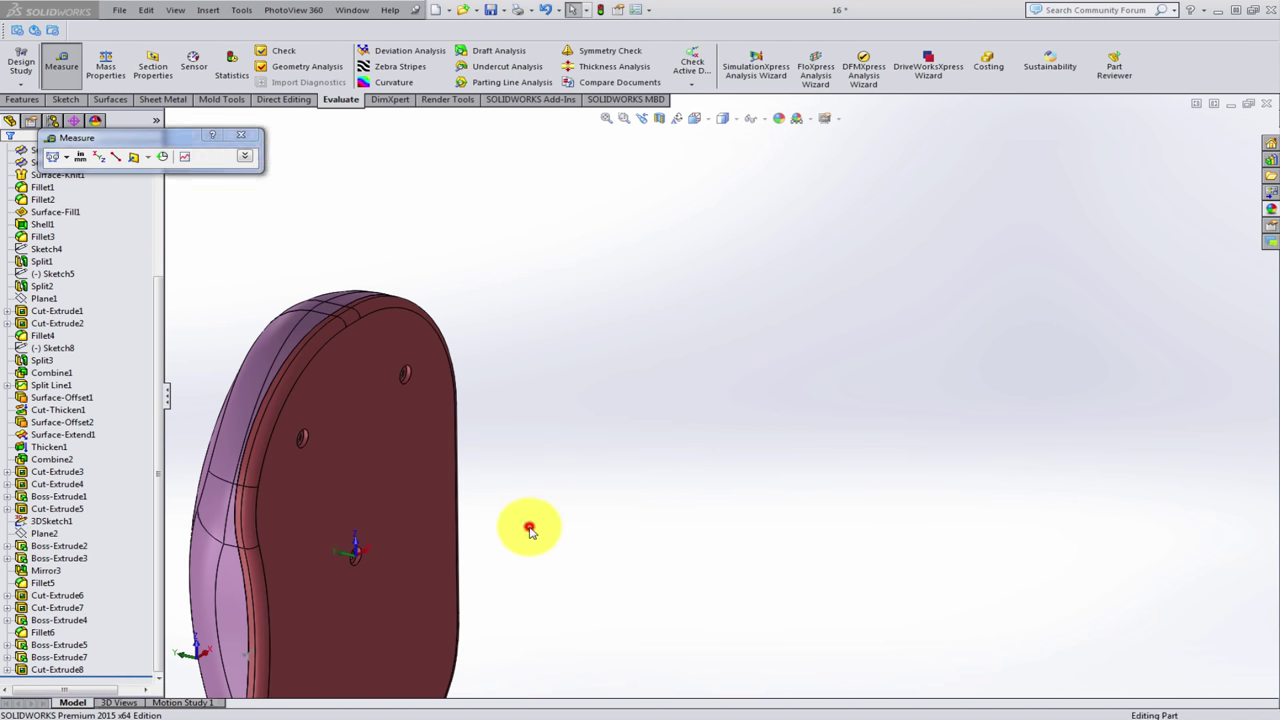
{"action": "middle_click_drag", "start_coordinate": [529, 530], "coordinate": [797, 476]}
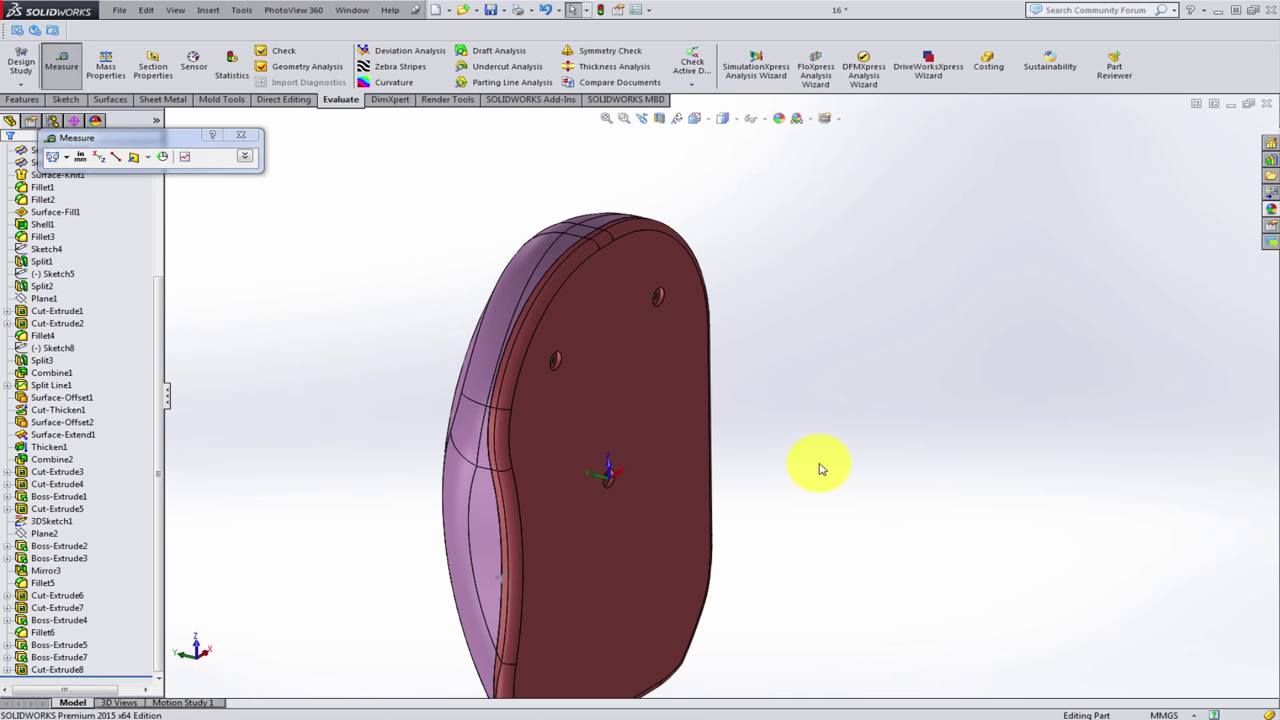
- On a new bottom-face sketch, draw a vertical straight slot just above the origin
{"action": "left_click", "coordinate": [689, 410]}
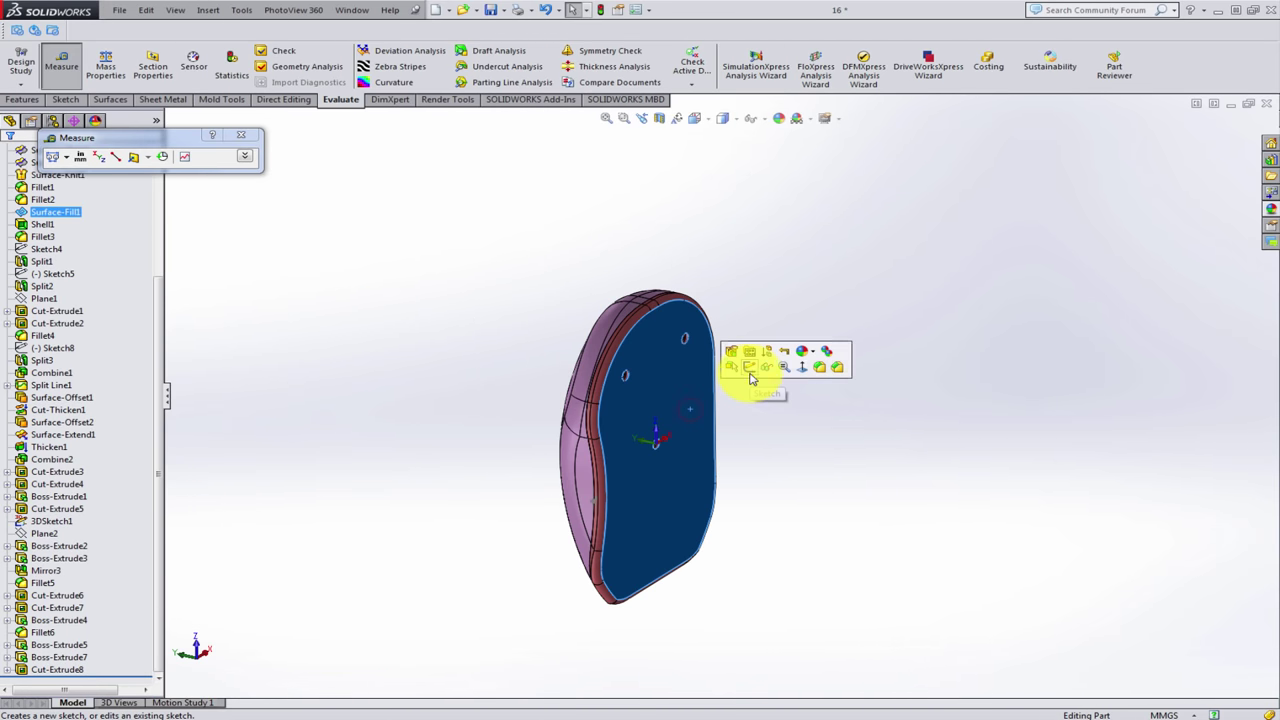
{"action": "left_click", "coordinate": [750, 372]}
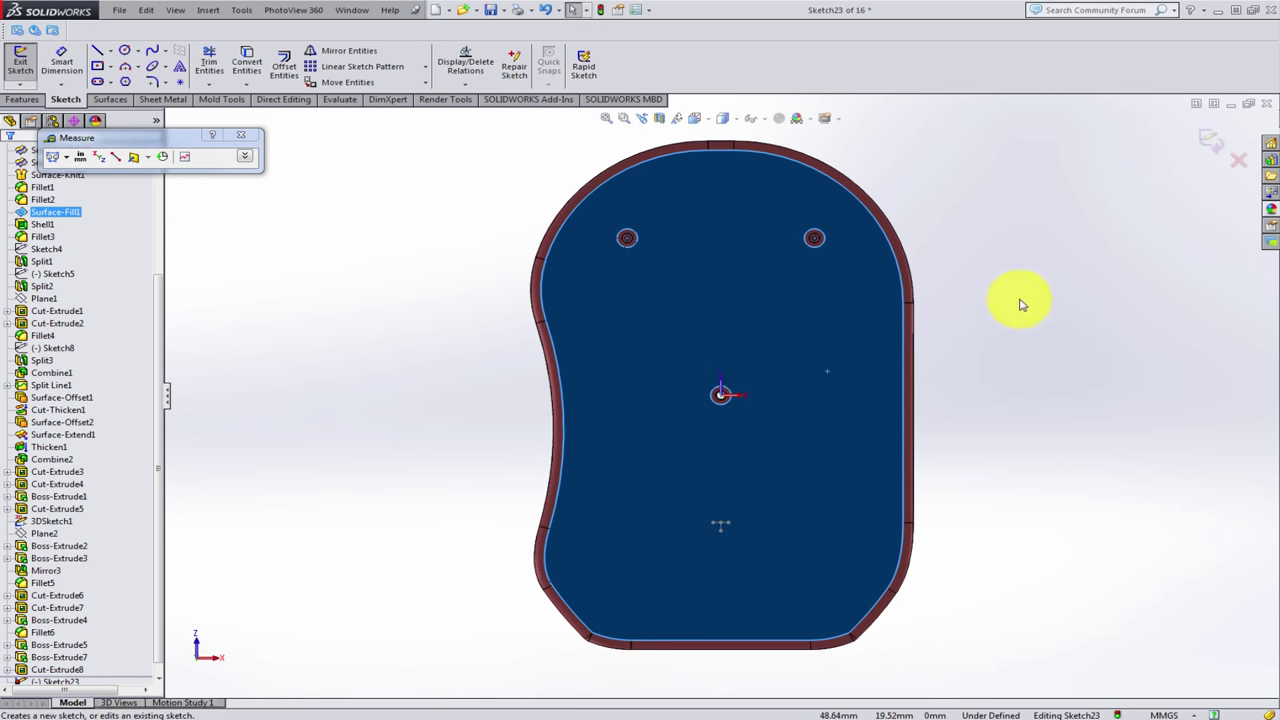
{"action": "left_click", "coordinate": [1020, 305]}
{"action": "scroll", "coordinate": [871, 286], "scroll_direction": "down", "scroll_amount": 2}
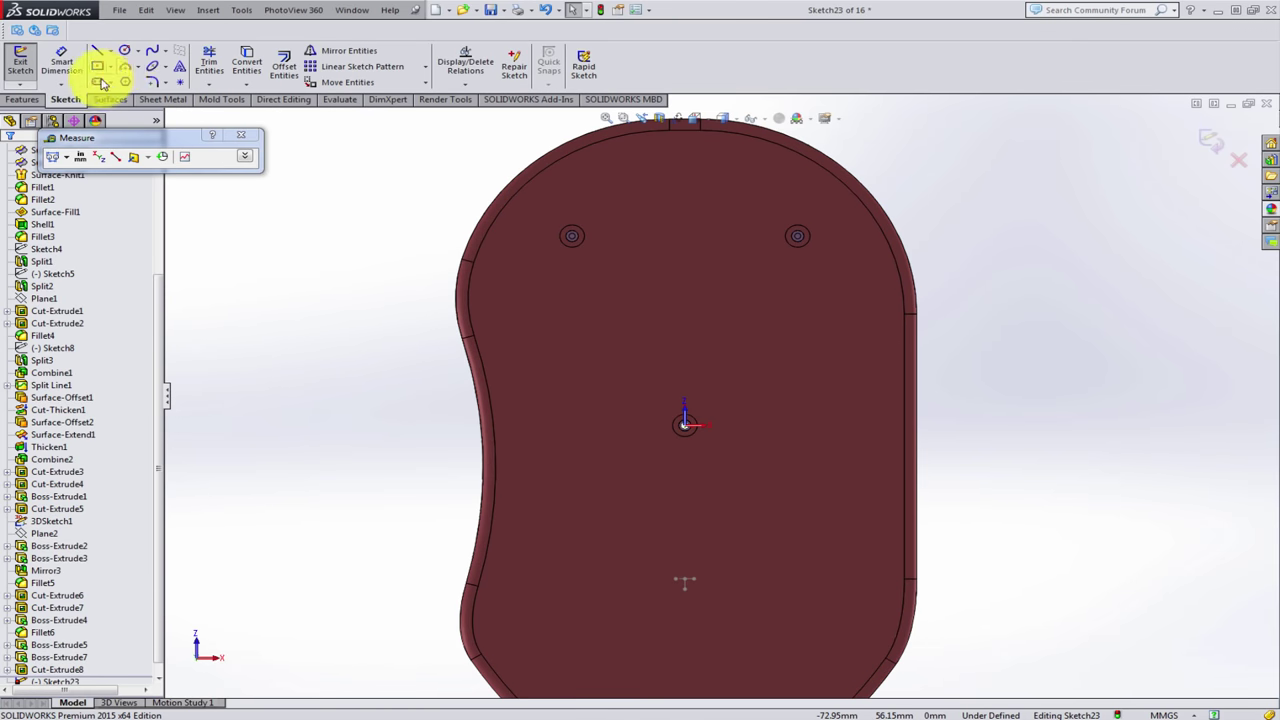
{"action": "left_click", "coordinate": [98, 82]}
{"action": "left_click", "coordinate": [685, 310]}
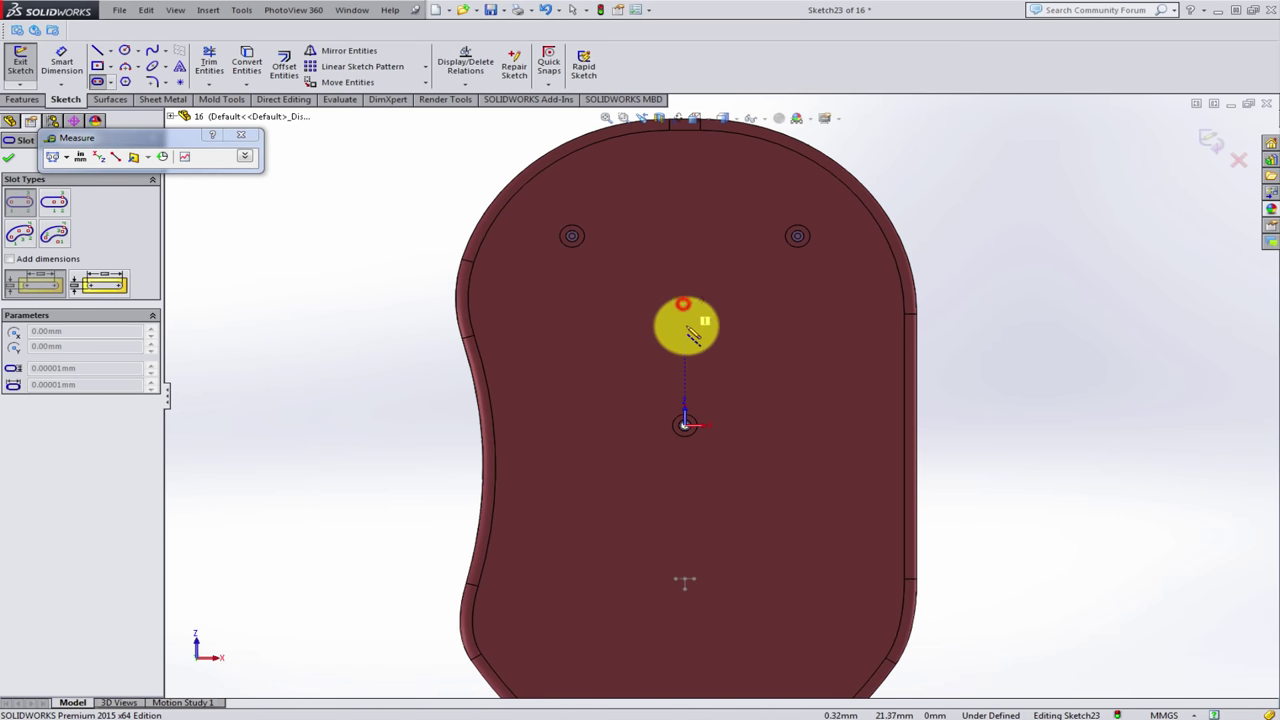
{"action": "left_click", "coordinate": [705, 358]}
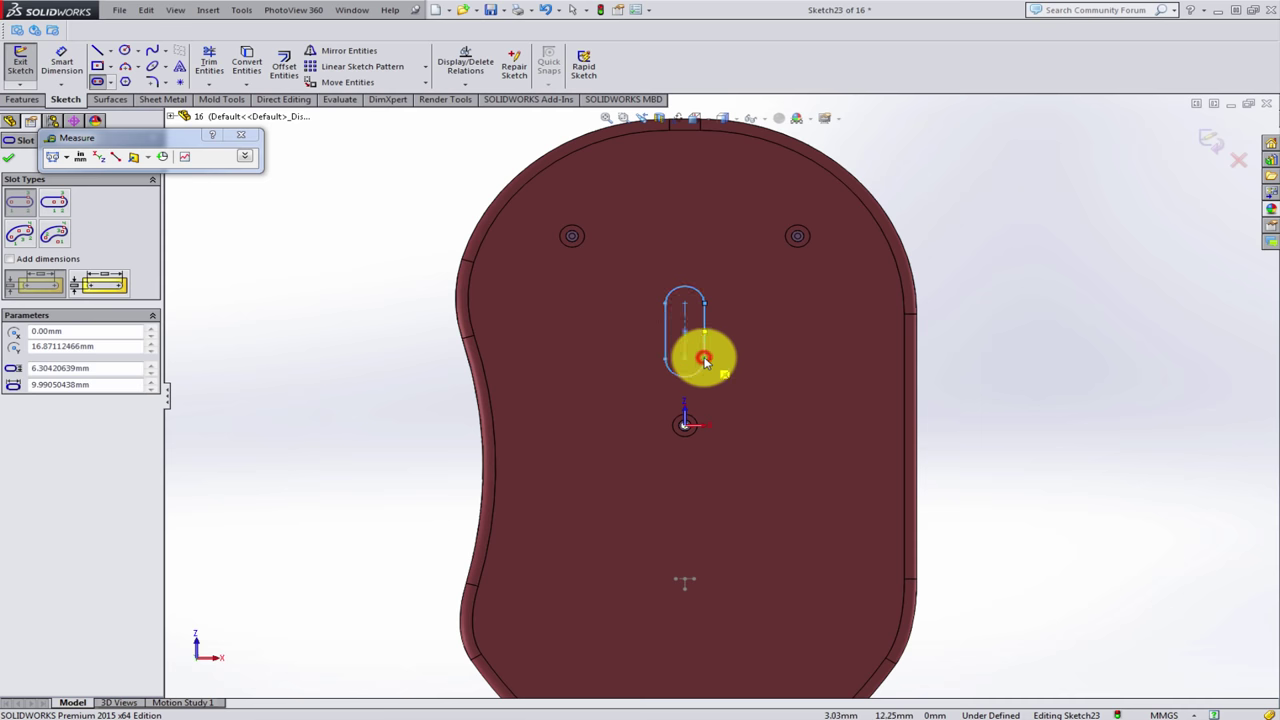
{"action": "key", "text": "Escape"}
{"action": "left_click", "coordinate": [24, 99]}
- Cut the slot Up To Next as Cut-Extrude9
{"action": "left_click", "coordinate": [228, 62]}
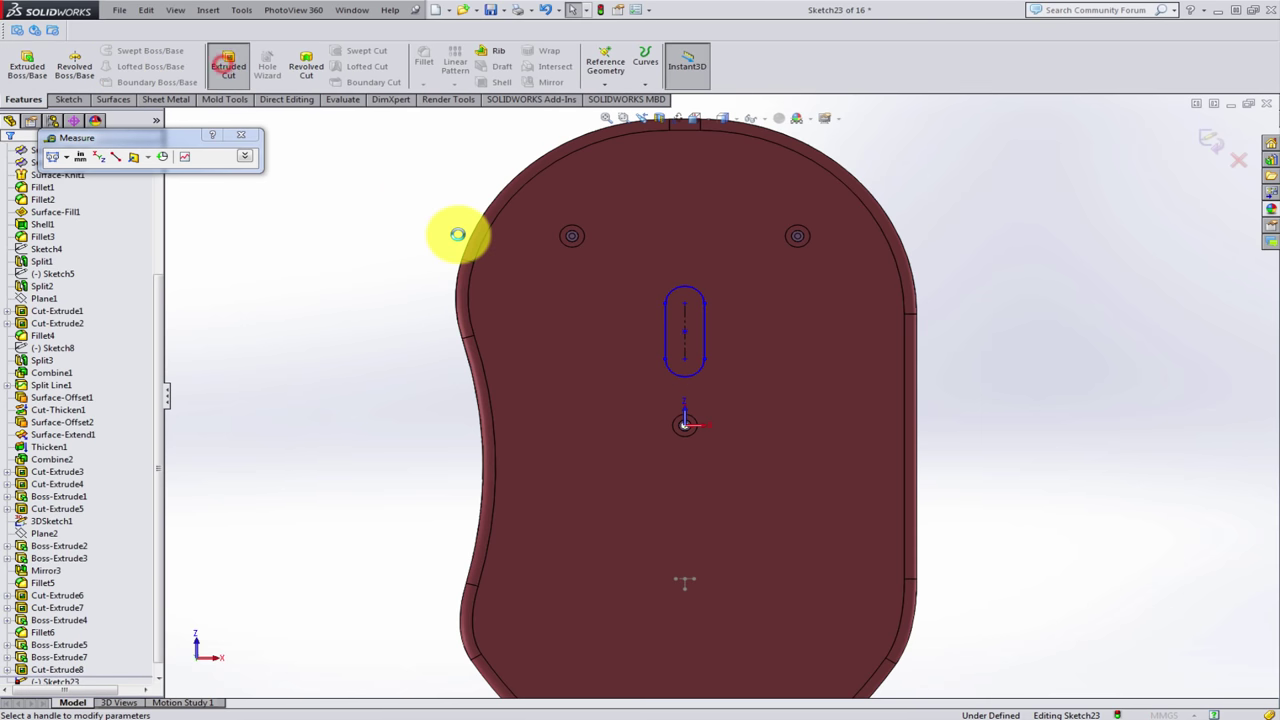
{"action": "middle_click_drag", "start_coordinate": [576, 351], "coordinate": [586, 363]}
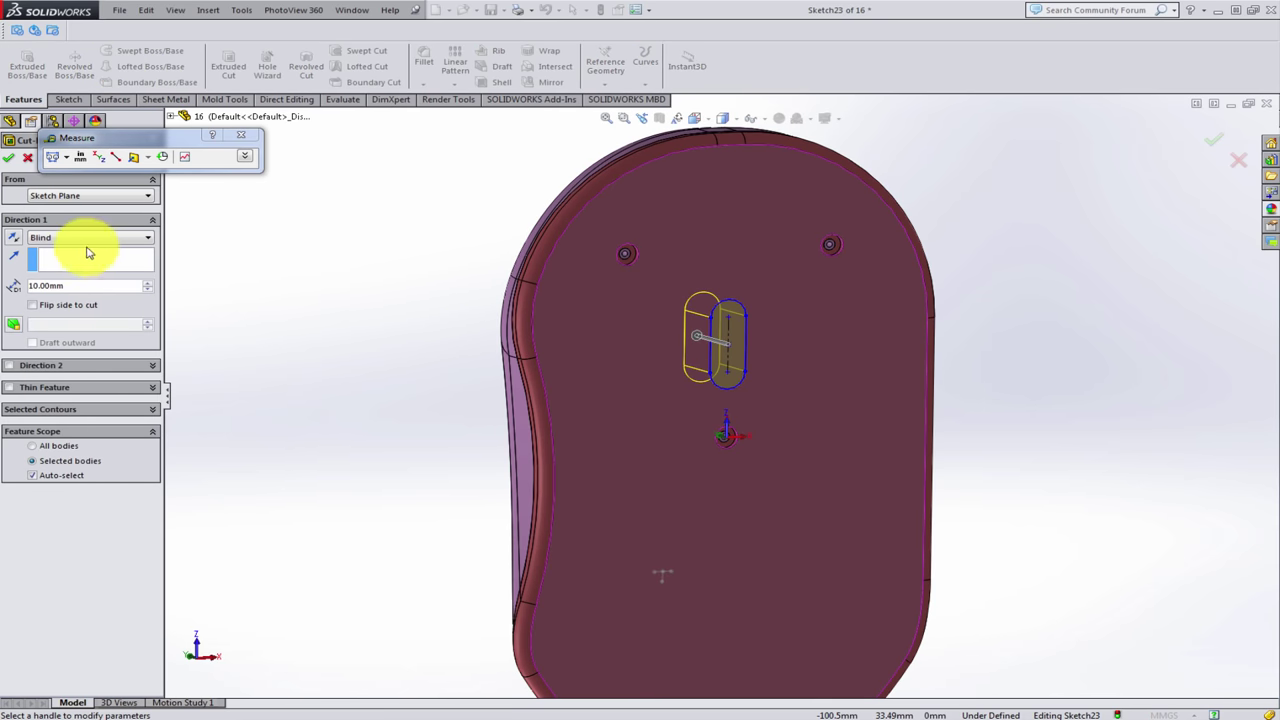
{"action": "left_click", "coordinate": [88, 239]}
{"action": "left_click", "coordinate": [105, 280]}
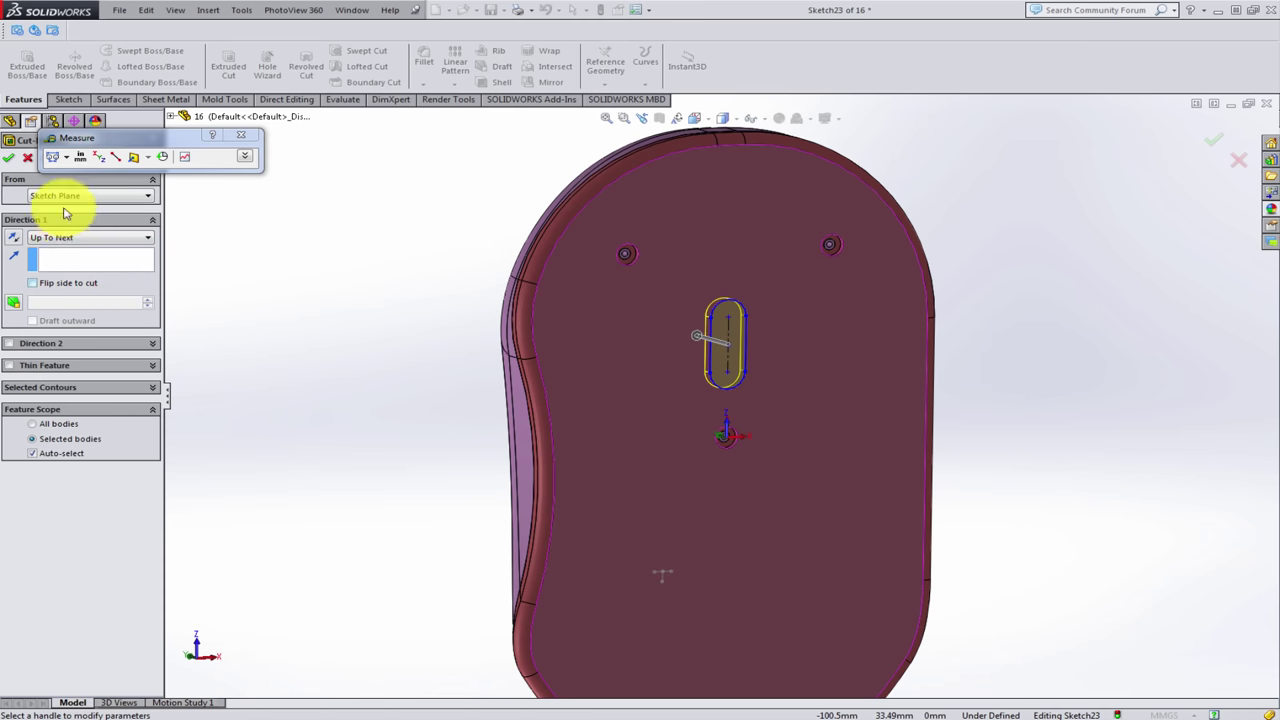
{"action": "left_click", "coordinate": [12, 157]}
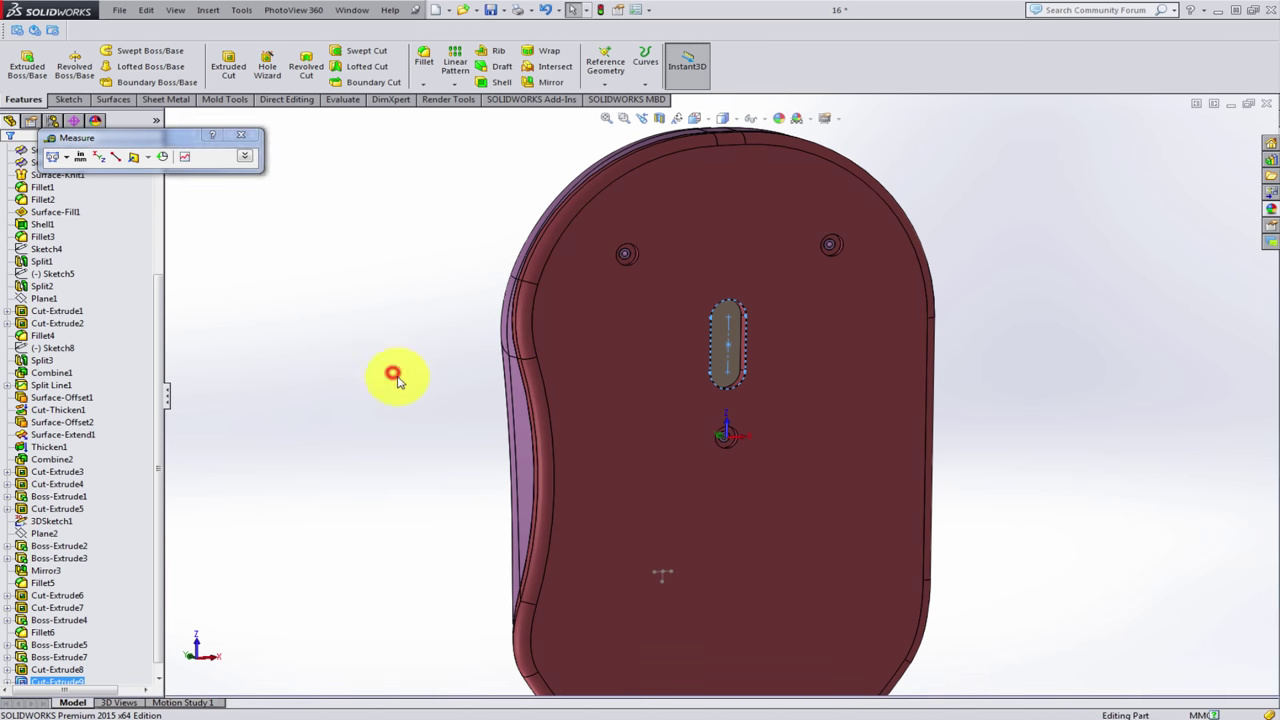
- Inspect the top of the mouse and select the face inside the wheel slot
{"action": "scroll", "coordinate": [673, 430], "scroll_direction": "up", "scroll_amount": 5}
{"action": "middle_click_drag", "start_coordinate": [791, 466], "coordinate": [923, 397]}
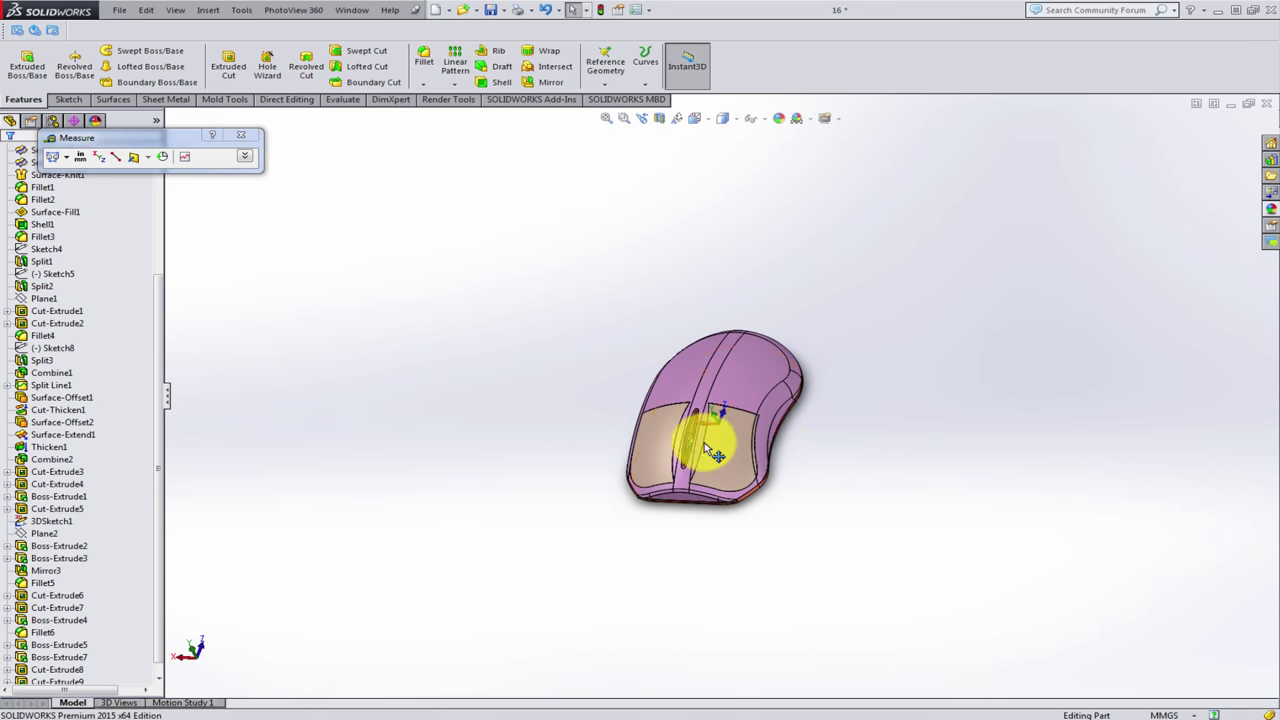
{"action": "scroll", "coordinate": [670, 408], "scroll_direction": "down", "scroll_amount": 5}
{"action": "scroll", "coordinate": [671, 410], "scroll_direction": "down", "scroll_amount": 2}
{"action": "scroll", "coordinate": [715, 410], "scroll_direction": "down", "scroll_amount": 2}
{"action": "scroll", "coordinate": [683, 414], "scroll_direction": "down", "scroll_amount": 1}
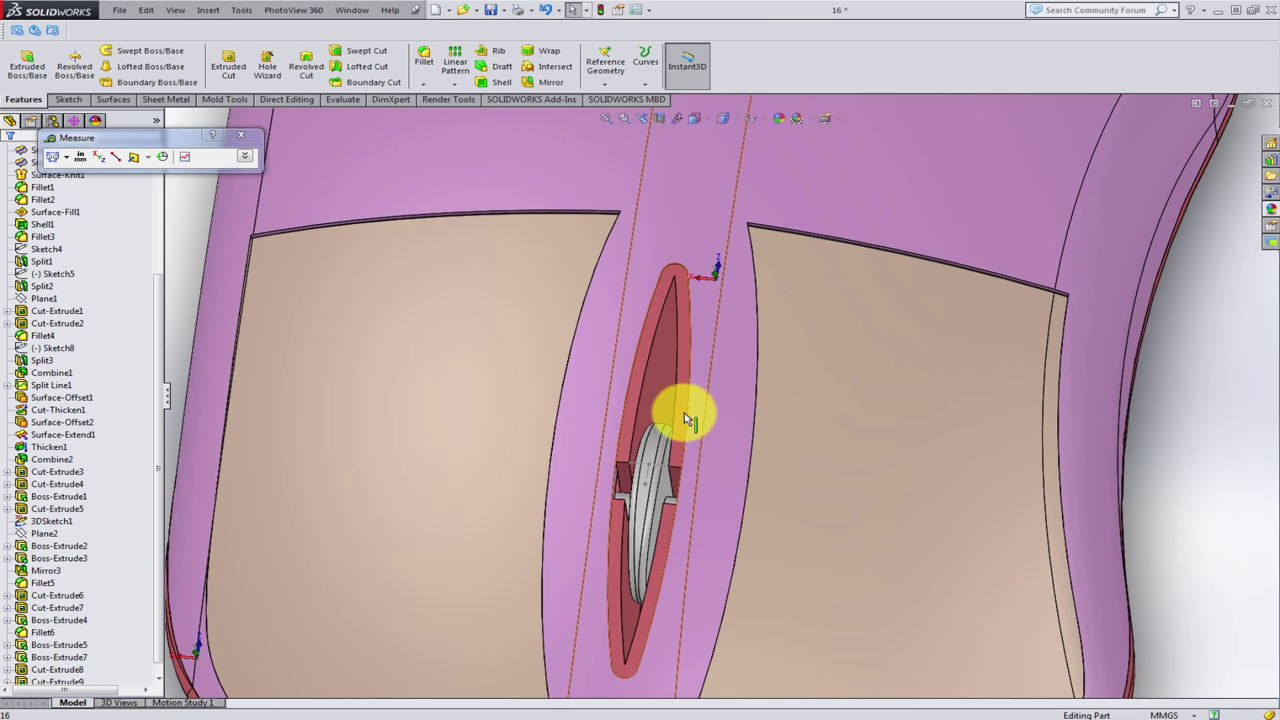
{"action": "middle_click_drag", "start_coordinate": [685, 418], "coordinate": [667, 414]}
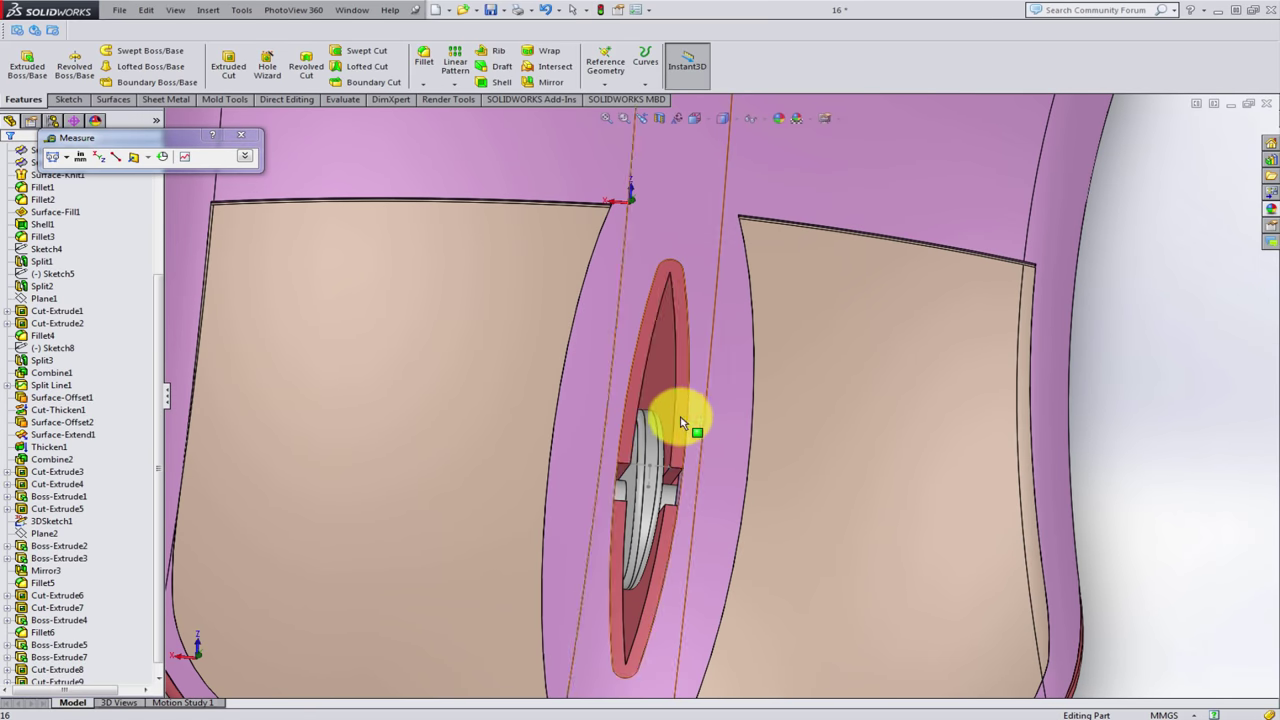
{"action": "left_click", "coordinate": [656, 403]}
- Start a sketch on the face and convert the slot's edge loop into sketch lines
{"action": "left_click", "coordinate": [719, 358]}
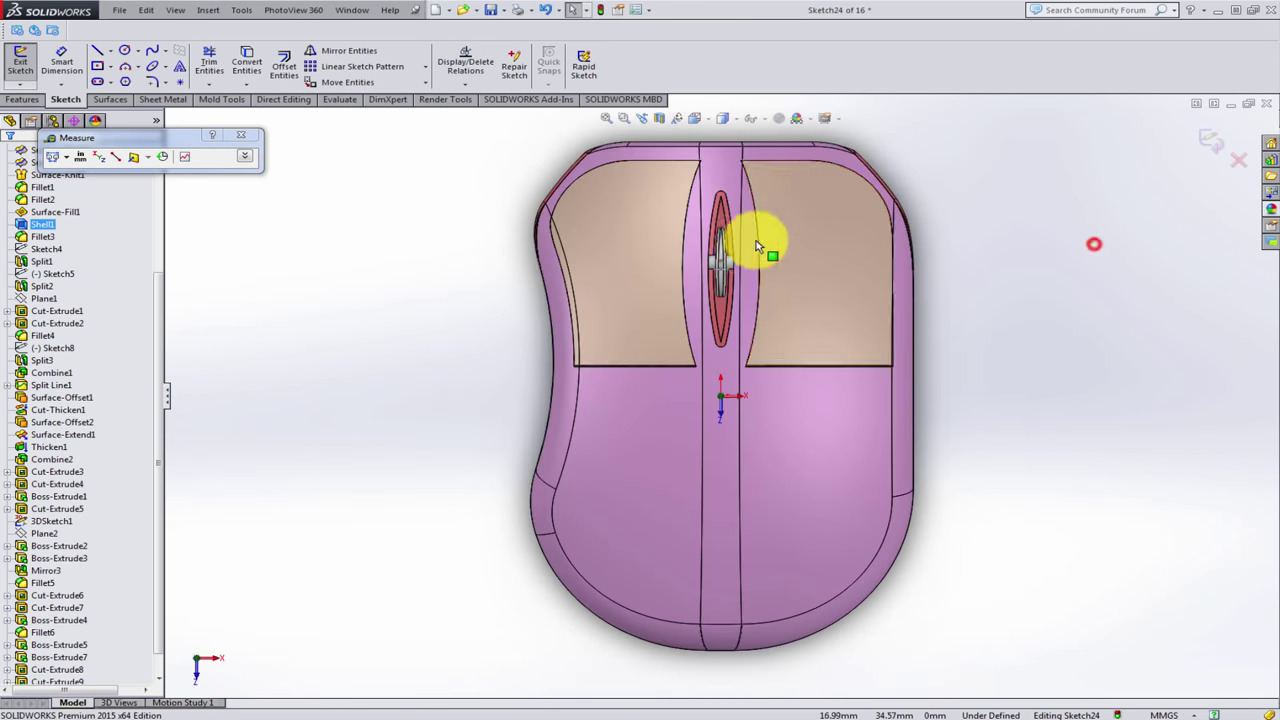
{"action": "scroll", "coordinate": [713, 213], "scroll_direction": "down", "scroll_amount": 2}
{"action": "scroll", "coordinate": [705, 218], "scroll_direction": "down", "scroll_amount": 1}
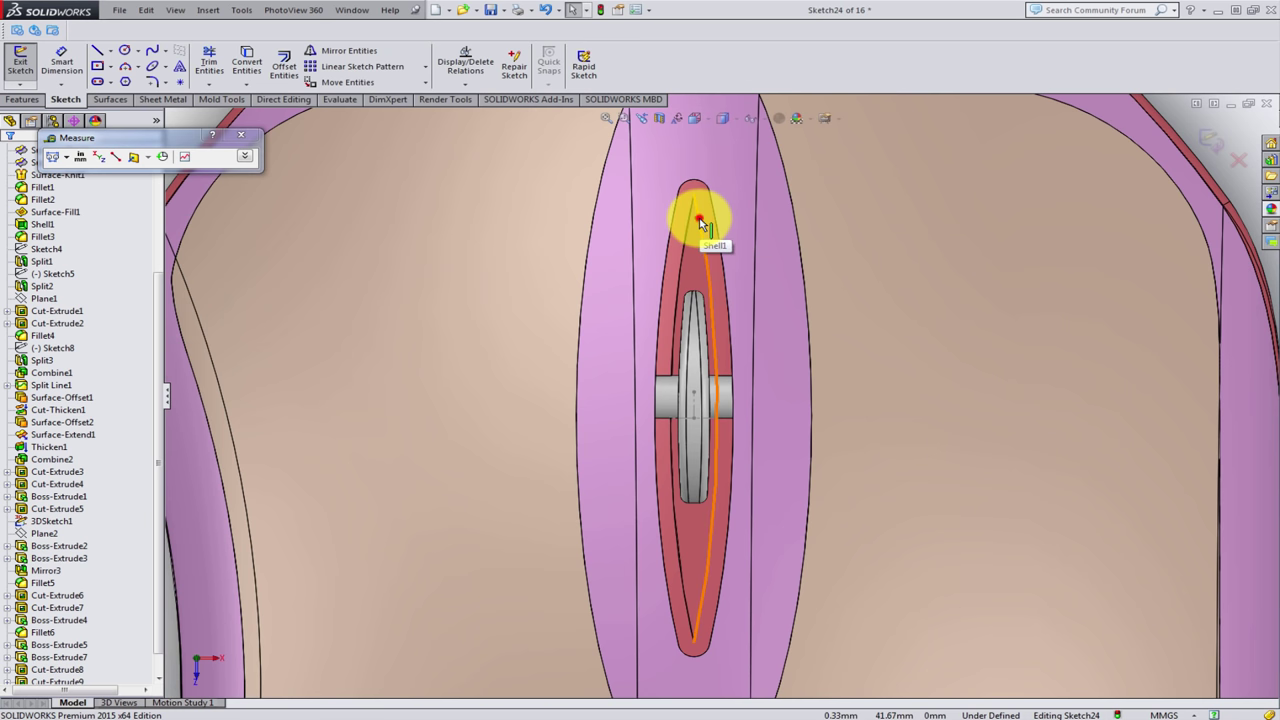
{"action": "left_click", "coordinate": [690, 215]}
{"action": "left_click", "coordinate": [246, 60]}
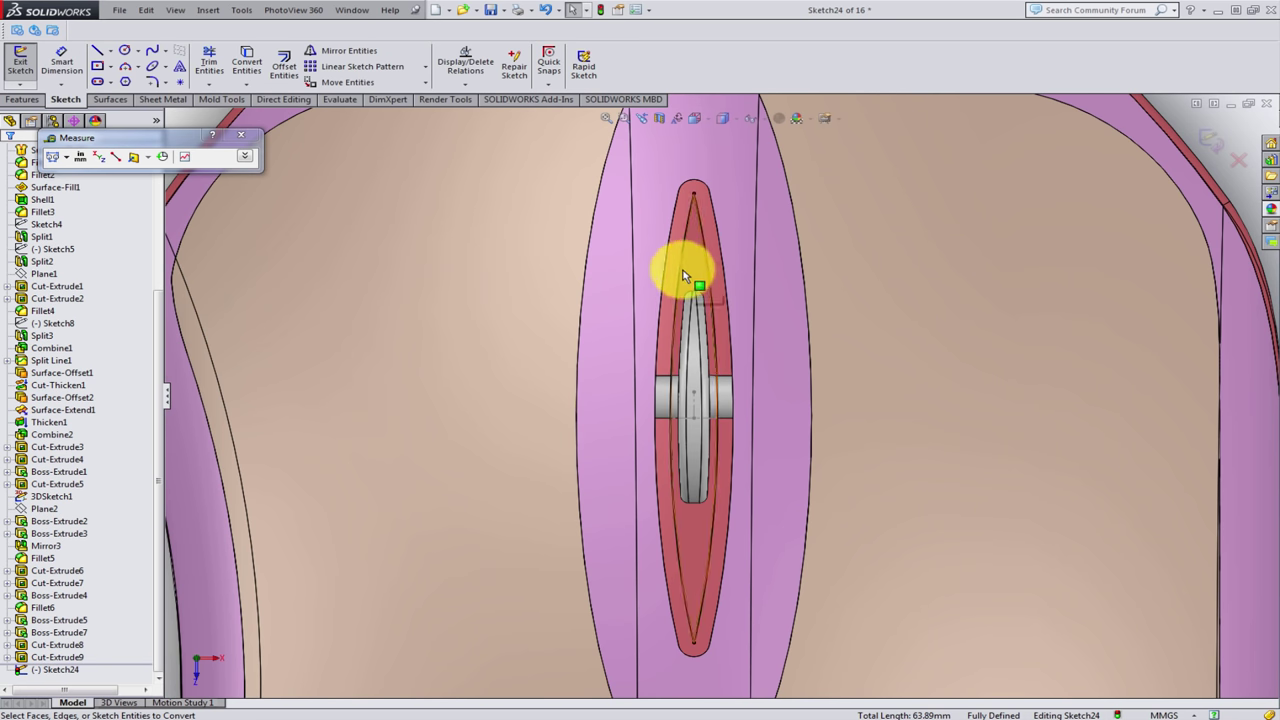
- Draw a first horizontal line across the slot and begin another near its bottom
{"action": "left_click", "coordinate": [97, 51]}
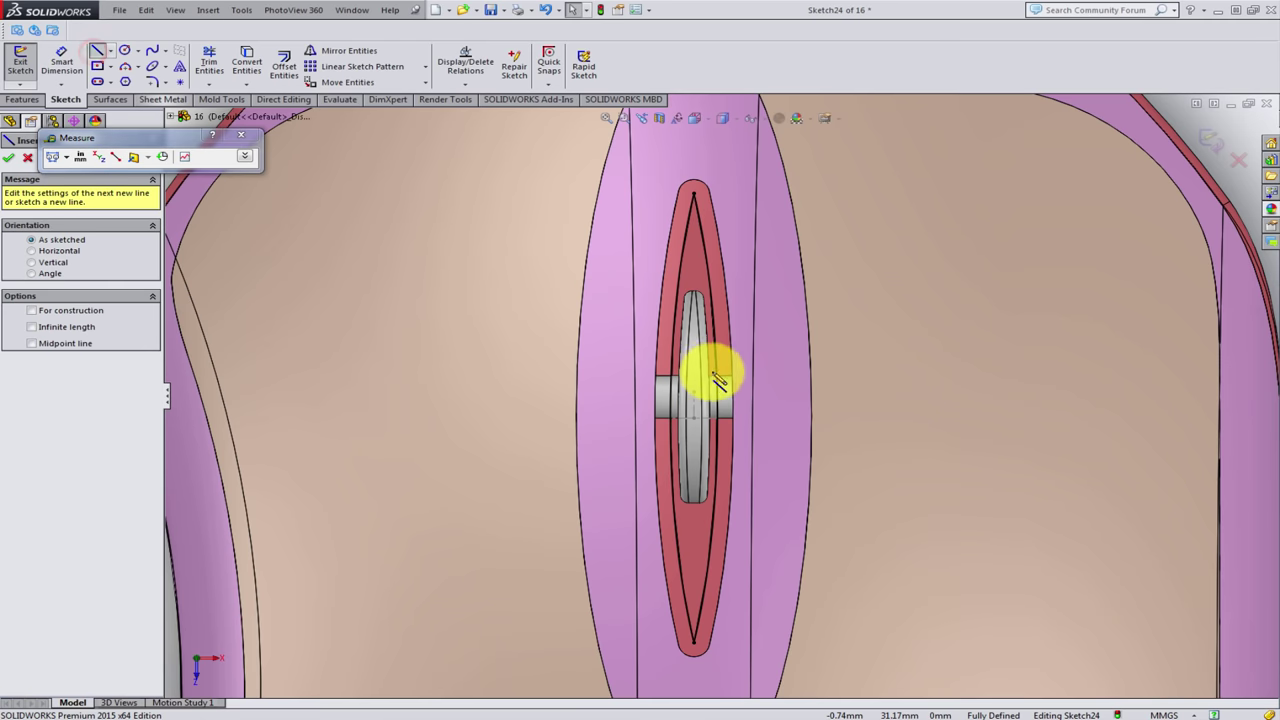
{"action": "left_click", "coordinate": [680, 272]}
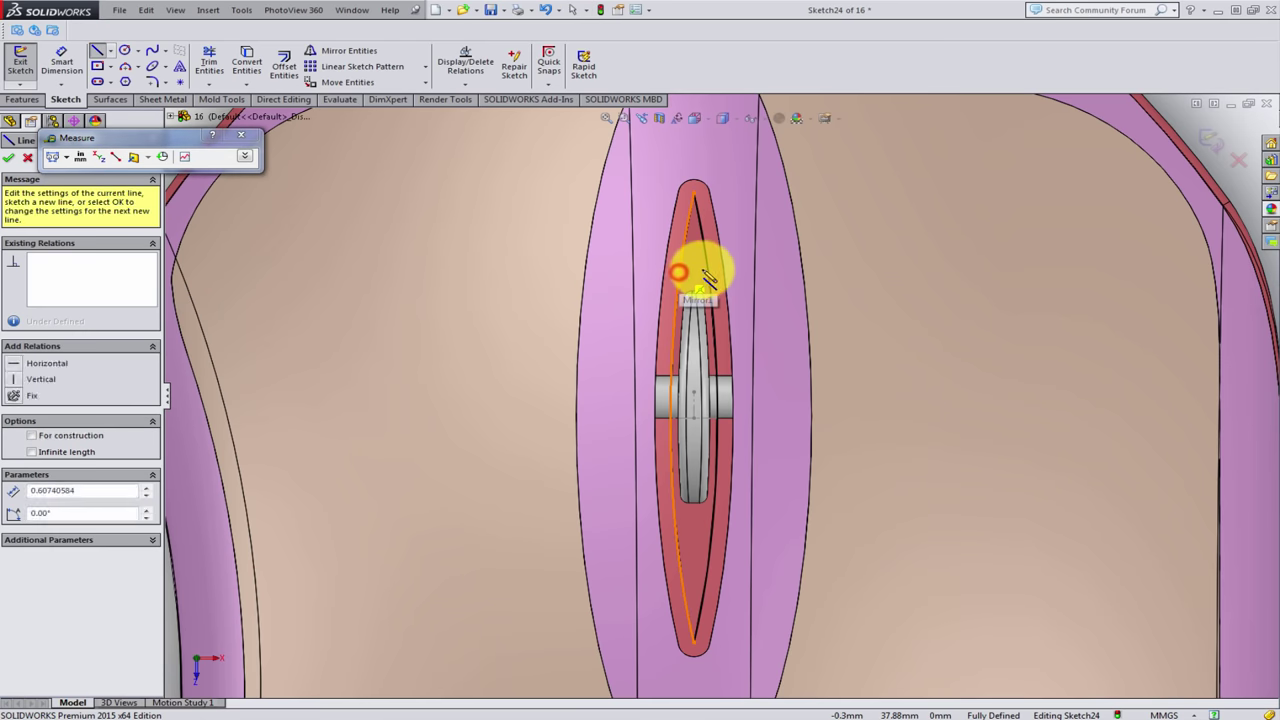
{"action": "left_click", "coordinate": [710, 272]}
{"action": "key", "text": "Escape"}
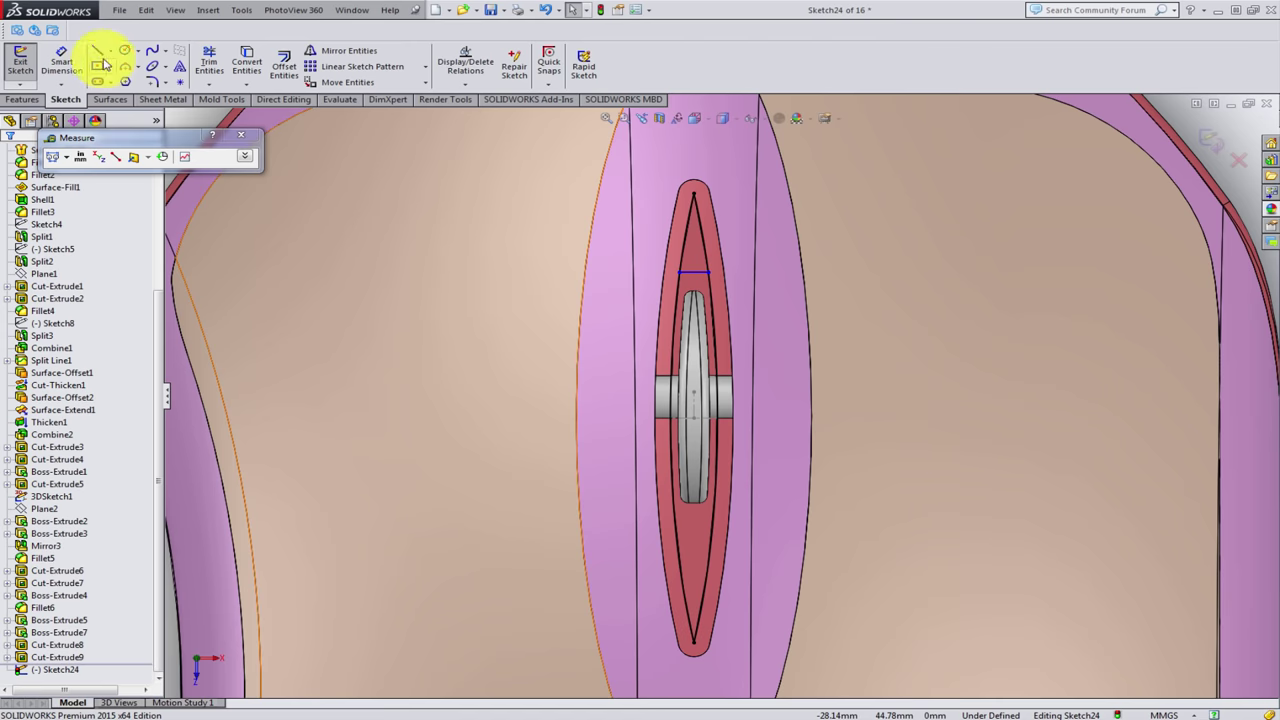
{"action": "left_click", "coordinate": [97, 51]}
{"action": "left_click", "coordinate": [678, 521]}
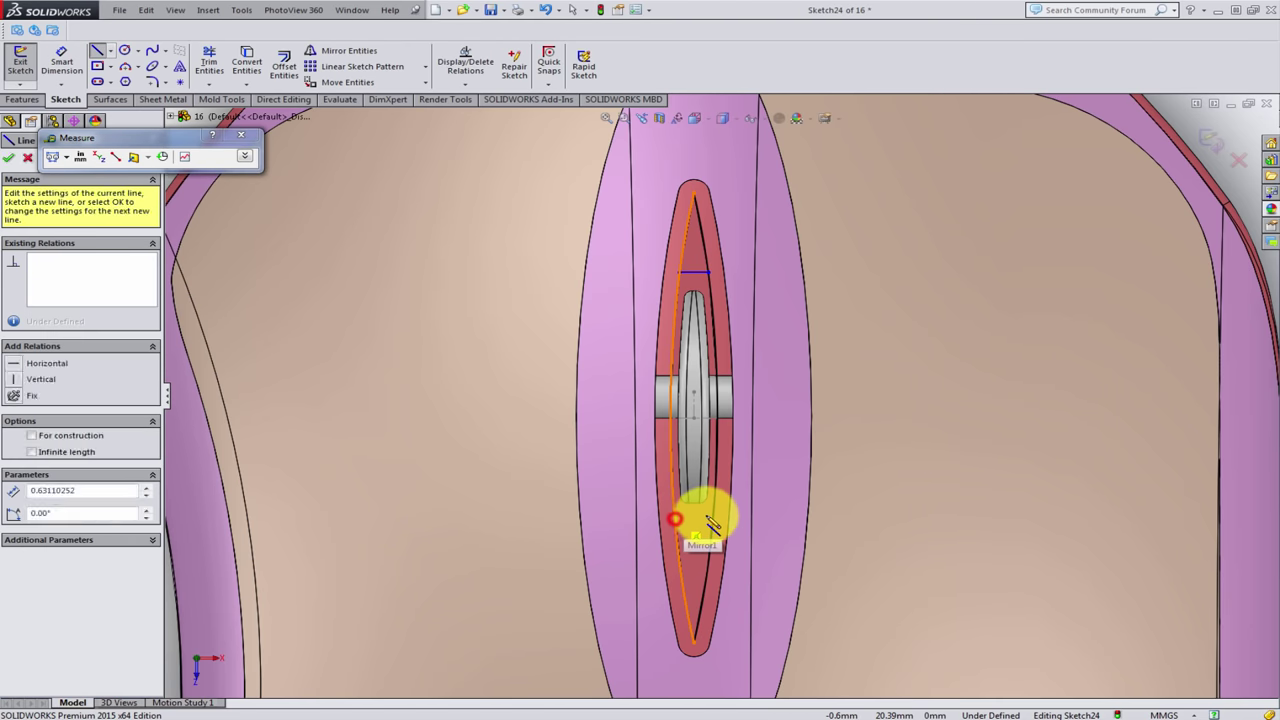
{"action": "key", "text": "Escape"}
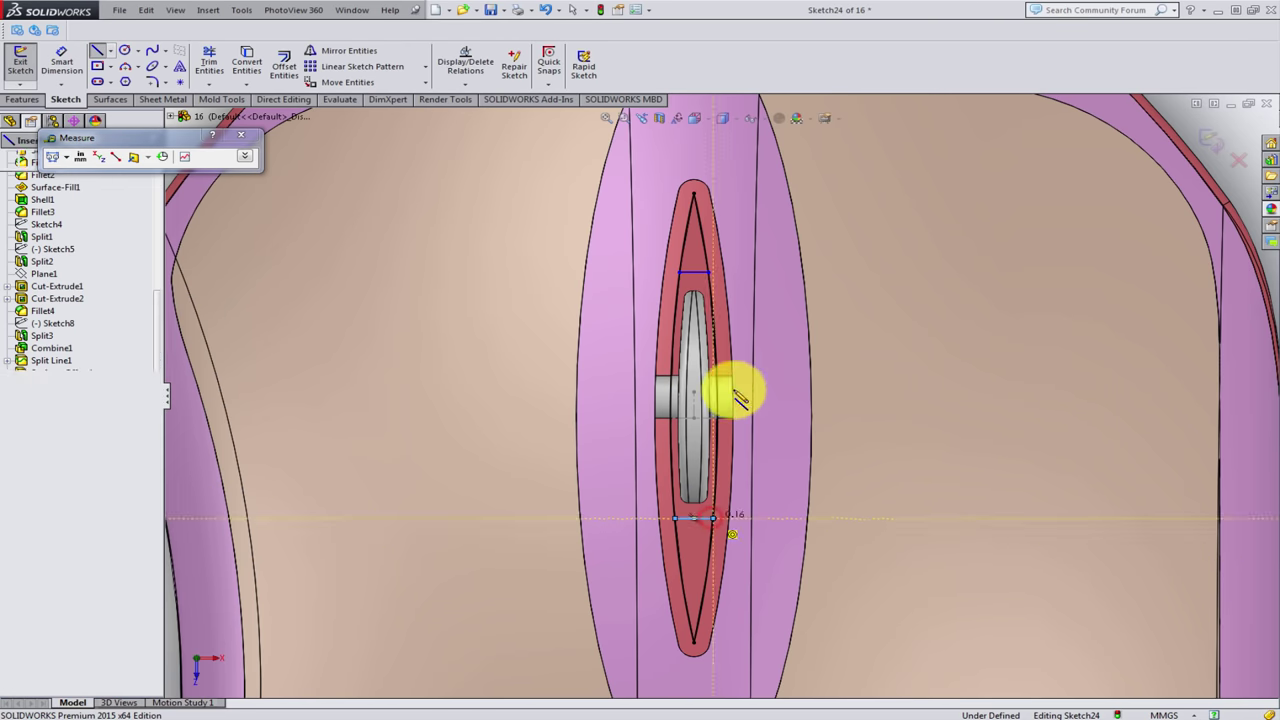
- Draw horizontal lines across the slot just above and below the scroll wheel
{"action": "scroll", "coordinate": [737, 394], "scroll_direction": "down", "scroll_amount": 2}
{"action": "scroll", "coordinate": [691, 274], "scroll_direction": "down", "scroll_amount": 2}
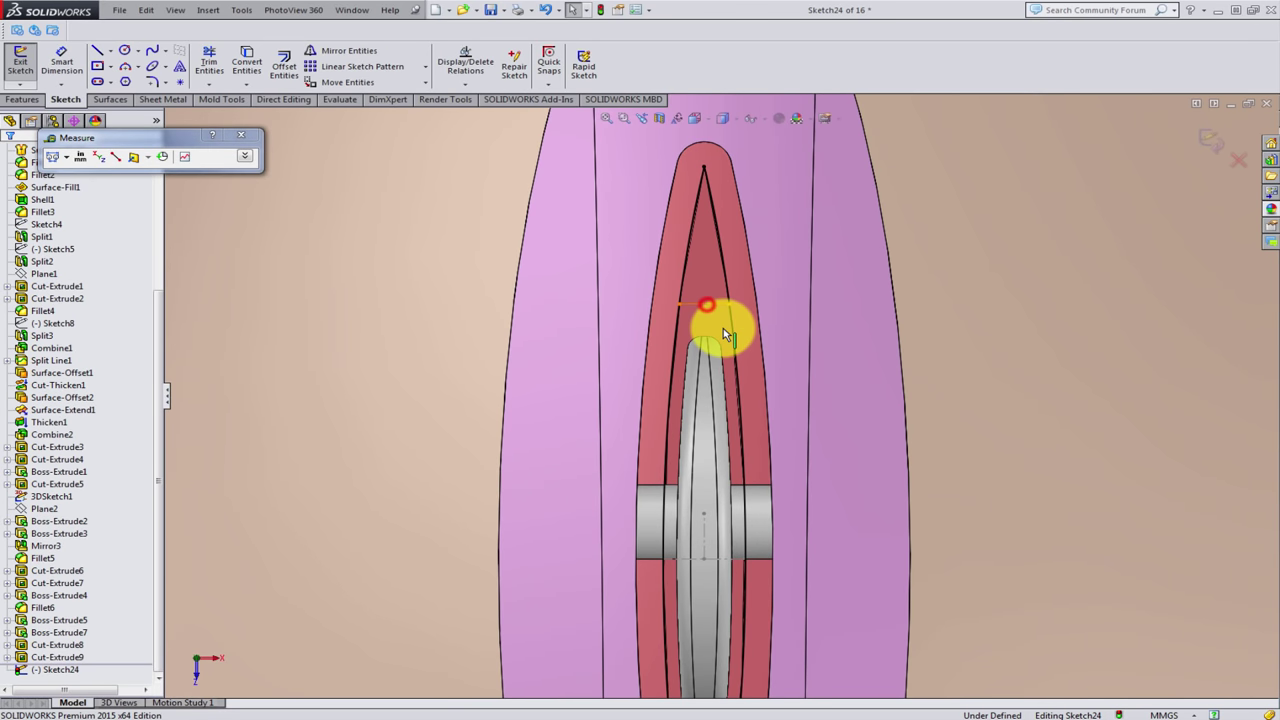
{"action": "key", "text": "l"}
{"action": "left_click", "coordinate": [676, 338]}
{"action": "left_click", "coordinate": [722, 333]}
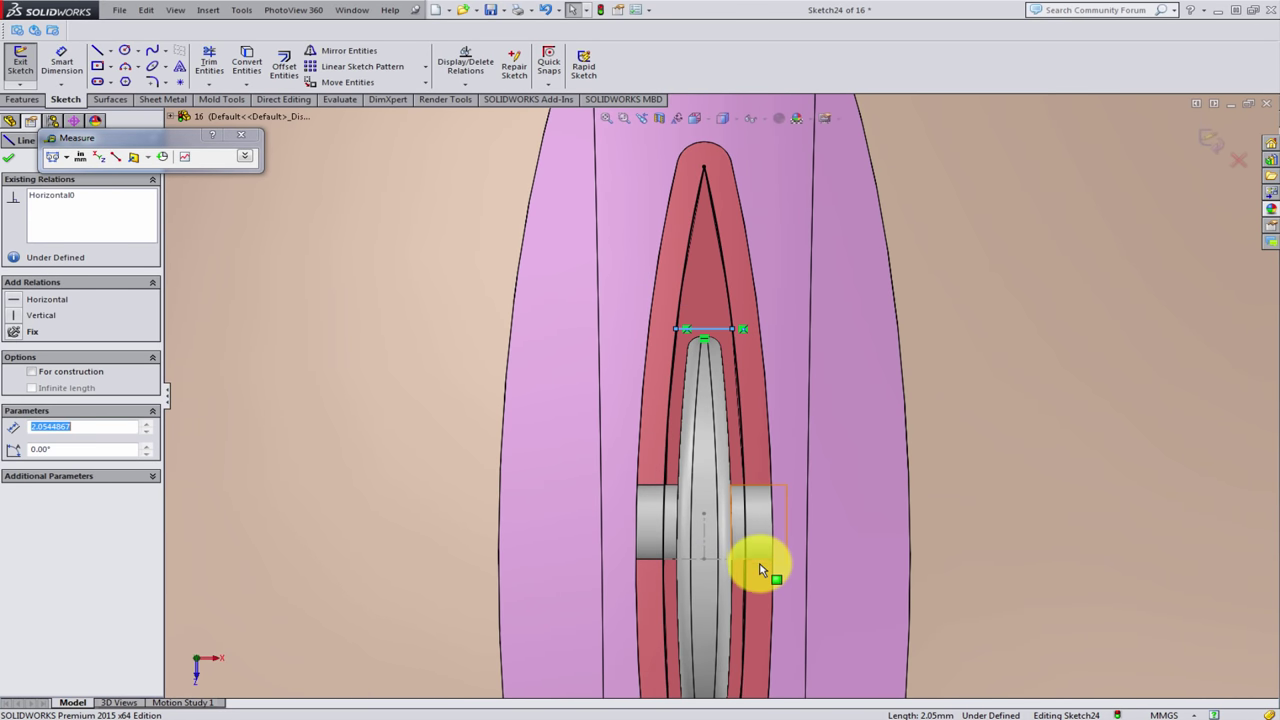
{"action": "scroll", "coordinate": [735, 610], "scroll_direction": "up", "scroll_amount": 1}
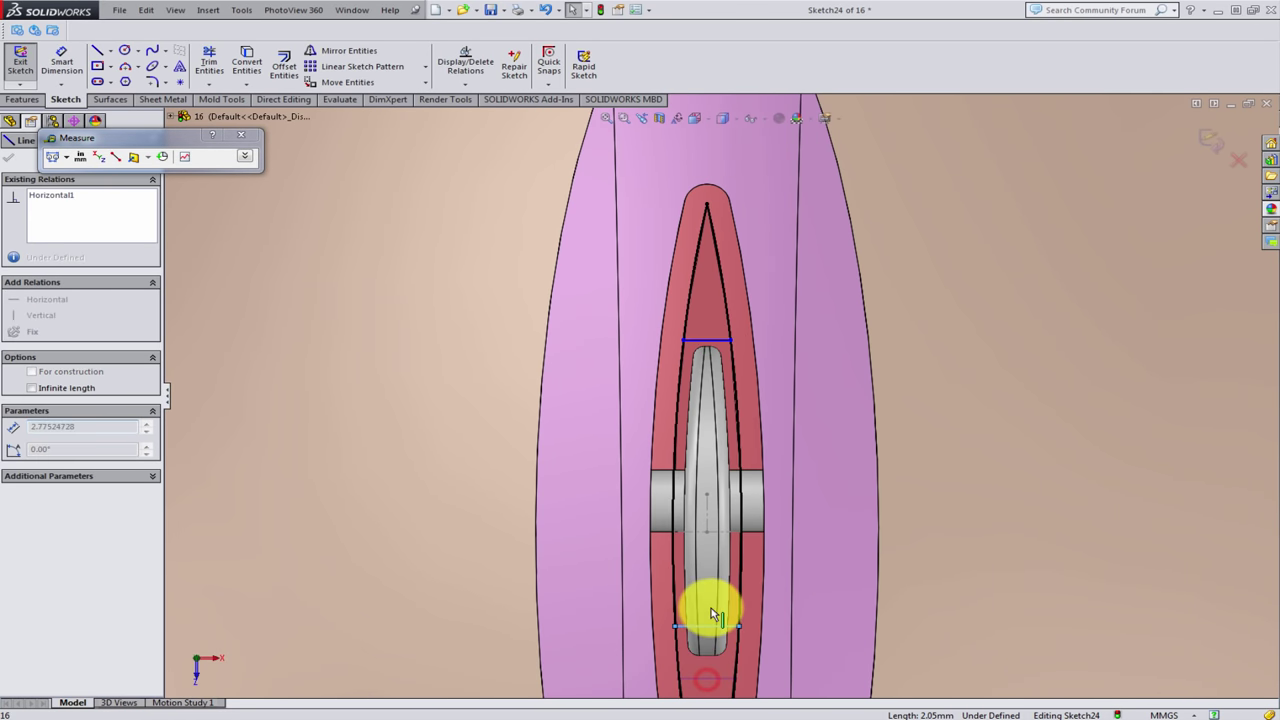
{"action": "left_click", "coordinate": [680, 663]}
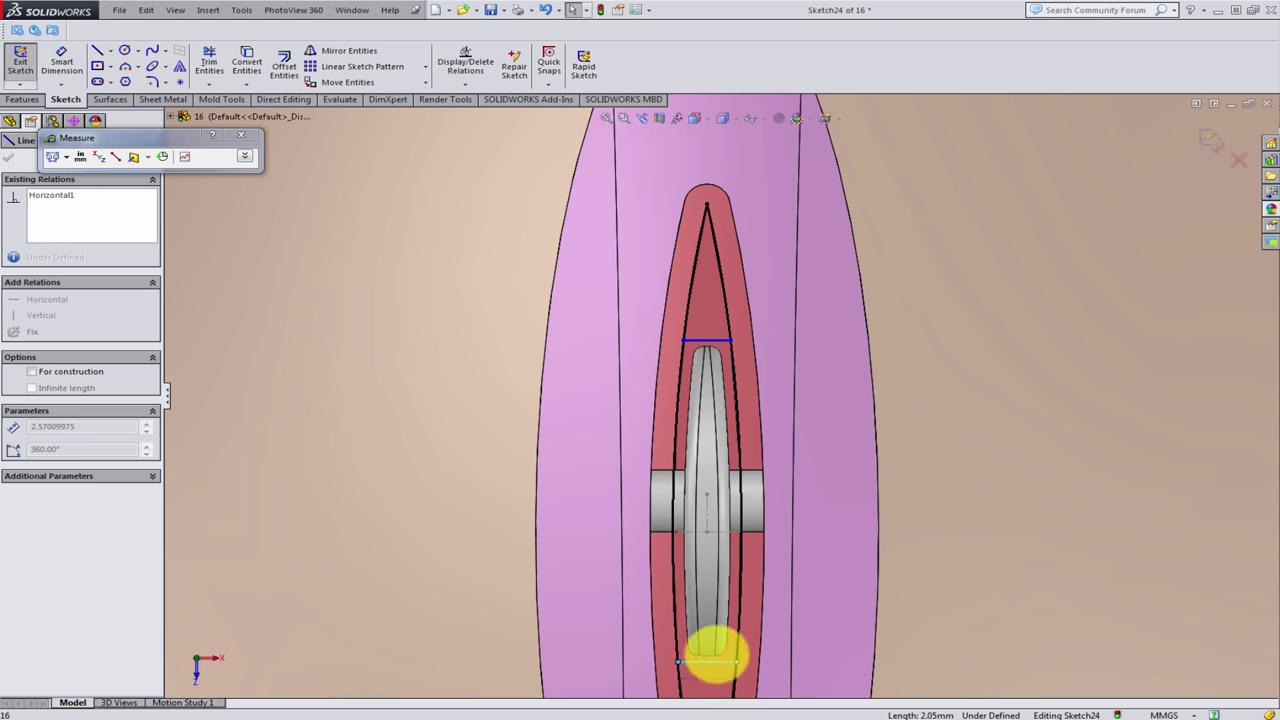
{"action": "key", "text": "Escape"}
- Trim the excess sketch segments so two closed pointed end regions remain
{"action": "left_click", "coordinate": [209, 60]}
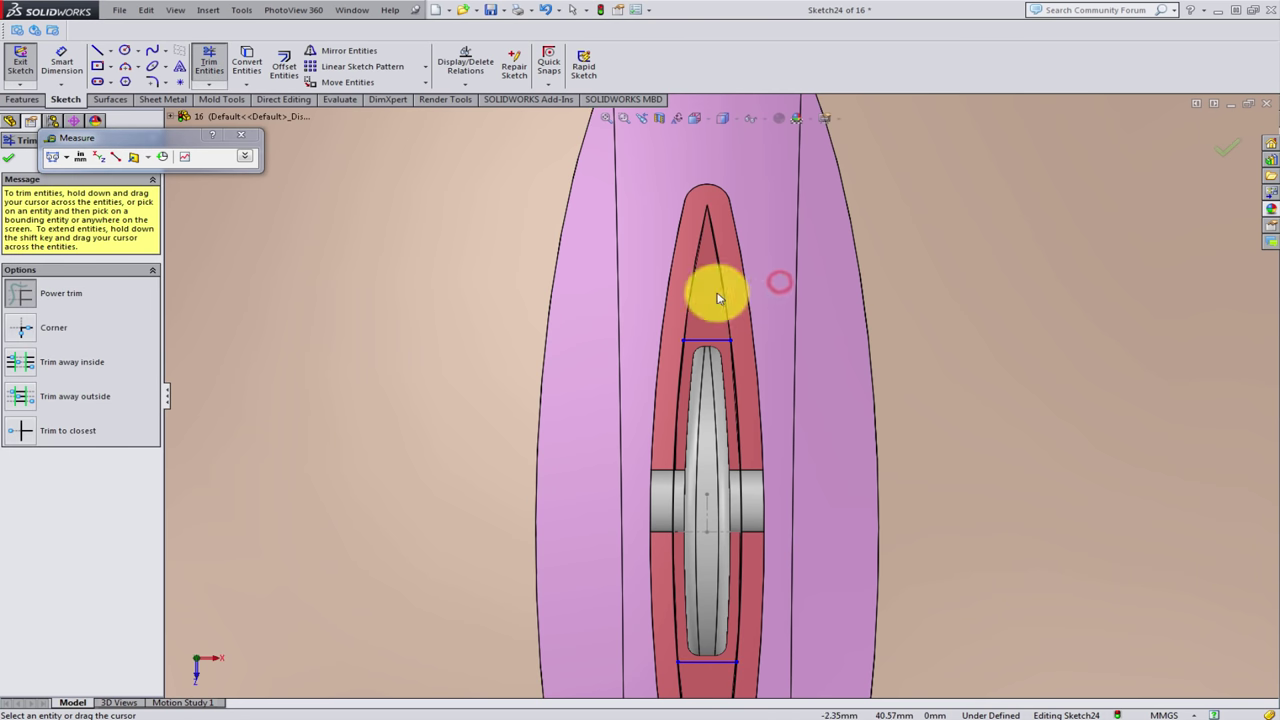
{"action": "scroll", "coordinate": [720, 390], "scroll_direction": "up", "scroll_amount": 3}
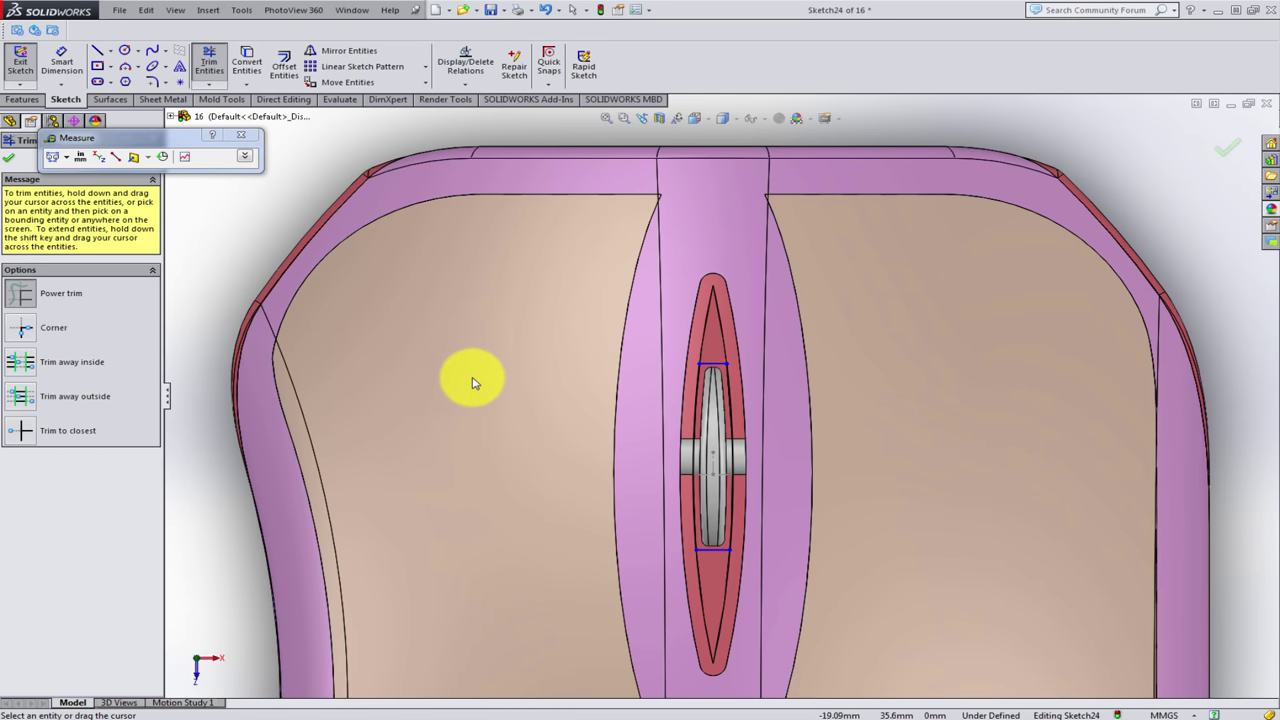
{"action": "key", "text": "Escape"}
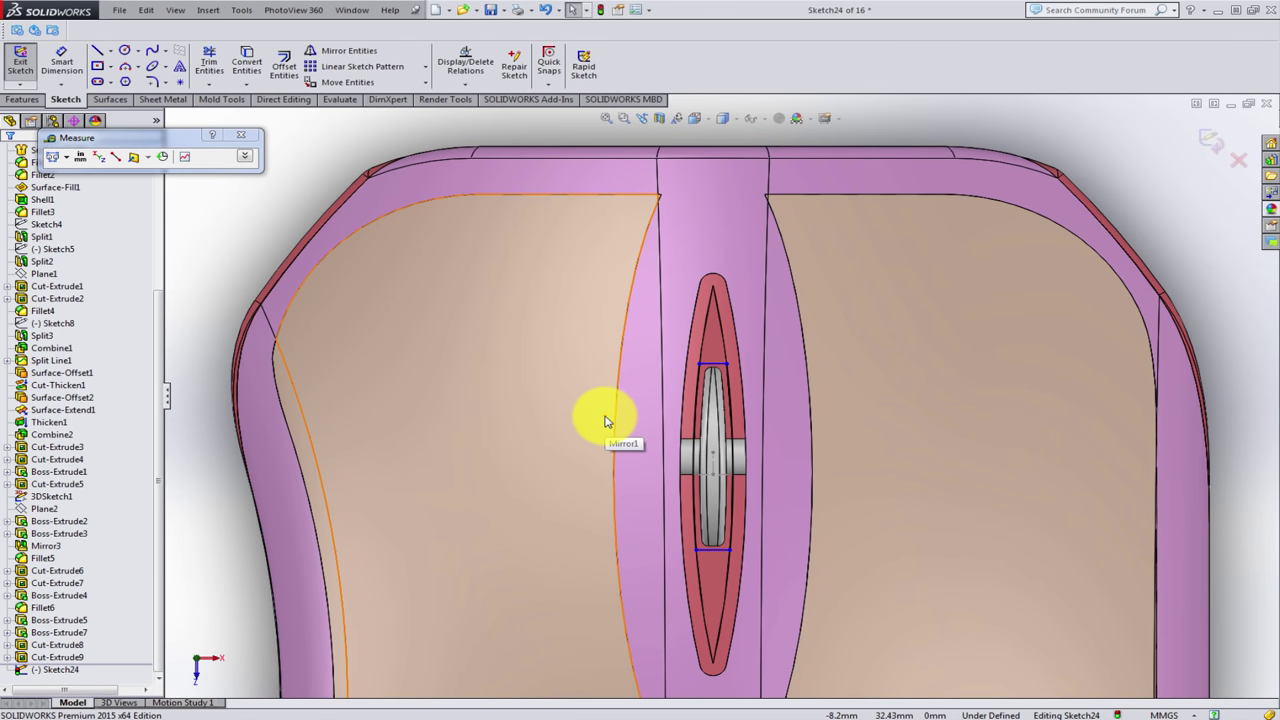
{"action": "left_click", "coordinate": [209, 60]}
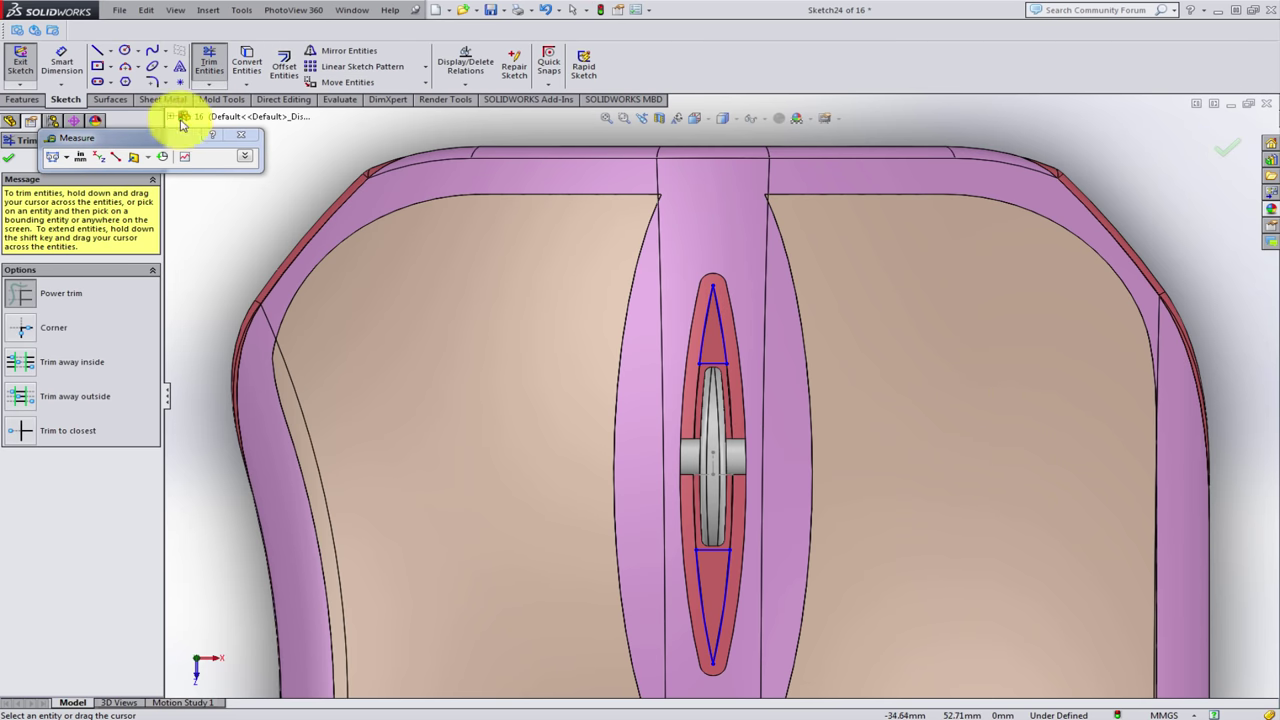
{"action": "left_click", "coordinate": [22, 99]}
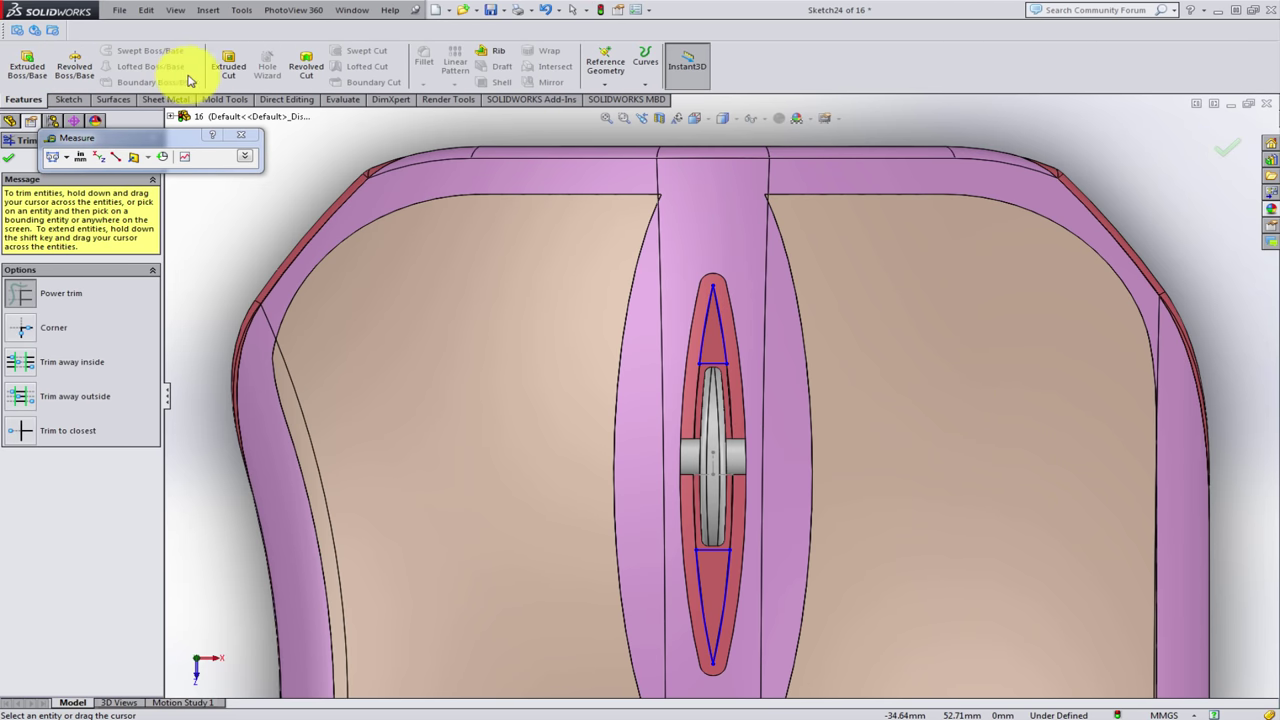
- Boss-extrude both end regions to a 0.10 mm offset from the opening face, merged only into Cut-Extrude9
{"action": "left_click", "coordinate": [35, 72]}
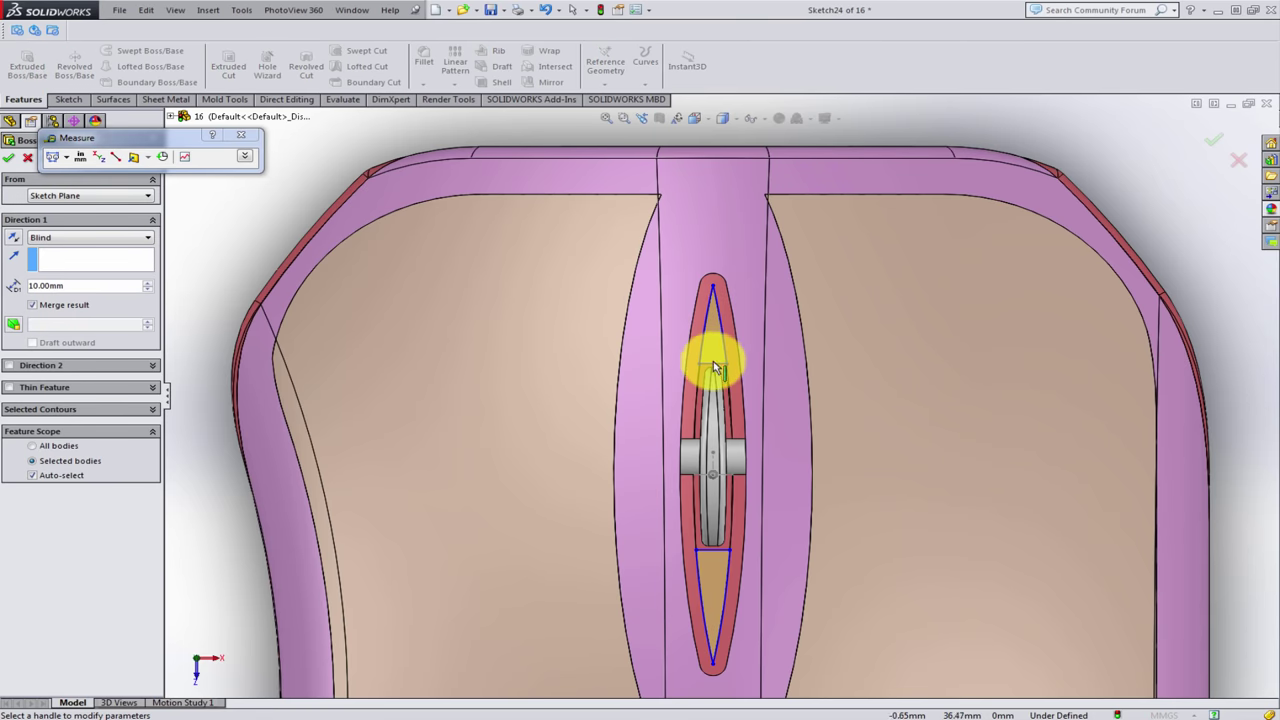
{"action": "middle_click_drag", "start_coordinate": [741, 418], "coordinate": [740, 386]}
{"action": "left_click", "coordinate": [113, 239]}
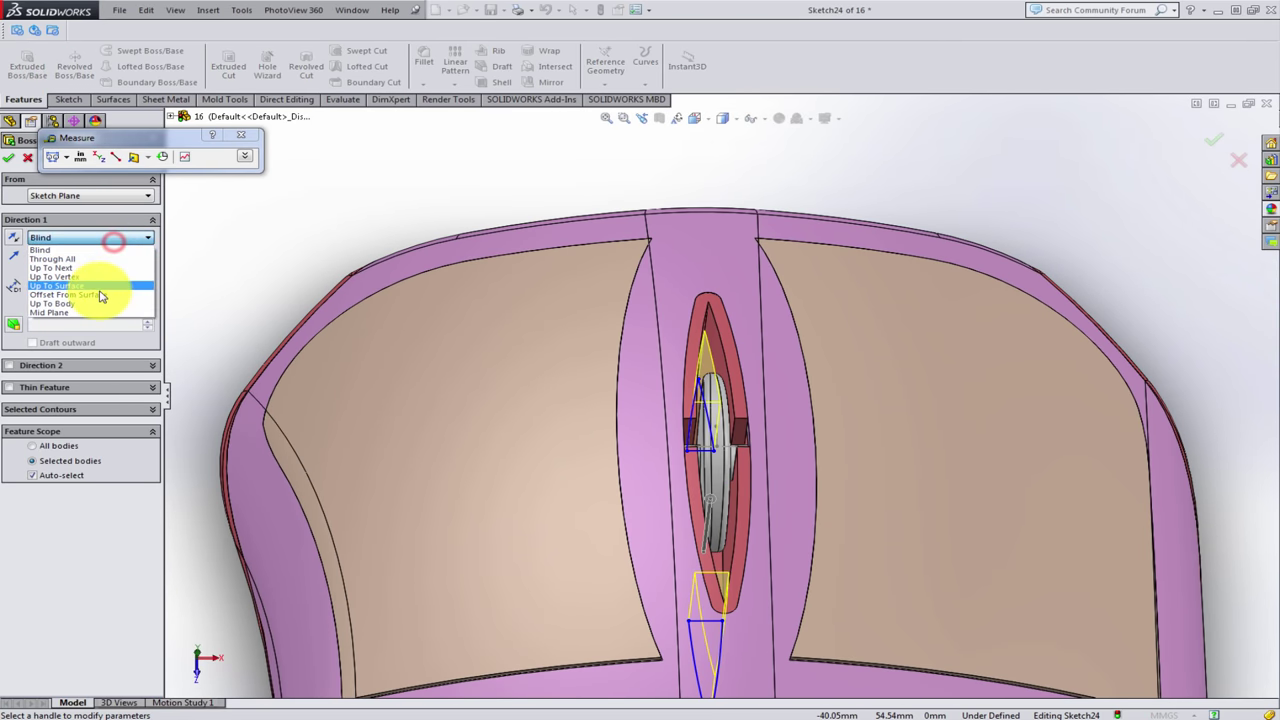
{"action": "left_click", "coordinate": [132, 296]}
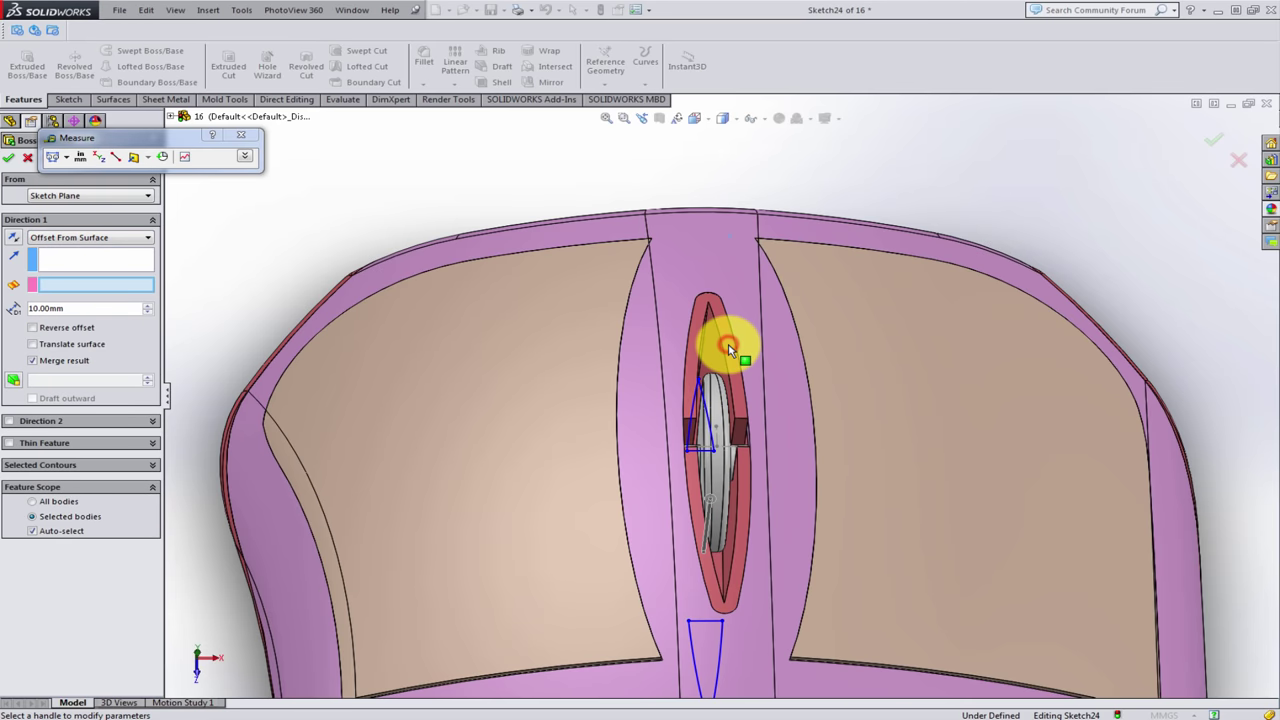
{"action": "left_click", "coordinate": [729, 351]}
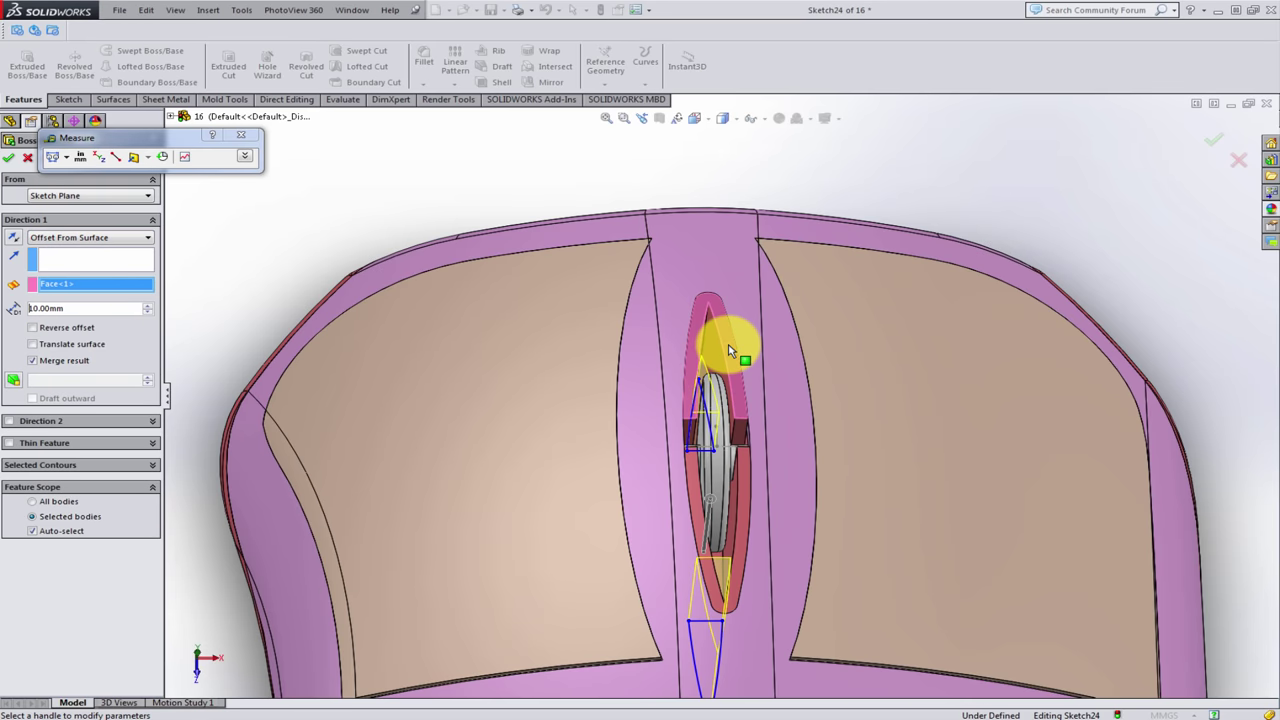
{"action": "left_click", "coordinate": [66, 310]}
{"action": "type", "text": "3"}
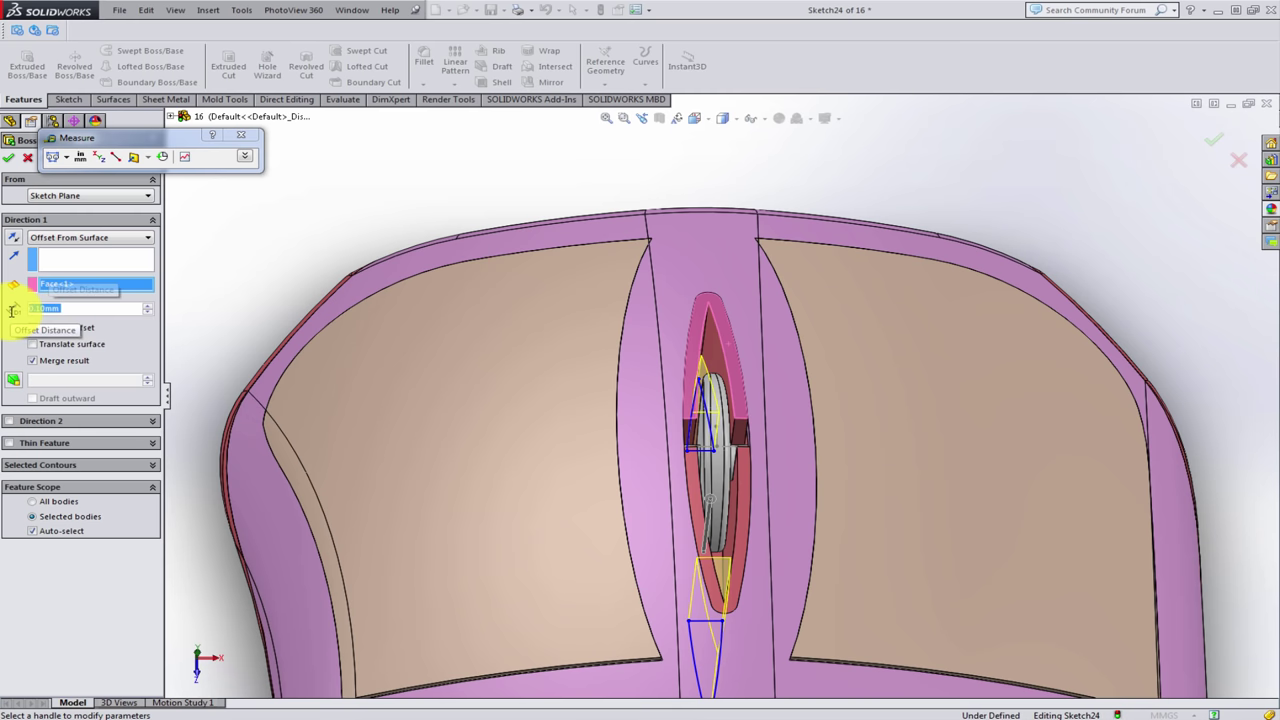
{"action": "key", "text": "Return"}
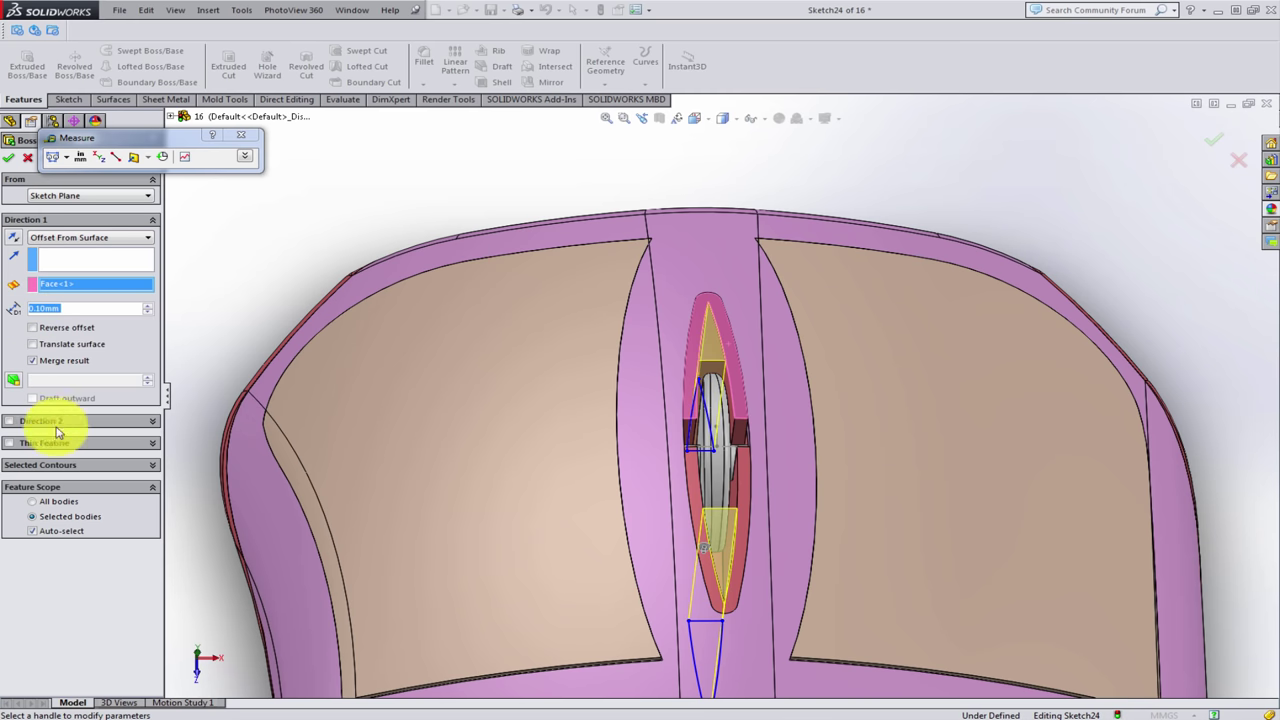
{"action": "left_click", "coordinate": [52, 530]}
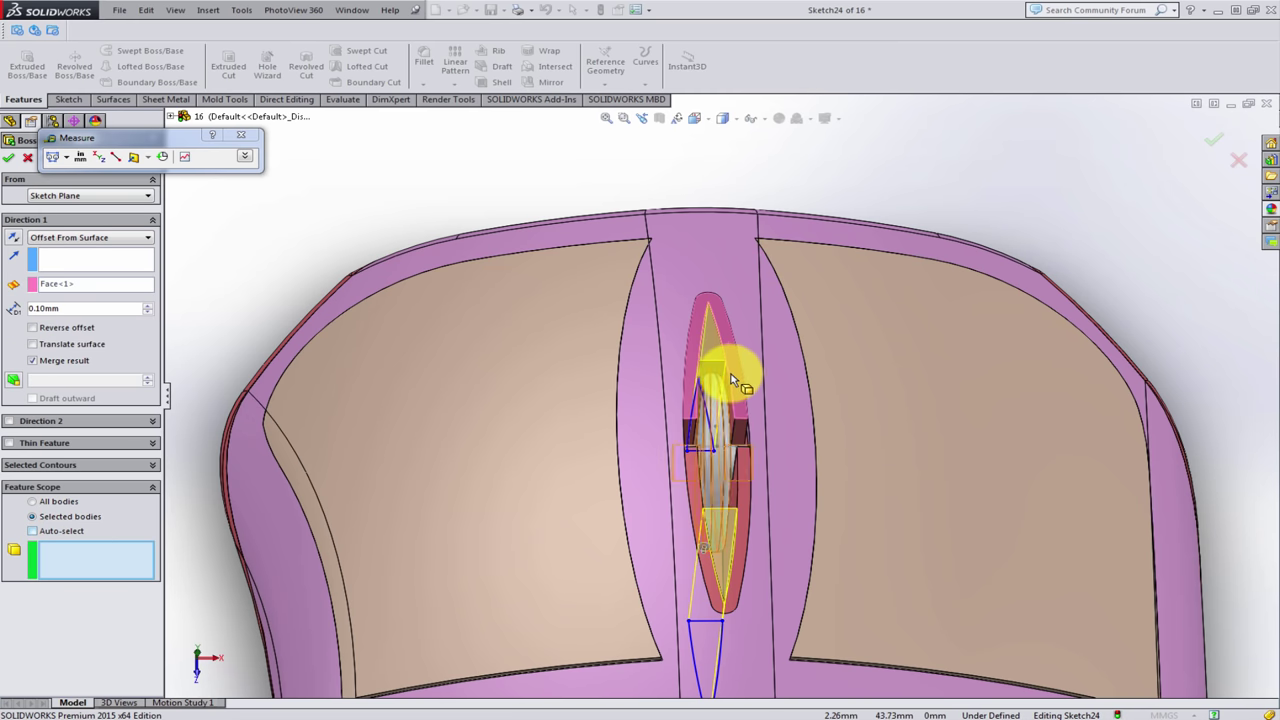
{"action": "left_click", "coordinate": [739, 410]}
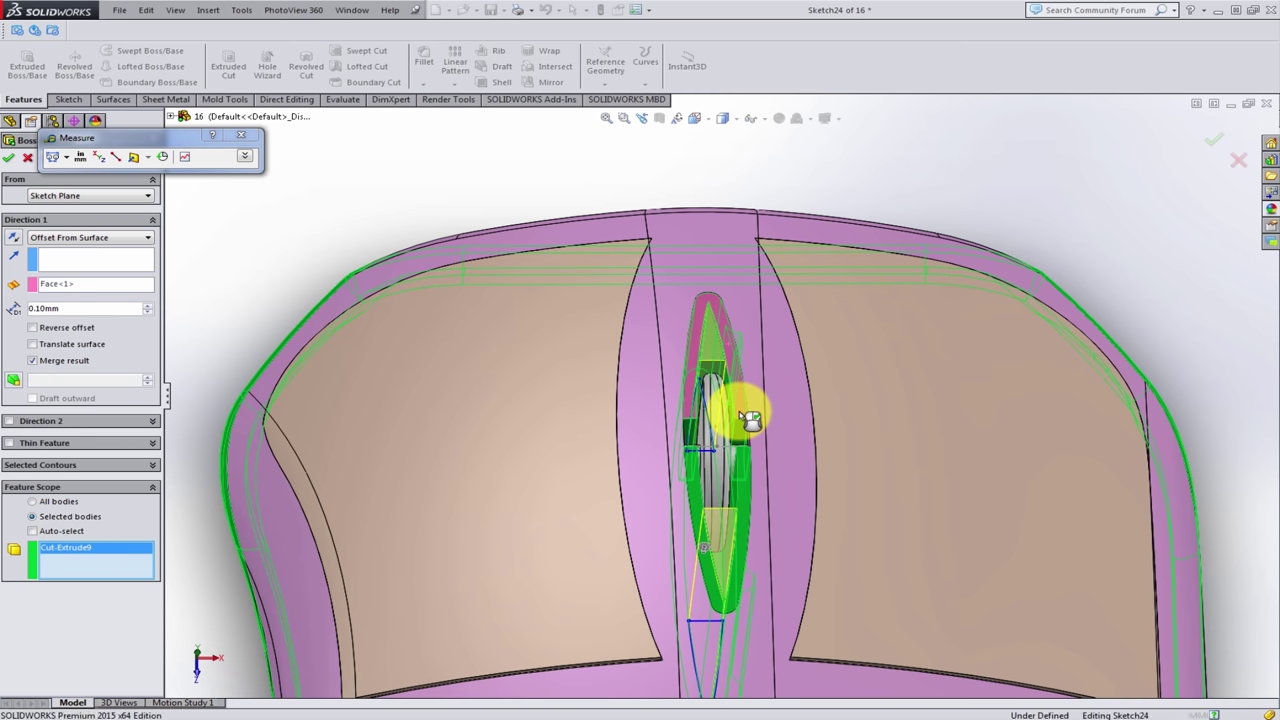
{"action": "right_click", "coordinate": [750, 420]}
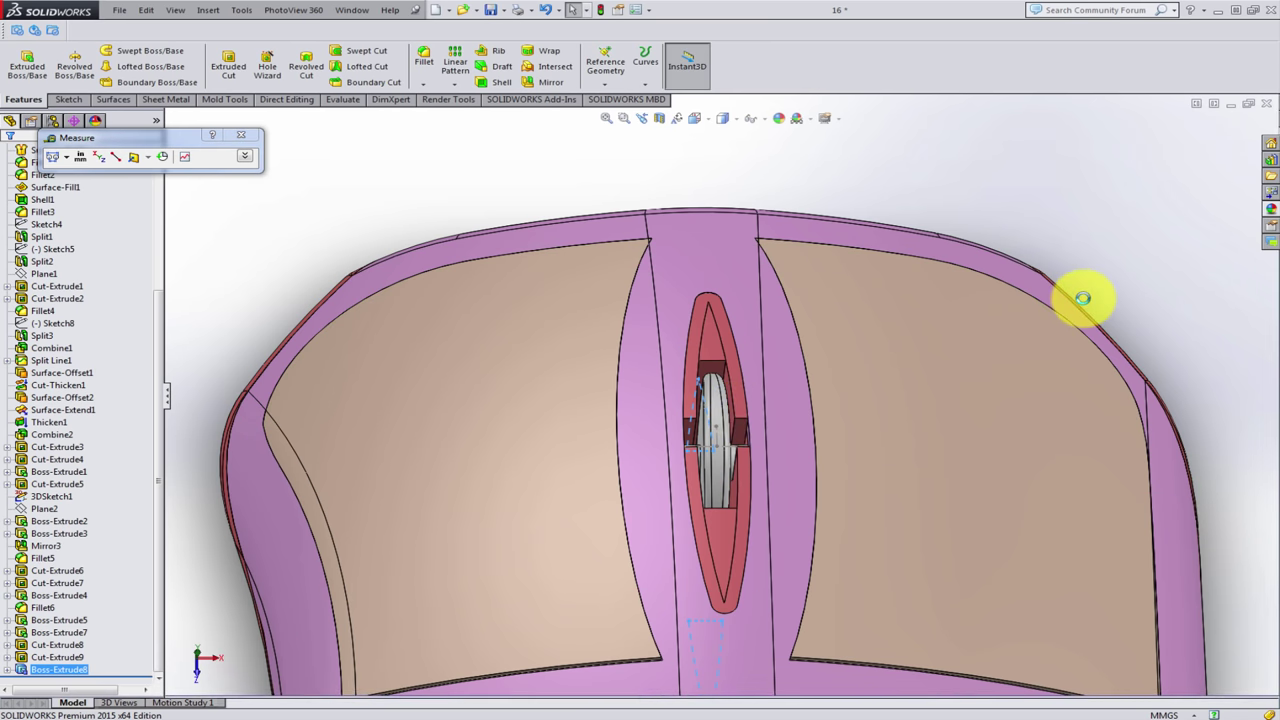
- Fillet the four edges around the filled wheel-opening gaps with a 1 mm radius
{"action": "left_click", "coordinate": [424, 60]}
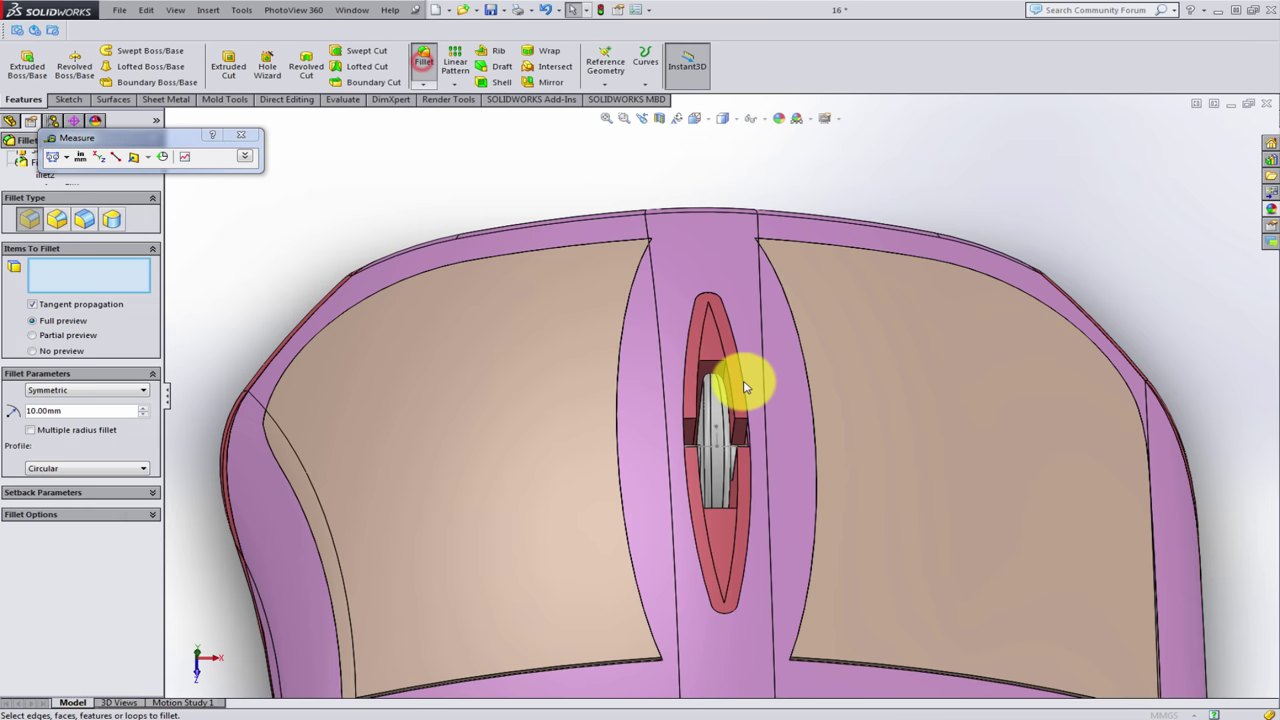
{"action": "scroll", "coordinate": [715, 372], "scroll_direction": "down", "scroll_amount": 3}
{"action": "left_click", "coordinate": [701, 358]}
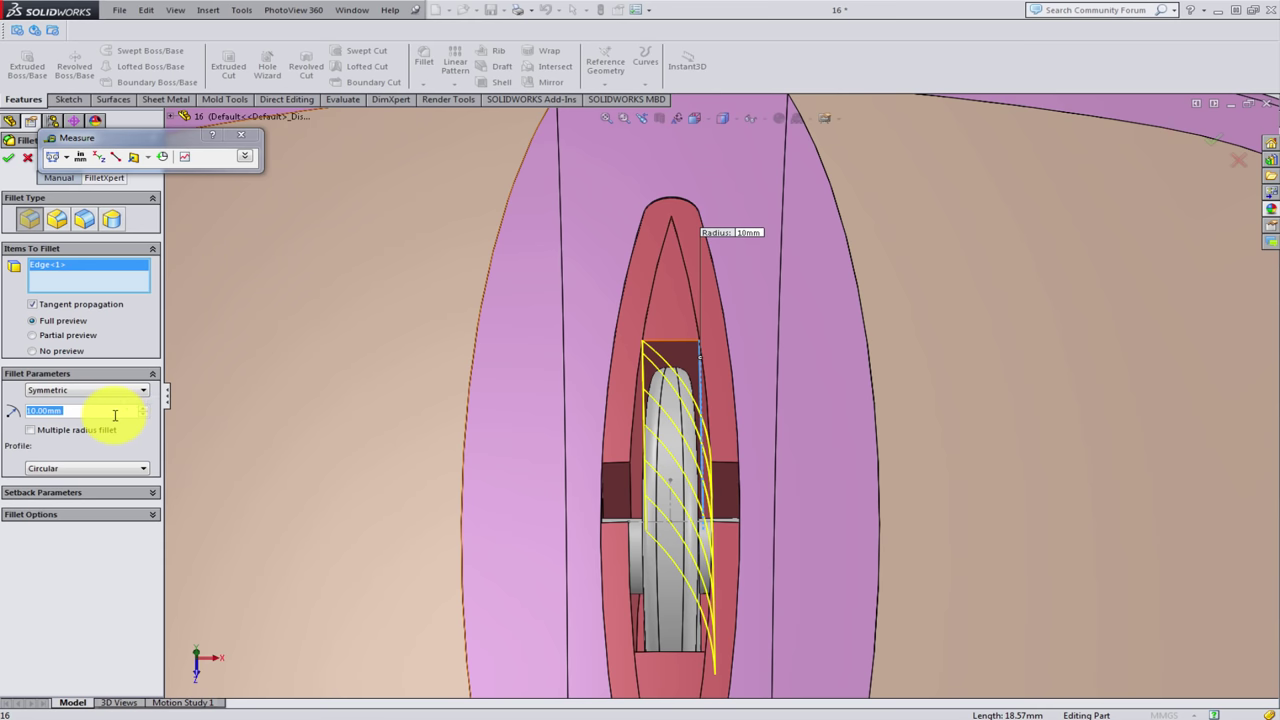
{"action": "type", "text": "1"}
{"action": "key", "text": "Return"}
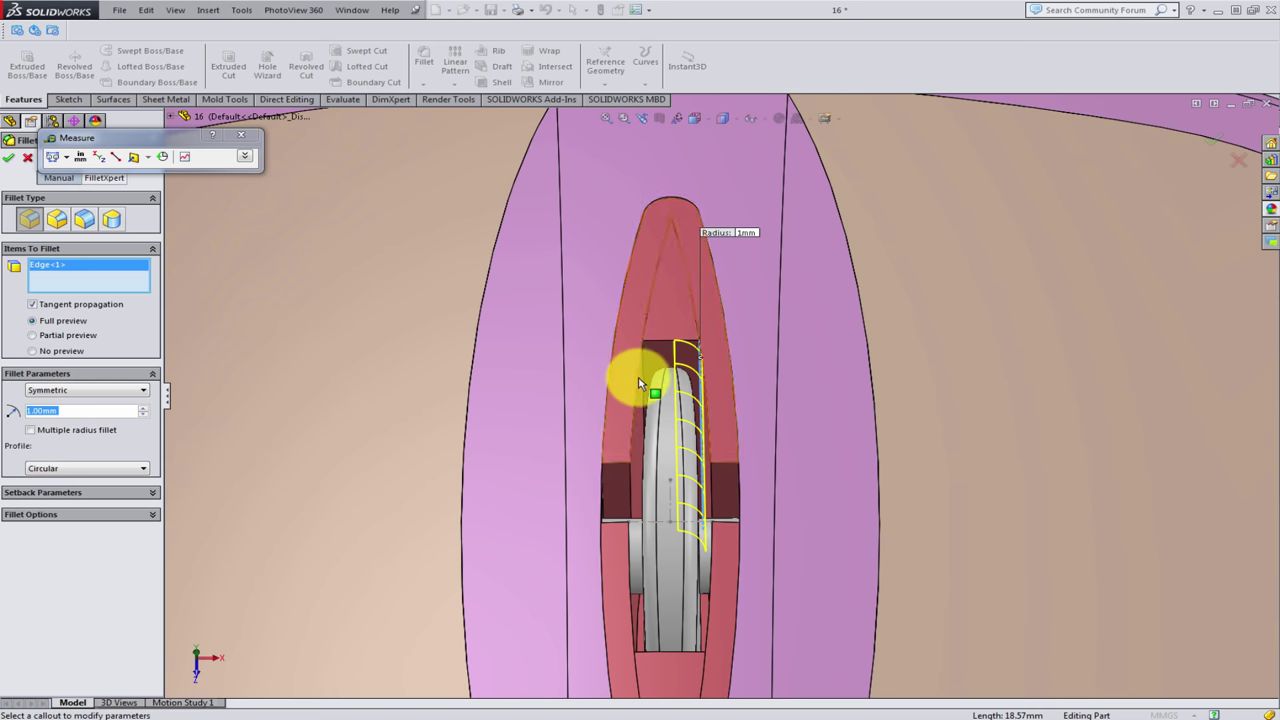
{"action": "left_click", "coordinate": [718, 414]}
{"action": "scroll", "coordinate": [718, 414], "scroll_direction": "up", "scroll_amount": 5}
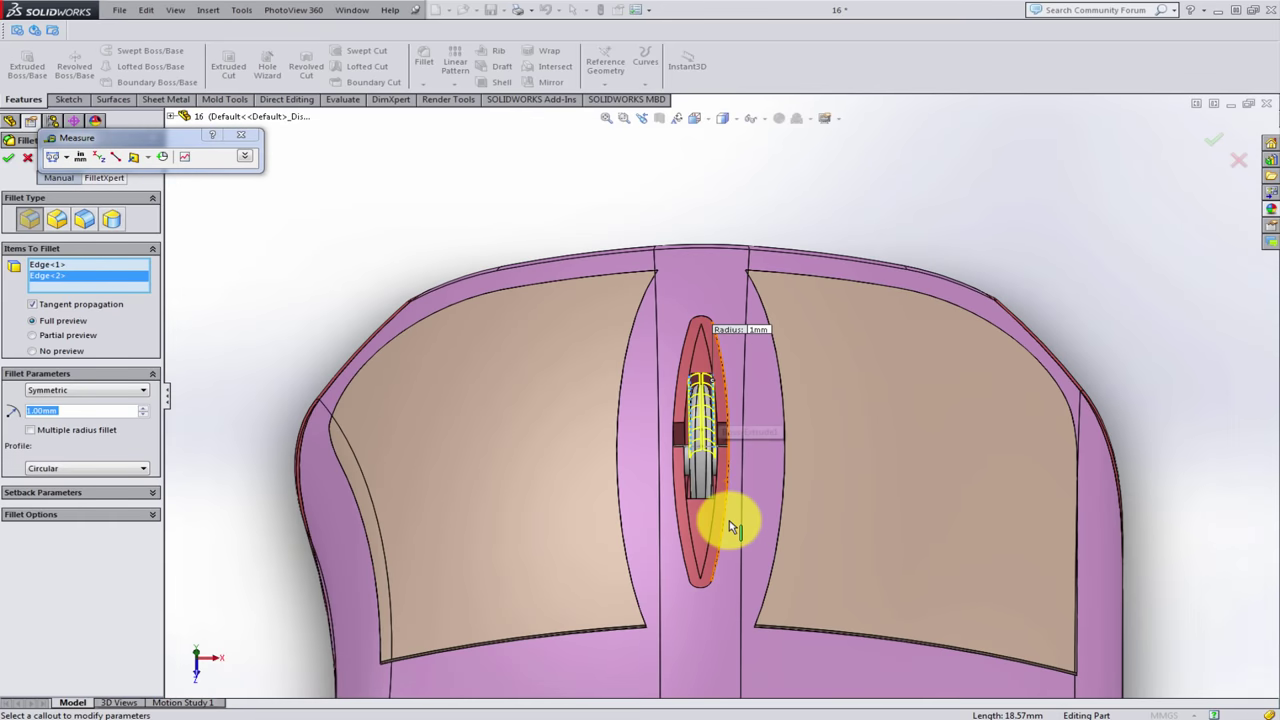
{"action": "middle_click_drag", "start_coordinate": [730, 527], "coordinate": [814, 666]}
{"action": "scroll", "coordinate": [780, 643], "scroll_direction": "down", "scroll_amount": 3}
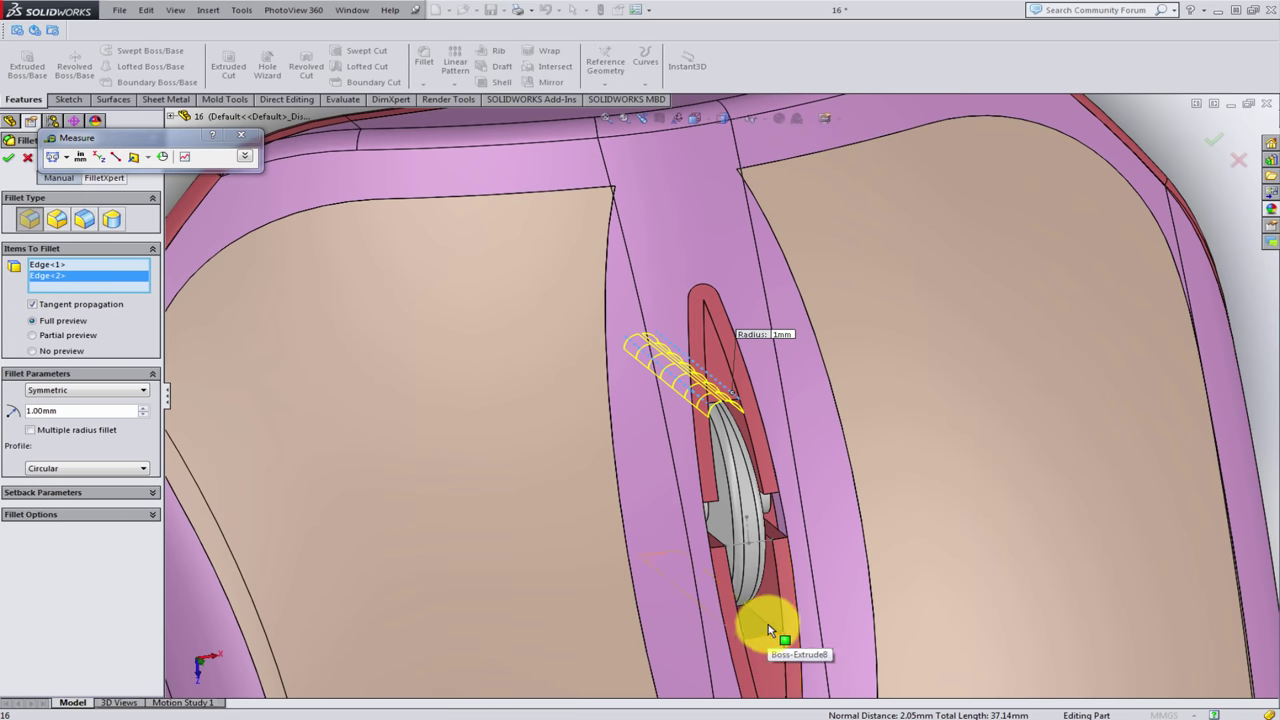
{"action": "left_click", "coordinate": [768, 624]}
{"action": "middle_click_drag", "start_coordinate": [768, 624], "coordinate": [724, 597]}
{"action": "scroll", "coordinate": [740, 608], "scroll_direction": "down", "scroll_amount": 2}
{"action": "left_click", "coordinate": [724, 596]}
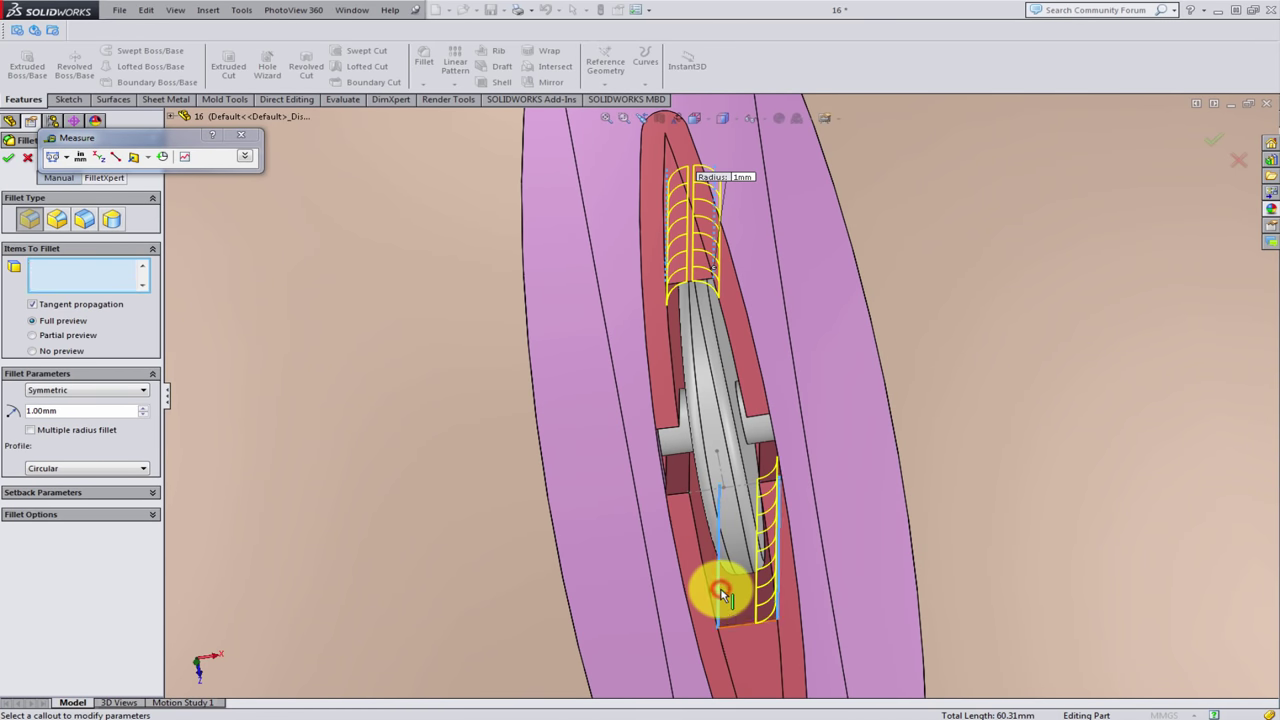
{"action": "left_click", "coordinate": [1217, 136]}
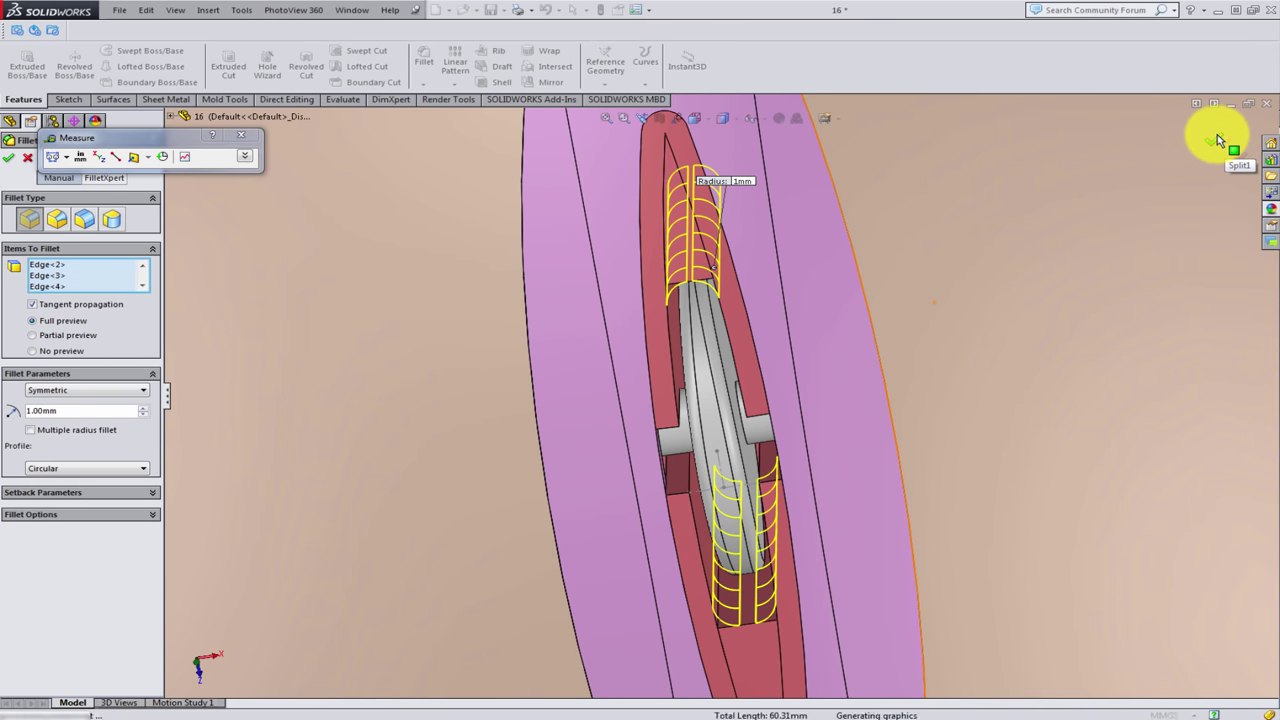
- Close the Measure window and orbit the mouse to inspect its top and side
{"action": "left_click", "coordinate": [238, 139]}
{"action": "scroll", "coordinate": [820, 480], "scroll_direction": "up", "scroll_amount": 3}
{"action": "scroll", "coordinate": [900, 430], "scroll_direction": "up", "scroll_amount": 2}
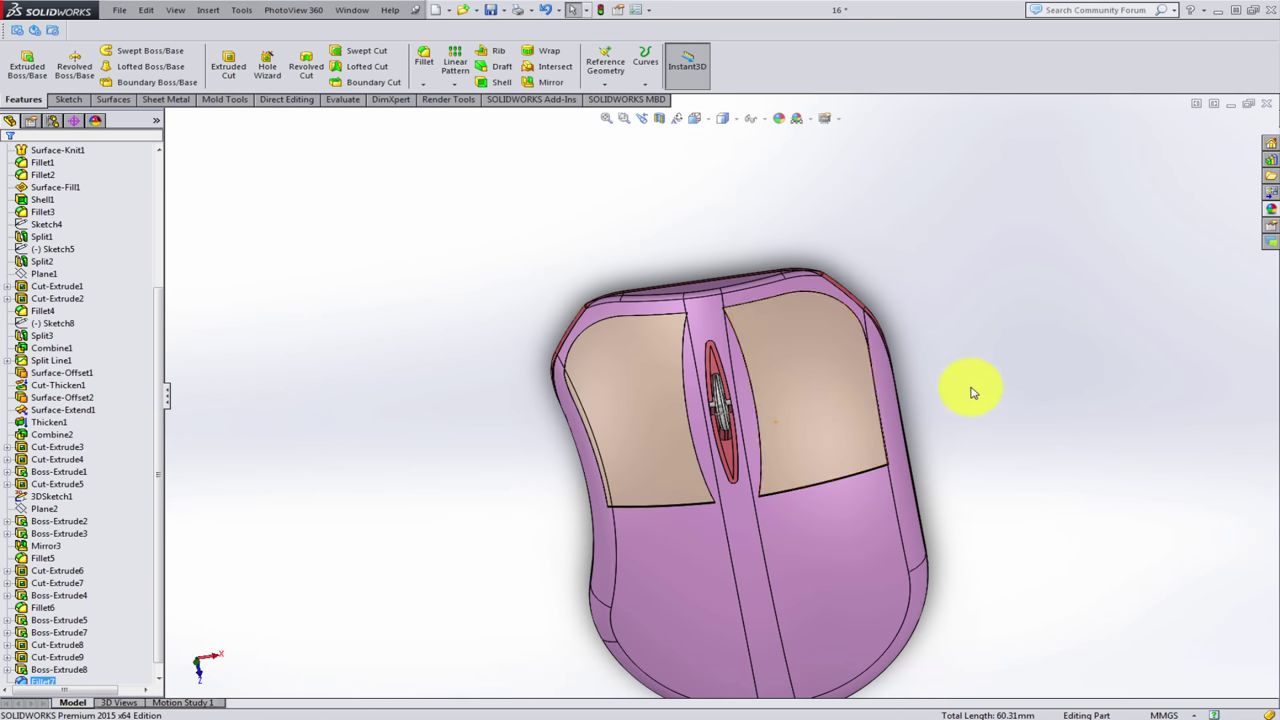
{"action": "middle_click_drag", "start_coordinate": [837, 400], "coordinate": [837, 266]}
{"action": "scroll", "coordinate": [714, 400], "scroll_direction": "down", "scroll_amount": 3}
{"action": "scroll", "coordinate": [795, 503], "scroll_direction": "down", "scroll_amount": 2}
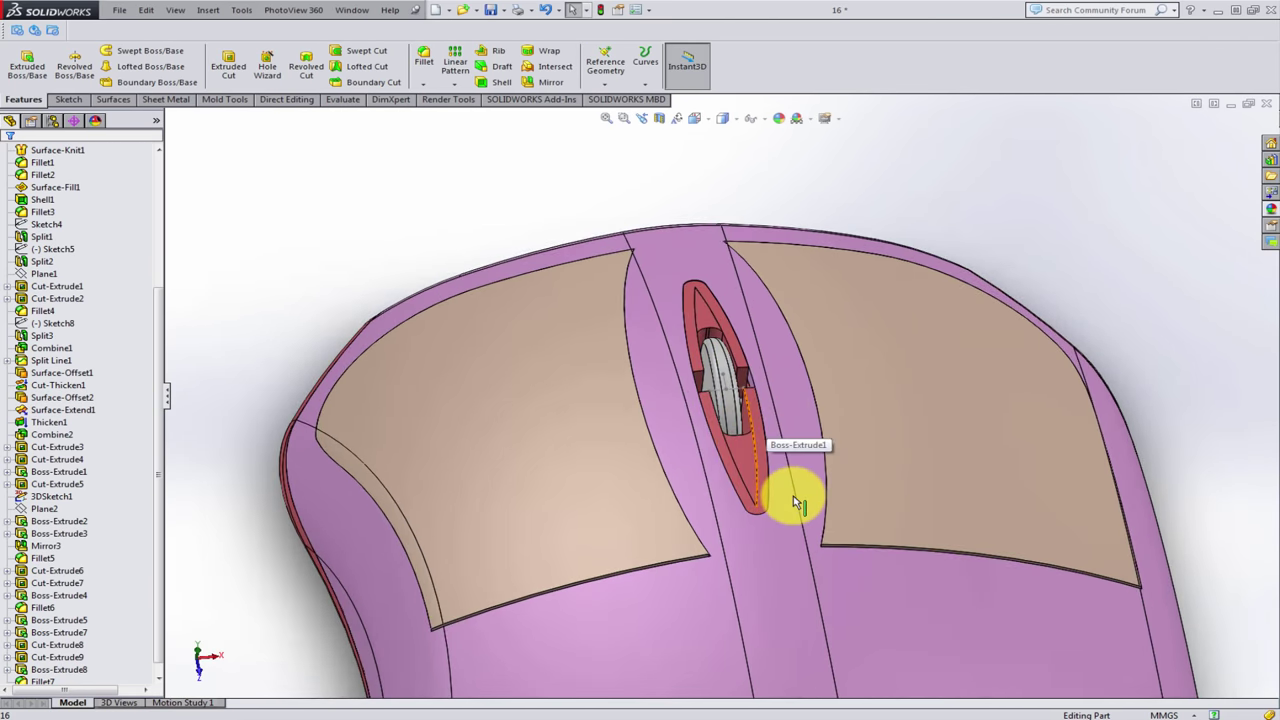
{"action": "scroll", "coordinate": [795, 503], "scroll_direction": "up", "scroll_amount": 3}
{"action": "mouse_move", "coordinate": [729, 537]}
{"action": "middle_mouse_down"}
{"action": "mouse_move", "coordinate": [920, 463]}
{"action": "mouse_move", "coordinate": [780, 600]}
{"action": "mouse_move", "coordinate": [667, 549]}
{"action": "mouse_move", "coordinate": [663, 457]}
{"action": "middle_mouse_up"}
{"action": "scroll", "coordinate": [729, 514], "scroll_direction": "down", "scroll_amount": 2}
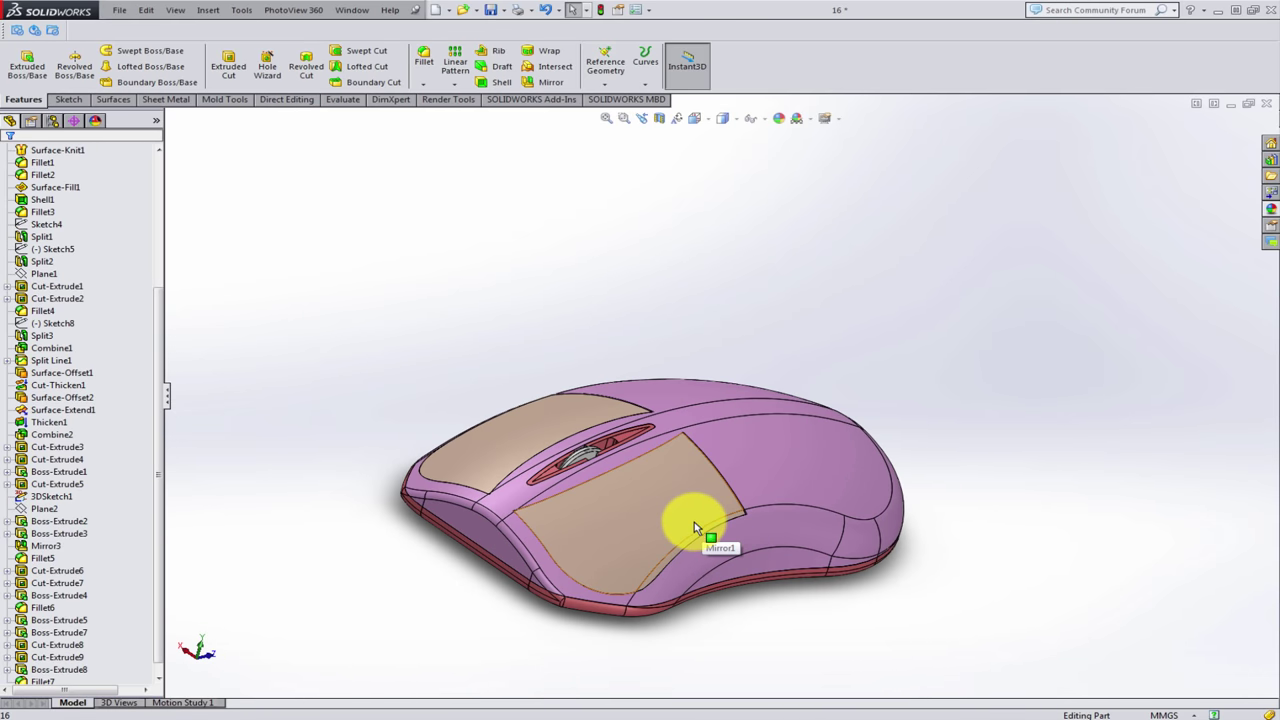